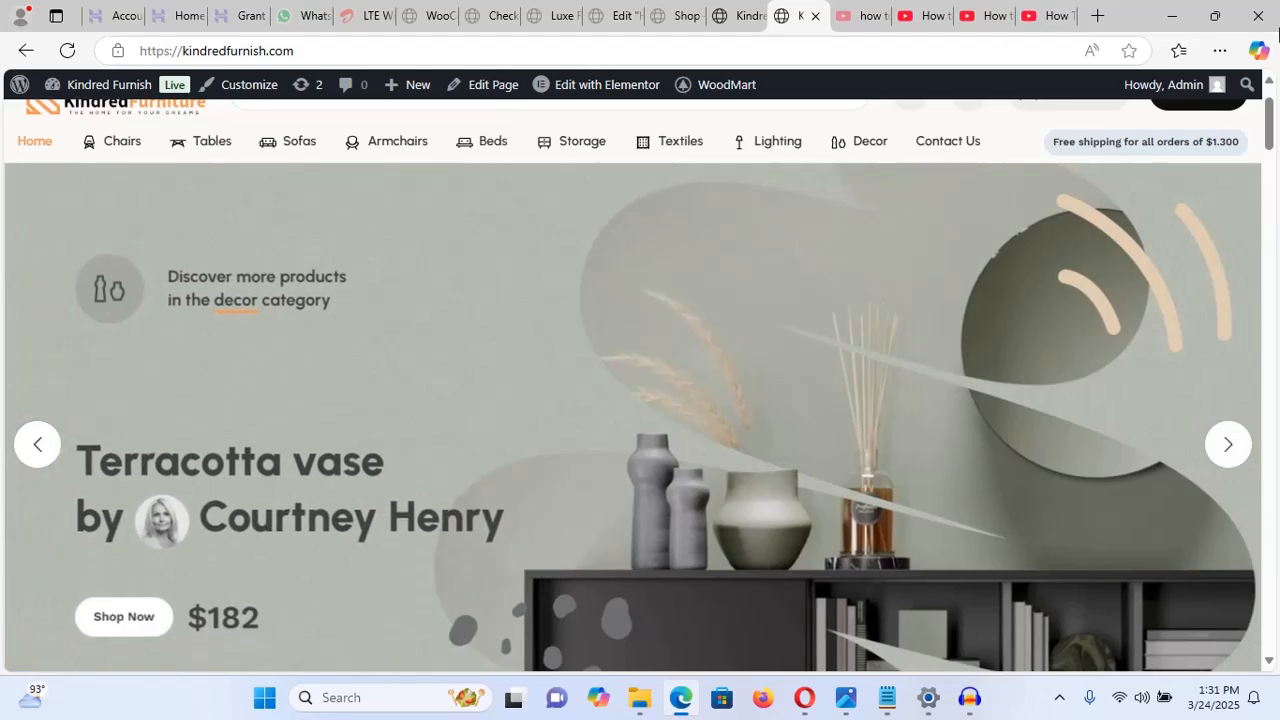
- Browse the store homepage to Weekly Bestsellers and show the Chairs, followed by the Sofas
left_click_drag(1271, 125, 1273, 188)
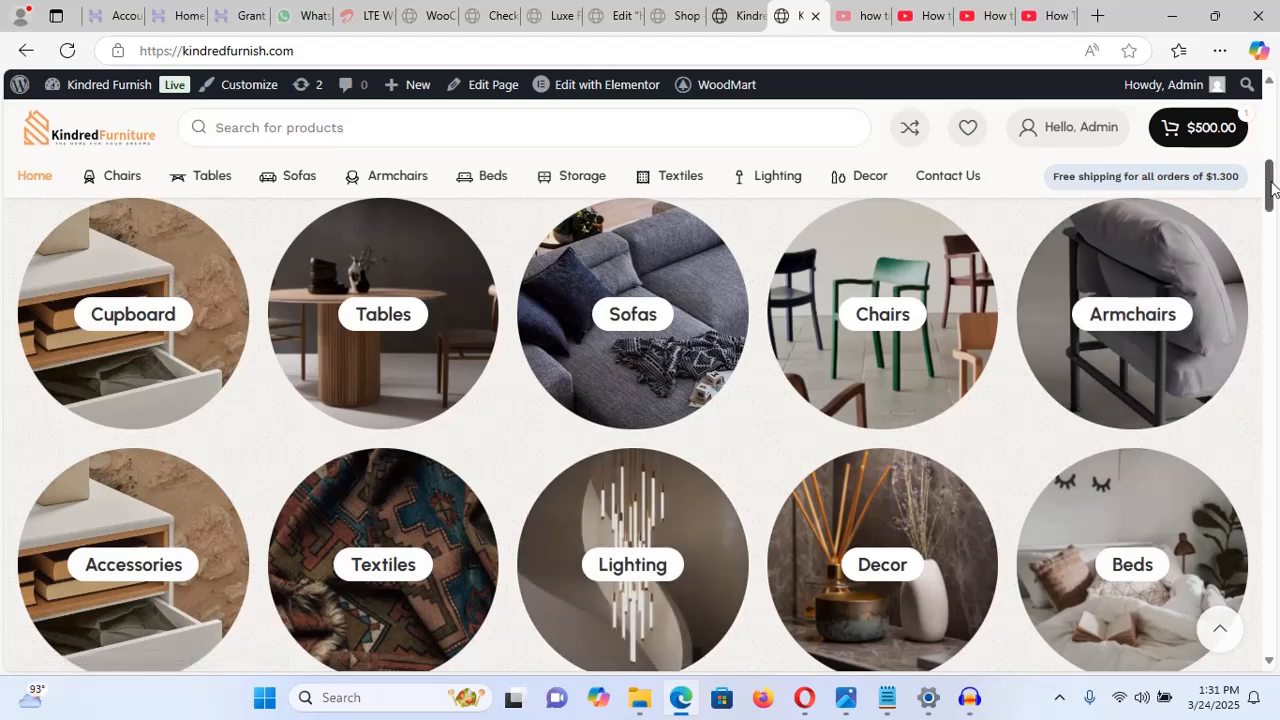
left_click_drag(1273, 188, 1273, 249)
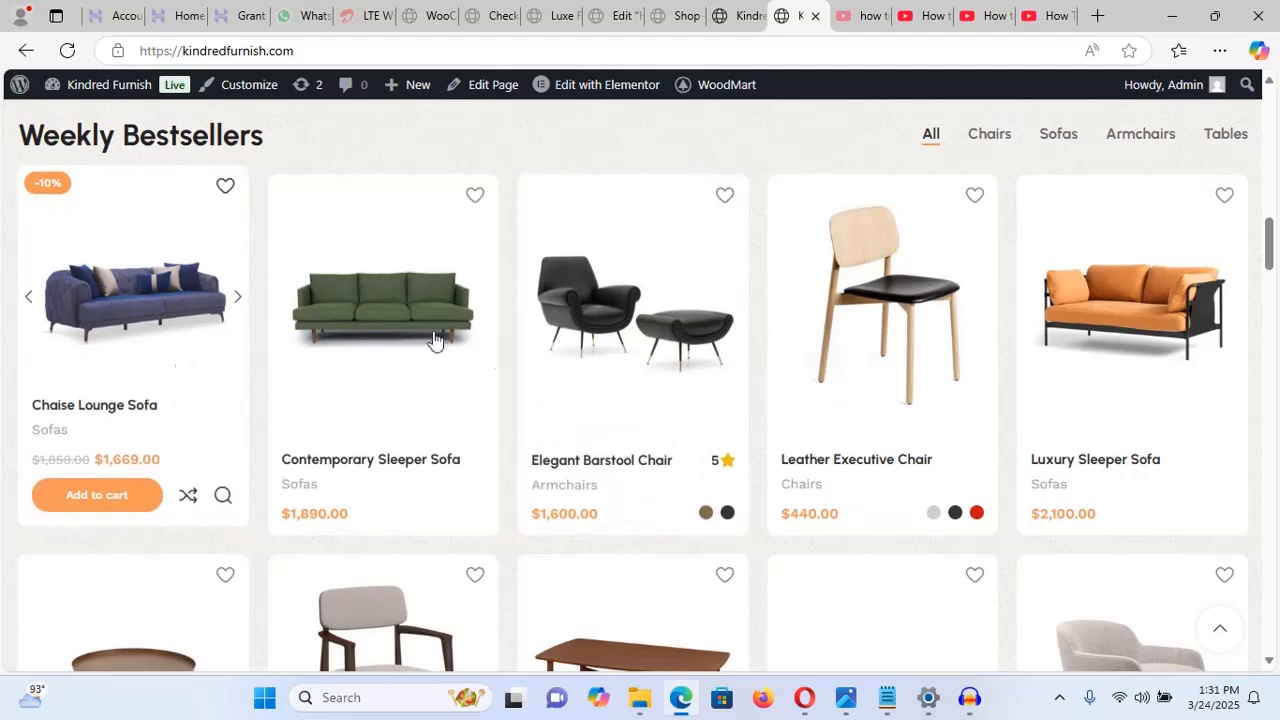
left_click(993, 146)
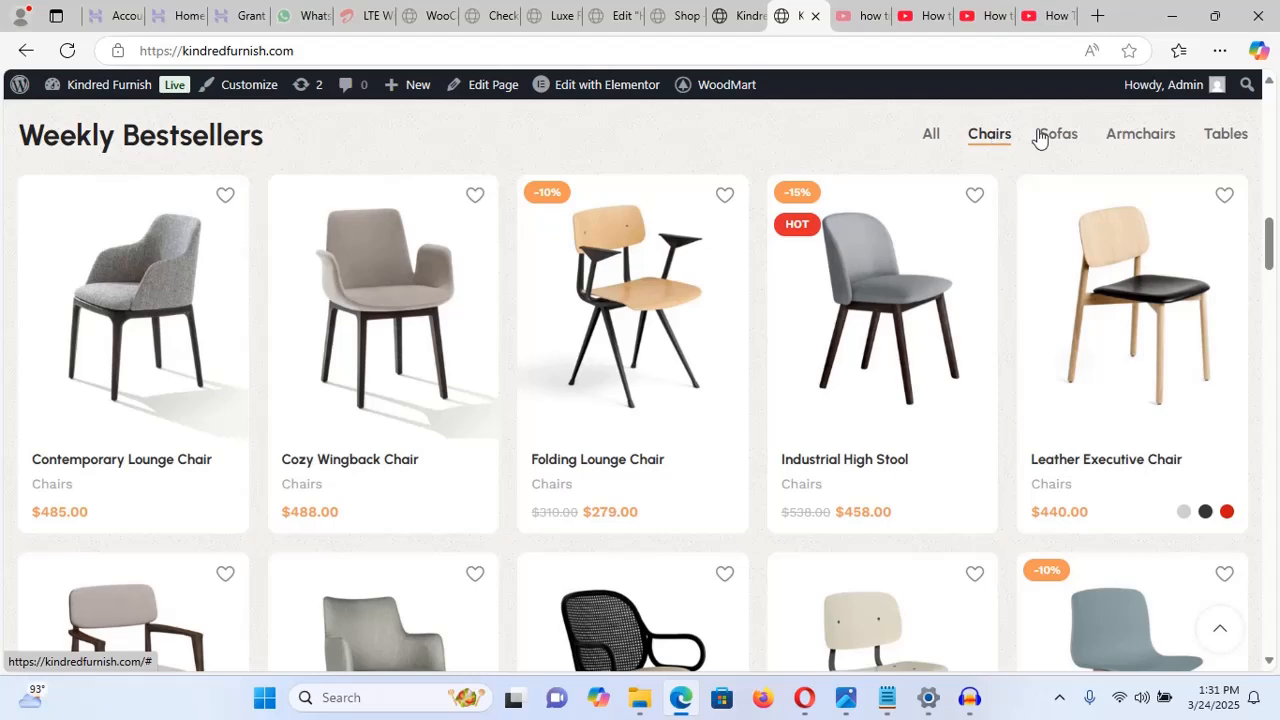
left_click(1059, 143)
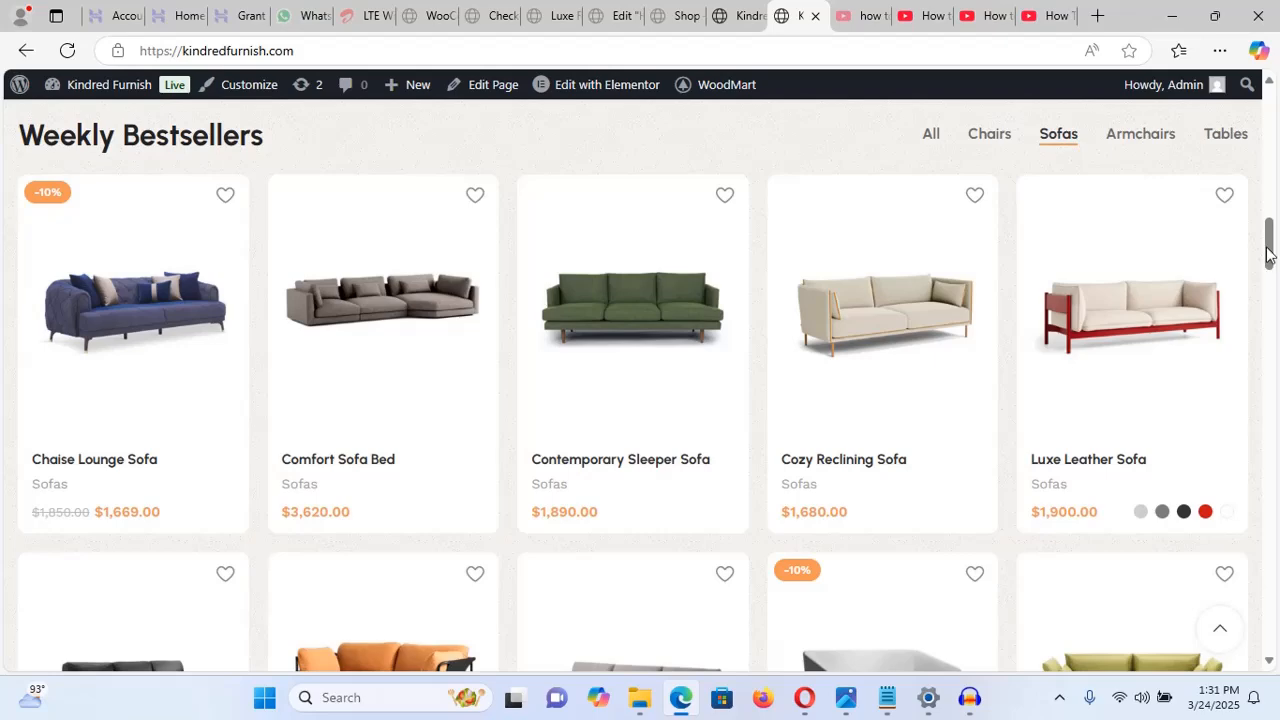
- Examine the brands section and flip through the Contemporary Sleeper Sofa and Retro Barrel Chair images in the furniture collection of the week
left_click_drag(1270, 243, 1271, 316)
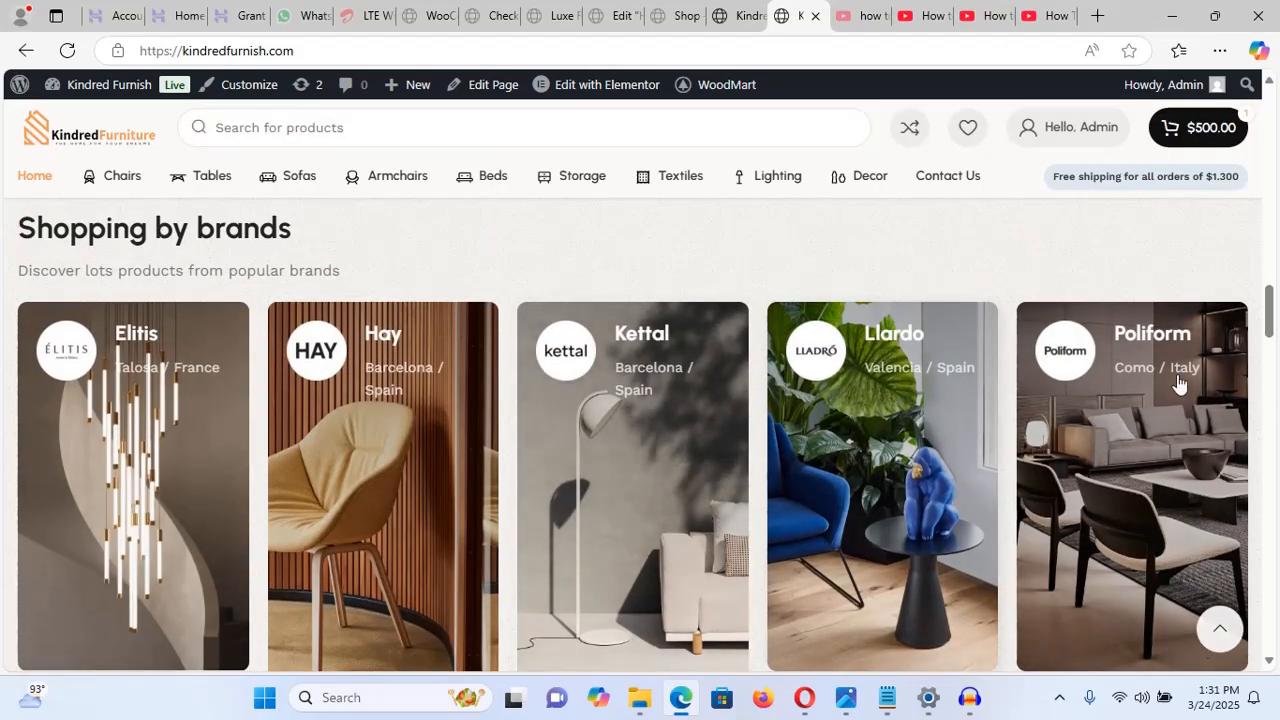
left_click_drag(1270, 326, 1272, 443)
mouse_move(359, 392)
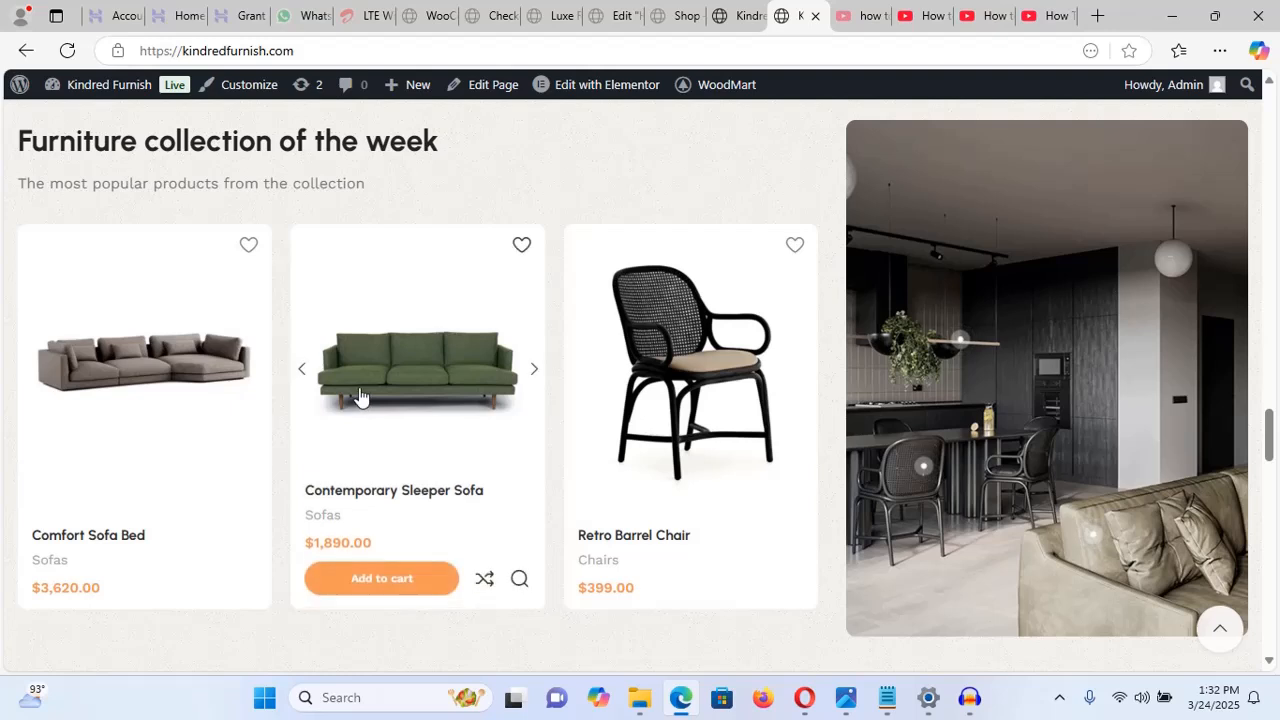
left_click(536, 375)
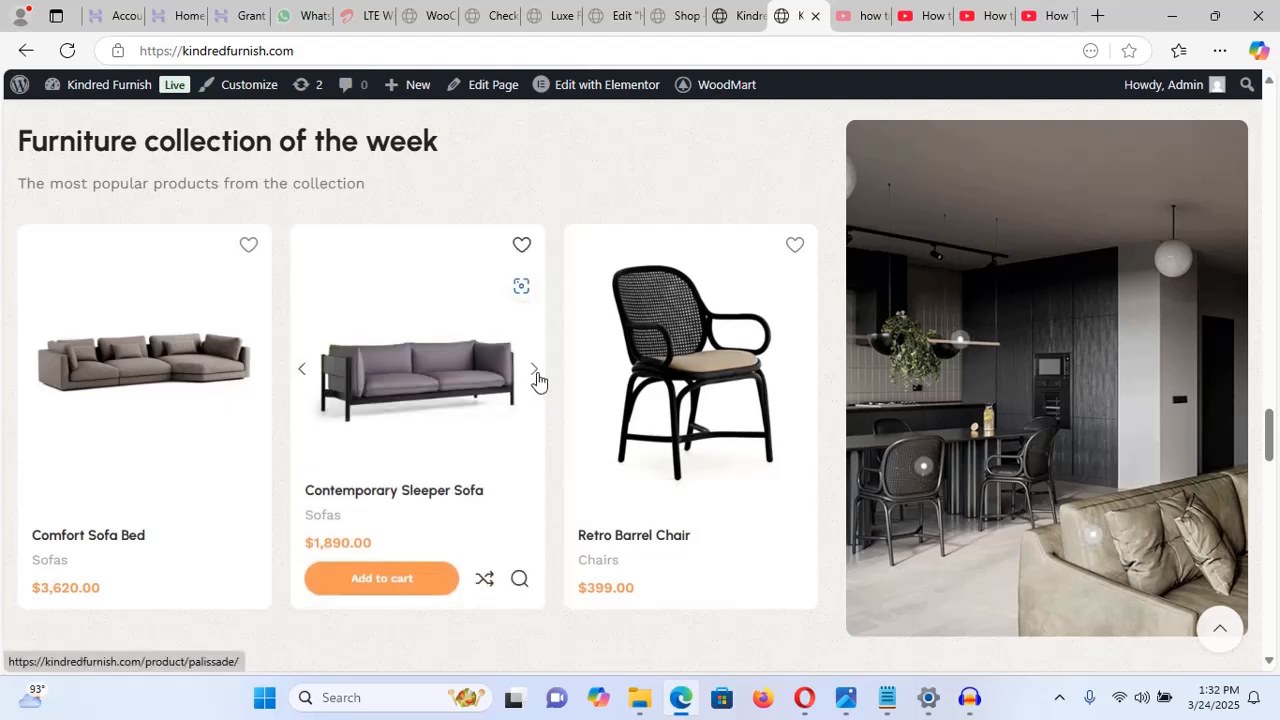
mouse_move(723, 377)
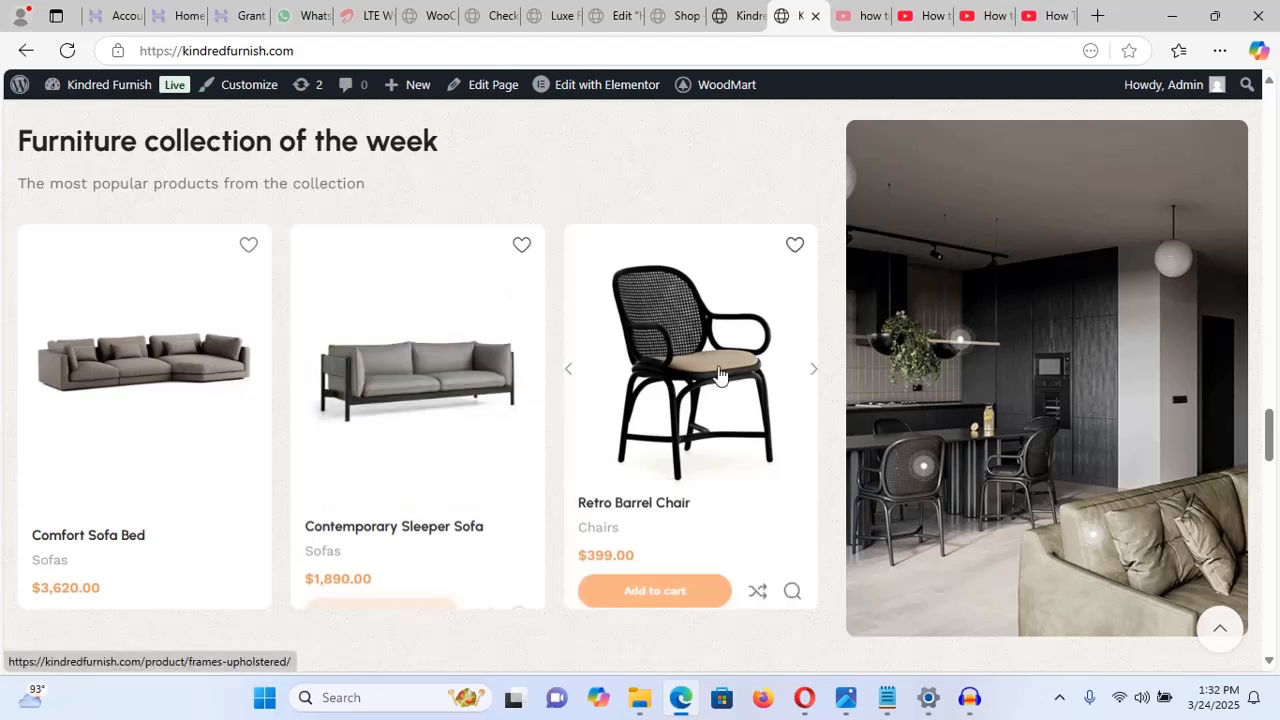
left_click(808, 380)
left_click(808, 380)
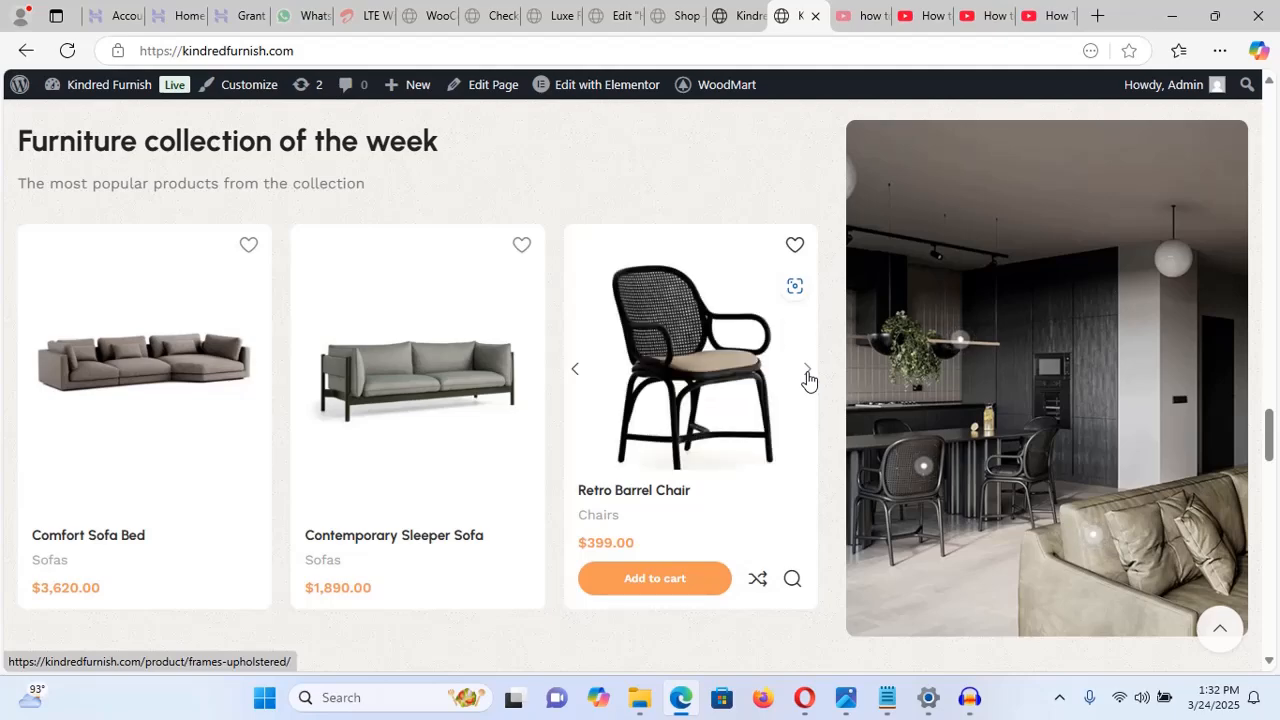
scroll(1268, 470, "down", 1)
left_click_drag(1268, 470, 1270, 92)
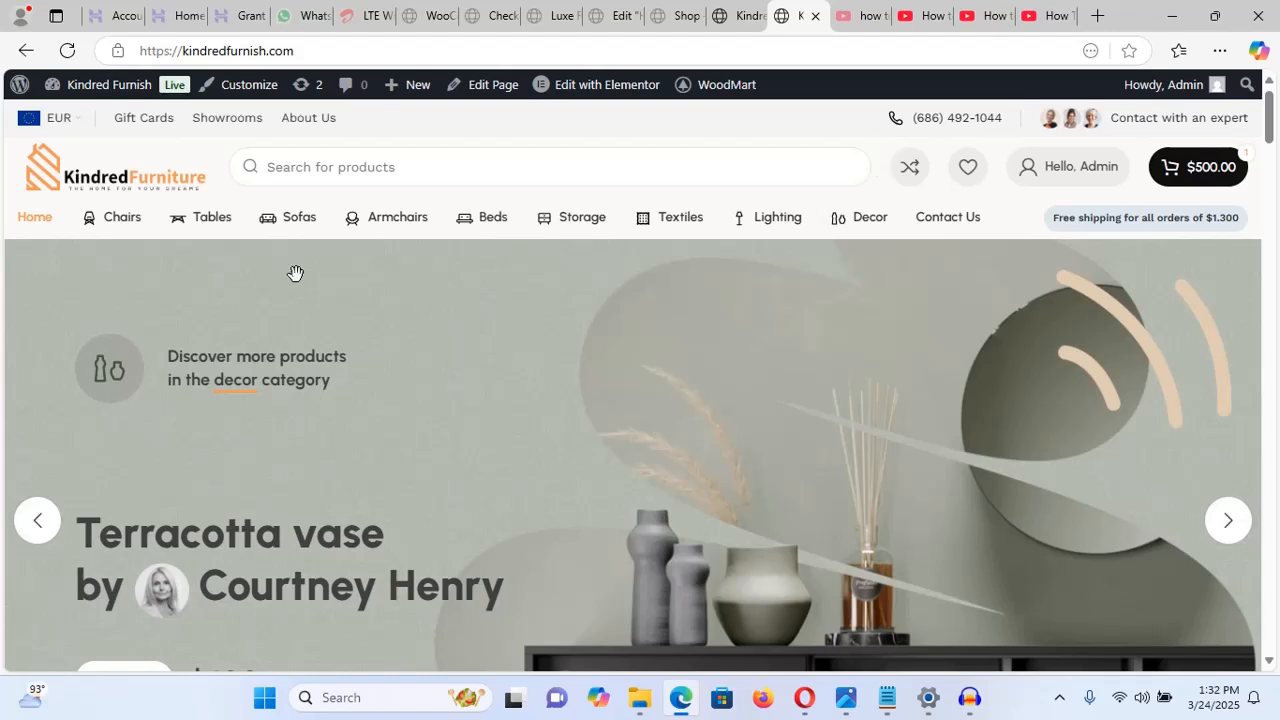
- Search the store for "comfort" and open the Urban Accent Chair product page
left_click(341, 167)
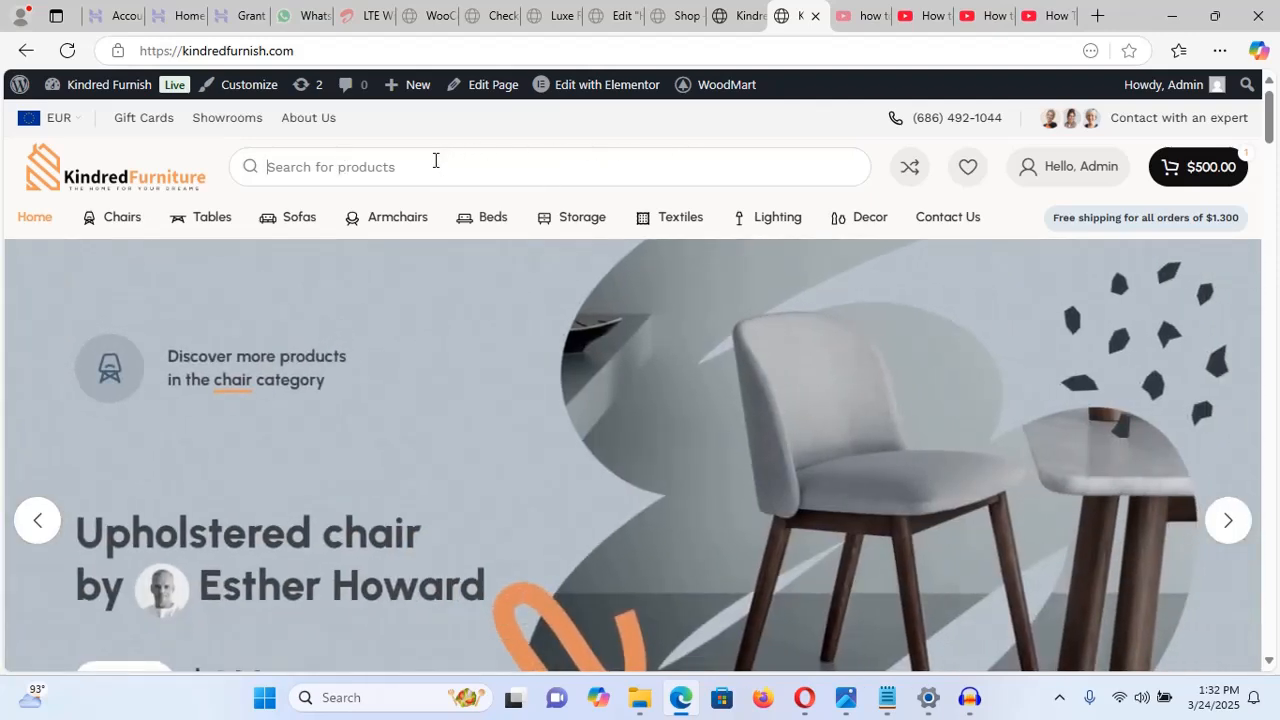
type("comfort")
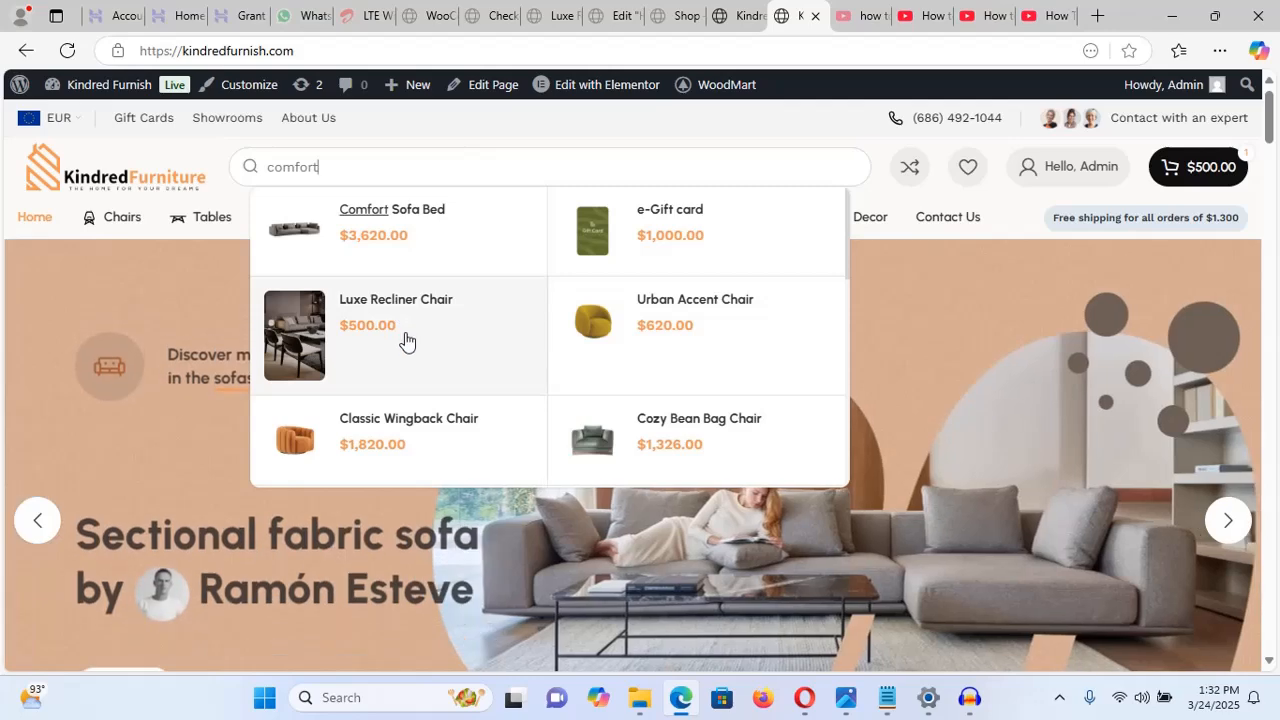
left_click(696, 305)
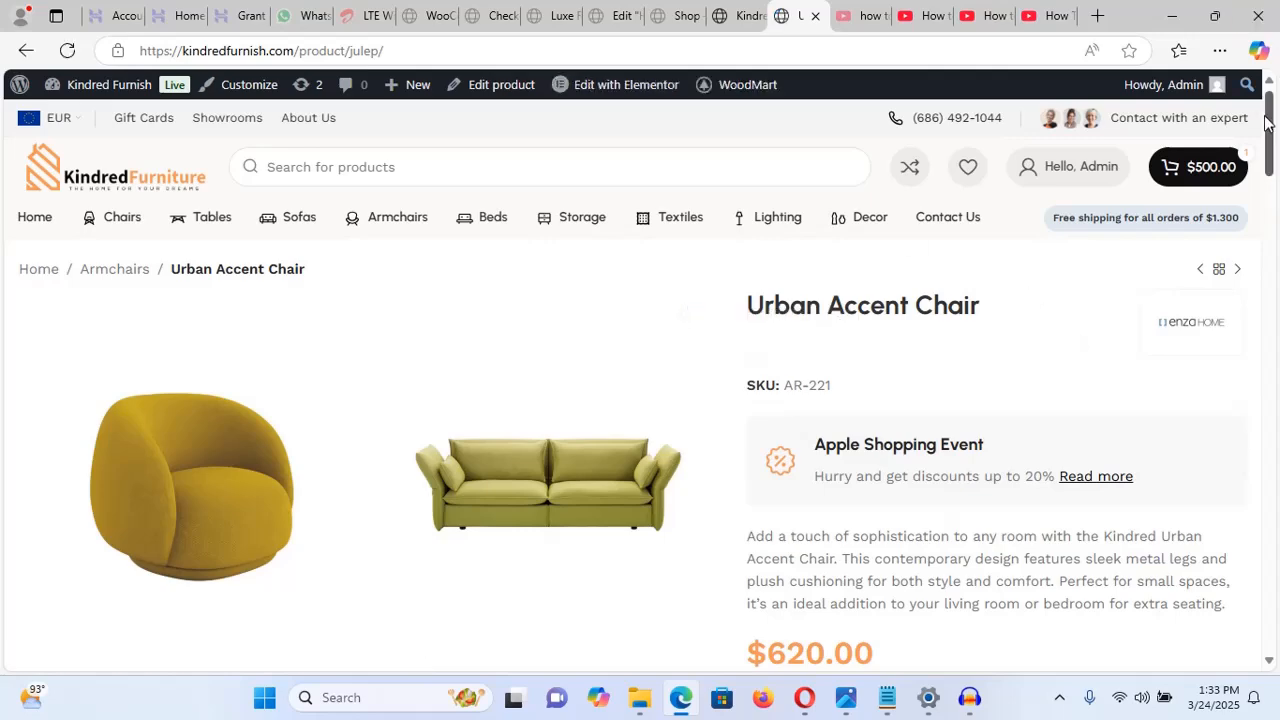
- Add the Urban Accent Chair to the cart and proceed to checkout to look over the billing form
mouse_move(1273, 128)
left_mouse_down()
mouse_move(1262, 250)
mouse_move(1273, 503)
mouse_move(1273, 120)
left_mouse_up()
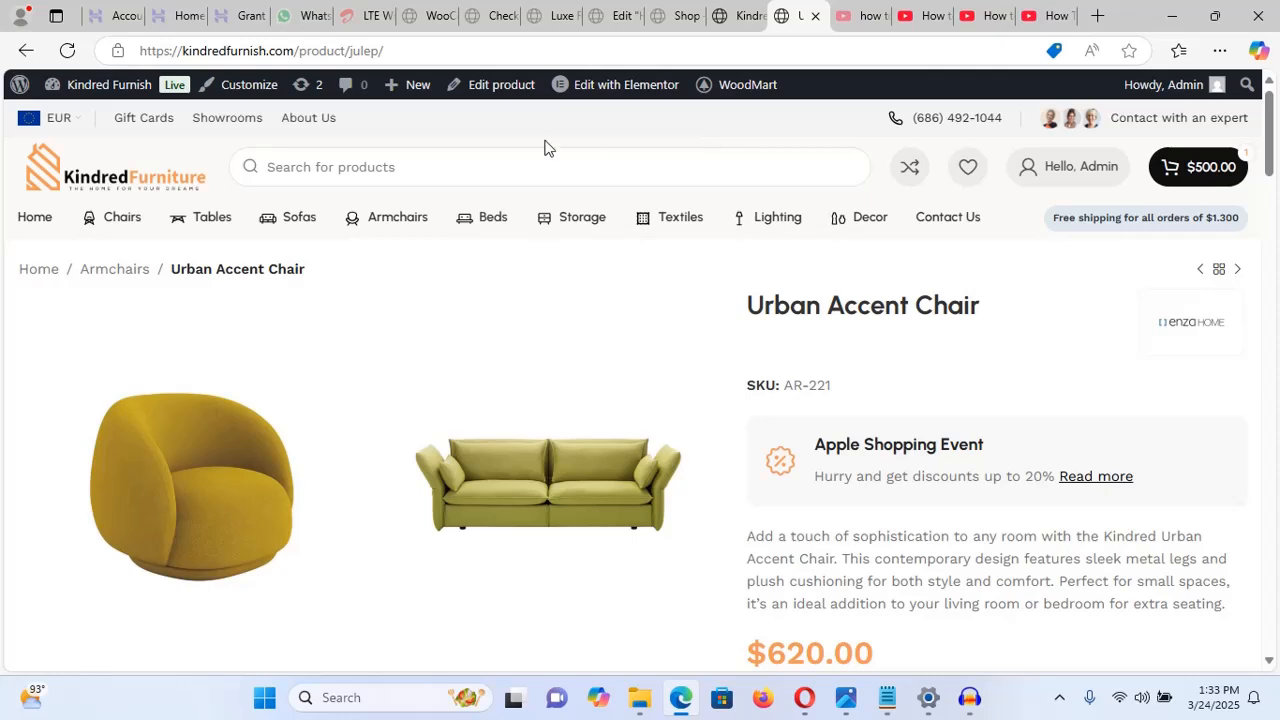
scroll(545, 148, "down", 3)
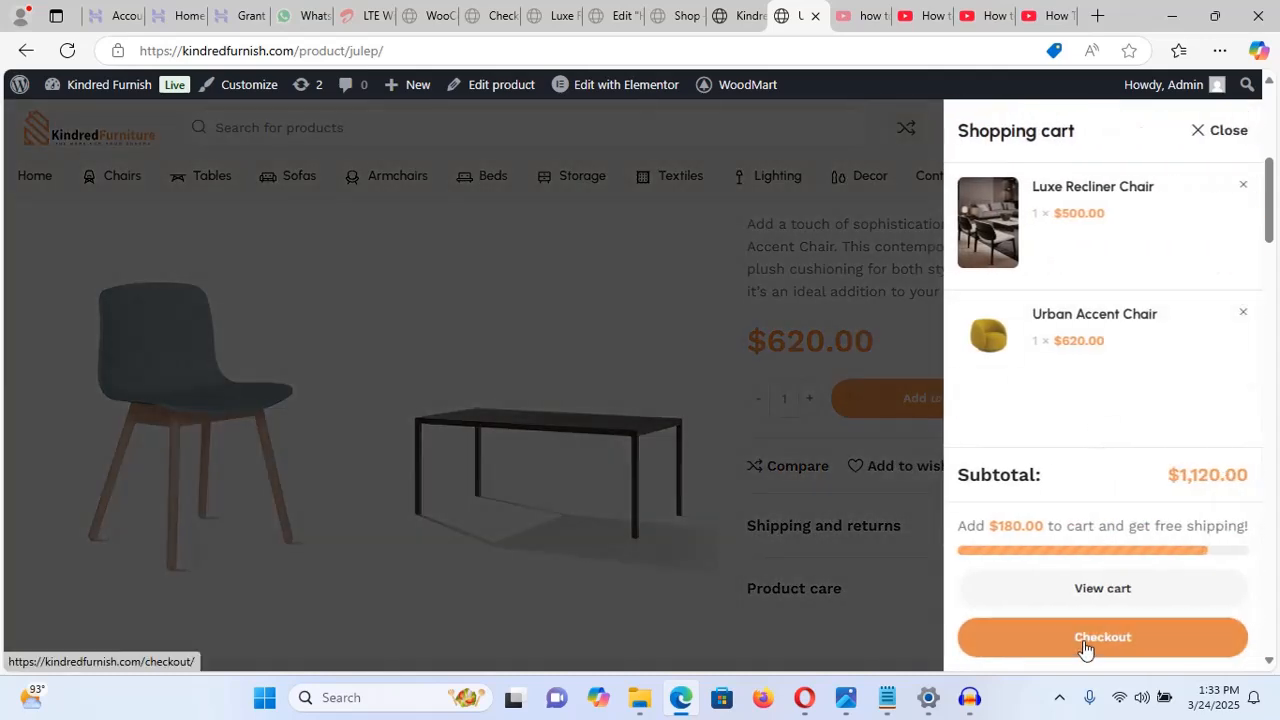
left_click(1085, 649)
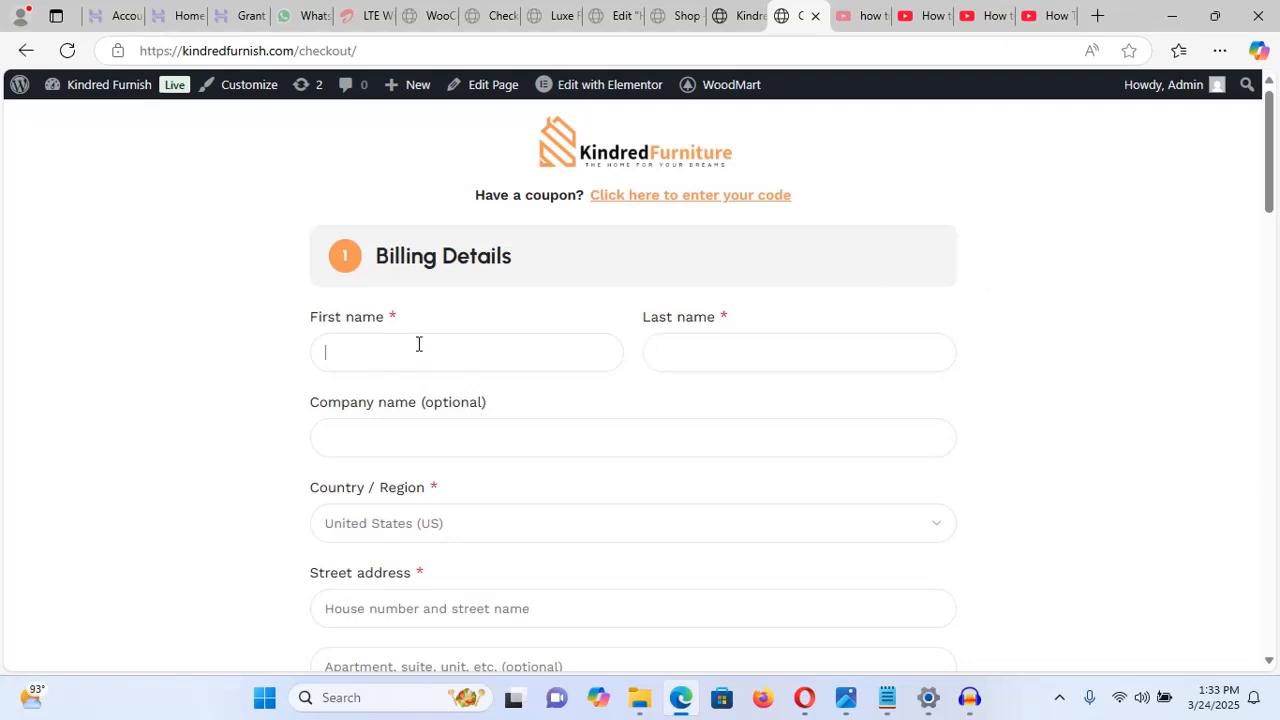
scroll(1266, 211, "down", 3)
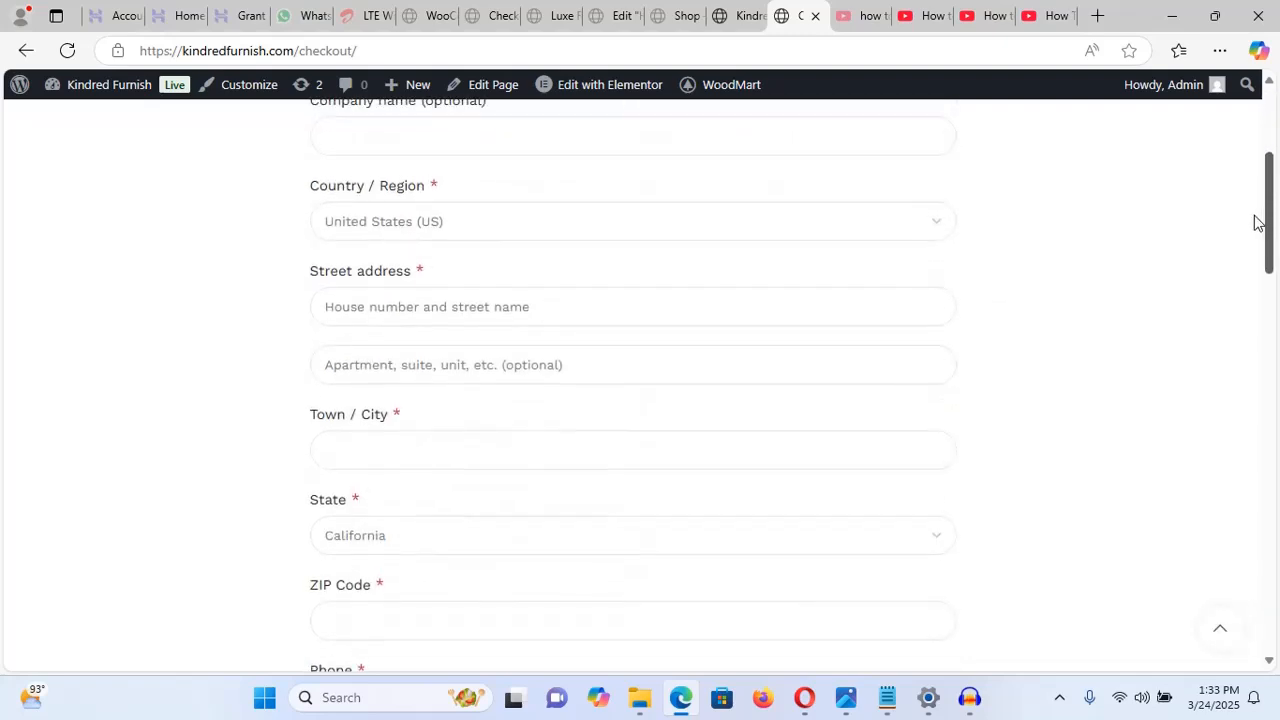
left_click_drag(1258, 222, 1260, 313)
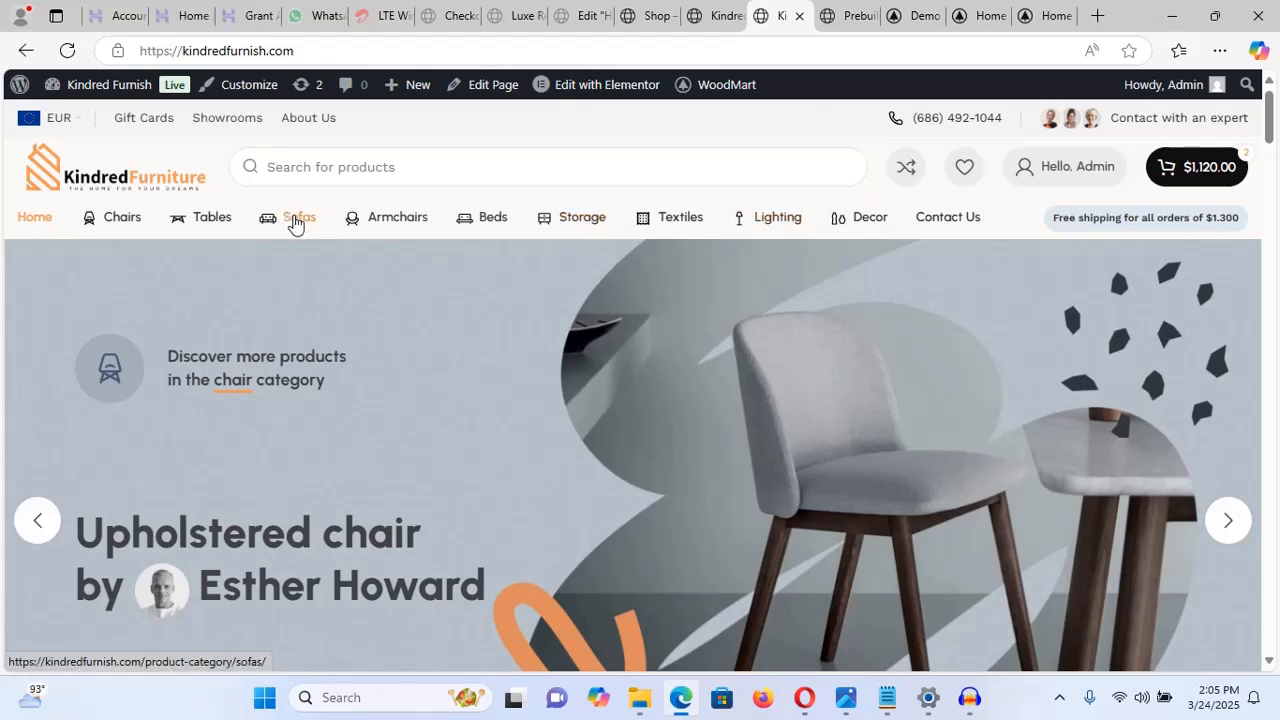
- Open the Tables category and filter its products to prices from $210 to $240
left_click(216, 228)
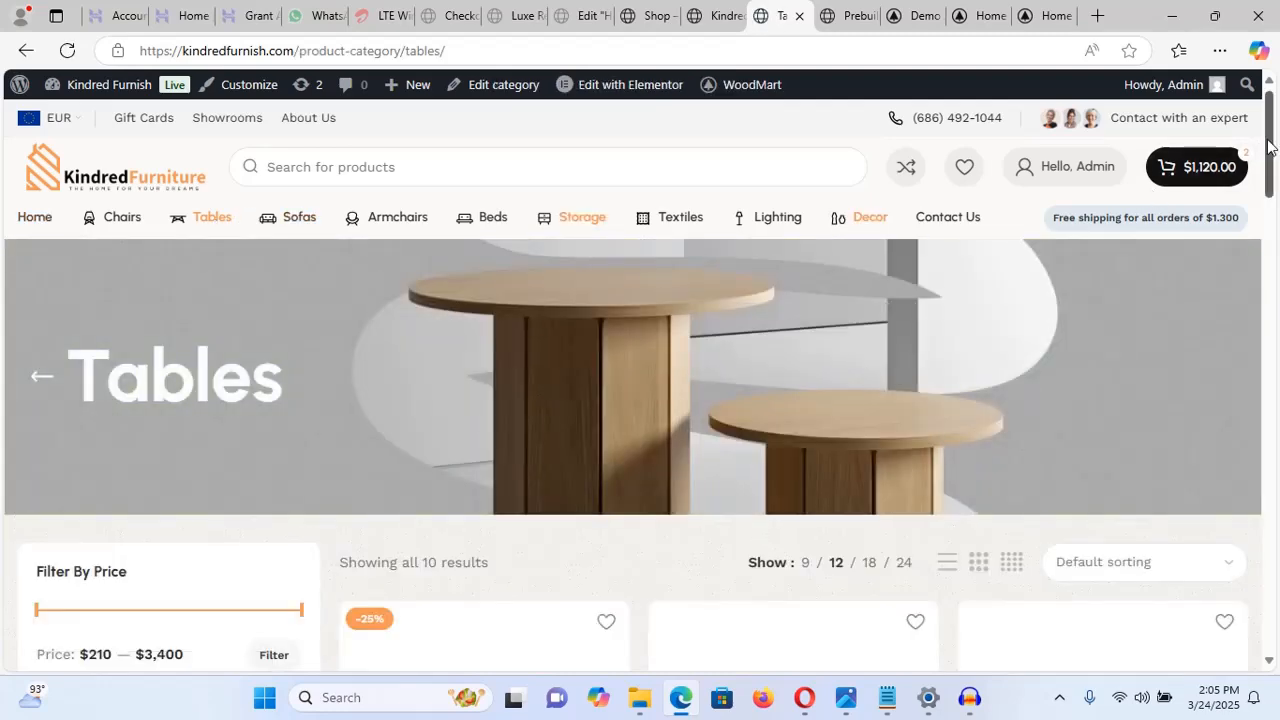
scroll(1258, 207, "down", 3)
left_click_drag(1258, 208, 1275, 178)
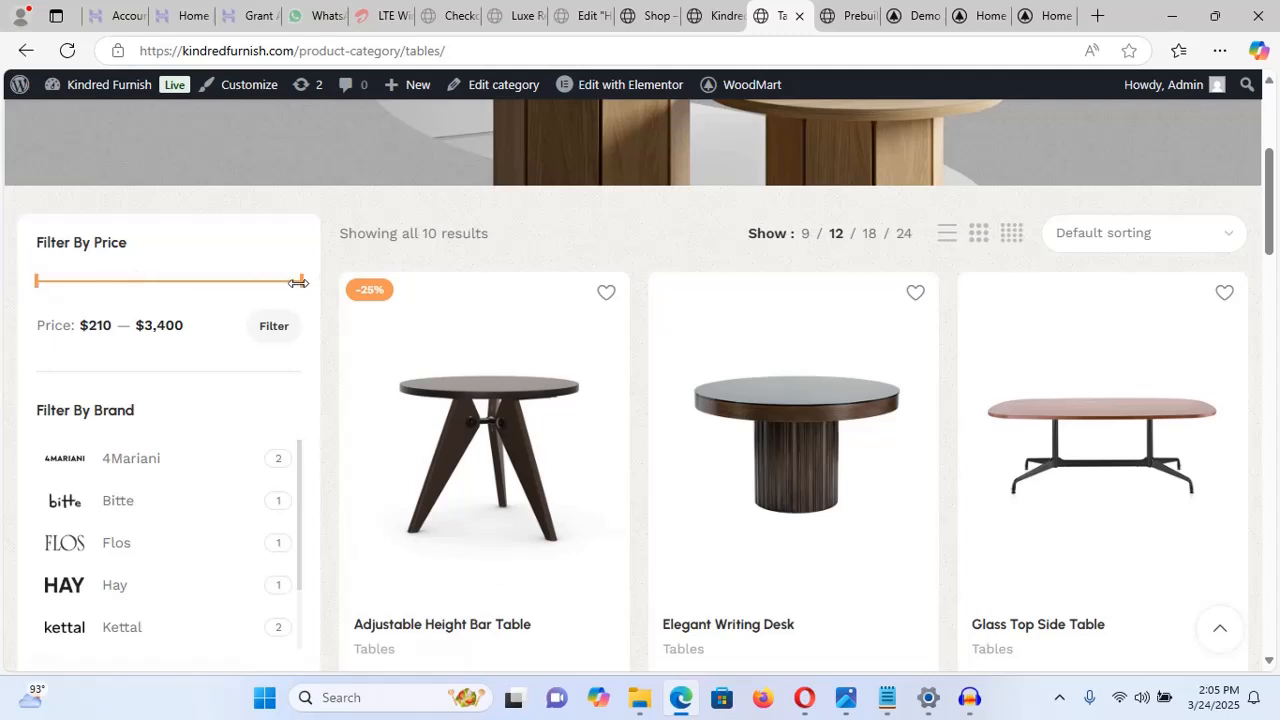
left_click_drag(294, 282, 55, 306)
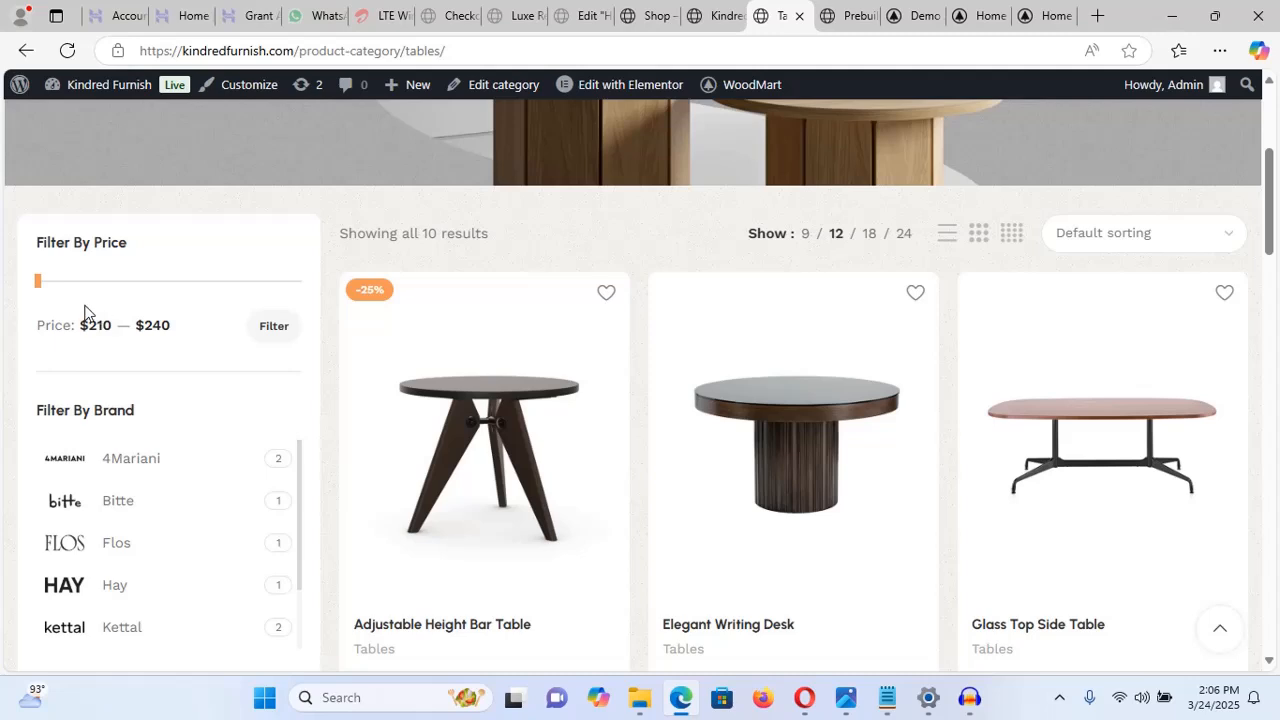
left_click(274, 328)
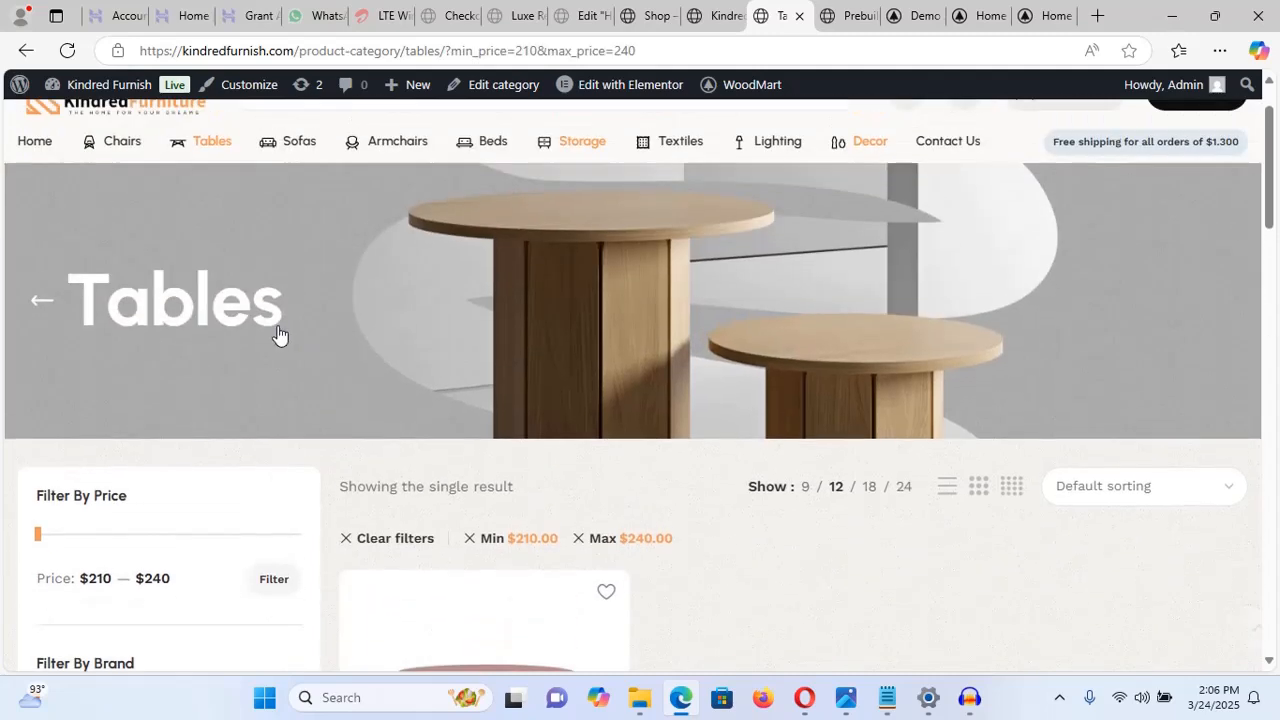
left_click_drag(1272, 200, 1268, 268)
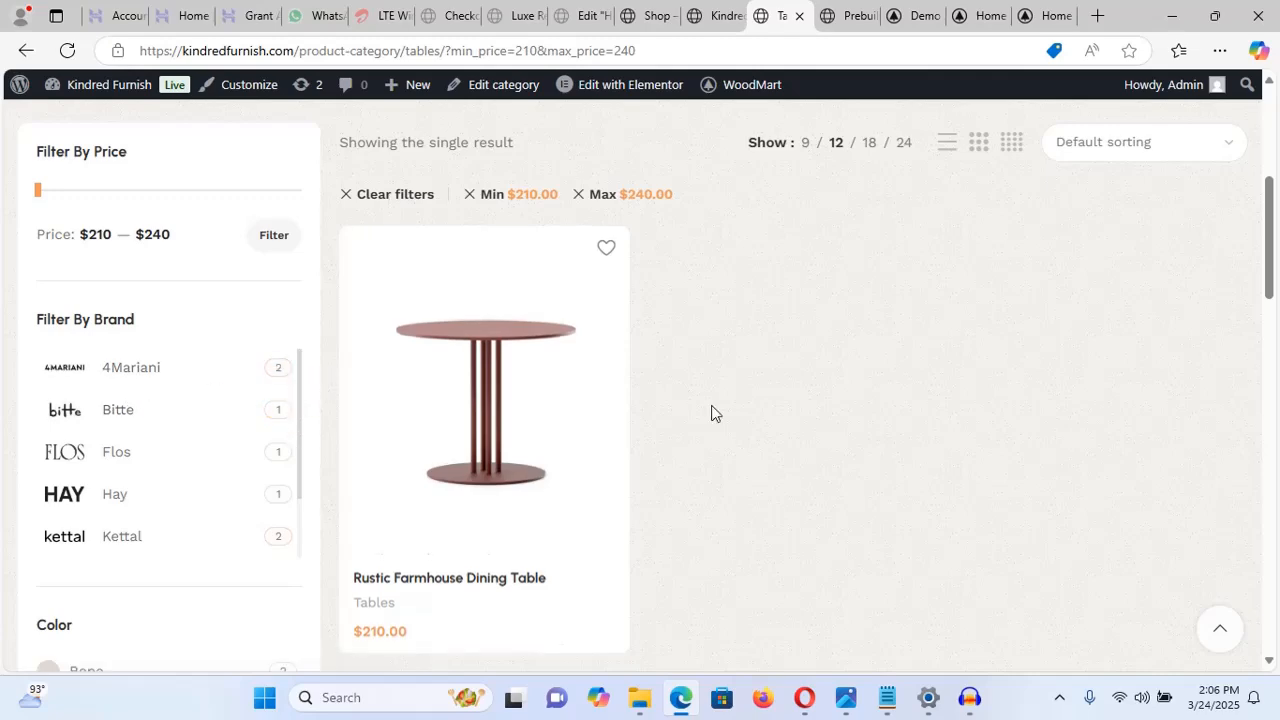
- Go to the store's full shop page at kindredfurnish.com/shop
left_click_drag(1273, 252, 1260, 14)
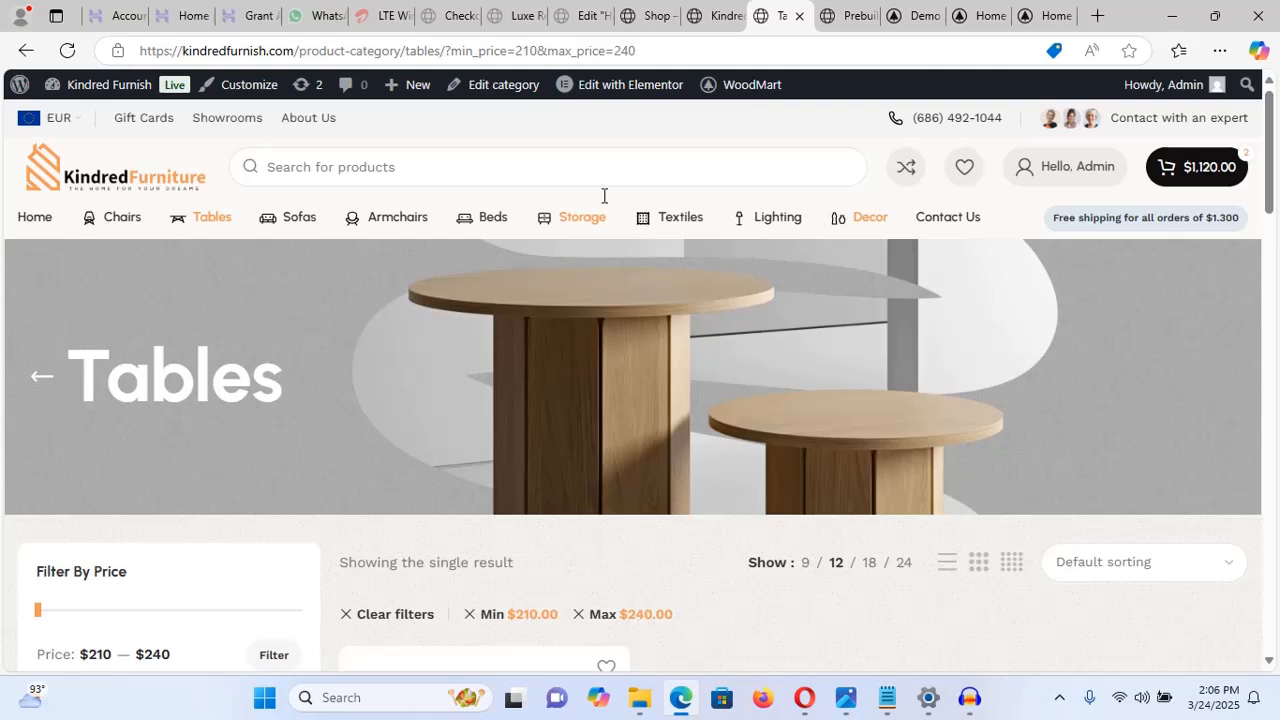
left_click(675, 48)
left_click(675, 48)
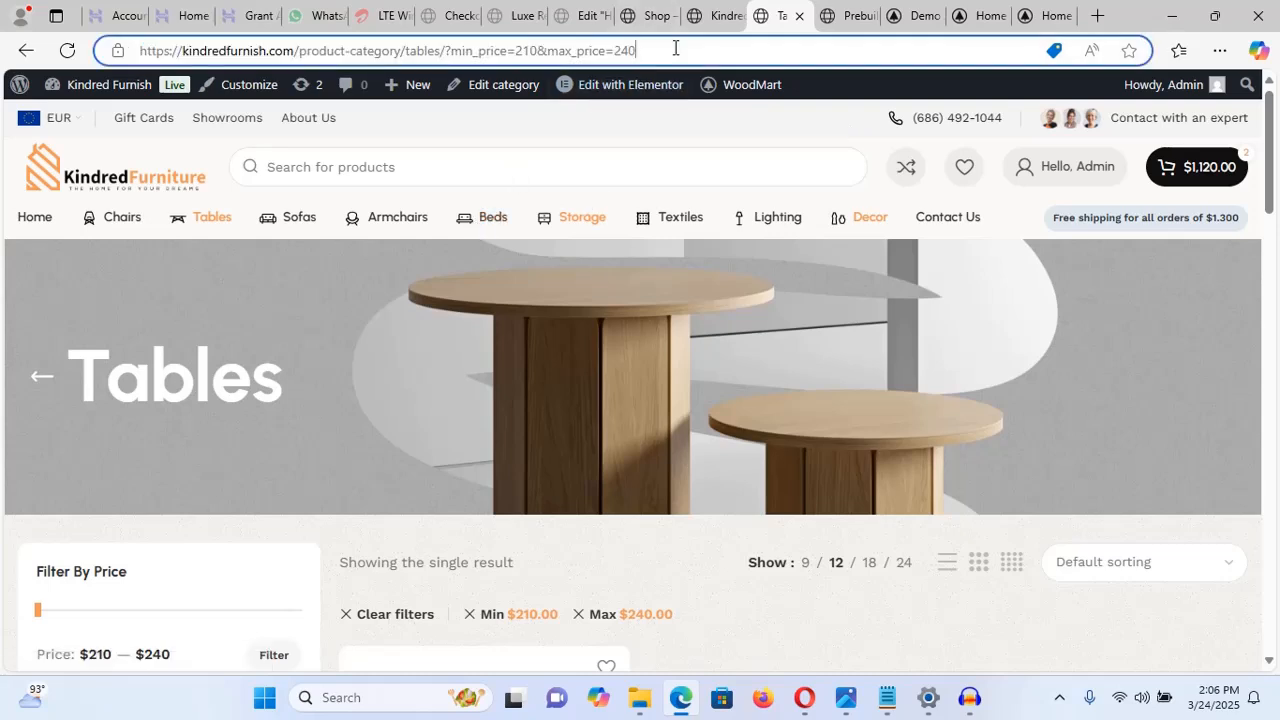
key("BackSpace")
key("BackSpace")
key("BackSpace")
key("BackSpace")
key("BackSpace")
key("BackSpace")
key("BackSpace")
key("BackSpace")
key("BackSpace")
key("BackSpace")
key("BackSpace")
key("BackSpace")
key("BackSpace")
key("BackSpace")
key("BackSpace")
key("BackSpace")
key("BackSpace")
key("BackSpace")
key("BackSpace")
key("BackSpace")
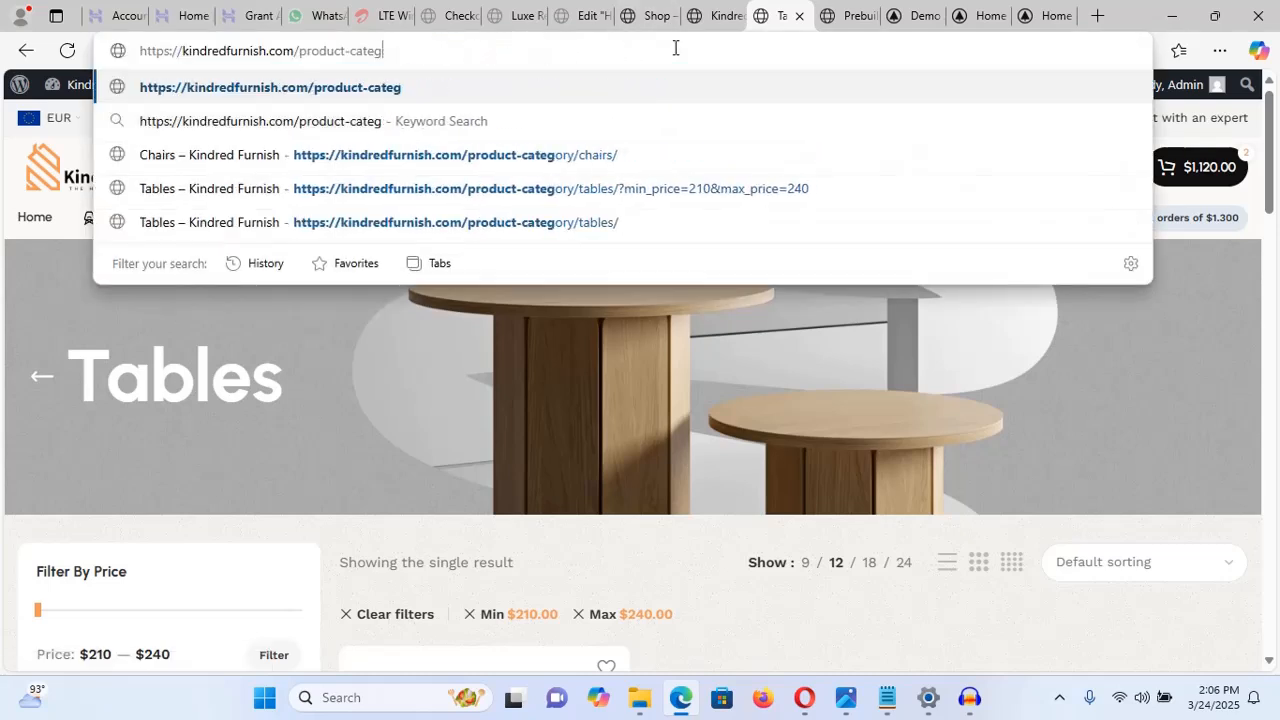
key("BackSpace")
key("BackSpace")
key("BackSpace")
key("BackSpace")
key("BackSpace")
key("BackSpace")
key("BackSpace")
key("BackSpace")
key("BackSpace")
key("BackSpace")
key("BackSpace")
key("BackSpace")
key("BackSpace")
type("s")
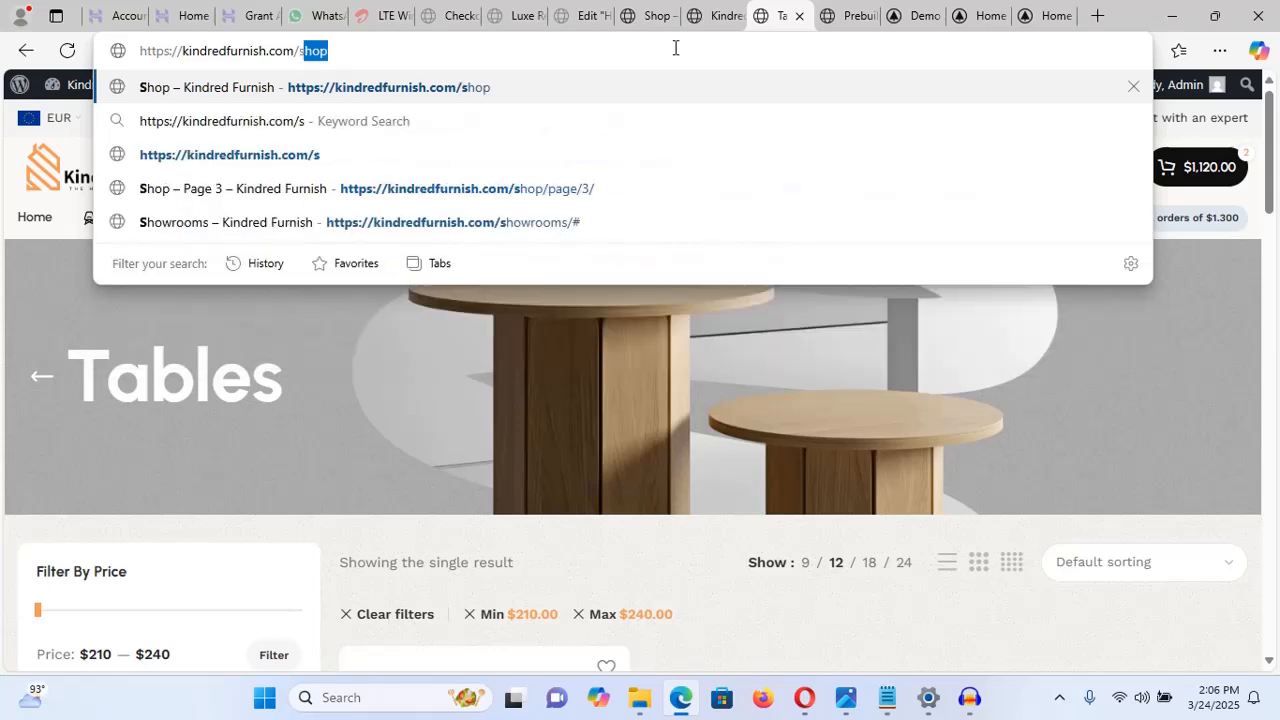
type("hop")
key("Return")
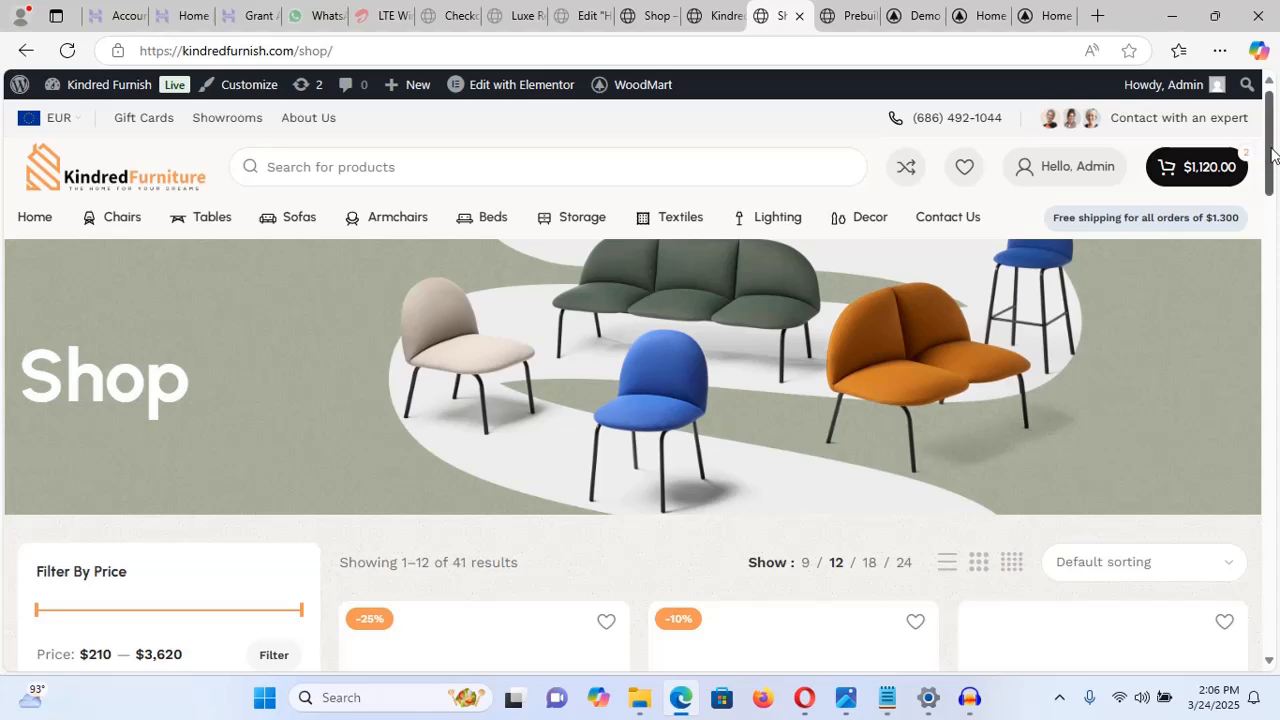
- Filter the shop products by the In stock and On sale stock statuses and look through the matching items
left_click_drag(1270, 152, 1276, 340)
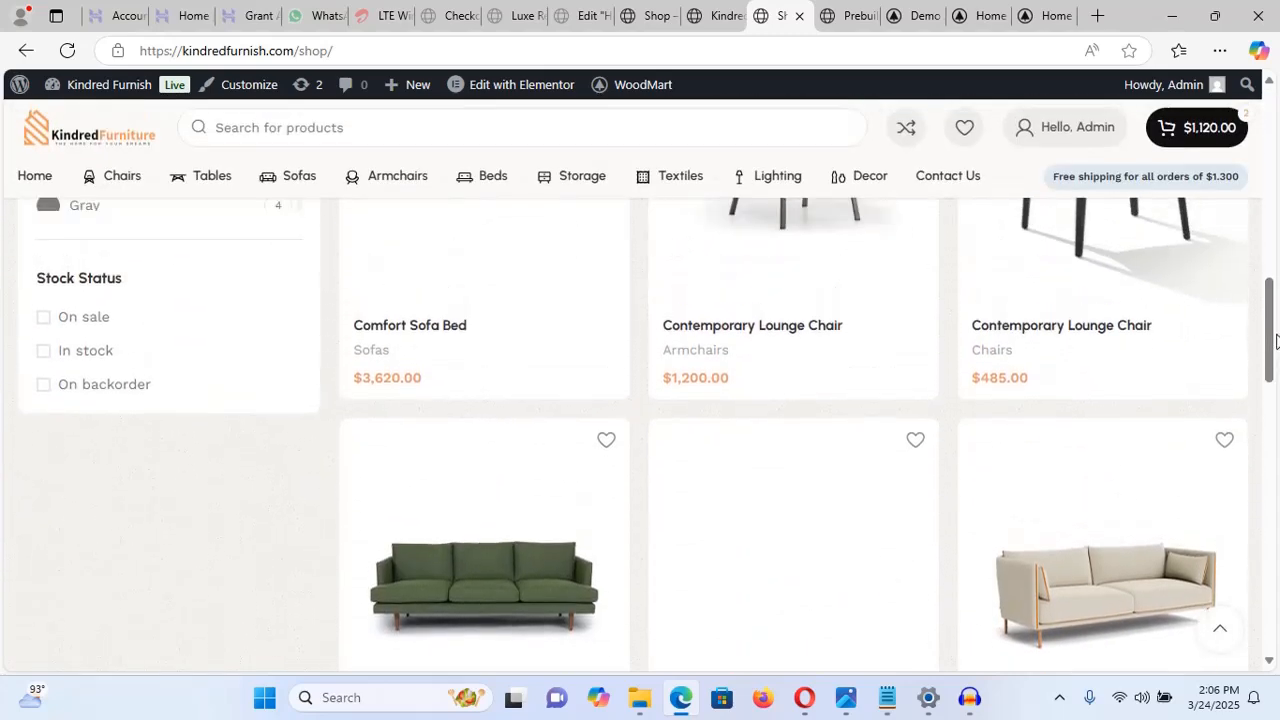
left_click(41, 358)
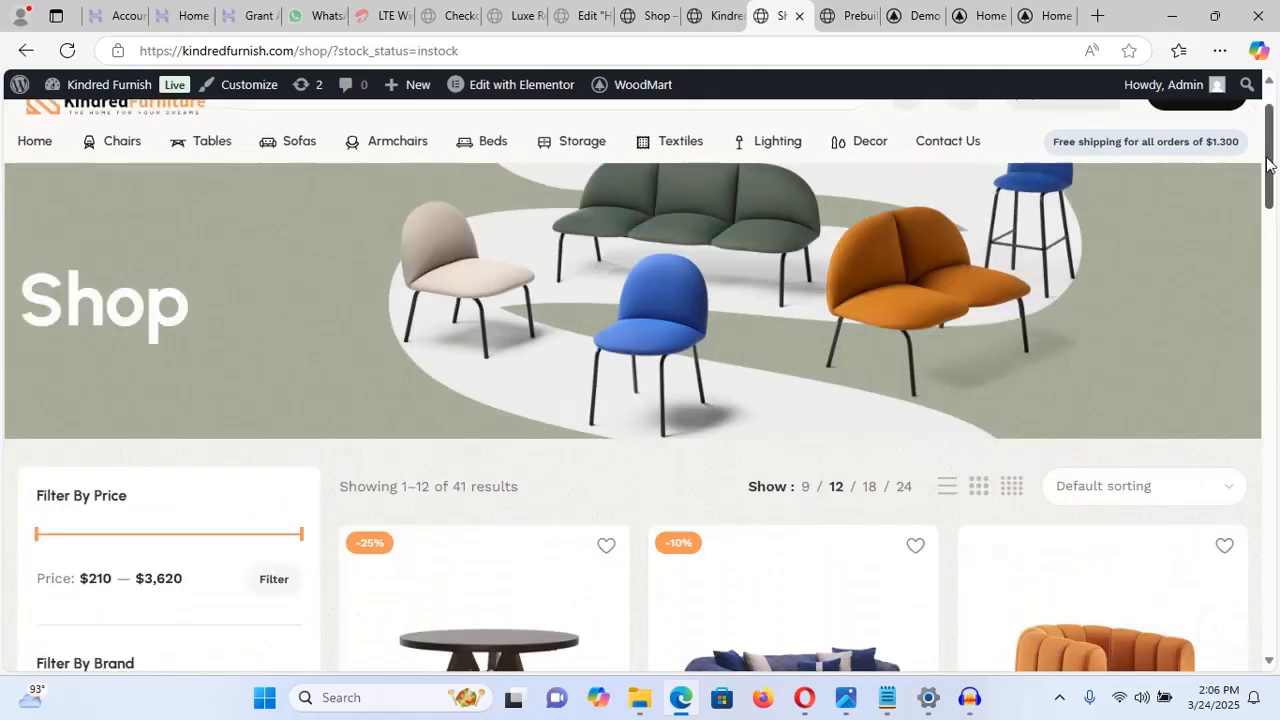
left_click_drag(1268, 165, 1253, 304)
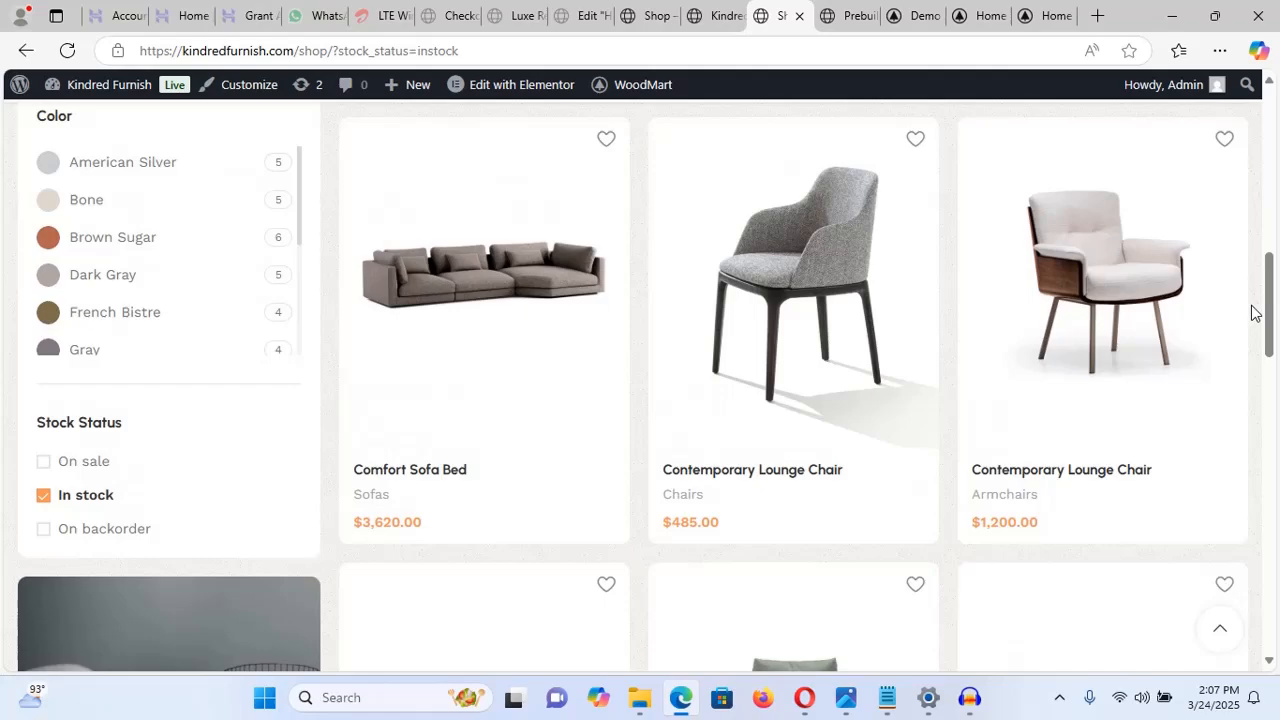
left_click(43, 463)
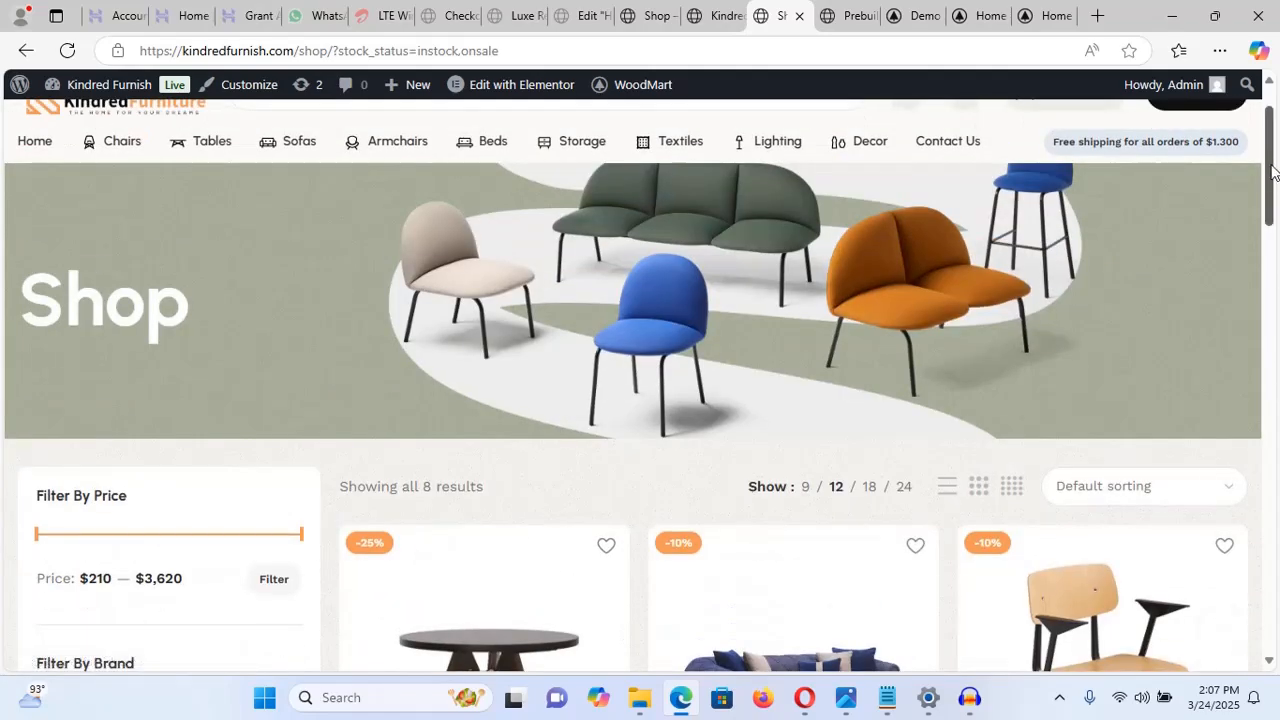
left_click_drag(1271, 176, 1268, 408)
scroll(1276, 418, "down", 2)
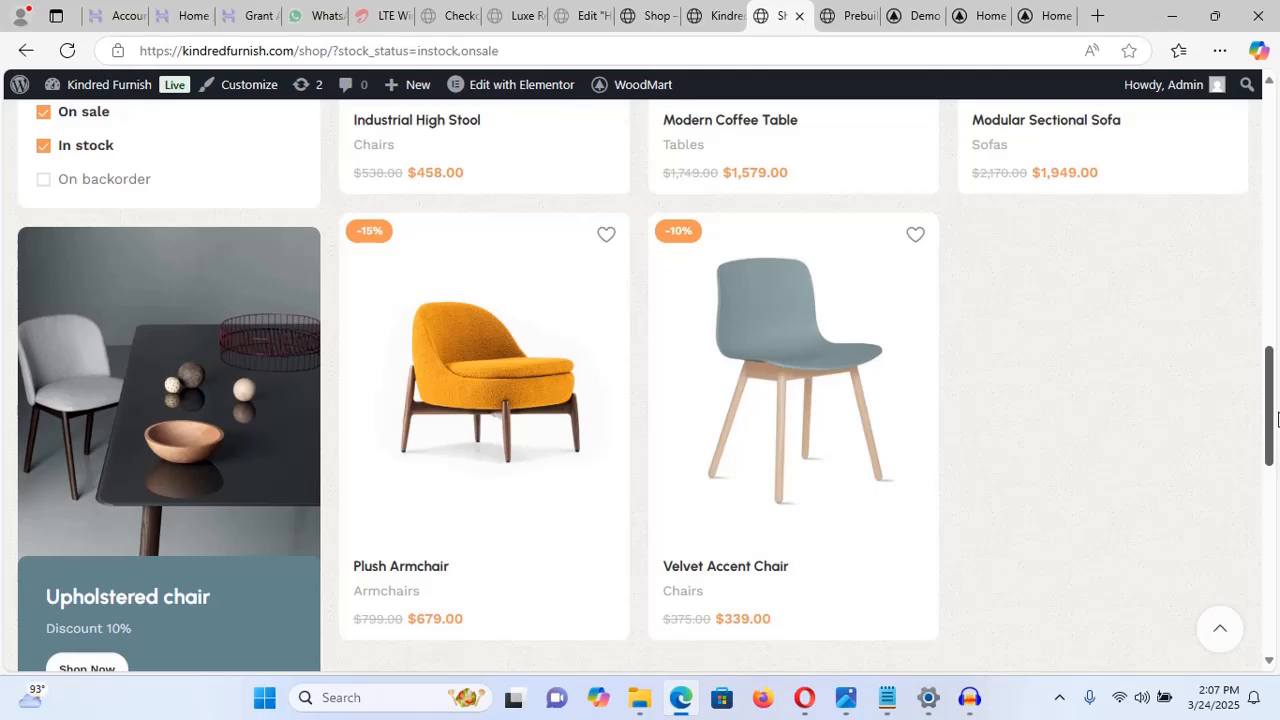
scroll(1276, 418, "up", 10)
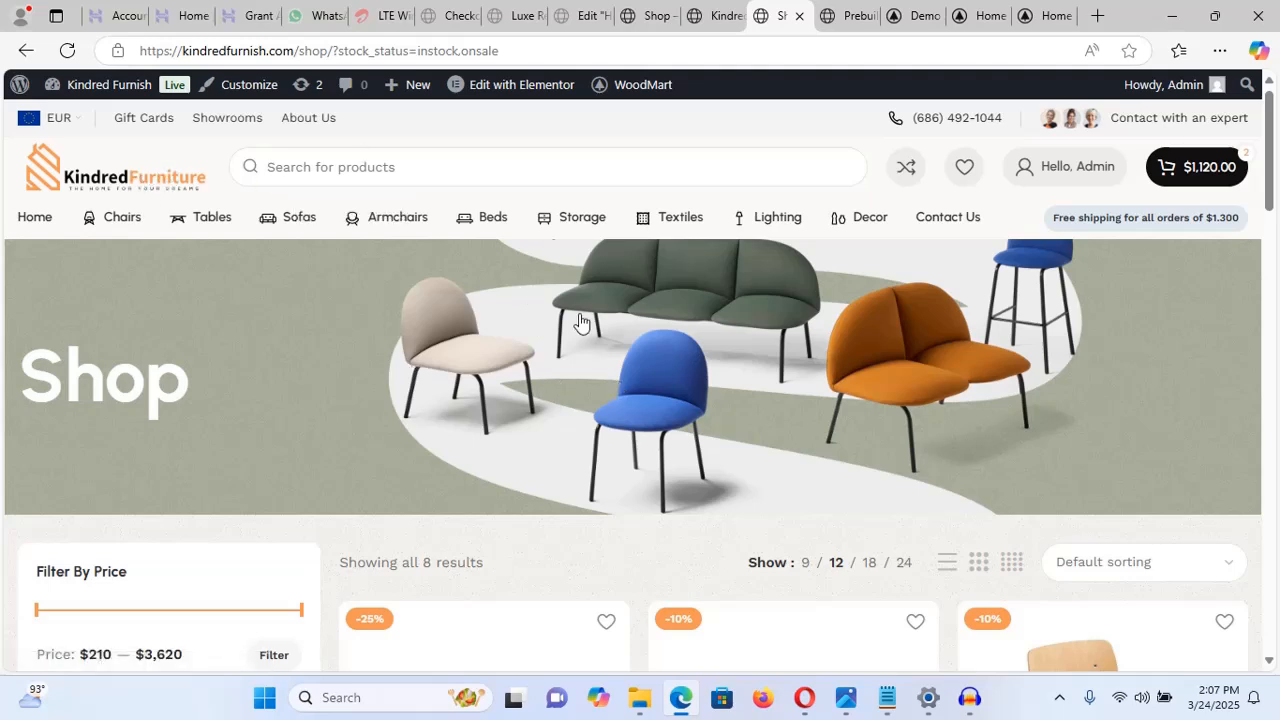
- Open WoodMart's prebuilt websites library and look through its templates and website categories
left_click(843, 17)
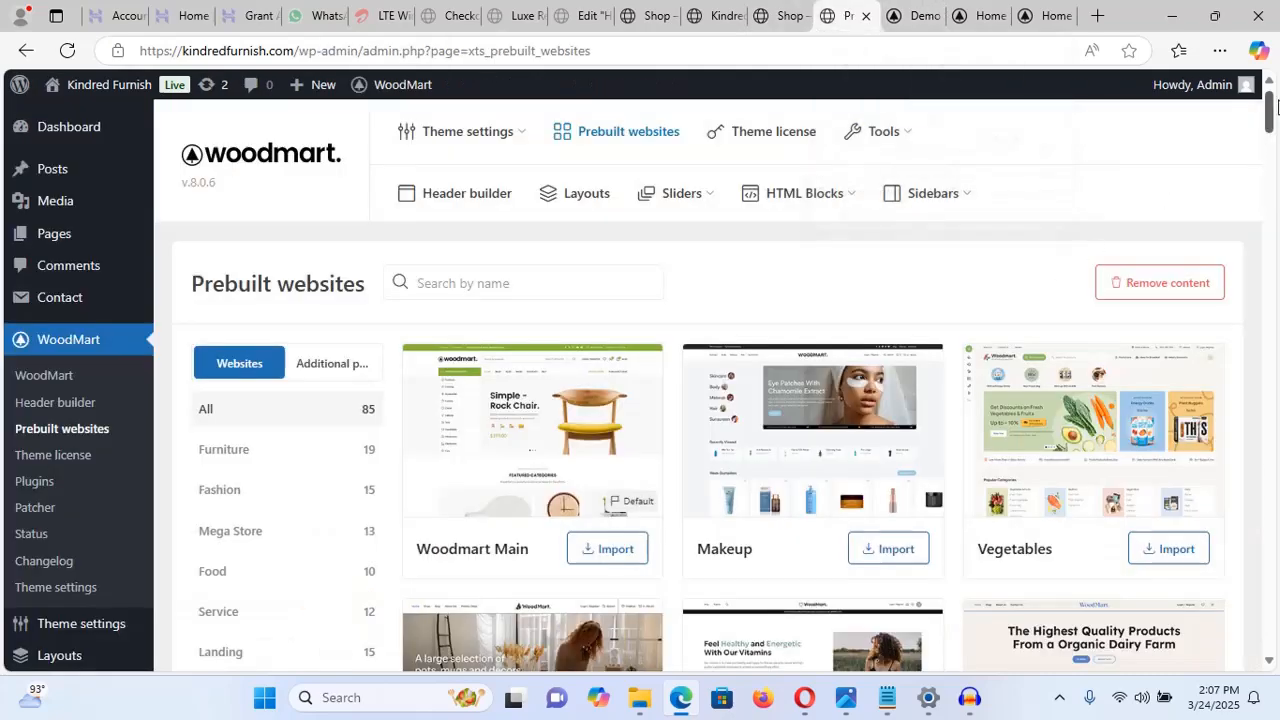
left_click_drag(1270, 112, 1276, 195)
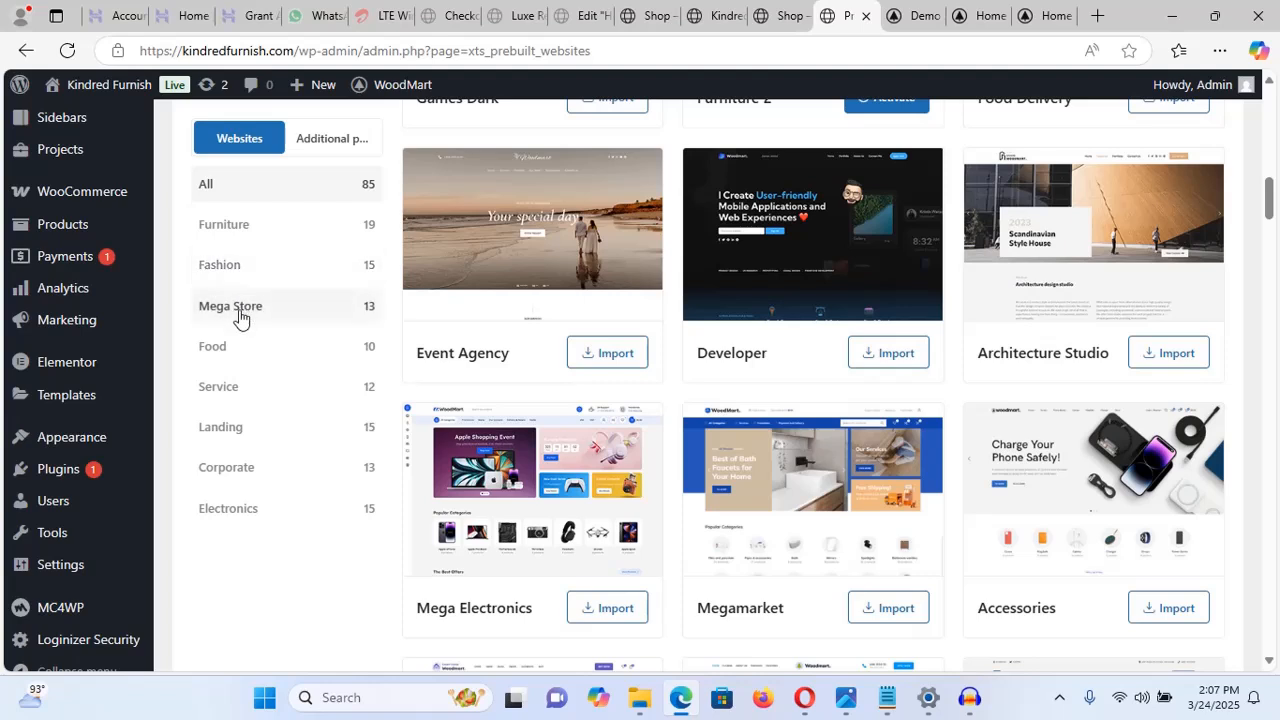
mouse_move(646, 253)
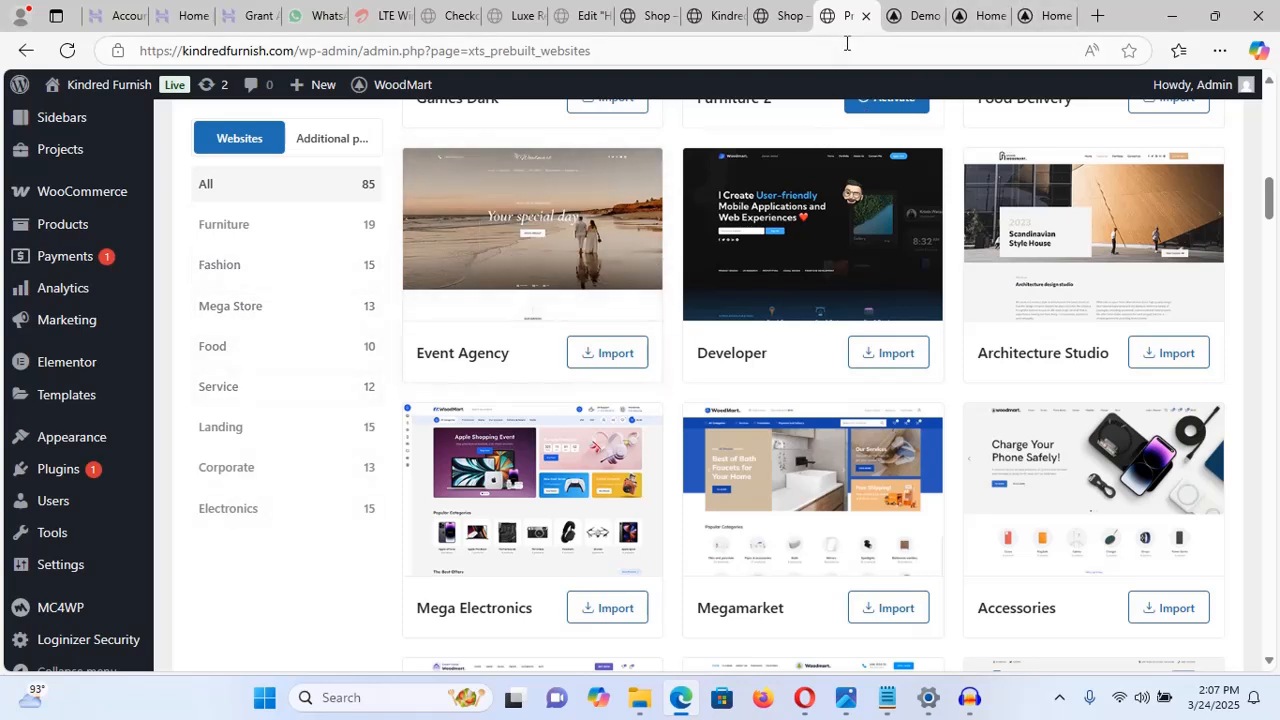
- View the WoodMart jewellery and accessories demo stores, dismissing the newsletter sign-up popup on the accessories demo
left_click(896, 17)
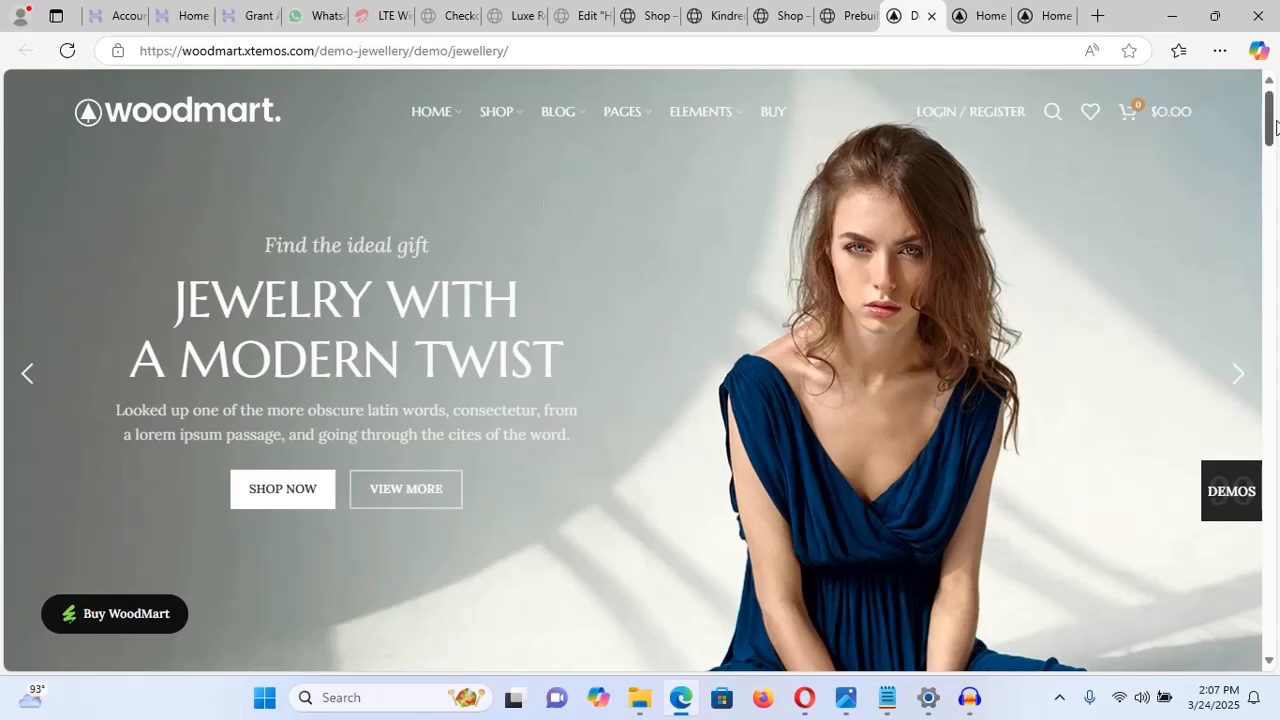
left_click_drag(1270, 125, 1258, 16)
left_click(977, 20)
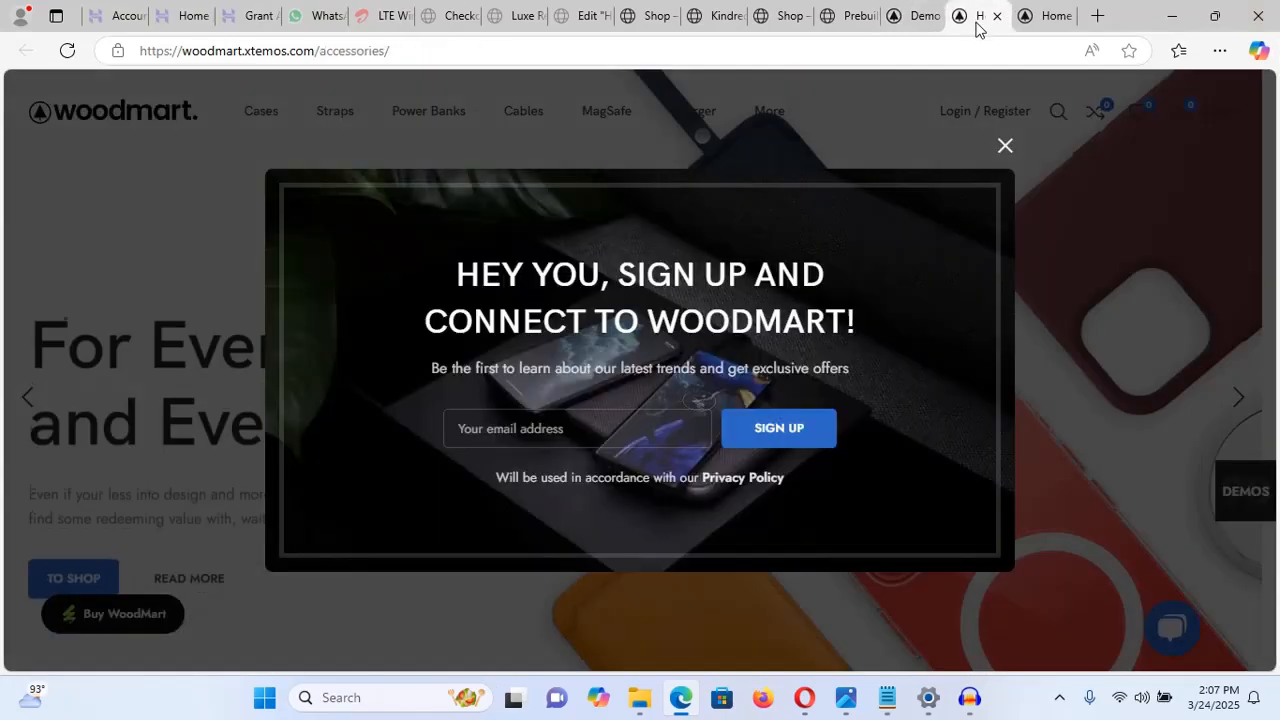
left_click(1006, 147)
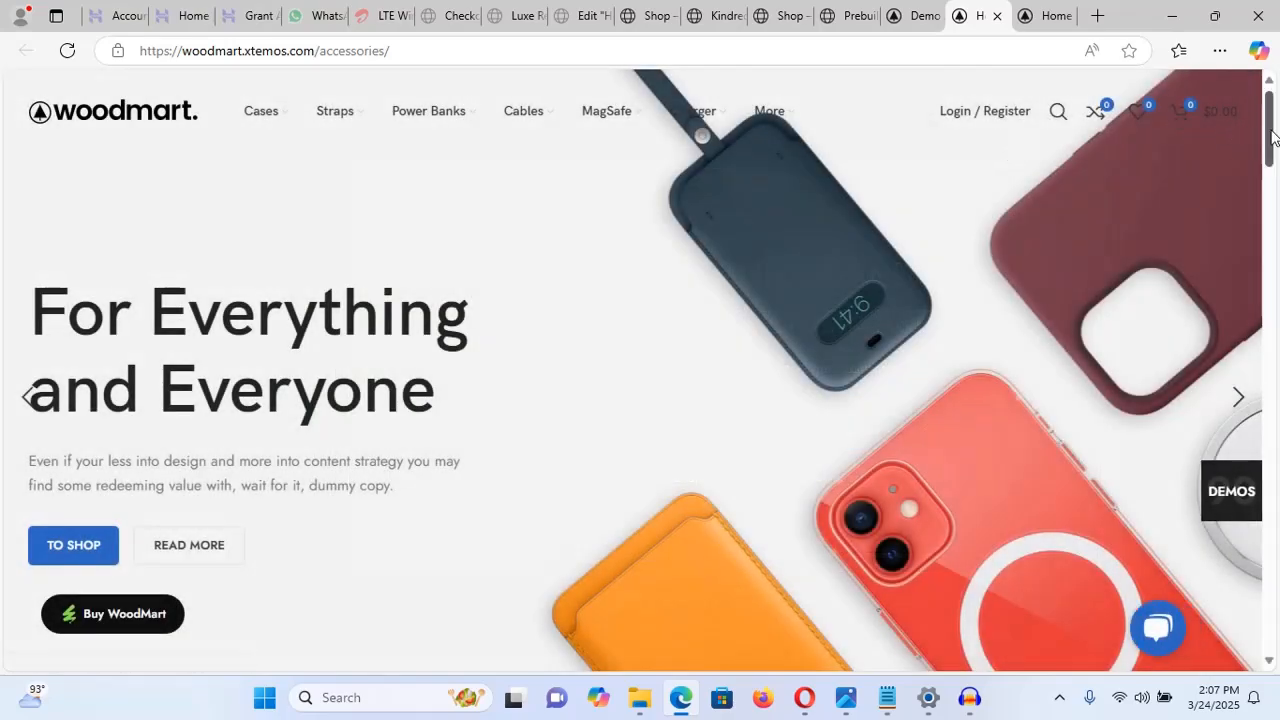
left_click_drag(1272, 131, 1258, 20)
- View the WoodMart makeup demo store and return to the start of the prebuilt websites library
left_click(1040, 16)
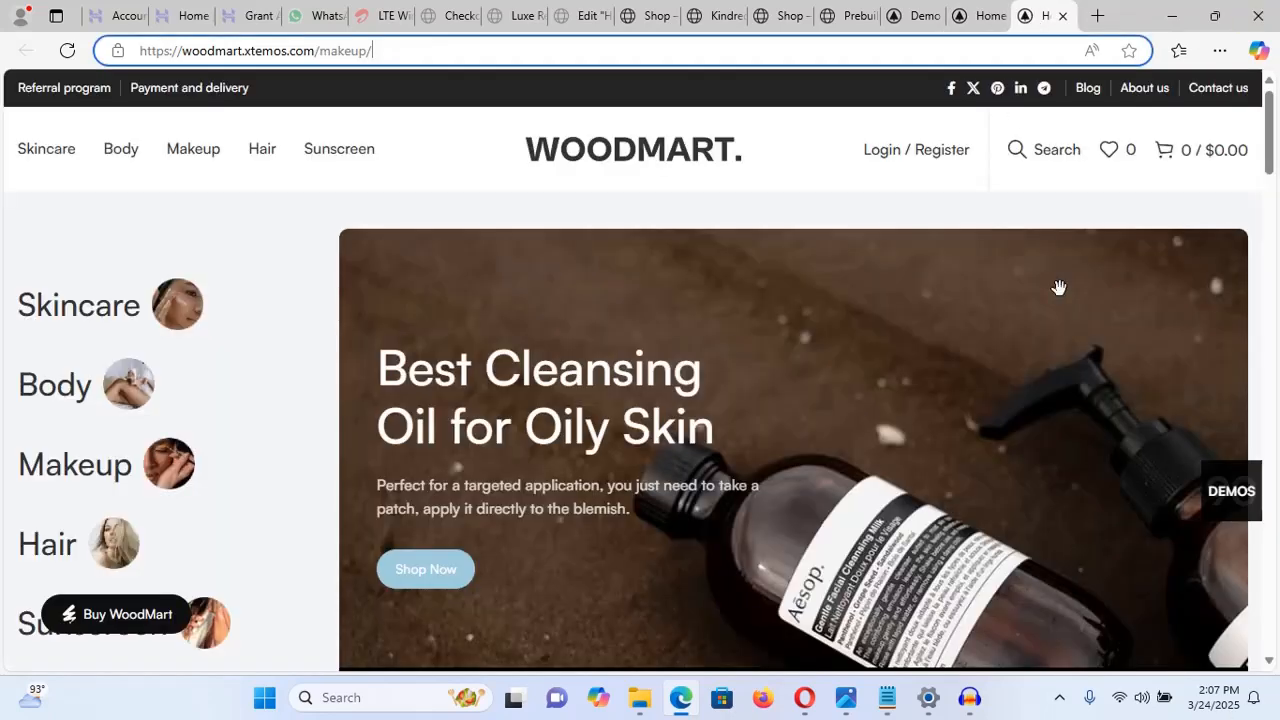
left_click_drag(1273, 125, 1270, 50)
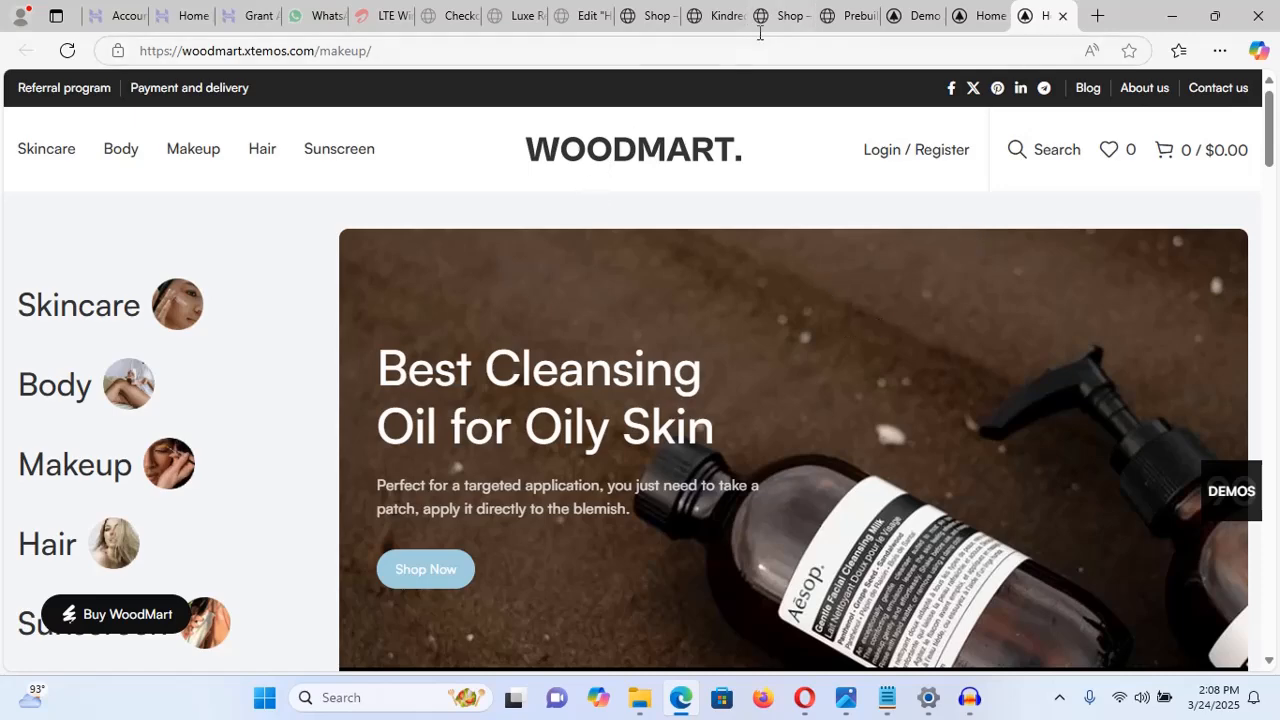
left_click(848, 16)
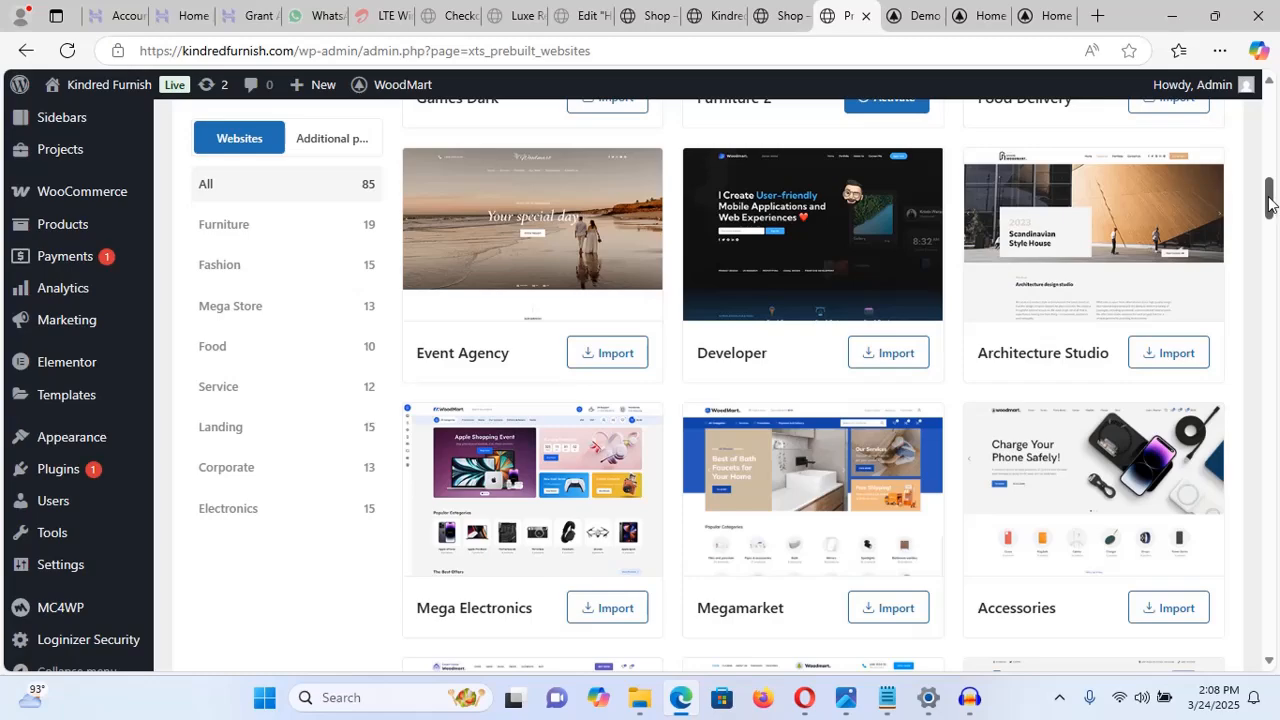
left_click_drag(1270, 203, 1272, 115)
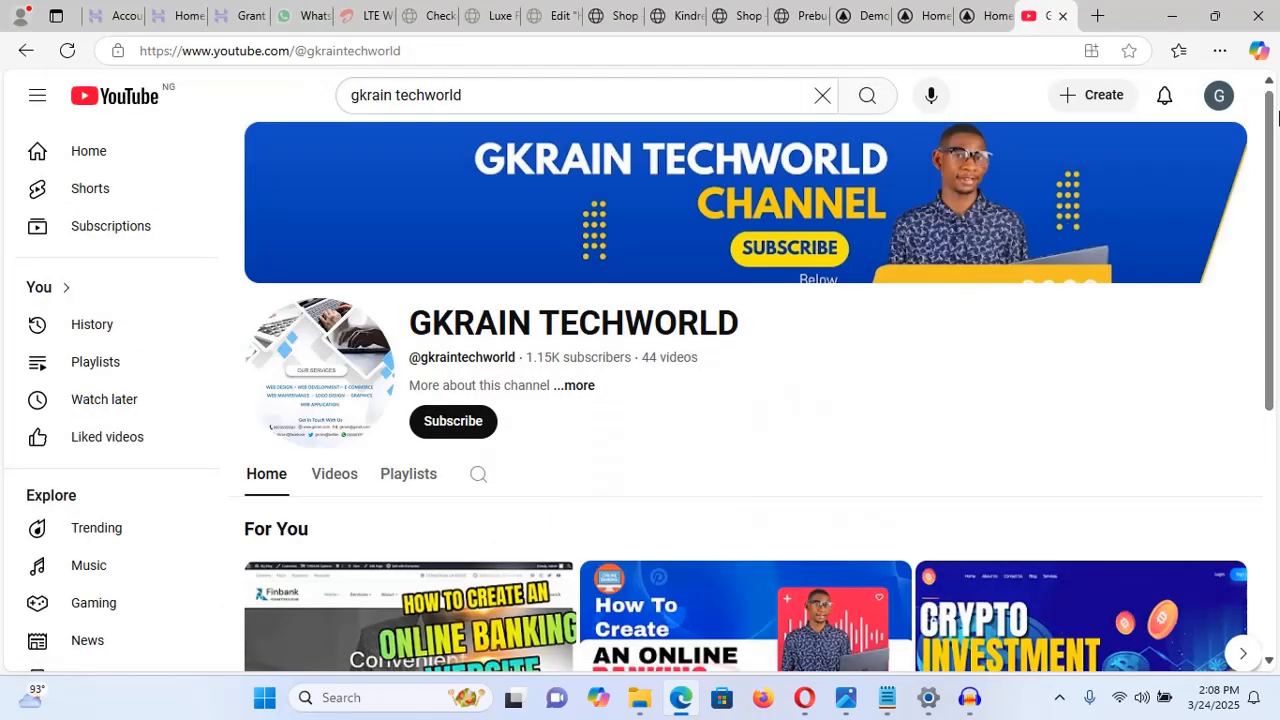
- Look through the GKRAIN TECHWORLD YouTube channel's home page and its full list of videos
left_click_drag(1272, 125, 1268, 203)
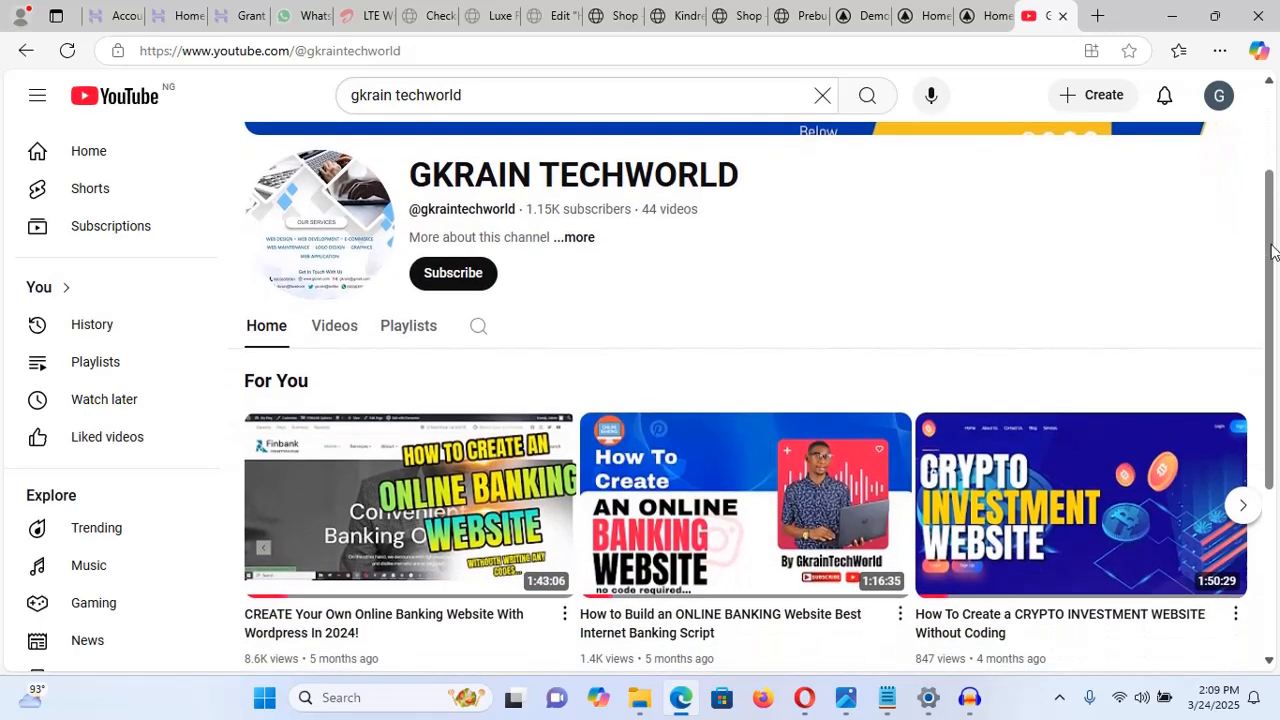
scroll(1273, 330, "down", 3)
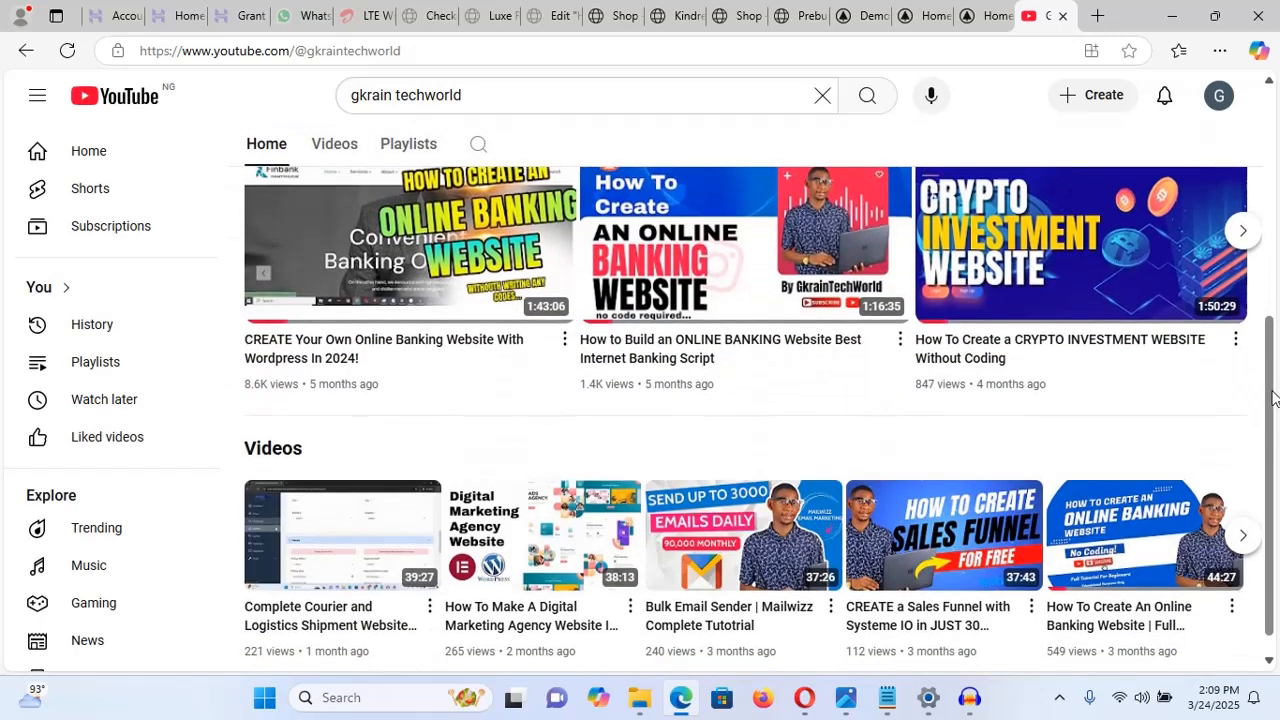
scroll(1272, 420, "down", 1)
scroll(1275, 473, "up", 3)
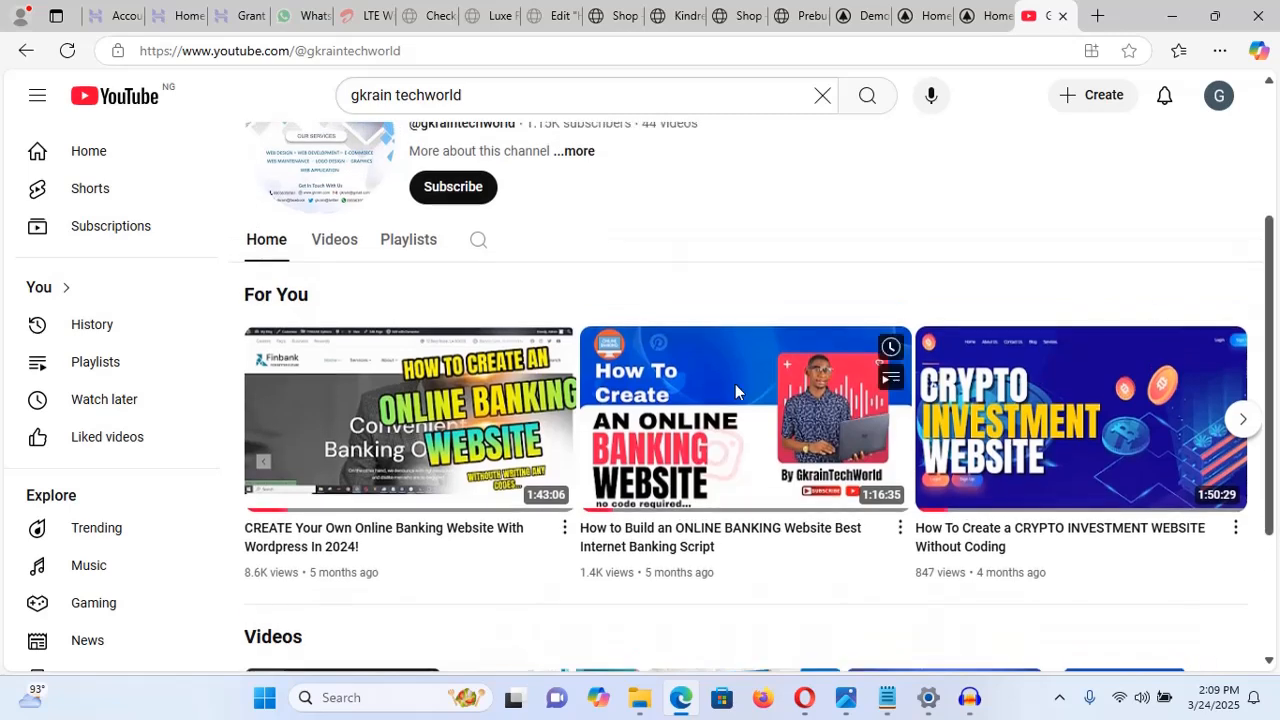
left_click(330, 244)
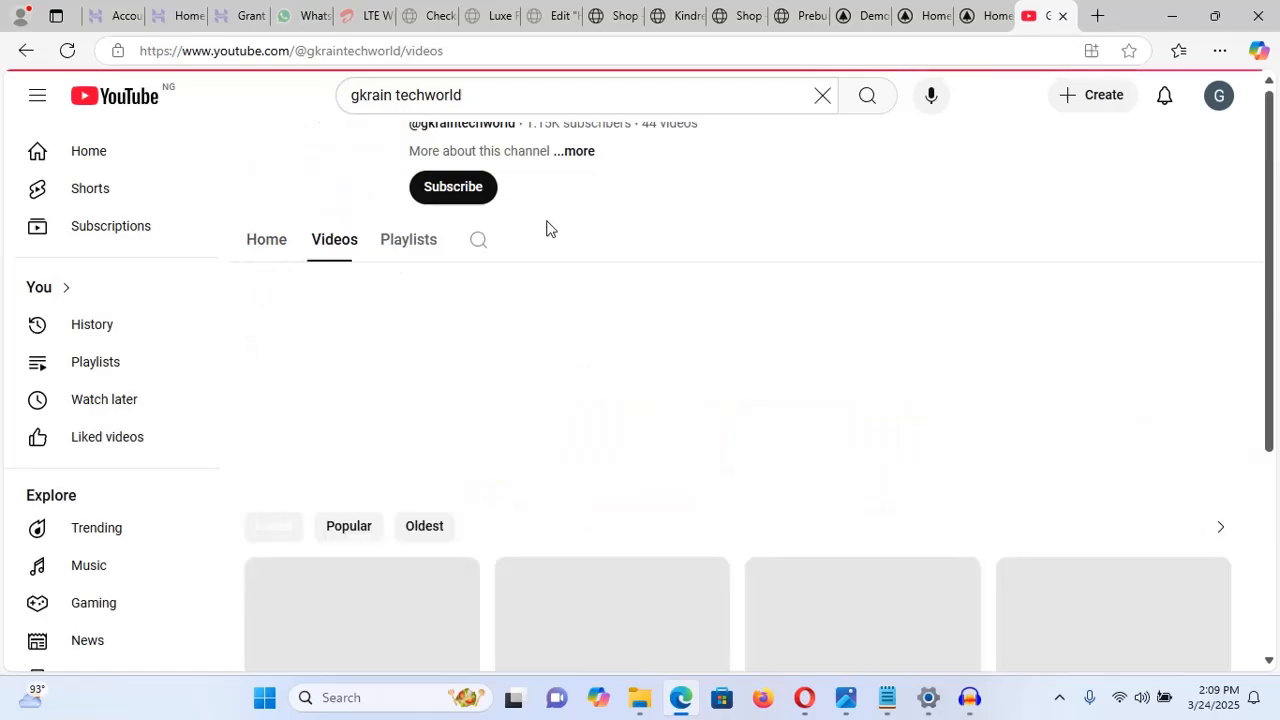
scroll(1268, 432, "down", 5)
left_click_drag(1268, 432, 1277, 64)
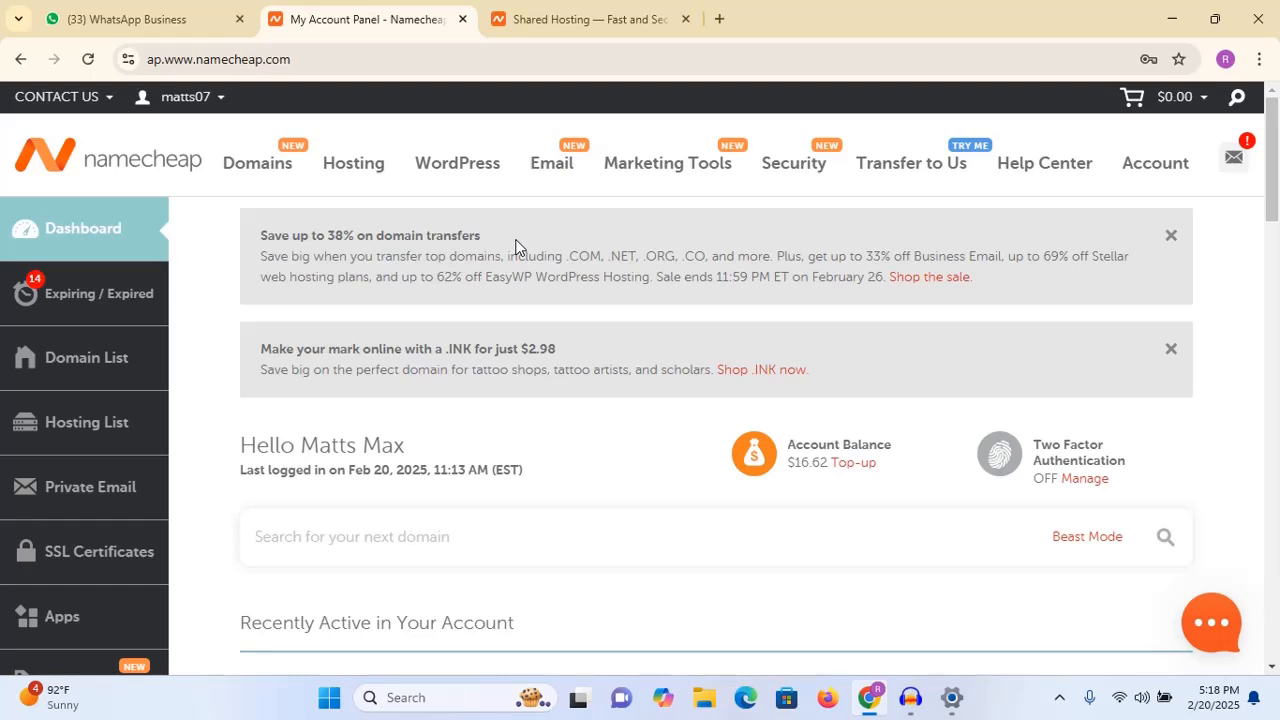
- Switch to Namecheap's Shared Hosting page and compare the prices and features of the Stellar, Stellar Plus and Stellar Business plans
left_click(588, 17)
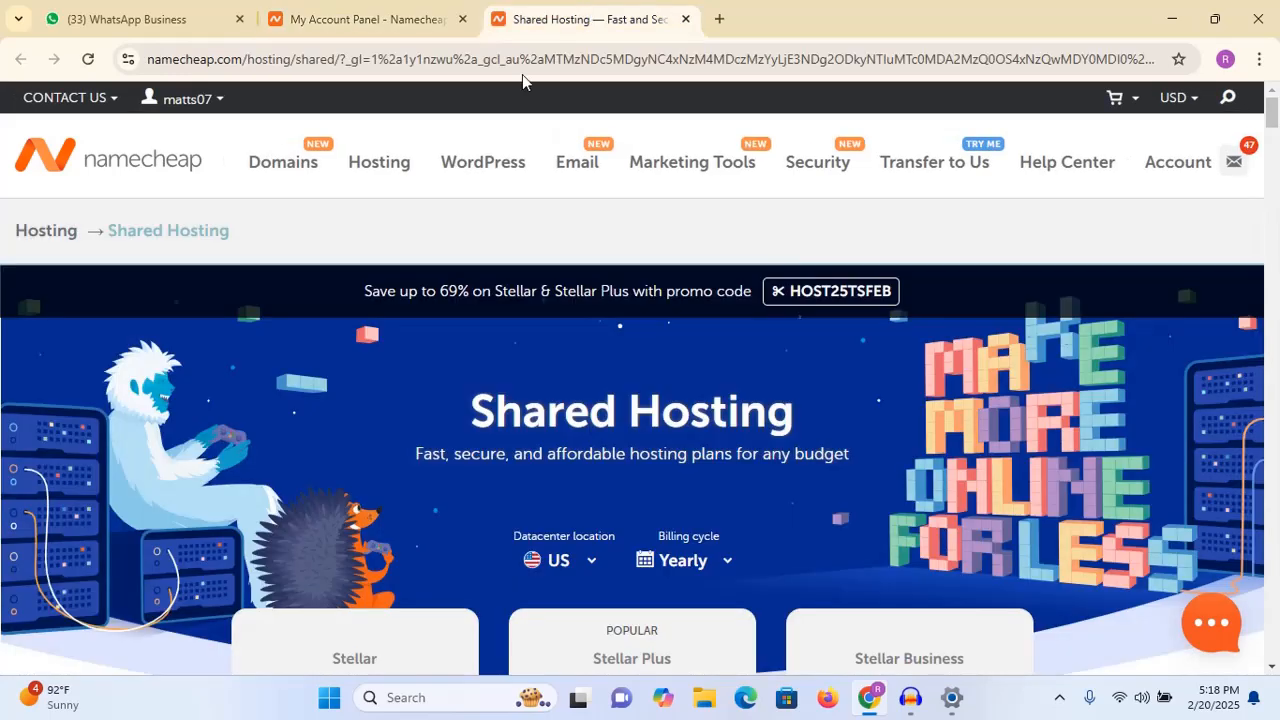
scroll(248, 356, "down", 3)
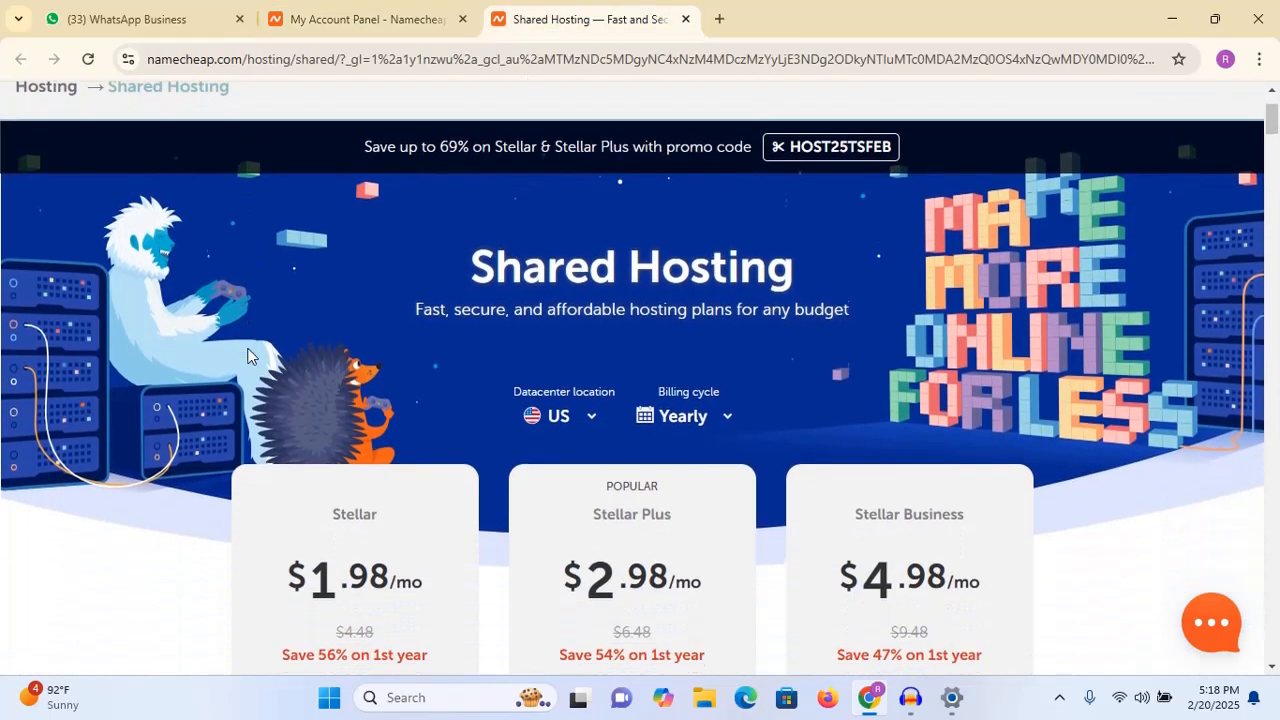
scroll(248, 356, "down", 1)
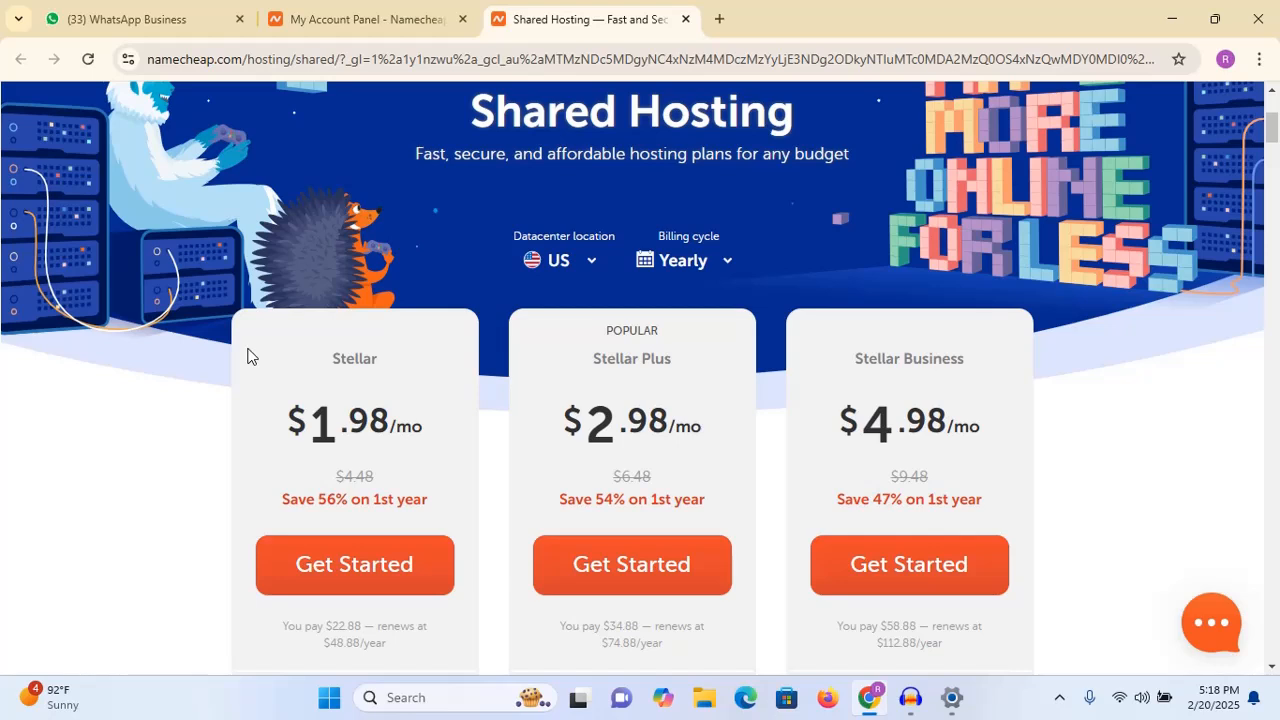
scroll(248, 356, "up", 1)
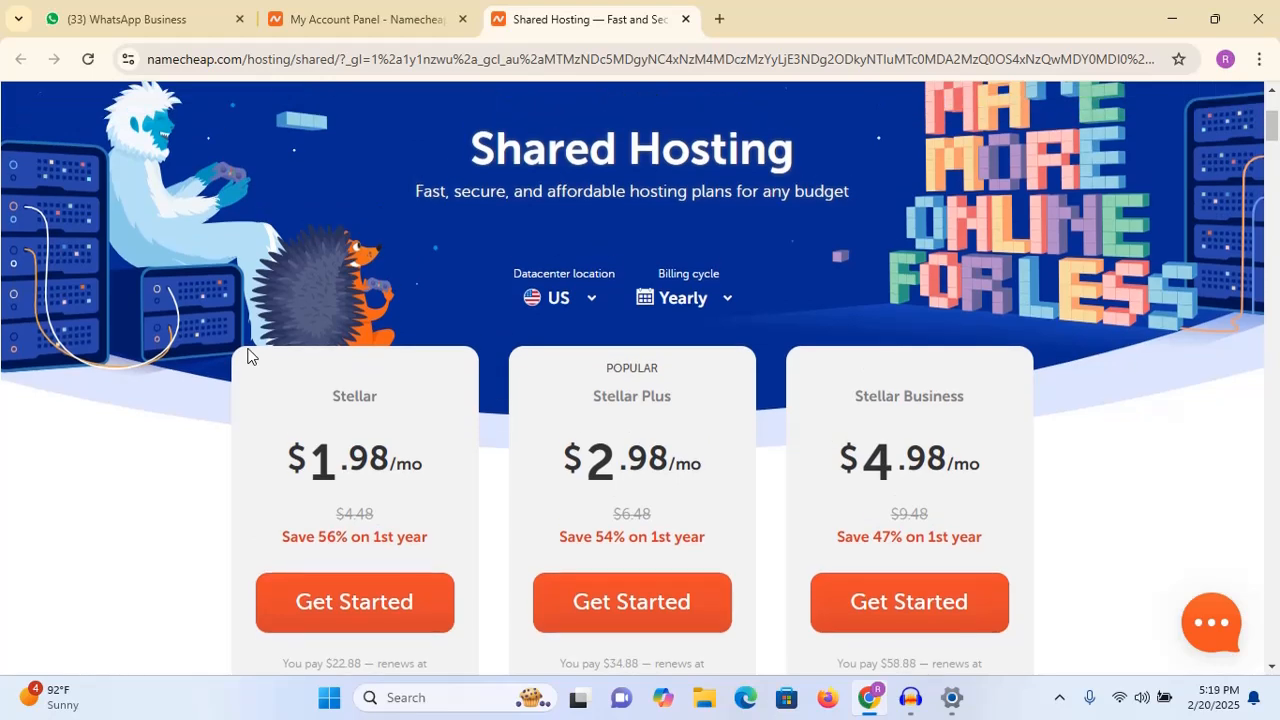
scroll(248, 356, "down", 2)
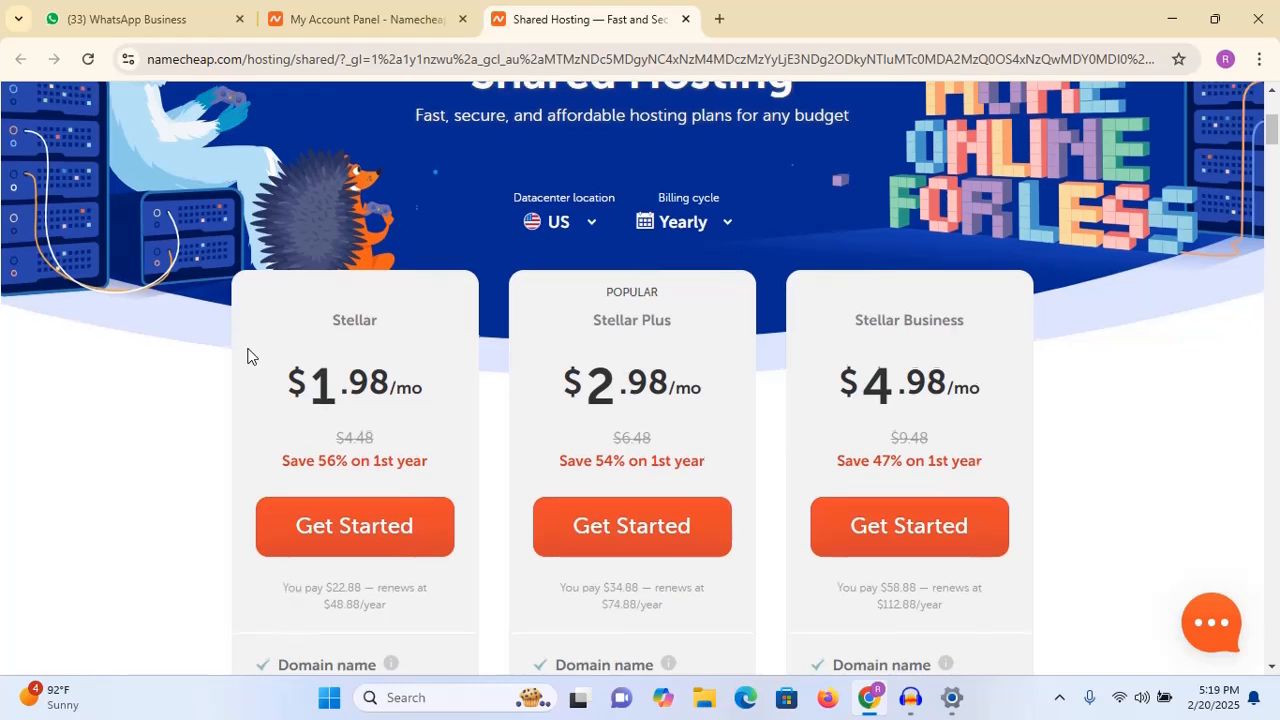
scroll(248, 356, "down", 5)
scroll(248, 356, "up", 1)
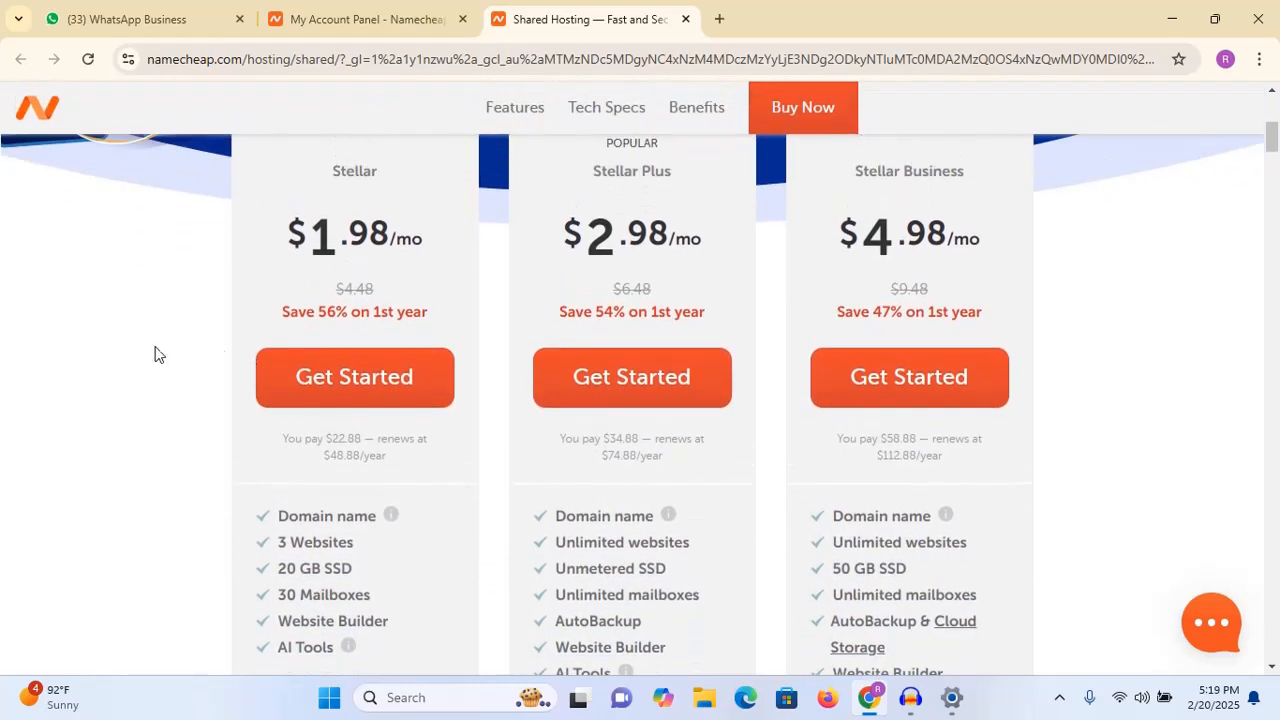
left_click(405, 386)
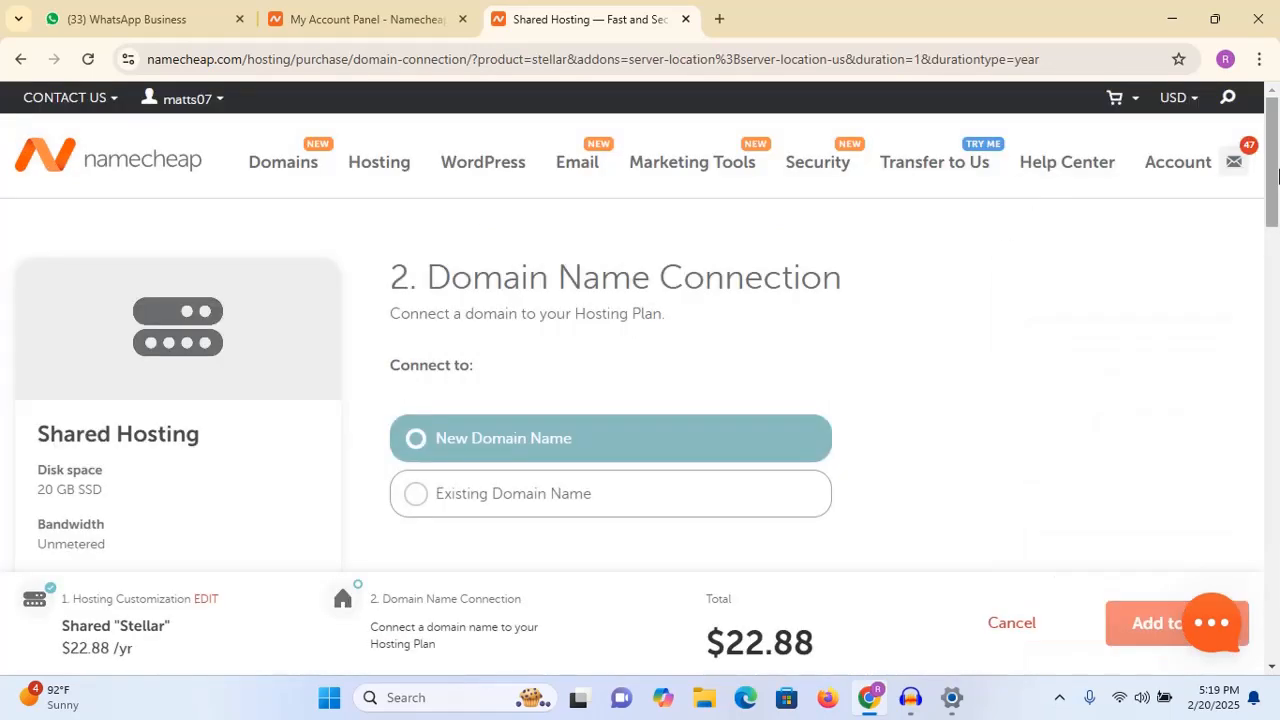
scroll(1276, 160, "down", 3)
scroll(1276, 163, "up", 3)
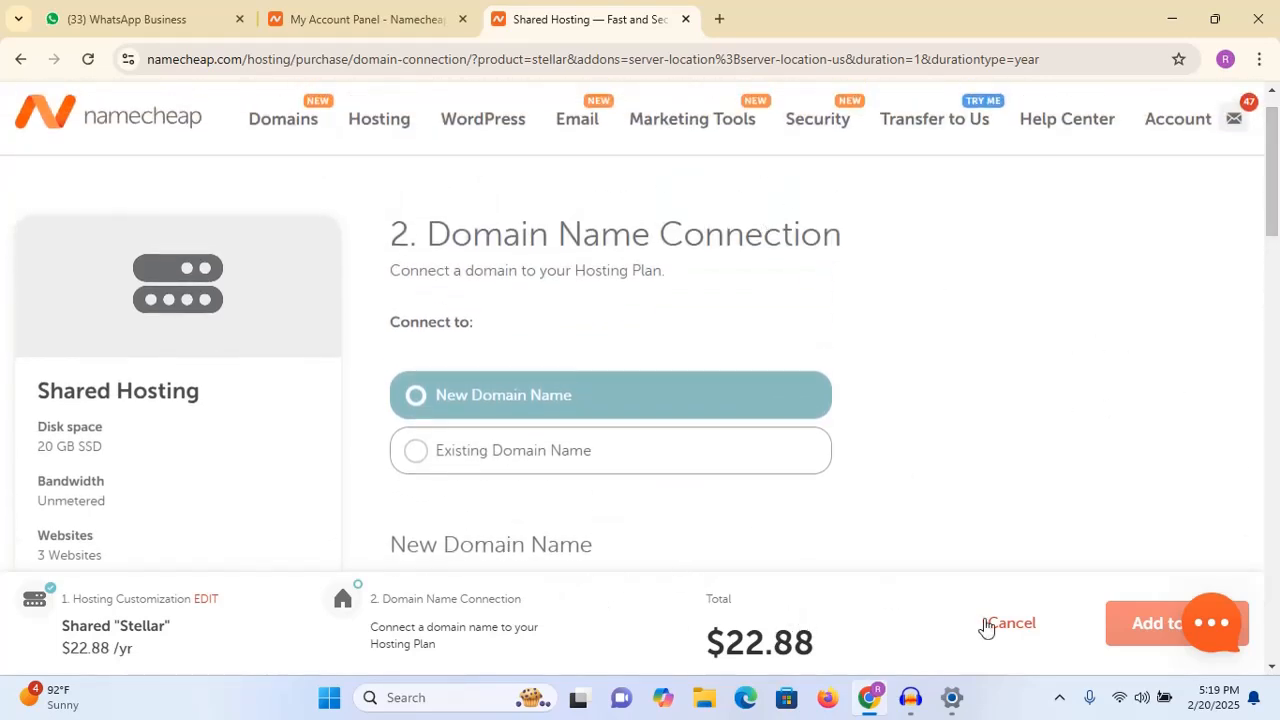
left_click(20, 59)
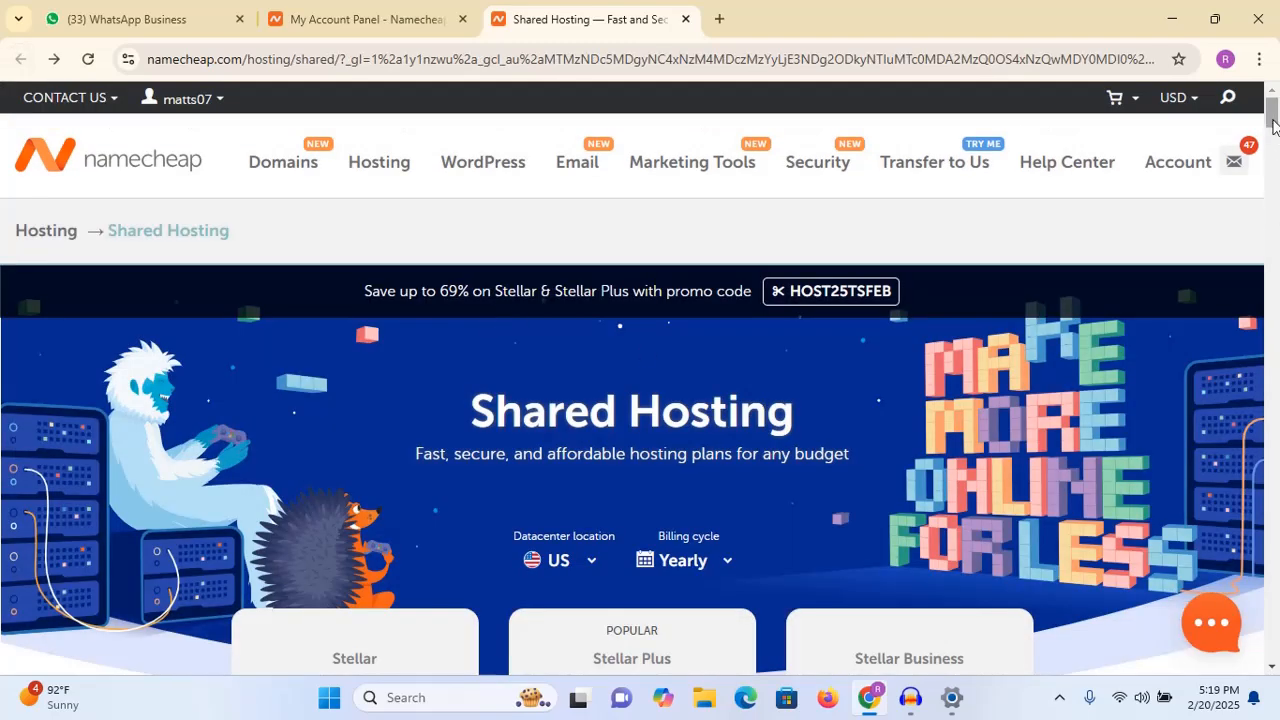
- Start a yearly Stellar shared hosting order with the US datacenter and go to its new domain purchase section
scroll(584, 405, "down", 3)
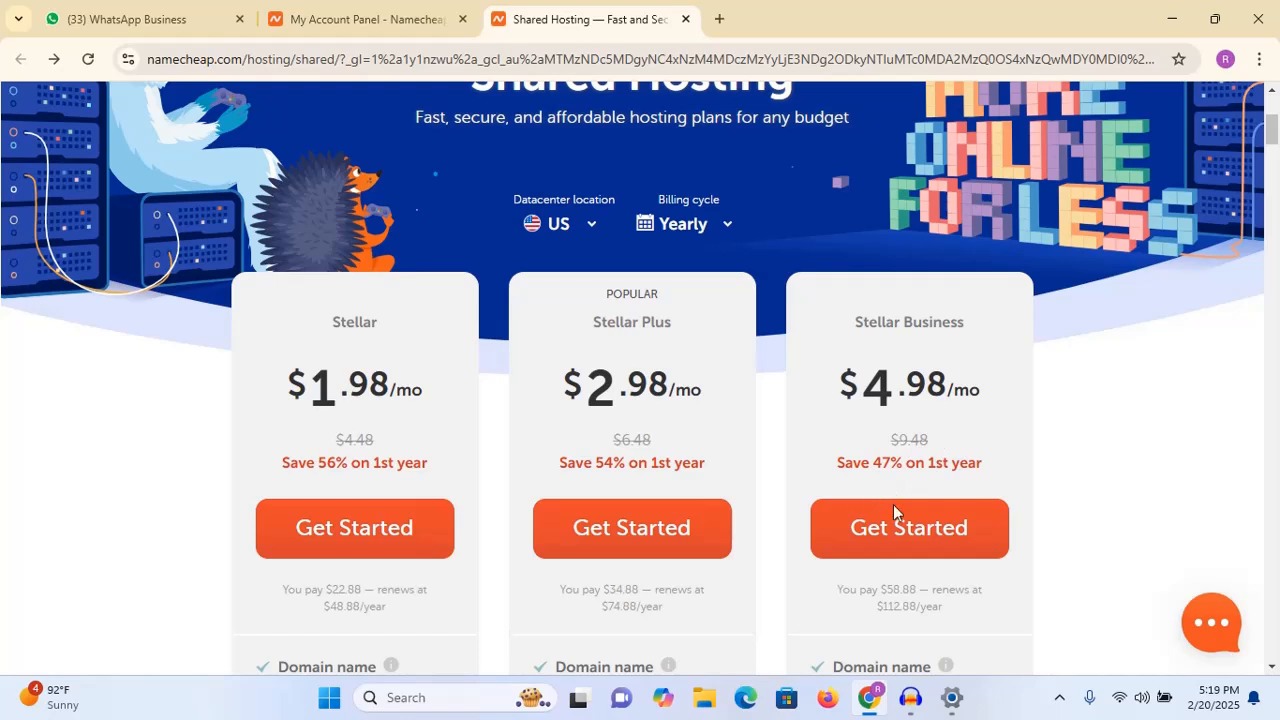
left_click(340, 529)
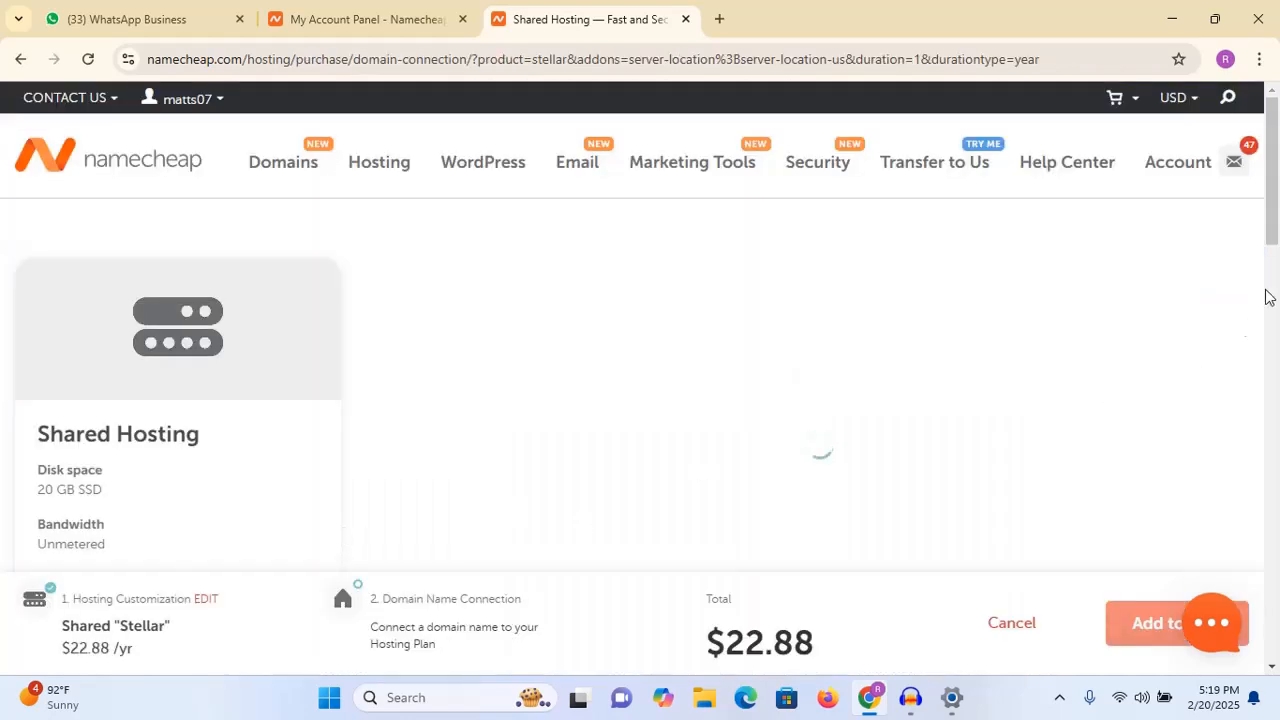
left_click_drag(1275, 172, 1275, 303)
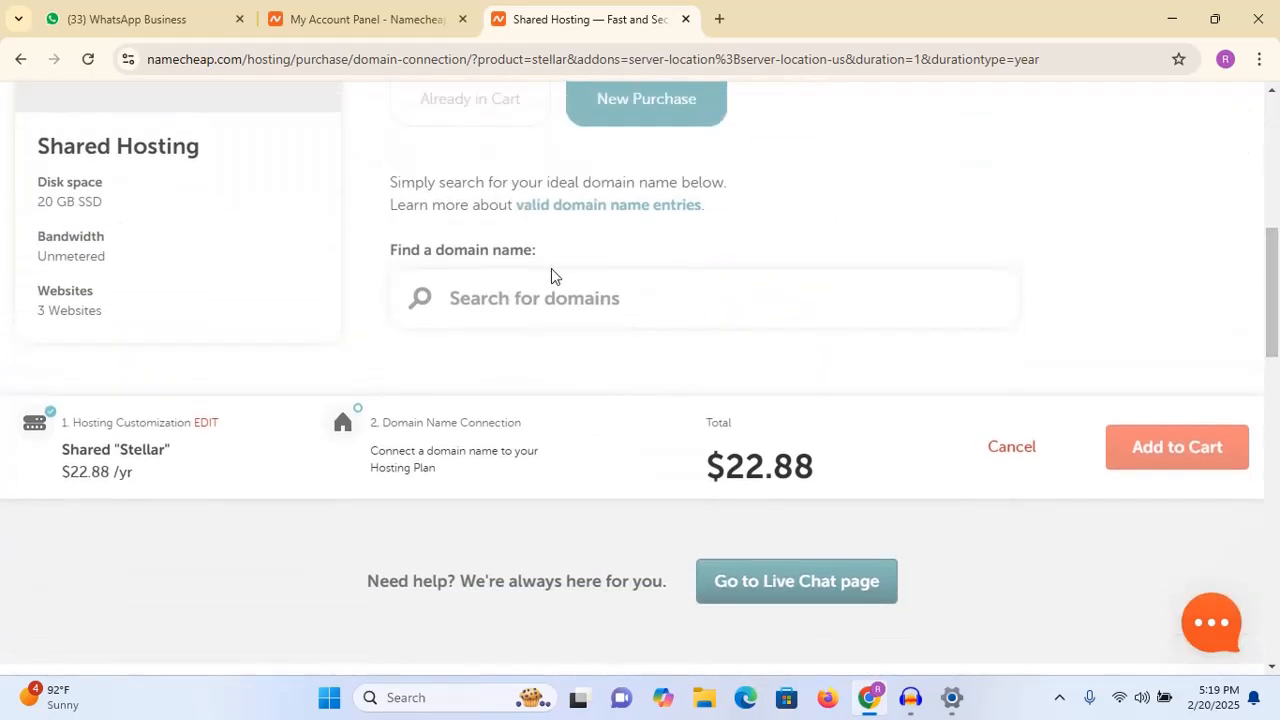
scroll(527, 314, "up", 2)
- Search for the new domain name kindredfurnish.com and check its availability
left_click(503, 467)
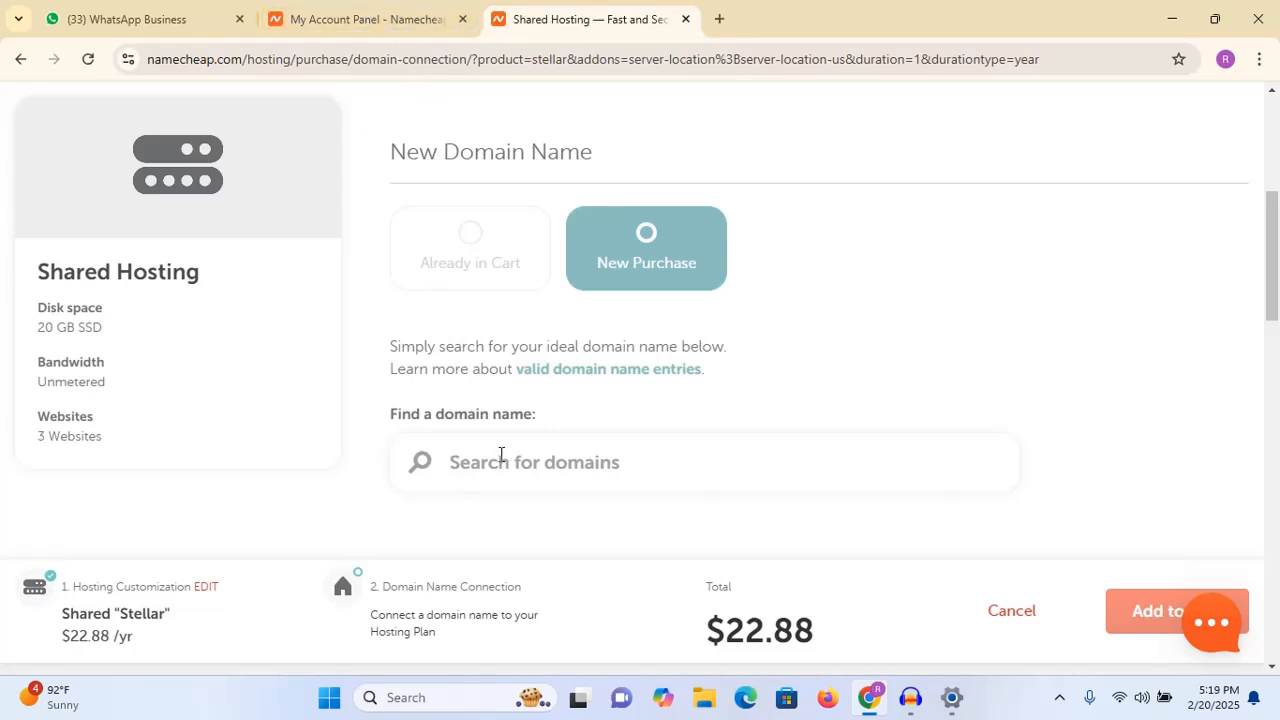
type("kindred")
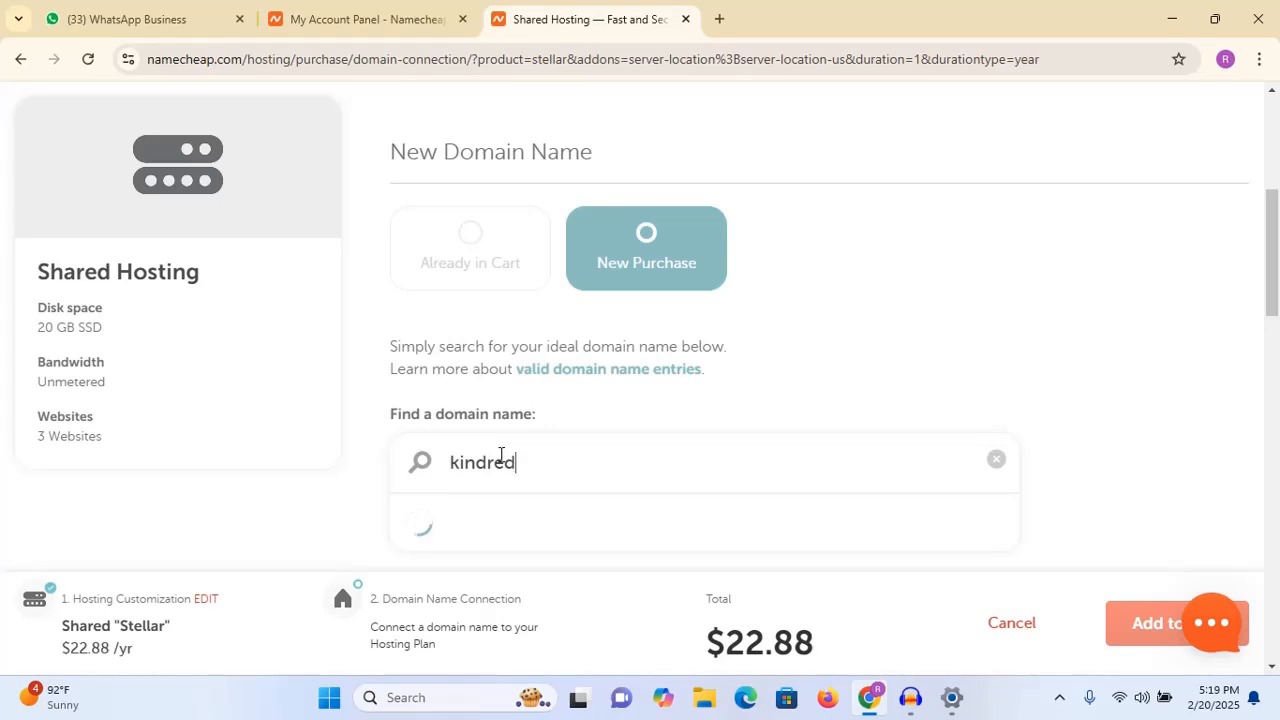
type("furnish.com")
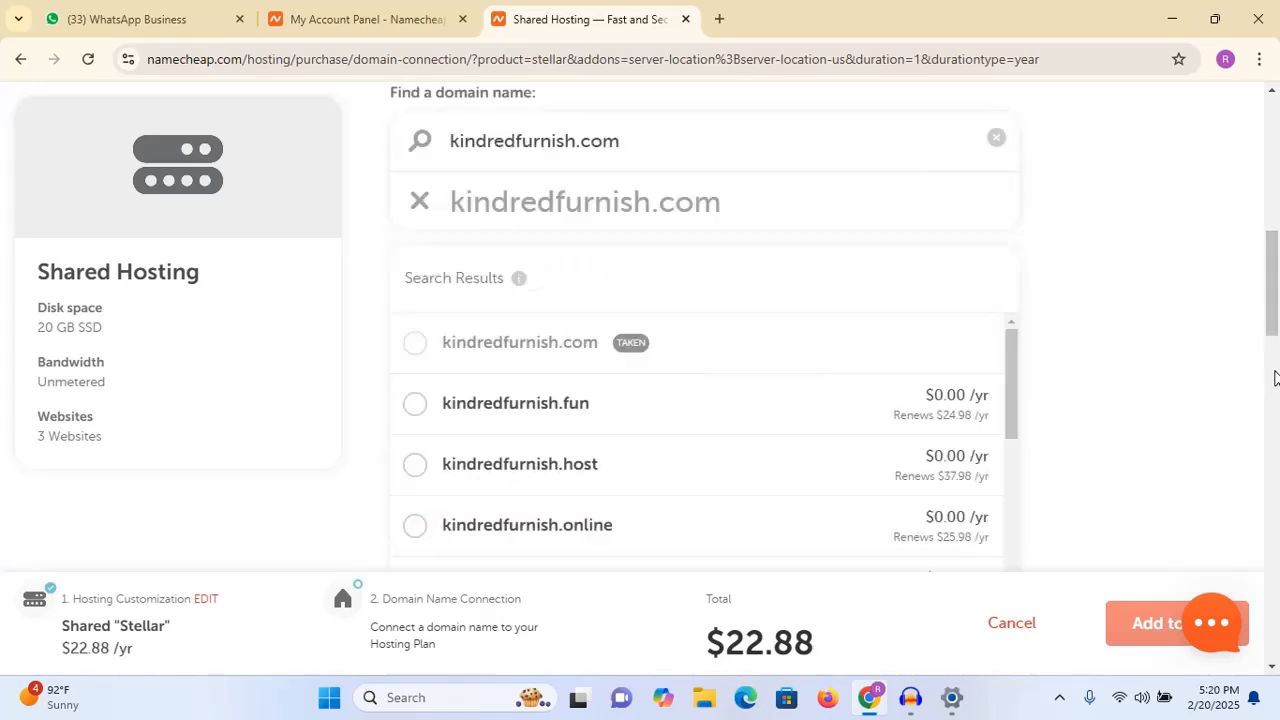
left_click_drag(1267, 296, 1272, 276)
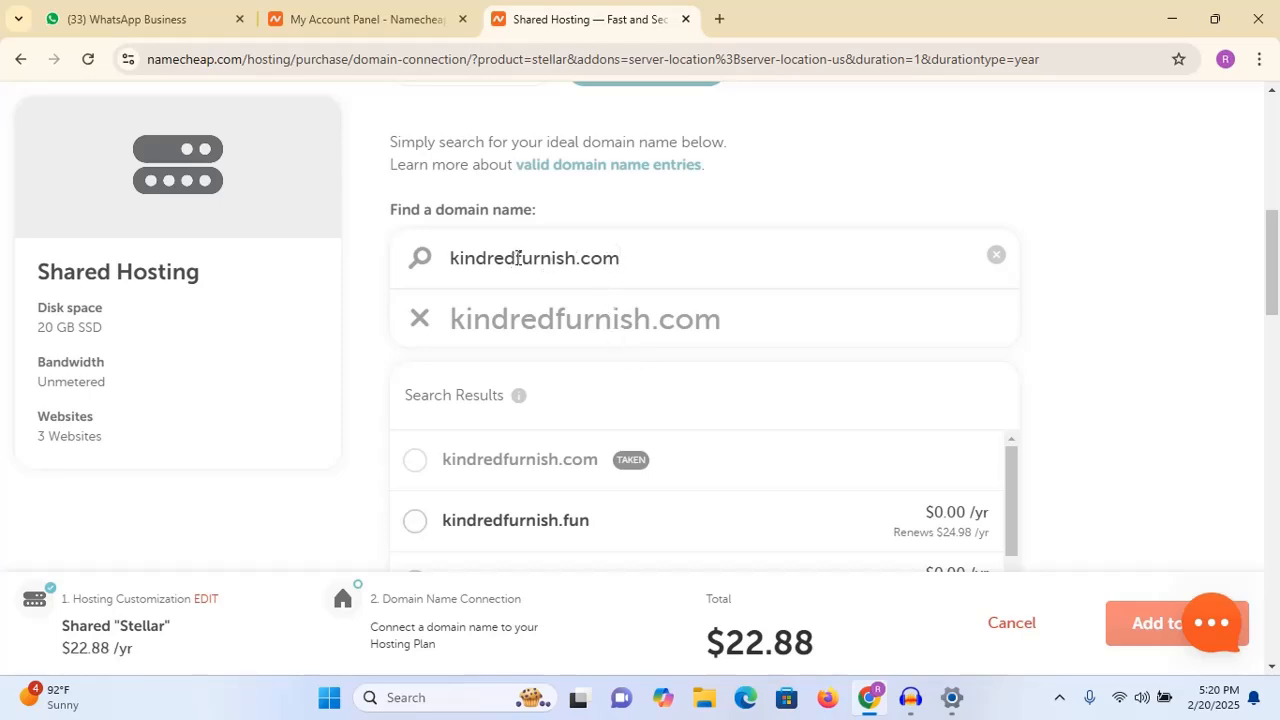
- Change the domain search to kindredsfurnish.com and review the offered extensions and prices
type("s")
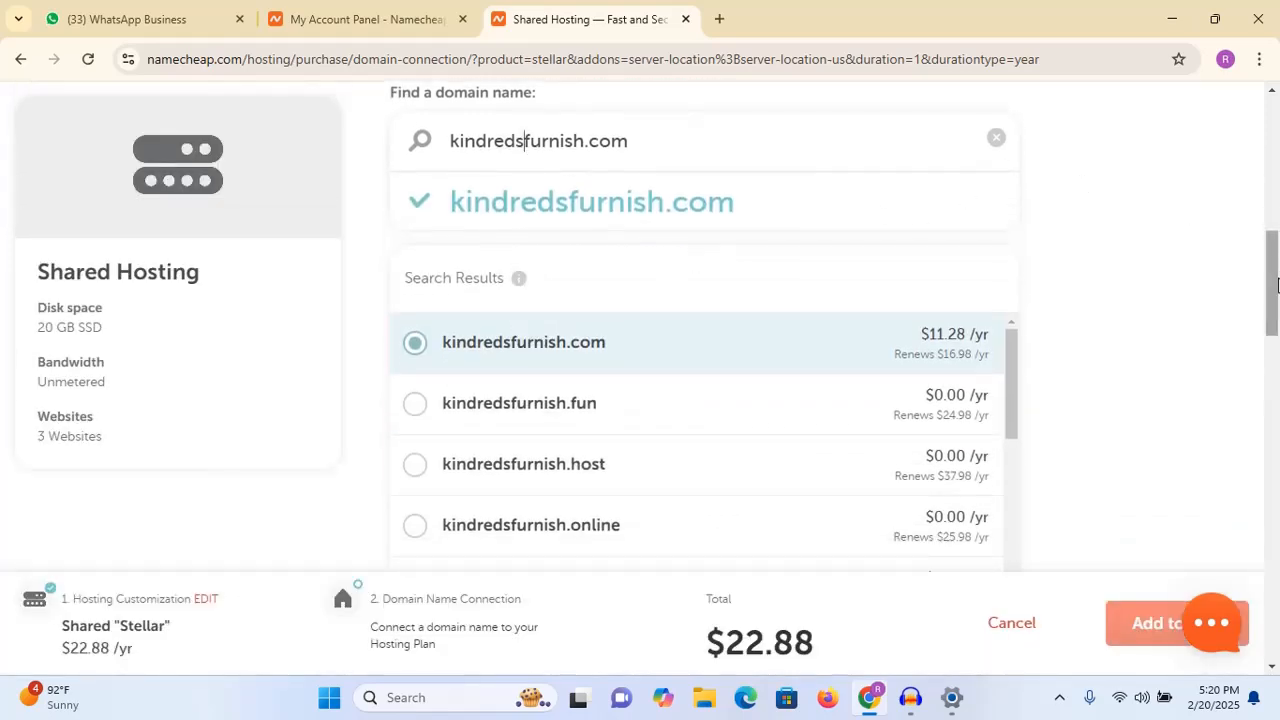
left_click_drag(1274, 281, 1276, 260)
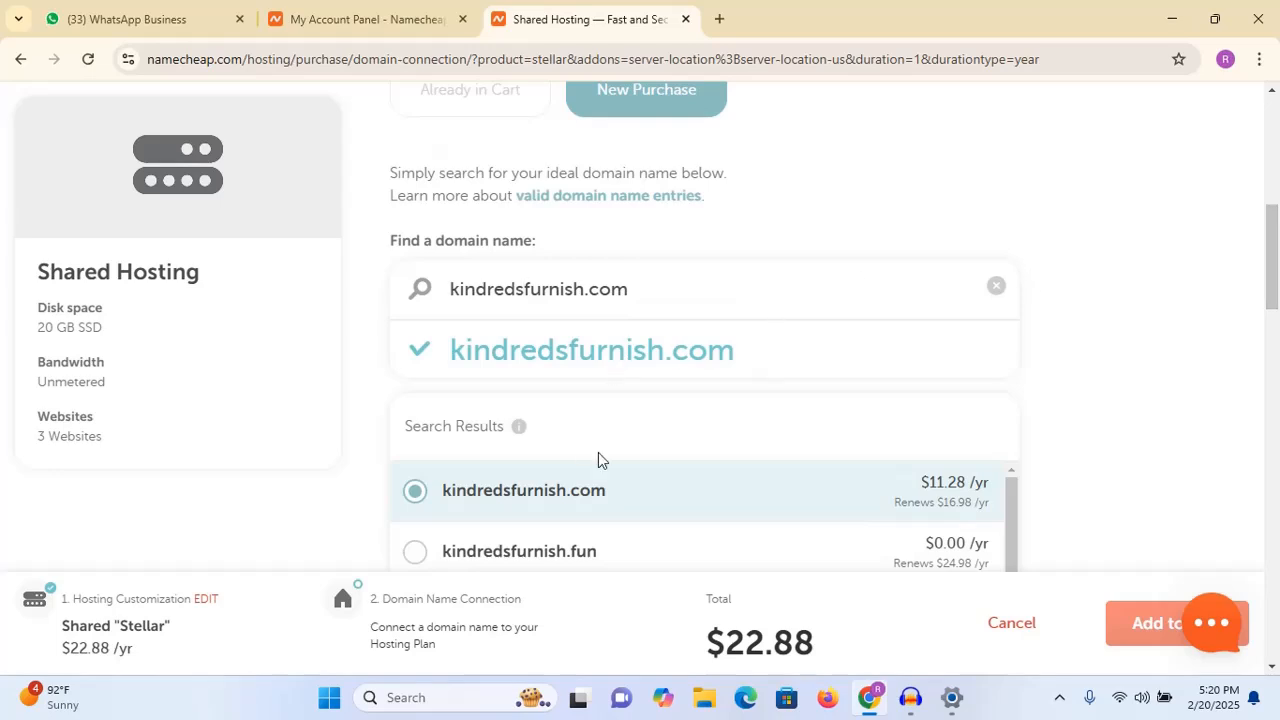
left_click_drag(1277, 260, 1243, 351)
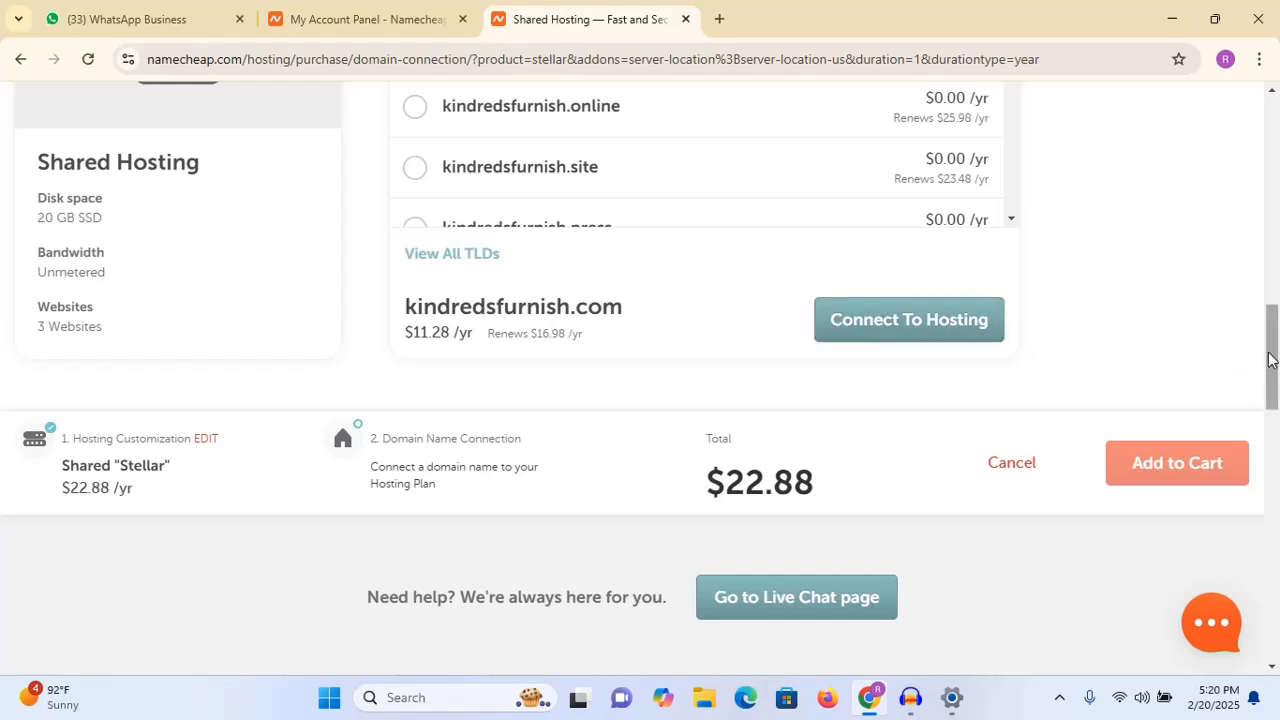
left_click_drag(1275, 360, 1275, 296)
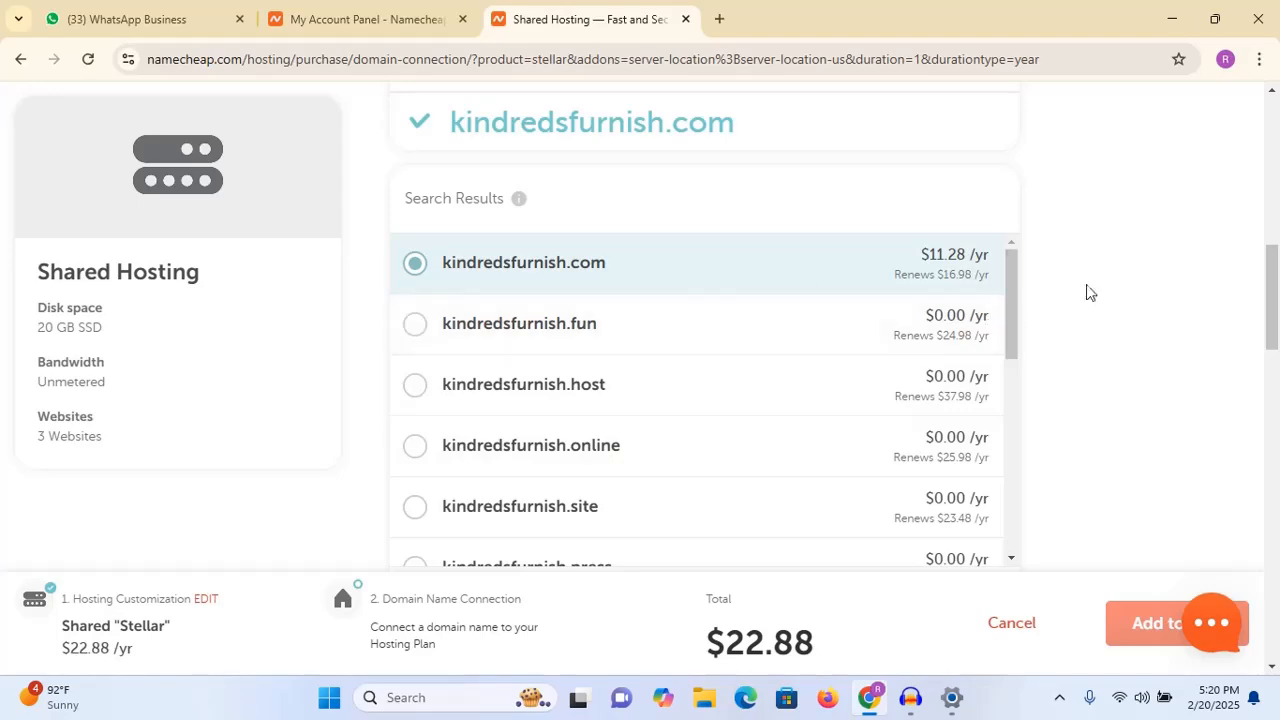
- Connect the new domain kindredsfurnish.com to the Stellar hosting plan and add the order to the cart
left_click_drag(1276, 294, 1275, 343)
left_click(900, 390)
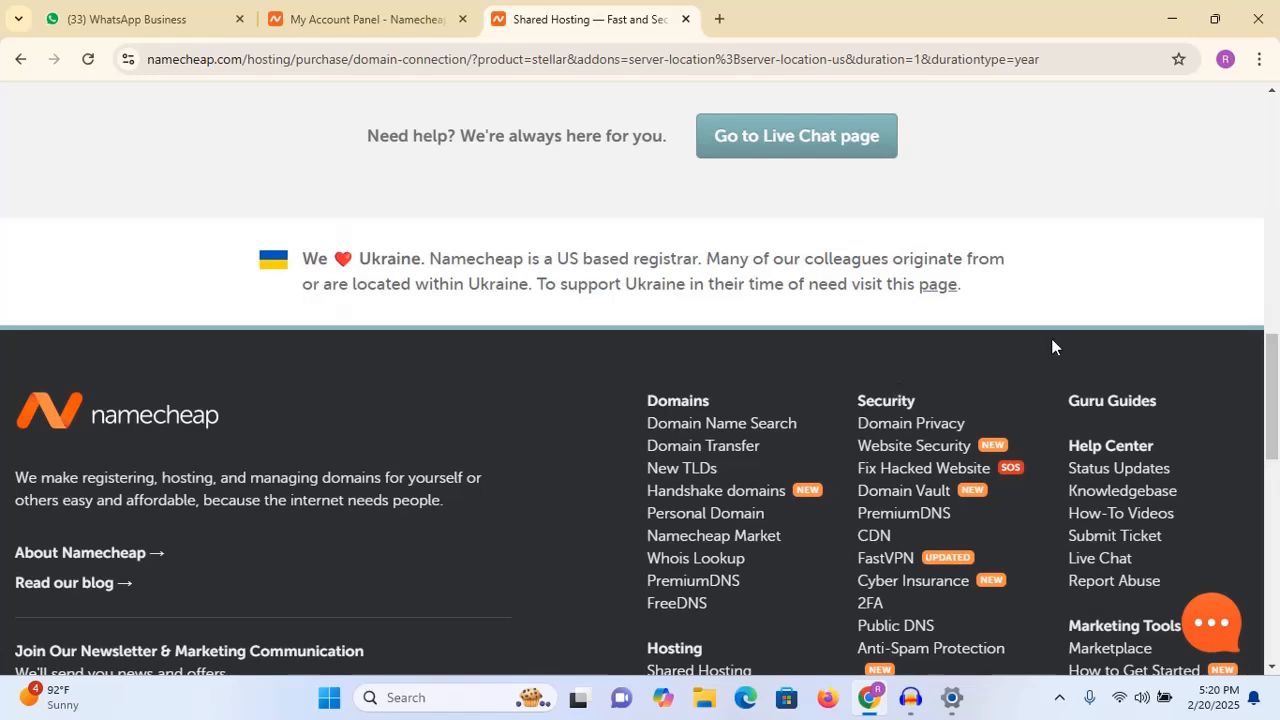
scroll(1267, 396, "up", 2)
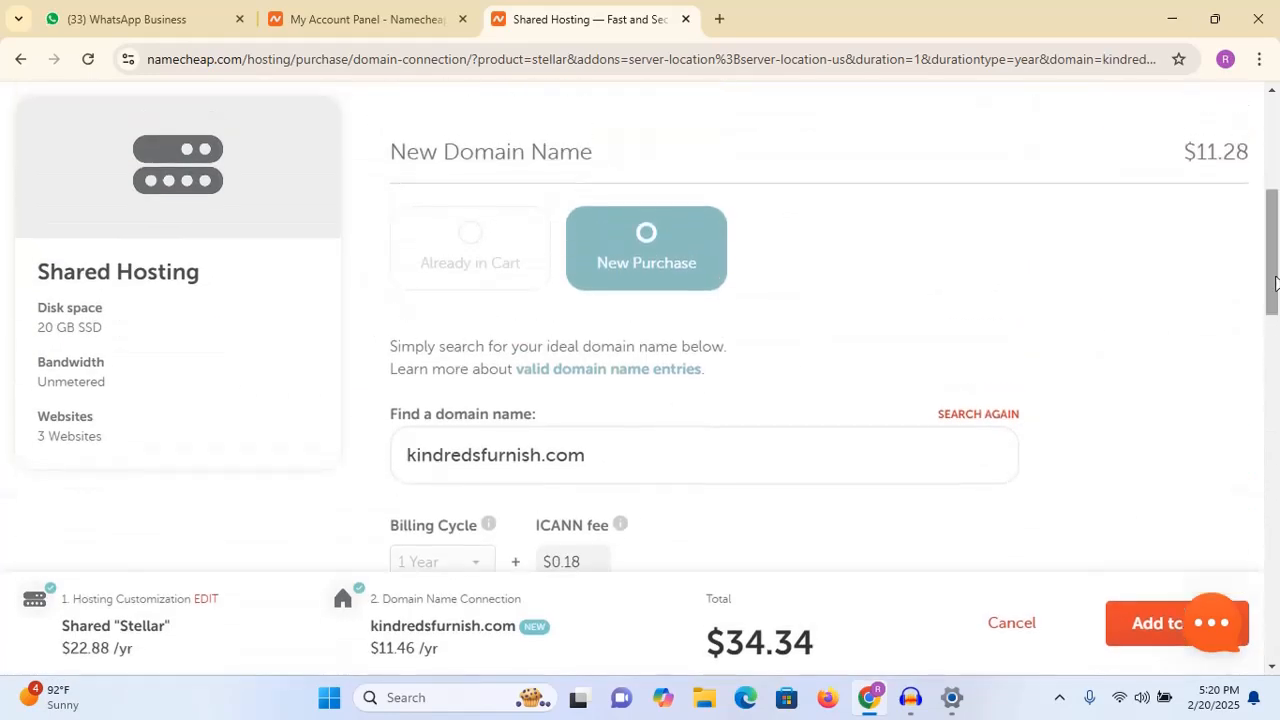
left_click_drag(1279, 261, 1277, 295)
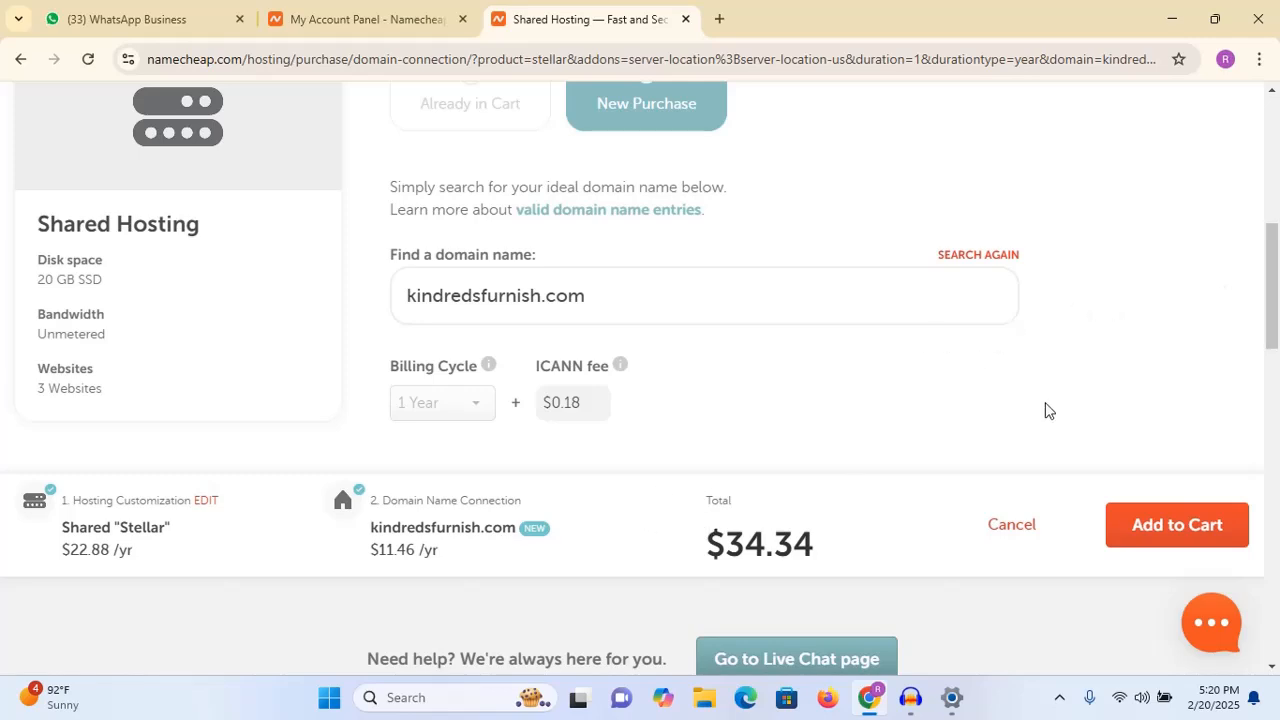
left_click(1175, 534)
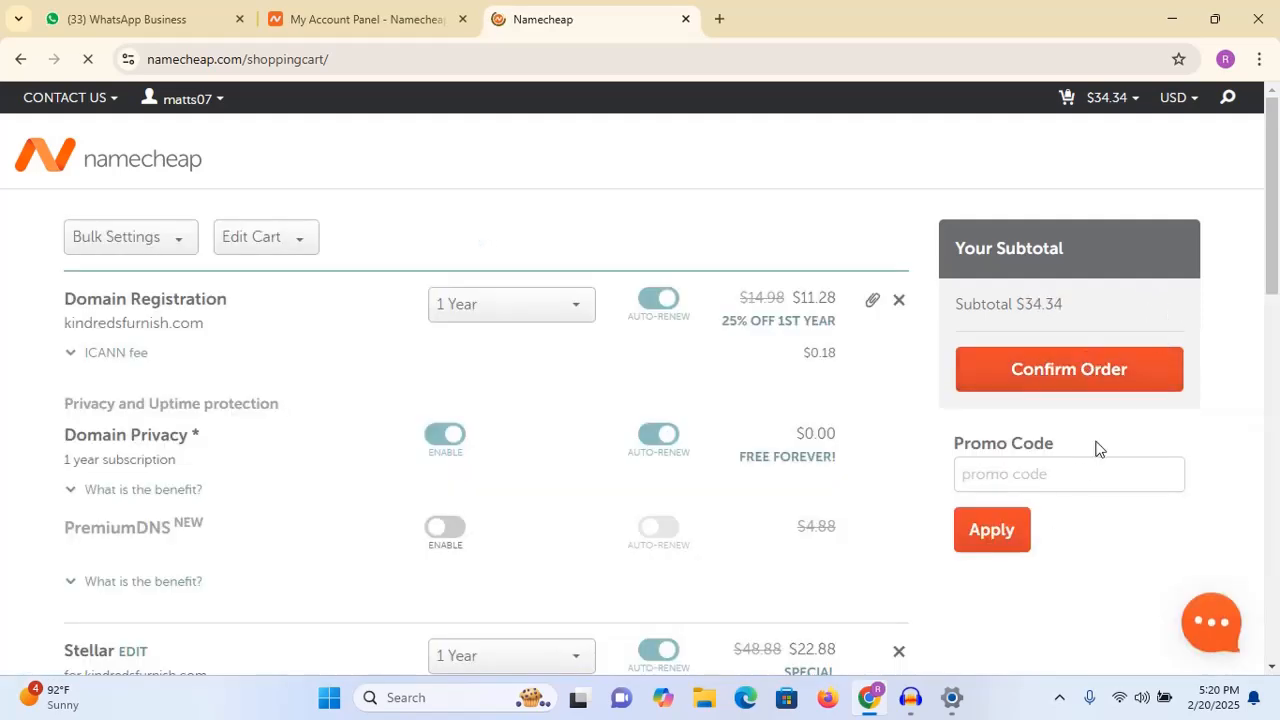
- Confirm the cart order and look over the PayPal payment option and receipt details at checkout
left_click_drag(1272, 263, 1278, 210)
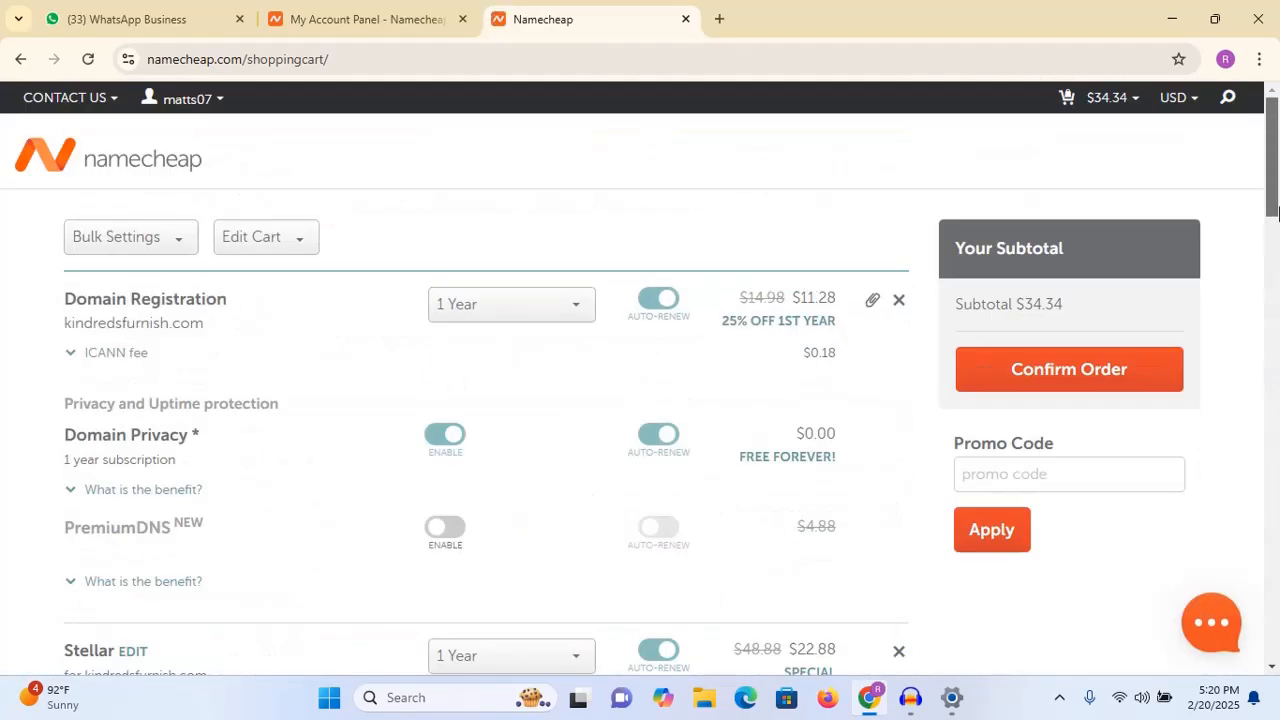
left_click(1100, 380)
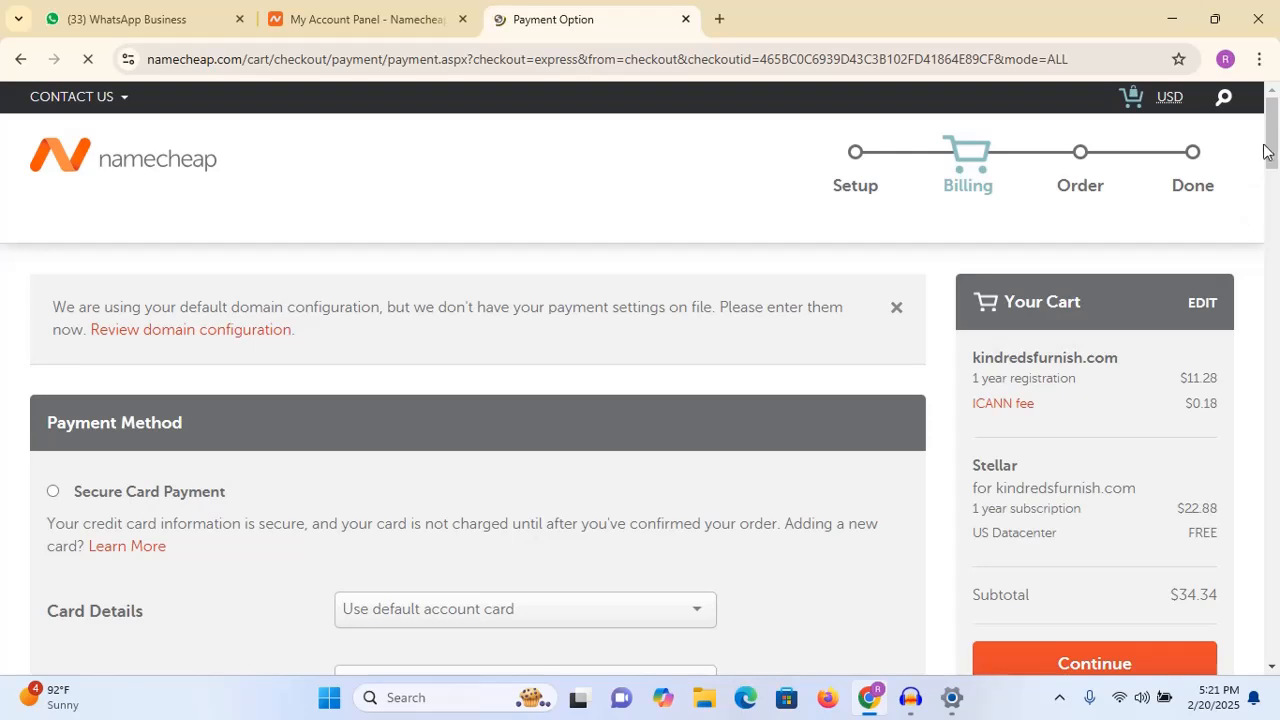
left_click_drag(1275, 148, 1275, 188)
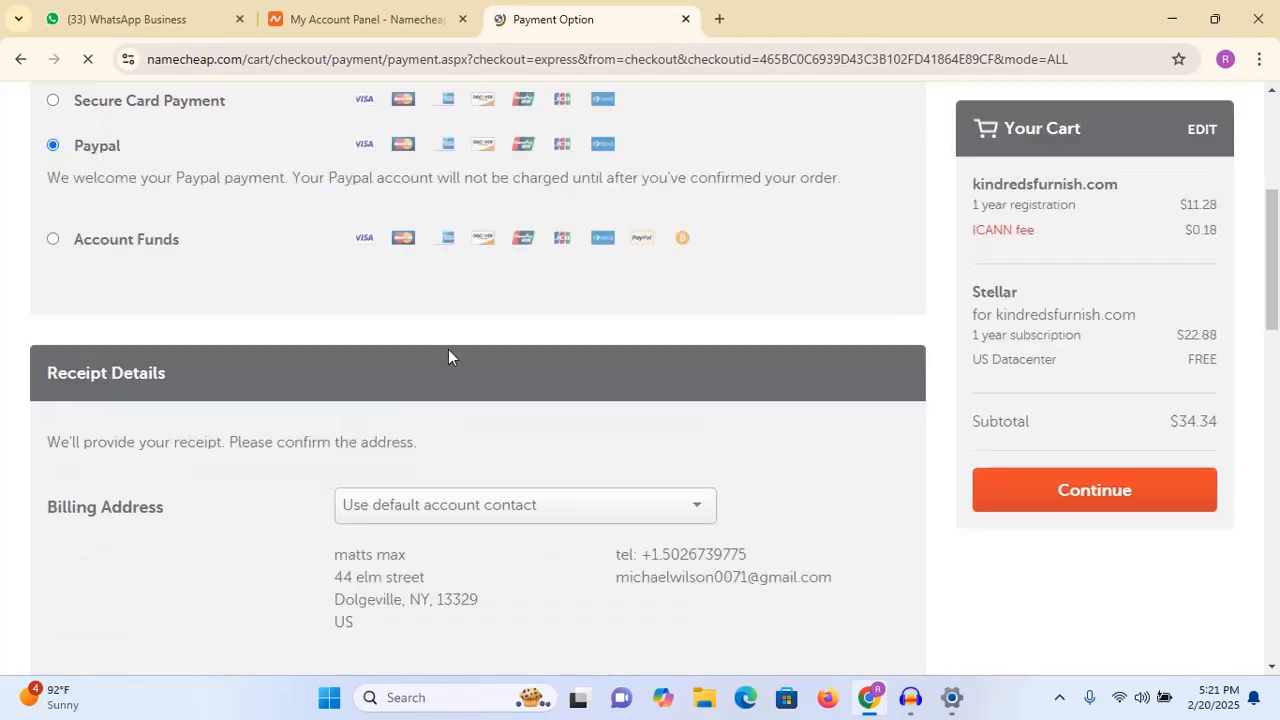
scroll(1278, 218, "up", 3)
left_click_drag(1278, 218, 1277, 213)
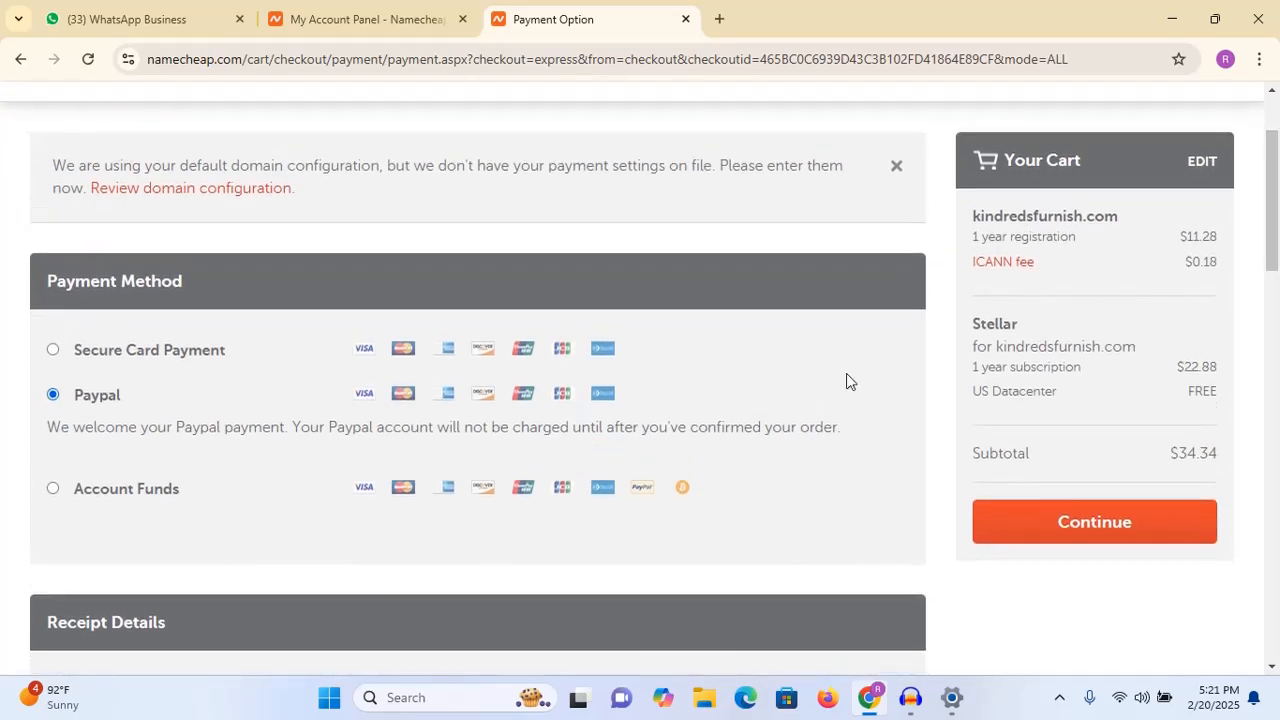
- Compare the Secure Card Payment, PayPal and Account Funds options, including the available account balance
left_click(53, 352)
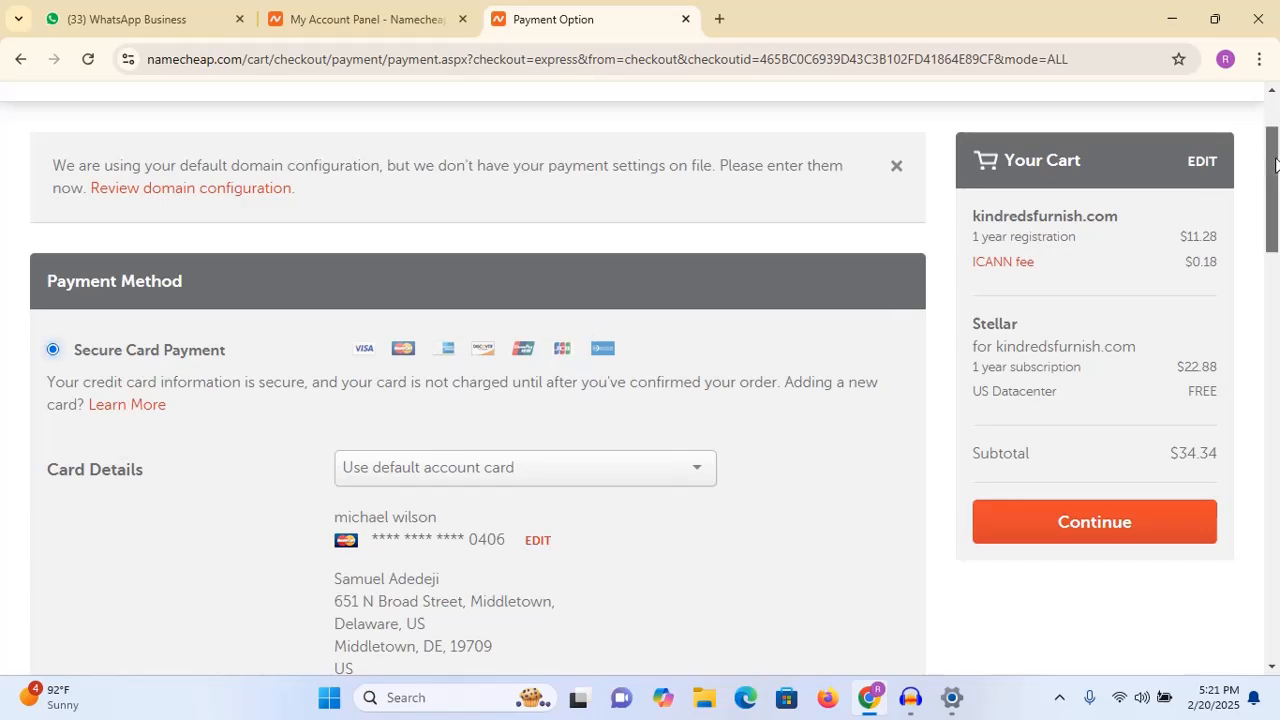
scroll(223, 355, "down", 3)
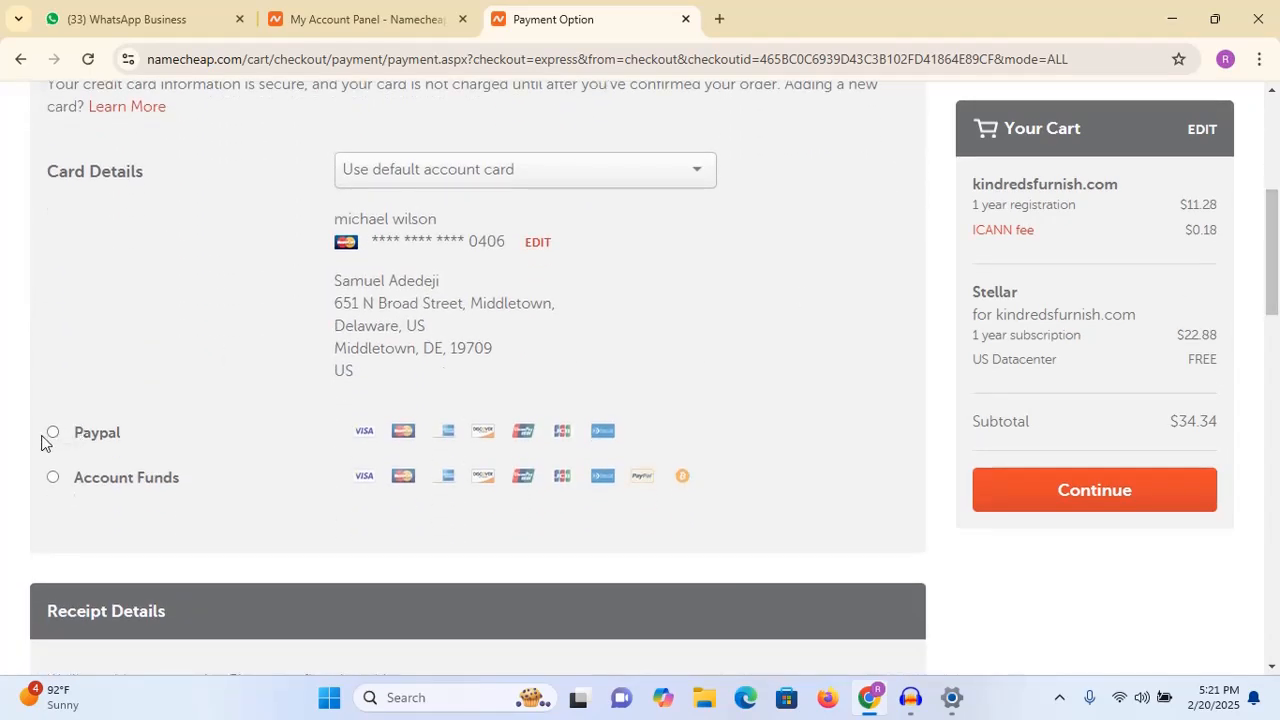
left_click(51, 433)
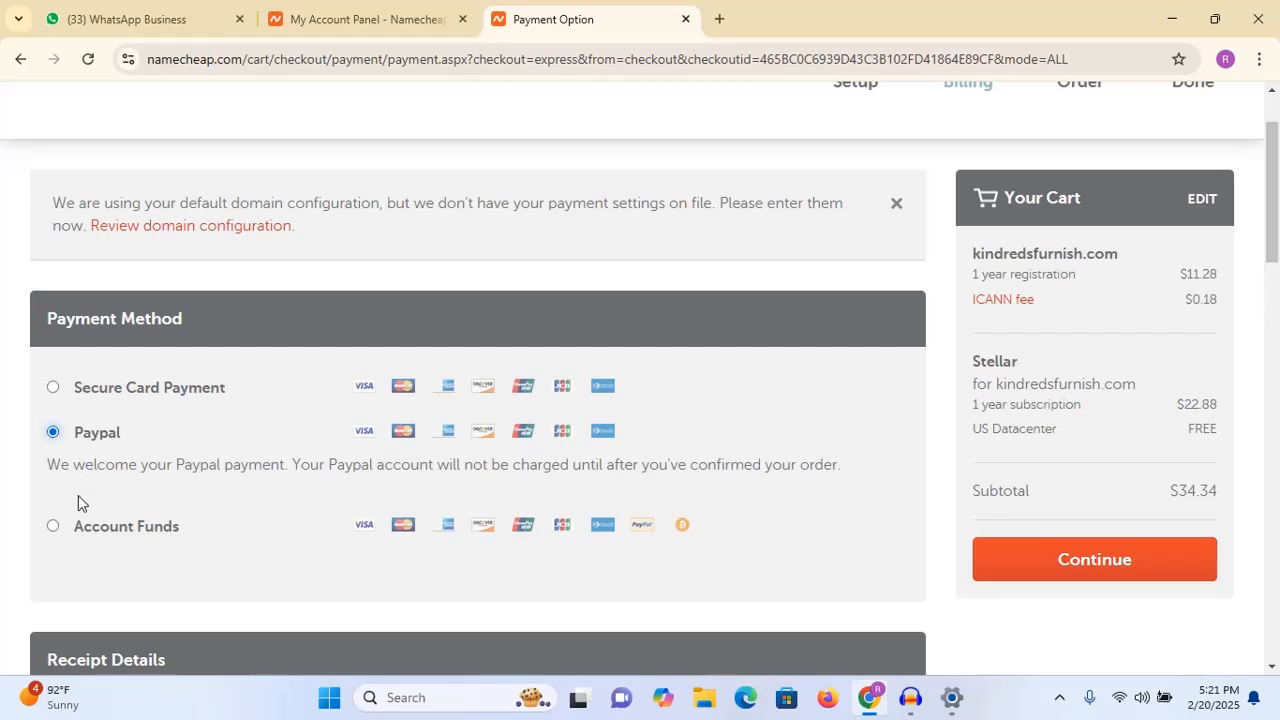
left_click(54, 526)
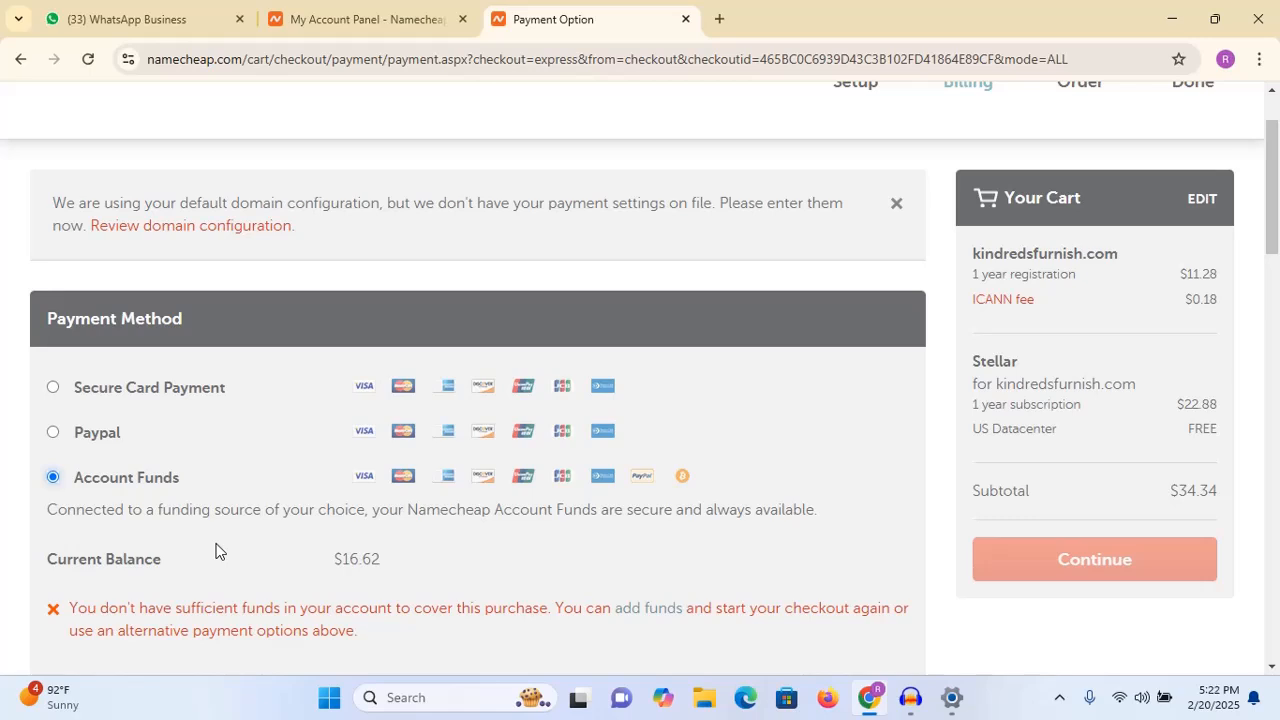
left_click_drag(403, 565, 329, 567)
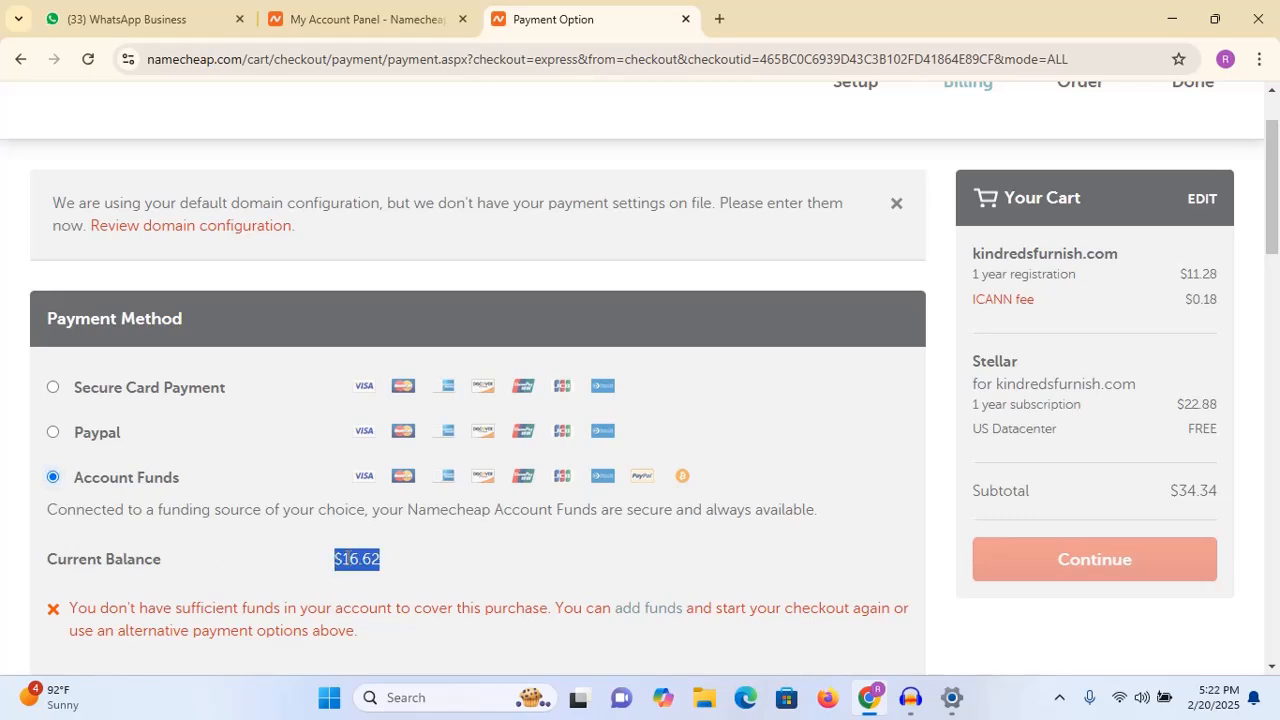
left_click(348, 558)
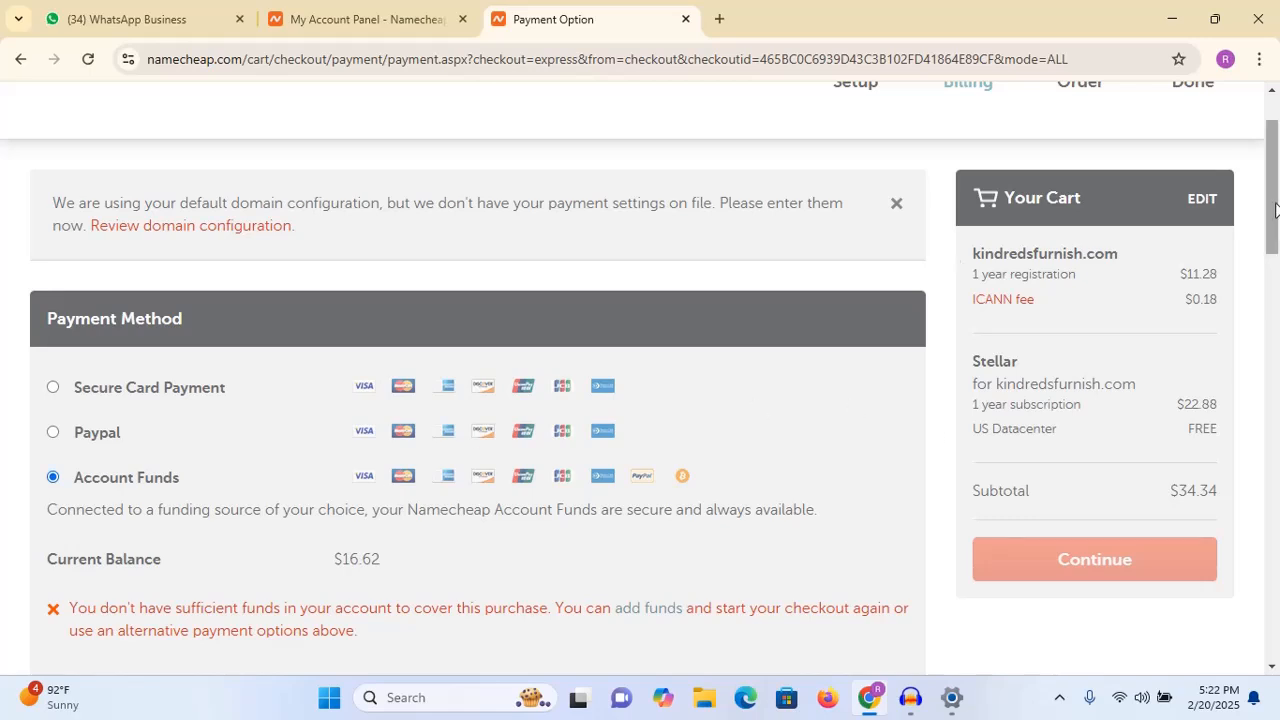
- Choose Secure Card Payment with a new card and review its empty card fields and the rest of the checkout form
left_click(54, 432)
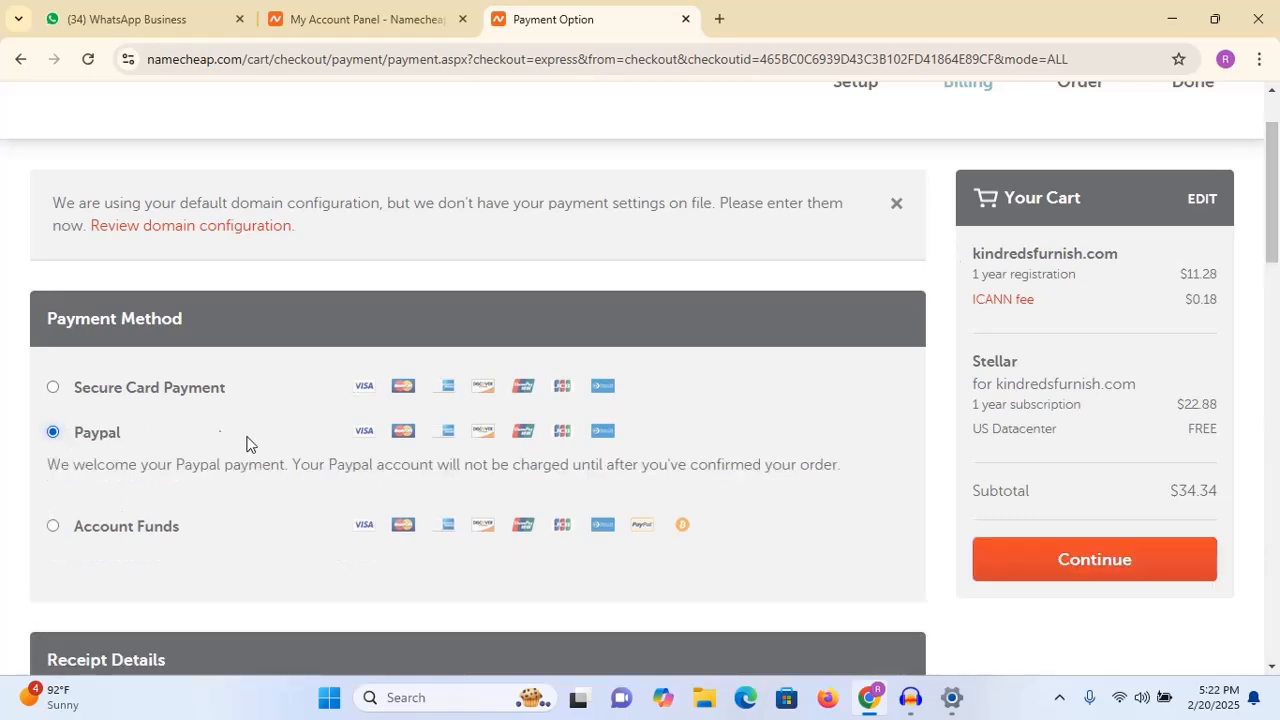
left_click(123, 388)
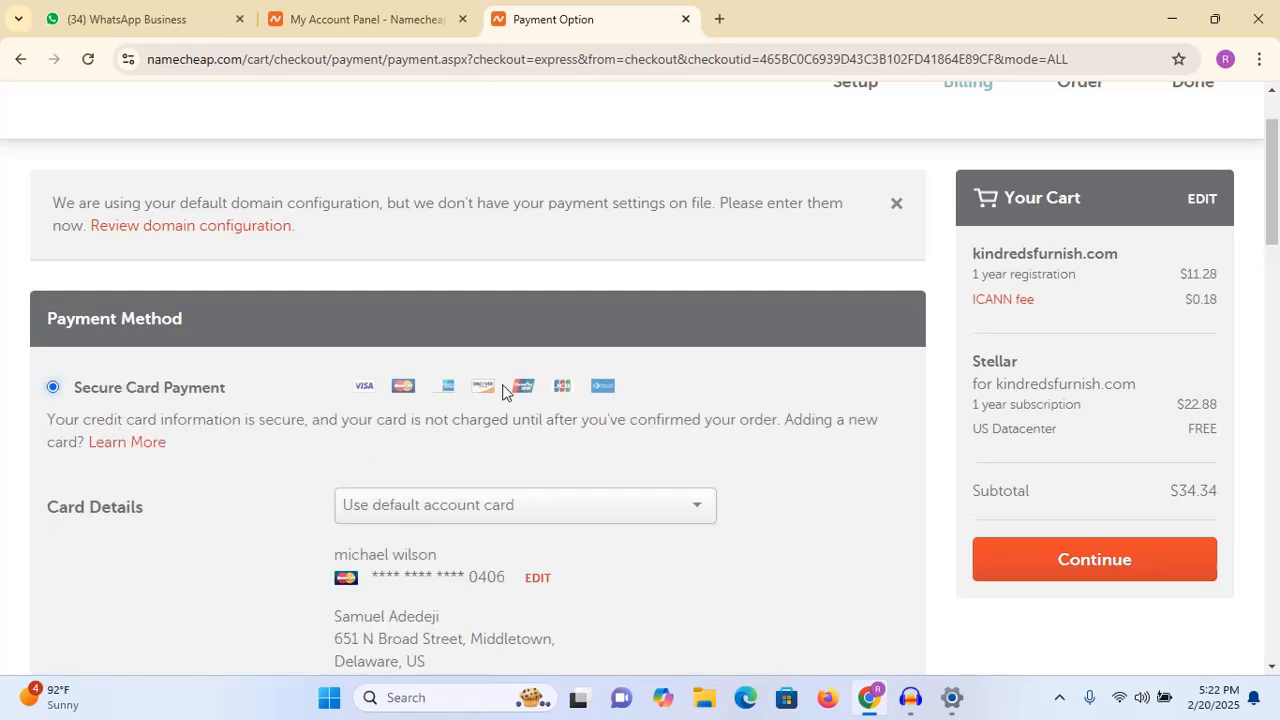
left_click(512, 513)
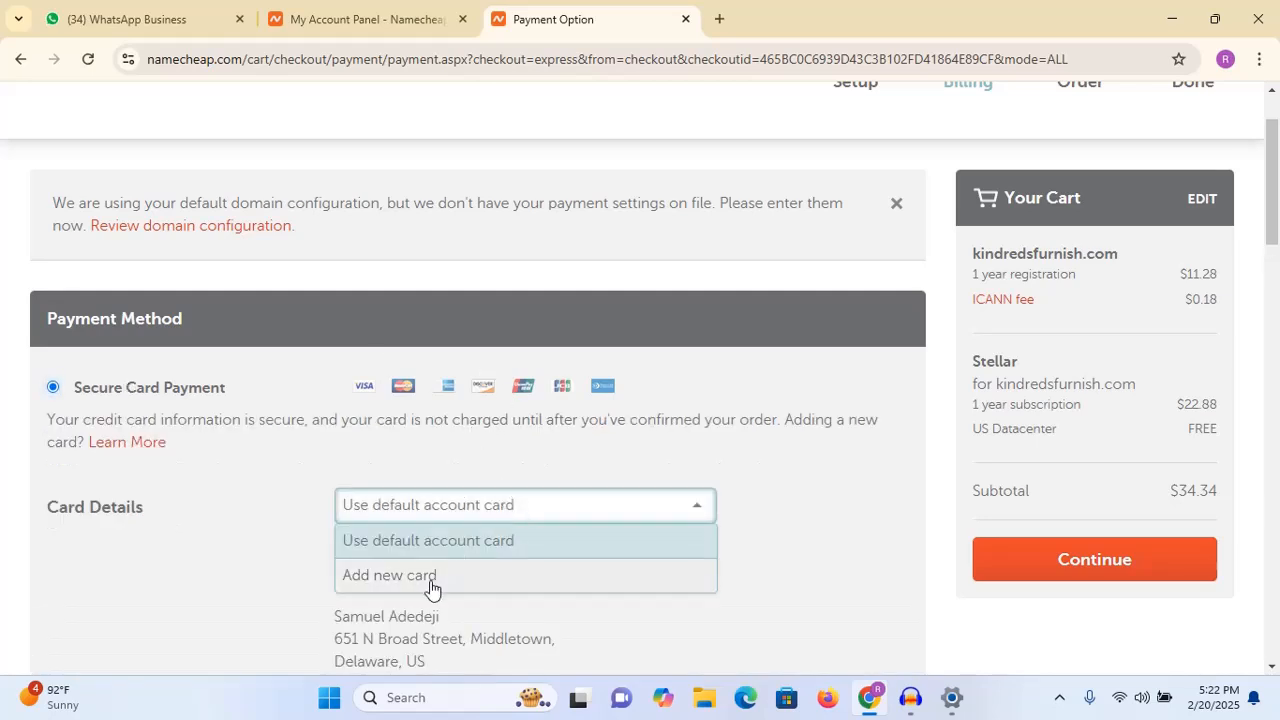
left_click(513, 583)
scroll(1181, 264, "down", 2)
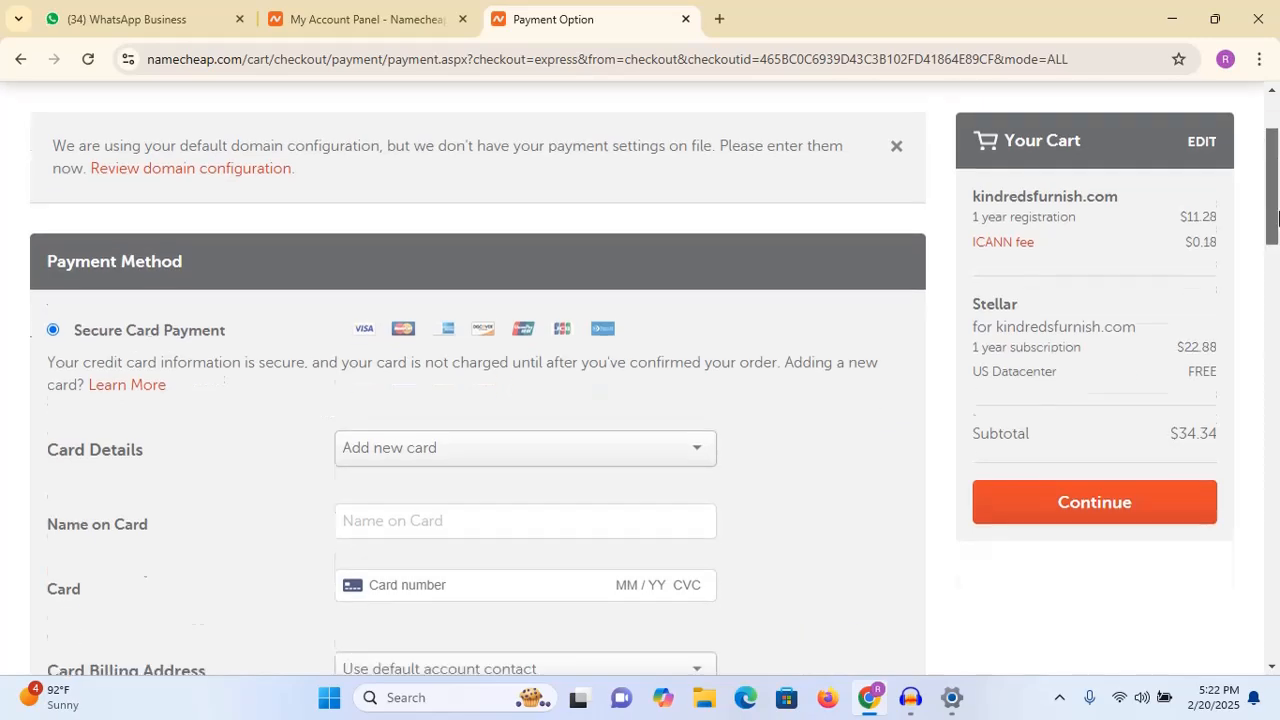
left_click(418, 352)
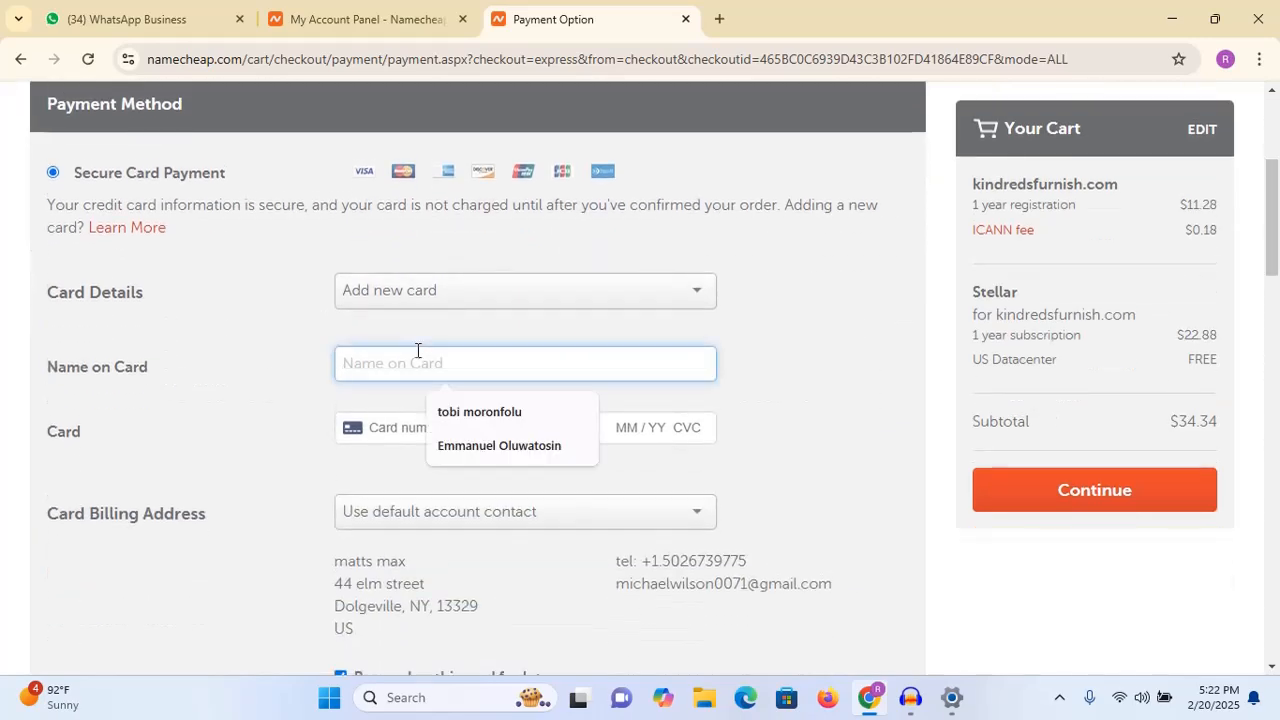
left_click(385, 441)
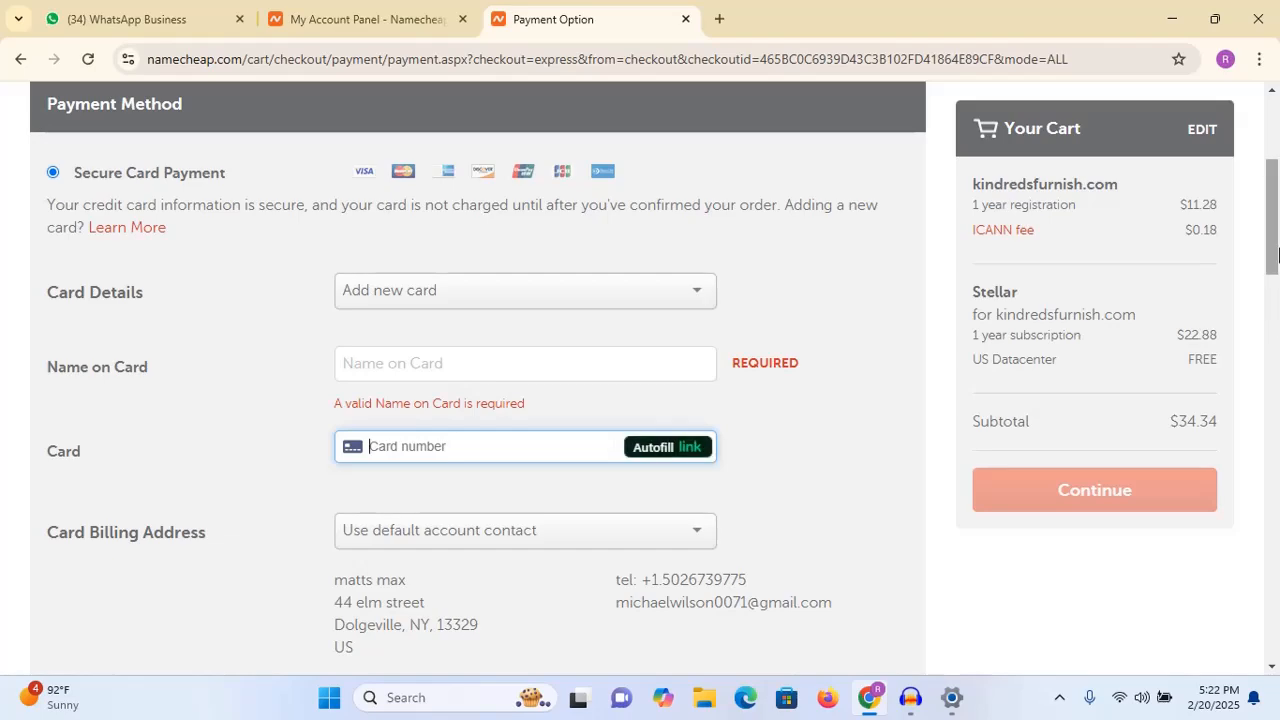
left_click_drag(1273, 258, 1274, 561)
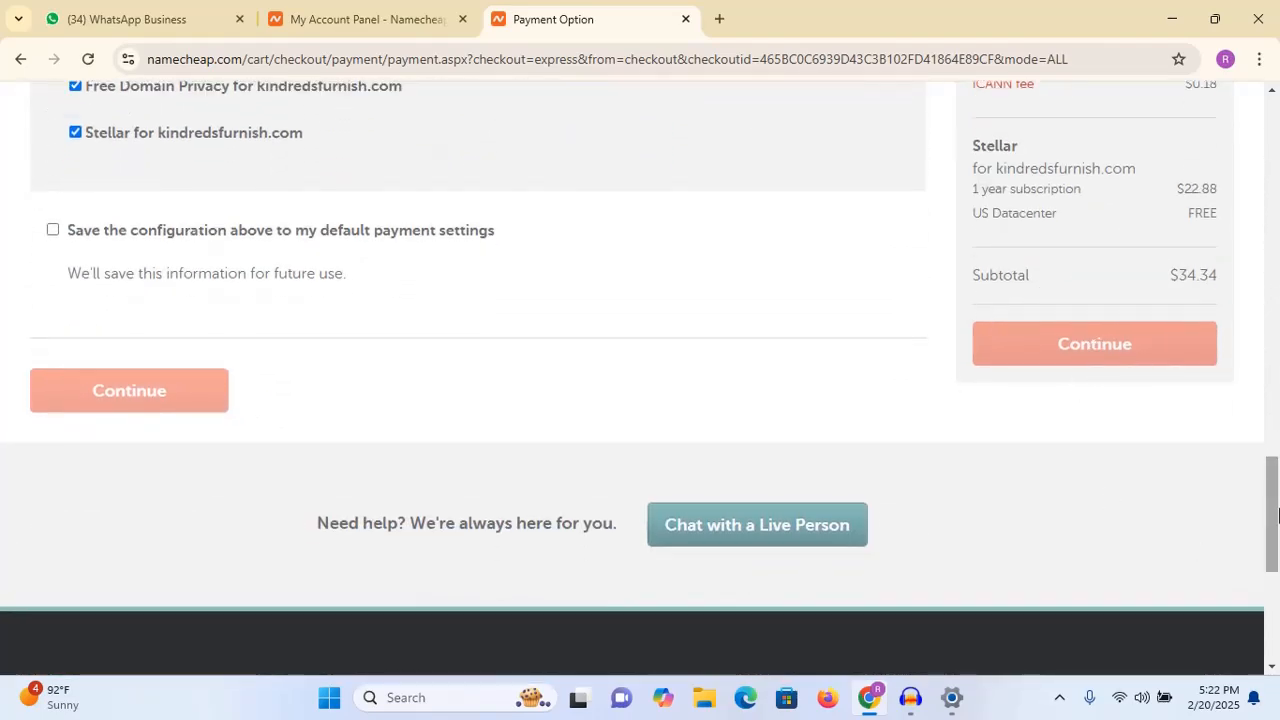
left_click_drag(1273, 516, 1277, 172)
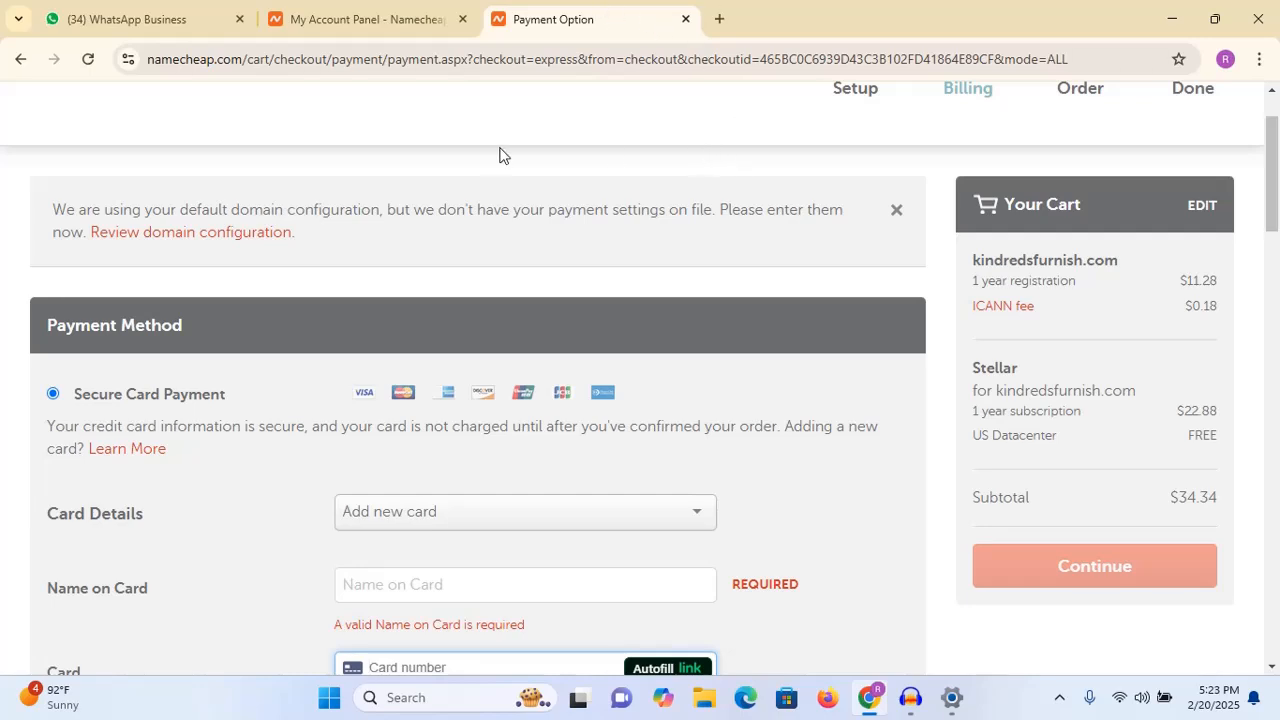
- Switch to the Namecheap account dashboard and open cPanel for the Stellar hosting of kindredfurnish.com
left_click(357, 18)
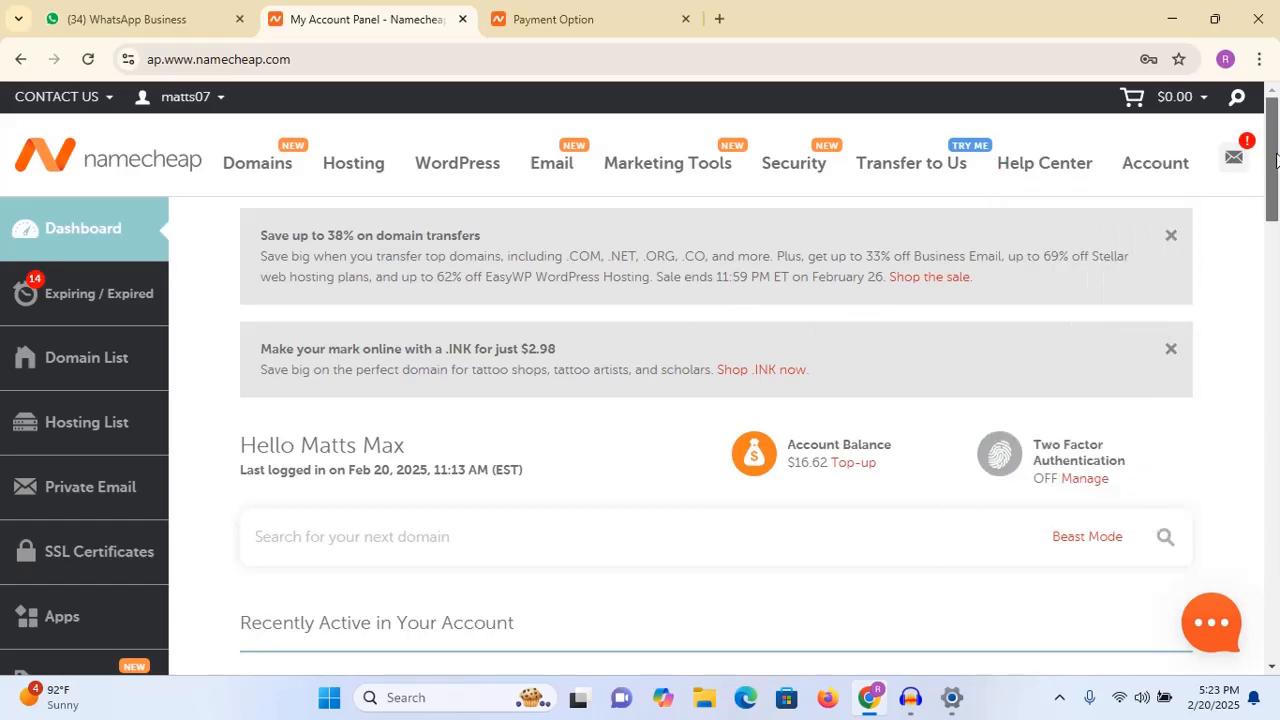
left_click_drag(1275, 160, 1276, 368)
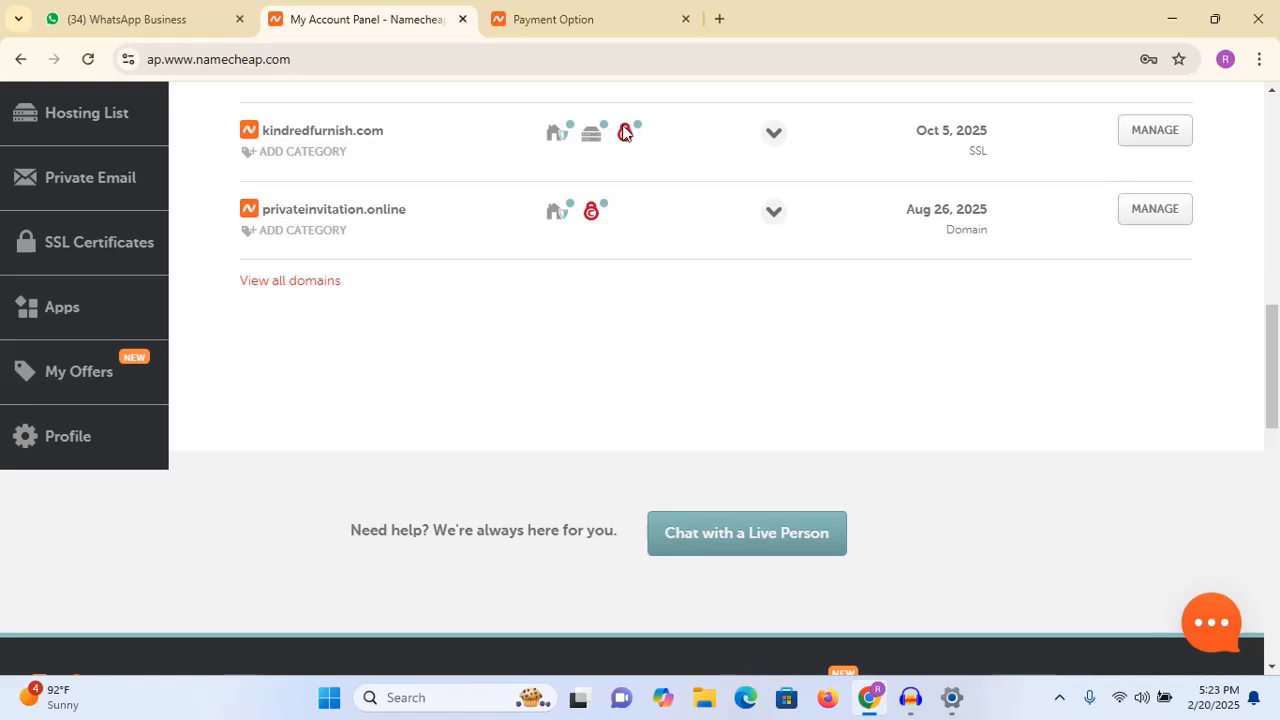
mouse_move(594, 136)
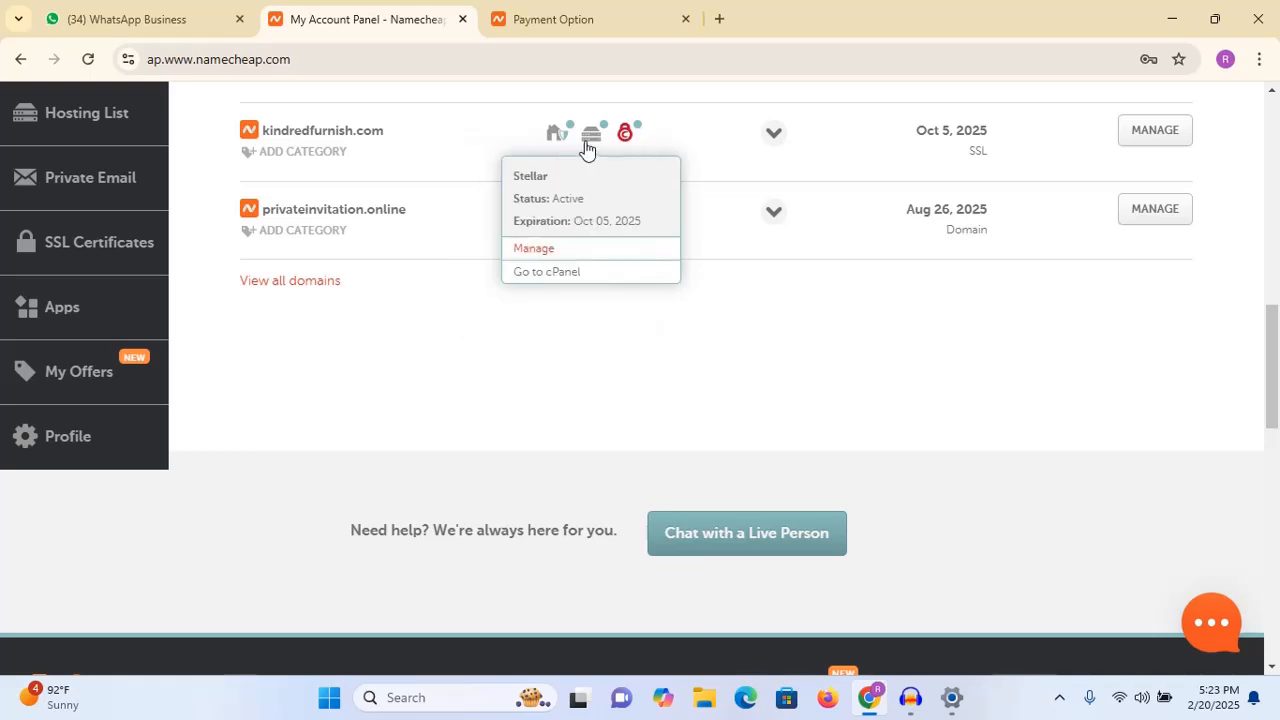
mouse_move(590, 150)
left_click(567, 276)
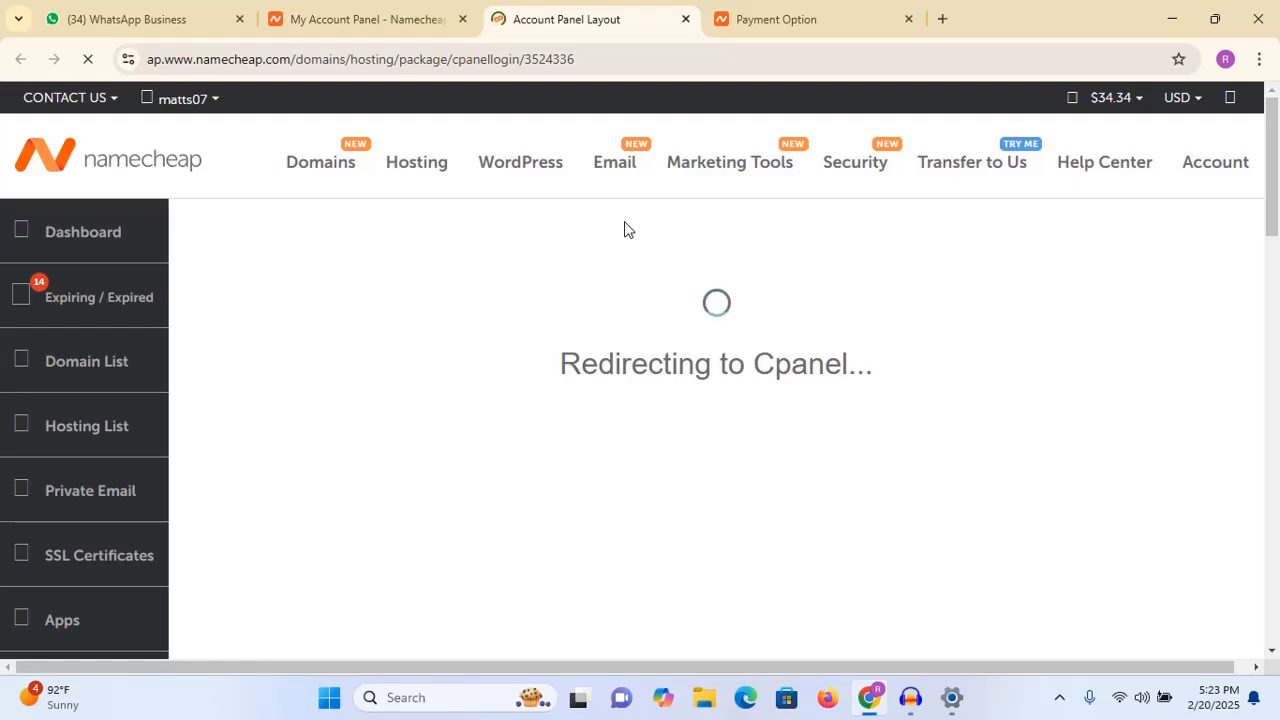
left_click(371, 12)
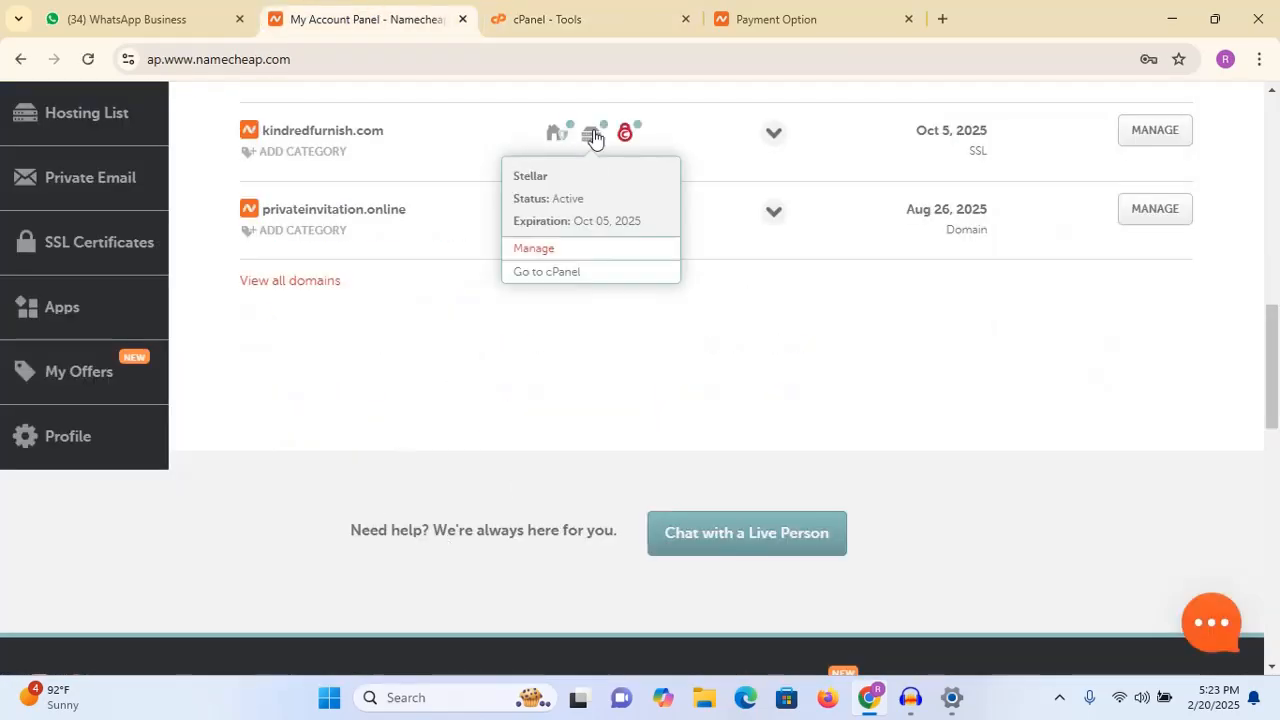
left_click(576, 26)
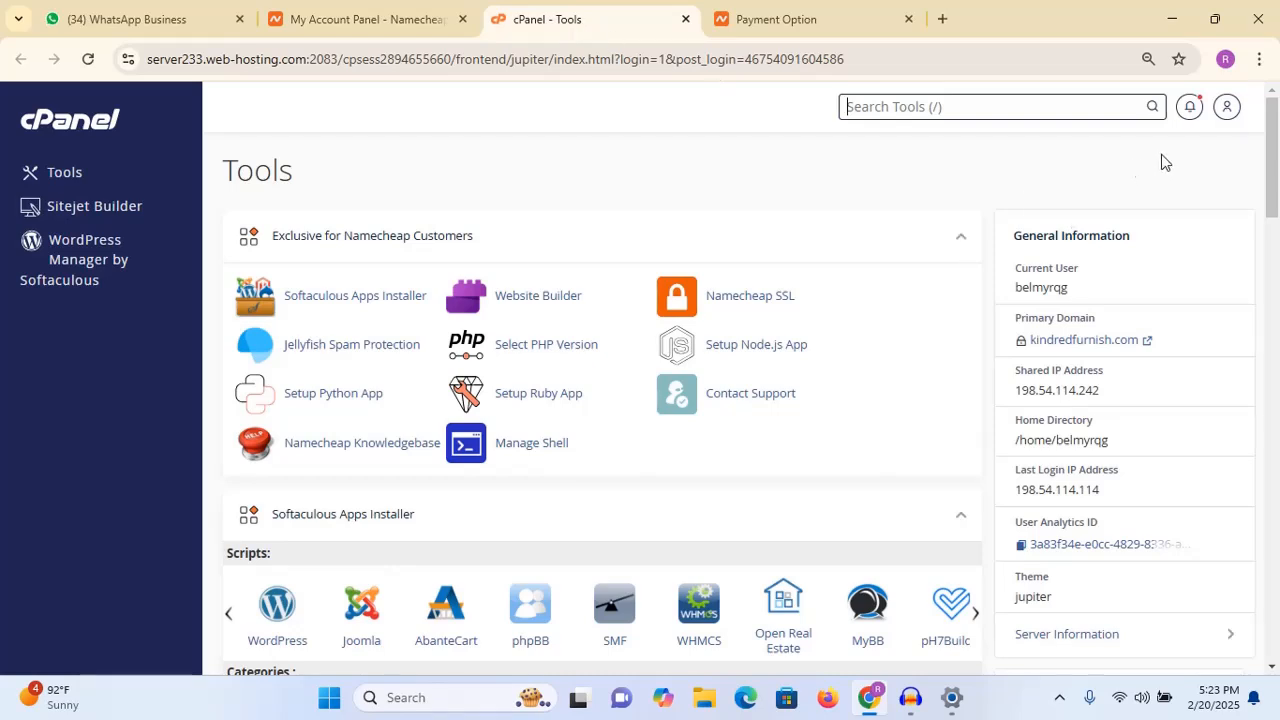
- Open the WordPress script from the Softaculous Apps Installer in a new browser tab
scroll(488, 262, "down", 3)
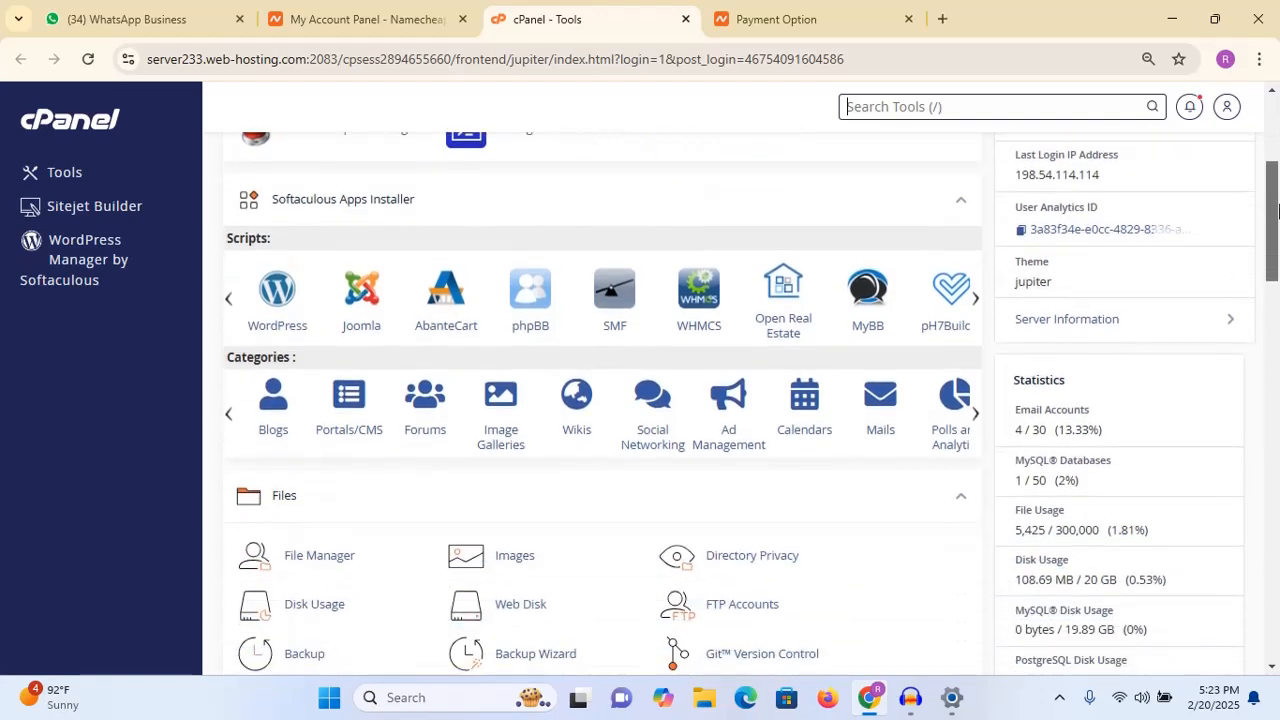
right_click(278, 285)
left_click(376, 297)
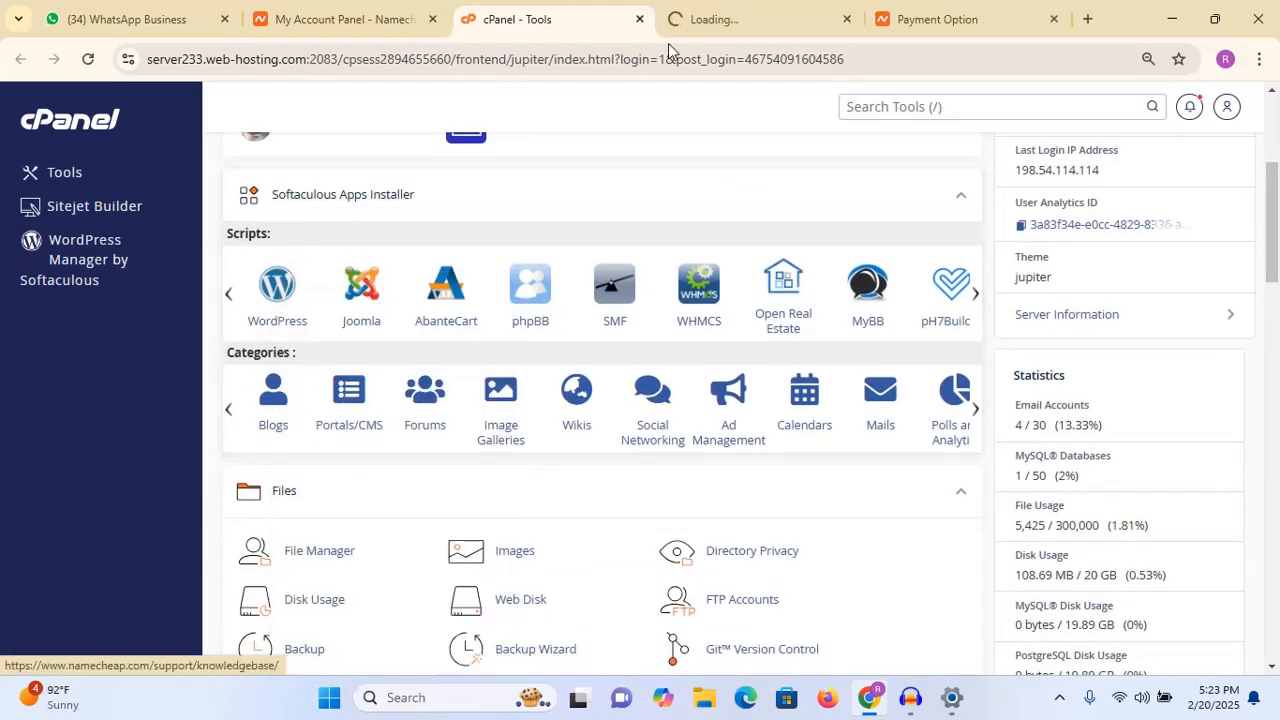
left_click(735, 15)
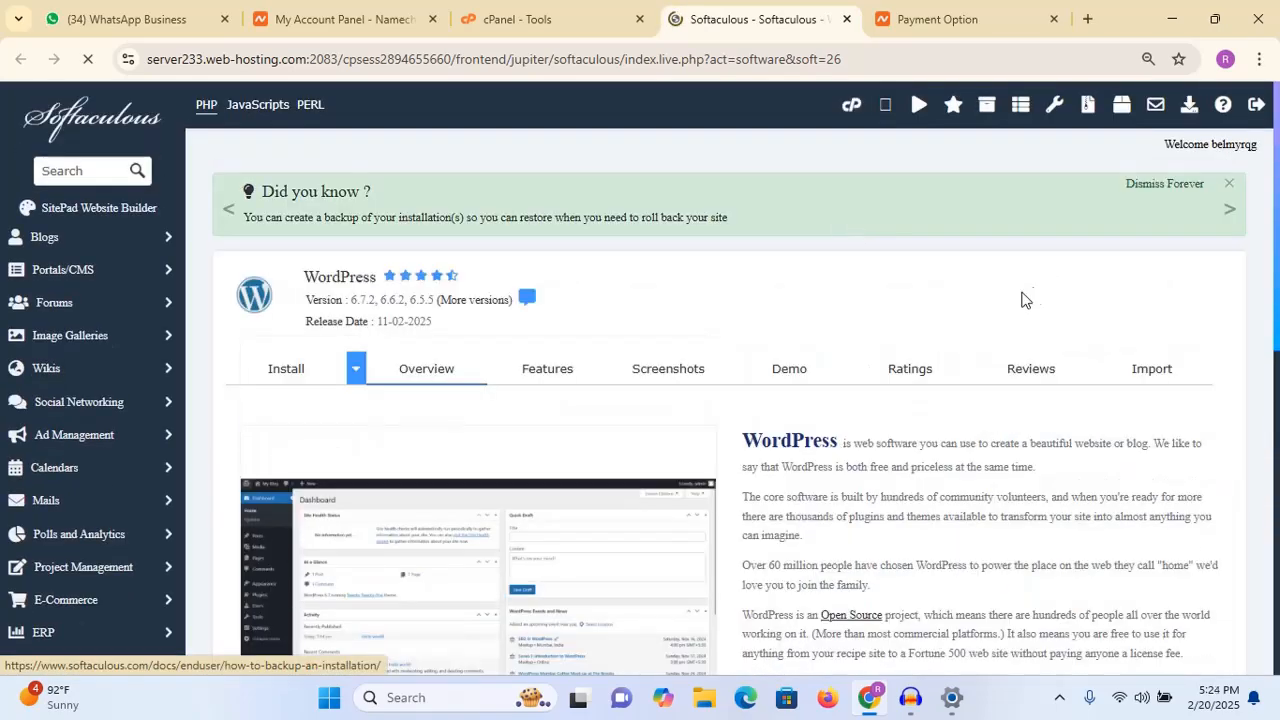
- Open the WordPress Quick Install form and go to the admin account settings for kindredfurnish.com
left_click_drag(1277, 178, 1279, 246)
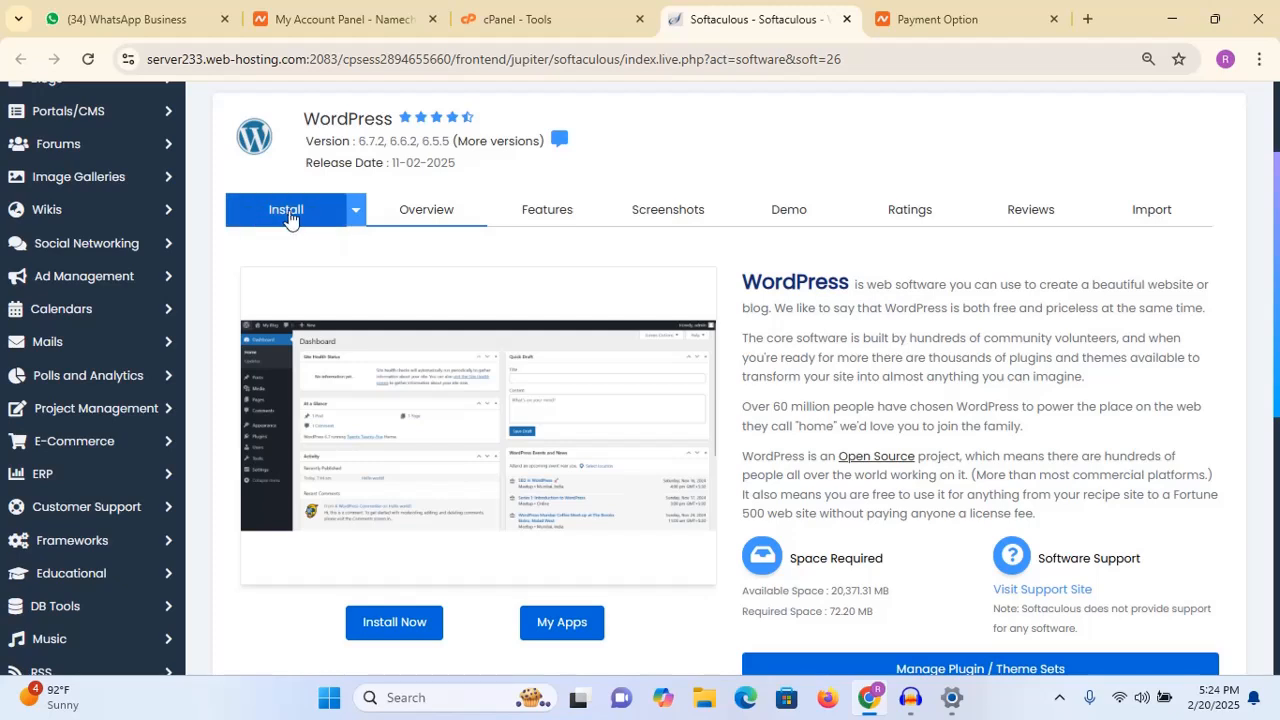
left_click(359, 216)
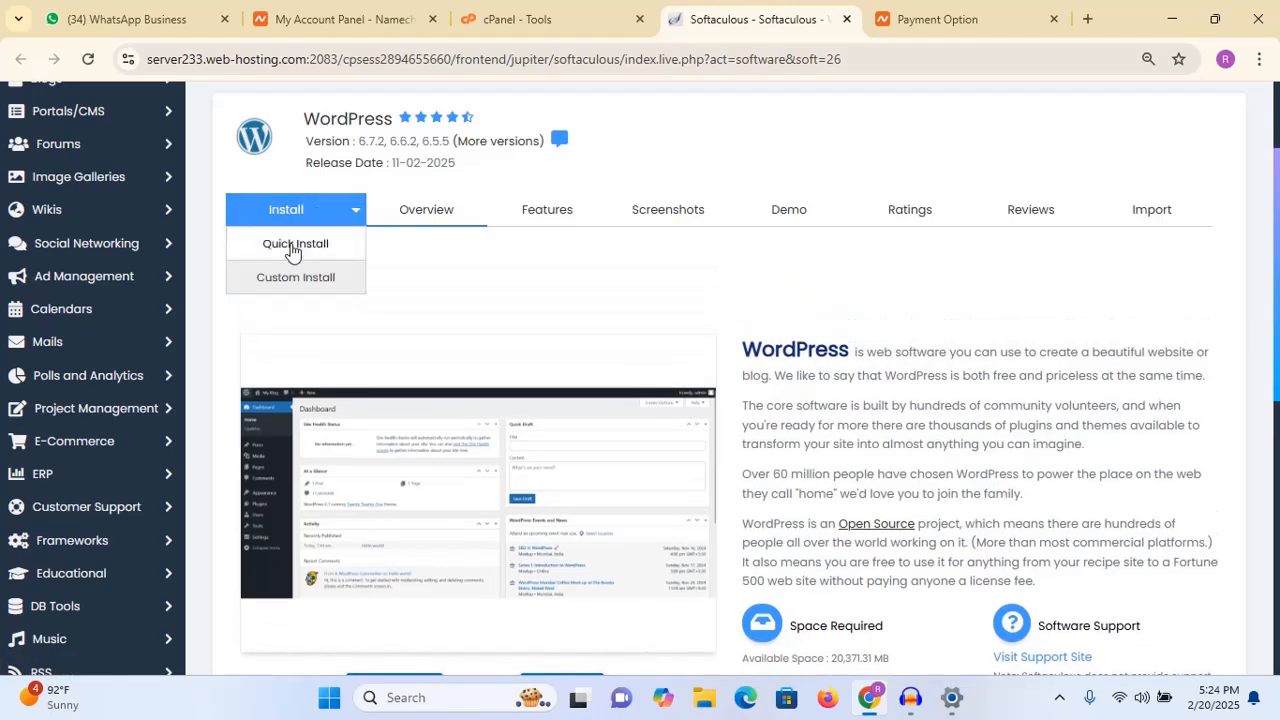
left_click(289, 250)
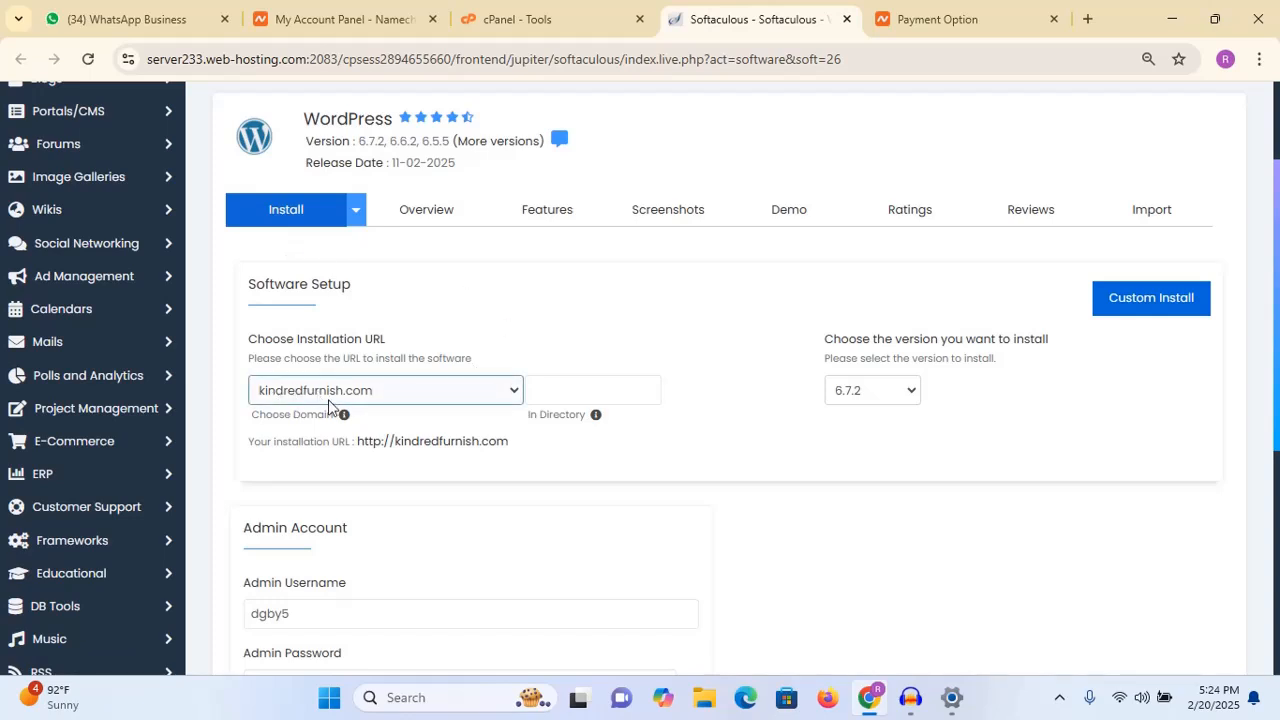
scroll(1273, 344, "down", 2)
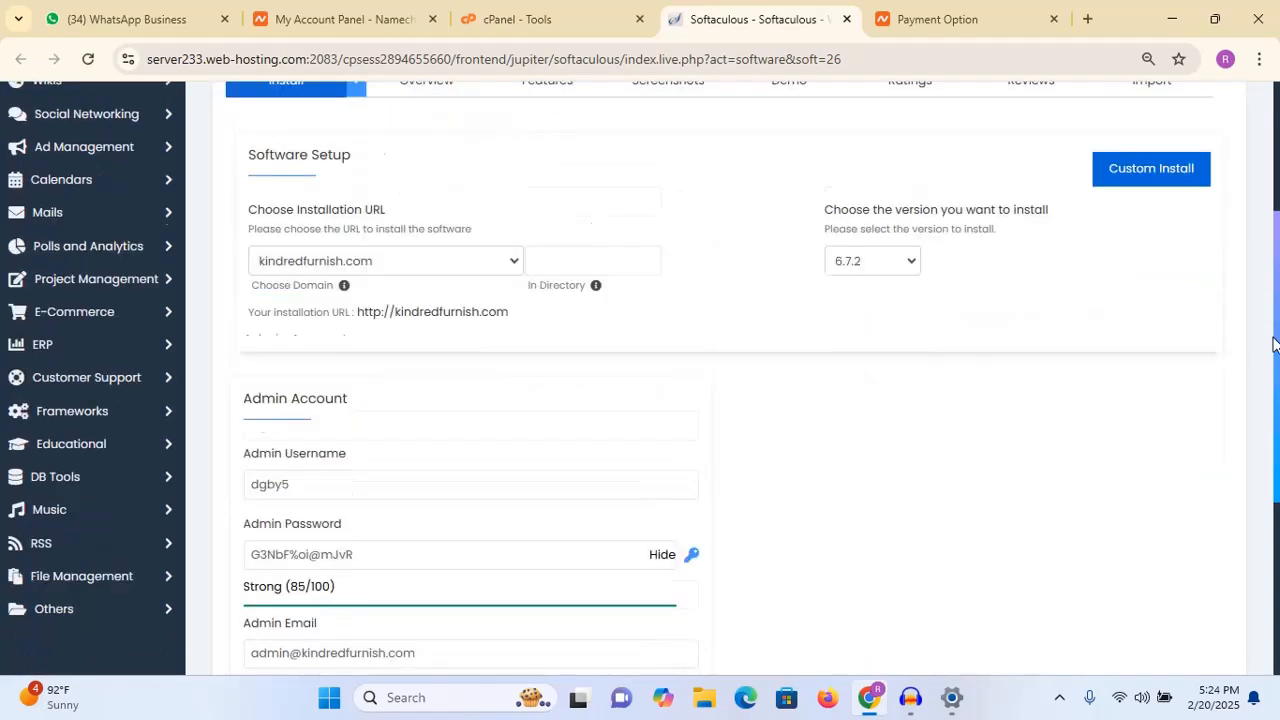
- Set the WordPress admin username to Admin and keep the generated admin password
scroll(1273, 344, "down", 1)
left_click_drag(322, 406, 228, 408)
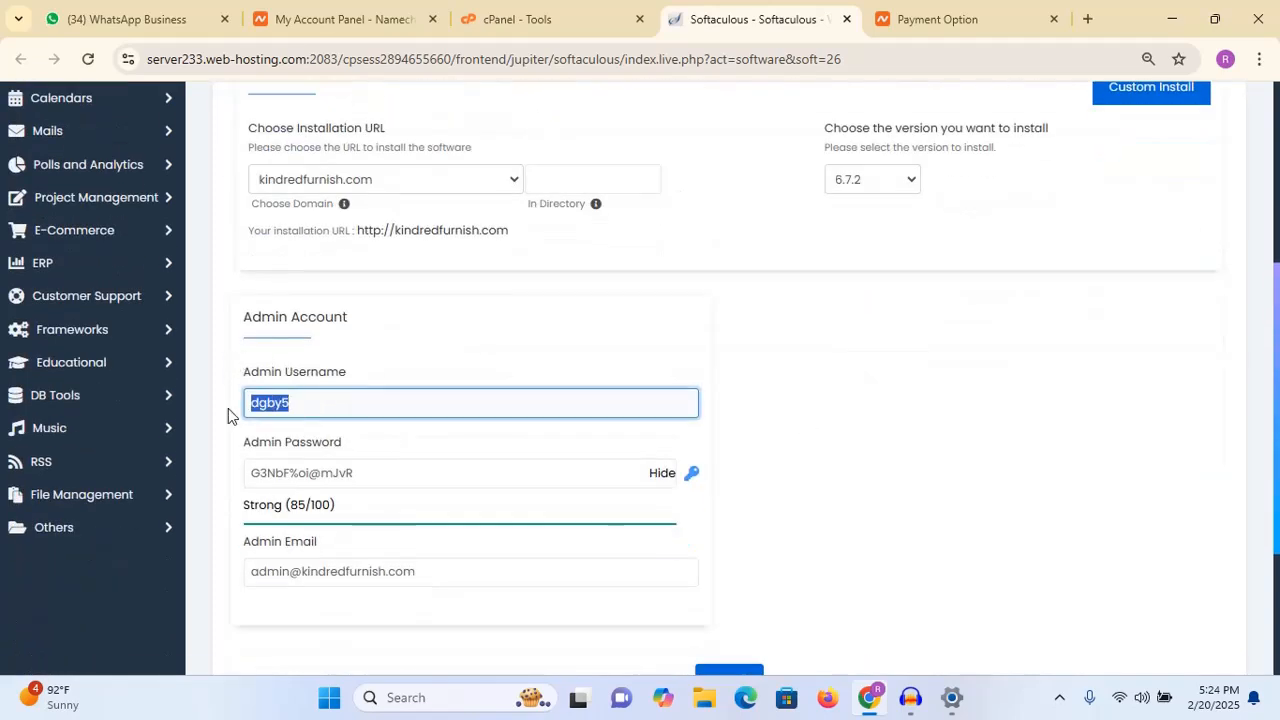
type("Admin")
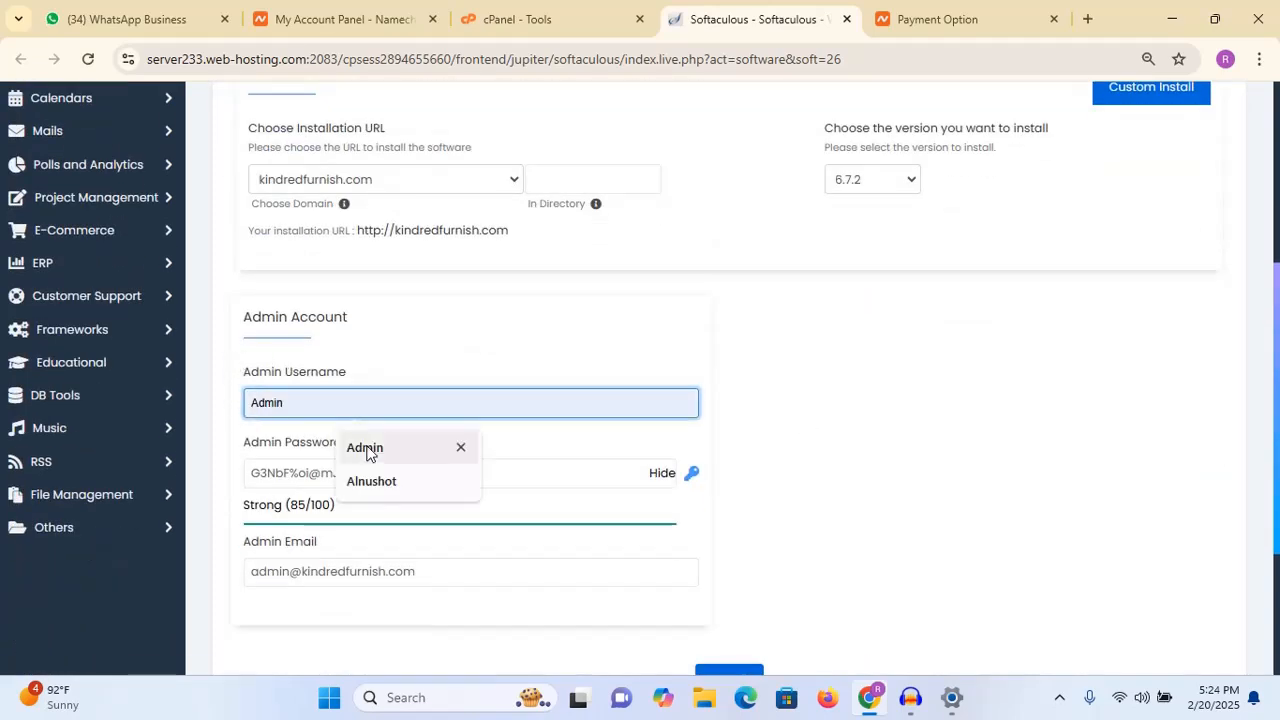
left_click(367, 451)
left_click_drag(377, 485, 190, 478)
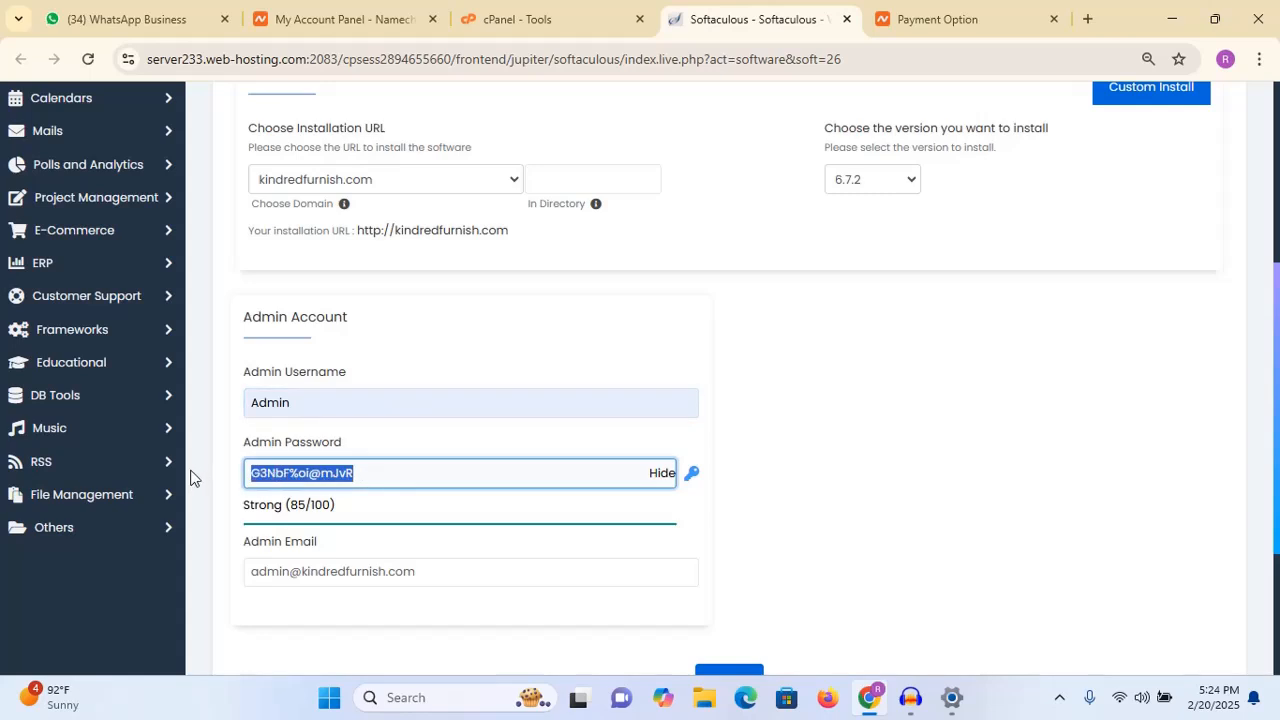
left_click_drag(1278, 418, 1278, 568)
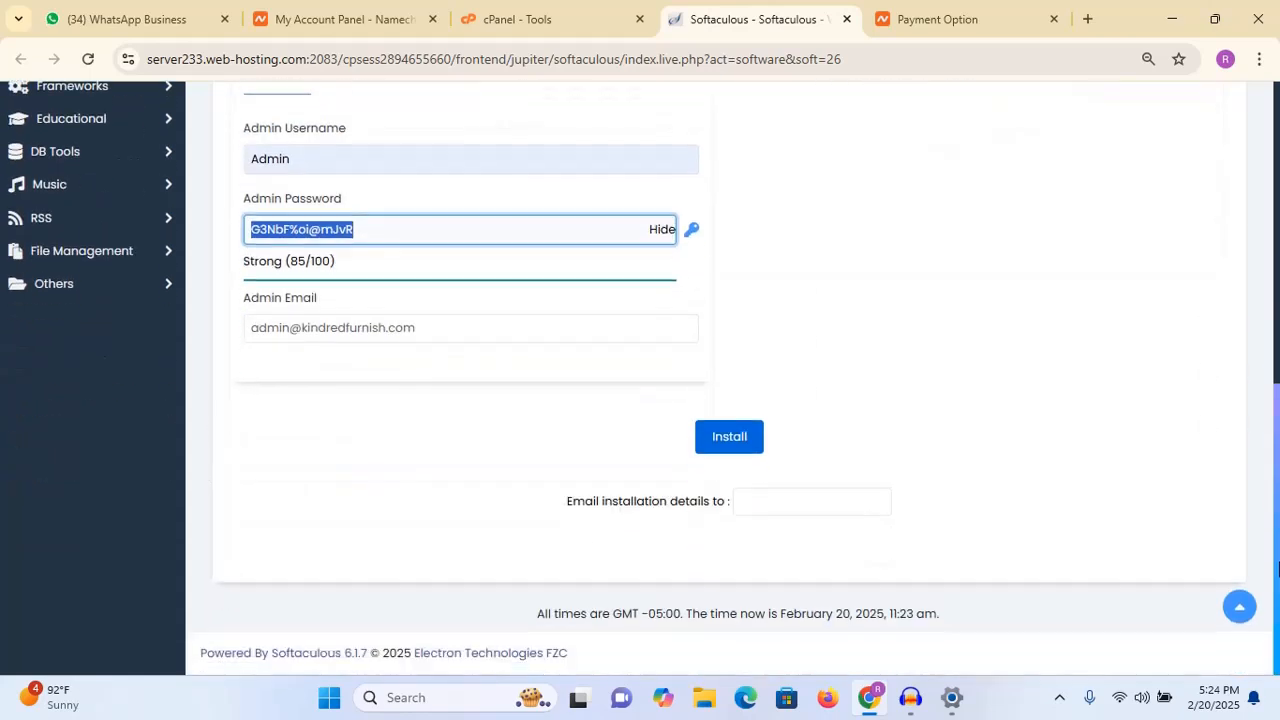
left_click(1050, 381)
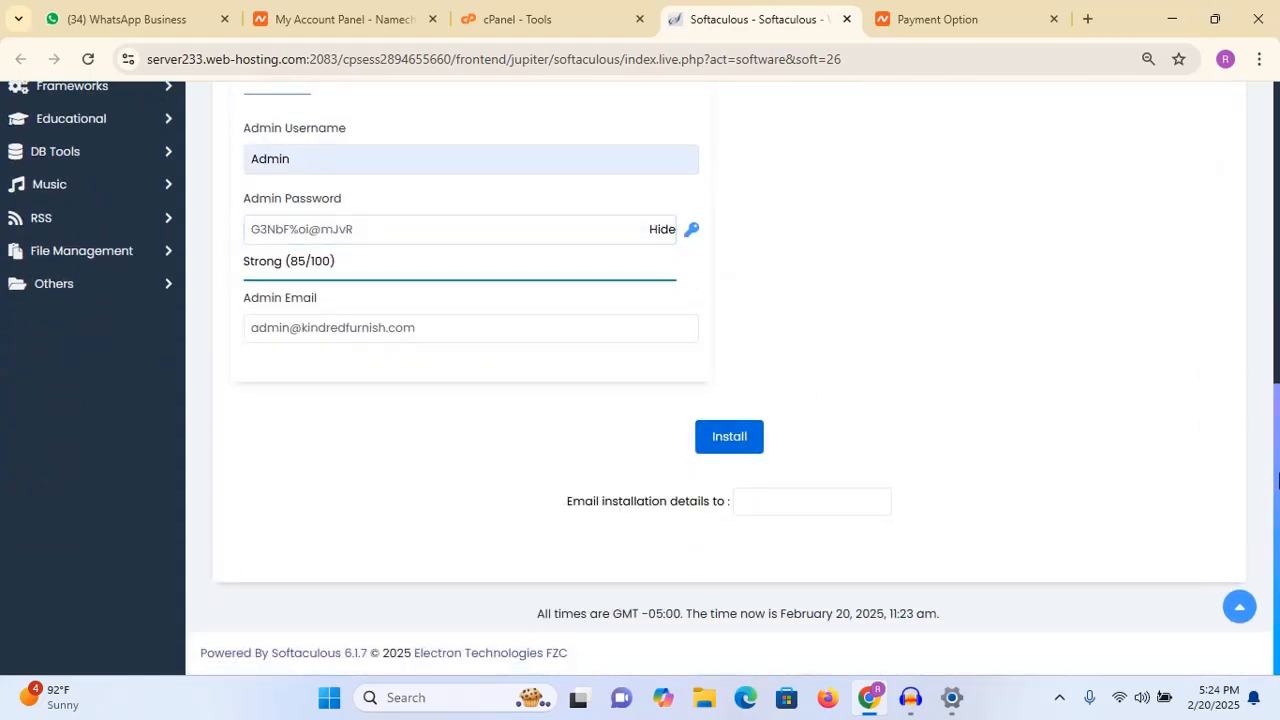
- Run the WordPress installation on kindredfurnish.com with these admin account settings
left_click(727, 438)
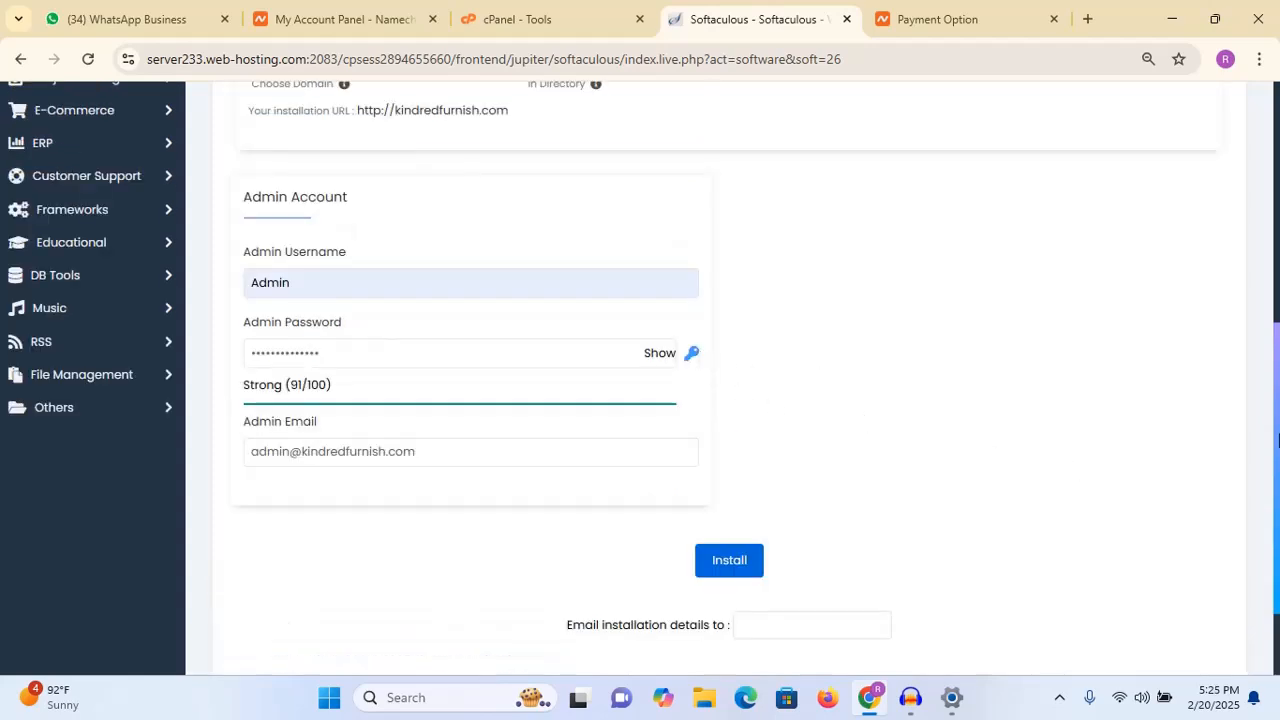
scroll(1278, 425, "up", 1)
scroll(1000, 400, "down", 2)
left_click(729, 508)
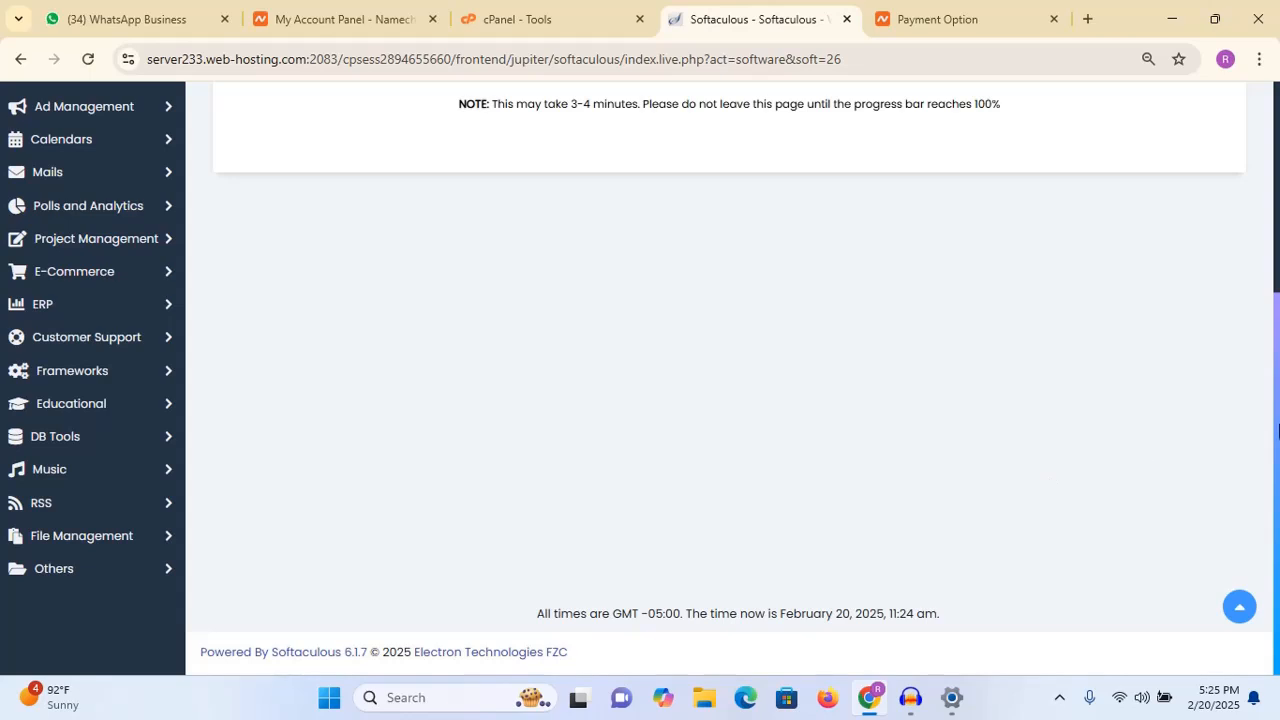
left_click_drag(1278, 426, 1278, 267)
left_click(1151, 345)
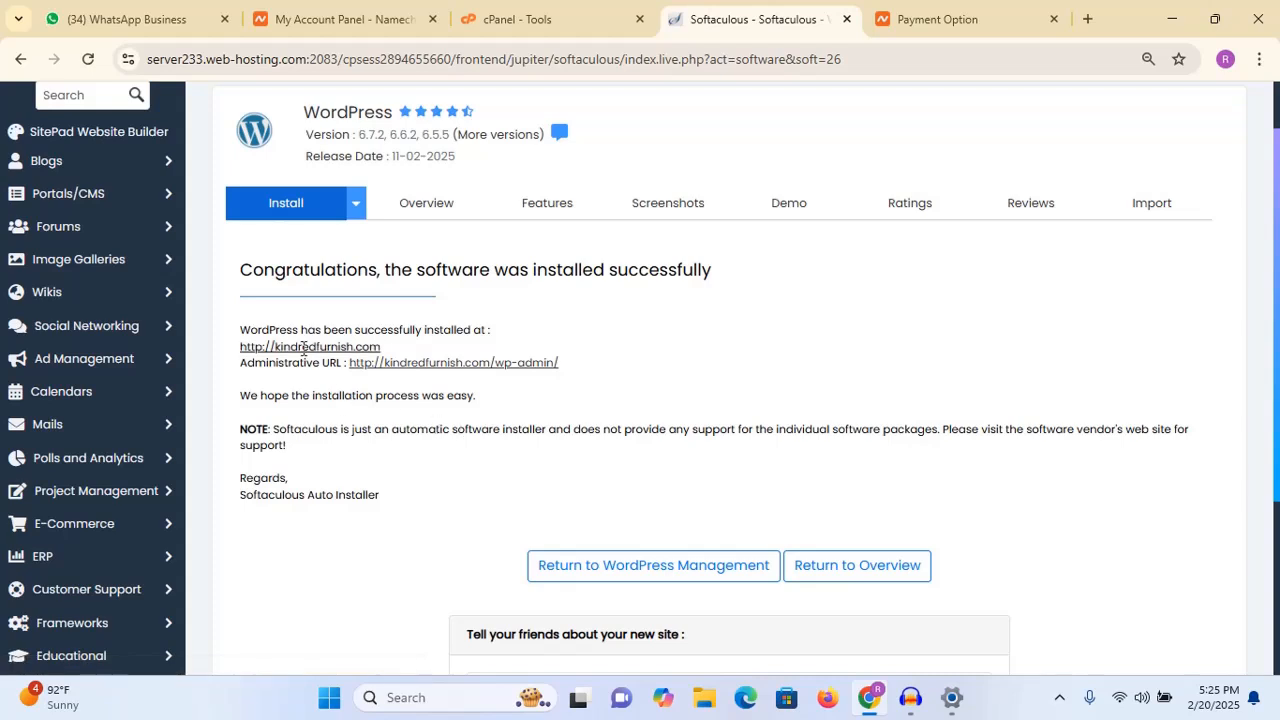
- Check the kindredfurnish.com front page, and open its WordPress admin, exiting the AI-powered launch wizard
left_click(354, 348)
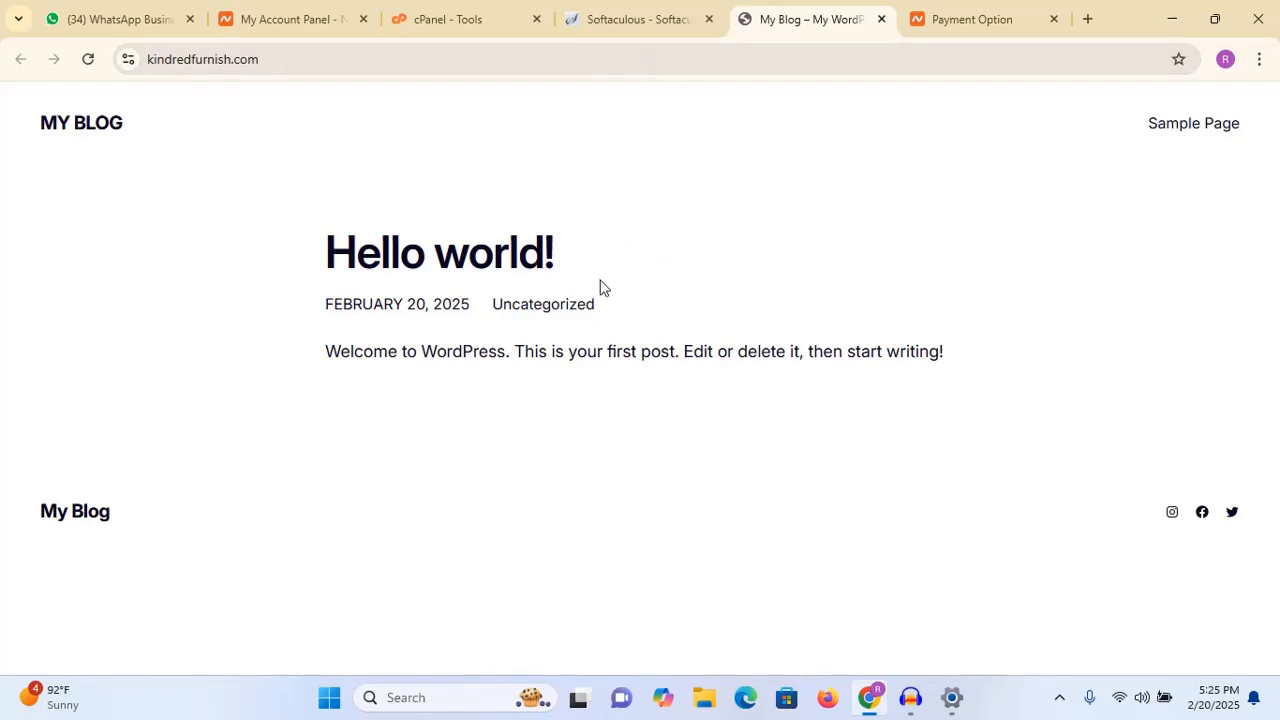
left_click(625, 22)
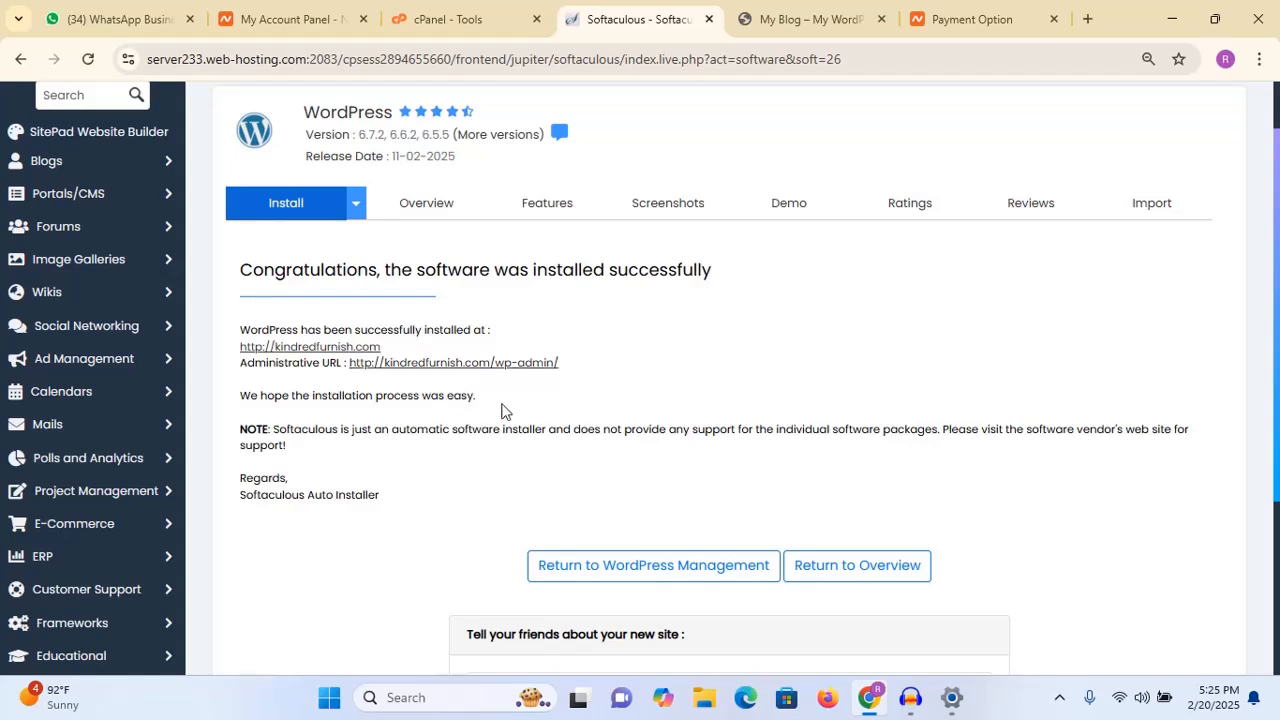
left_click(468, 364)
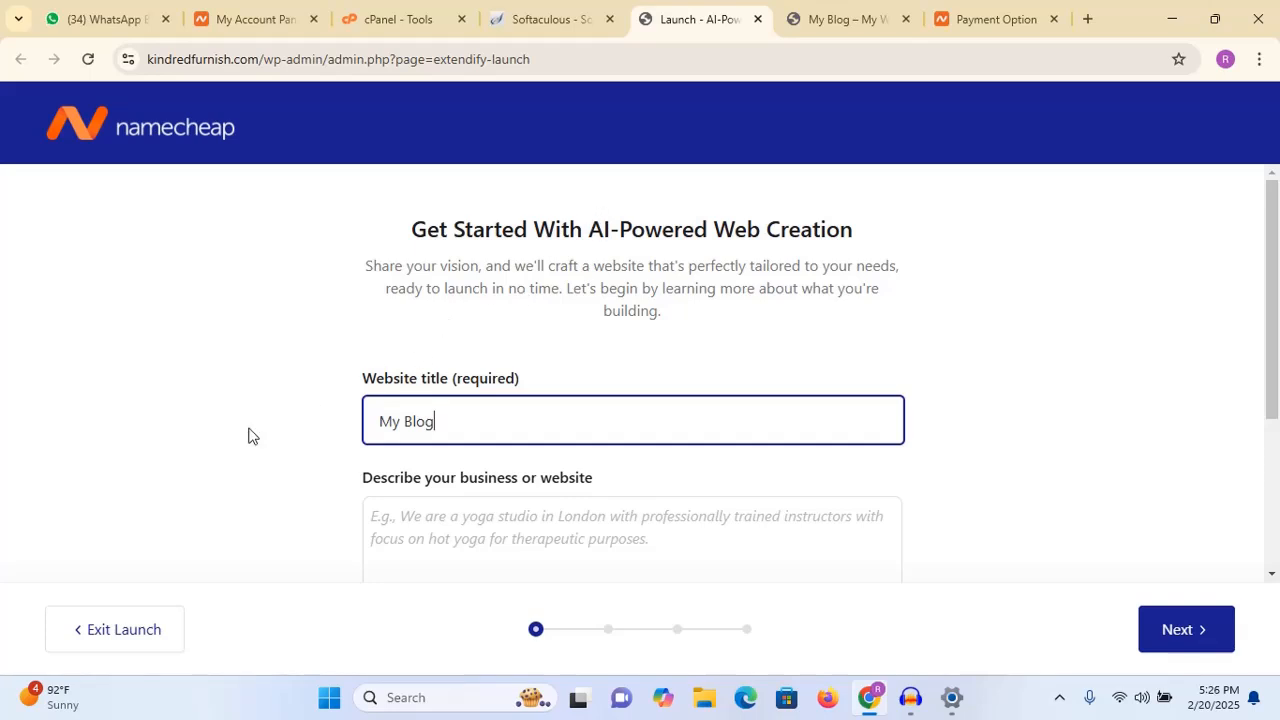
left_click(116, 636)
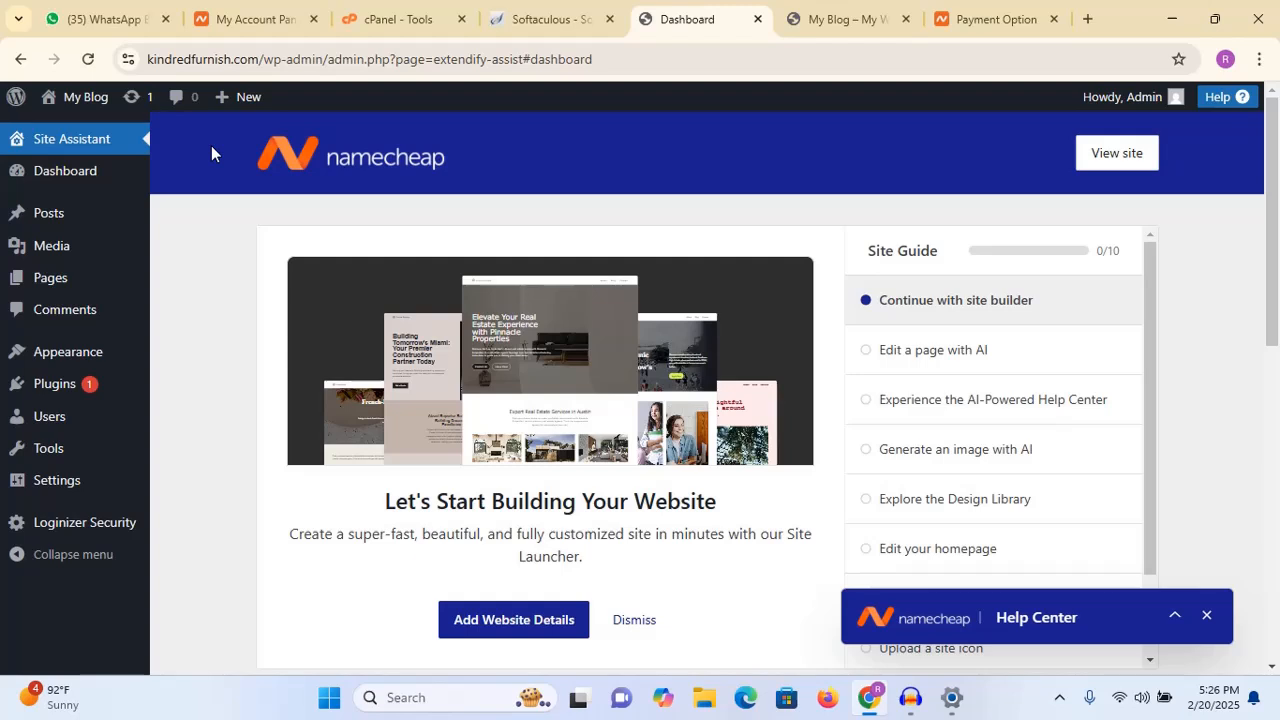
- Open the installed plugins list and deactivate all plugins in one bulk action
mouse_move(60, 390)
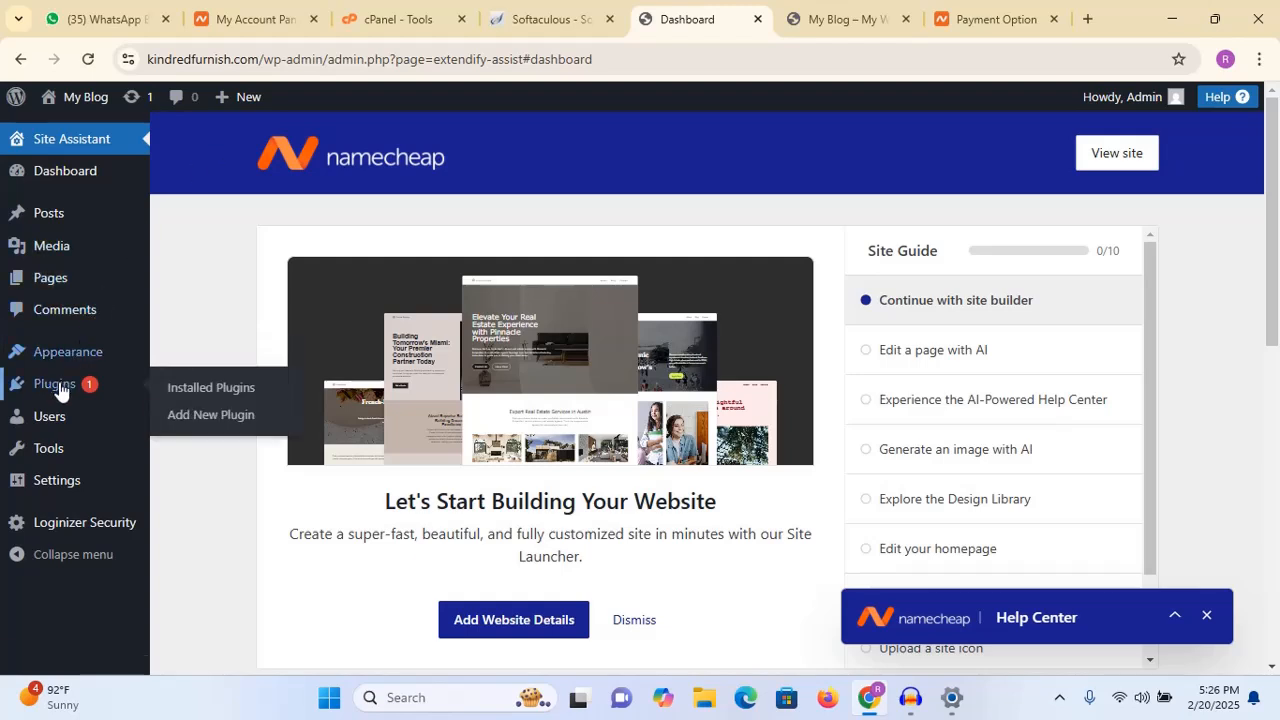
left_click(220, 394)
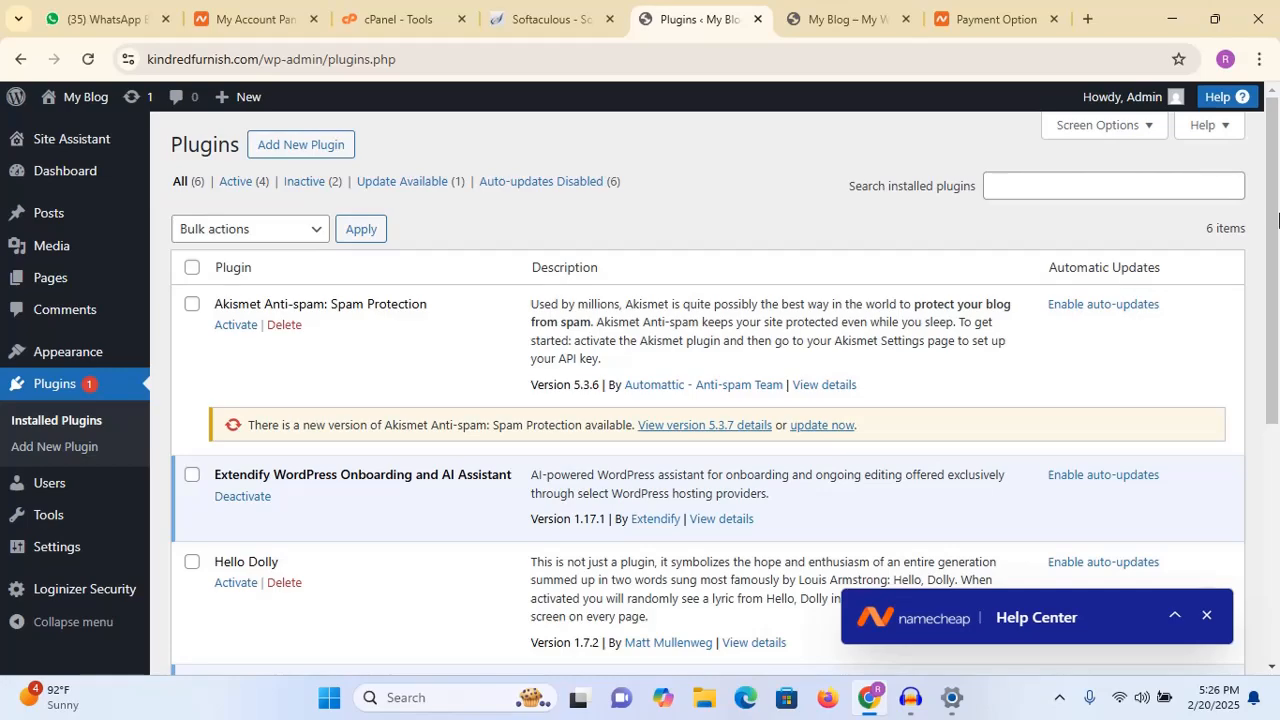
left_click_drag(1278, 228, 1278, 183)
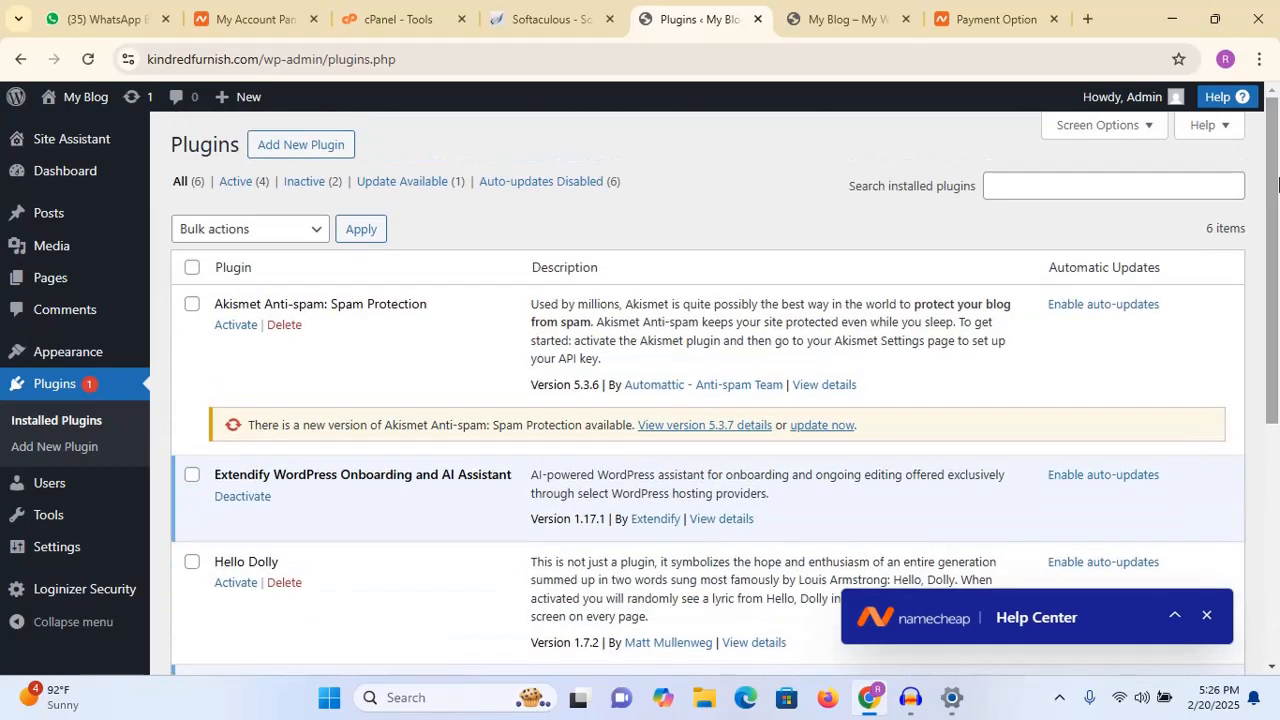
mouse_move(1278, 270)
left_mouse_down()
mouse_move(1278, 556)
mouse_move(1278, 272)
left_mouse_up()
left_click(193, 269)
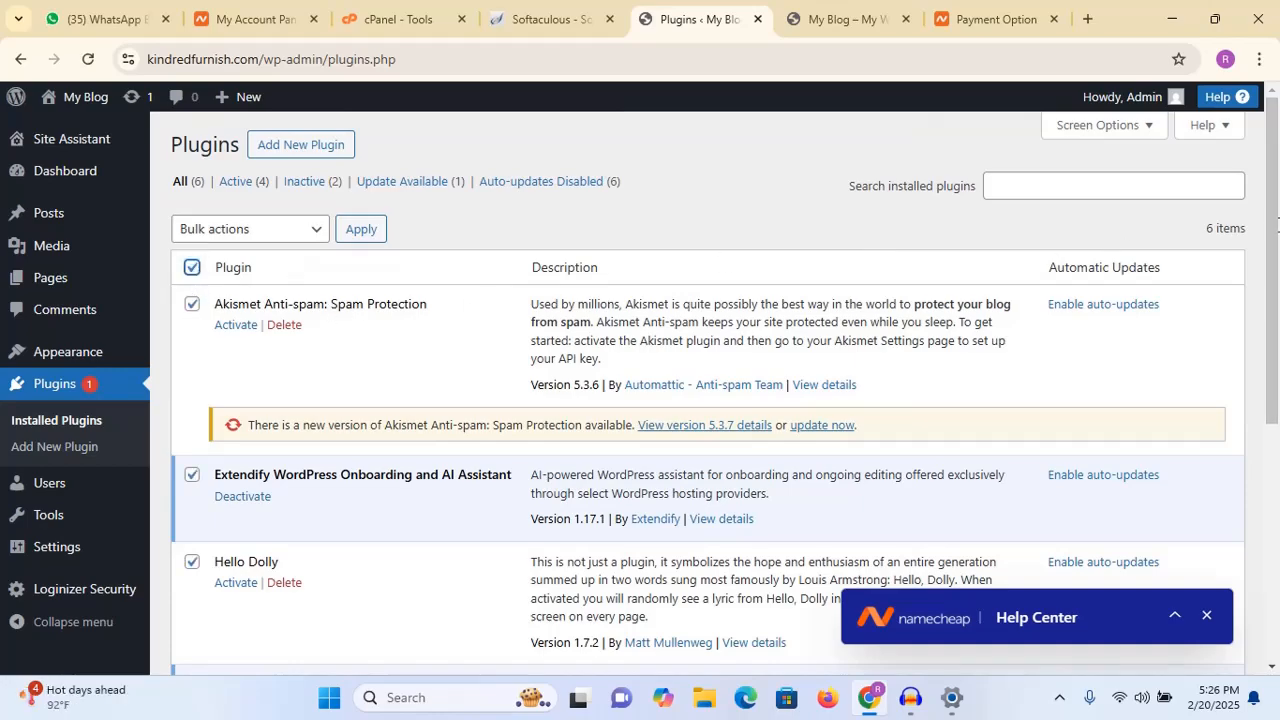
left_click_drag(1278, 225, 1246, 594)
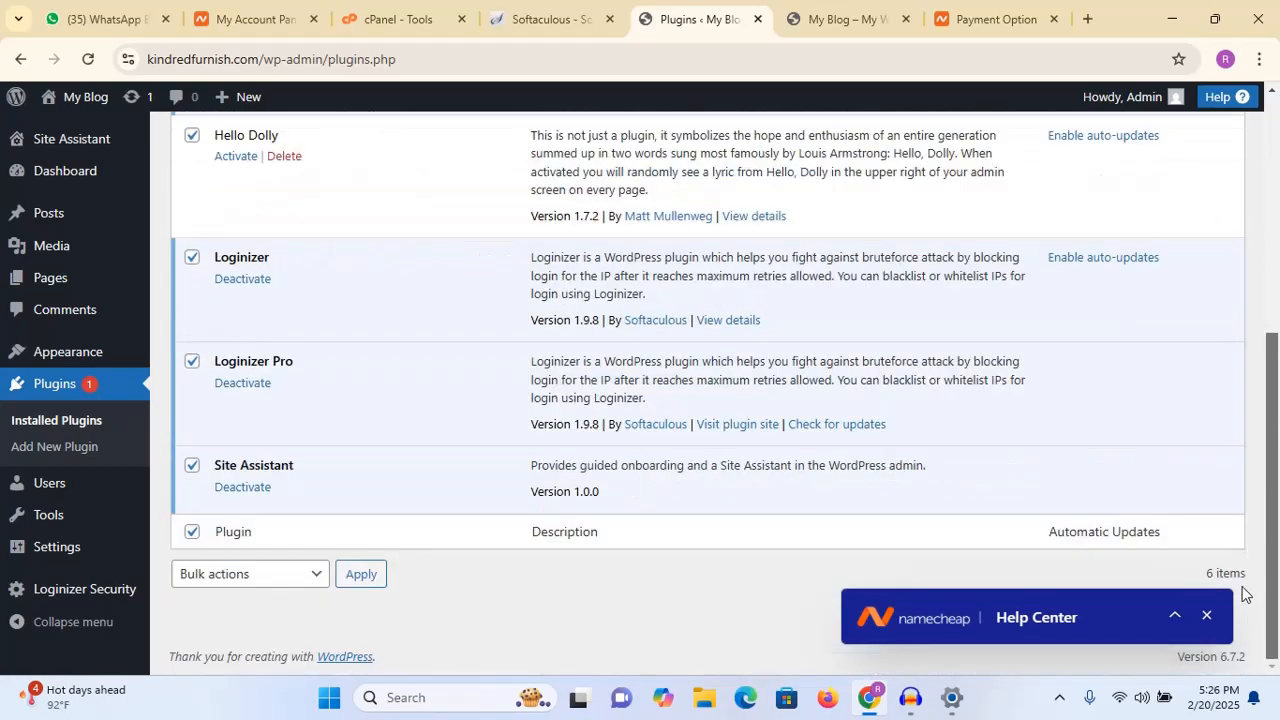
left_click(239, 585)
left_click(229, 447)
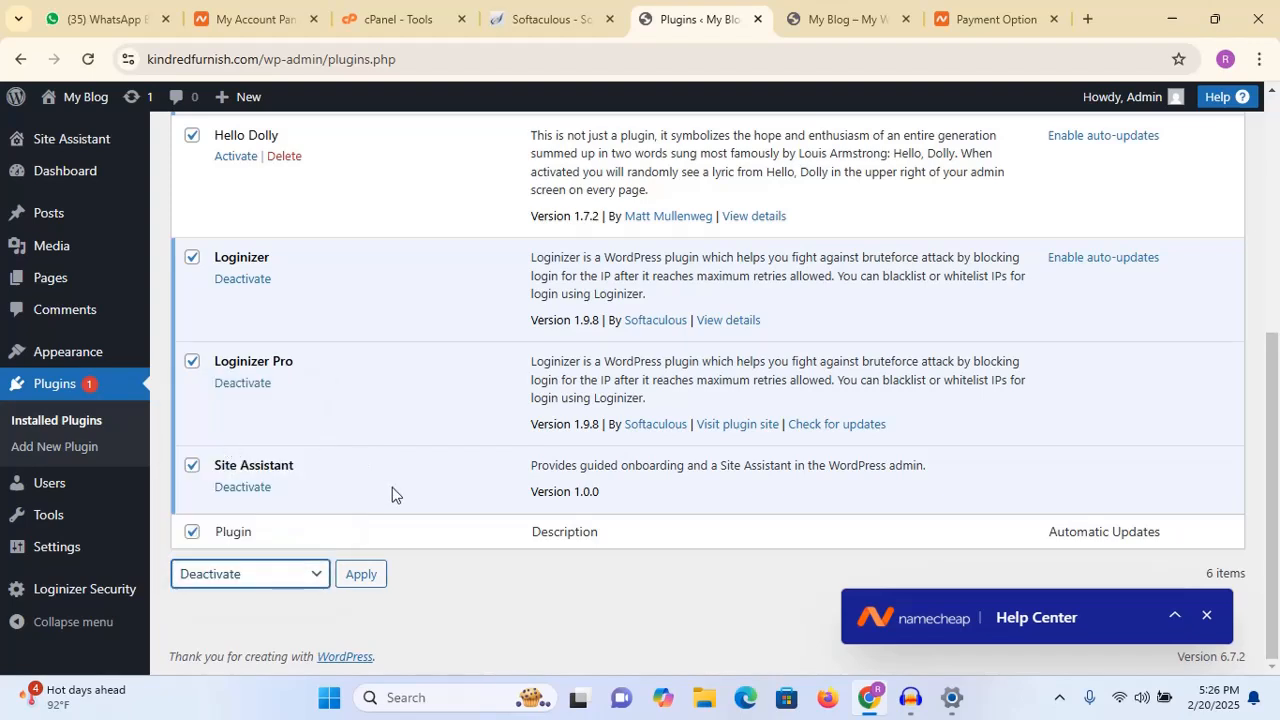
left_click(370, 583)
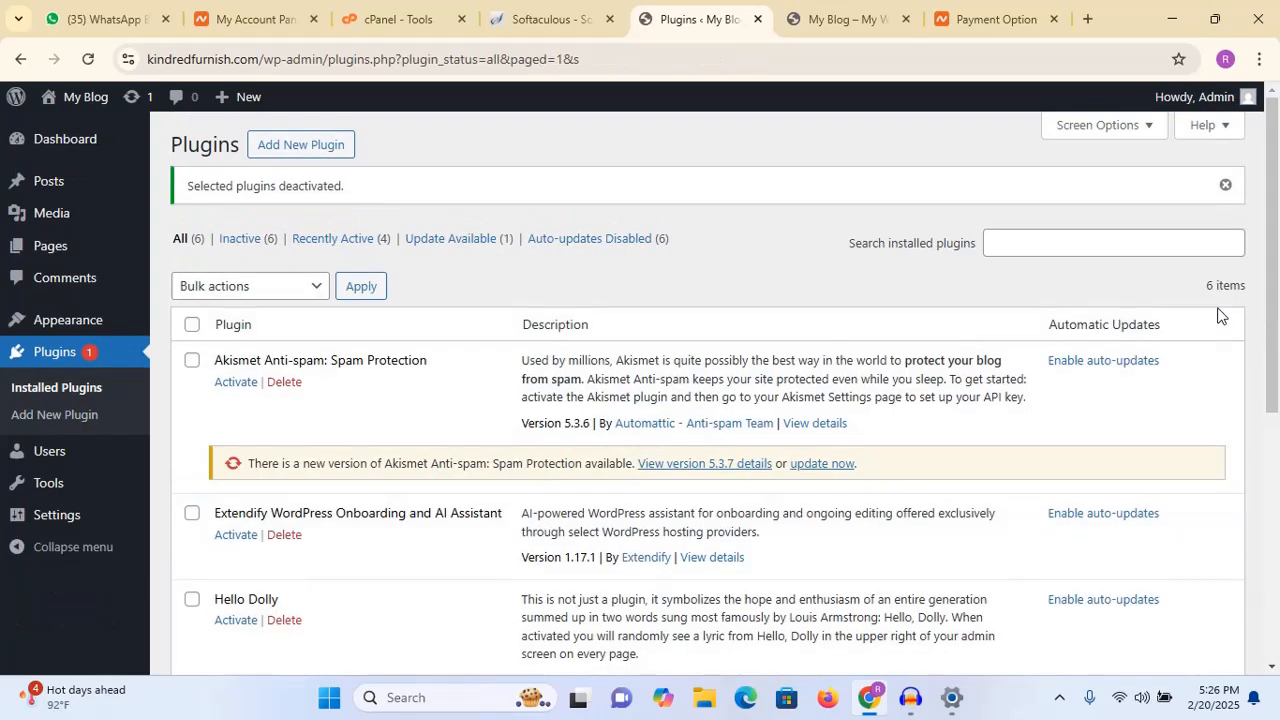
- Bulk delete every plugin except Loginizer, and activate Loginizer
left_click(191, 323)
left_click_drag(1276, 317, 1276, 502)
scroll(818, 539, "down", 2)
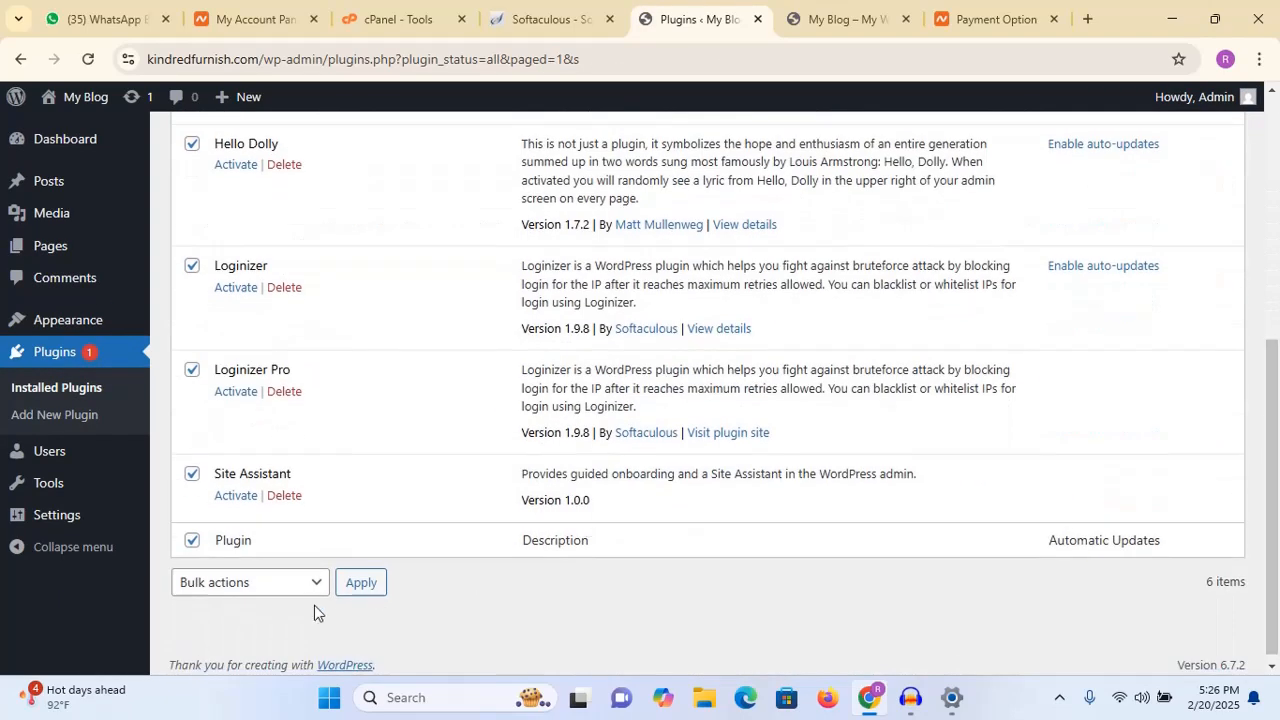
left_click(290, 598)
left_click(290, 598)
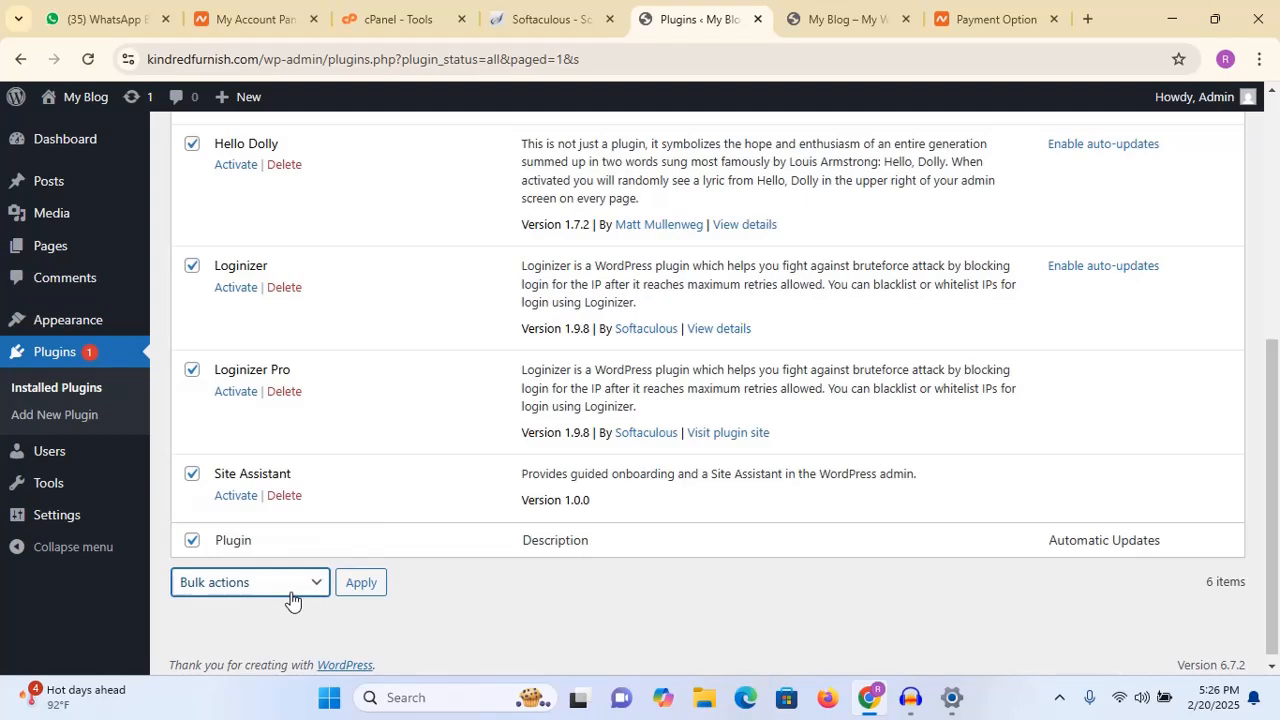
left_click(195, 267)
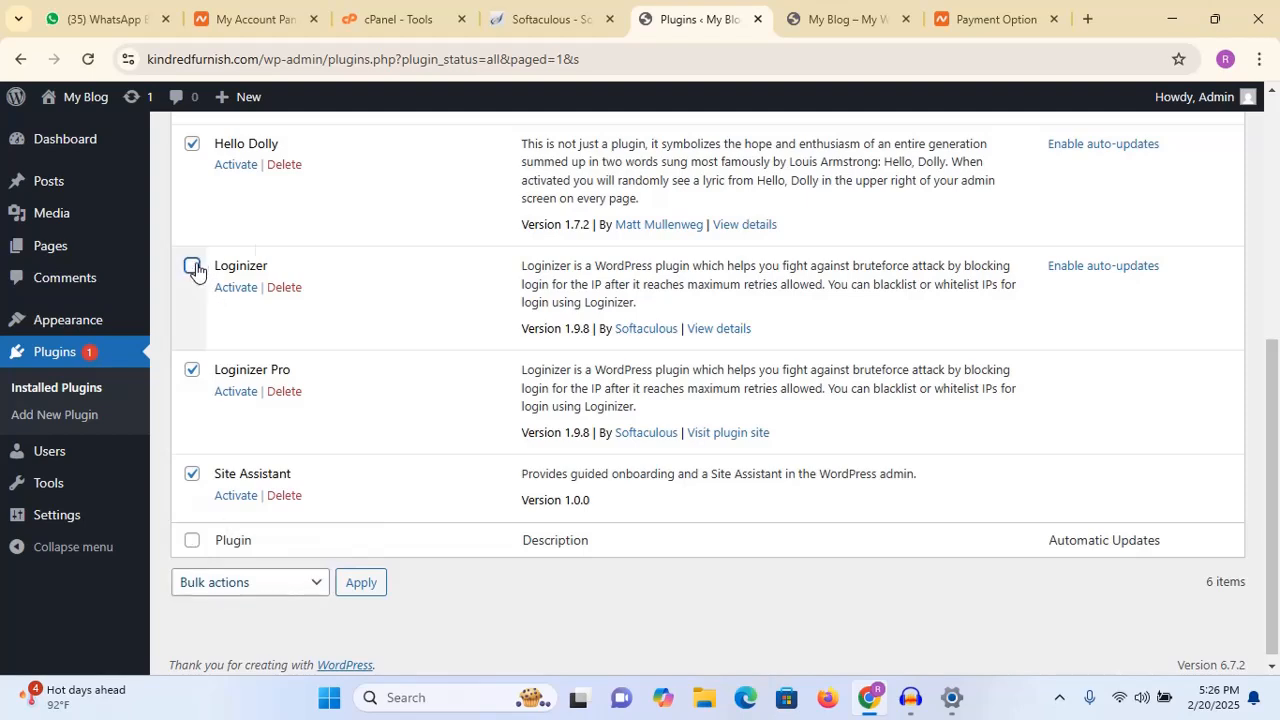
left_click(285, 590)
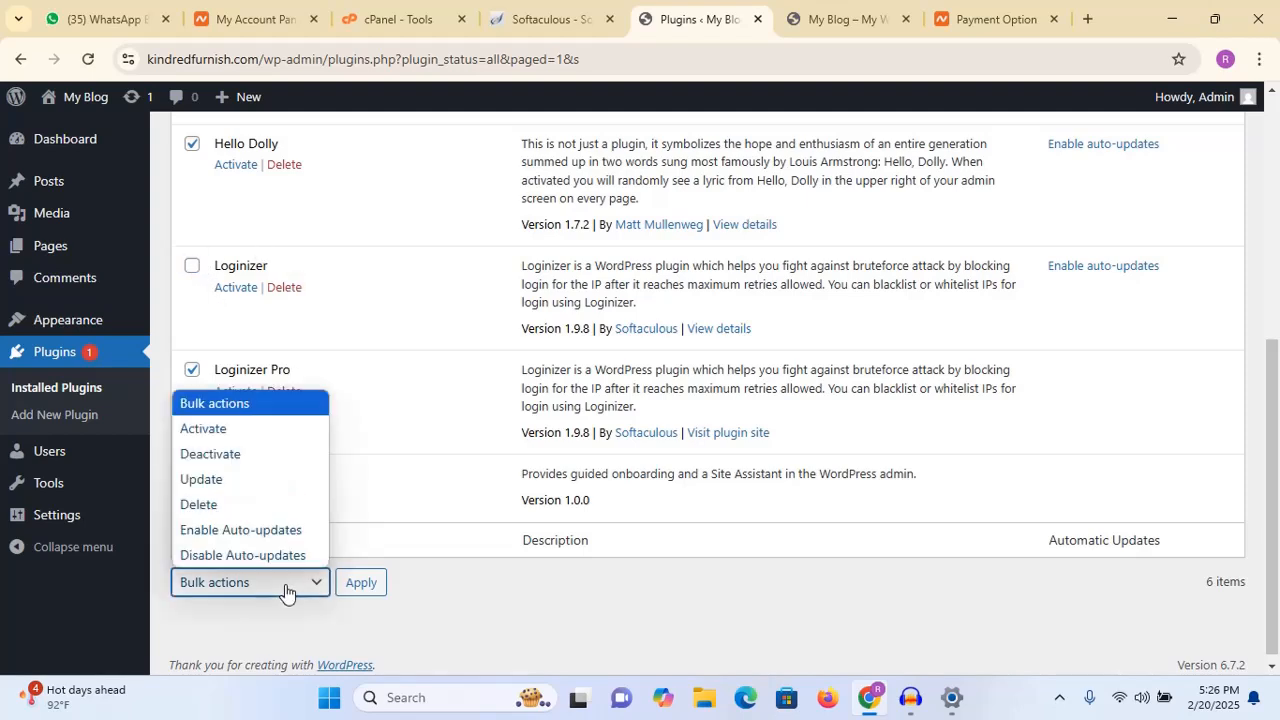
left_click(274, 510)
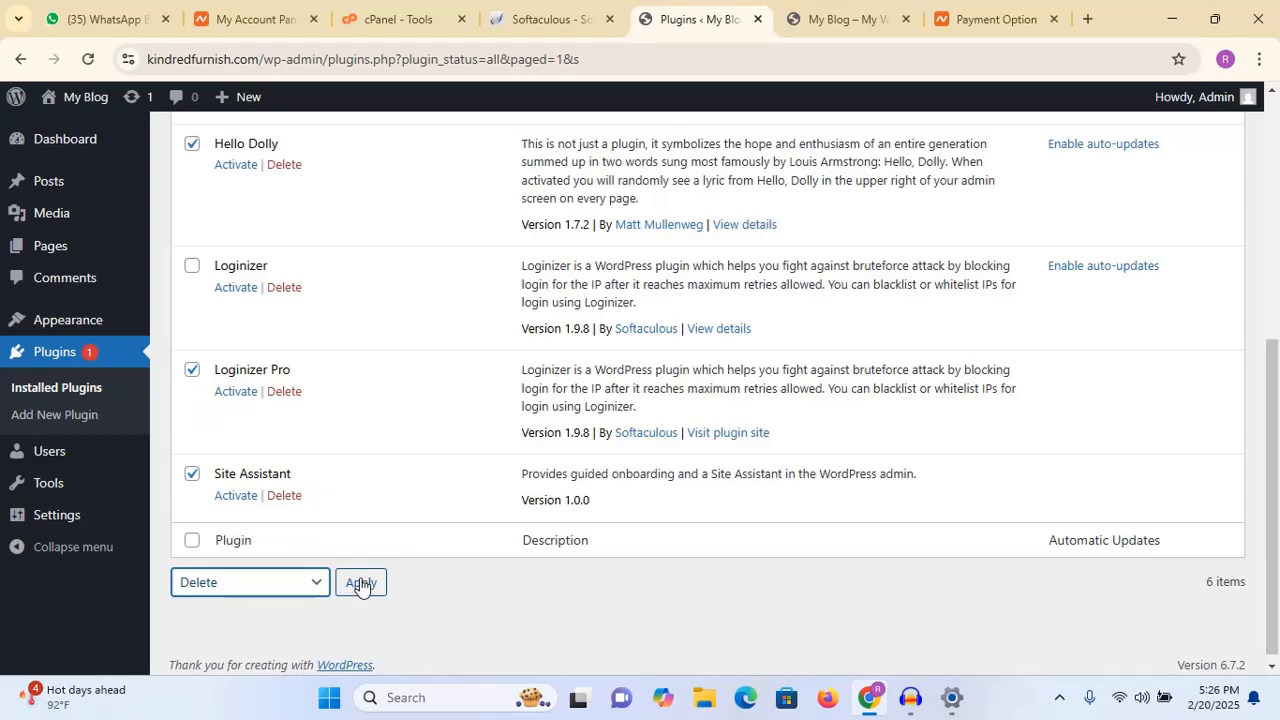
left_click(361, 582)
left_click(729, 207)
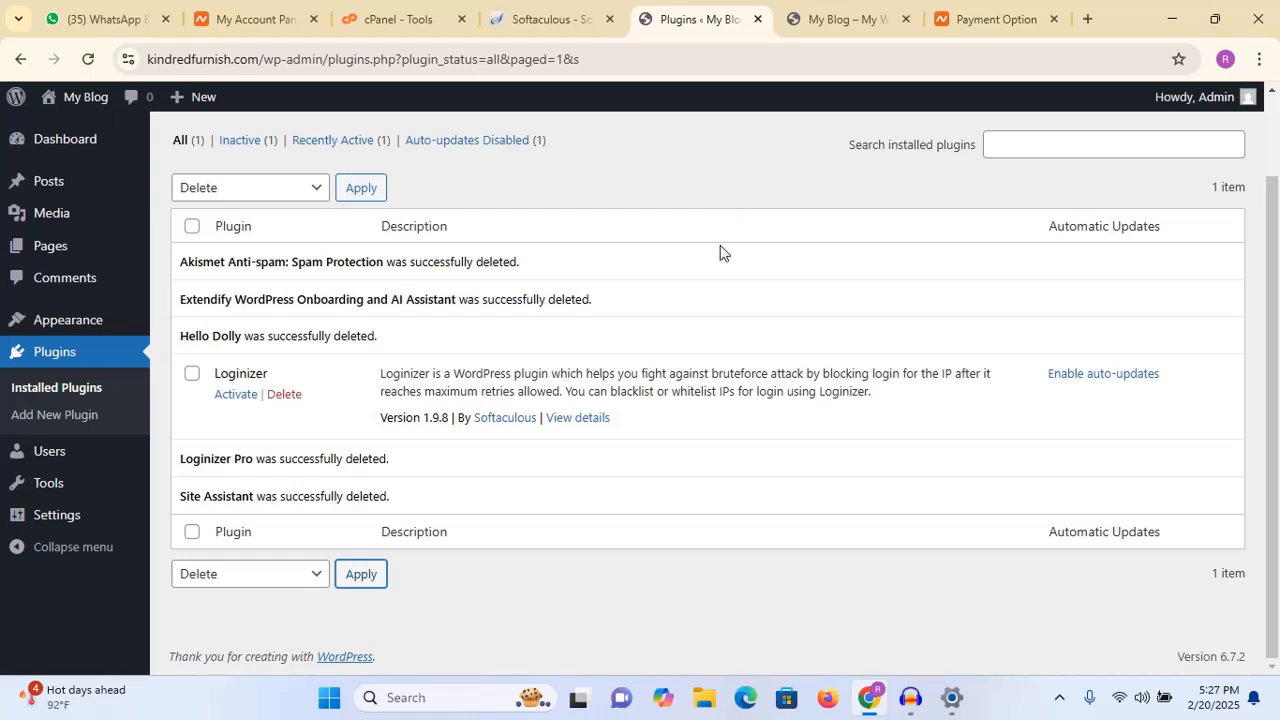
left_click(241, 397)
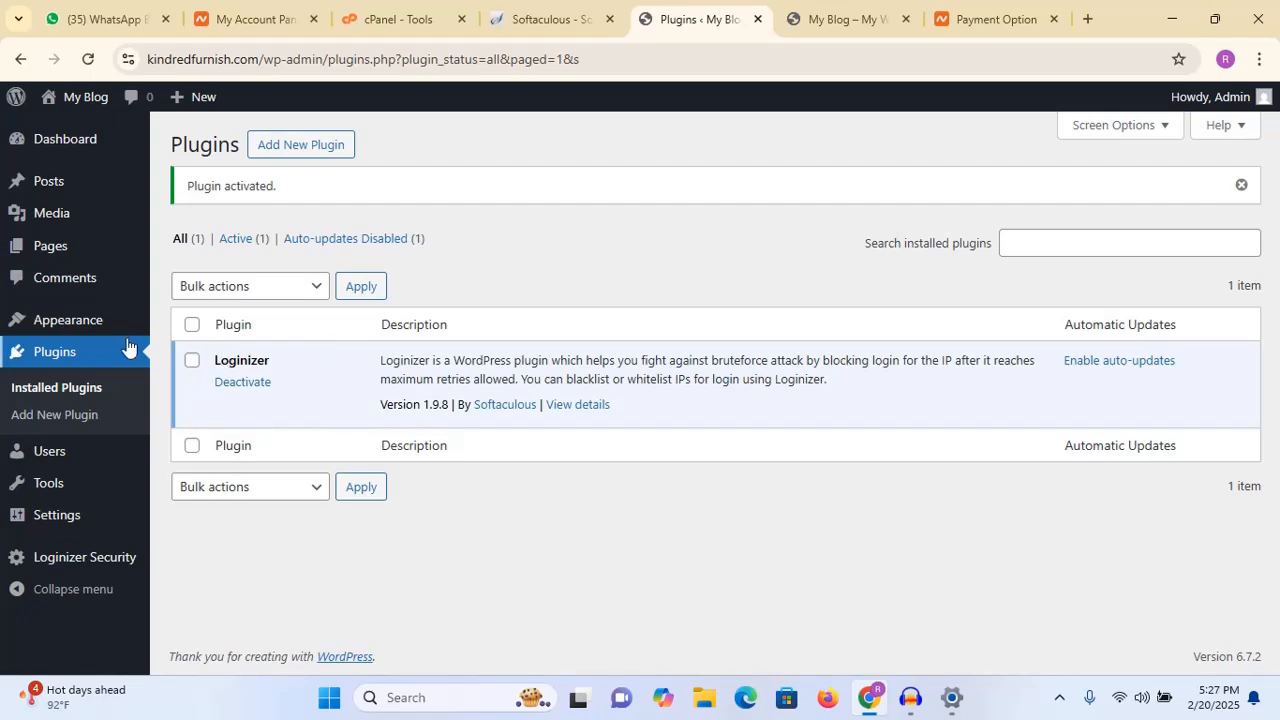
- Open the Add Themes page from the site's themes and look over the popular themes
mouse_move(86, 320)
left_click(187, 326)
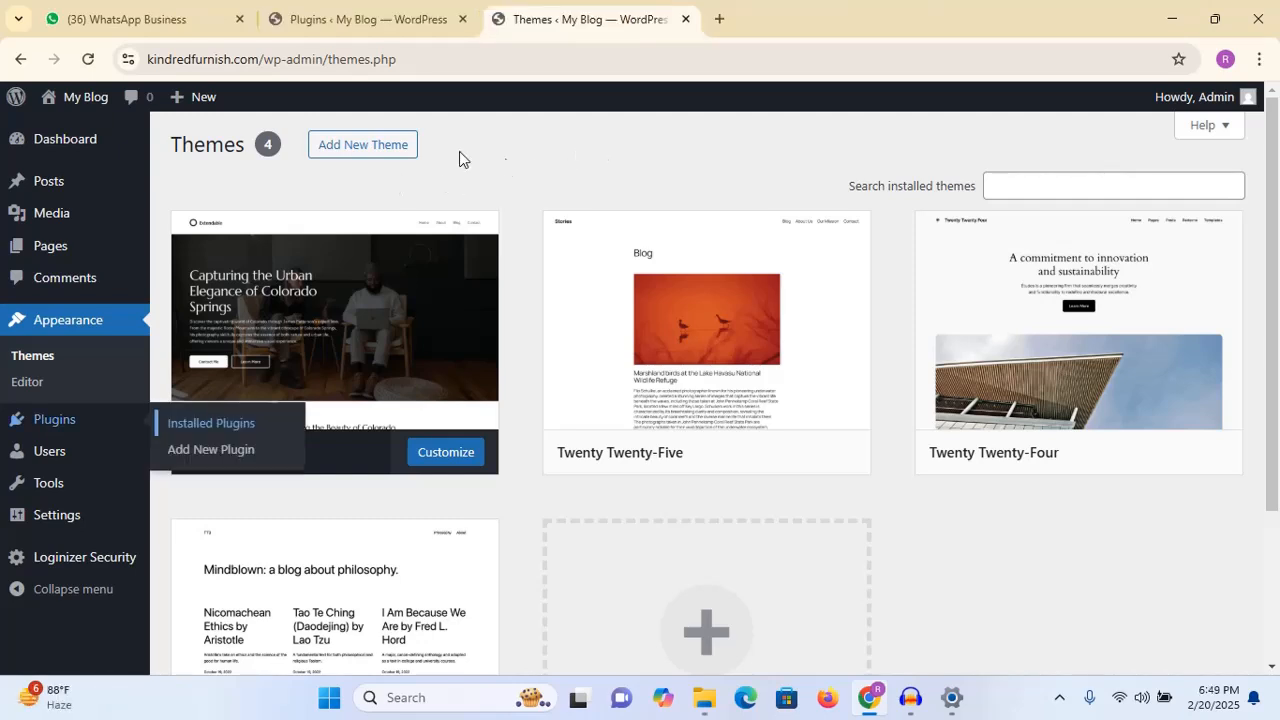
left_click(372, 146)
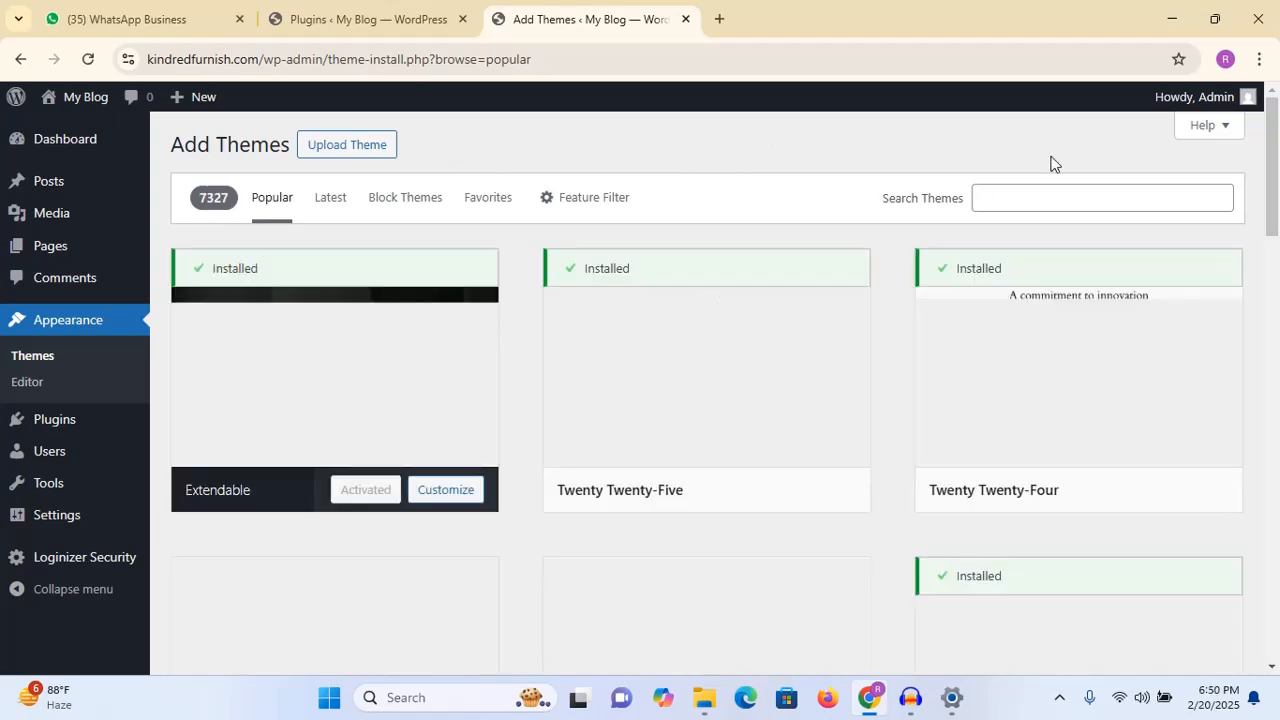
left_click_drag(1276, 201, 1276, 152)
mouse_move(371, 414)
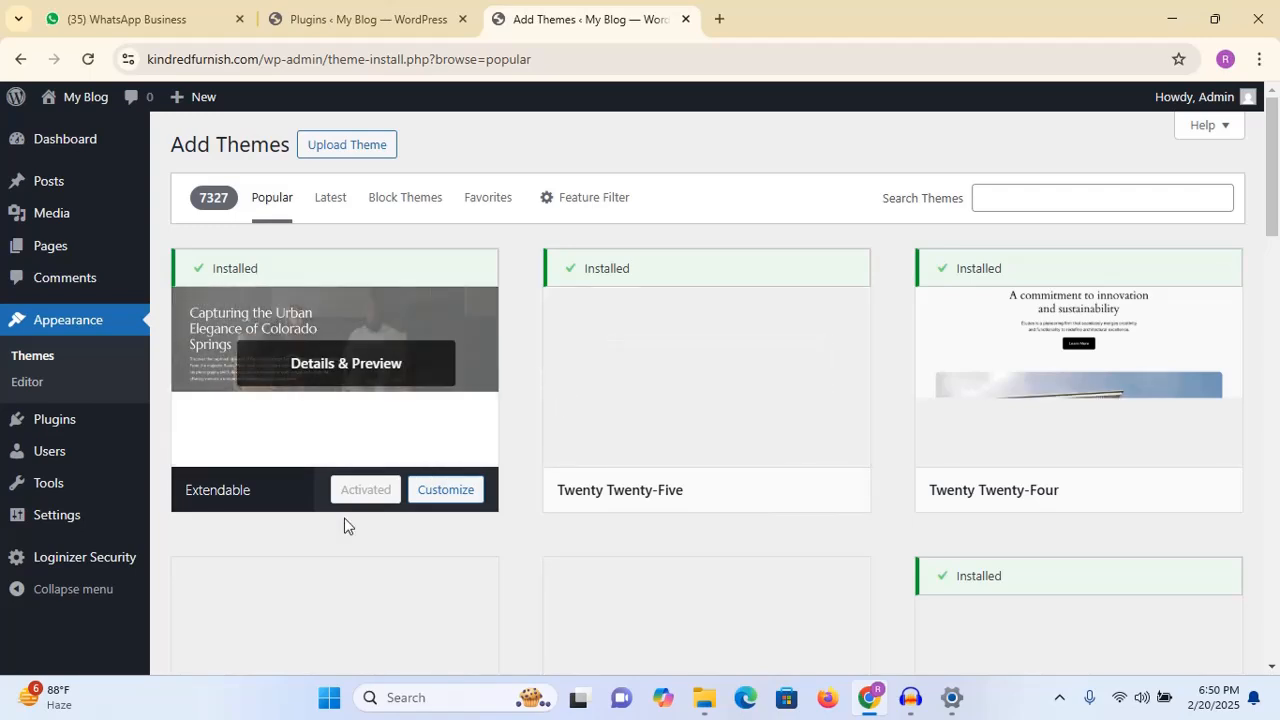
left_click(1040, 199)
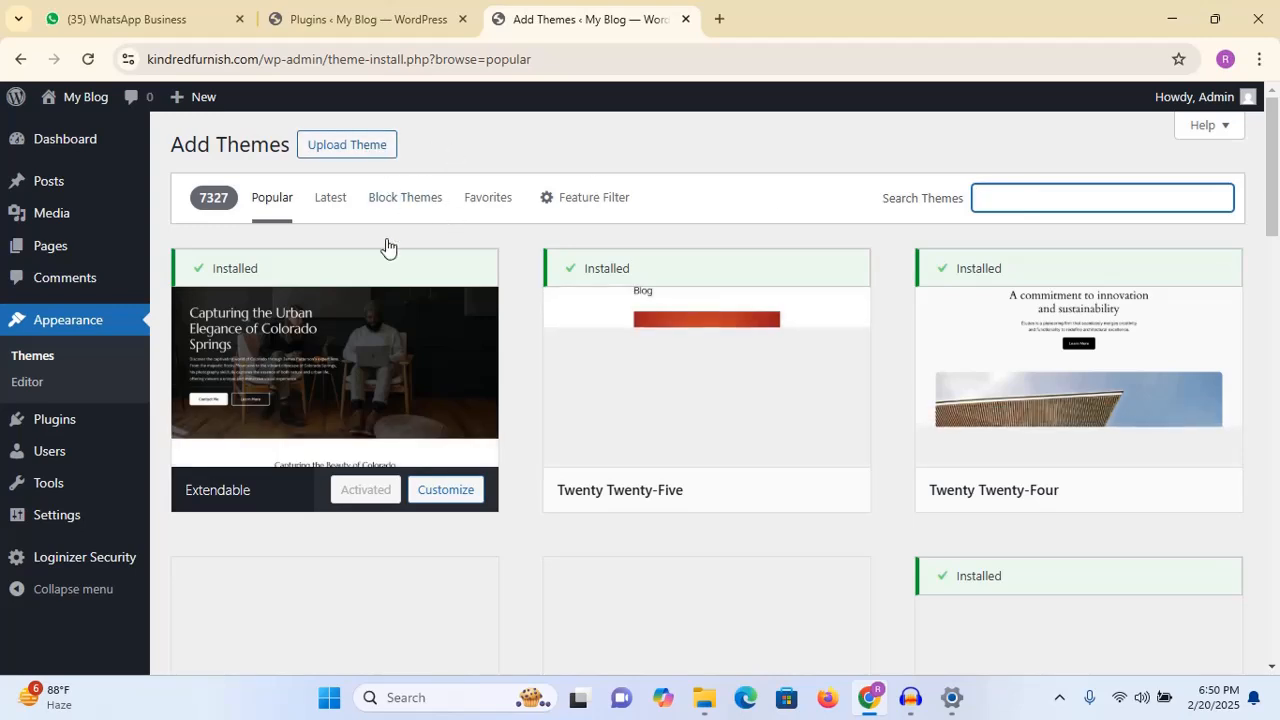
mouse_move(725, 347)
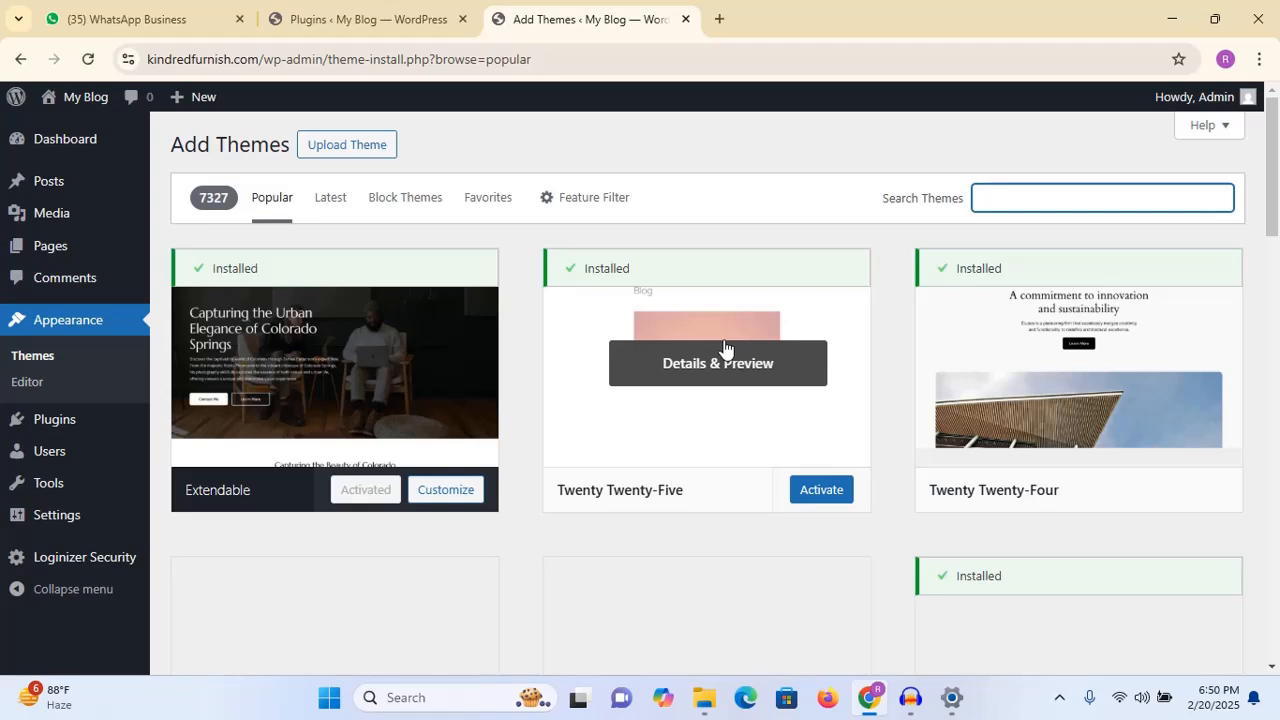
left_click_drag(1272, 217, 1271, 306)
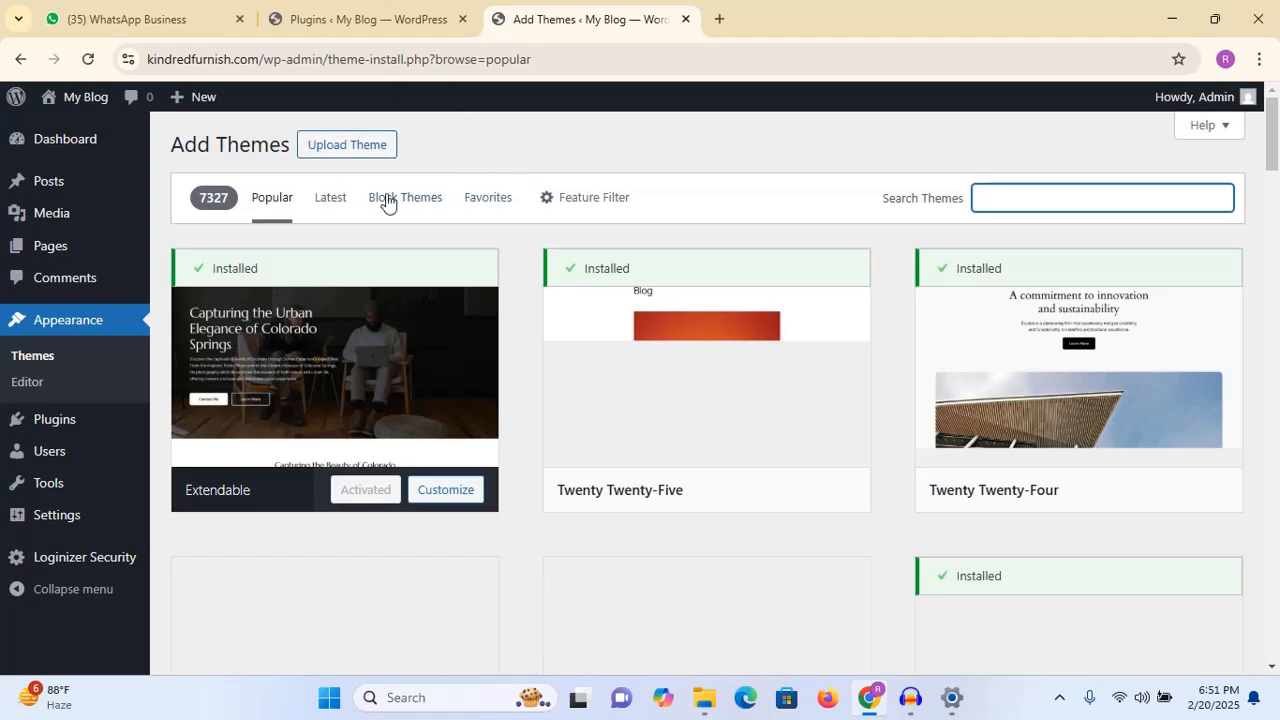
- Upload woodmart.zip from the WoodMart Theme folder in Downloads > woodmart-806n, install it, and activate the theme
left_click(348, 148)
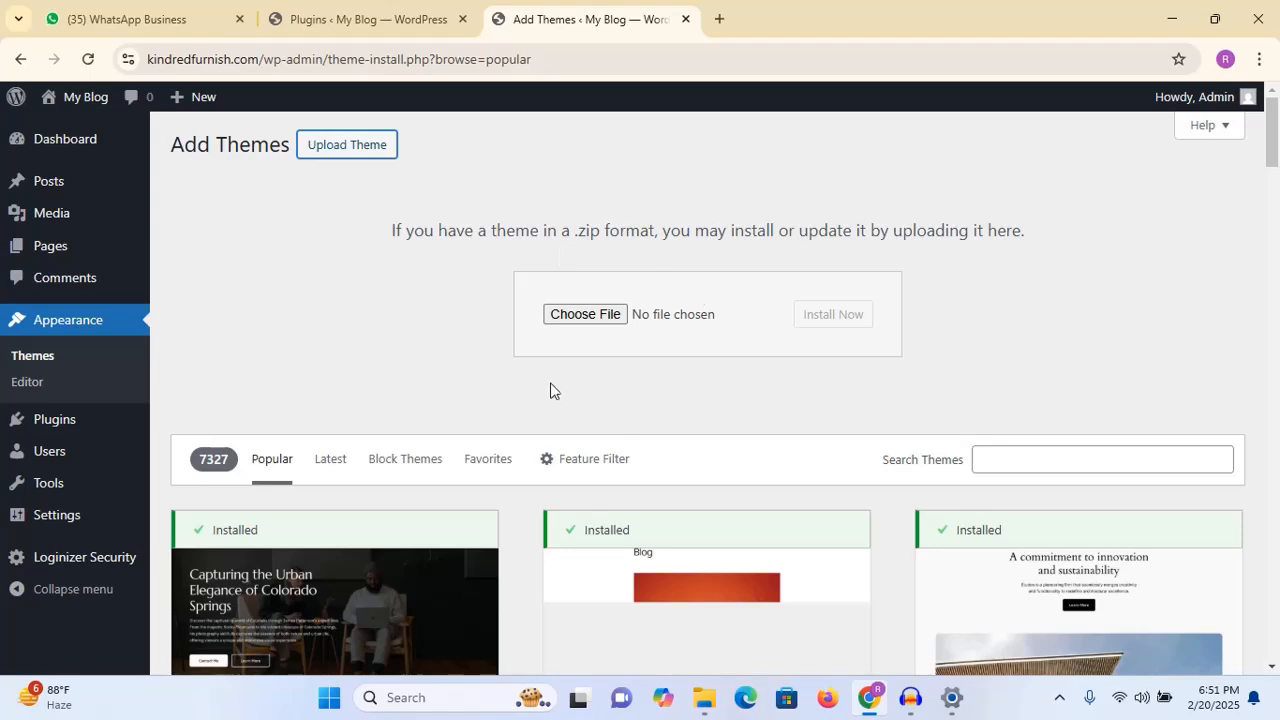
left_click(599, 317)
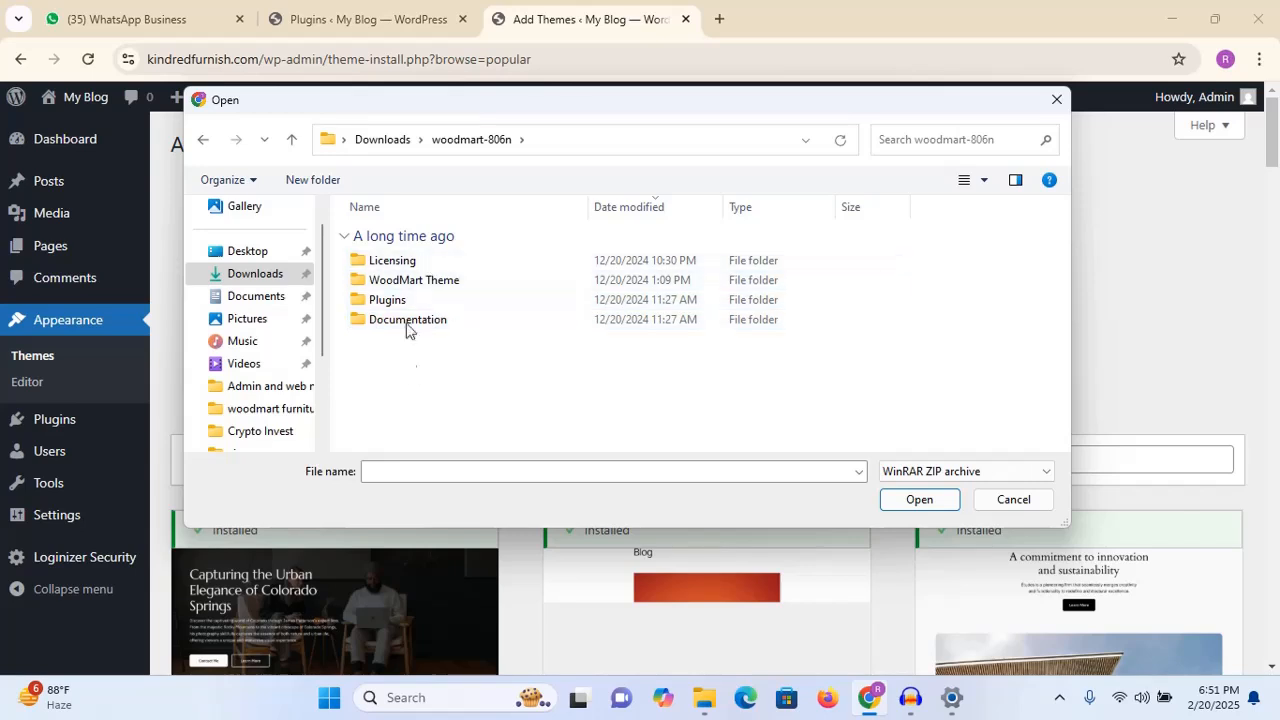
double_click(448, 282)
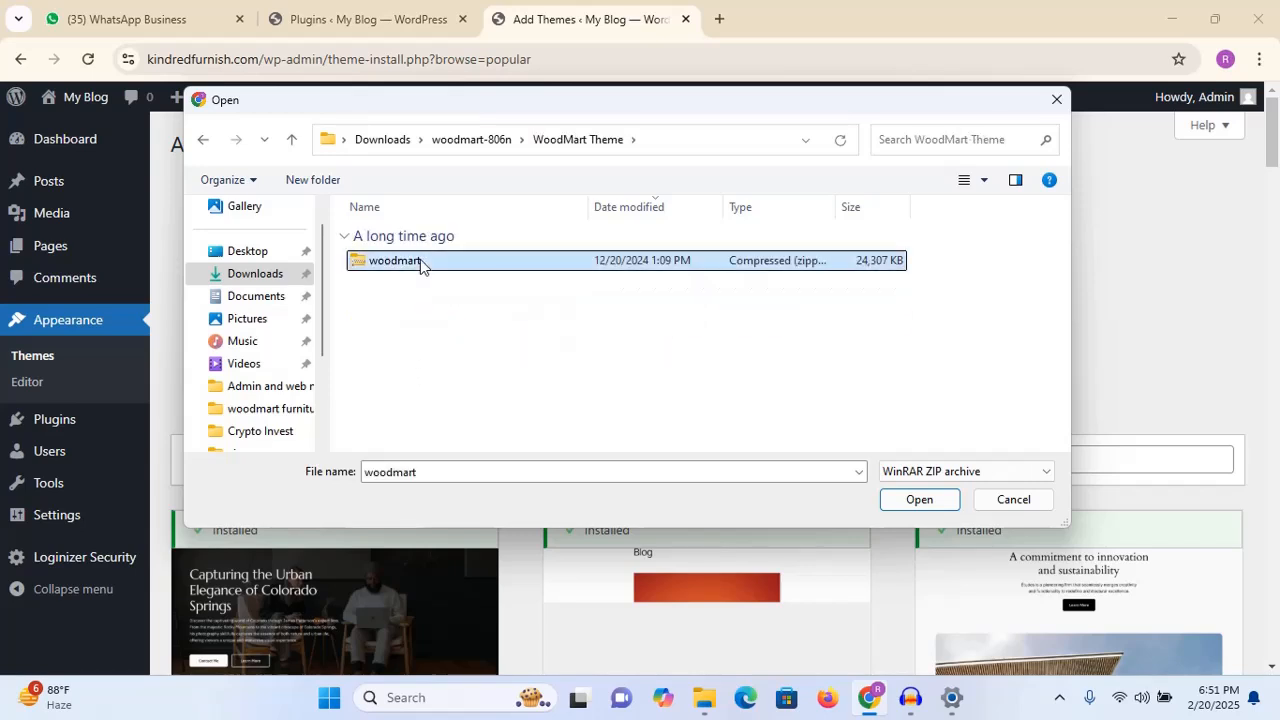
double_click(420, 260)
left_click(848, 317)
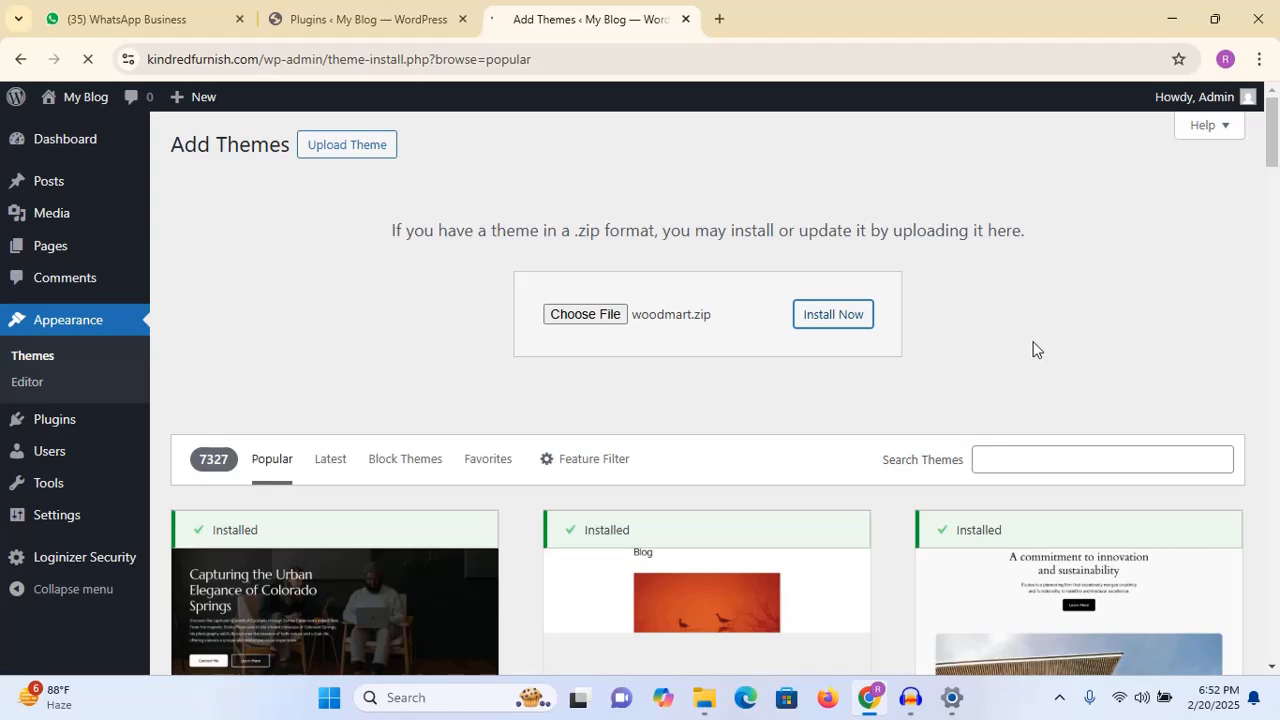
mouse_move(897, 716)
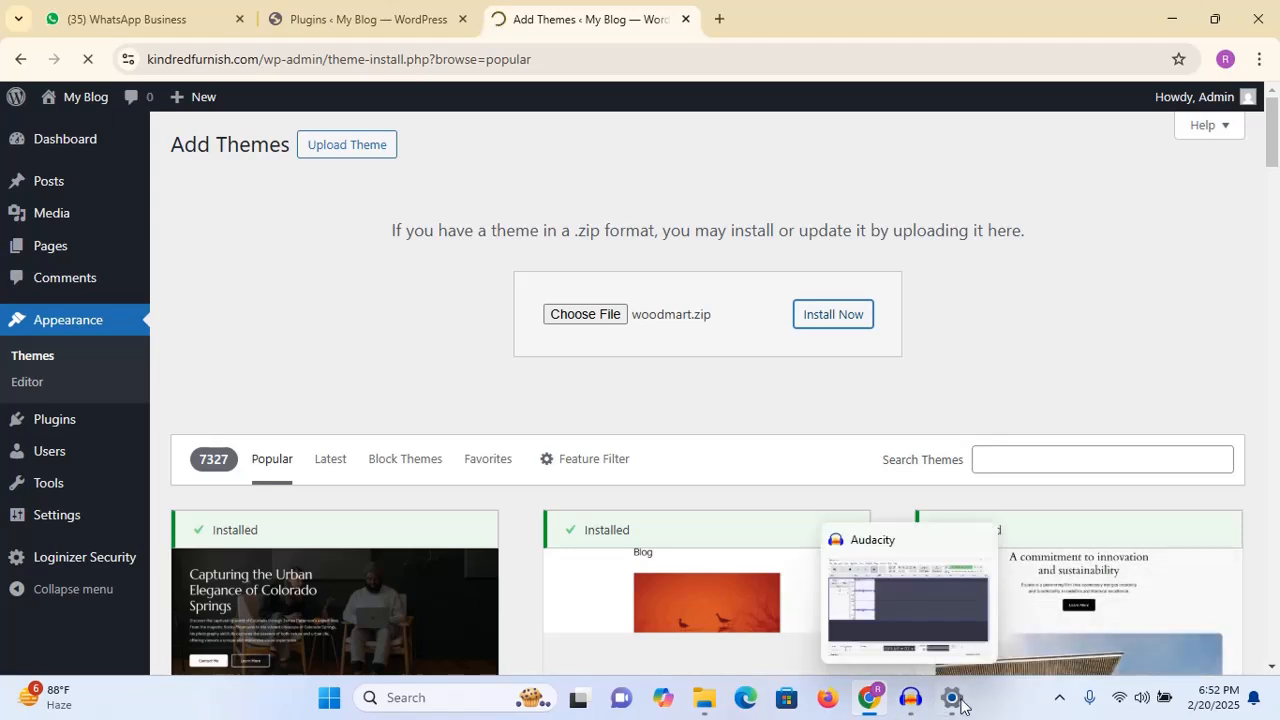
left_click(1059, 709)
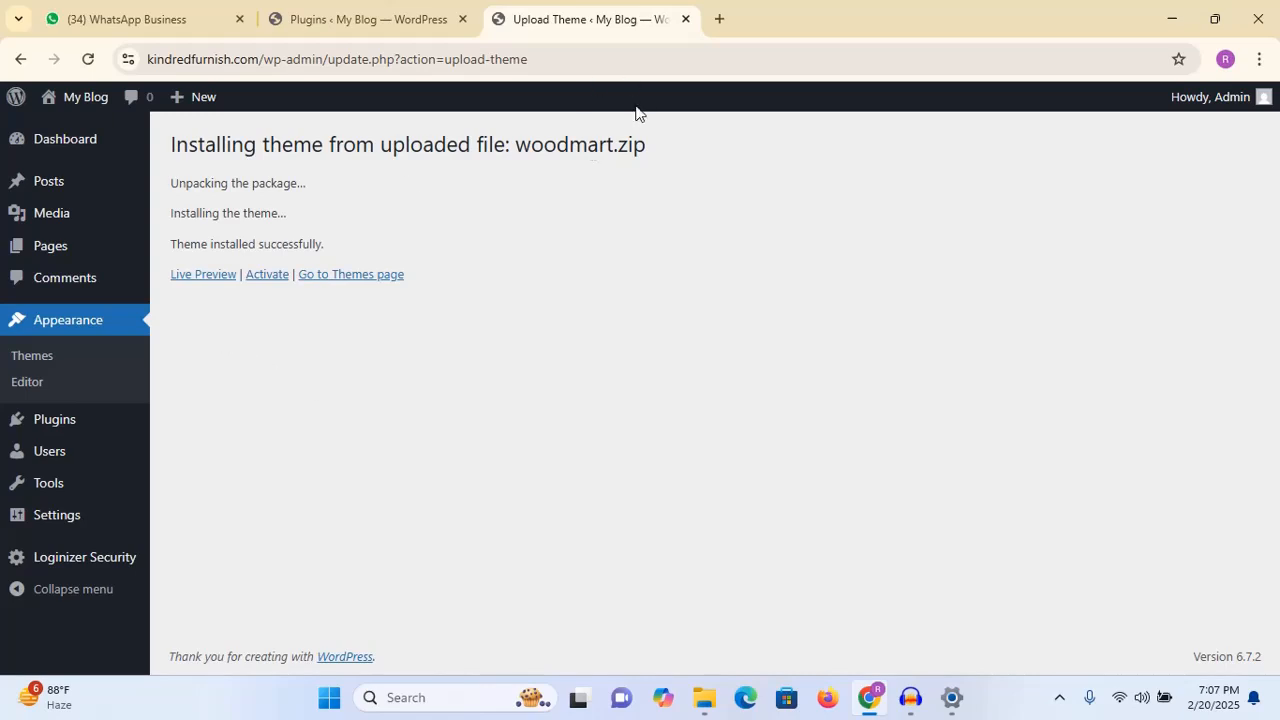
left_click(266, 276)
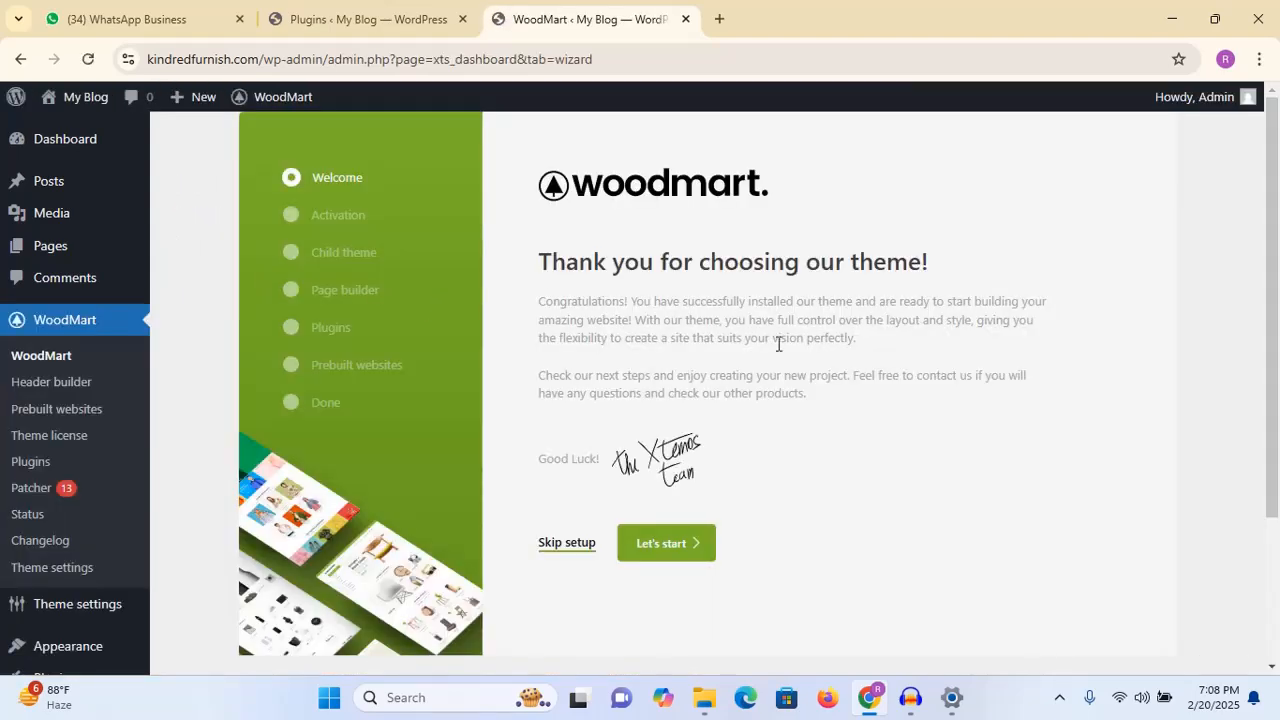
- Start the WoodMart setup wizard and proceed to plugin activation, skipping the child theme and keeping Elementor as the page builder
scroll(1258, 489, "down", 3)
left_click_drag(1268, 535, 1278, 258)
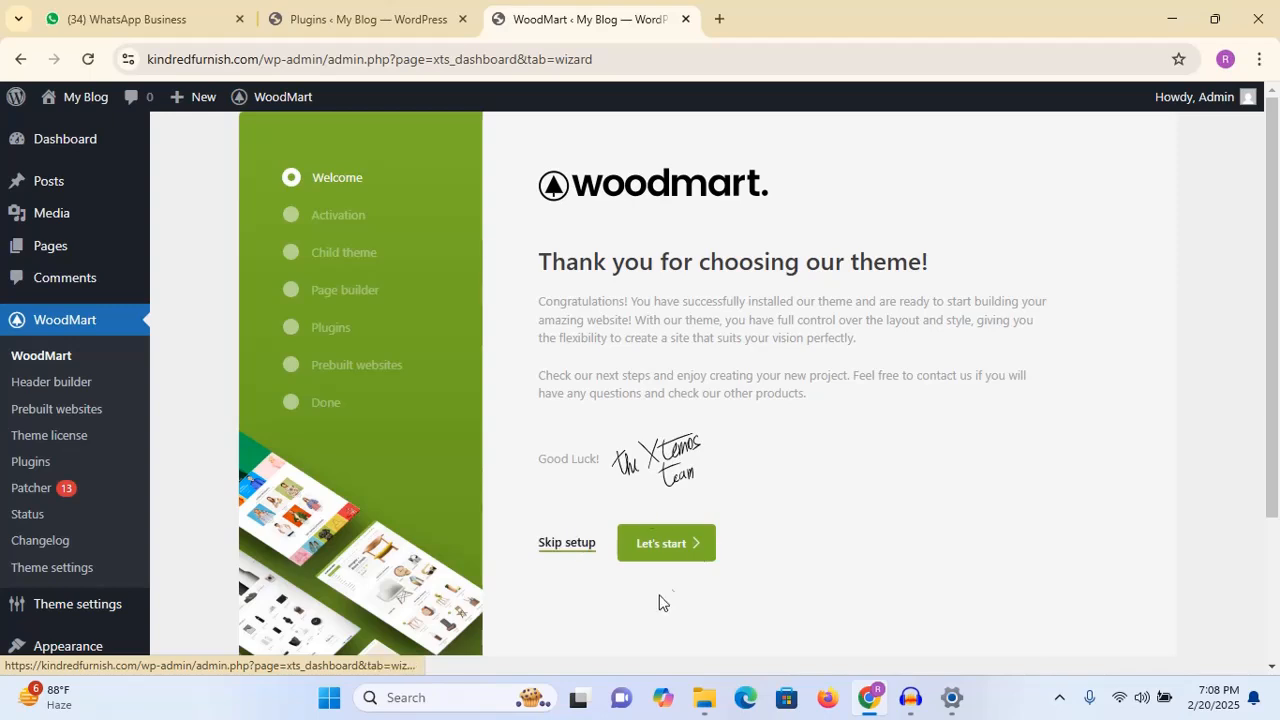
left_click(680, 548)
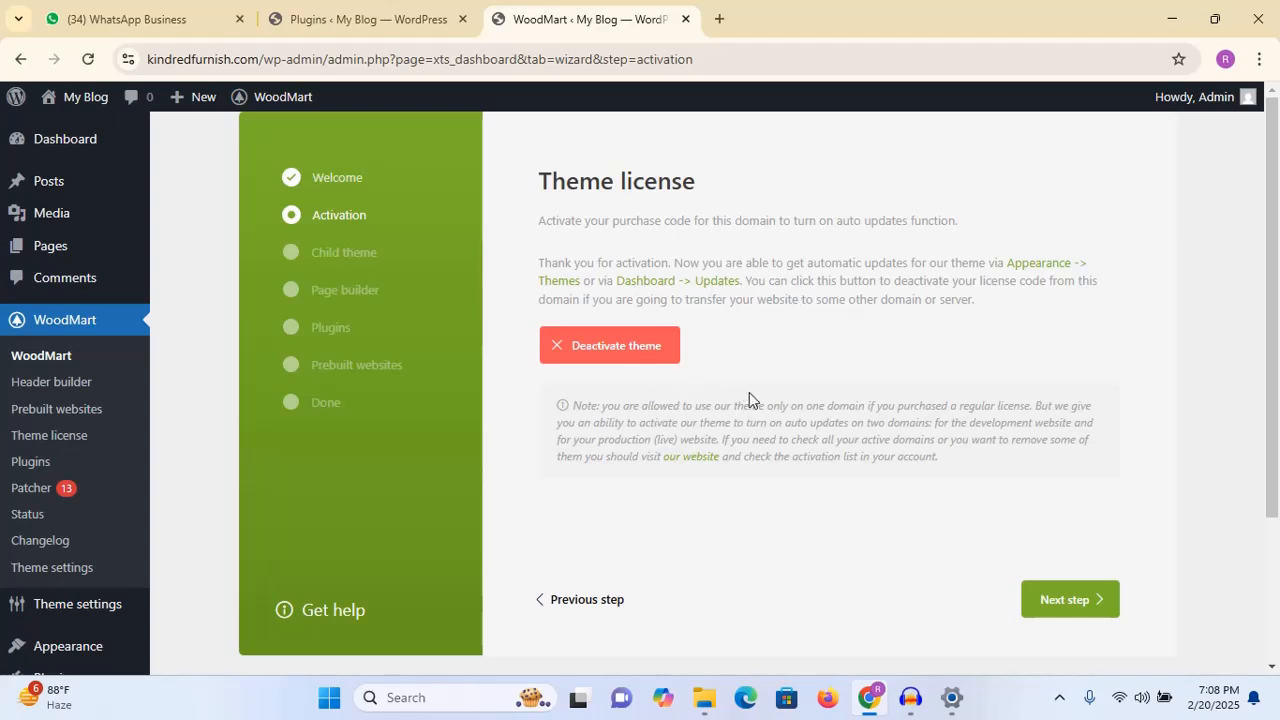
left_click_drag(1274, 278, 1275, 314)
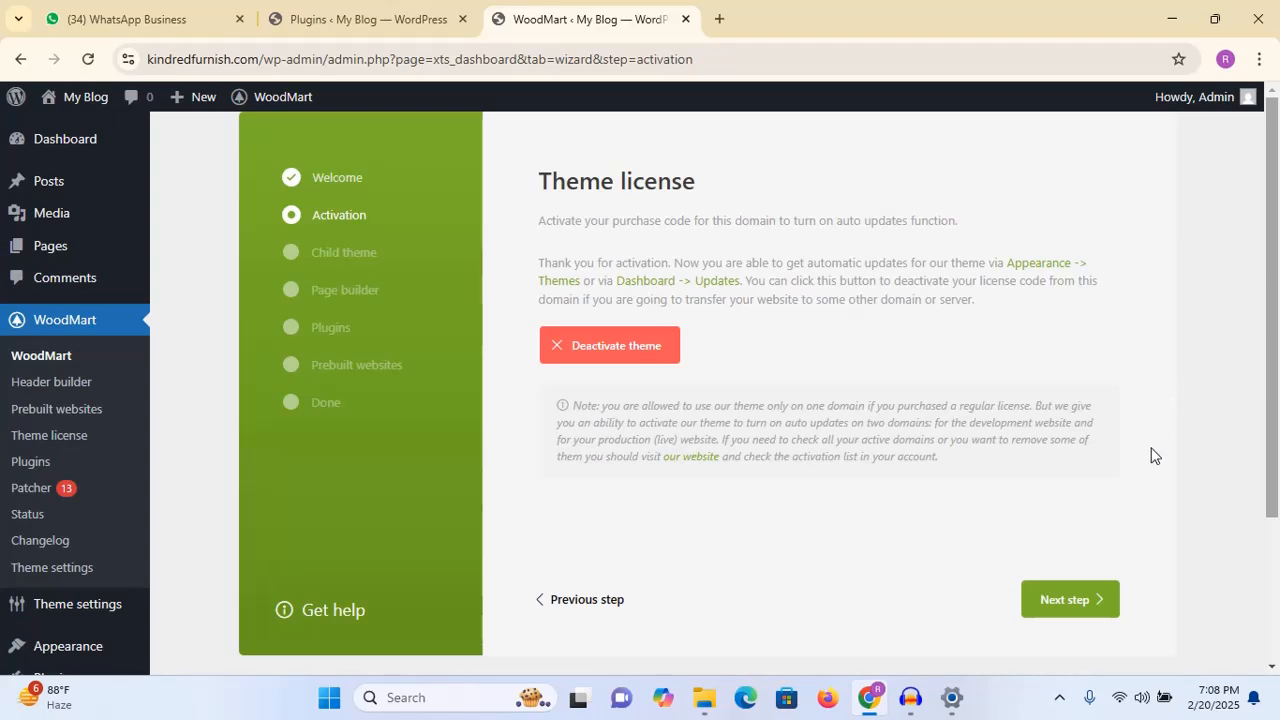
left_click(1075, 614)
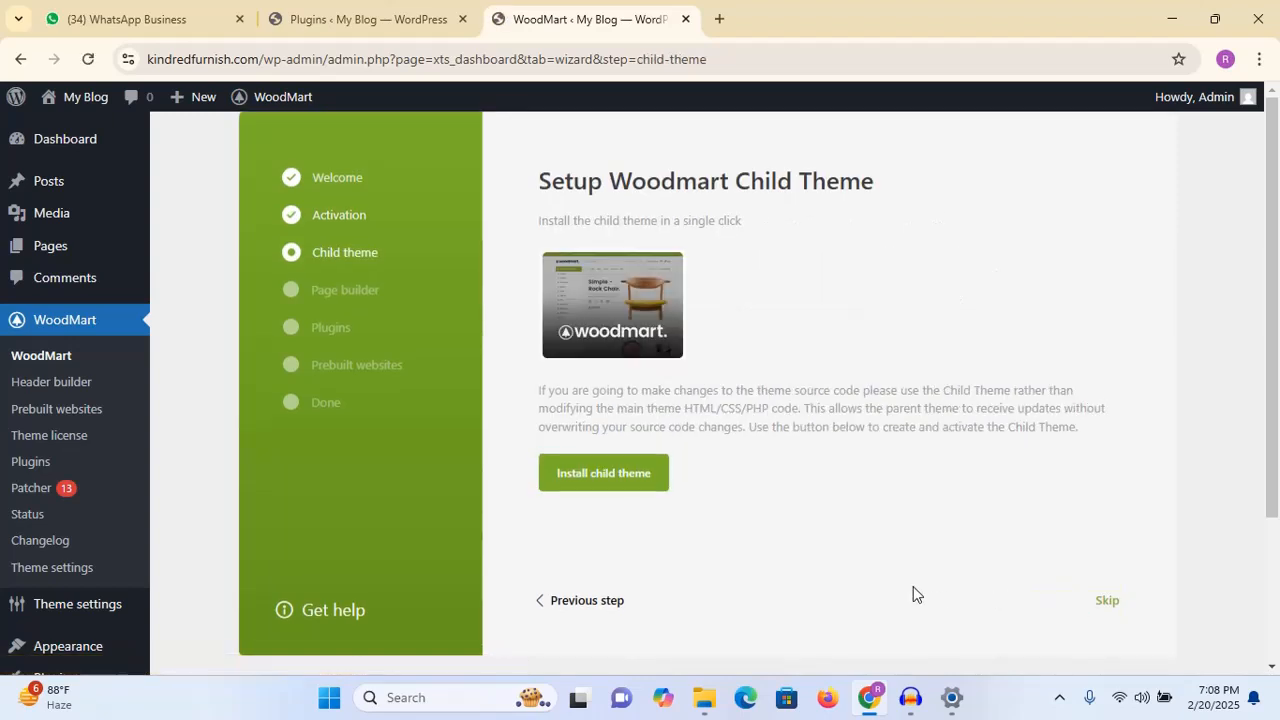
left_click(1104, 604)
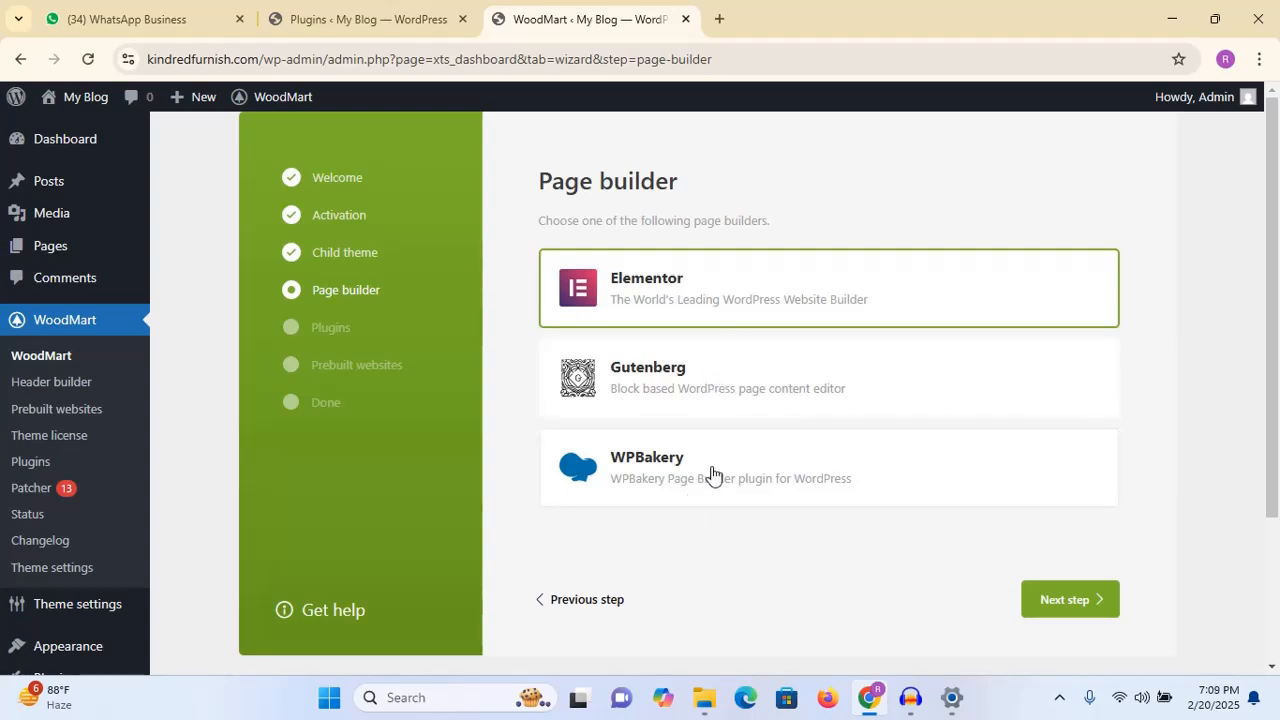
left_click(1058, 608)
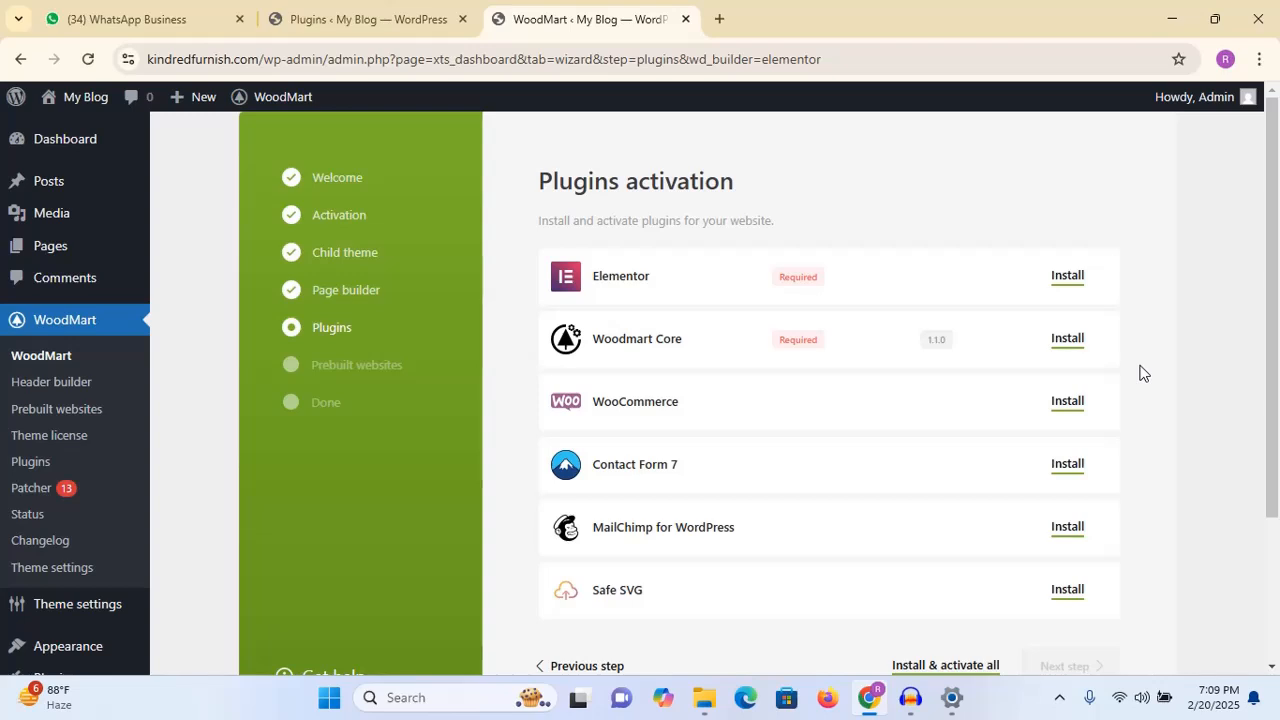
- Install Elementor, Woodmart Core, WooCommerce, Contact Form 7 and Safe SVG in the wizard, and continue to the prebuilt websites
left_click(1075, 282)
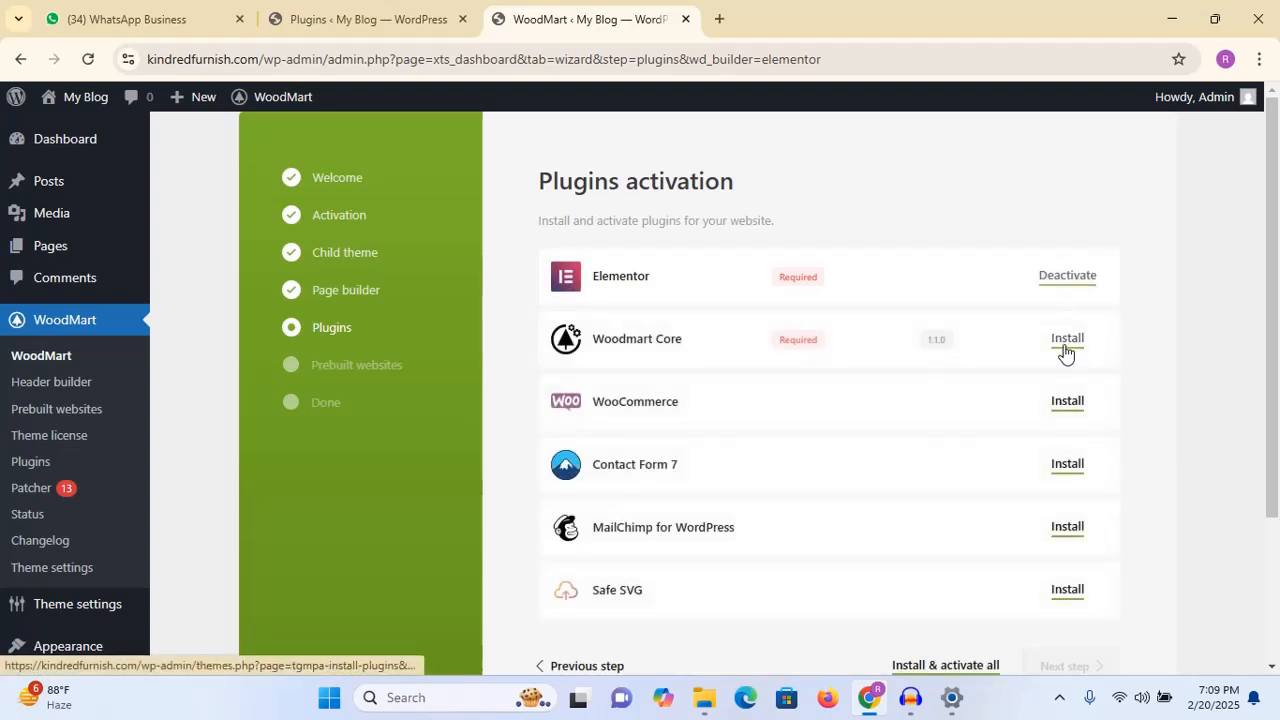
left_click(1066, 345)
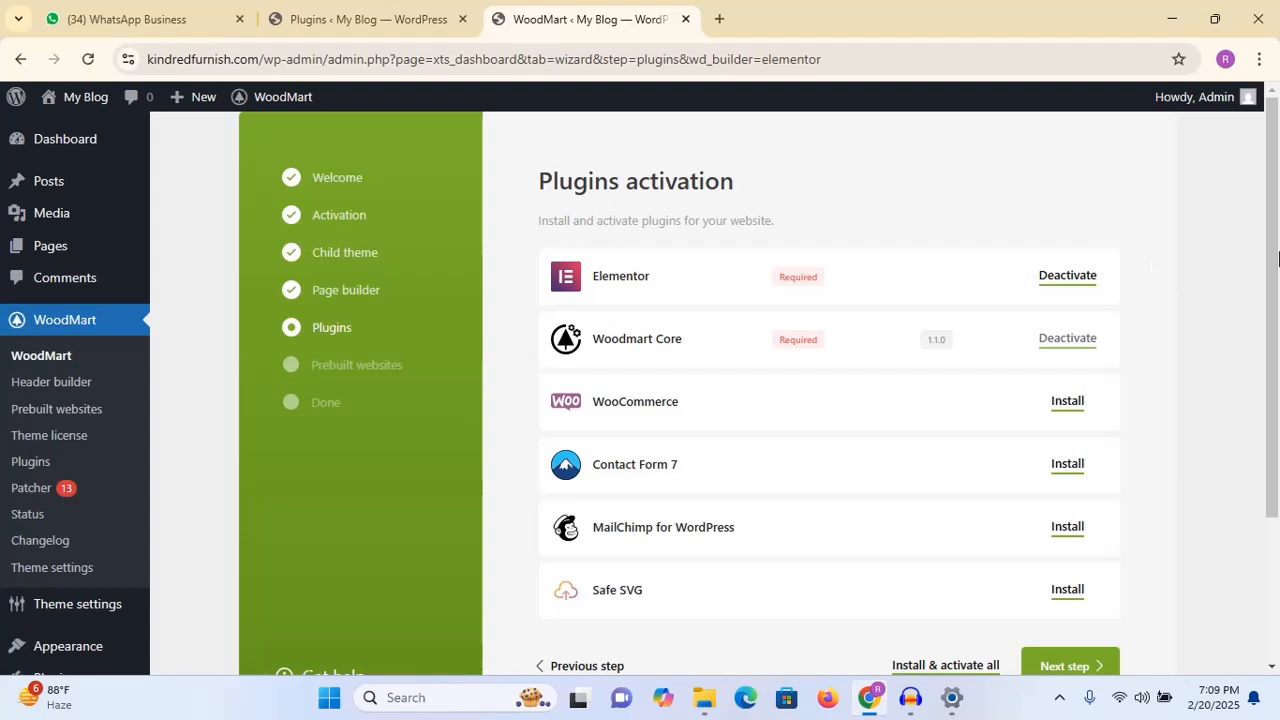
scroll(1278, 258, "down", 1)
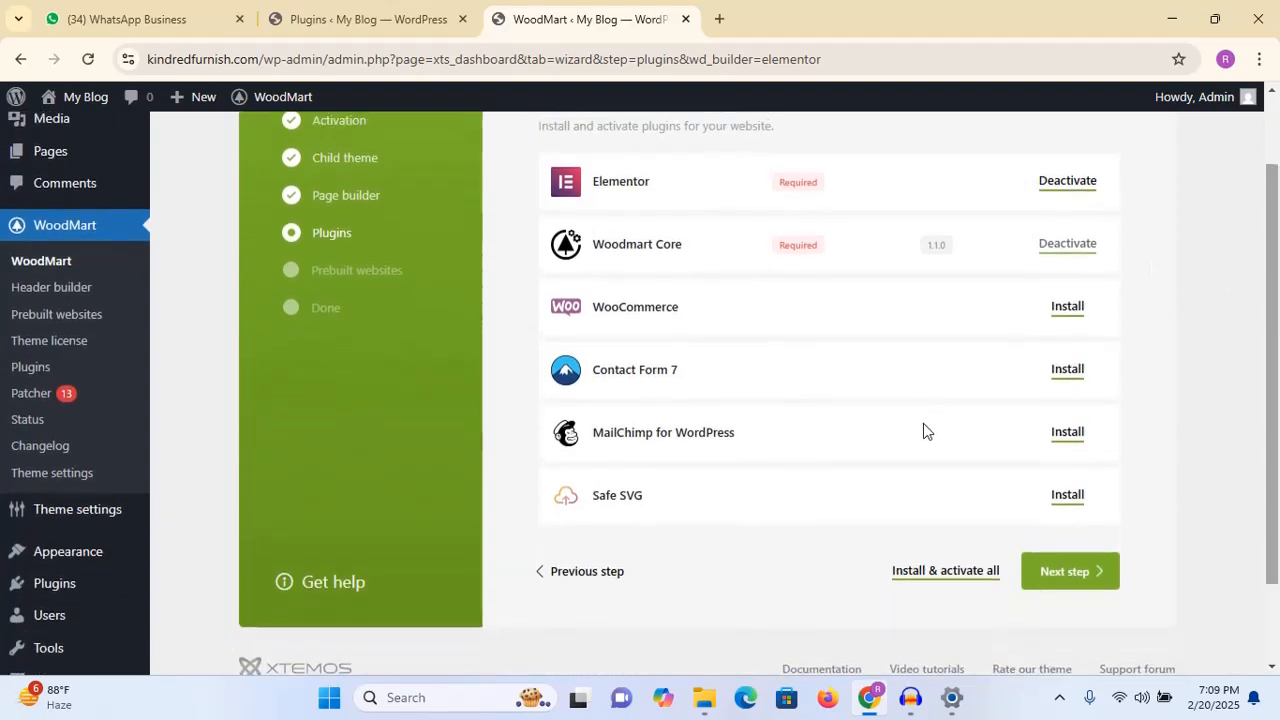
left_click(1066, 312)
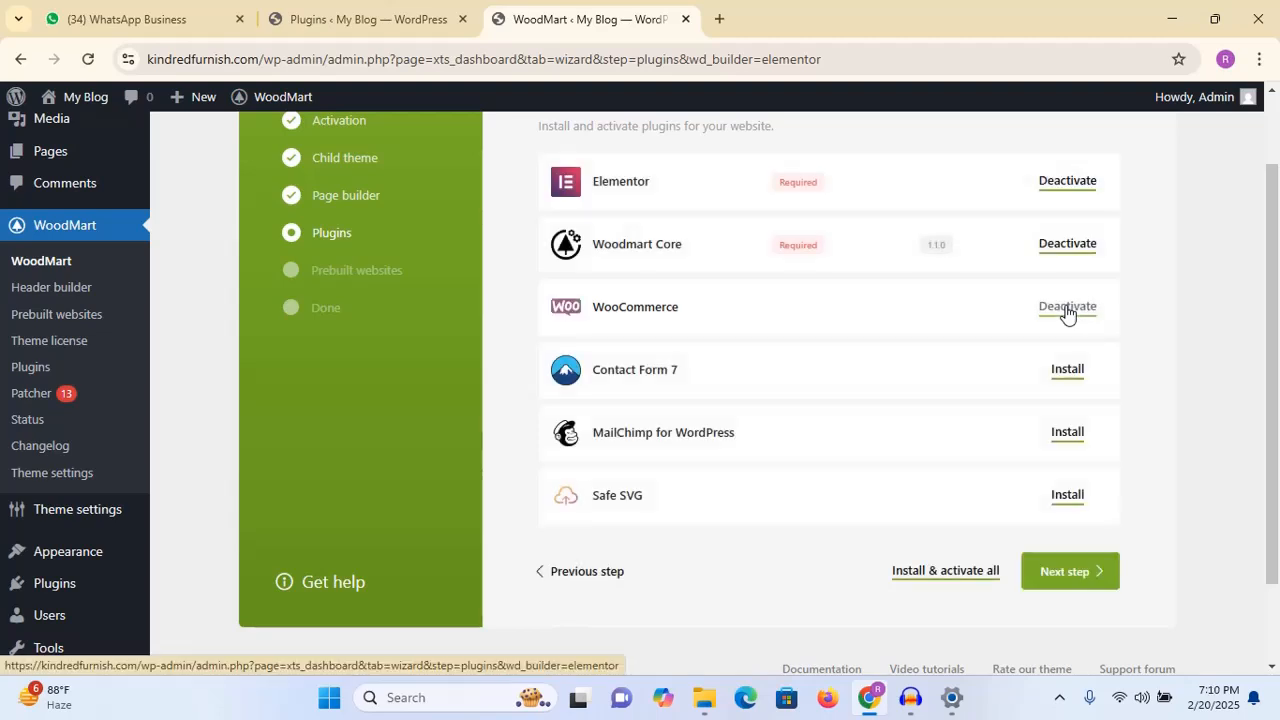
left_click(1068, 372)
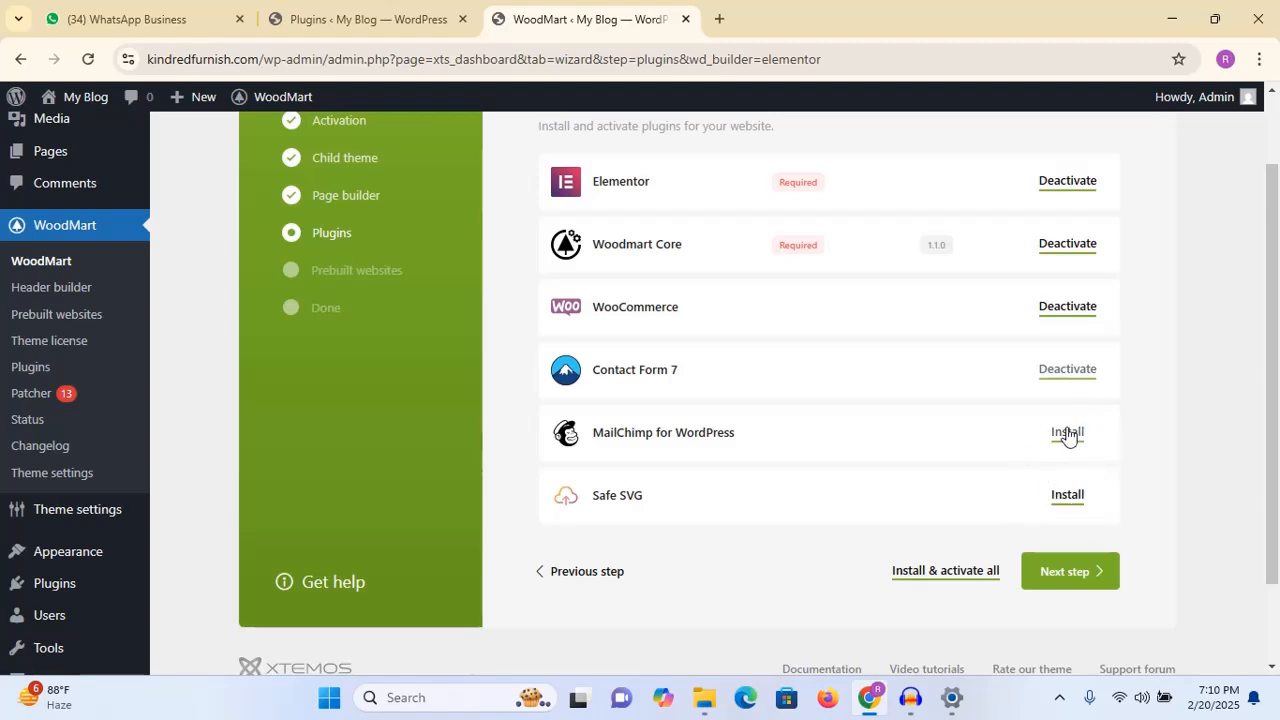
left_click(1068, 497)
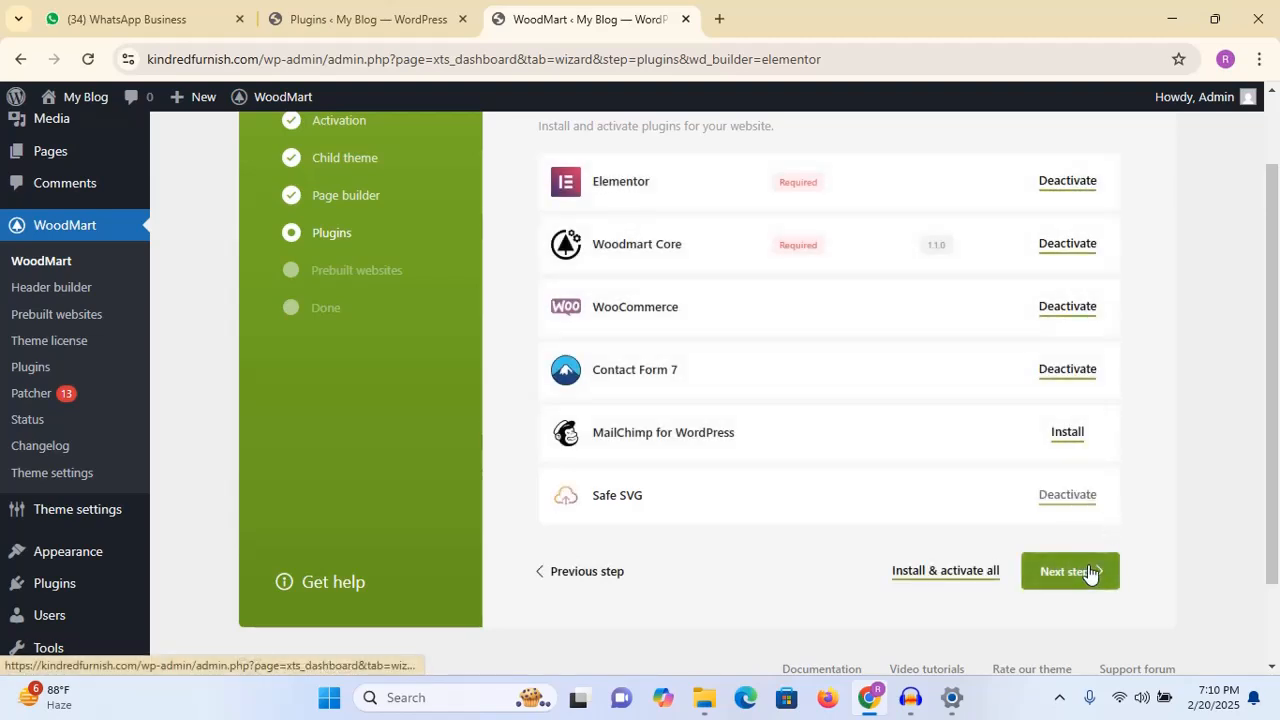
left_click(1085, 575)
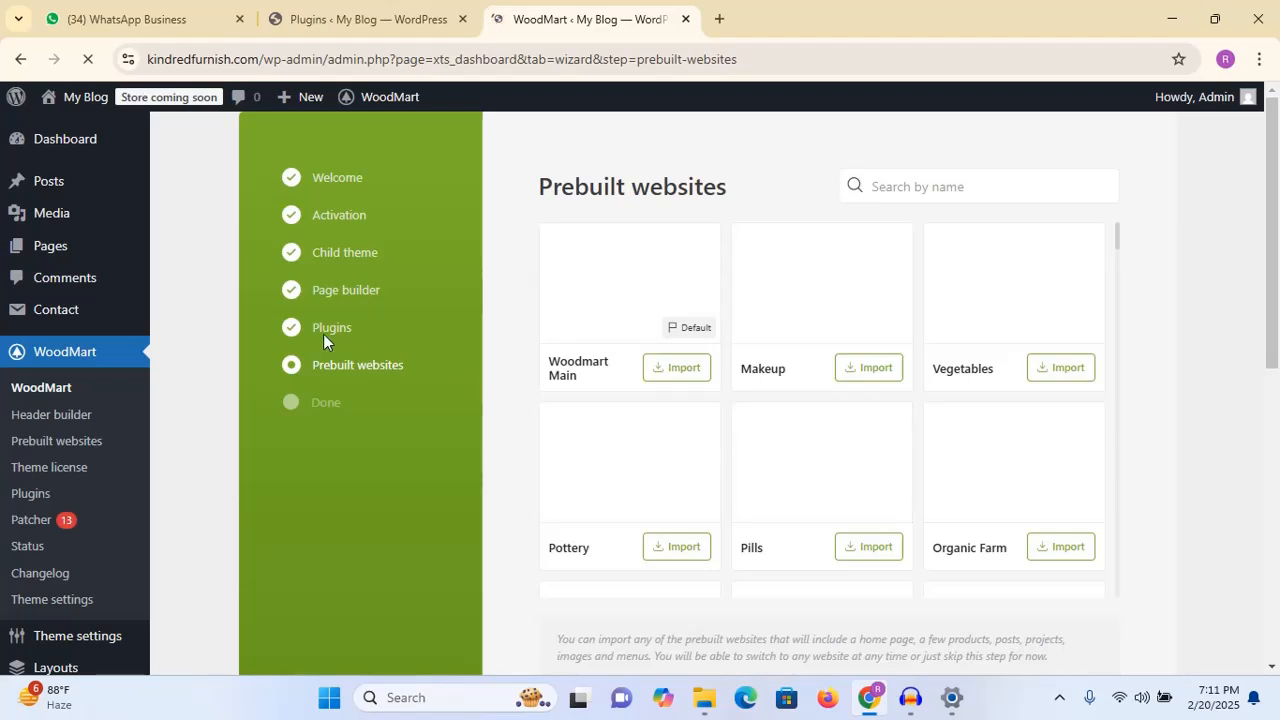
- Return to the wizard's plugin activation, install and activate the remaining MailChimp for WordPress plugin, and continue to the prebuilt websites
key("alt+Left")
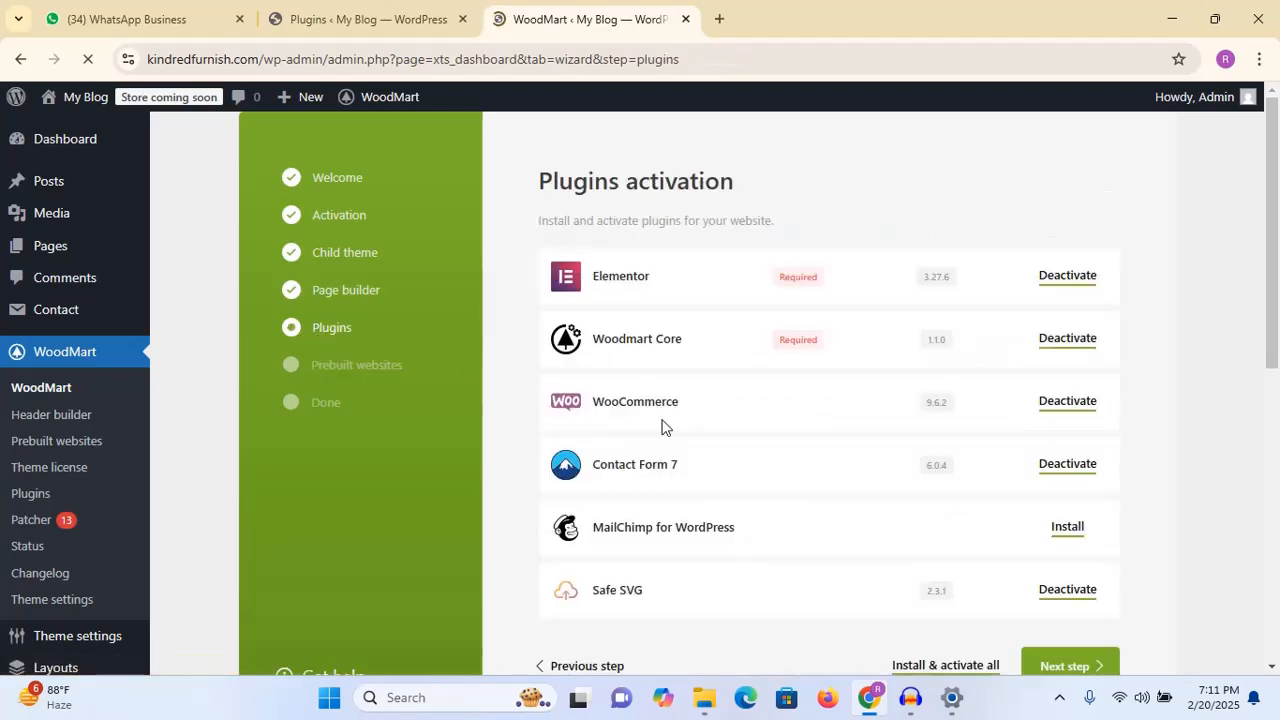
scroll(1268, 300, "down", 2)
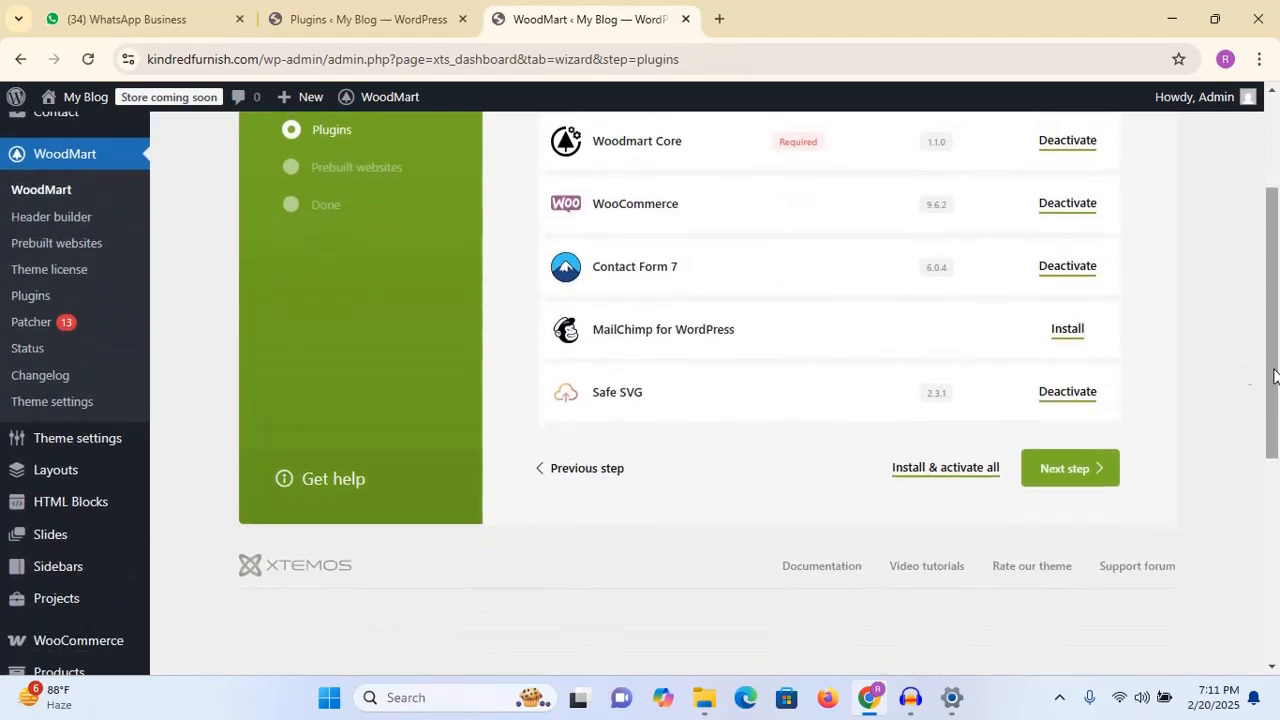
left_click(945, 470)
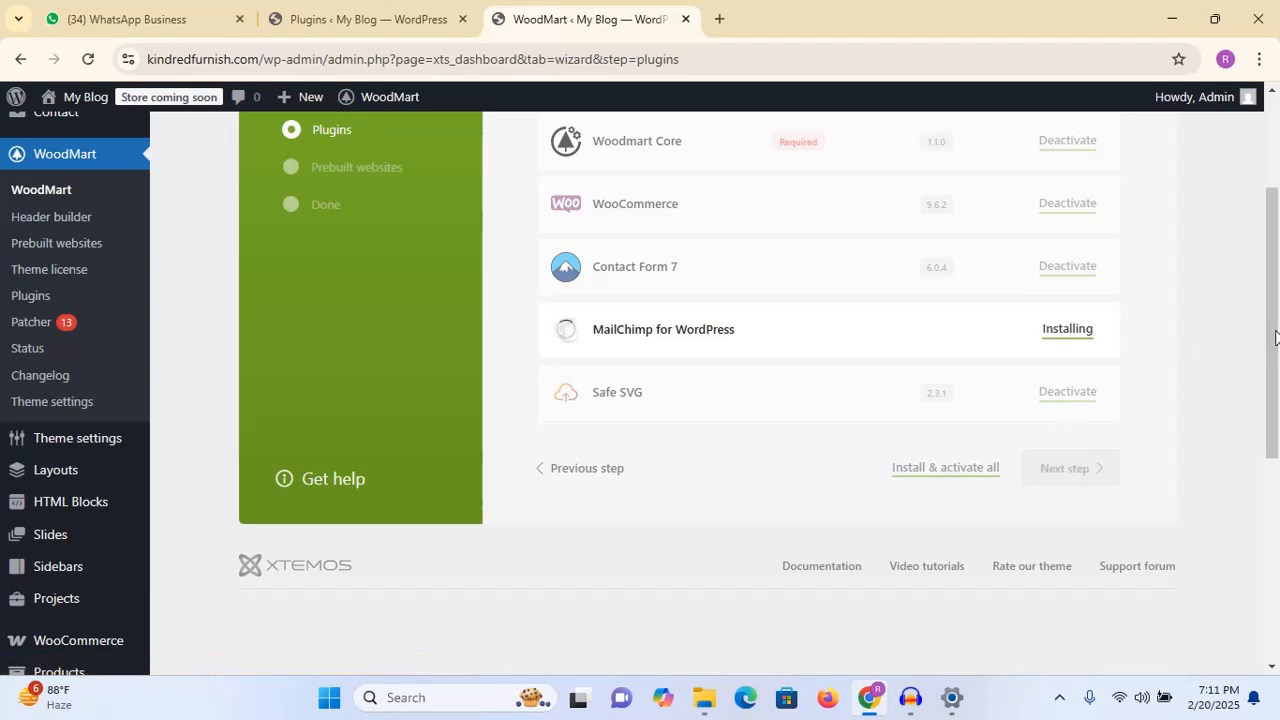
left_click_drag(1276, 336, 1275, 289)
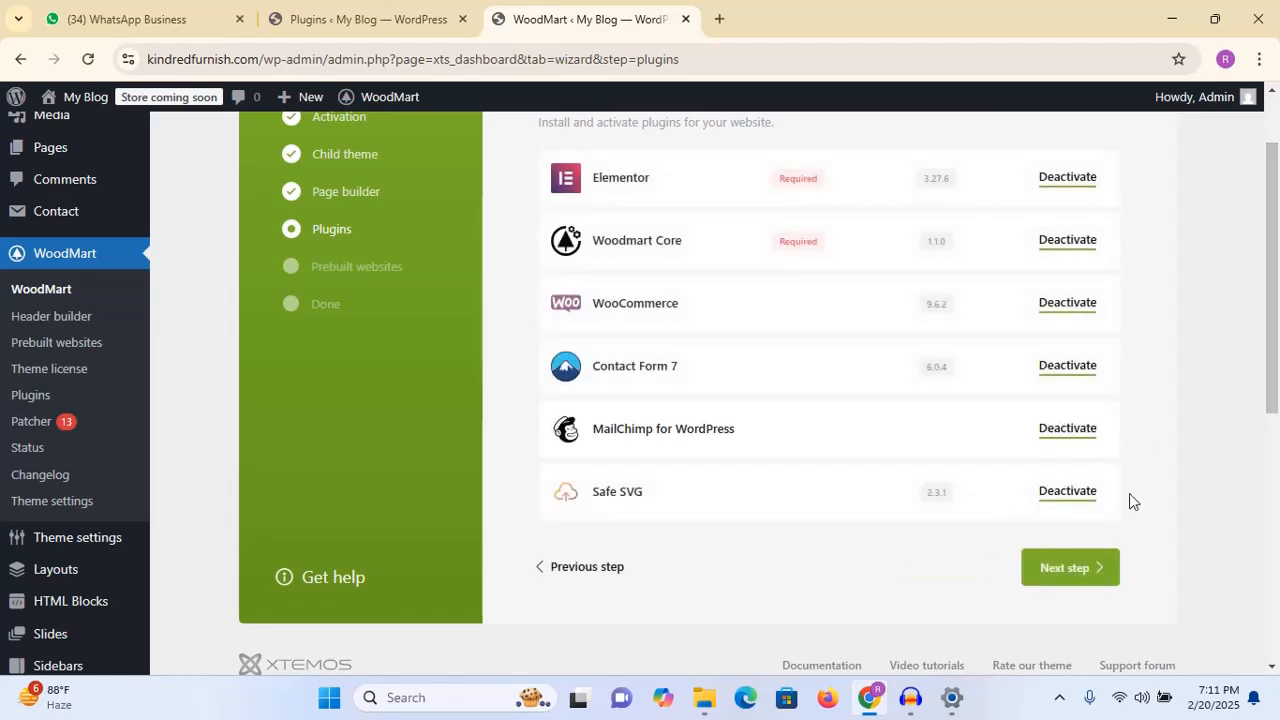
left_click(1080, 568)
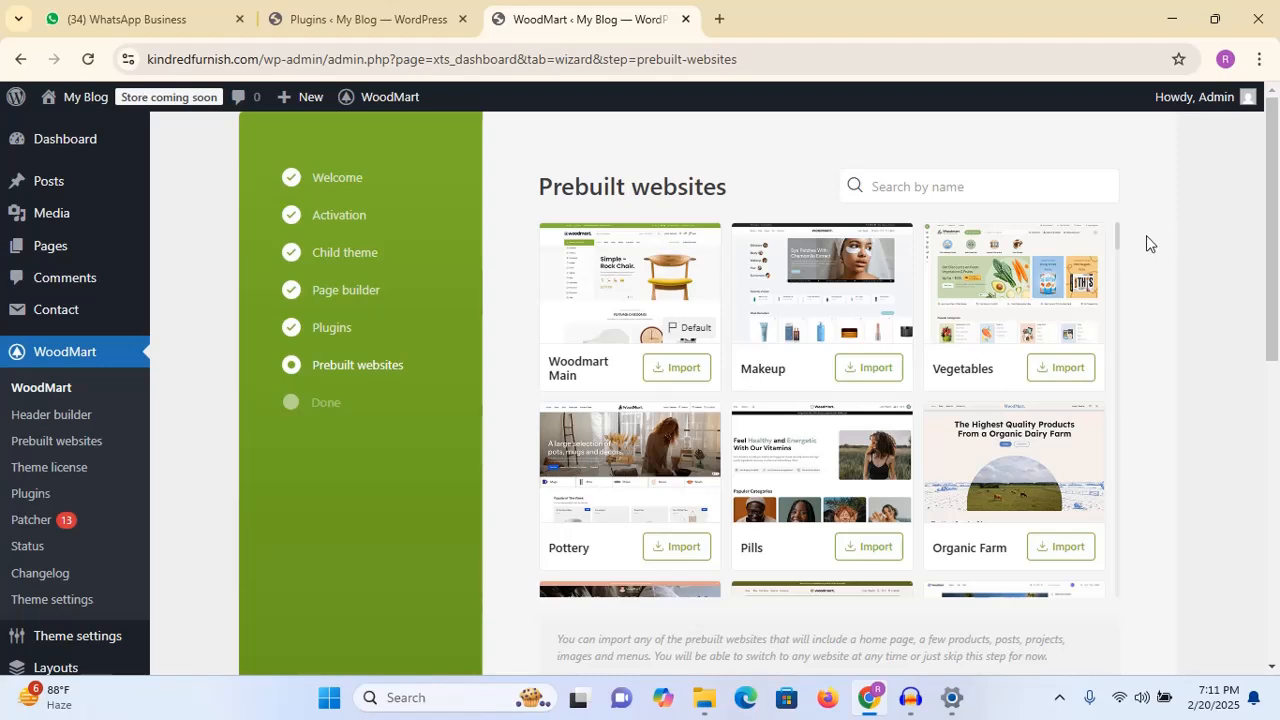
- Skip importing a prebuilt website to finish the WoodMart setup wizard
mouse_move(1118, 233)
left_mouse_down()
mouse_move(1110, 316)
mouse_move(1117, 224)
left_mouse_up()
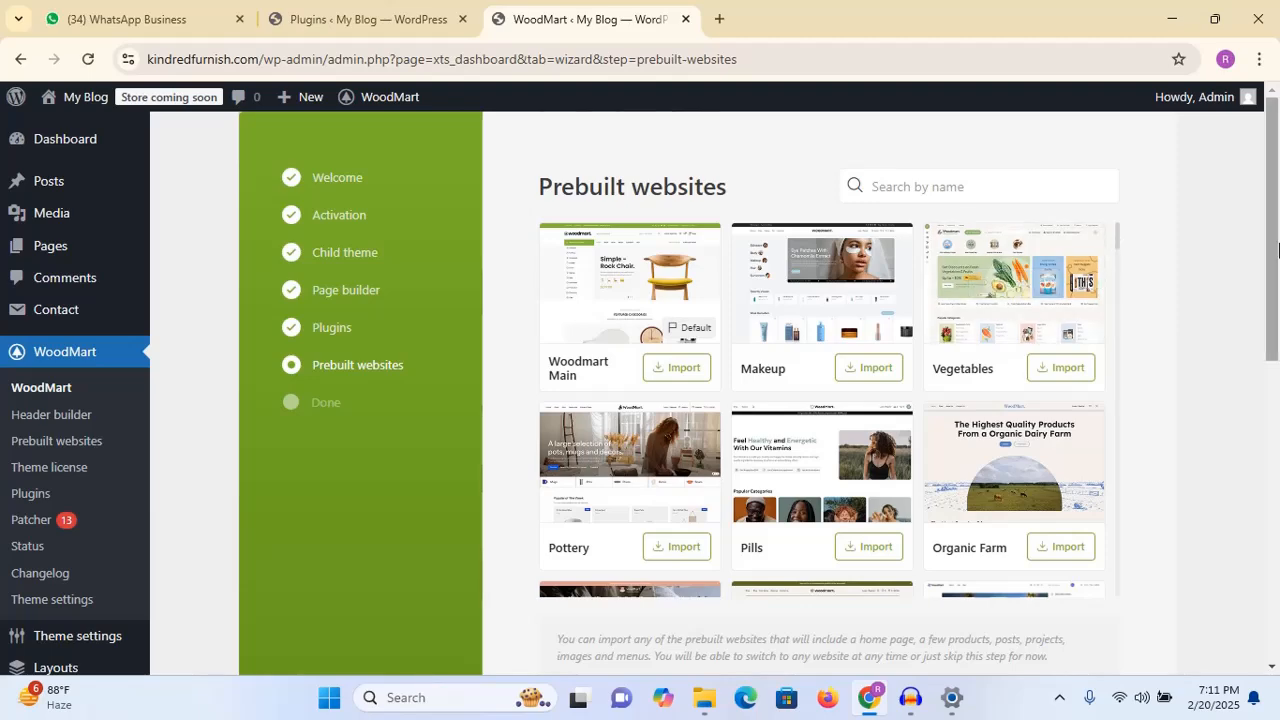
left_click_drag(1272, 250, 1140, 490)
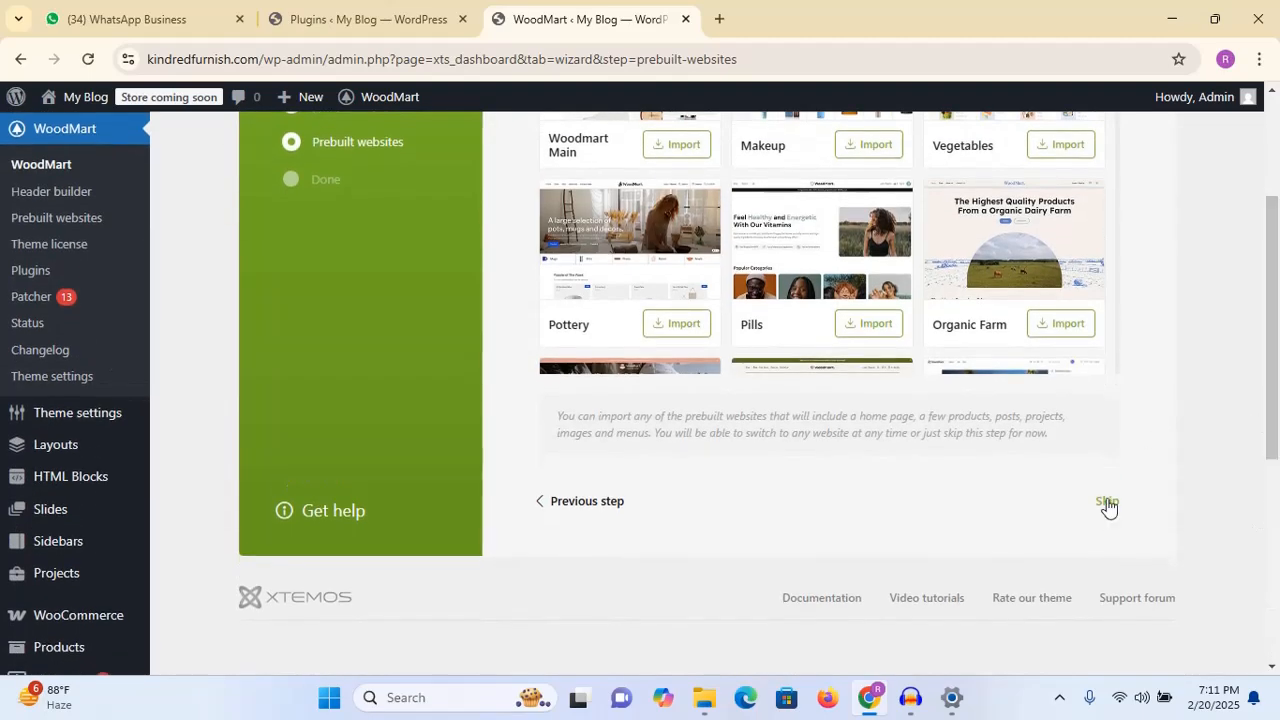
left_click(1106, 503)
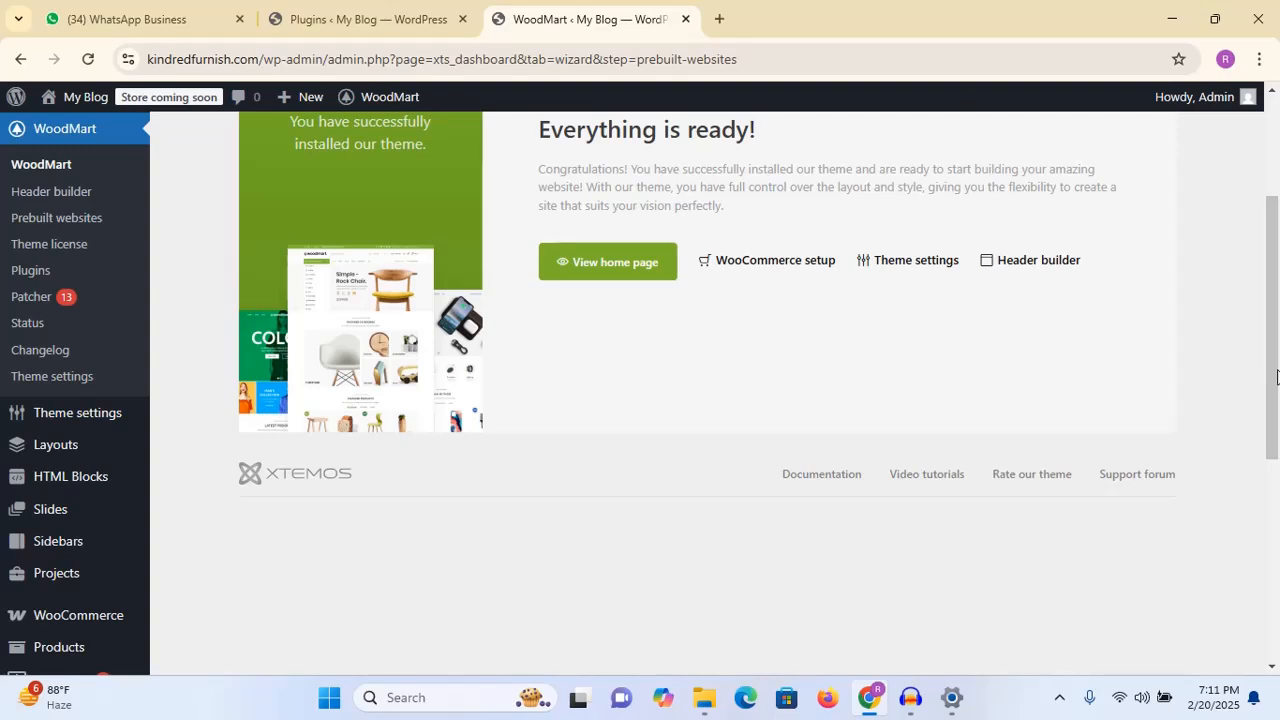
mouse_move(1277, 378)
left_mouse_down()
mouse_move(1277, 292)
mouse_move(1278, 388)
left_mouse_up()
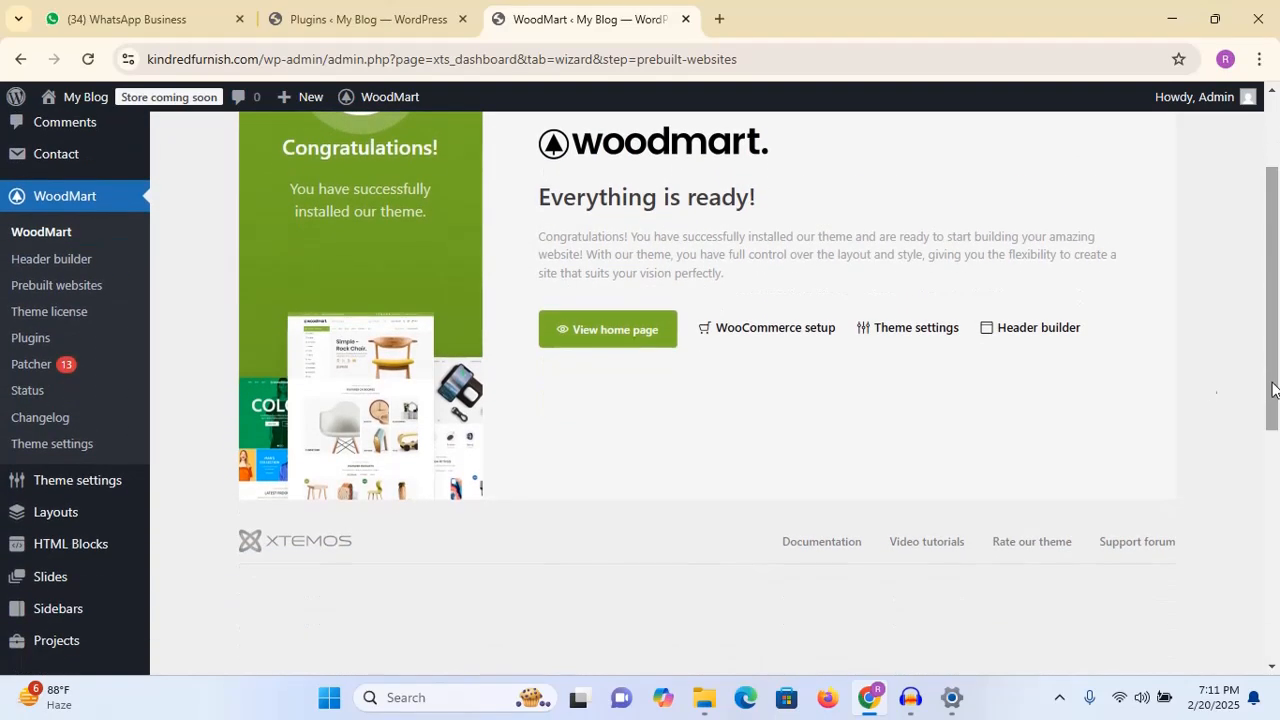
- View the site's home page from the finished wizard and look over its header, blog section and footer
left_click(634, 338)
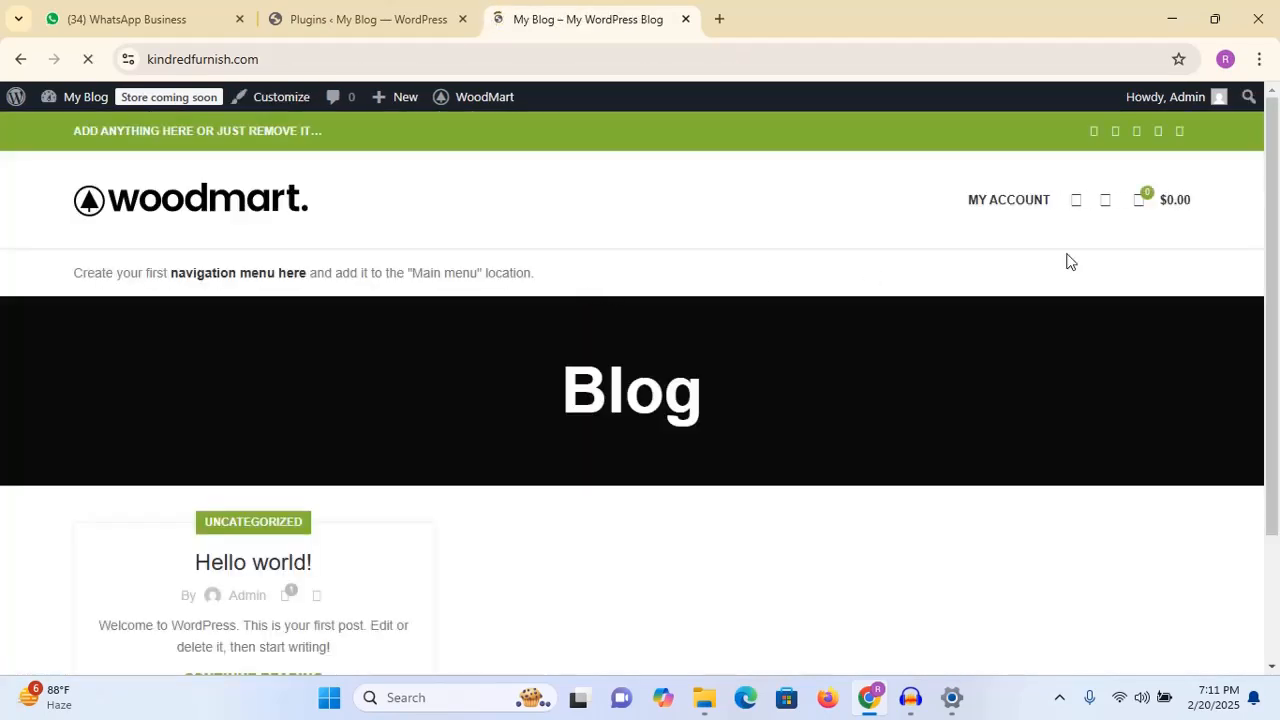
left_click_drag(1277, 190, 1278, 344)
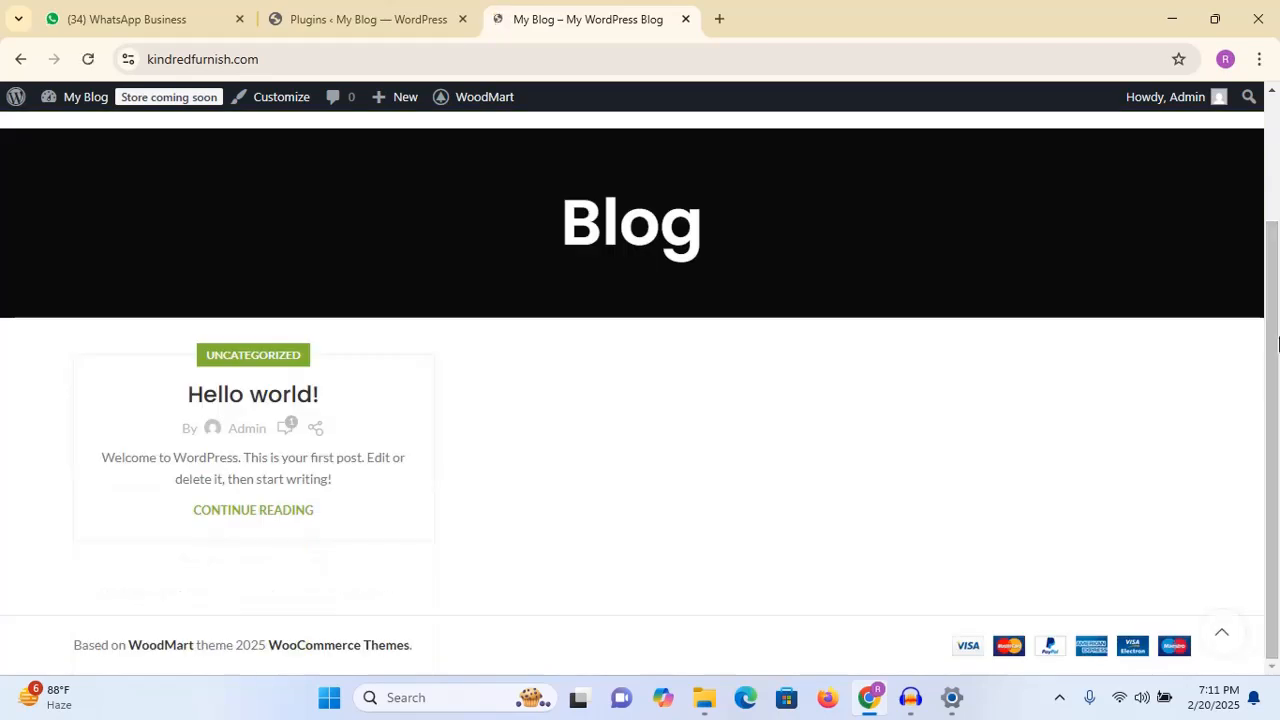
left_click_drag(1278, 400, 1277, 280)
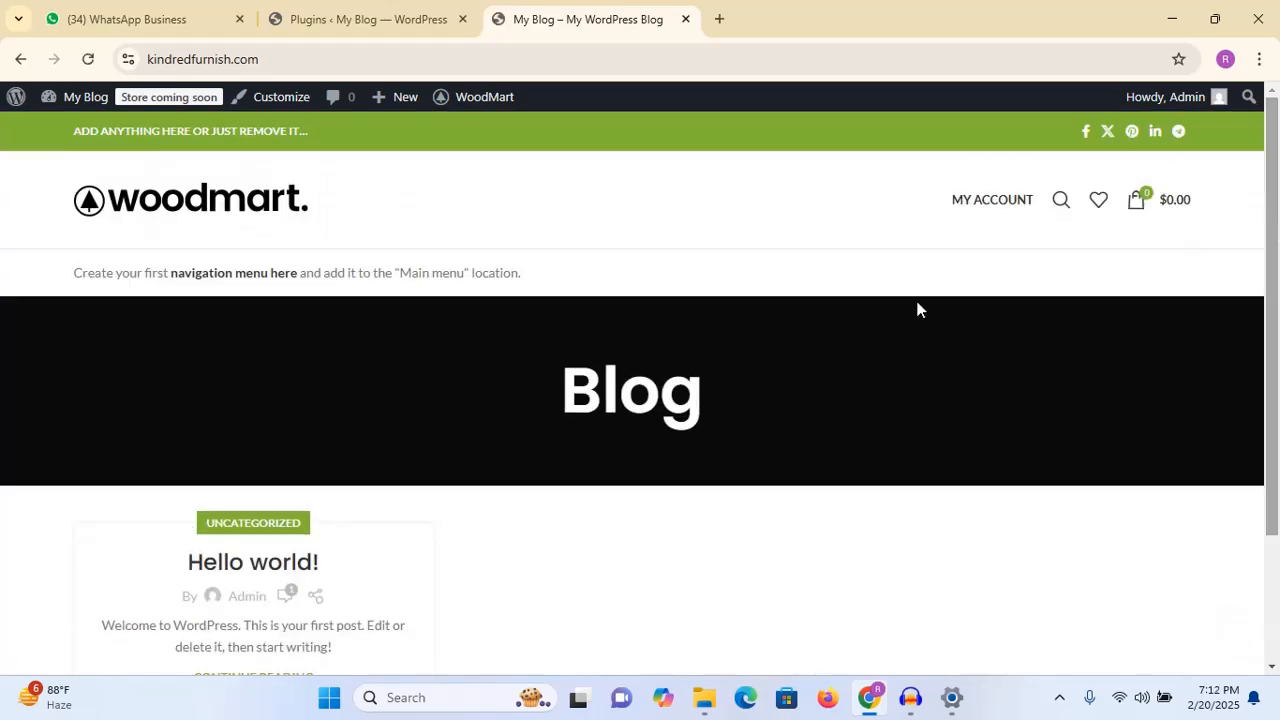
- Return to the WordPress admin's installed plugins page and reload it
left_click(358, 10)
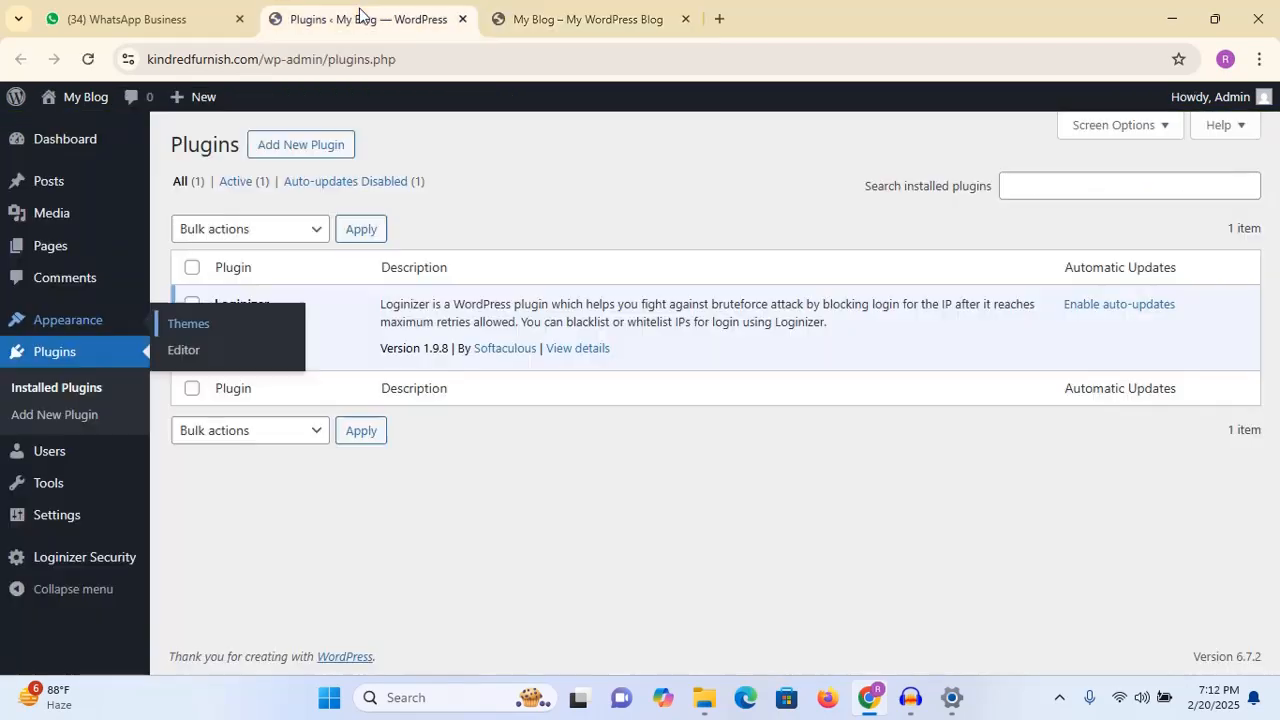
mouse_move(92, 138)
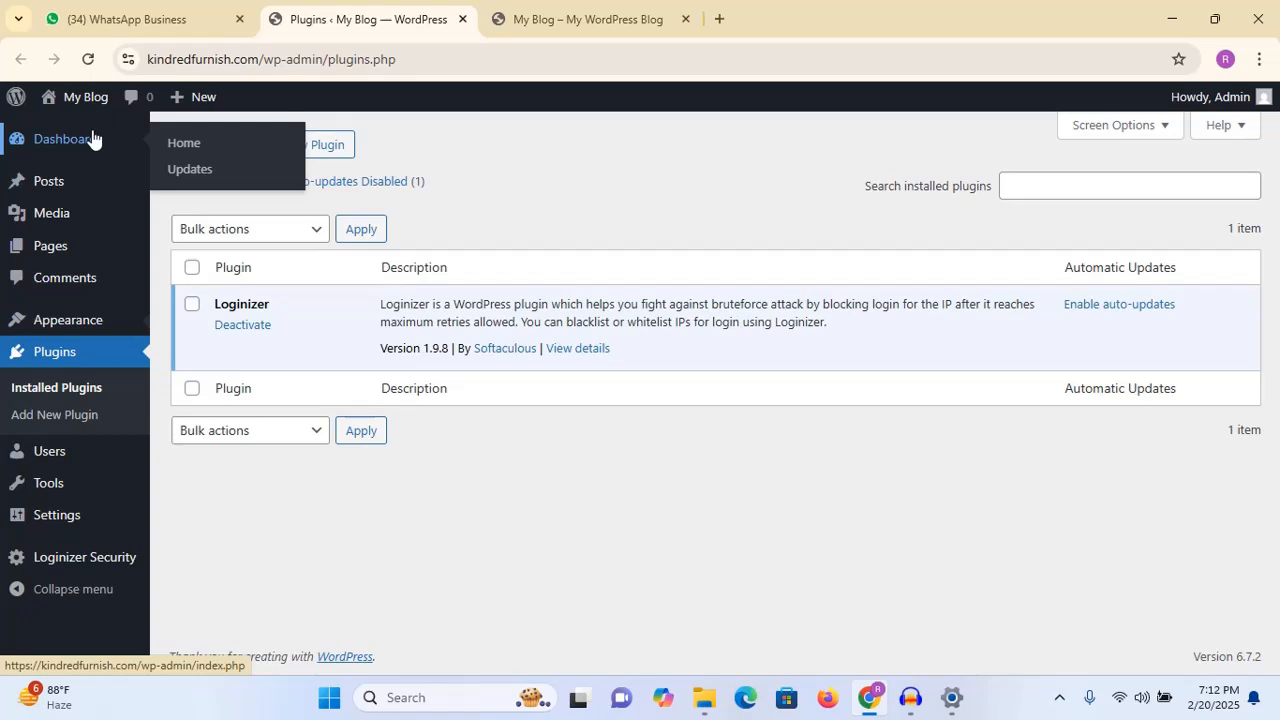
left_click(88, 59)
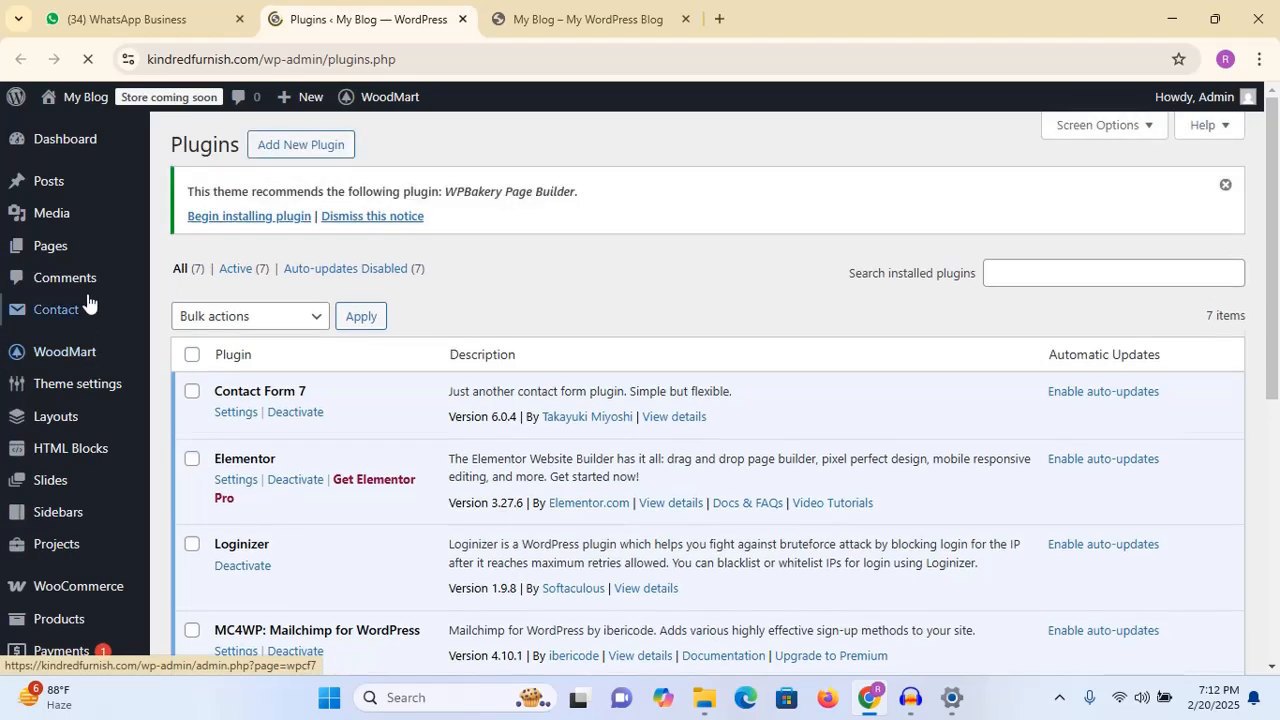
- Examine the installed plugins list and compare it with the current look of the site's home page
mouse_move(82, 362)
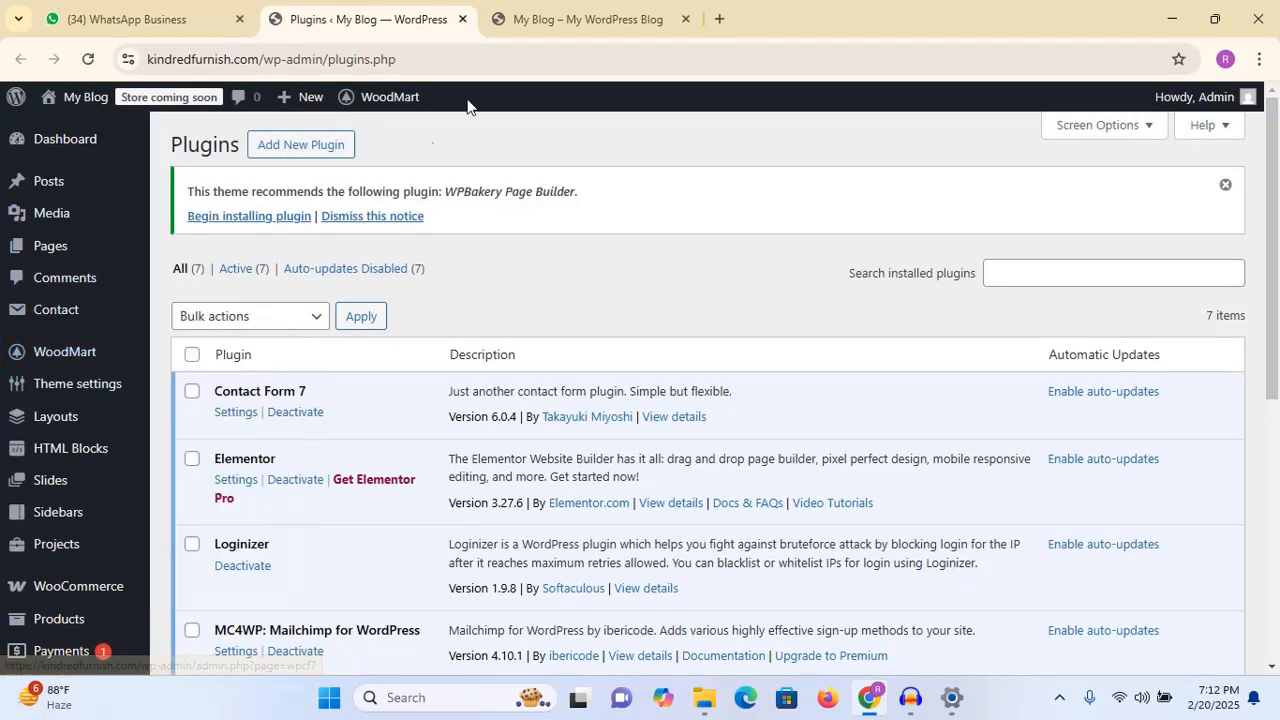
left_click(602, 24)
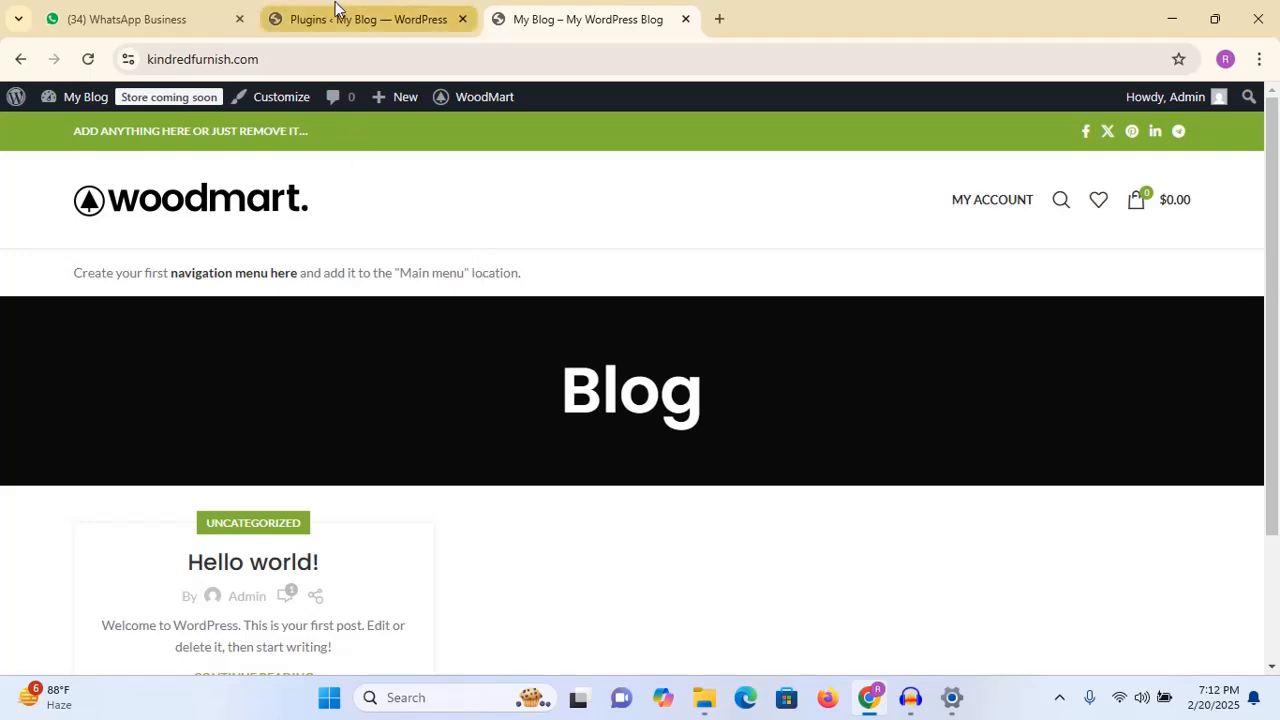
left_click(337, 15)
mouse_move(60, 492)
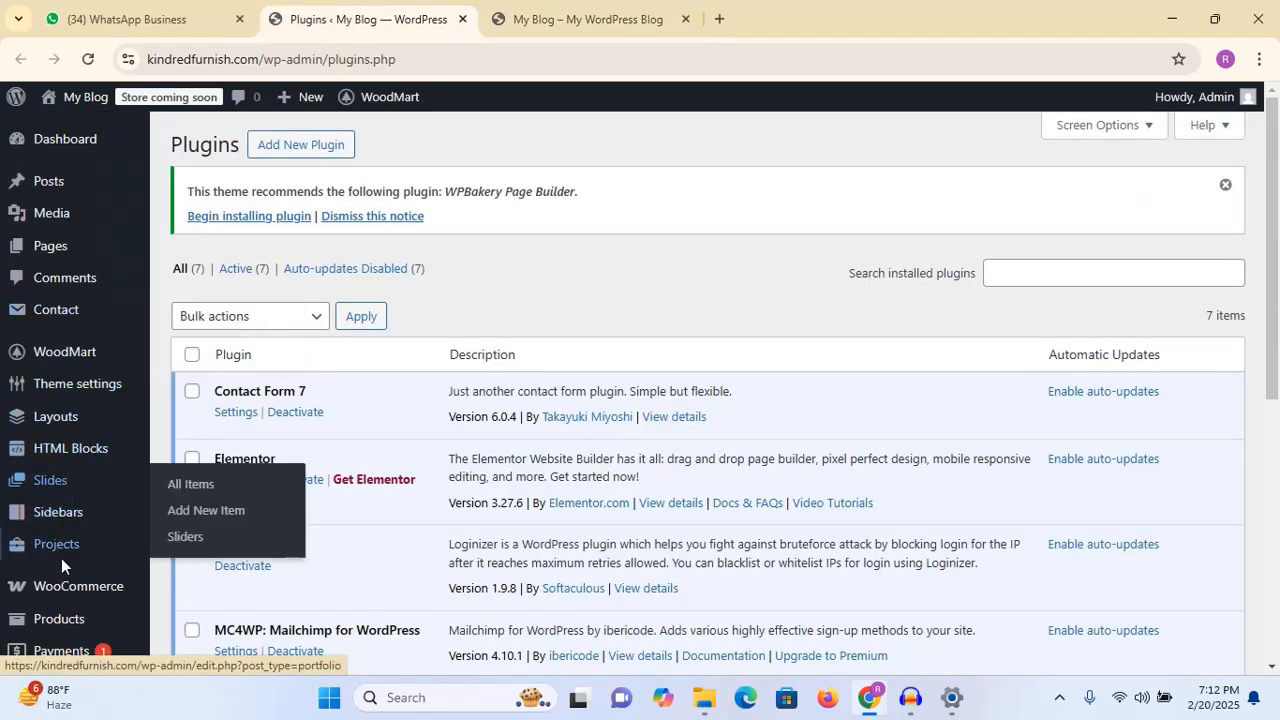
scroll(61, 558, "down", 1)
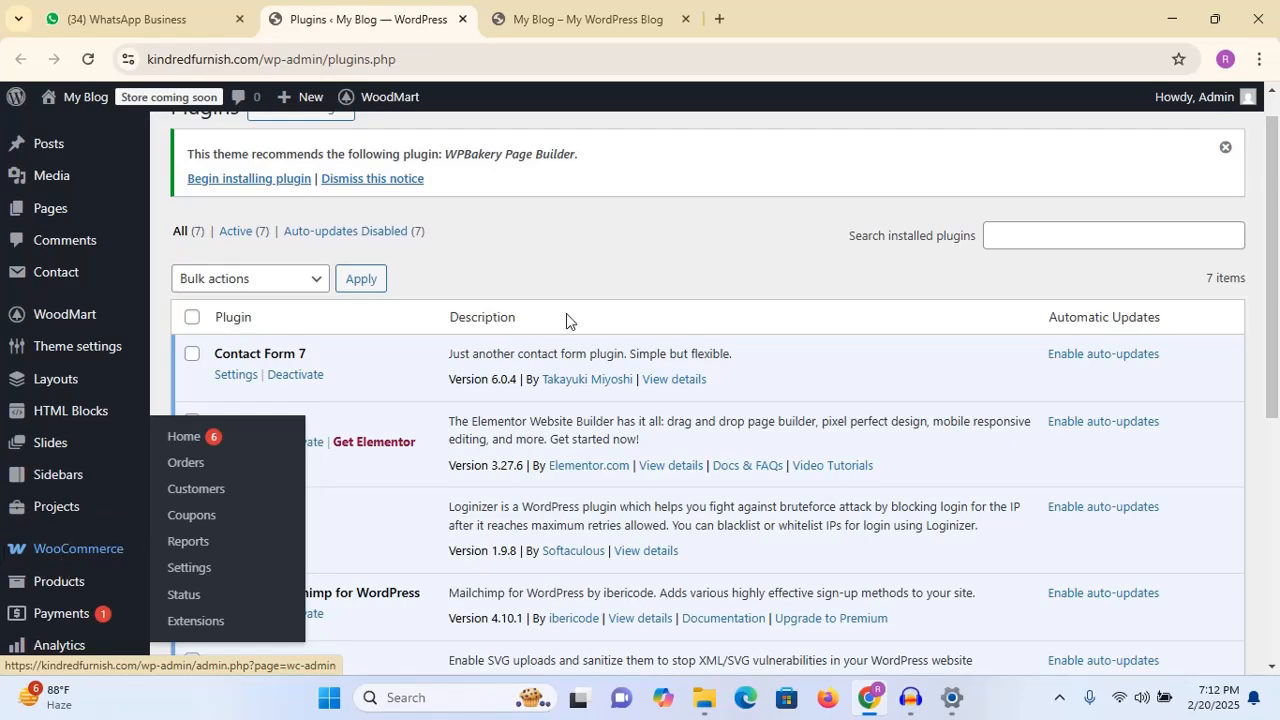
left_click_drag(1274, 240, 1278, 340)
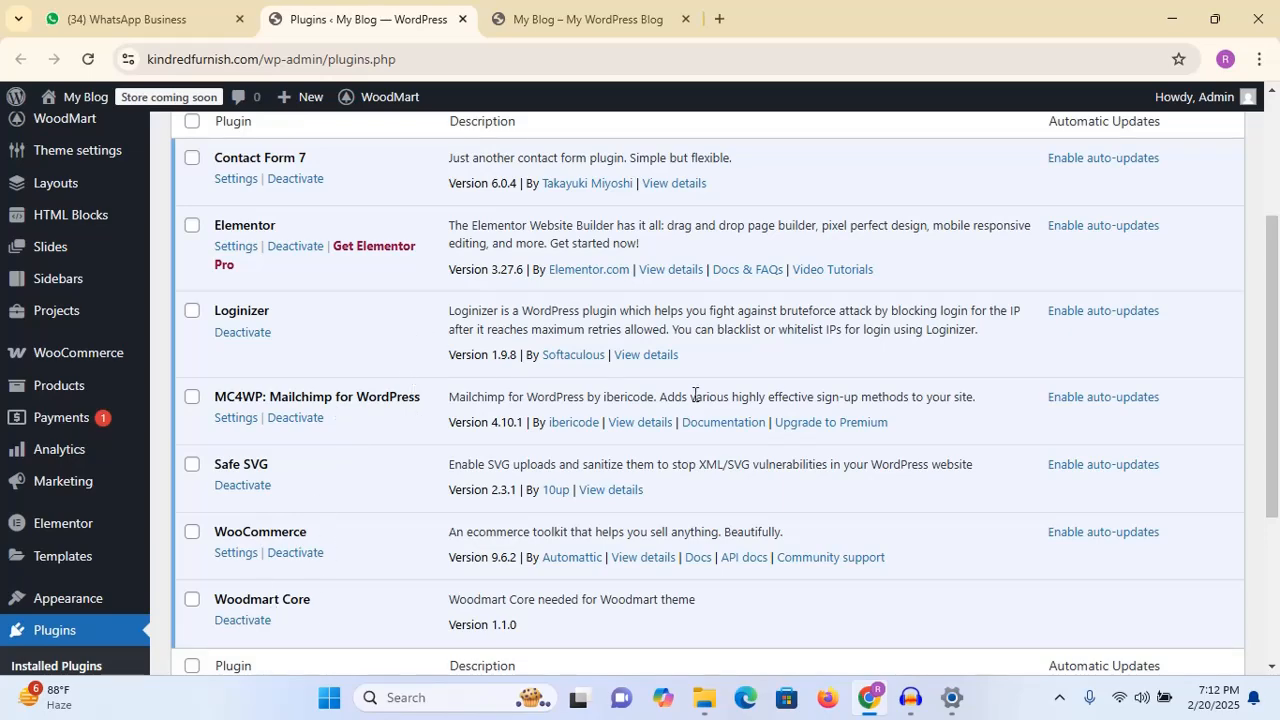
left_click_drag(1277, 394, 1277, 224)
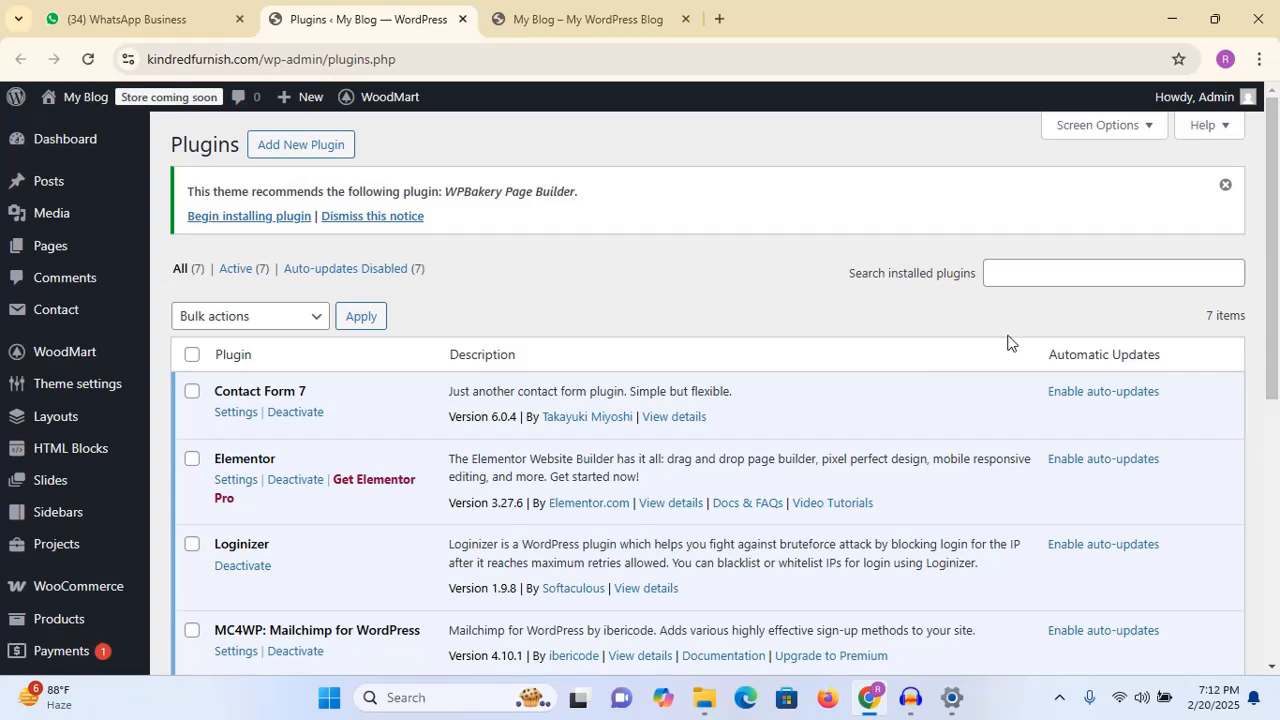
left_click(503, 20)
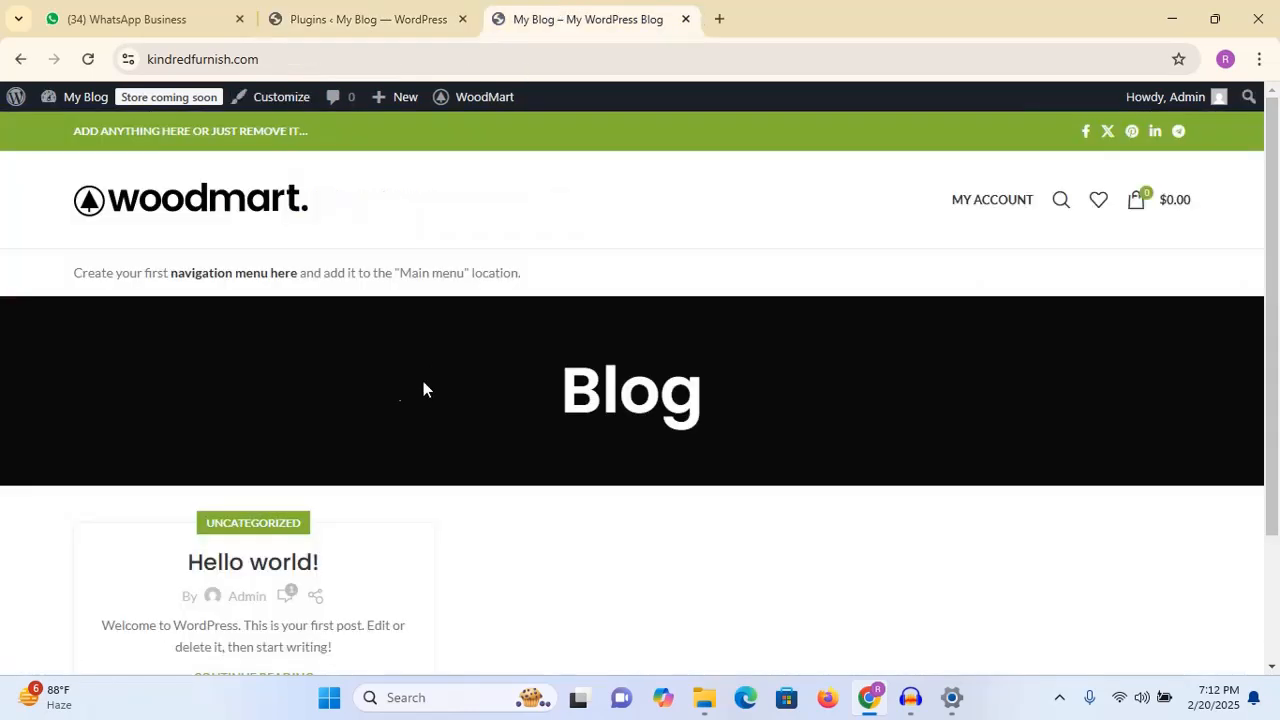
left_click(393, 14)
left_click(546, 14)
left_click(368, 20)
- Open WoodMart's prebuilt websites in a new browser tab and filter them by the Furniture category
mouse_move(73, 400)
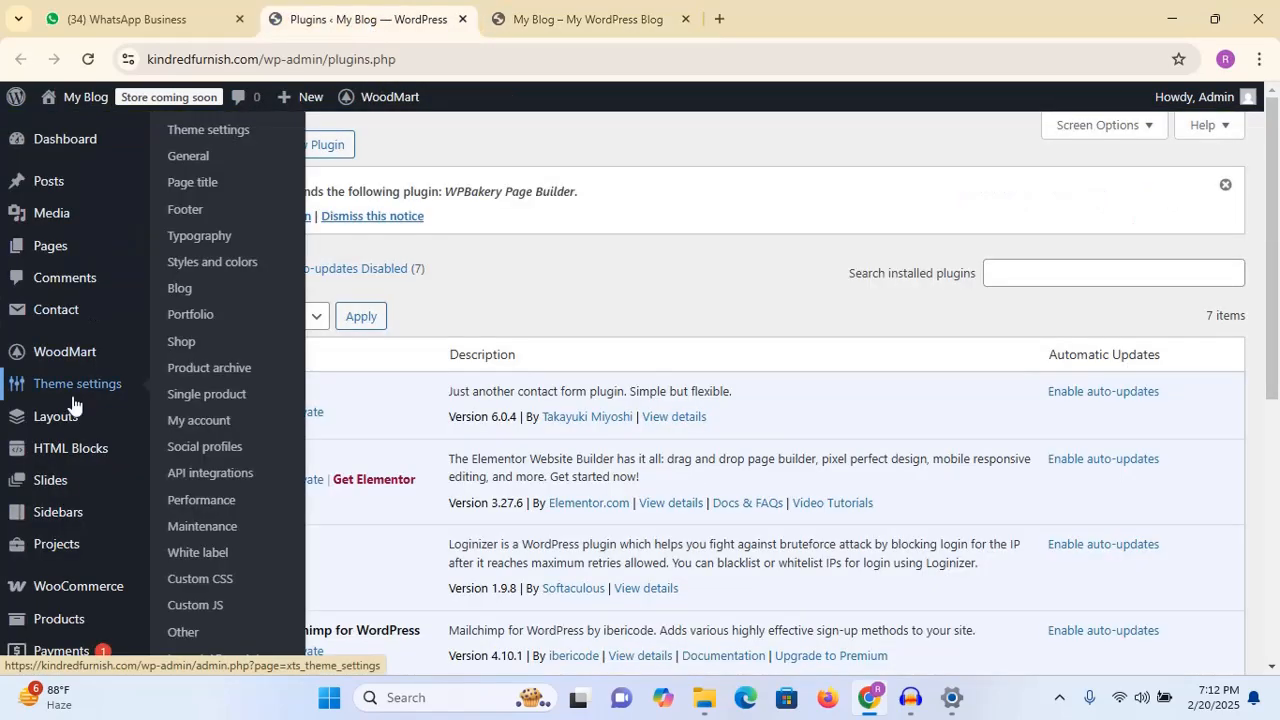
mouse_move(52, 370)
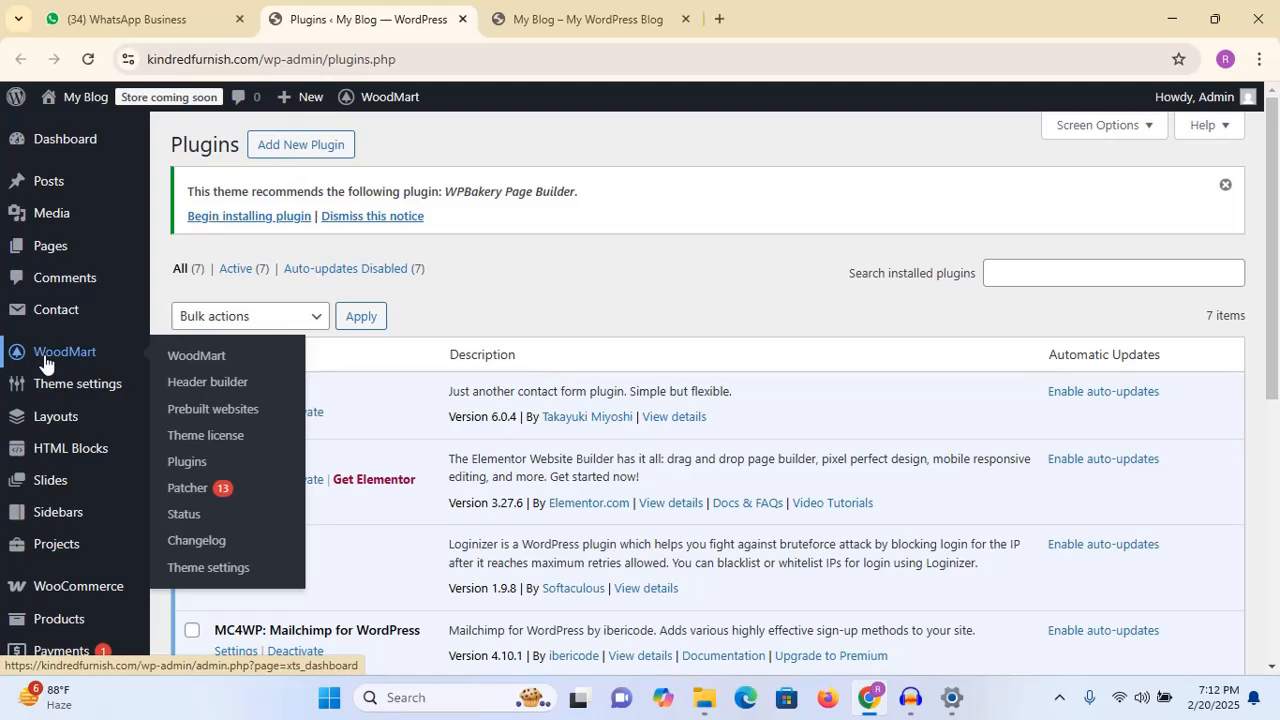
right_click(195, 412)
left_click(278, 432)
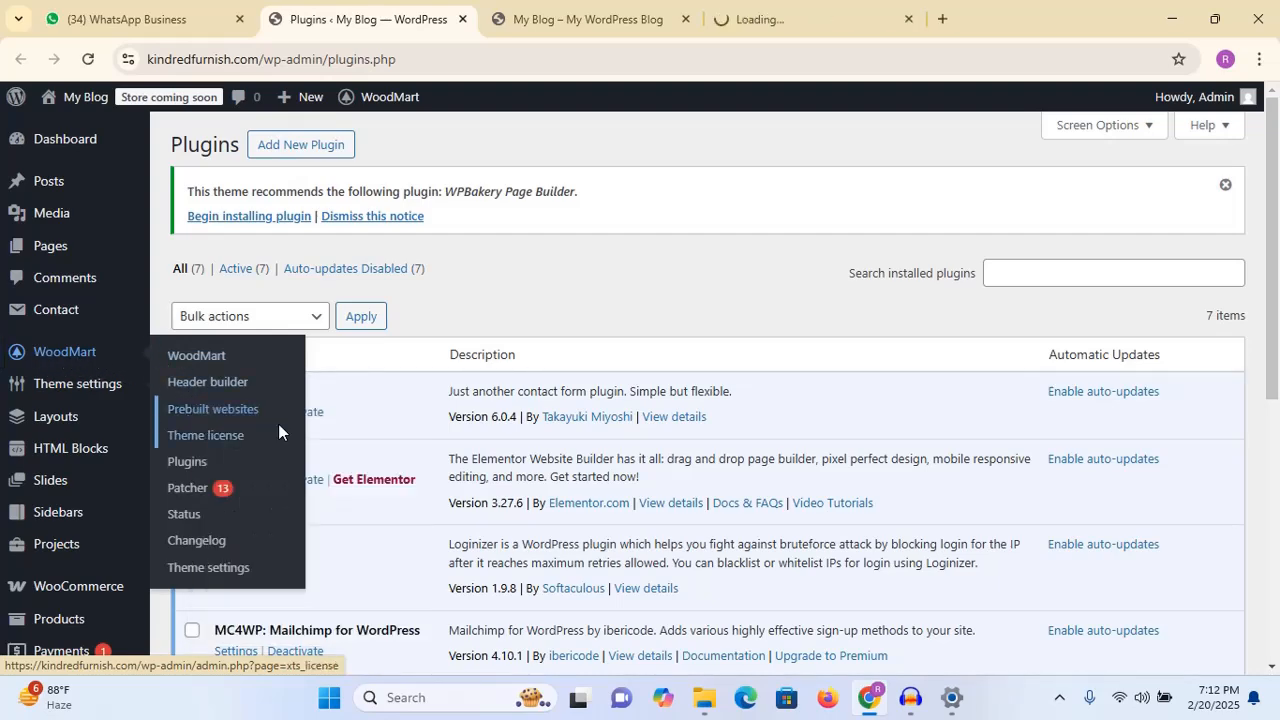
left_click(634, 8)
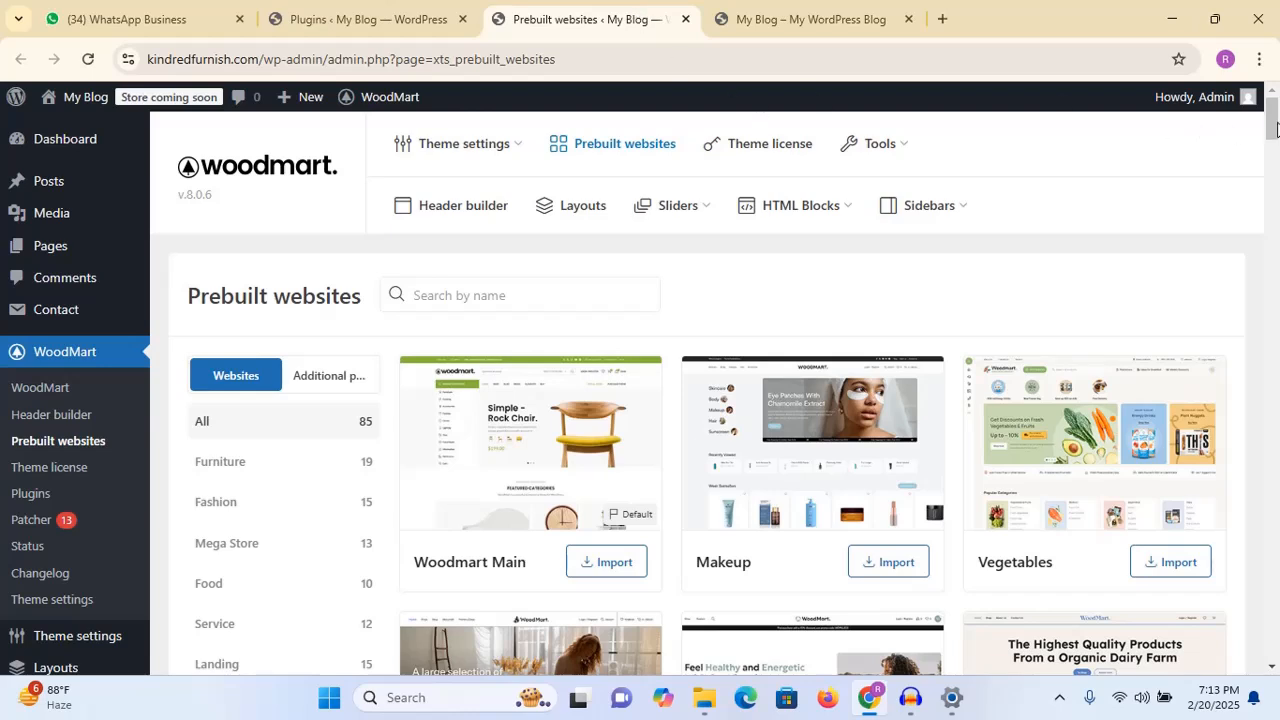
left_click_drag(1276, 125, 1276, 143)
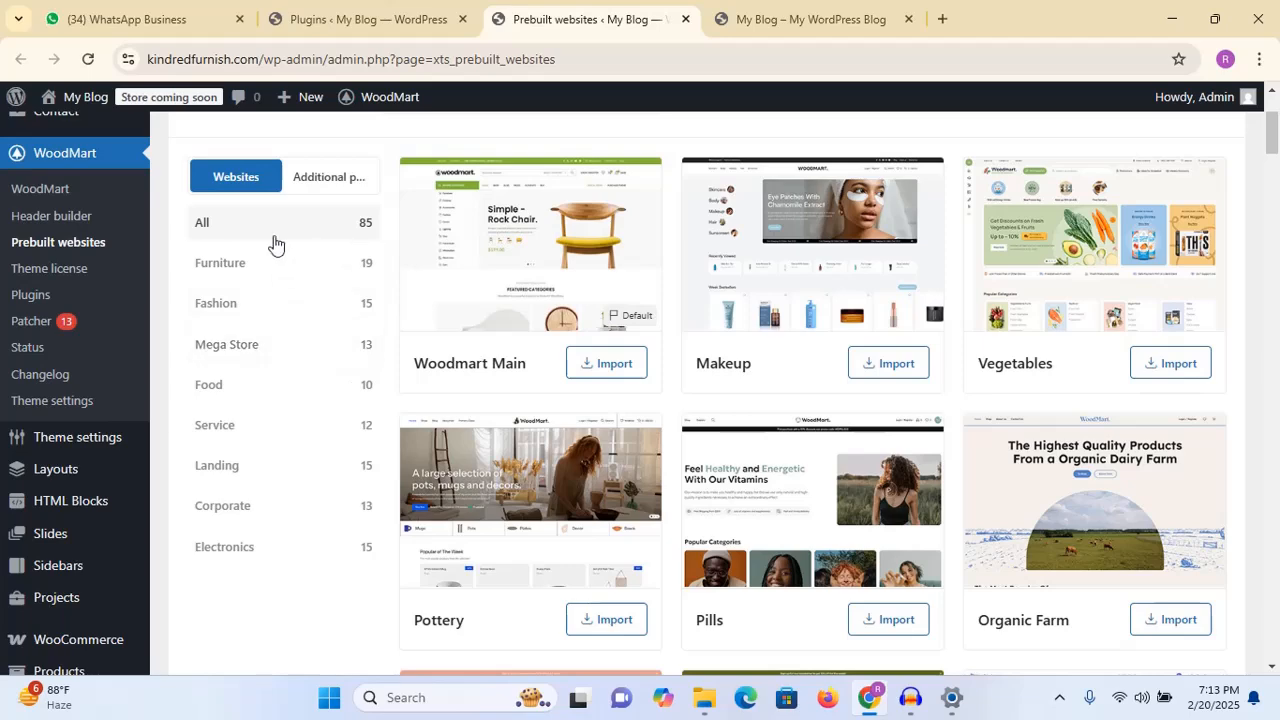
left_click(207, 270)
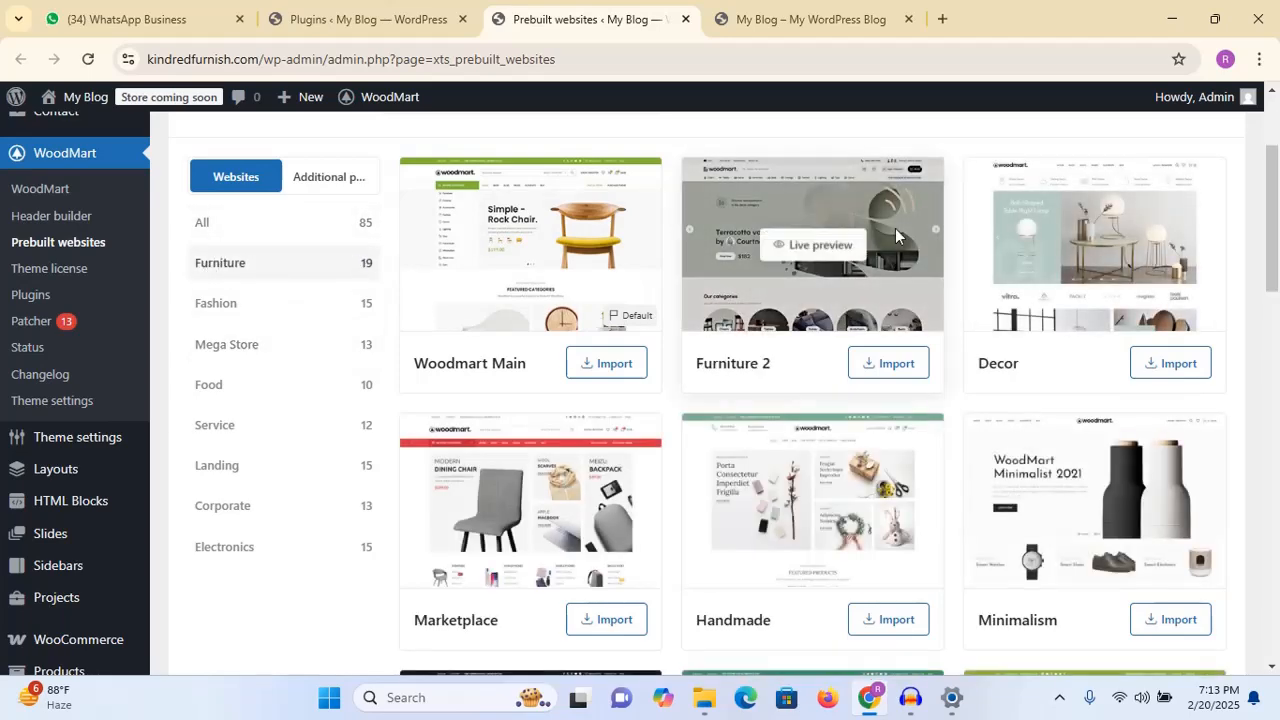
mouse_move(1275, 205)
left_mouse_down()
mouse_move(1275, 530)
mouse_move(1275, 208)
left_mouse_up()
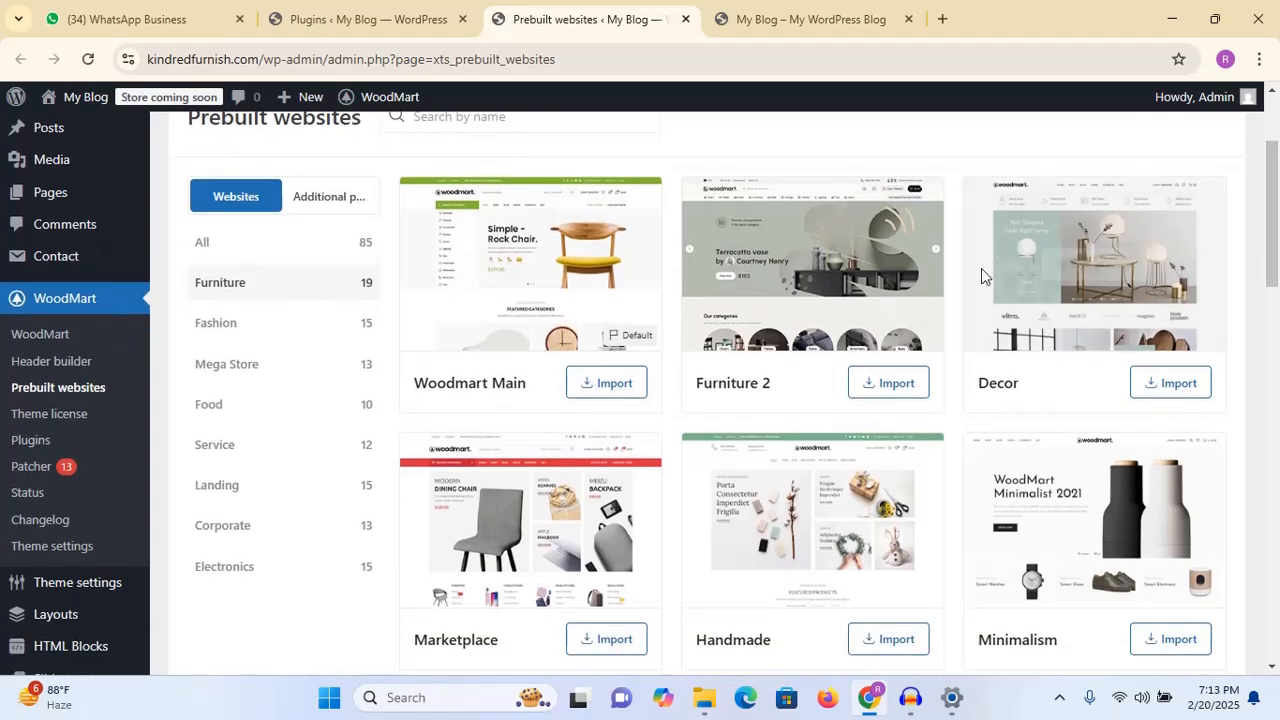
- Open the live preview of the Woodmart Main demo and look over its slider, category menu and full home page
mouse_move(795, 287)
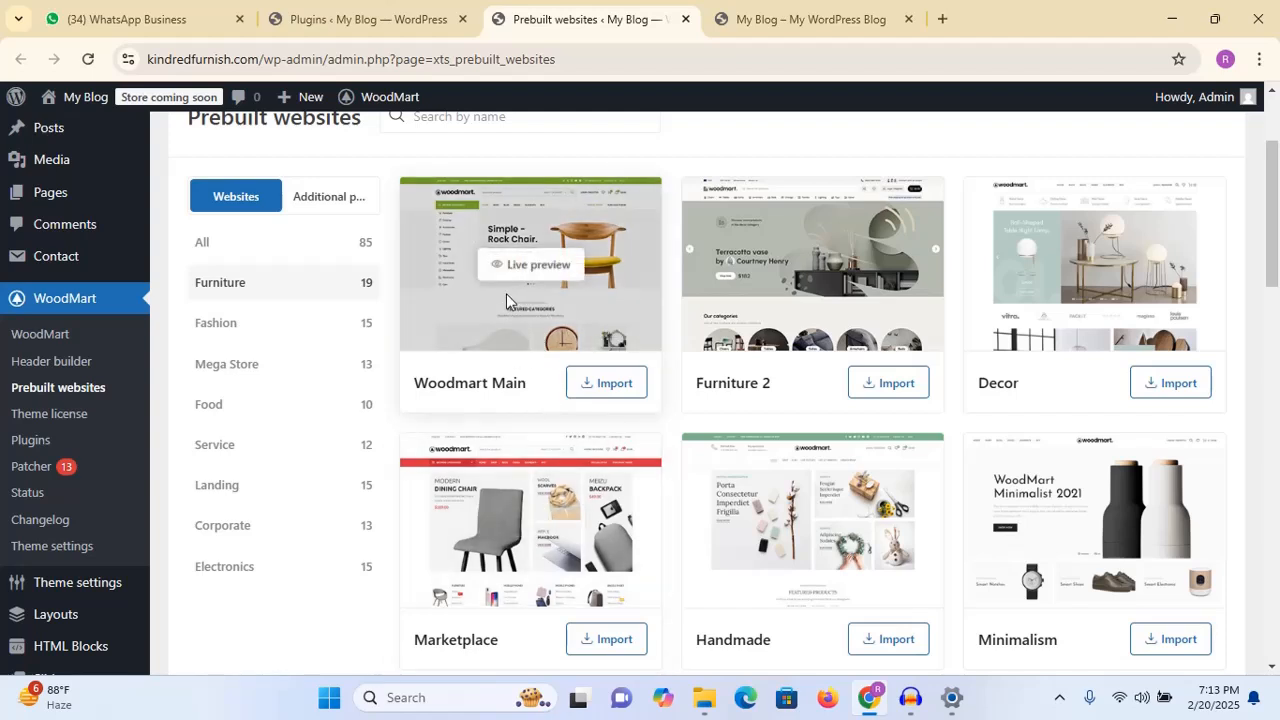
left_click(526, 271)
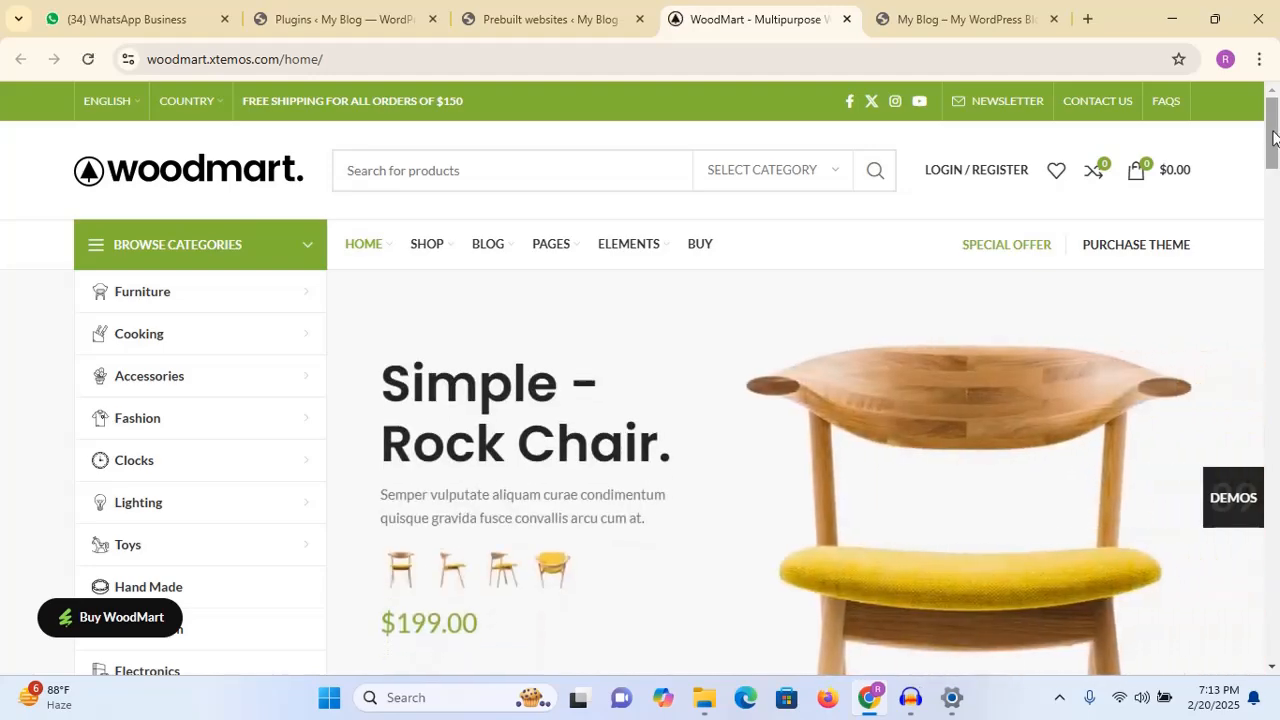
left_click_drag(1273, 140, 1275, 643)
left_click(1221, 632)
left_click_drag(1276, 127, 1277, 98)
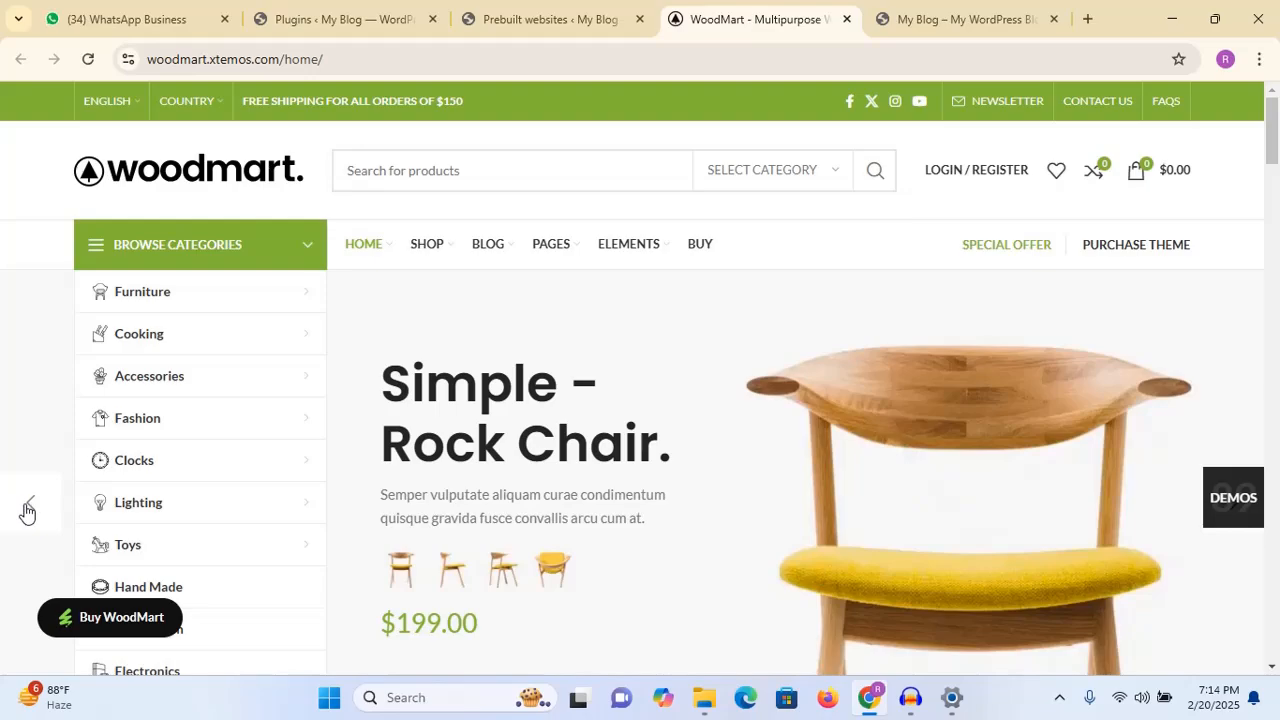
left_click(27, 511)
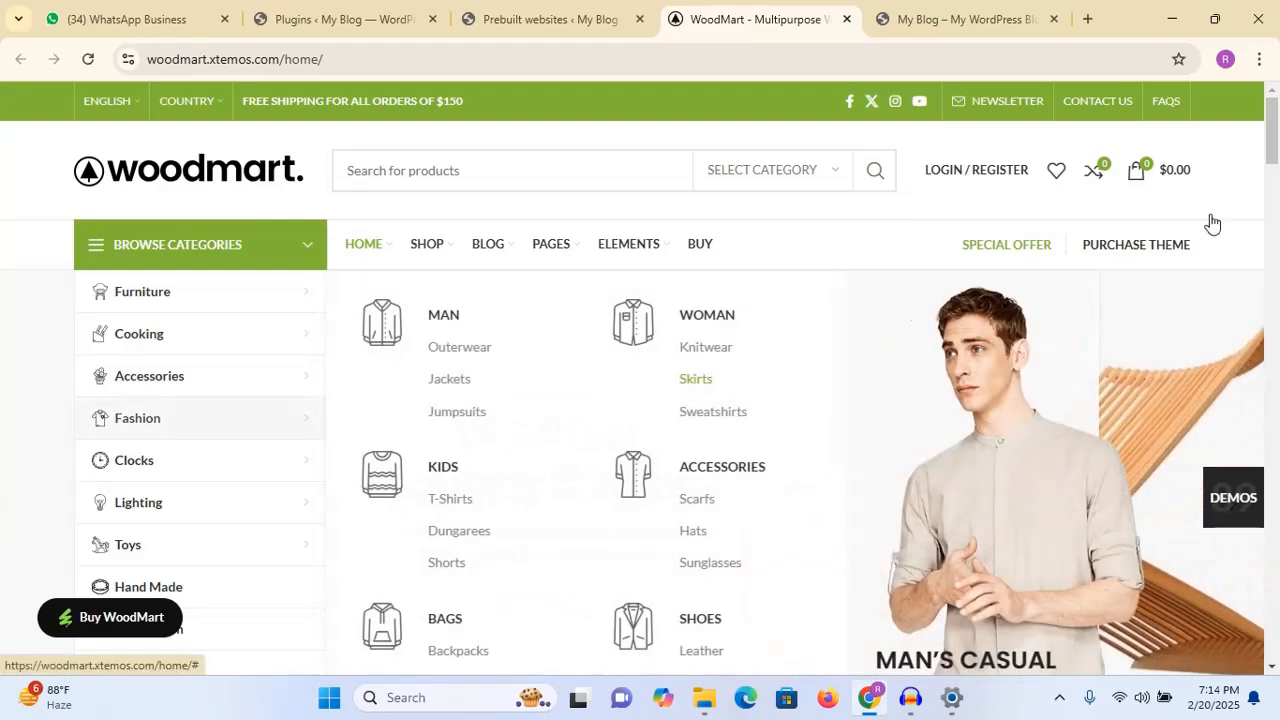
mouse_move(1276, 146)
left_mouse_down()
mouse_move(1274, 228)
mouse_move(1275, 160)
left_mouse_up()
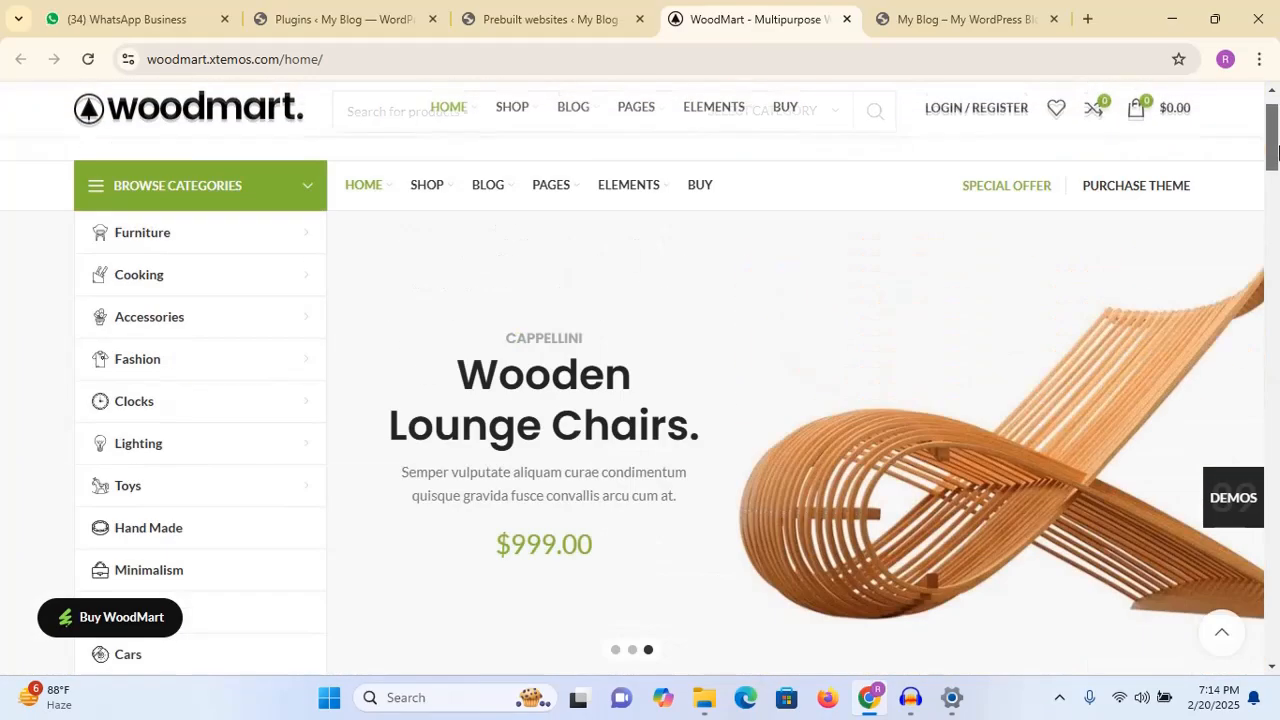
- Return to the prebuilt websites, open the live preview of the Marketplace demo and examine its header, menus and banners
left_click(565, 12)
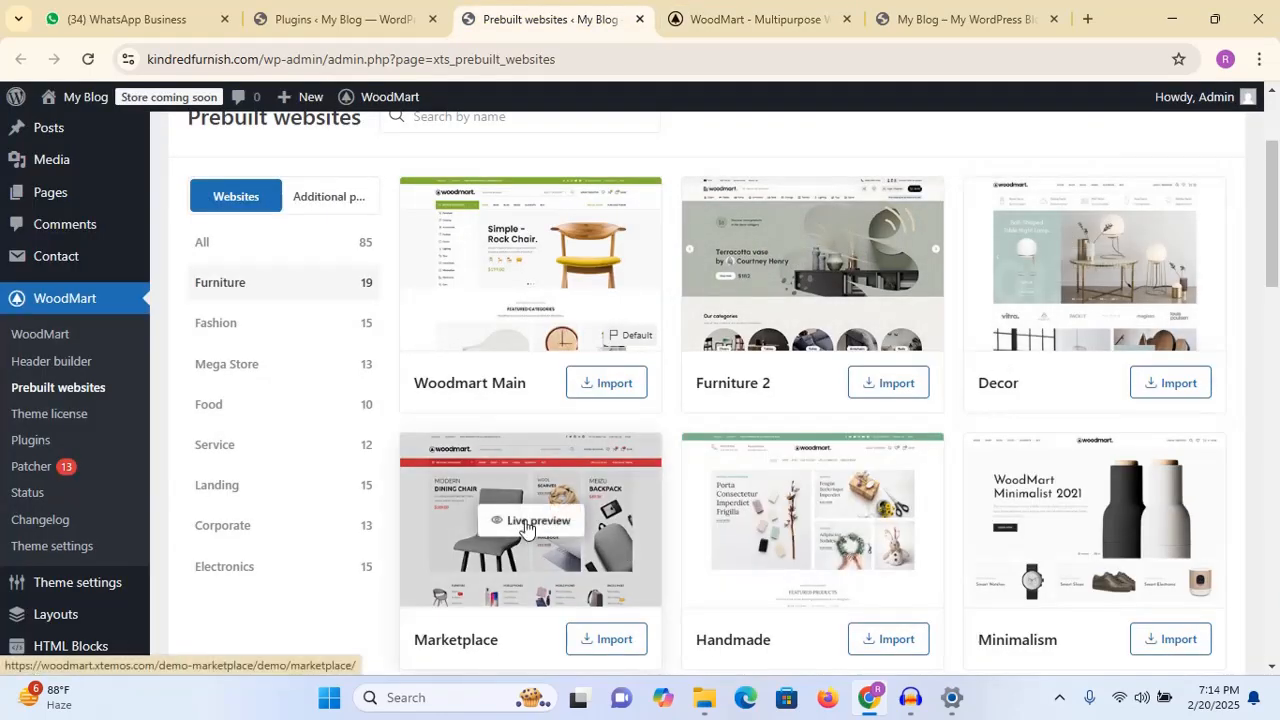
left_click(533, 525)
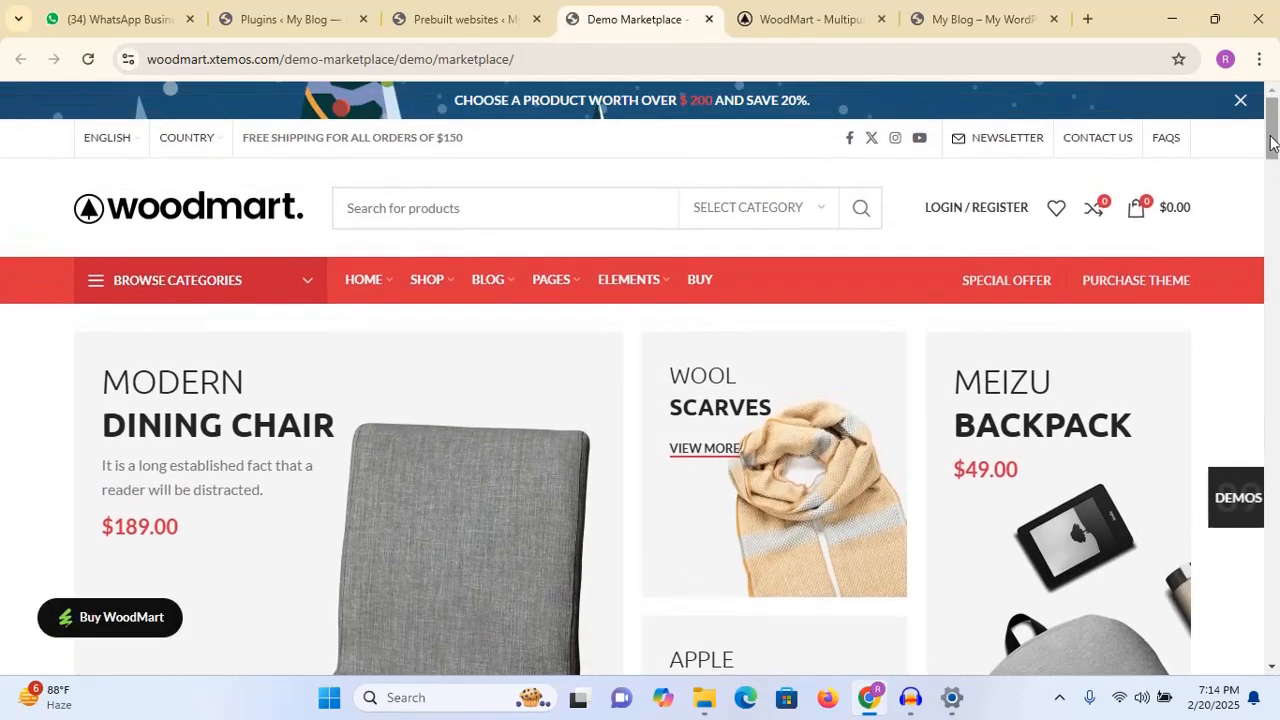
mouse_move(1273, 133)
left_mouse_down()
mouse_move(1273, 240)
mouse_move(1273, 120)
mouse_move(1273, 200)
mouse_move(1273, 122)
mouse_move(1275, 180)
mouse_move(1276, 150)
left_mouse_up()
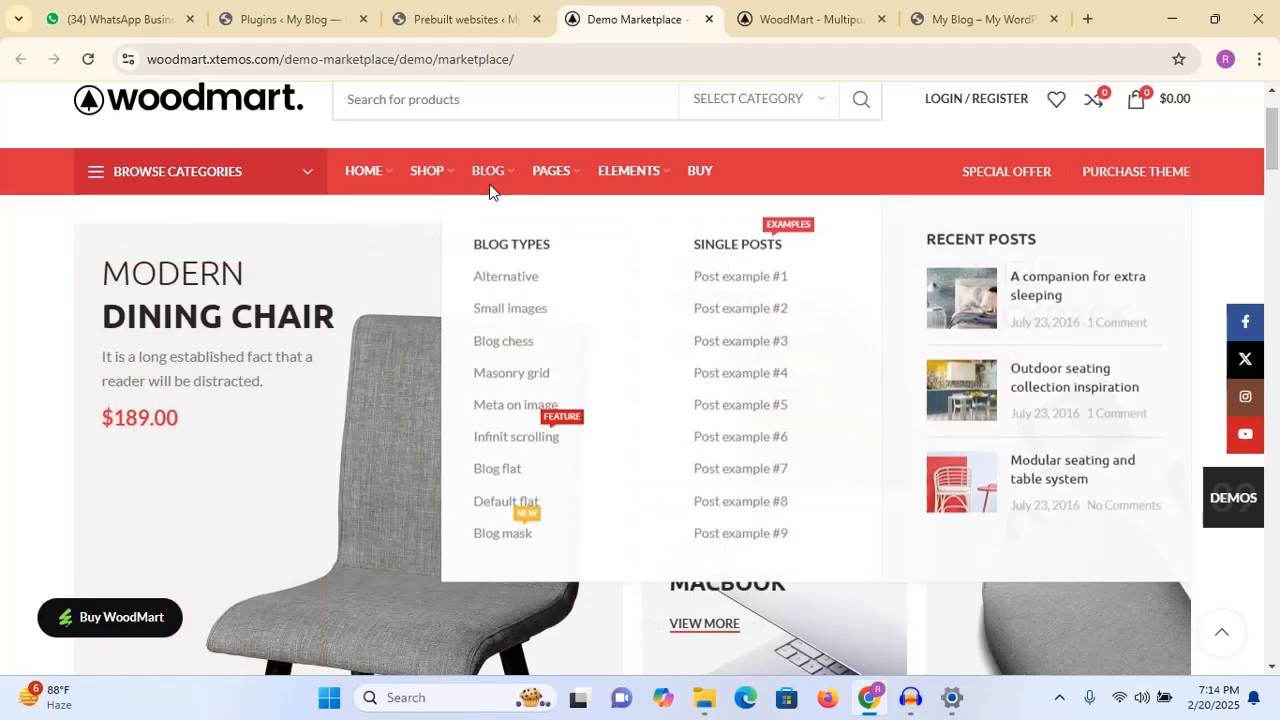
mouse_move(610, 190)
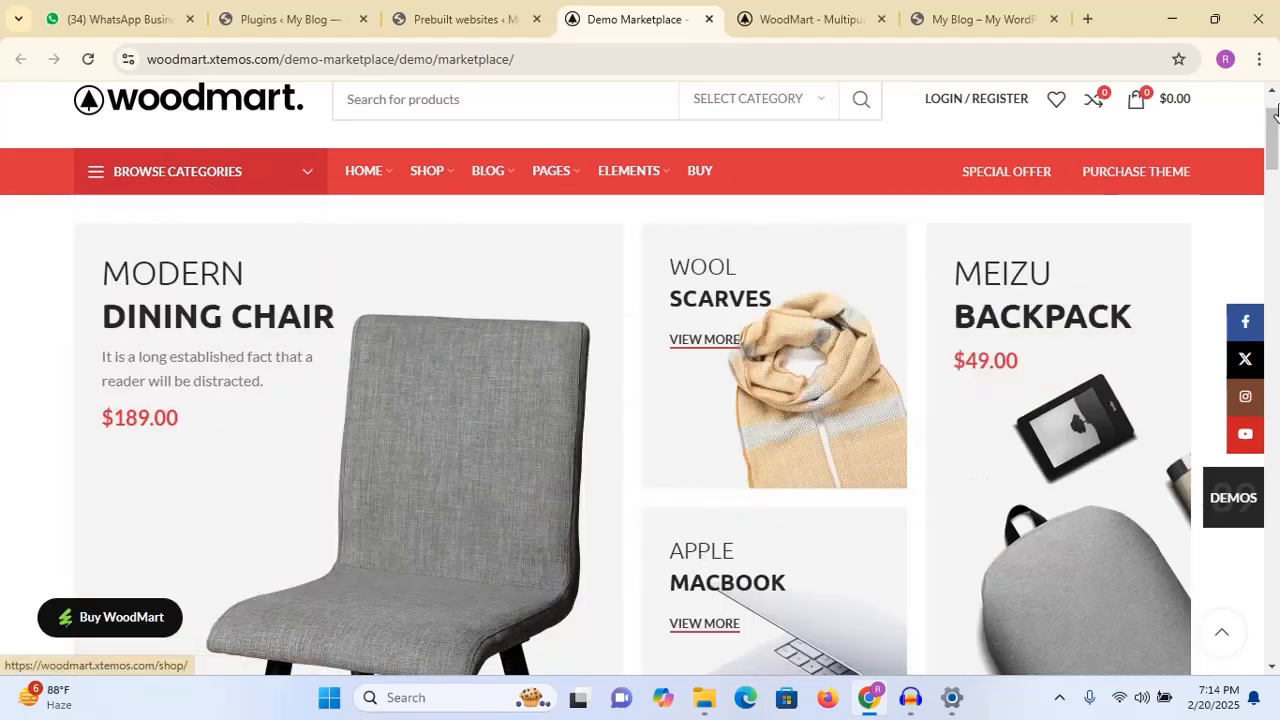
left_click_drag(1276, 135, 1278, 64)
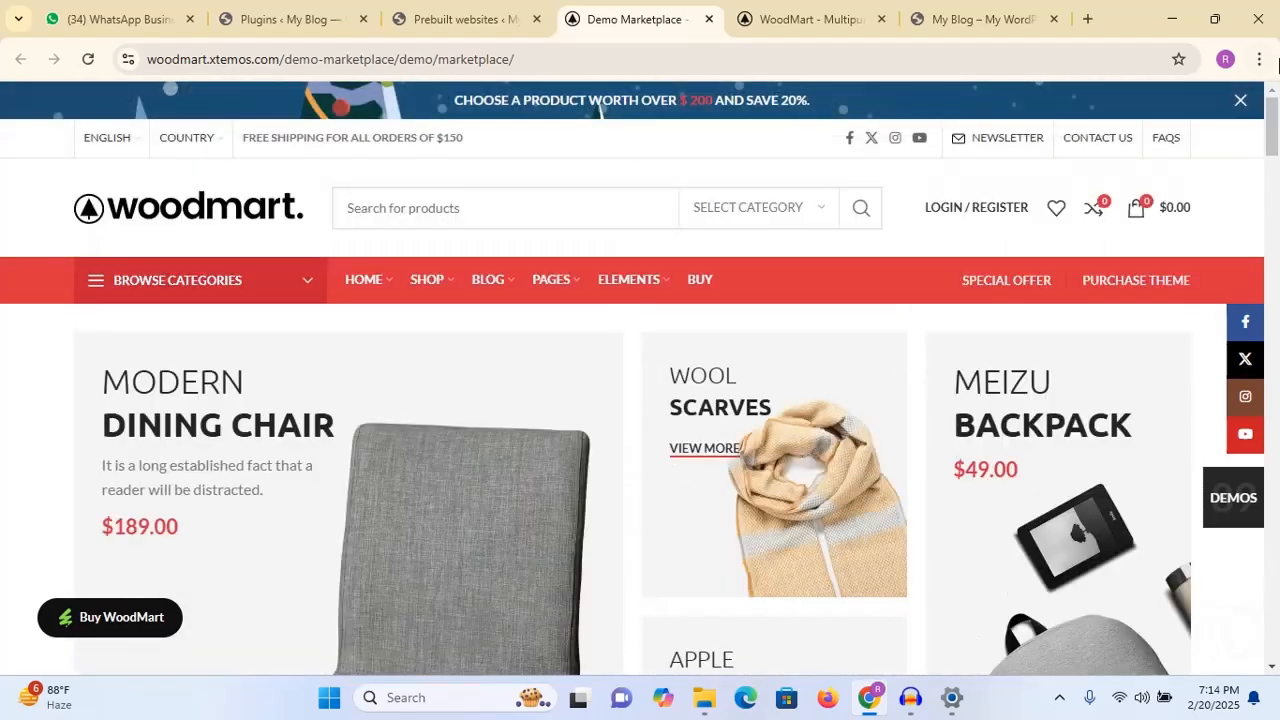
- Filter the prebuilt websites by the Fashion category and look through the live preview of the Makeup demo
left_click(478, 20)
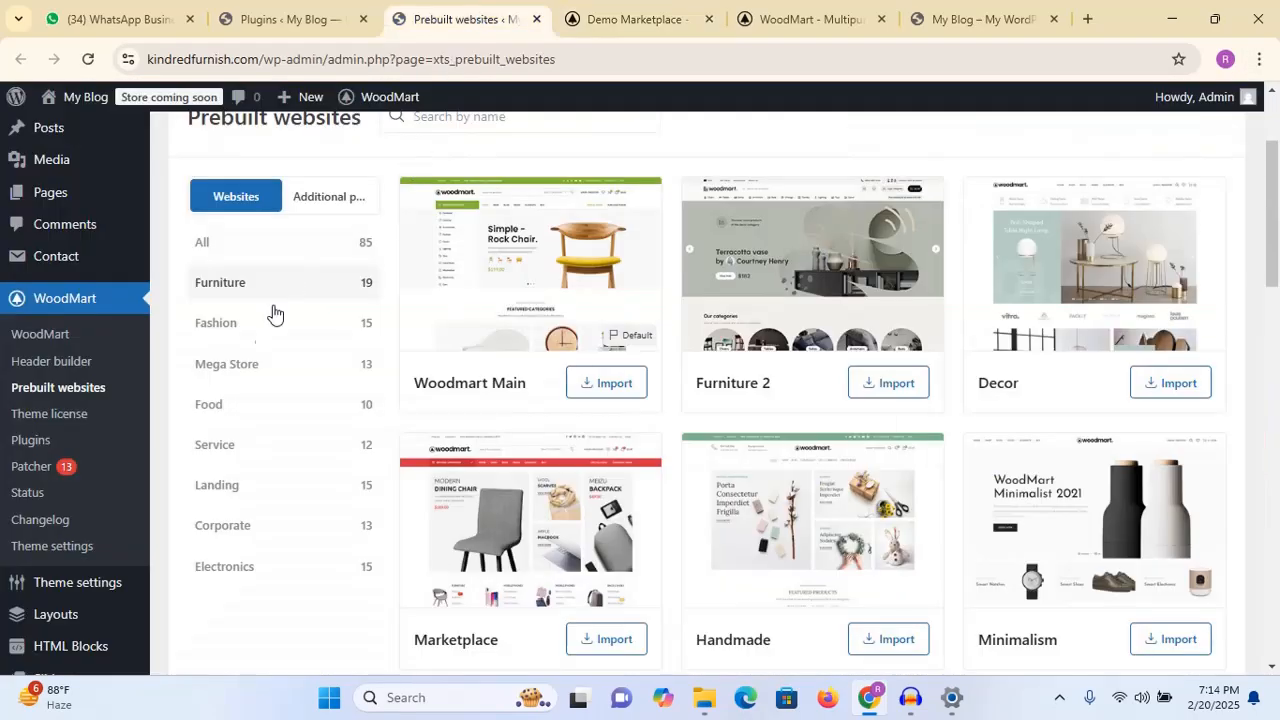
left_click(214, 323)
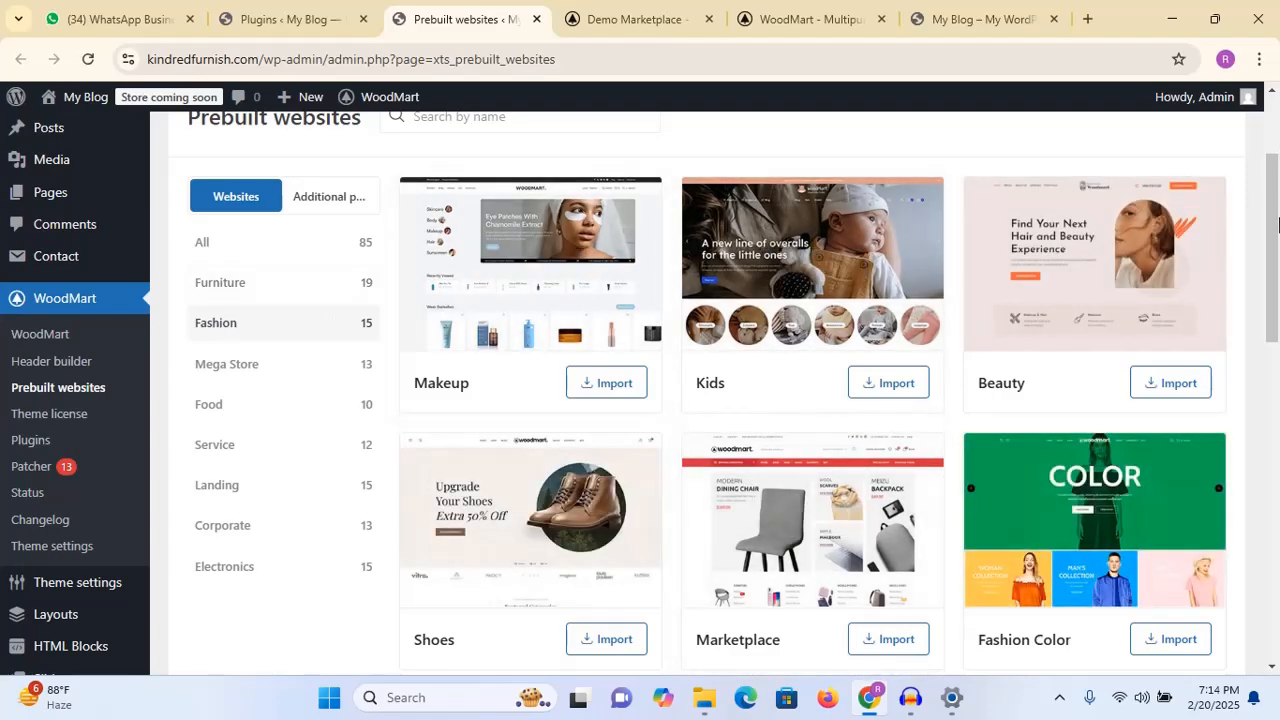
mouse_move(1278, 224)
left_mouse_down()
mouse_move(1278, 560)
mouse_move(1278, 240)
left_mouse_up()
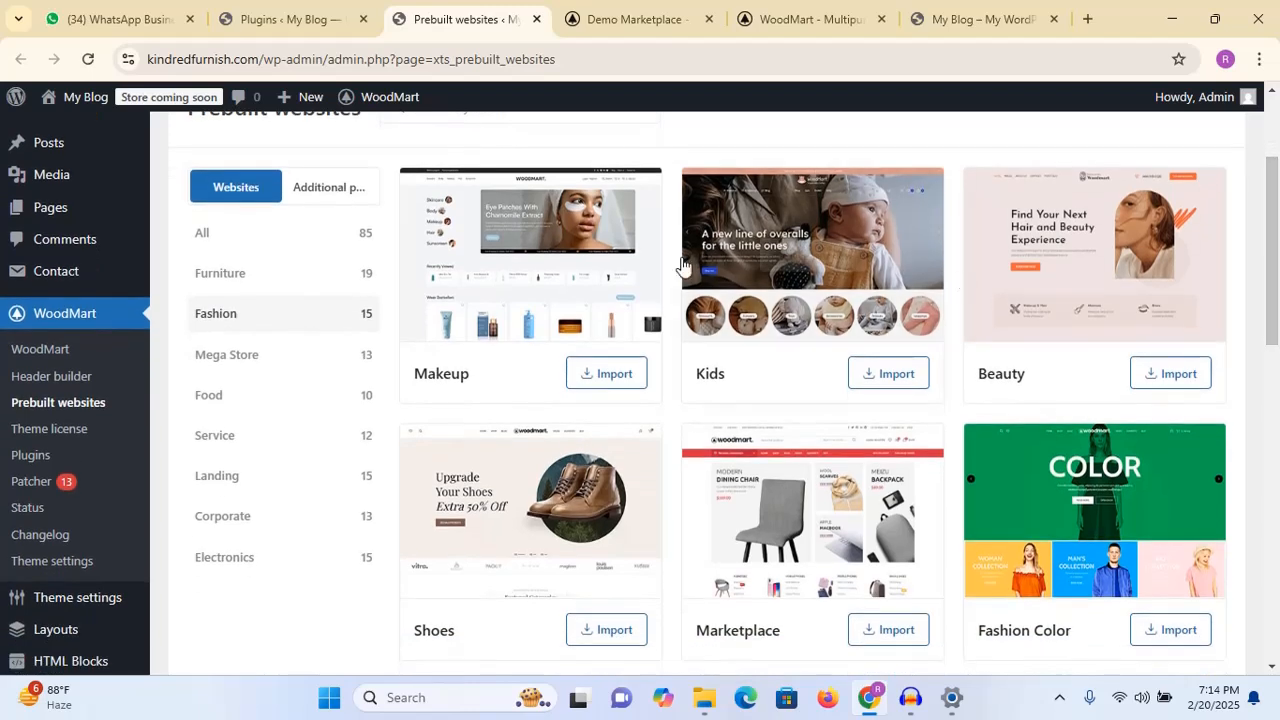
left_click(538, 260)
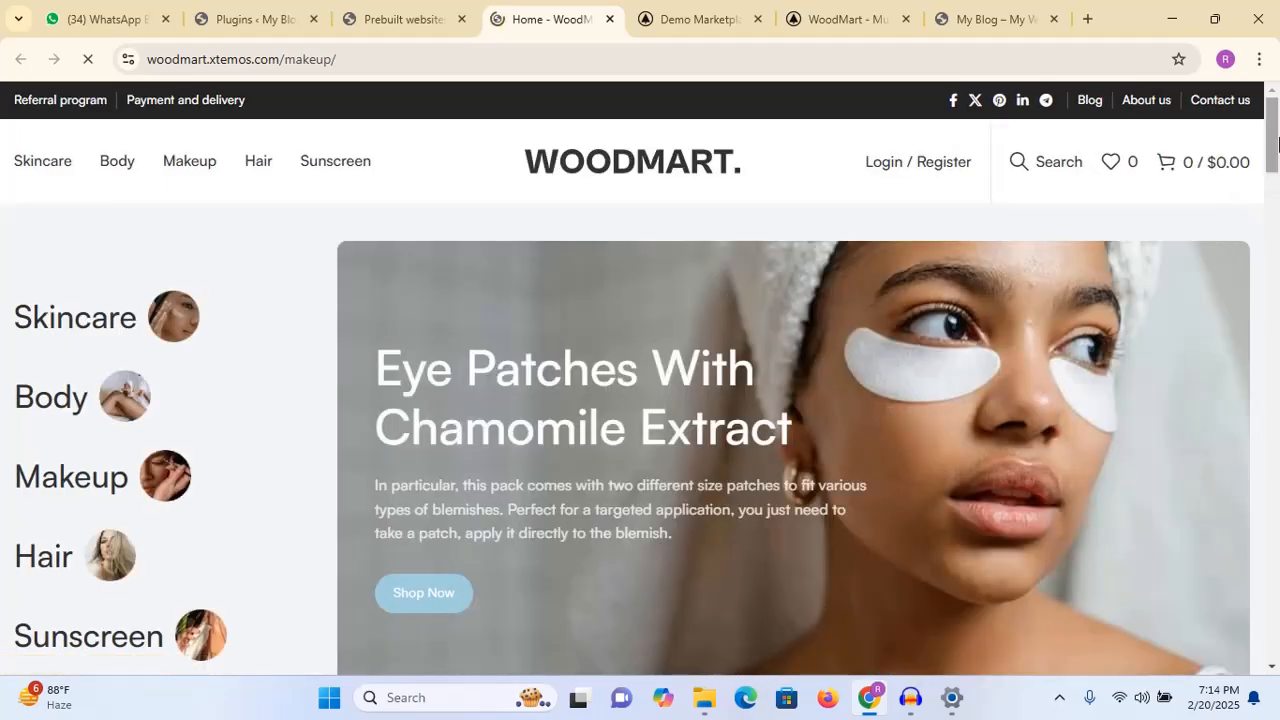
left_click_drag(1277, 152, 1263, 58)
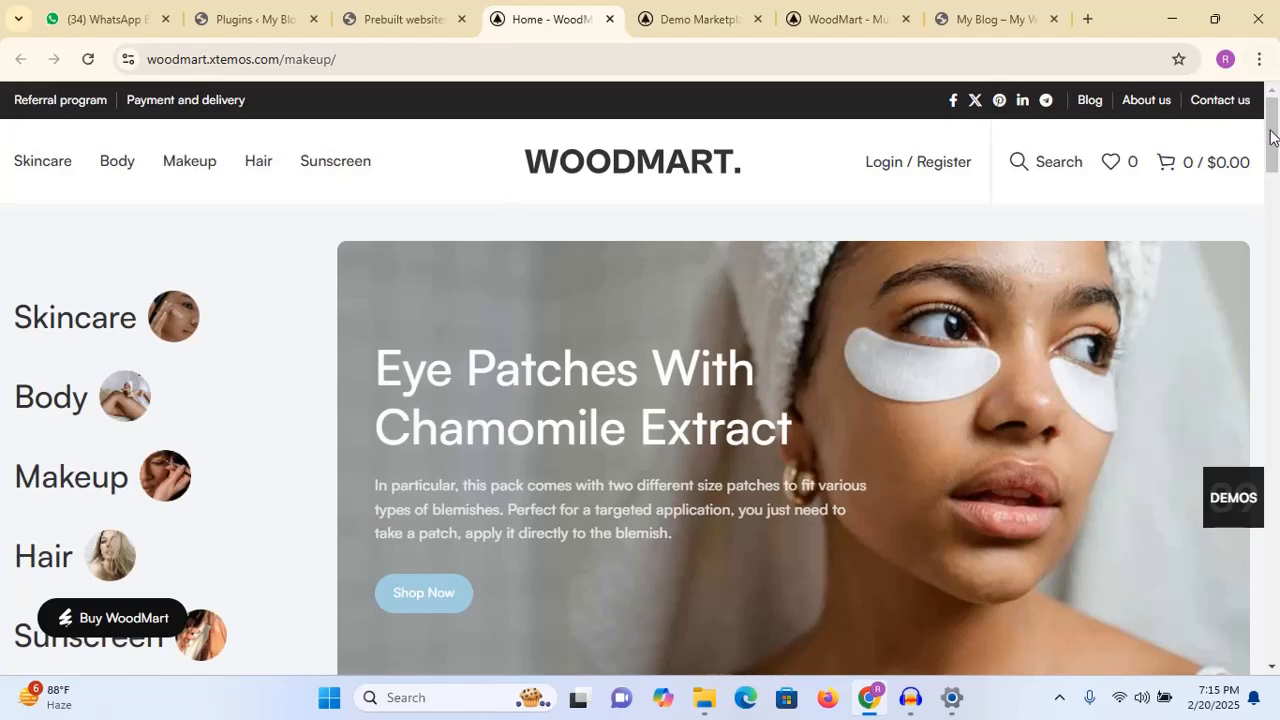
mouse_move(1273, 137)
left_mouse_down()
mouse_move(1273, 265)
mouse_move(1277, 112)
left_mouse_up()
- Return to the prebuilt websites and look through the live preview of the Kids demo
left_click(408, 30)
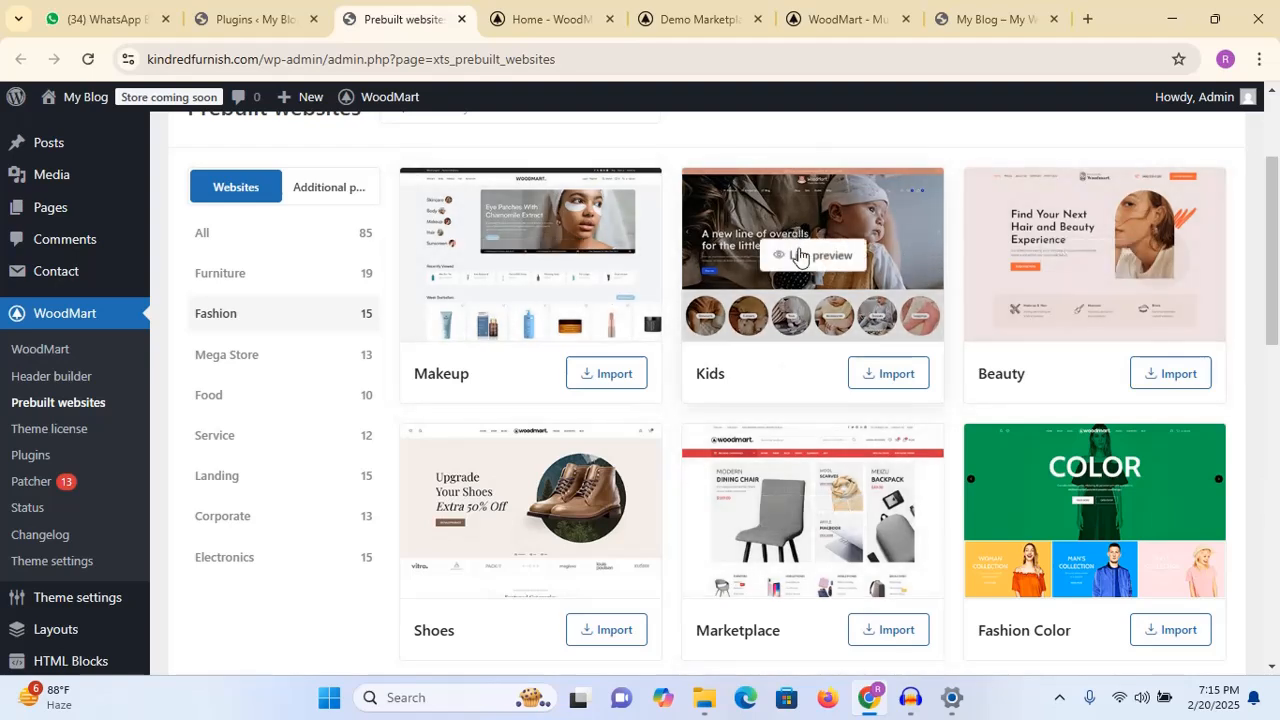
left_click(810, 257)
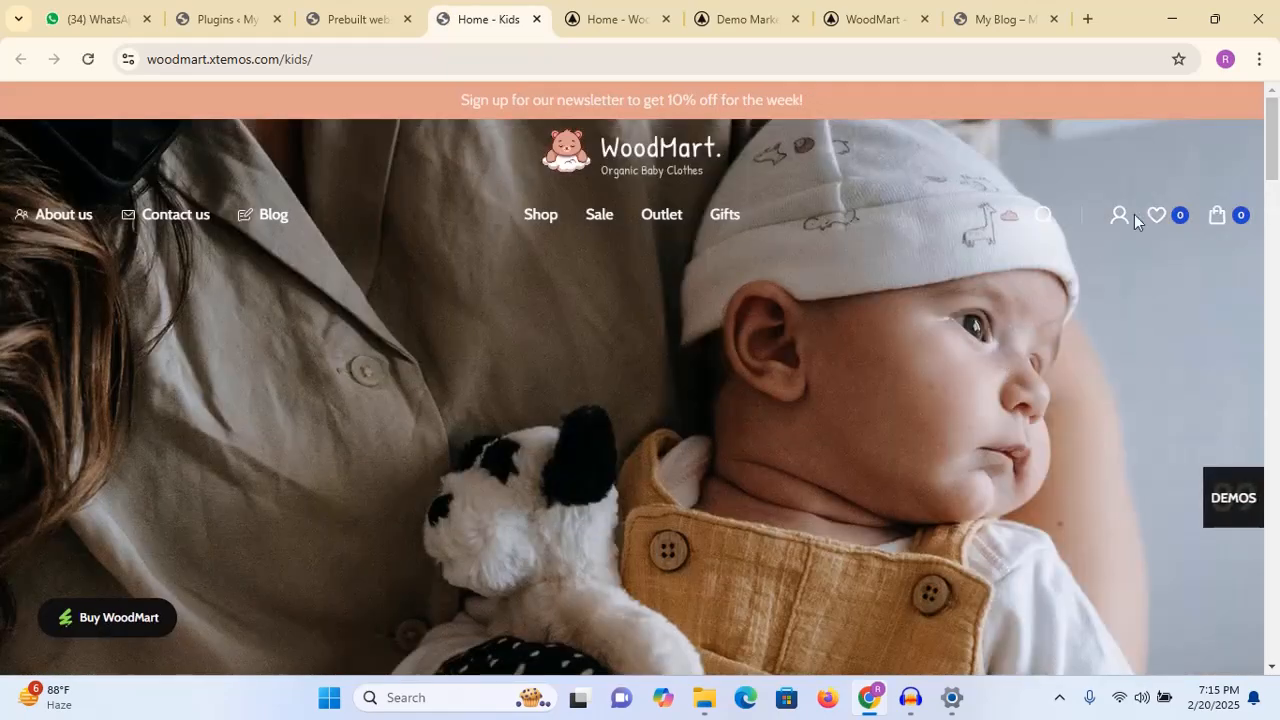
scroll(1134, 214, "down", 10)
scroll(1258, 148, "up", 7)
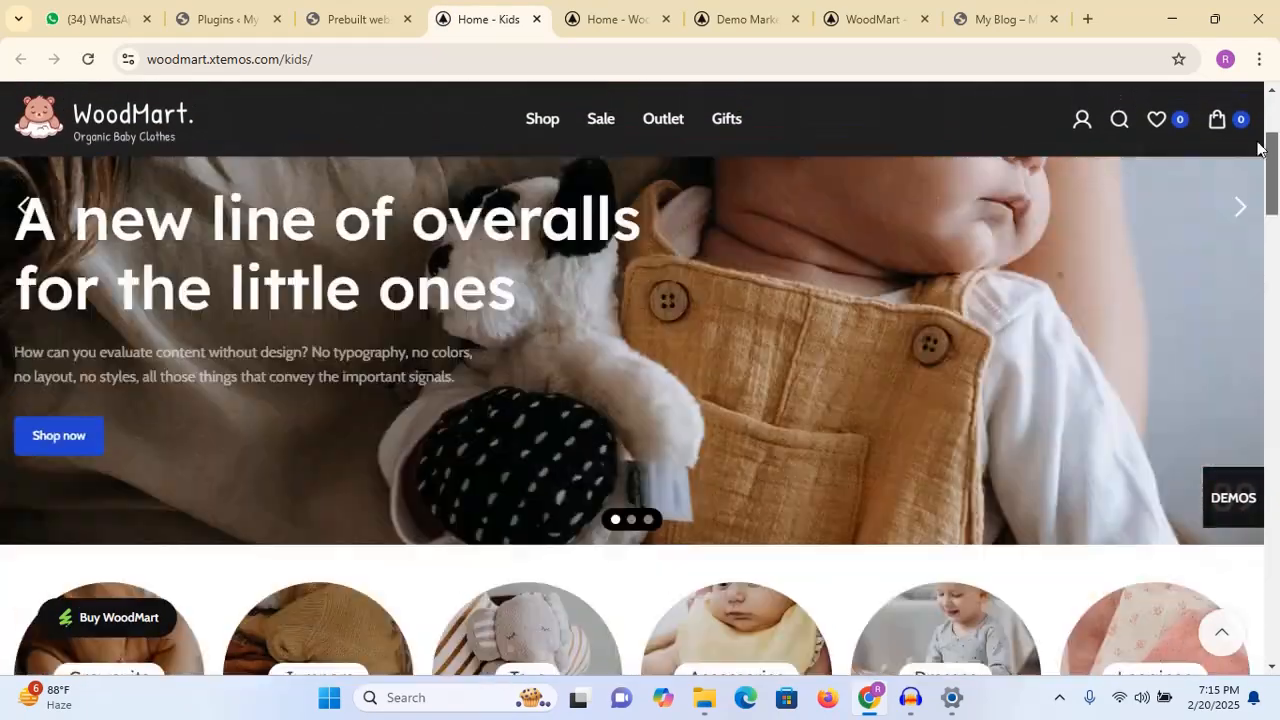
mouse_move(1257, 142)
left_mouse_down()
mouse_move(1262, 115)
mouse_move(1278, 214)
mouse_move(1278, 557)
mouse_move(1266, 43)
mouse_move(1257, 617)
mouse_move(1277, 130)
left_mouse_up()
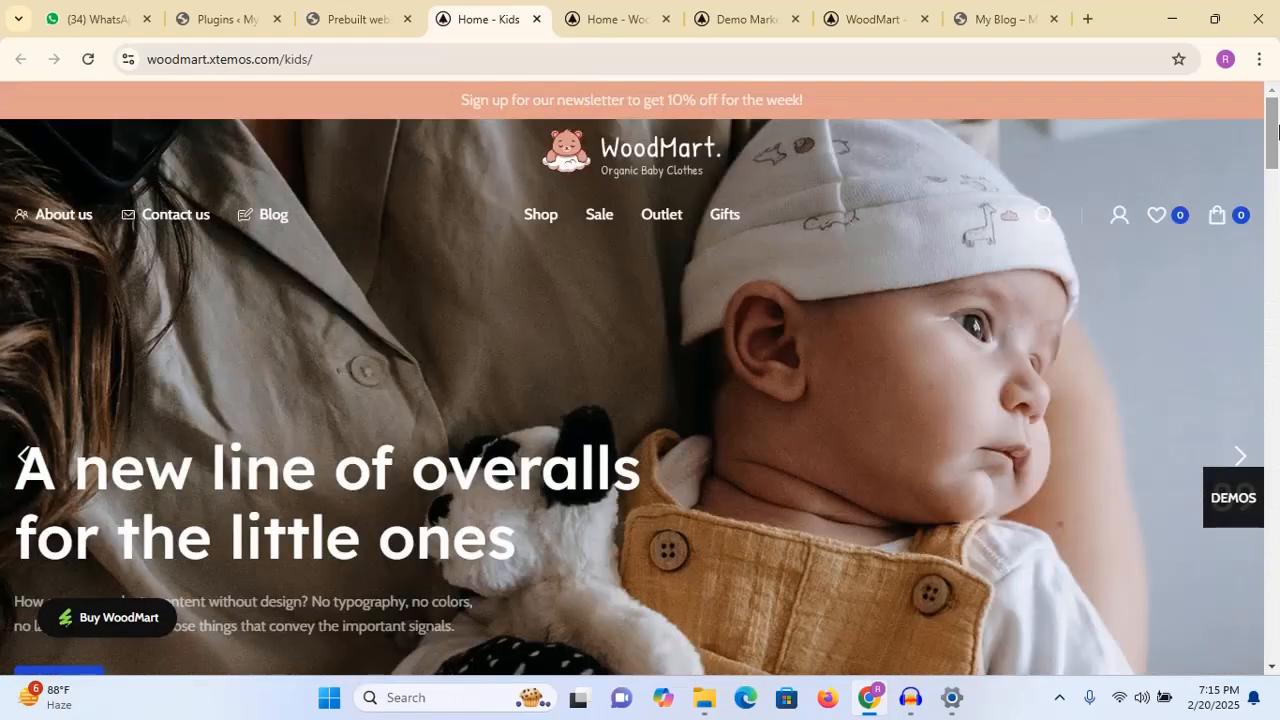
- Return to the prebuilt websites, browse the Mega Store and Food categories, and look through the live preview of the Vegetables demo
left_click(345, 19)
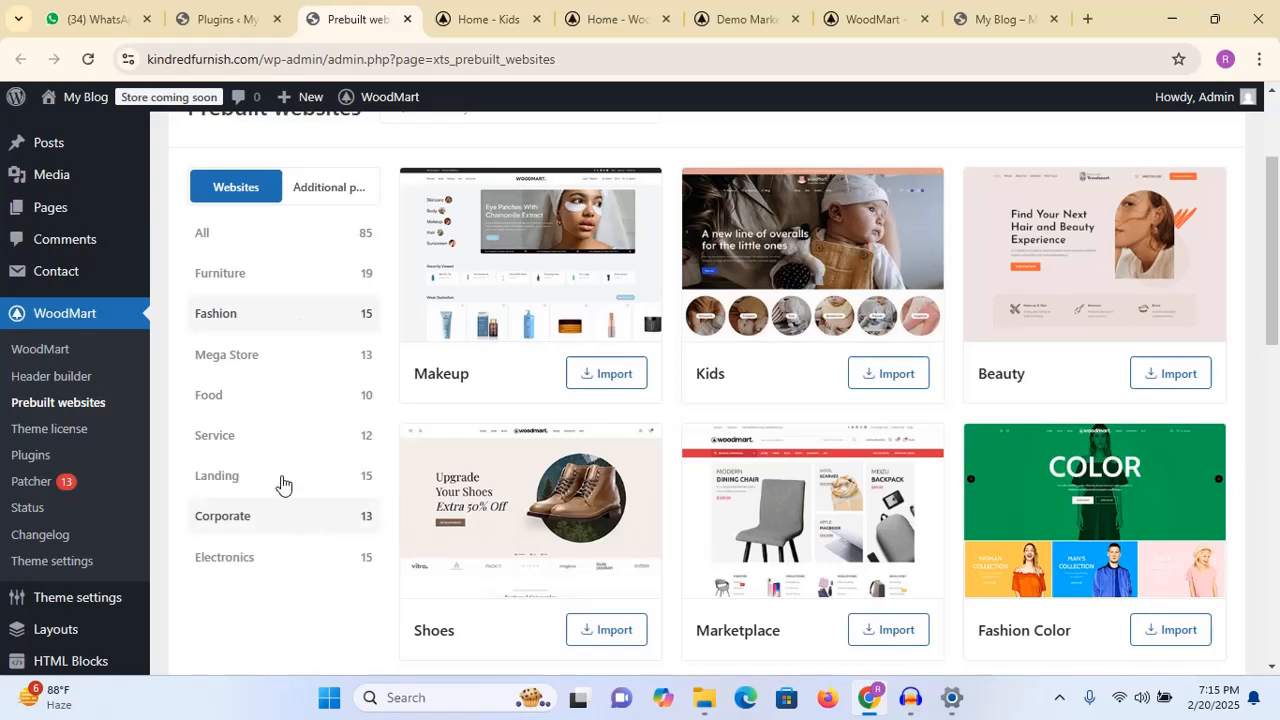
left_click(227, 356)
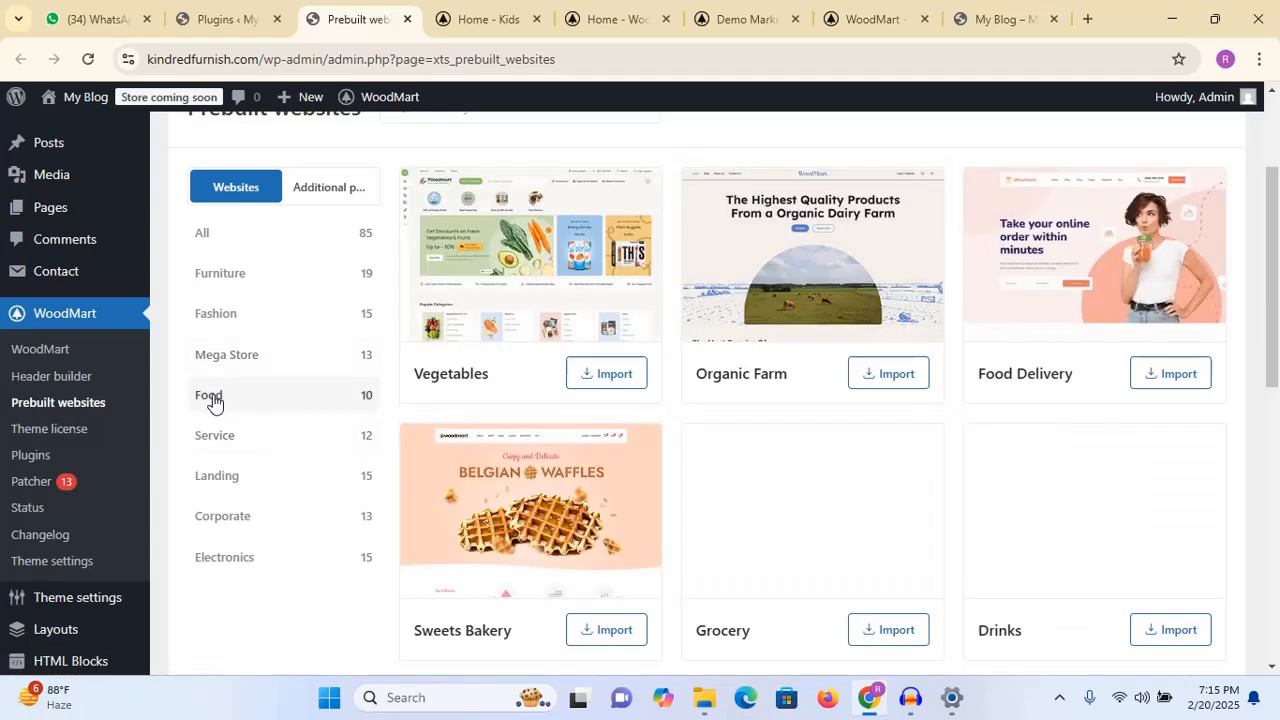
left_click(538, 256)
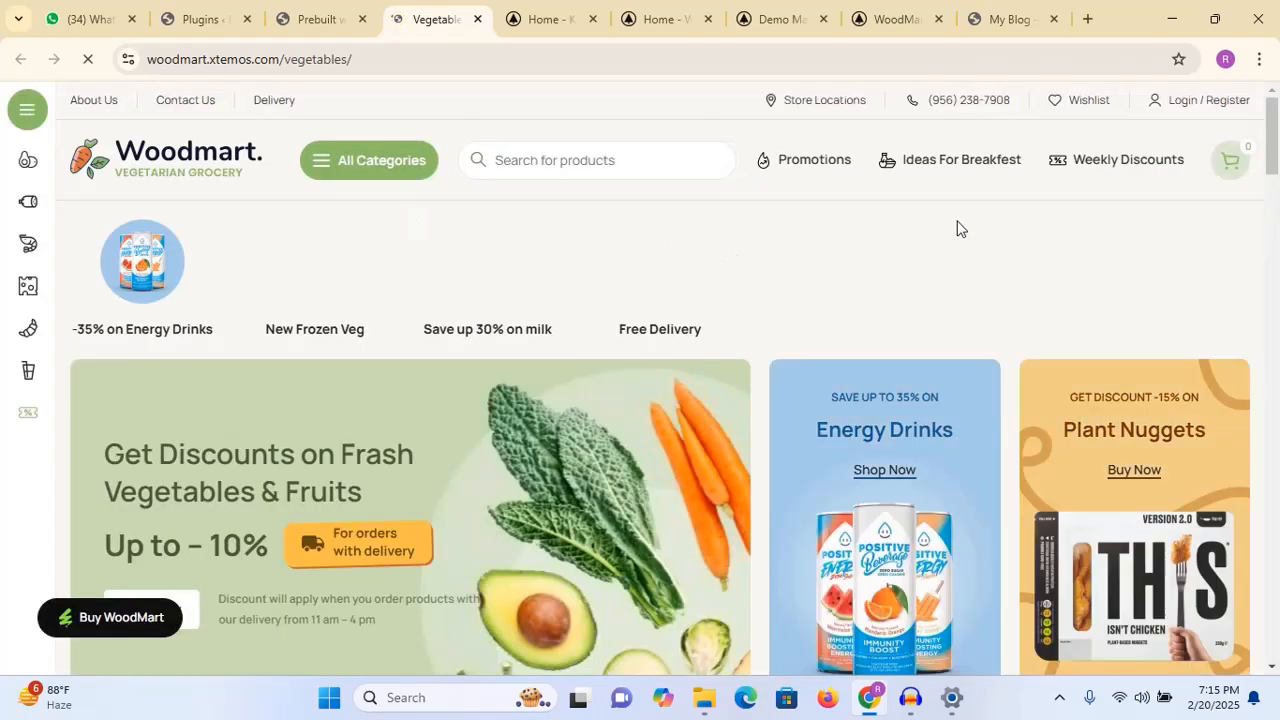
mouse_move(1274, 130)
left_mouse_down()
mouse_move(1277, 588)
mouse_move(1274, 120)
left_mouse_up()
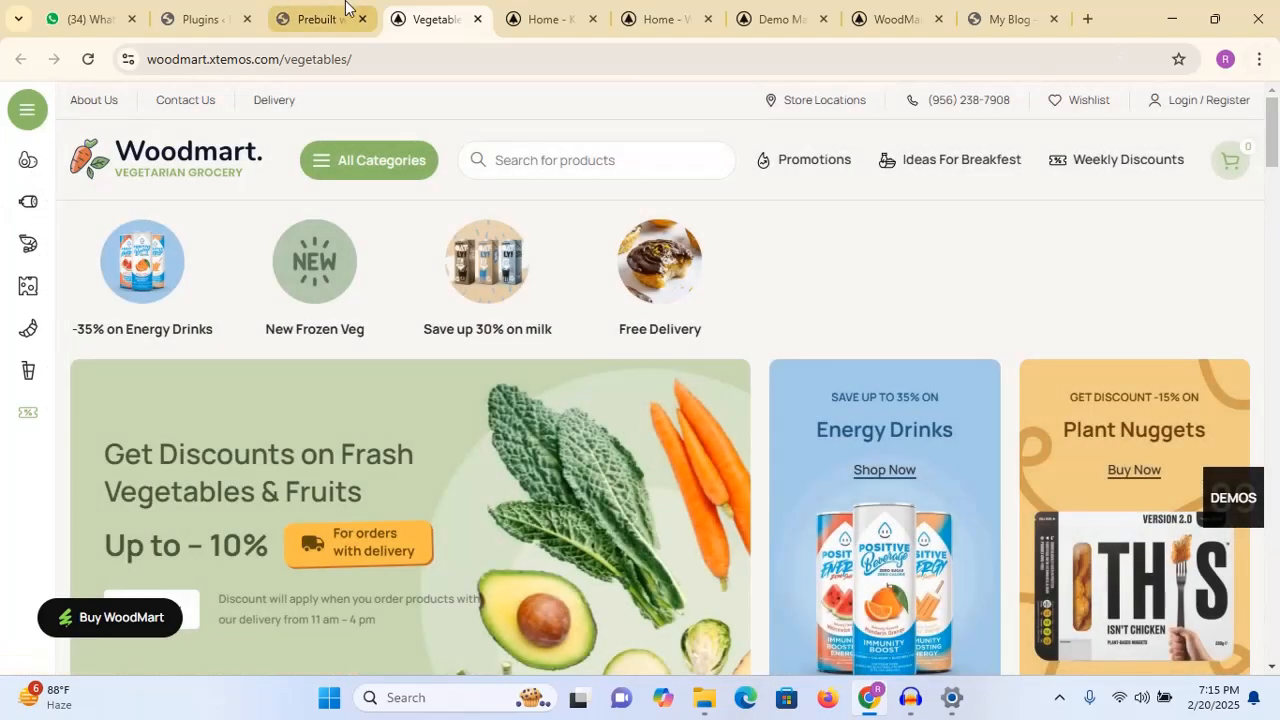
- Return to the prebuilt websites, filter them by the Service category and look through the live preview of the Medical demo
left_click(317, 14)
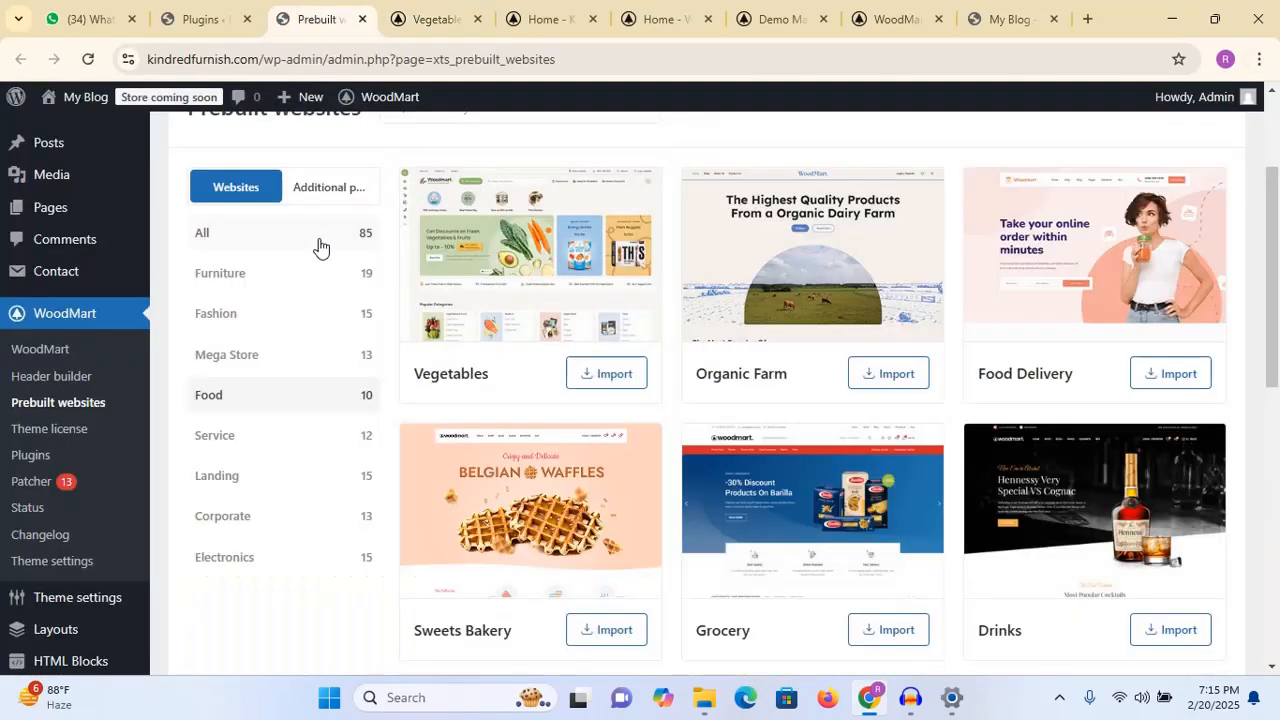
left_click(252, 440)
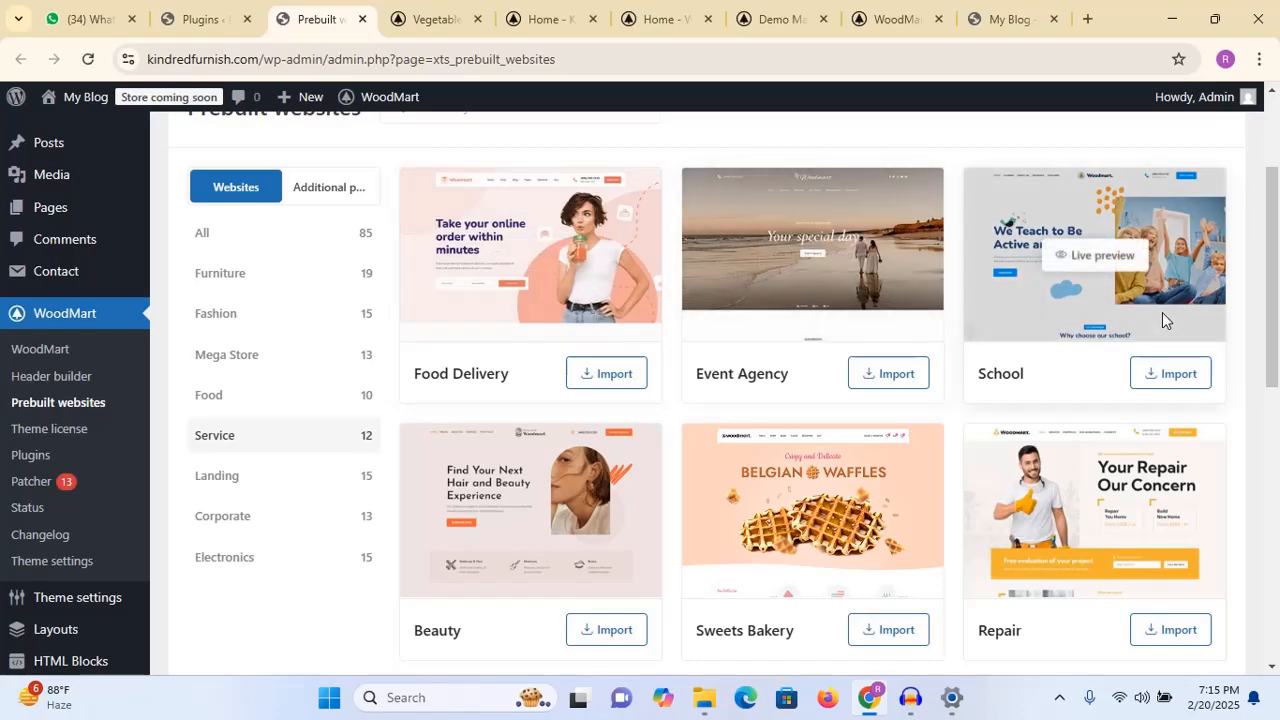
left_click_drag(1278, 272, 1275, 445)
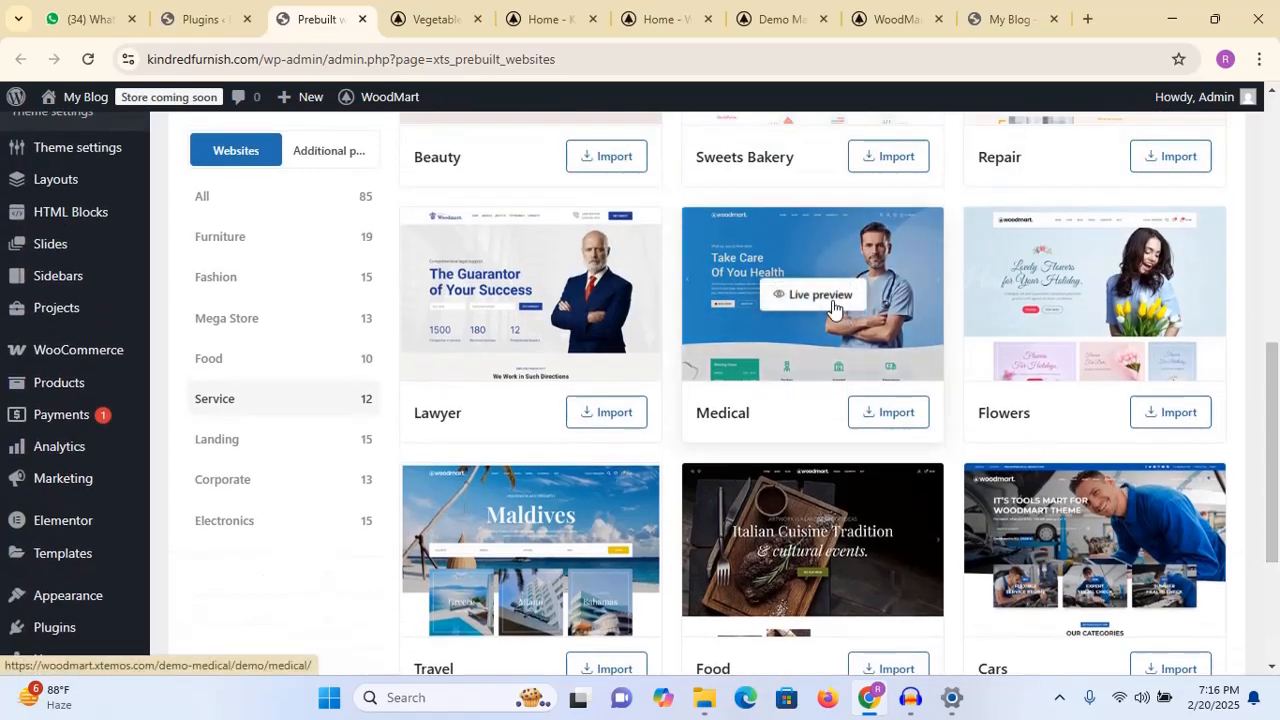
left_click(820, 294)
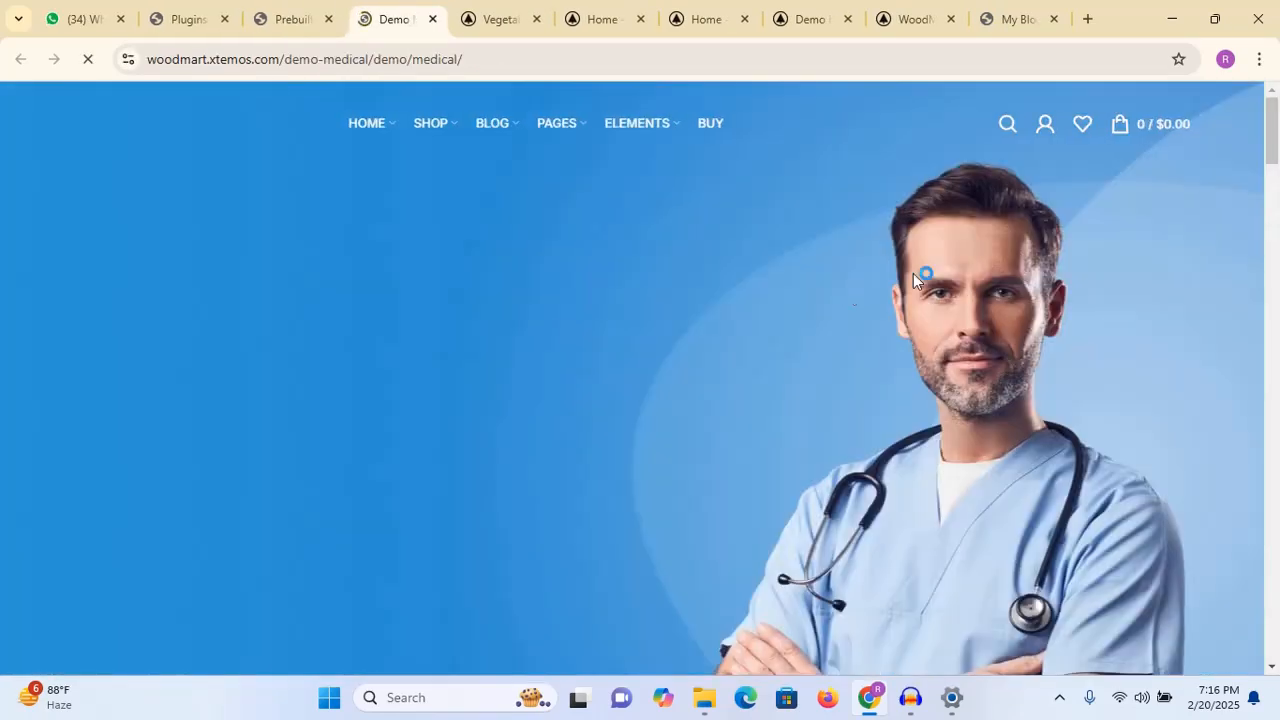
left_click_drag(1272, 148, 1189, 16)
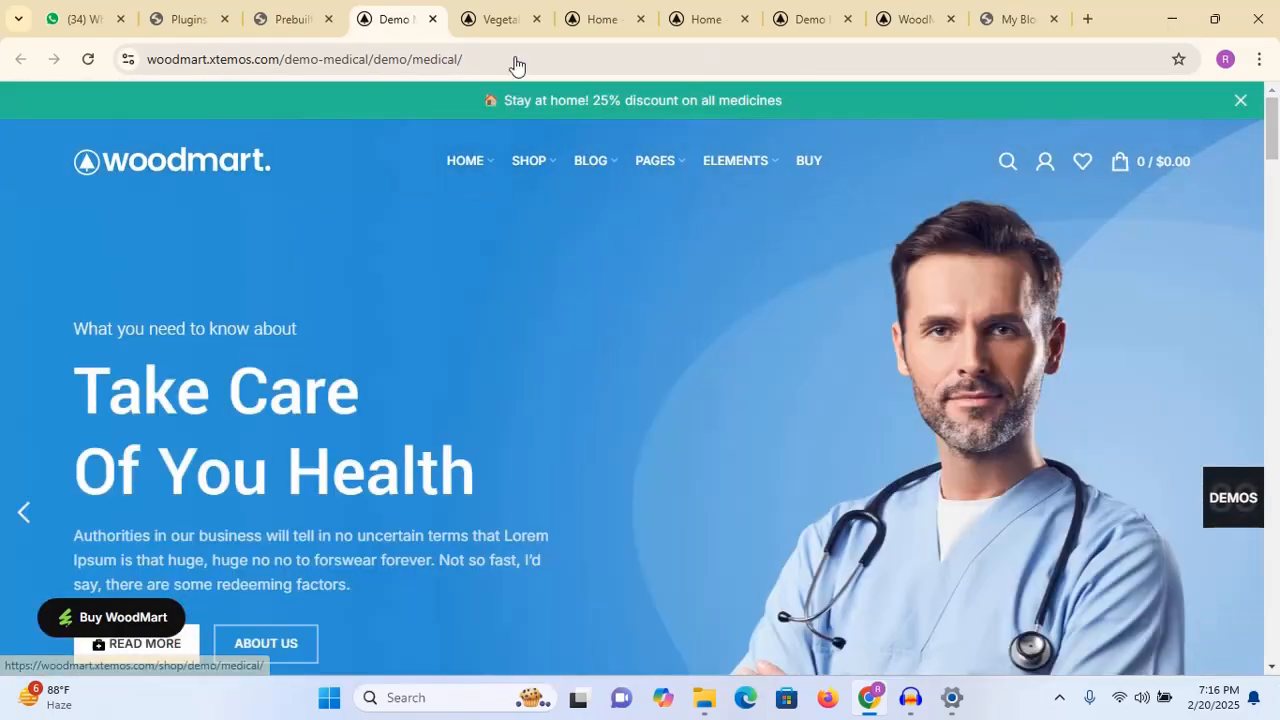
- Return to the prebuilt websites and look over the demos in the Landing category
left_click(285, 20)
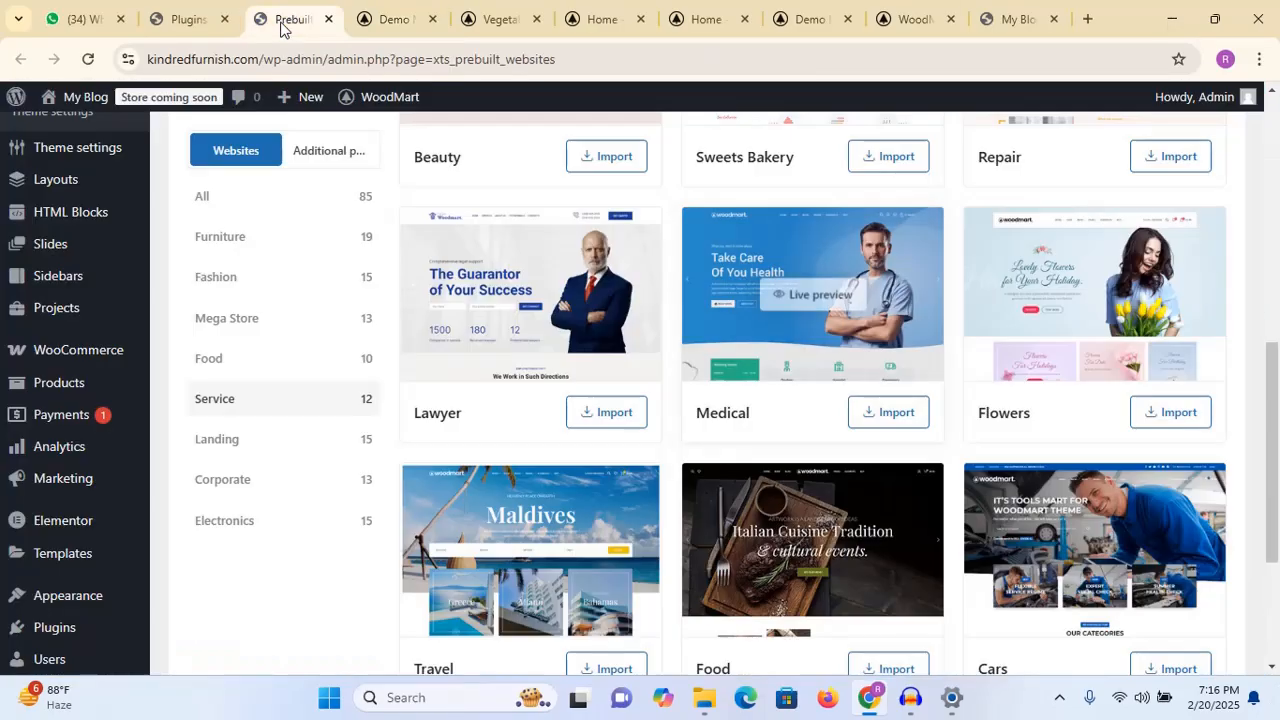
left_click(237, 452)
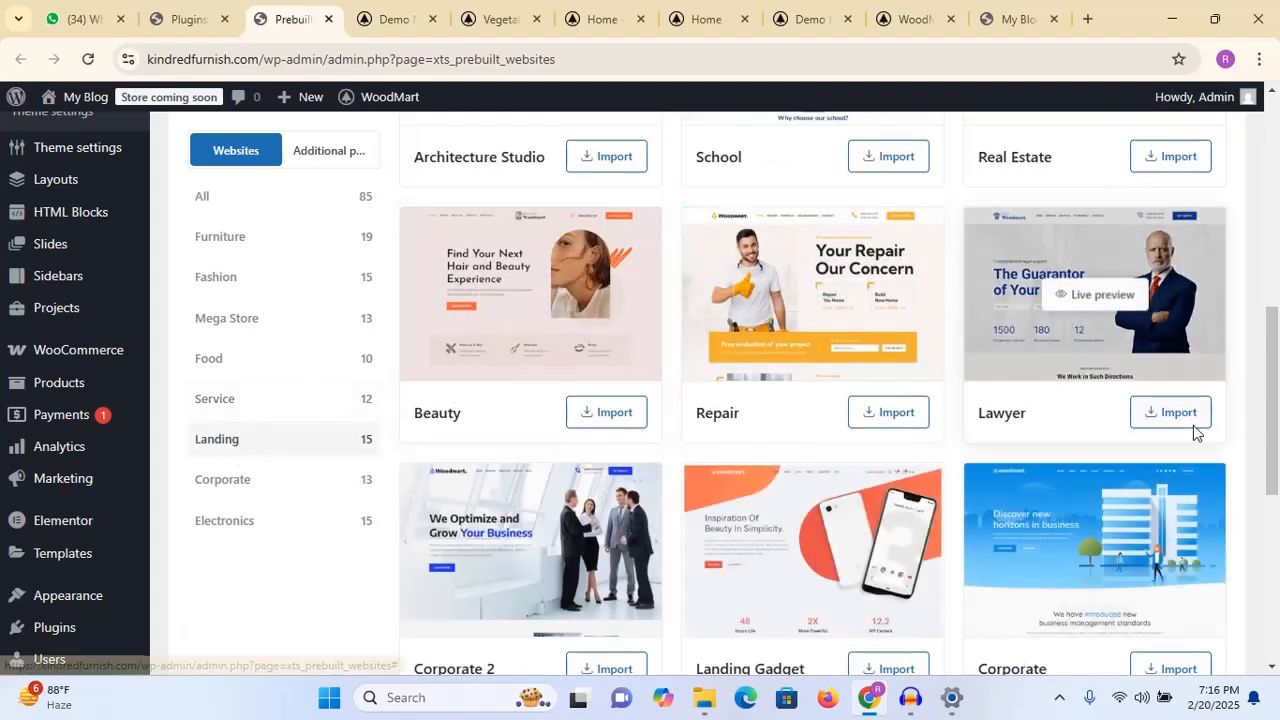
left_click_drag(1266, 403, 1274, 496)
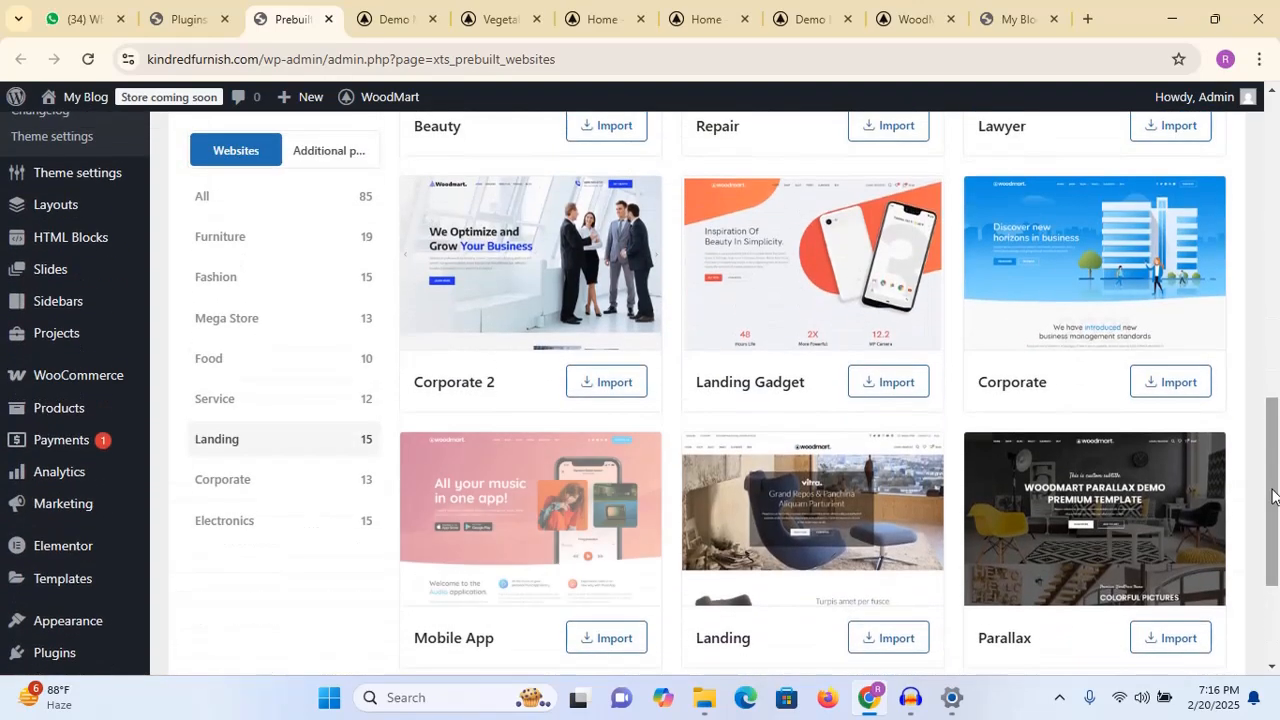
- Filter the prebuilt websites by the Corporate category and look through the live preview of the Mobile App demo
left_click(252, 494)
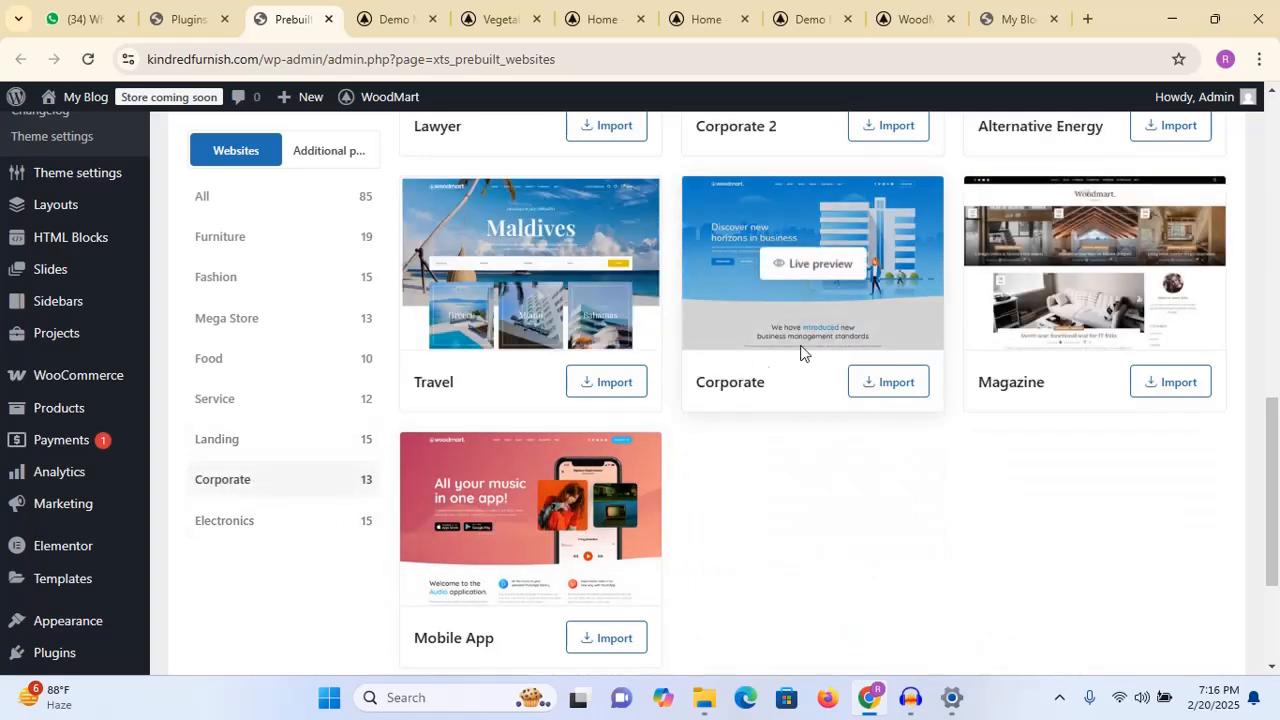
left_click(541, 527)
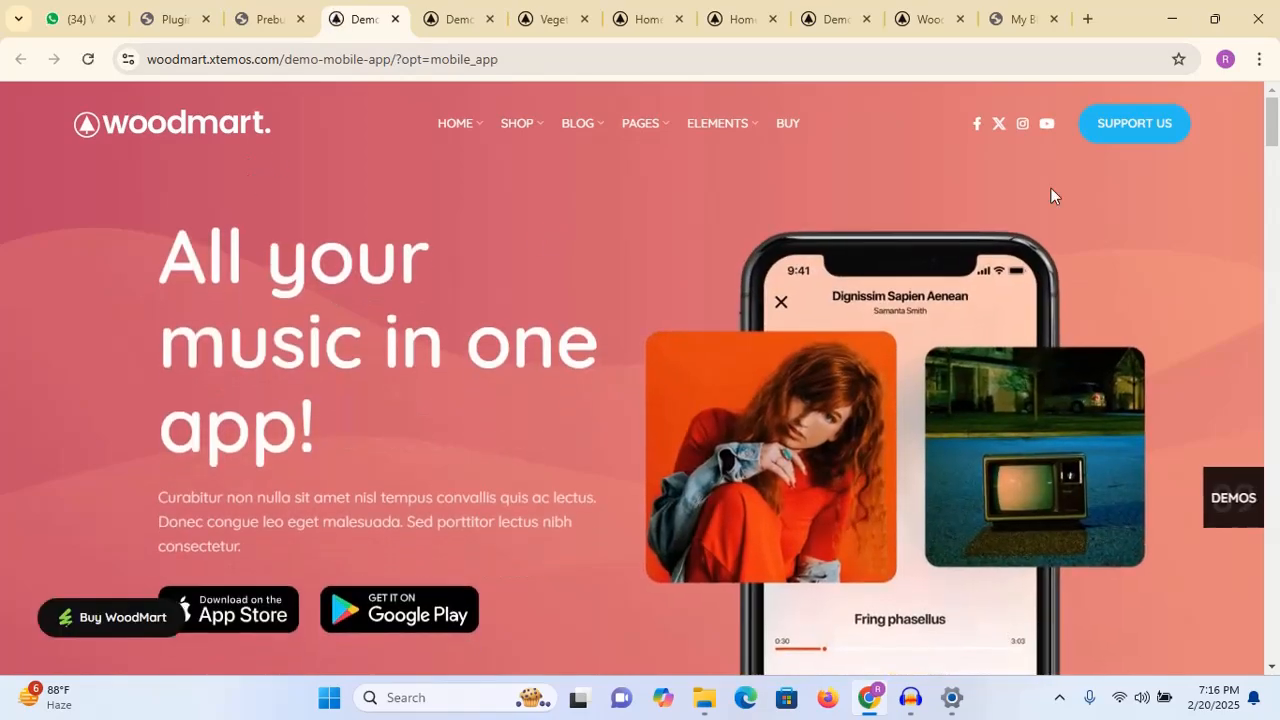
left_click_drag(1271, 120, 1268, 226)
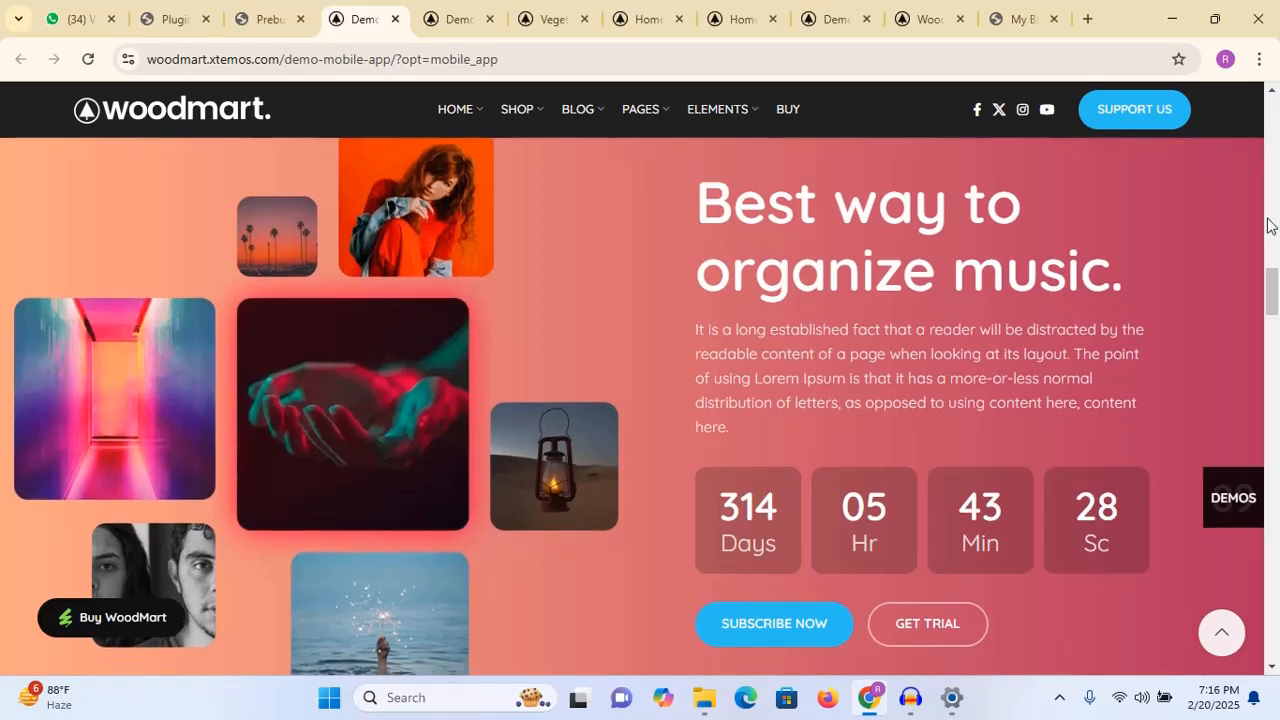
left_click_drag(1271, 287, 1250, 115)
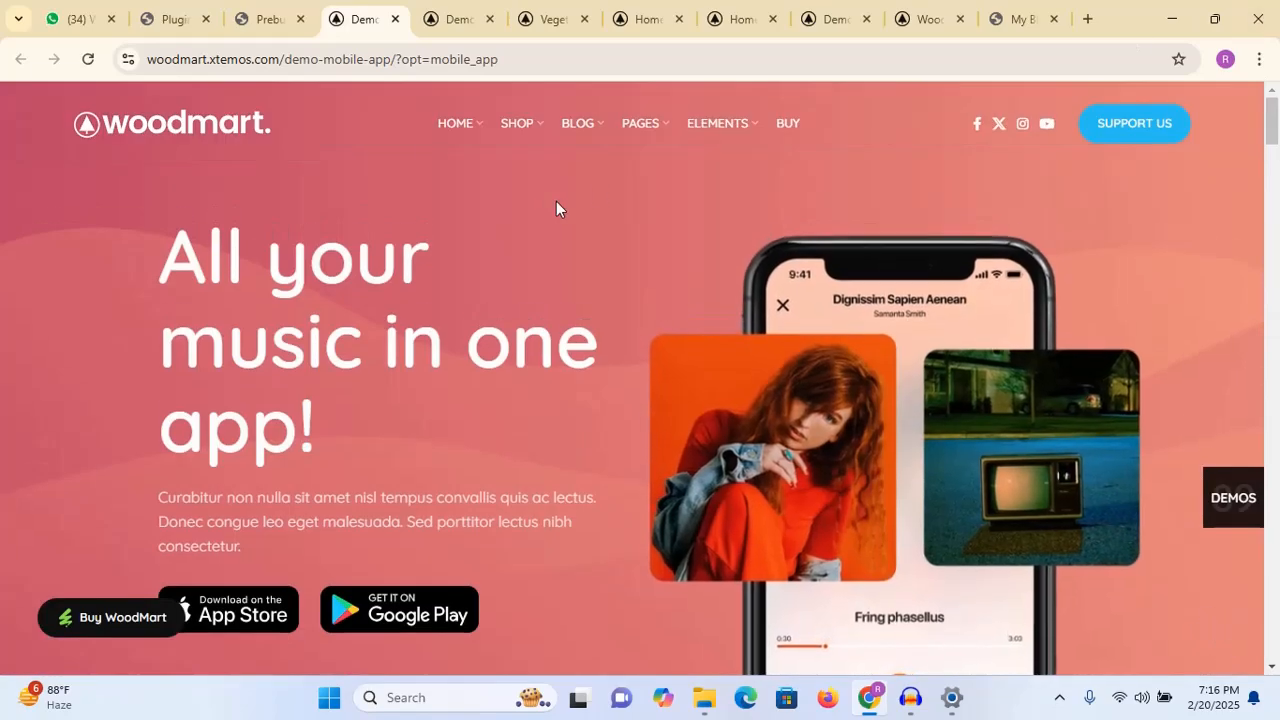
- Filter the prebuilt websites by the Electronics category and examine the Mega Electronics demo's home page and category menu in its live preview
left_click(255, 18)
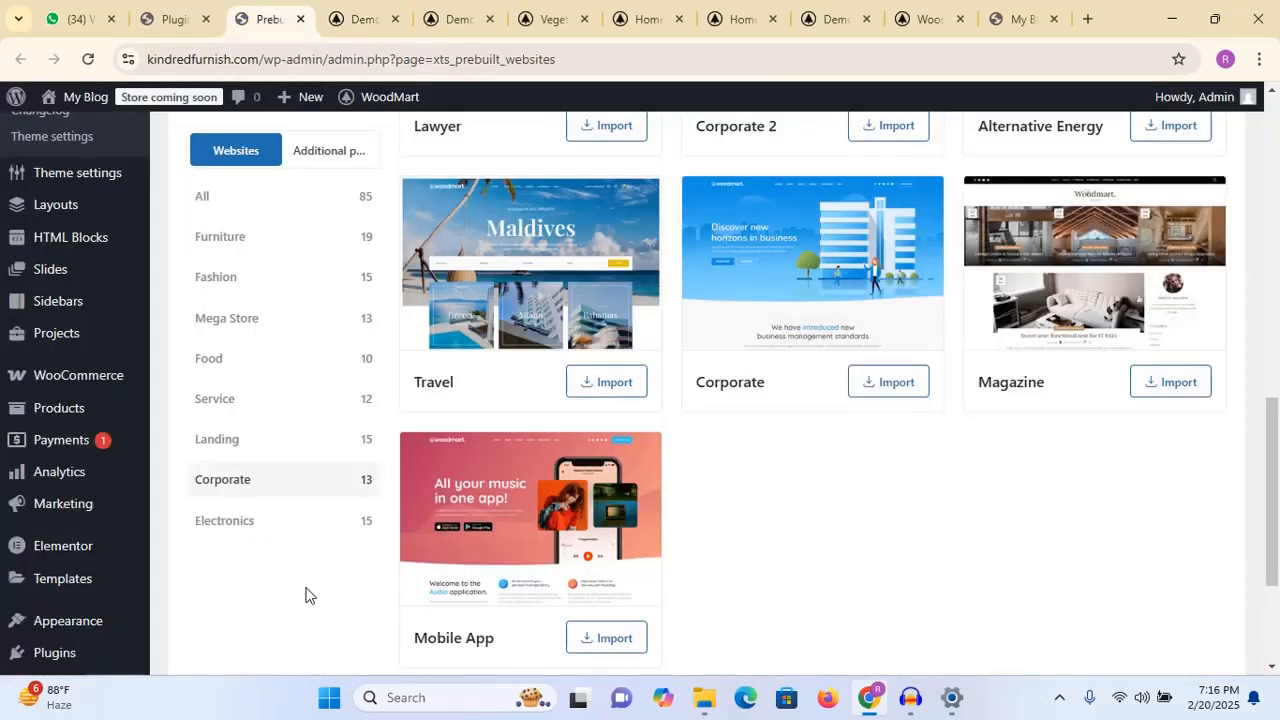
left_click(222, 522)
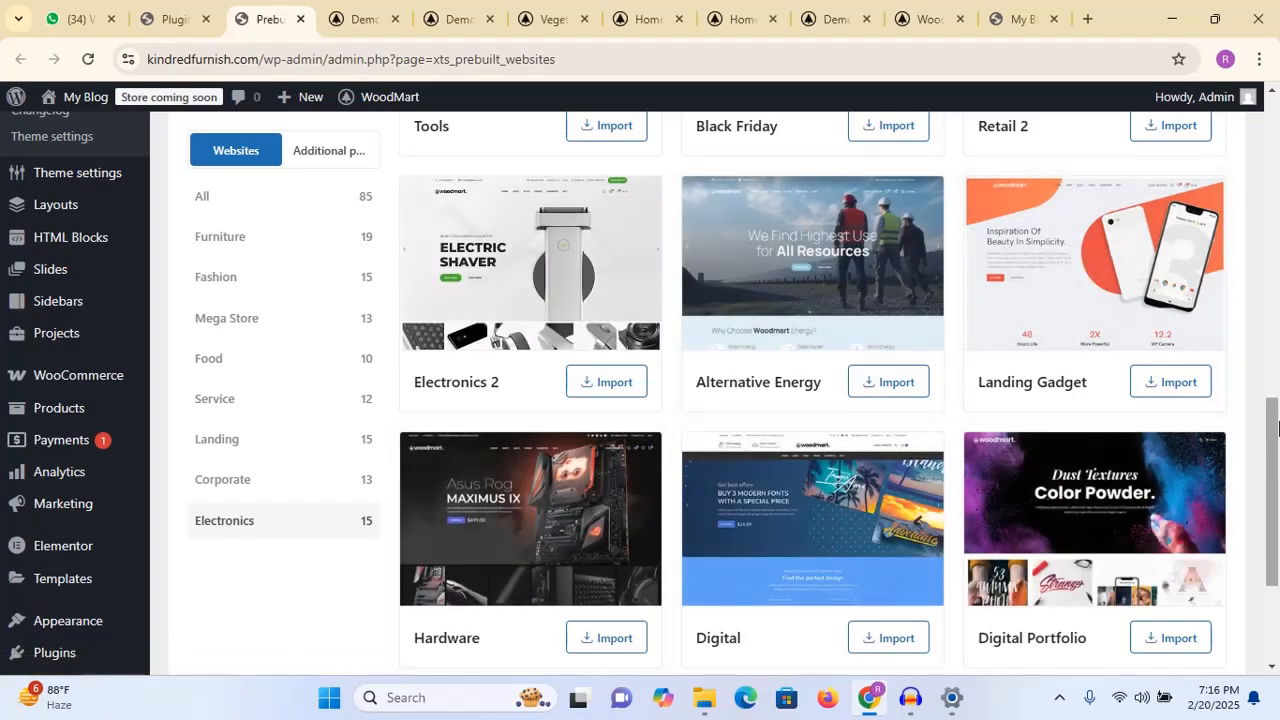
left_click_drag(1277, 428, 1277, 175)
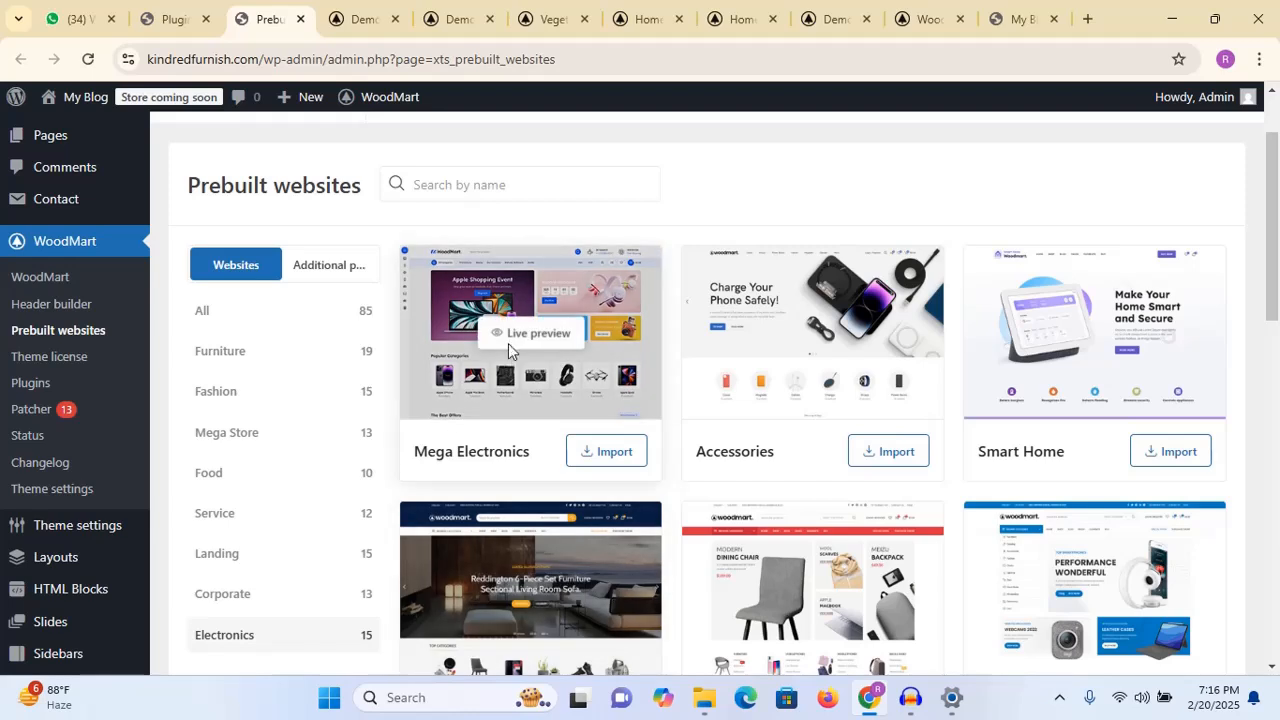
left_click(528, 337)
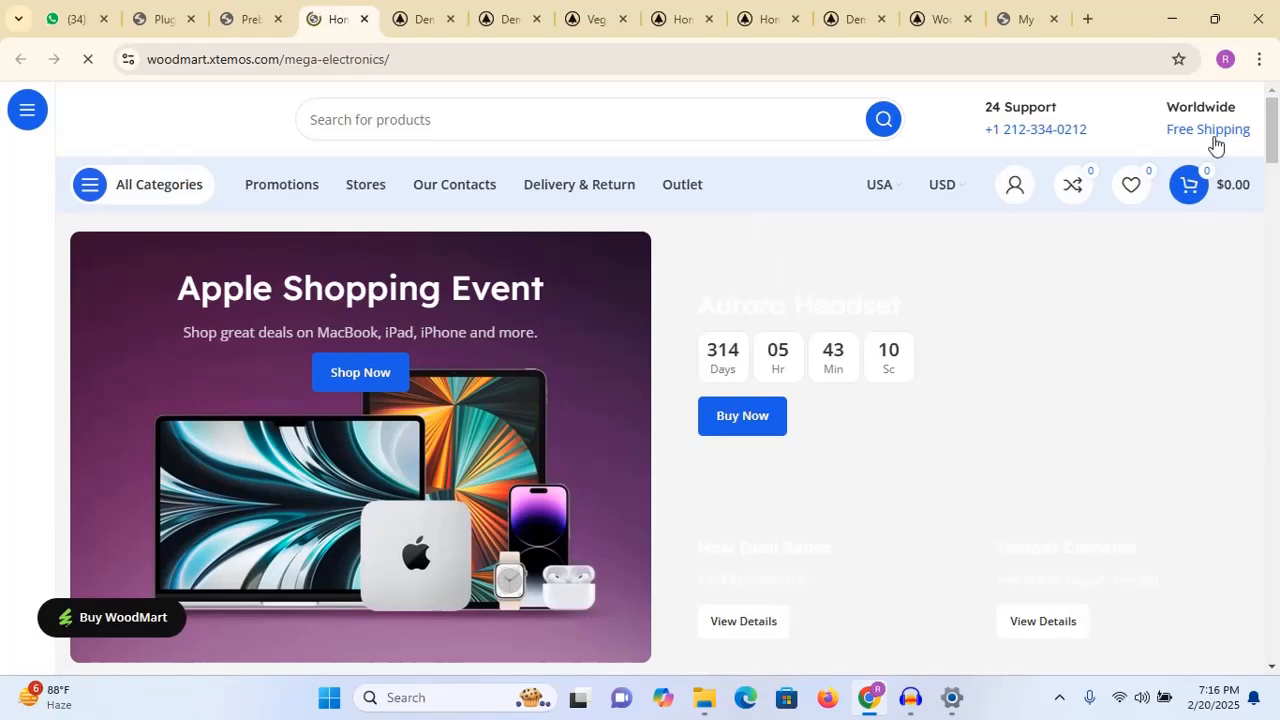
left_click_drag(1273, 130, 1276, 100)
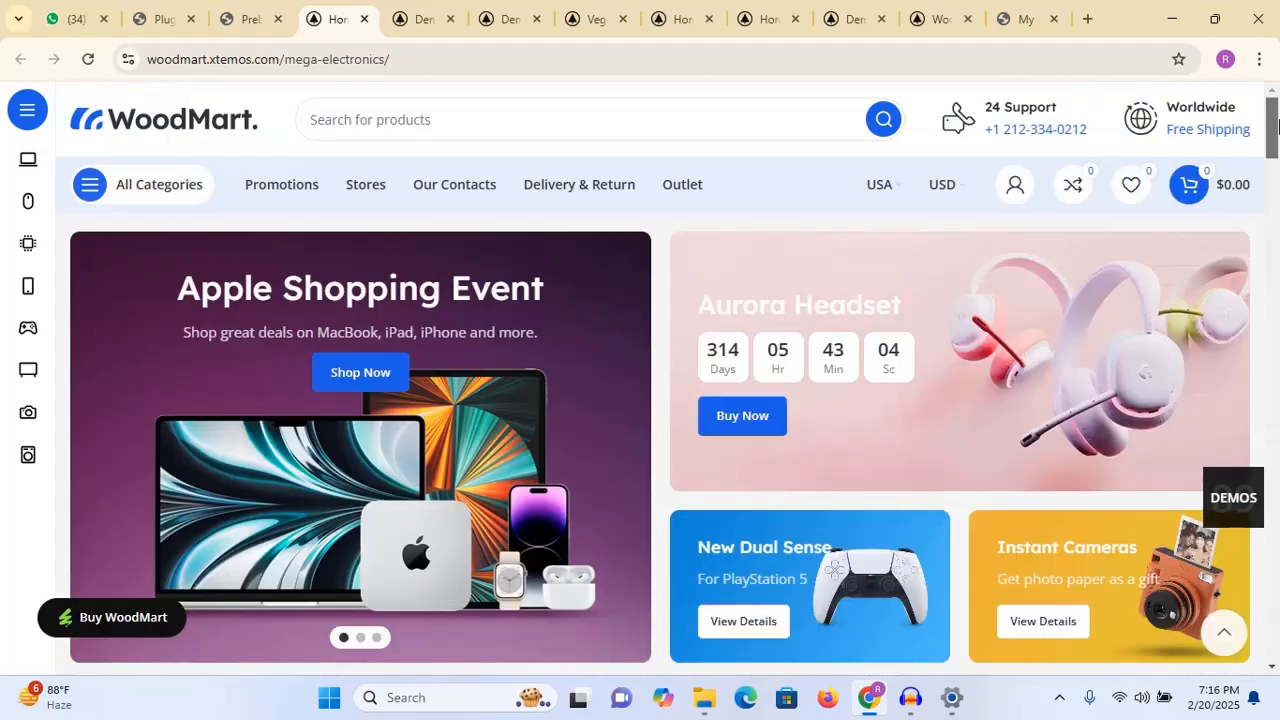
mouse_move(28, 232)
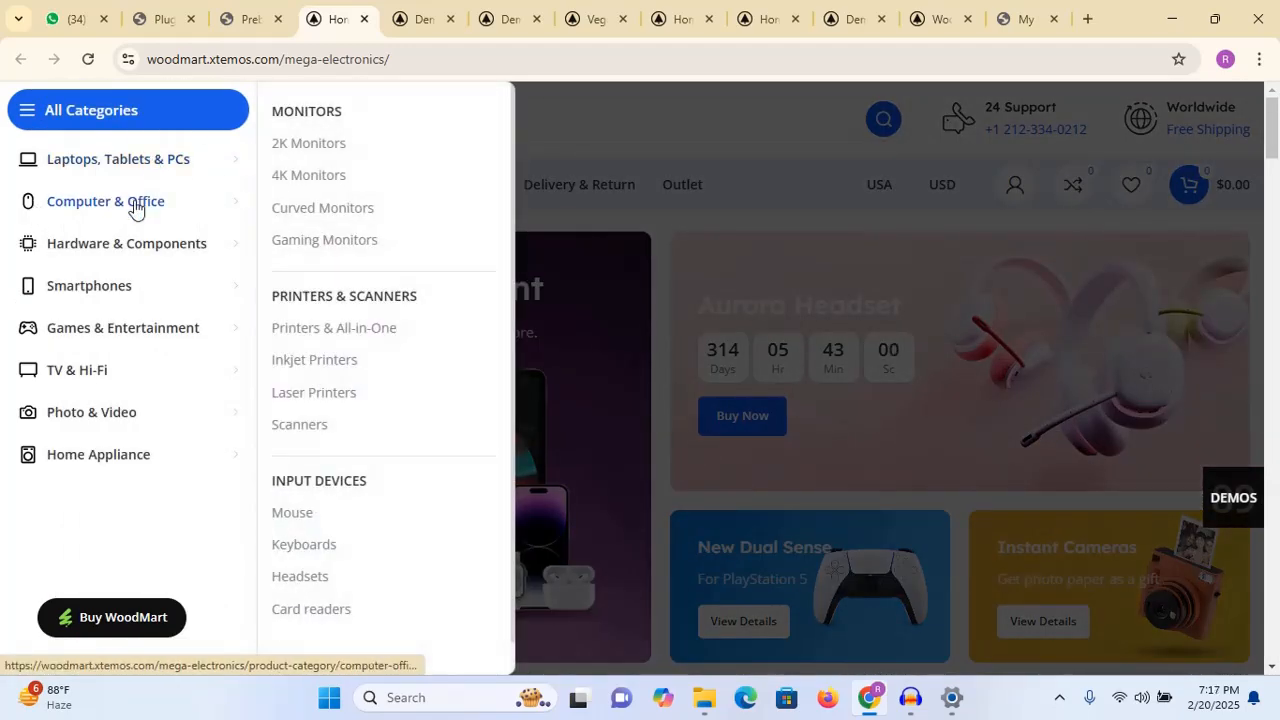
mouse_move(96, 382)
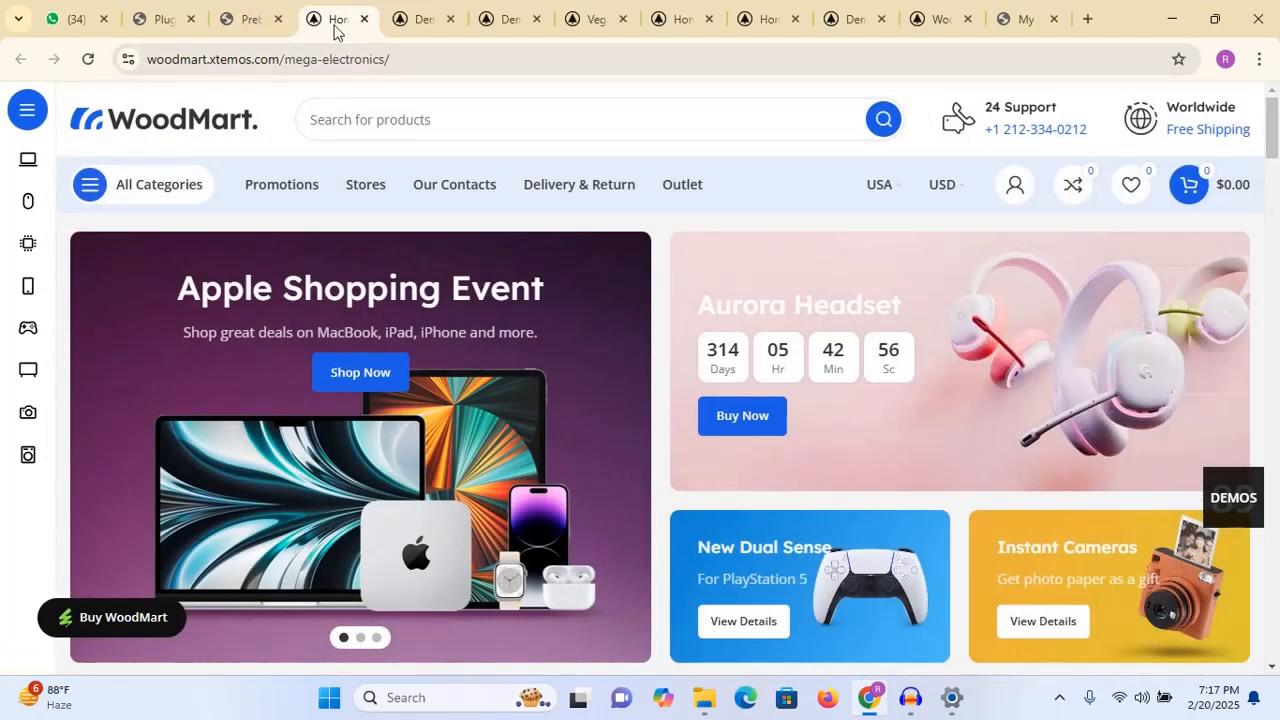
- Filter the prebuilt websites by Furniture, open the Furniture 2 live preview, dismiss its newsletter popup and look through the home page
left_click(252, 20)
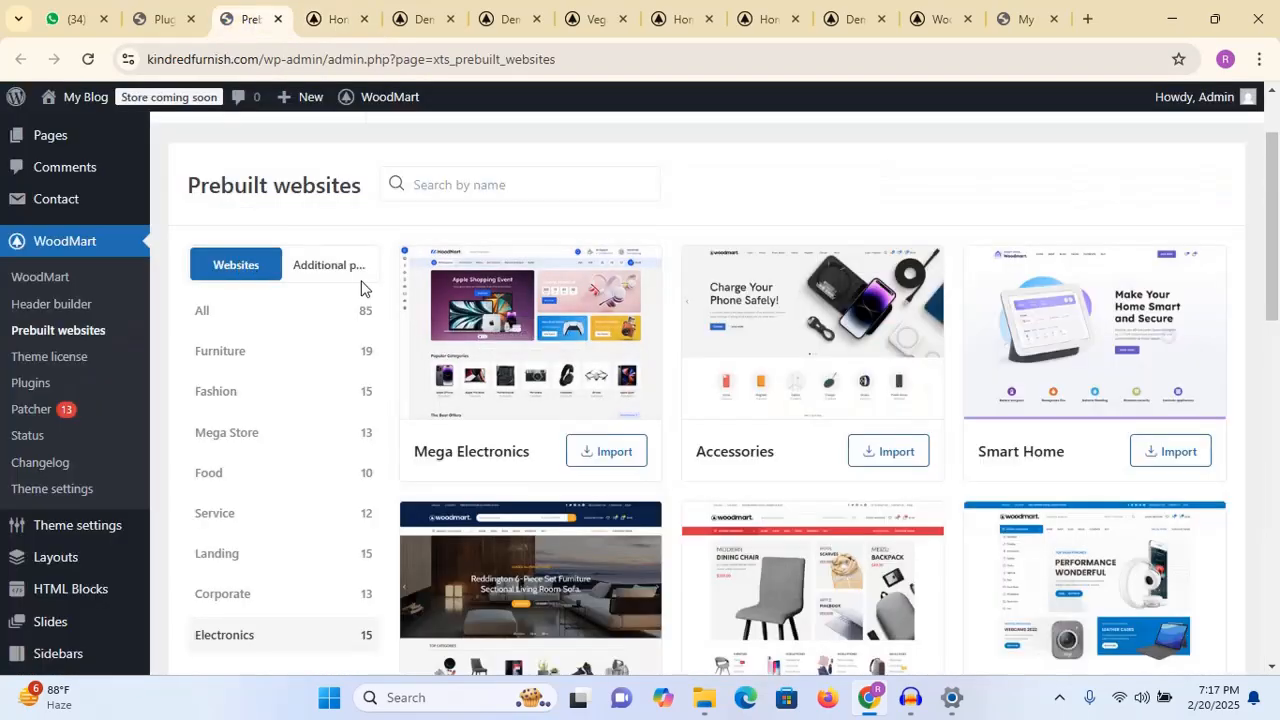
left_click(215, 355)
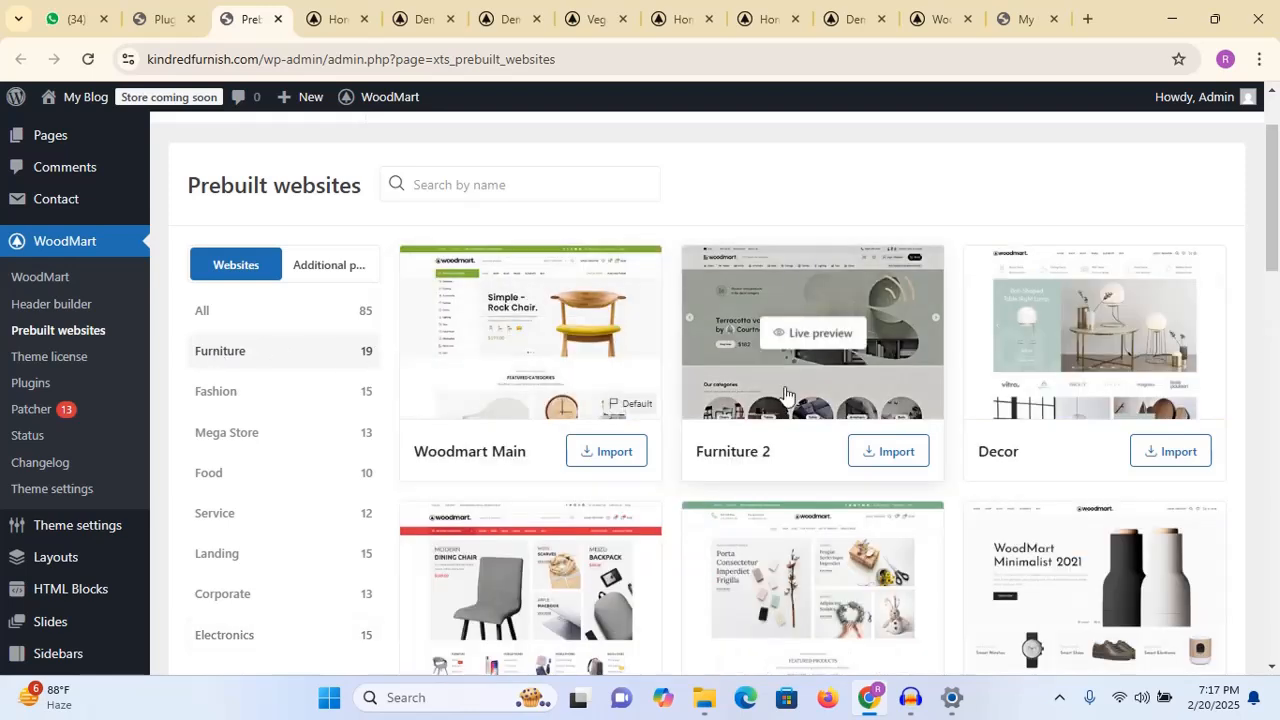
left_click(797, 334)
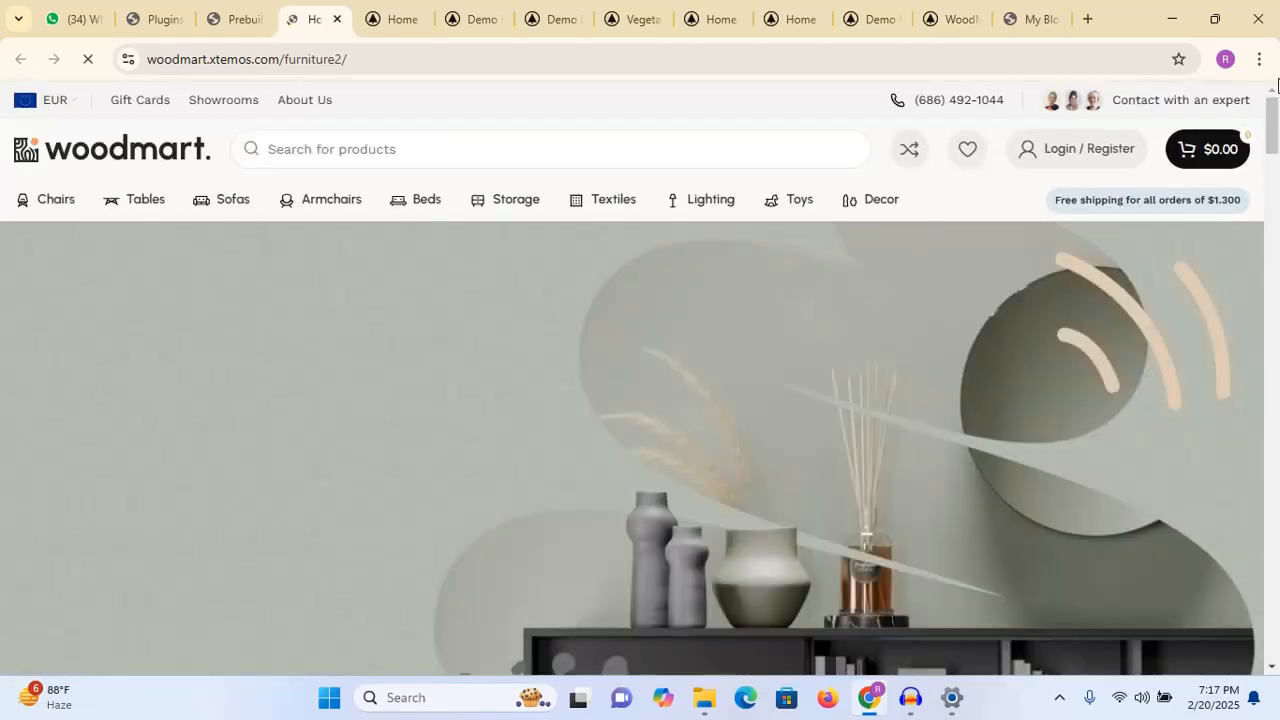
mouse_move(1274, 120)
left_mouse_down()
mouse_move(1274, 222)
mouse_move(1276, 131)
left_mouse_up()
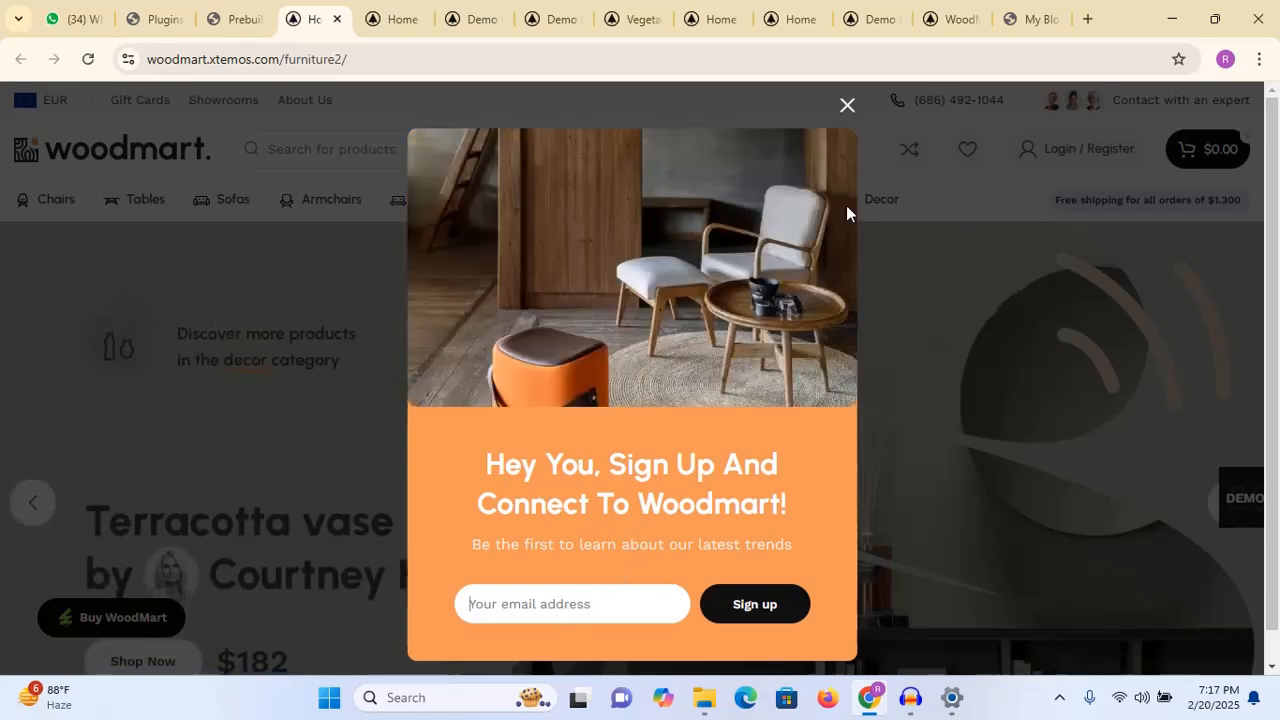
left_click(847, 108)
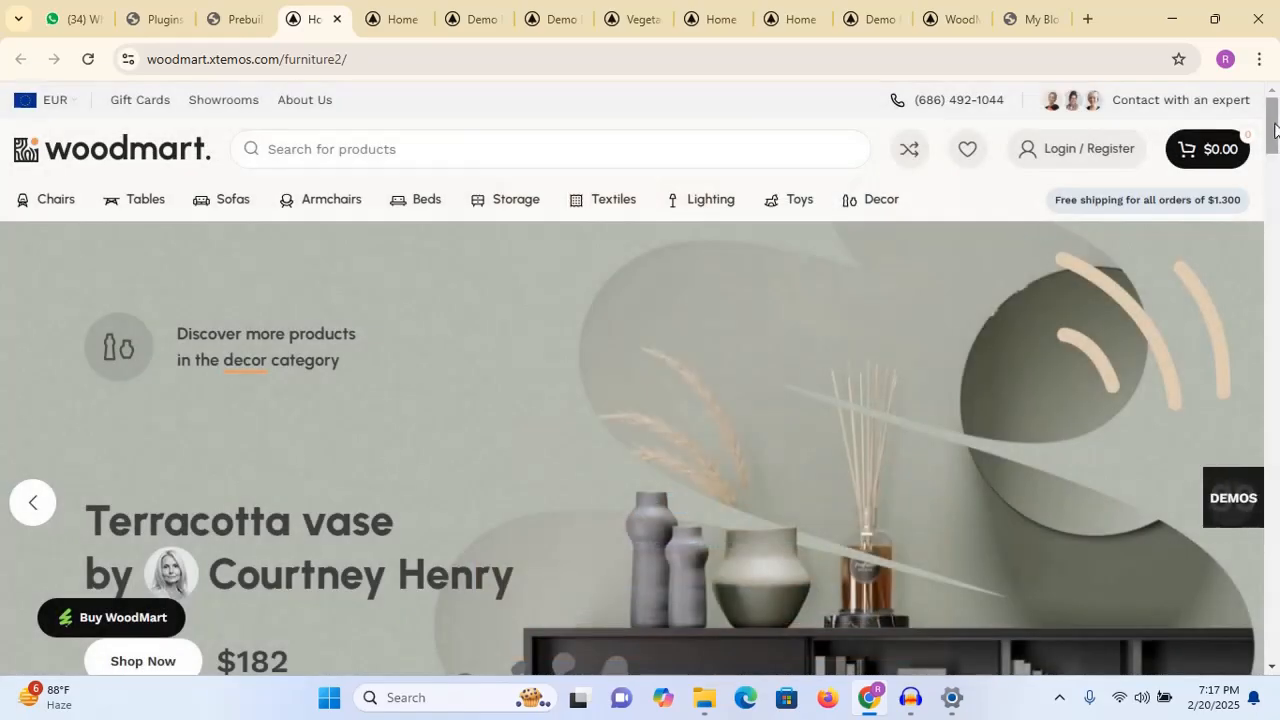
mouse_move(1275, 128)
left_mouse_down()
mouse_move(1276, 590)
mouse_move(1276, 125)
left_mouse_up()
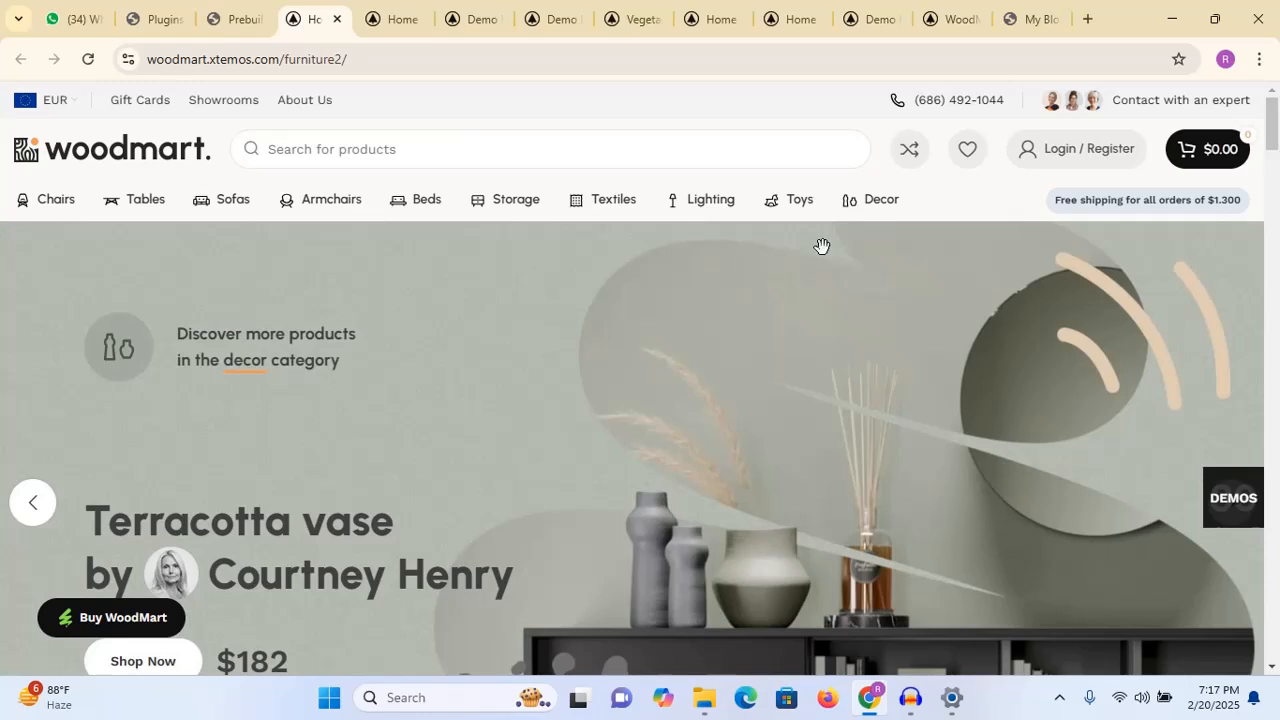
- Import the Furniture 2 prebuilt website into the store and open the imported home page
left_click(235, 19)
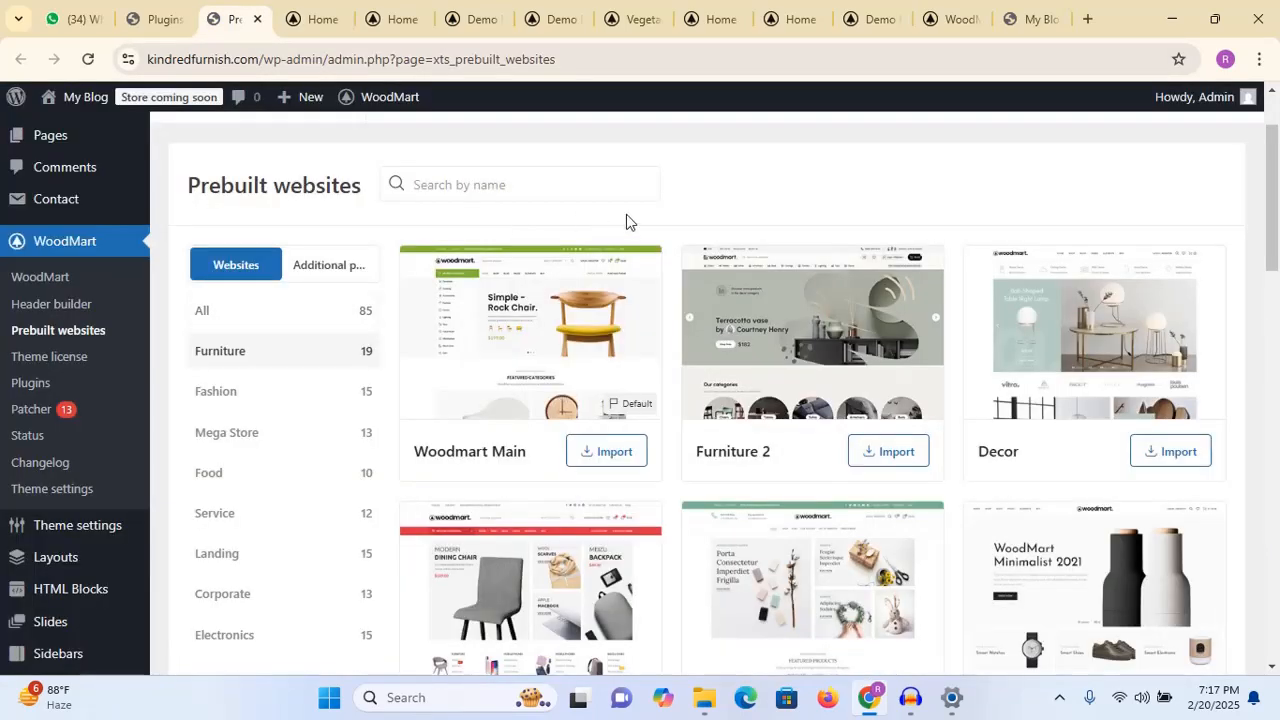
mouse_move(781, 316)
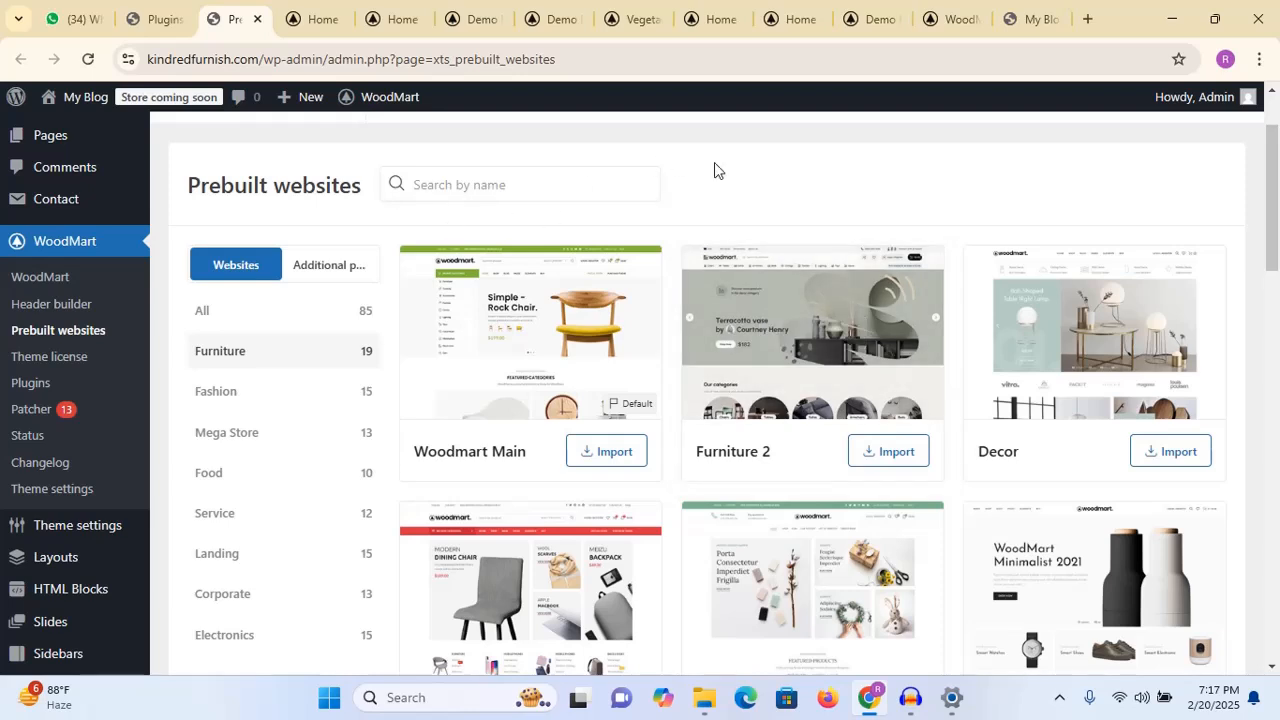
left_click(893, 455)
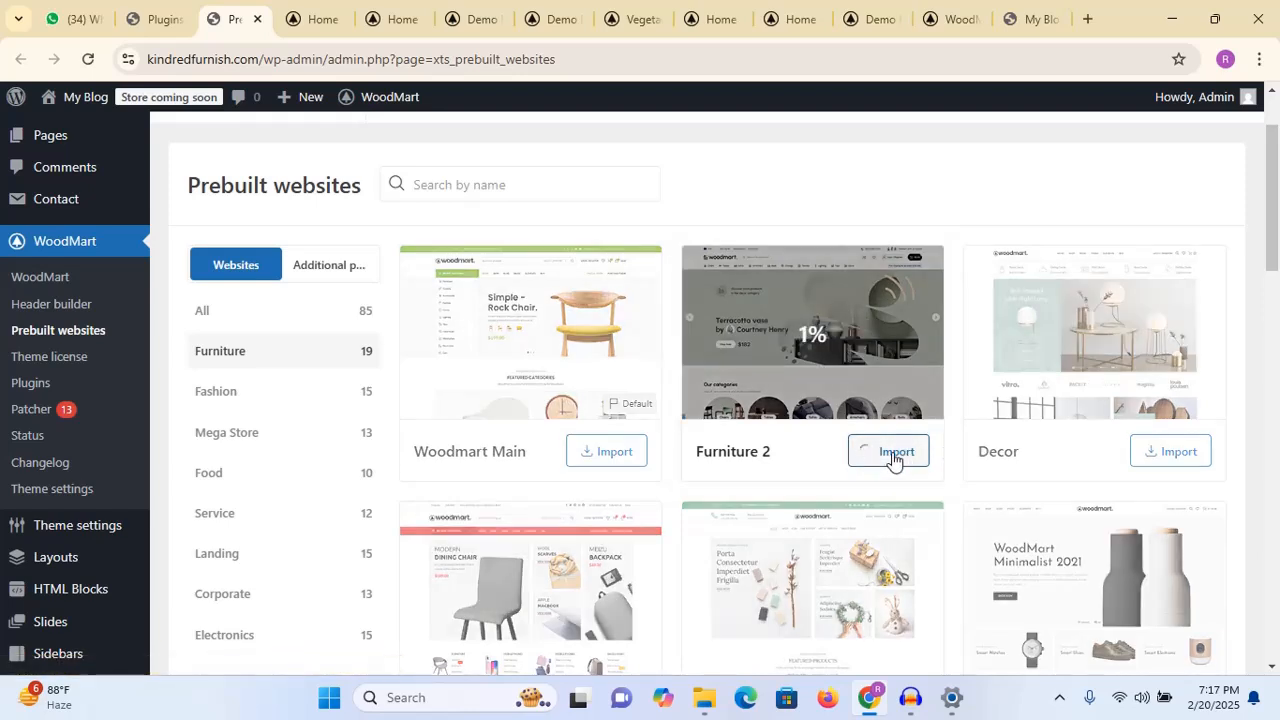
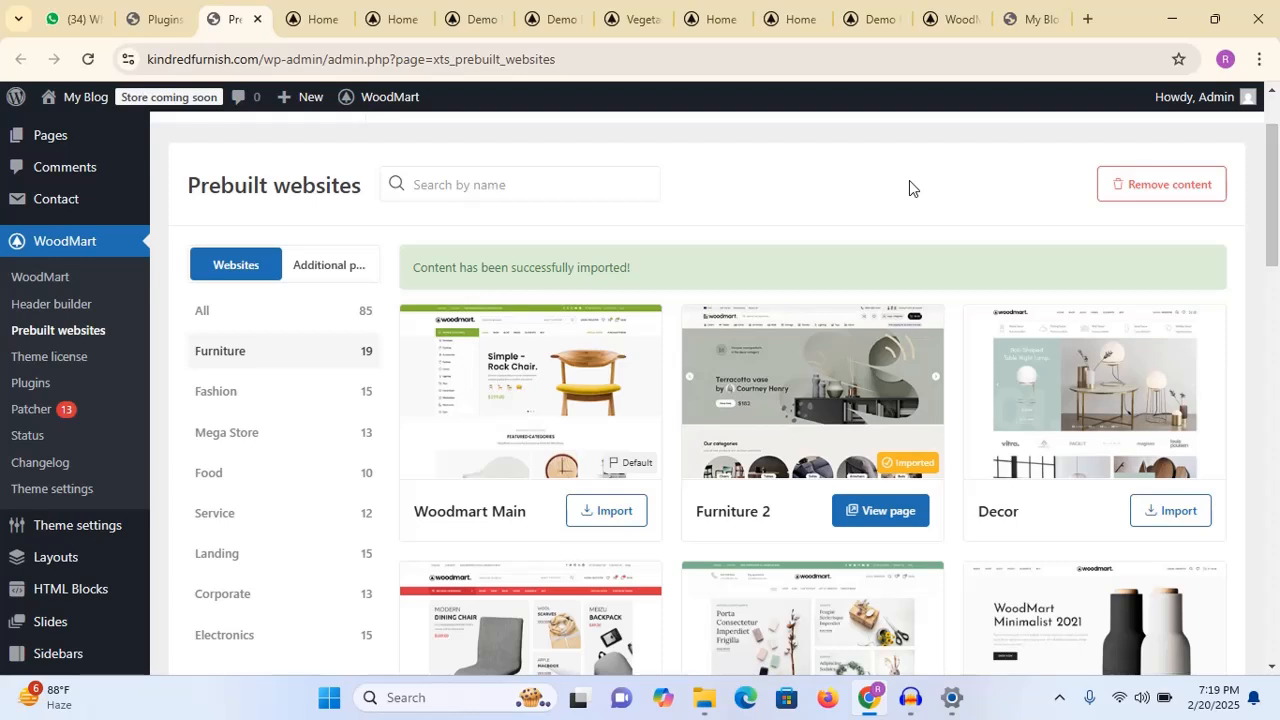
mouse_move(871, 355)
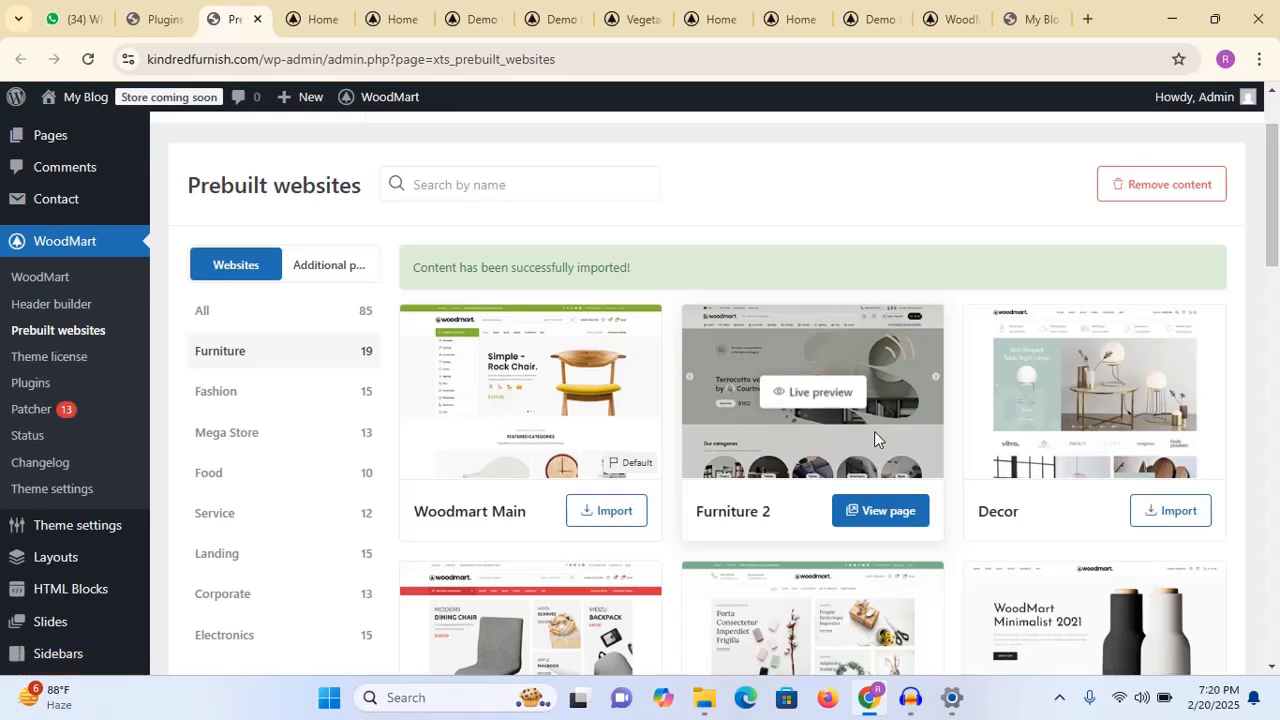
left_click(884, 522)
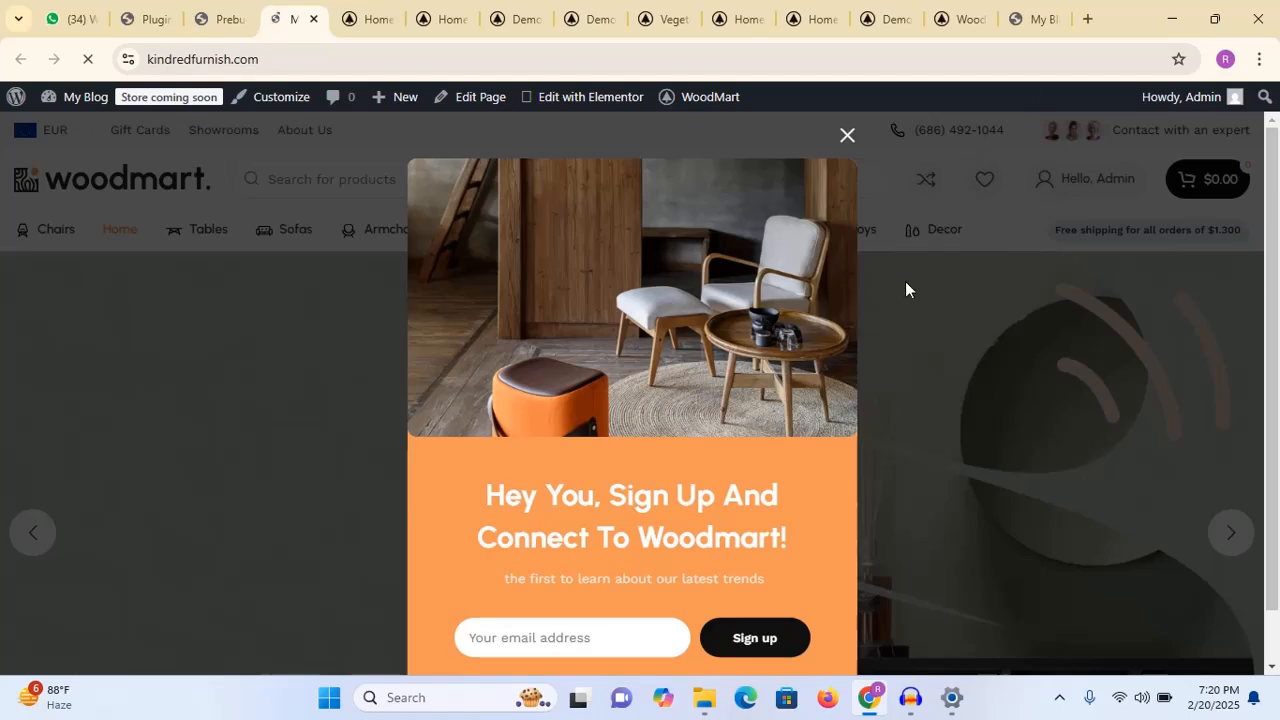
- Dismiss the newsletter popup on the imported home page and place the old blog page's browser tab beside it
left_click(846, 136)
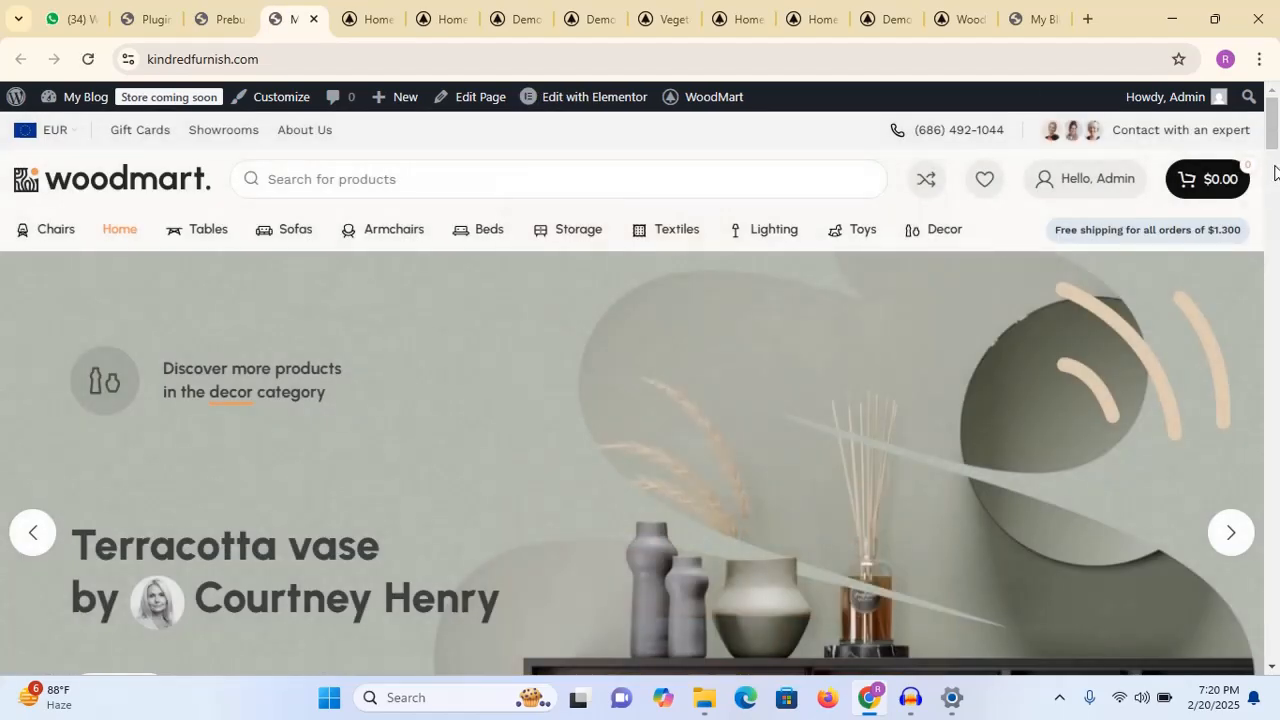
left_click_drag(1273, 124, 1274, 160)
mouse_move(1038, 30)
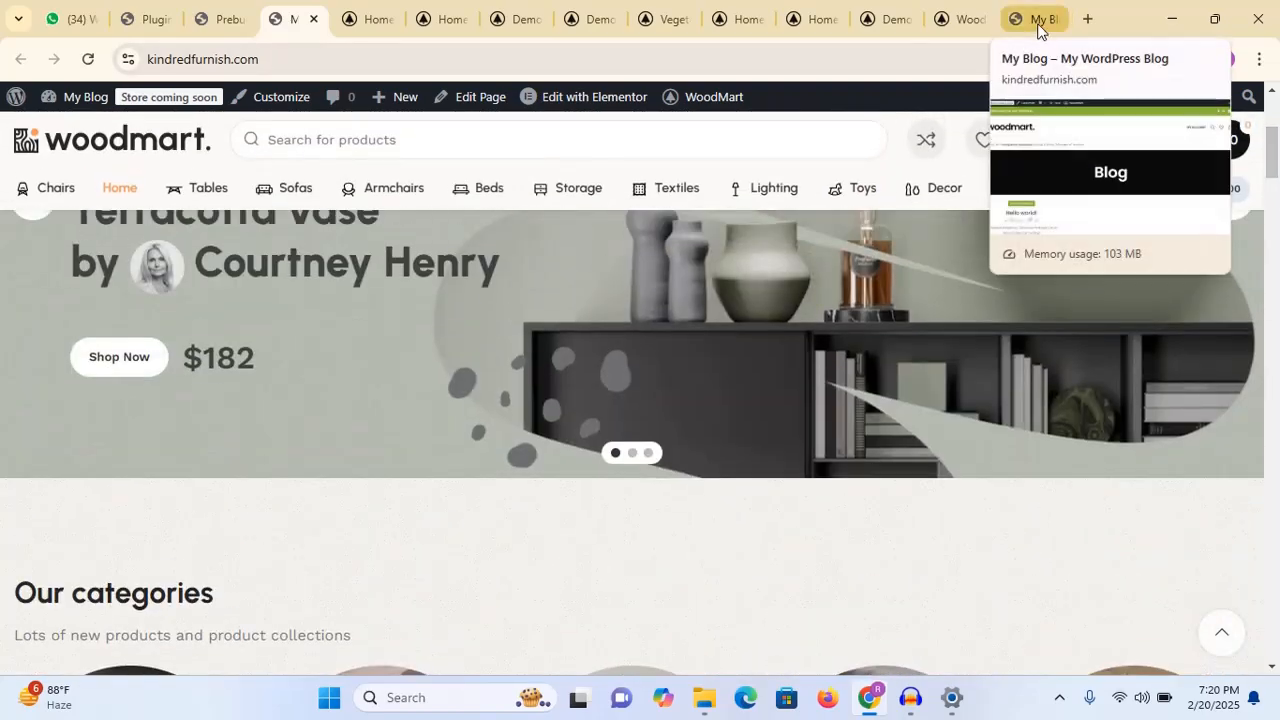
left_click_drag(1038, 30, 306, 15)
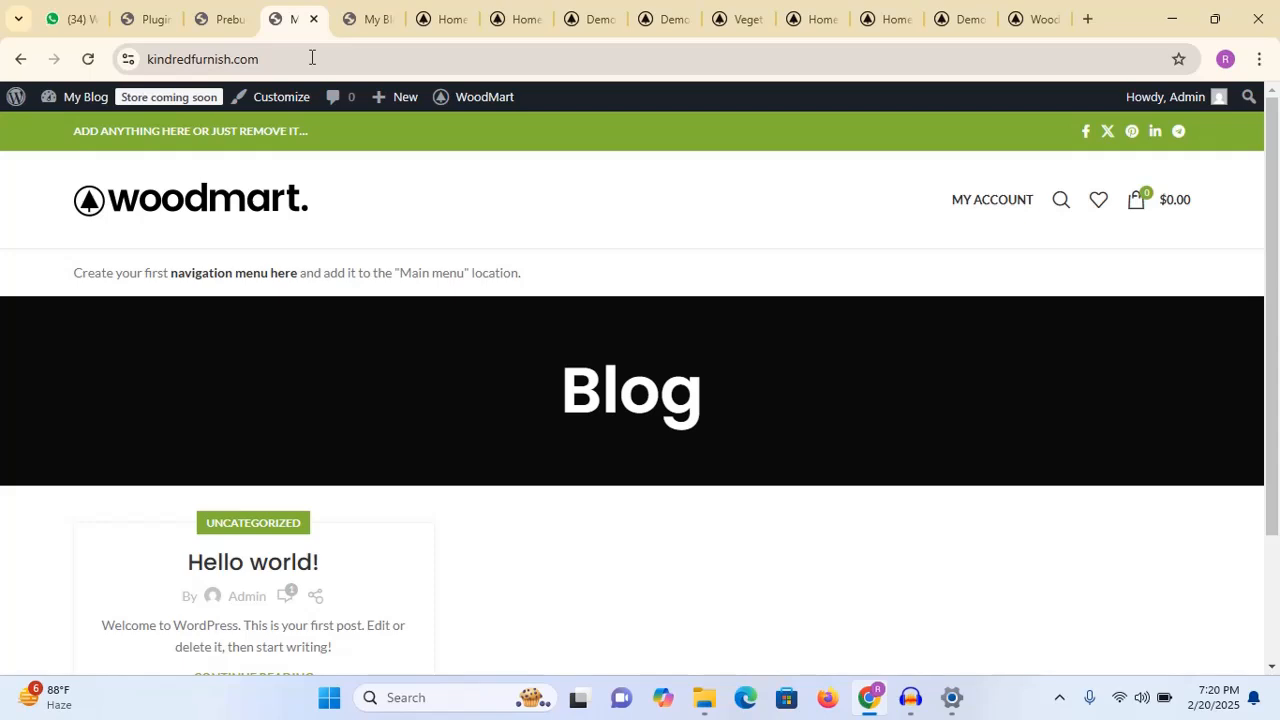
- Reload kindredfurnish.com and look through the imported home page from top to bottom
left_click(311, 58)
key("Return")
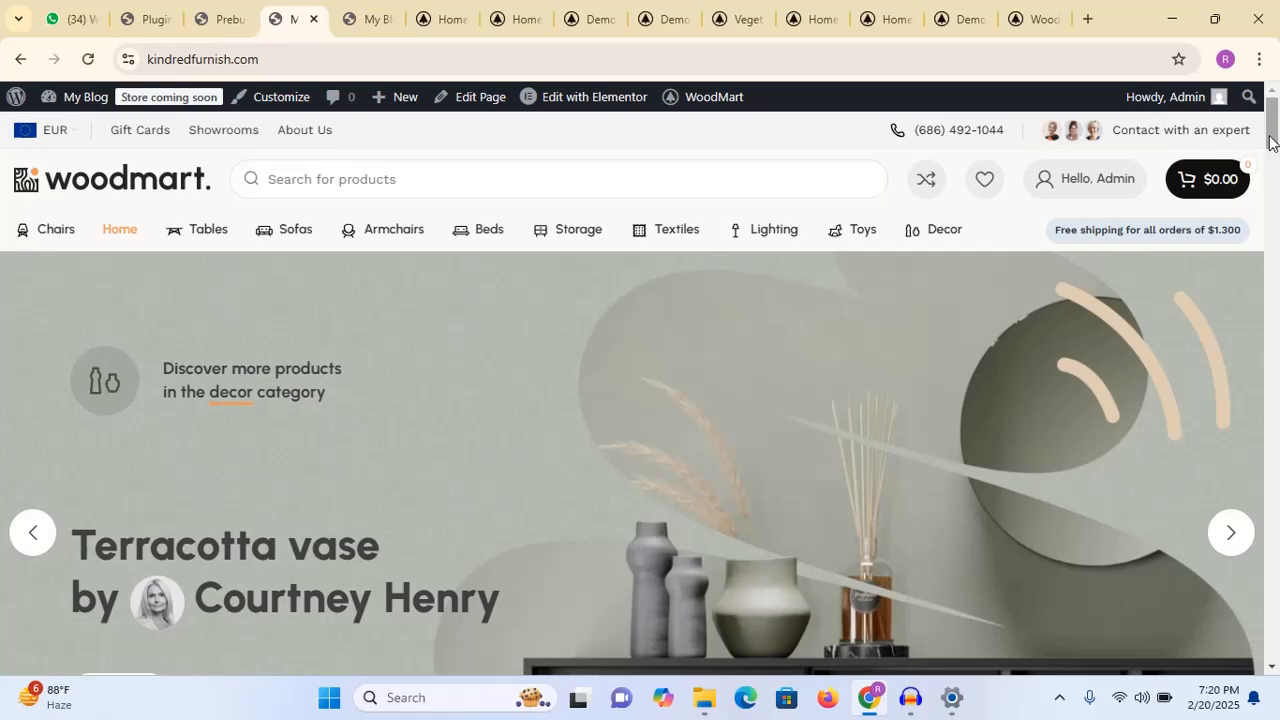
mouse_move(1272, 130)
left_mouse_down()
mouse_move(1272, 285)
mouse_move(1275, 118)
left_mouse_up()
mouse_move(1274, 128)
left_mouse_down()
mouse_move(1273, 165)
mouse_move(1274, 113)
left_mouse_up()
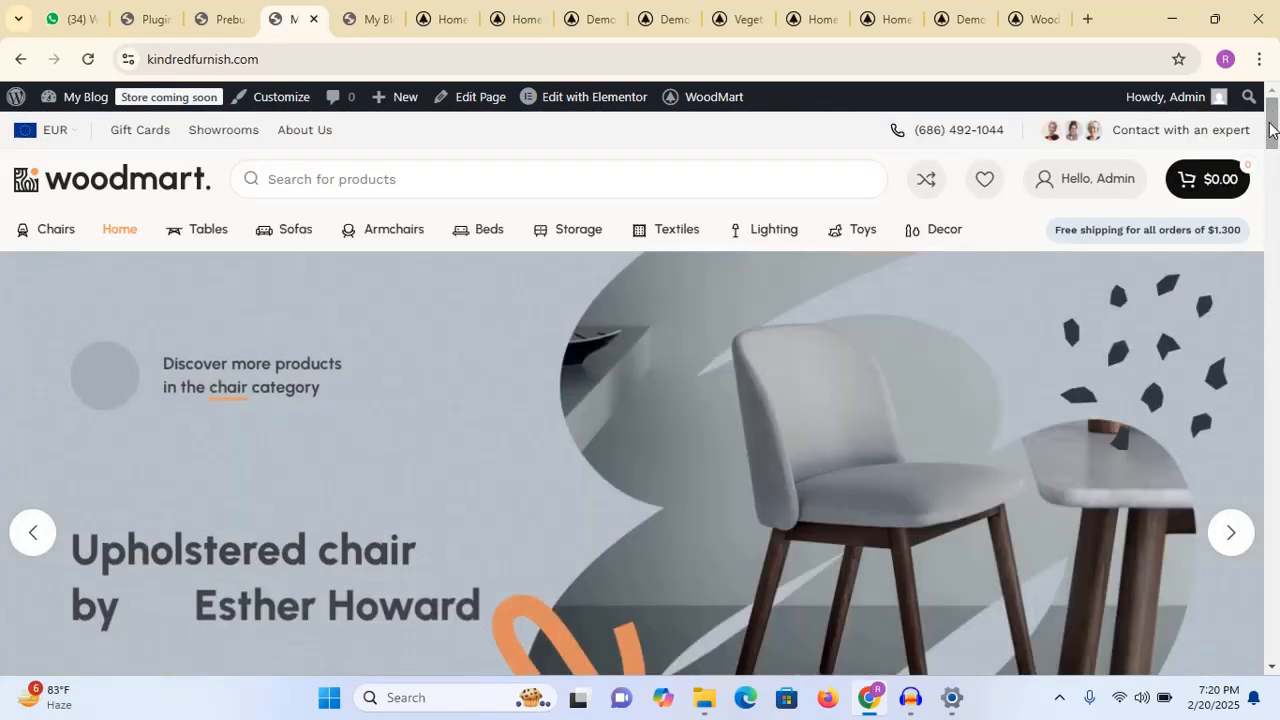
left_click_drag(1272, 128, 1275, 625)
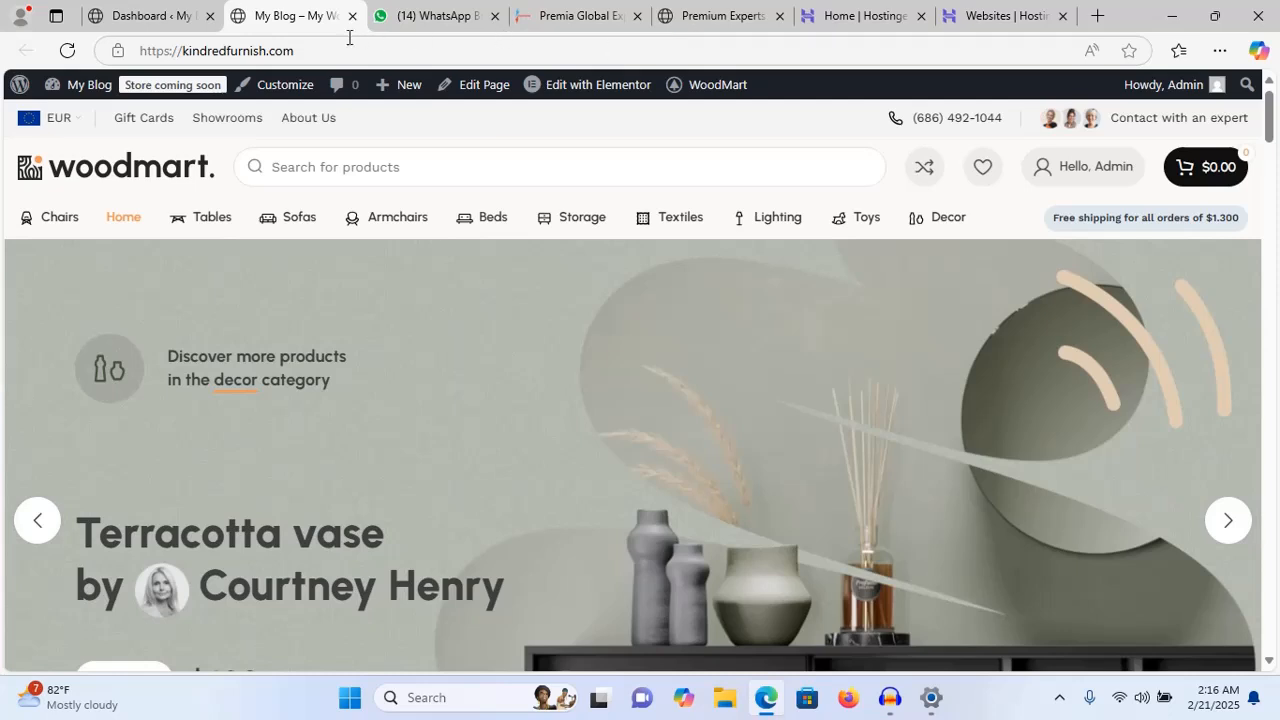
- View the WordPress dashboard, return to the store's home page and examine its header
left_click(170, 19)
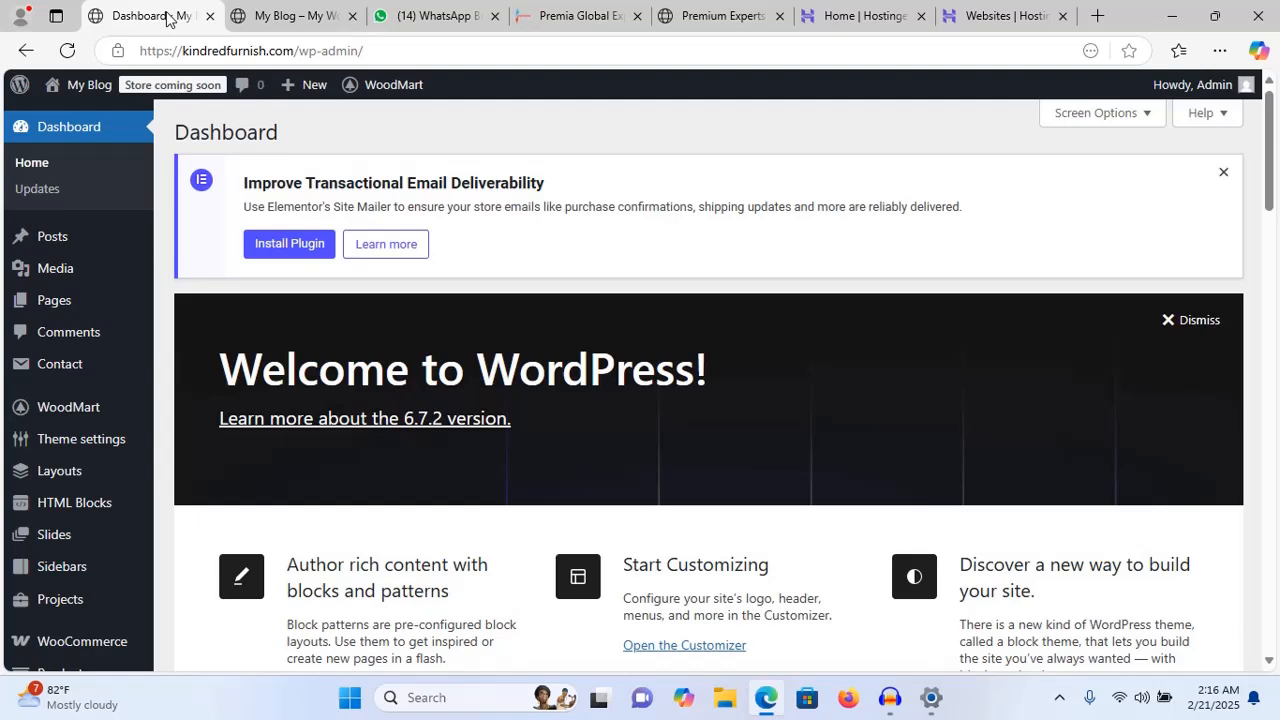
left_click(284, 19)
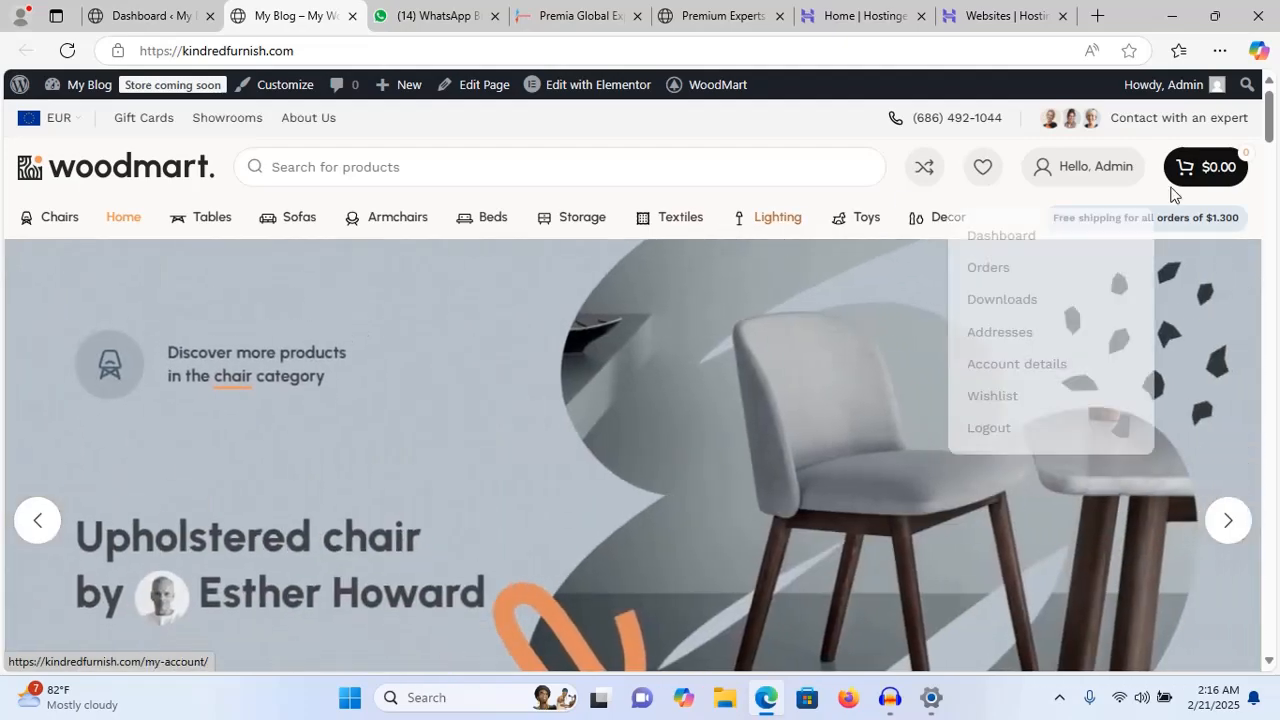
mouse_move(1273, 117)
left_mouse_down()
mouse_move(1266, 314)
mouse_move(1268, 100)
left_mouse_up()
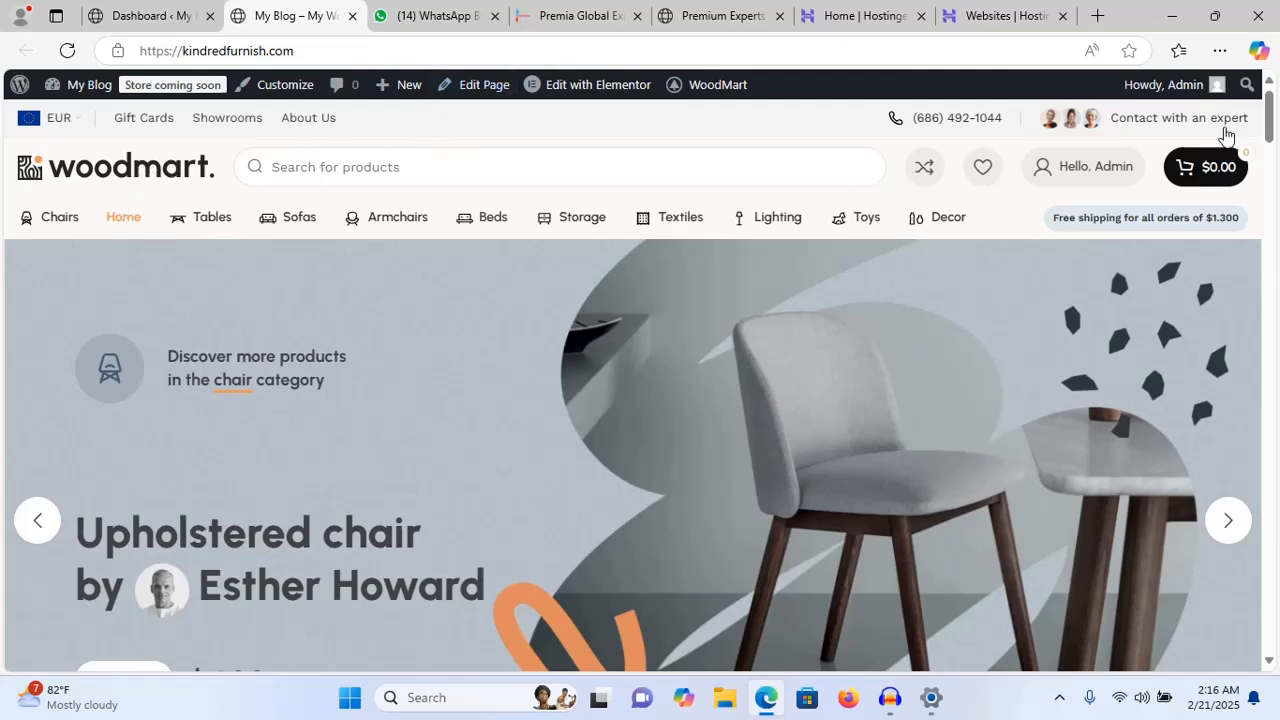
mouse_move(1268, 118)
left_mouse_down()
mouse_move(1277, 697)
mouse_move(1275, 100)
left_mouse_up()
mouse_move(126, 105)
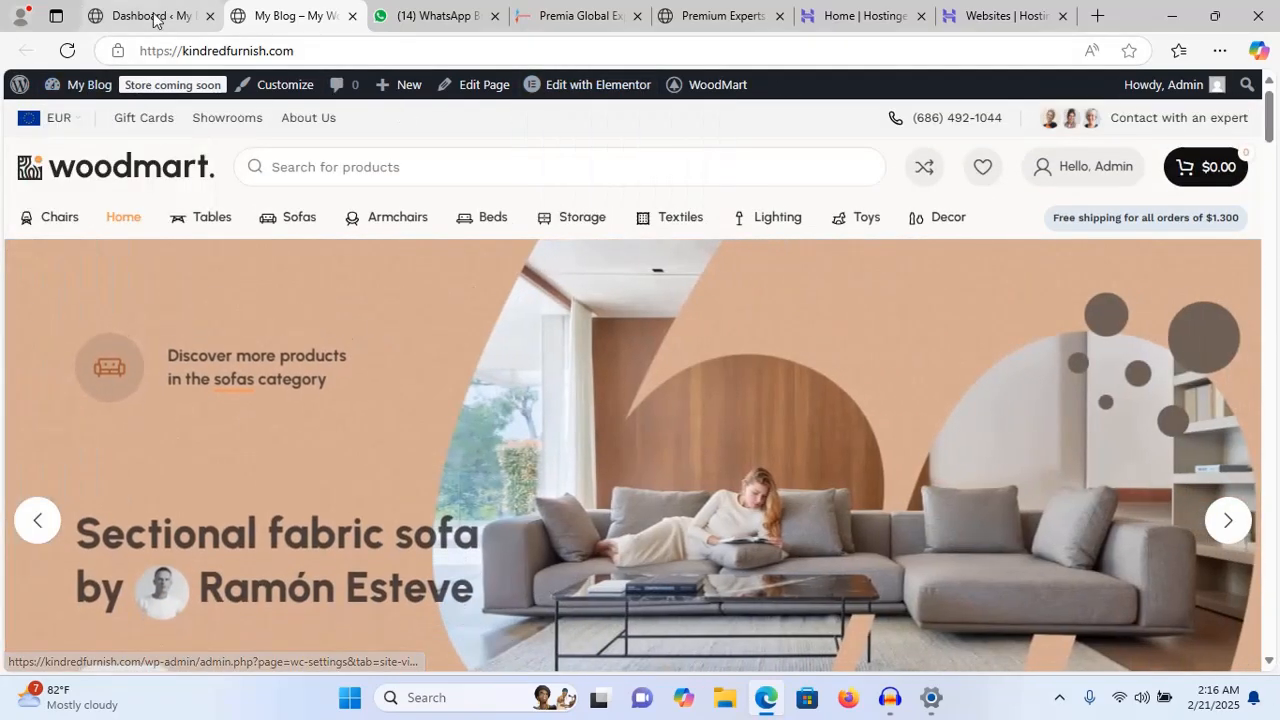
- Open the WoodMart Header builder in a new browser tab and open the Default header layout for editing
left_click(153, 17)
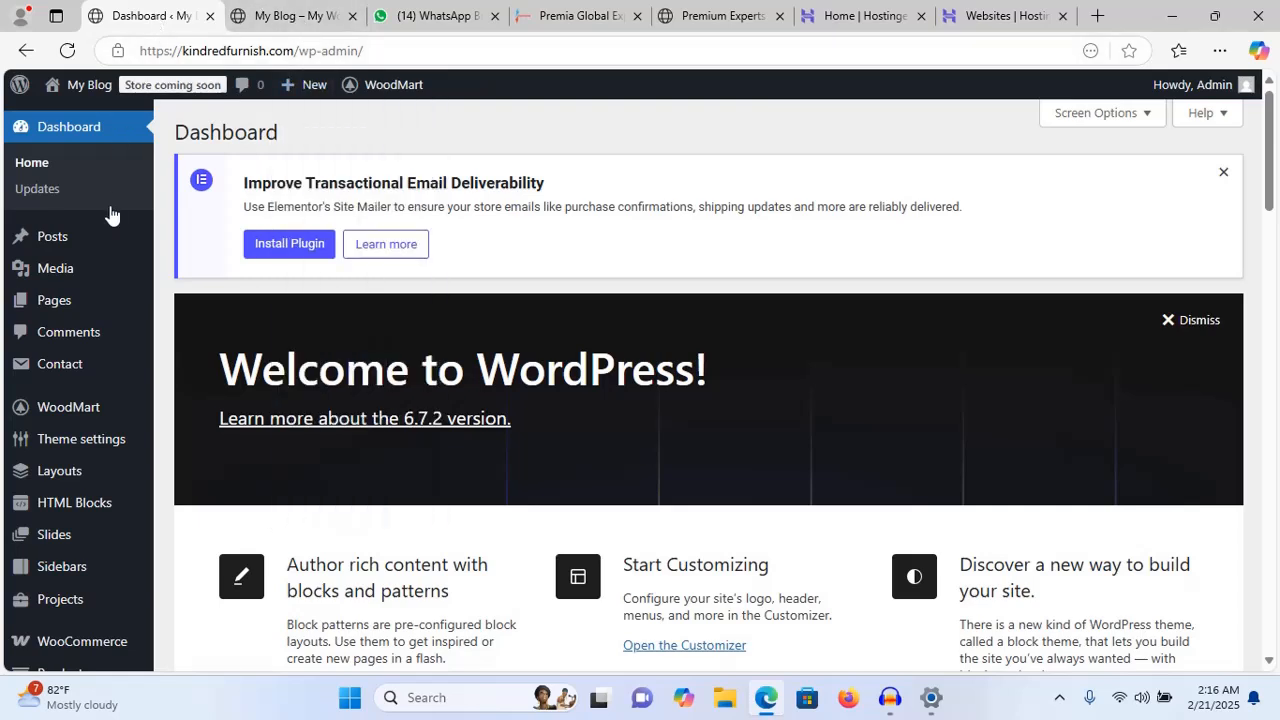
mouse_move(82, 410)
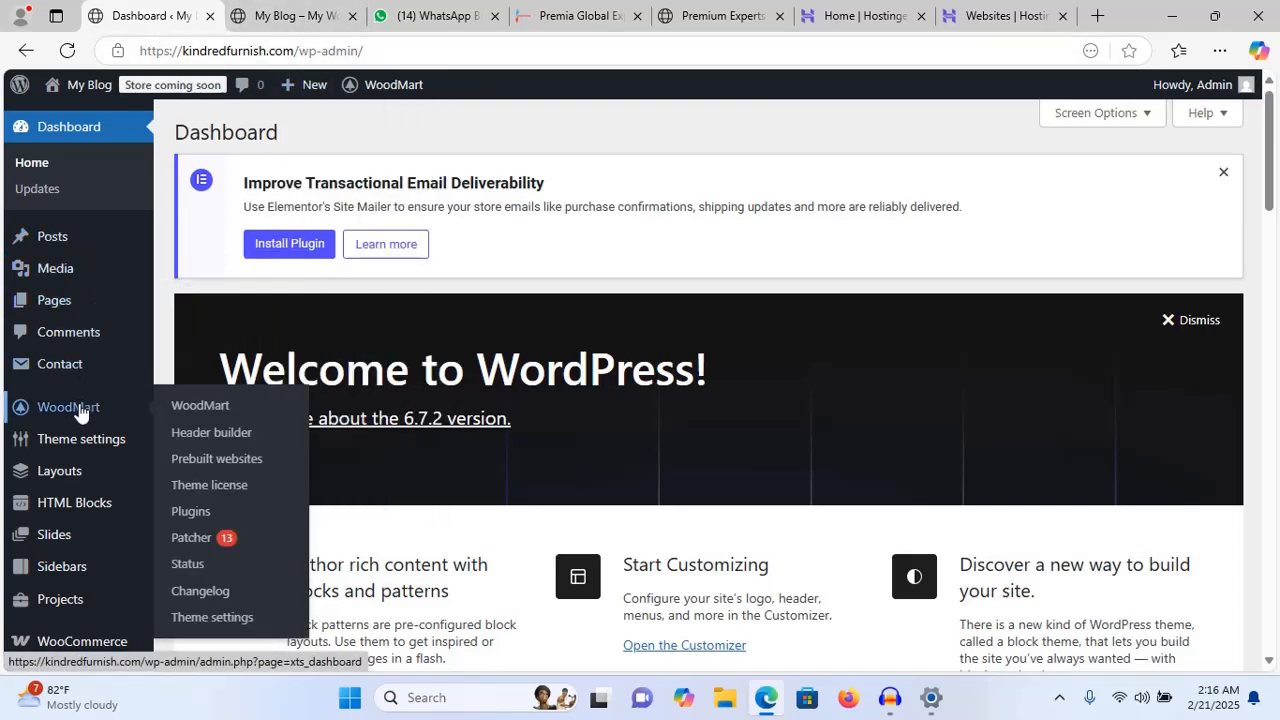
right_click(237, 442)
left_click(337, 157)
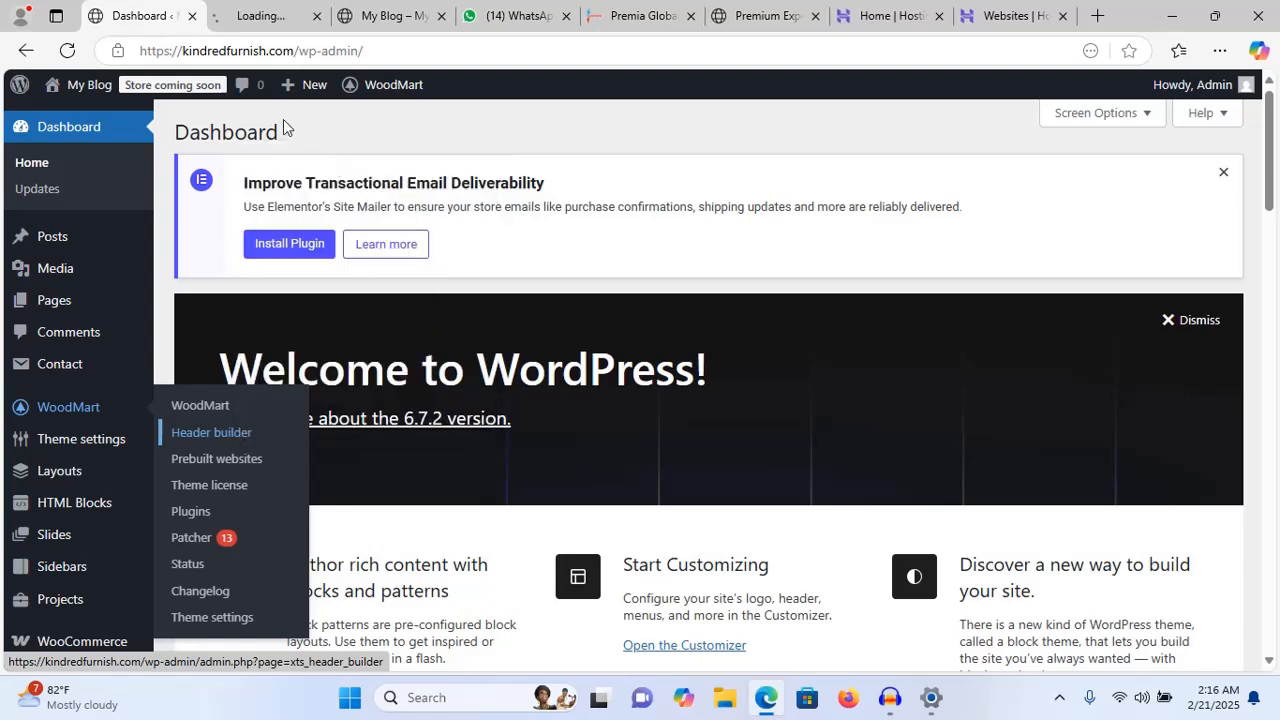
left_click(258, 15)
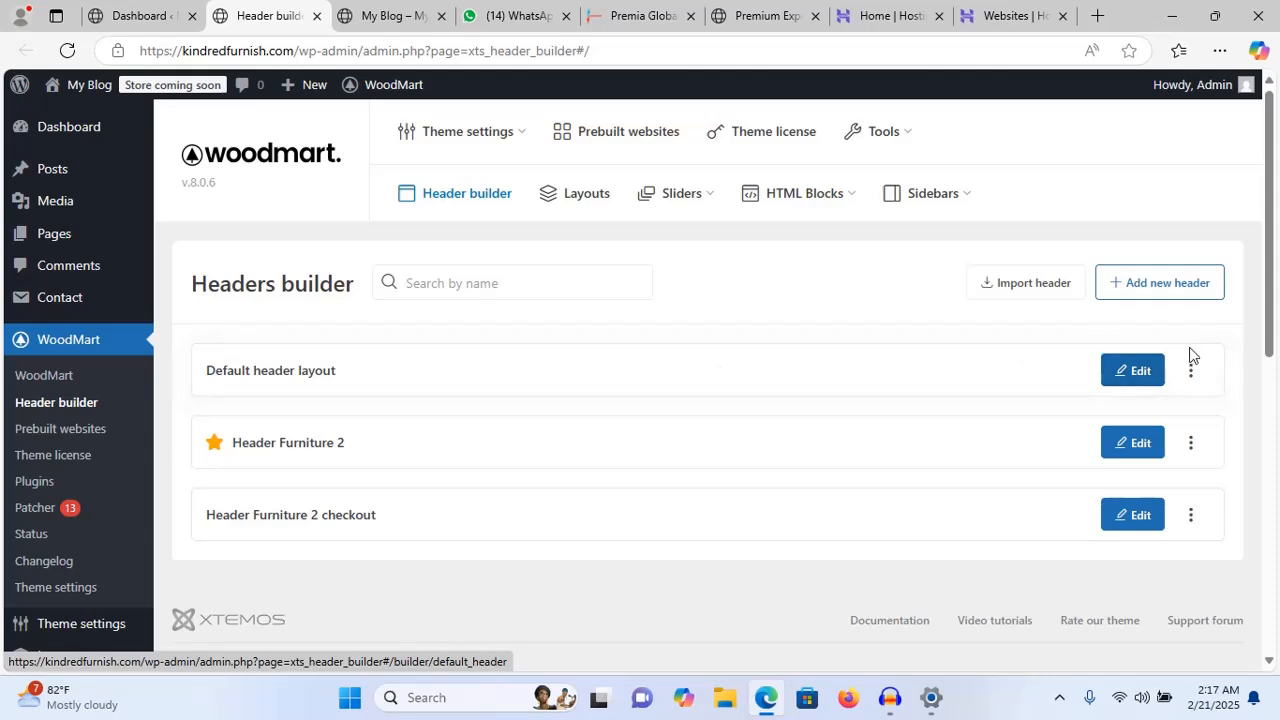
left_click(1138, 374)
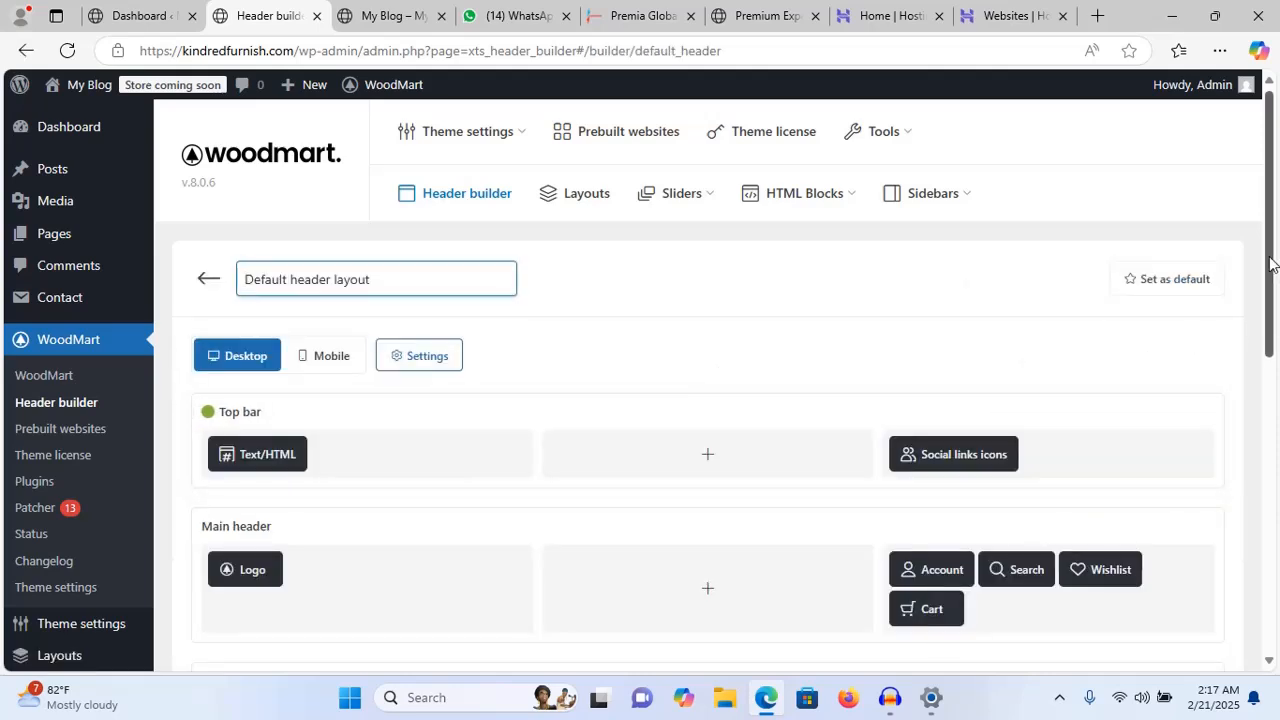
left_click_drag(1272, 263, 1262, 320)
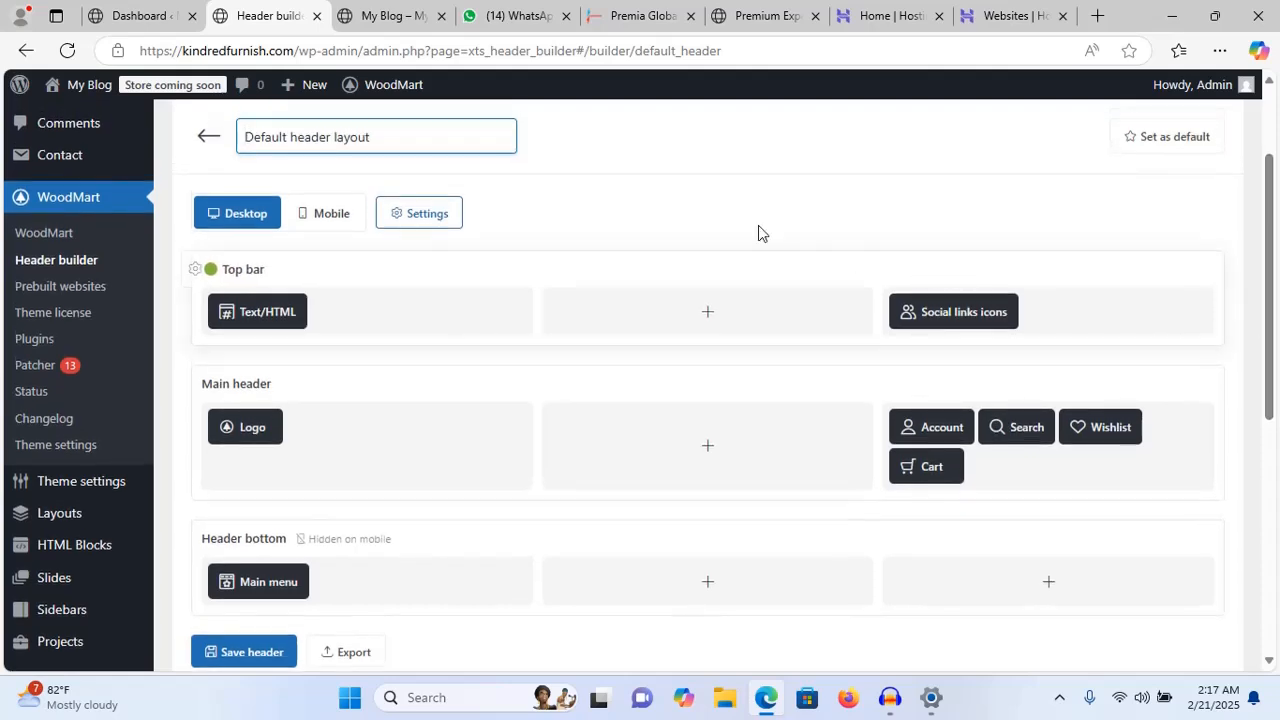
- Compare the desktop header layout with the store's home page header and display the layout's mobile version
left_click(397, 15)
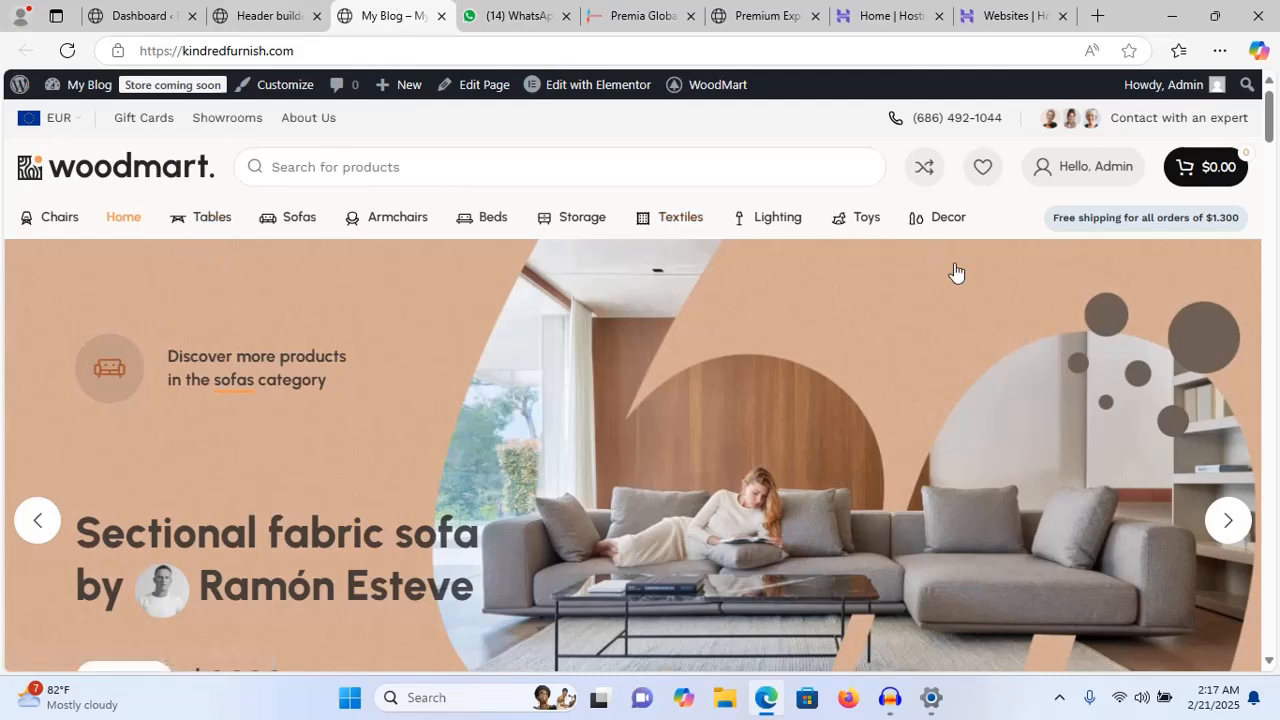
left_click(268, 12)
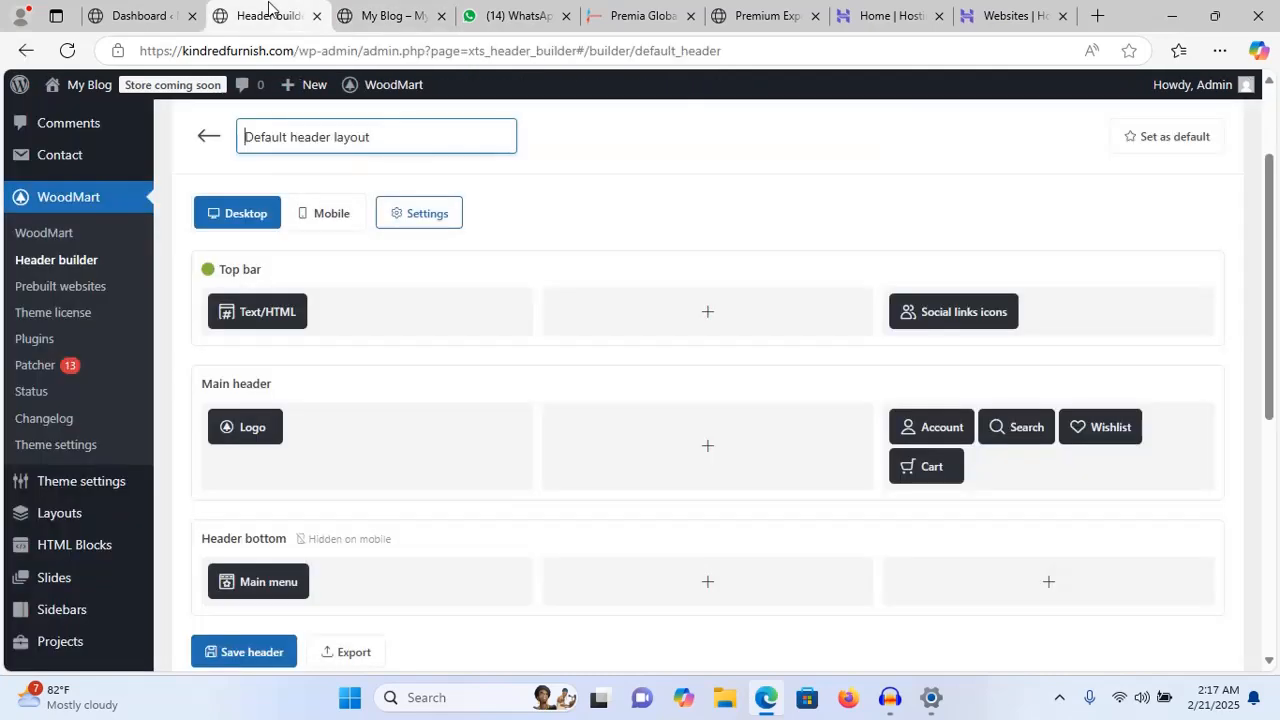
left_click(326, 214)
- View the home page in a phone-width browser window, inspect its mobile header and category menu, and restore the full-size window
left_click(374, 14)
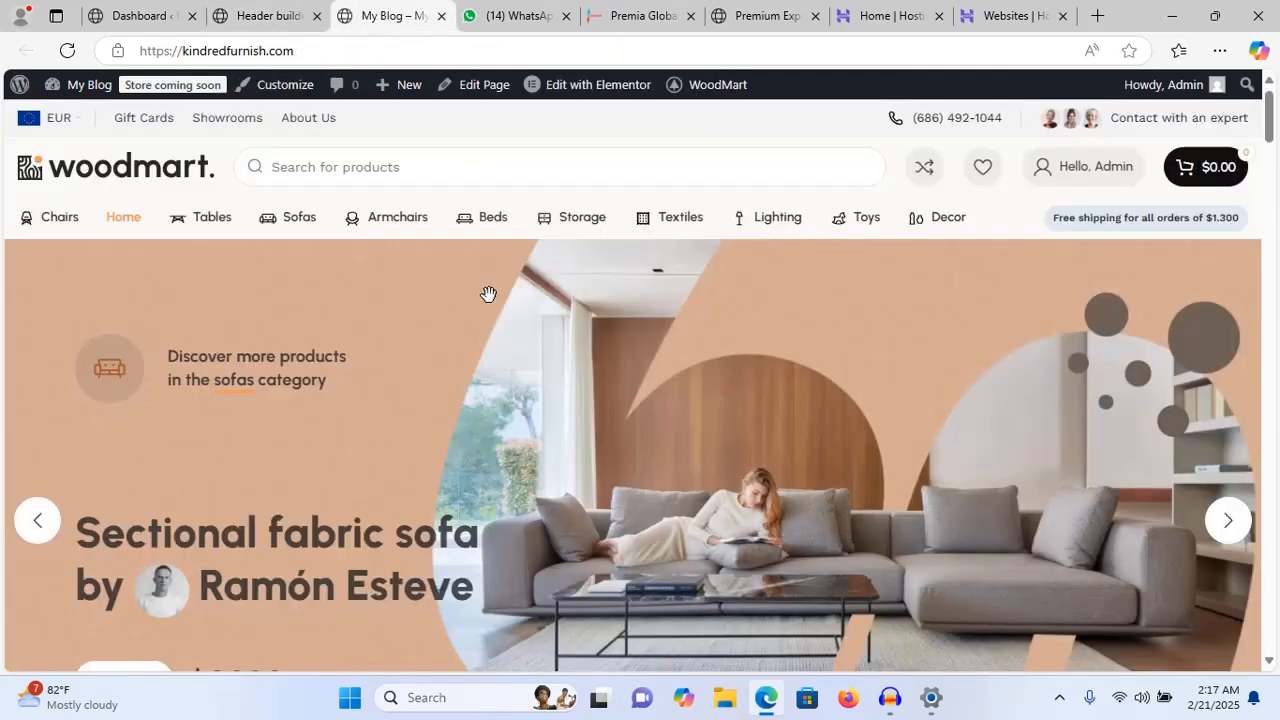
left_click(1215, 15)
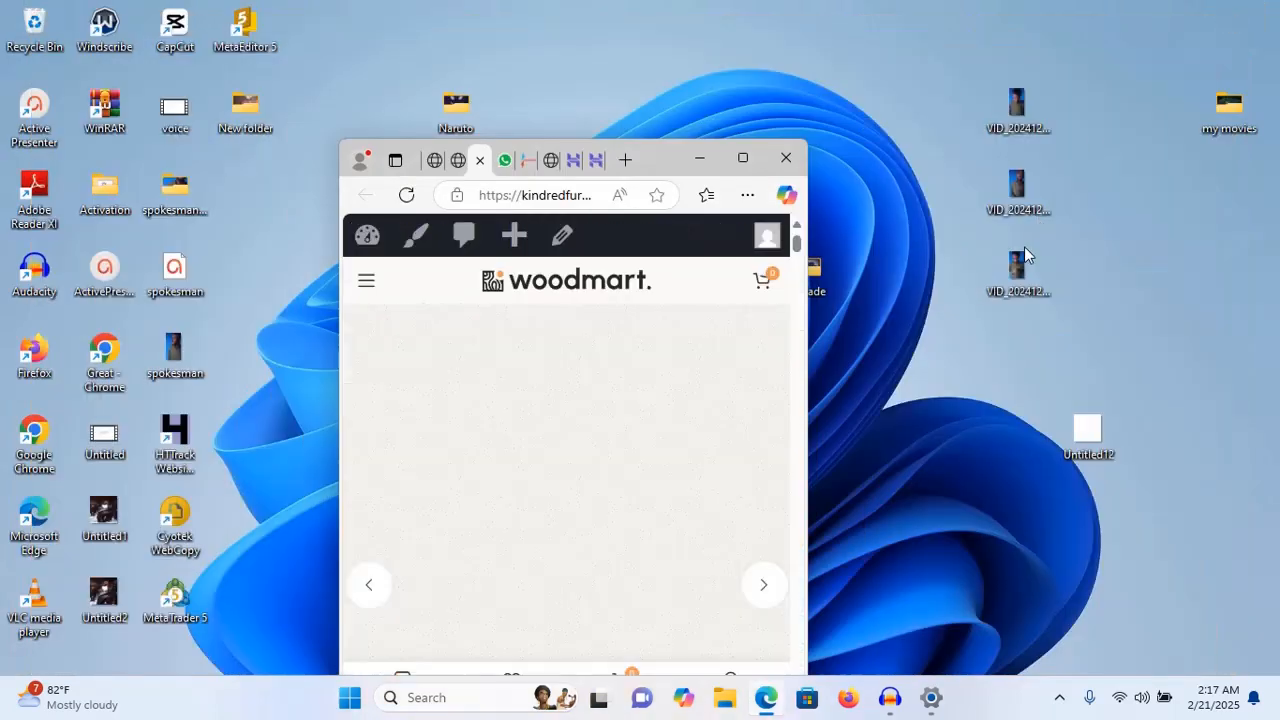
left_click_drag(660, 162, 647, 29)
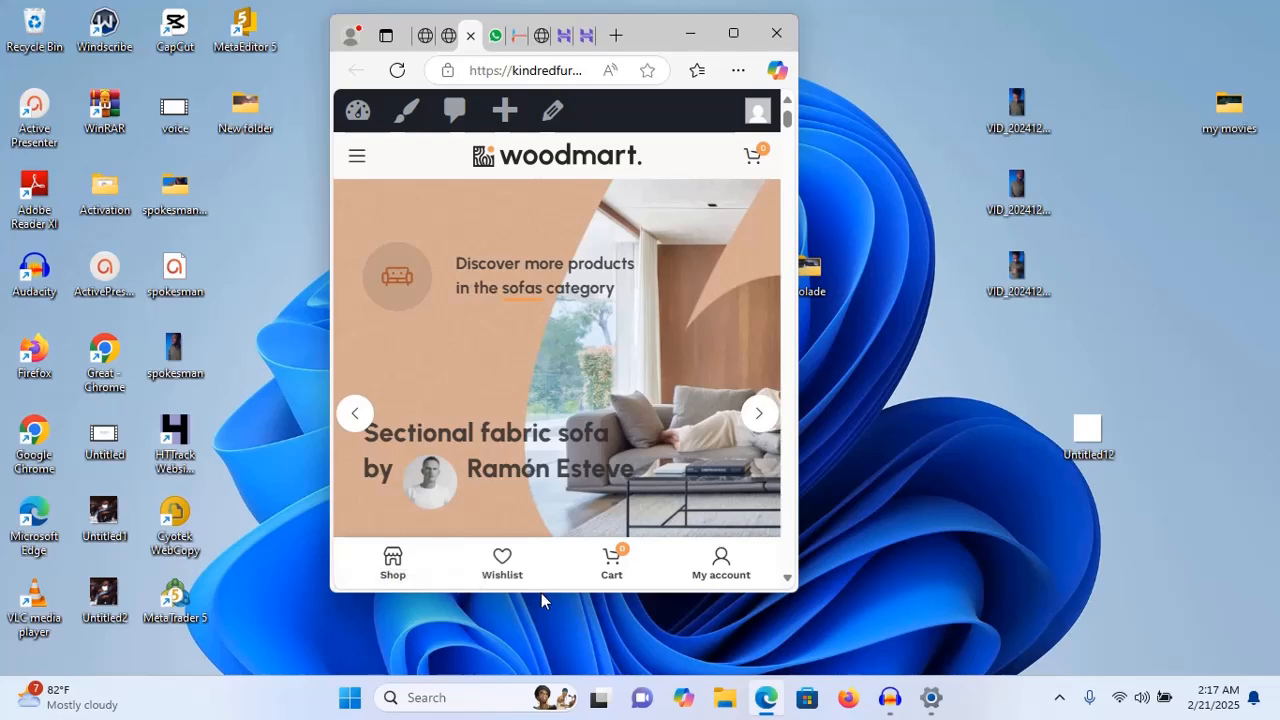
left_click_drag(542, 595, 541, 665)
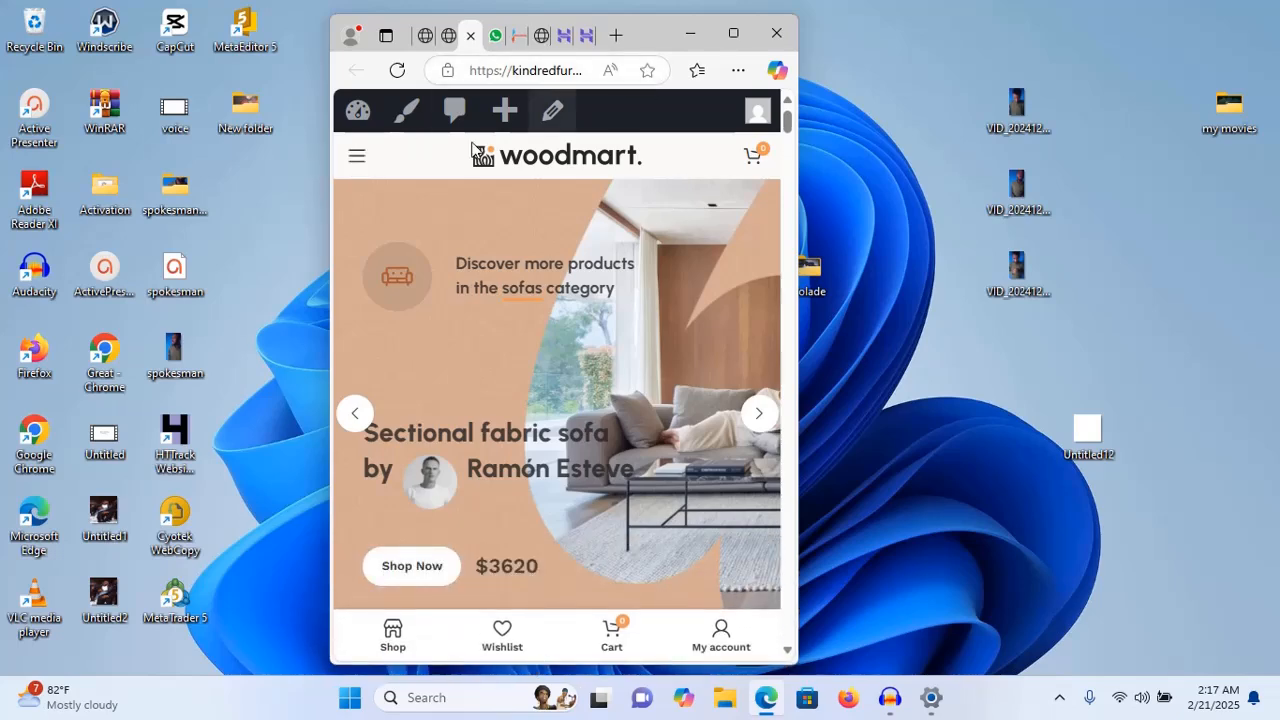
left_click(358, 165)
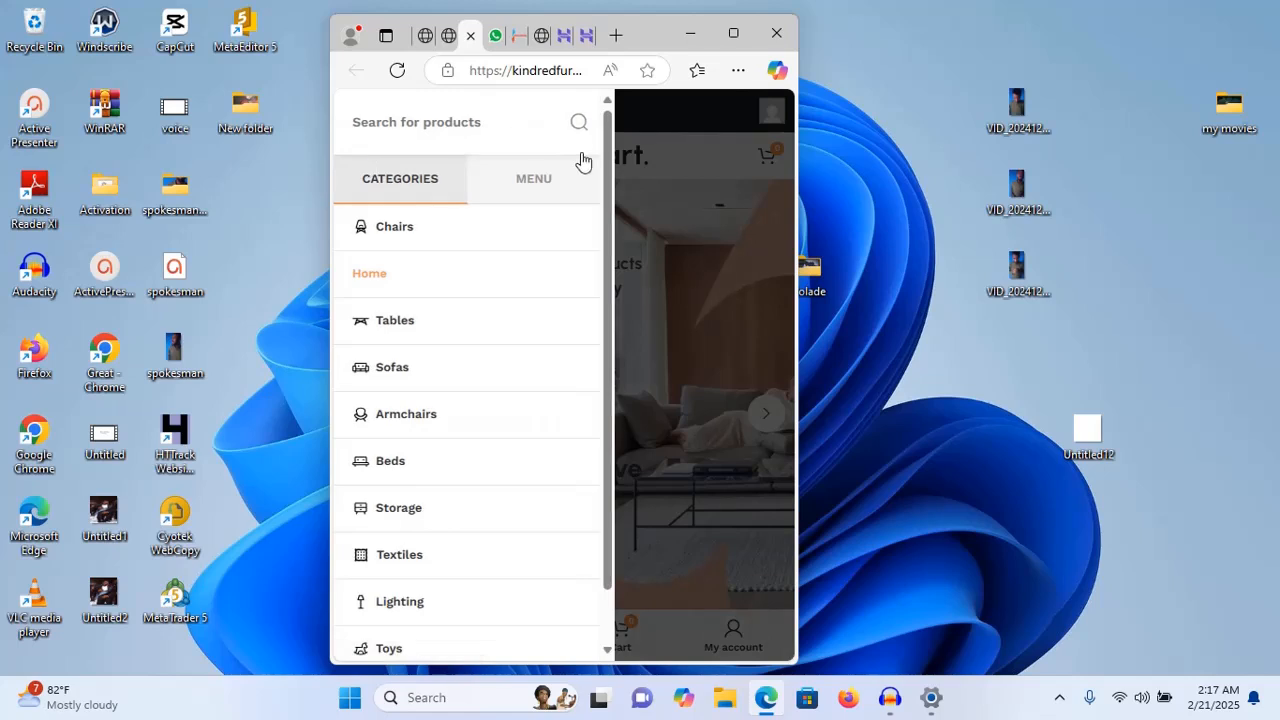
left_click(643, 152)
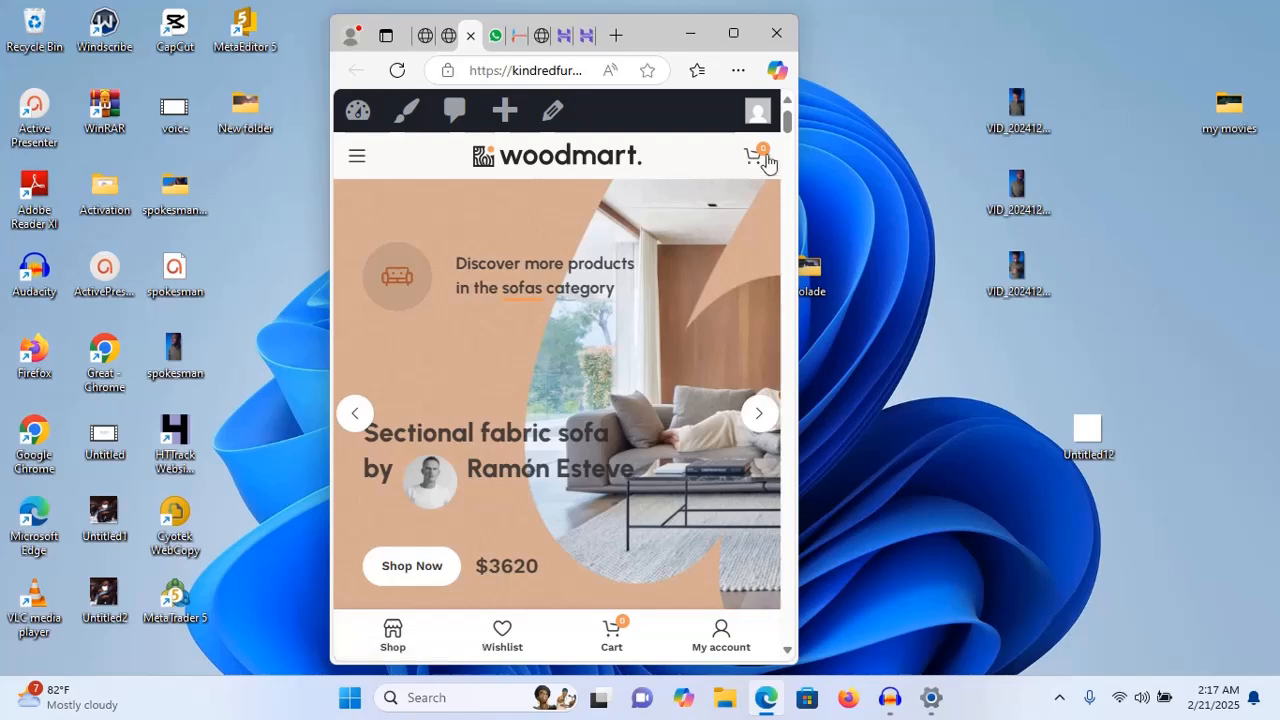
left_click(732, 40)
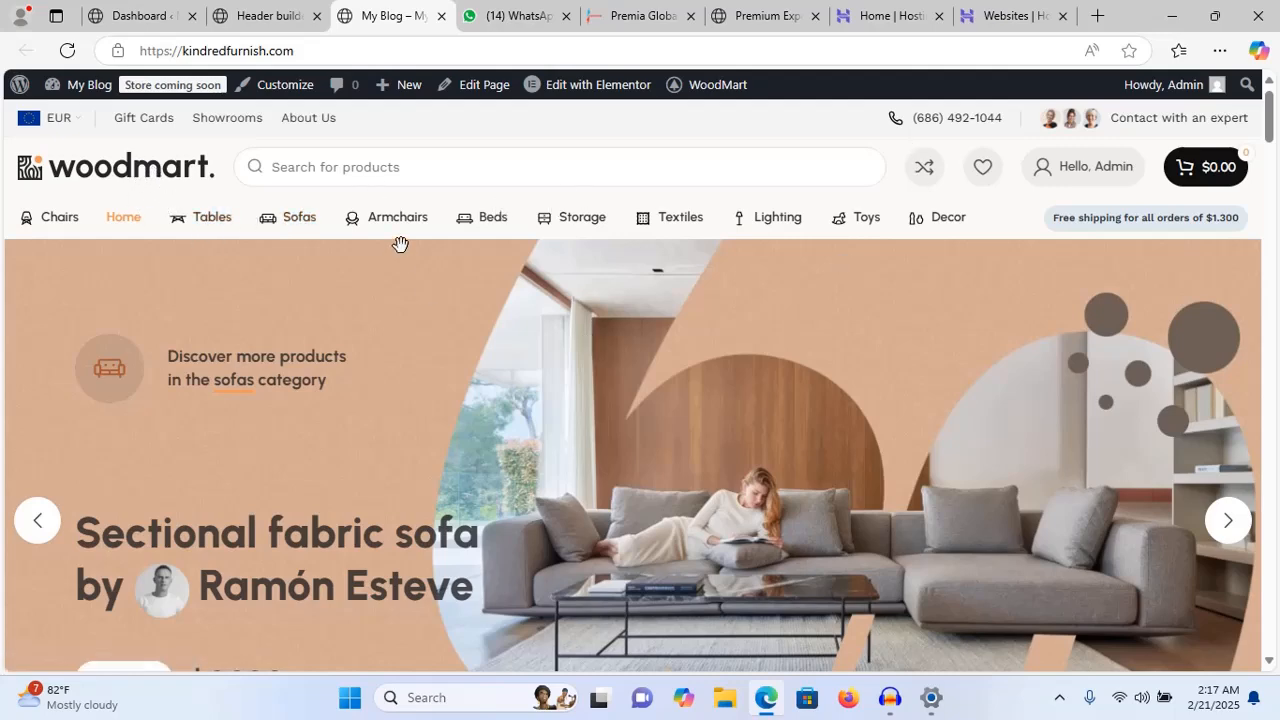
- Display the desktop version of the Default header layout and compare its top bar and main header elements with the home page header
left_click(272, 17)
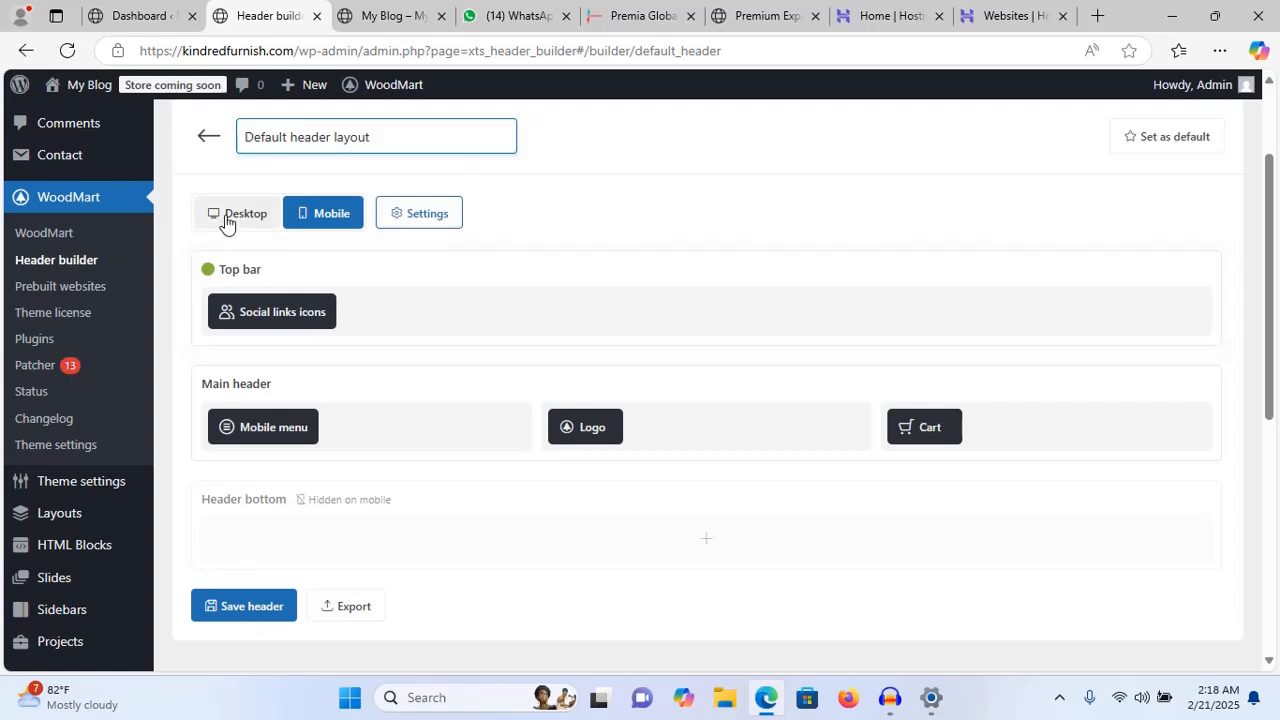
left_click(230, 216)
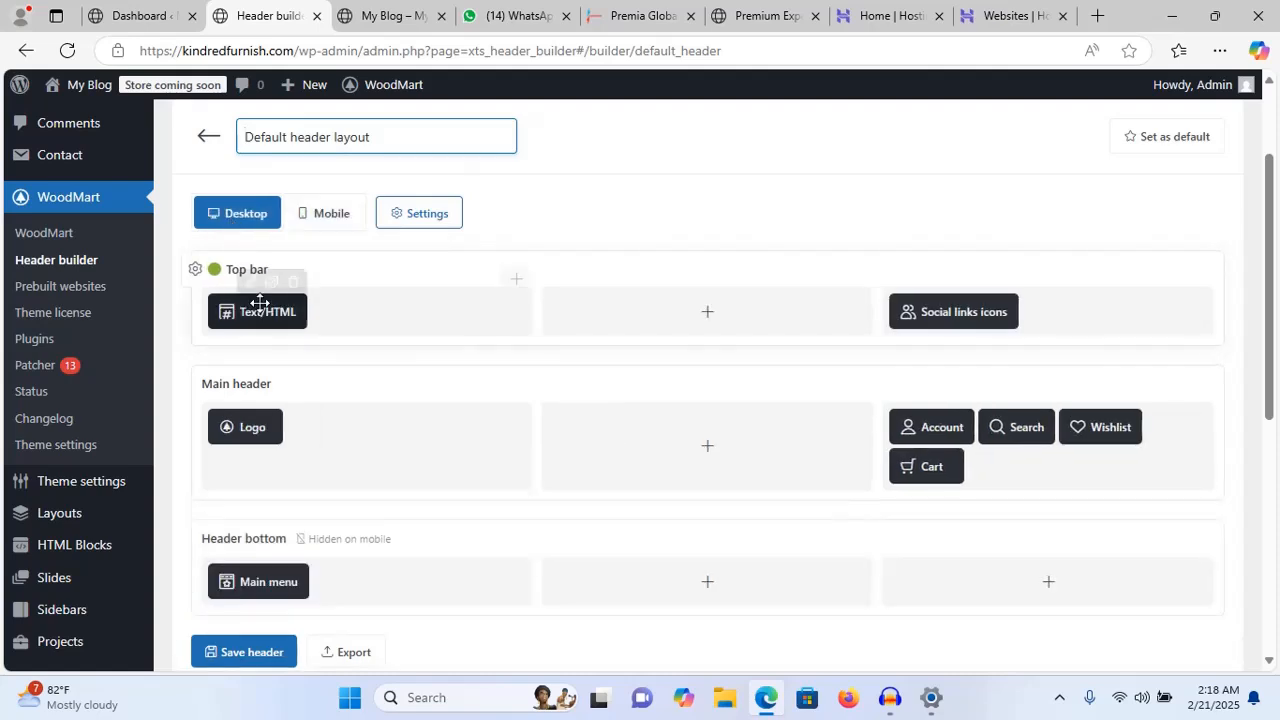
left_click(233, 216)
left_click(400, 17)
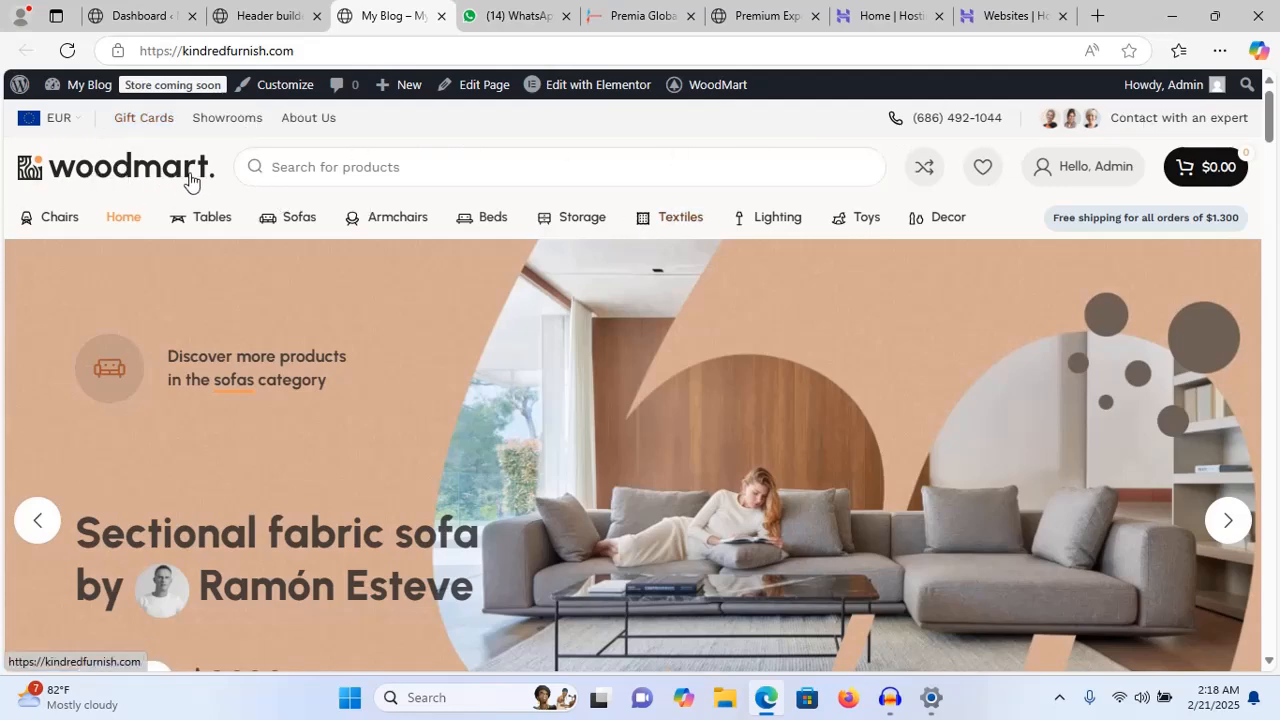
left_click(255, 15)
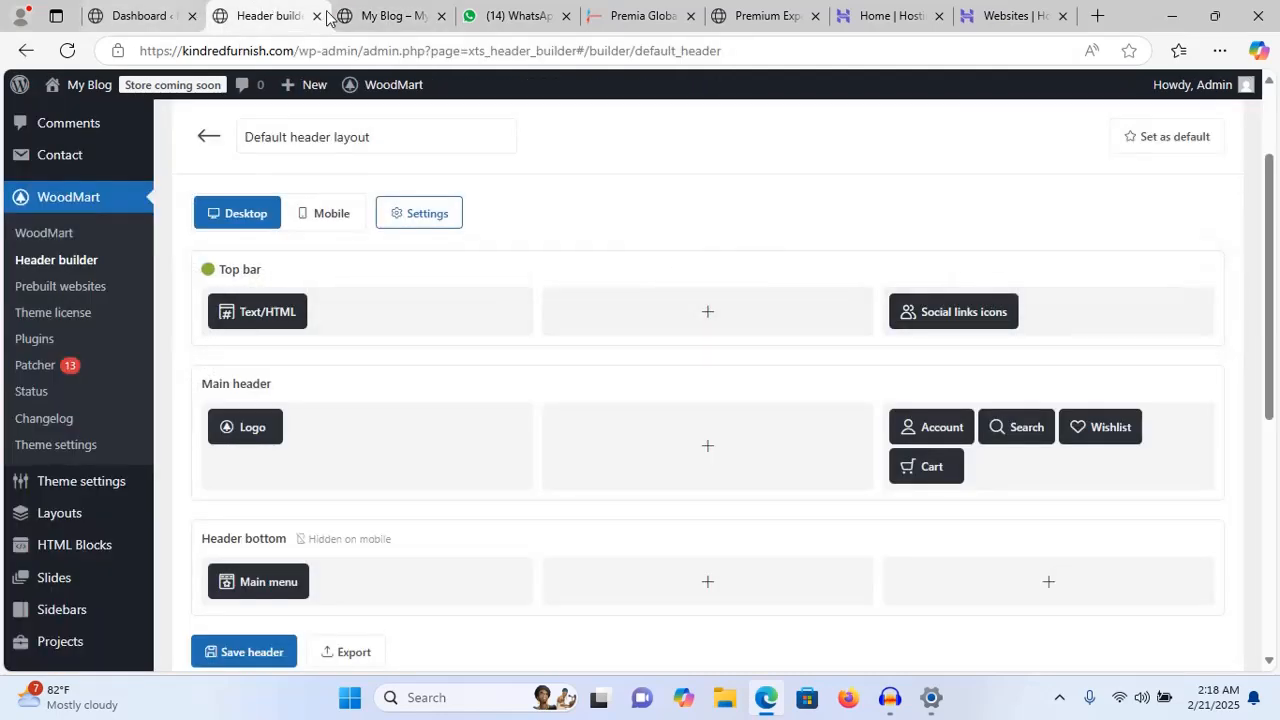
left_click(372, 18)
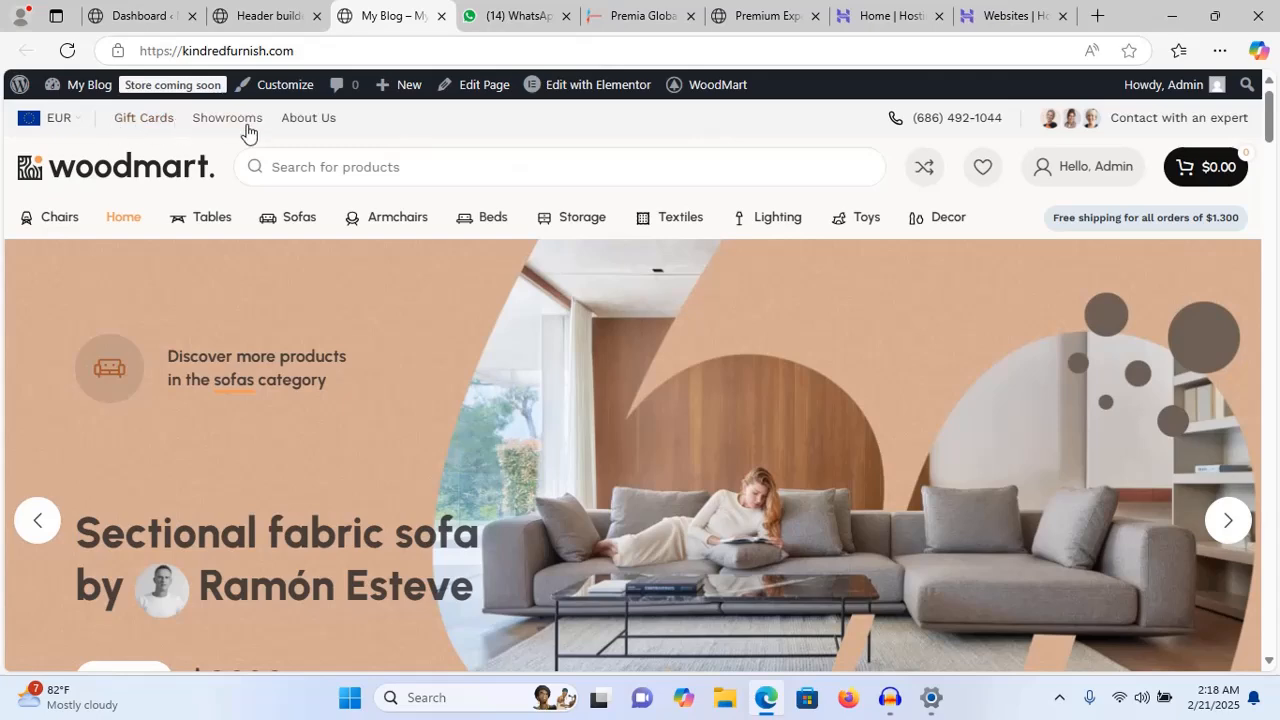
left_click(292, 8)
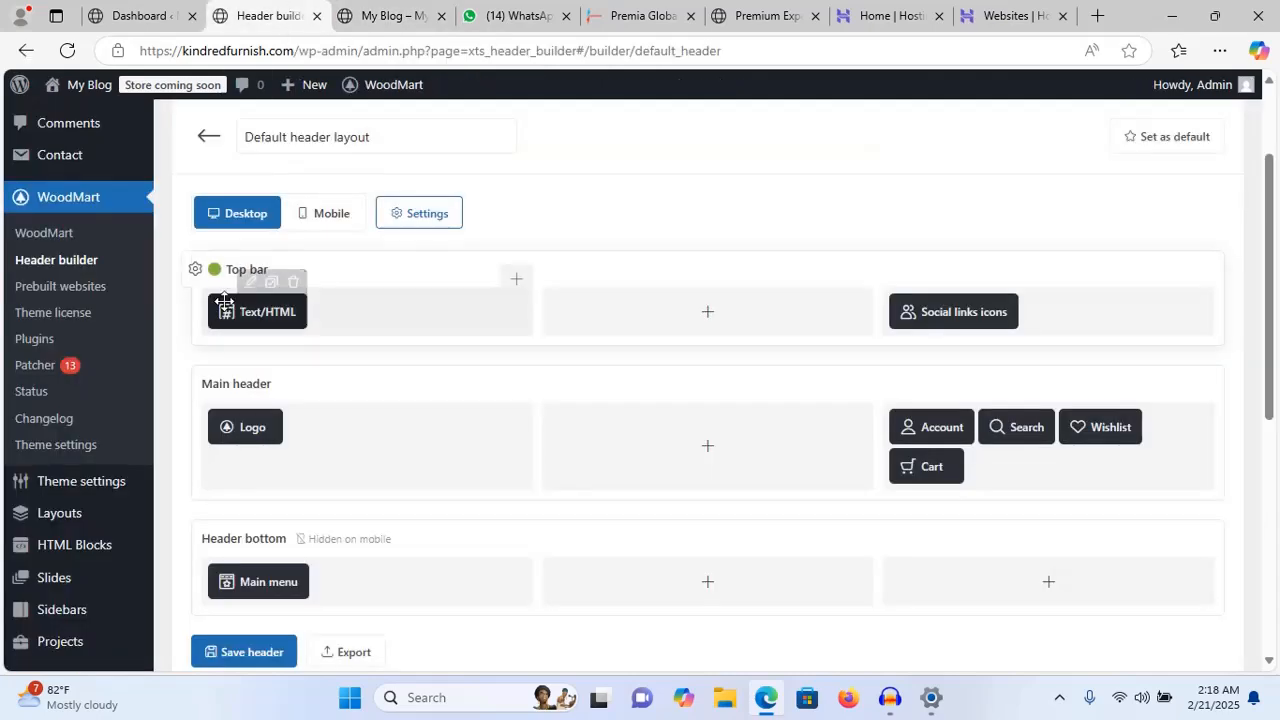
left_click(375, 19)
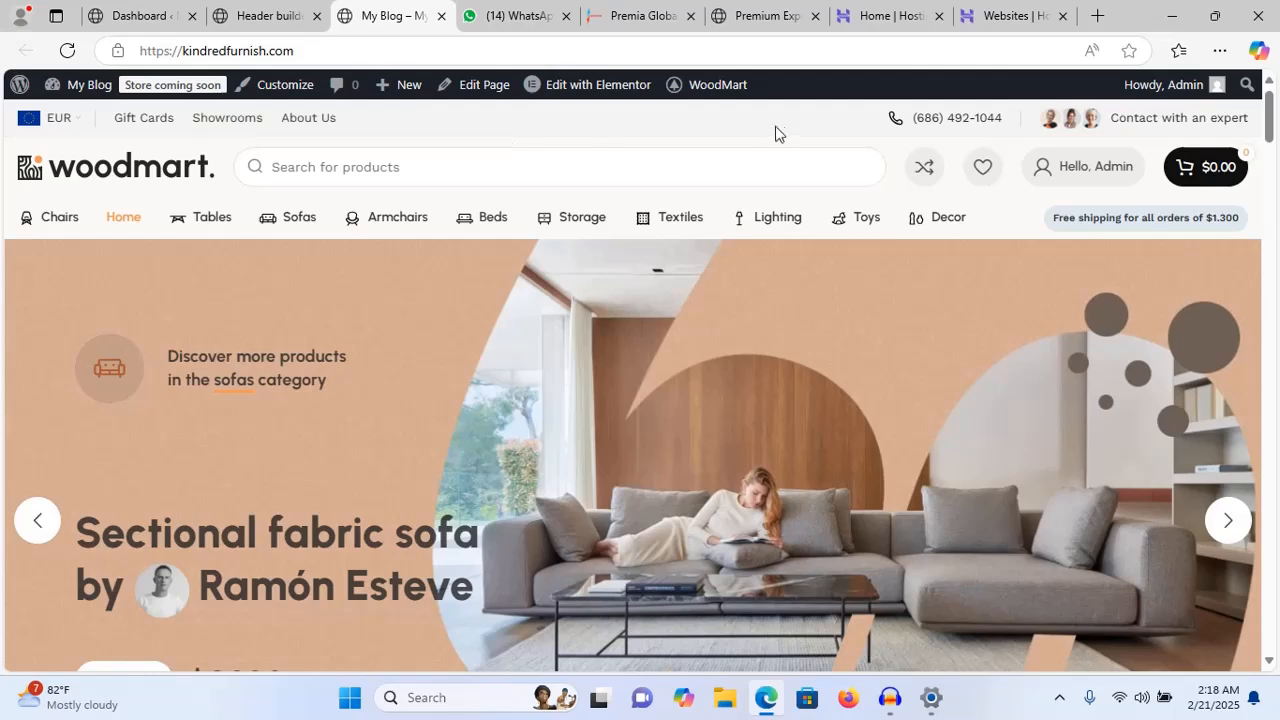
left_click(255, 16)
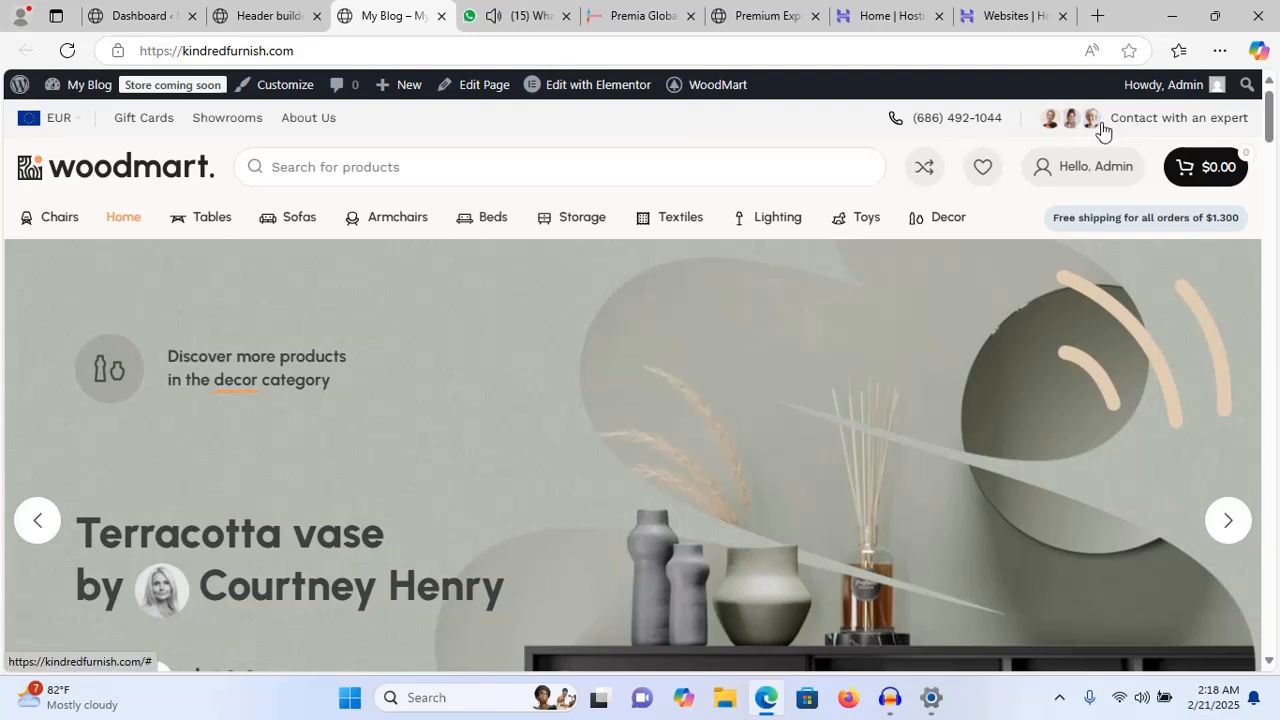
left_click(262, 15)
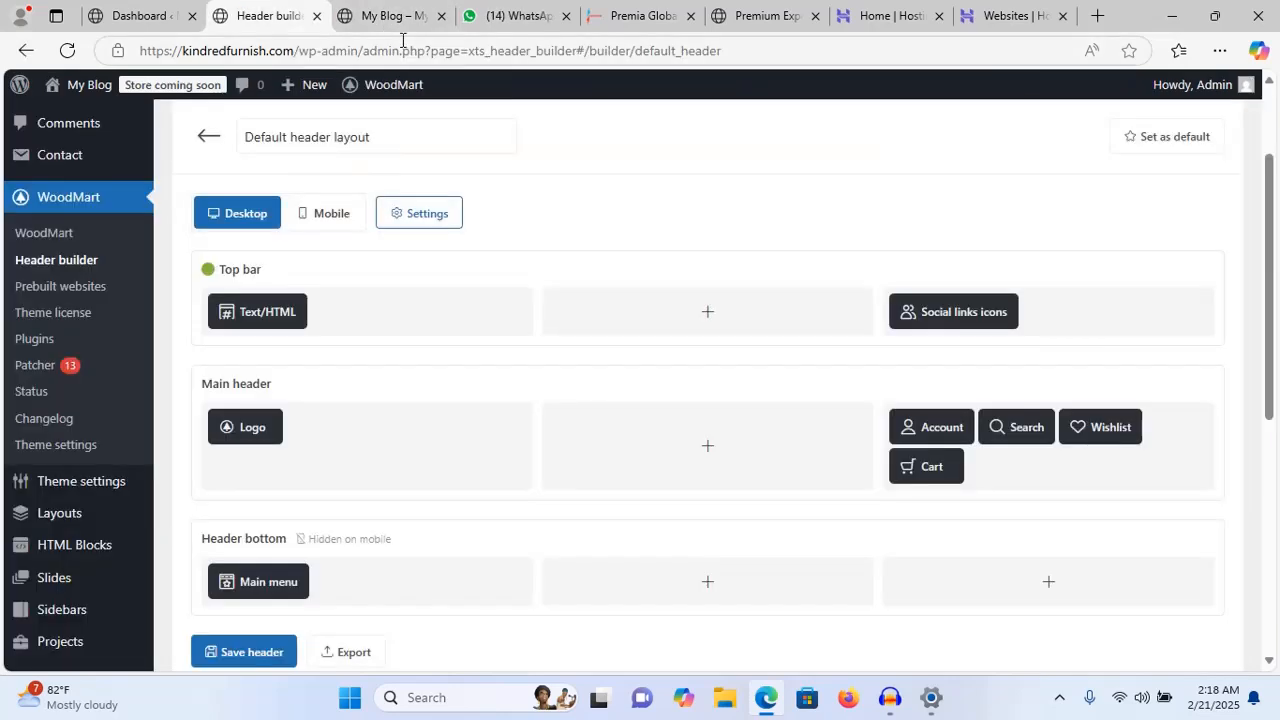
mouse_move(251, 420)
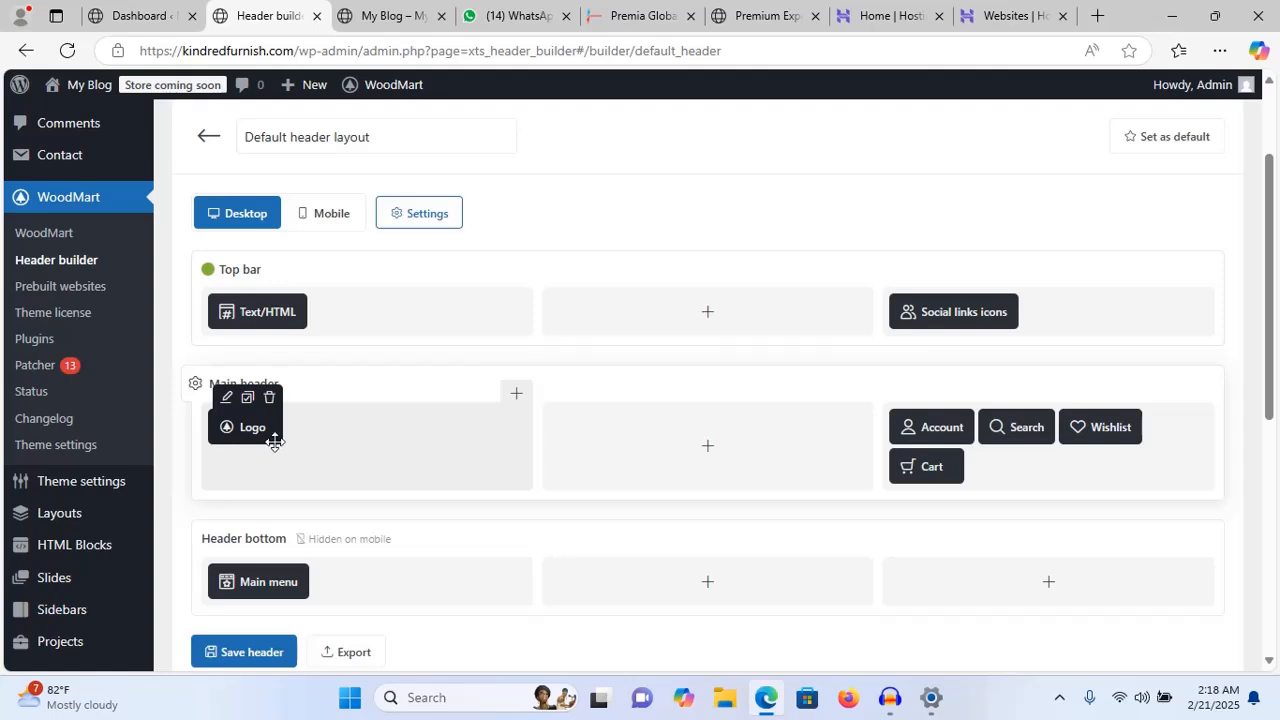
- Compare the Default header layout's logo and main header elements with the store's home page header
left_click(386, 17)
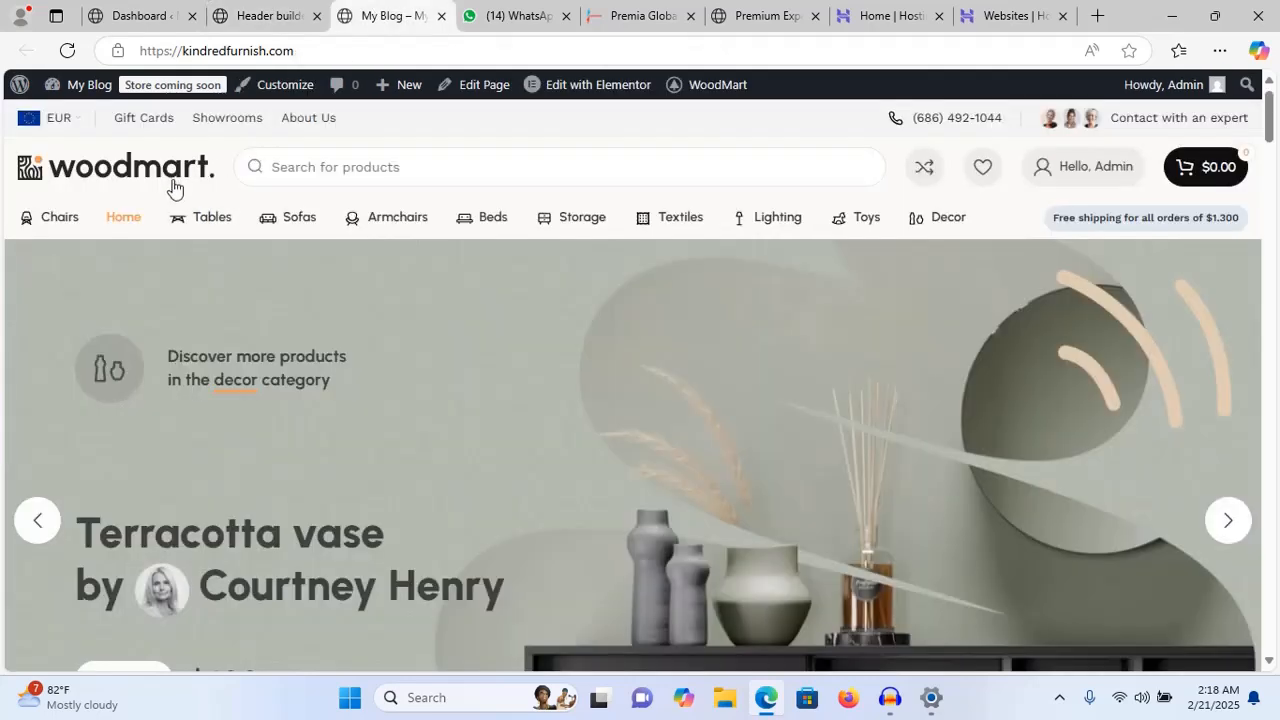
left_click(252, 24)
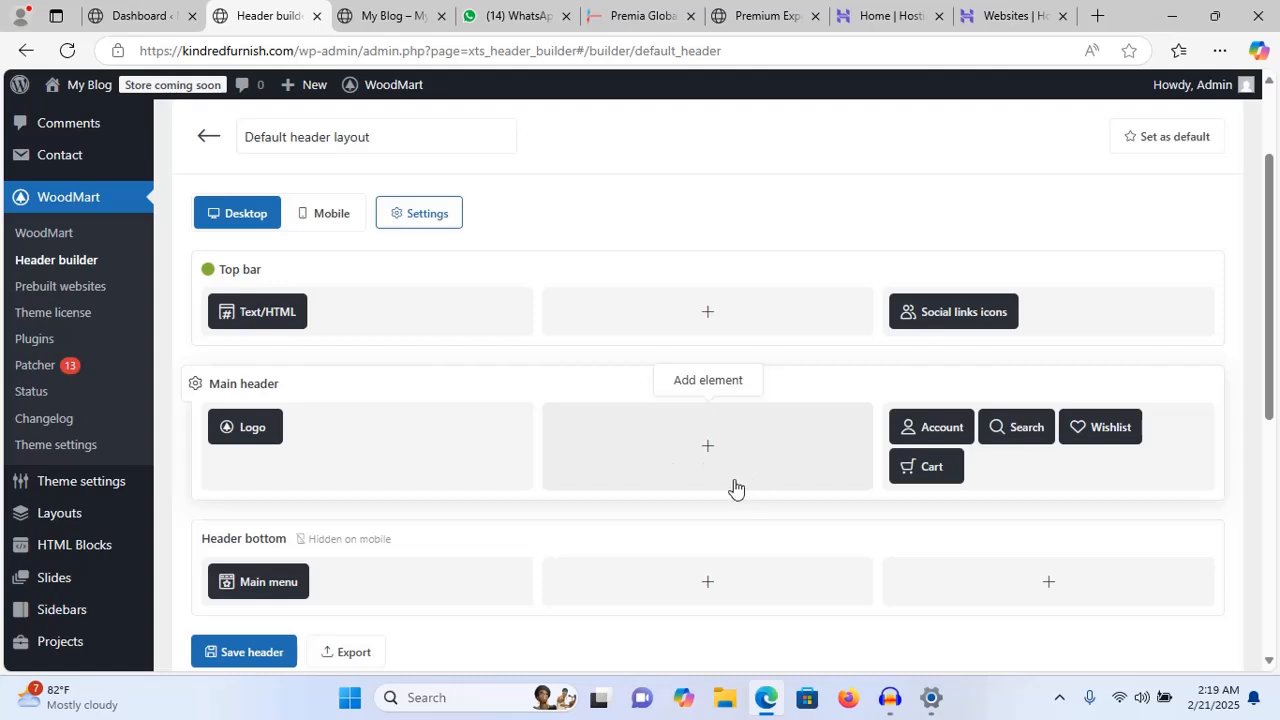
mouse_move(930, 442)
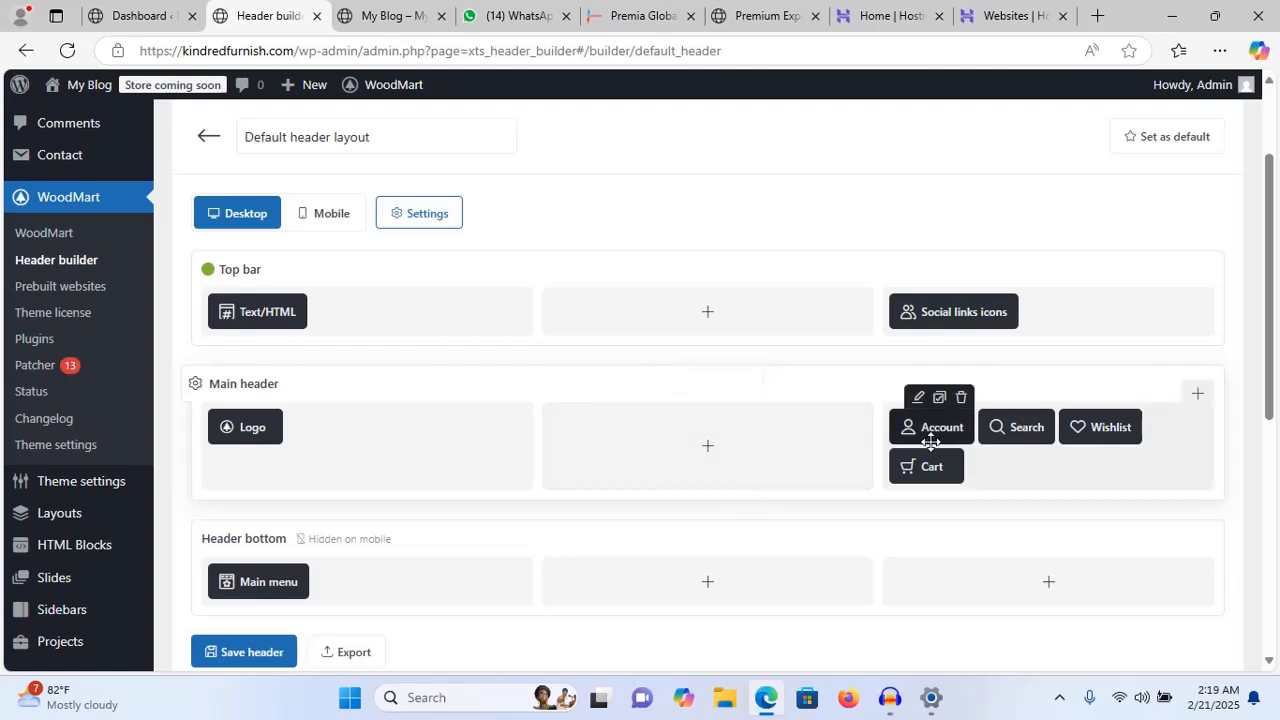
left_click_drag(925, 438, 1003, 430)
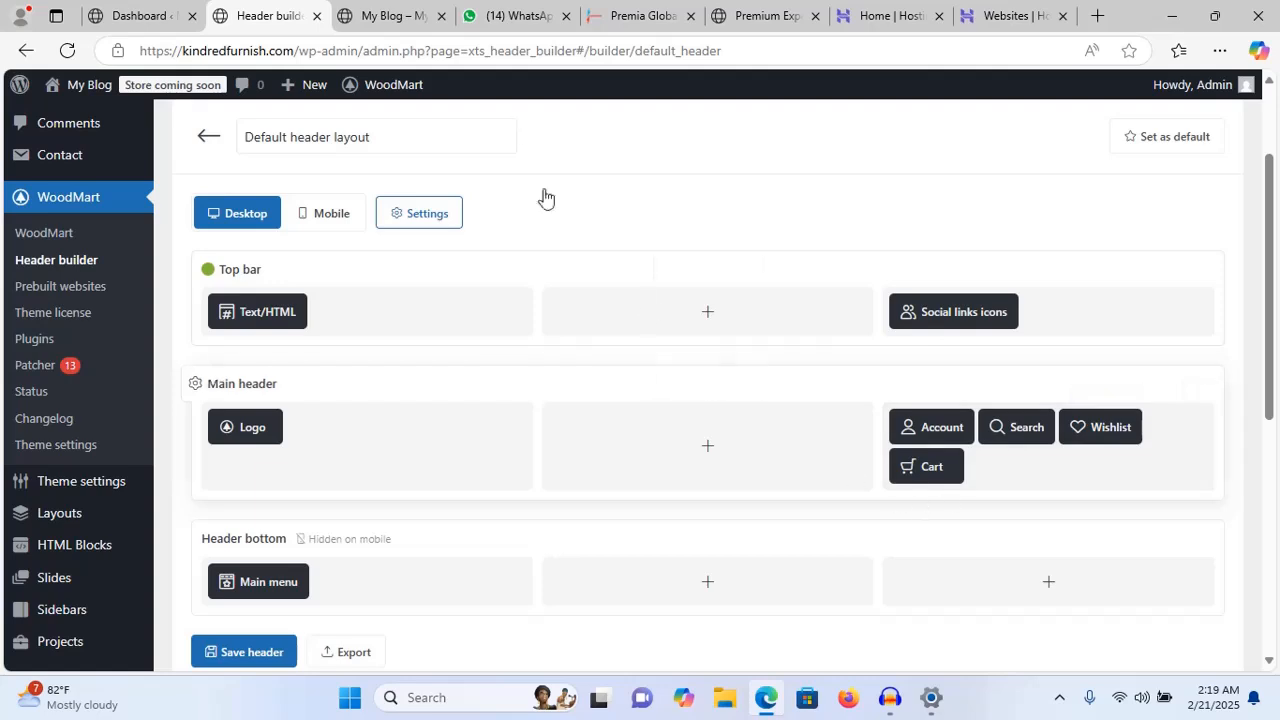
left_click(374, 14)
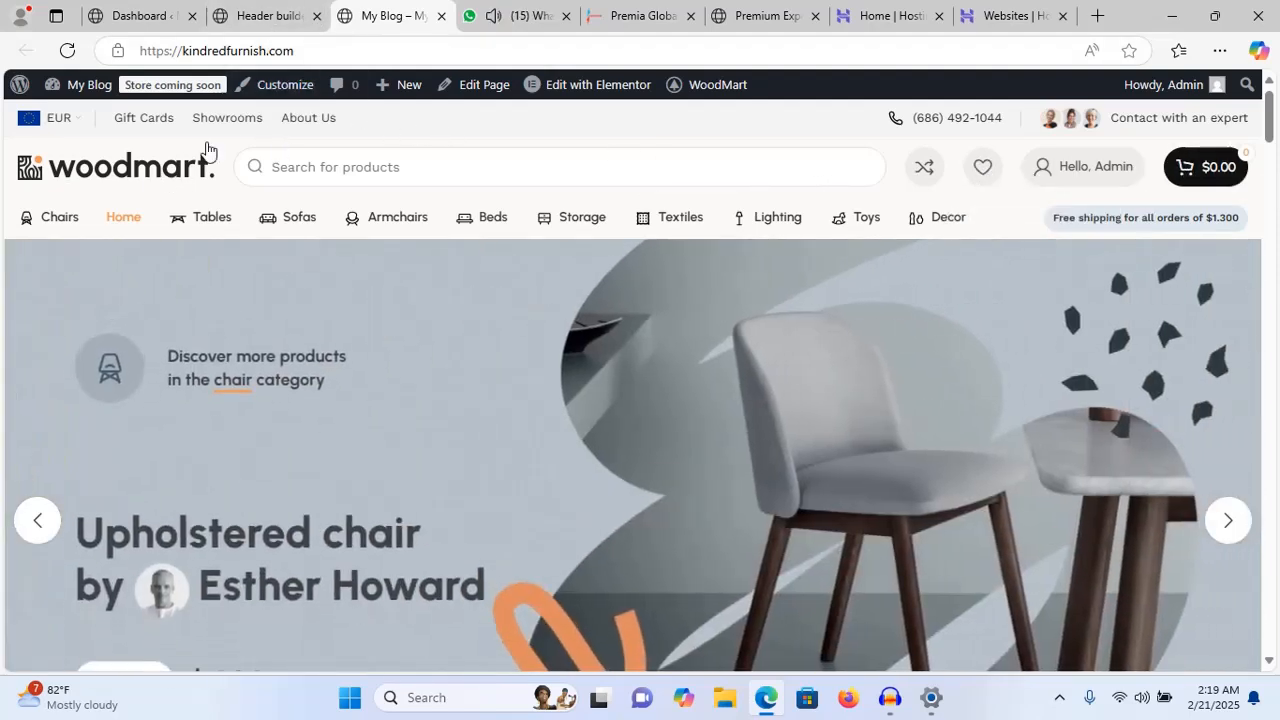
left_click(276, 17)
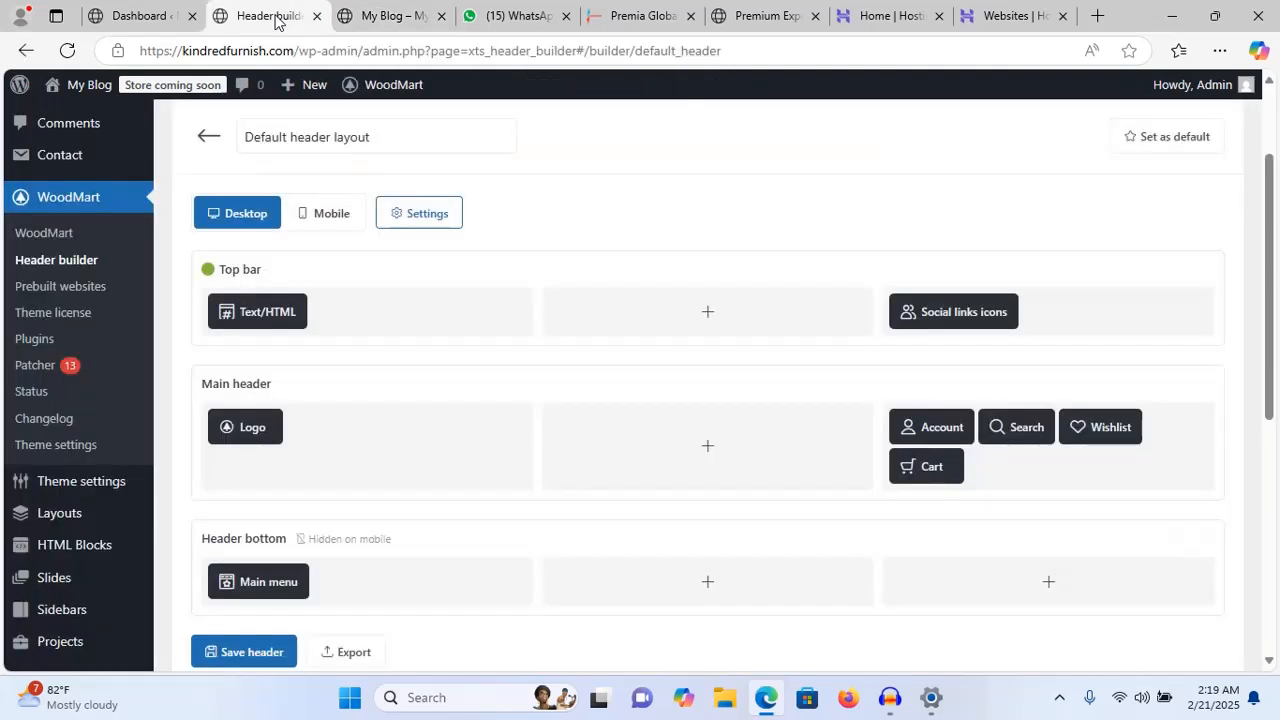
- Upload KF-logo-design-Company-logo.png from the Downloads folder as the main header's logo image and save the Default header layout
mouse_move(246, 420)
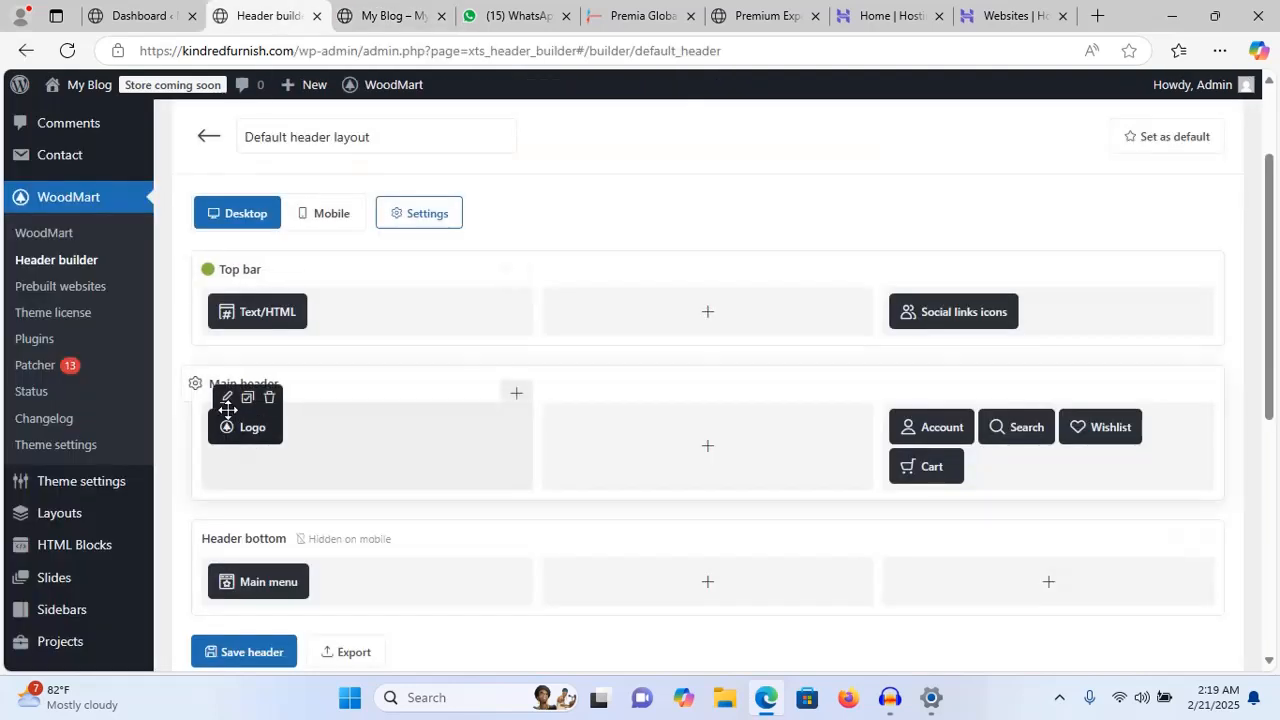
left_click(227, 402)
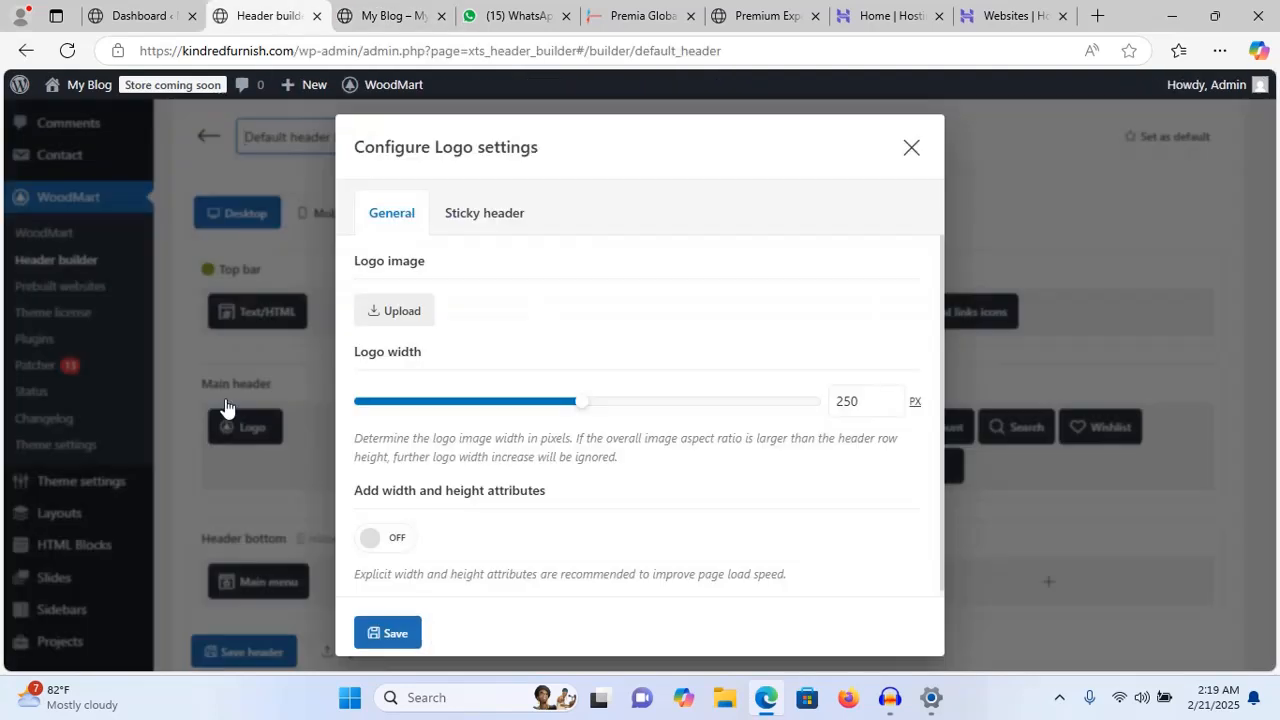
left_click(391, 318)
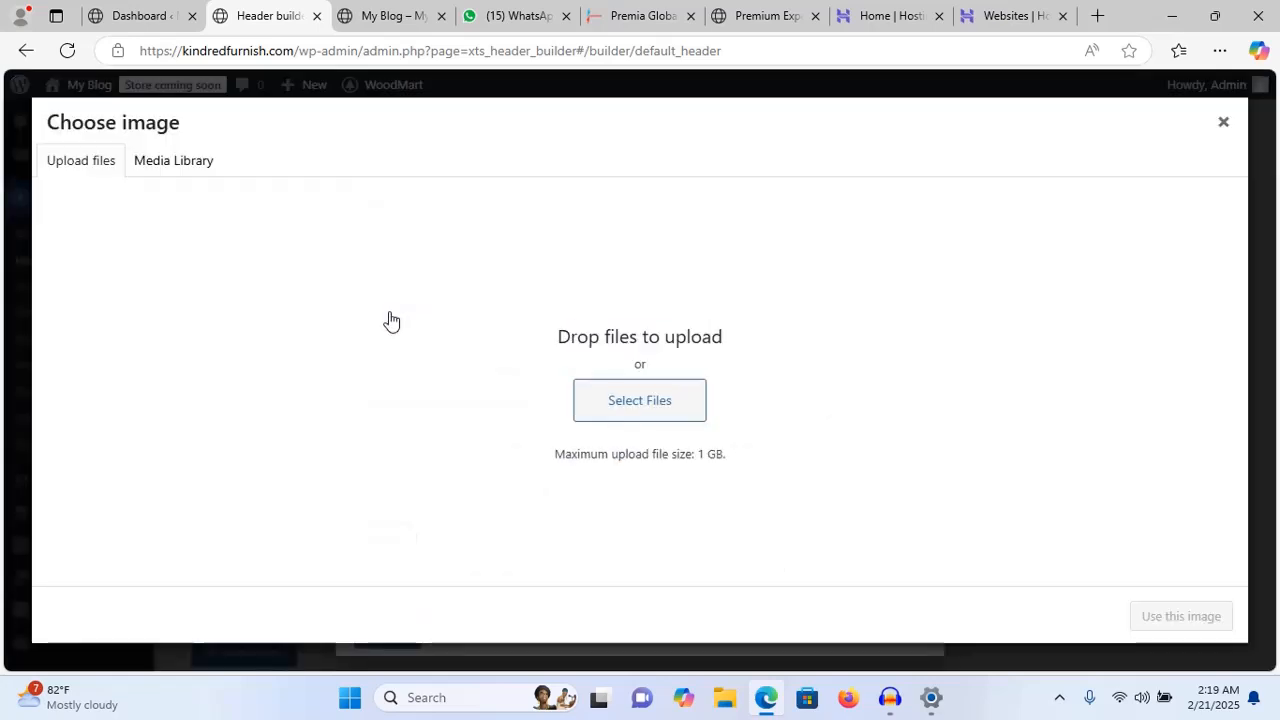
left_click(606, 412)
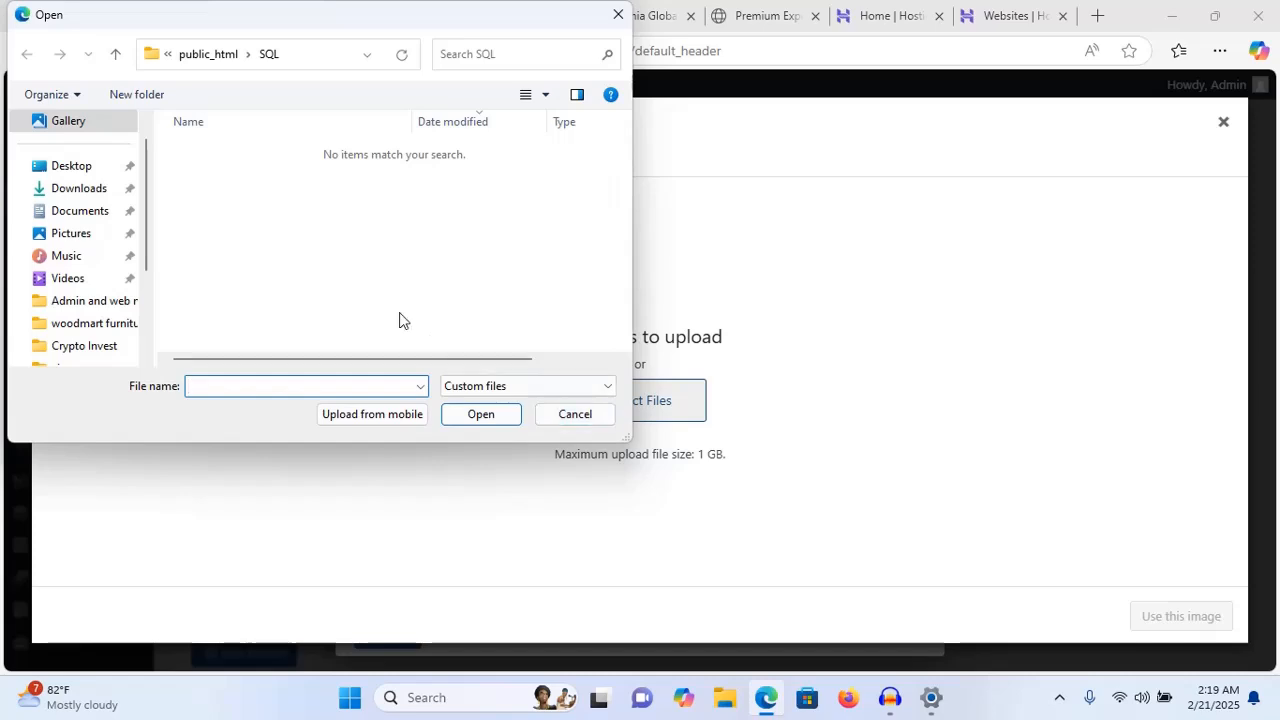
left_click(89, 191)
scroll(240, 190, "down", 5)
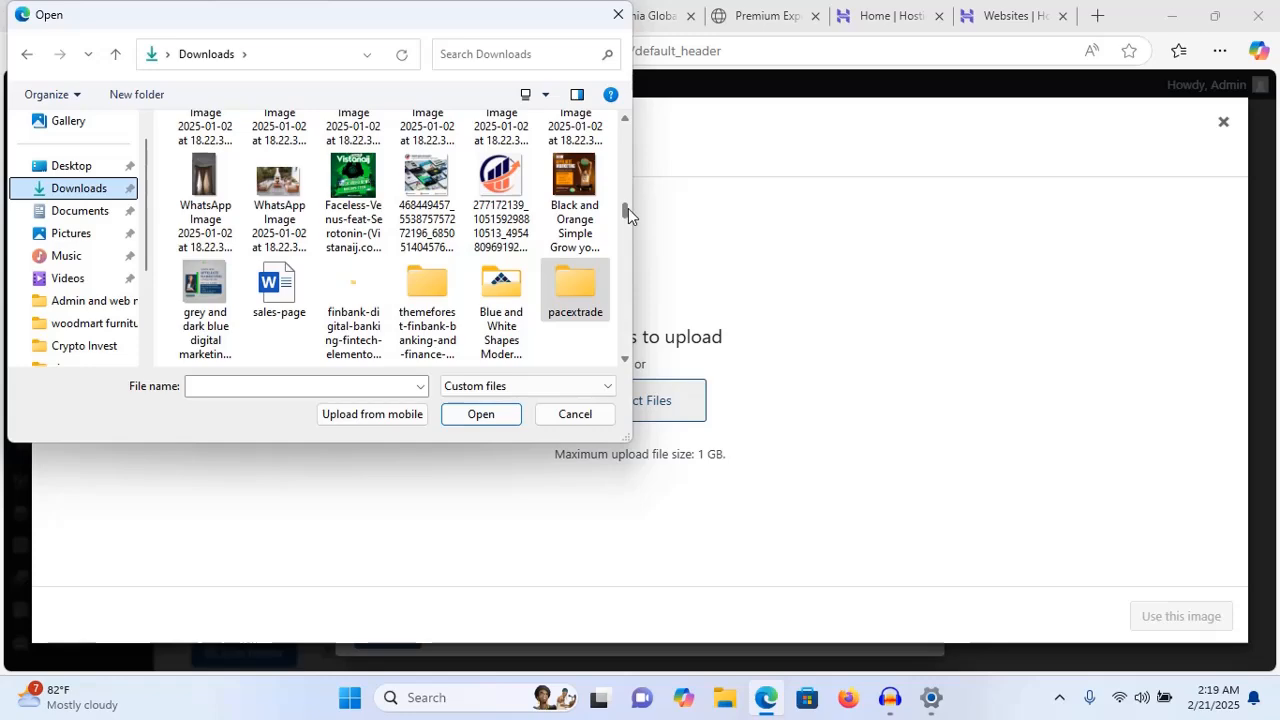
left_click_drag(628, 208, 623, 112)
double_click(205, 172)
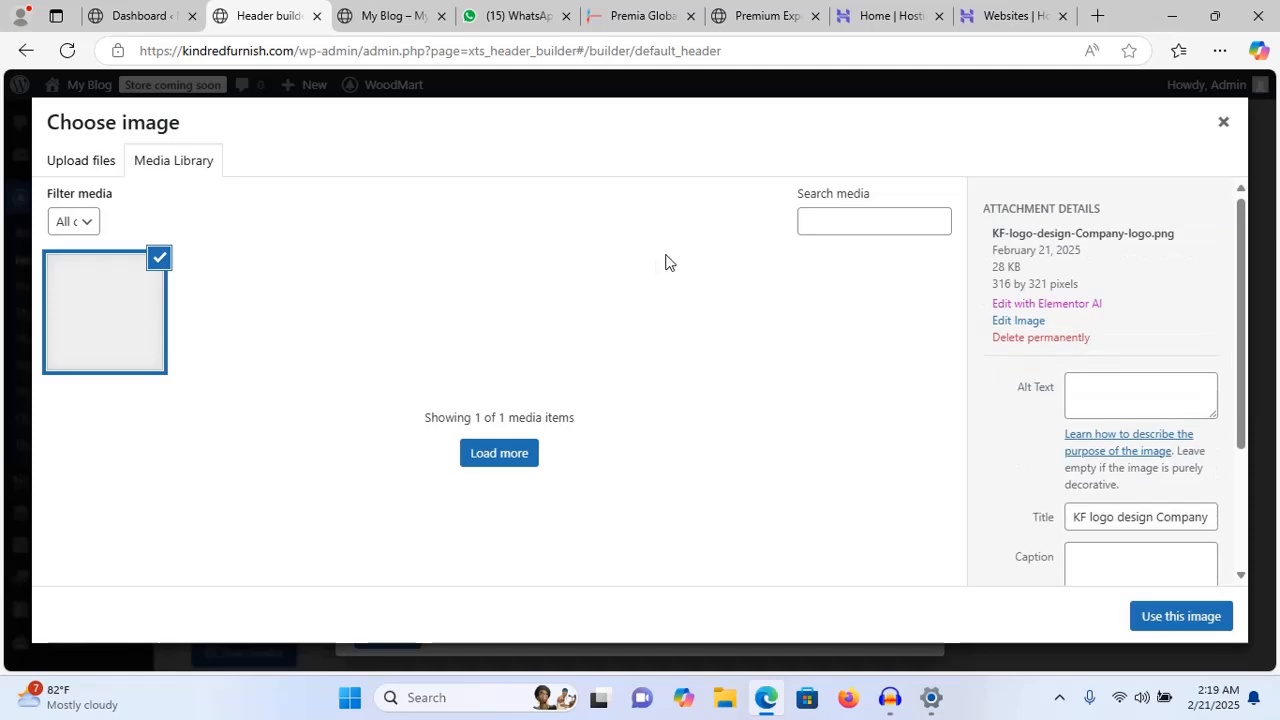
left_click(1181, 616)
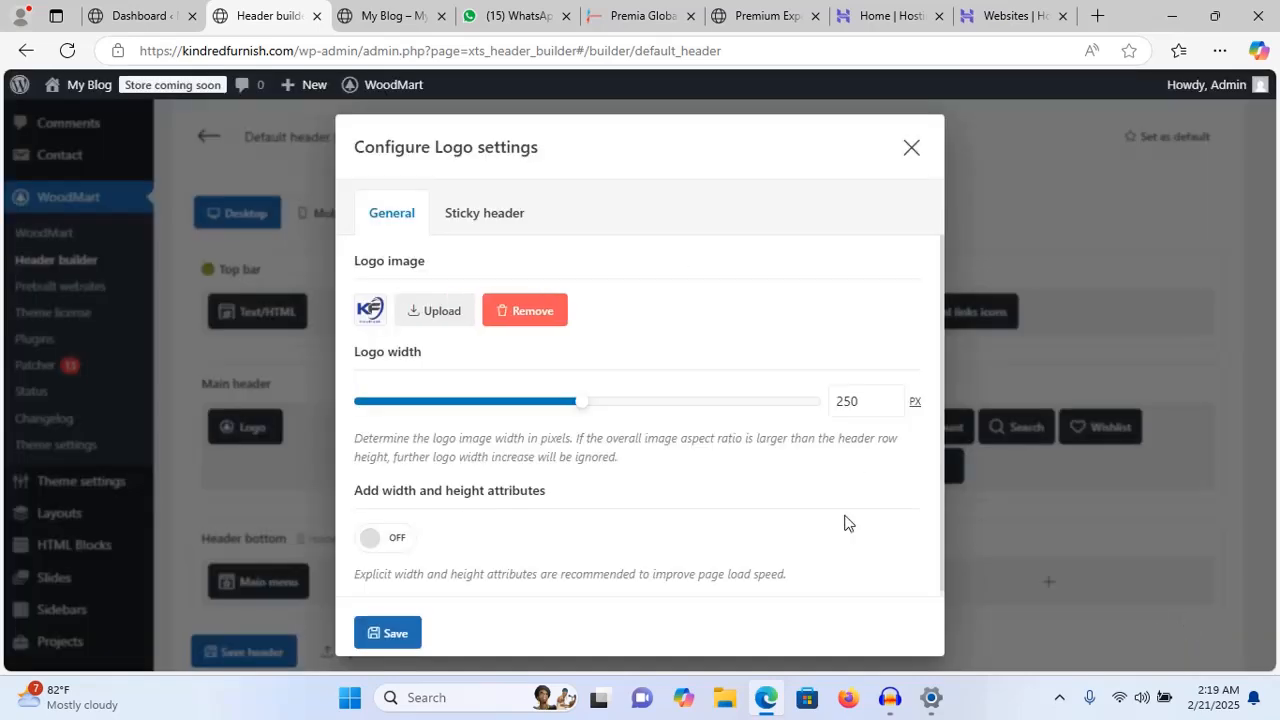
left_click(393, 634)
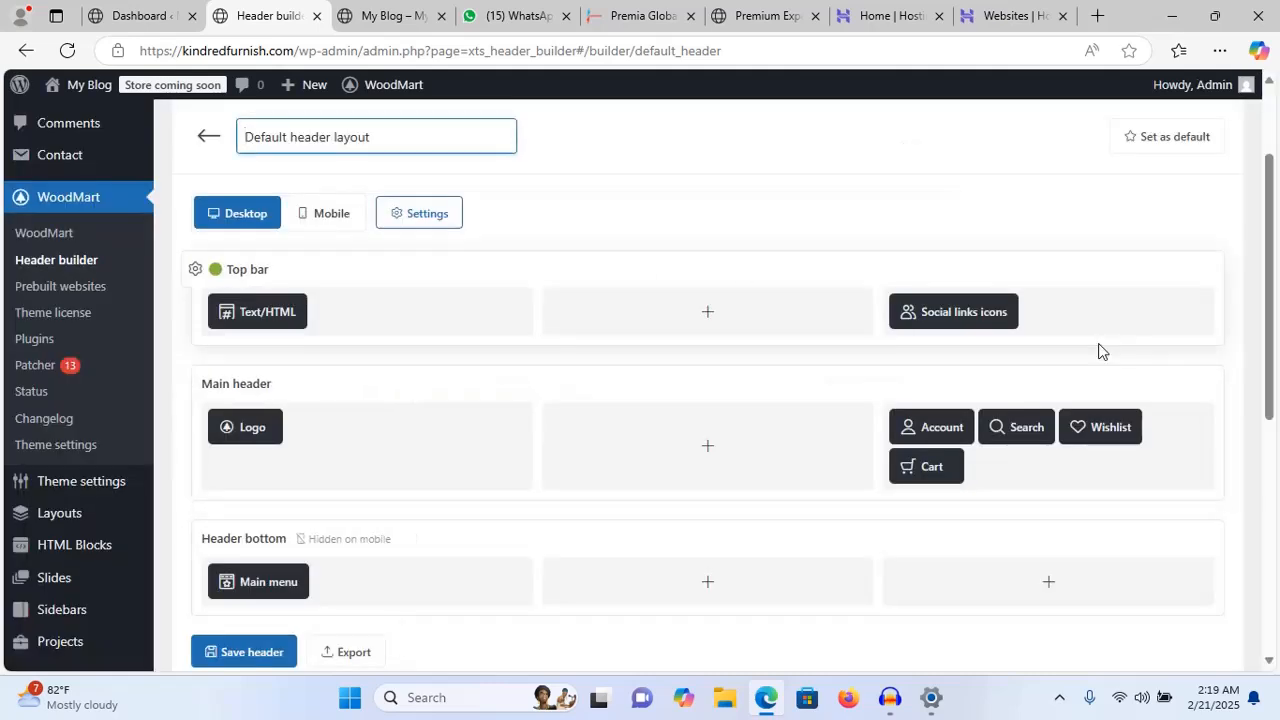
left_click(252, 652)
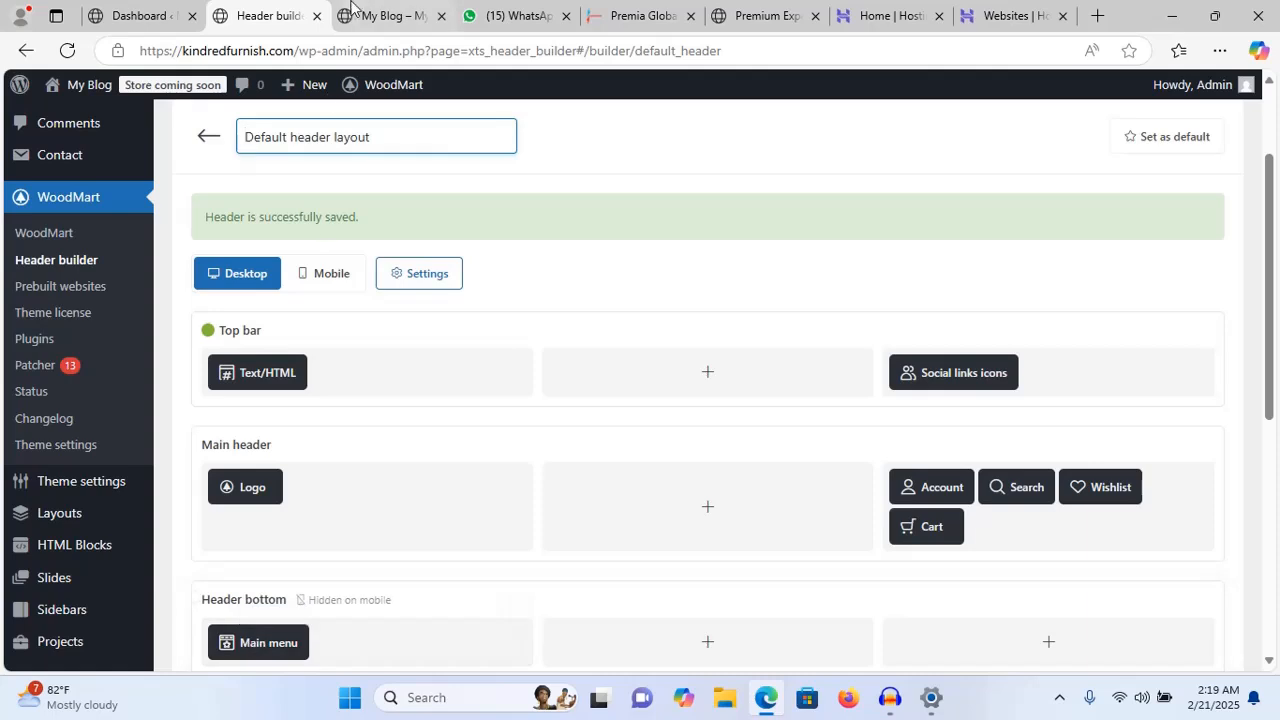
- Reload the store's home page and check the logo in its header
left_click(372, 8)
left_click(366, 49)
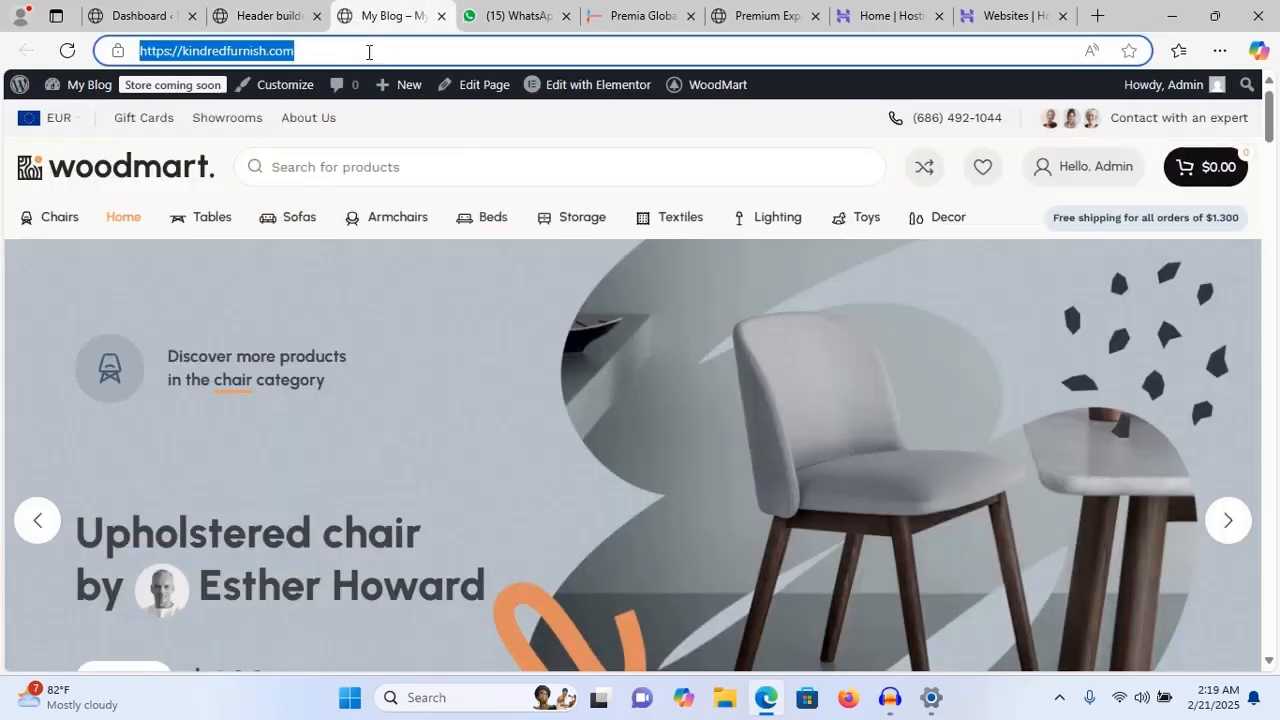
key("Return")
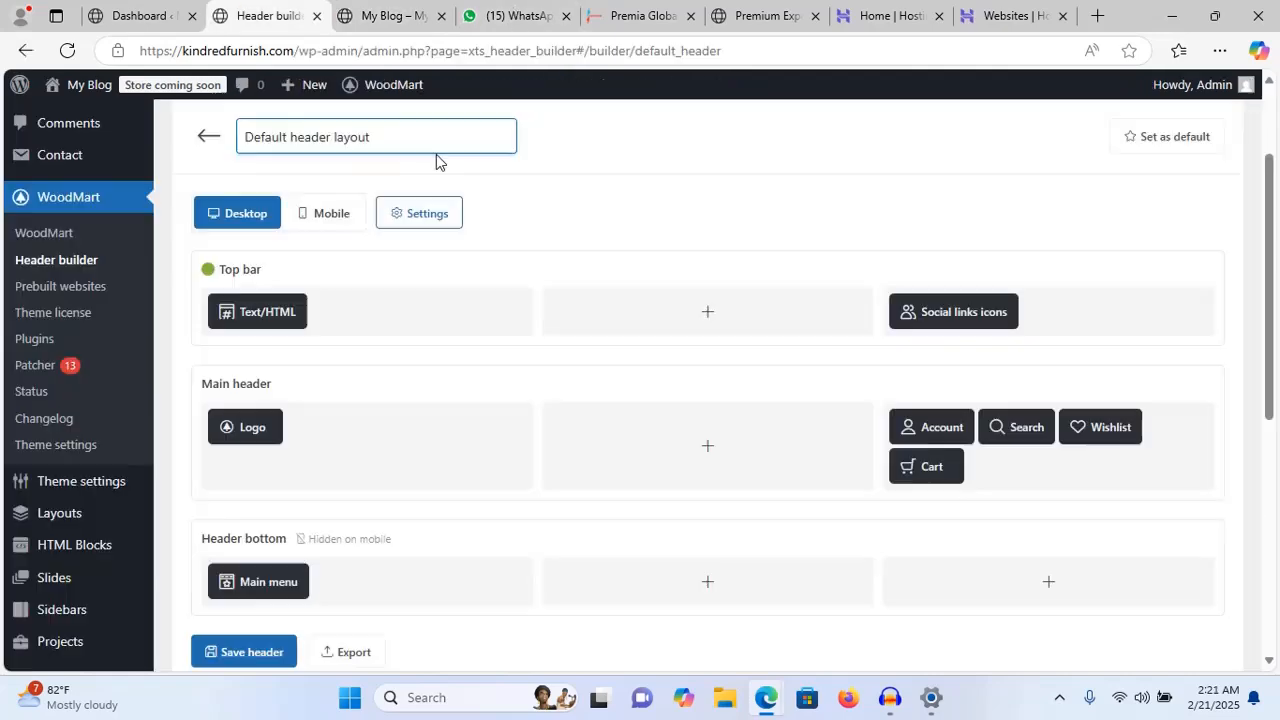
left_click(391, 22)
key("Return")
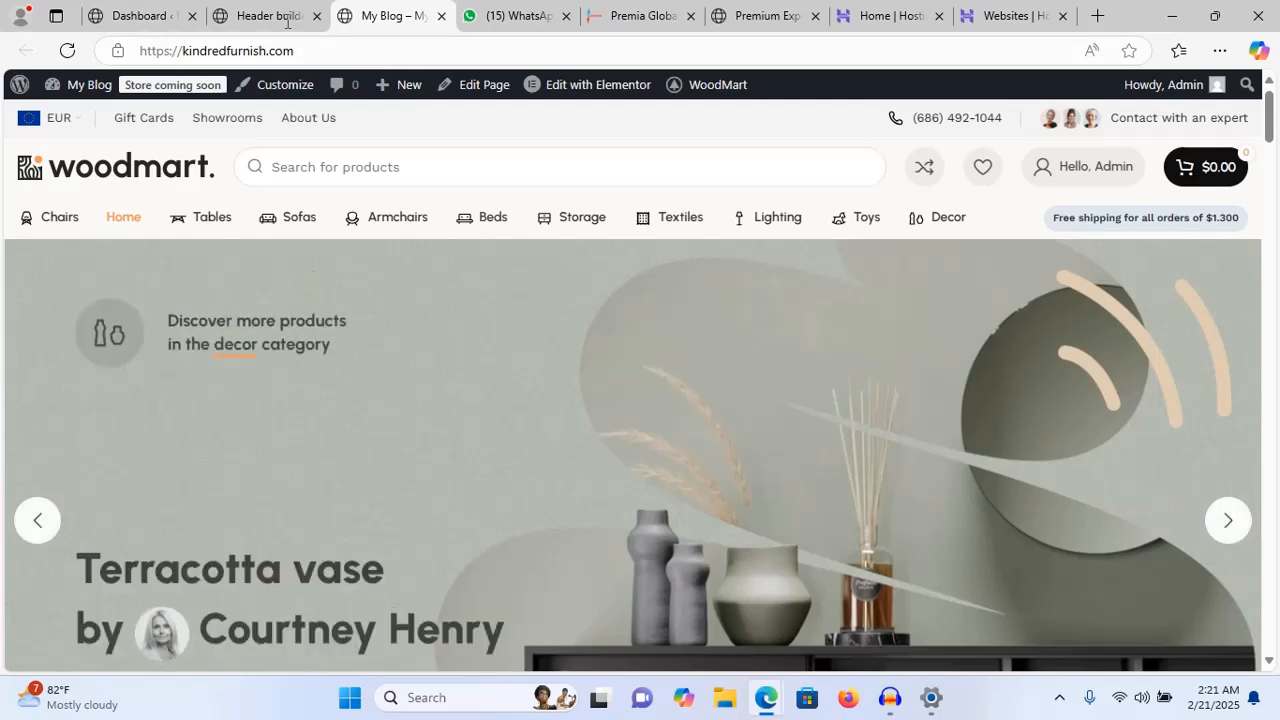
- Set KF-logo-design-Company-logo.png as the logo image for the sticky header and save the Default header layout
left_click(262, 15)
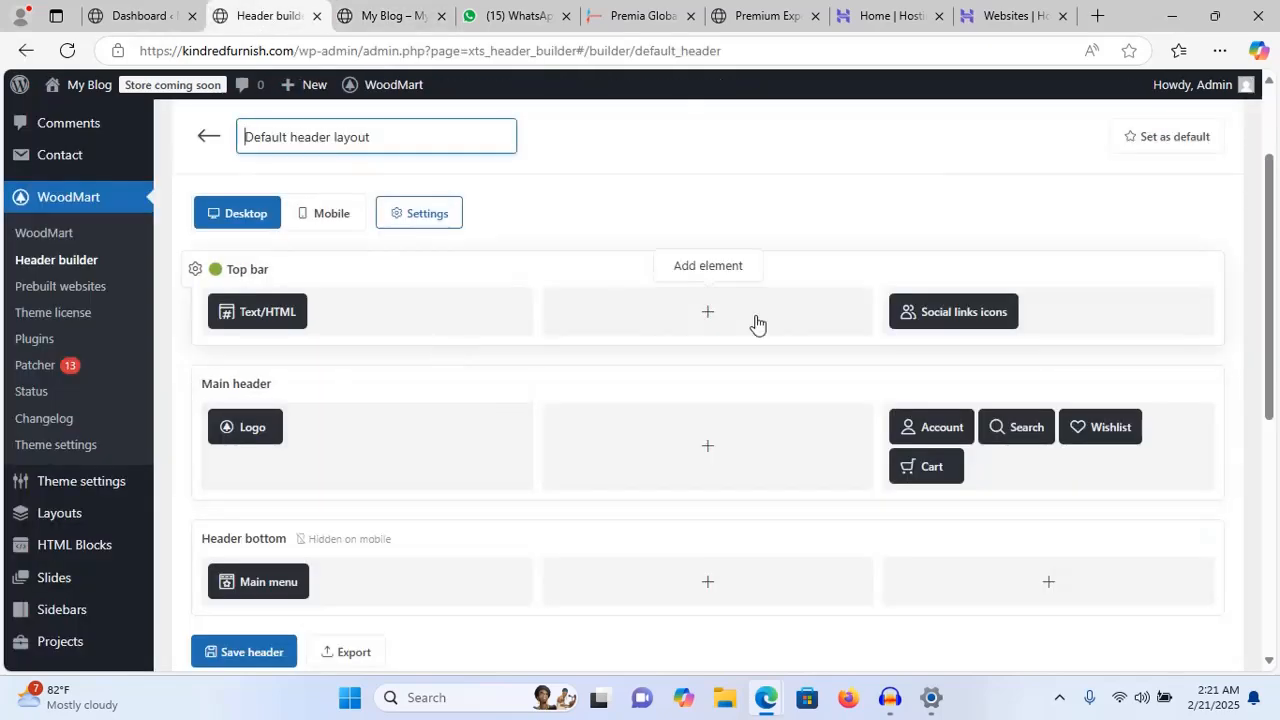
mouse_move(1270, 257)
left_mouse_down()
mouse_move(1270, 400)
mouse_move(1270, 254)
left_mouse_up()
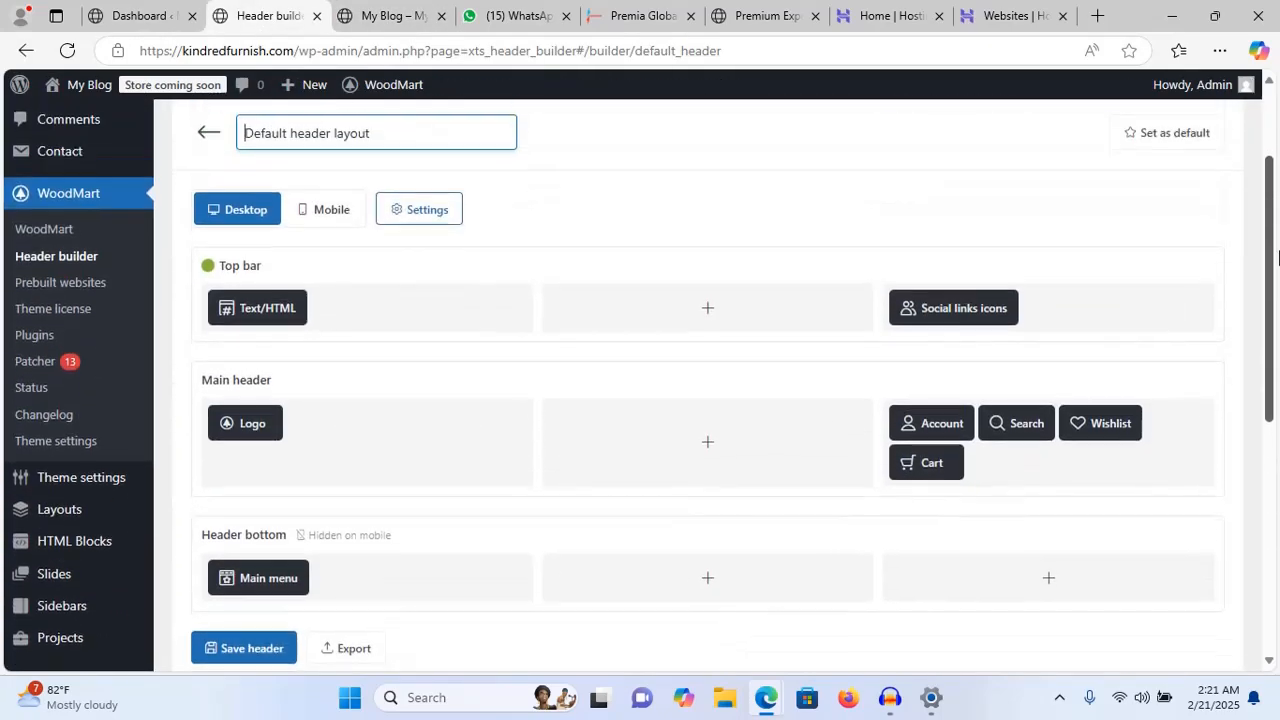
mouse_move(262, 425)
left_click(226, 395)
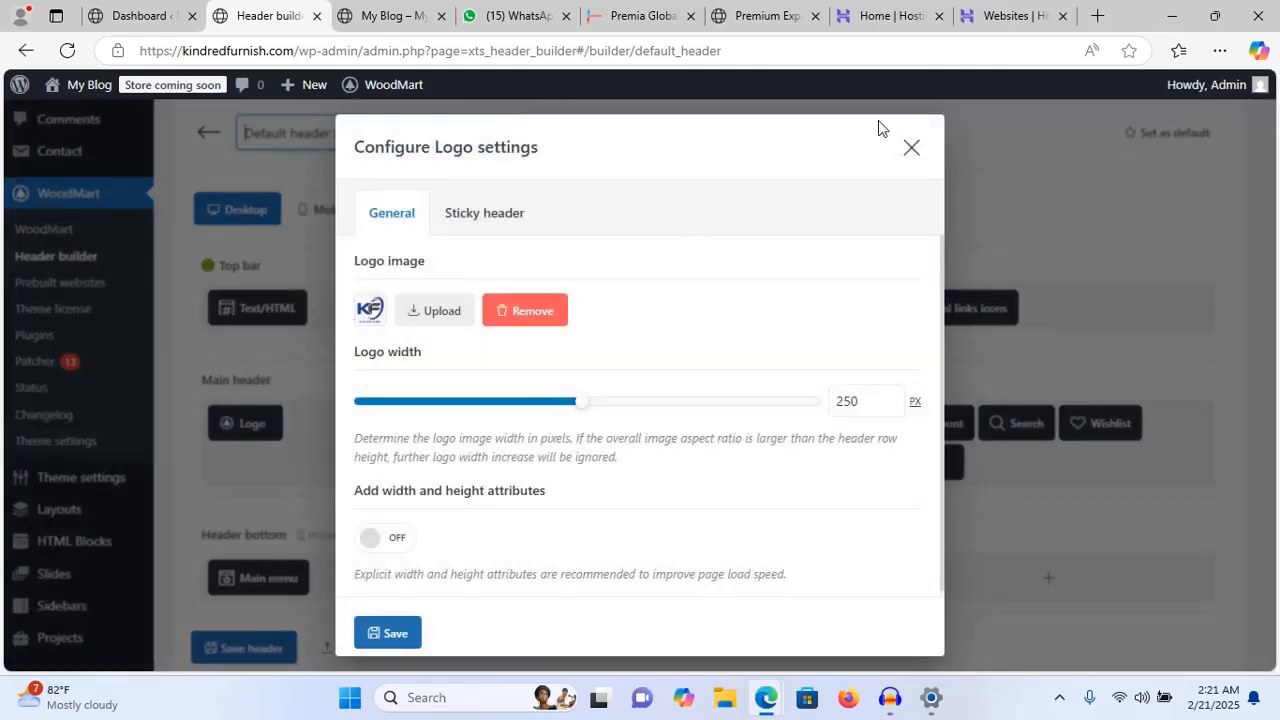
left_click(463, 215)
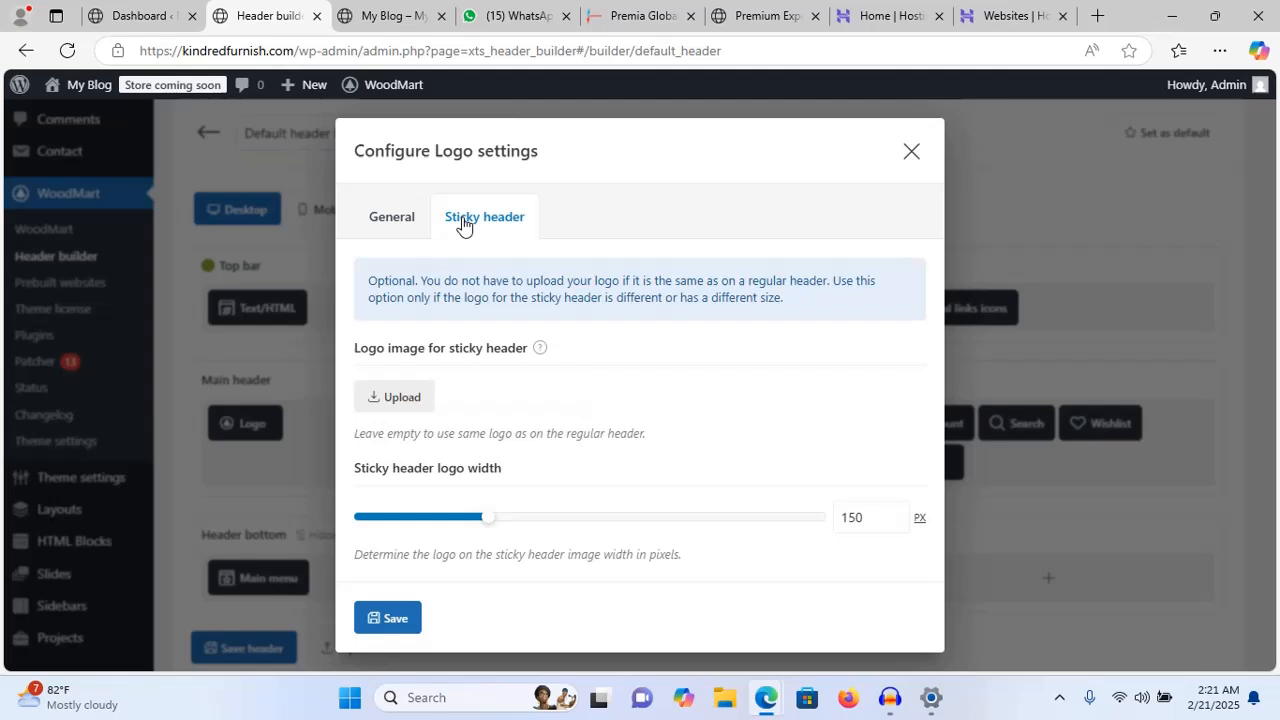
left_click(400, 402)
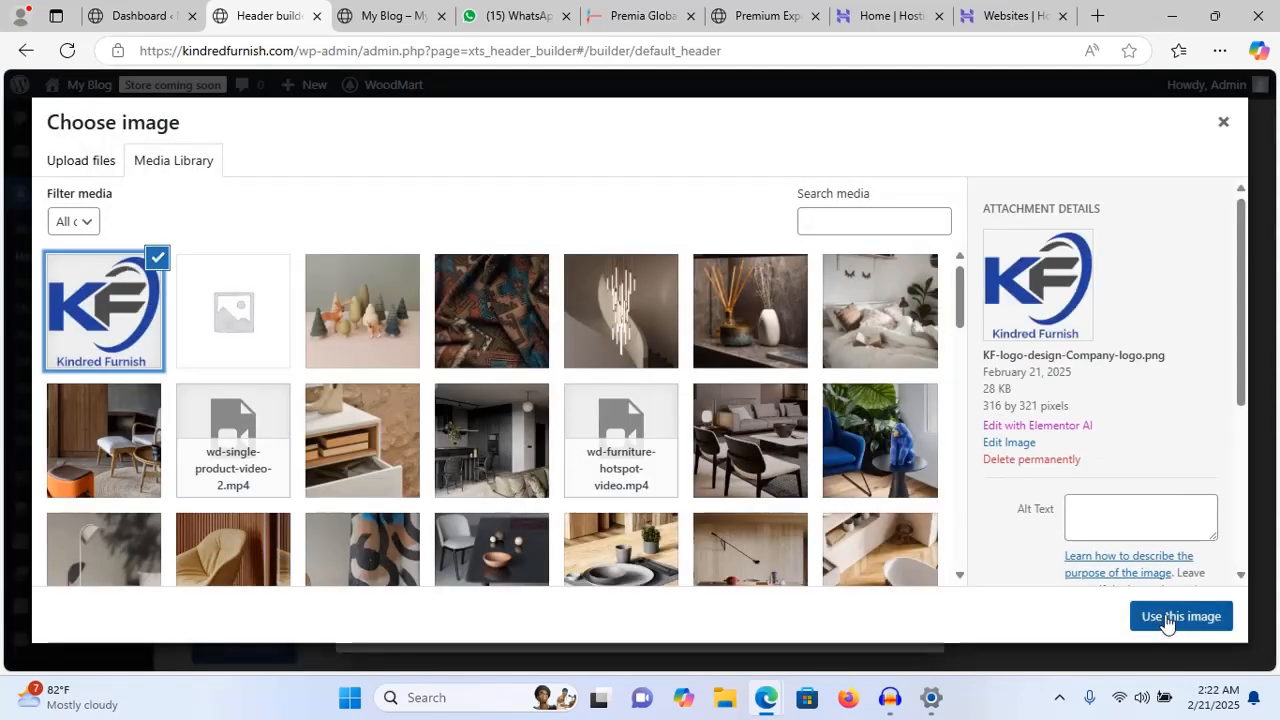
left_click(1172, 618)
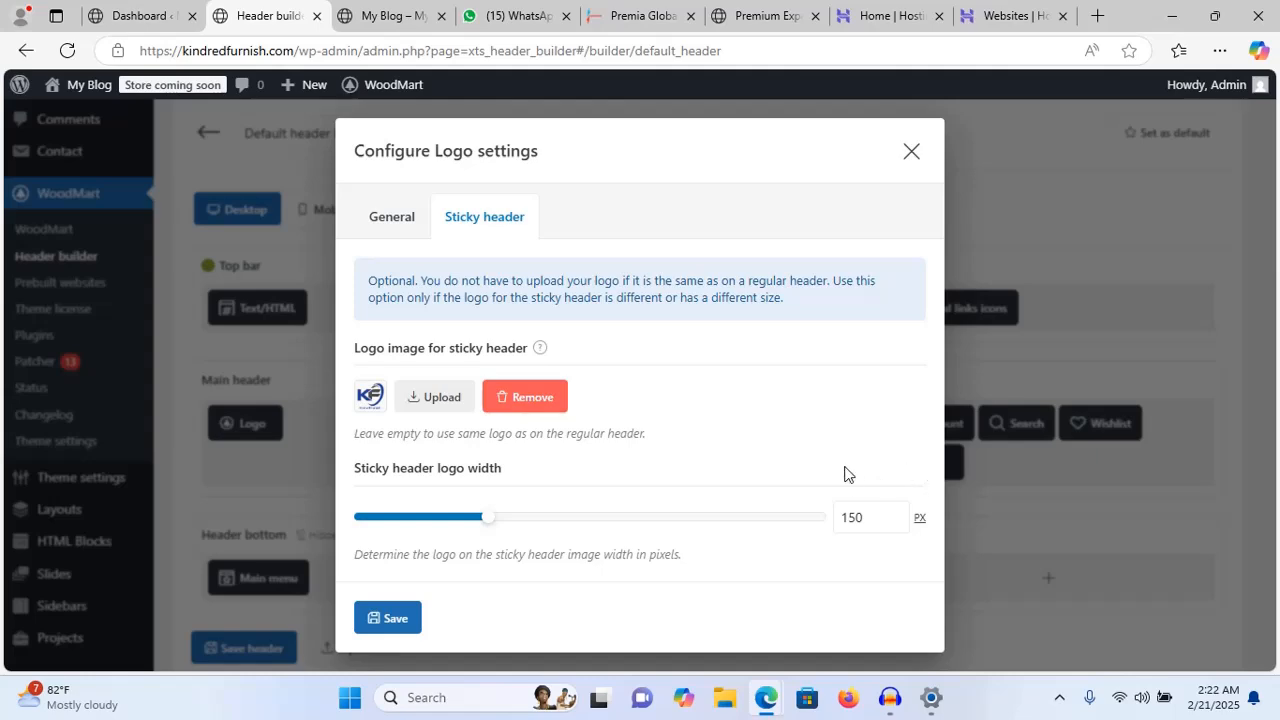
left_click(375, 620)
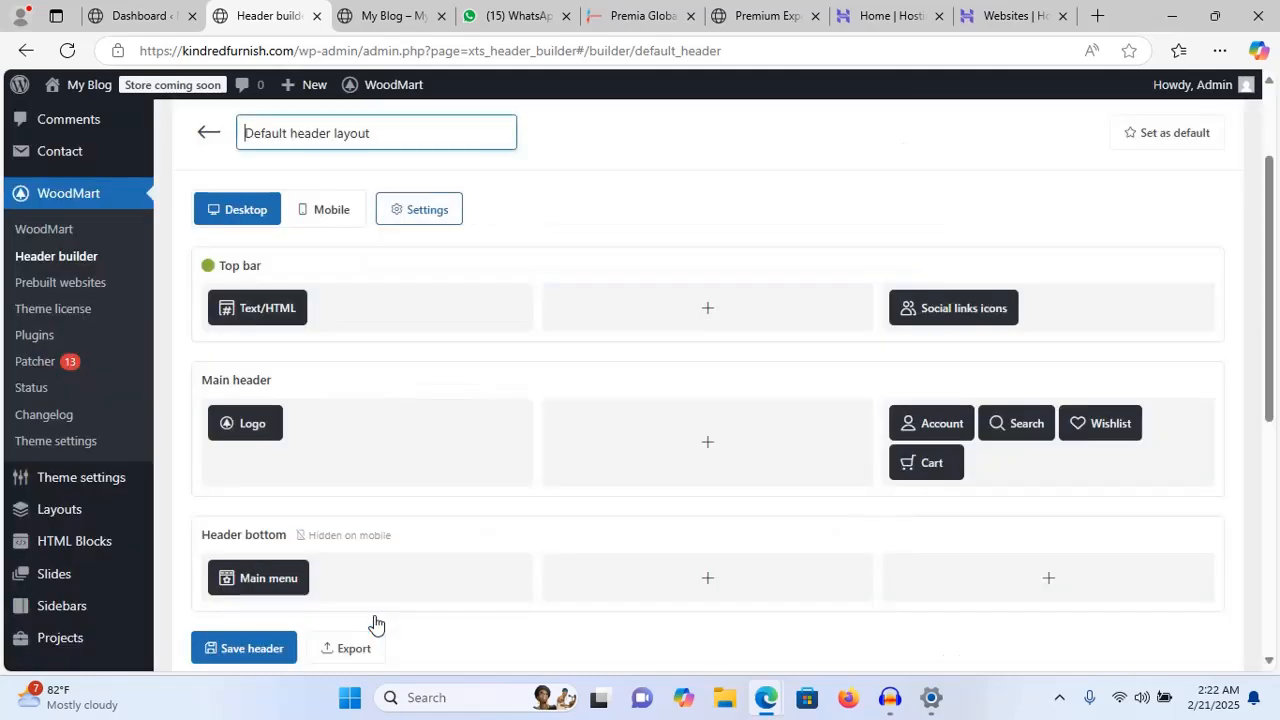
left_click(230, 648)
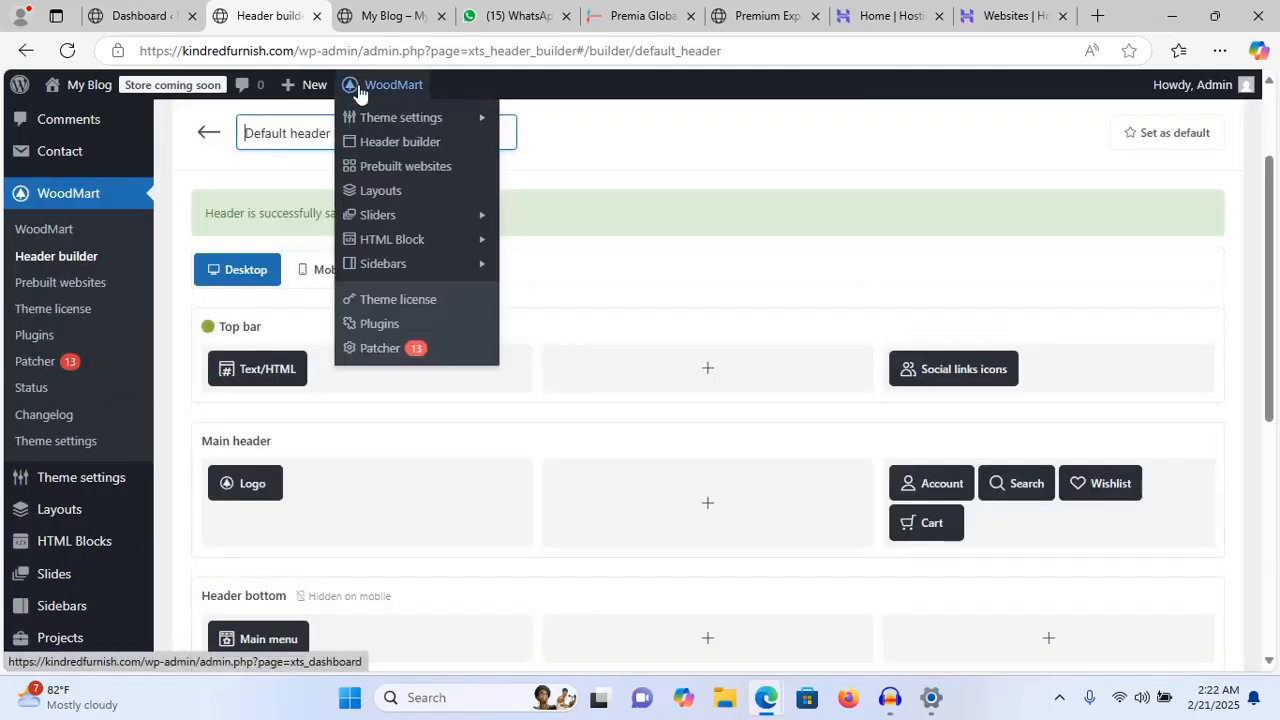
- Reload the home page again and inspect its header after the sticky logo change
left_click(388, 15)
left_click(381, 43)
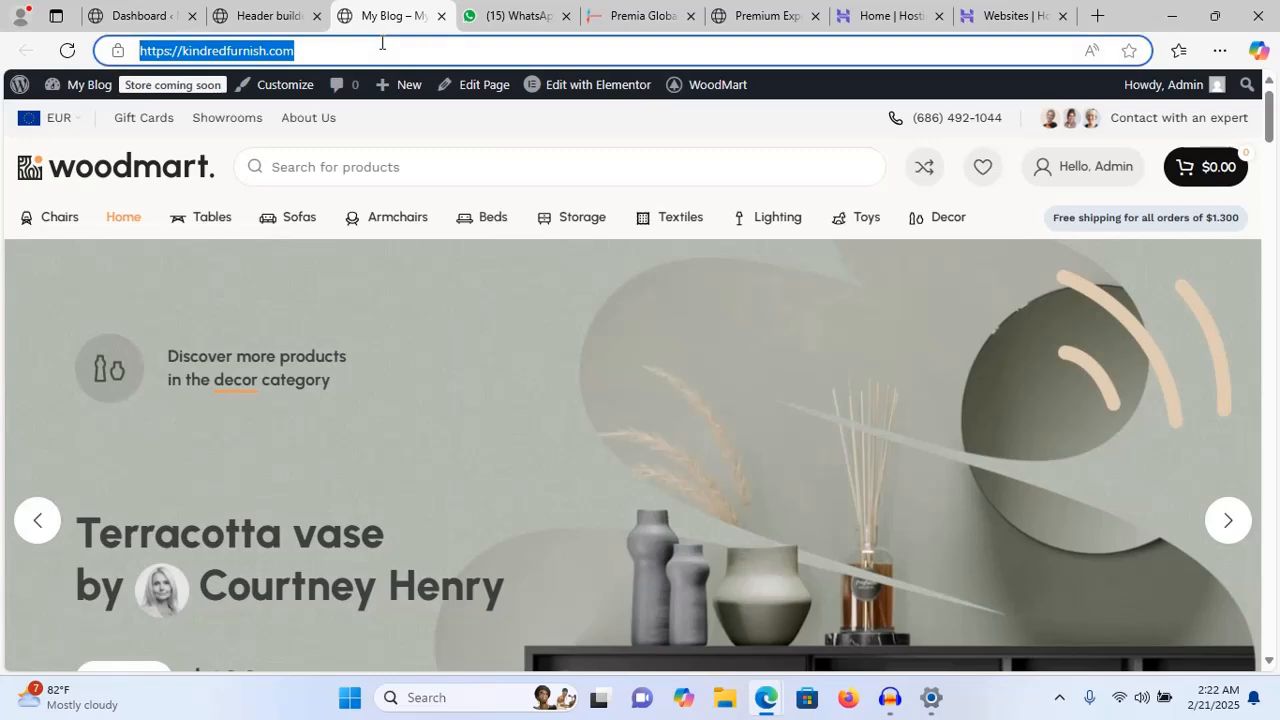
key("Return")
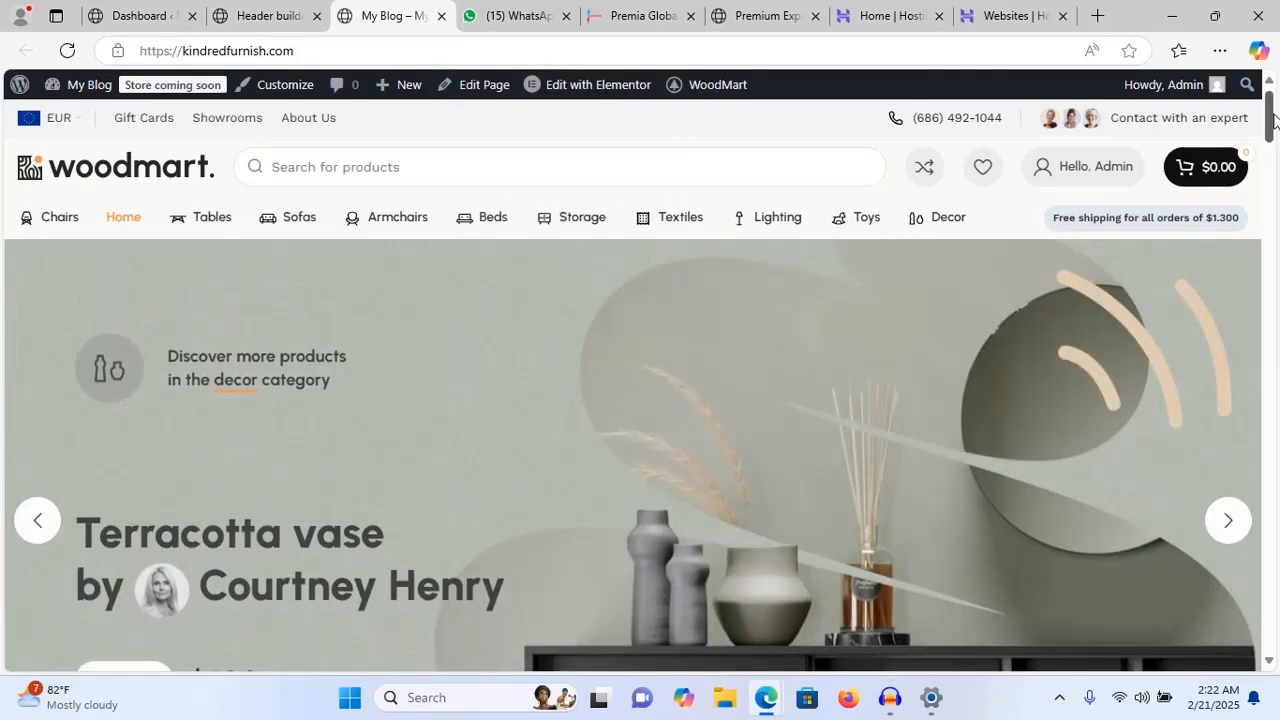
left_click_drag(1273, 120, 1264, 85)
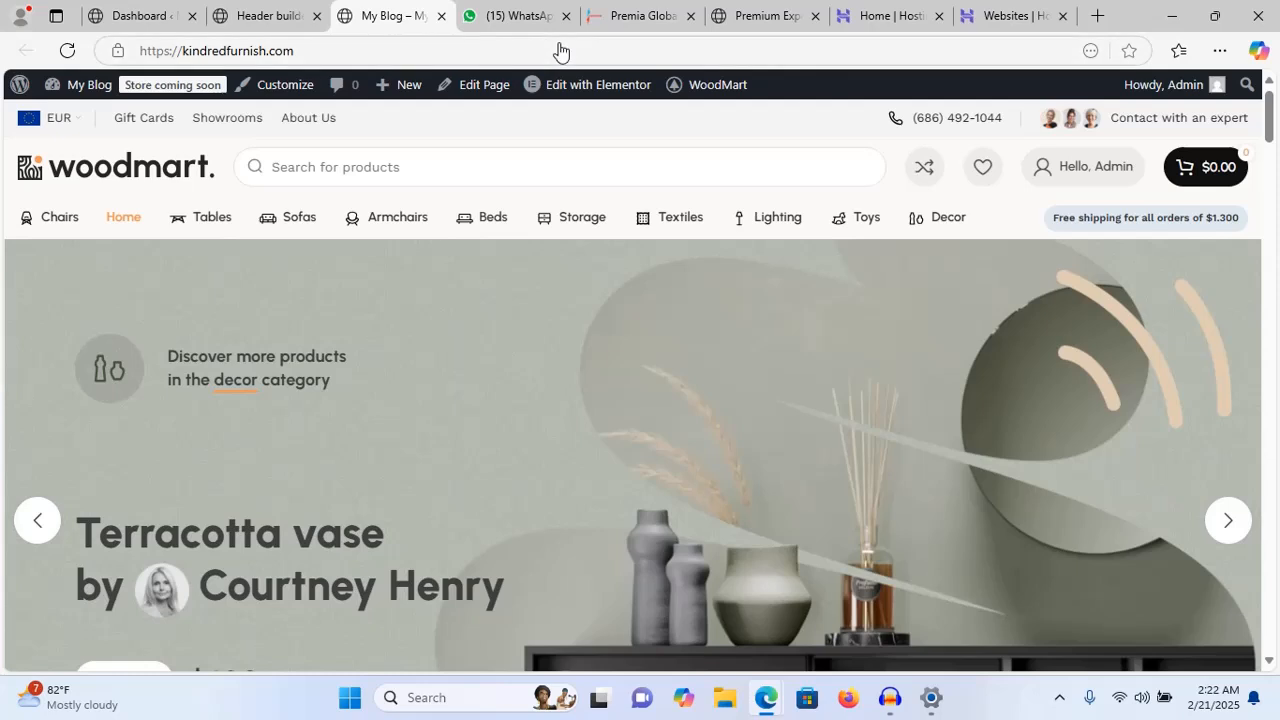
- Leave the Default header layout and open Header Furniture 2 for editing from the headers list
left_click(257, 15)
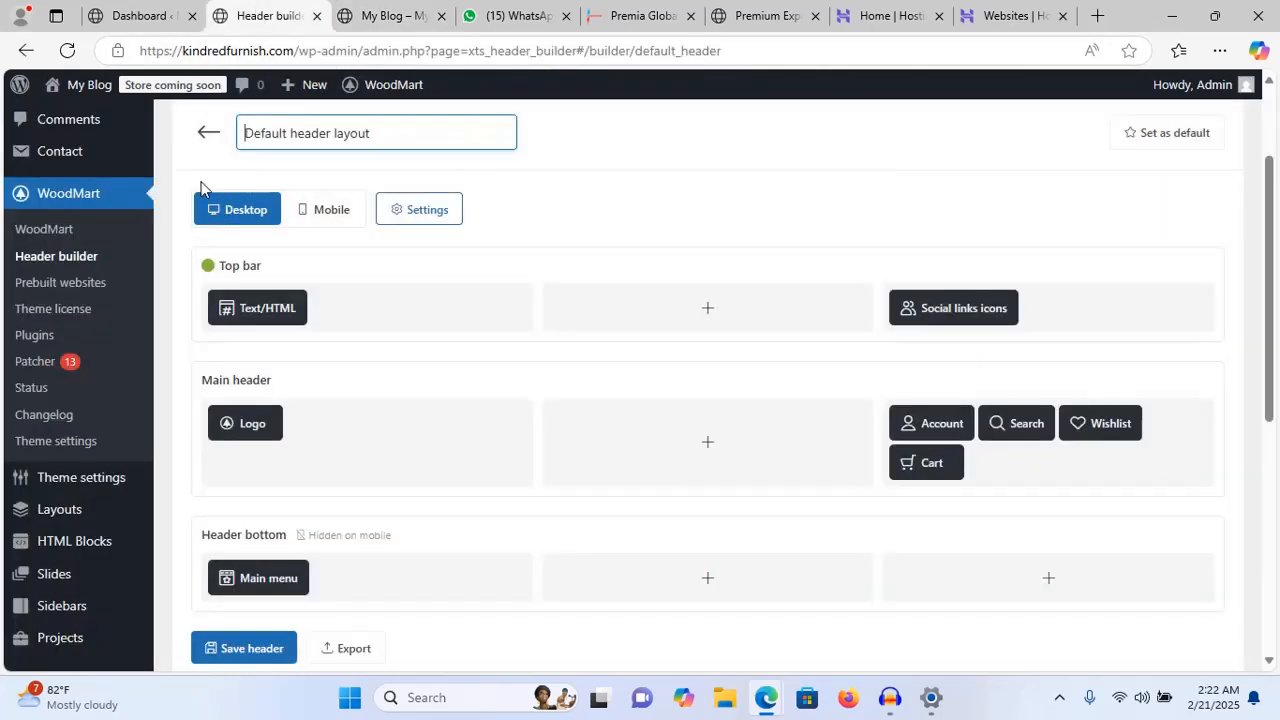
left_click(202, 137)
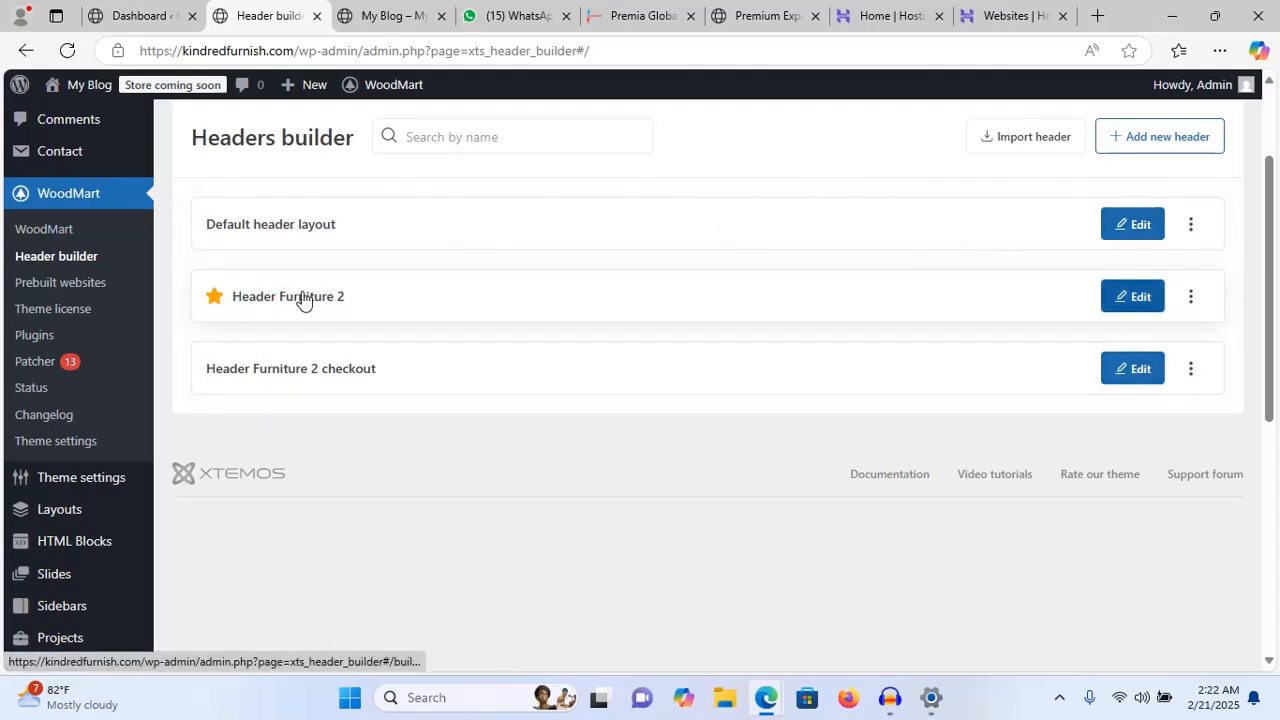
left_click(1140, 302)
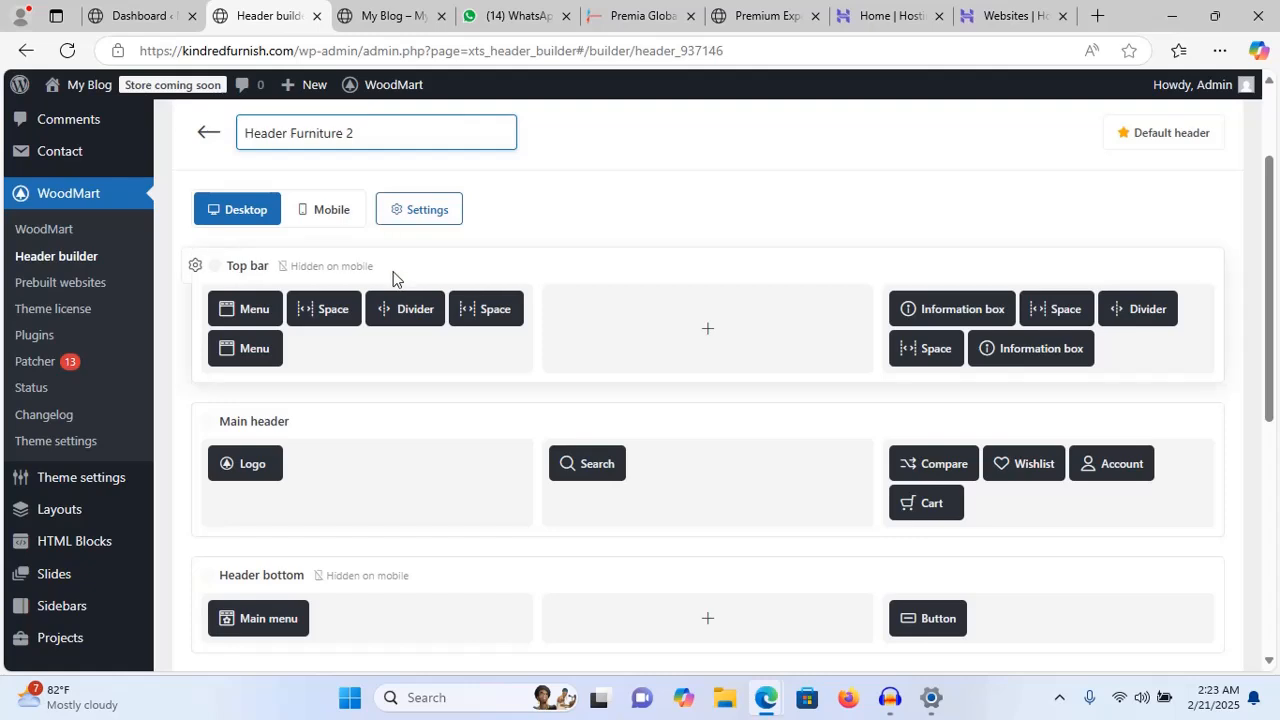
- Compare the Header Furniture 2 layout with the home page header, and return to the headers list
left_click(368, 6)
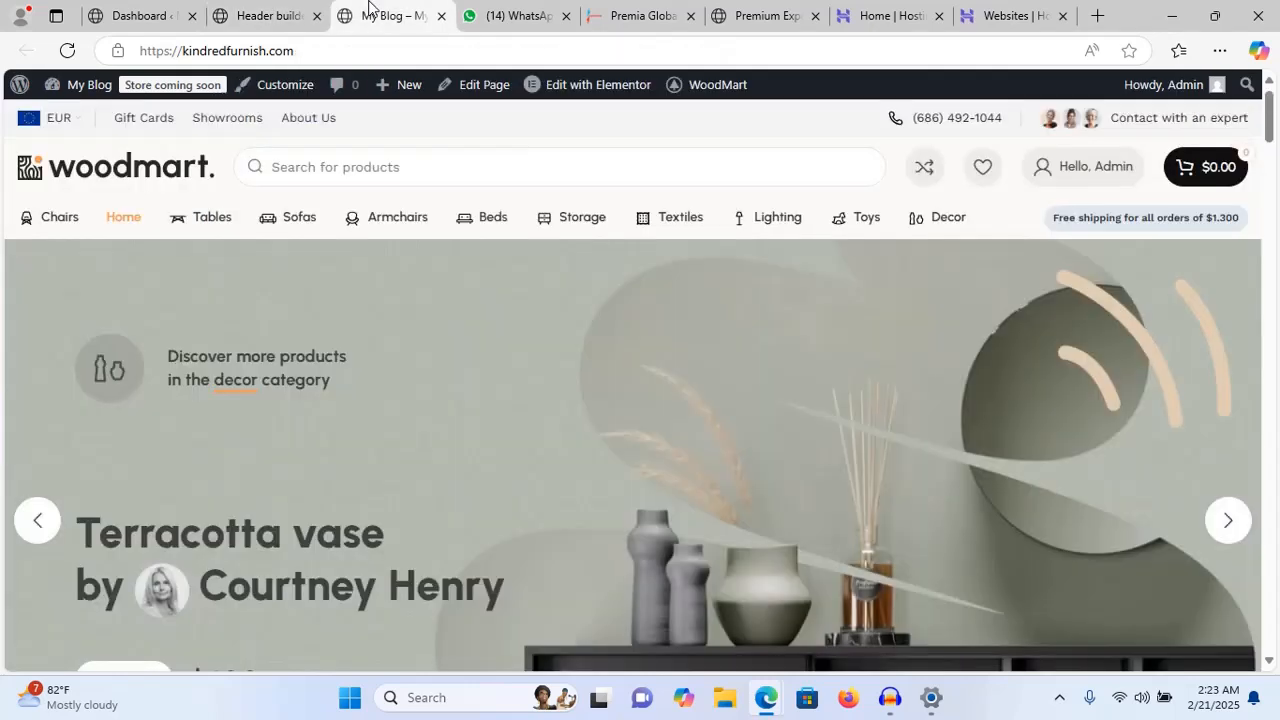
left_click(266, 16)
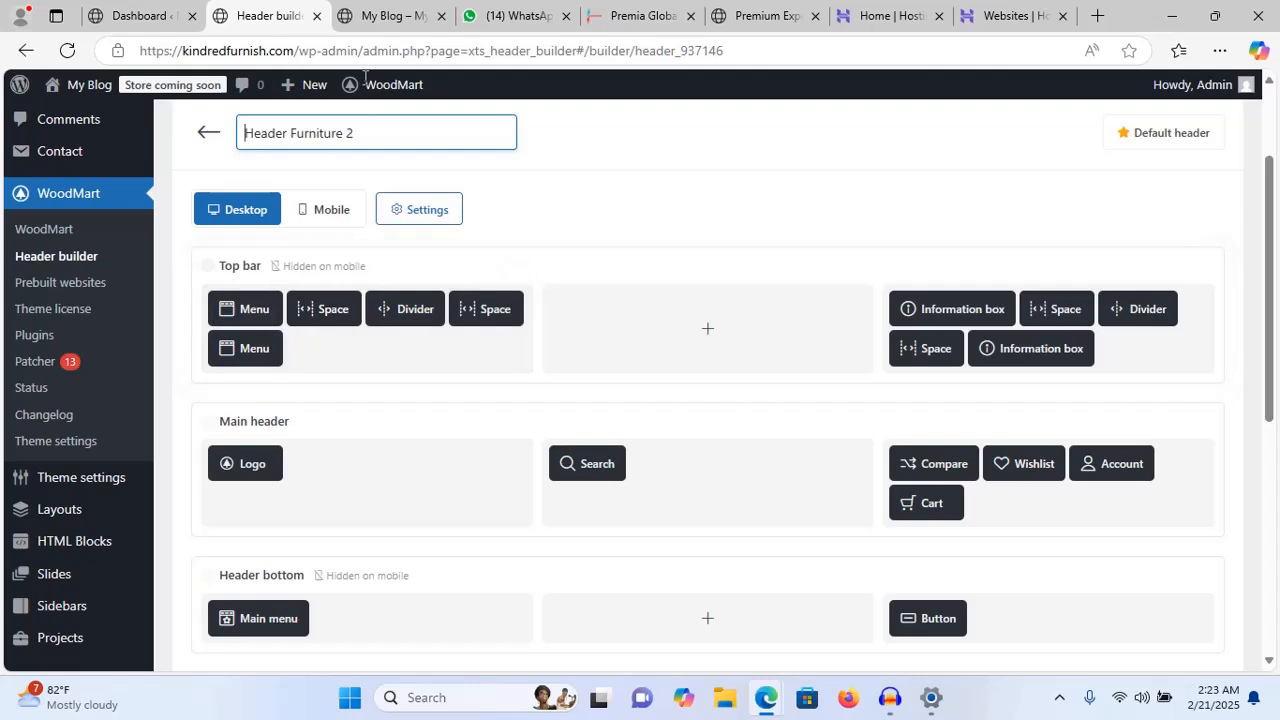
left_click(389, 16)
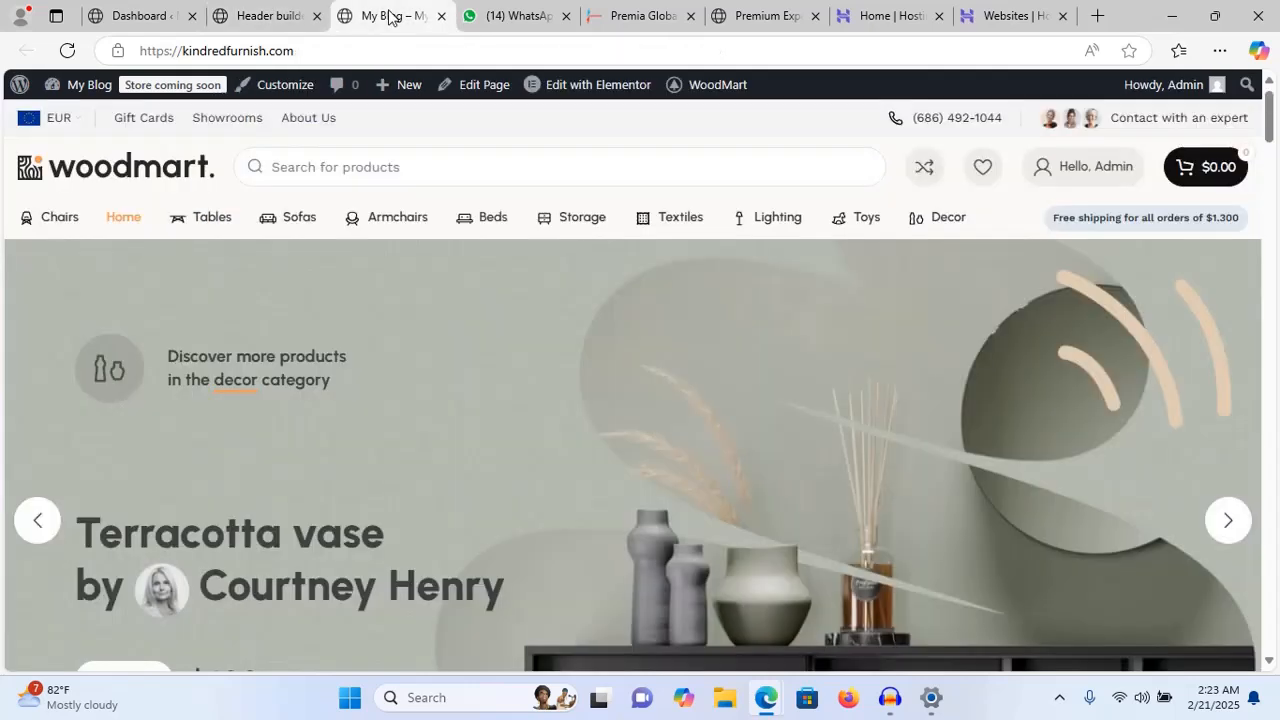
left_click(285, 17)
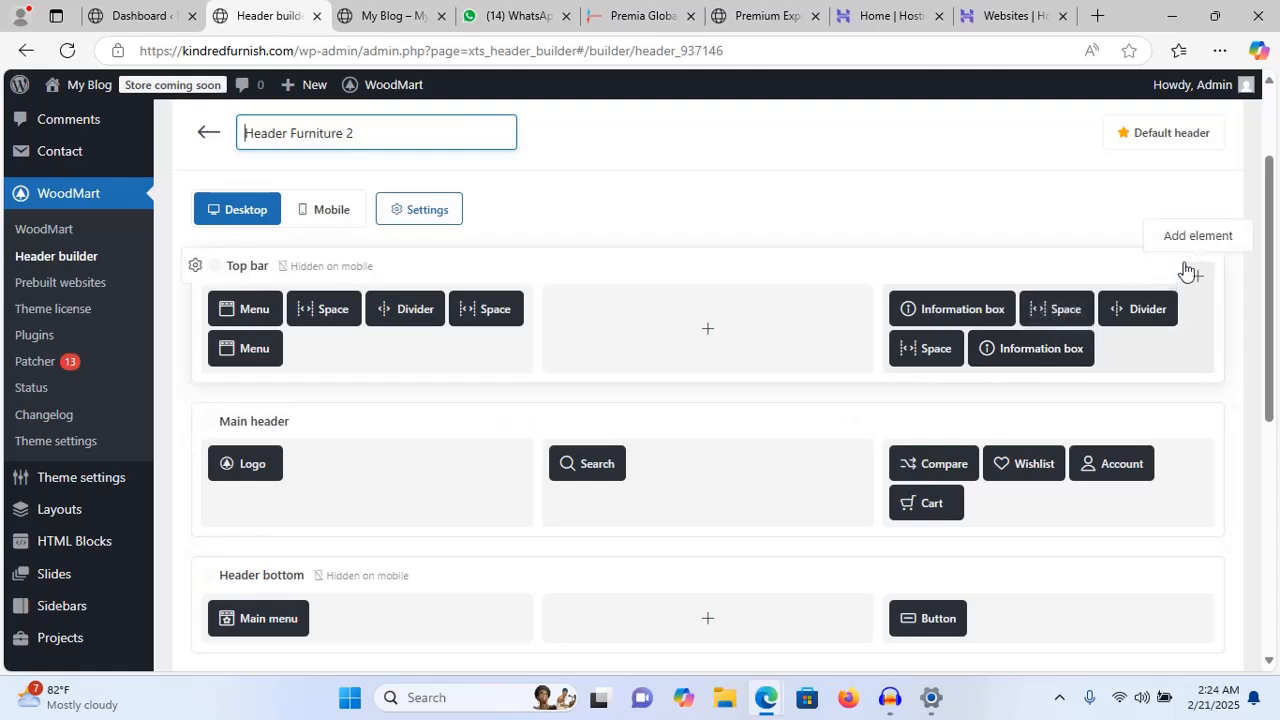
left_click_drag(1271, 250, 1270, 252)
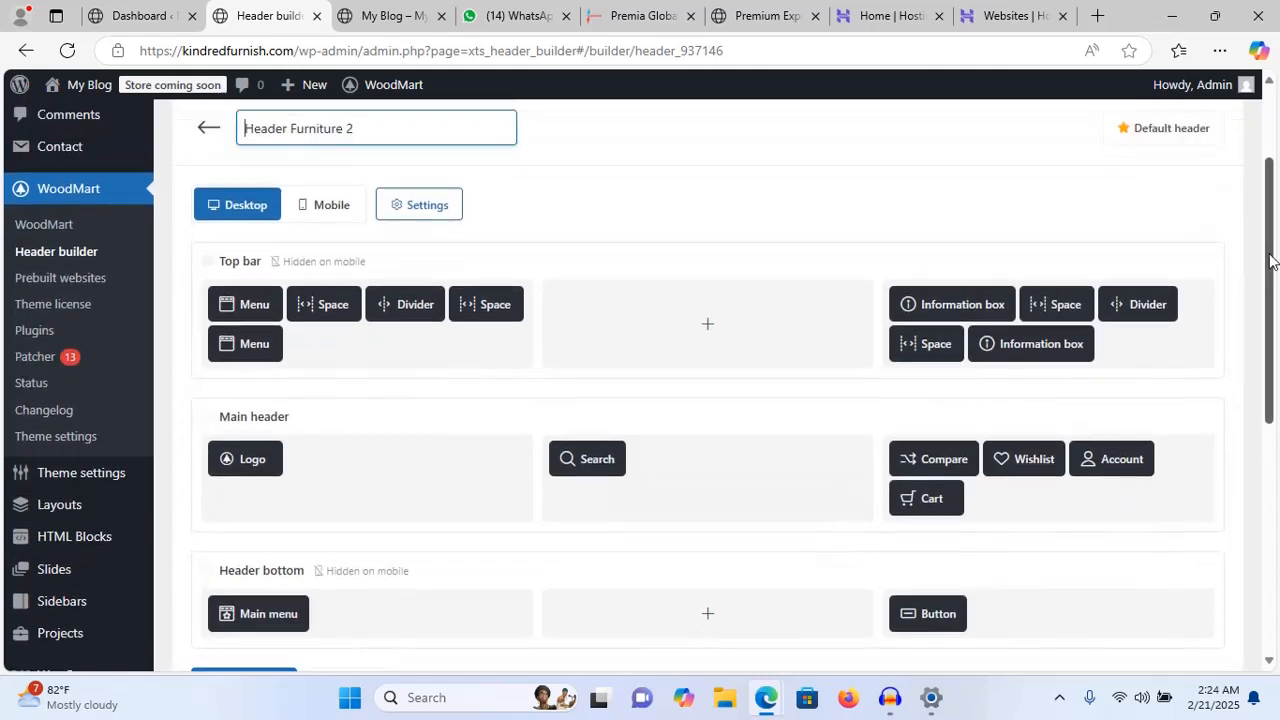
left_click(208, 128)
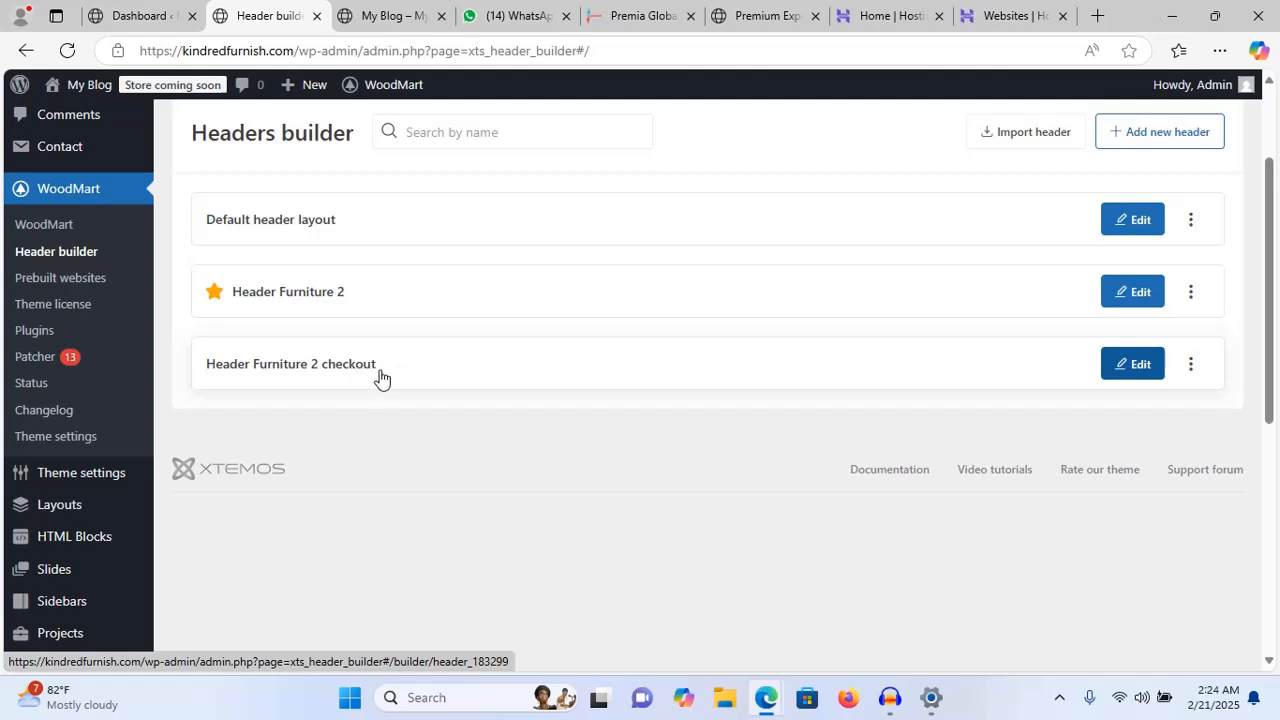
- In the Header Furniture 2 header, replace the desktop main header's logo image with KF-logo-design-Company-logo.png from the media library
left_click(1133, 290)
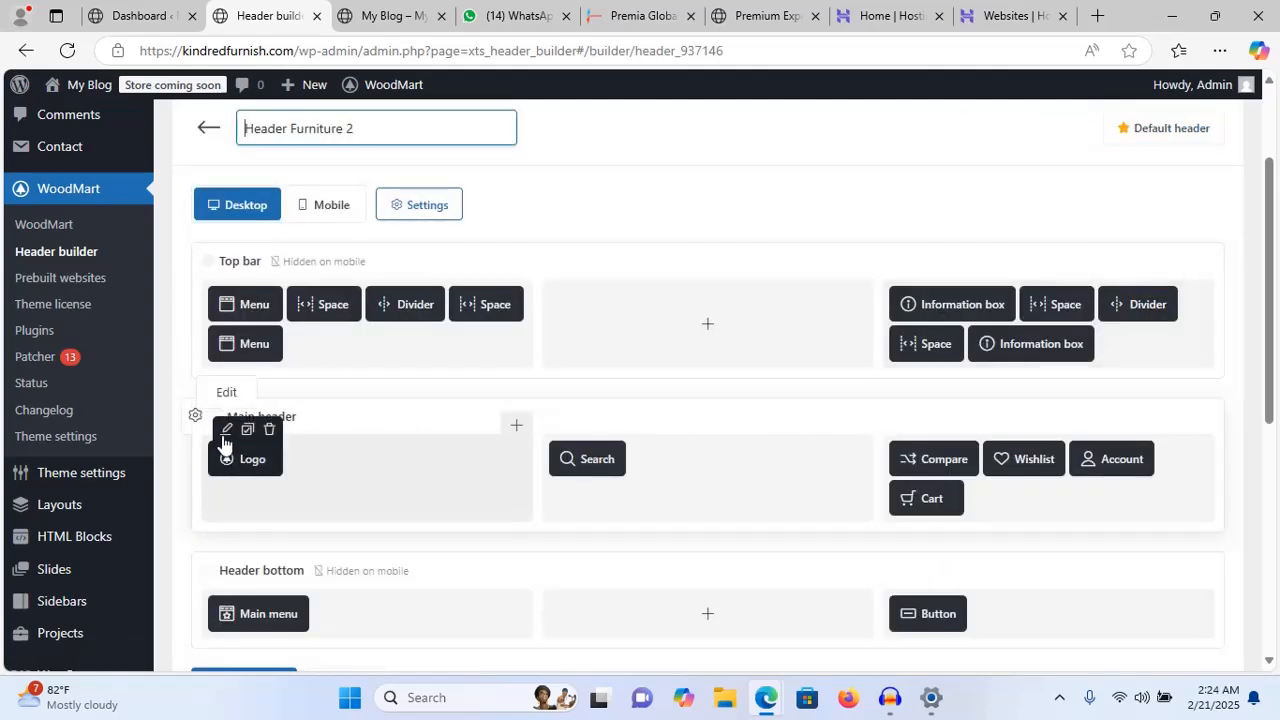
left_click(226, 432)
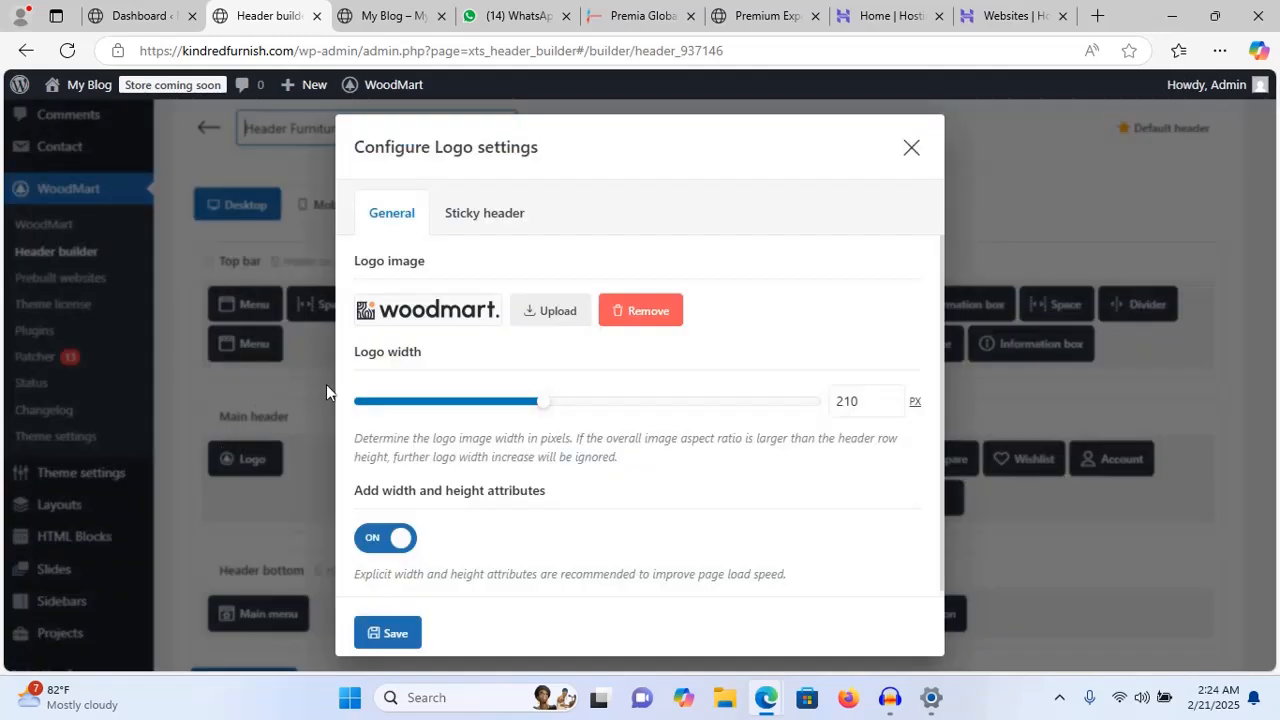
left_click(540, 310)
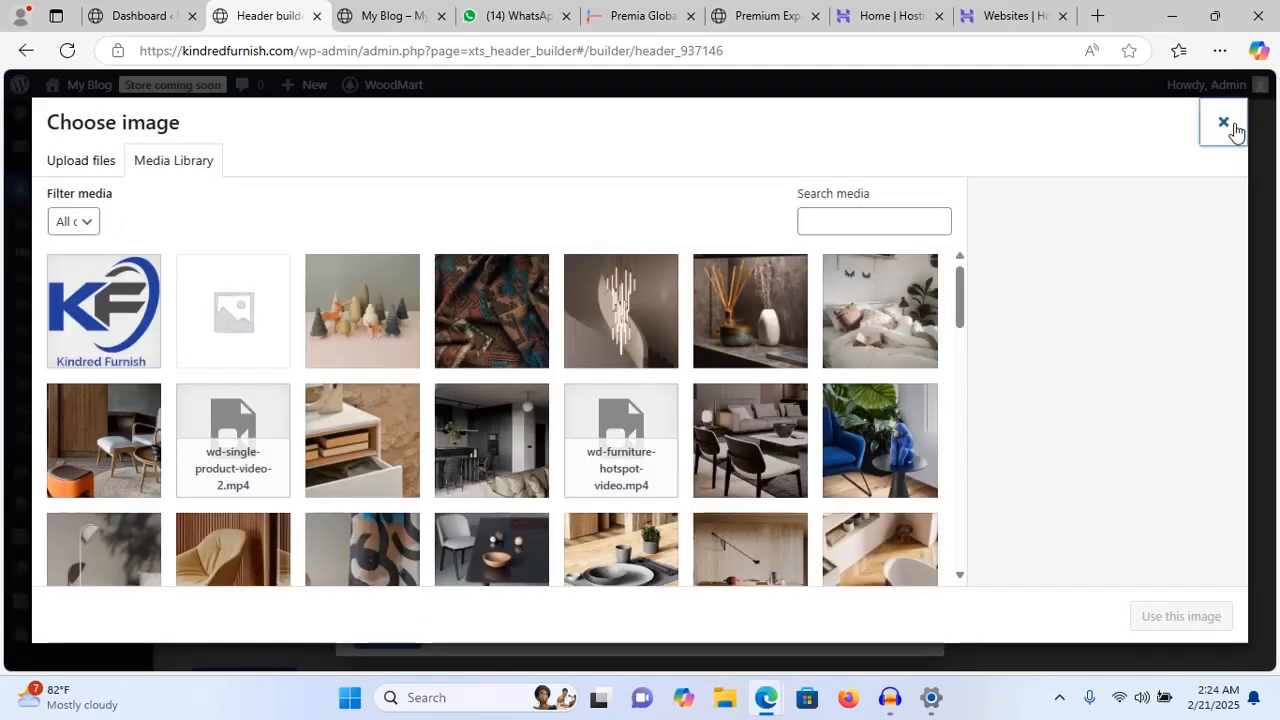
left_click(1224, 123)
left_click(650, 312)
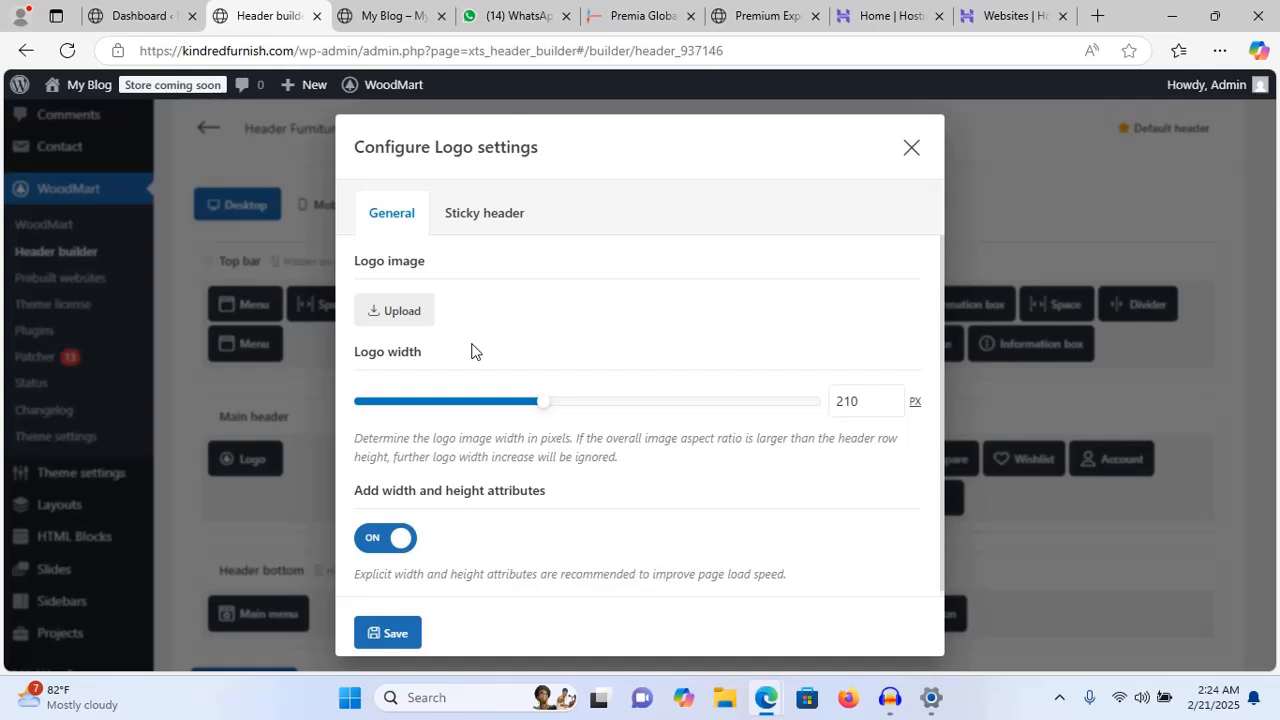
left_click(406, 312)
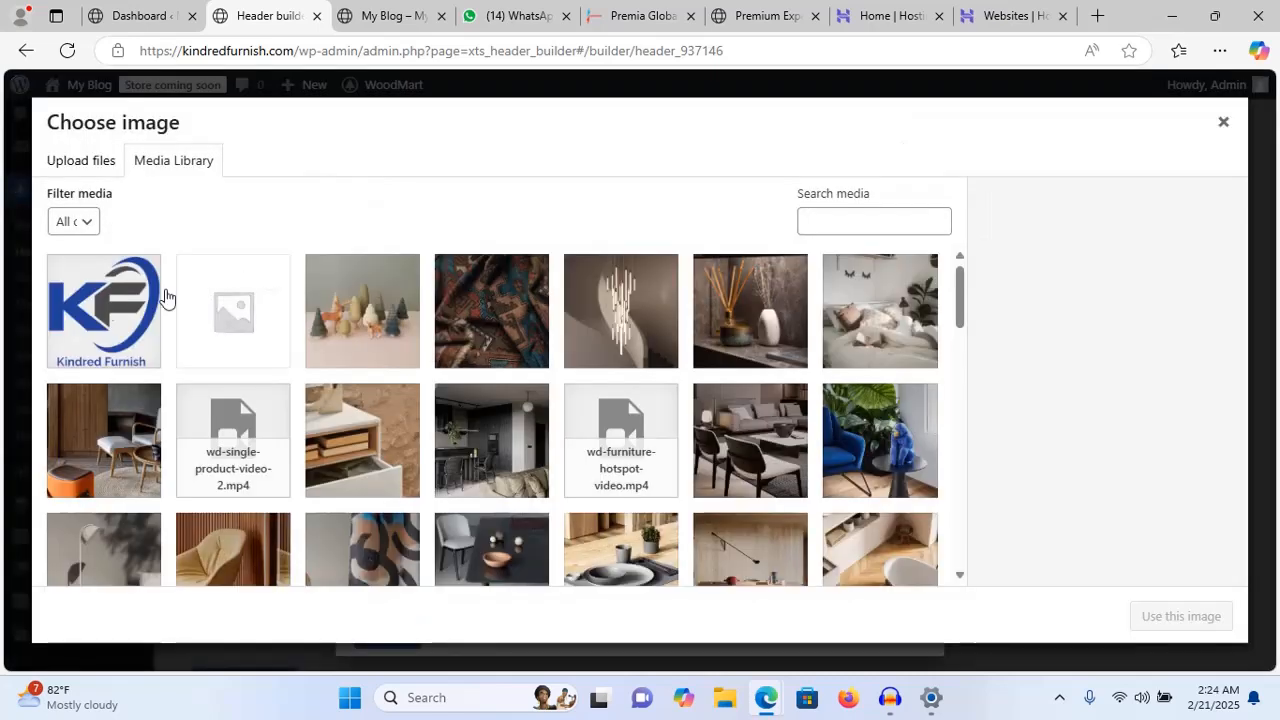
left_click(108, 306)
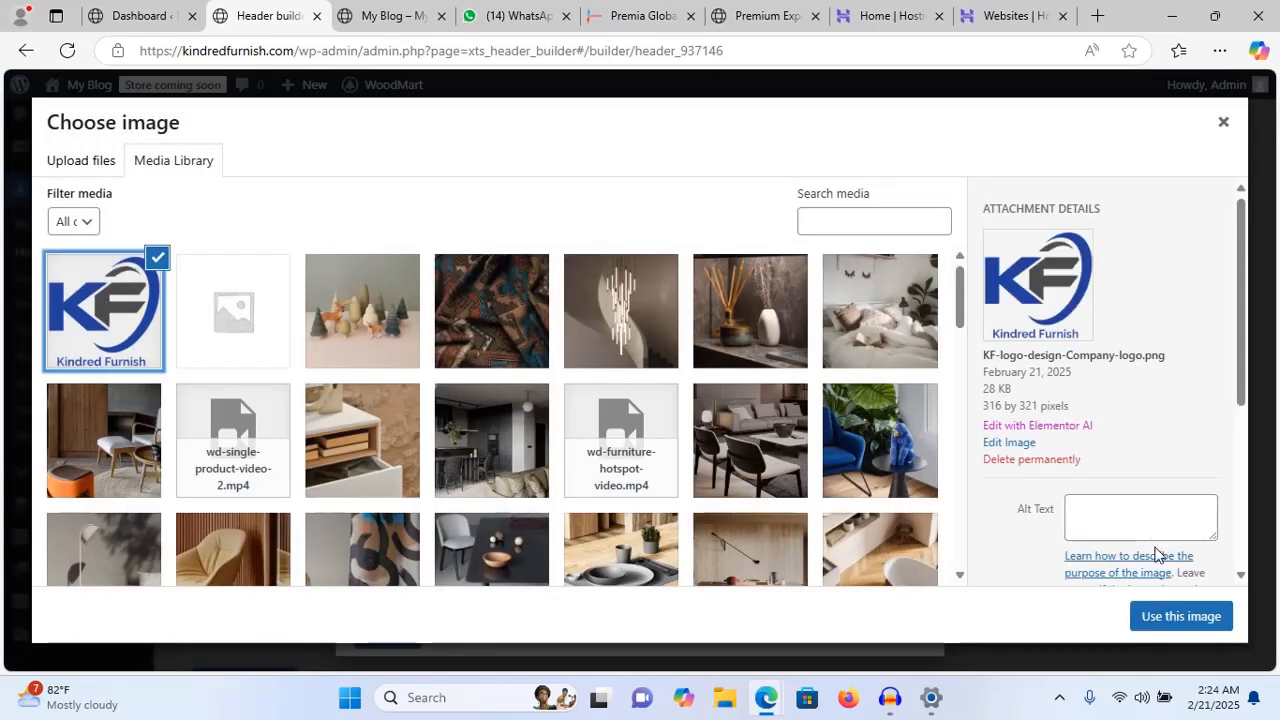
left_click(1160, 617)
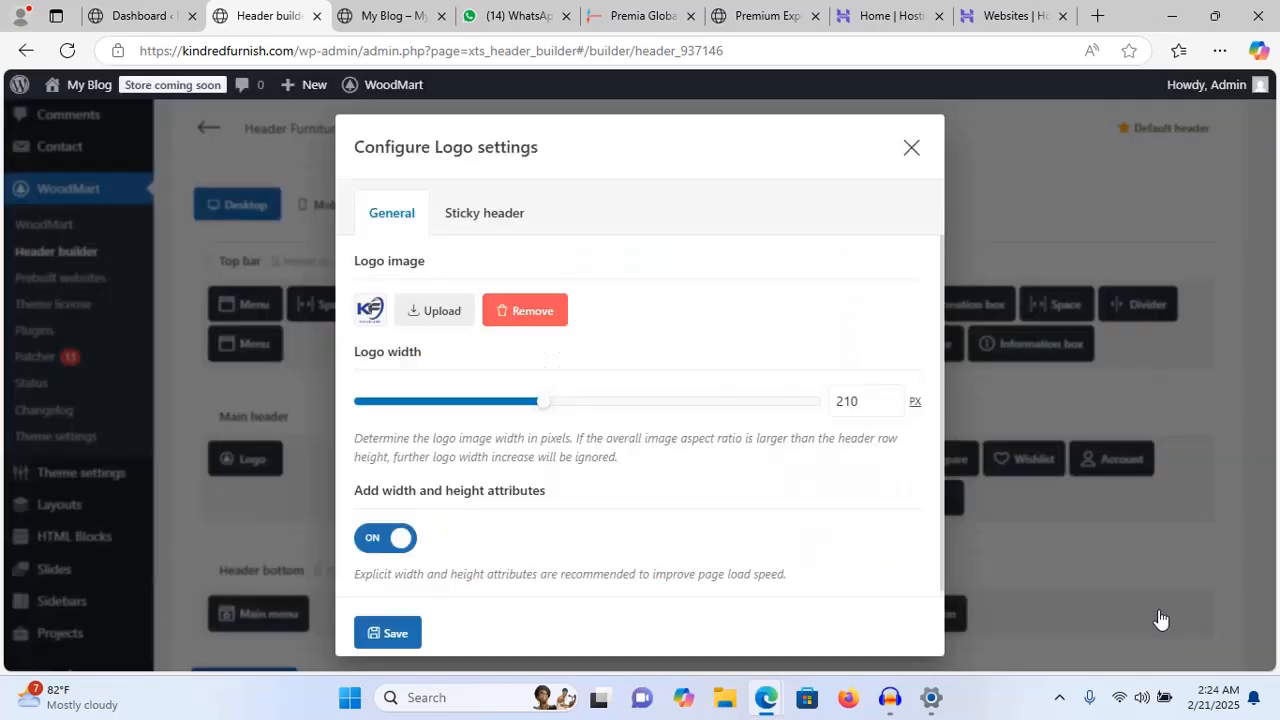
- Set the sticky header logo to the same Kindred Furnish image, and save the logo settings and the header
left_click(505, 220)
left_click(390, 400)
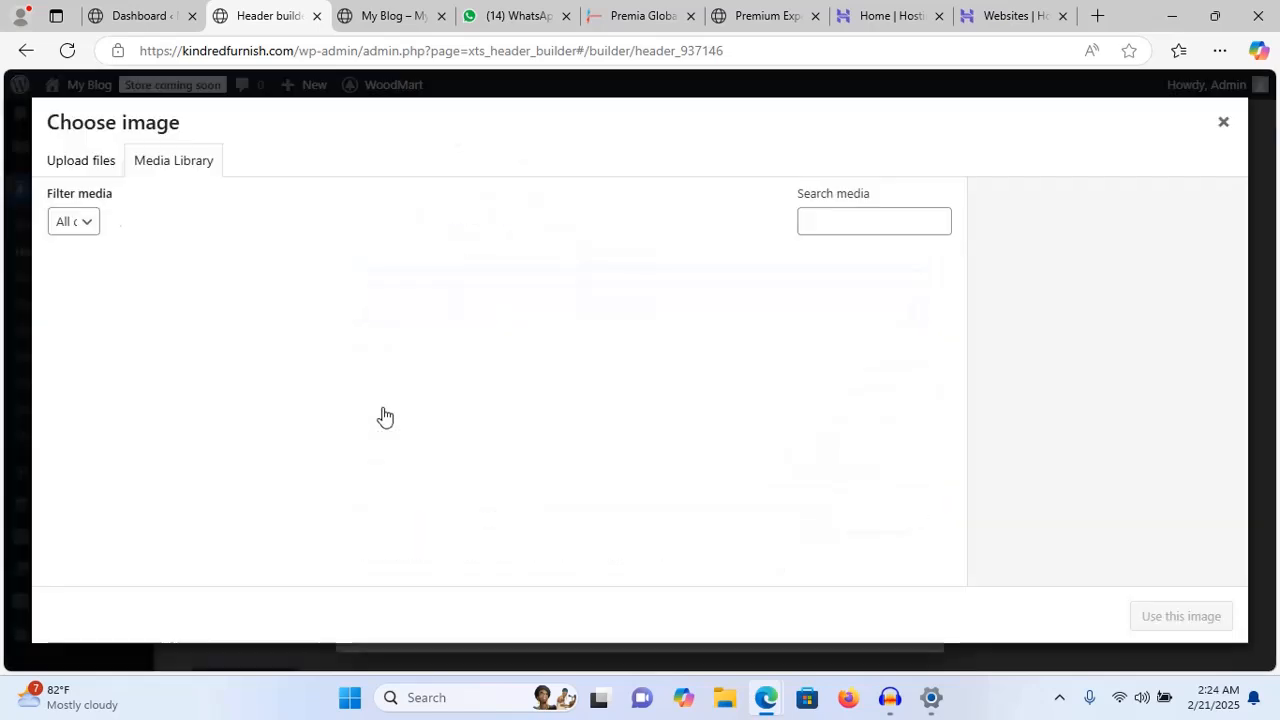
left_click(118, 322)
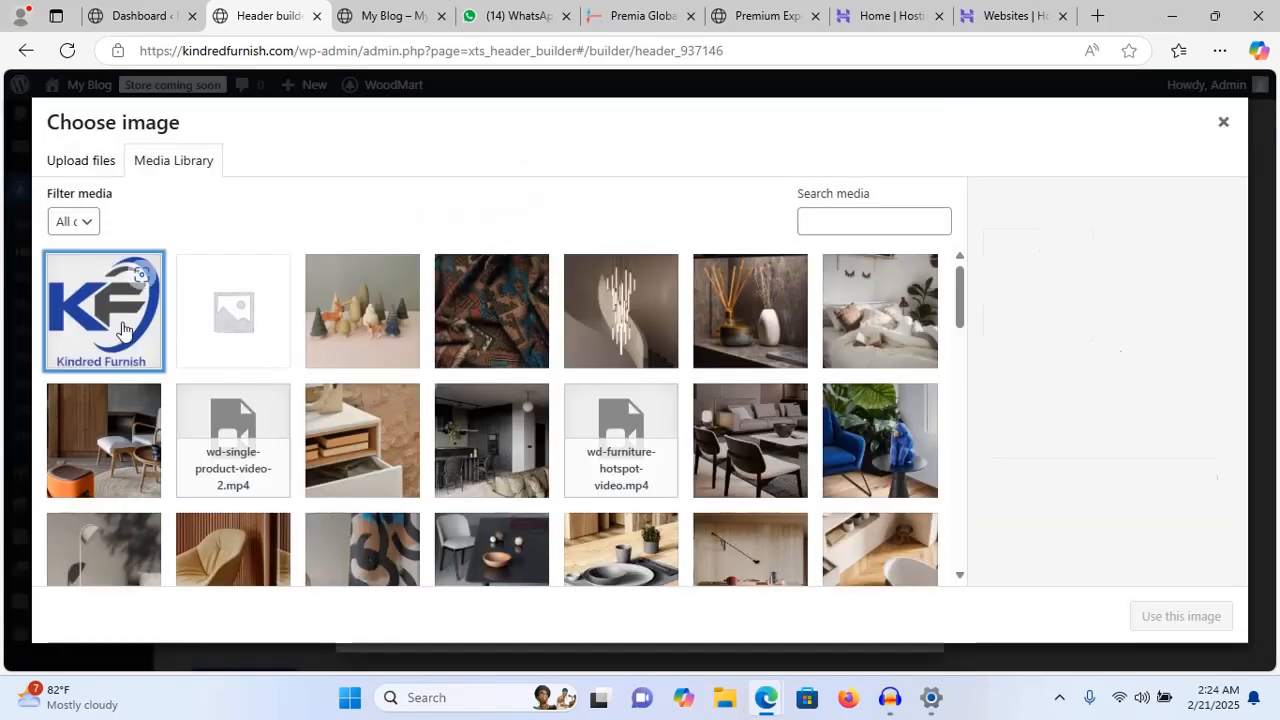
left_click(1195, 617)
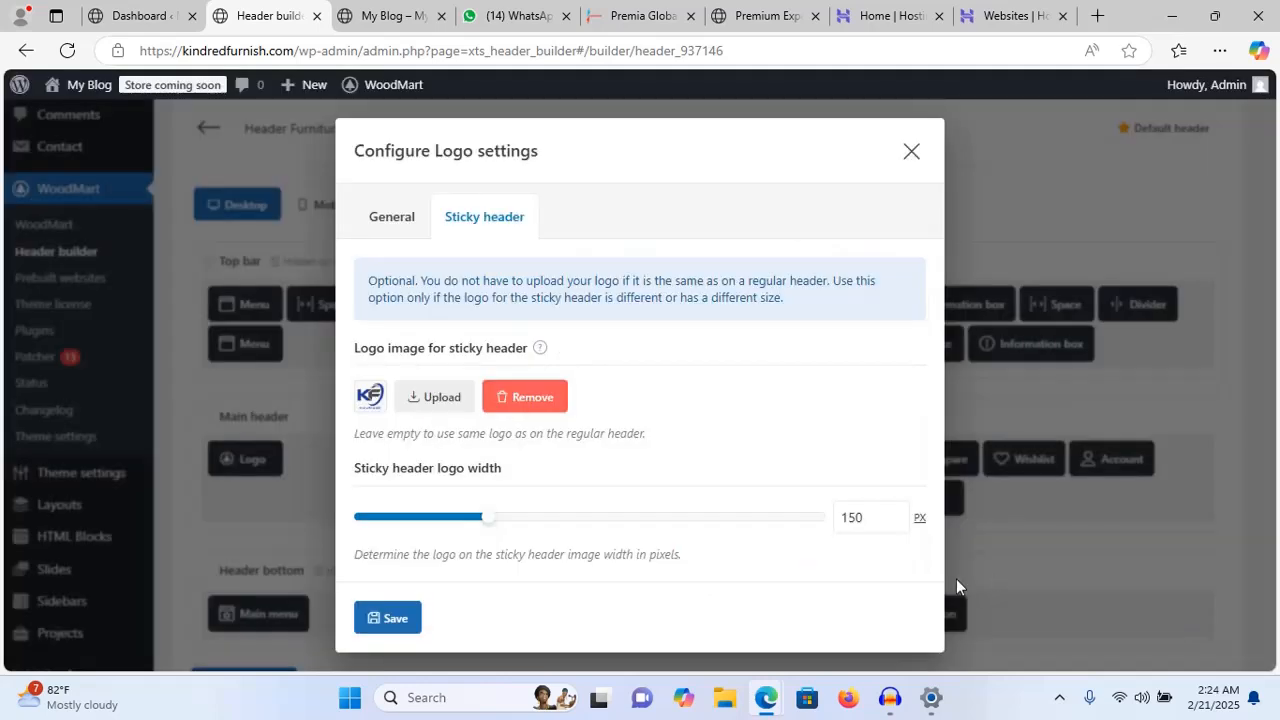
left_click(389, 619)
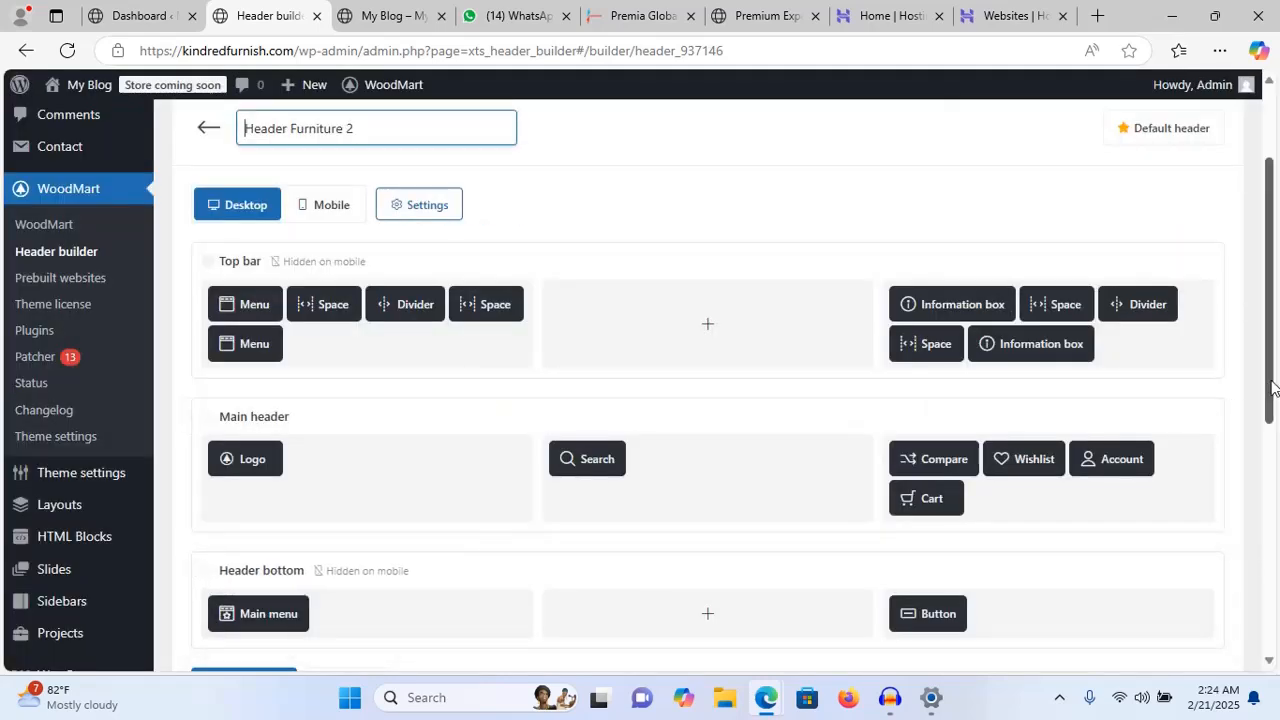
scroll(1273, 388, "down", 1)
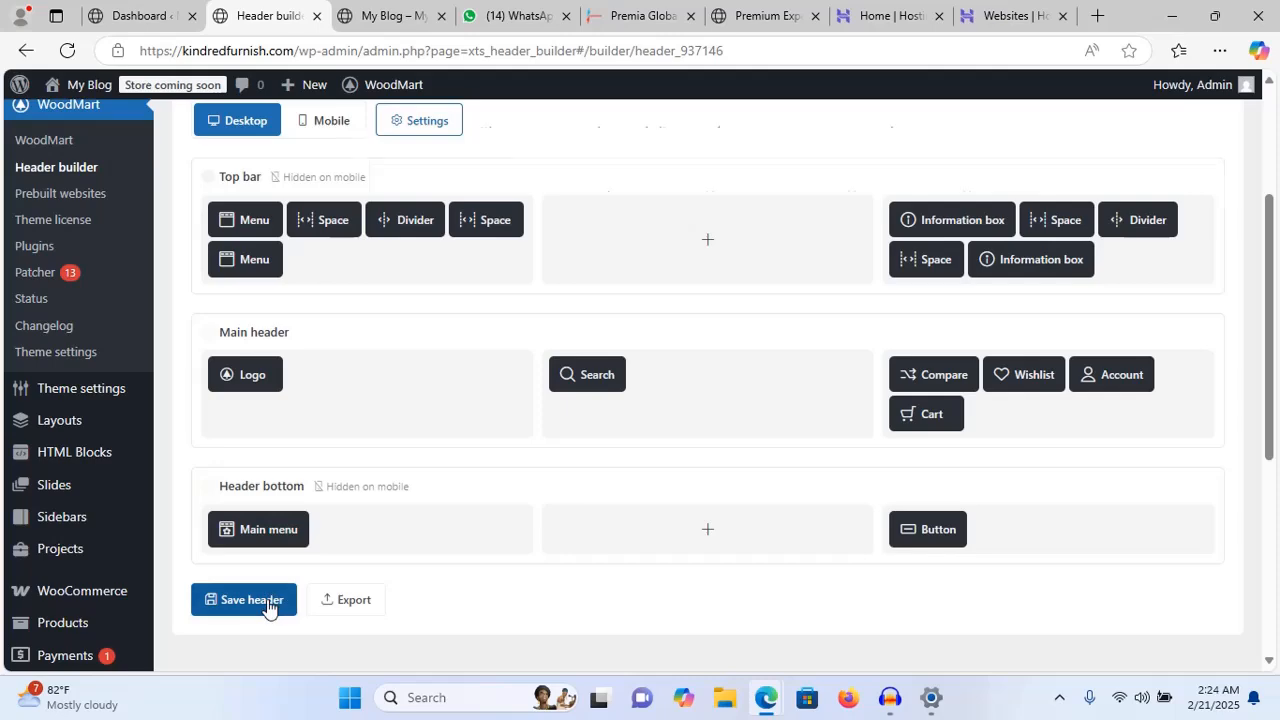
left_click(267, 604)
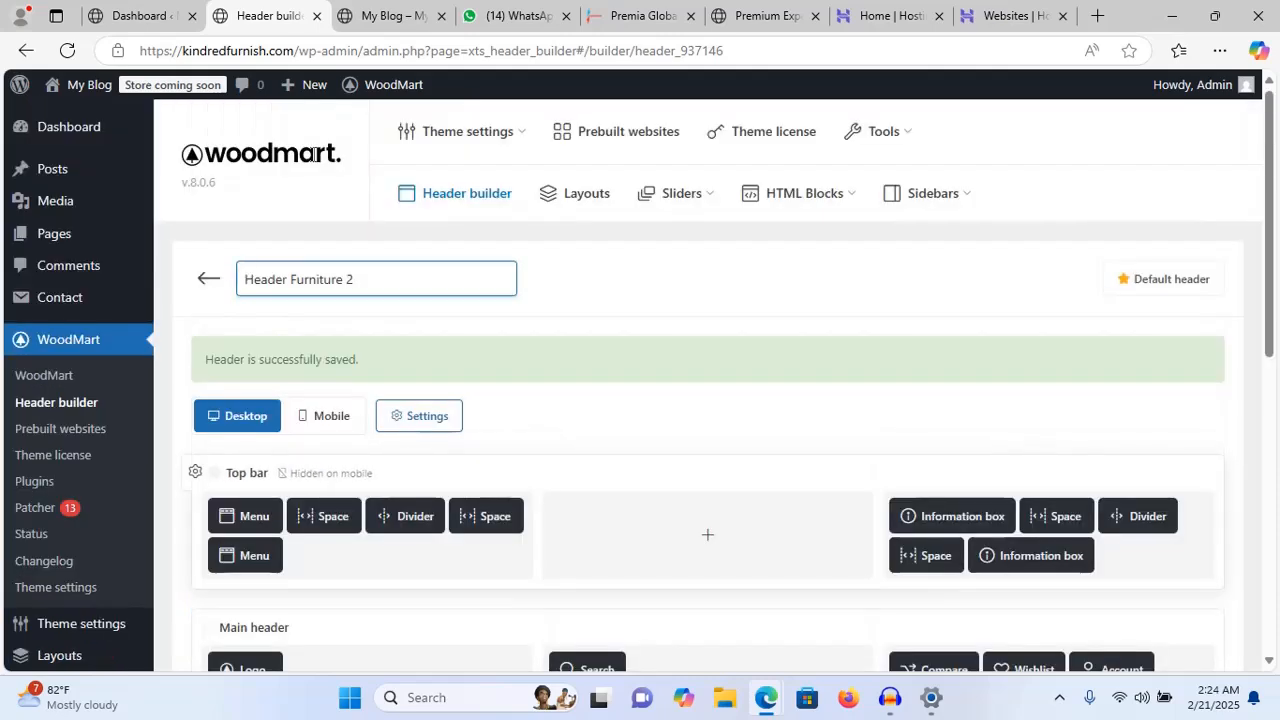
- Reload the kindredfurnish.com storefront and check the header logo at full width and in a narrow, mobile-sized window
left_click(390, 15)
key("F5")
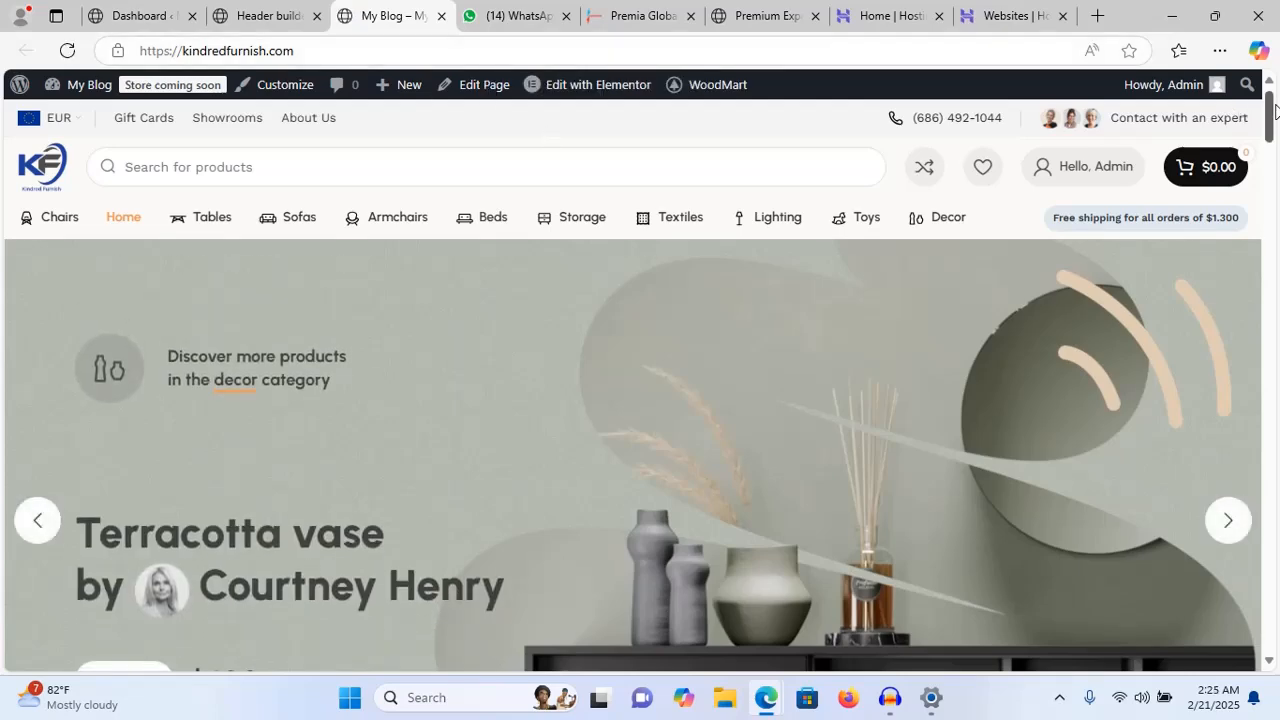
left_click_drag(1272, 122, 1276, 163)
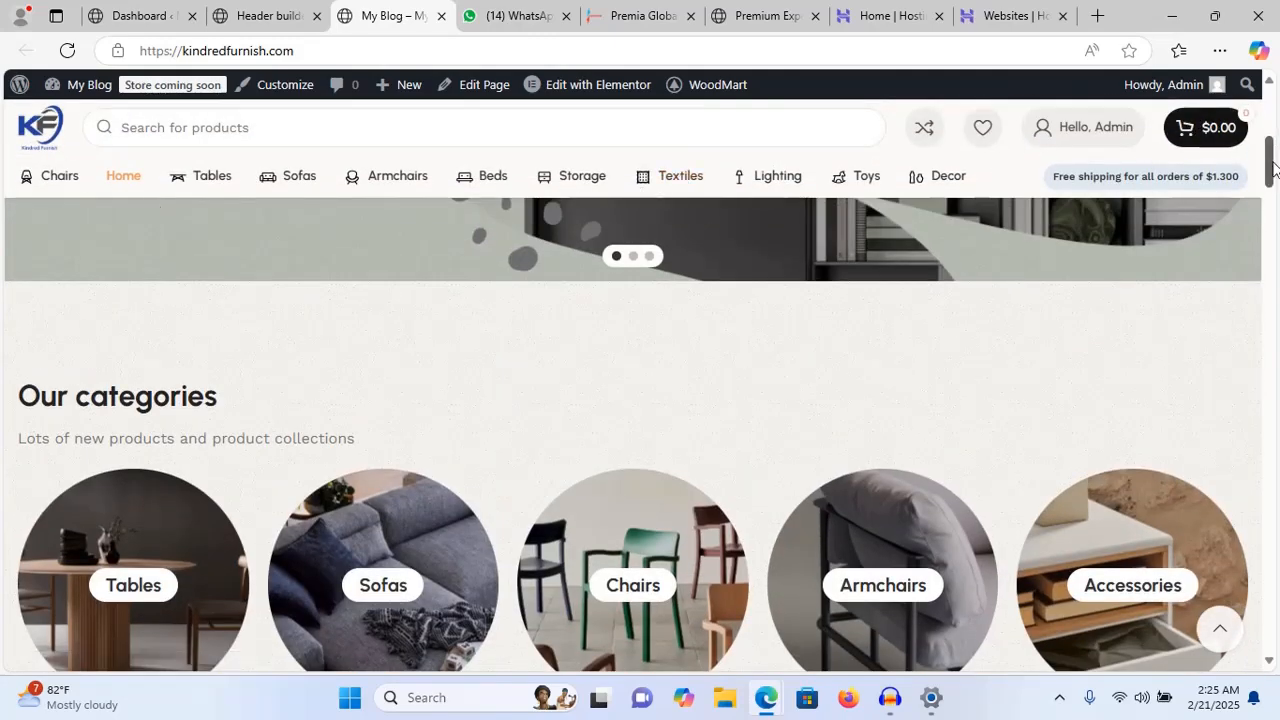
left_click_drag(1272, 165, 1273, 60)
left_click(1214, 16)
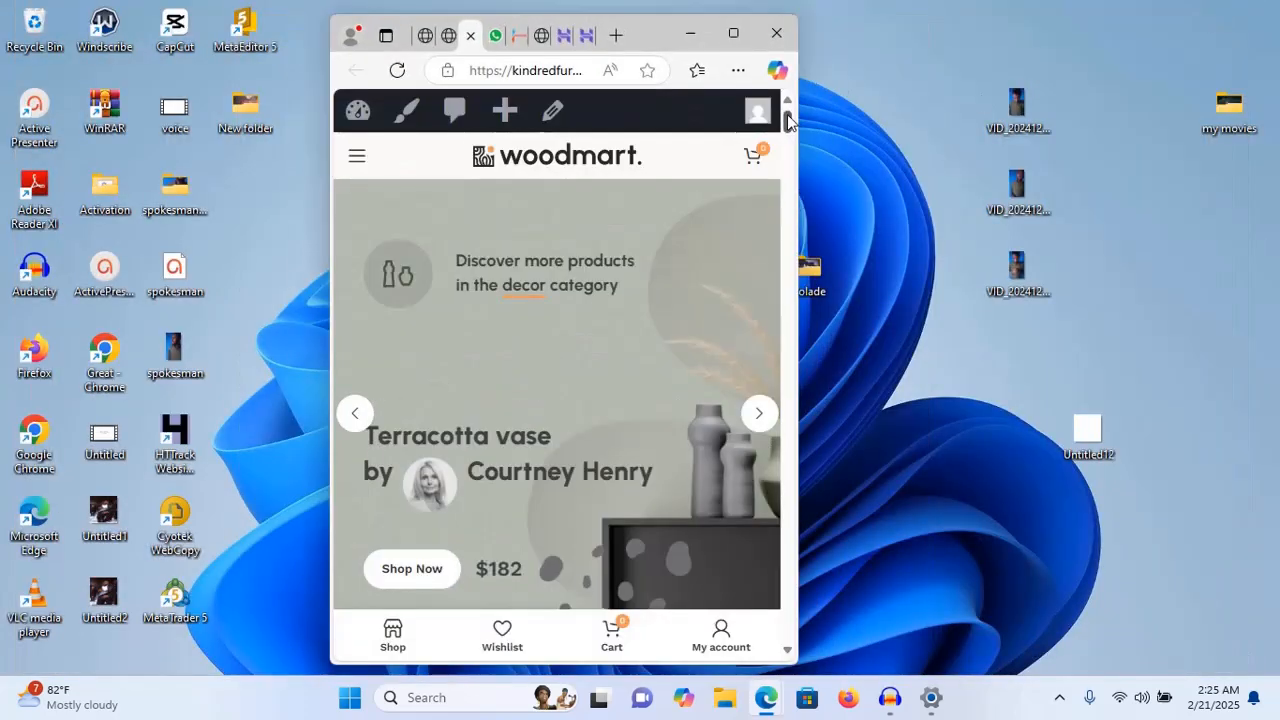
mouse_move(787, 118)
left_mouse_down()
mouse_move(789, 177)
mouse_move(787, 116)
left_mouse_up()
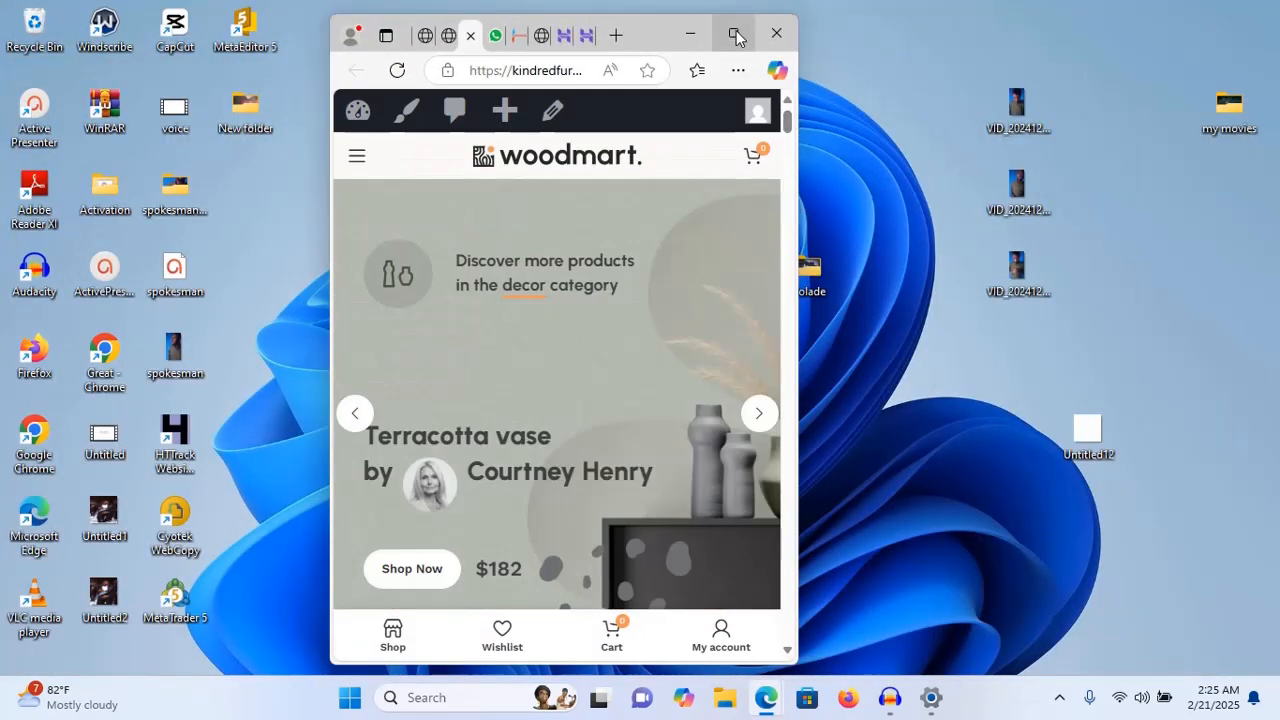
left_click(736, 37)
- Replace the logo in the mobile version of Header Furniture 2 with KF-logo-design-Company-logo.png and save the header
left_click(272, 15)
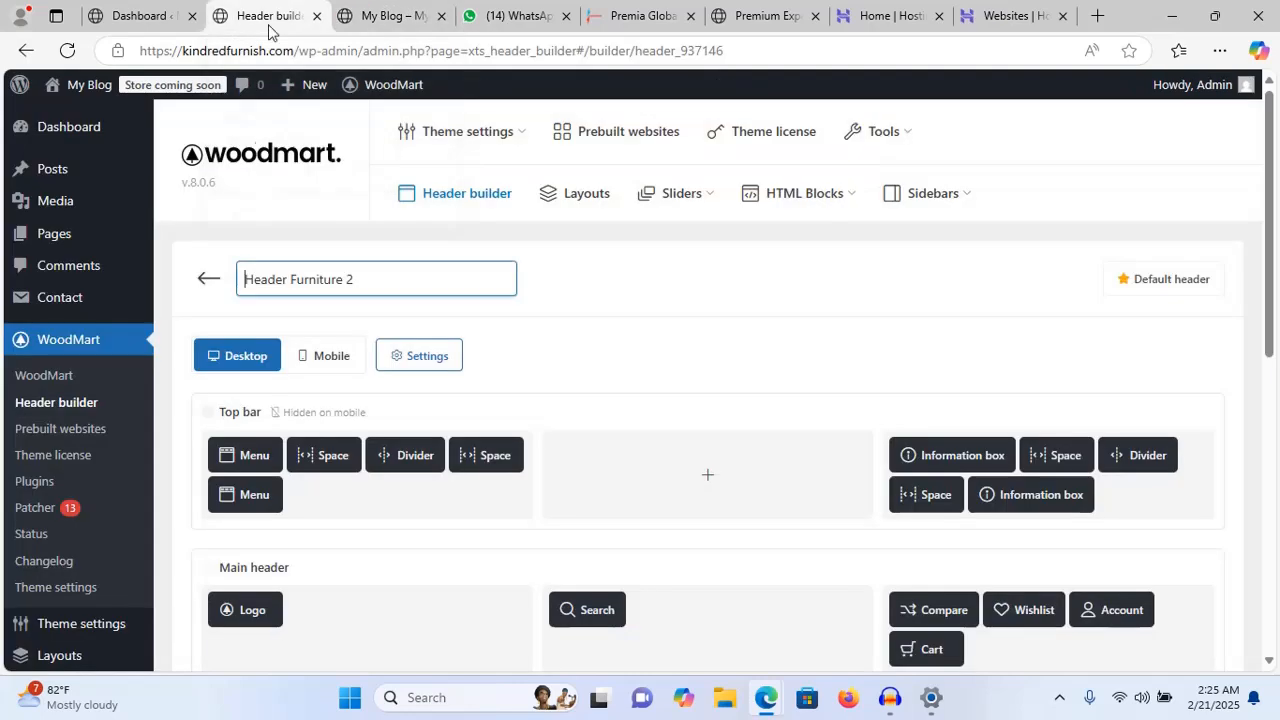
left_click(325, 358)
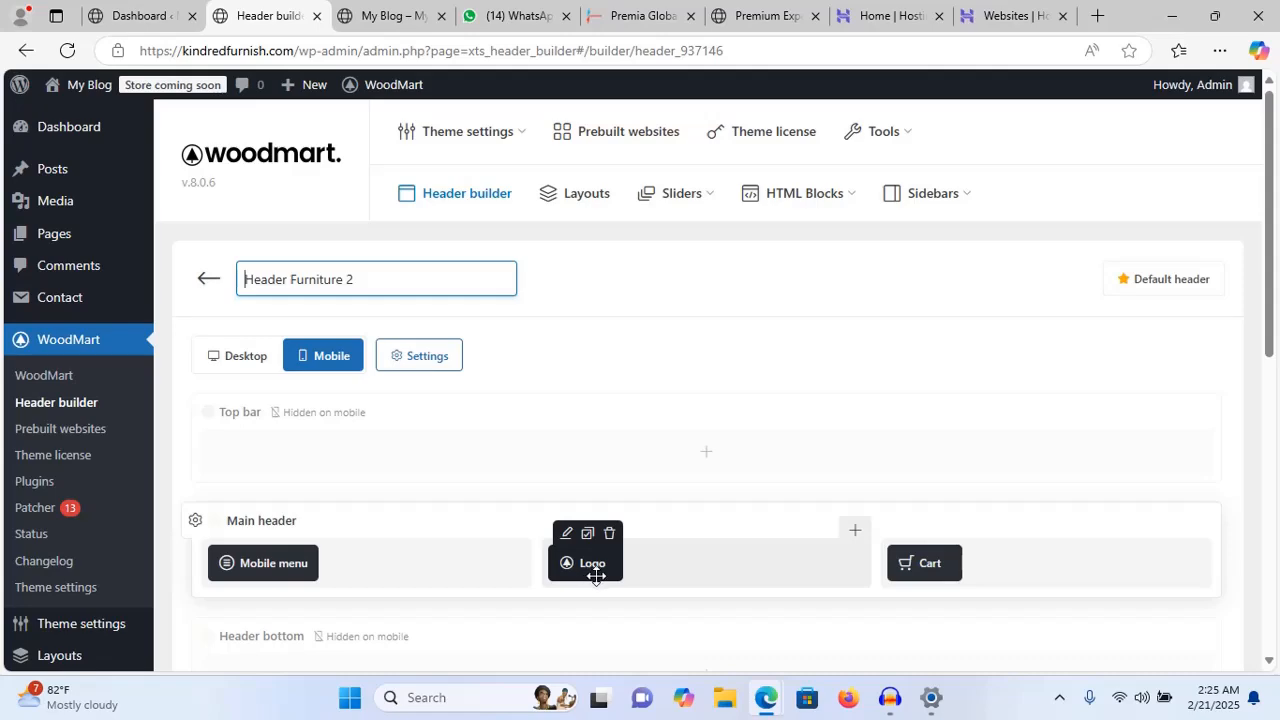
left_click(567, 535)
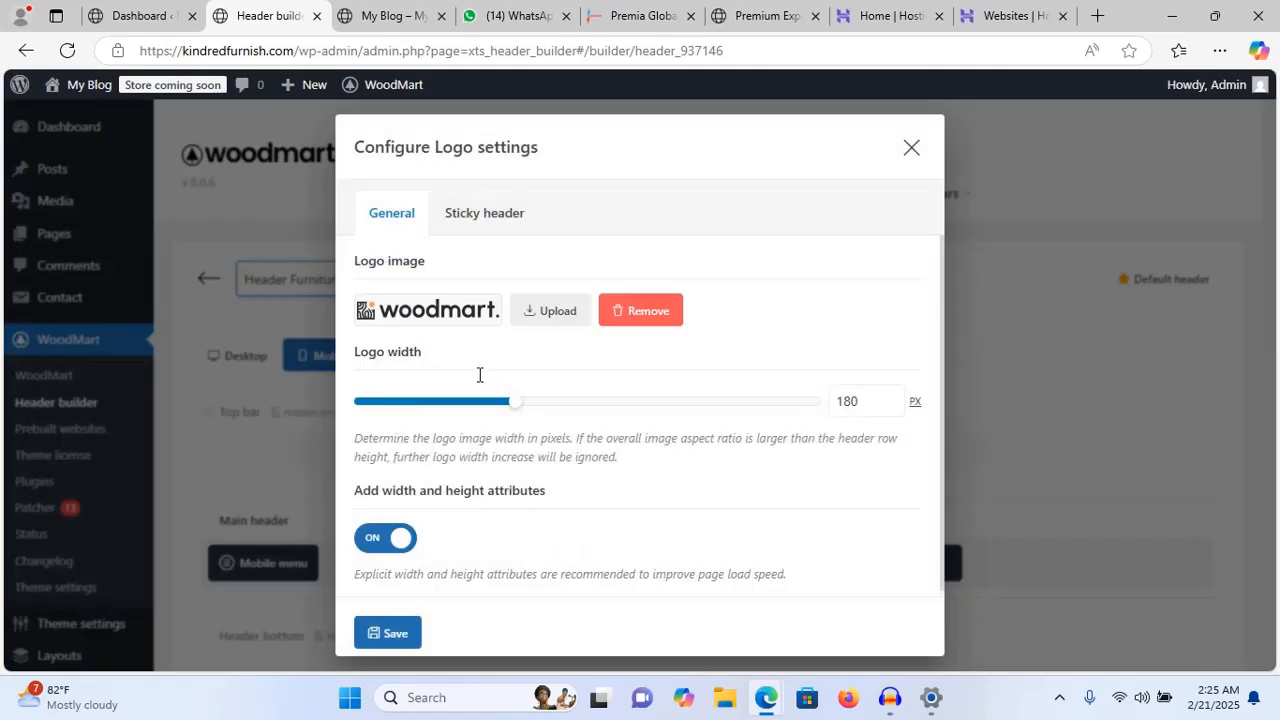
left_click(625, 311)
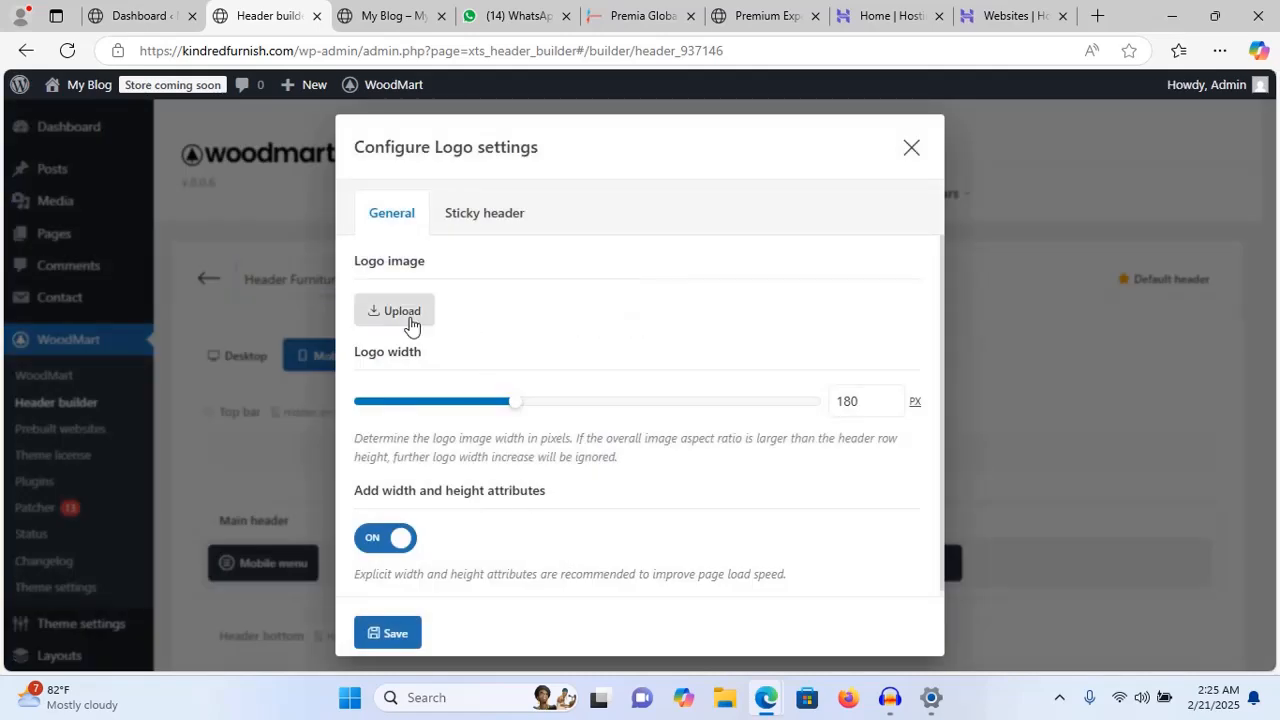
left_click(402, 311)
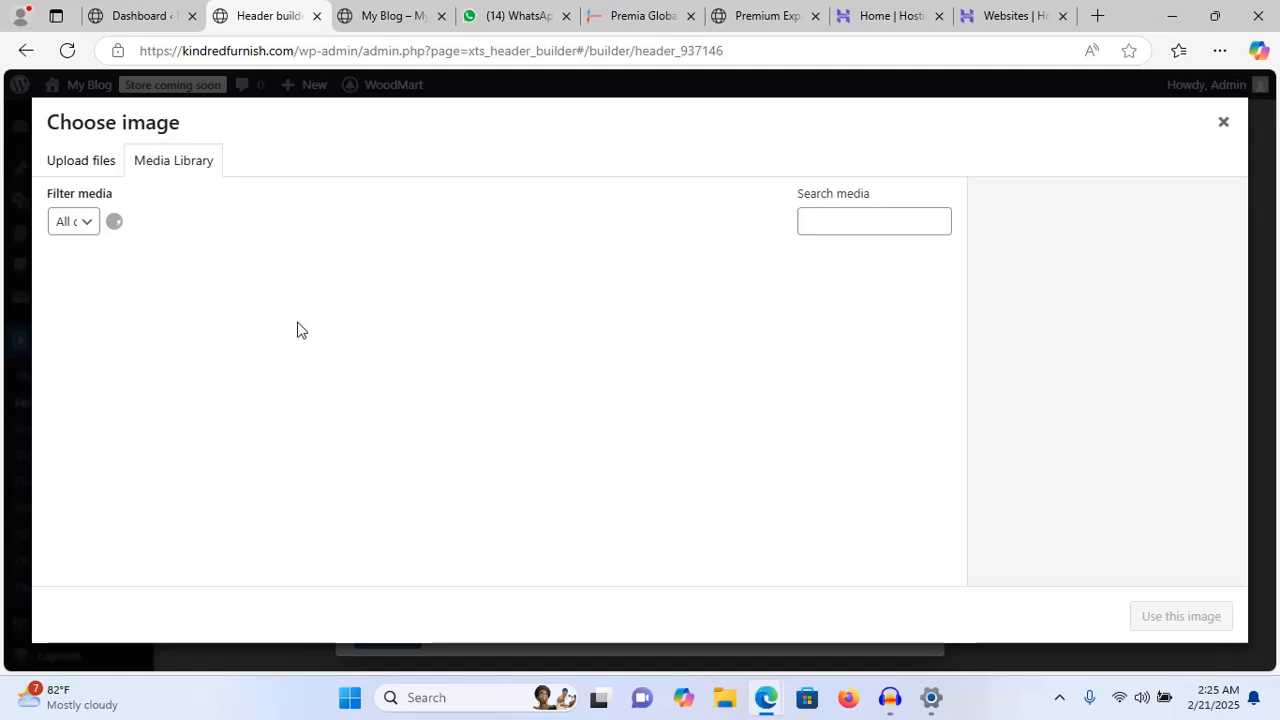
left_click(112, 338)
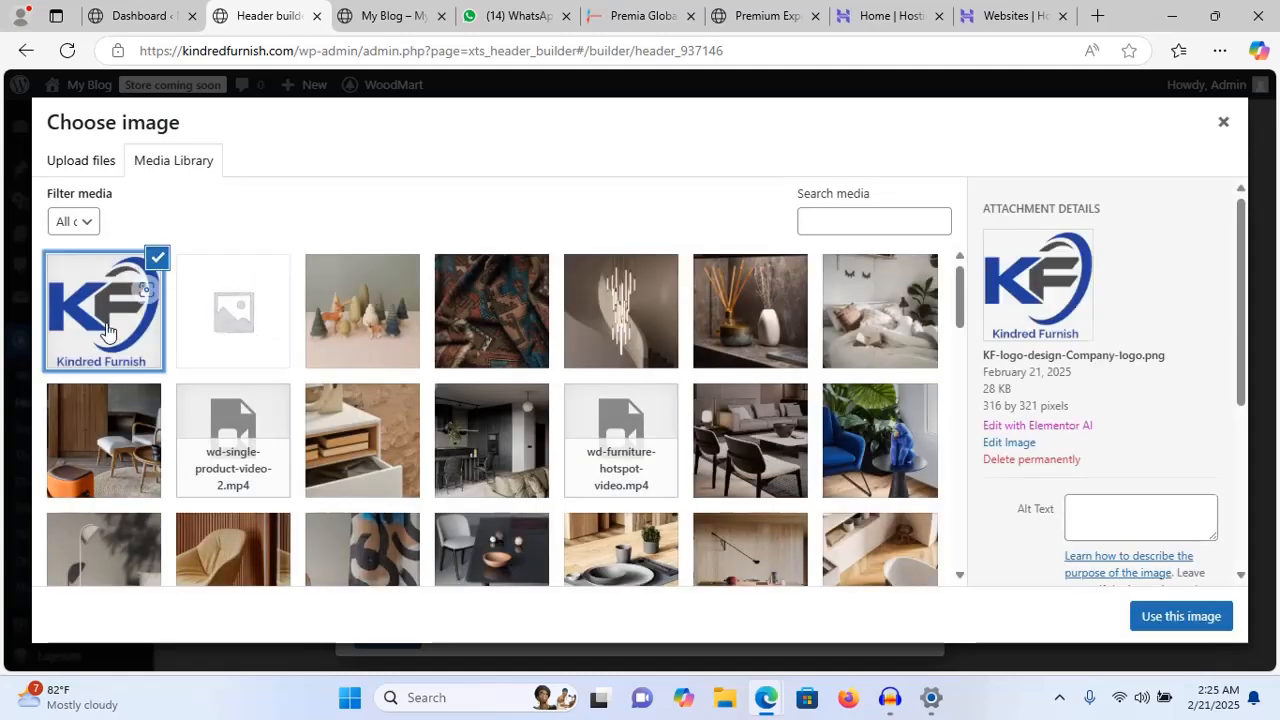
left_click(1195, 622)
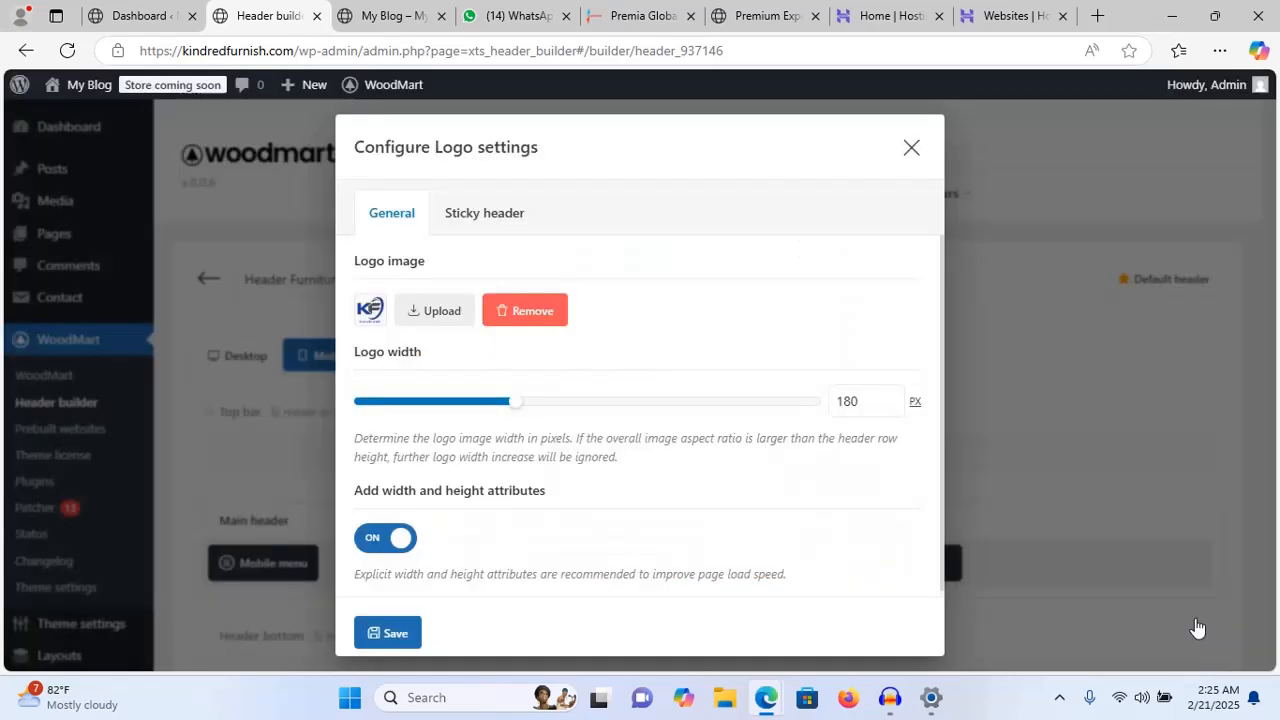
left_click(398, 634)
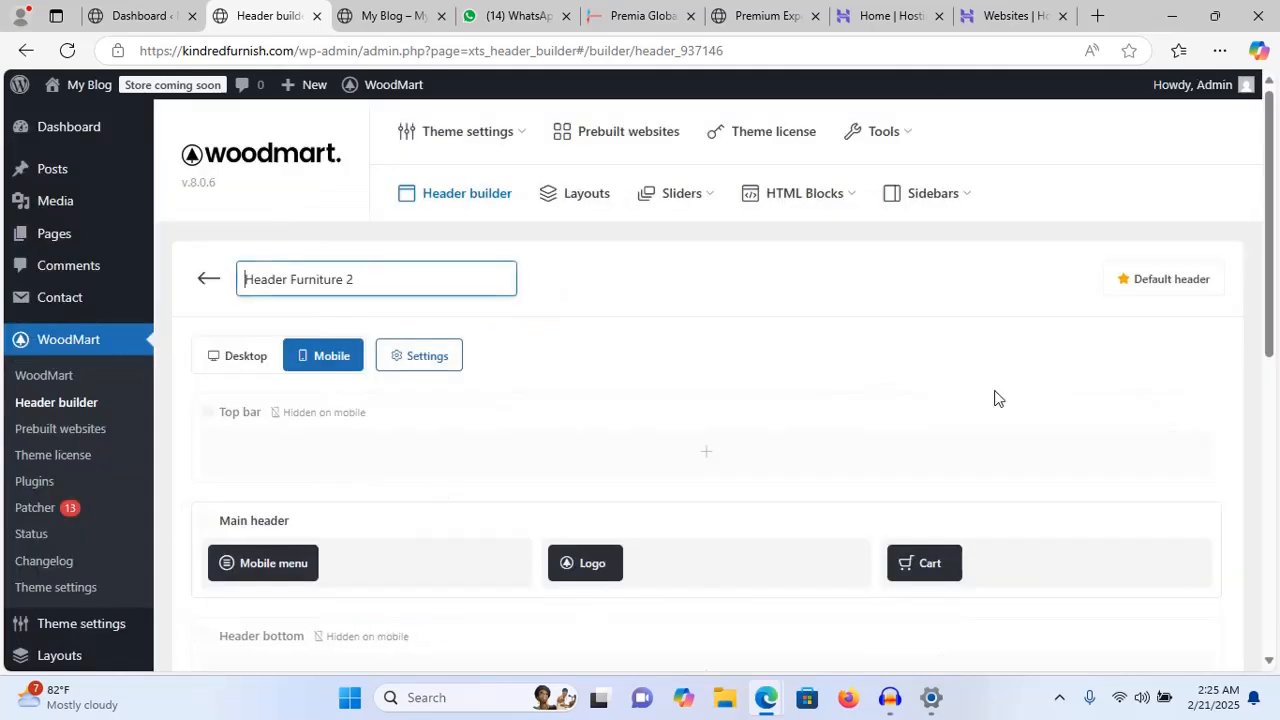
scroll(1273, 259, "down", 2)
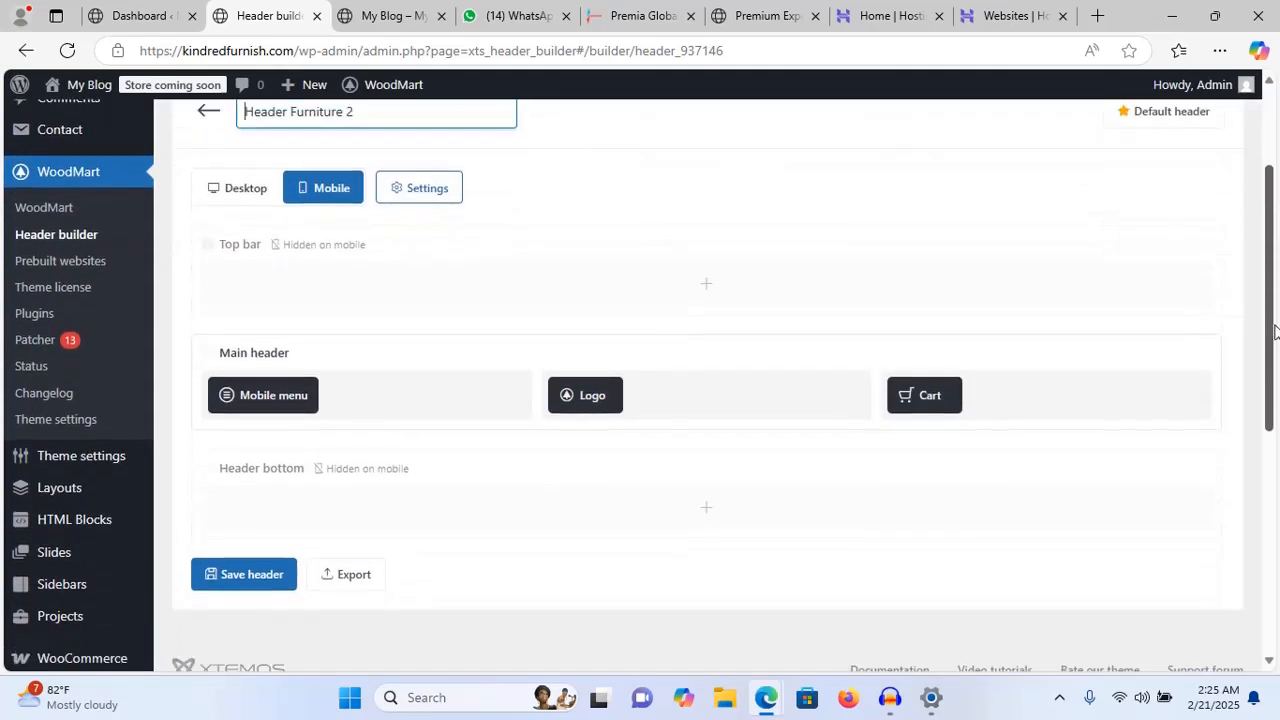
left_click(269, 575)
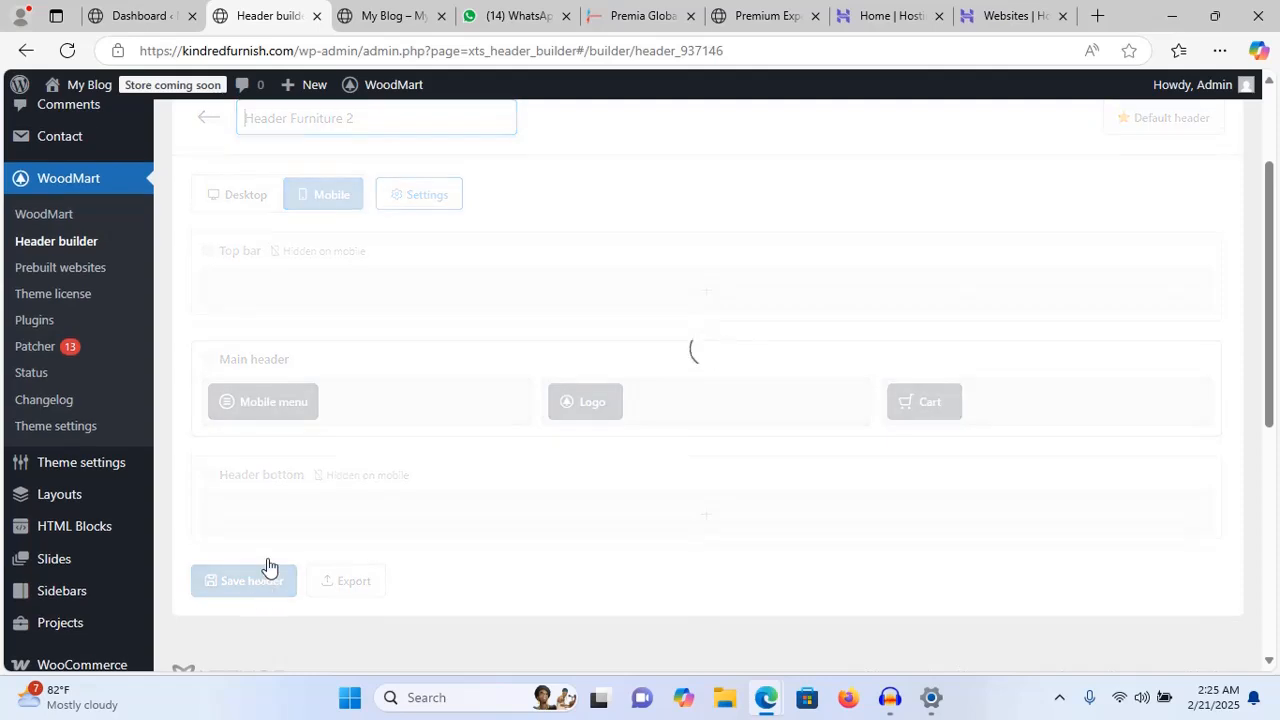
- Reload the storefront and inspect the mobile header's logo and side menu in the narrow window before returning to the header builder
left_click(395, 16)
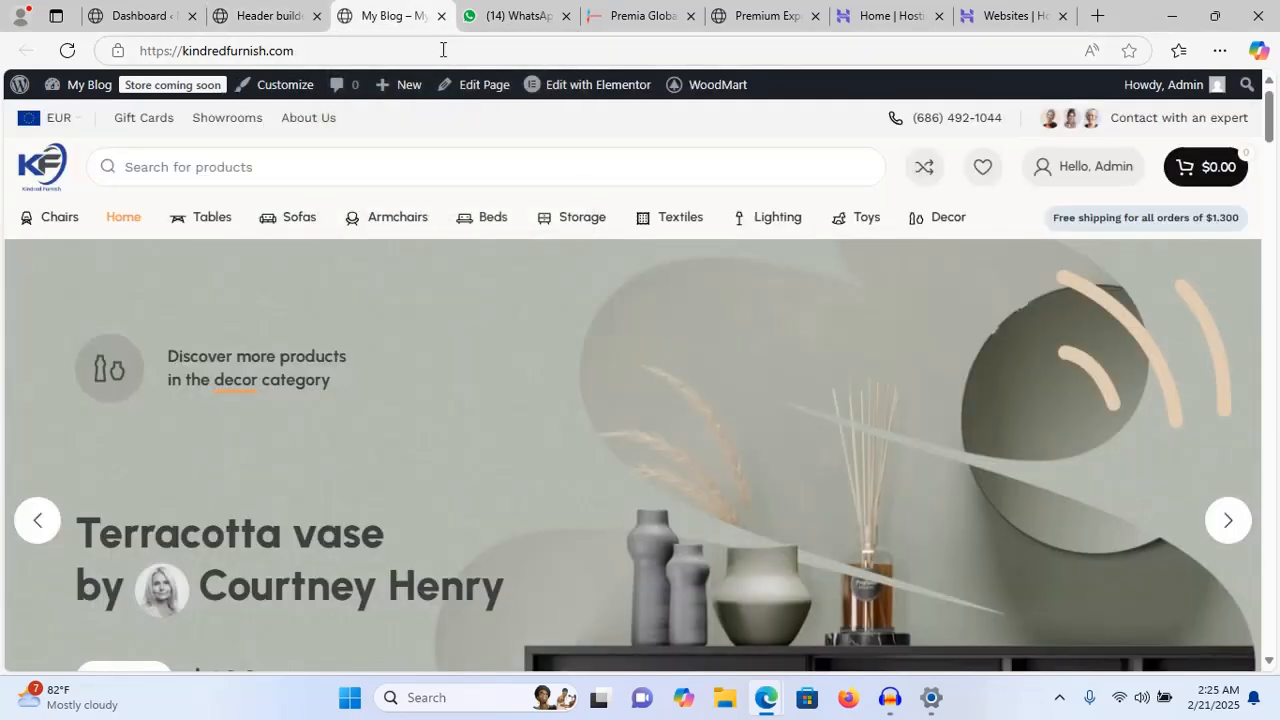
left_click(443, 49)
key("Return")
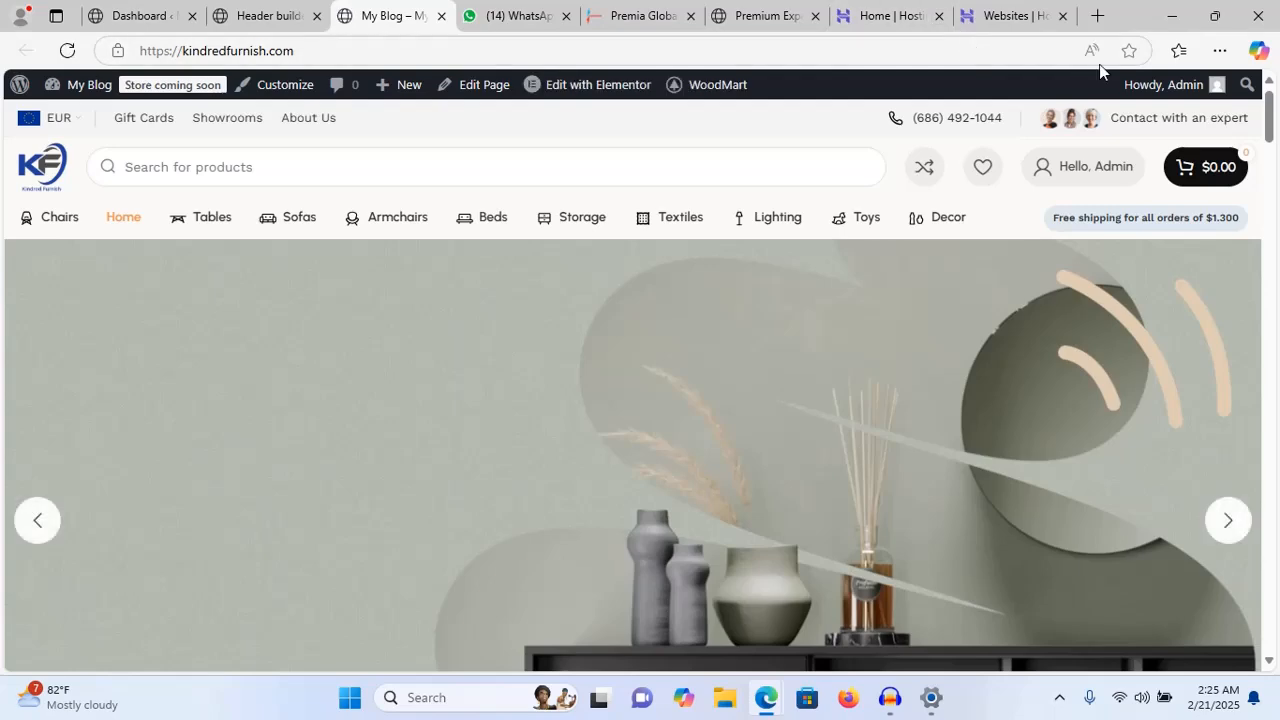
left_click(1216, 15)
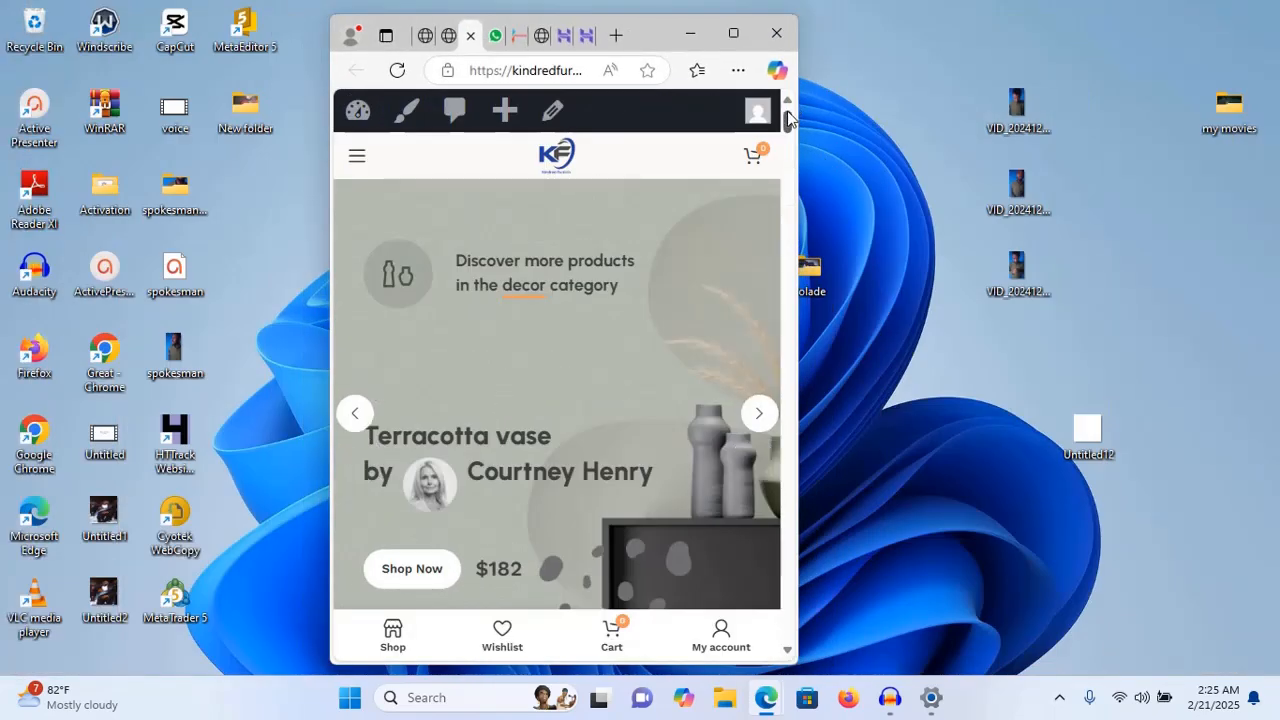
left_click(357, 157)
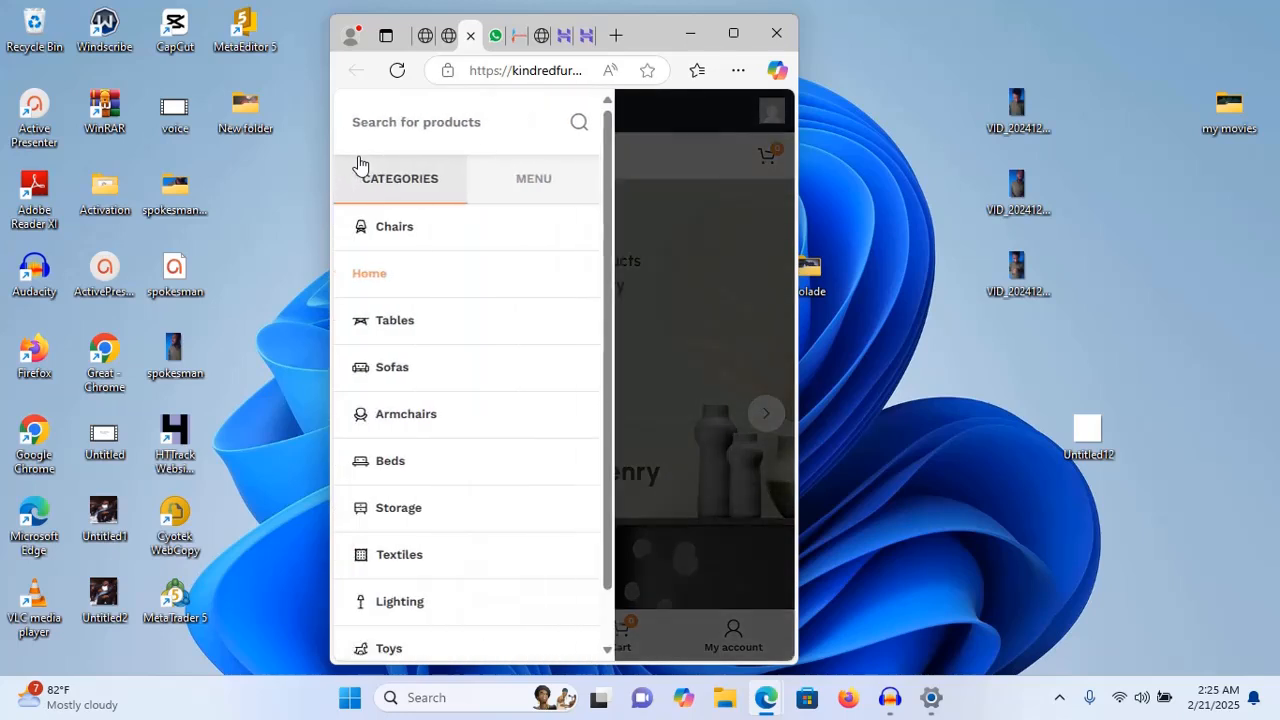
left_click(649, 178)
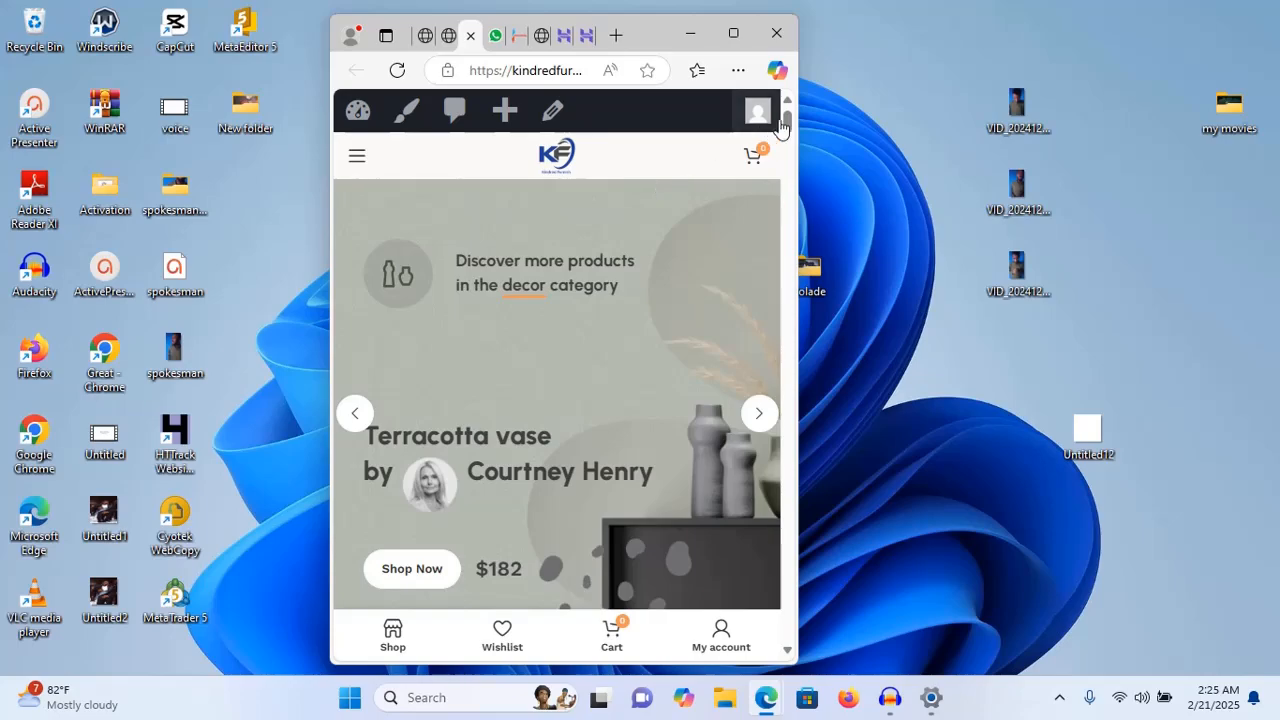
mouse_move(787, 122)
left_mouse_down()
mouse_move(786, 212)
mouse_move(784, 110)
left_mouse_up()
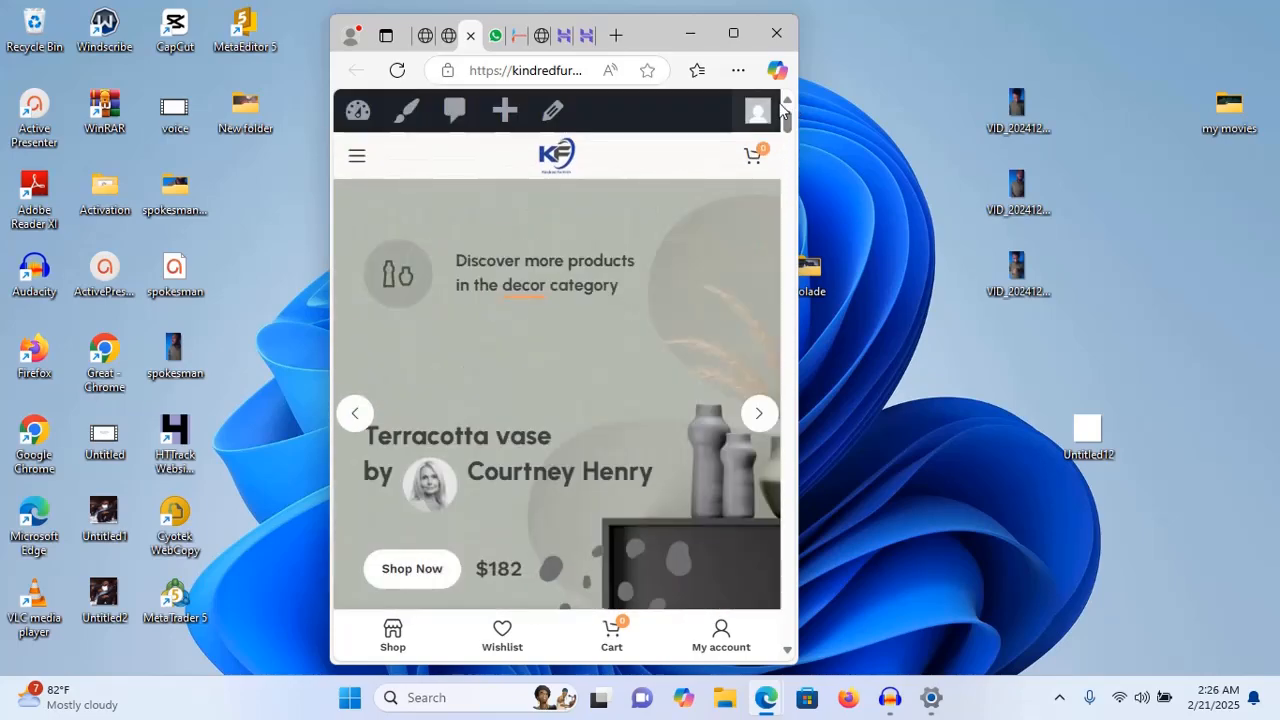
left_click(733, 34)
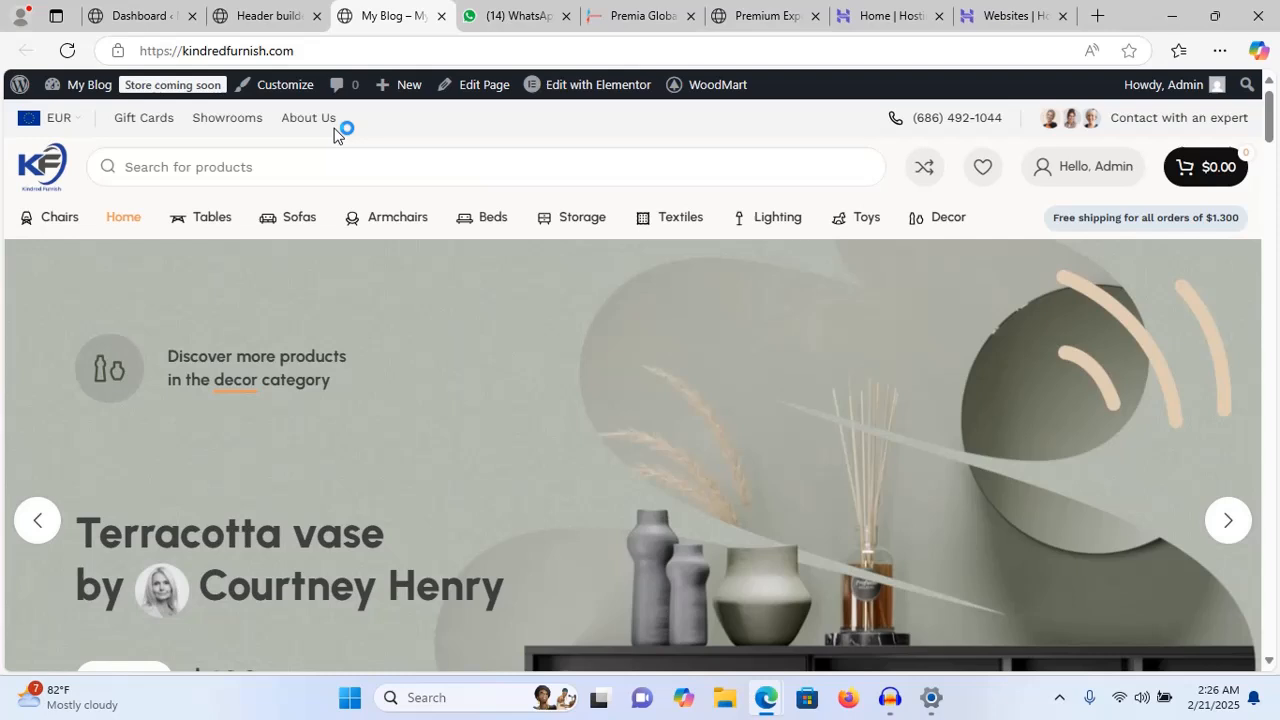
left_click(263, 16)
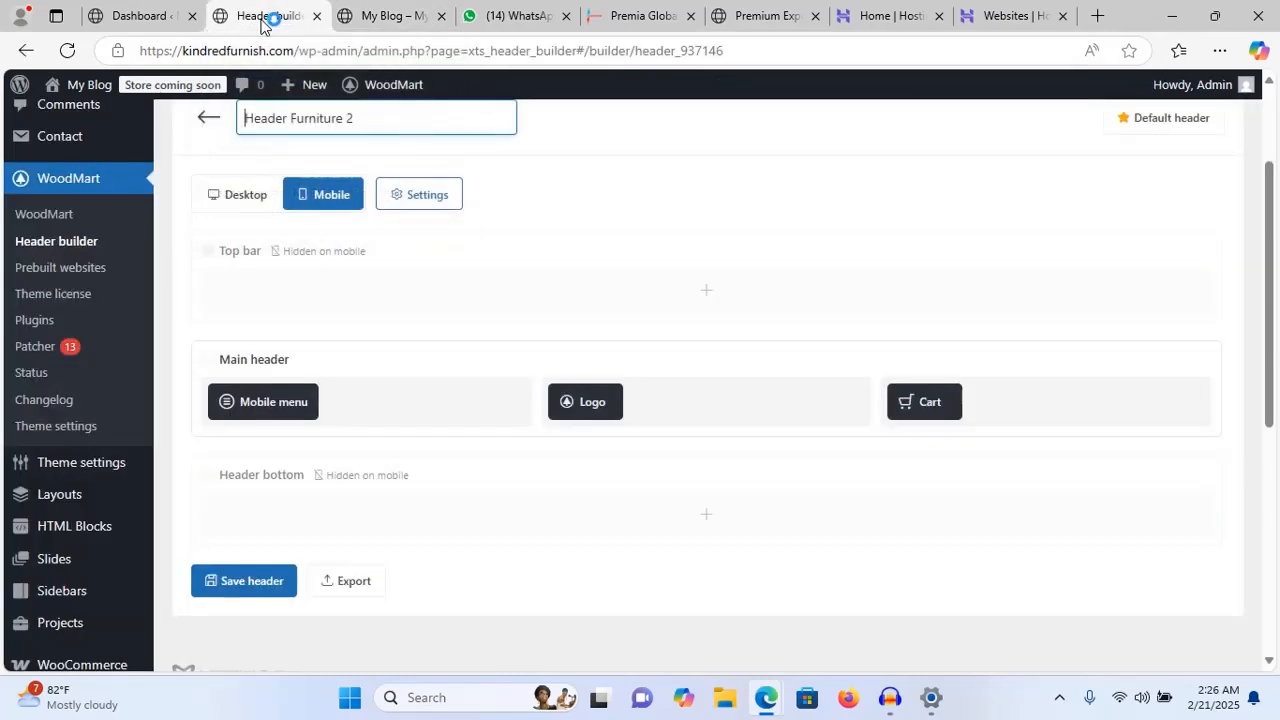
- Open the Header Furniture 2 checkout header and replace its main logo image with KF-logo-design-Company-logo.png
left_click(207, 119)
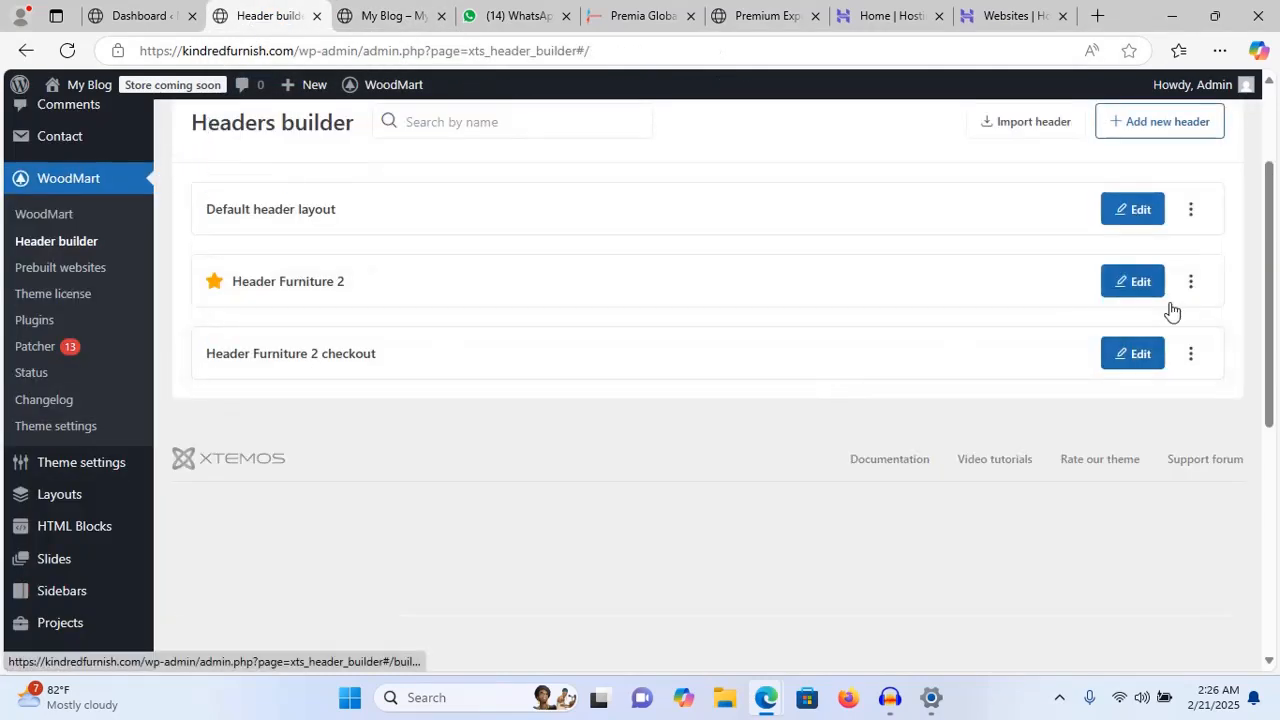
left_click(1136, 355)
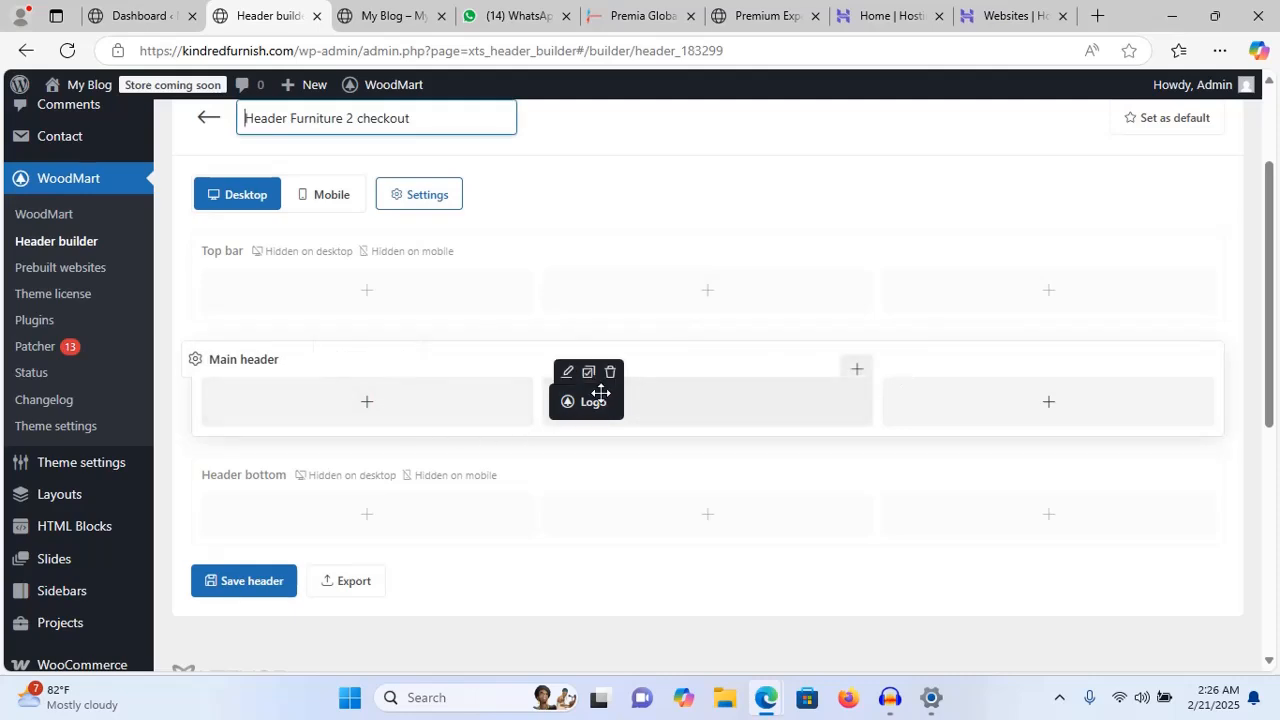
left_click(567, 374)
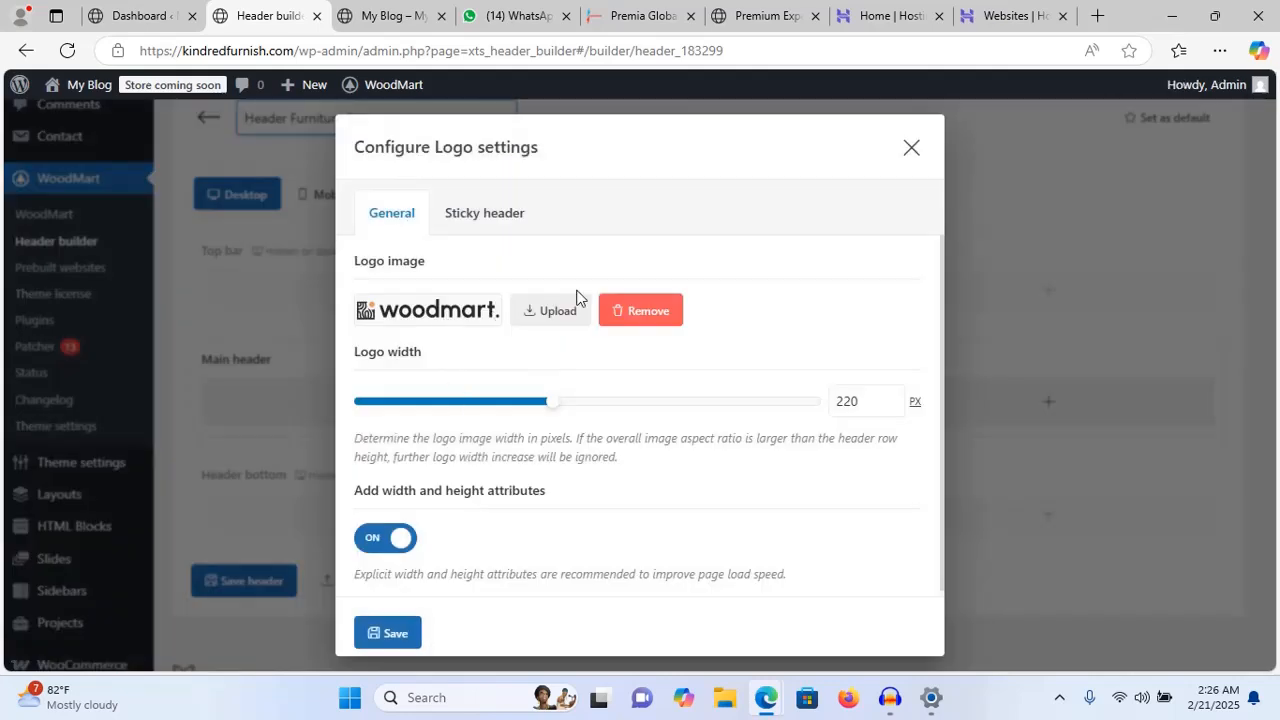
left_click(657, 314)
left_click(418, 321)
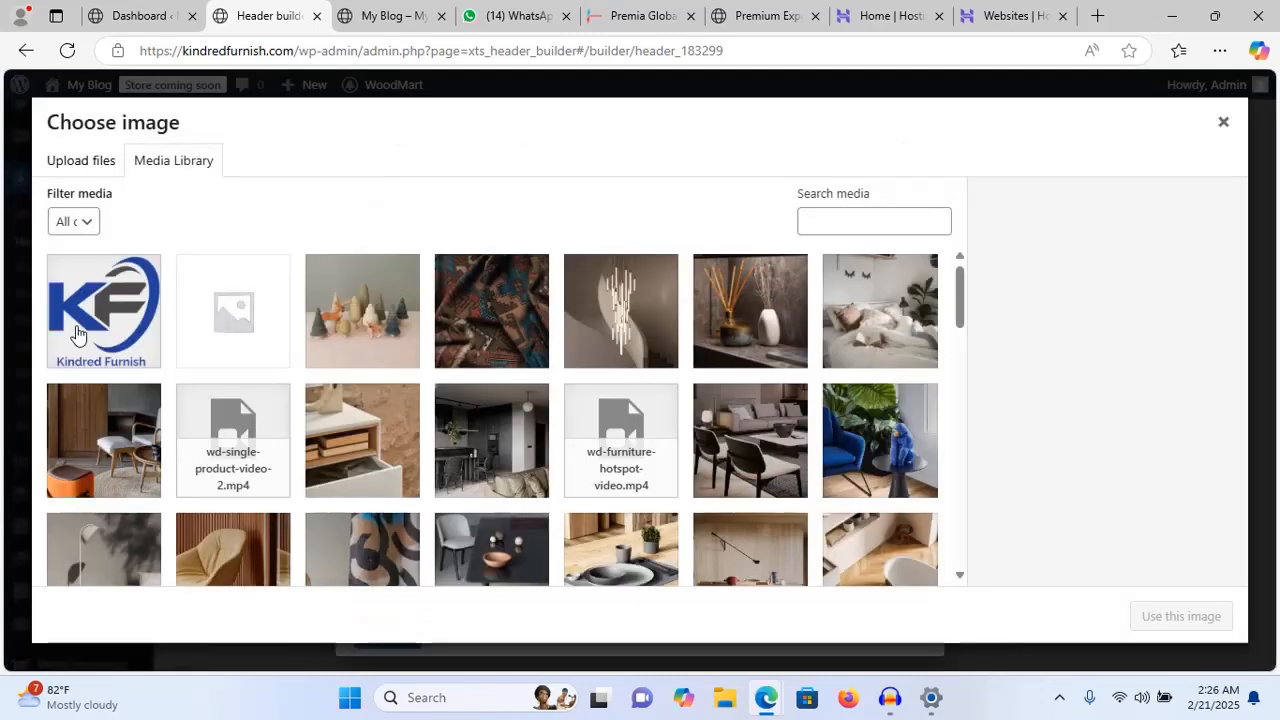
left_click(78, 334)
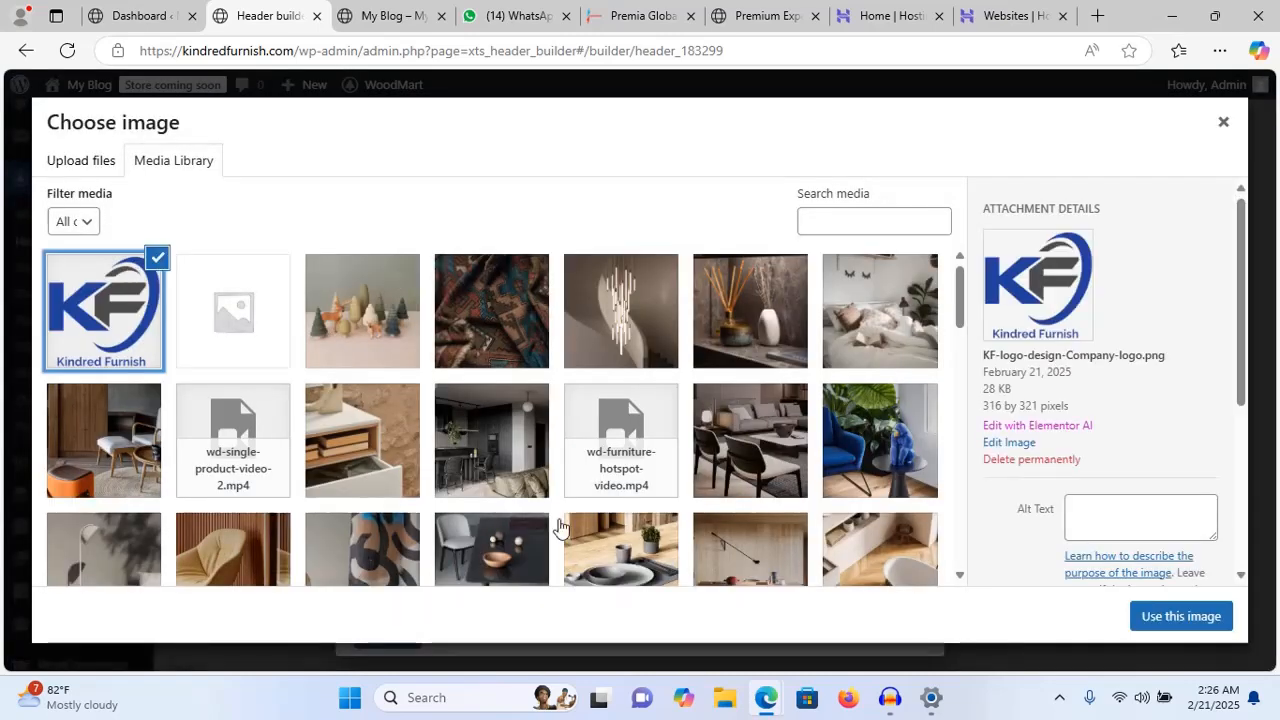
left_click(1153, 620)
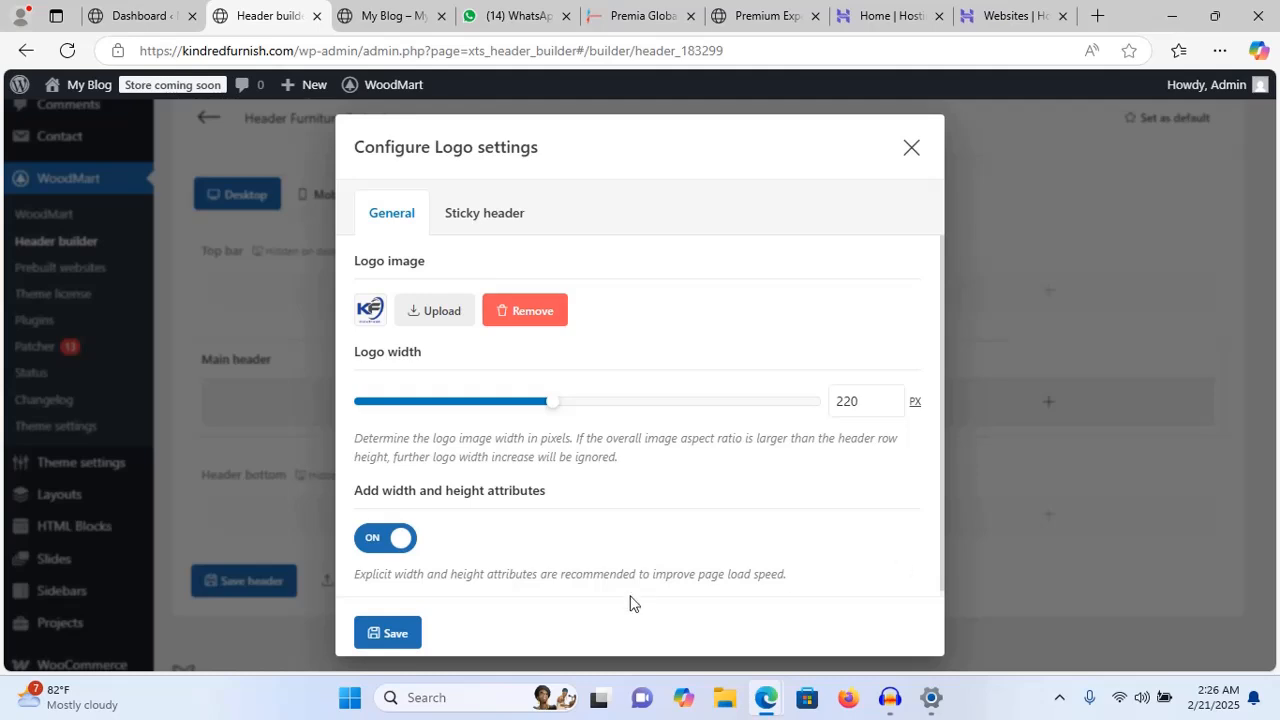
- Set the checkout header's sticky logo to the same Kindred Furnish image, and save the logo settings and the header
left_click(509, 221)
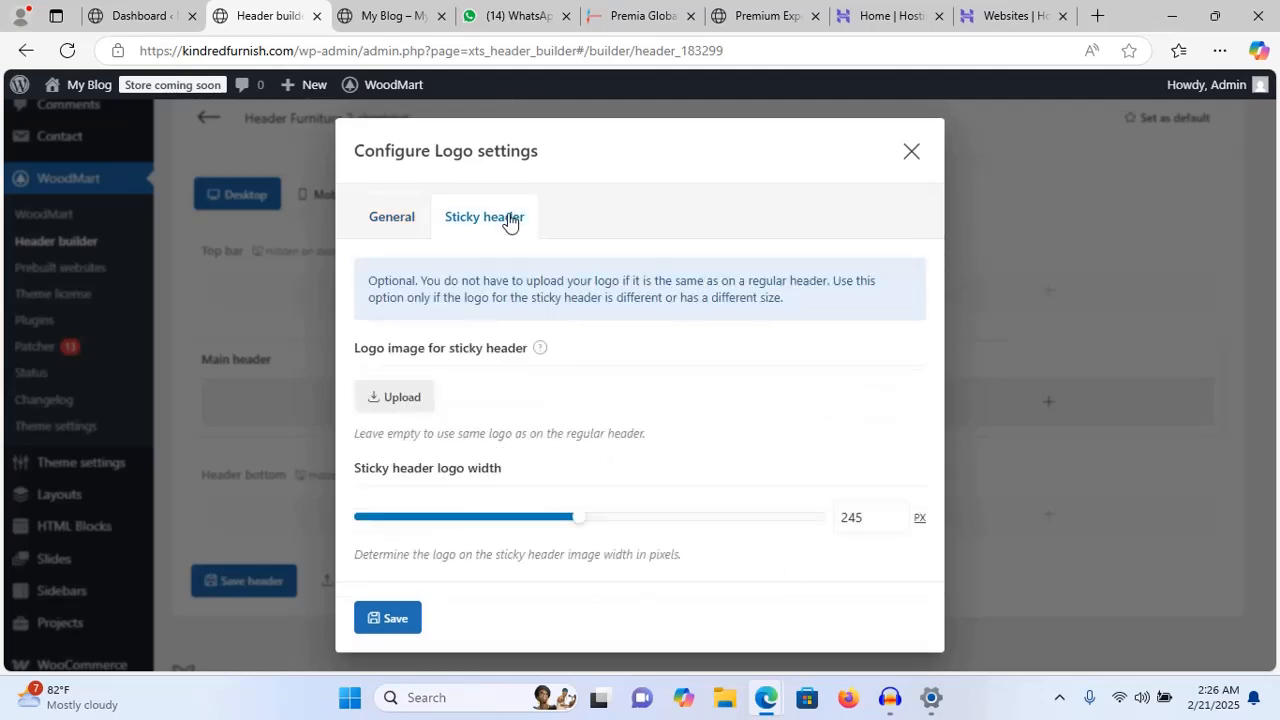
left_click(400, 402)
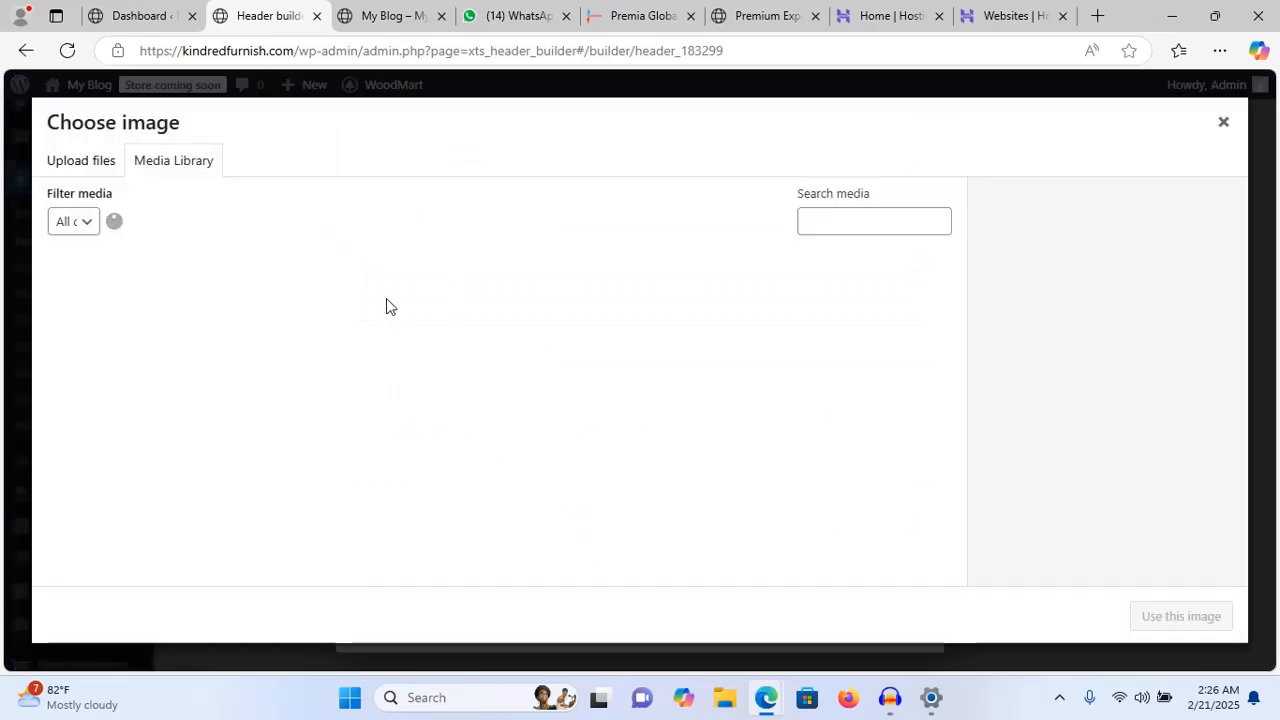
left_click(115, 312)
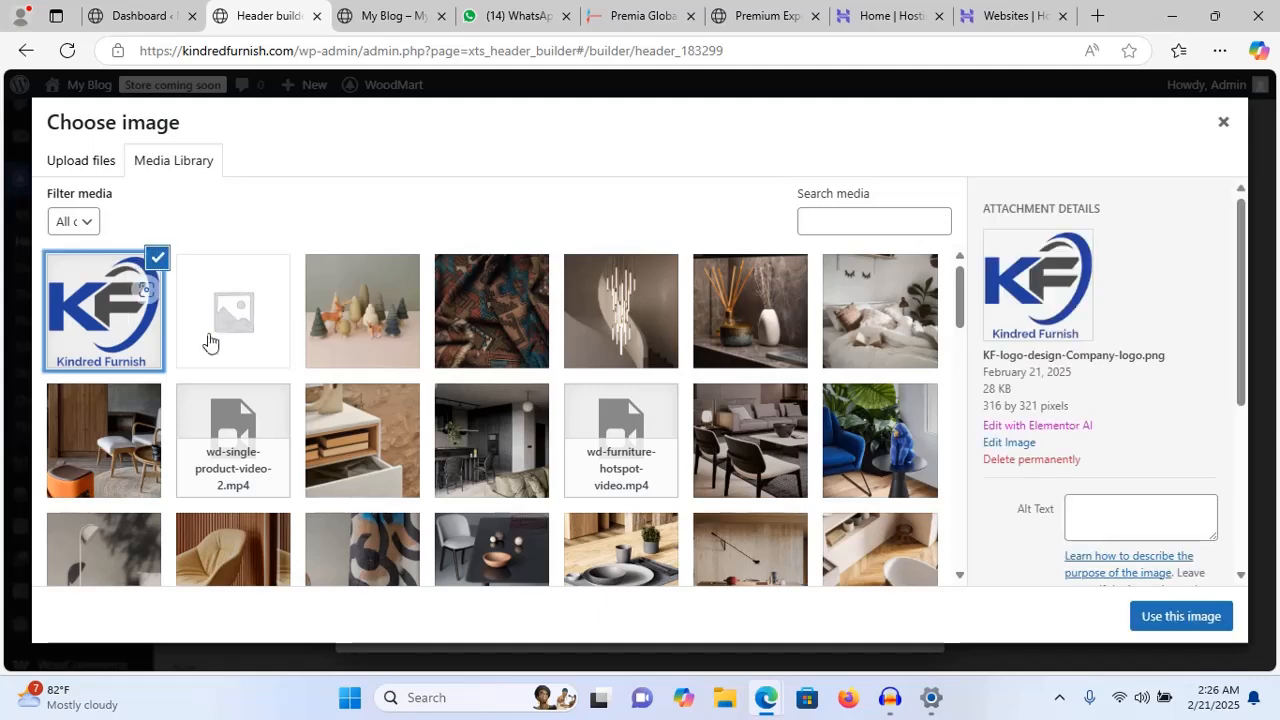
left_click(1181, 616)
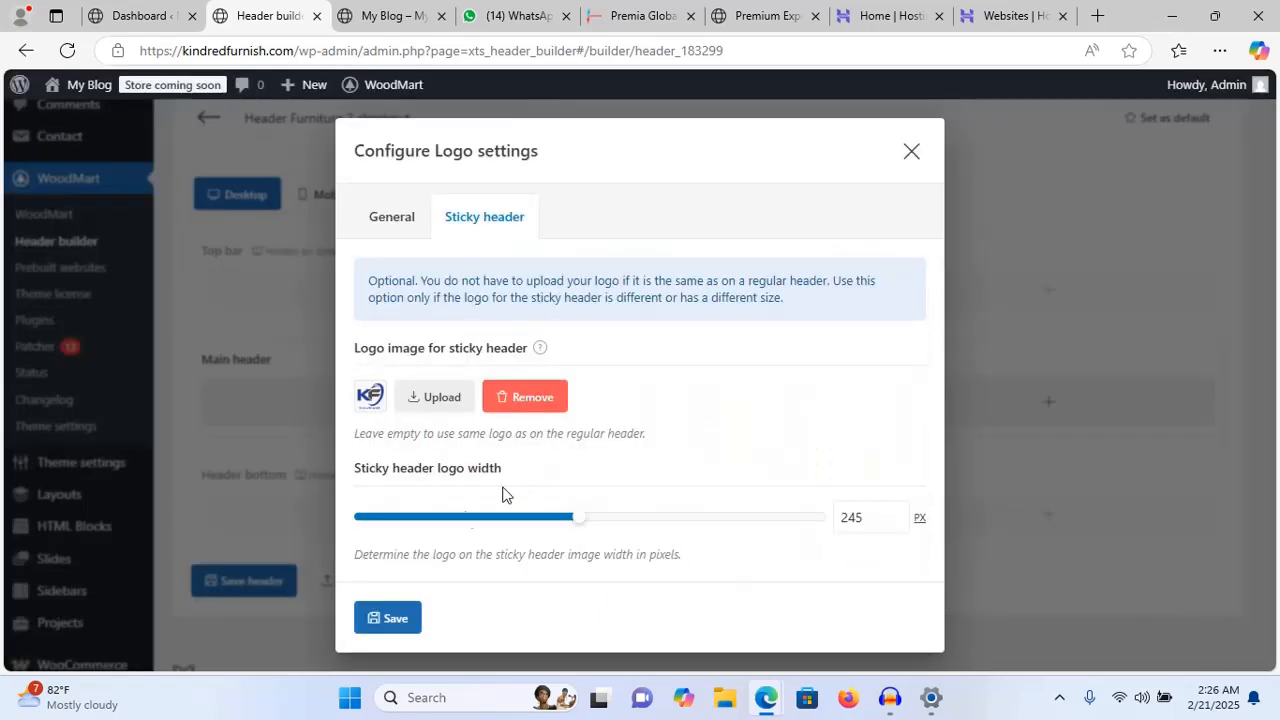
left_click(389, 620)
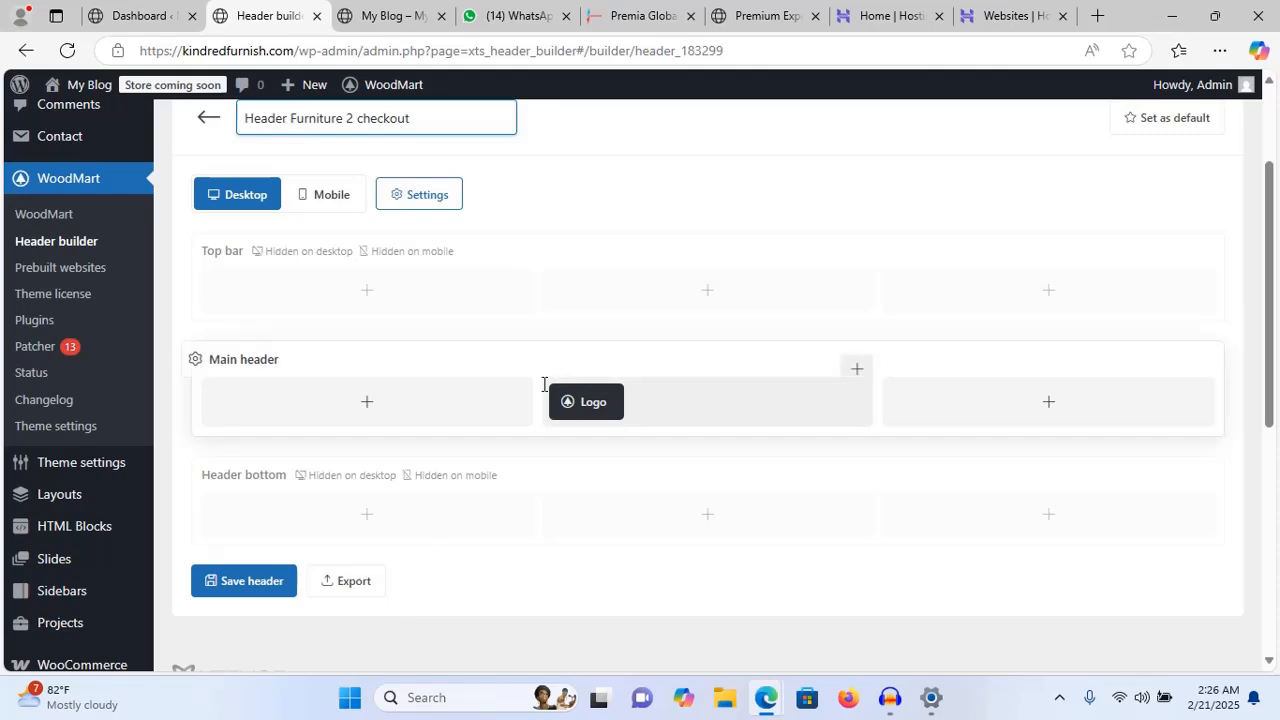
left_click(251, 582)
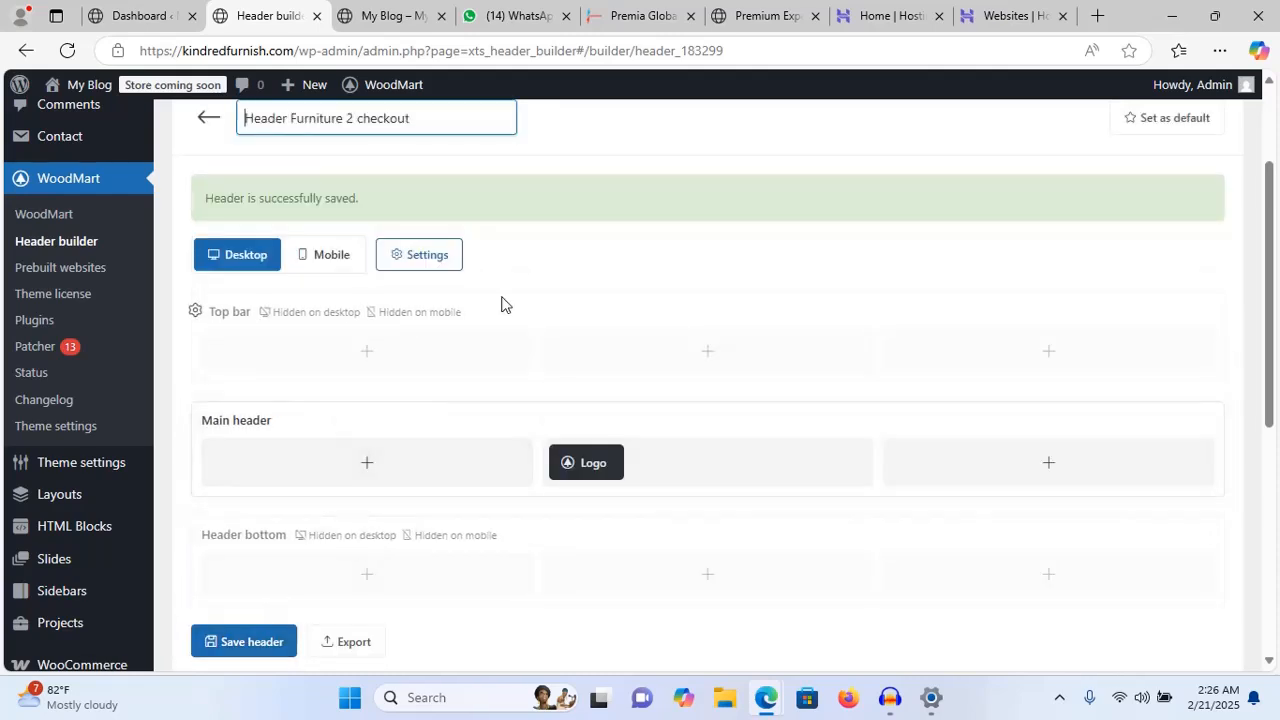
- Reload the storefront, check the header logo at full width and in a narrow window, and inspect the footer logo
left_click(381, 8)
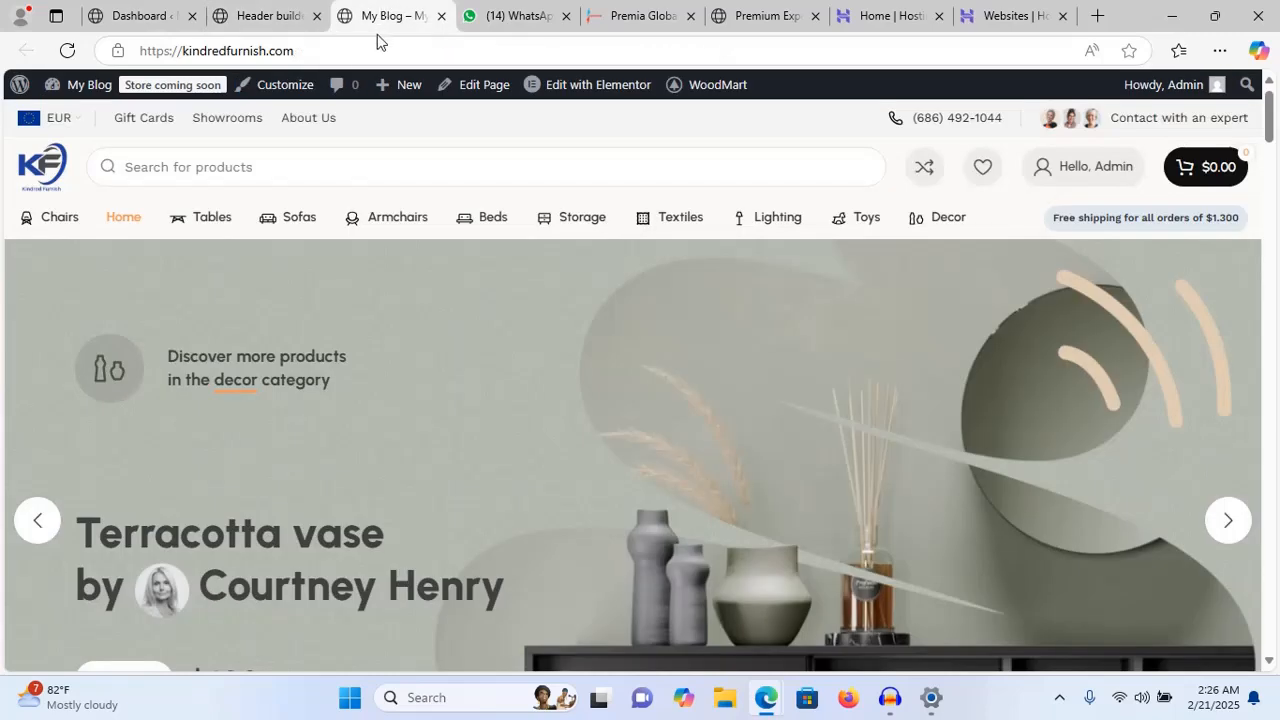
left_click(378, 38)
key("Return")
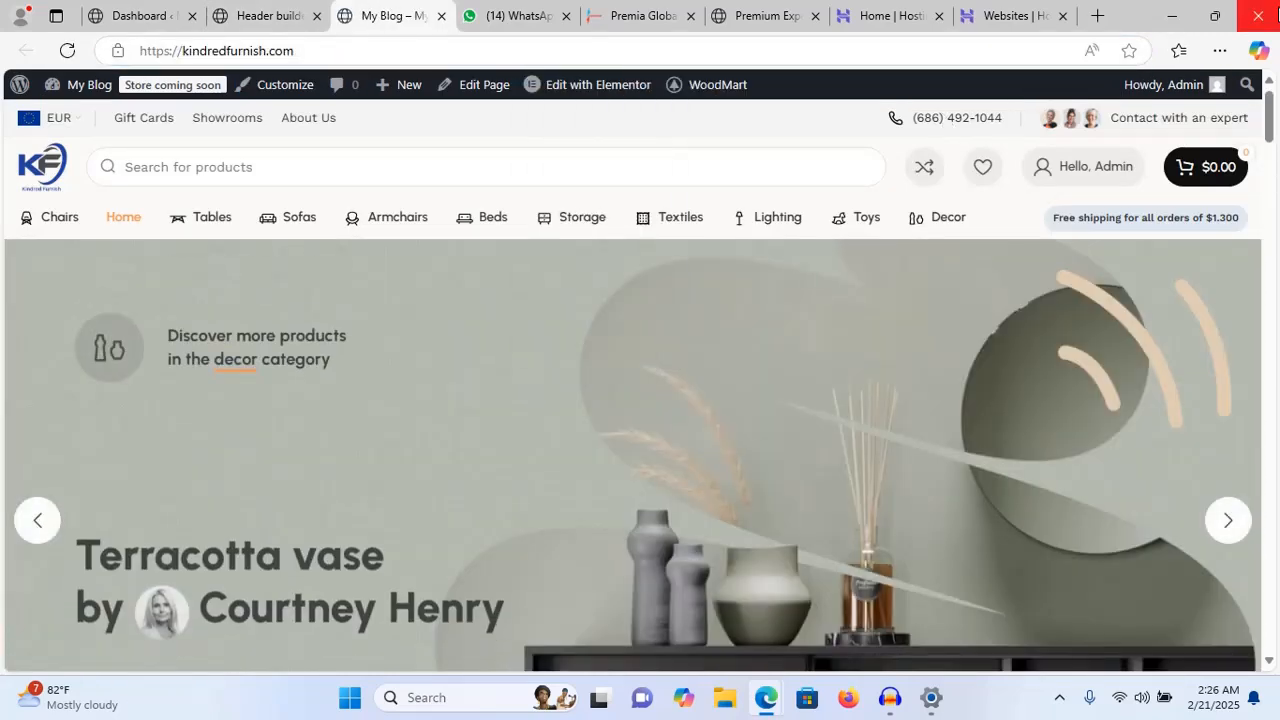
left_click(1214, 15)
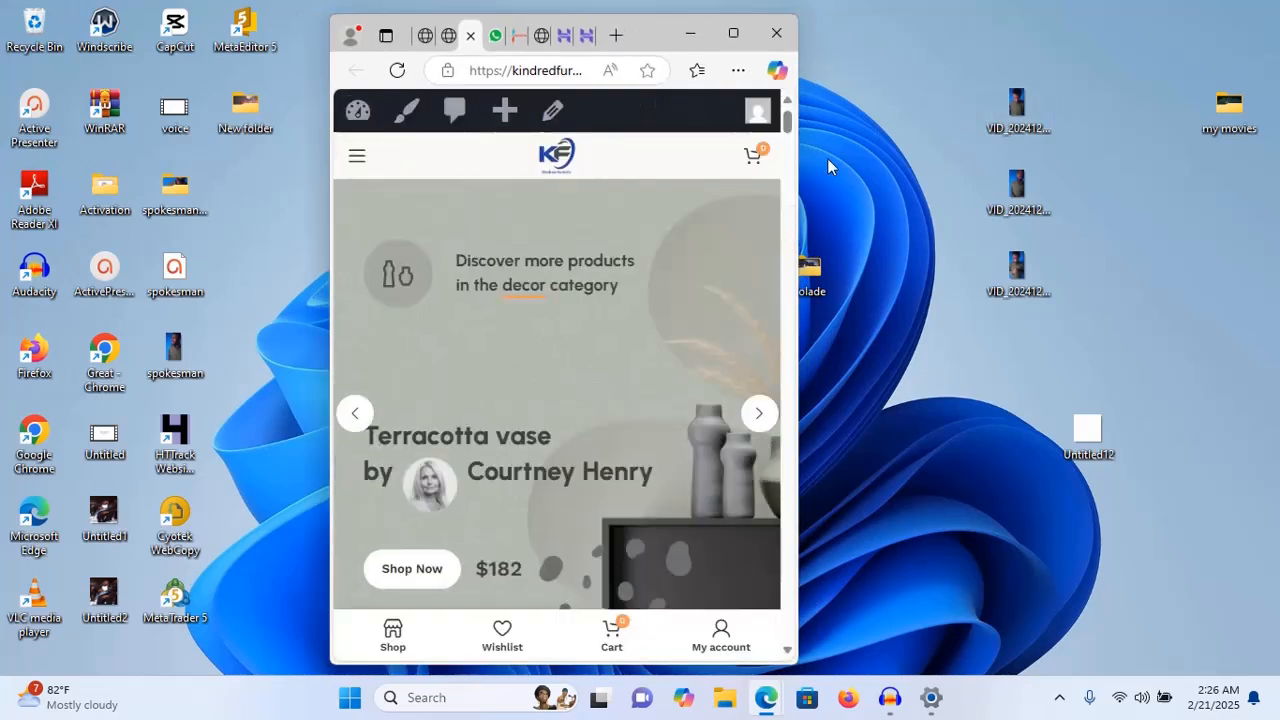
left_click(734, 37)
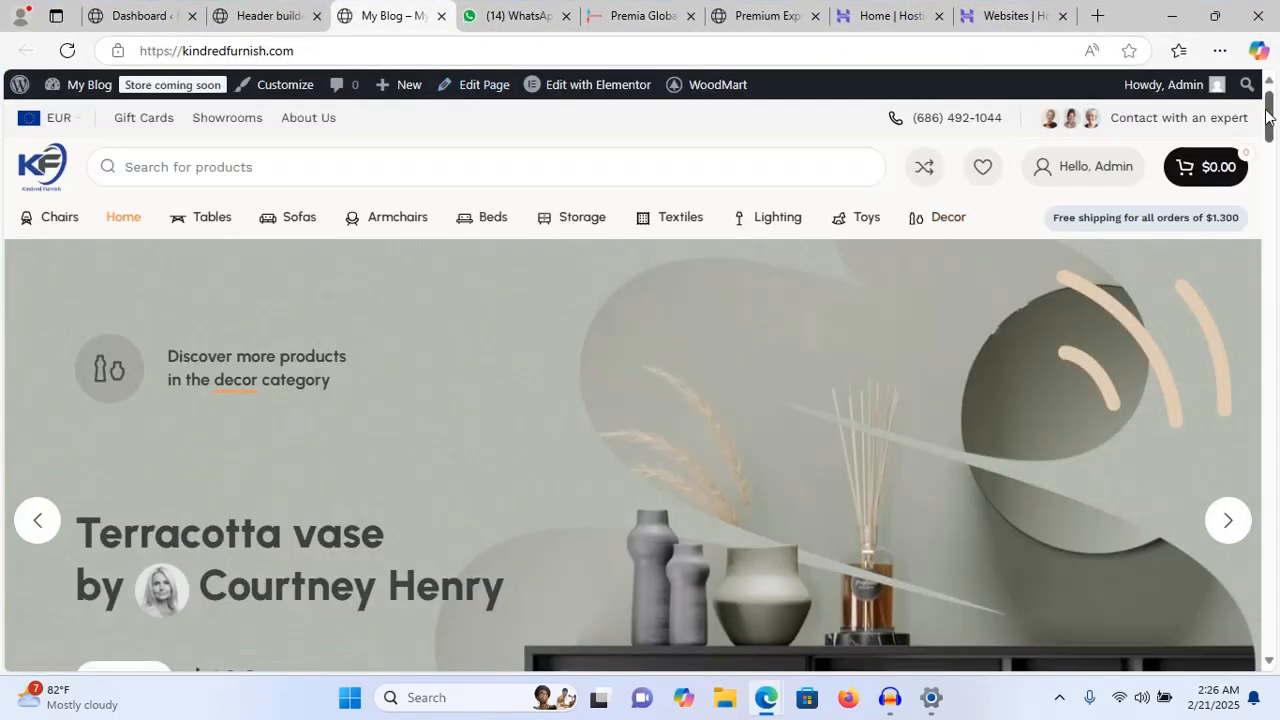
left_click_drag(1268, 118, 1262, 632)
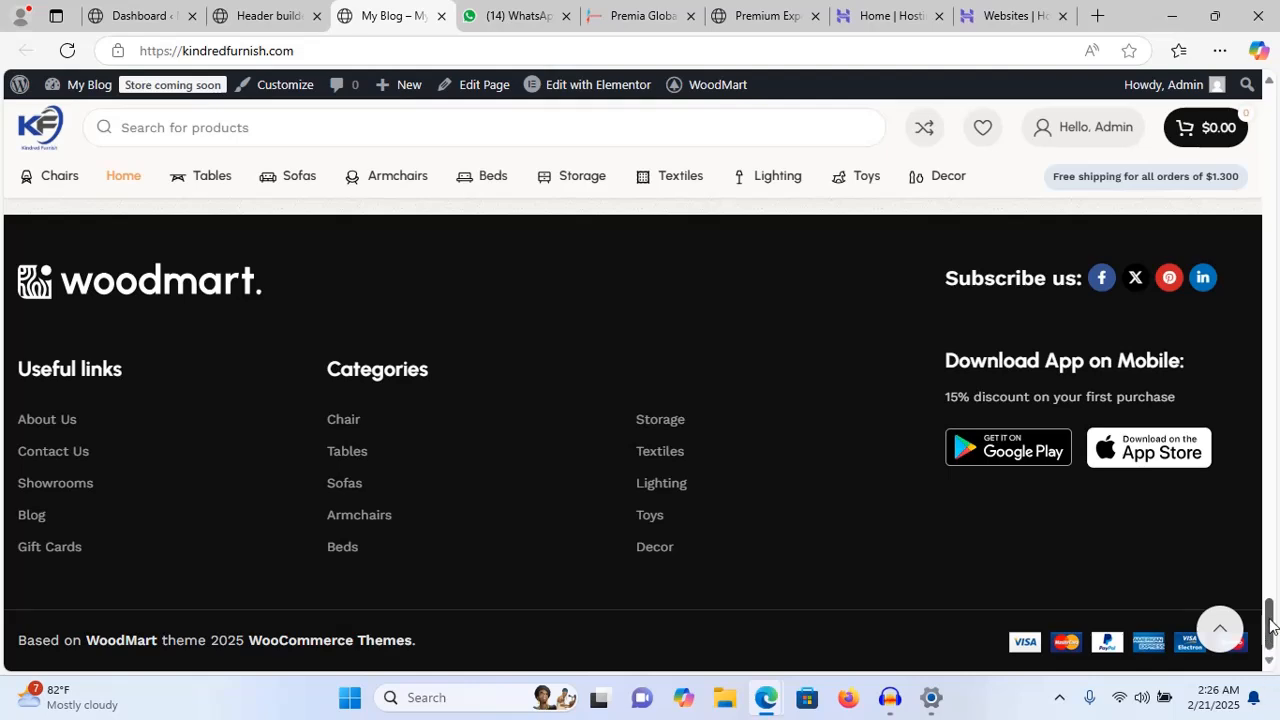
left_click_drag(1270, 619, 1270, 617)
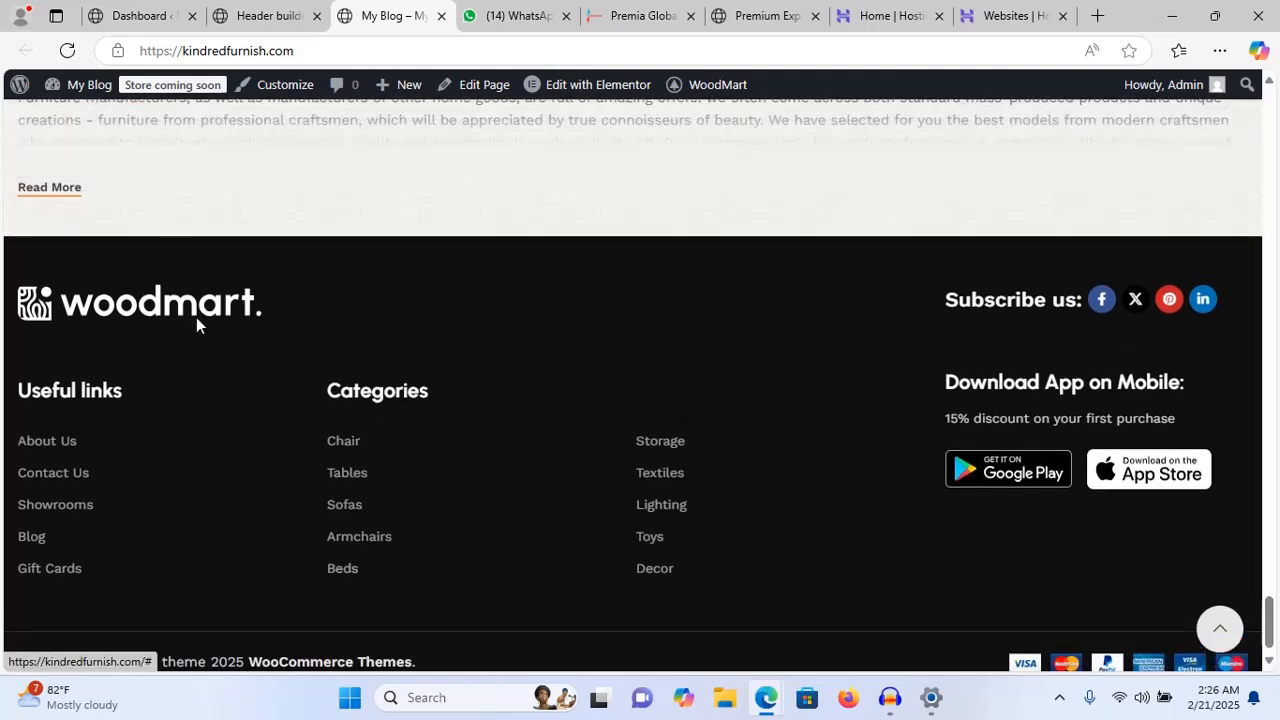
- Open the list of all HTML Blocks in the site admin and find the Footer Furniture 2 block
left_click(270, 16)
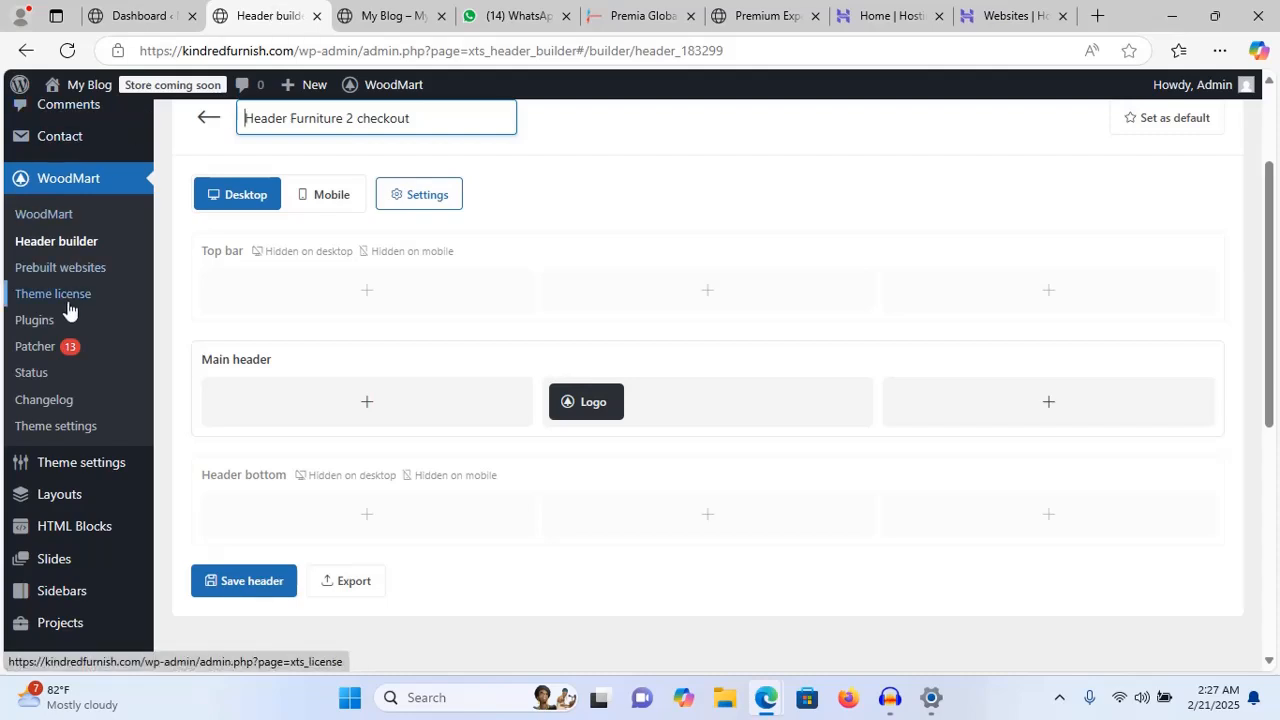
mouse_move(68, 536)
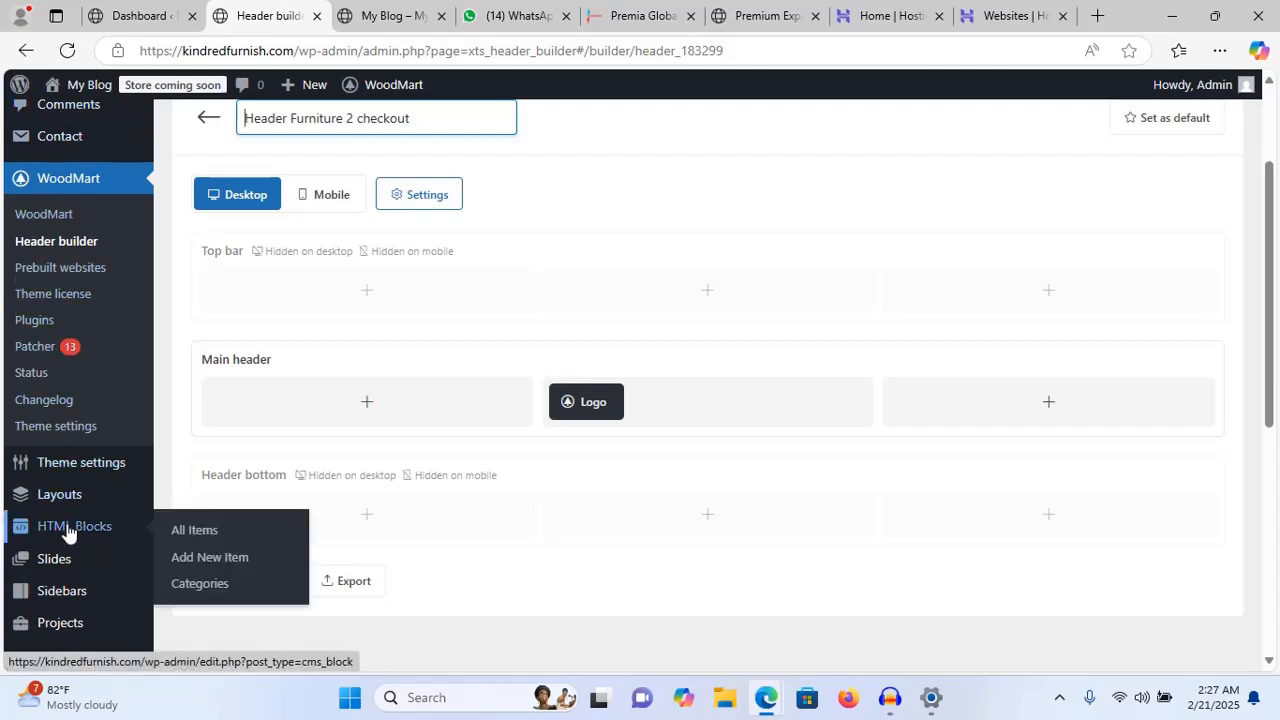
left_click(196, 541)
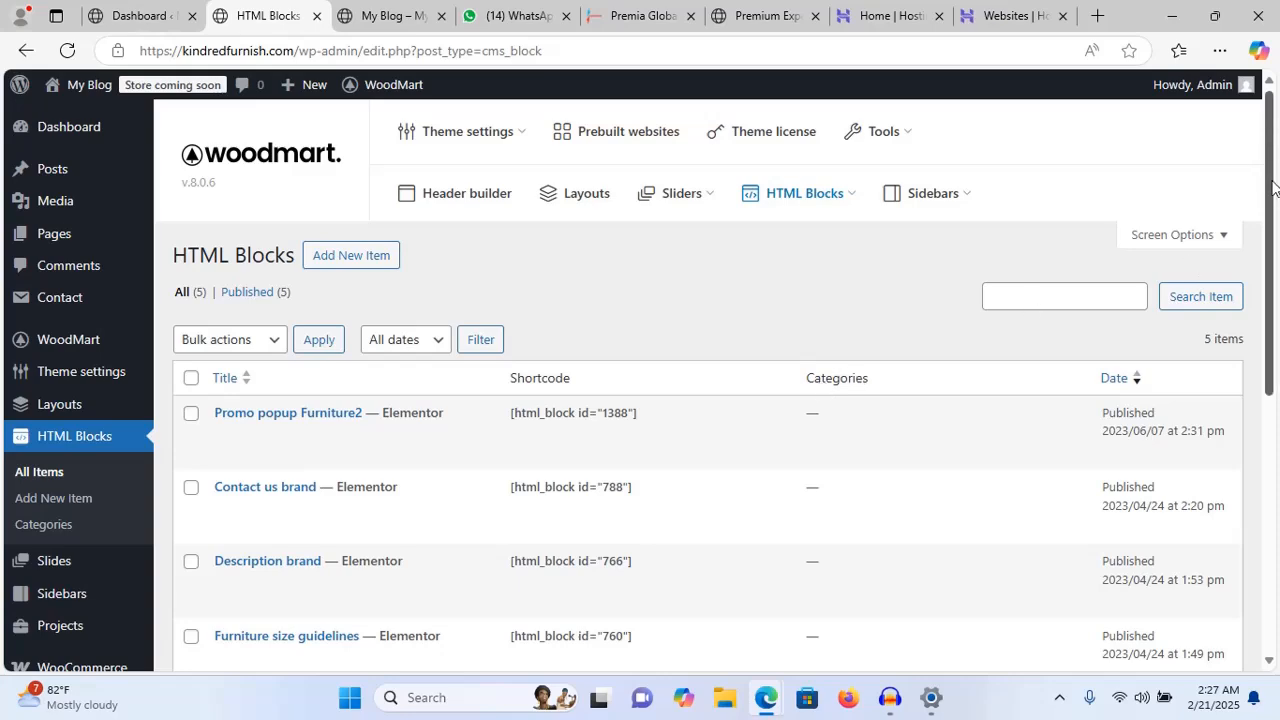
left_click_drag(1273, 188, 1277, 365)
scroll(1277, 365, "up", 1)
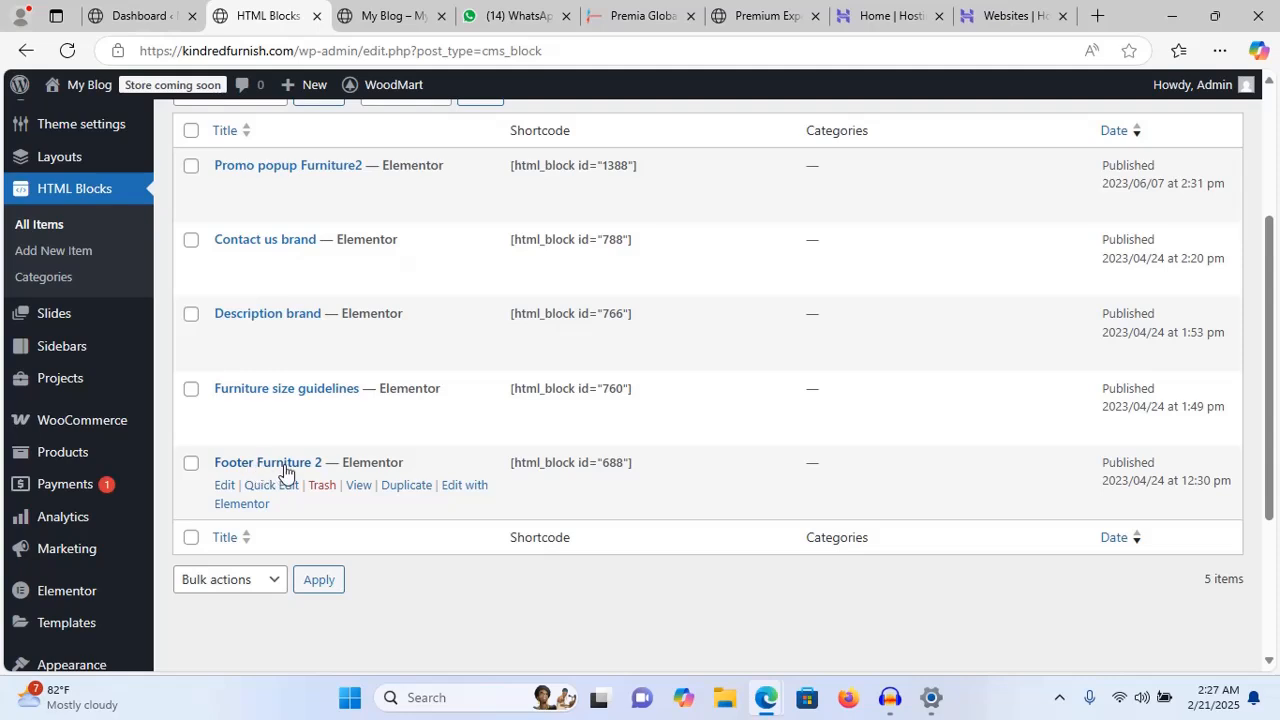
- View the Footer Furniture 2 block in a new browser tab, inspect its layout, and return to the HTML Blocks list
right_click(358, 486)
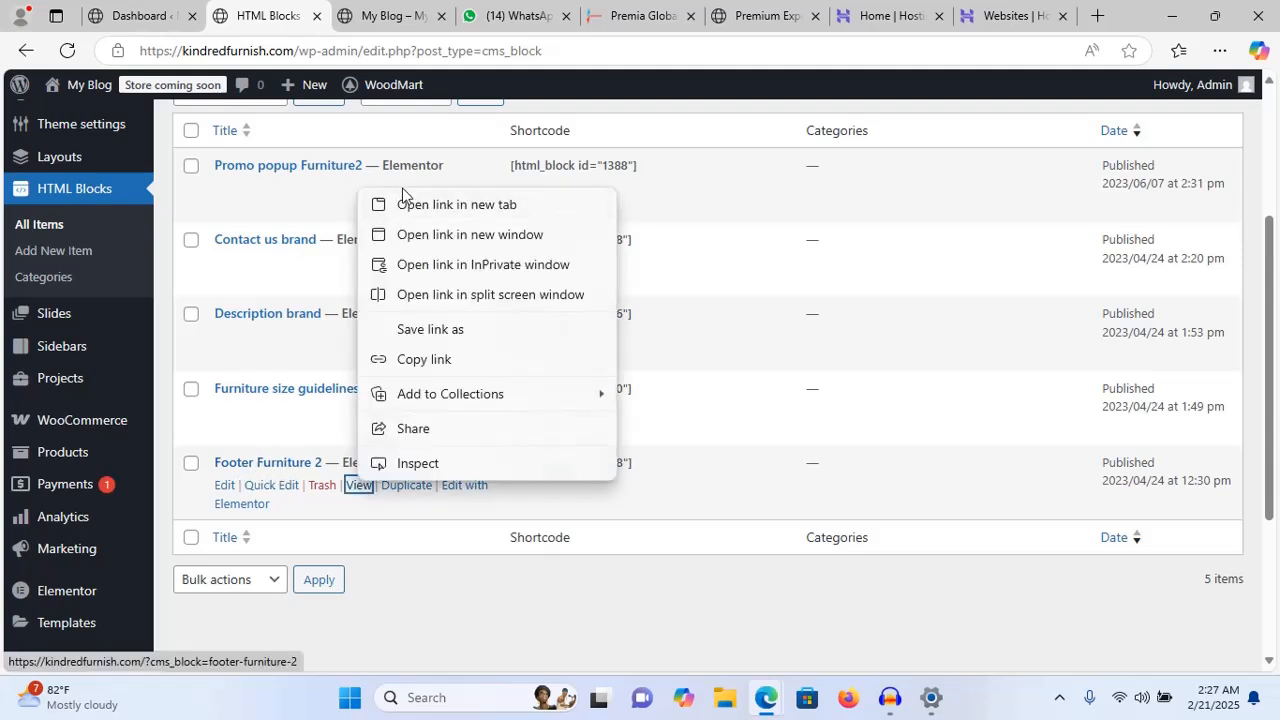
left_click(419, 205)
left_click(344, 18)
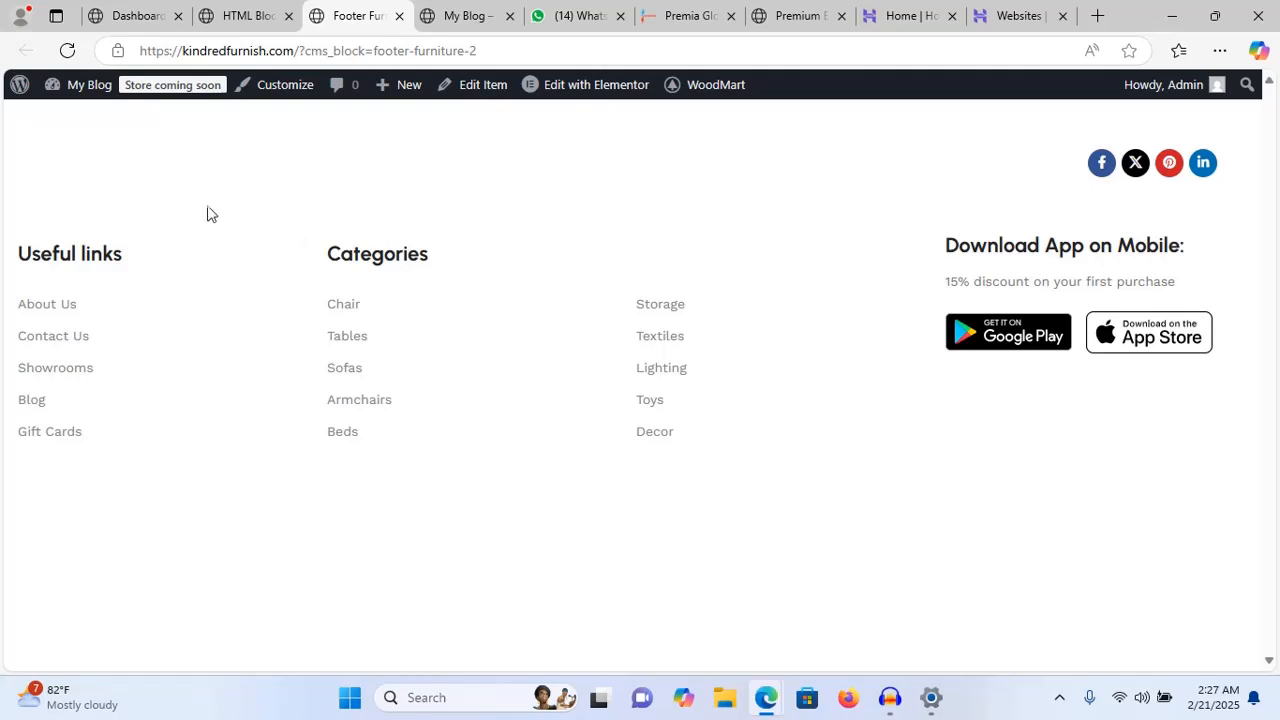
left_click(250, 15)
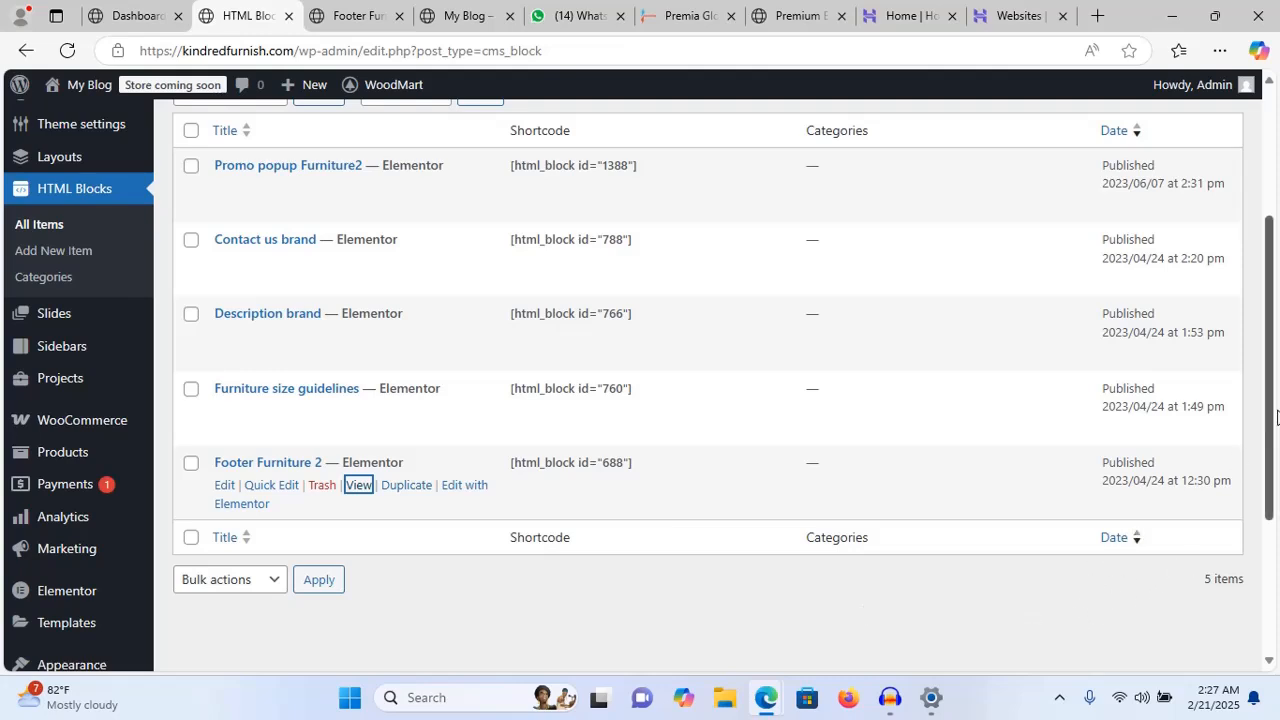
left_click_drag(1271, 424, 1277, 461)
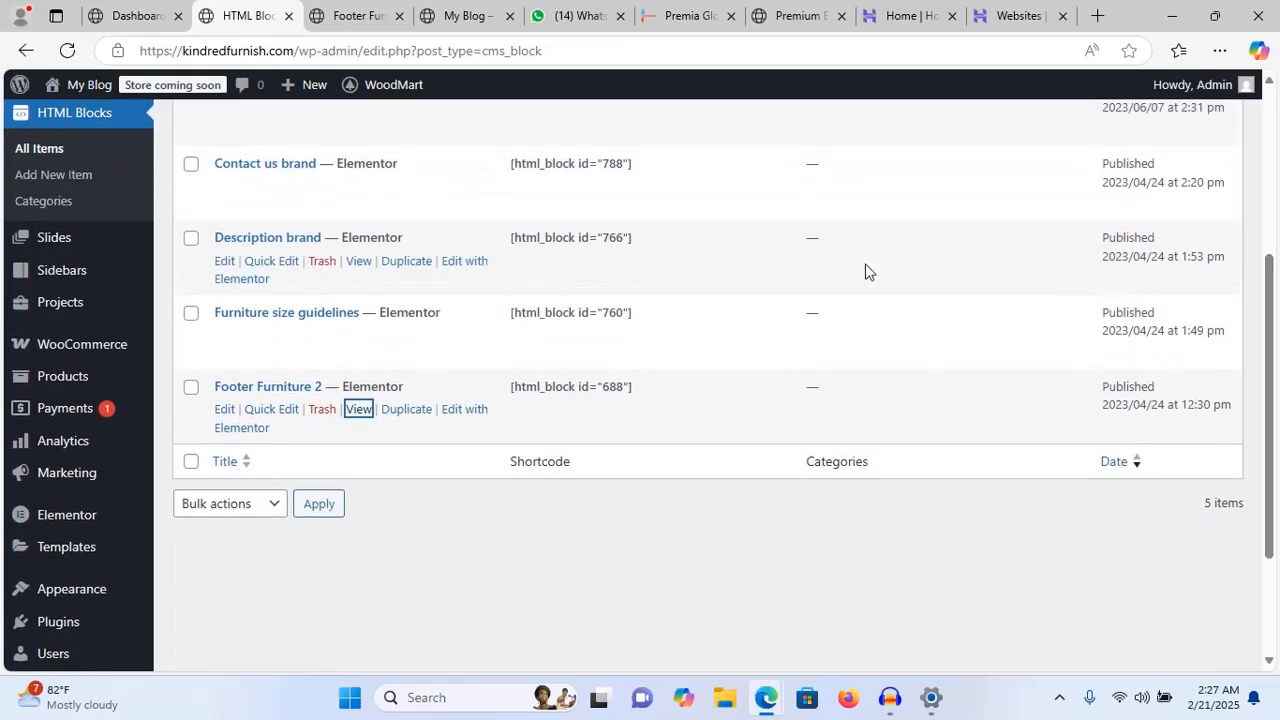
left_click(351, 20)
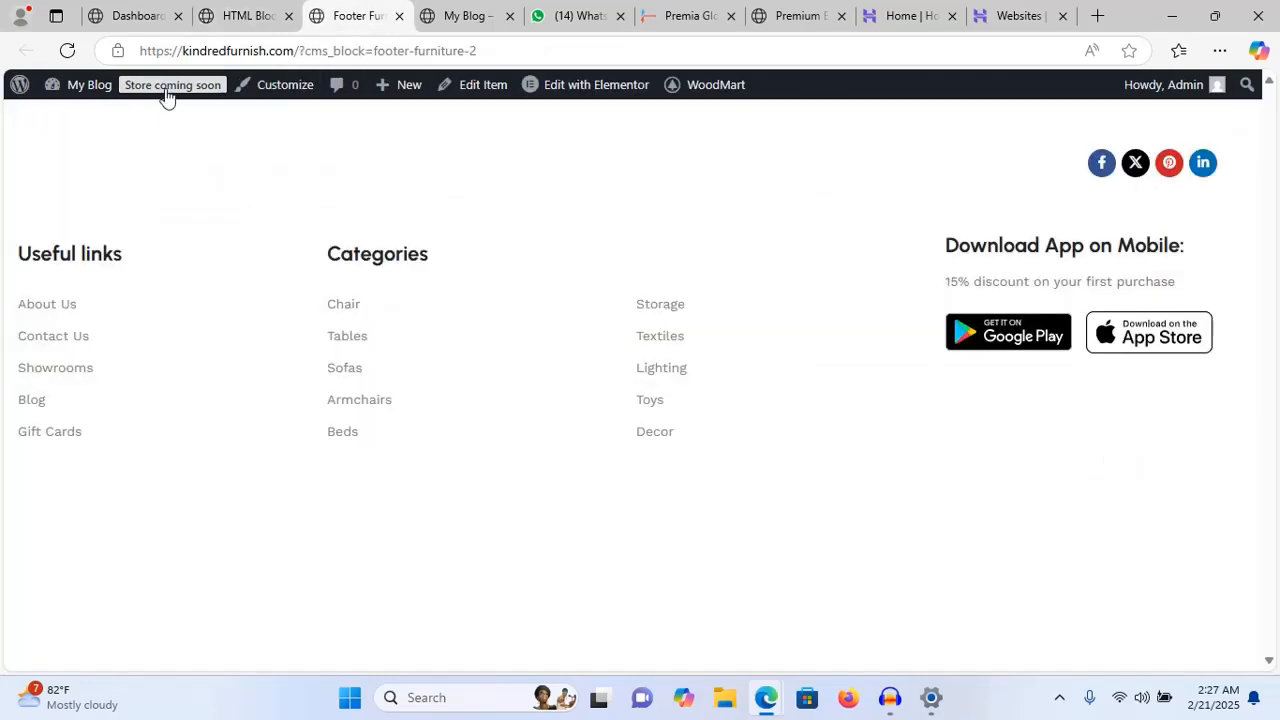
left_click(229, 18)
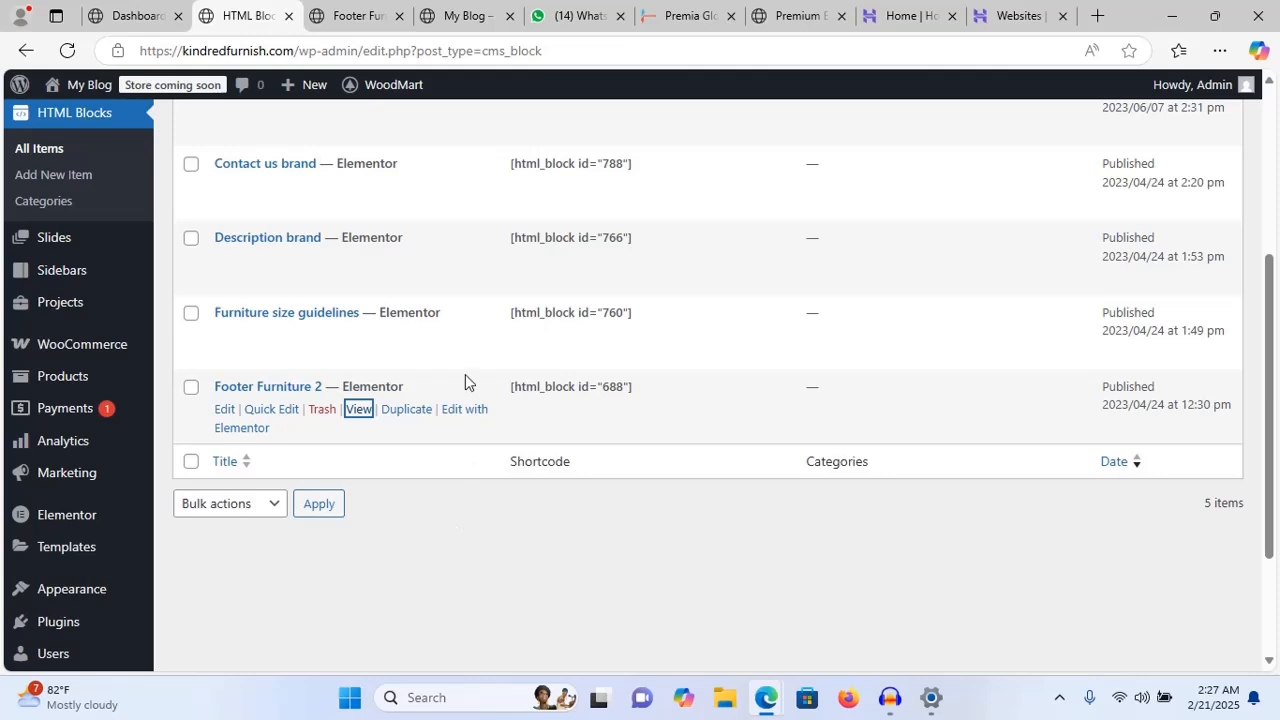
- Open the Footer Furniture 2 block for editing with Elementor in a new browser tab
right_click(462, 410)
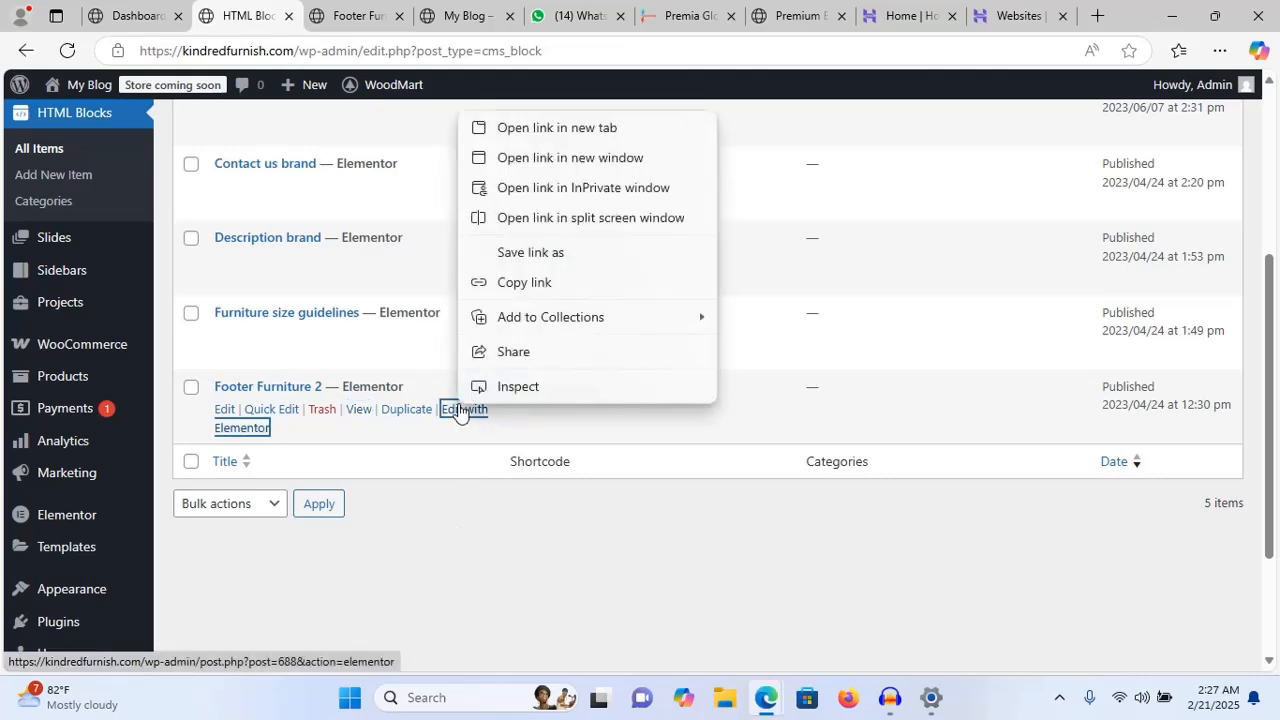
left_click(530, 128)
left_click(348, 10)
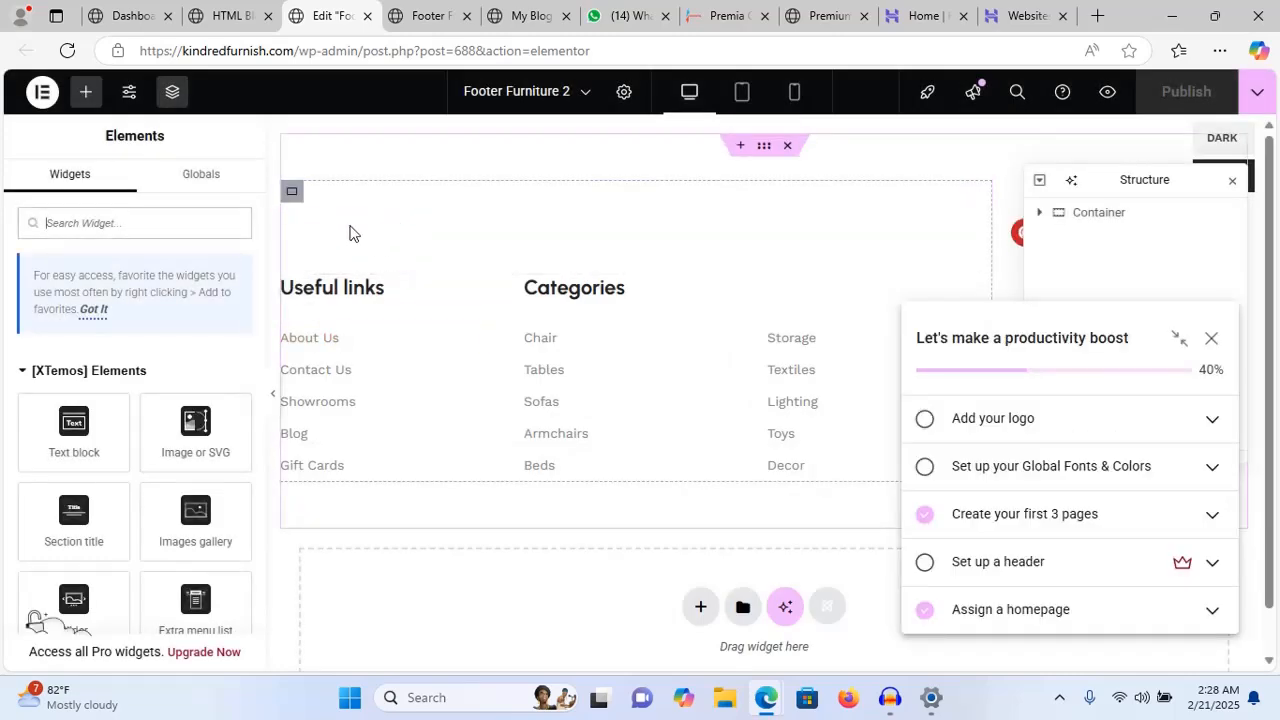
- Remove the WoodMart image from the footer's logo element and insert KF-logo-design-Company-logo.png from the media library
left_click(838, 212)
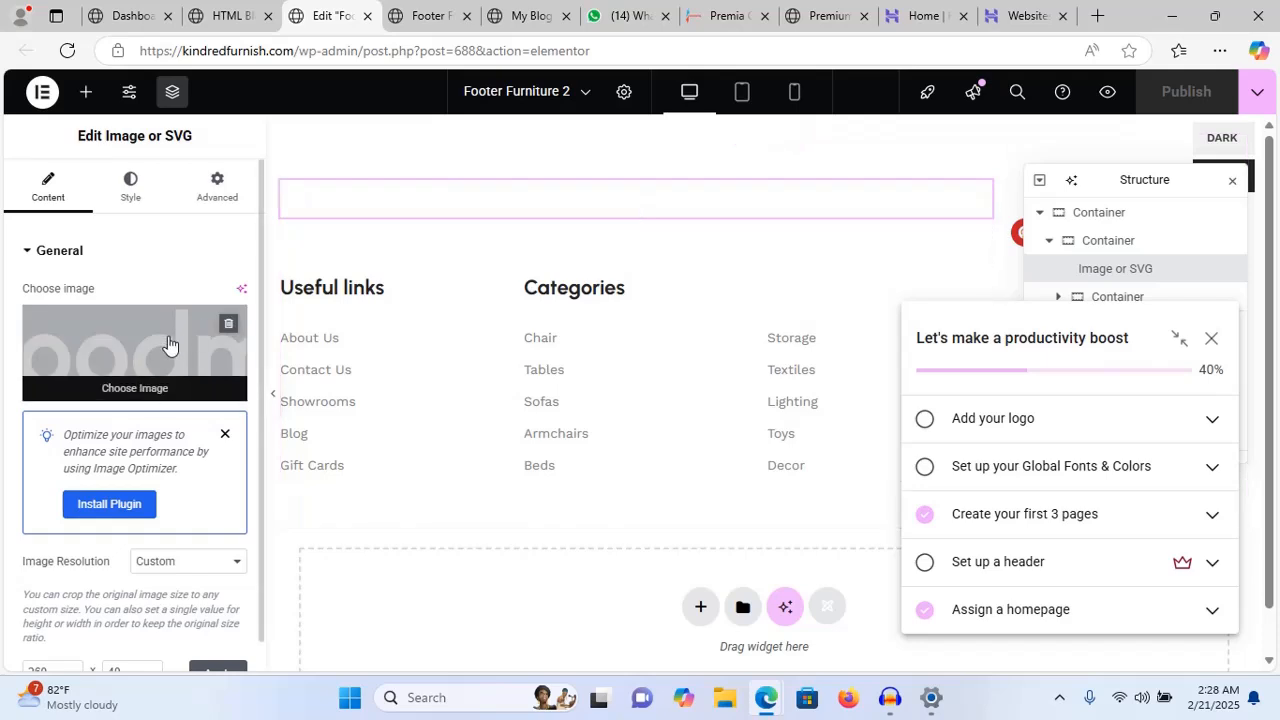
left_click(232, 322)
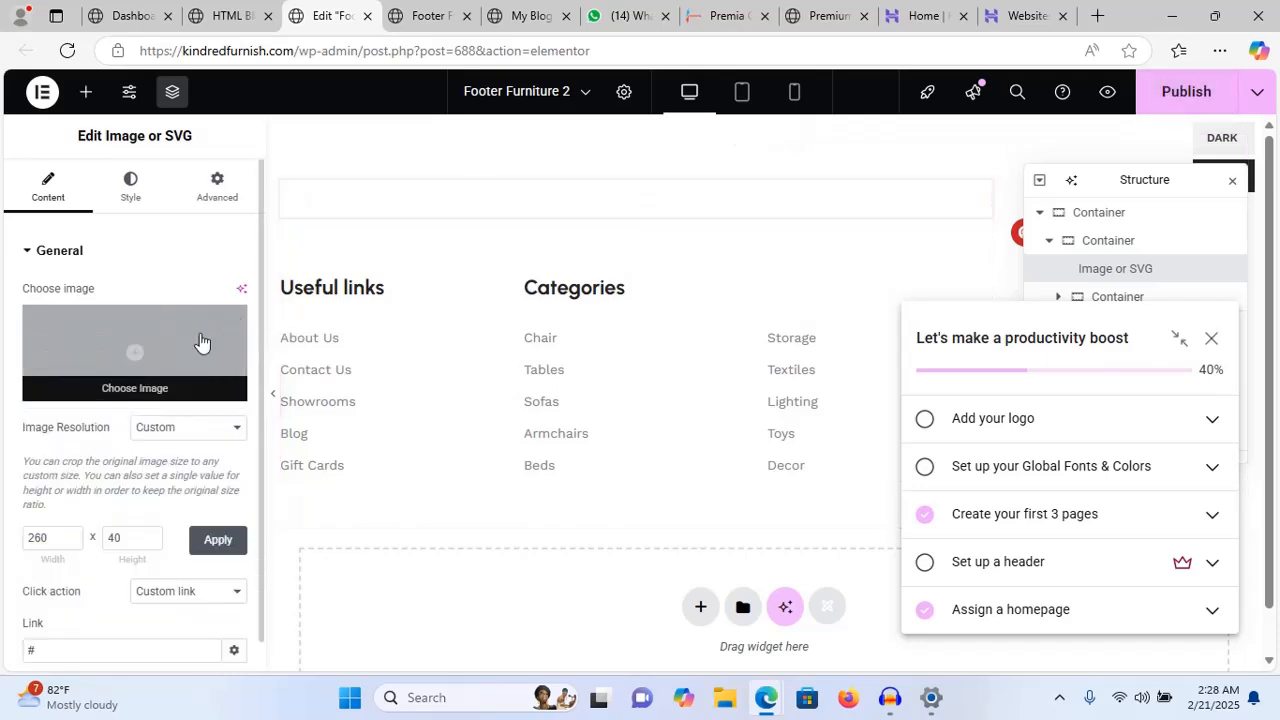
left_click(137, 361)
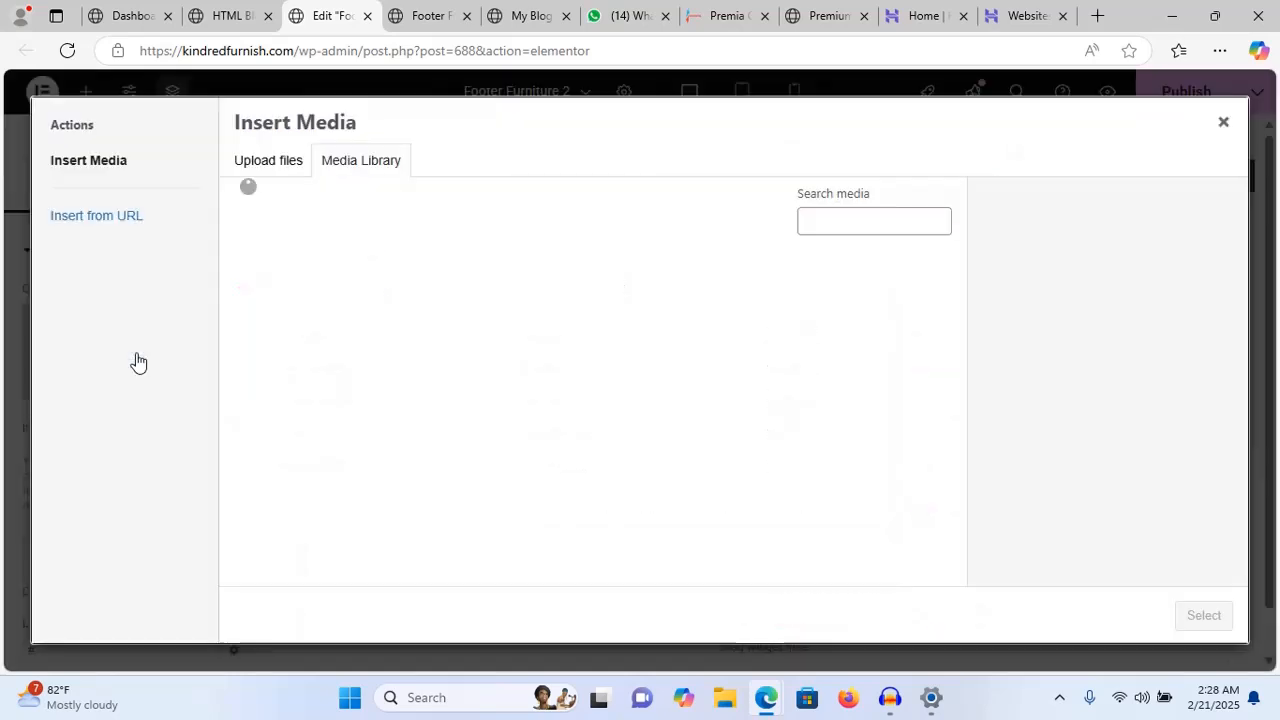
left_click(253, 330)
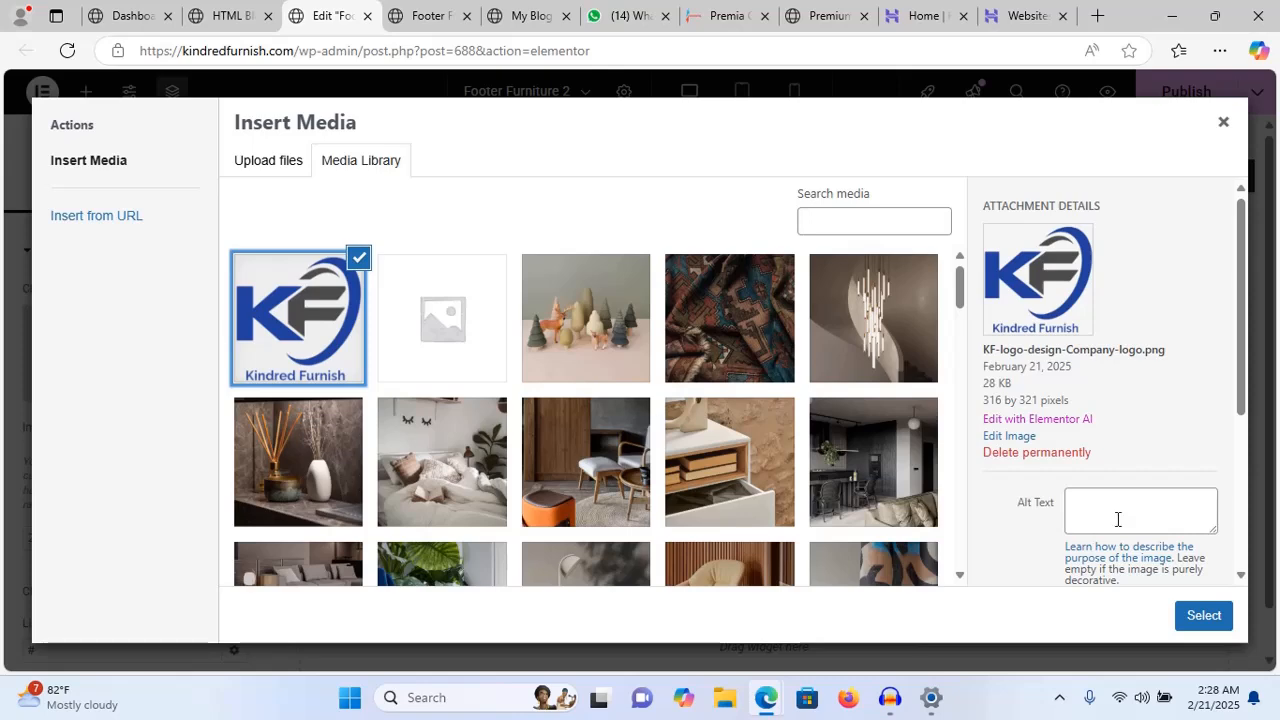
left_click(1203, 616)
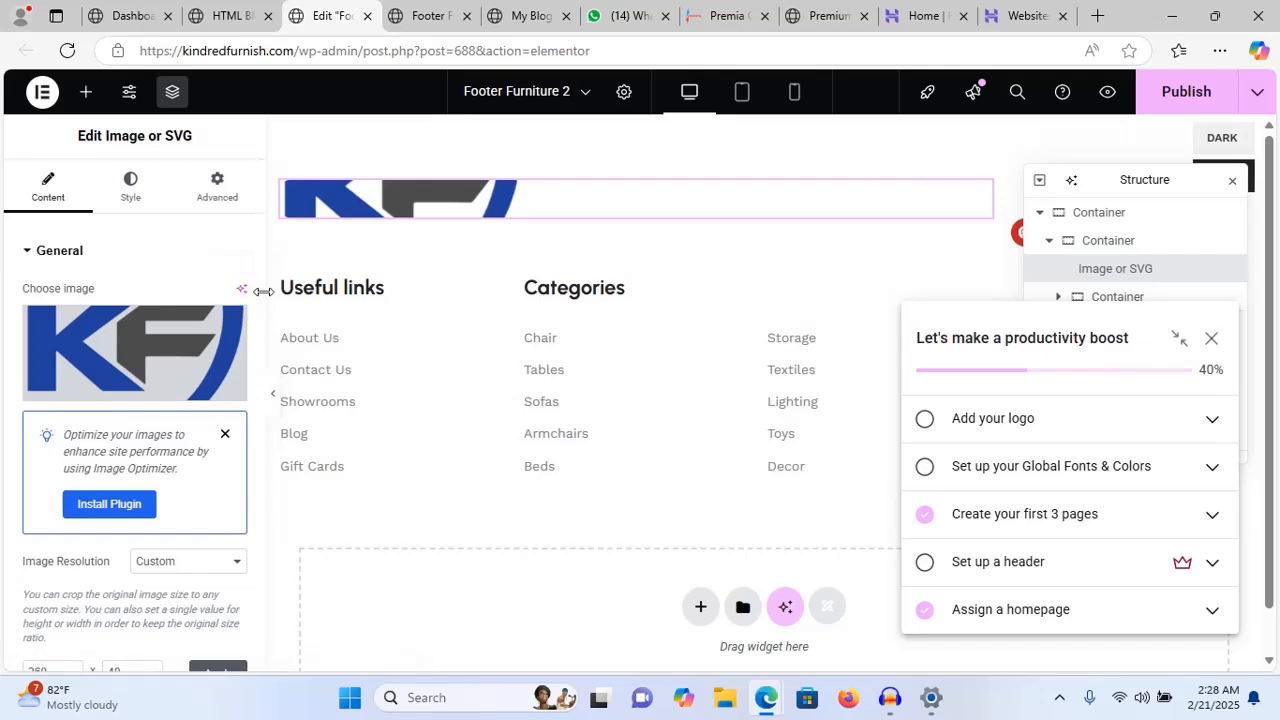
- Set the image resolution of the footer's Image or SVG logo element to Full
scroll(260, 300, "down", 1)
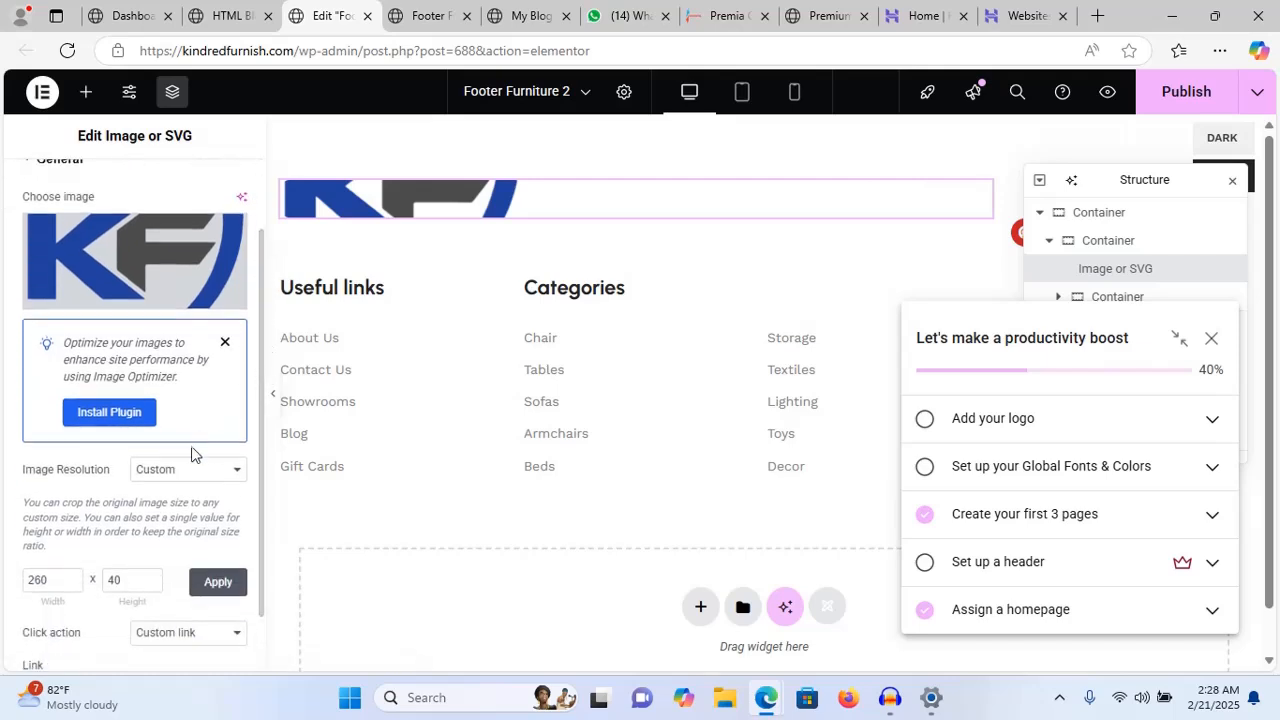
left_click(194, 475)
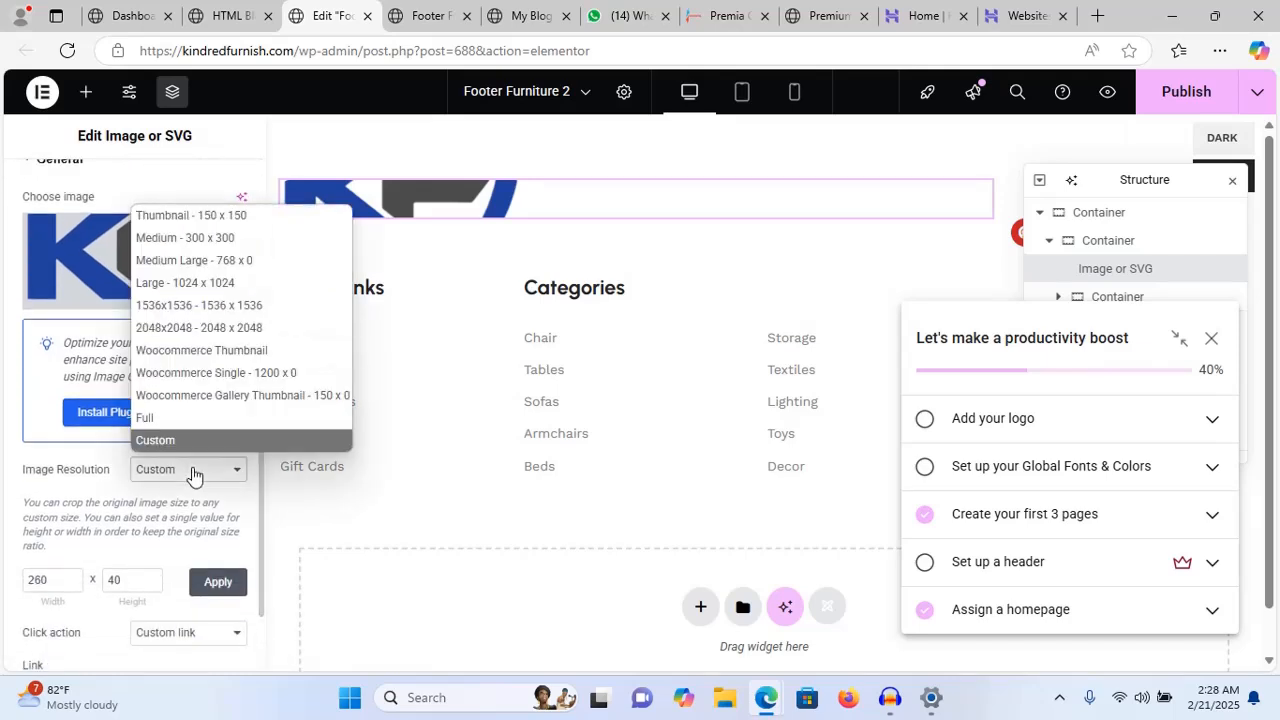
left_click(203, 420)
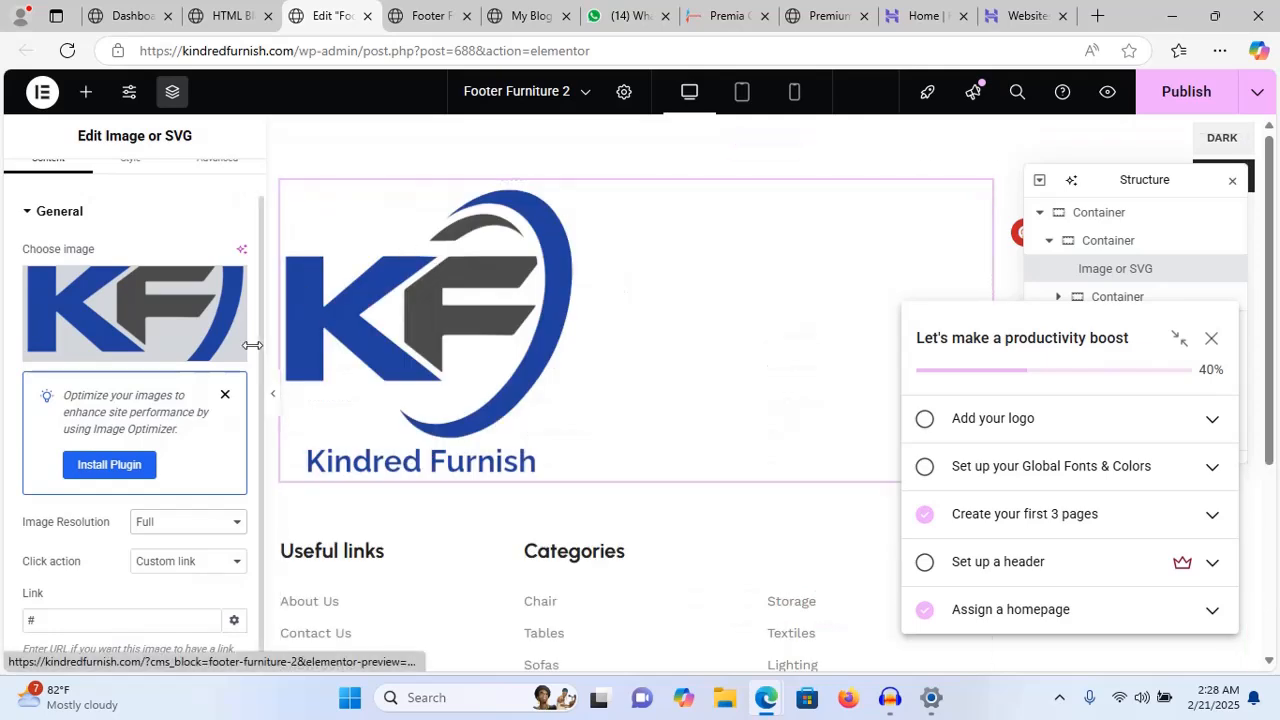
left_click_drag(260, 355, 257, 287)
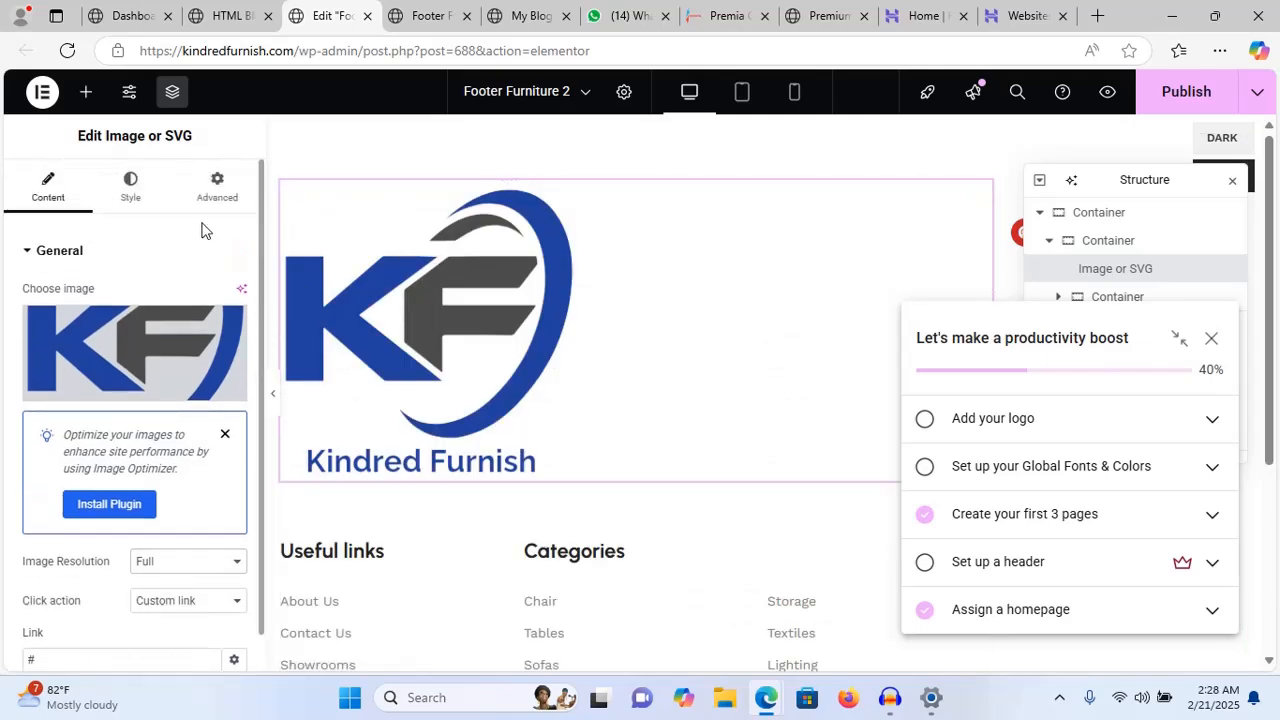
- Check the rounding options of the footer's logo element, try center alignment and restore left alignment
left_click(134, 190)
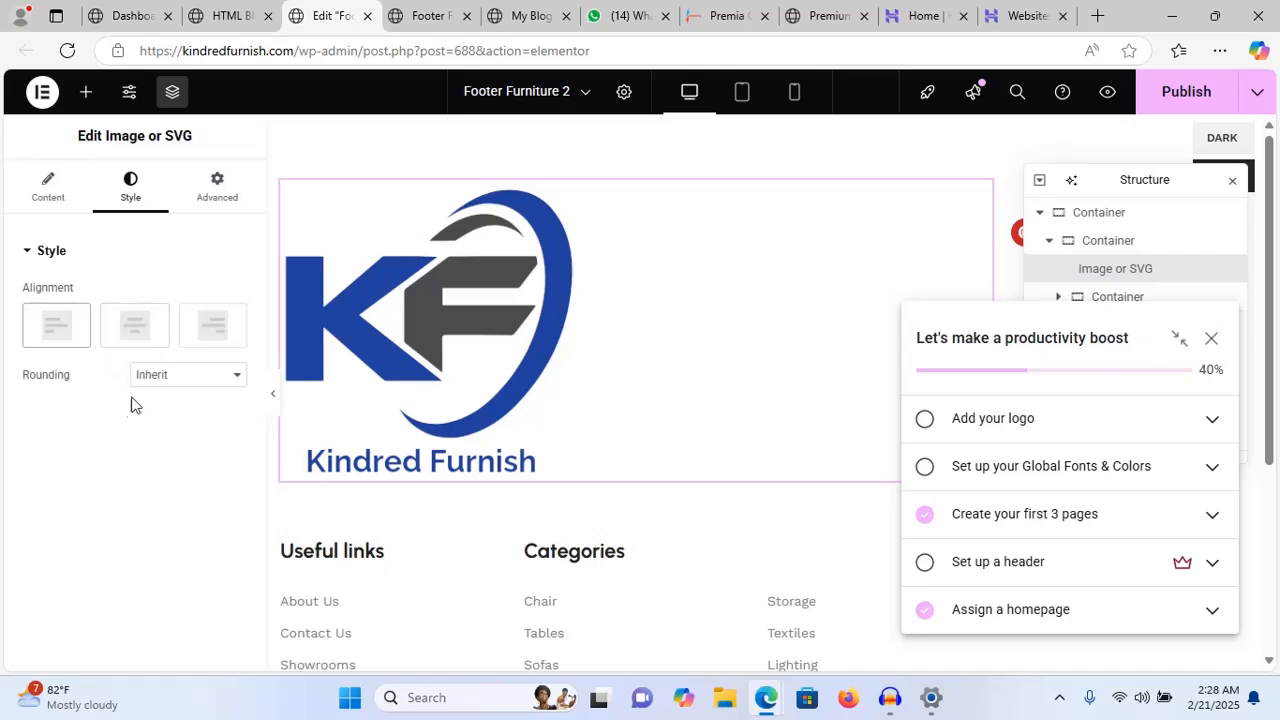
left_click(195, 374)
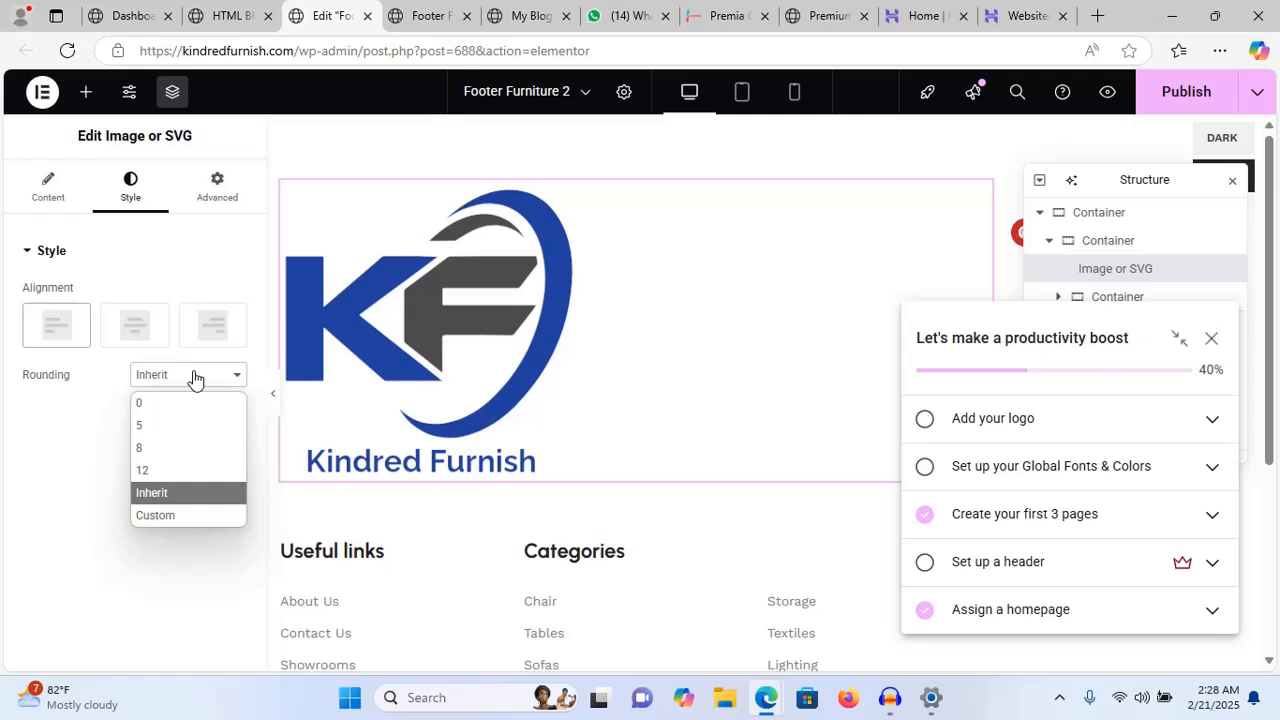
left_click(195, 374)
left_click(140, 327)
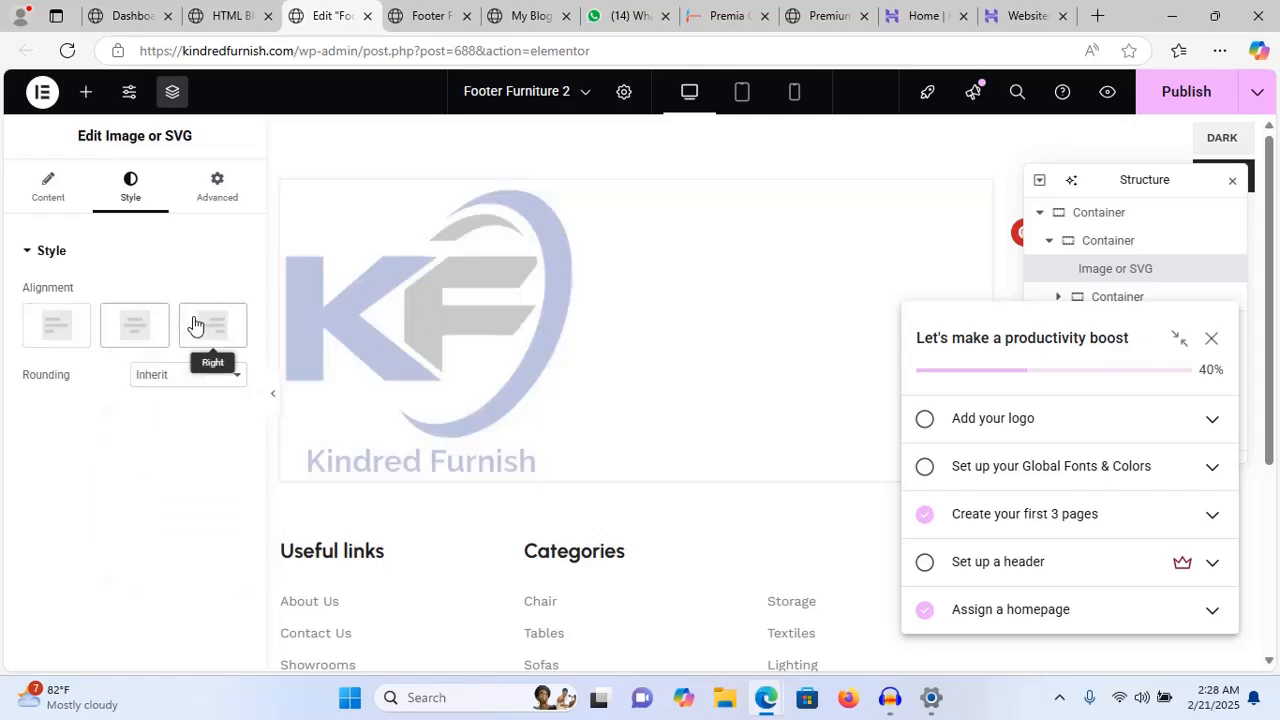
left_click(52, 331)
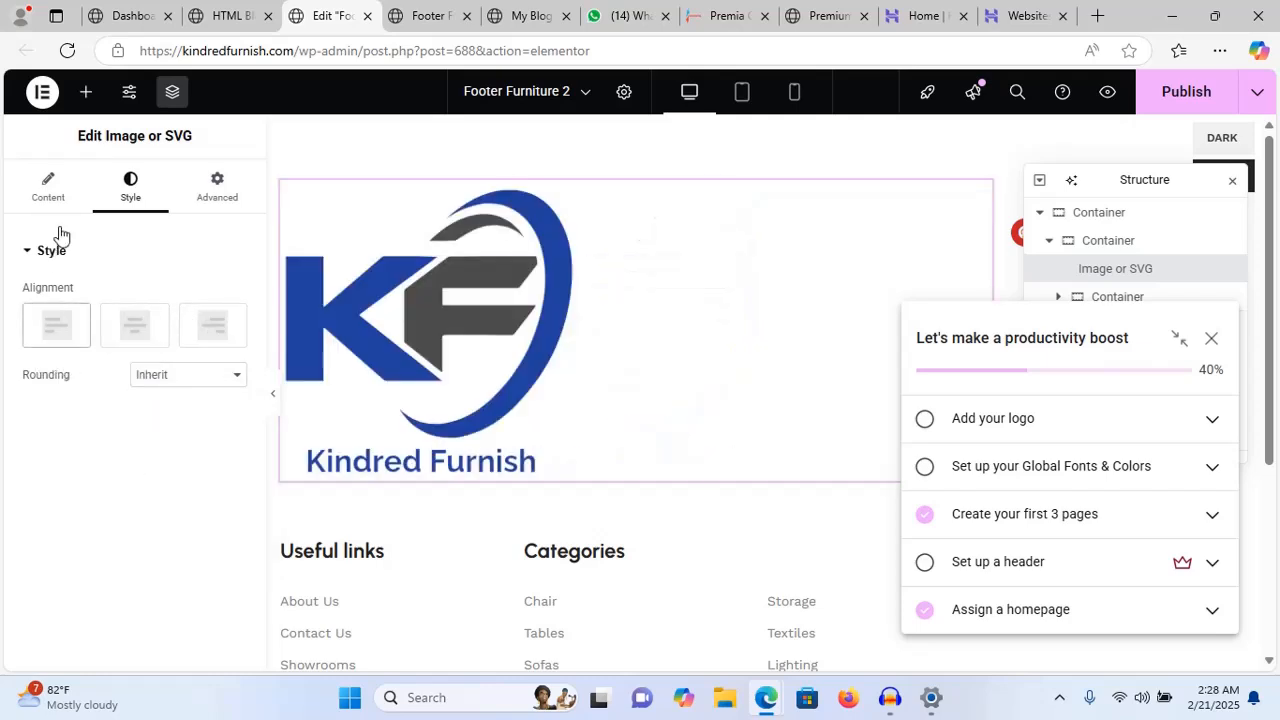
left_click(46, 200)
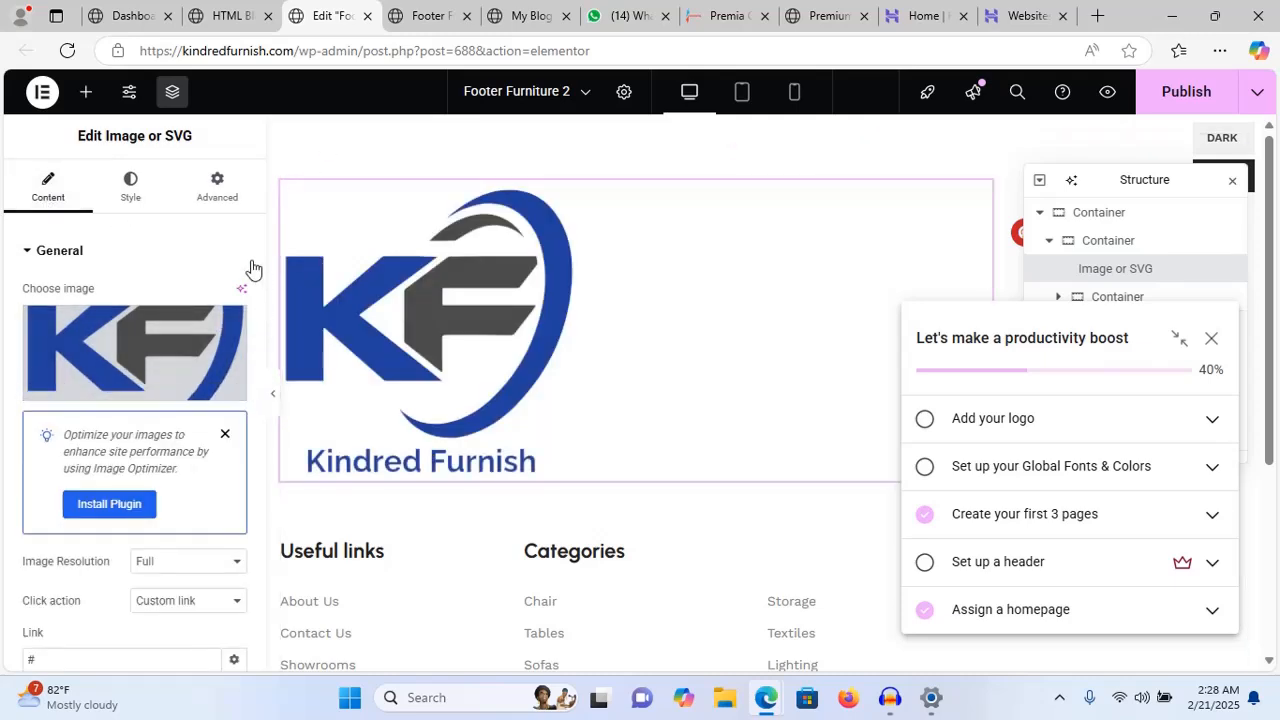
- Close the setup checklist and review the logo element's content and style settings
left_click(153, 256)
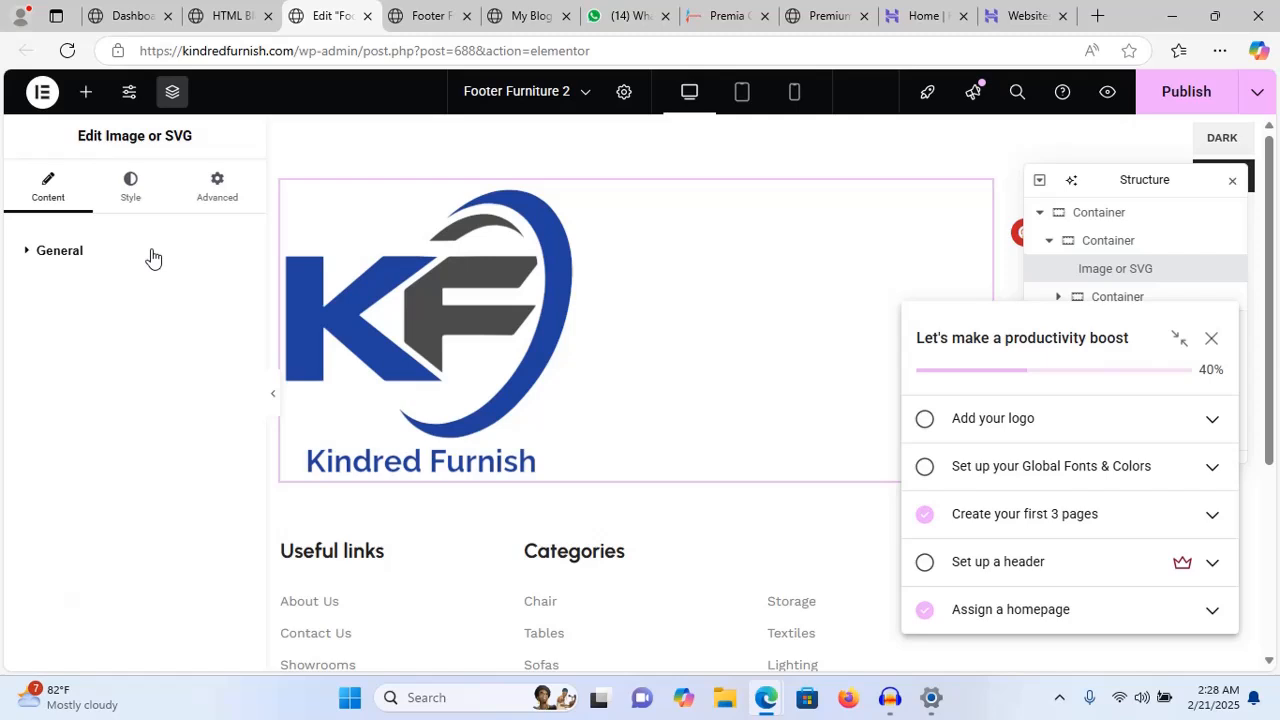
left_click(153, 255)
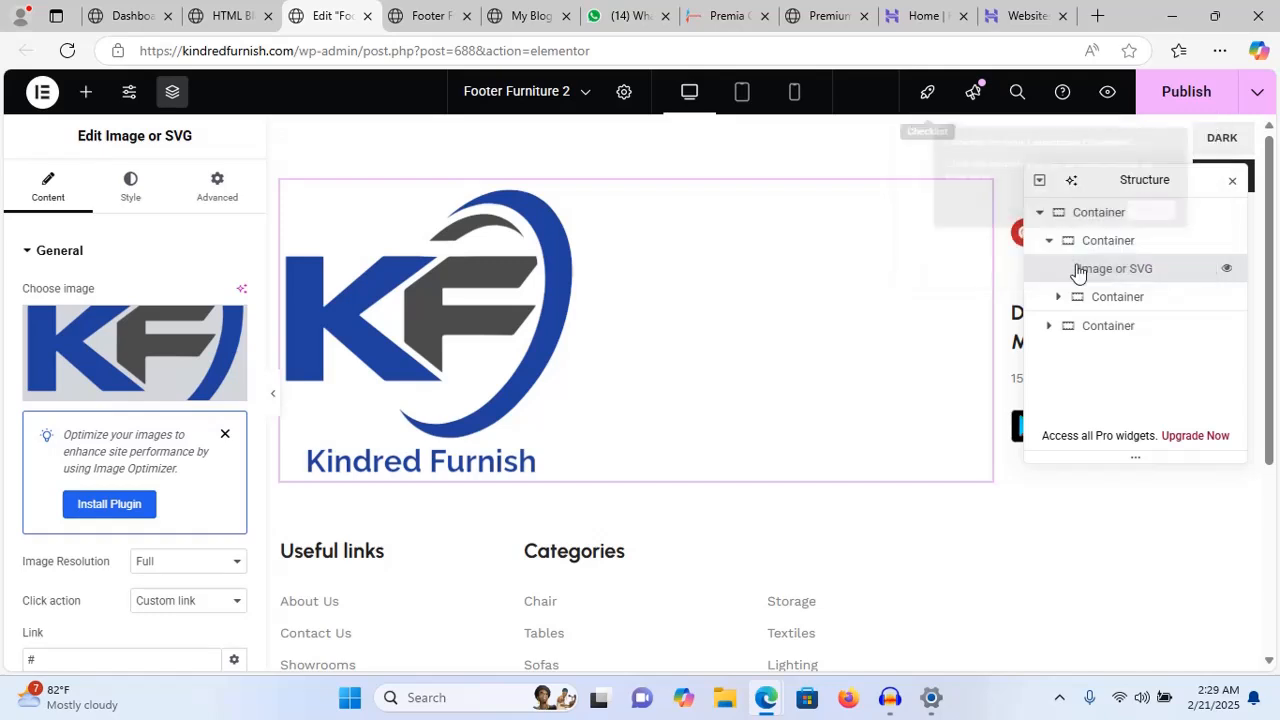
left_click(1172, 251)
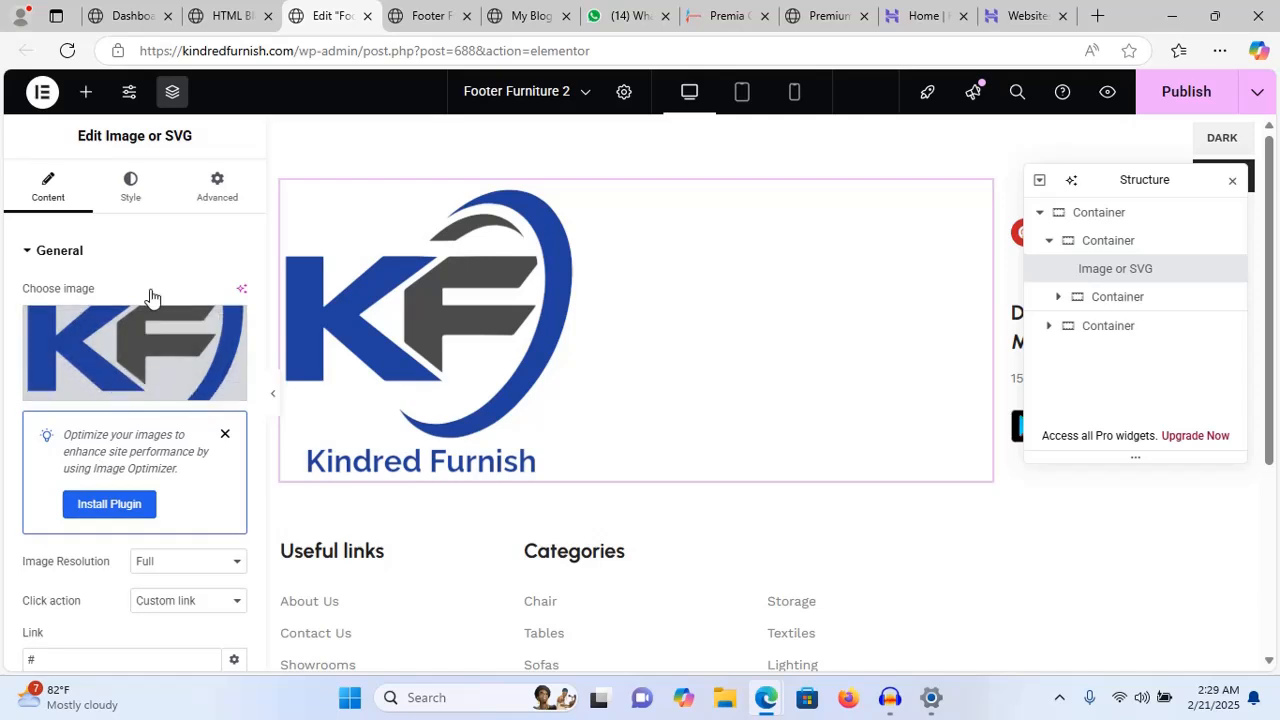
left_click(130, 195)
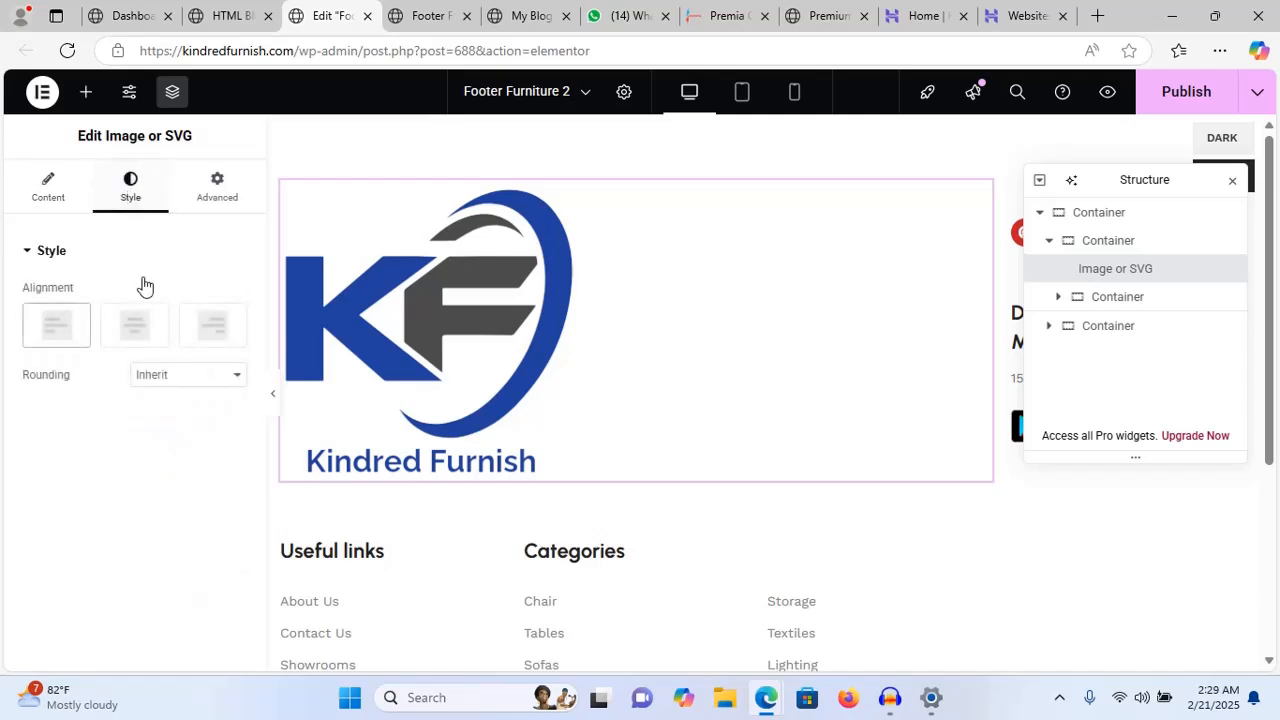
- Try deleting the Image or SVG logo element from the footer and undo the deletion
right_click(425, 302)
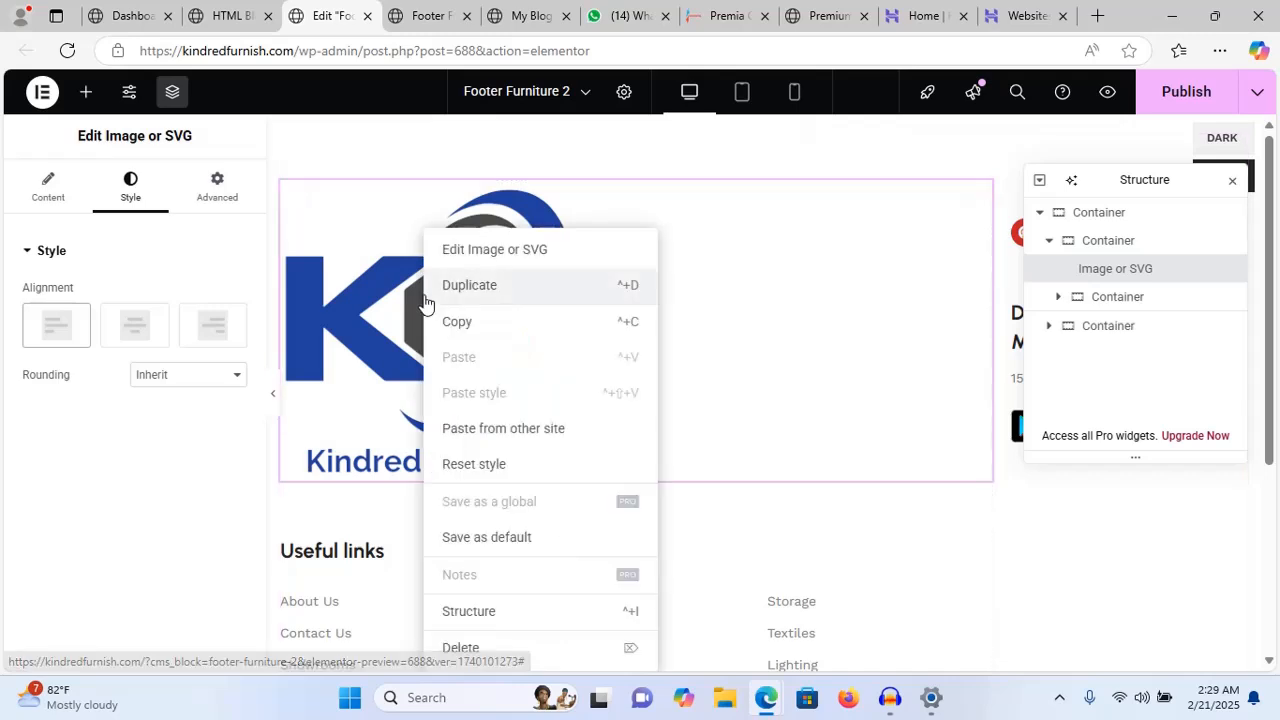
left_click(460, 648)
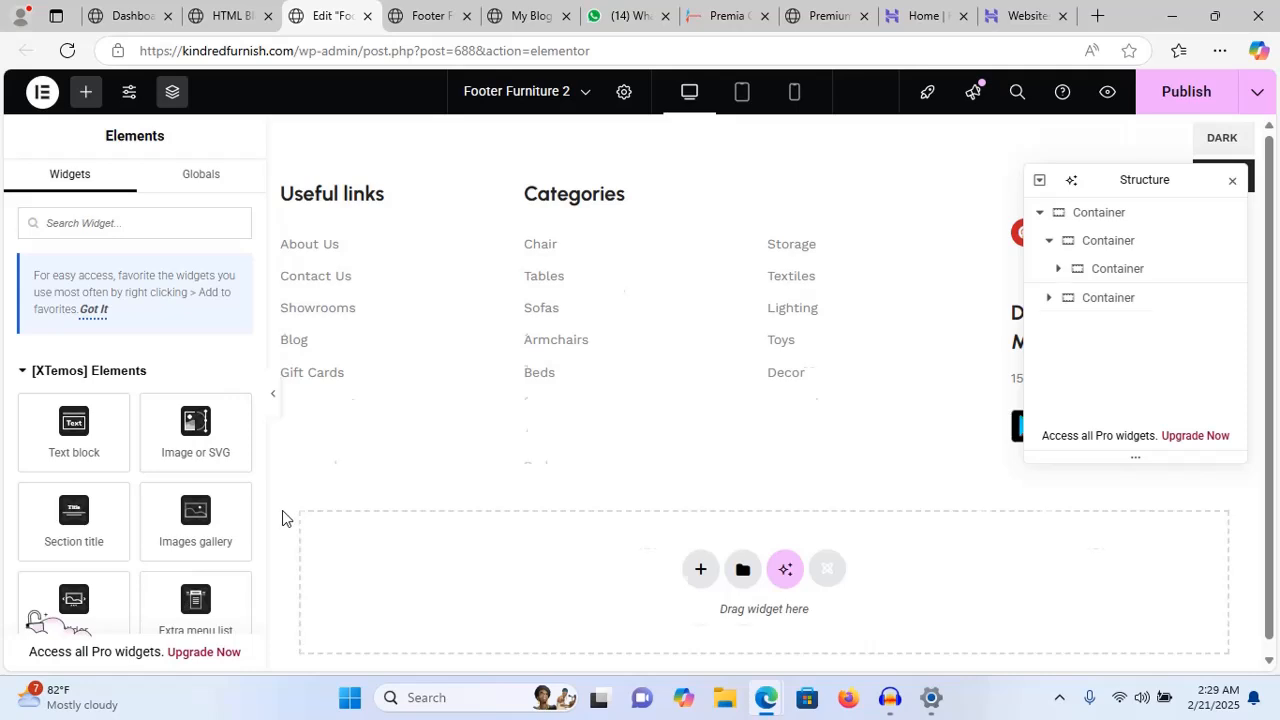
key("ctrl+z")
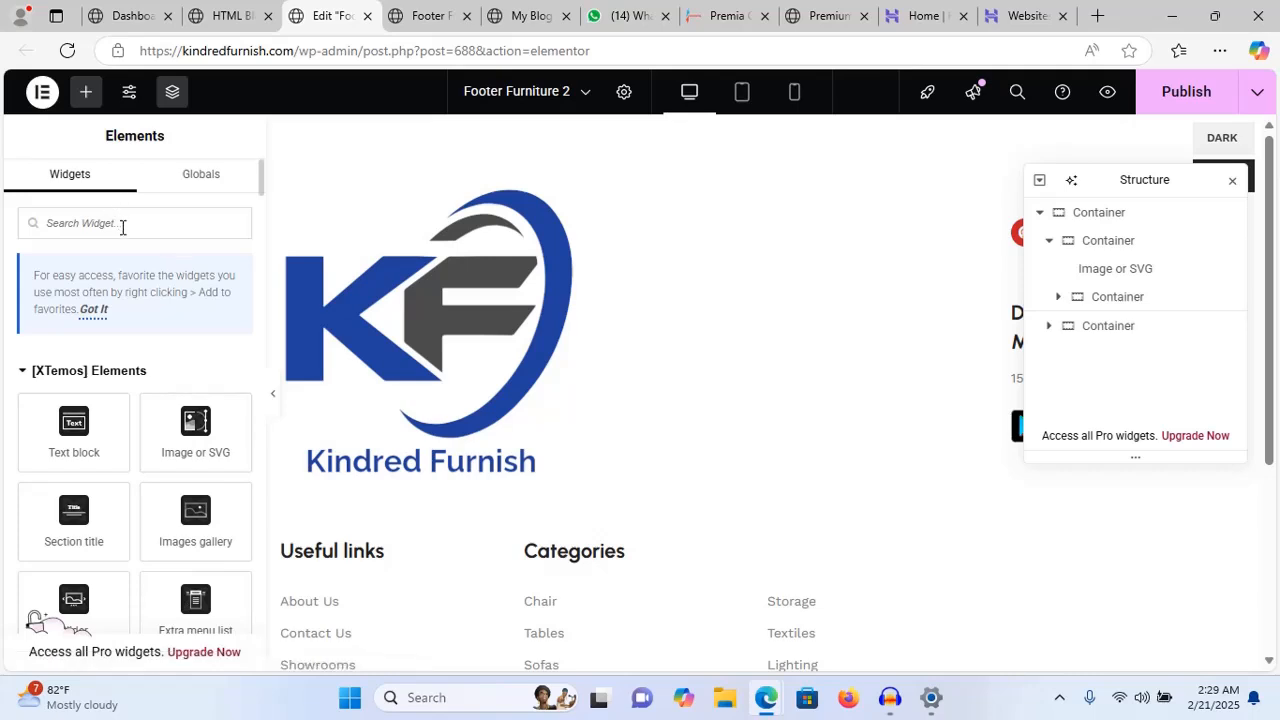
- Add an Image widget below the existing footer logo and insert KF-logo-design-Company-logo.png from the media library
type("ima")
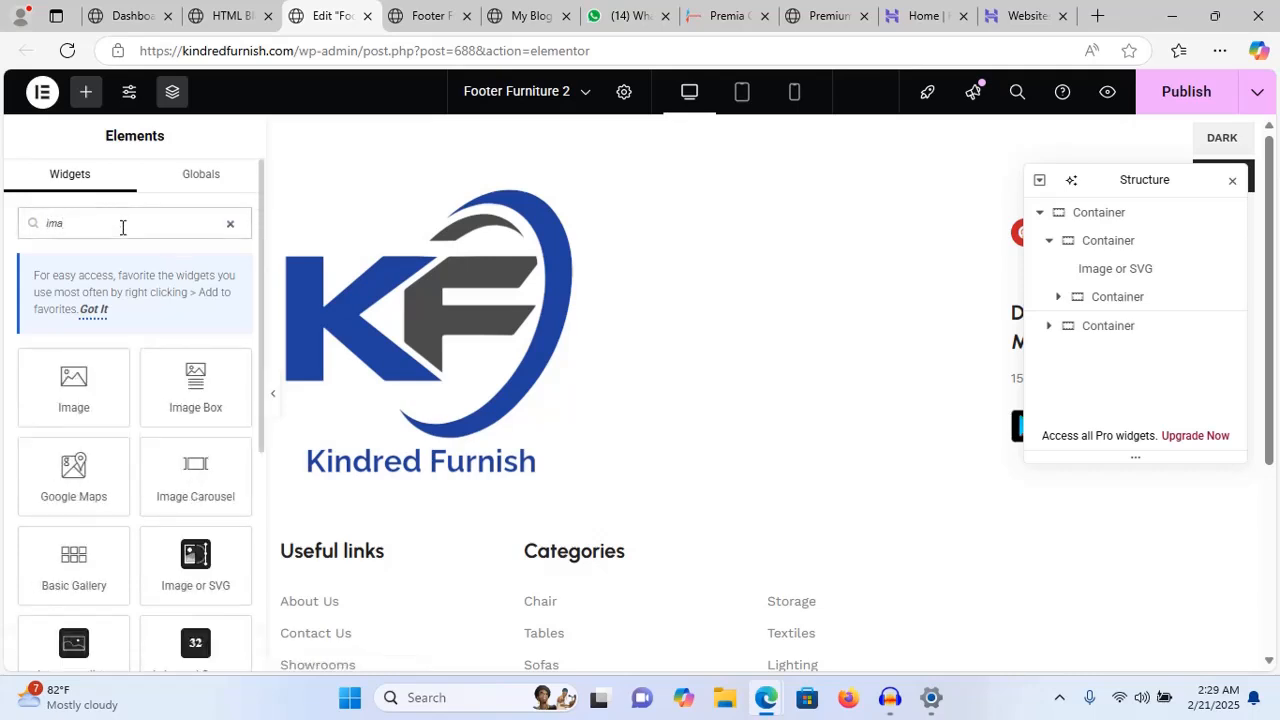
left_click_drag(73, 383, 560, 419)
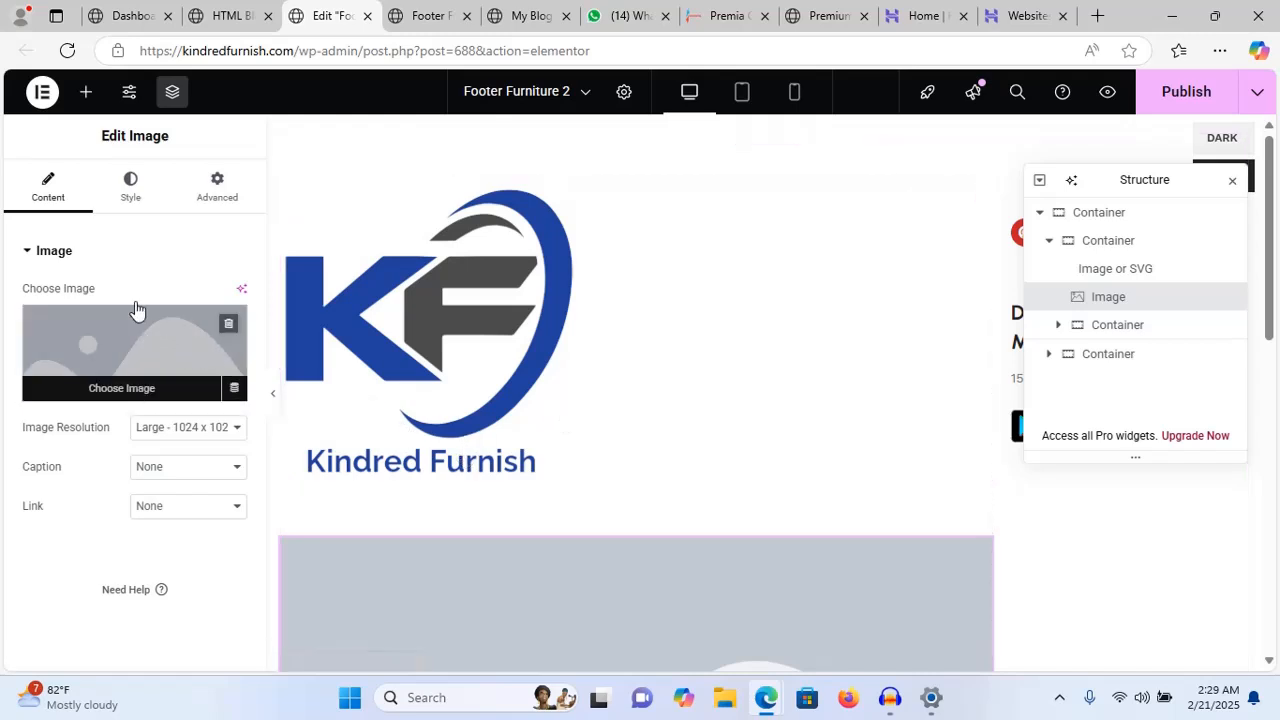
left_click(127, 203)
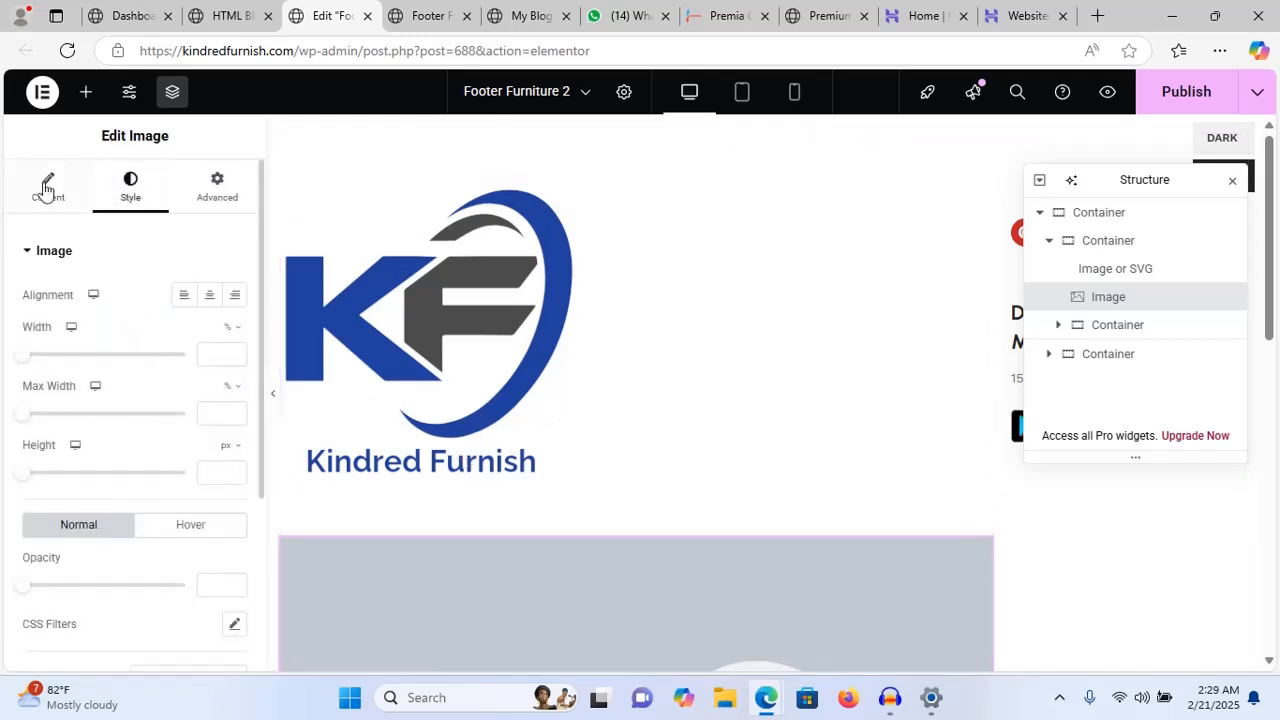
left_click(44, 190)
left_click(103, 356)
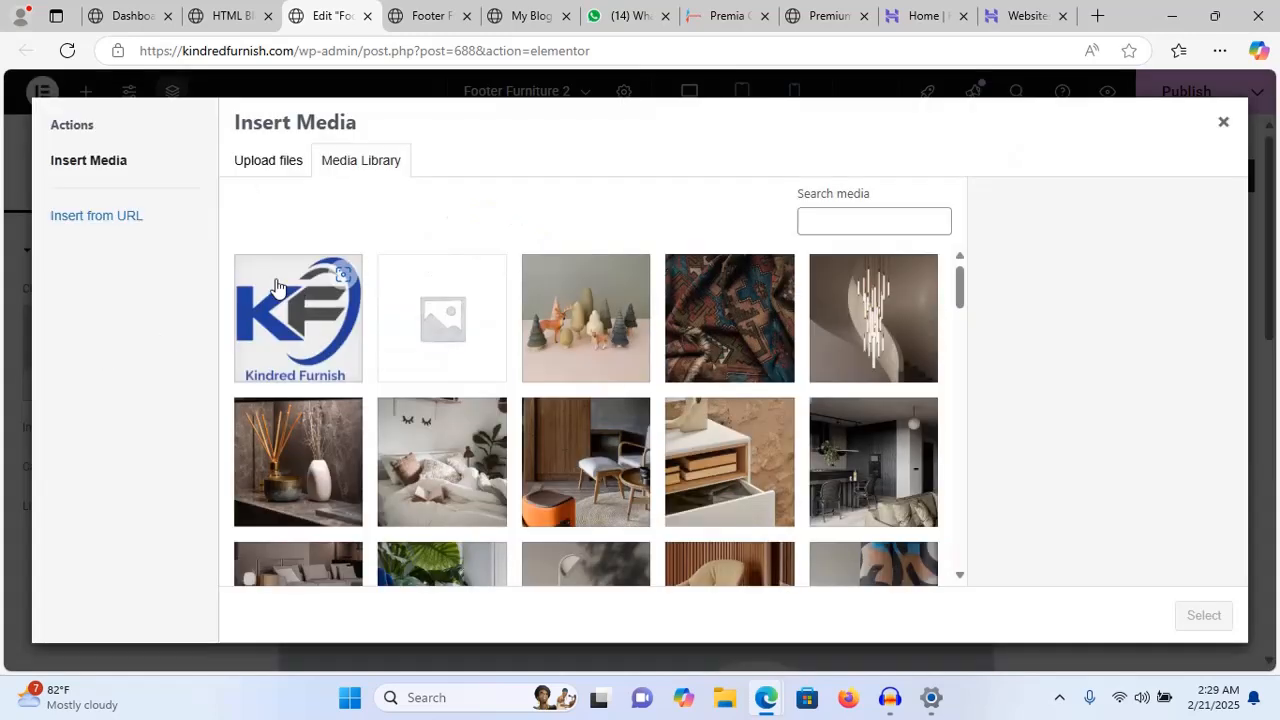
left_click(290, 295)
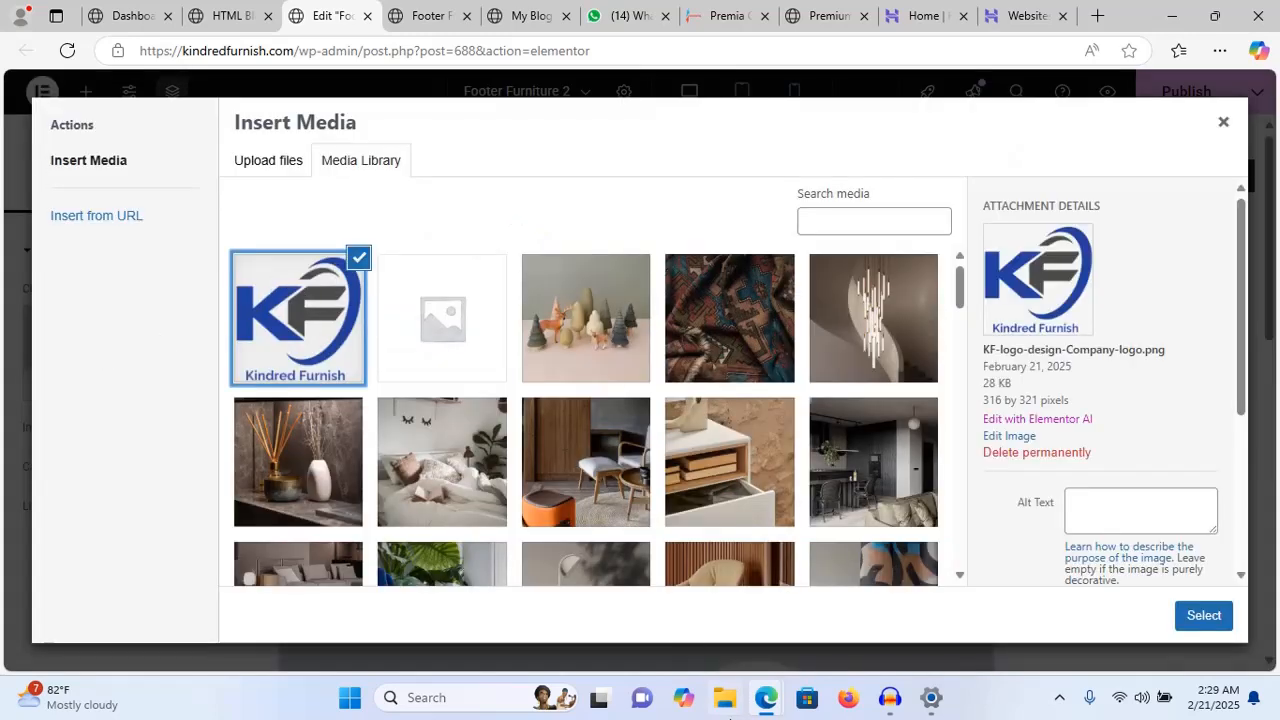
left_click(1207, 616)
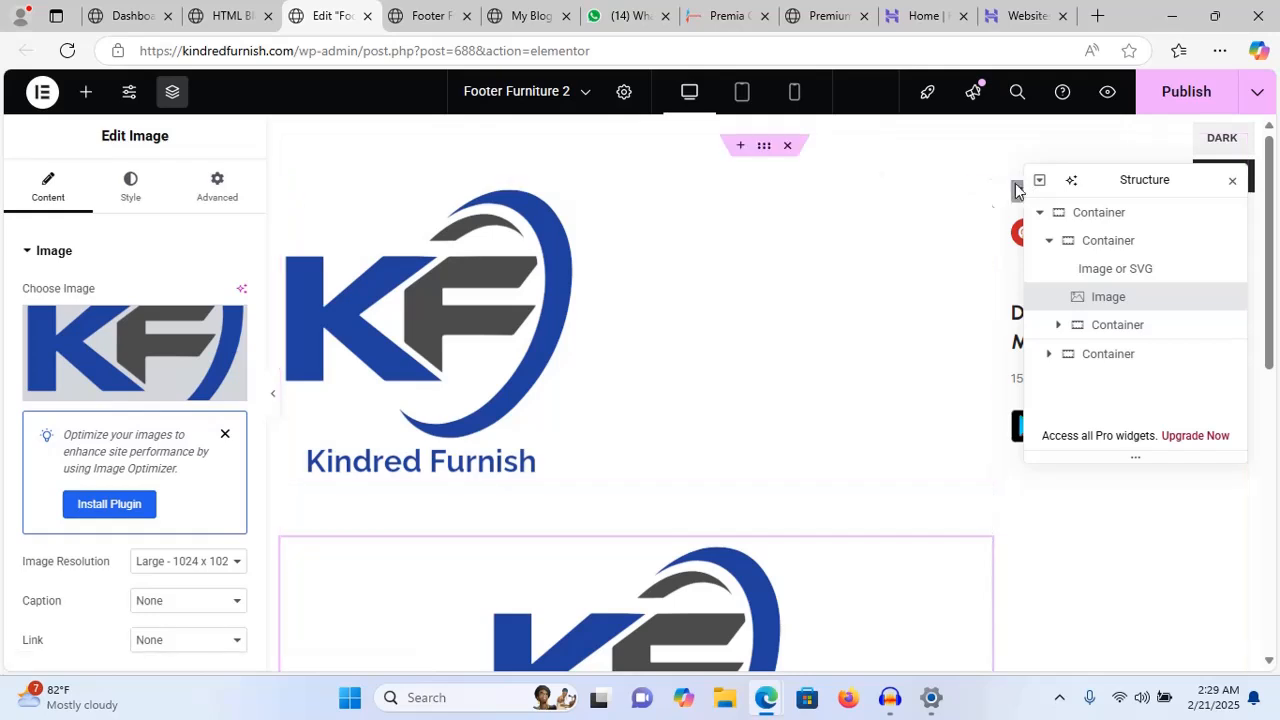
- Delete the old Image or SVG logo element and move the Structure window off the social icons
right_click(981, 199)
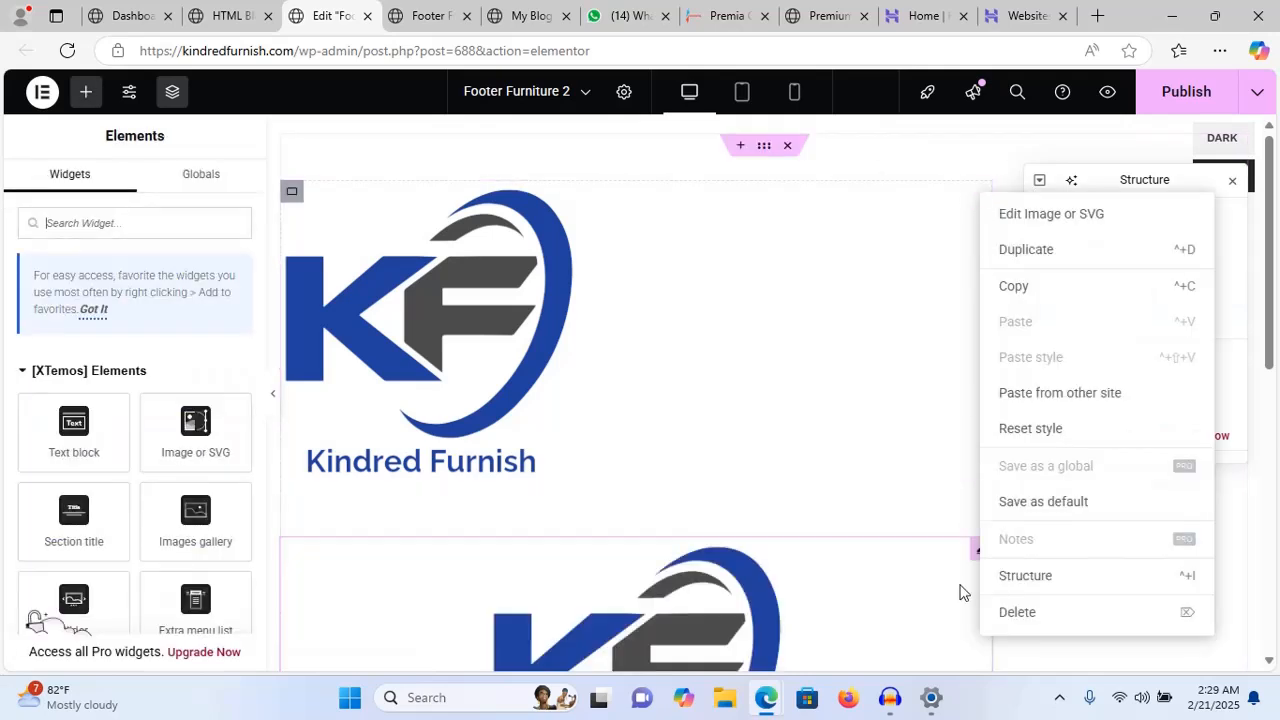
left_click(1000, 618)
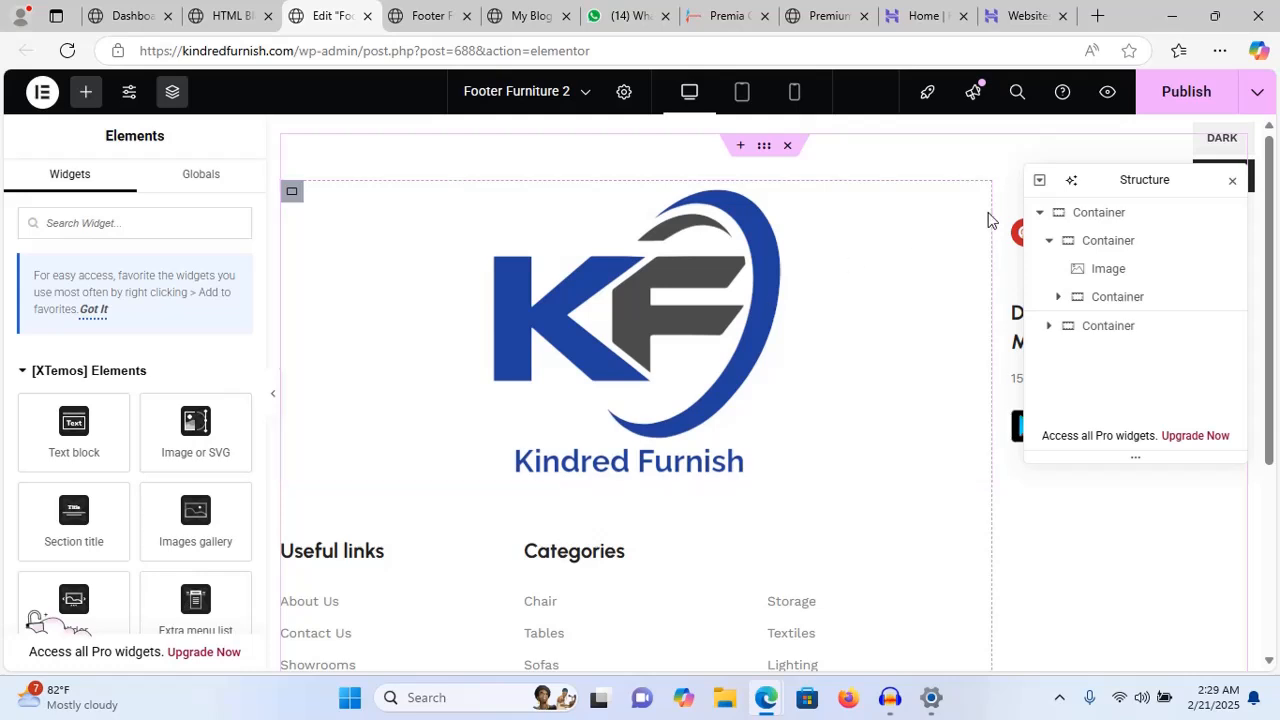
left_click_drag(1095, 175, 1100, 289)
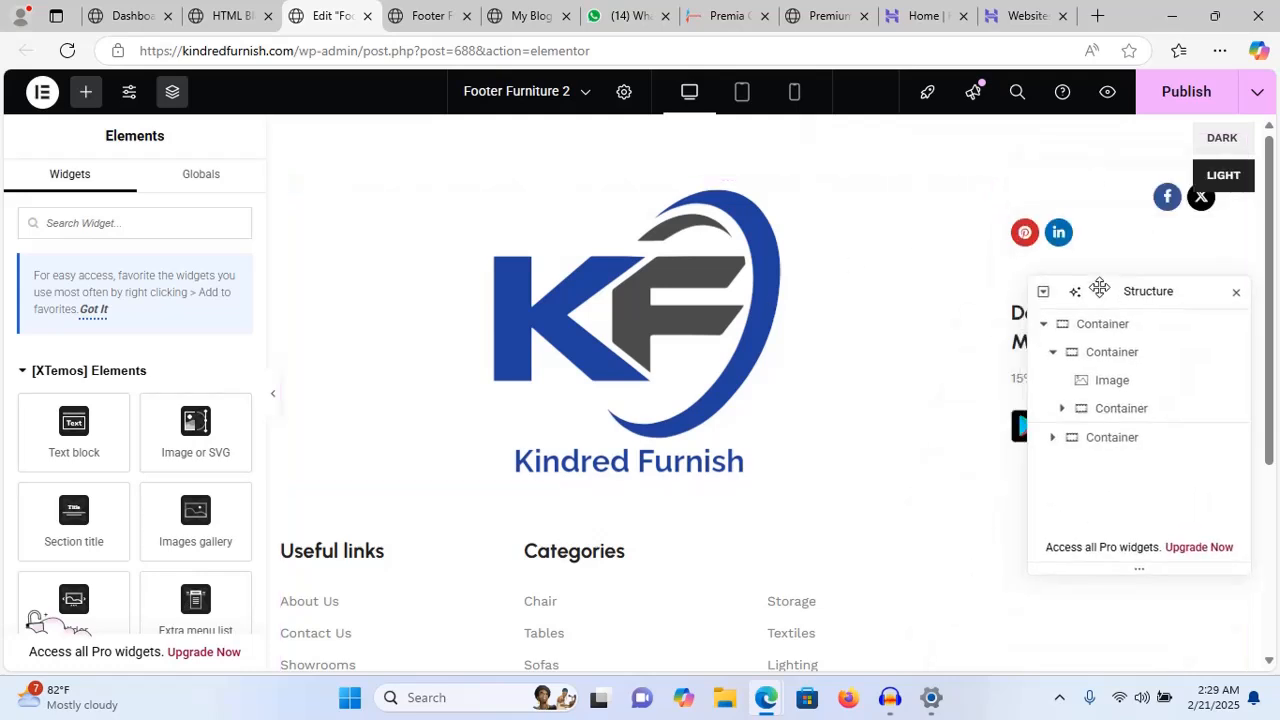
- Set the new footer logo image's resolution to Full and align it left
left_click(389, 311)
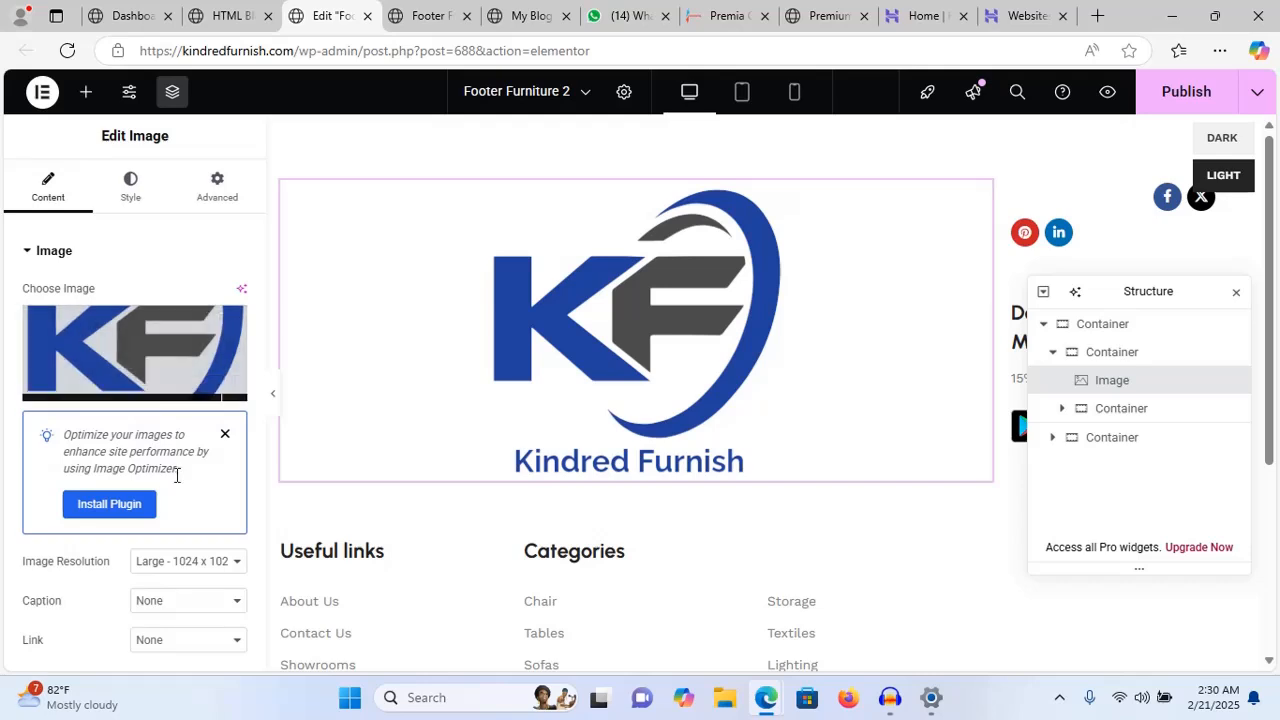
left_click(168, 568)
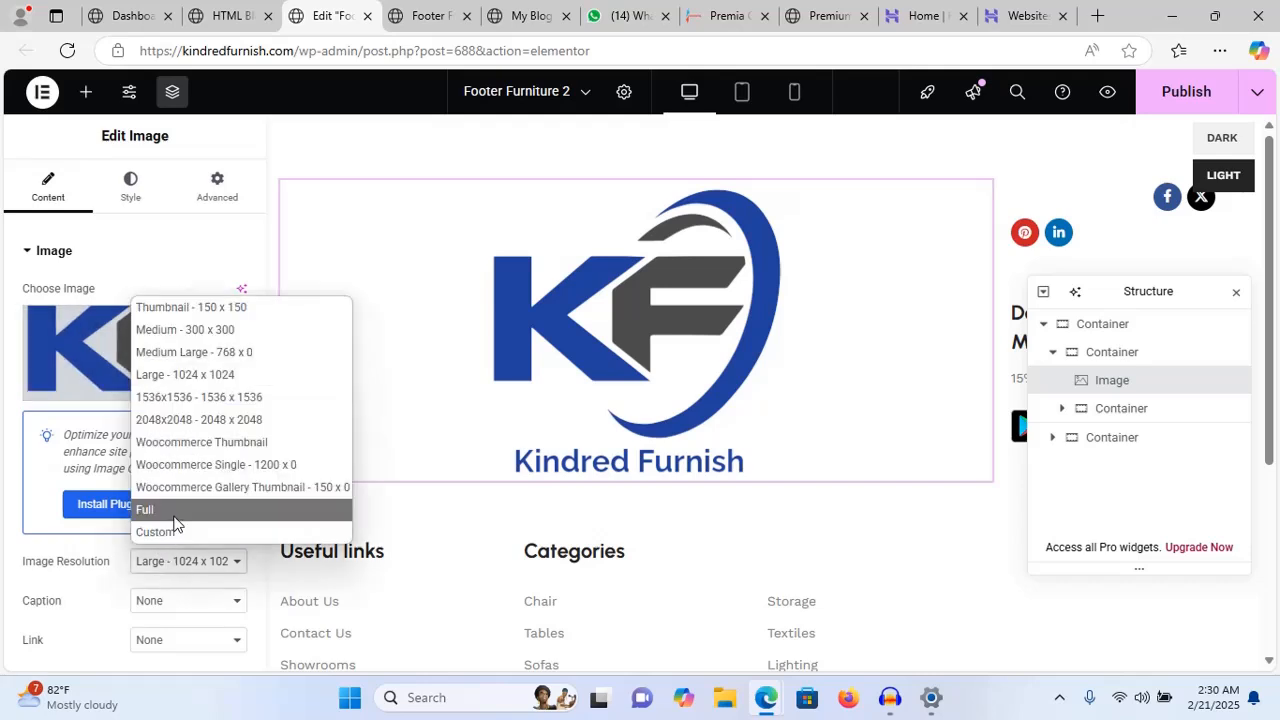
left_click(174, 516)
left_click(131, 185)
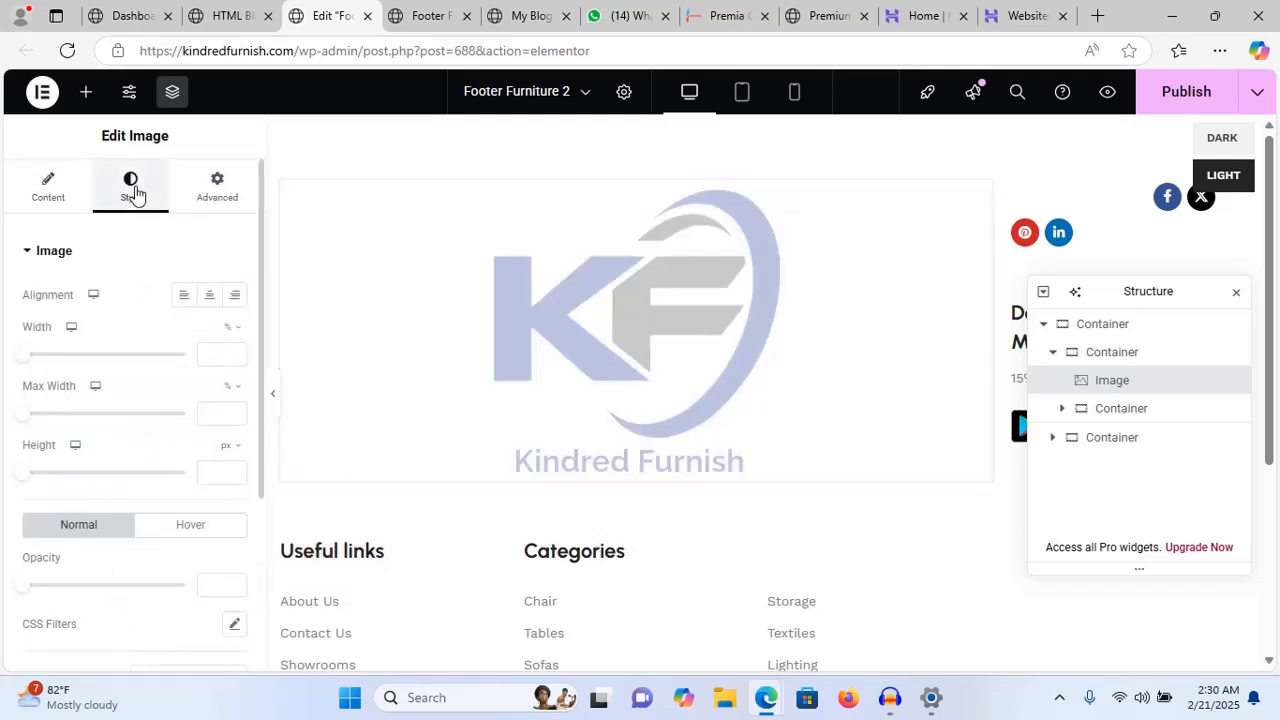
left_click(181, 298)
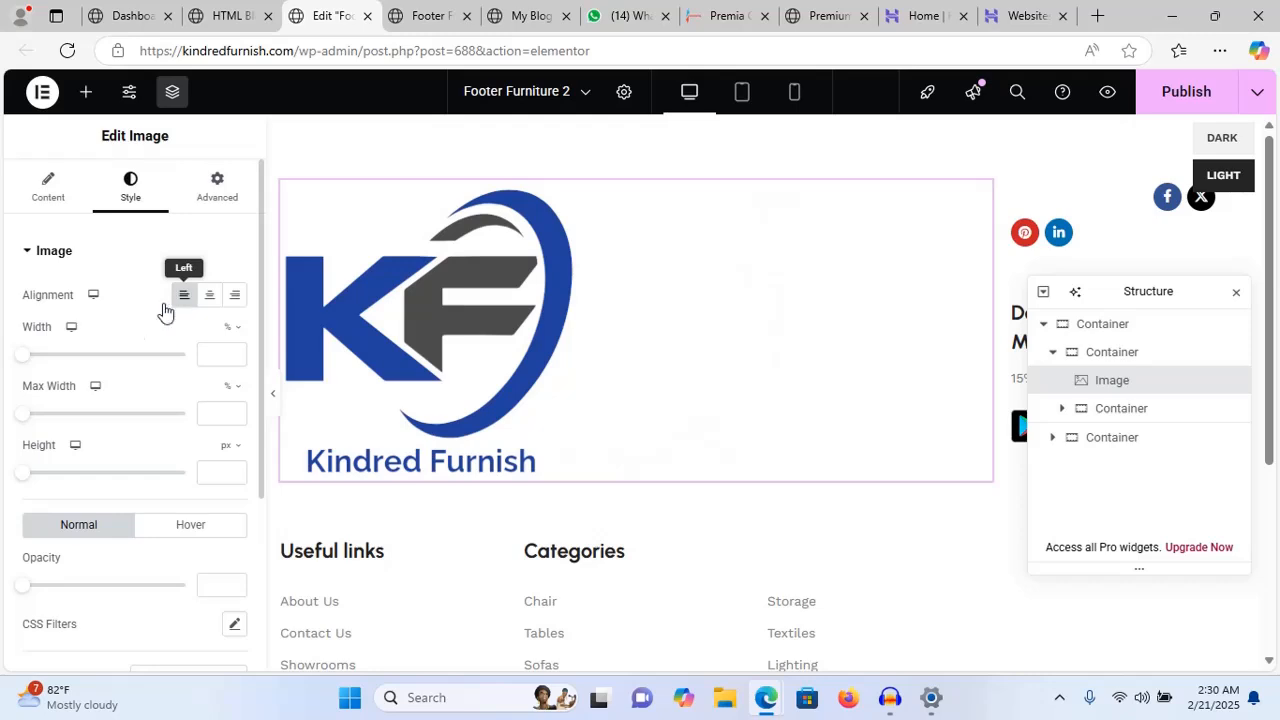
- Set the footer logo's width to 15% and preview the footer with the Structure window and editing panel hidden
mouse_move(35, 365)
left_mouse_down()
mouse_move(57, 366)
mouse_move(45, 368)
left_mouse_up()
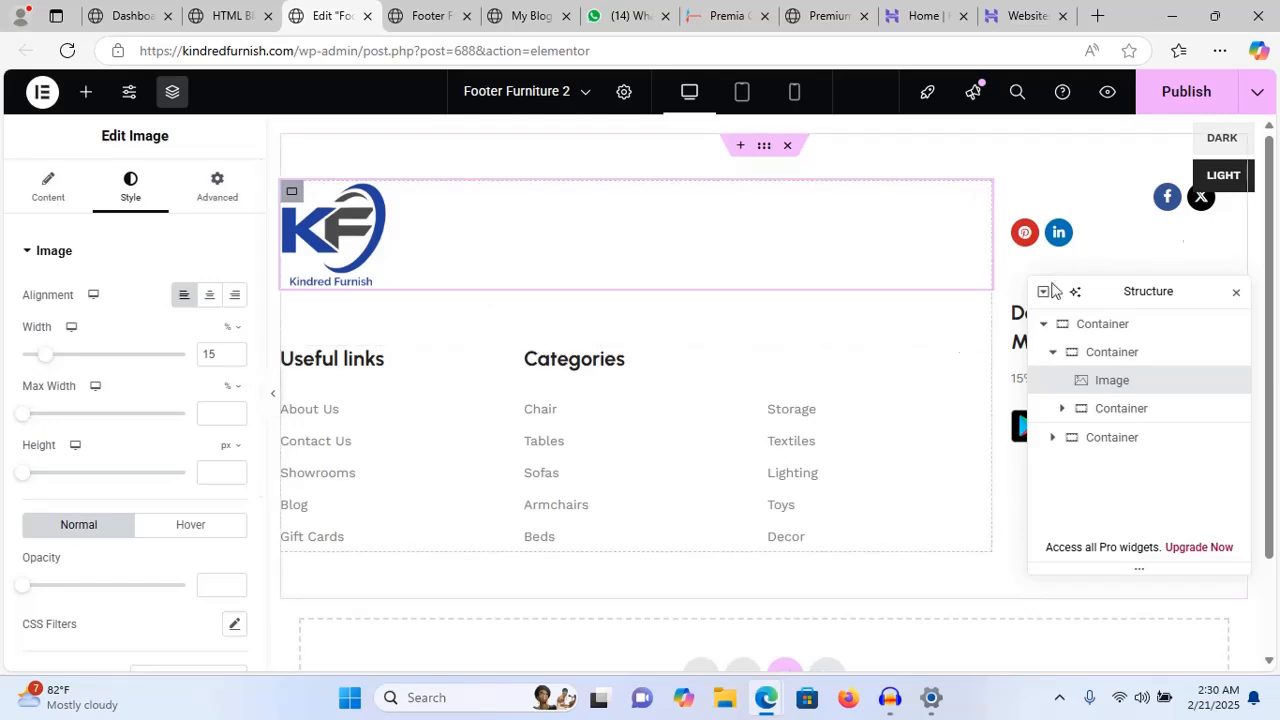
left_click(1236, 294)
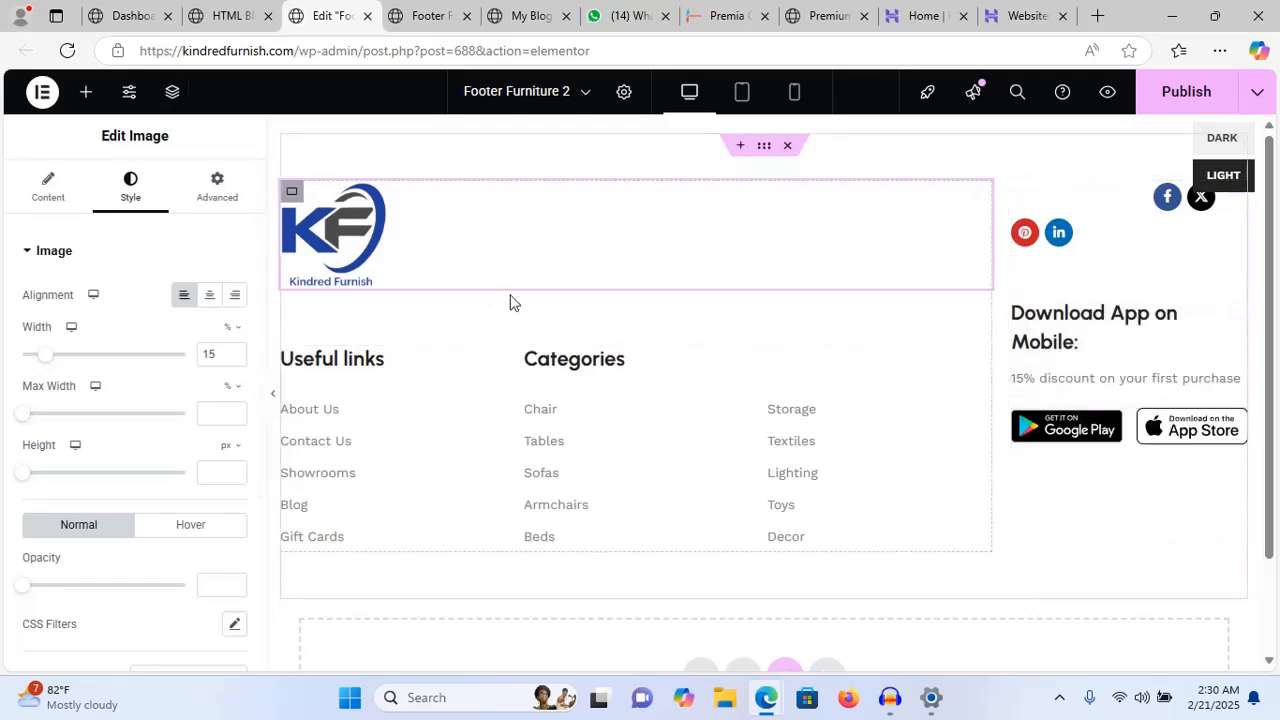
left_click(277, 401)
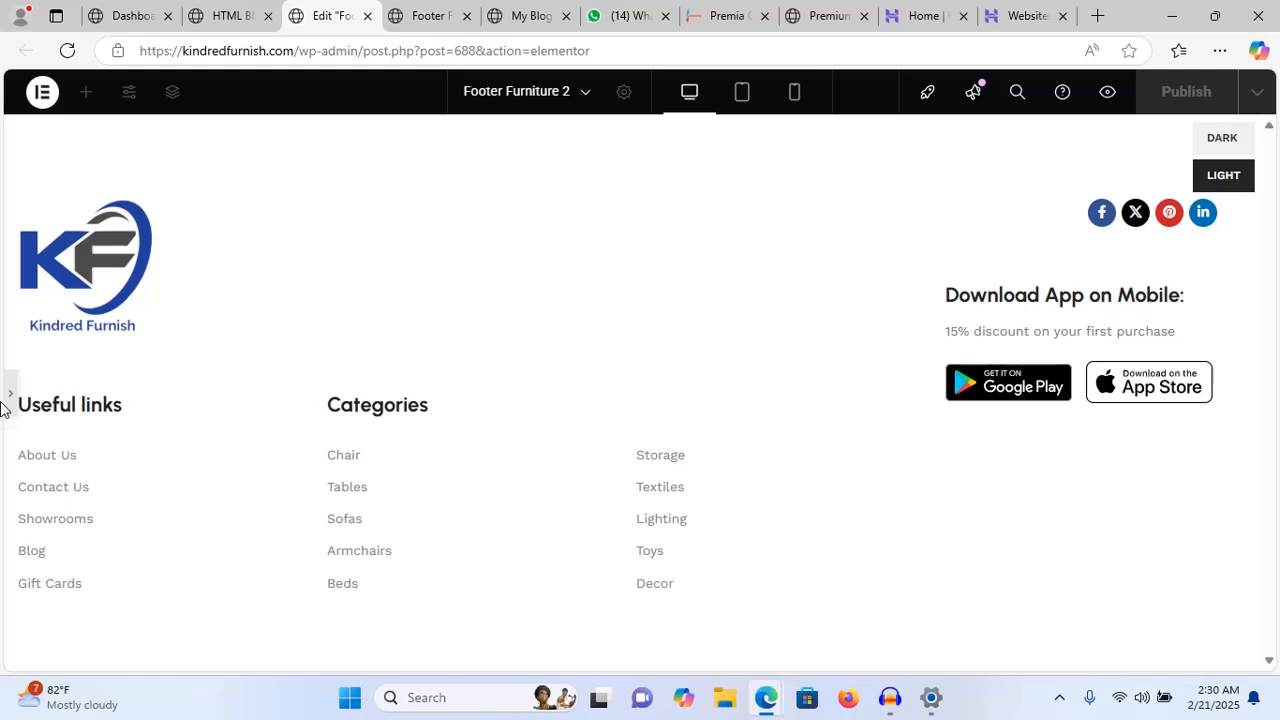
left_click(9, 400)
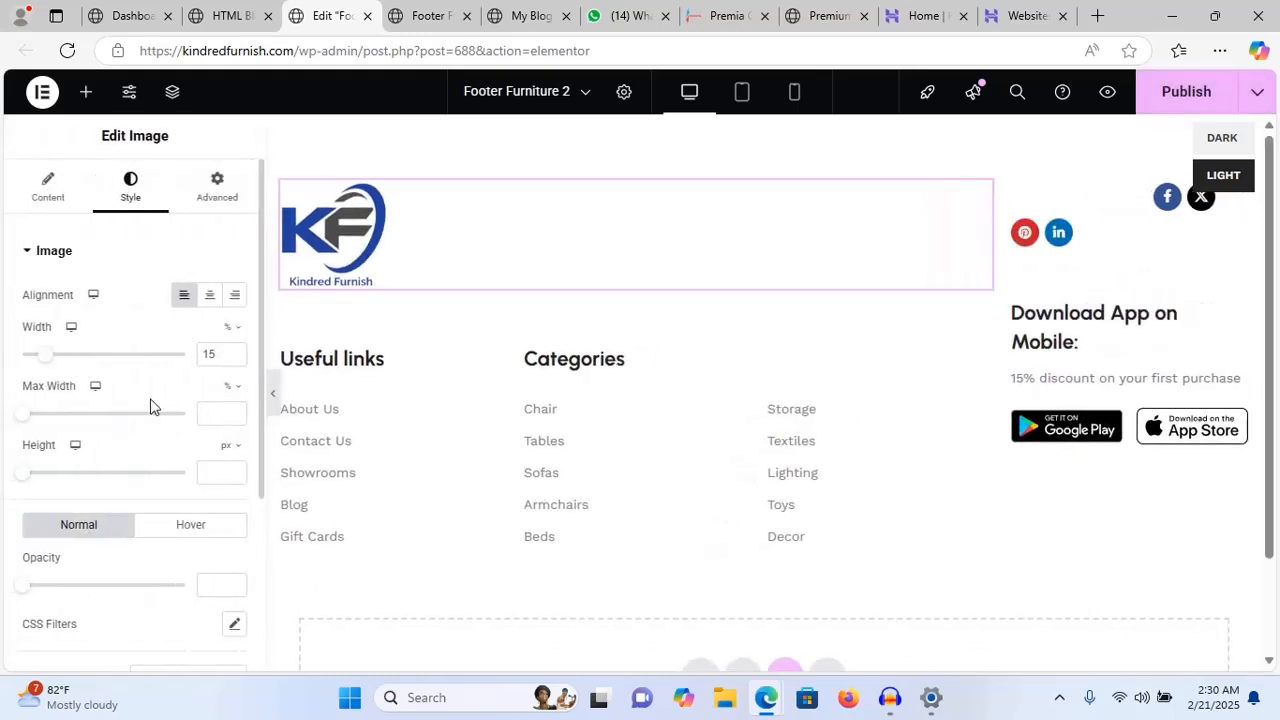
- Reduce the footer logo's width to 10%
left_click(234, 359)
left_click(234, 359)
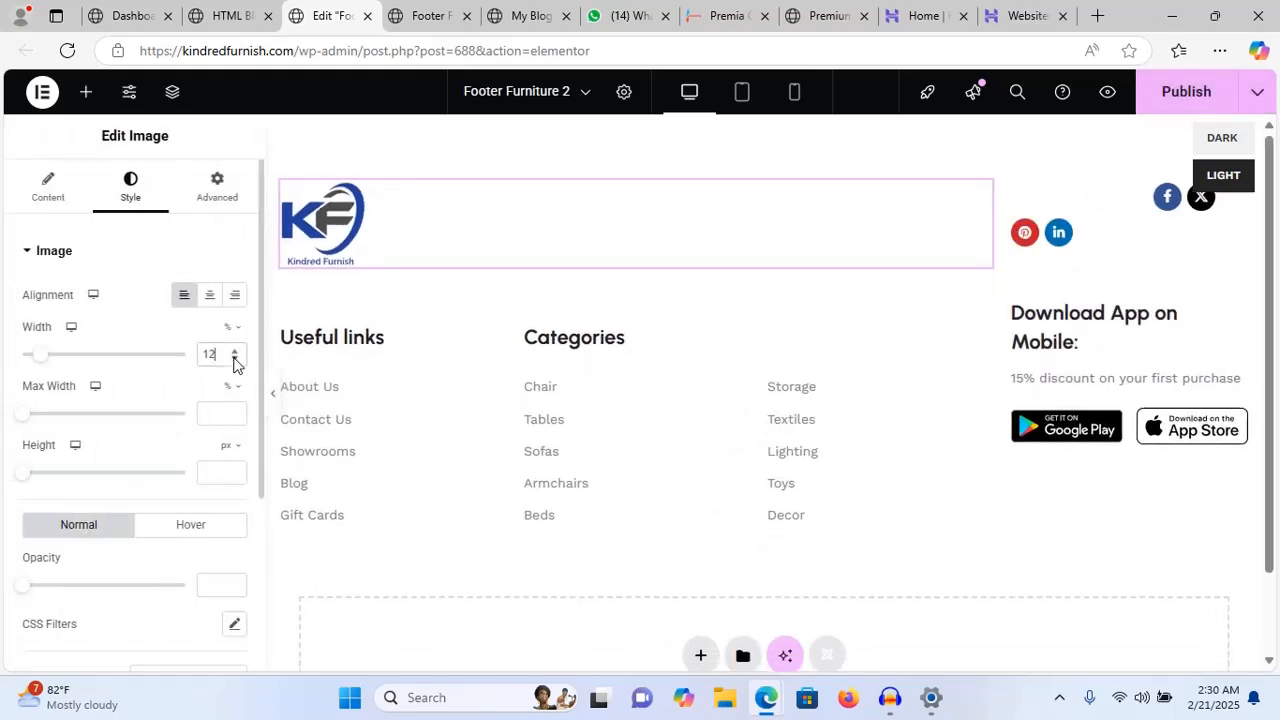
left_click(234, 359)
left_click(234, 359)
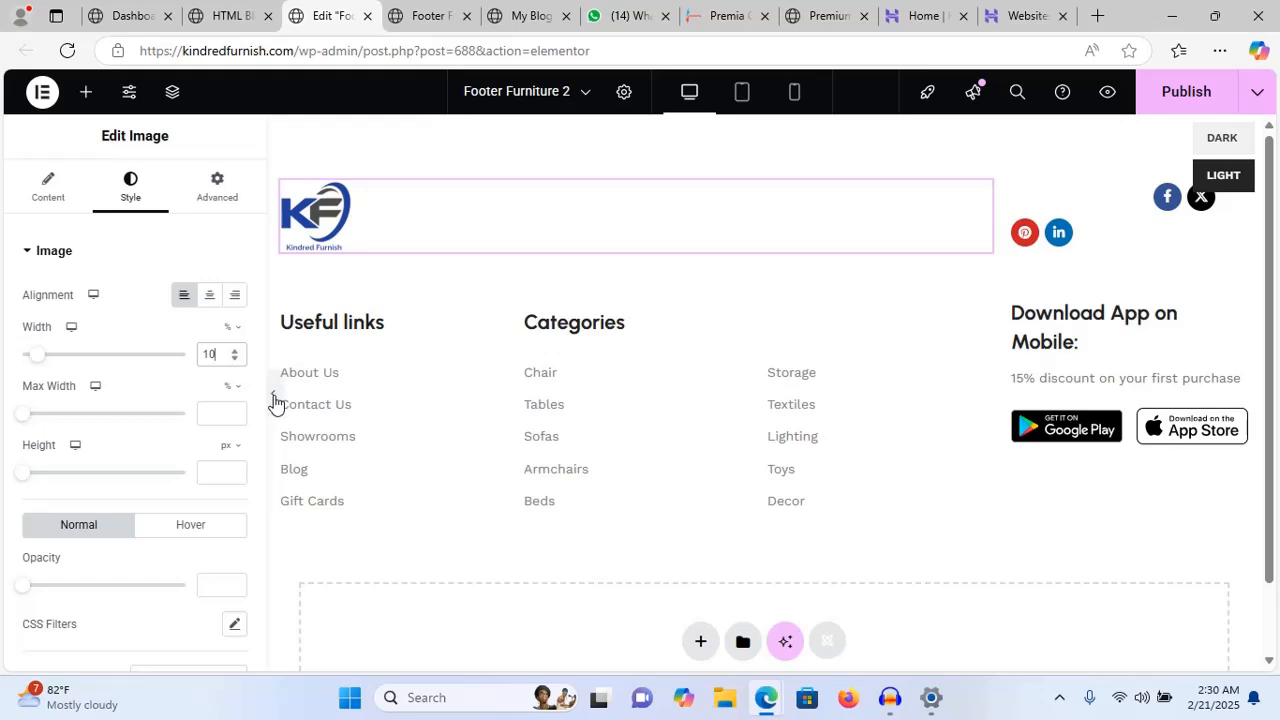
- Preview the footer without the editing panel, and publish the Footer Furniture 2 block
left_click(274, 400)
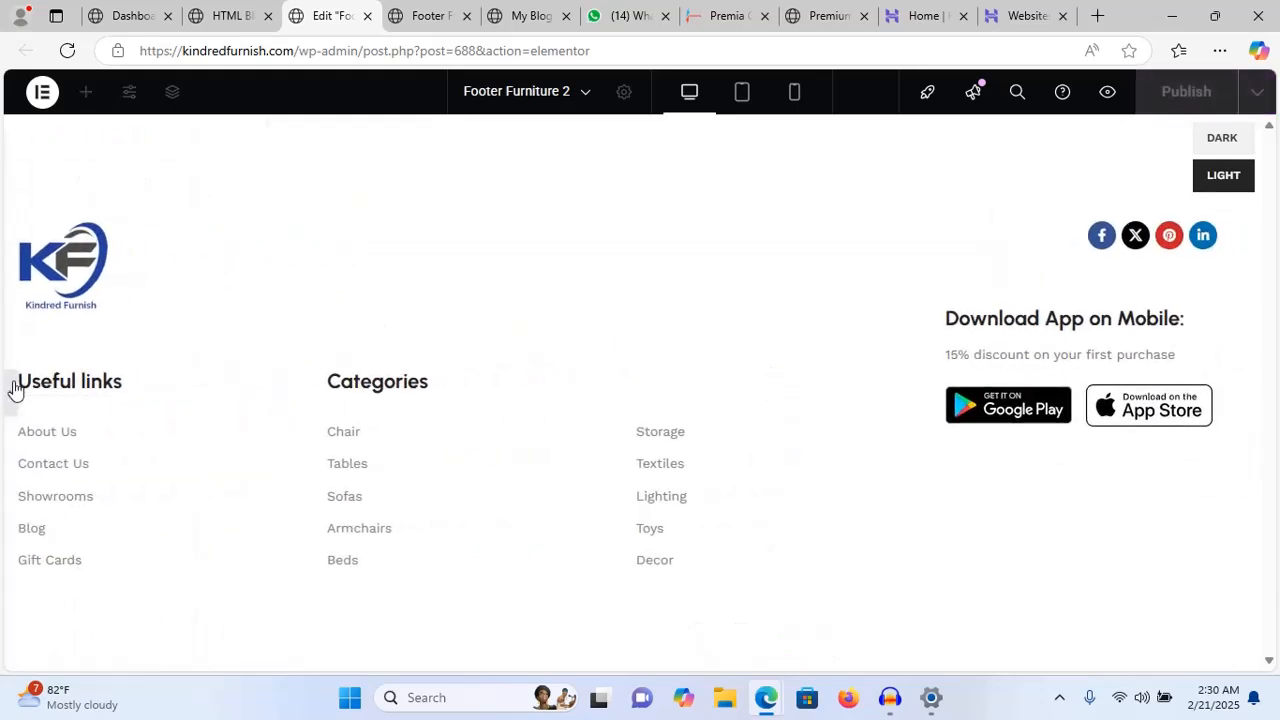
left_click(14, 390)
left_click(1205, 88)
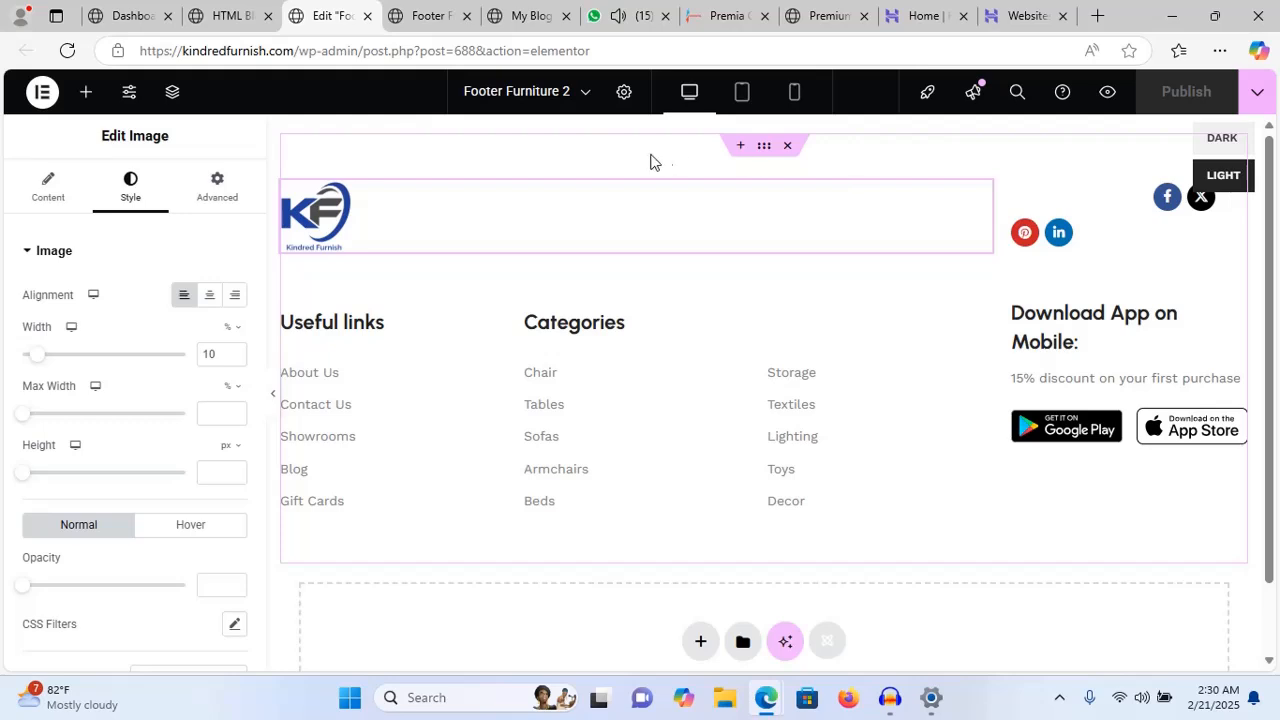
- Reload the kindredfurnish.com homepage and check the new logo in its footer
left_click(425, 16)
left_click(515, 18)
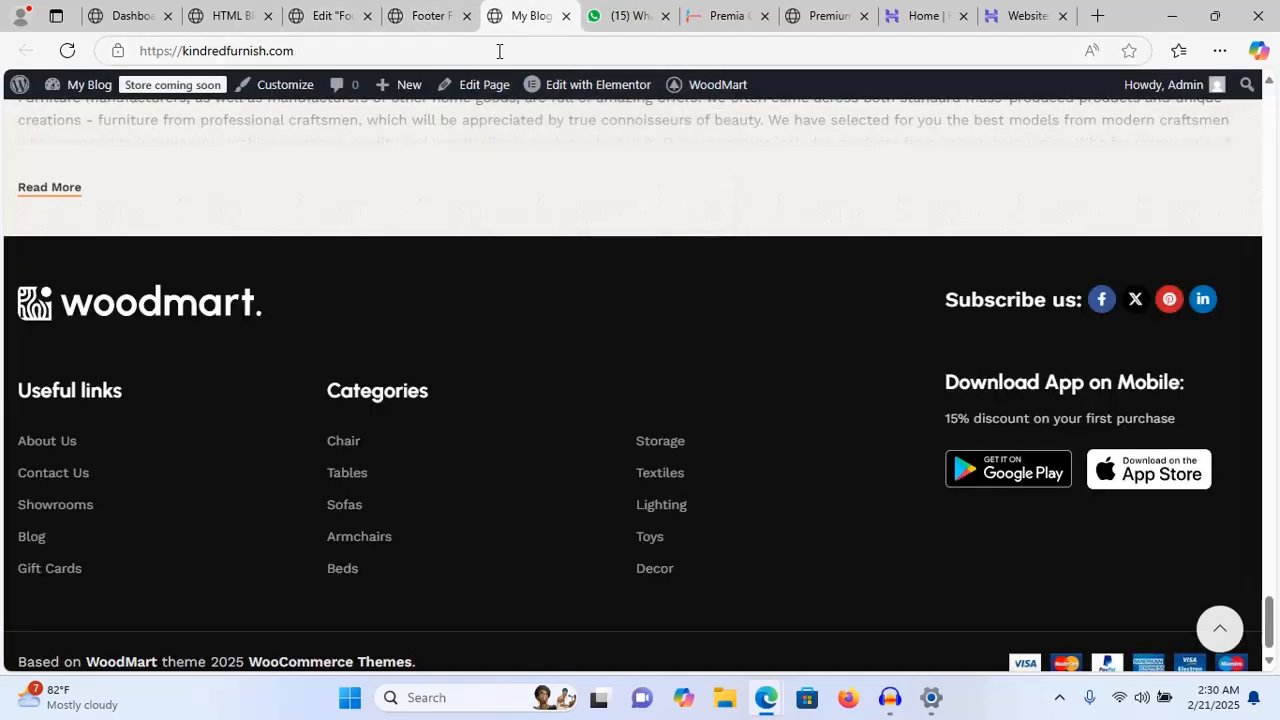
left_click(499, 52)
key("Return")
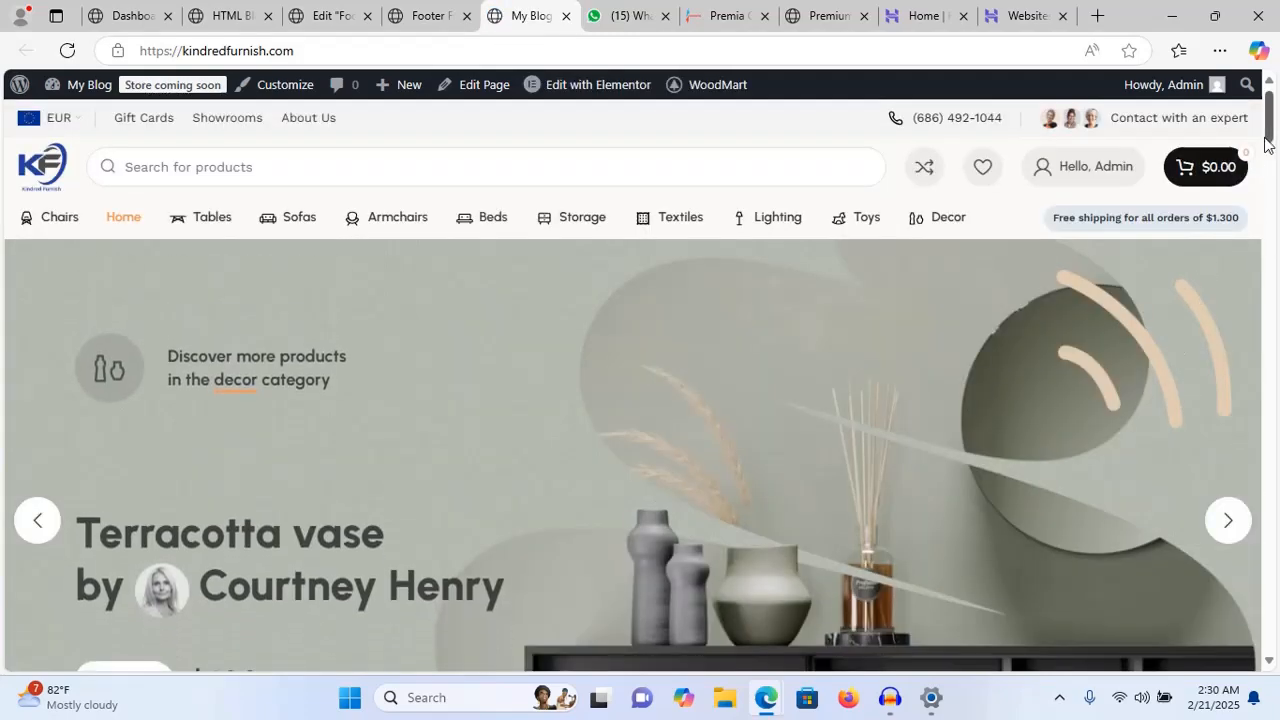
left_click_drag(1271, 128, 1273, 635)
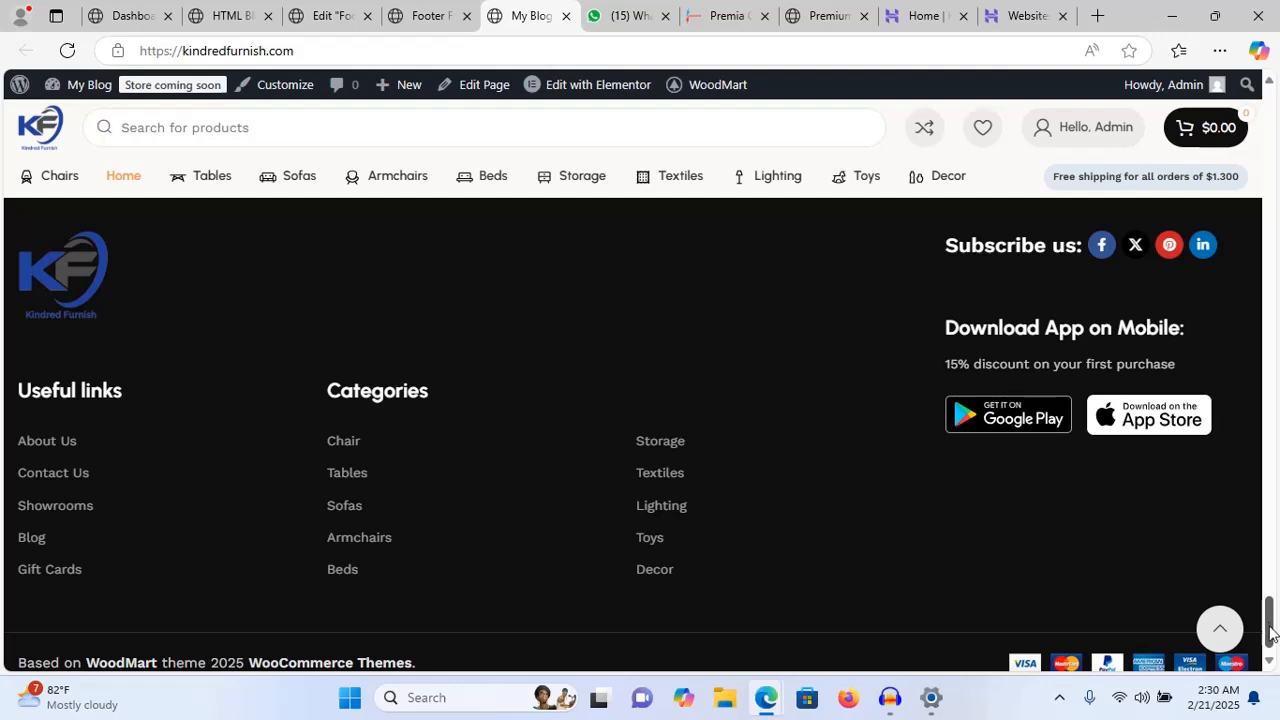
left_click_drag(1273, 635, 1273, 655)
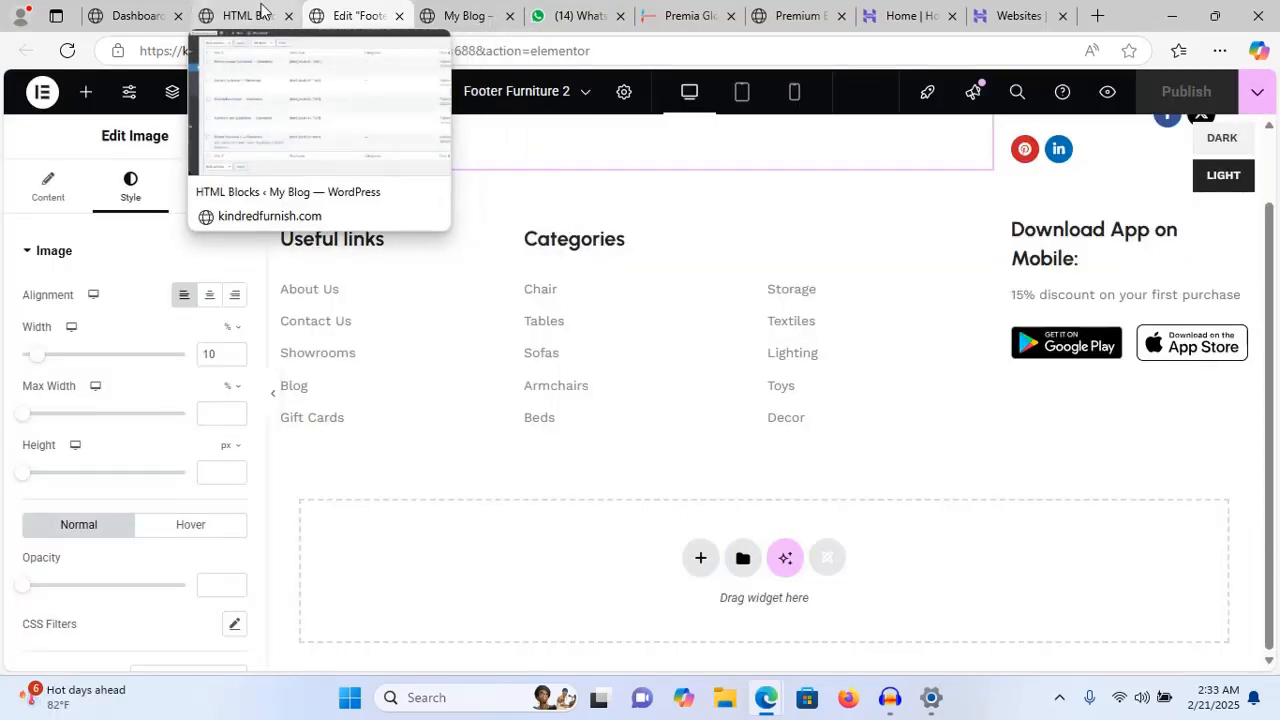
- Check the homepage's bottom copyright line against the HTML Blocks list and the Footer Furniture 2 editor
left_click(252, 14)
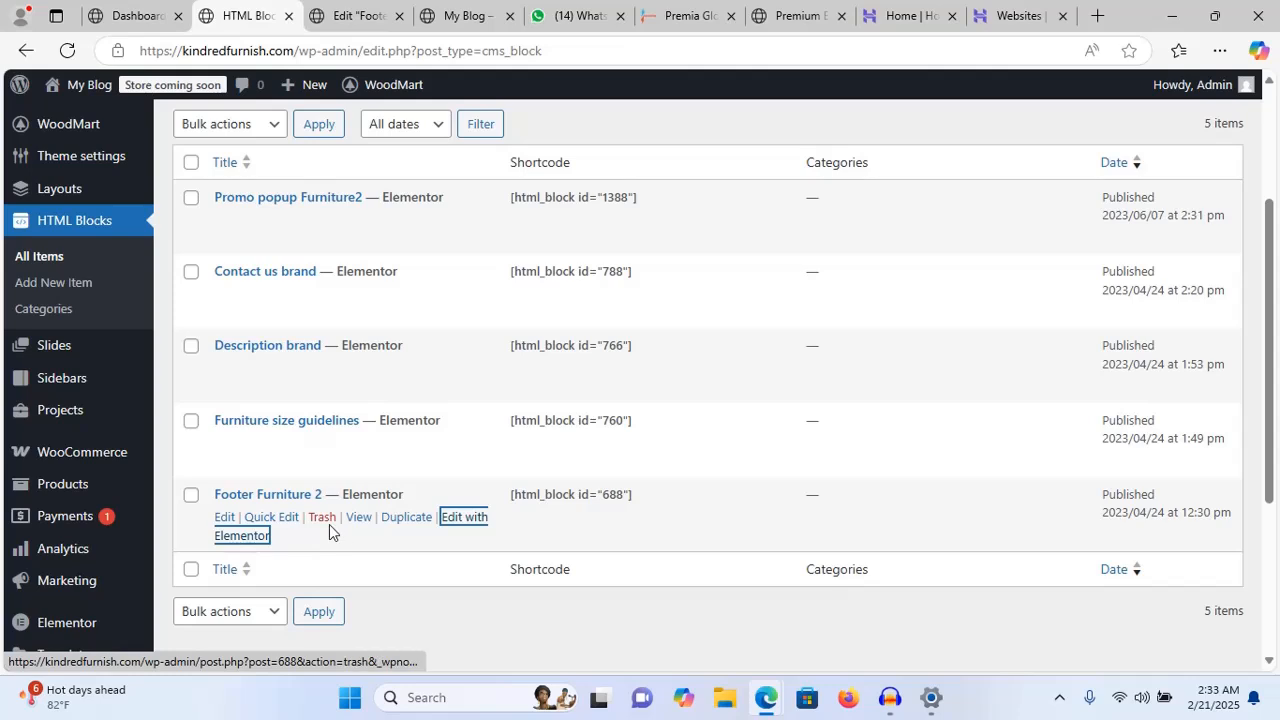
left_click(458, 20)
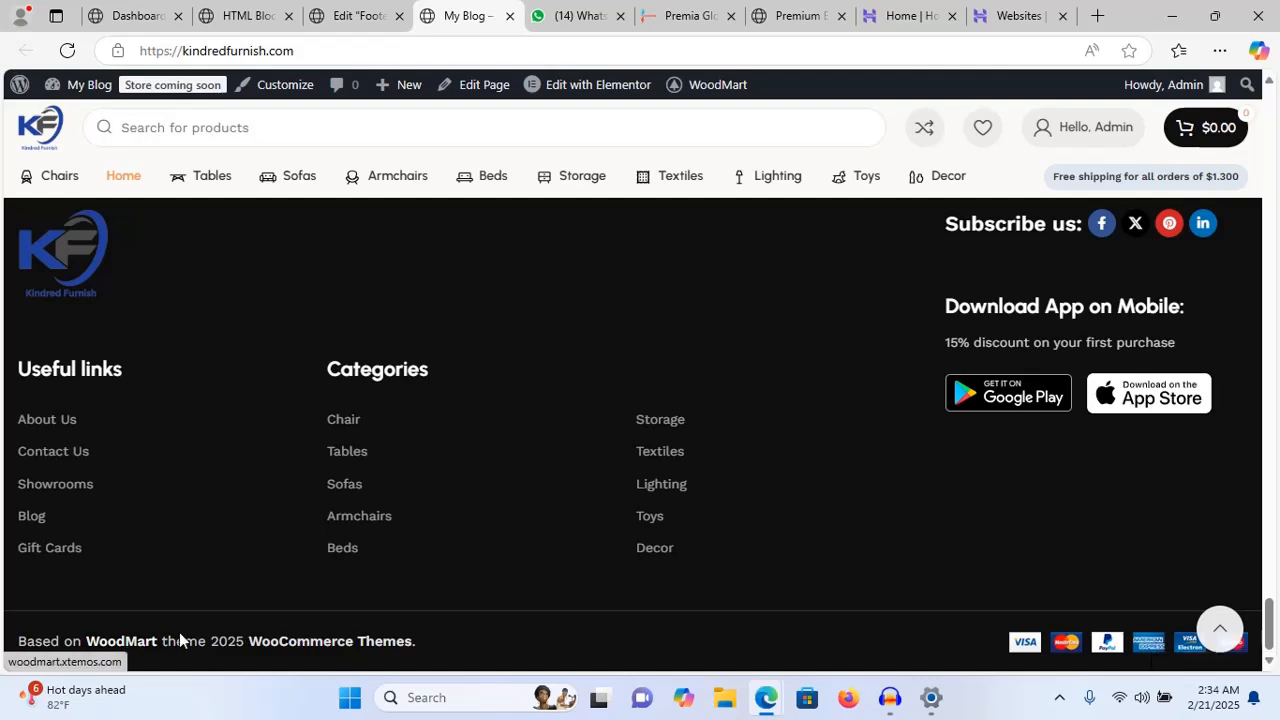
left_click(316, 15)
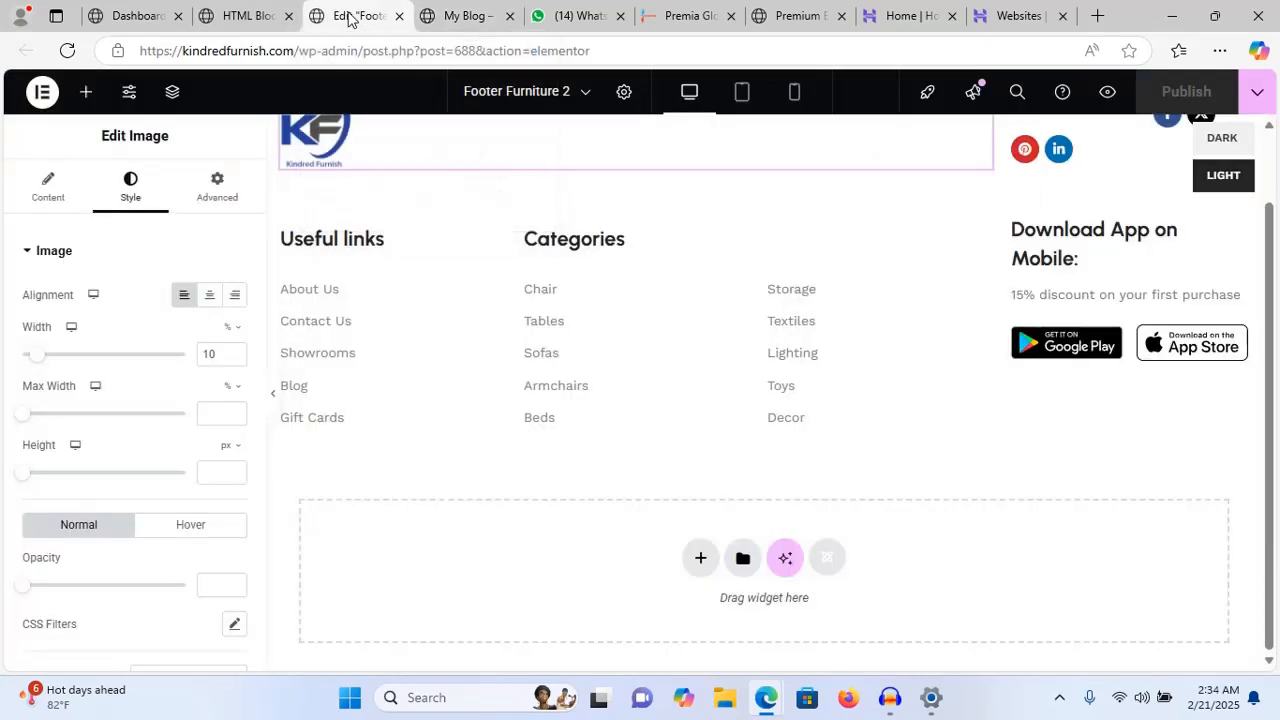
left_click(236, 17)
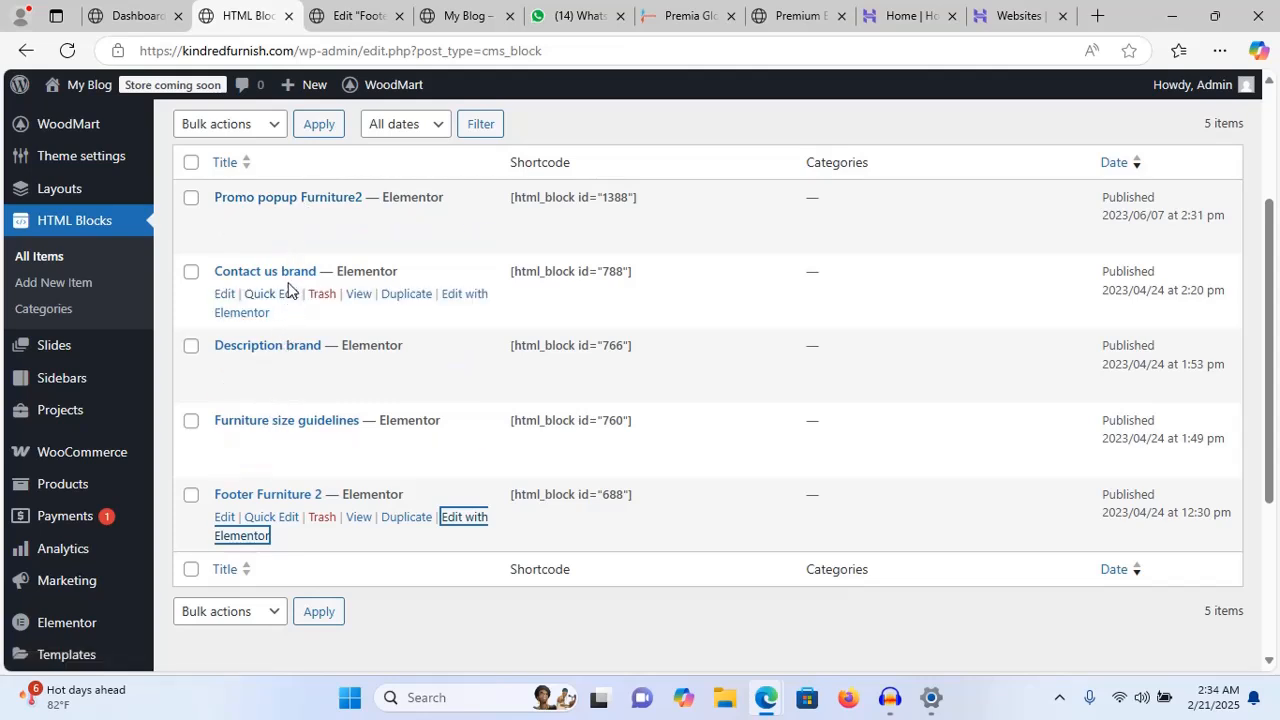
left_click(360, 16)
left_click(443, 20)
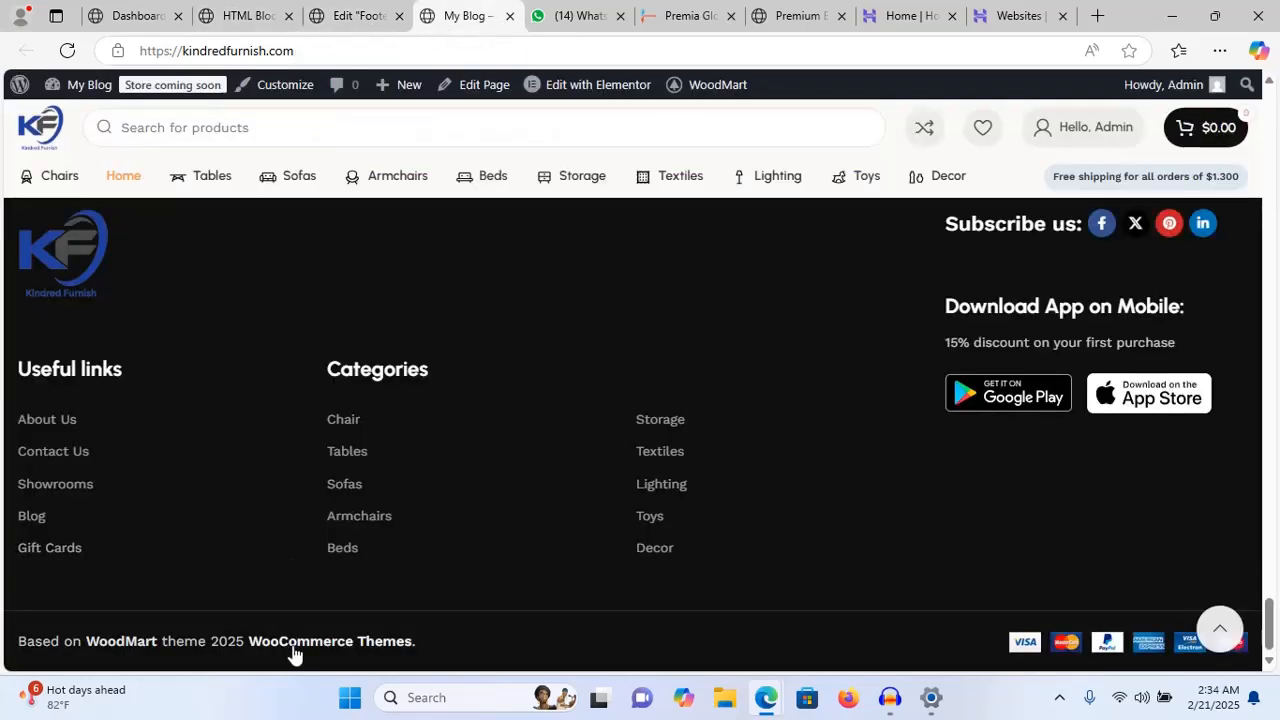
- Open the Copyrights section of the theme's footer settings and bring the Copyrights text into view
left_click(258, 10)
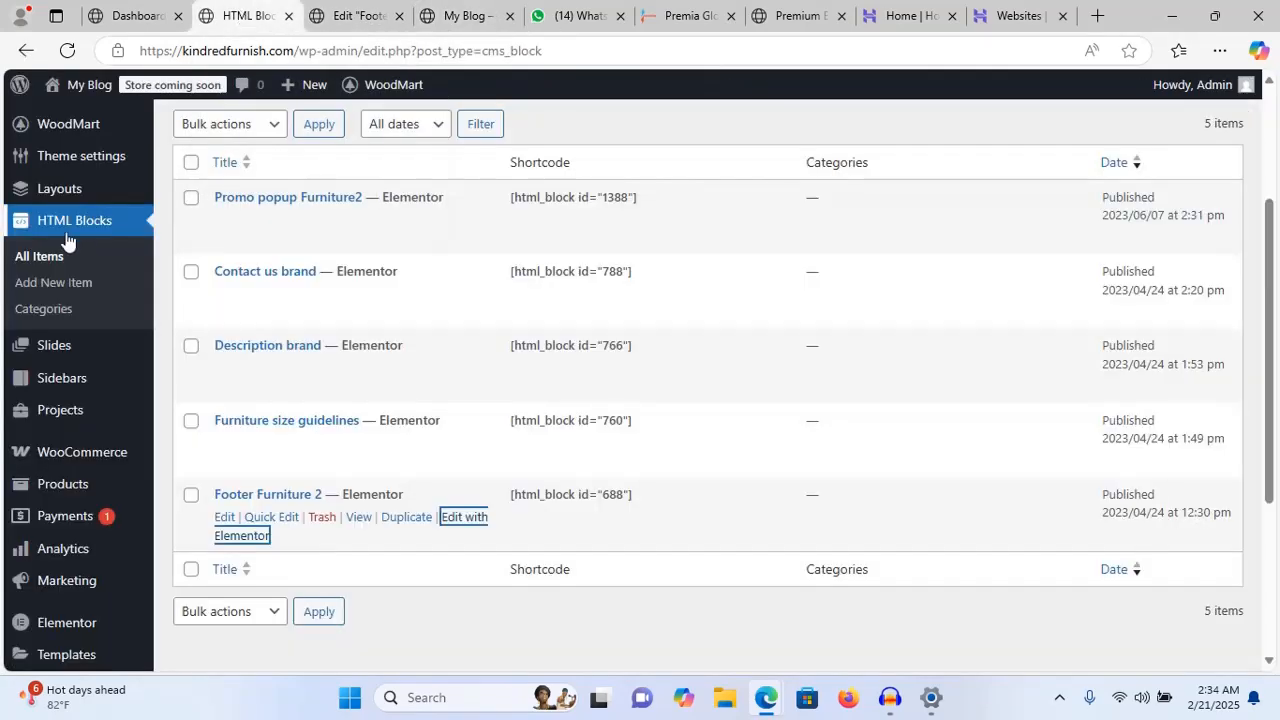
mouse_move(84, 127)
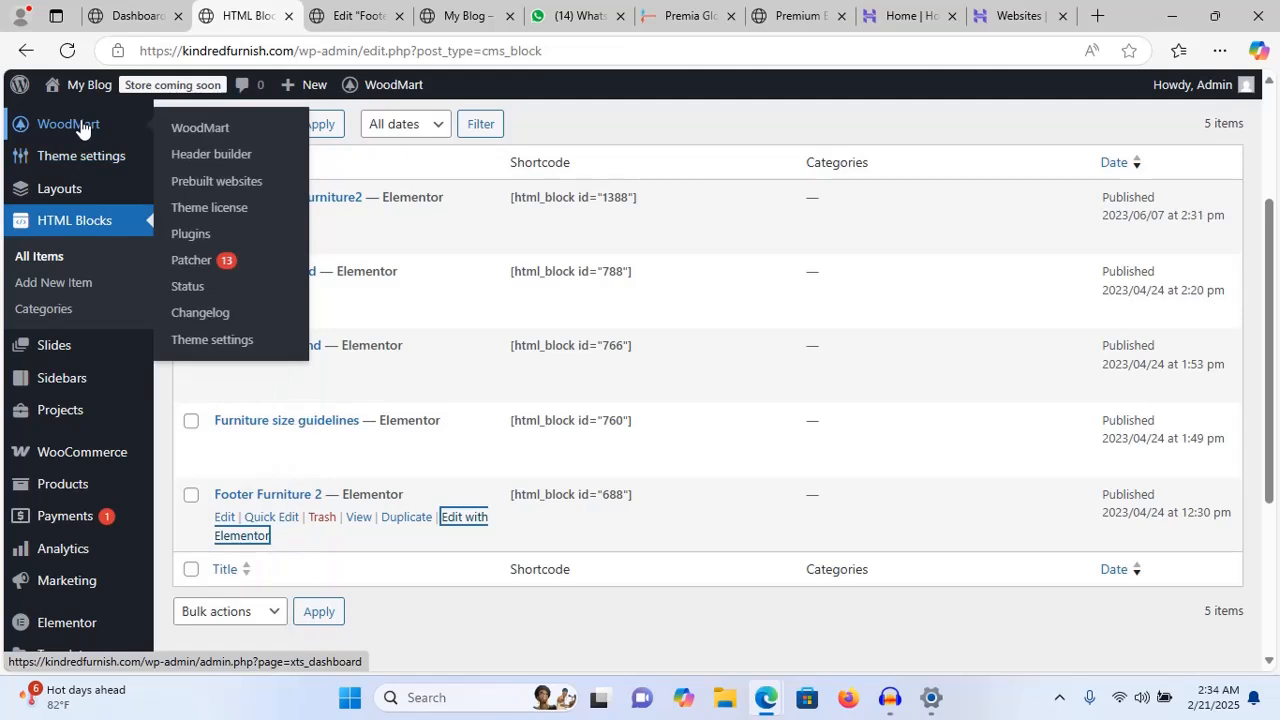
mouse_move(76, 162)
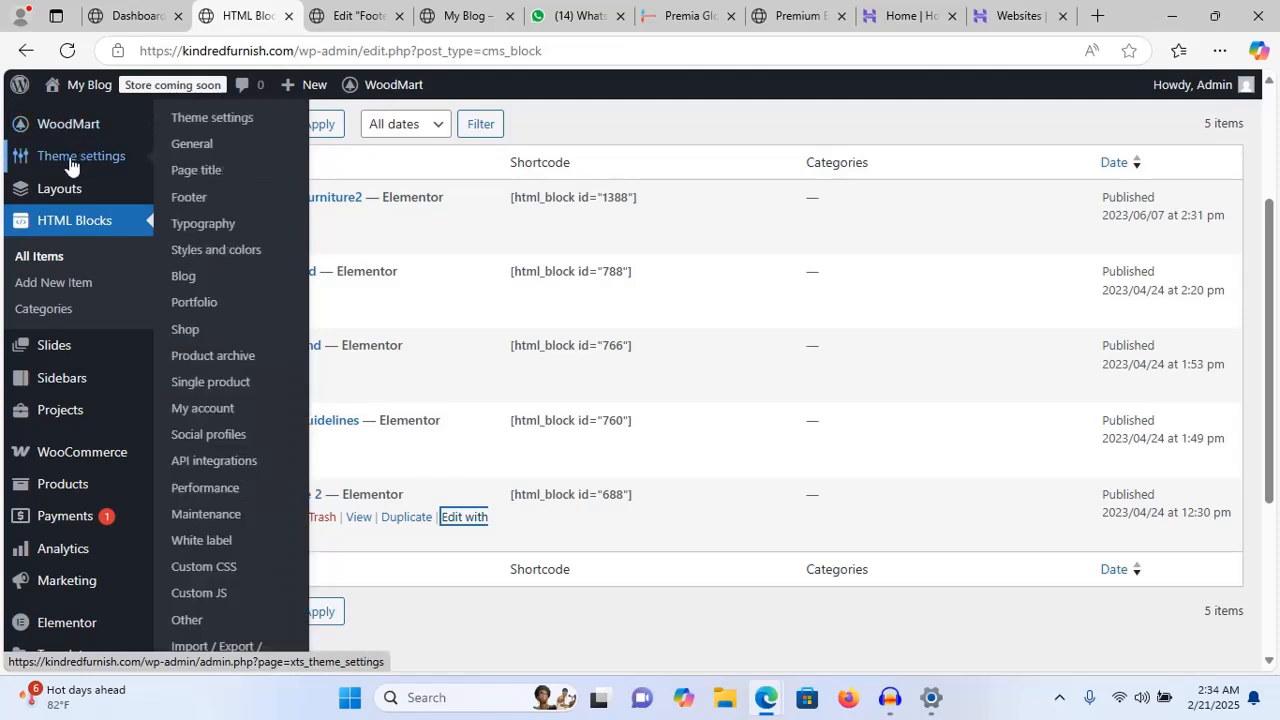
left_click(198, 204)
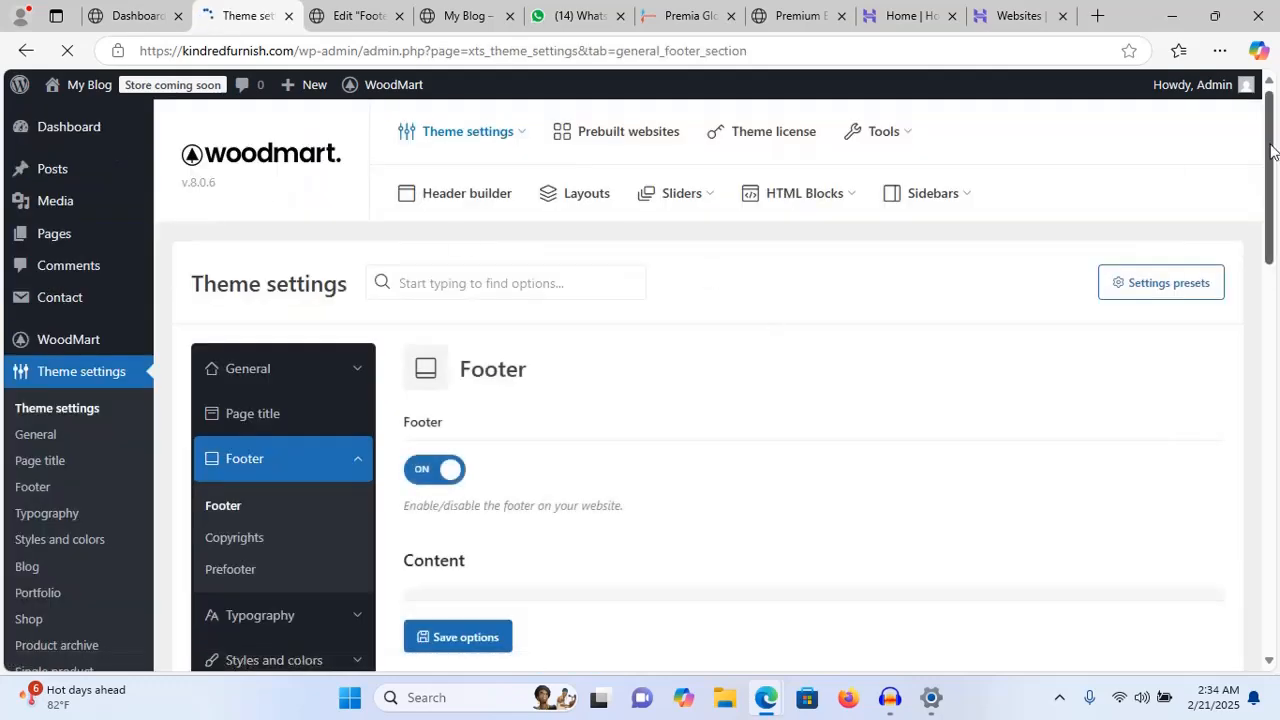
left_click_drag(1272, 150, 1277, 199)
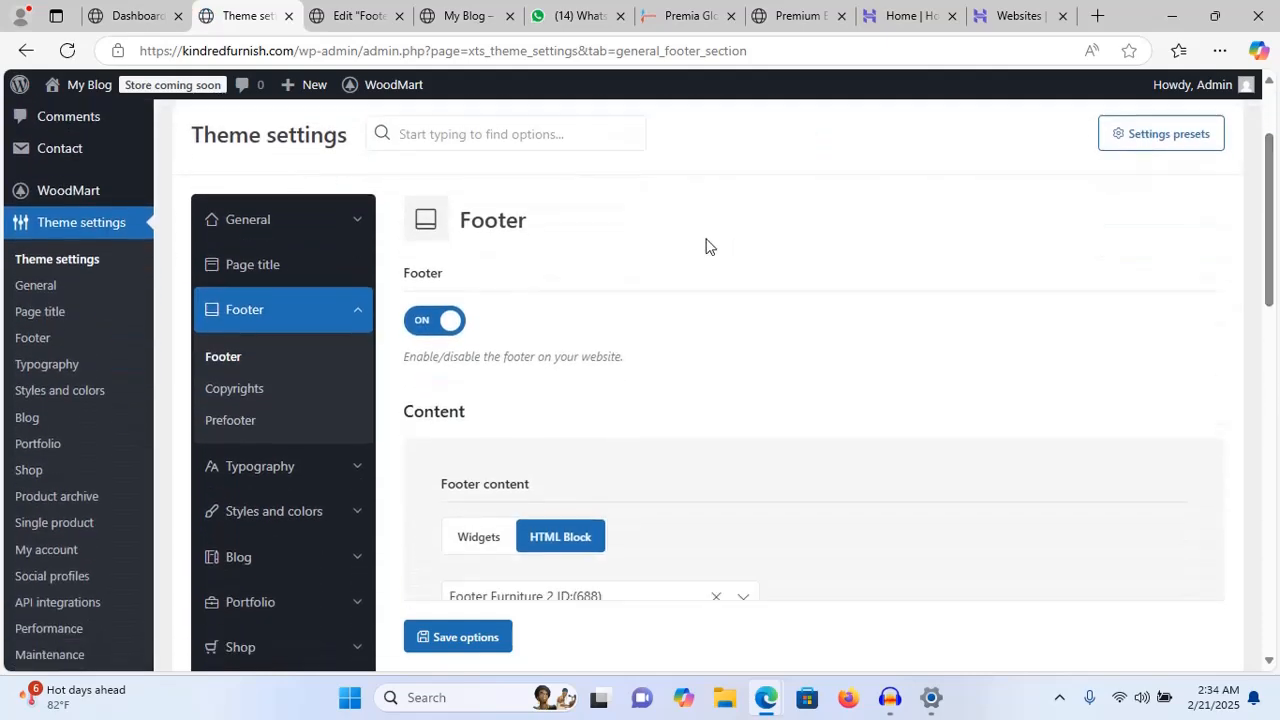
left_click(246, 401)
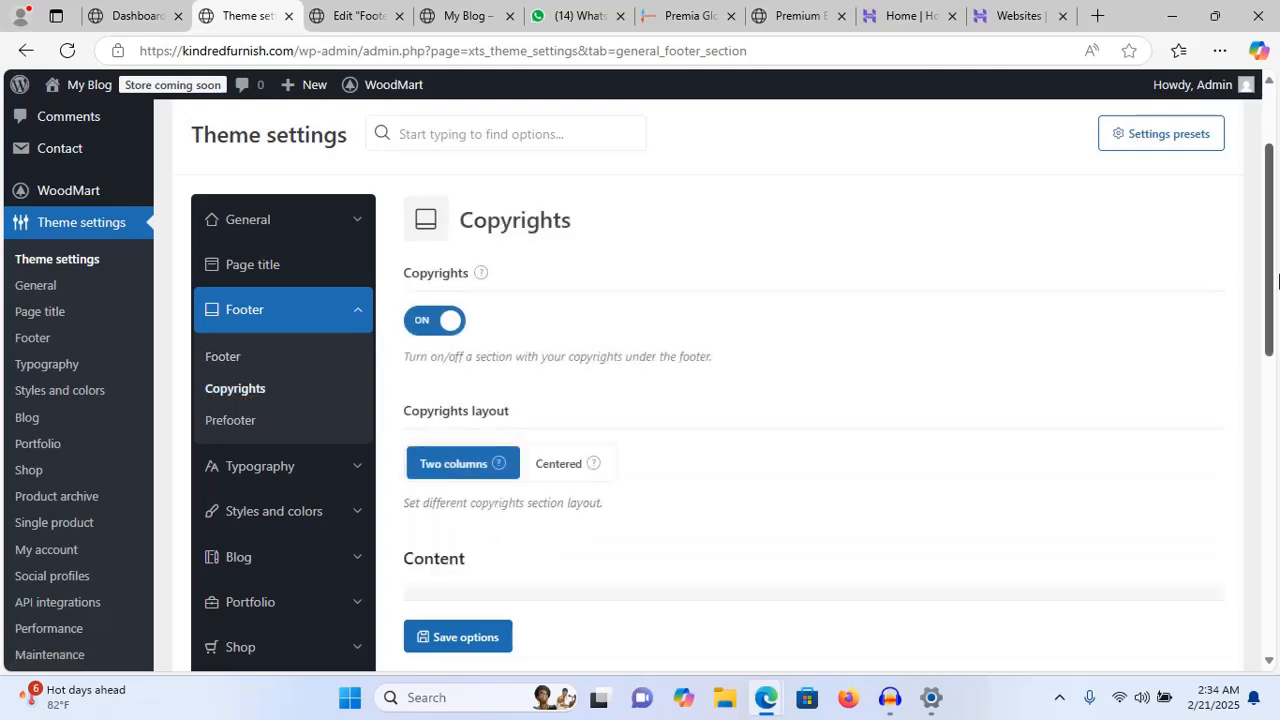
left_click_drag(1266, 274, 1262, 423)
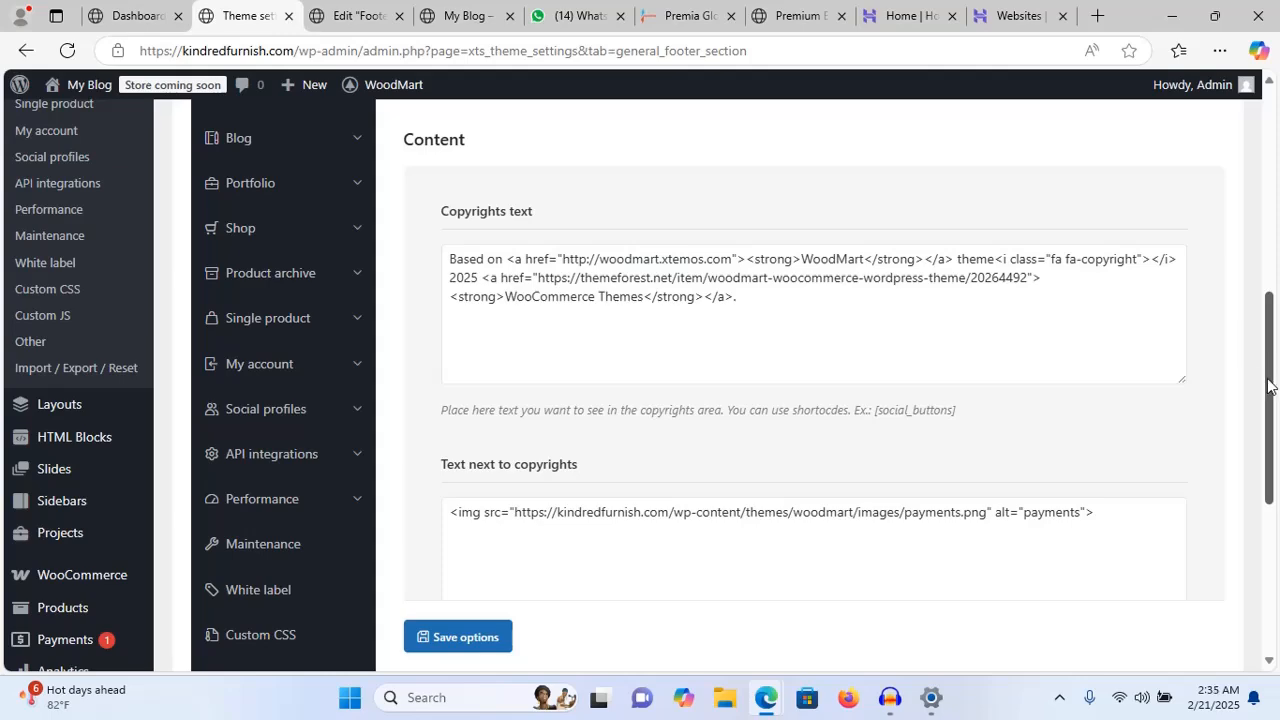
left_click_drag(1277, 378, 1263, 354)
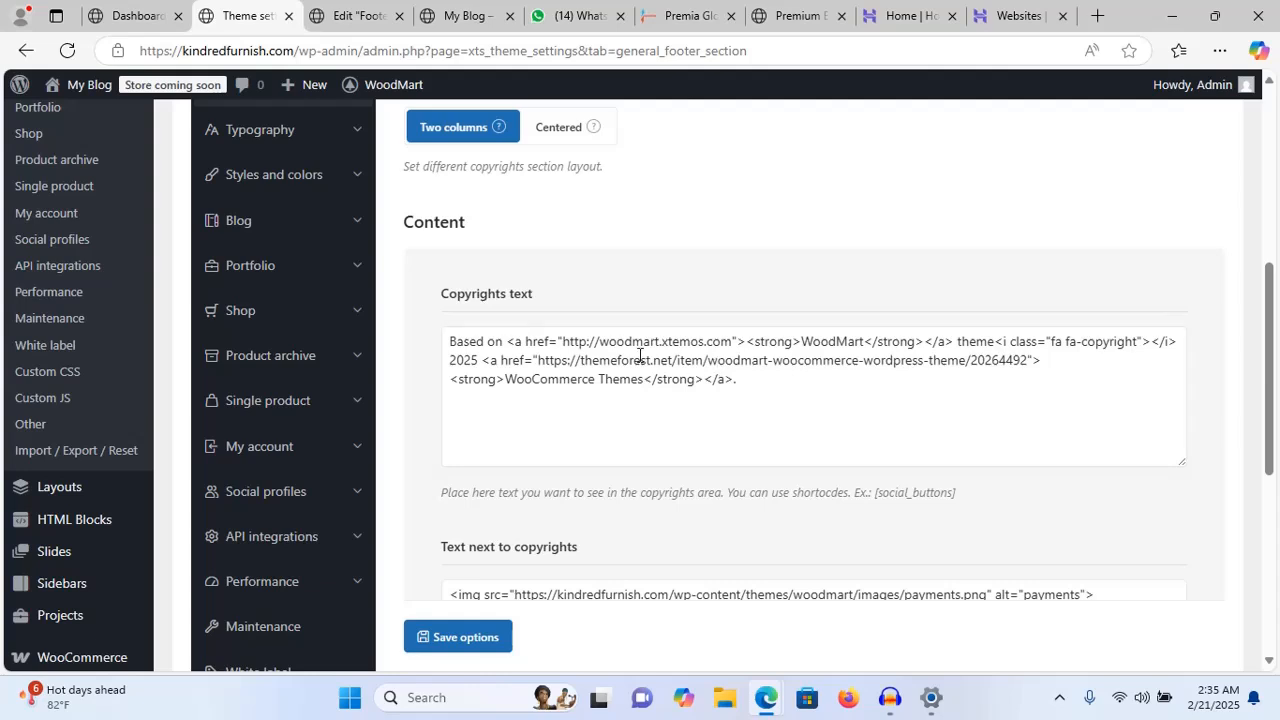
left_click(506, 341)
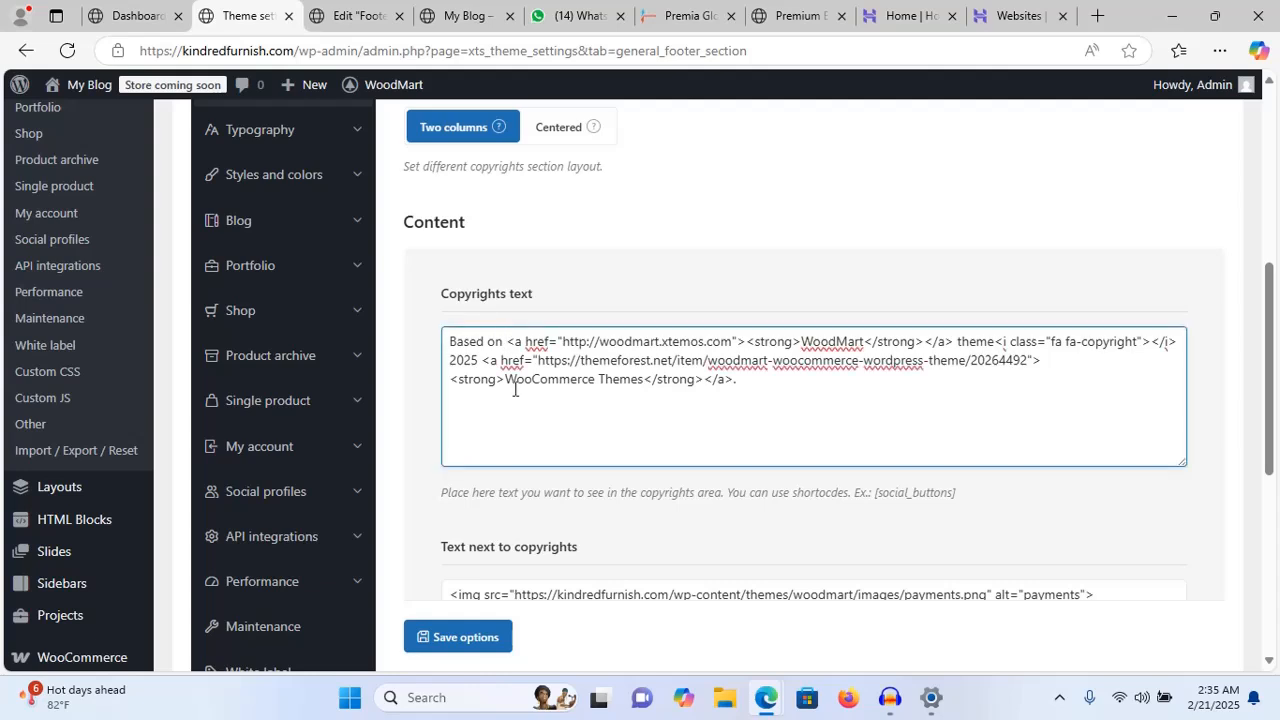
key("shift+Right")
key("shift+Right")
key("shift+Right")
key("shift+Right")
key("shift+Right")
key("shift+Right")
key("shift+Right")
key("shift+Right")
key("shift+Right")
key("shift+Right")
key("shift+Right")
key("shift+Right")
key("shift+Right")
key("shift+Right")
key("shift+Right")
key("shift+Right")
key("shift+Right")
key("shift+Right")
key("shift+Right")
key("shift+Right")
key("shift+Right")
key("shift+Right")
key("shift+Right")
key("shift+Right")
key("shift+Right")
key("shift+Right")
key("shift+Right")
key("shift+Right")
key("shift+Right")
key("shift+Right")
key("shift+Right")
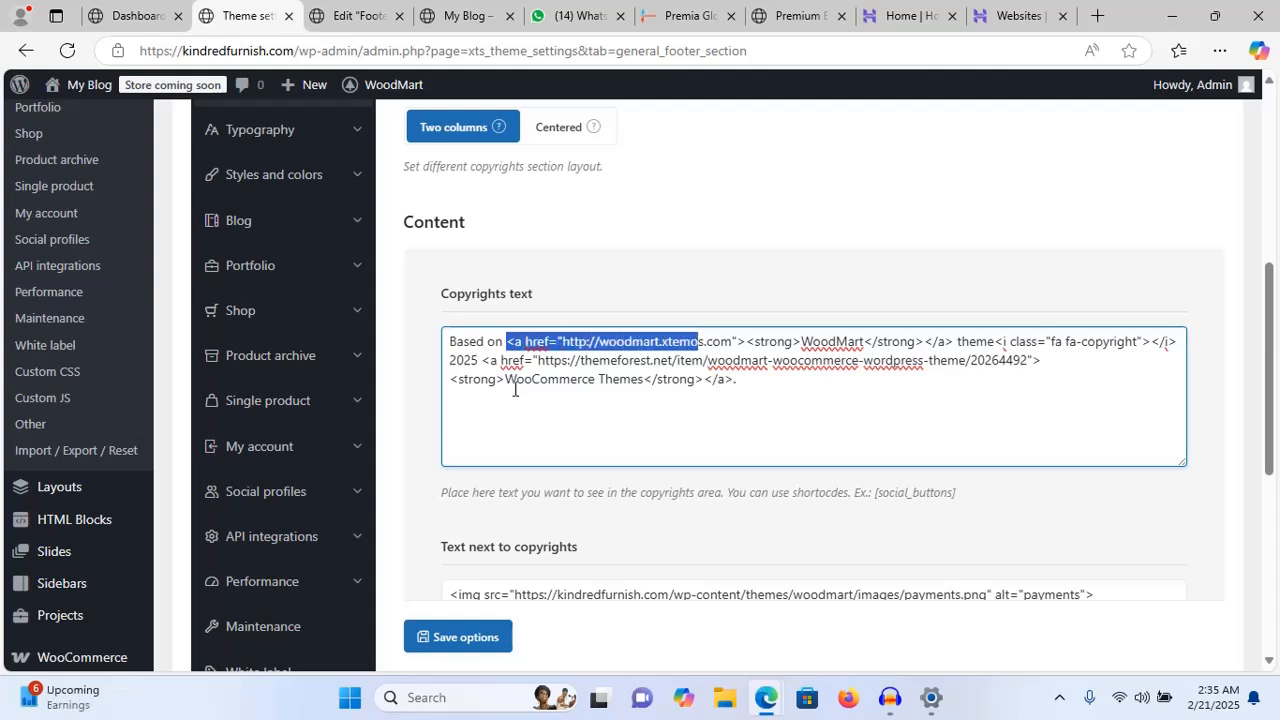
key("shift+Right")
key("shift+Right")
key("shift+Right")
key("shift+Right")
key("shift+Right")
key("shift+Right")
key("shift+Right")
key("shift+Right")
key("shift+Right")
key("shift+Right")
key("shift+Right")
key("shift+Right")
key("shift+Right")
key("shift+Right")
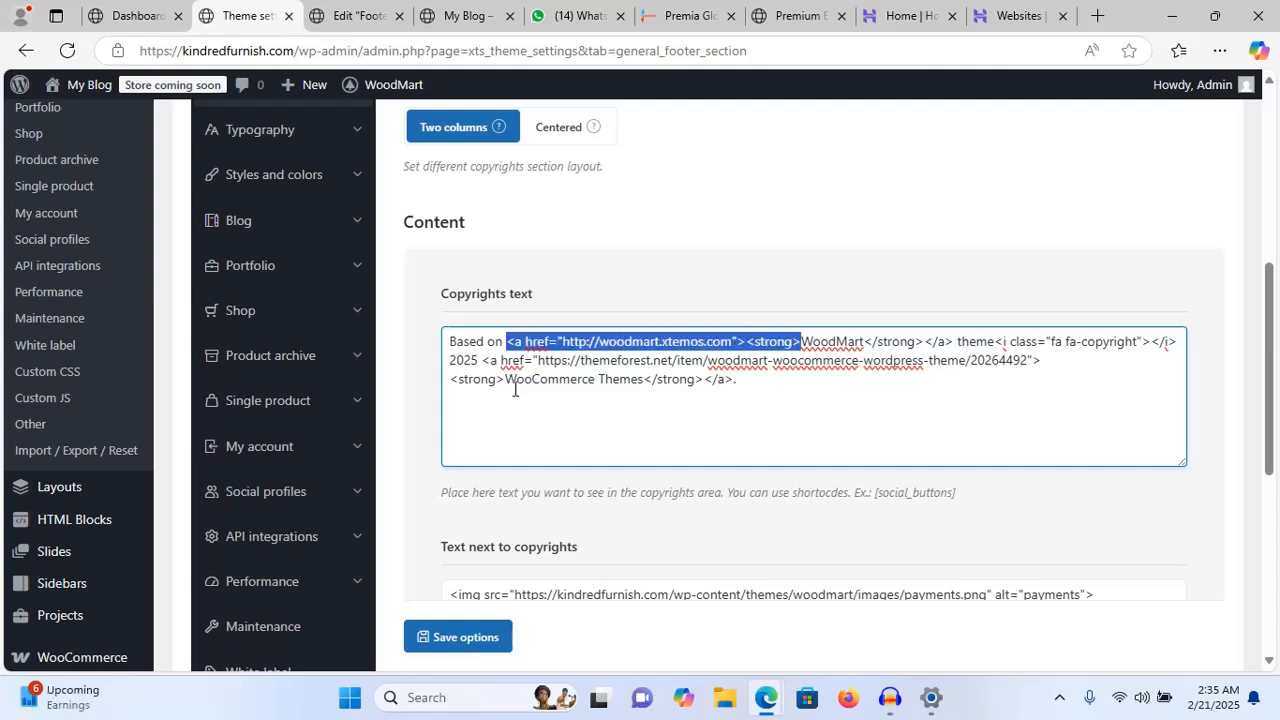
key("shift+Left")
key("shift+Left")
key("shift+Left")
key("shift+Left")
key("shift+Left")
key("shift+Left")
key("shift+Left")
key("shift+Left")
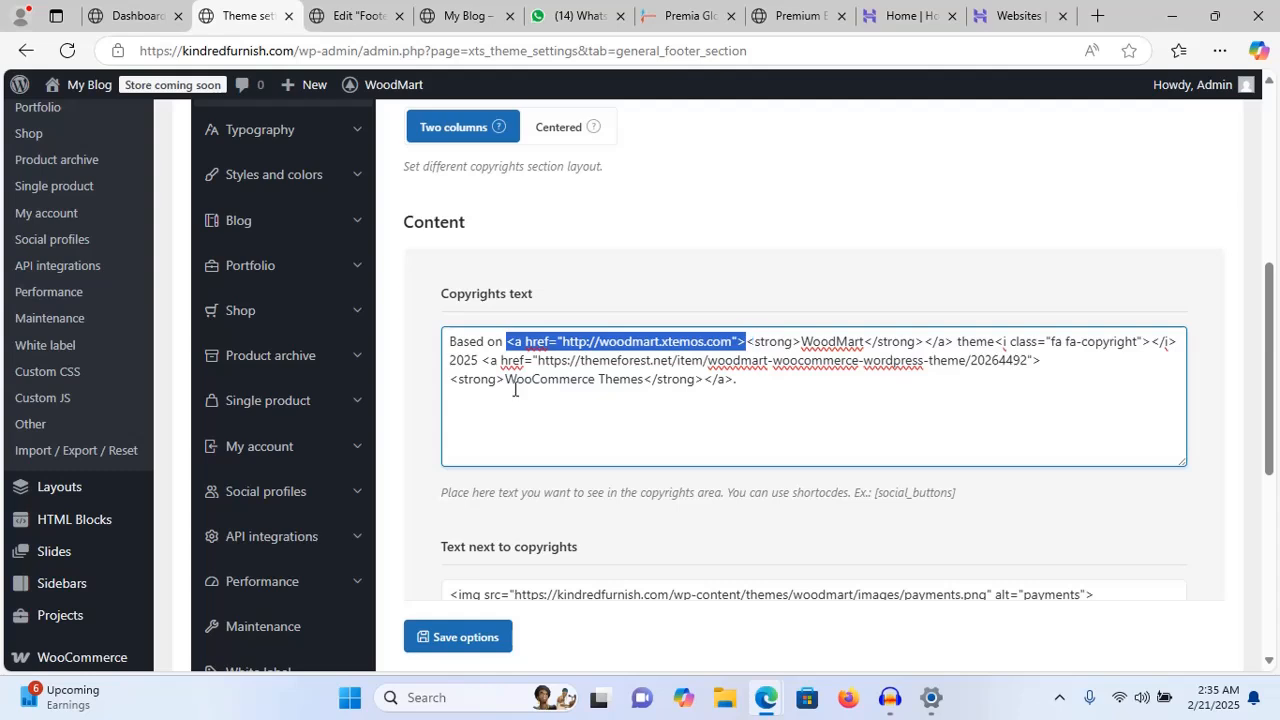
key("Delete")
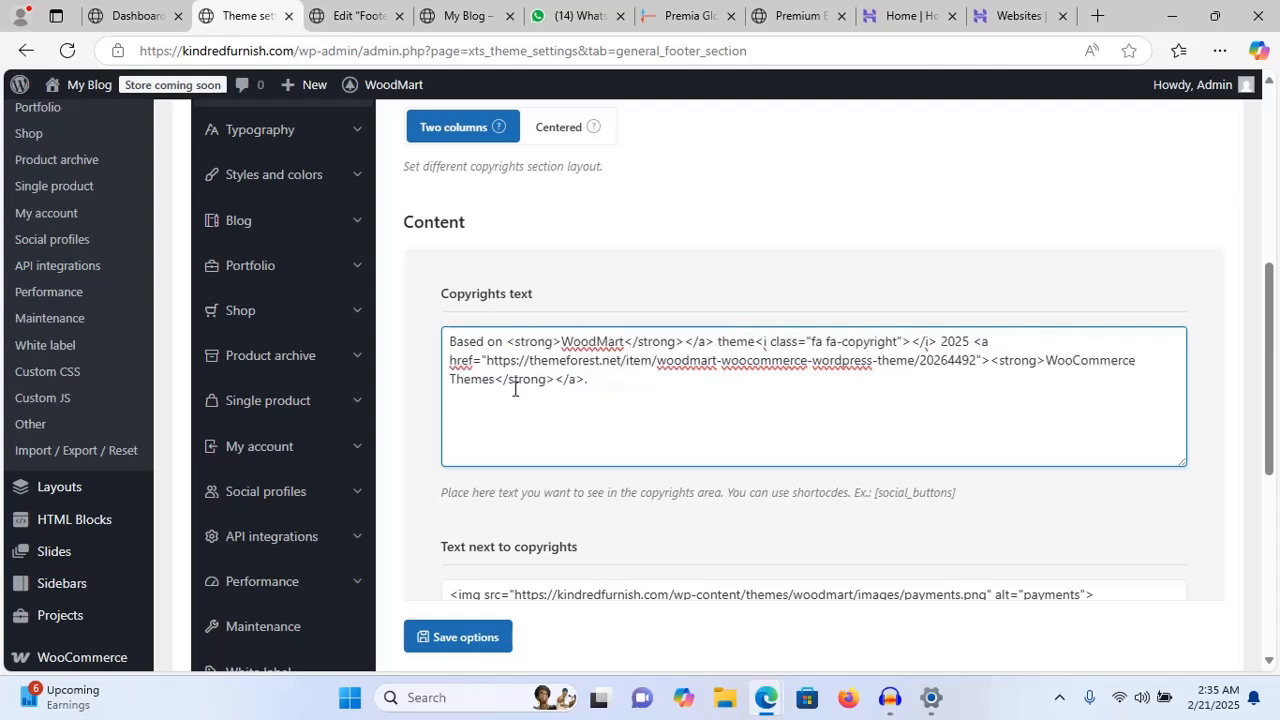
- Delete the closing </a> tag that follows the bold WoodMart name in the Copyrights text
key("Right")
key("Right")
key("Right")
key("Right")
key("Right")
key("Right")
key("Right")
key("Right")
key("shift+Right")
key("shift+Right")
key("shift+Right")
key("shift+Right")
key("shift+Right")
key("Delete")
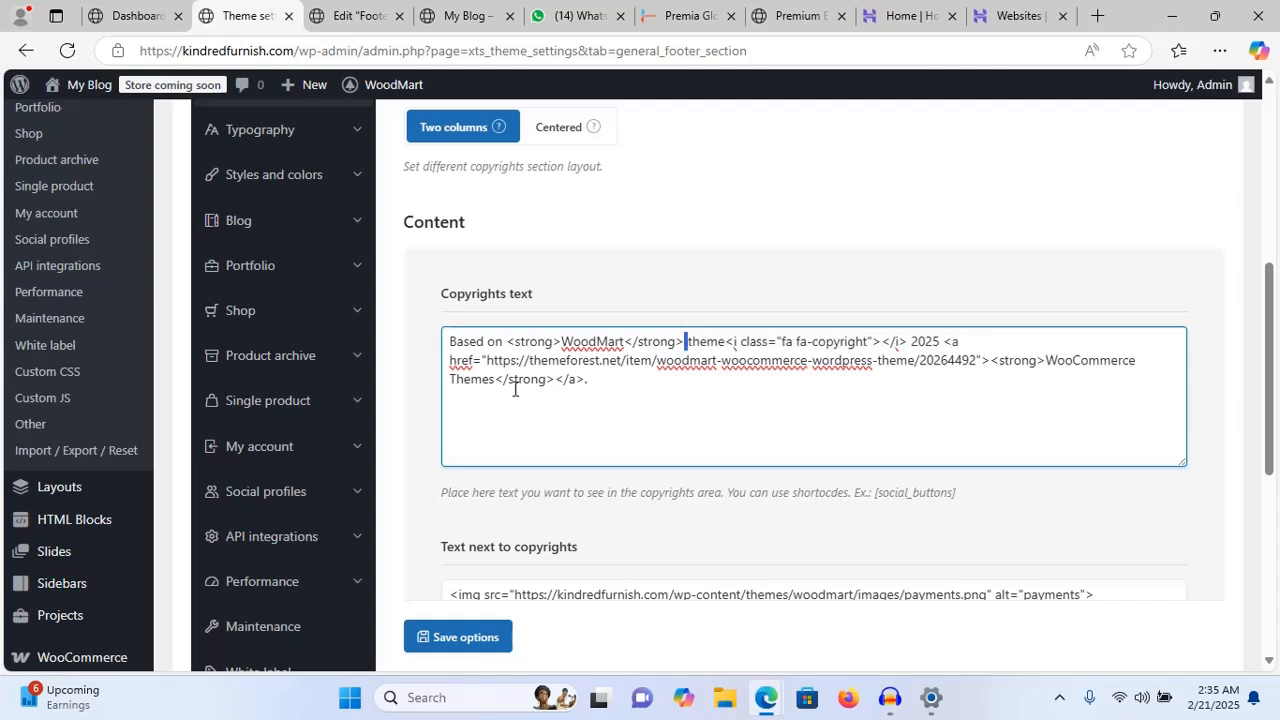
- Delete the word "theme" in front of the copyright icon code in the Copyrights text
key("shift+Right")
key("shift+Right")
key("shift+Right")
key("Left")
key("shift+Right")
key("shift+Right")
key("shift+Right")
key("shift+Right")
key("shift+Right")
key("shift+Right")
key("shift+Right")
key("shift+Right")
key("shift+Right")
key("shift+Right")
key("shift+Right")
key("shift+Right")
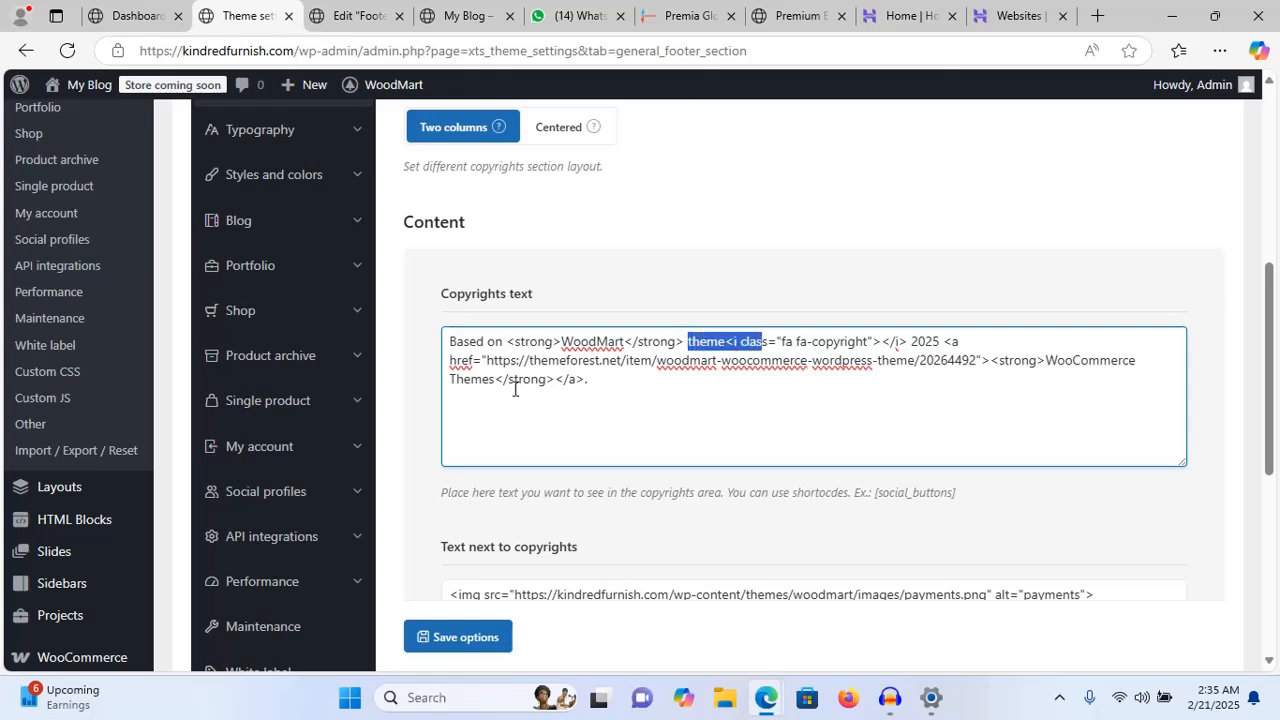
key("shift+Right")
key("shift+Left")
key("shift+Left")
key("shift+Left")
key("shift+Left")
key("shift+Left")
key("shift+Left")
key("shift+Left")
key("shift+Left")
key("shift+Left")
key("shift+Right")
key("BackSpace")
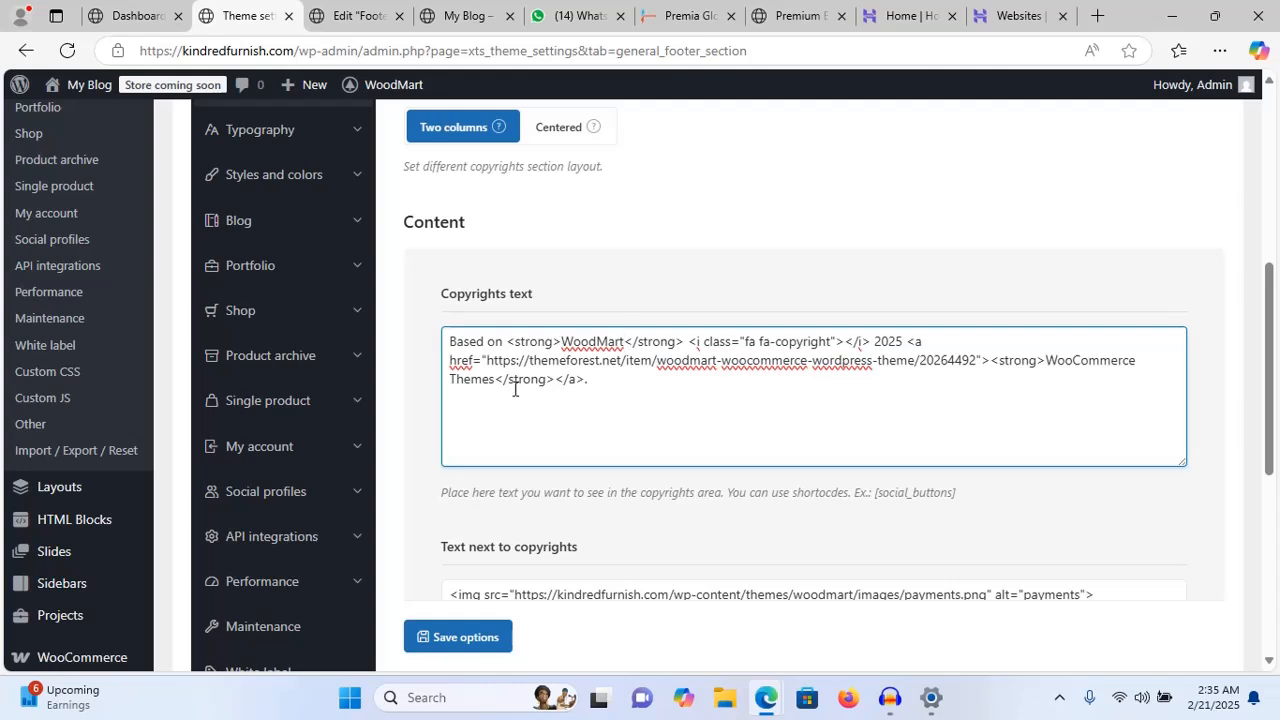
- Delete the name "WoodMart" from between the first pair of strong tags
key("BackSpace")
key("BackSpace")
key("BackSpace")
key("BackSpace")
key("BackSpace")
key("BackSpace")
key("BackSpace")
key("BackSpace")
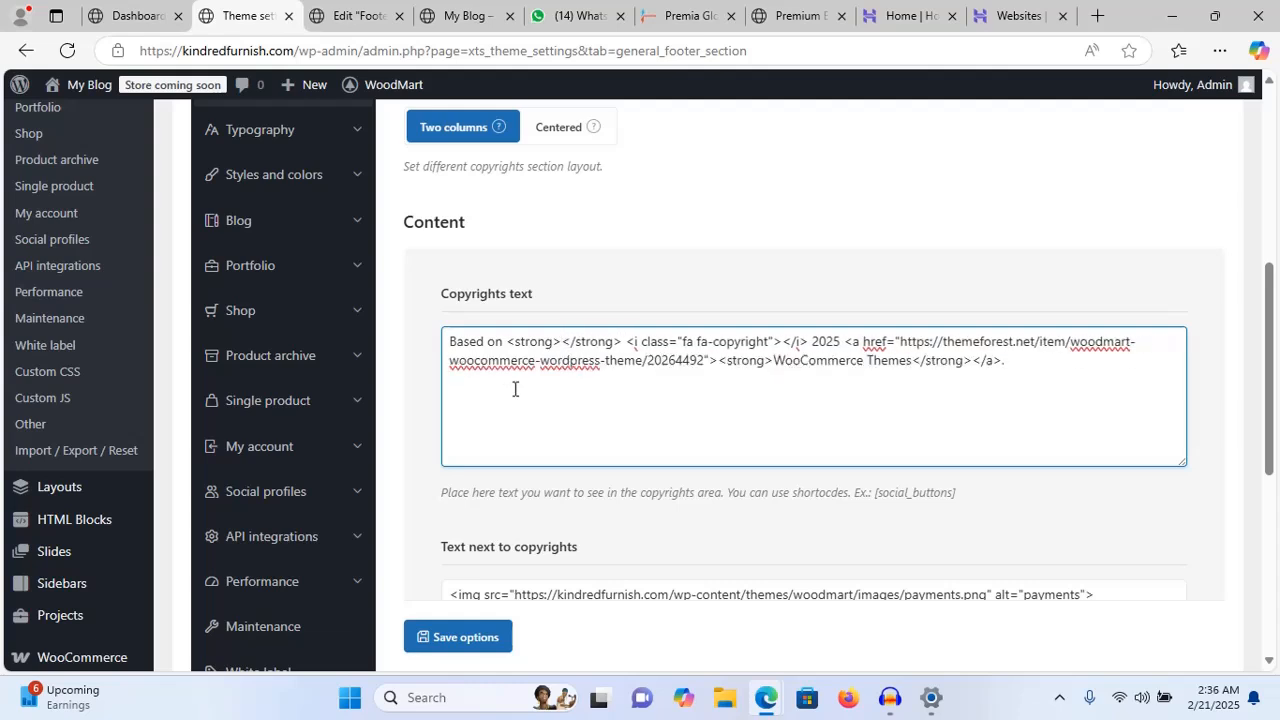
- Copy "kindredfurnish" from the page address and paste it between the empty strong tags of the Copyrights text
left_click(260, 50)
double_click(260, 50)
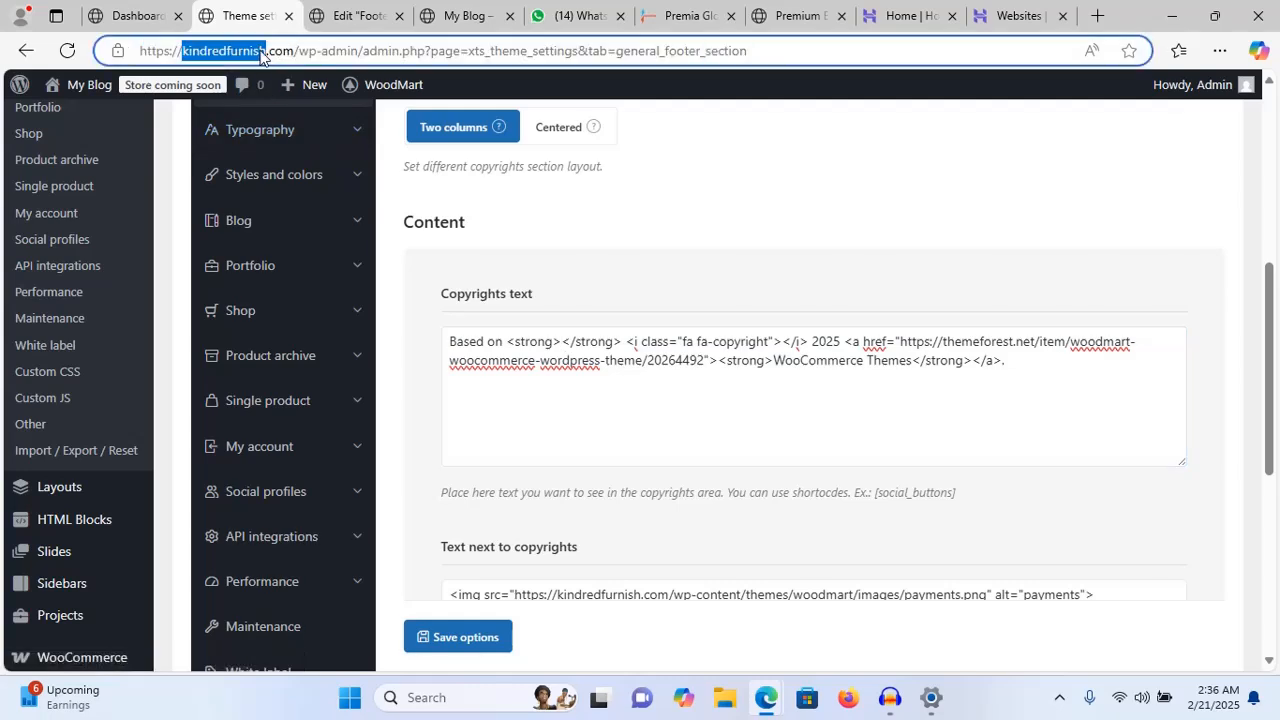
right_click(258, 51)
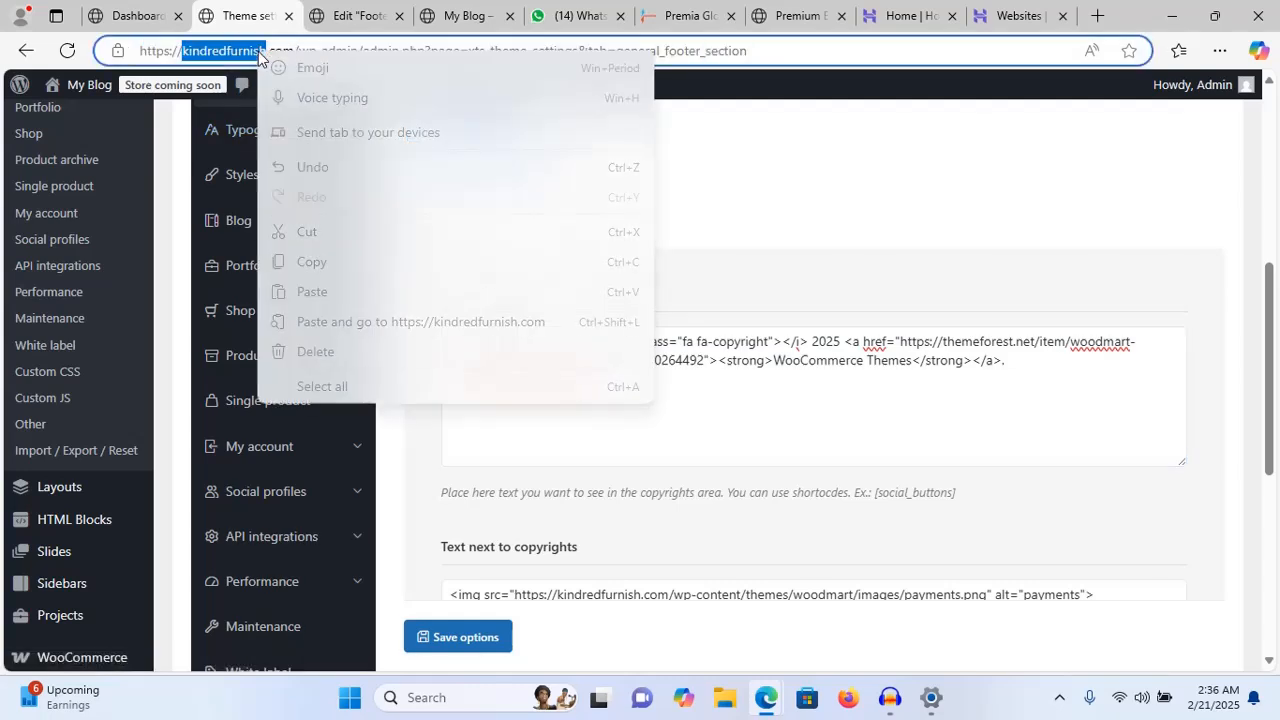
left_click(314, 262)
left_click(564, 341)
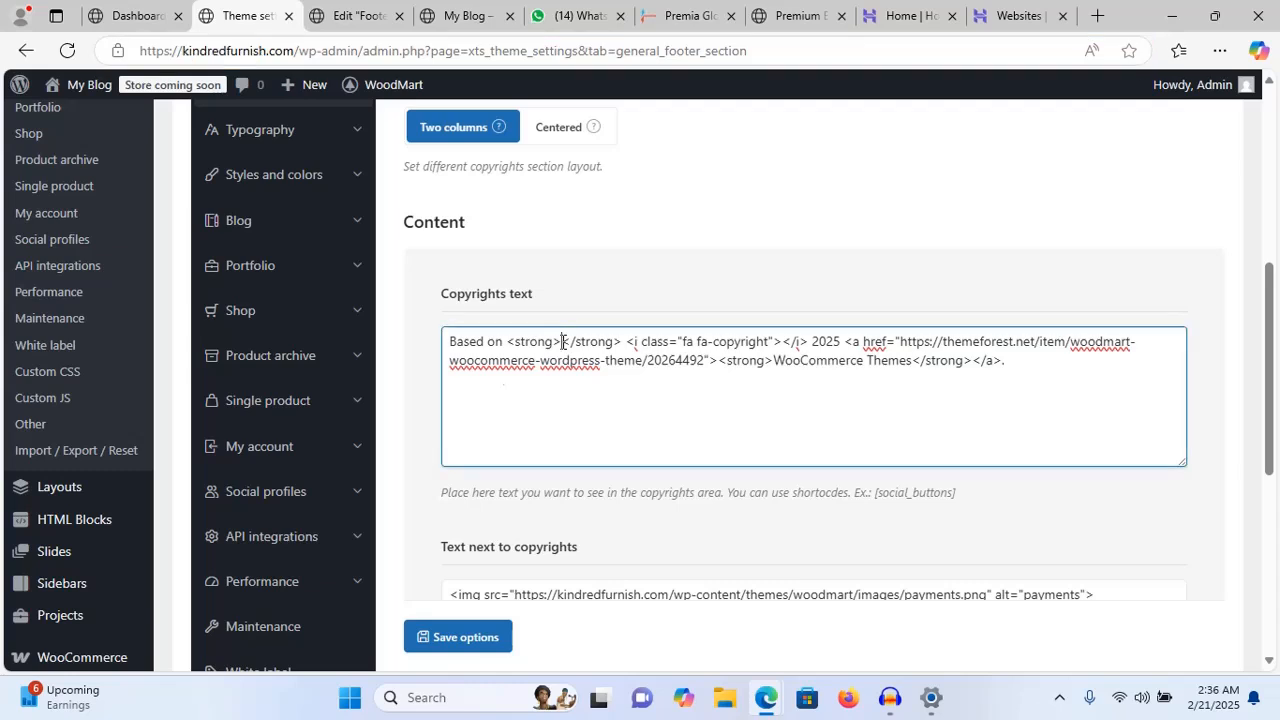
key("ctrl+v")
- Rewrite the pasted name in the Copyrights text as "Kindred Furnish", with capitals and a space
right_click(567, 341)
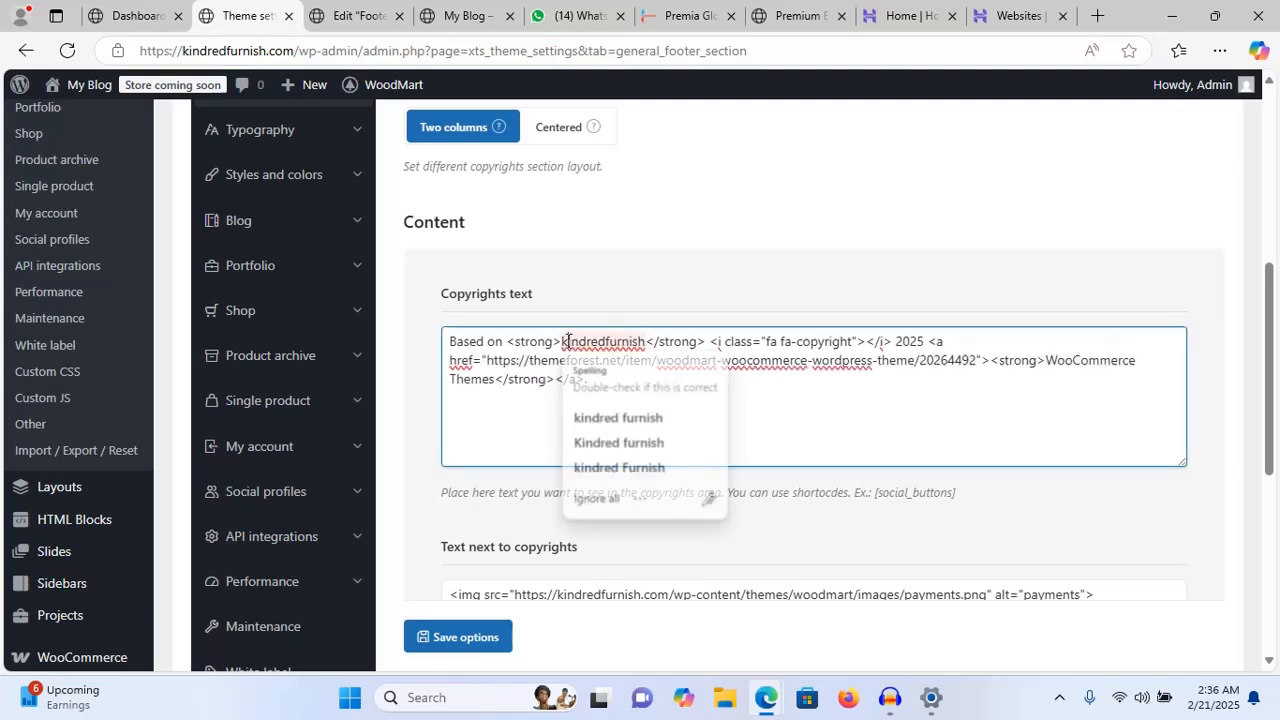
key("Escape")
key("BackSpace")
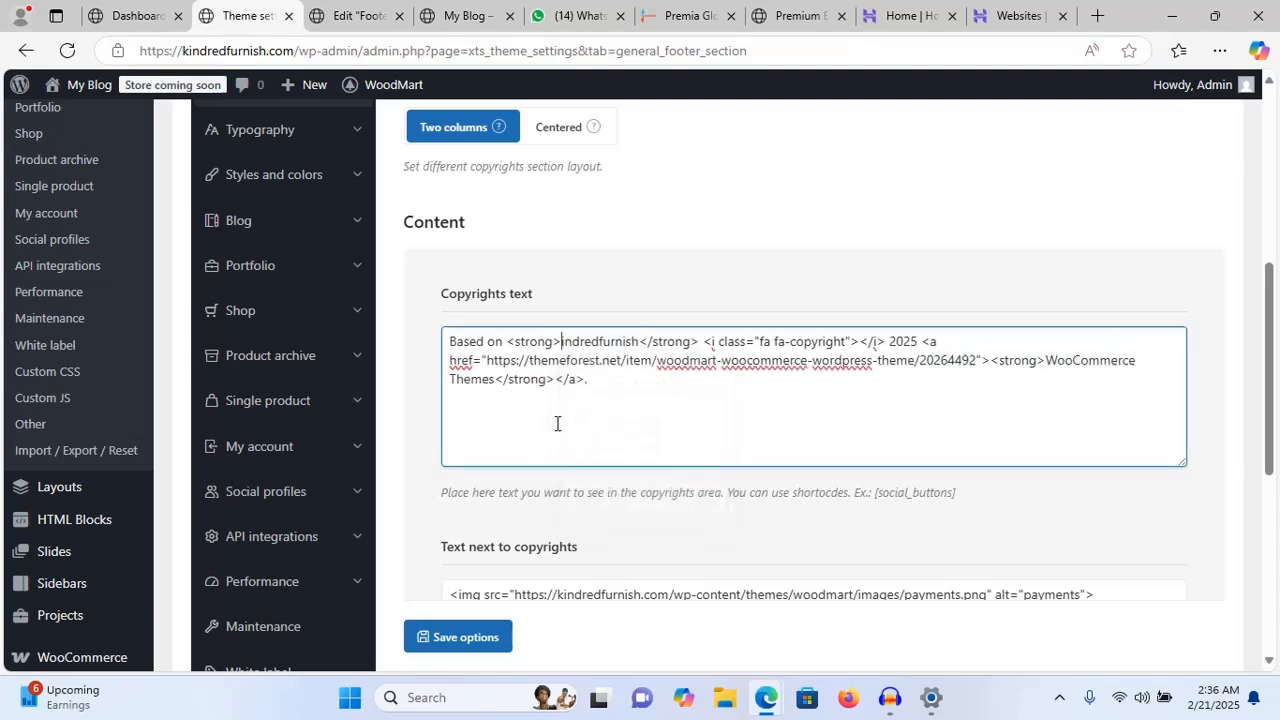
type("K")
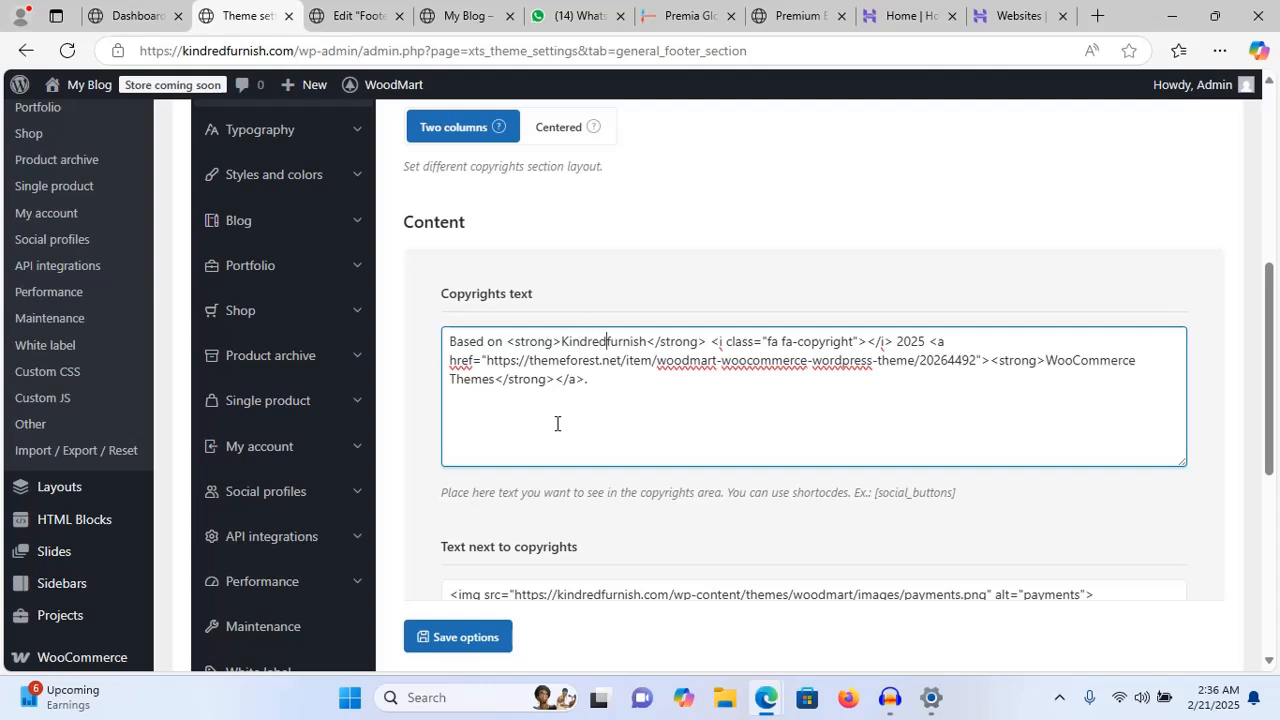
key("Delete")
type("F")
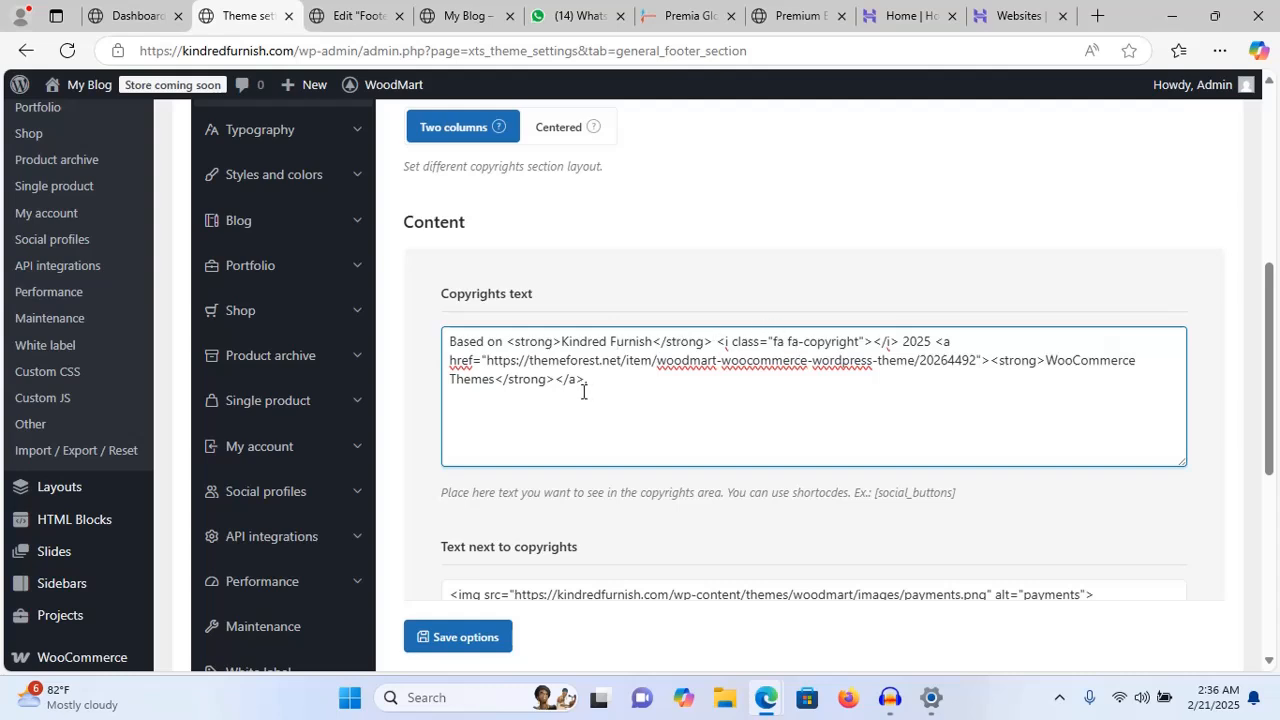
- Save the edited Copyrights text in the theme settings and check the copyright line in the live store's footer
left_click(458, 18)
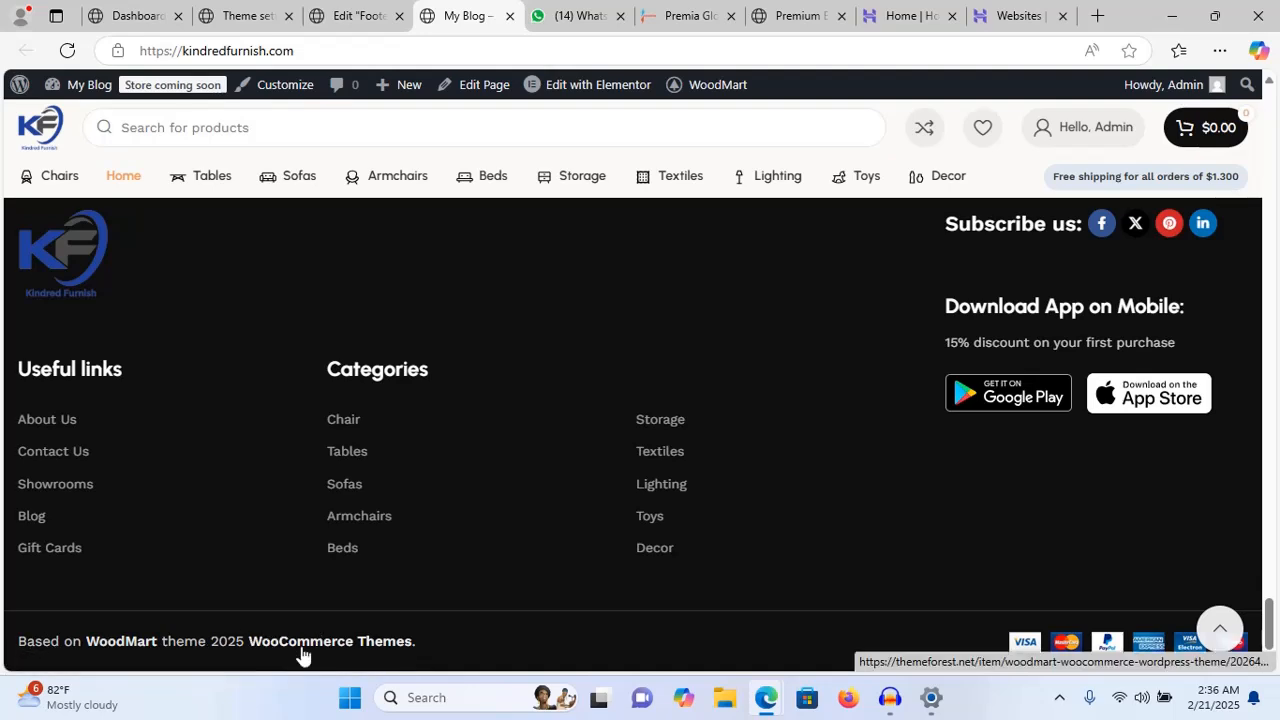
left_click(355, 16)
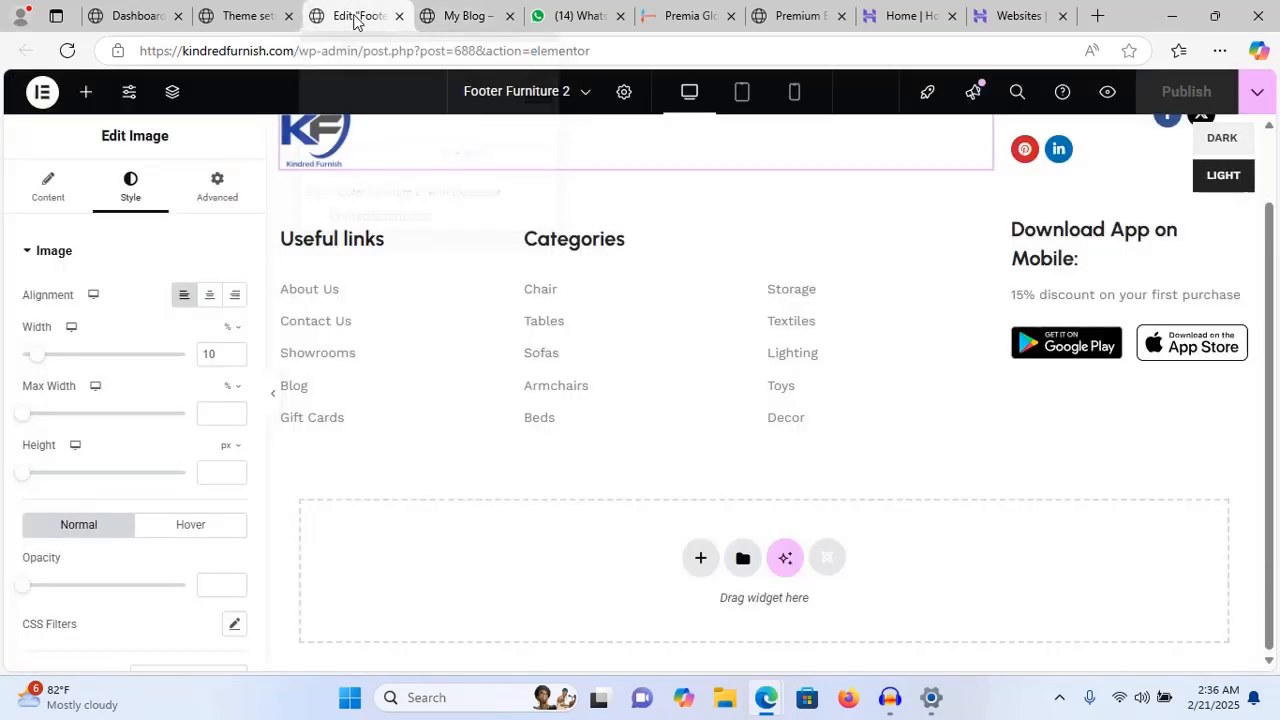
left_click(240, 16)
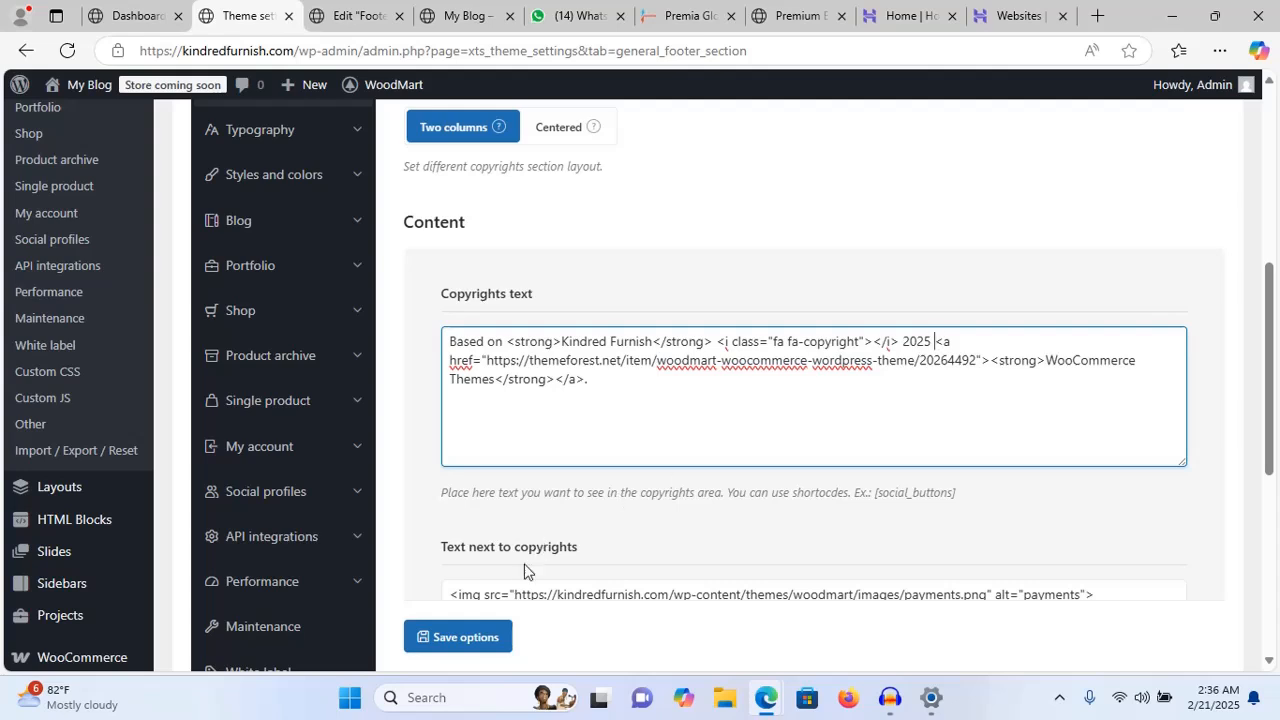
left_click(469, 650)
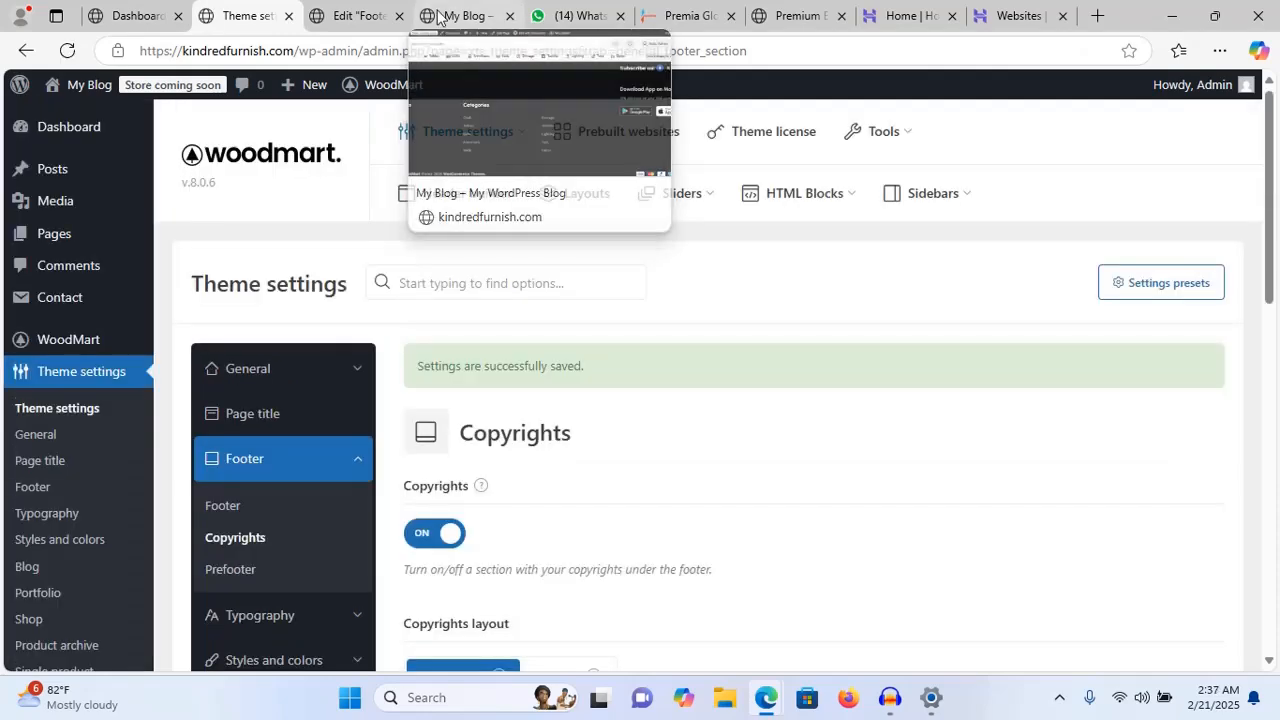
left_click(455, 16)
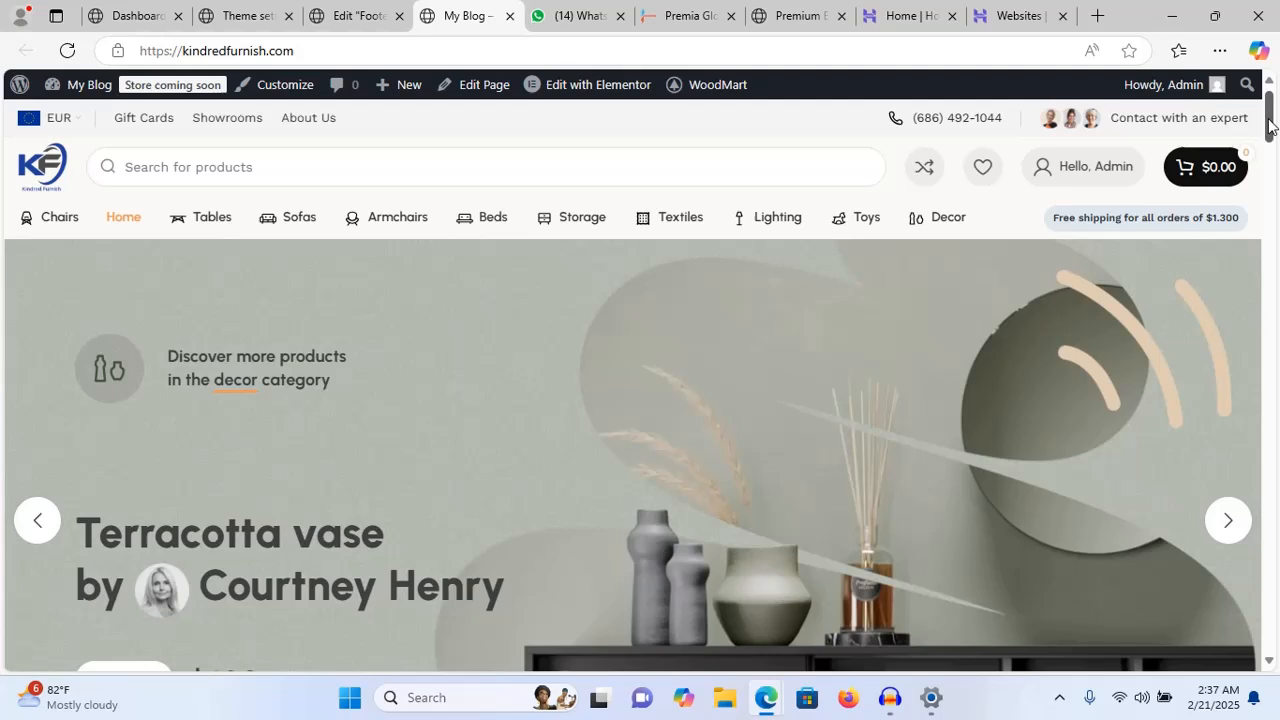
left_click_drag(1269, 126, 1271, 640)
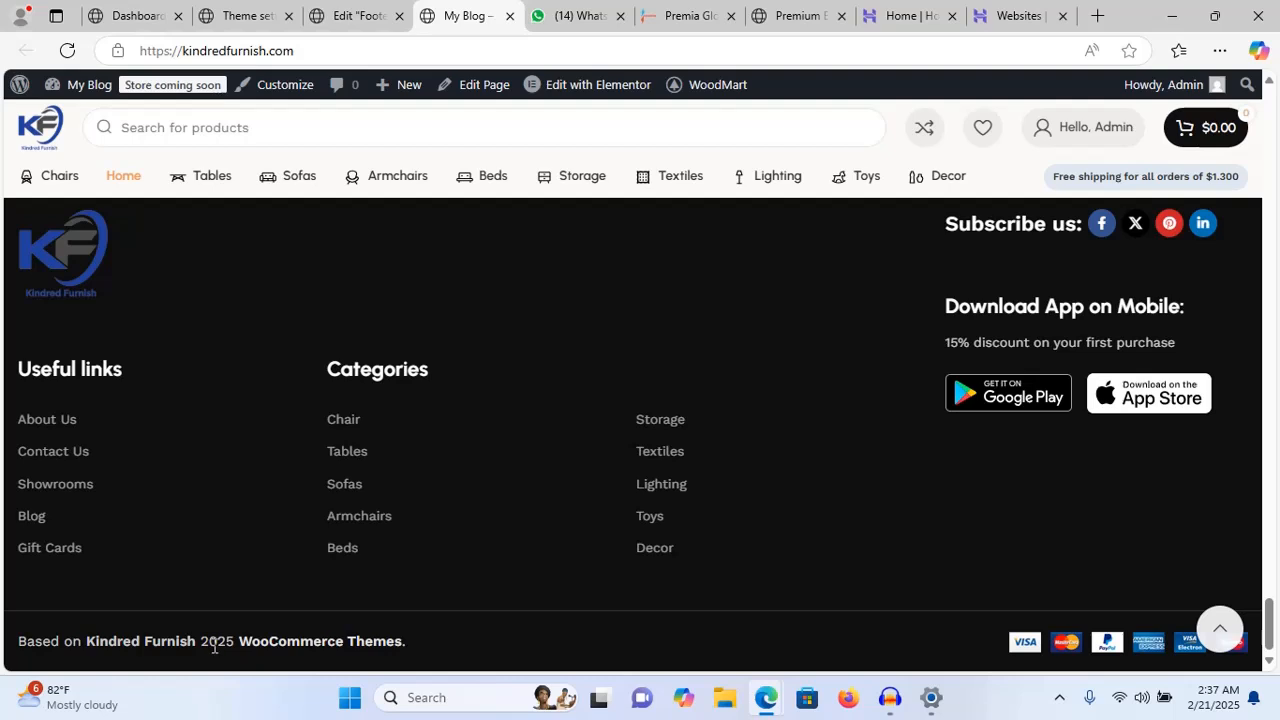
- Delete the WooCommerce Themes link code after 2025 in the Copyrights text and save the theme options
left_click(248, 16)
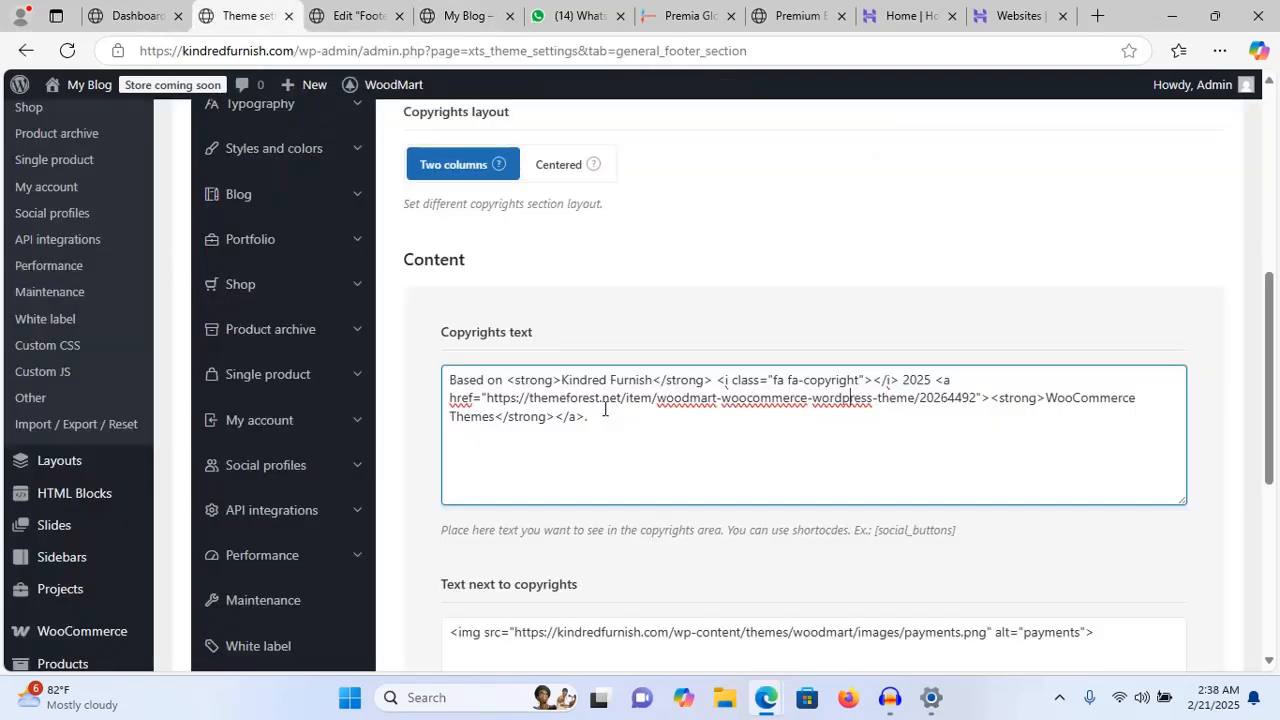
left_click(596, 414)
left_click_drag(934, 380, 942, 436)
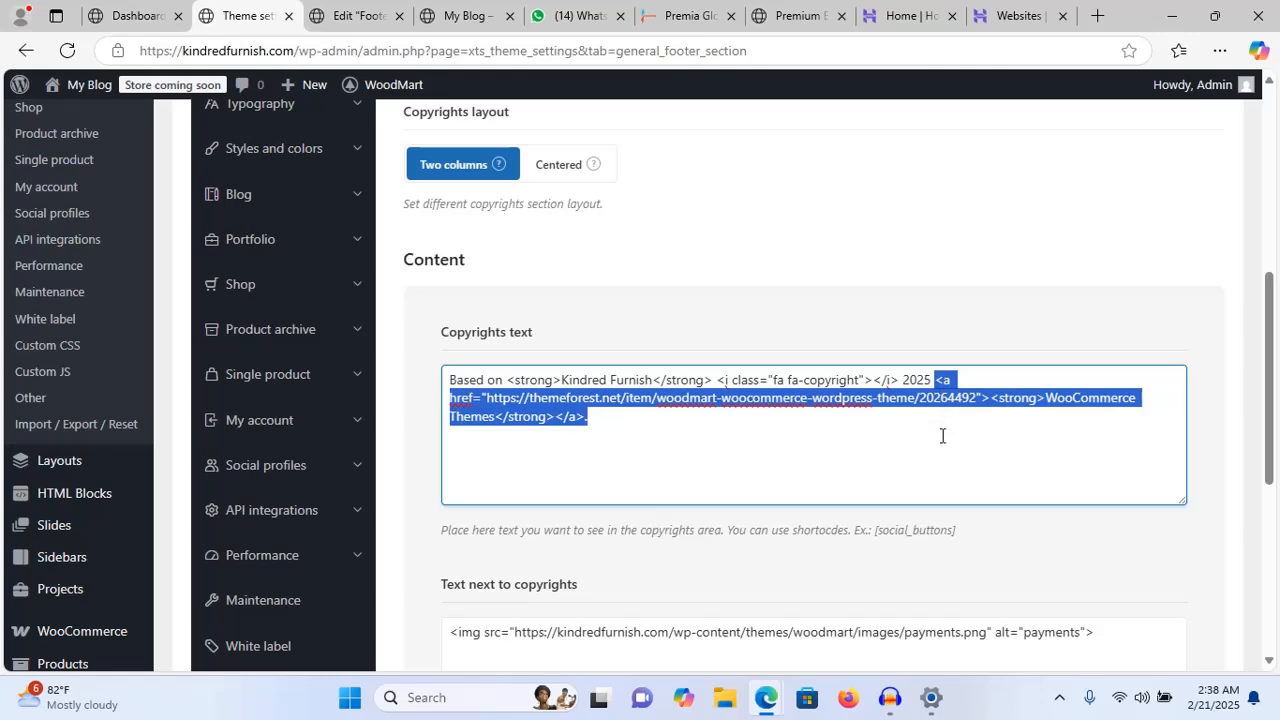
key("BackSpace")
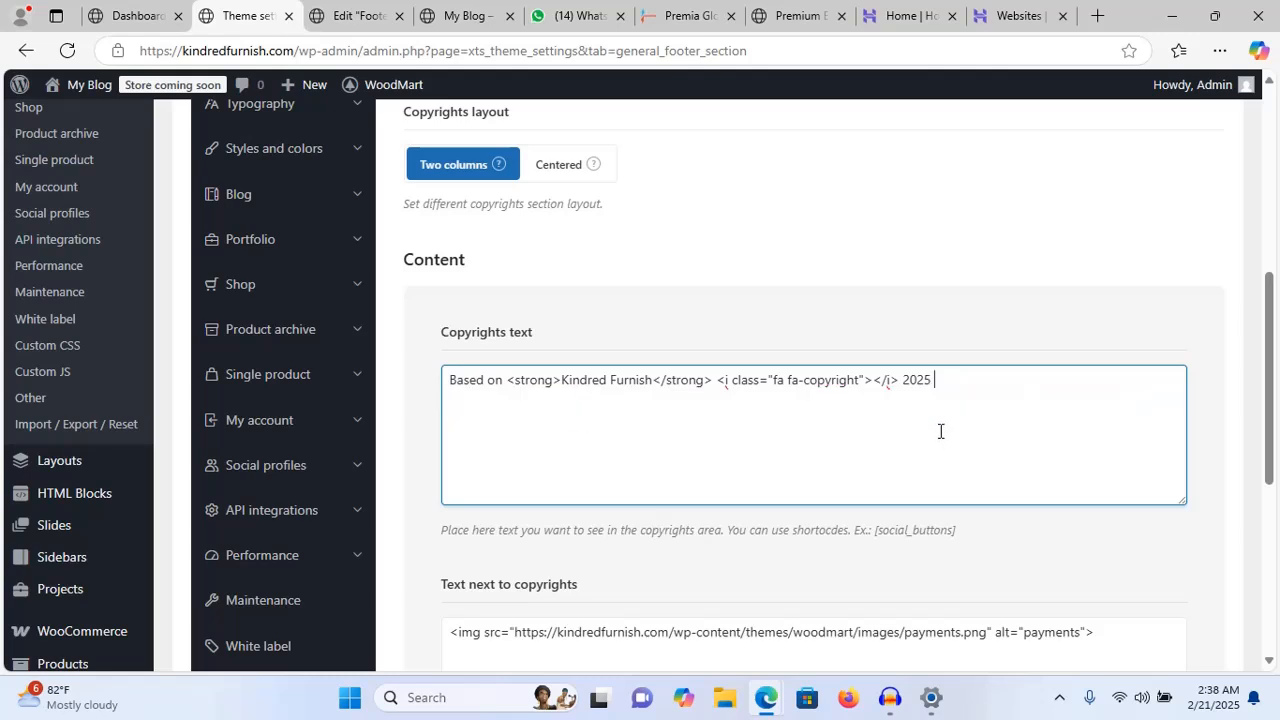
key("ctrl+z")
scroll(940, 431, "down", 1)
key("BackSpace")
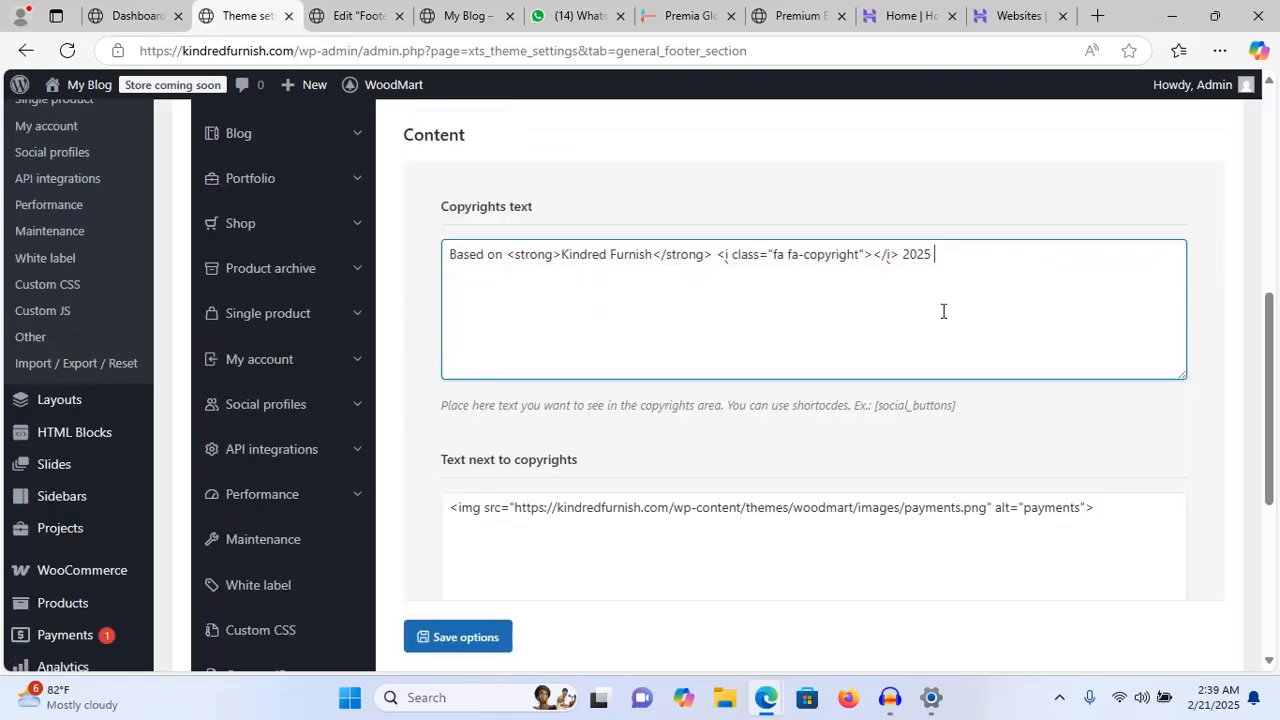
left_click(458, 640)
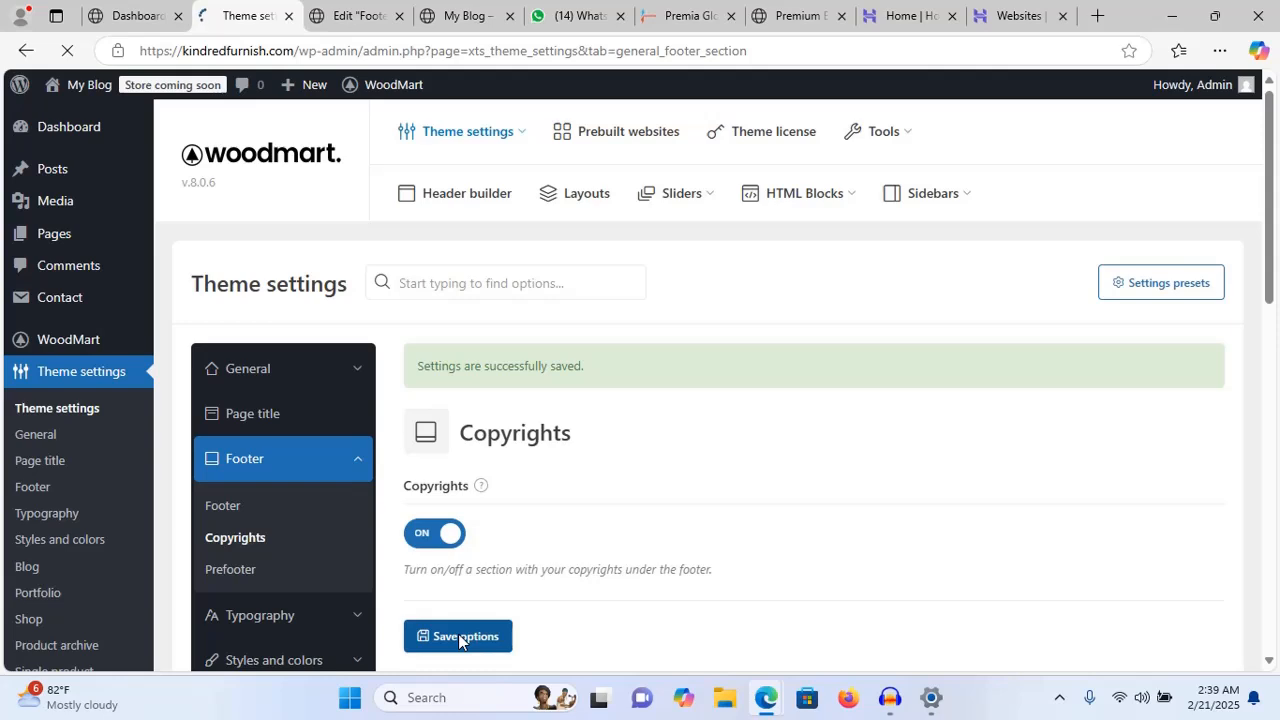
- Reload the store's home page and check the copyright line at the end of the footer
left_click(447, 15)
left_click(446, 43)
key("Return")
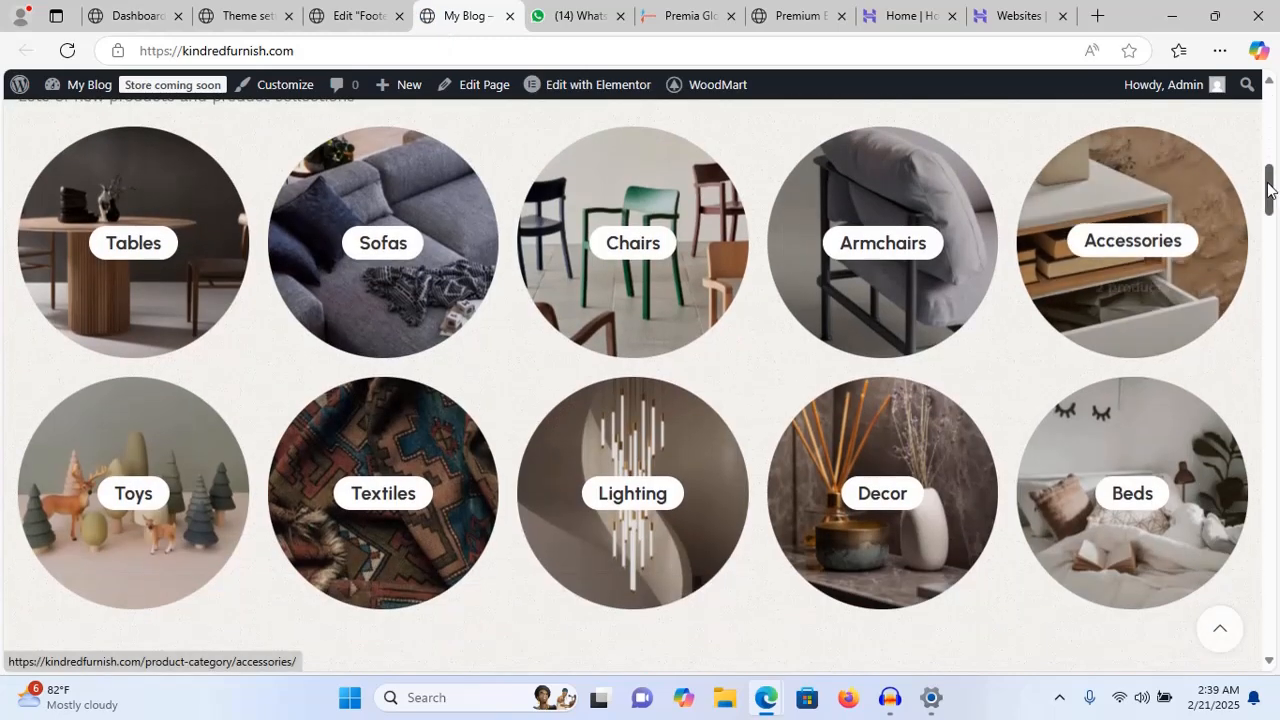
left_click_drag(1268, 190, 1242, 708)
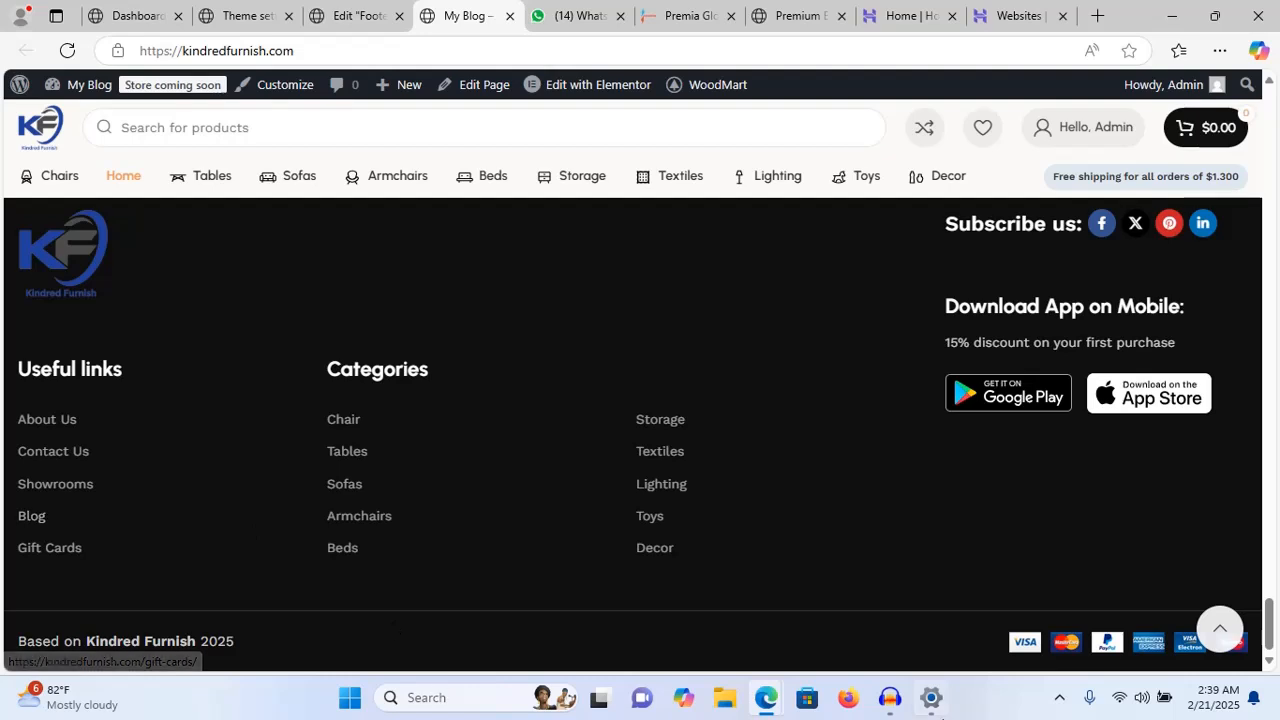
- Examine the payments image code in the text next to copyrights and compare it with the live footer
left_click(374, 20)
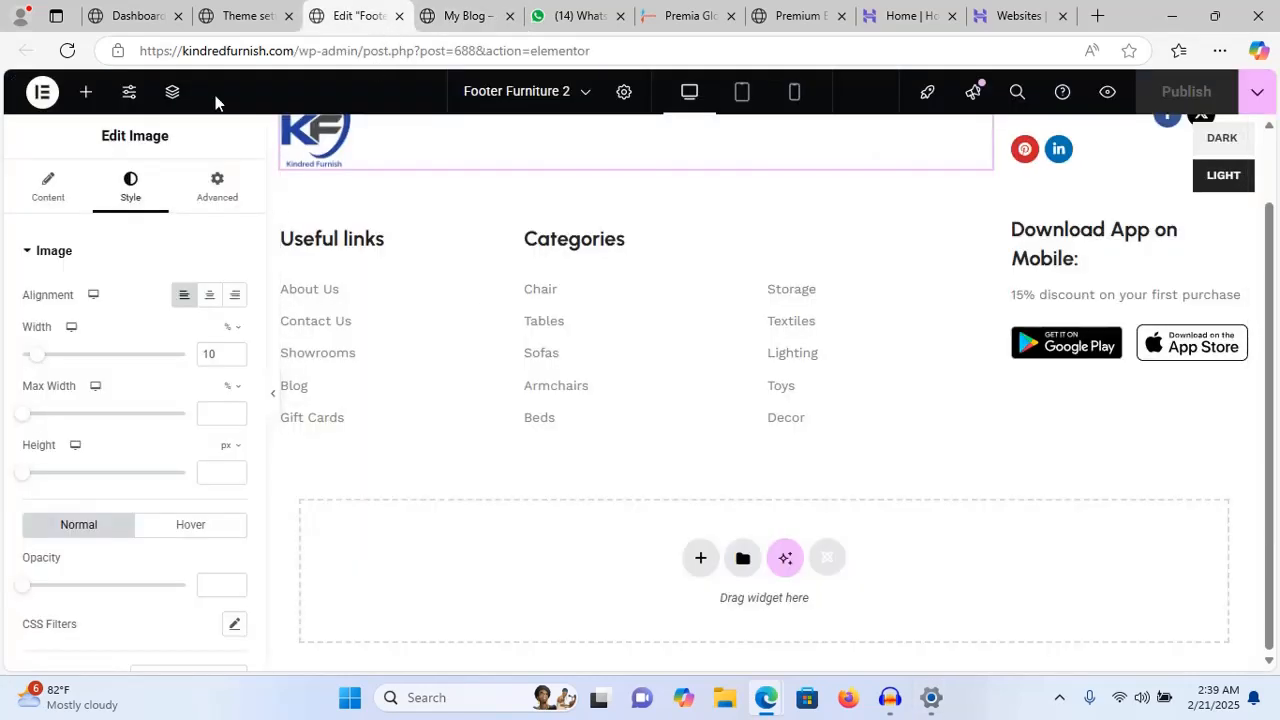
left_click(225, 30)
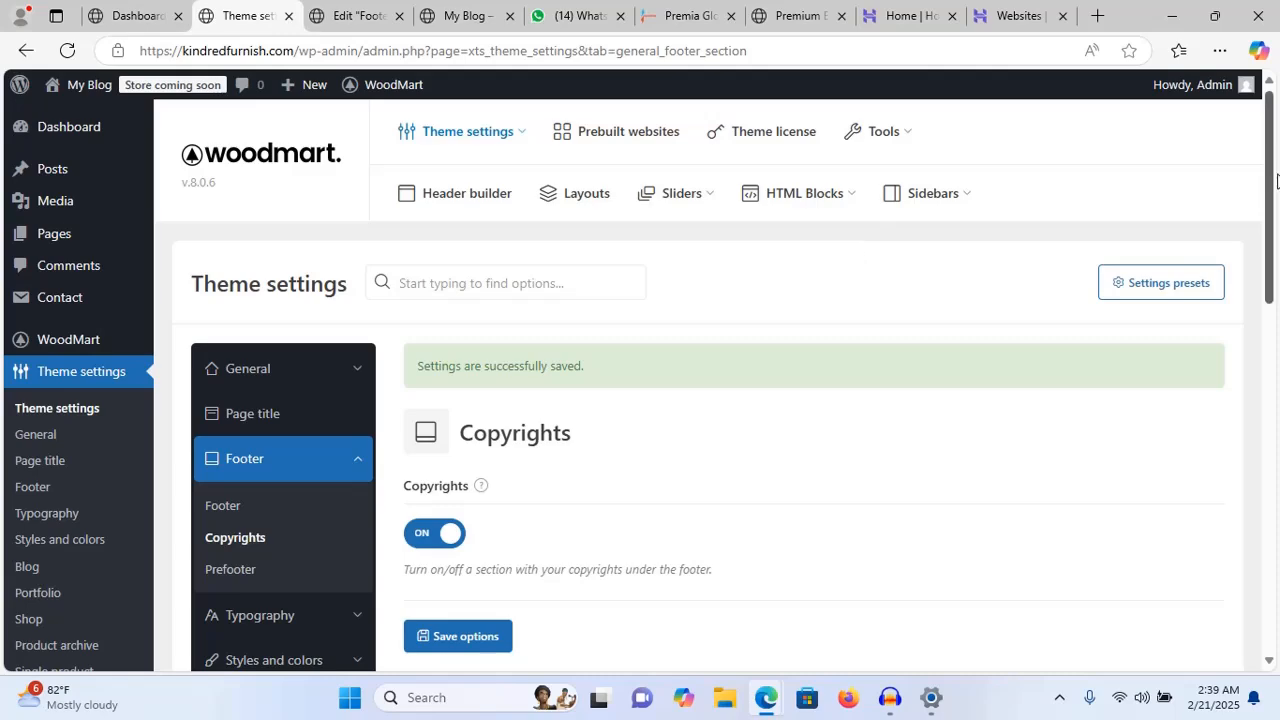
scroll(1274, 192, "down", 5)
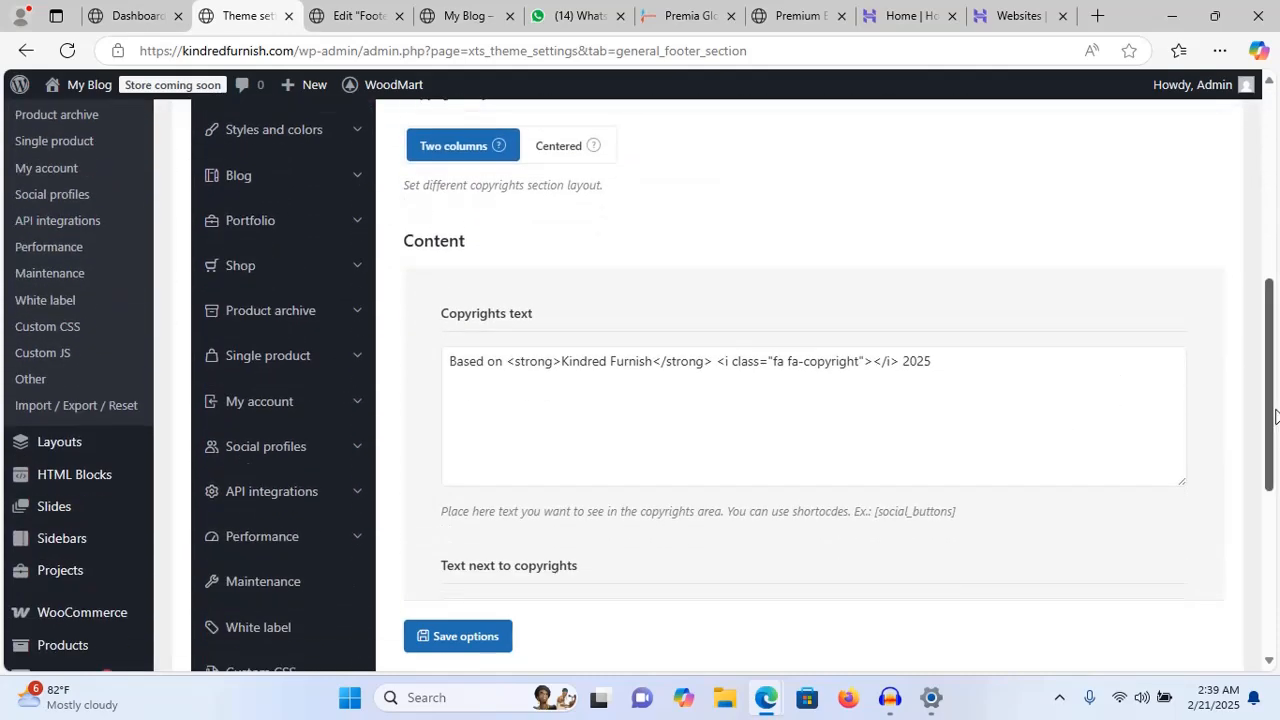
scroll(1272, 414, "down", 3)
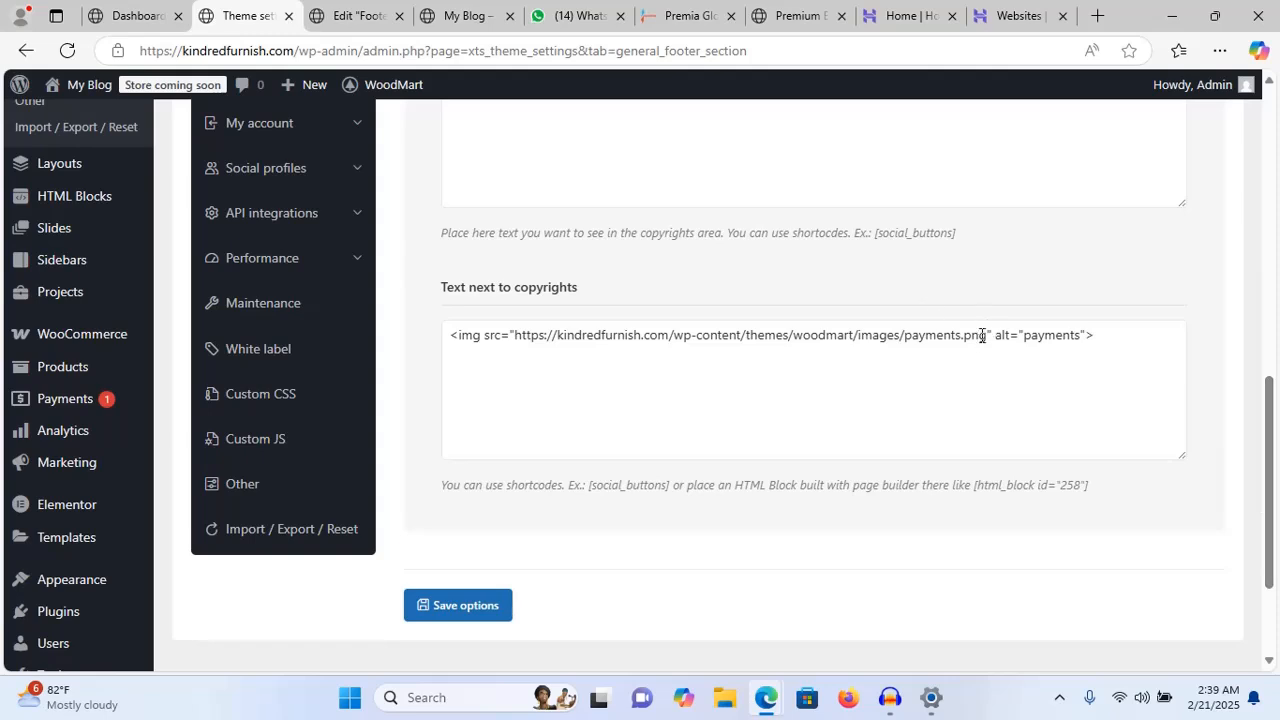
left_click(980, 342)
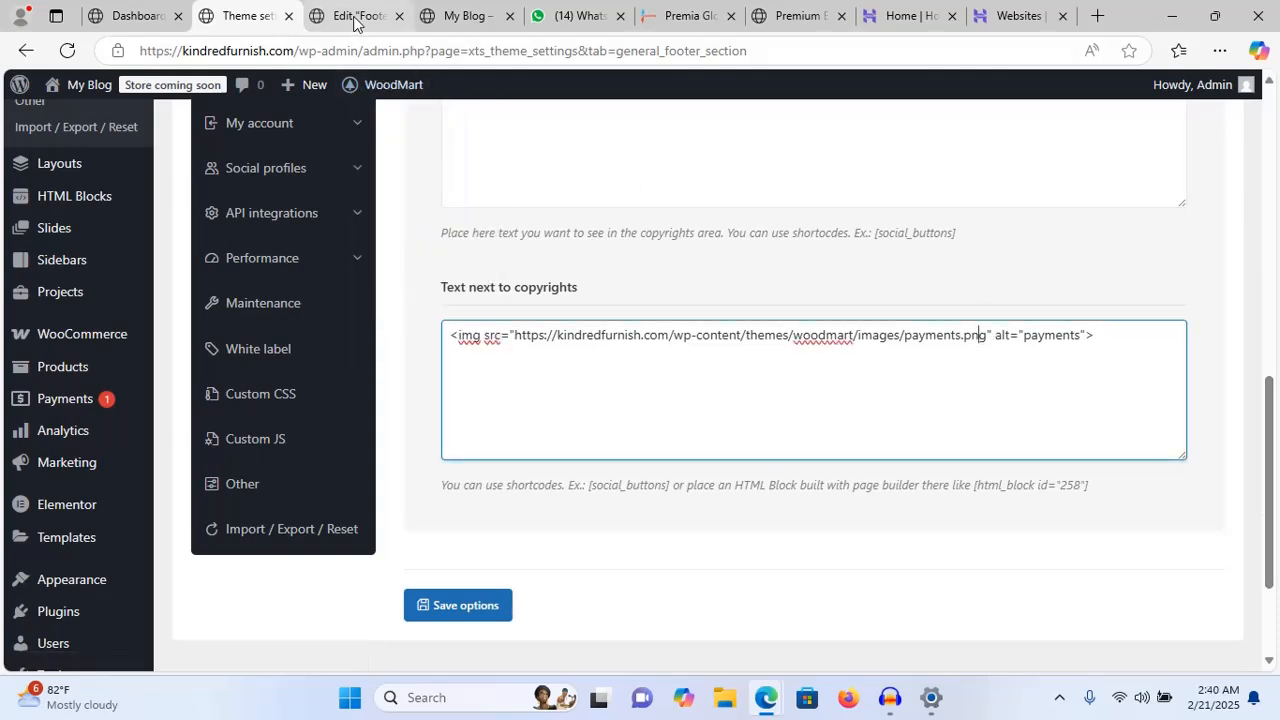
left_click(466, 16)
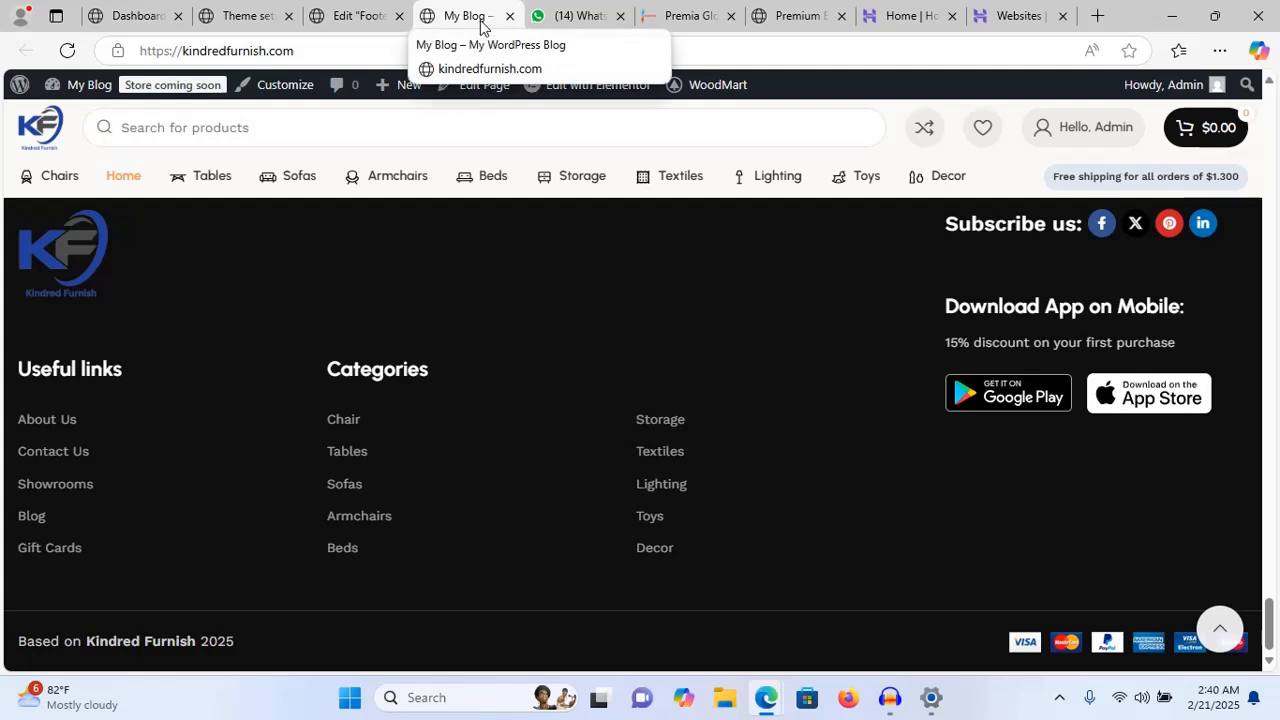
left_click(349, 12)
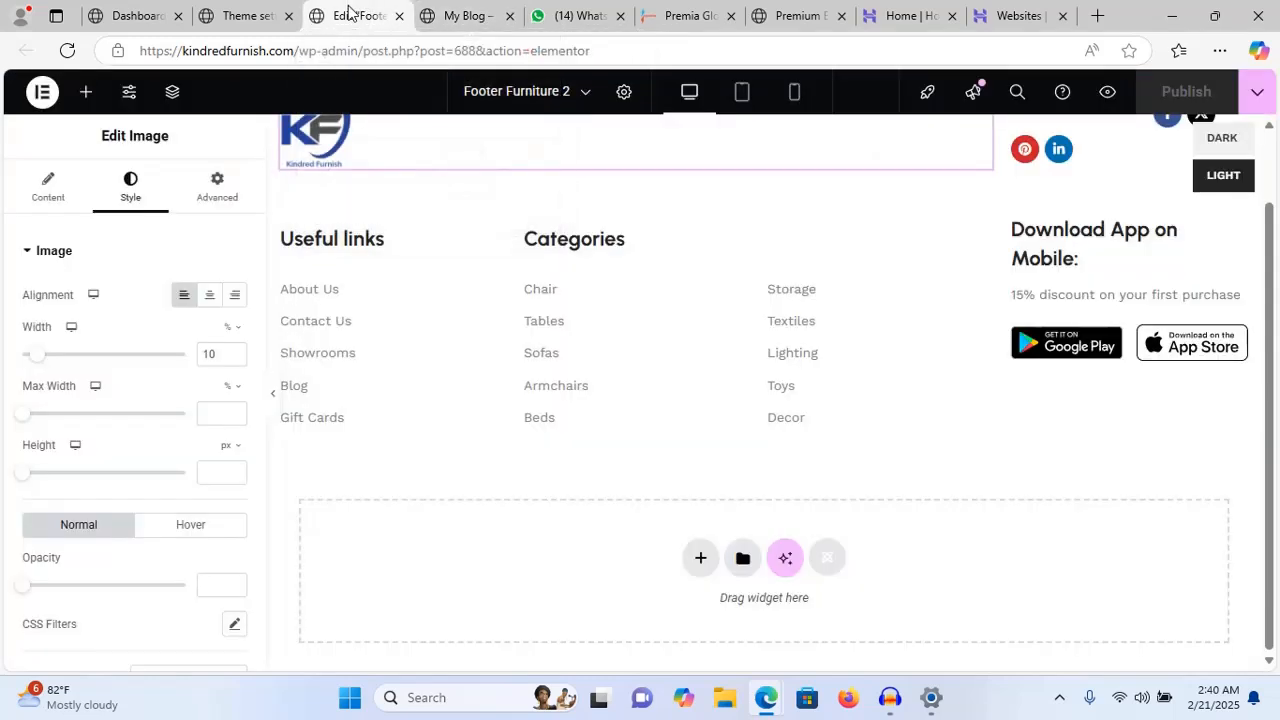
left_click(278, 18)
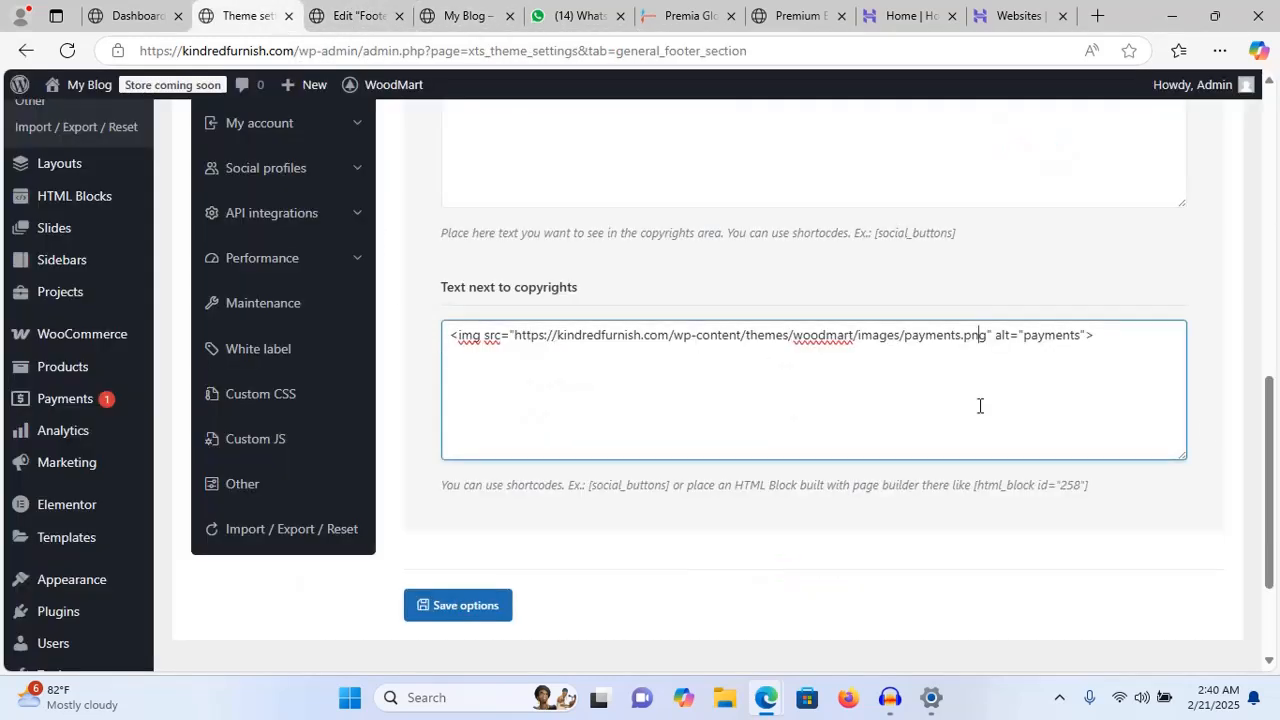
- Copy the name "Kindred Furnish" from between the strong tags of the Copyrights text
left_click_drag(1273, 435, 1272, 342)
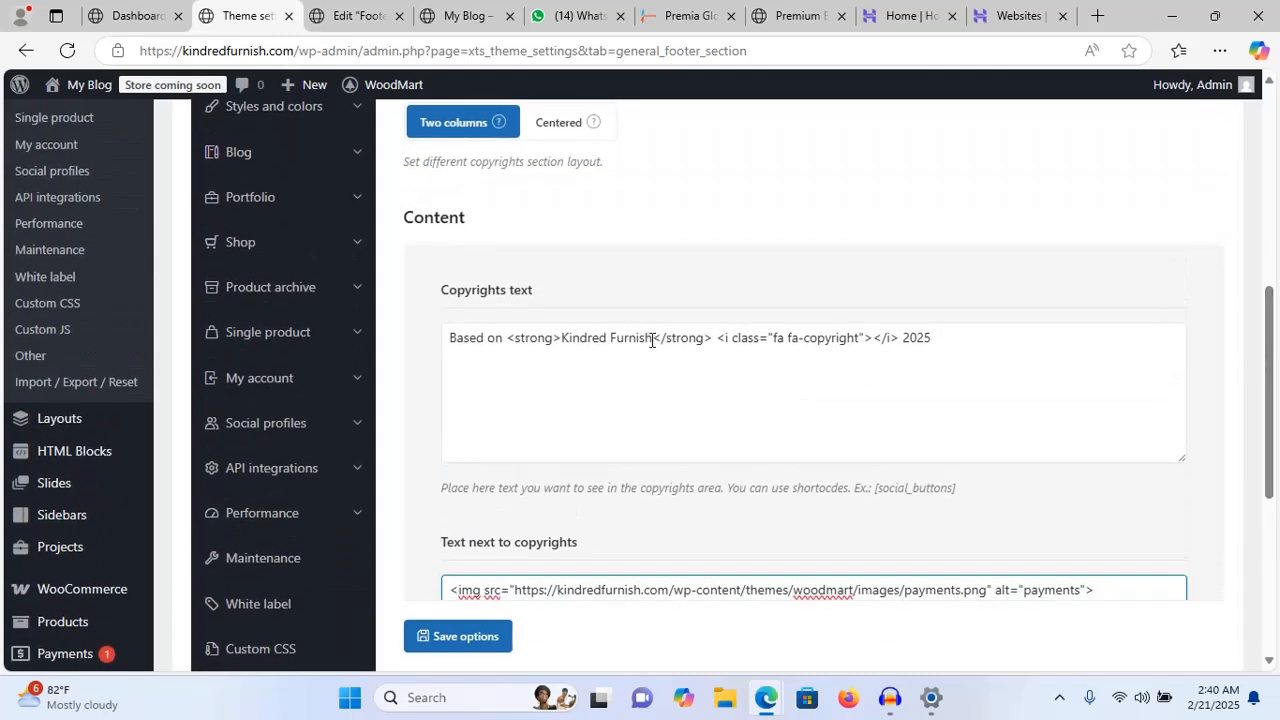
left_click_drag(652, 340, 564, 339)
right_click(564, 338)
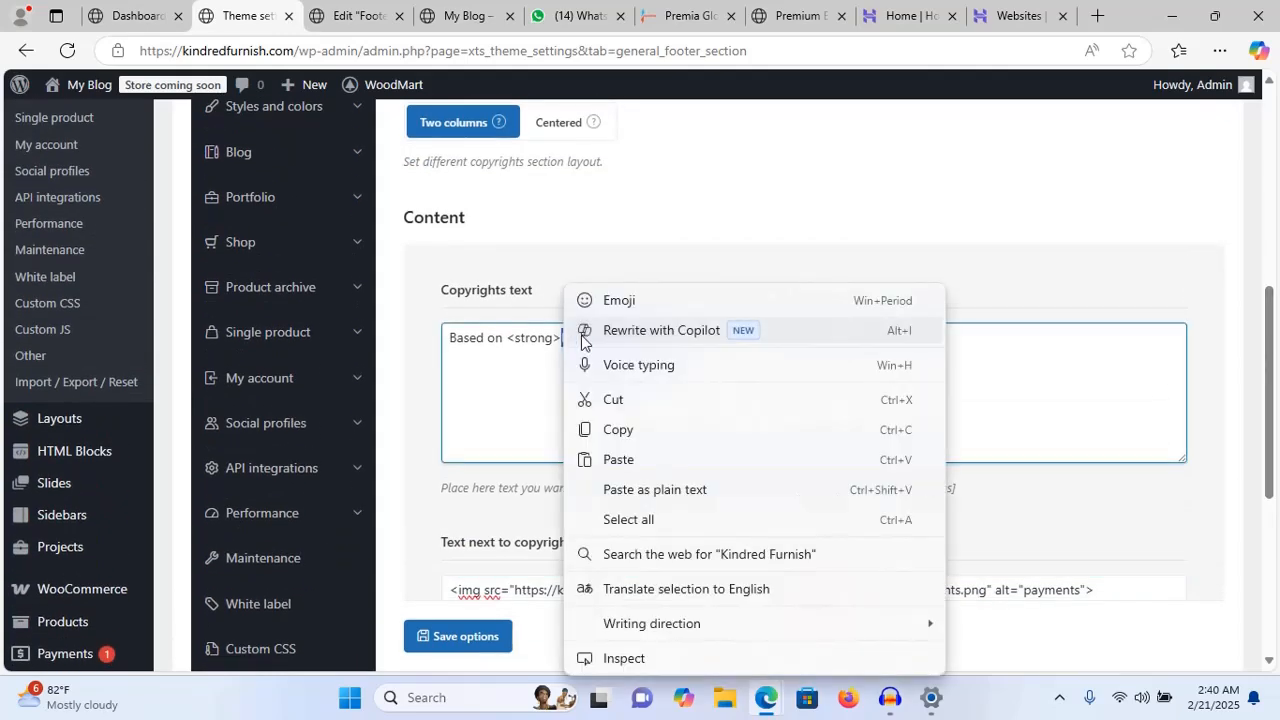
left_click(619, 430)
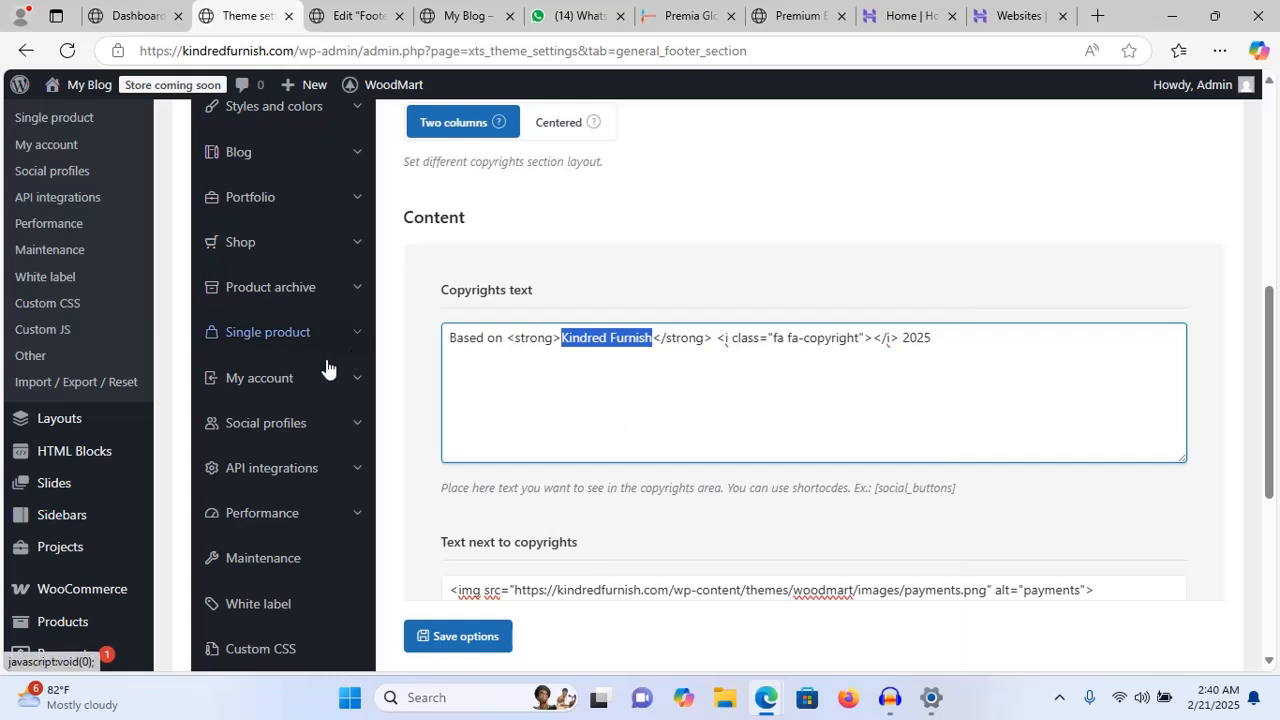
- Open the site's General Settings and clear the tagline "My WordPress Blog"
left_click_drag(1272, 368, 1272, 518)
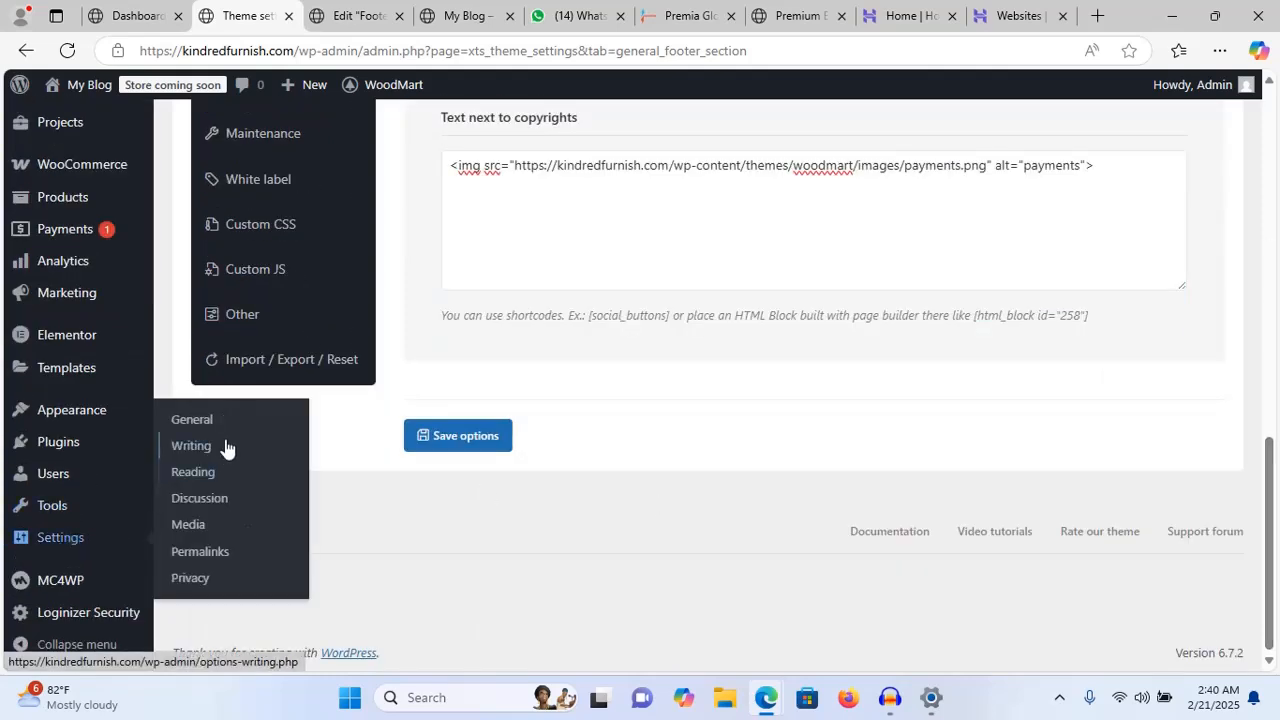
left_click(208, 421)
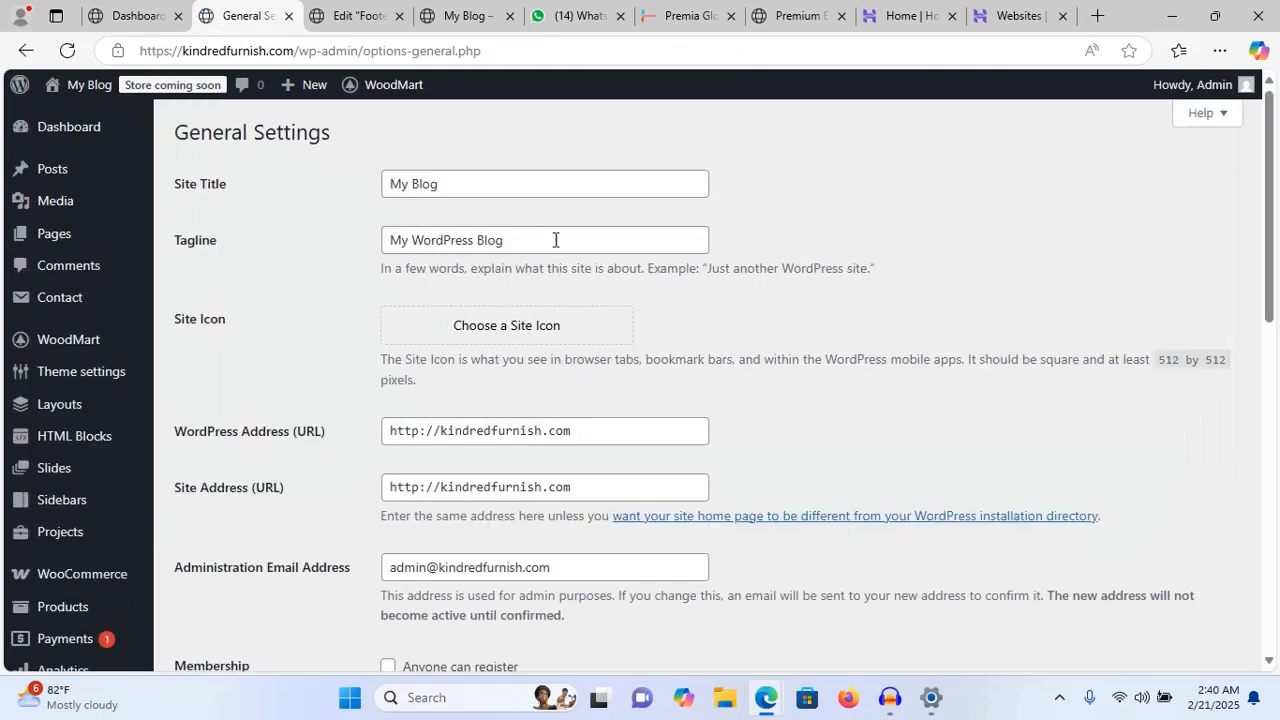
triple_click(554, 240)
key("BackSpace")
mouse_move(102, 375)
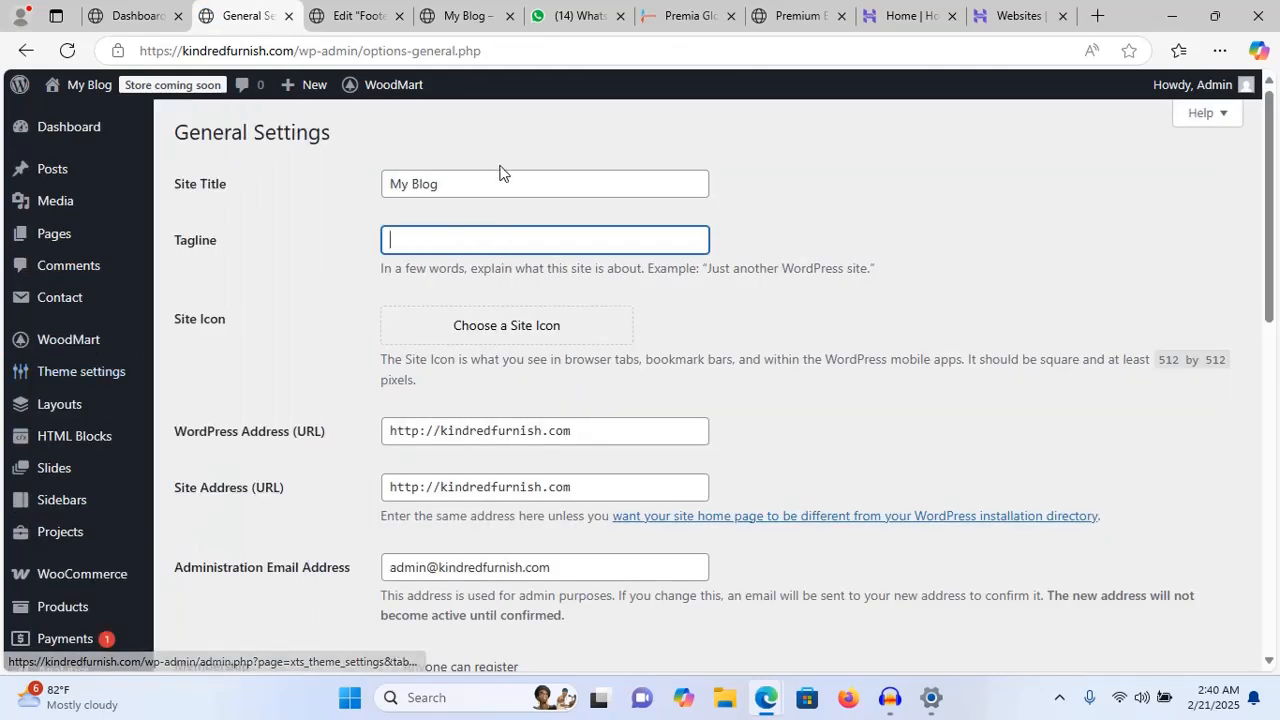
- Replace the site title with the copied name "Kindred Furnish" and save the general settings
triple_click(437, 182)
key("ctrl+v")
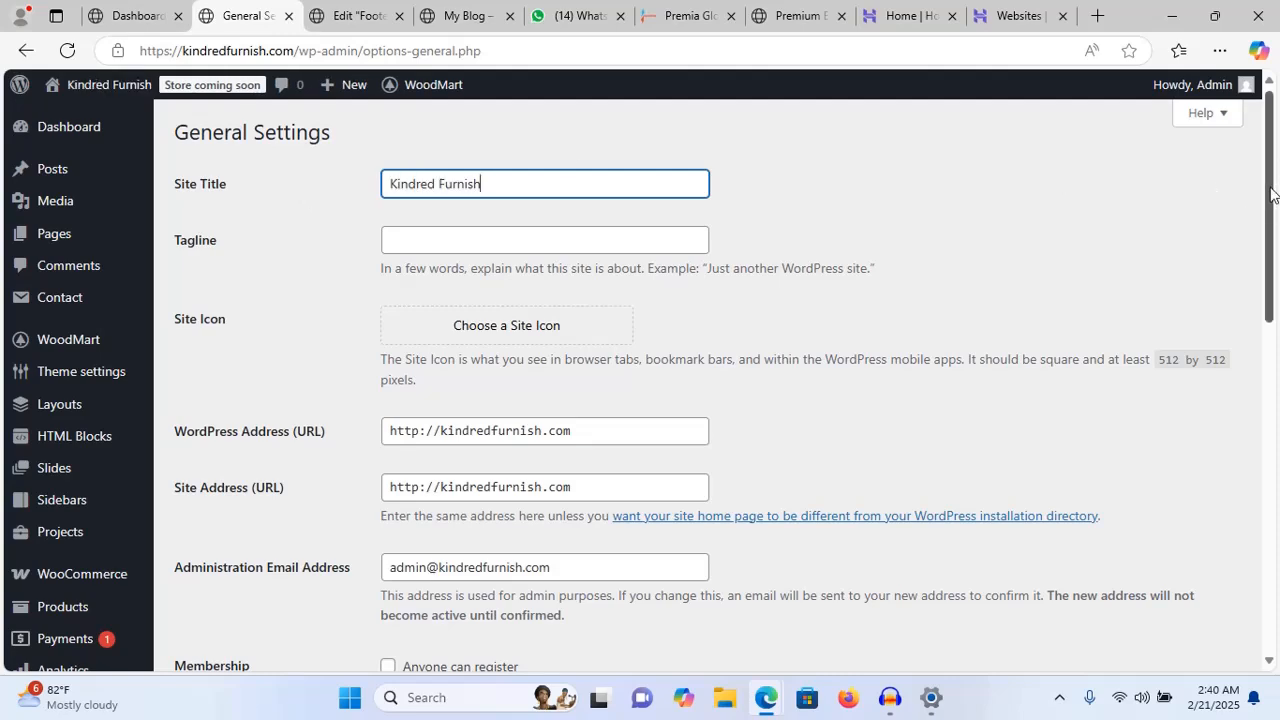
left_click_drag(1271, 193, 1265, 520)
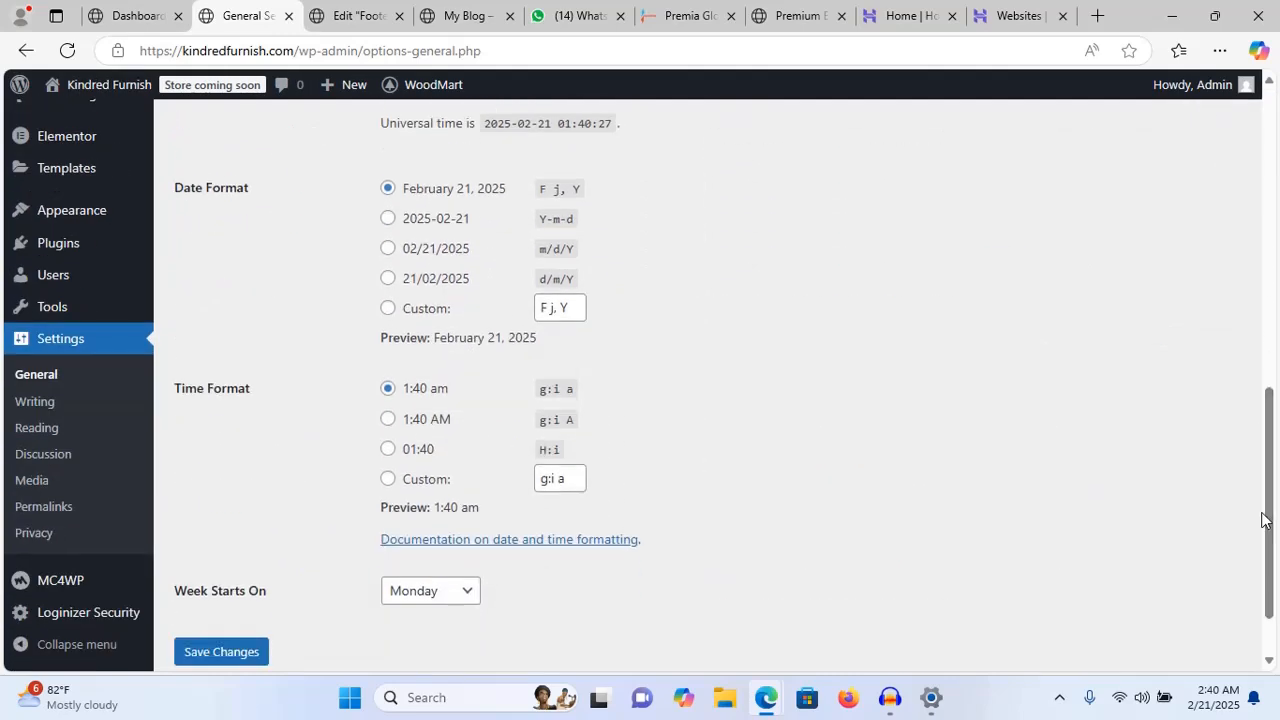
left_click(224, 663)
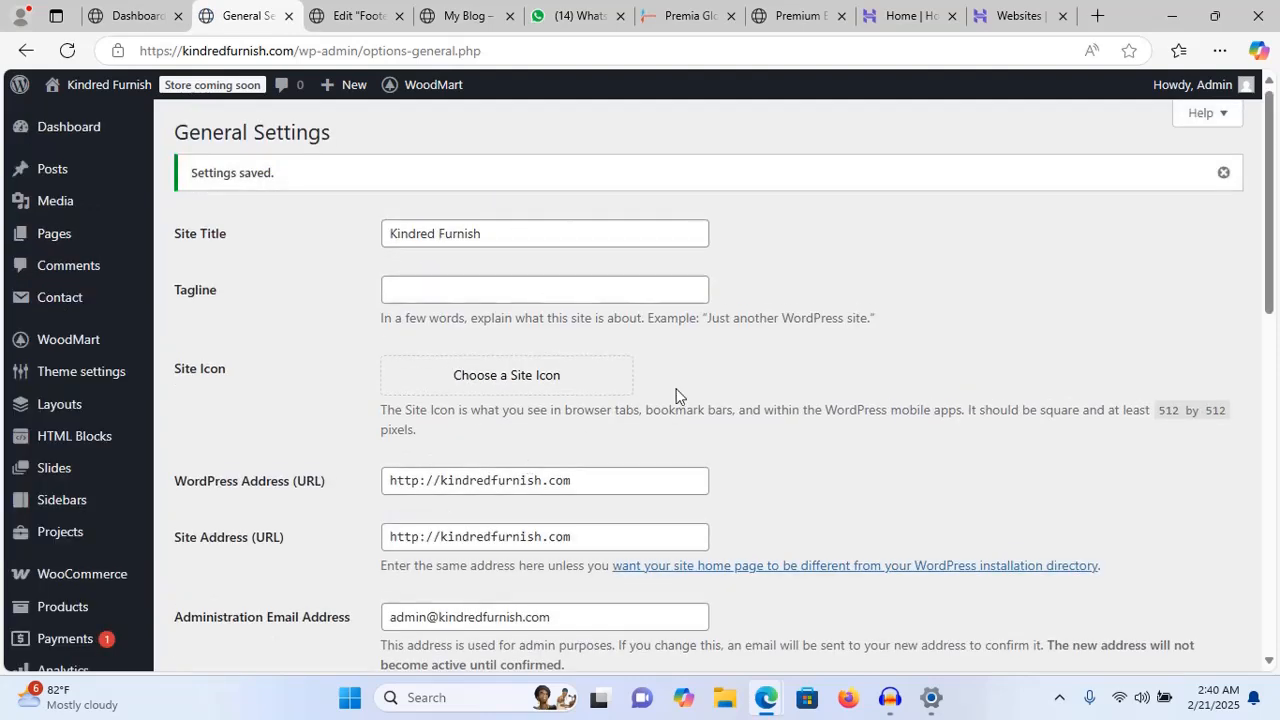
- Reload the store's home page and look through its title, bestsellers and brand sections
left_click(469, 16)
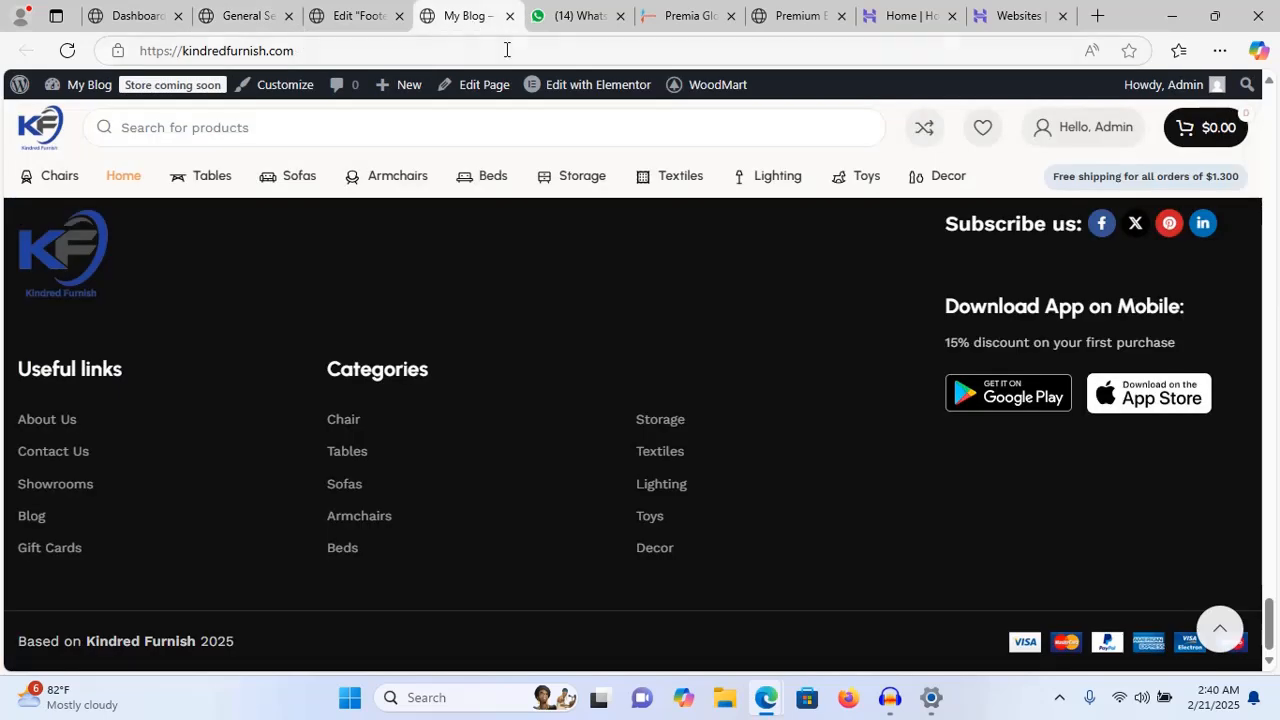
left_click(506, 50)
key("Return")
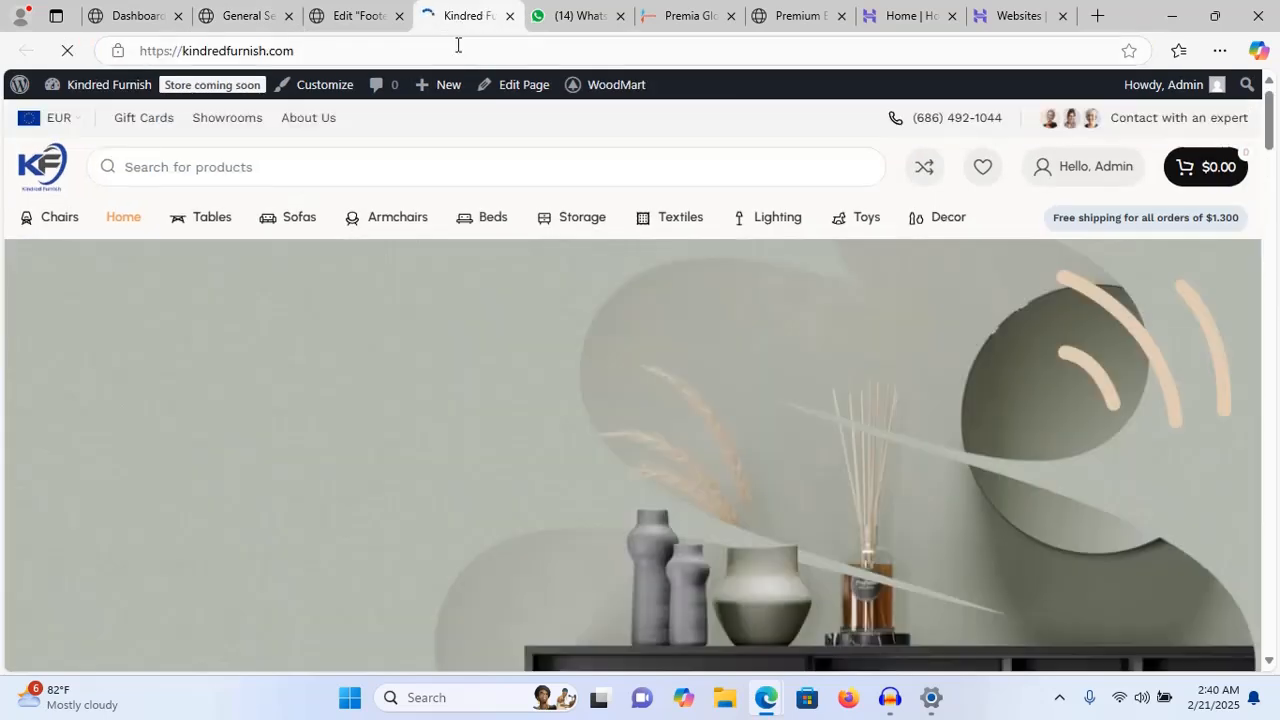
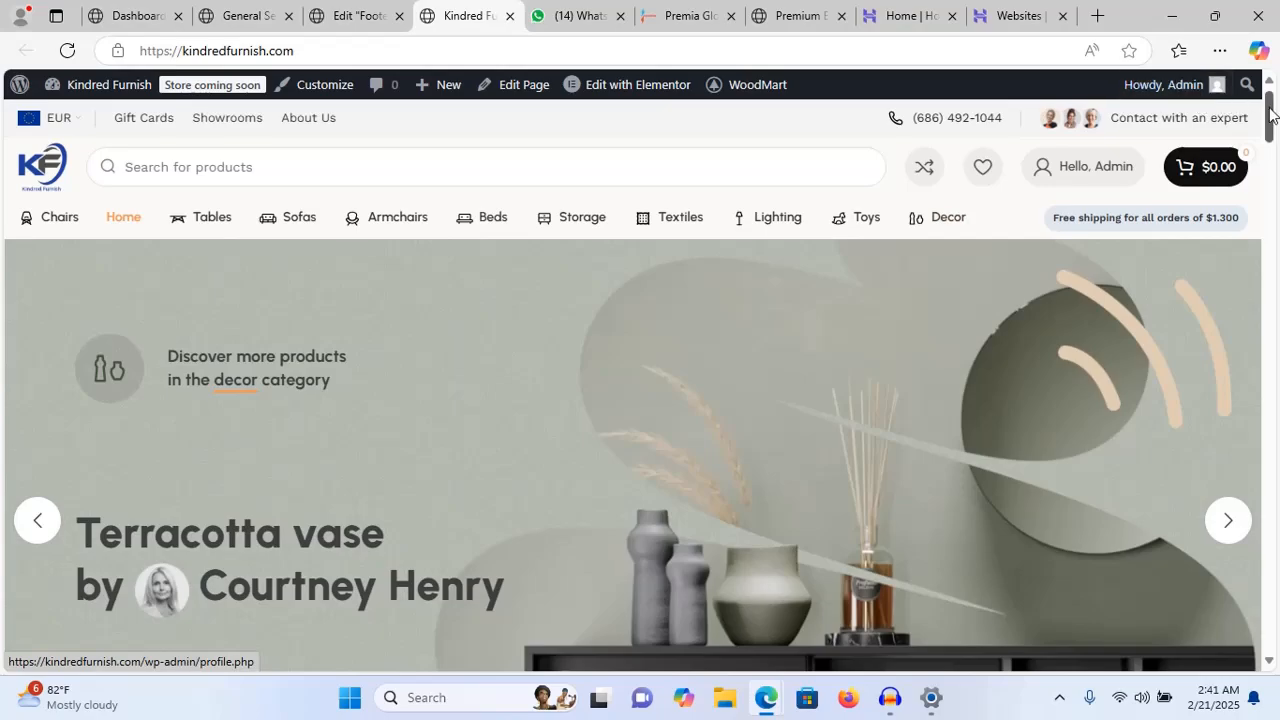
left_click_drag(1270, 115, 1268, 237)
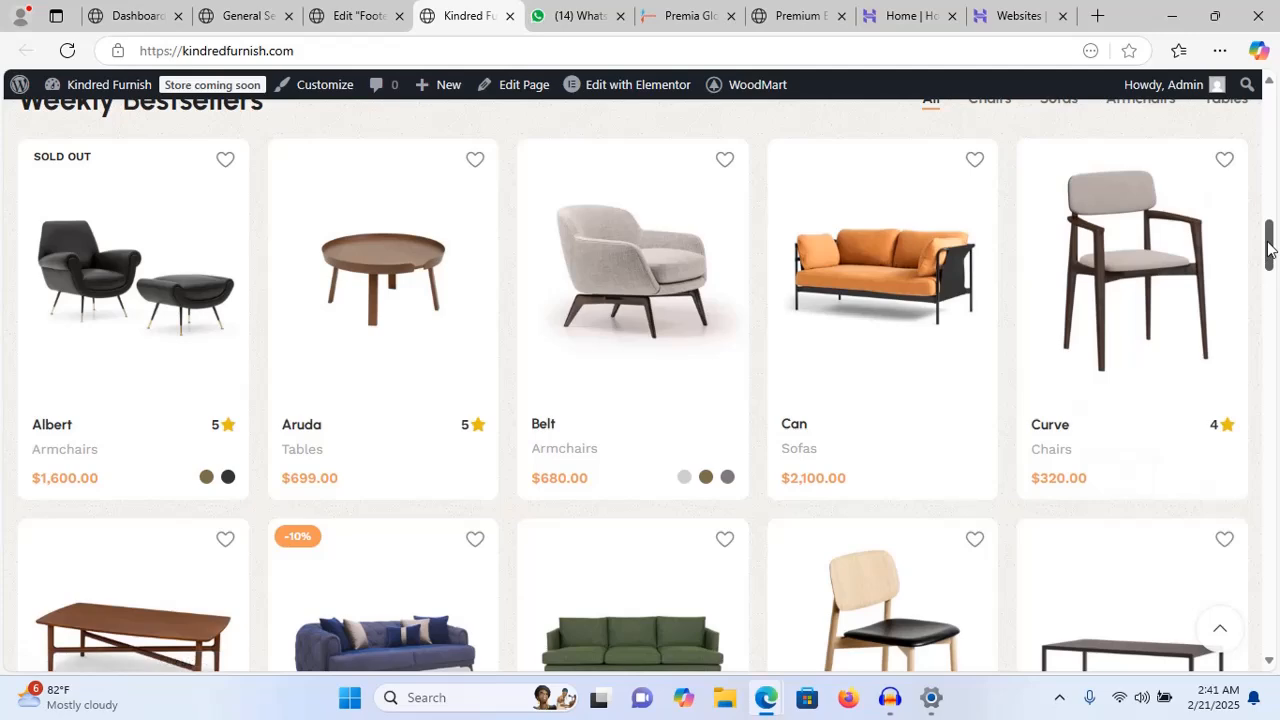
left_click_drag(1268, 240, 1272, 318)
scroll(1272, 318, "down", 1)
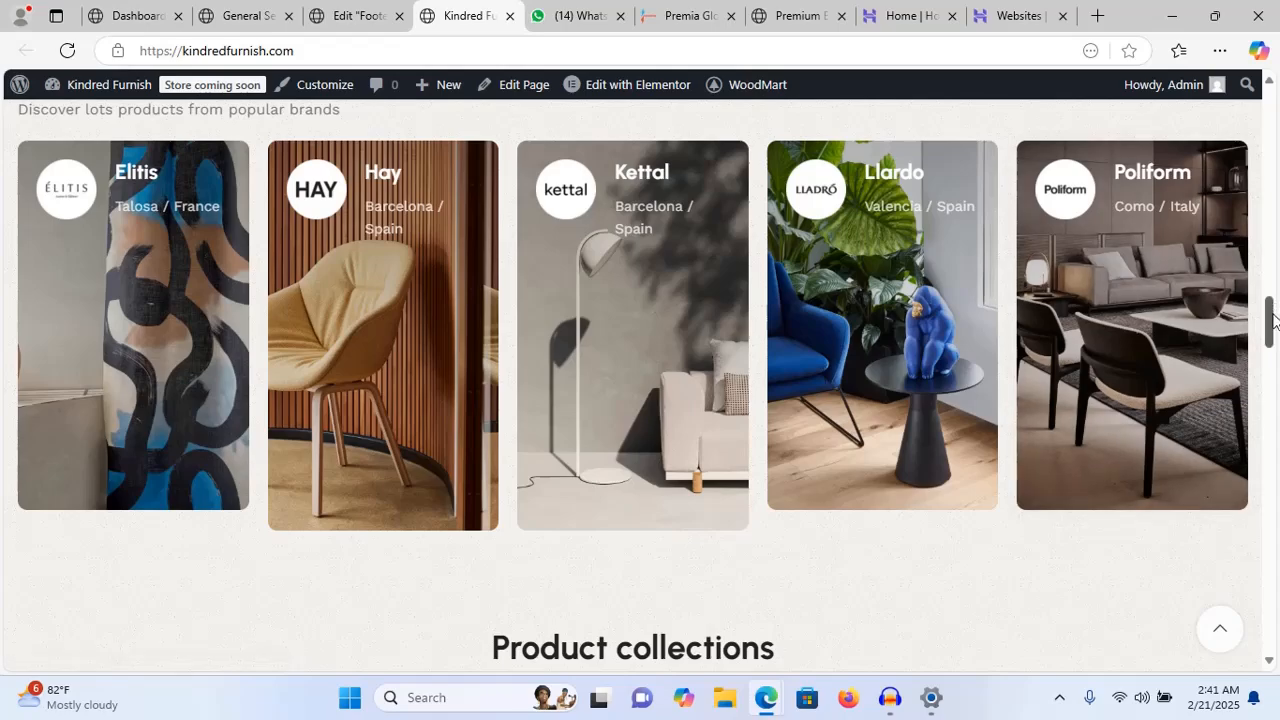
- Open the site's Menus management page under Appearance in a separate browser tab
left_click_drag(1271, 322, 1268, 622)
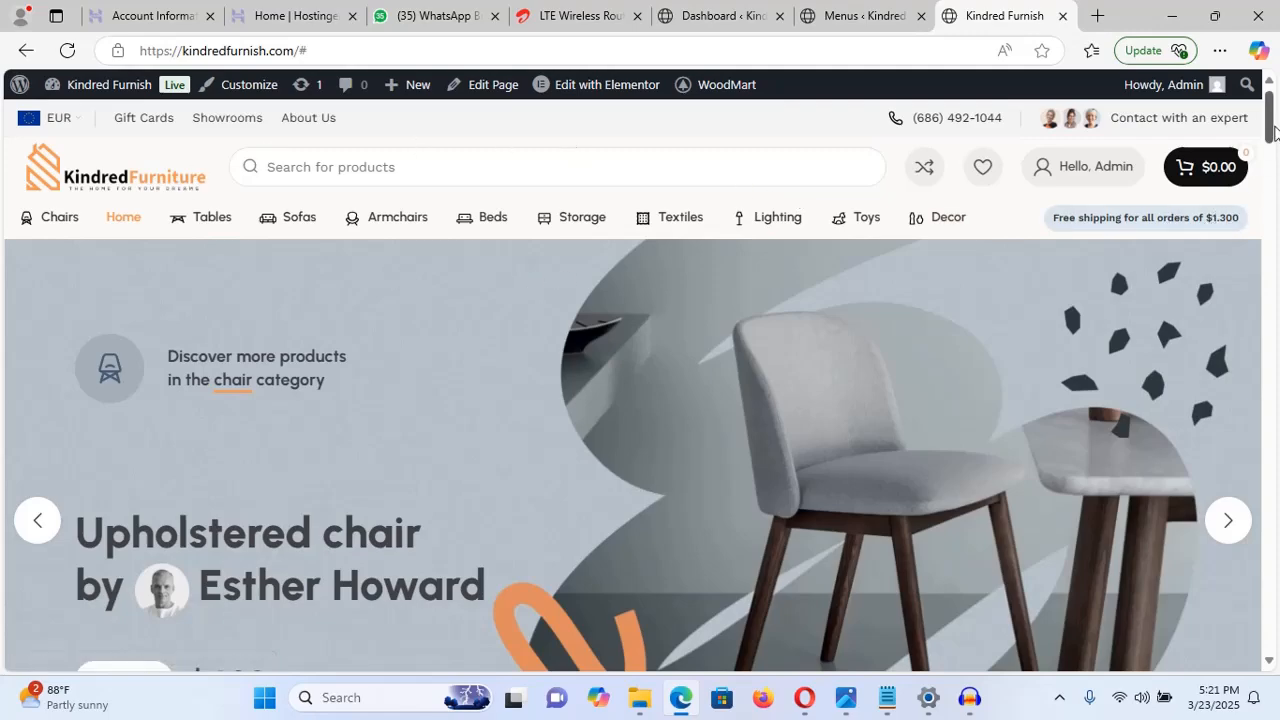
mouse_move(1275, 130)
left_mouse_down()
mouse_move(1268, 209)
mouse_move(1270, 128)
left_mouse_up()
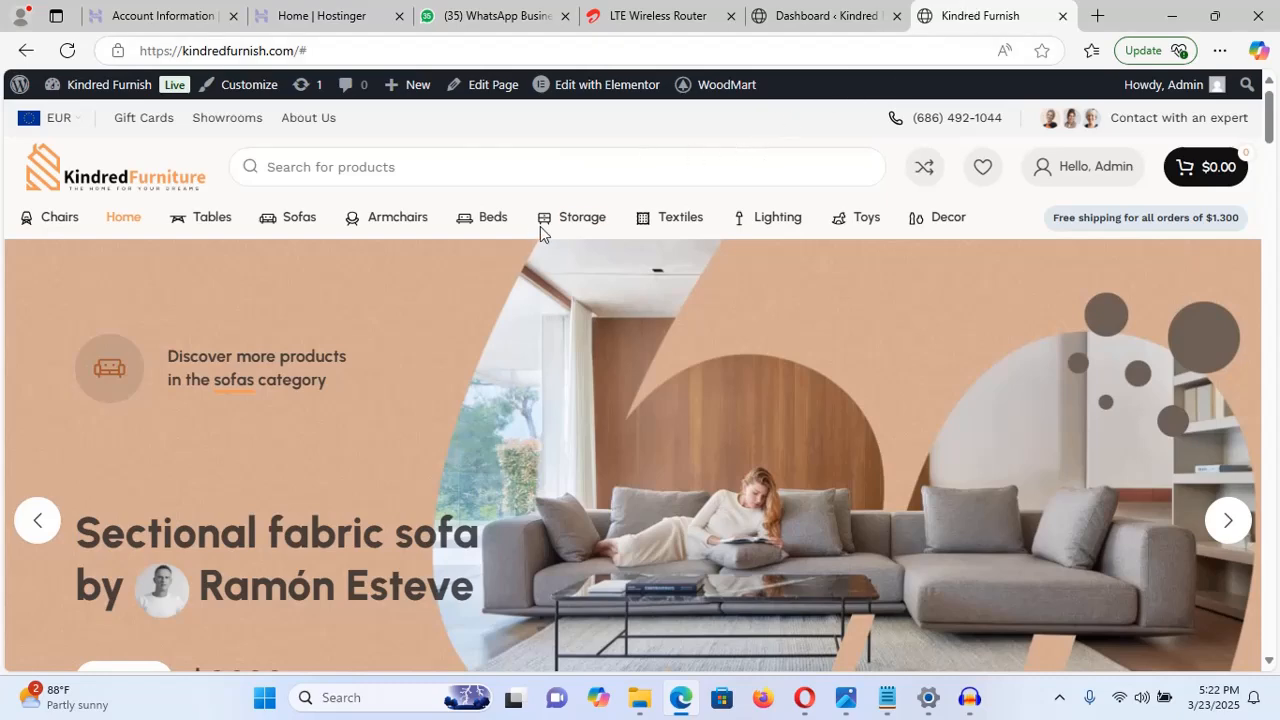
left_click(812, 15)
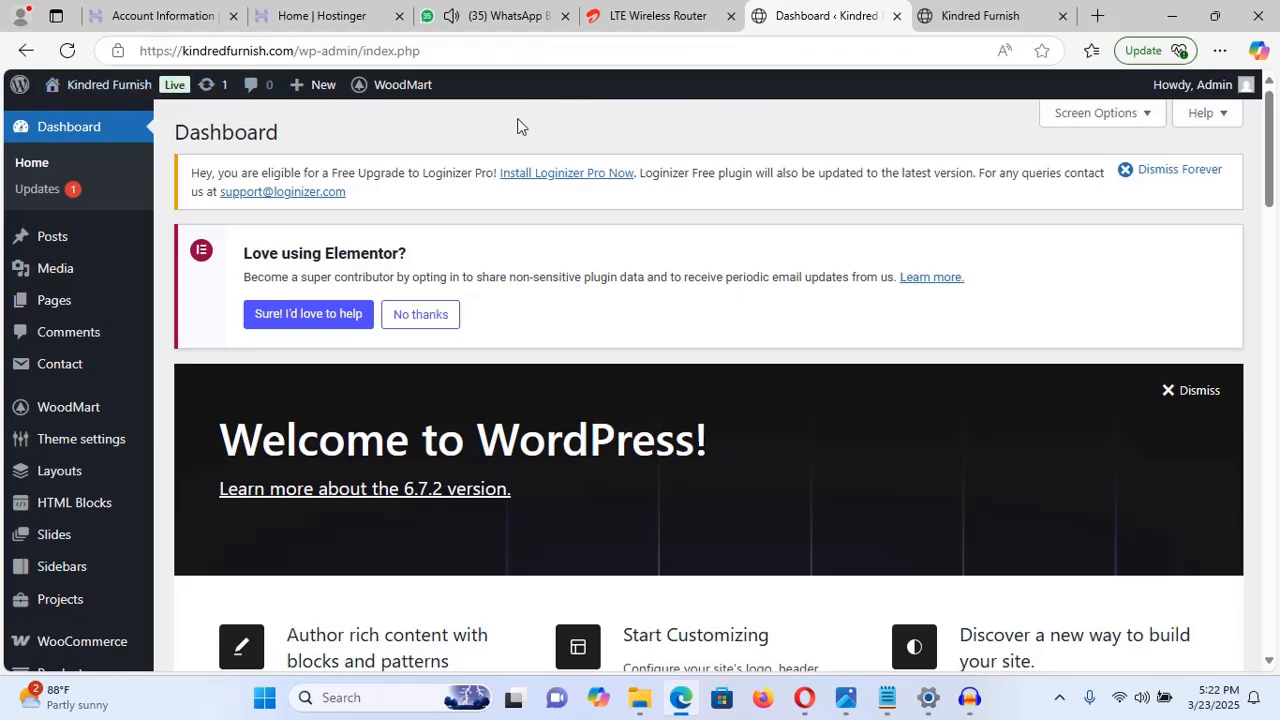
scroll(80, 362, "down", 3)
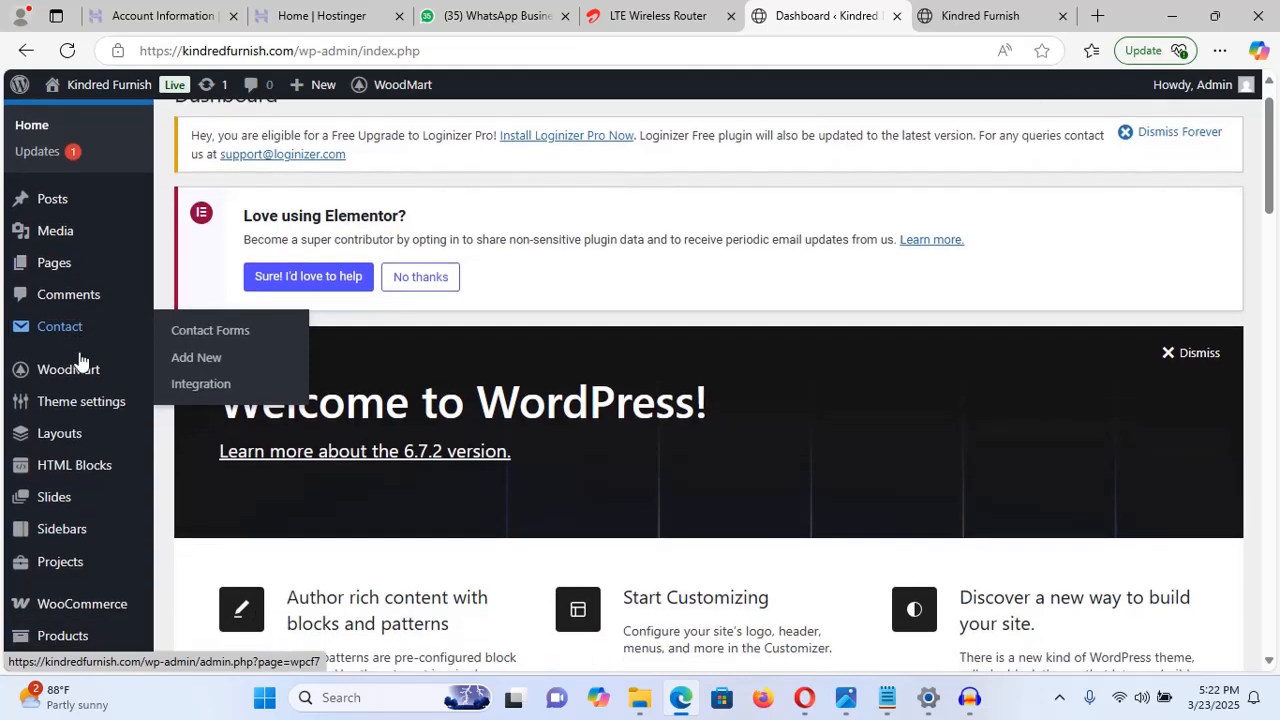
scroll(80, 360, "down", 2)
mouse_move(64, 438)
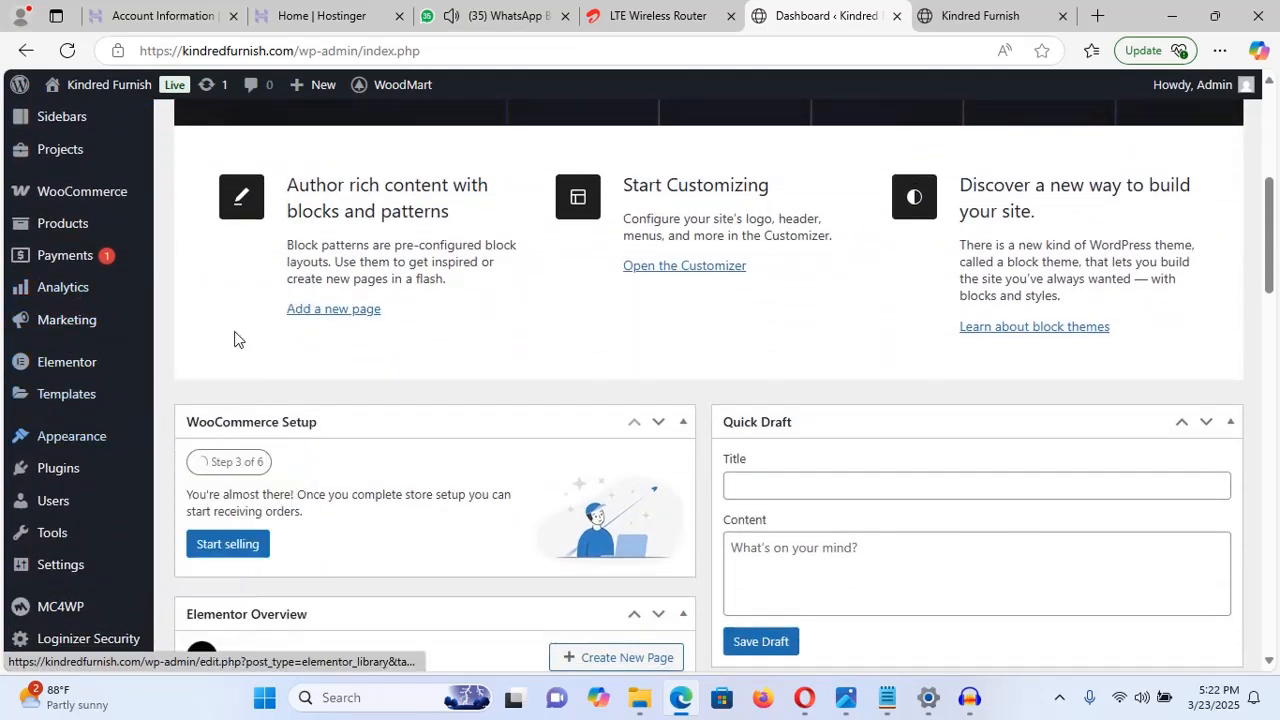
mouse_move(106, 440)
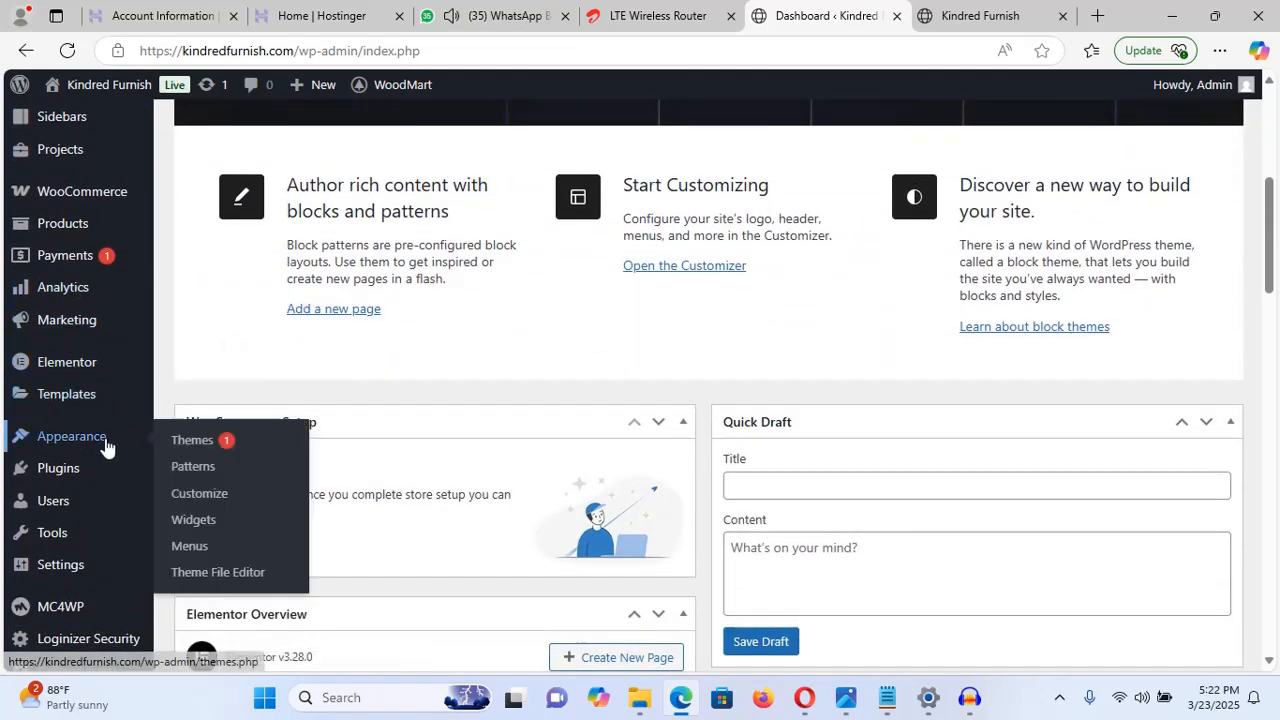
right_click(189, 550)
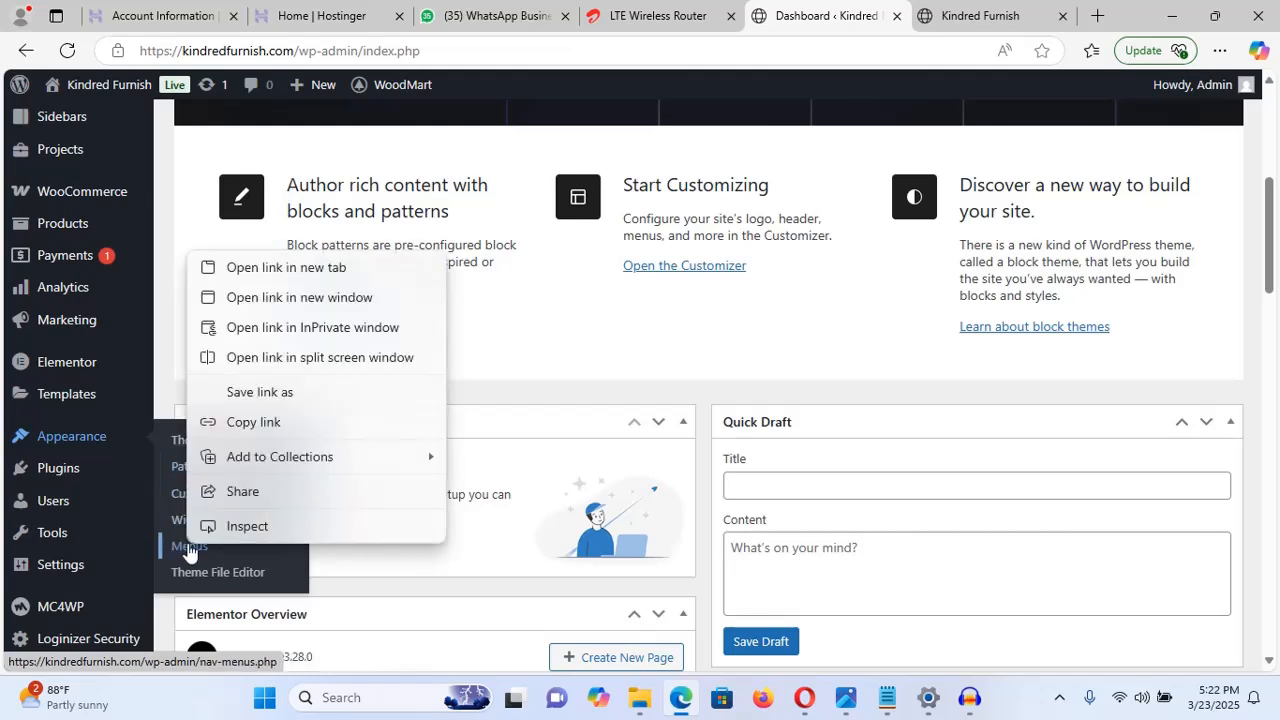
left_click(288, 268)
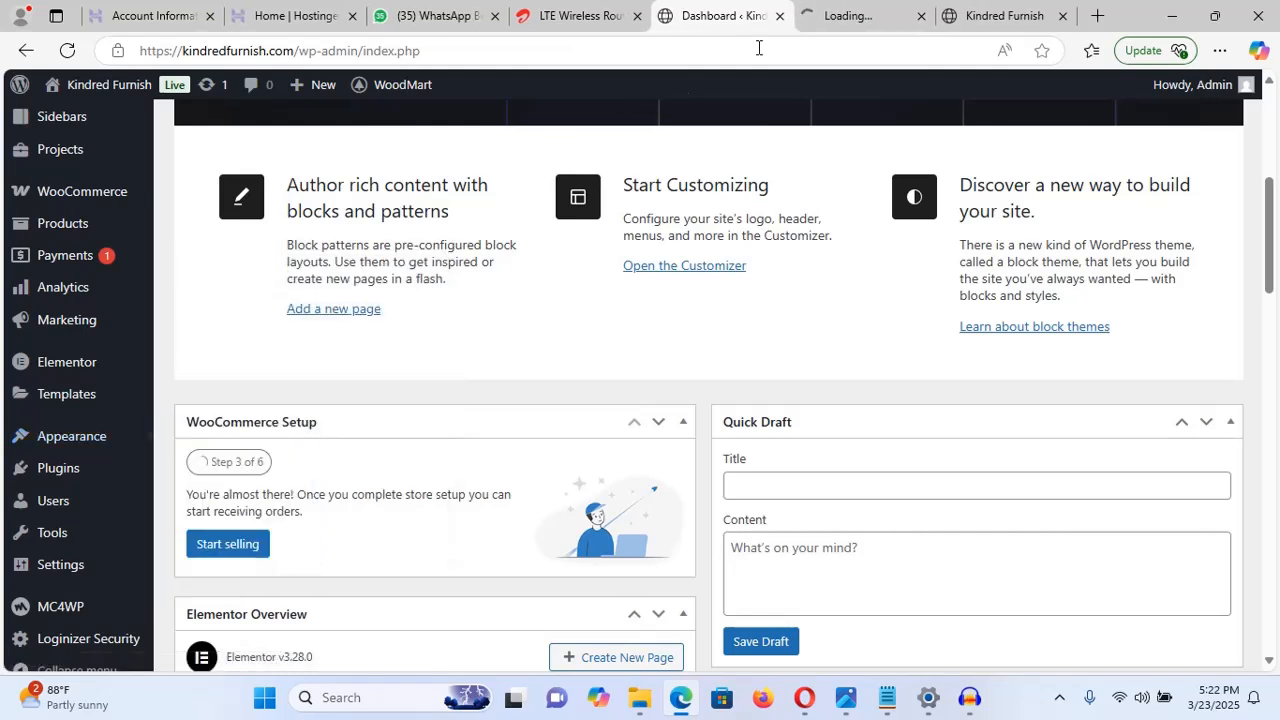
left_click(825, 18)
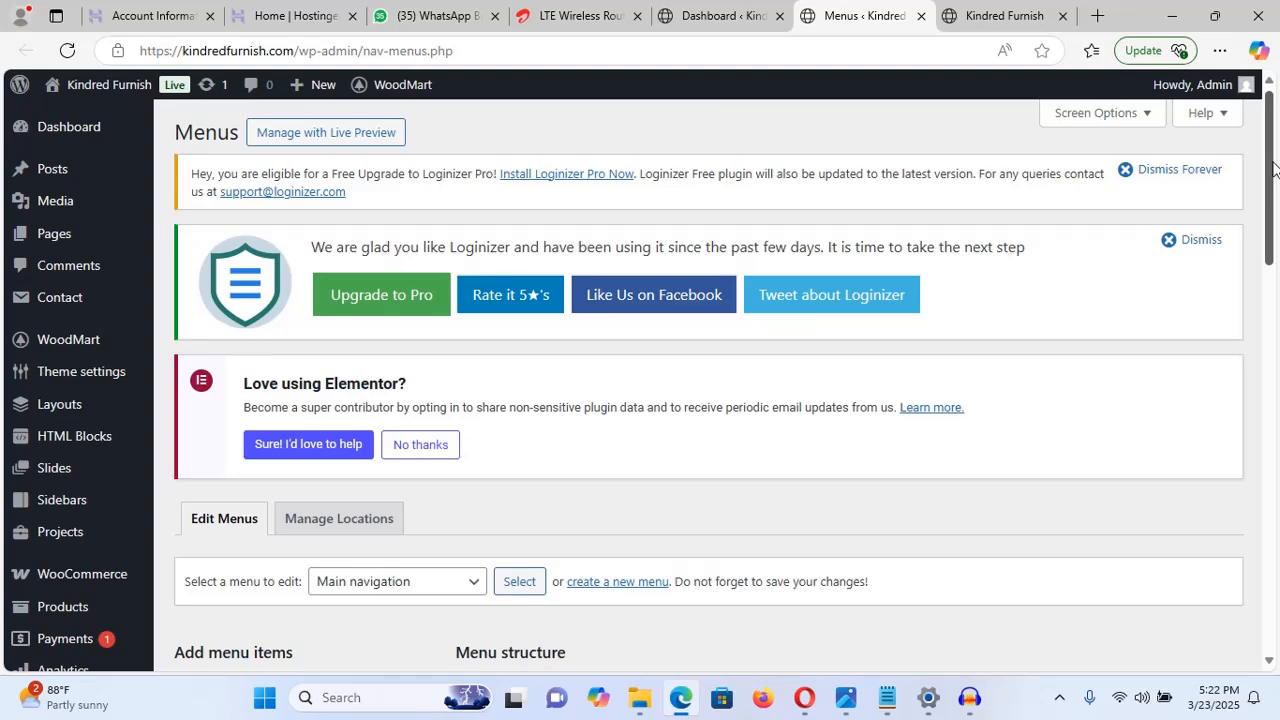
- Load the Currency Furniture 2 menu for editing, leaving the Main navigation menu without saving
left_click_drag(1273, 170, 1275, 258)
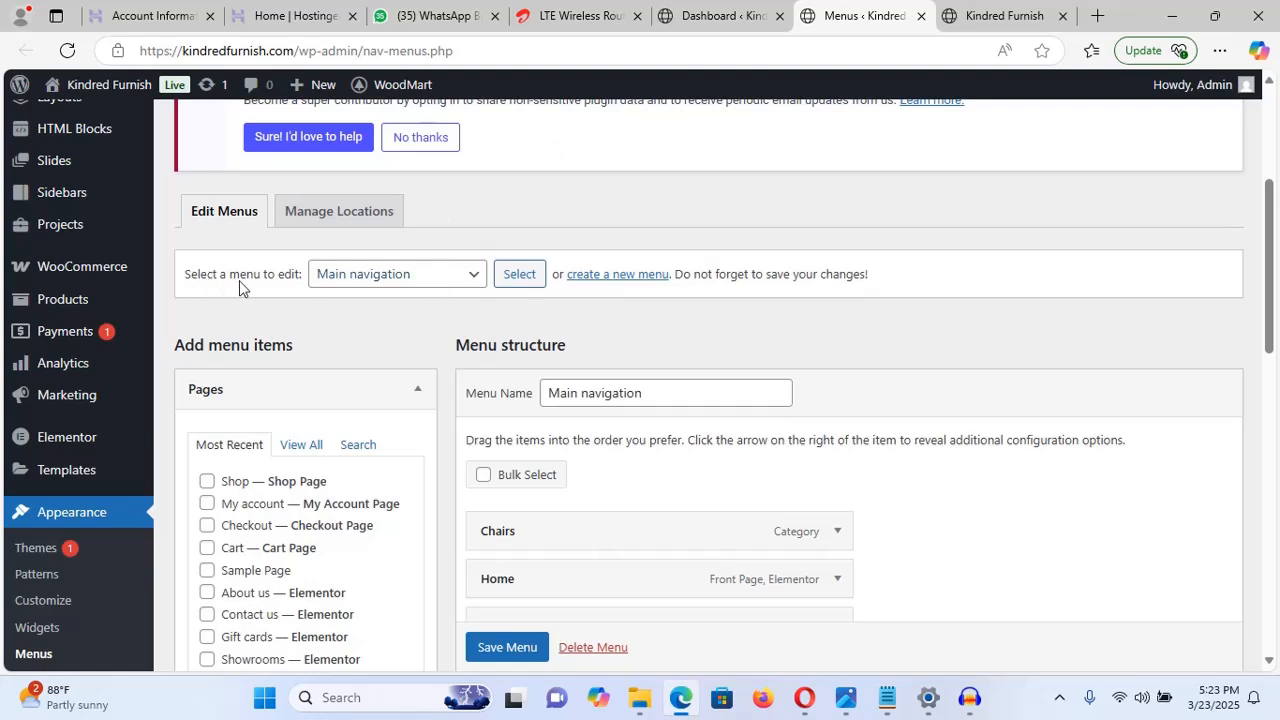
left_click(428, 273)
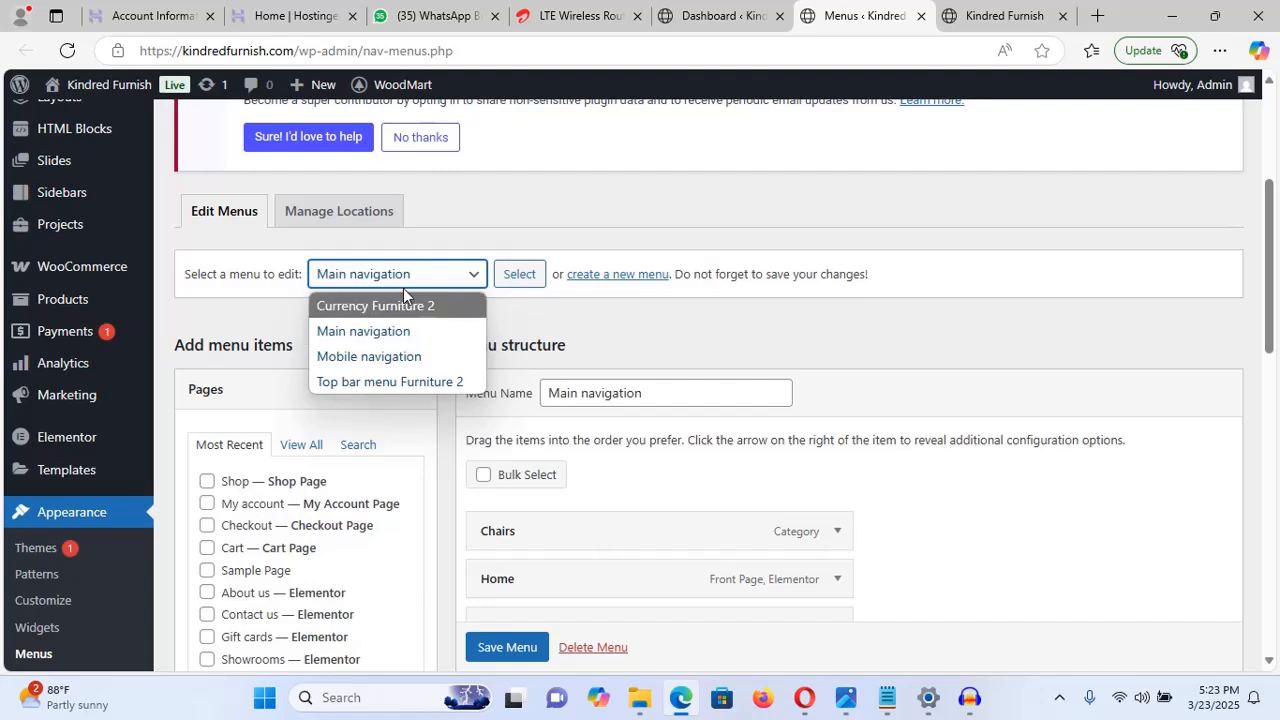
left_click(395, 342)
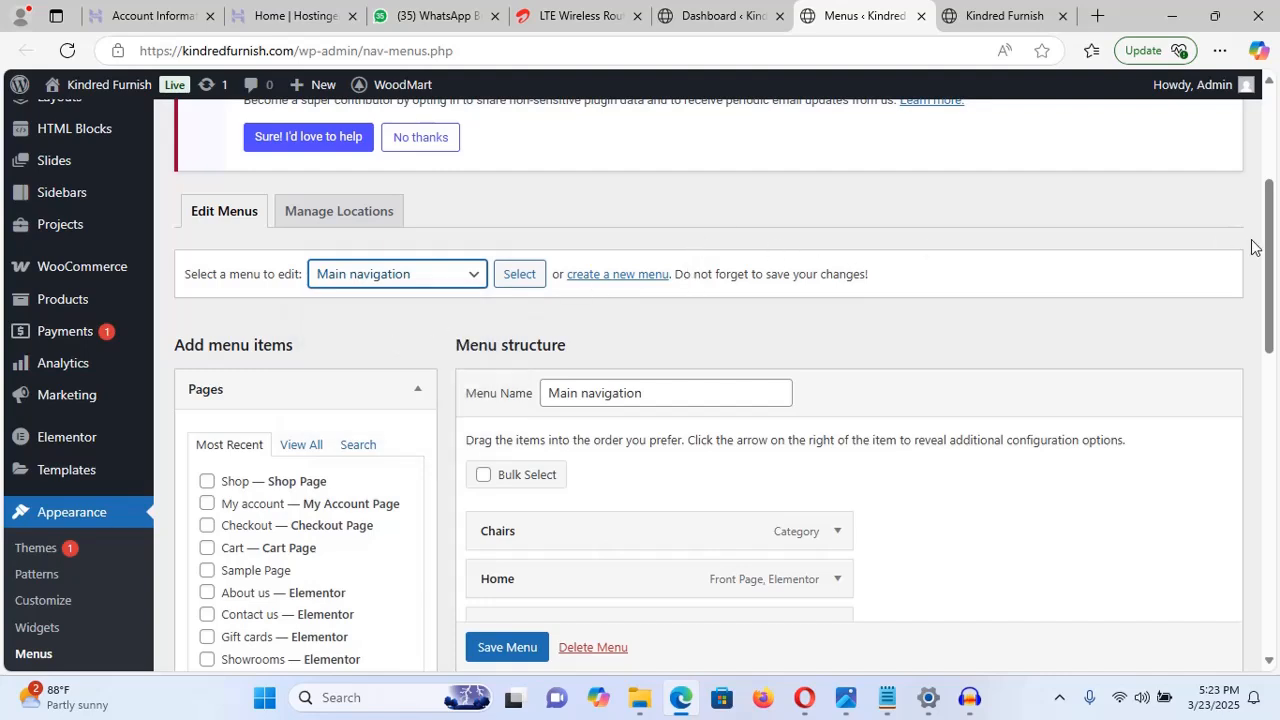
left_click_drag(1274, 240, 1243, 262)
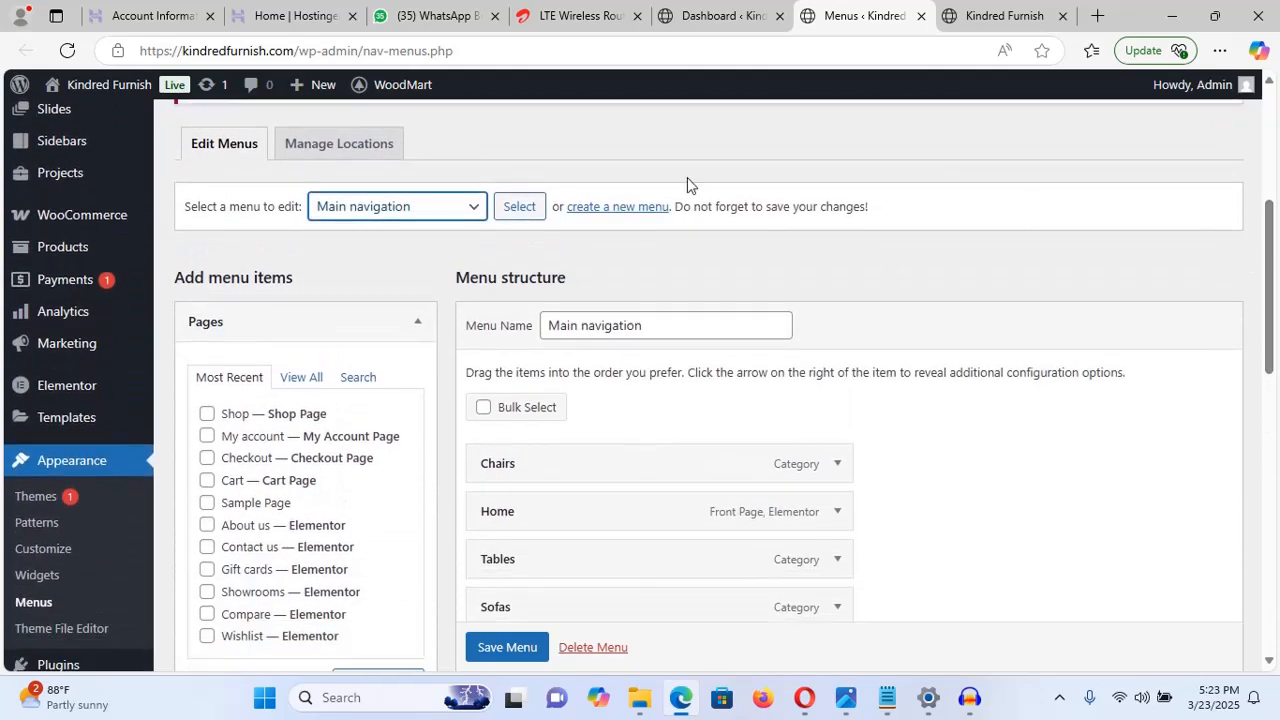
left_click(447, 215)
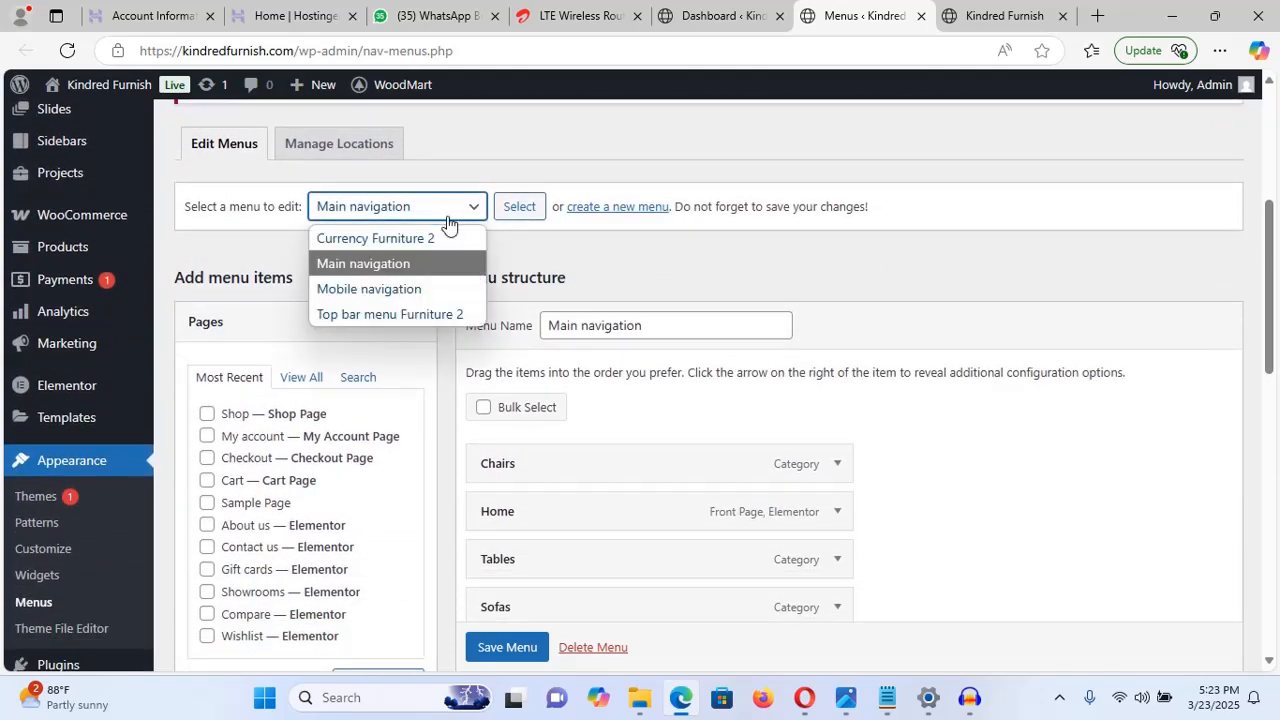
left_click(400, 243)
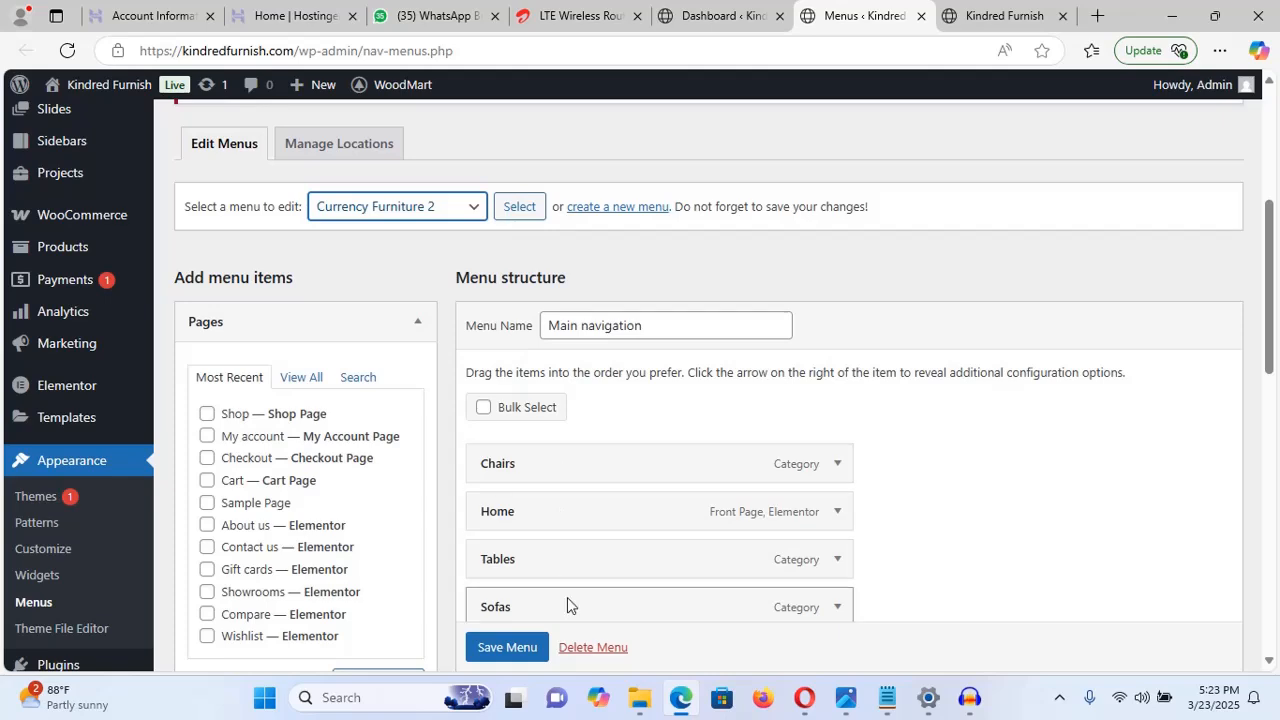
left_click(519, 208)
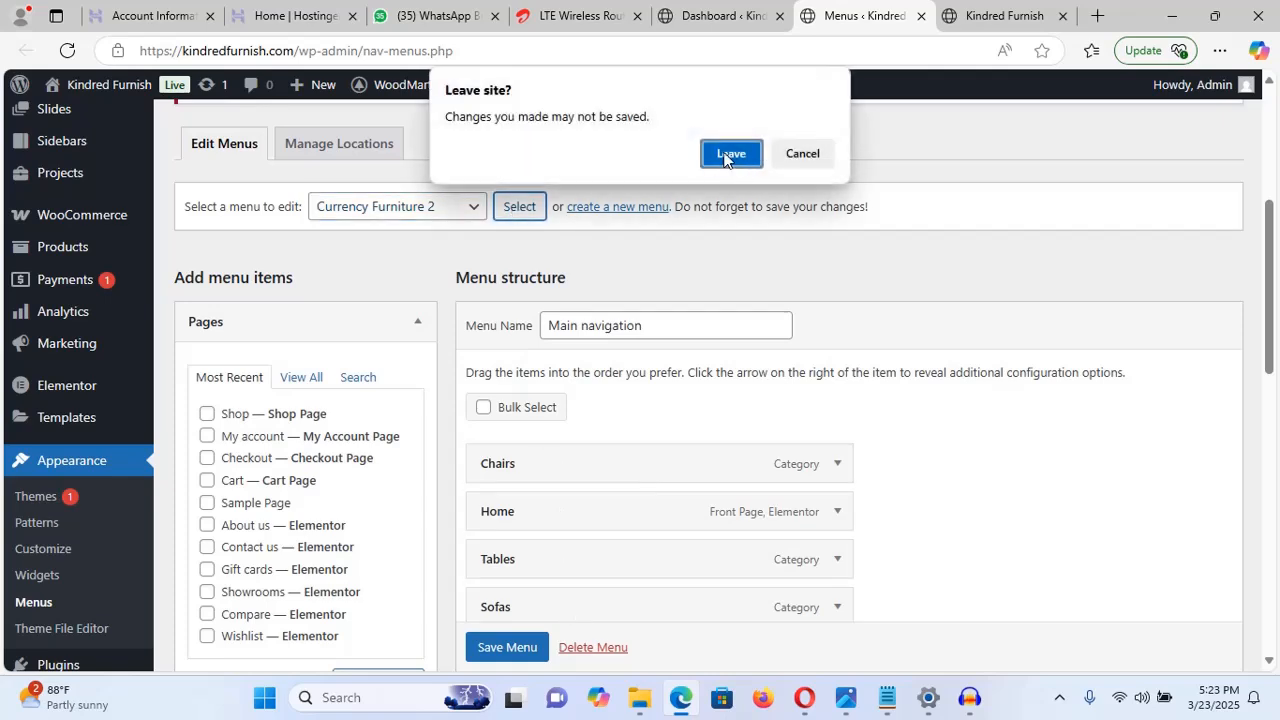
left_click(729, 155)
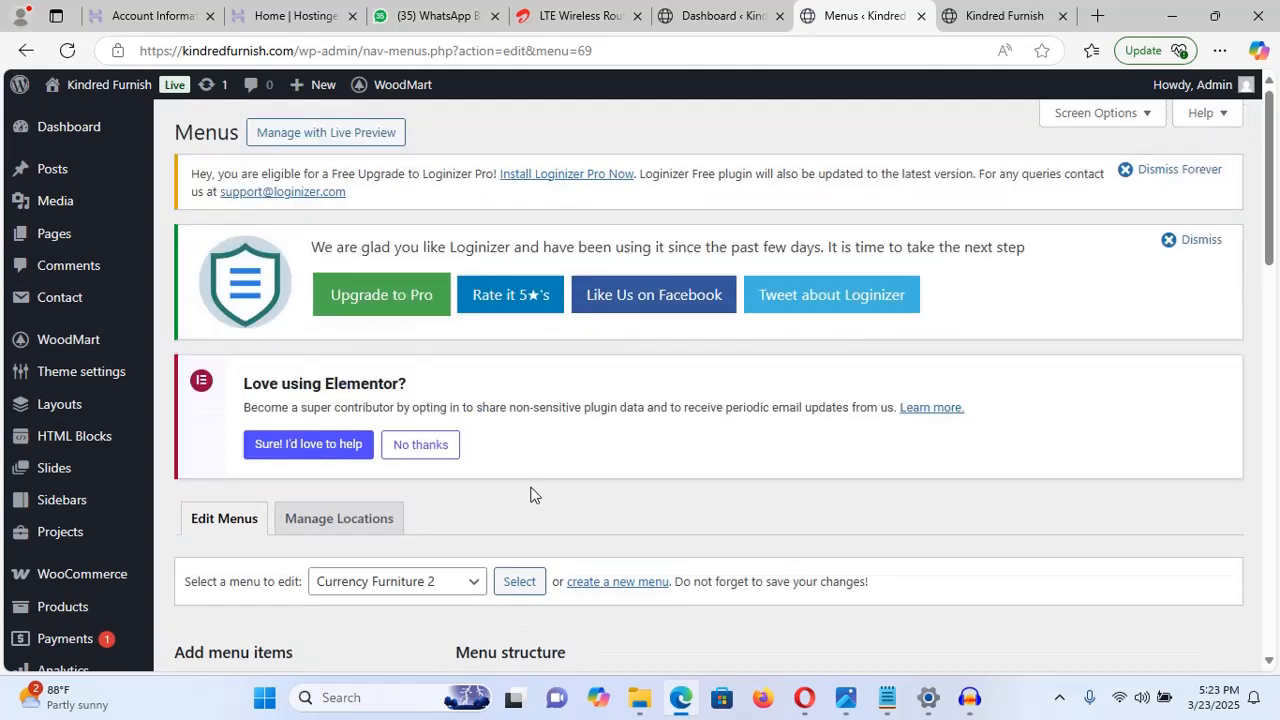
- Compare the structure of the Currency Furniture 2 menu with the currency switcher in the store's header
left_click_drag(1270, 188, 1257, 340)
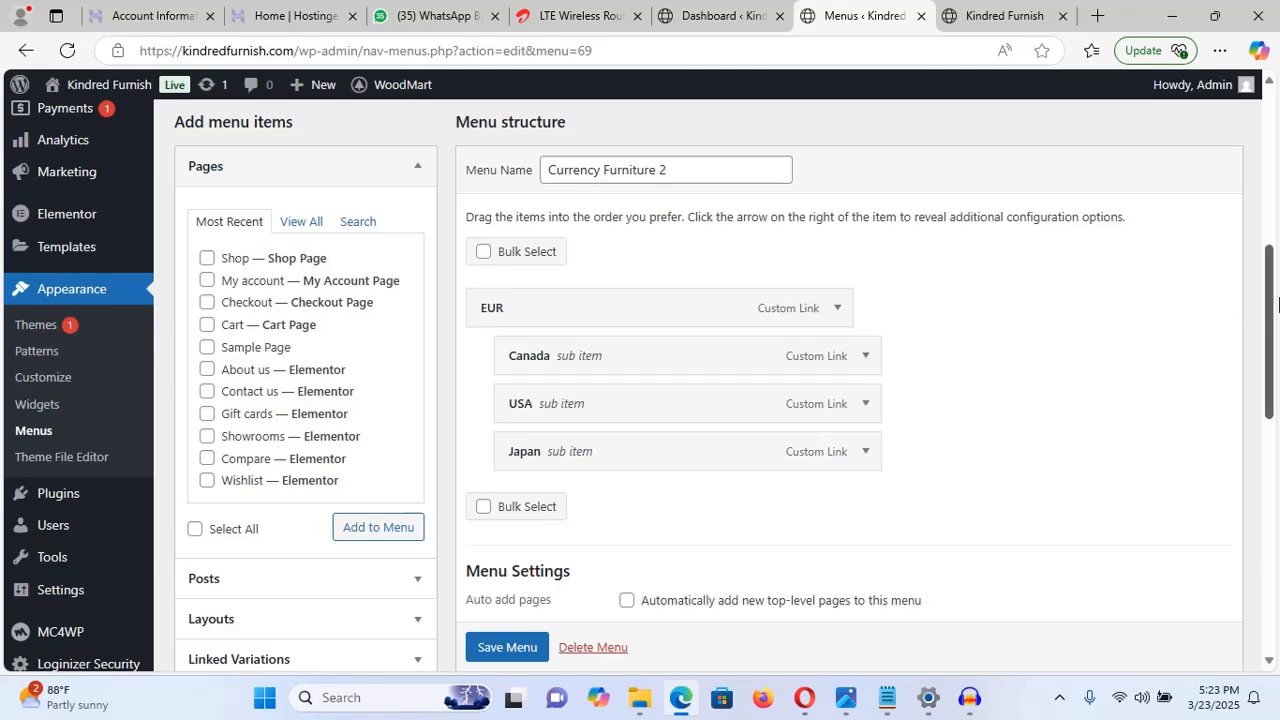
scroll(1272, 316, "up", 3)
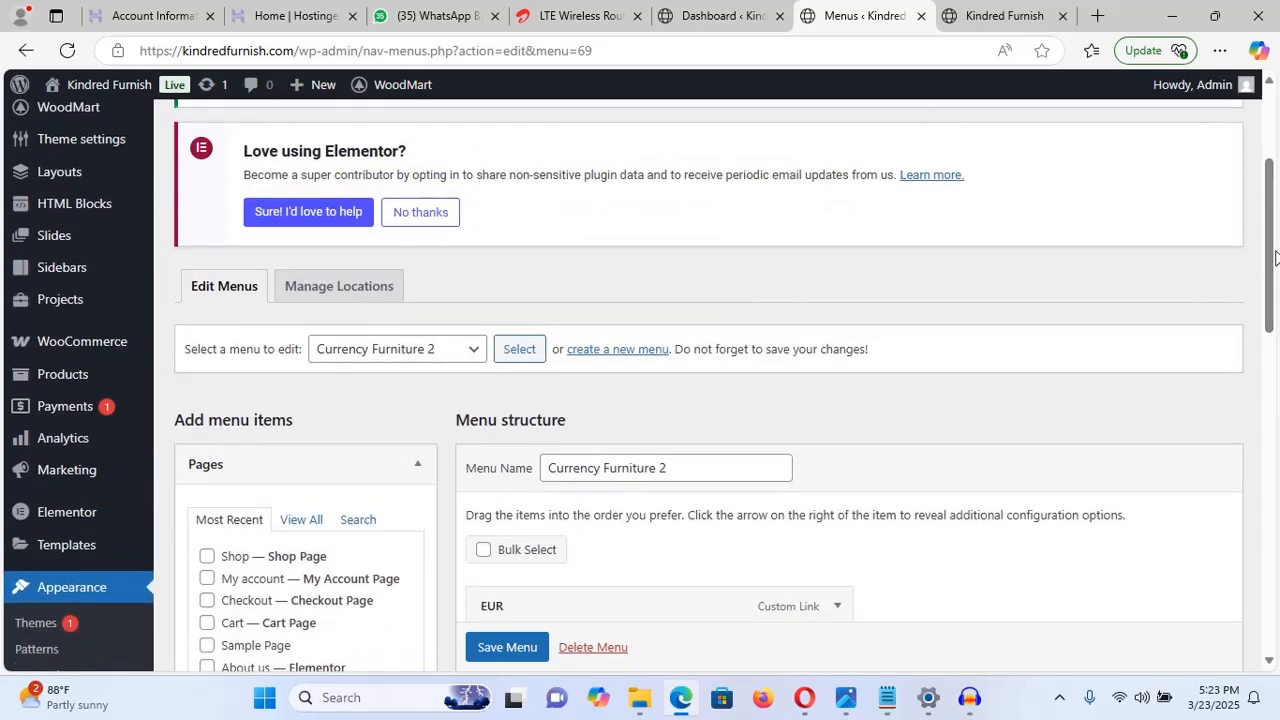
scroll(1260, 320, "down", 3)
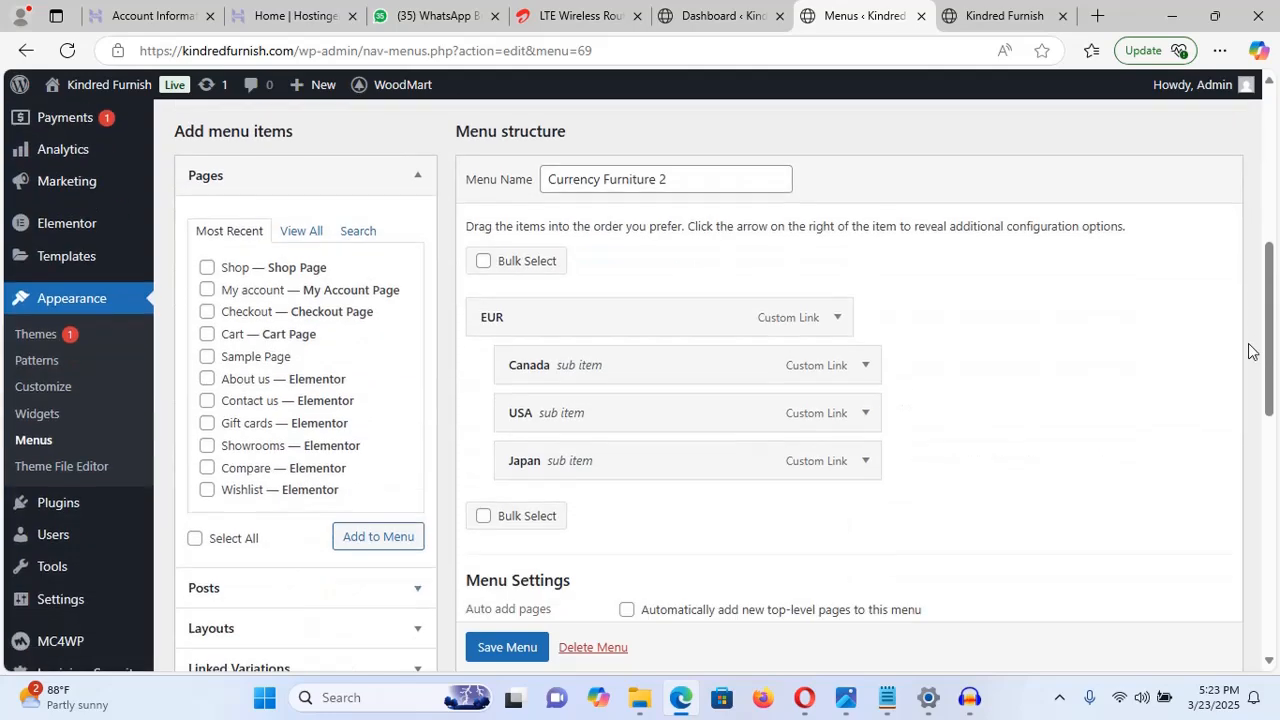
left_click(986, 14)
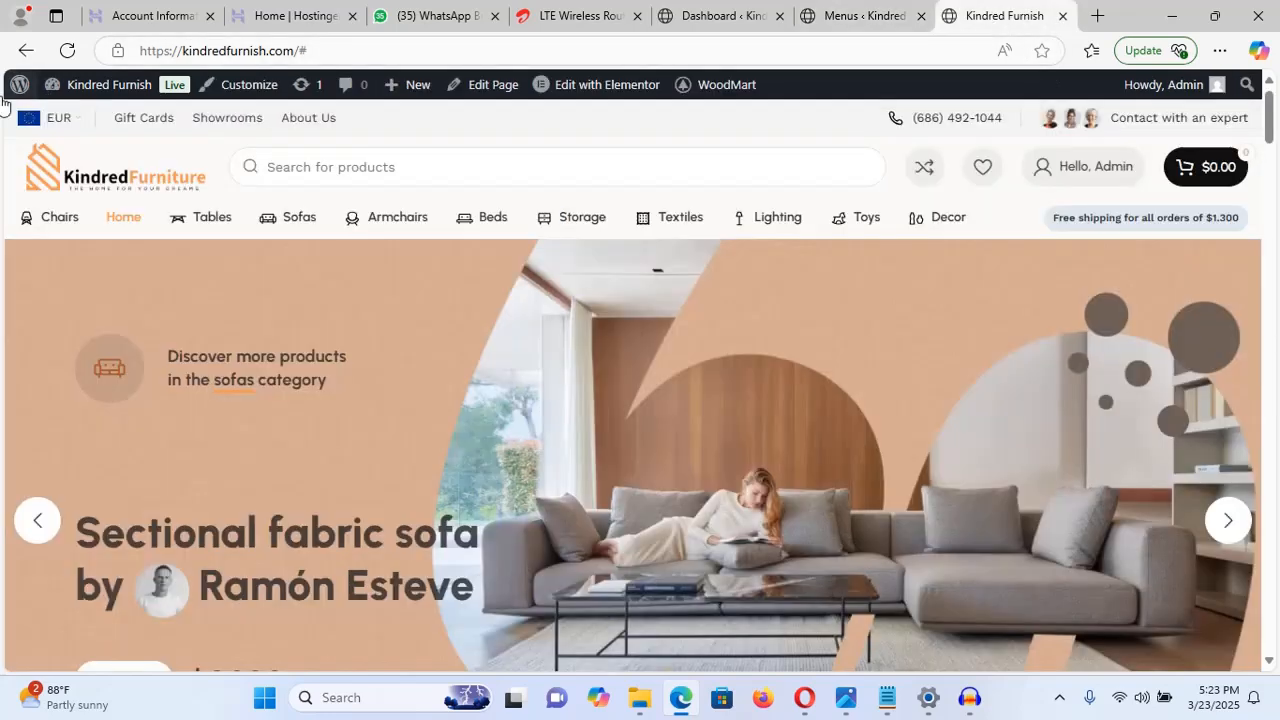
mouse_move(68, 120)
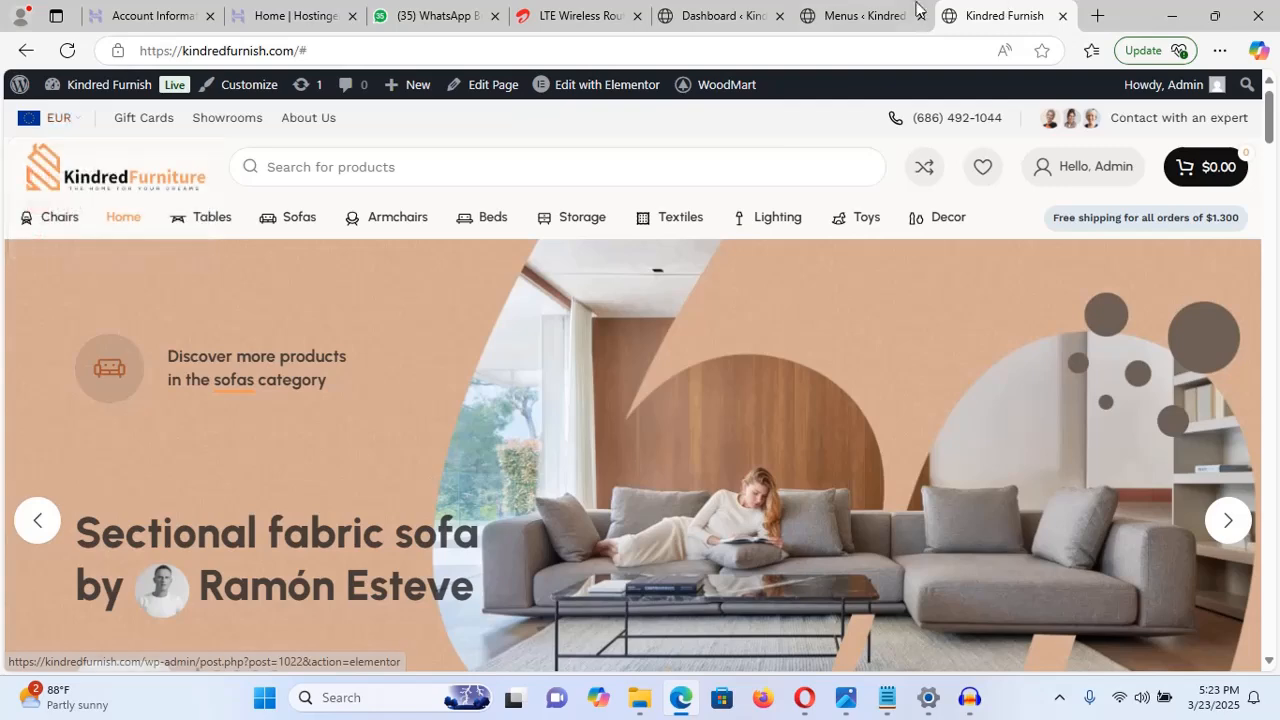
left_click(860, 15)
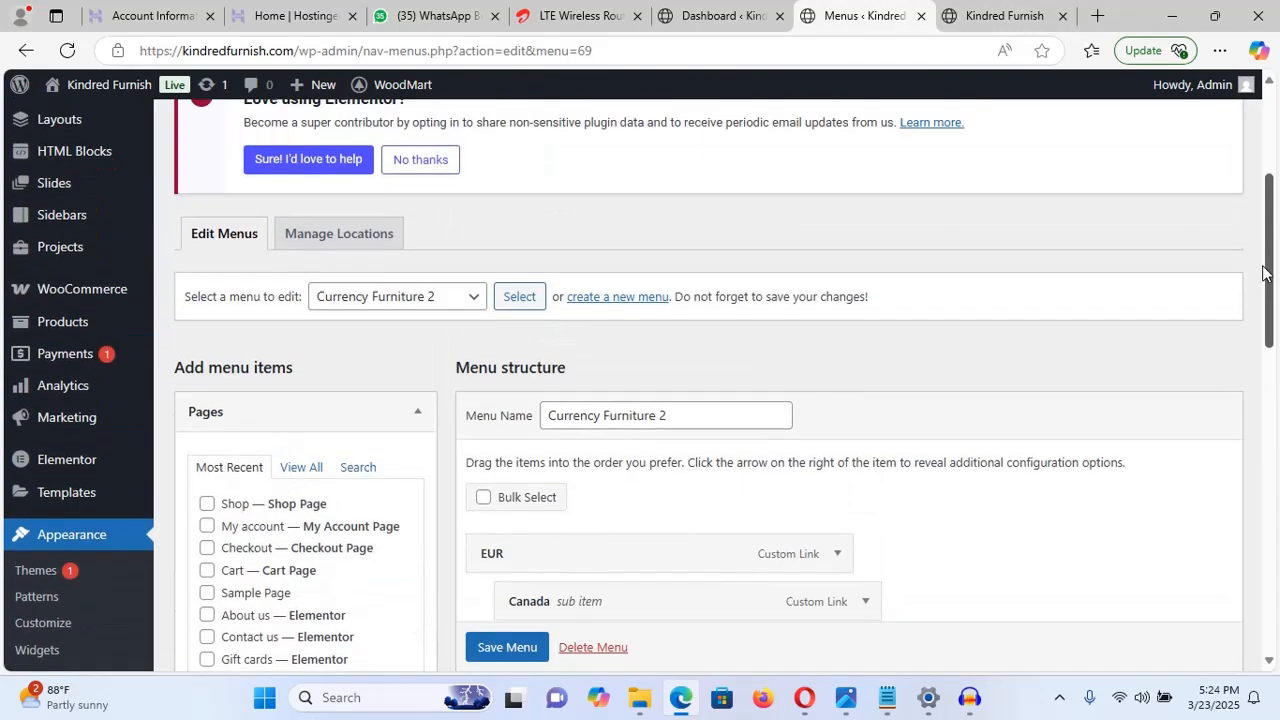
- Load the Main navigation menu for editing, leaving the currency menu without saving
left_click_drag(1262, 340, 1262, 274)
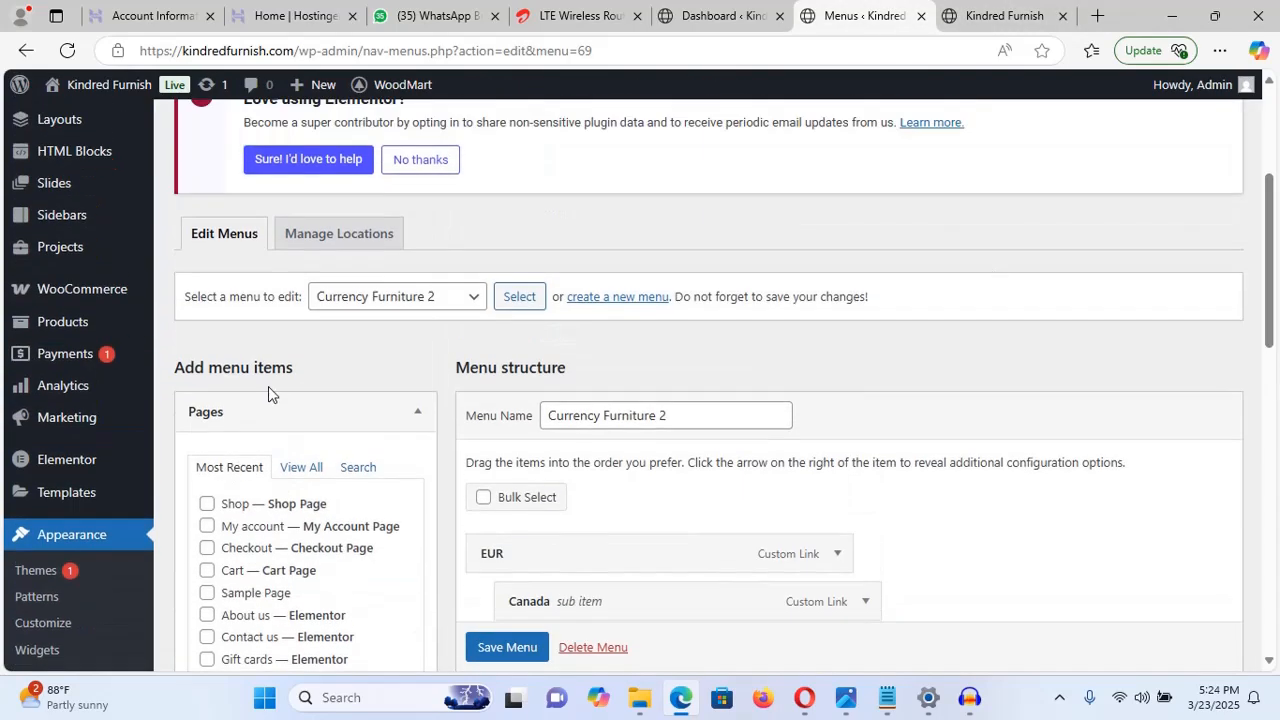
left_click(474, 297)
left_click(390, 354)
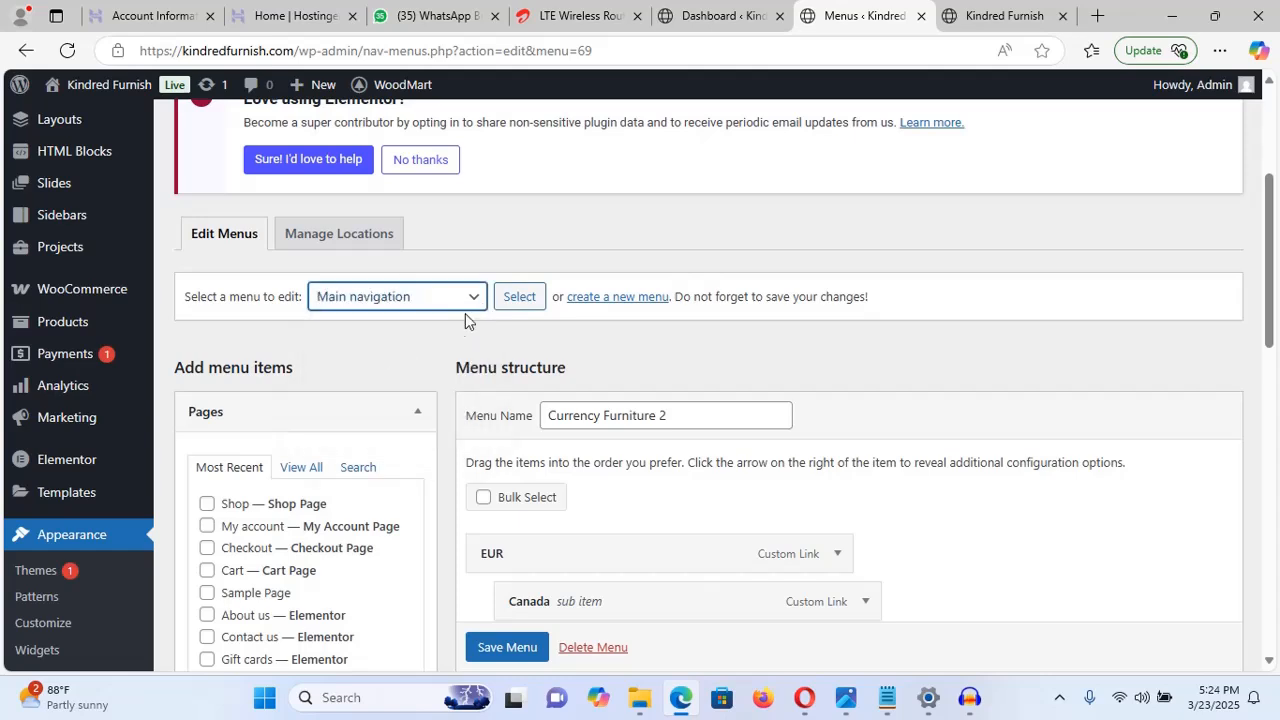
left_click(519, 297)
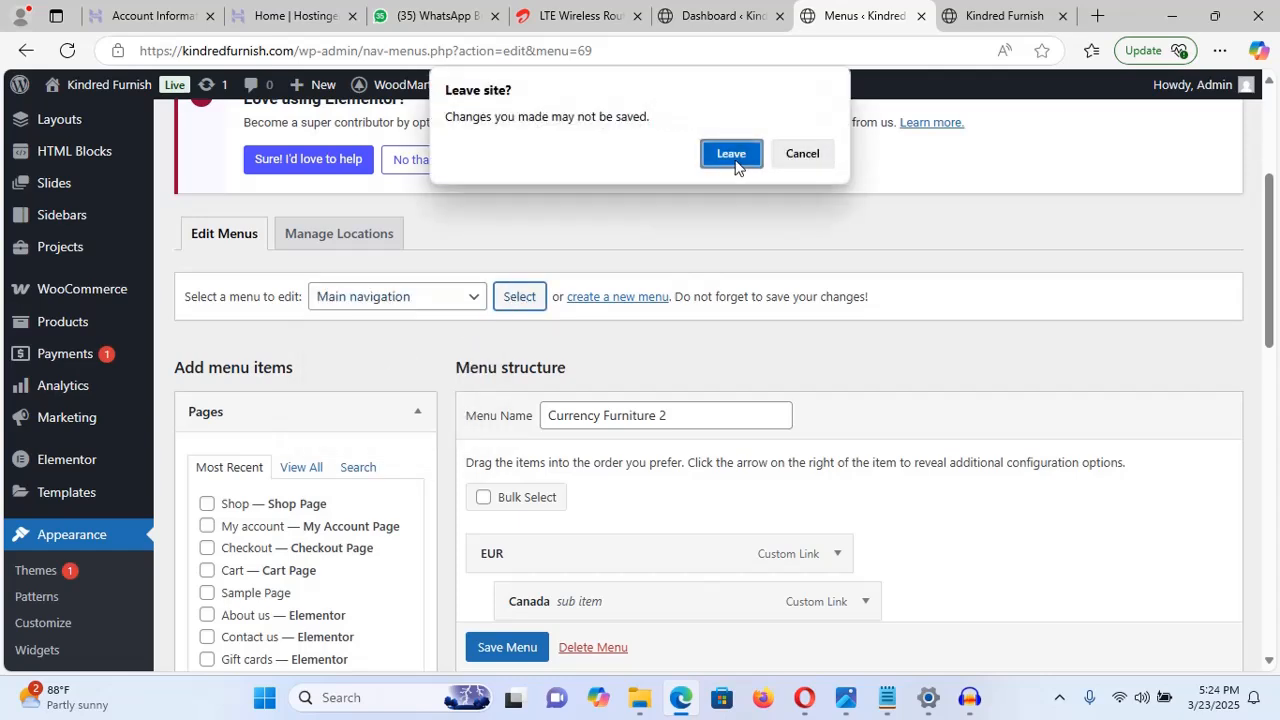
left_click(745, 153)
- Compare the items of the Main navigation menu with the category links in the store's home page header
left_click(990, 12)
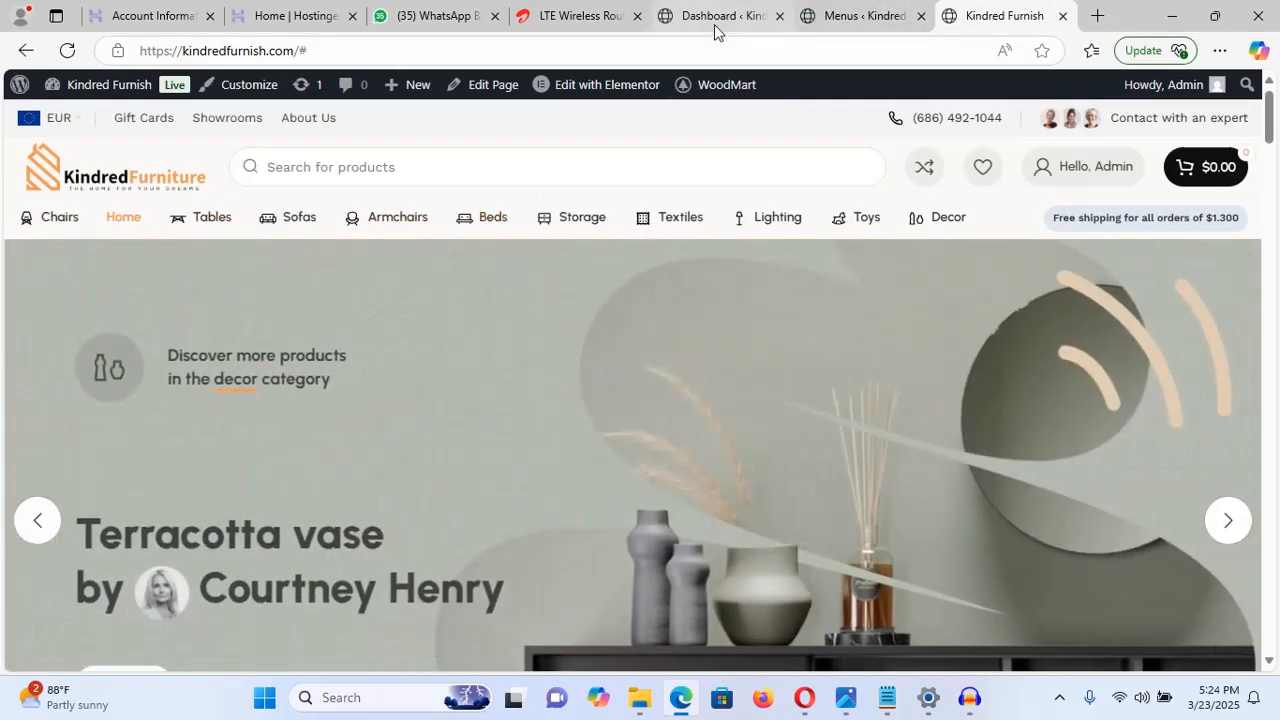
left_click(851, 14)
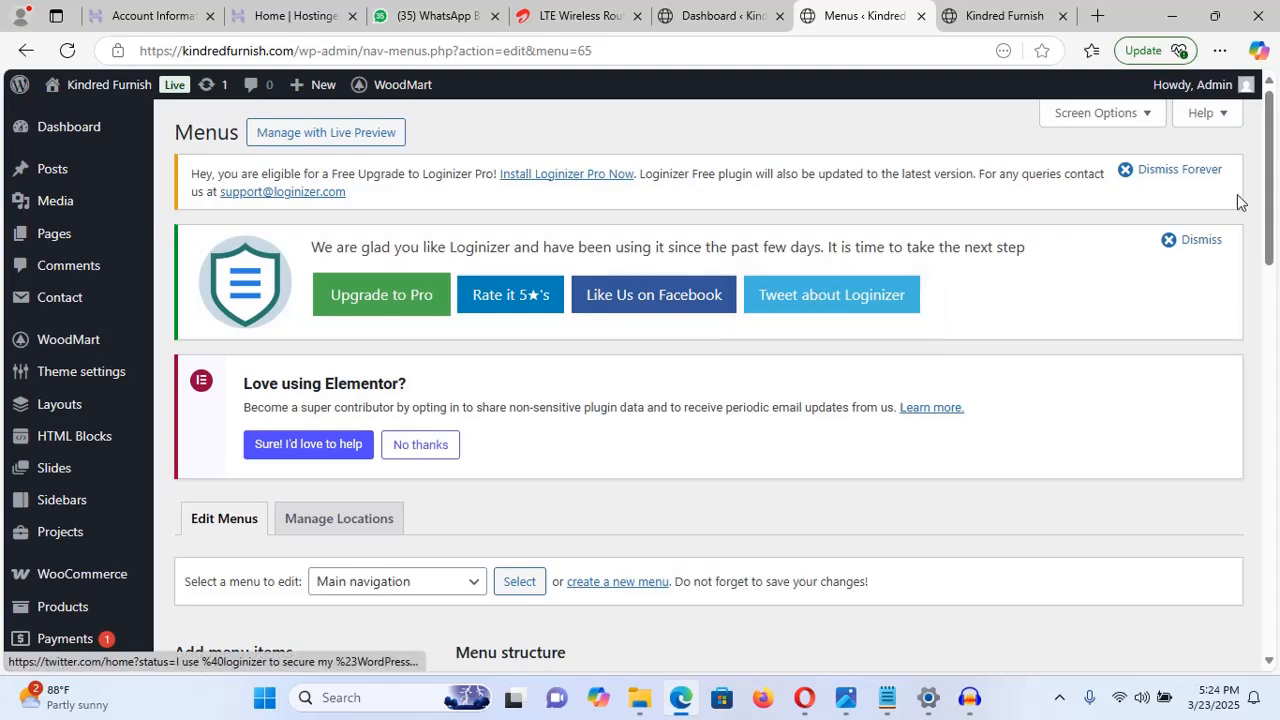
left_click_drag(1270, 185, 1268, 366)
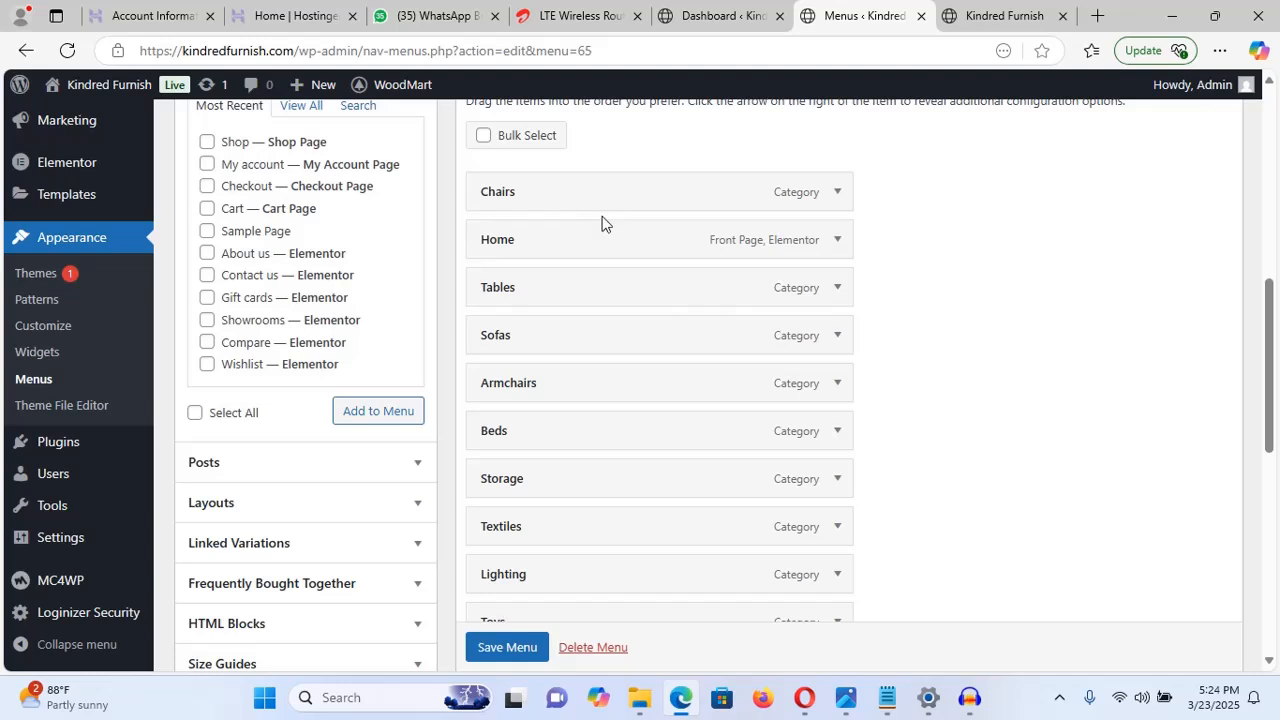
left_click(990, 18)
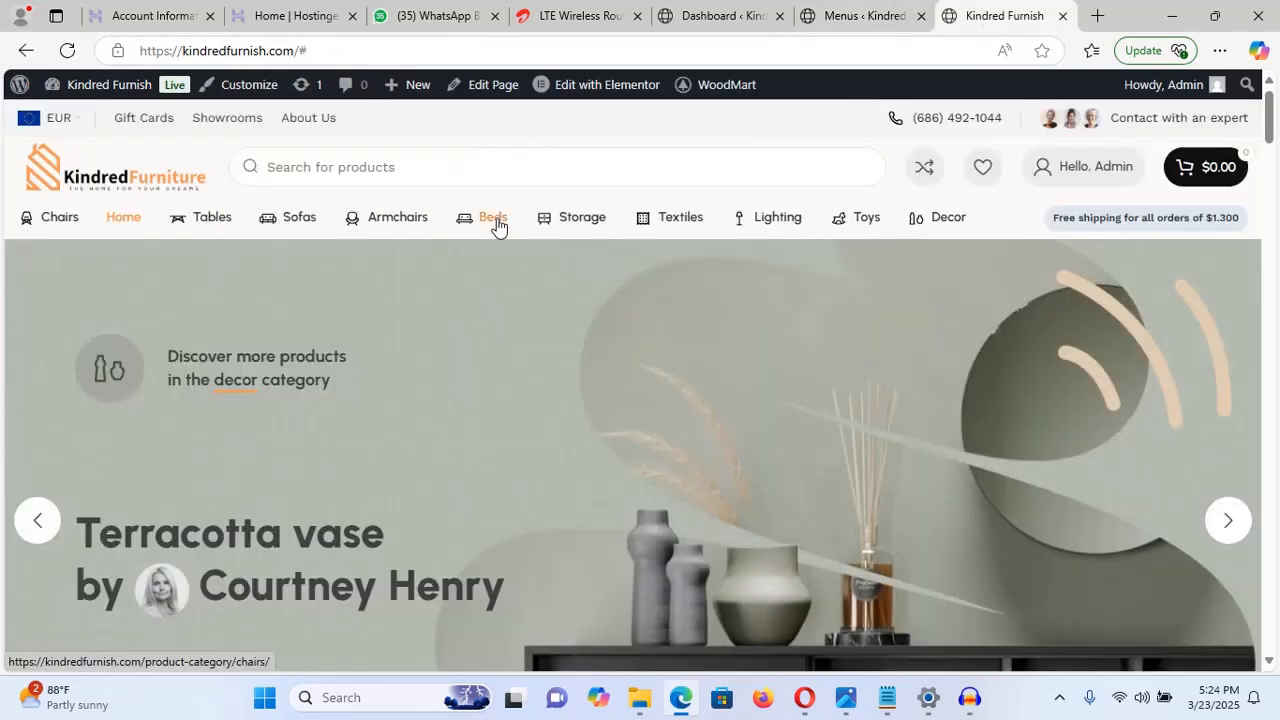
left_click(829, 18)
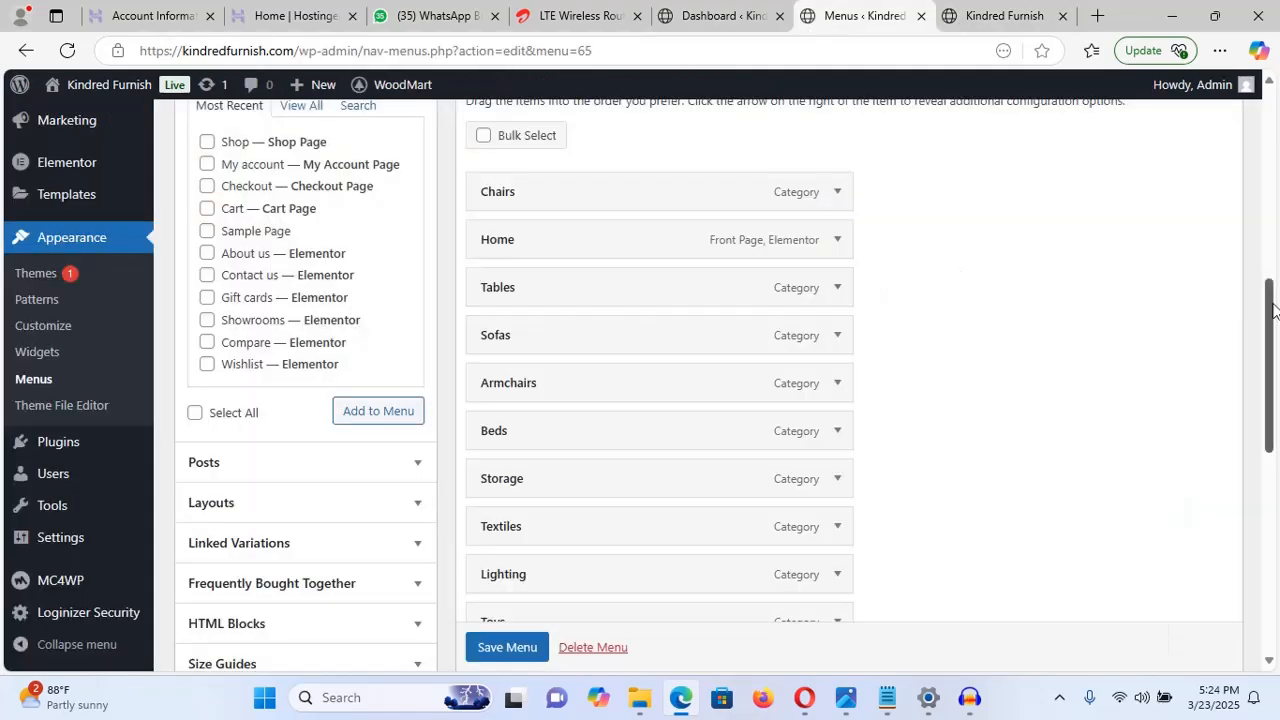
- Add the Contact us page to the Main navigation menu from the full list of pages
left_click_drag(1272, 325, 1263, 286)
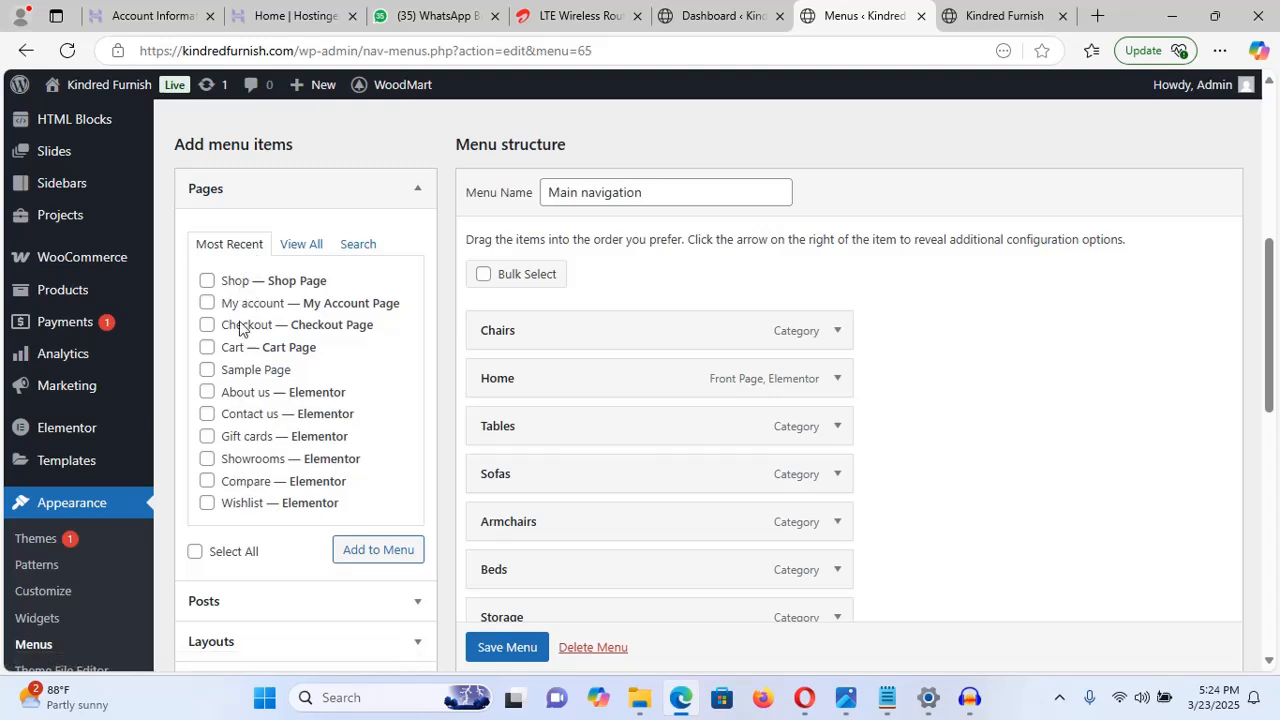
left_click(305, 246)
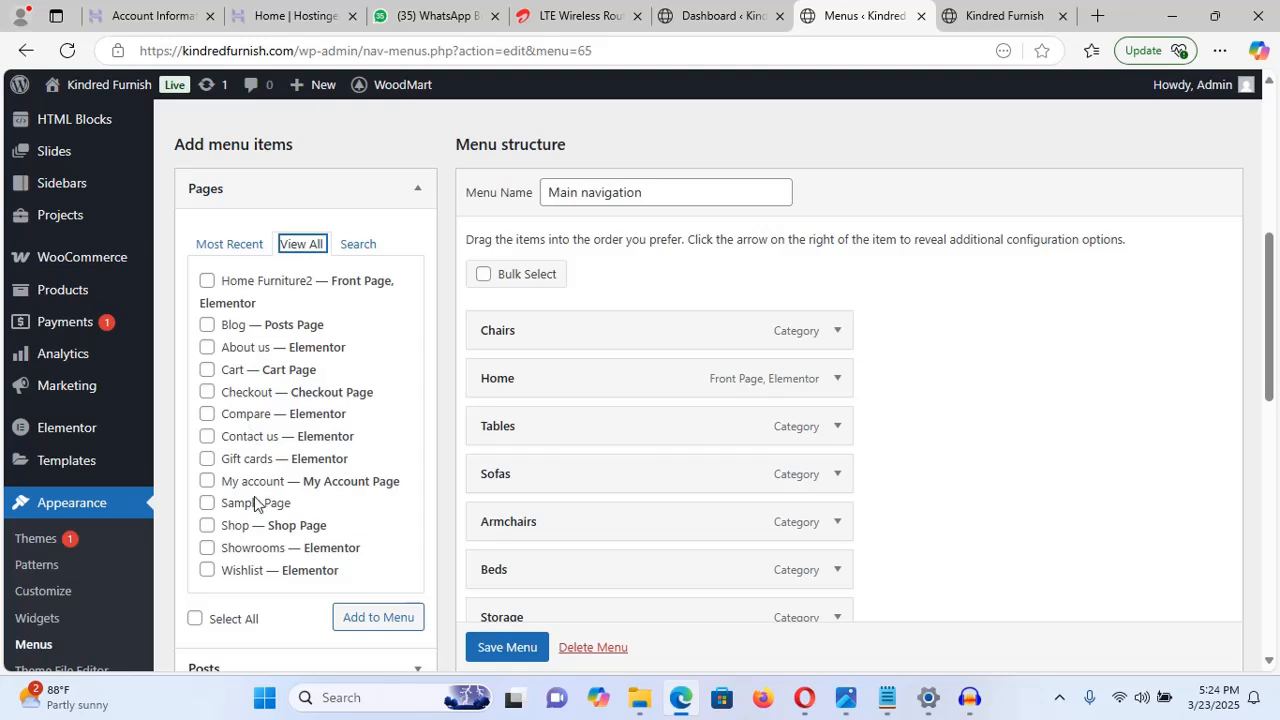
left_click(207, 437)
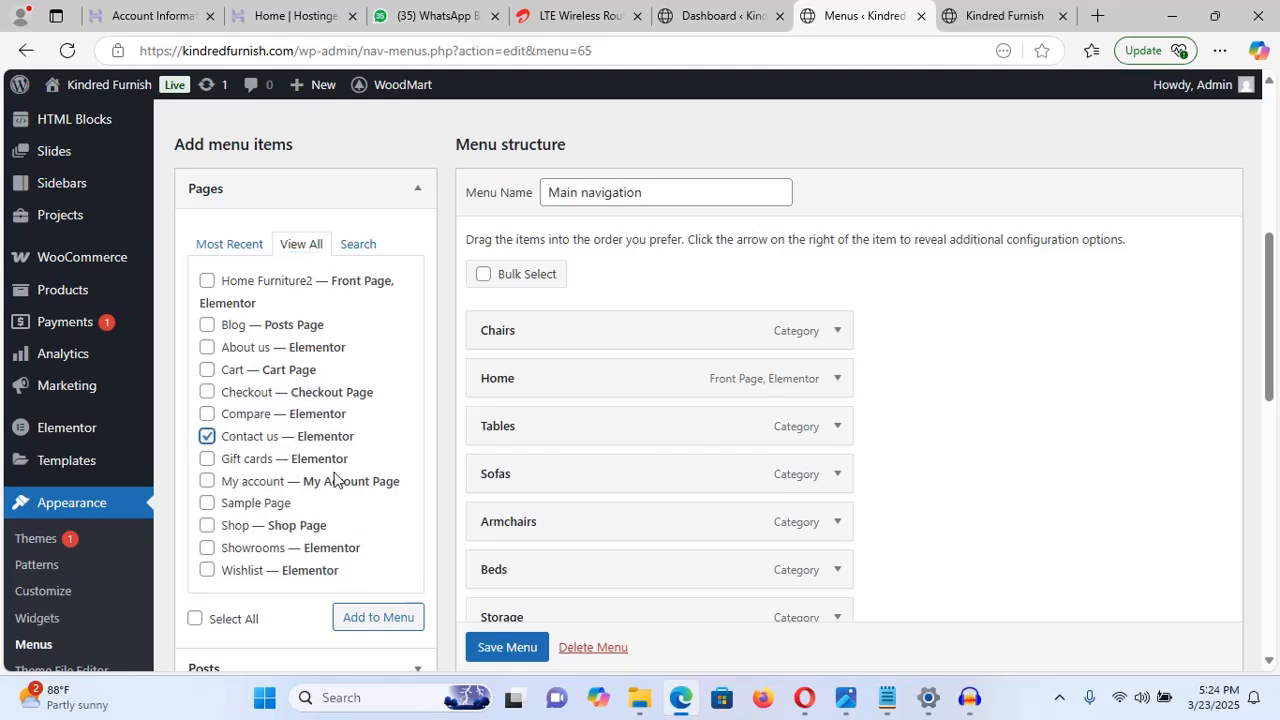
left_click(363, 620)
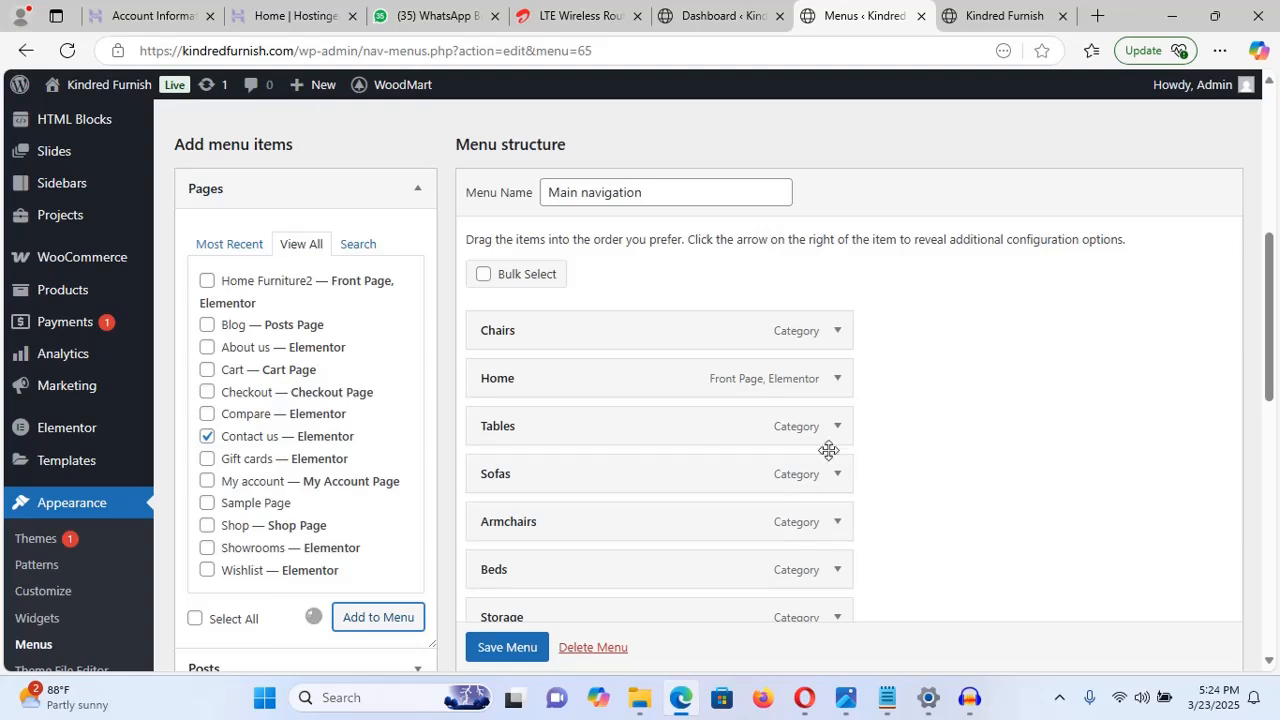
- Review the Main navigation item list down to Contact us, and save the menu
left_click_drag(1273, 332, 1263, 459)
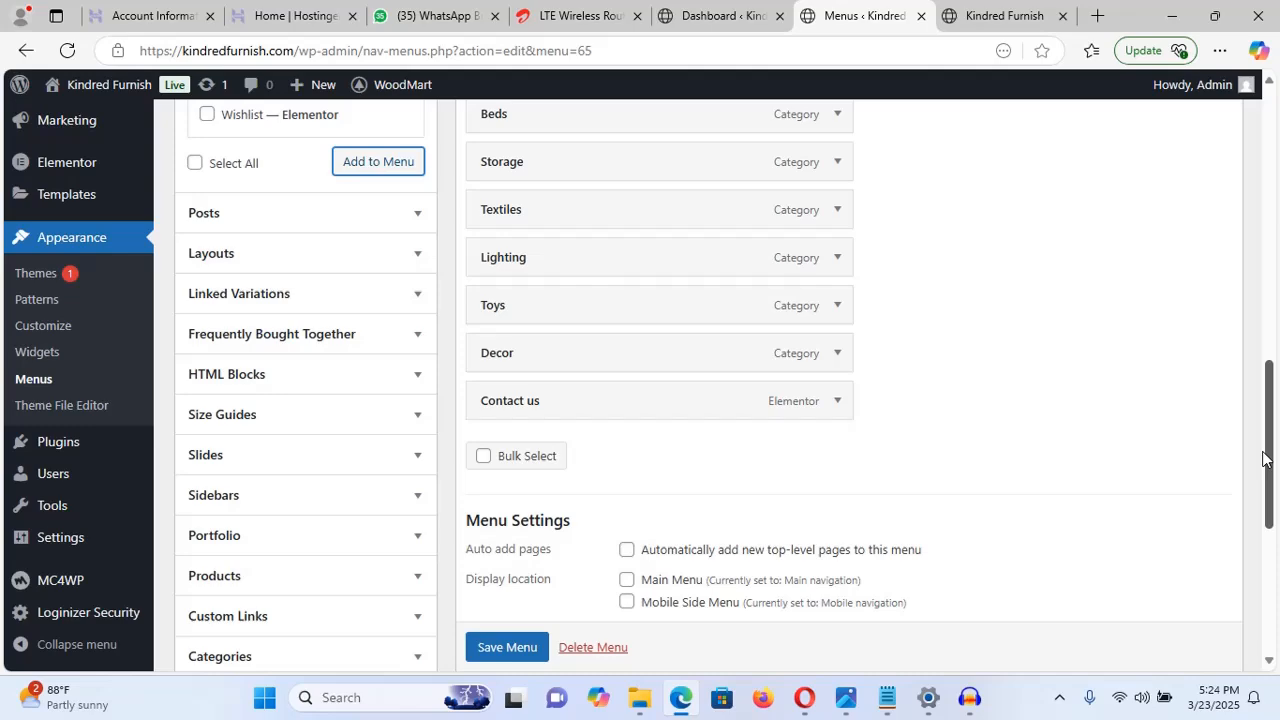
left_click_drag(1273, 460, 1273, 365)
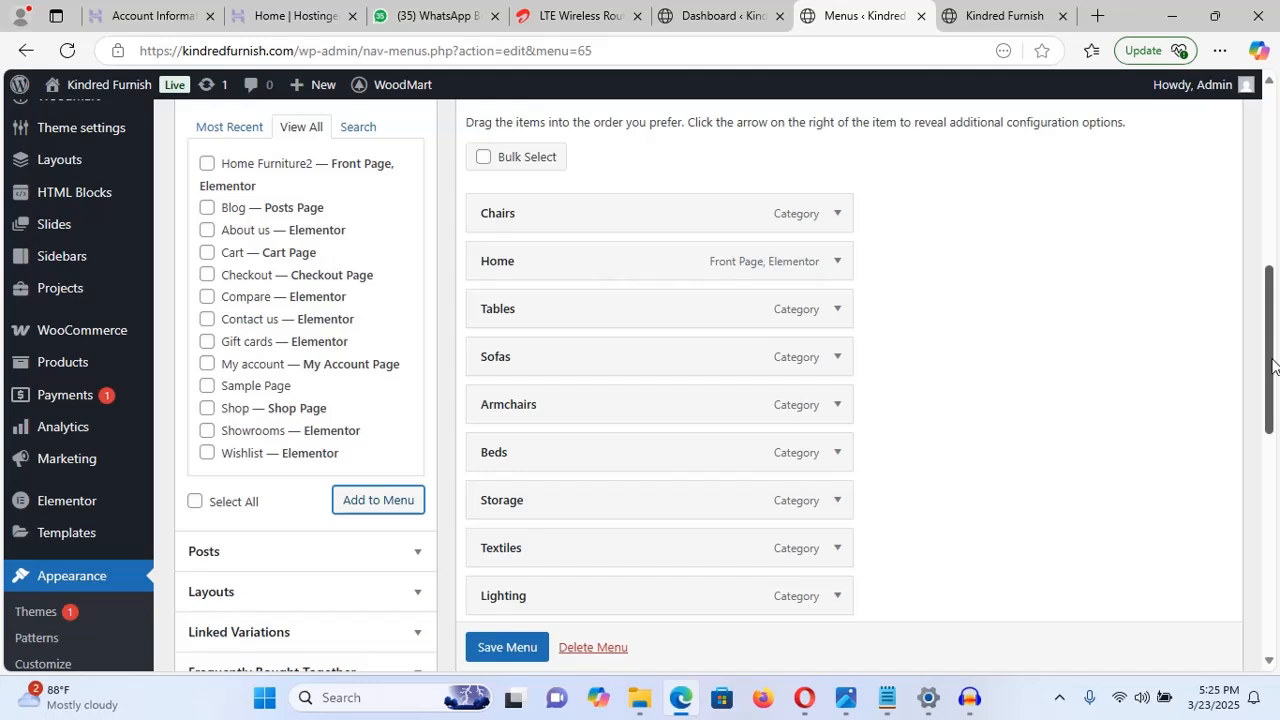
left_click_drag(1273, 365, 1273, 354)
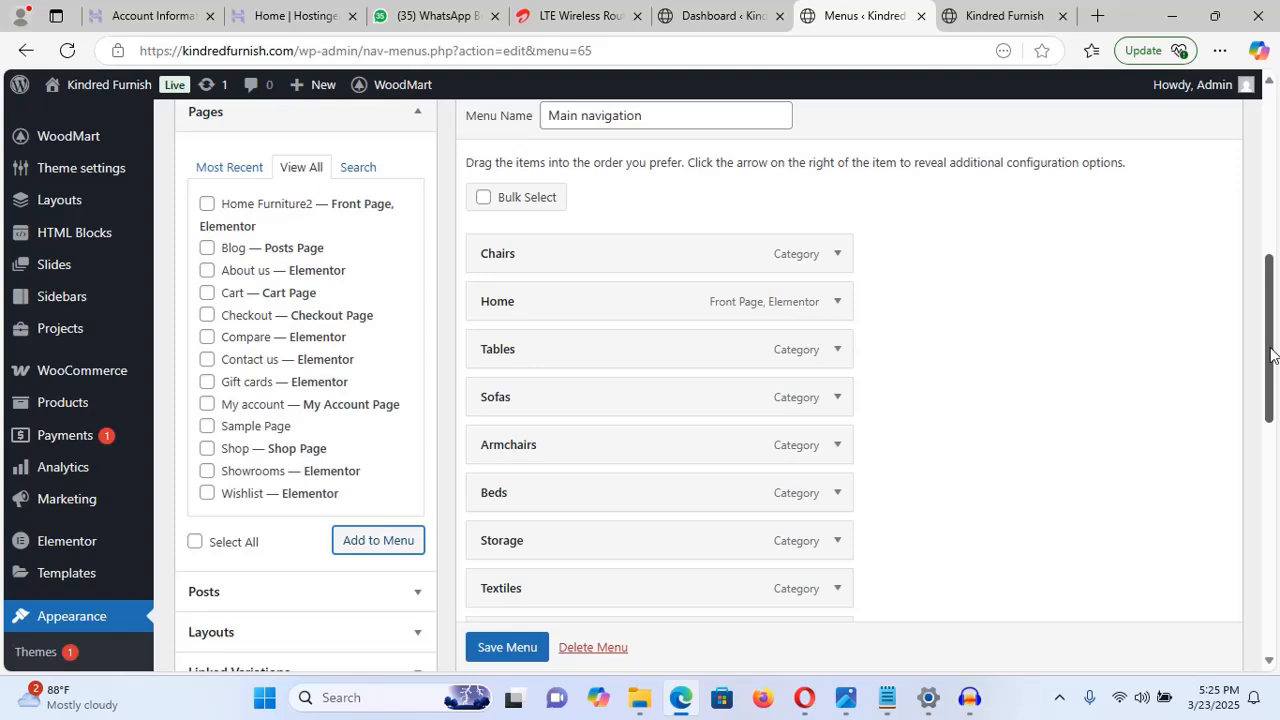
left_click_drag(1273, 355, 1271, 450)
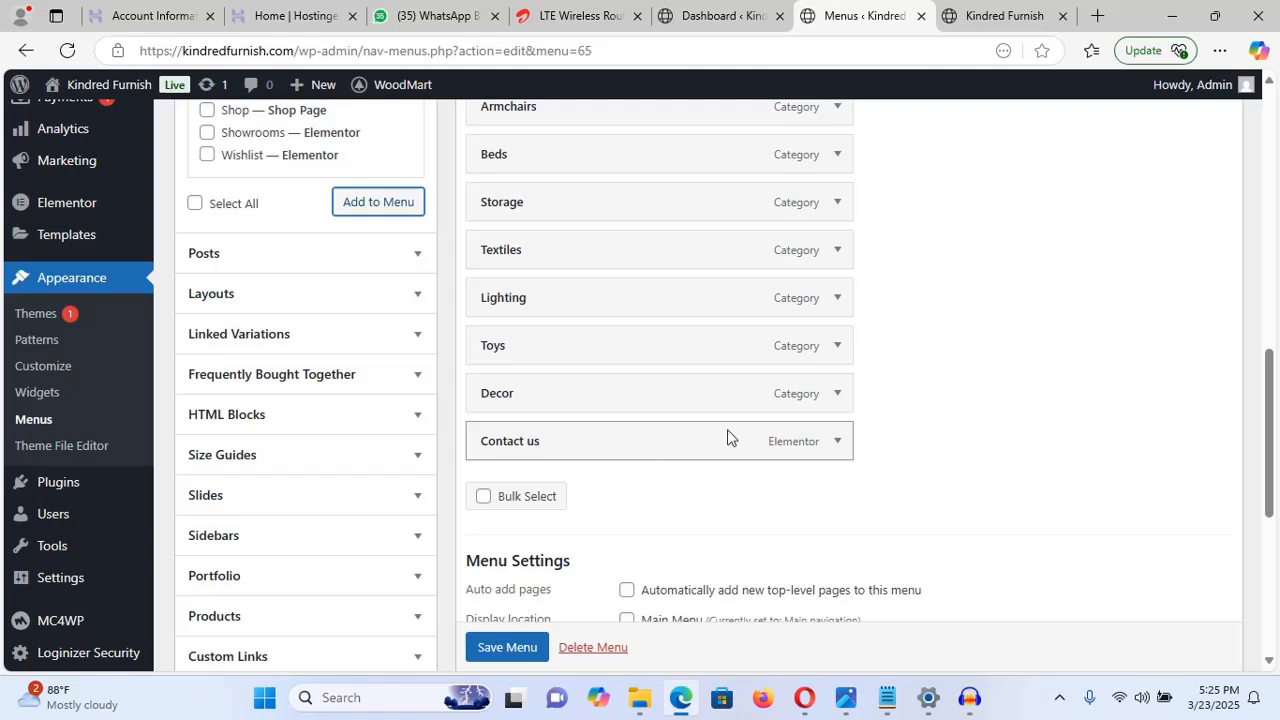
left_click(497, 648)
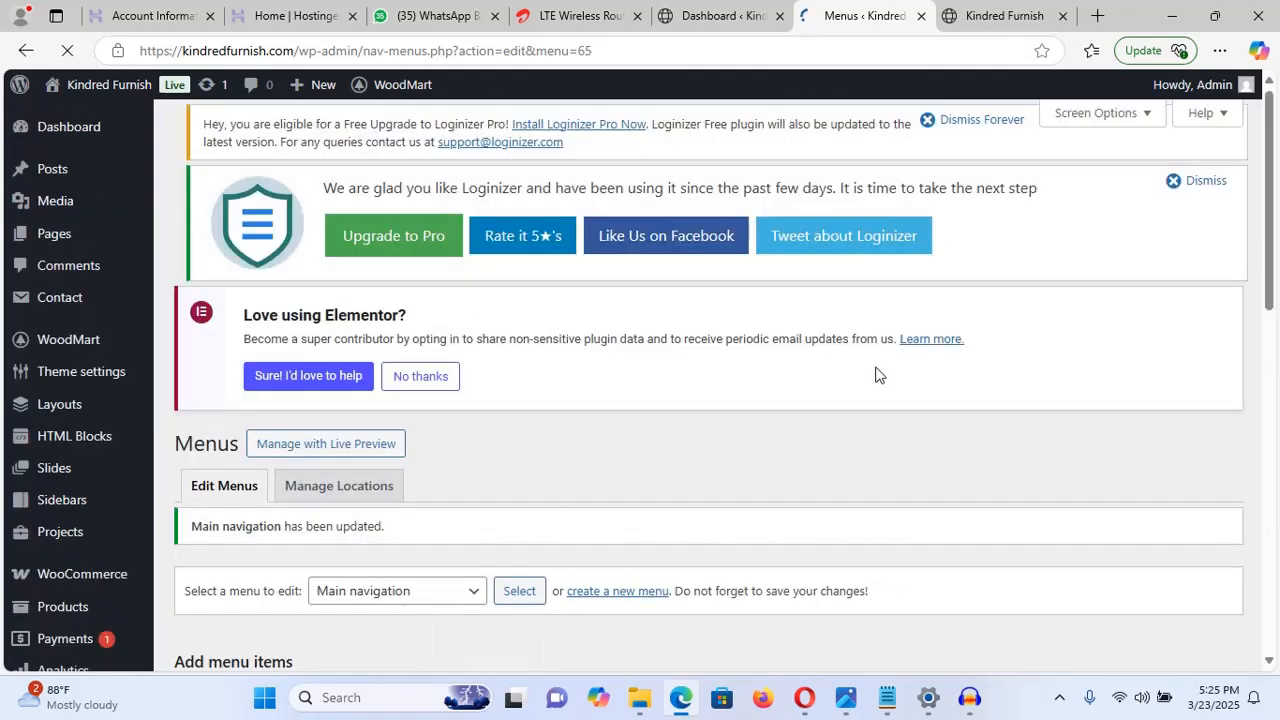
- Reload the store's home page and check the Contact Us link in the header navigation
left_click(991, 18)
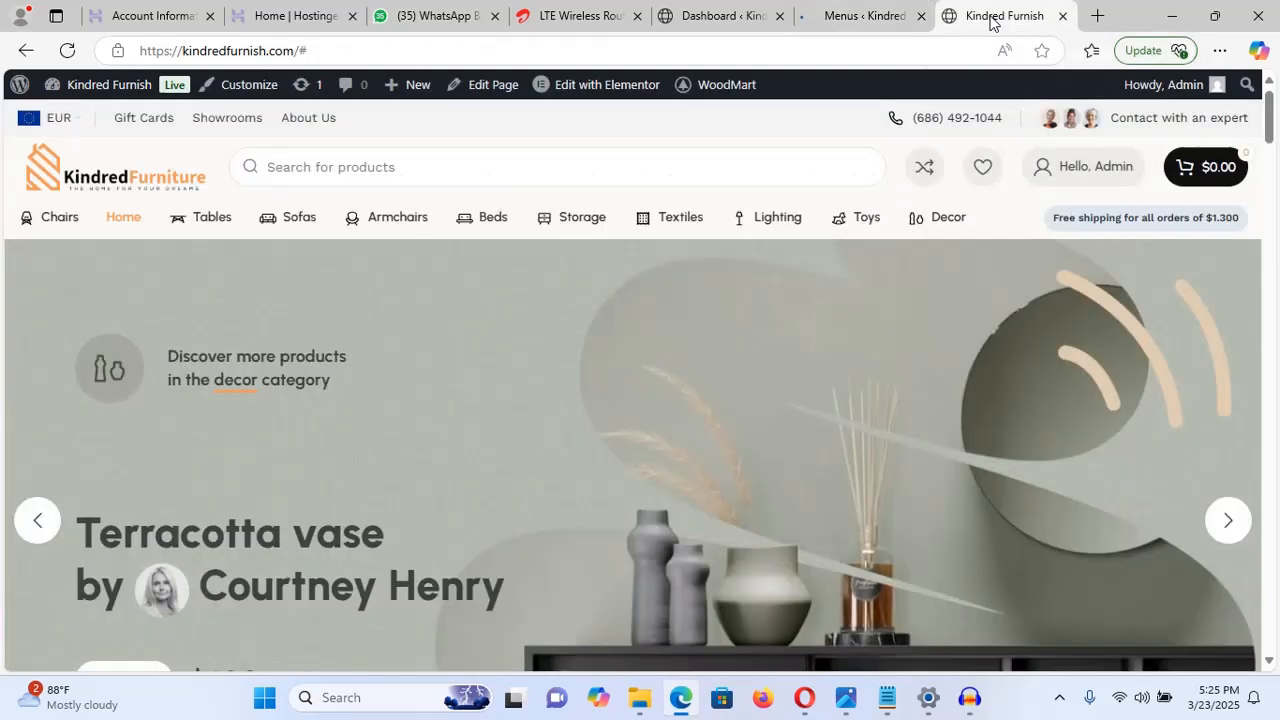
left_click(851, 51)
key("Return")
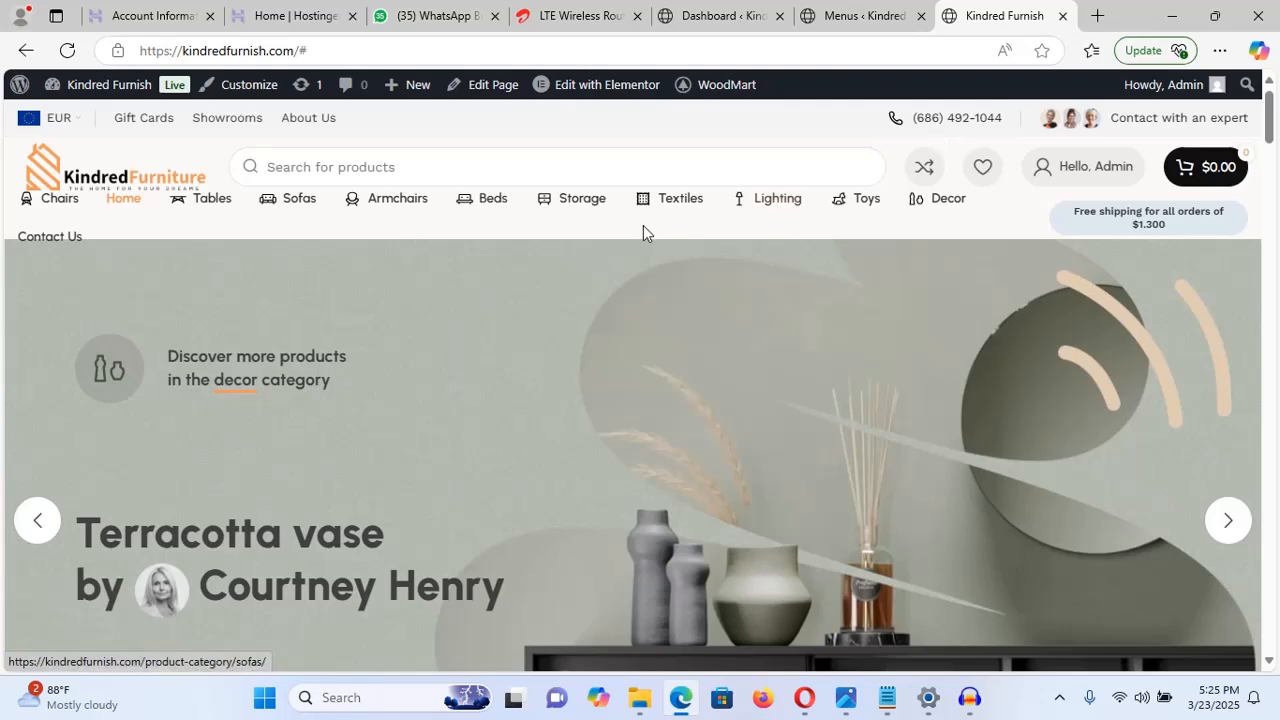
mouse_move(1064, 193)
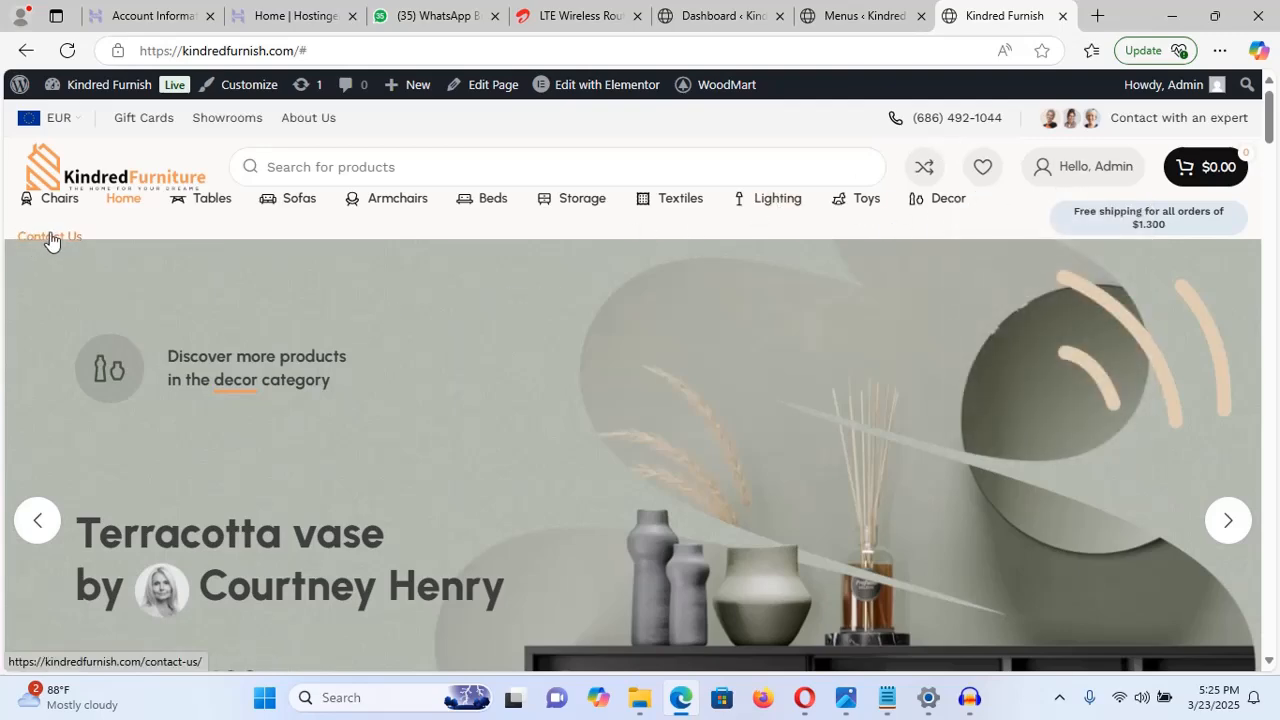
- Inspect the settings of the Contact us item in the Main navigation structure, and collapse them again
left_click(836, 15)
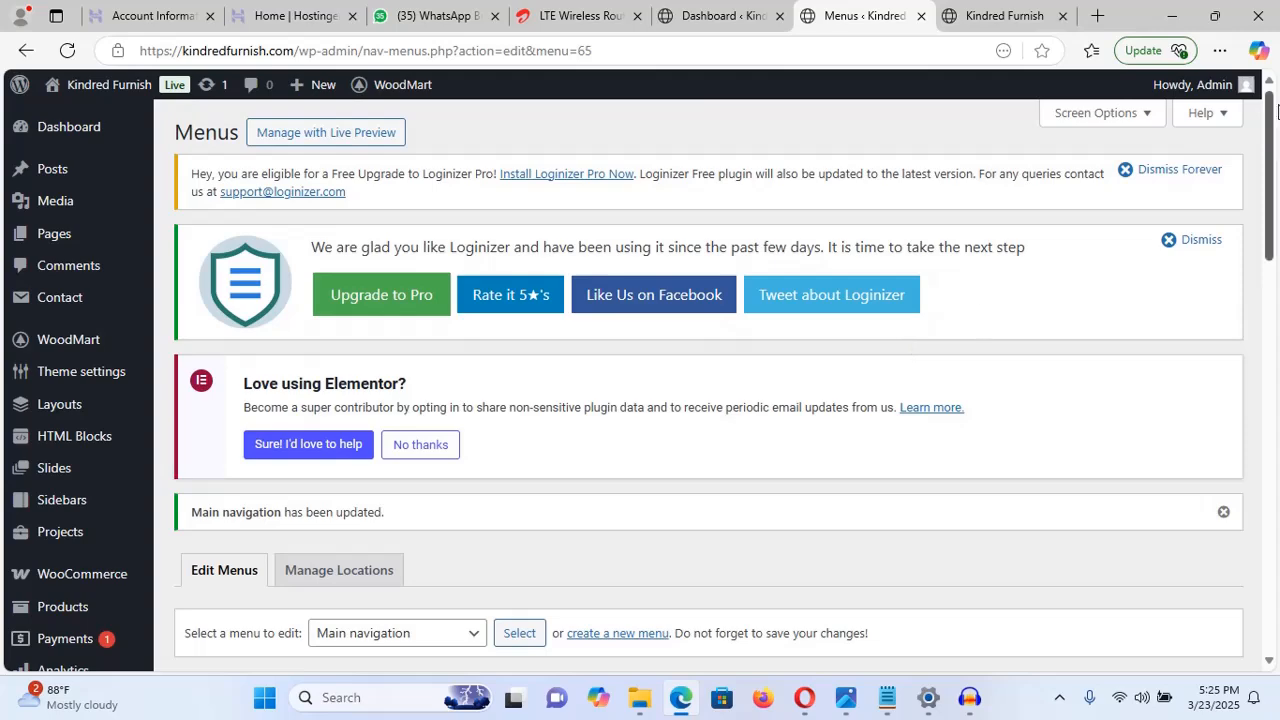
left_click_drag(1272, 147, 1249, 449)
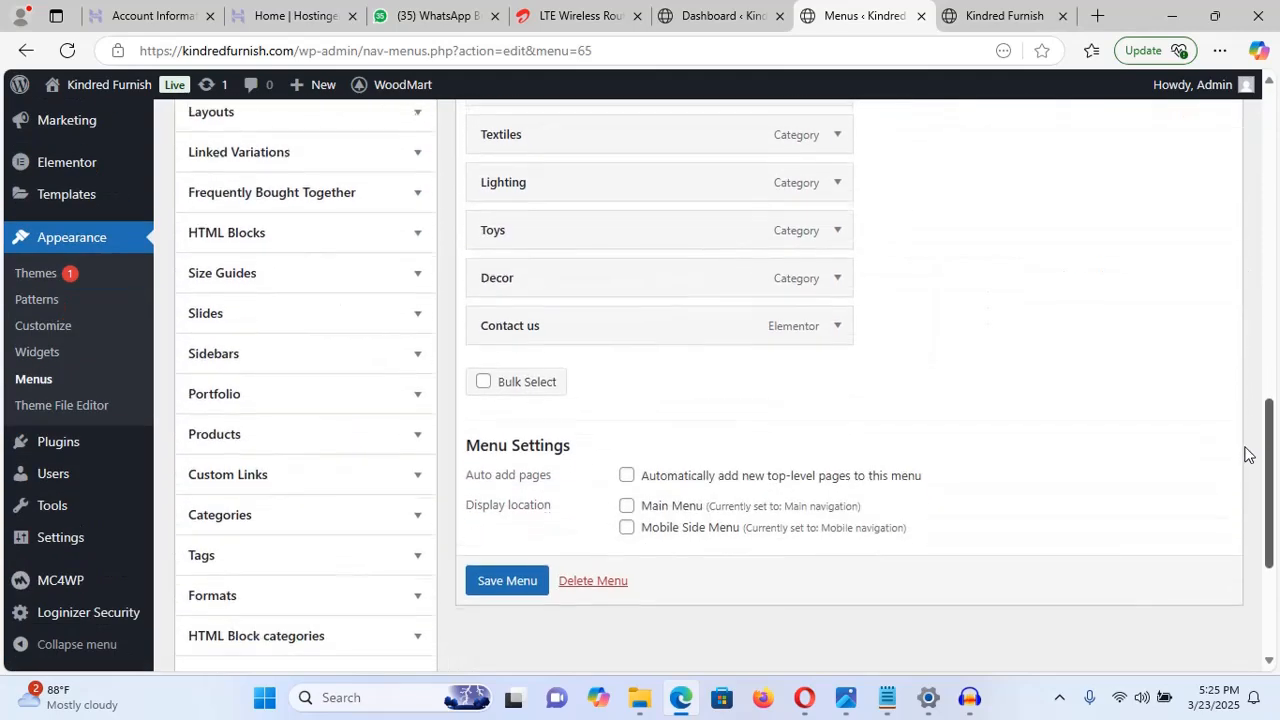
left_click(836, 328)
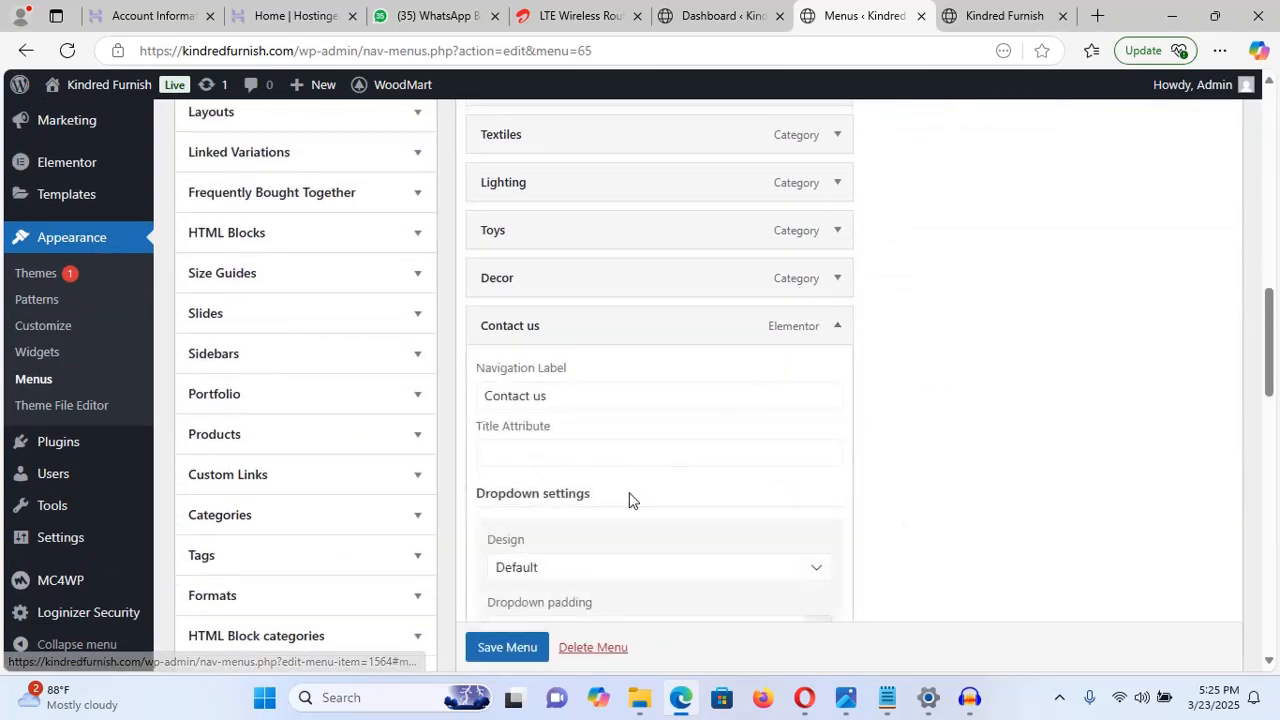
mouse_move(1274, 358)
left_mouse_down()
mouse_move(1266, 409)
mouse_move(1259, 342)
left_mouse_up()
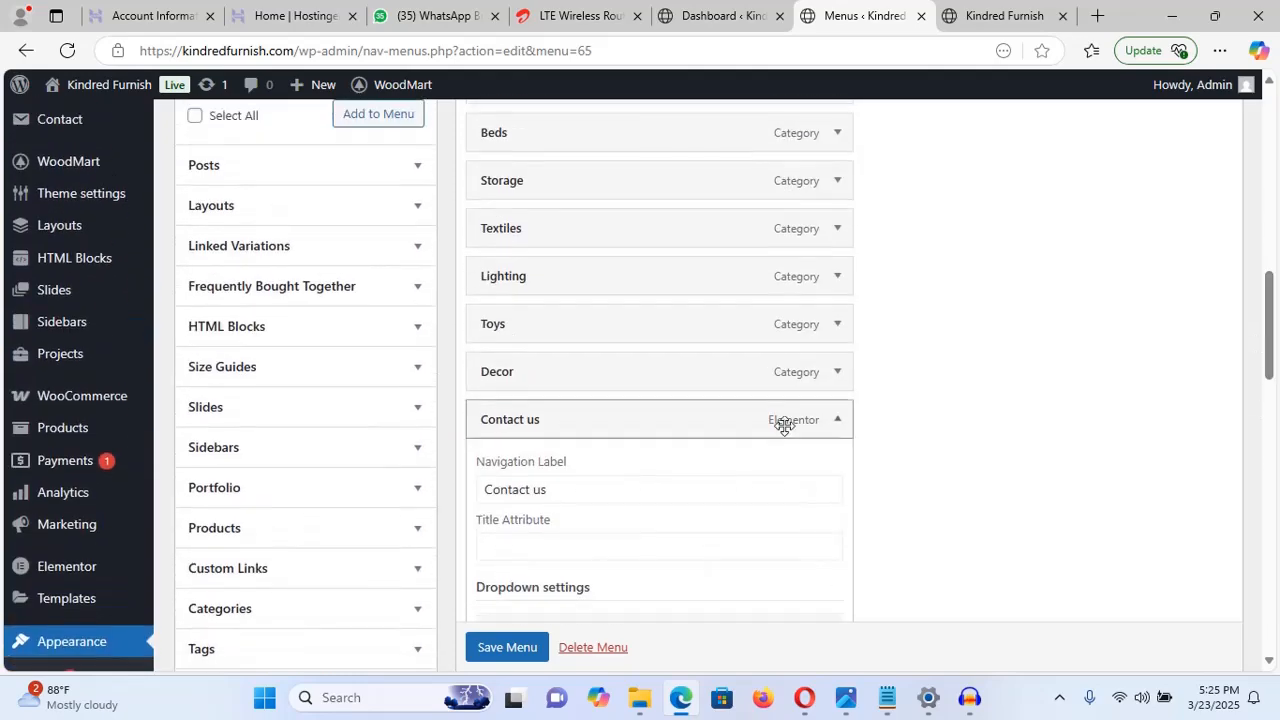
left_click(836, 421)
- Follow the Lighting link in the store's header and view the category page it leads to
left_click(975, 13)
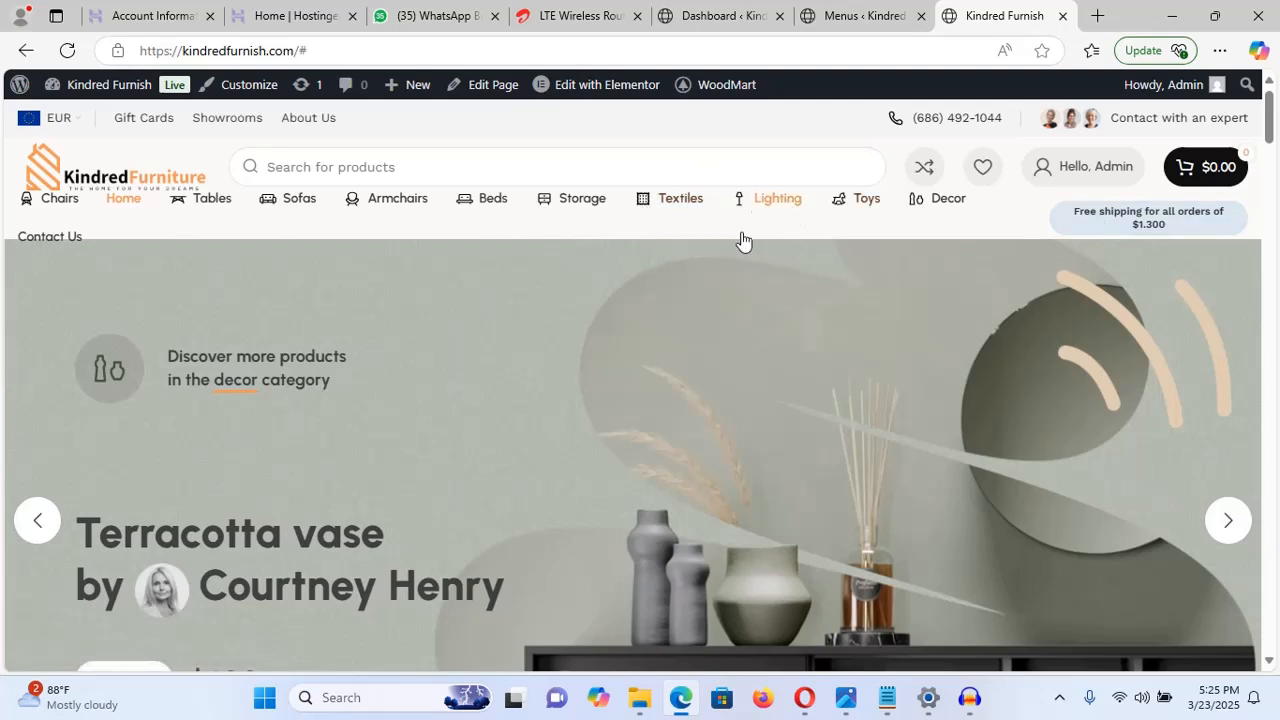
left_click(789, 199)
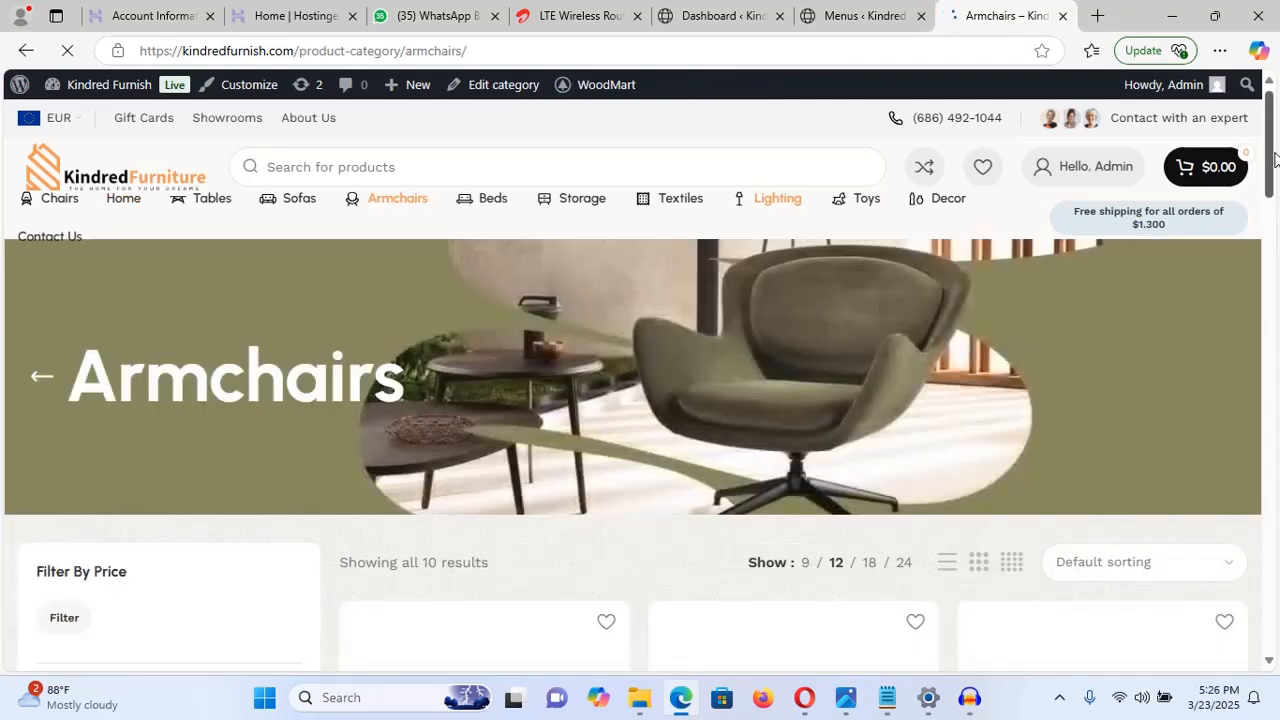
left_click_drag(1274, 158, 1268, 110)
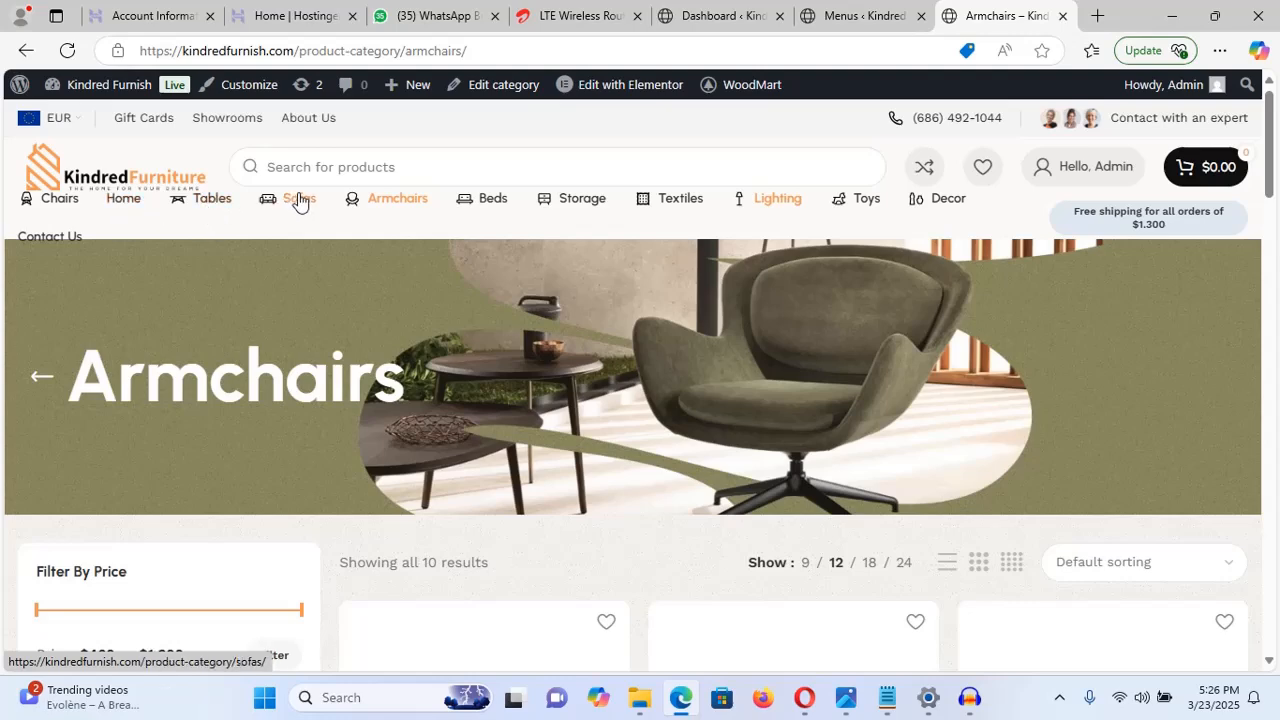
- Move the Home item above Chairs in the Main navigation menu structure
left_click(850, 15)
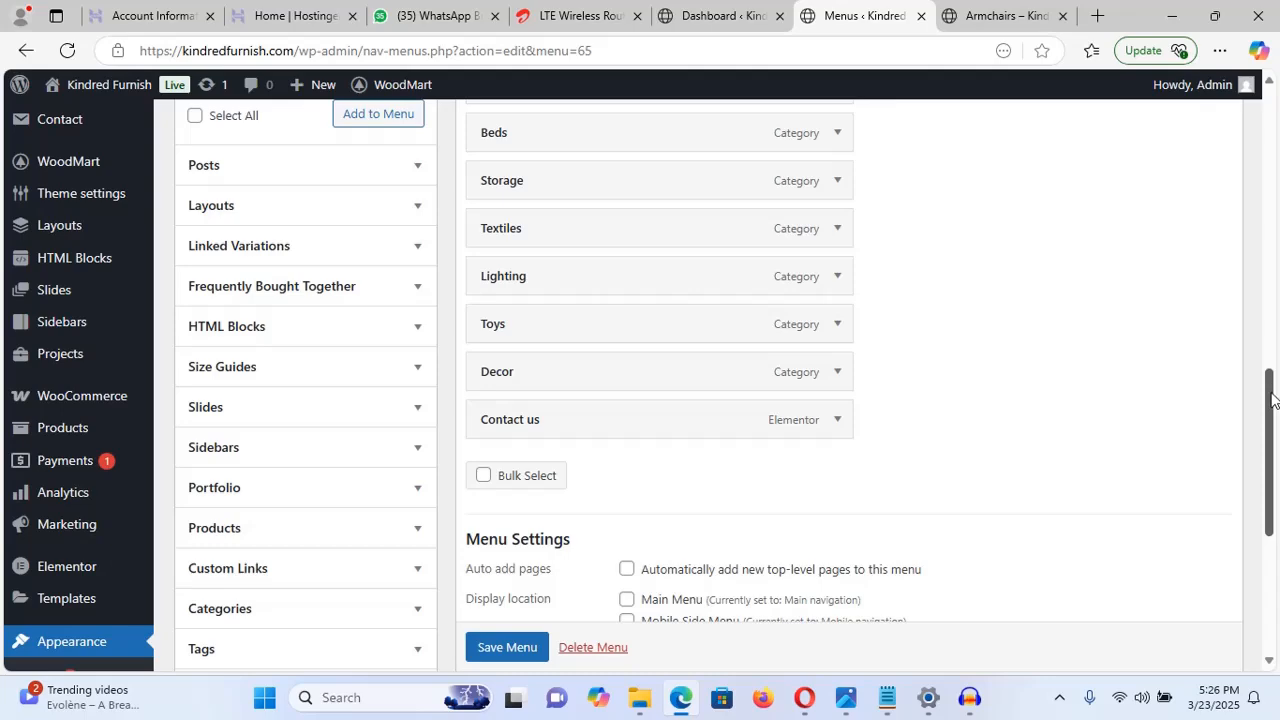
left_click_drag(1272, 400, 1272, 287)
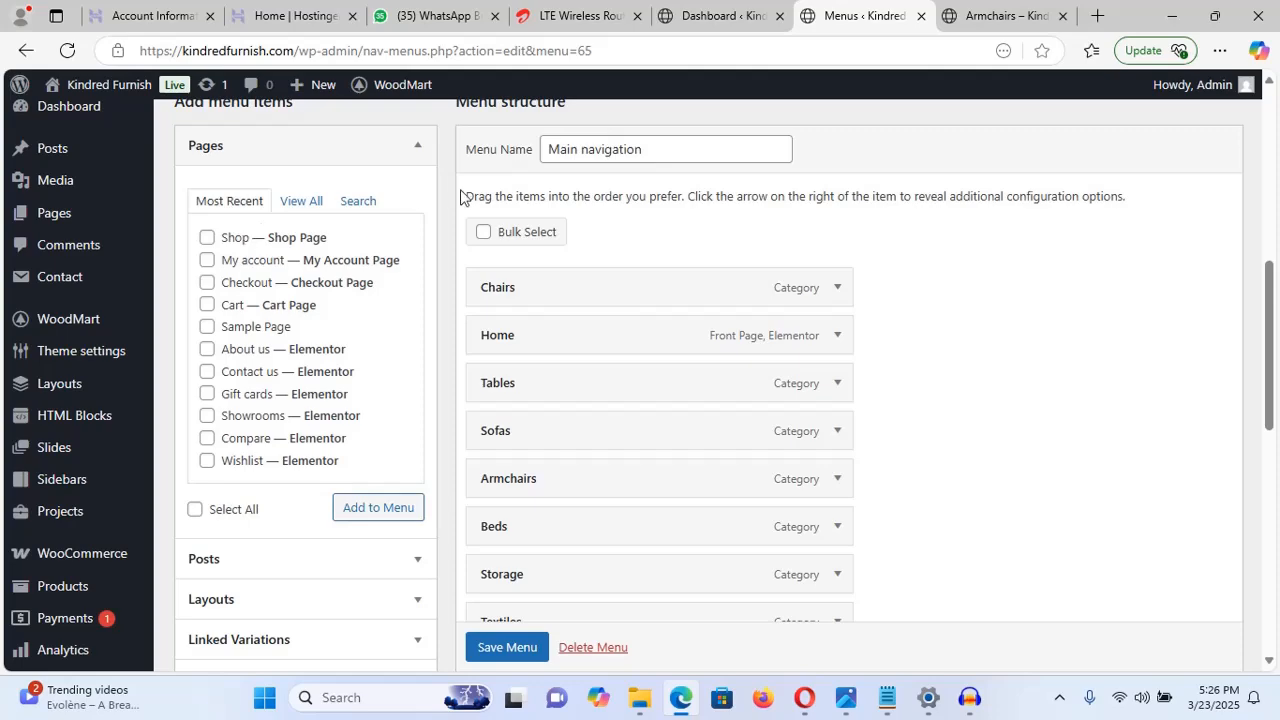
scroll(882, 290, "down", 2)
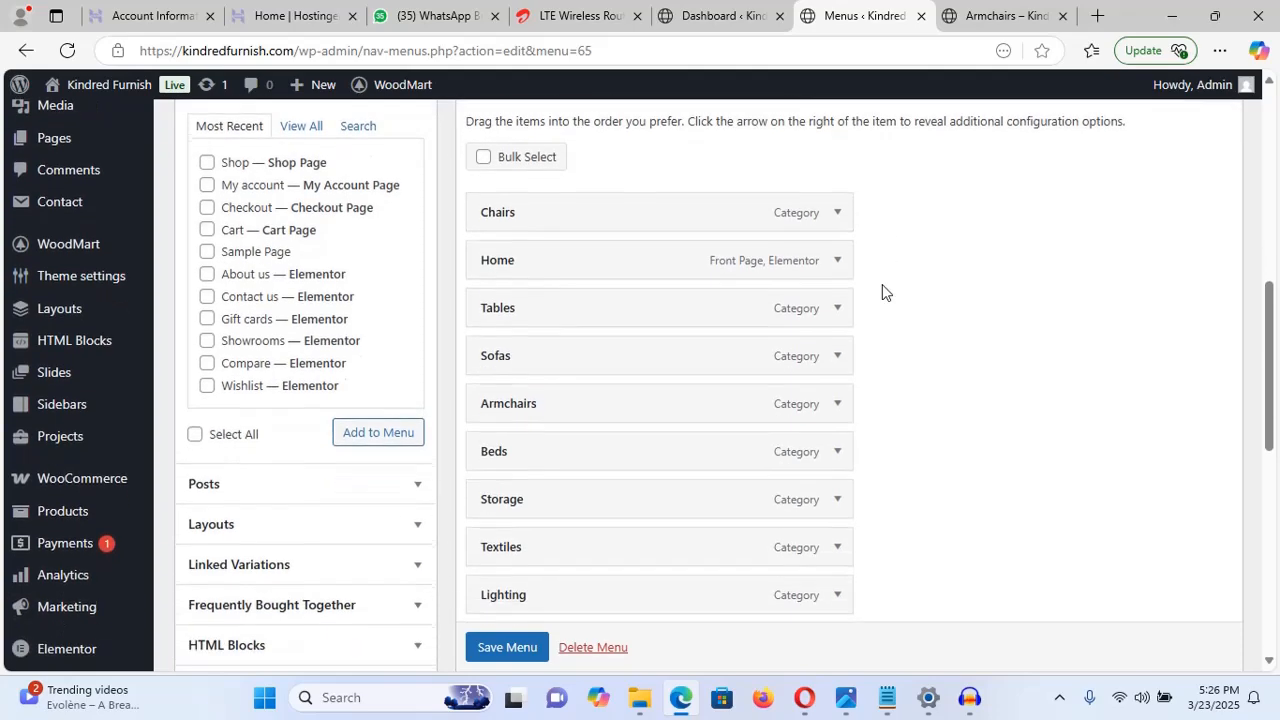
scroll(882, 292, "down", 1)
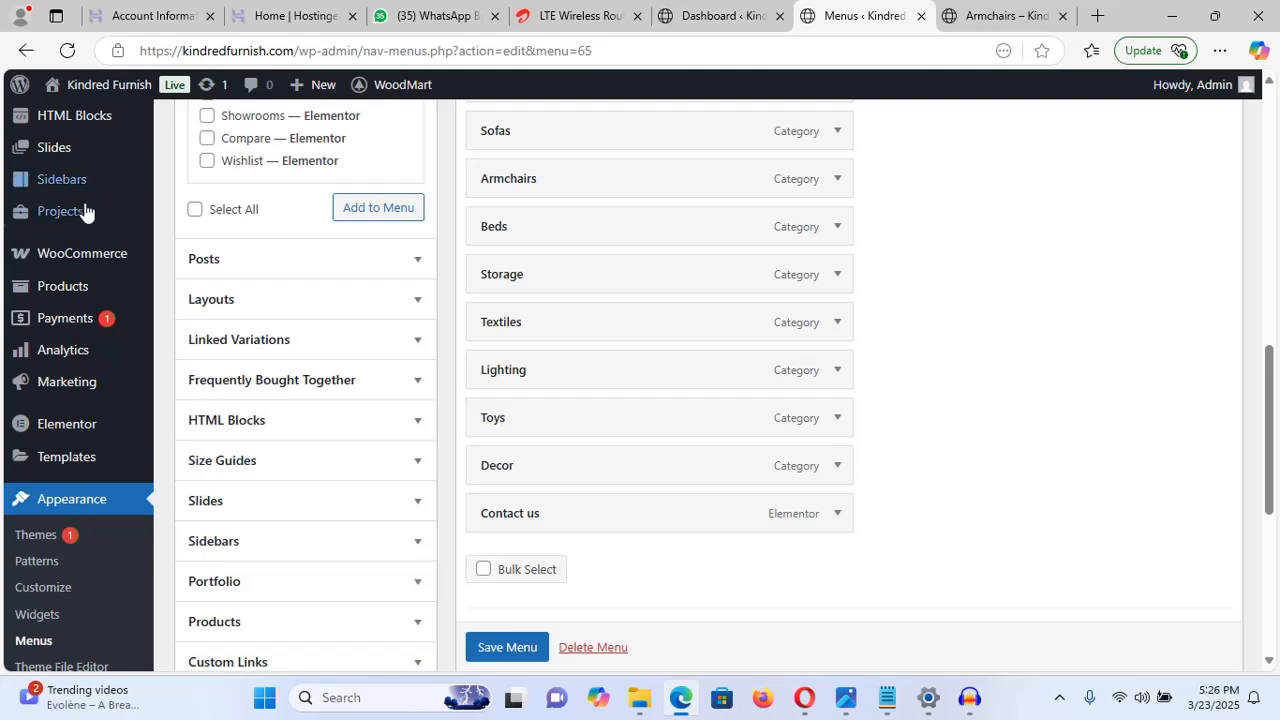
mouse_move(30, 257)
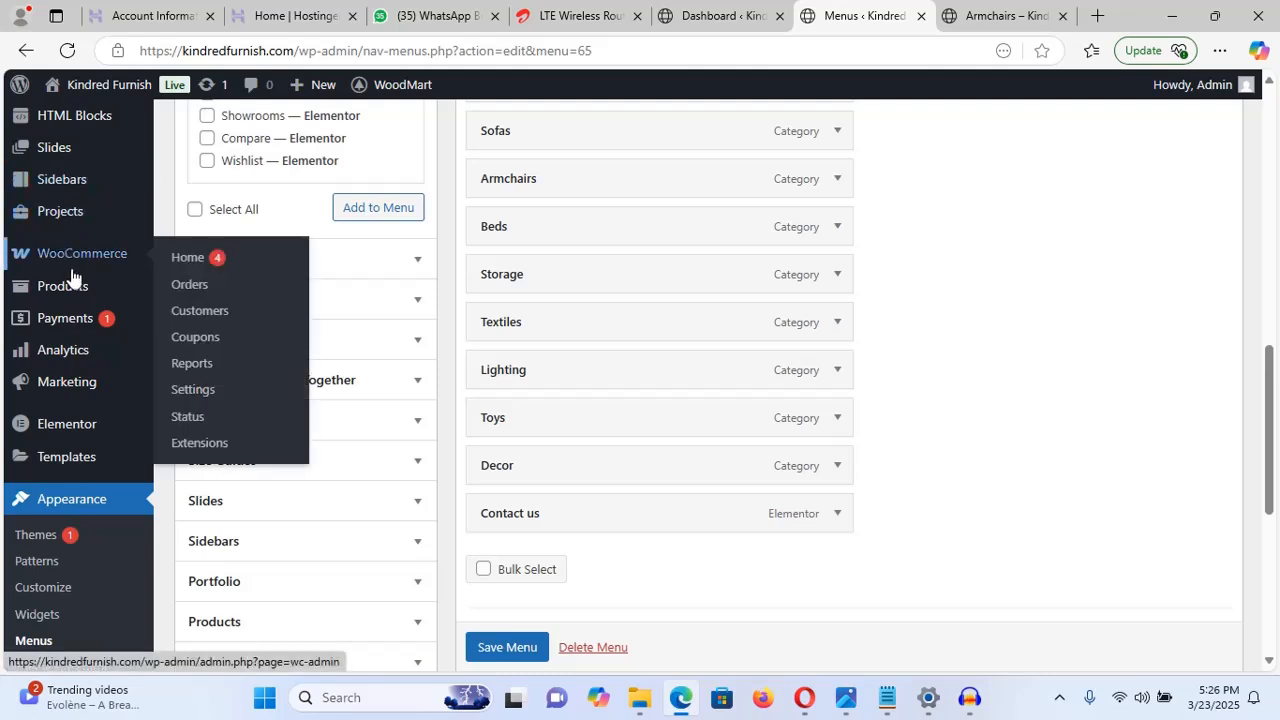
mouse_move(70, 292)
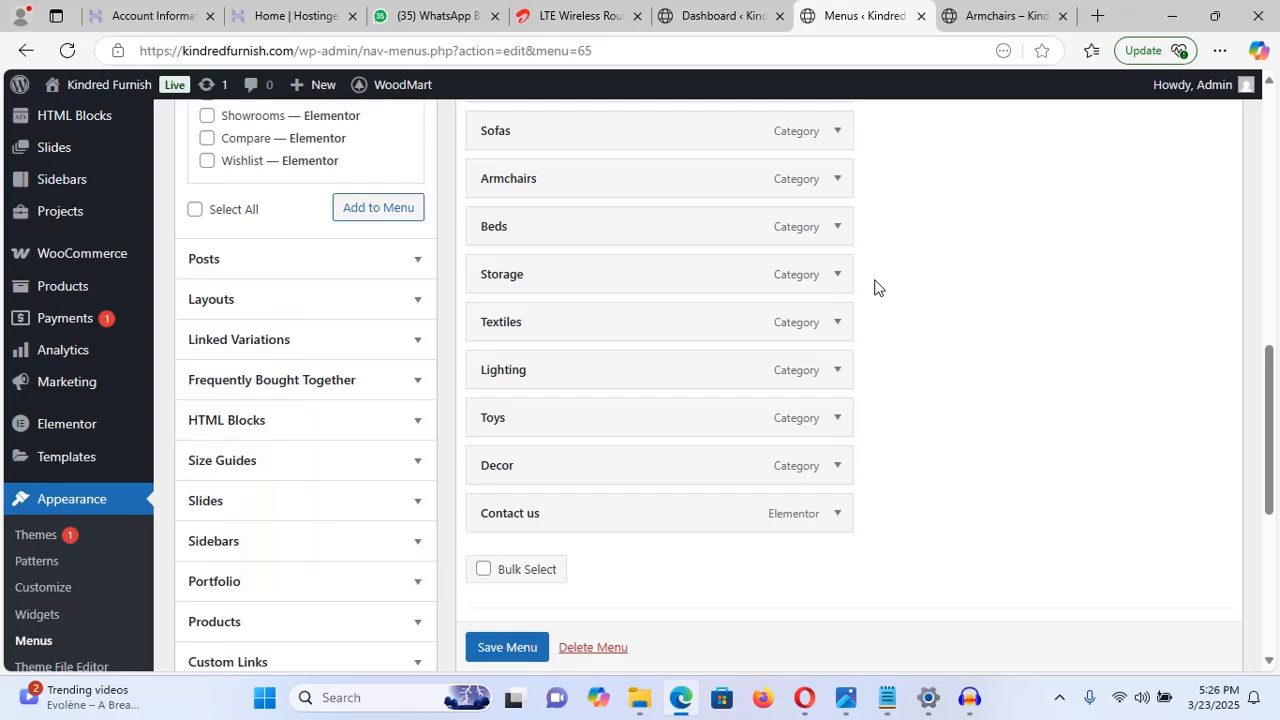
left_click_drag(1273, 408, 1276, 323)
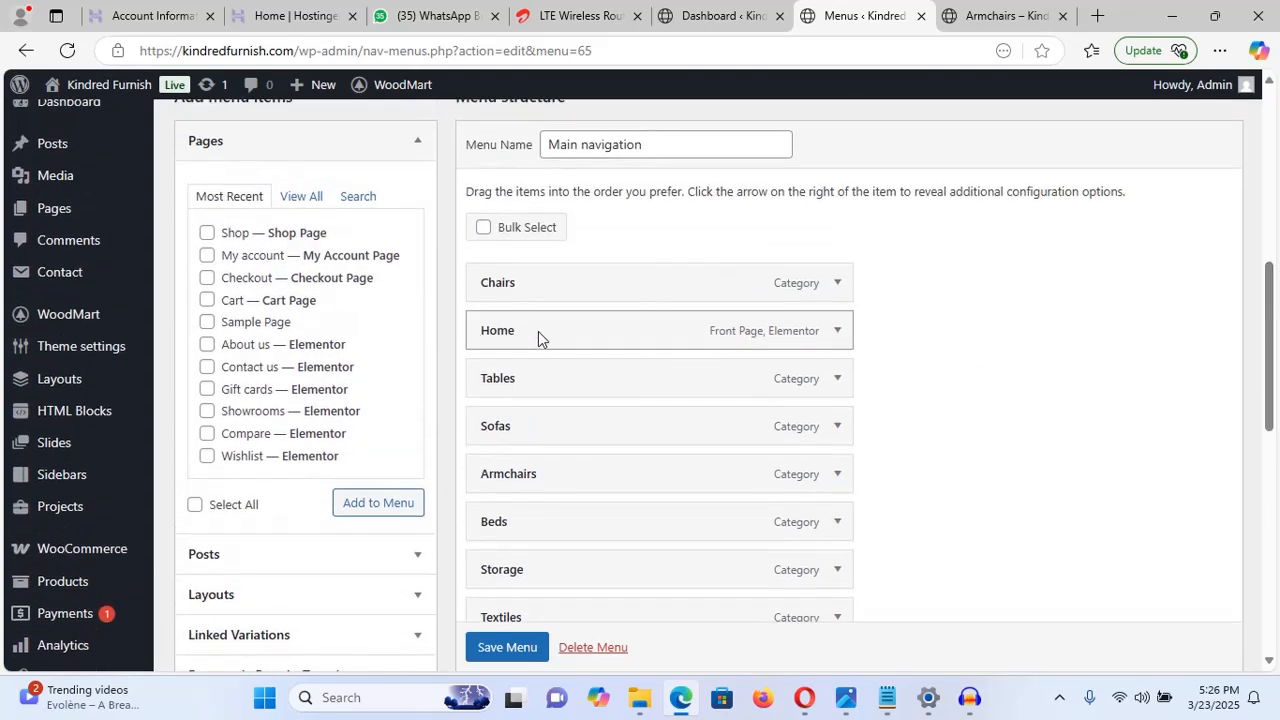
left_click_drag(551, 331, 553, 278)
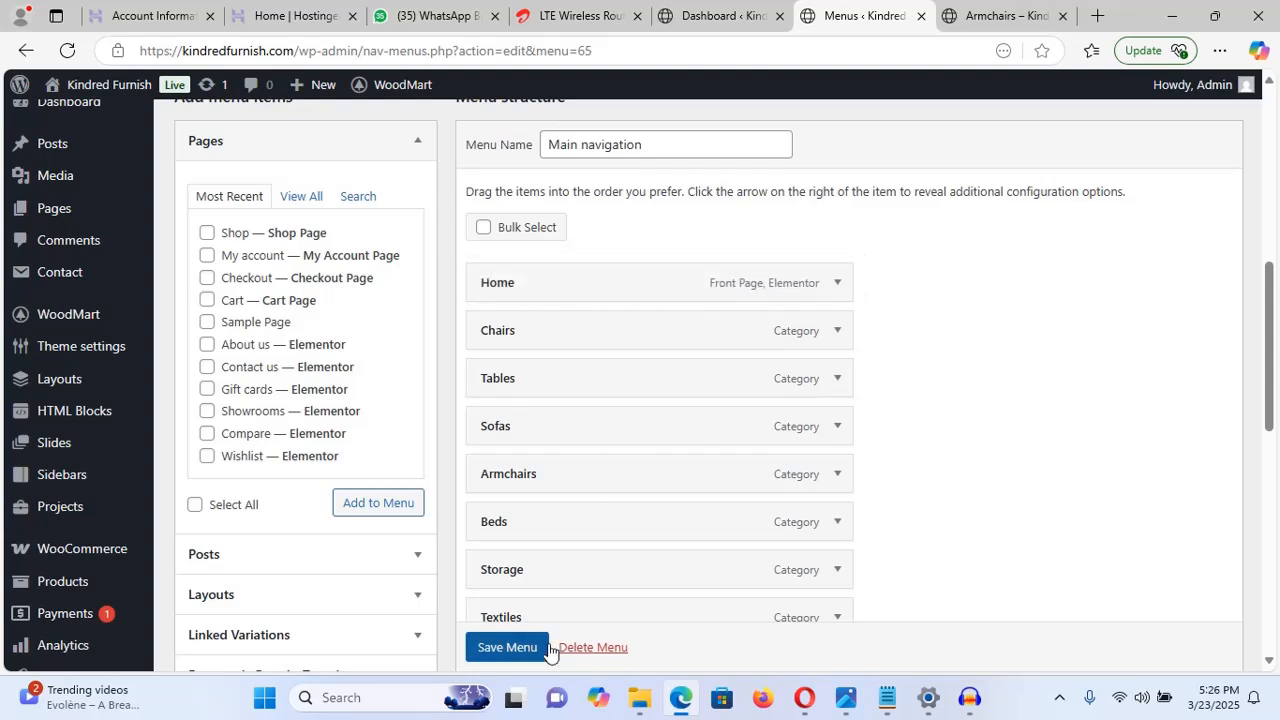
- Follow the Toys link in the store's header and browse the products on the category page it leads to
left_click(1005, 15)
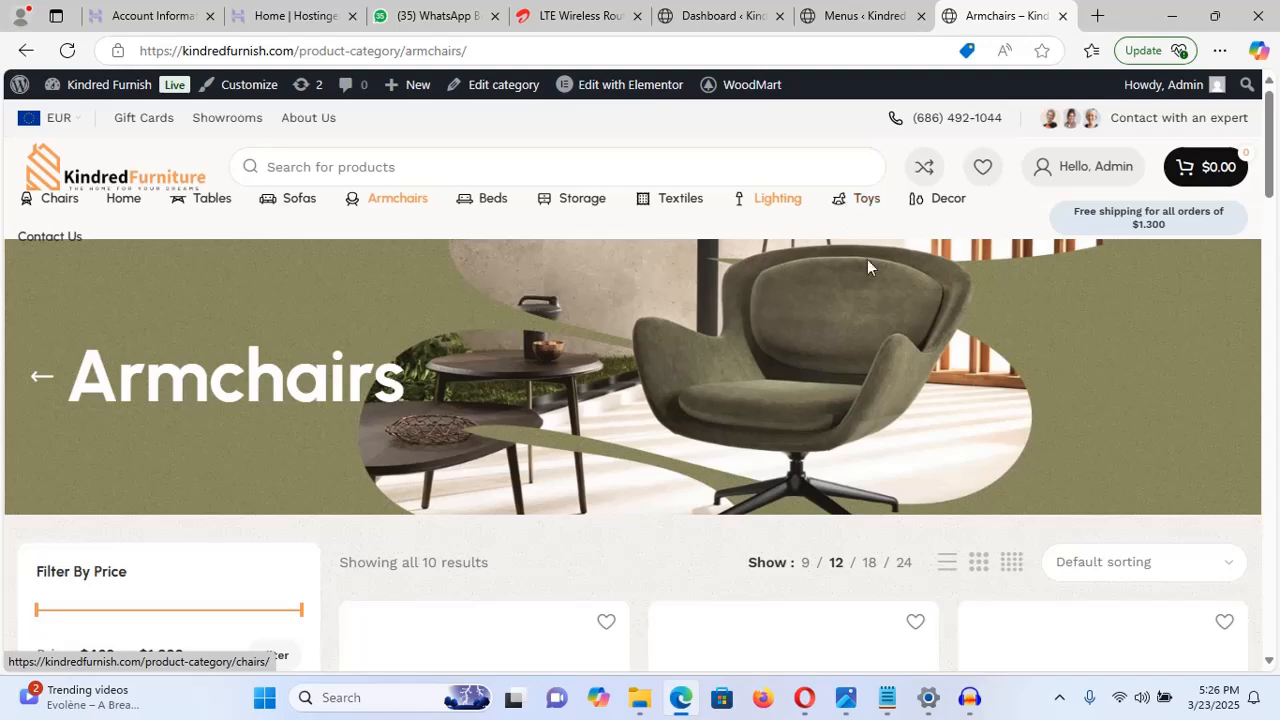
left_click(864, 201)
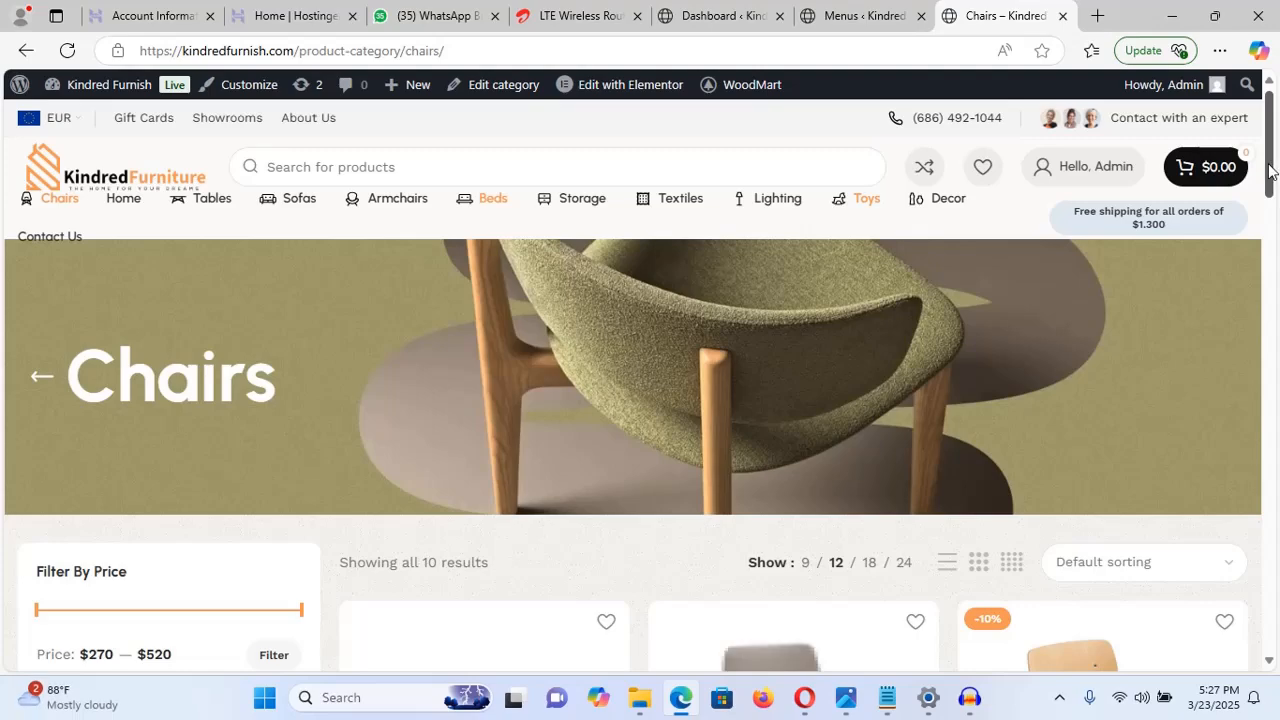
scroll(1260, 180, "down", 10)
scroll(1250, 195, "up", 7)
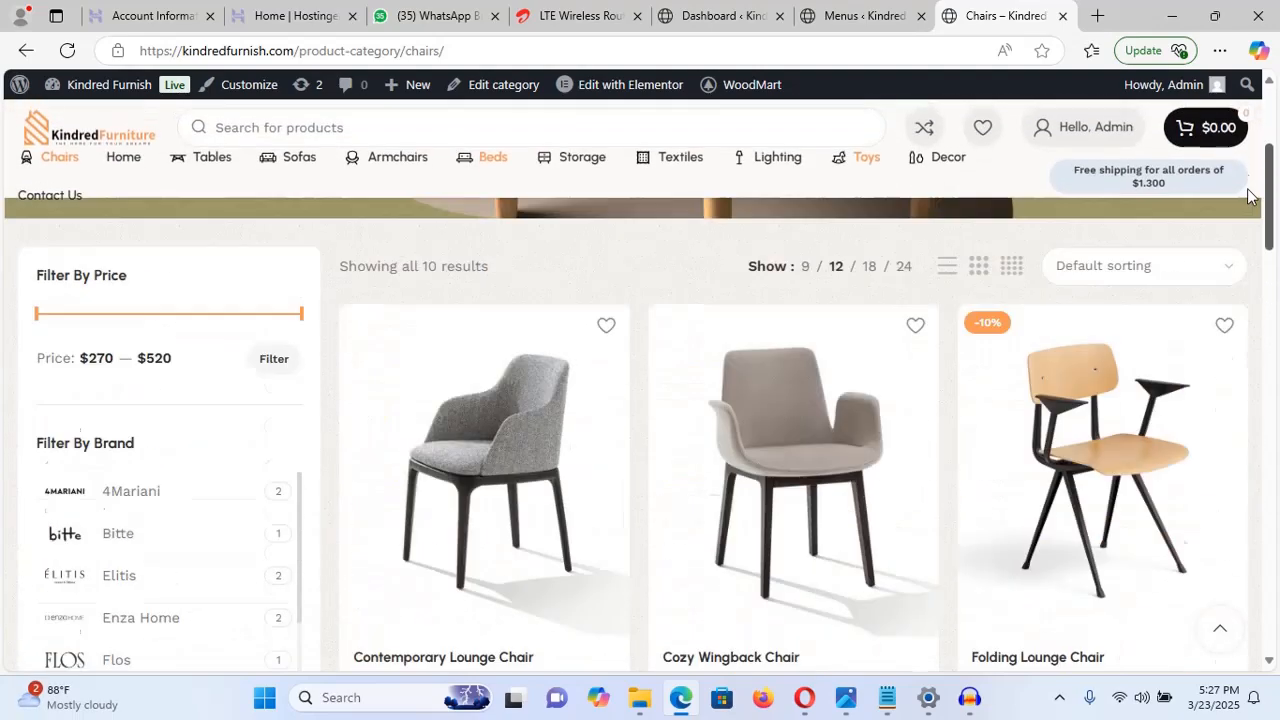
scroll(1250, 195, "up", 3)
scroll(1248, 177, "down", 7)
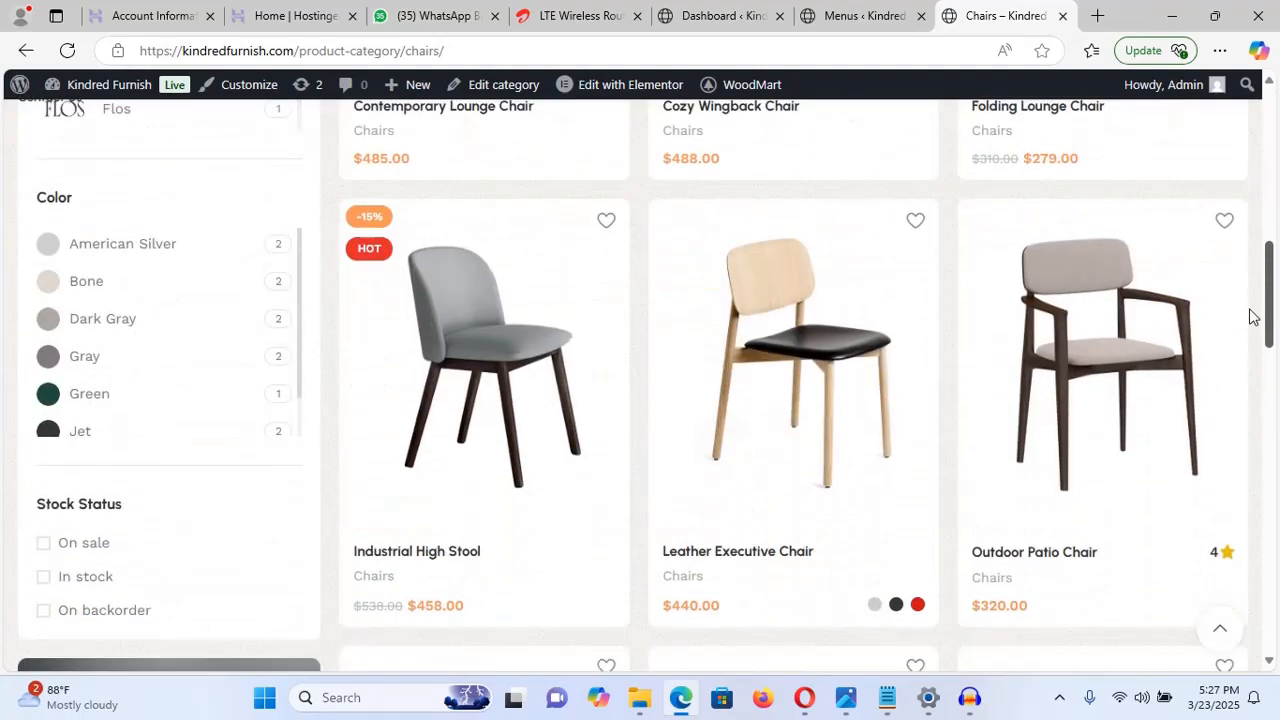
scroll(1250, 317, "down", 1)
left_click_drag(1263, 432, 1270, 110)
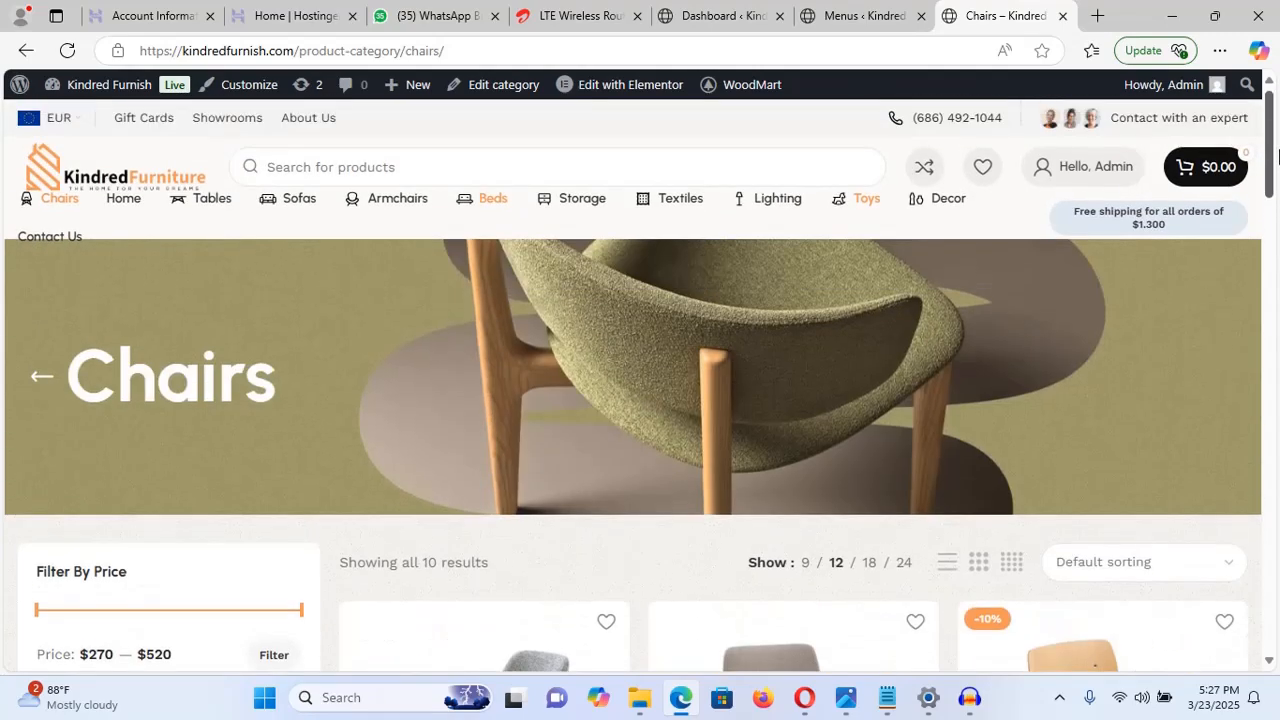
- Remove the Toys item from the Main navigation menu and save the menu
left_click(860, 15)
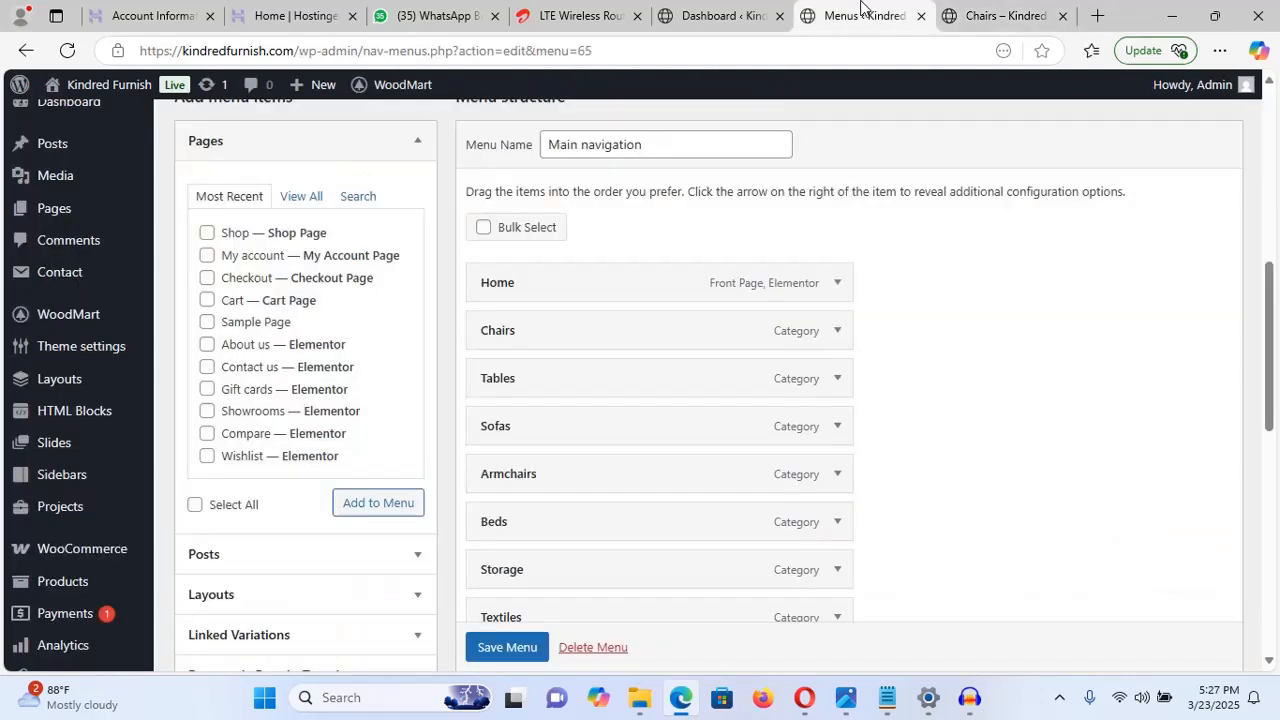
left_click_drag(1269, 354, 1269, 462)
left_click(838, 329)
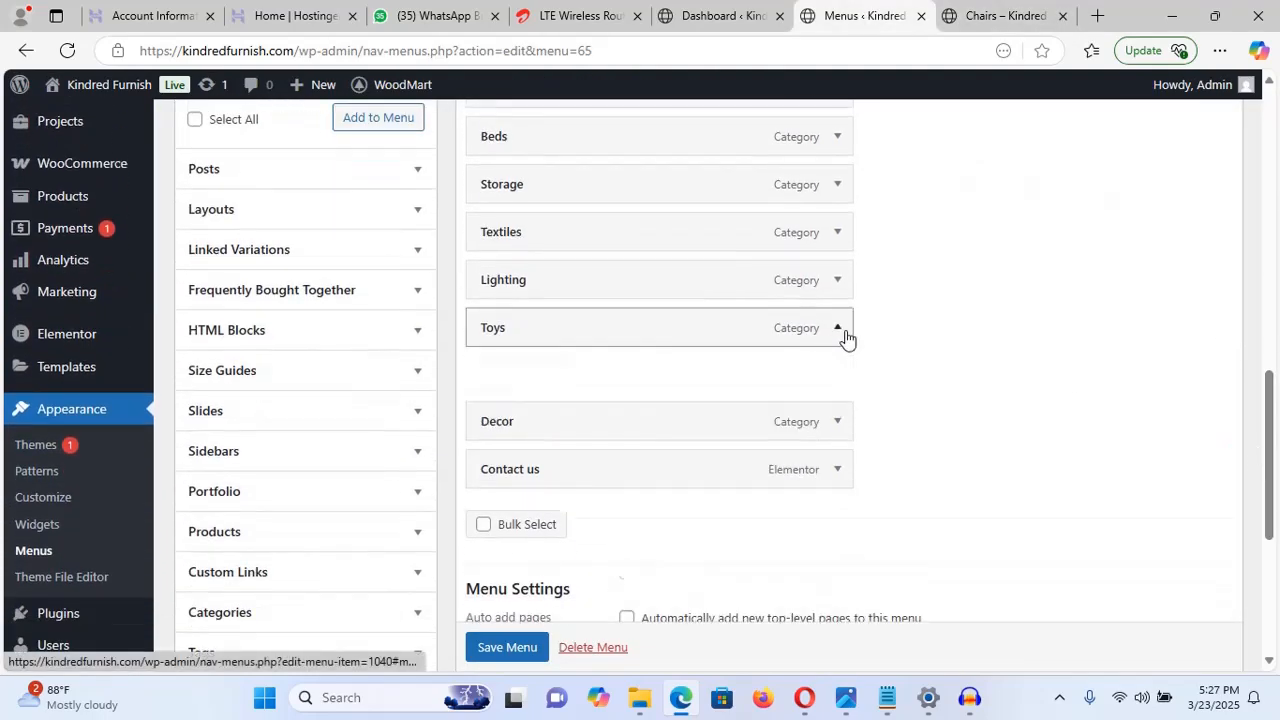
left_click_drag(1266, 354, 1270, 537)
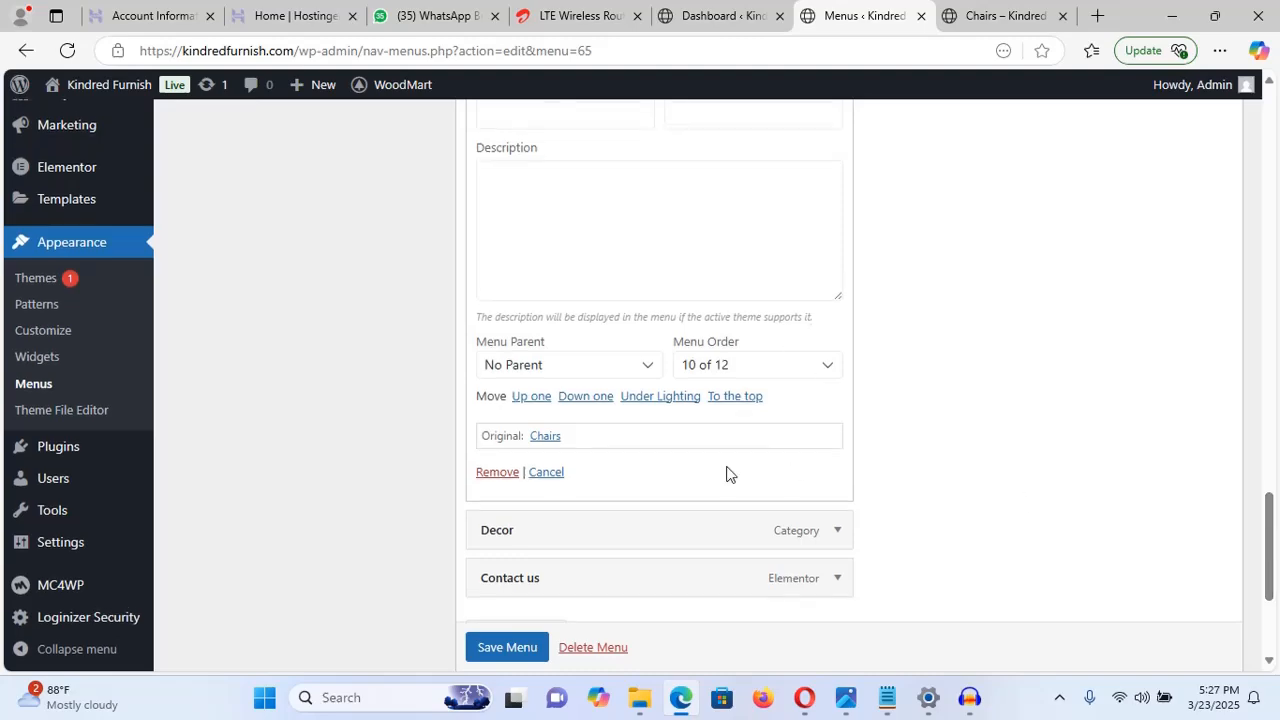
left_click(494, 474)
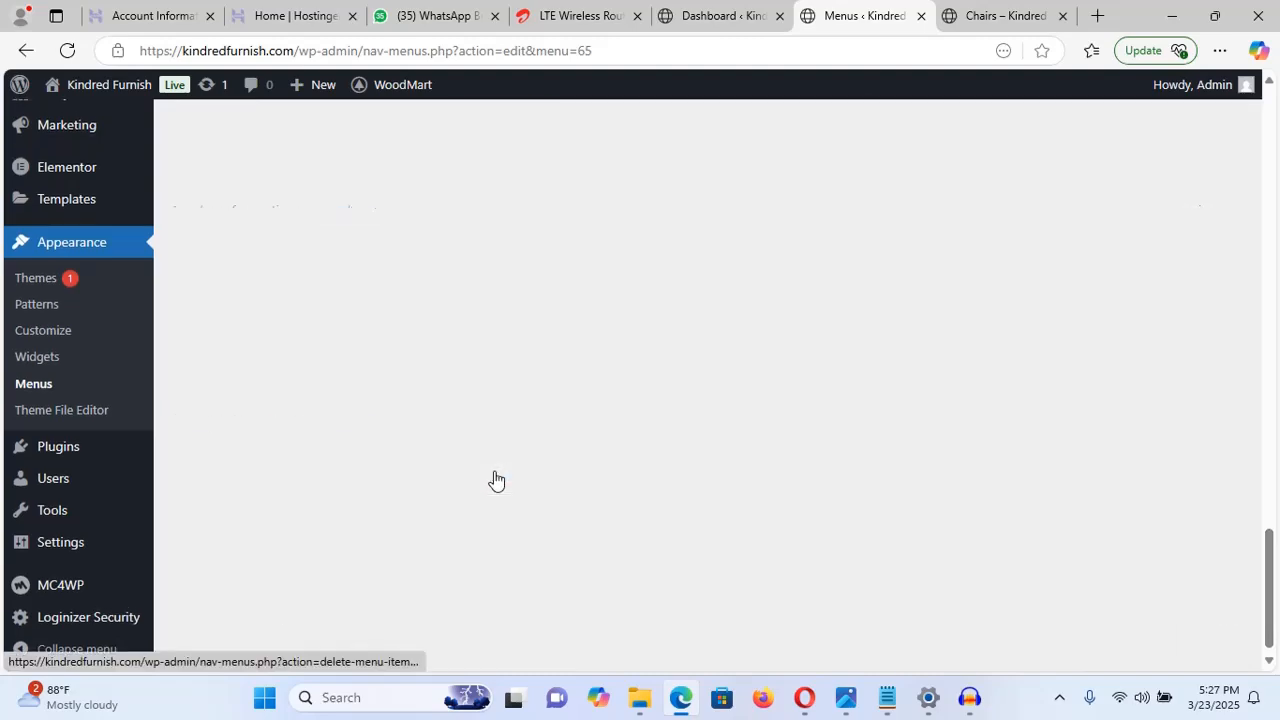
left_click_drag(1274, 597, 1276, 319)
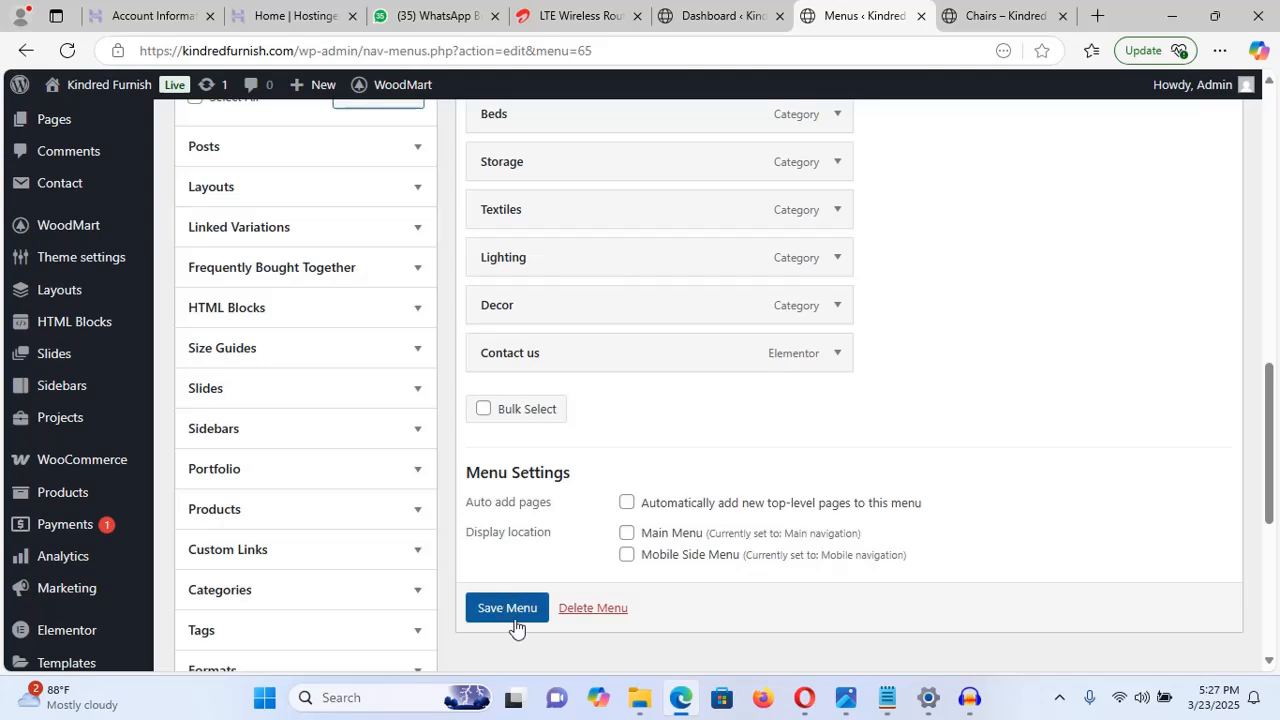
scroll(514, 628, "down", 1)
left_click(495, 598)
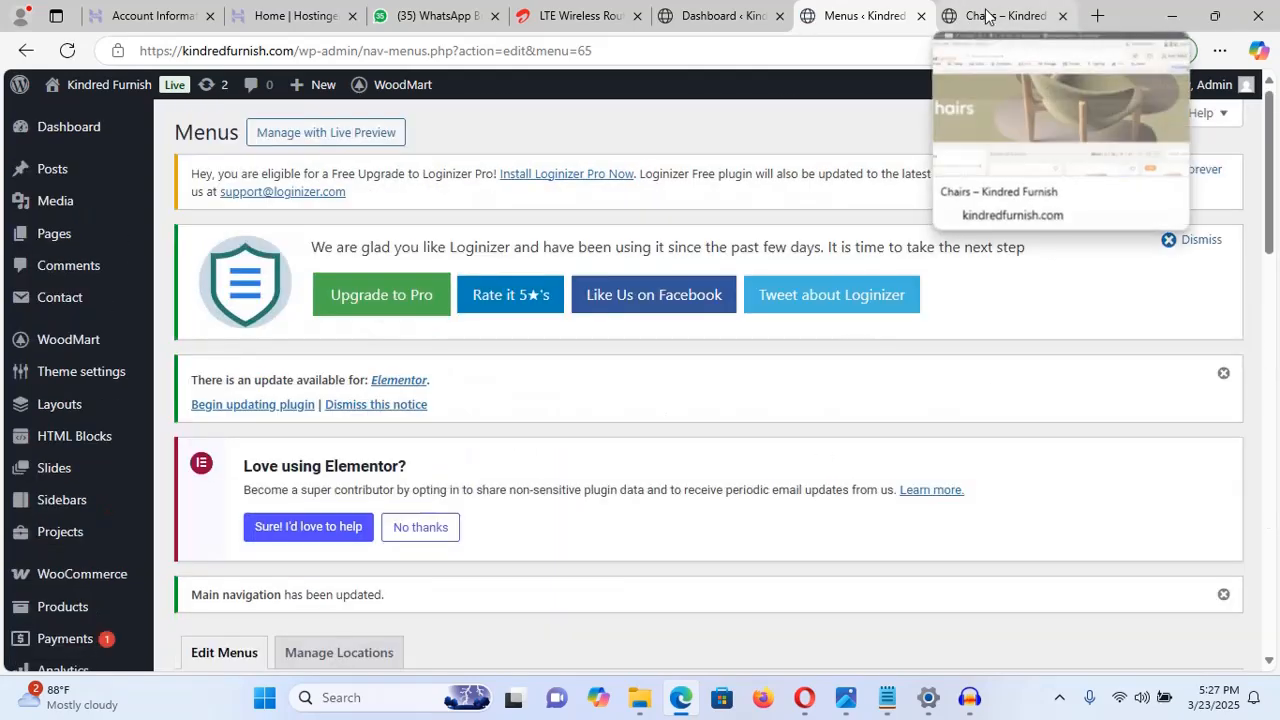
- Open the store's home page from its navigation and check the updated header menu and page footer
left_click(986, 15)
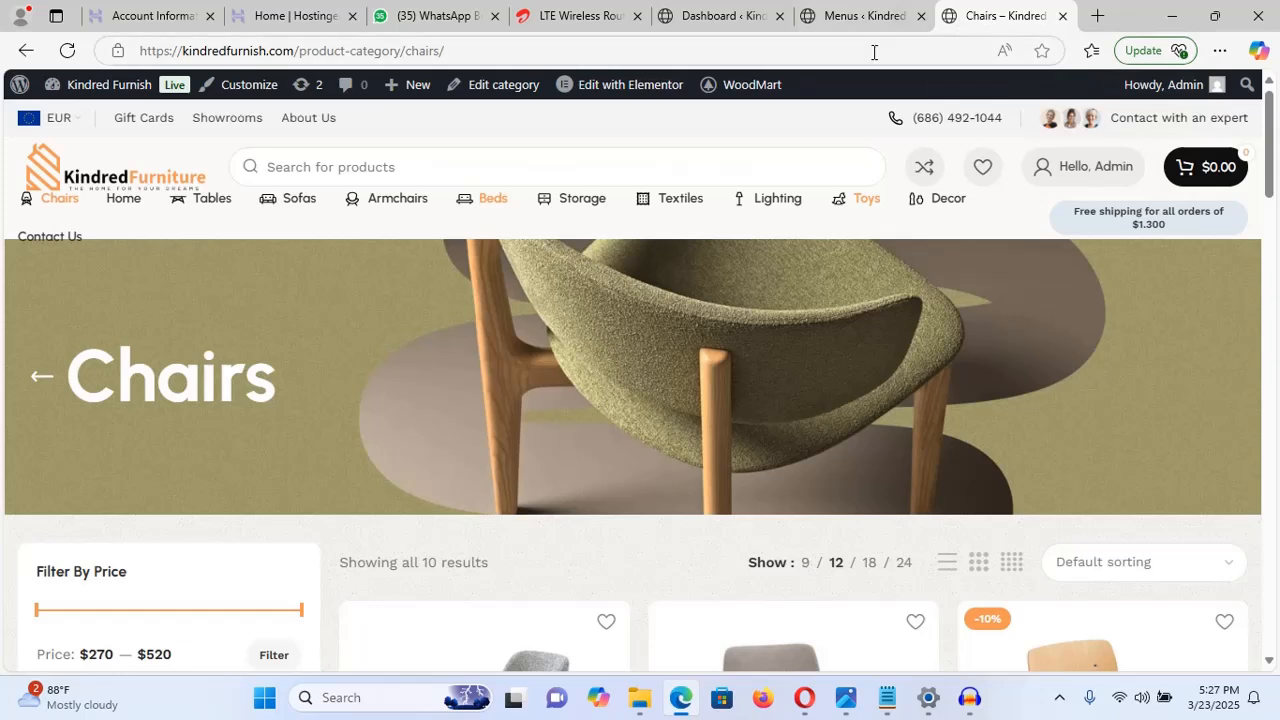
left_click(87, 199)
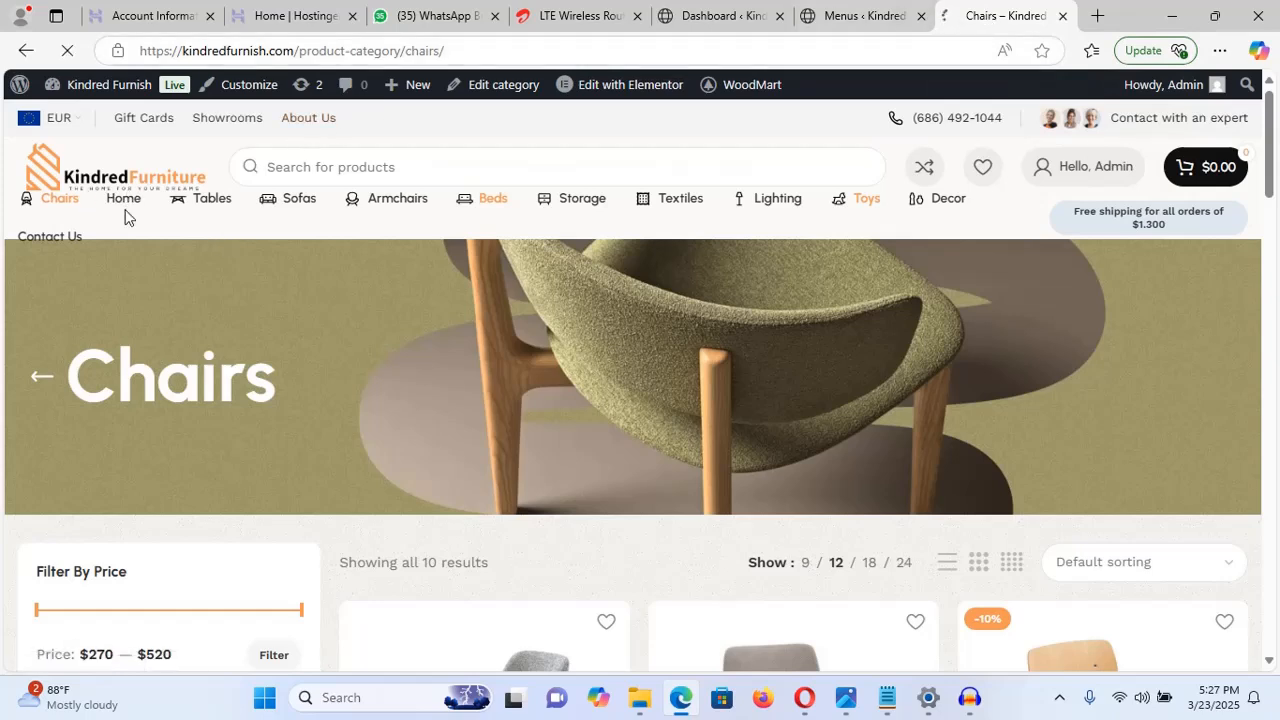
left_click(124, 204)
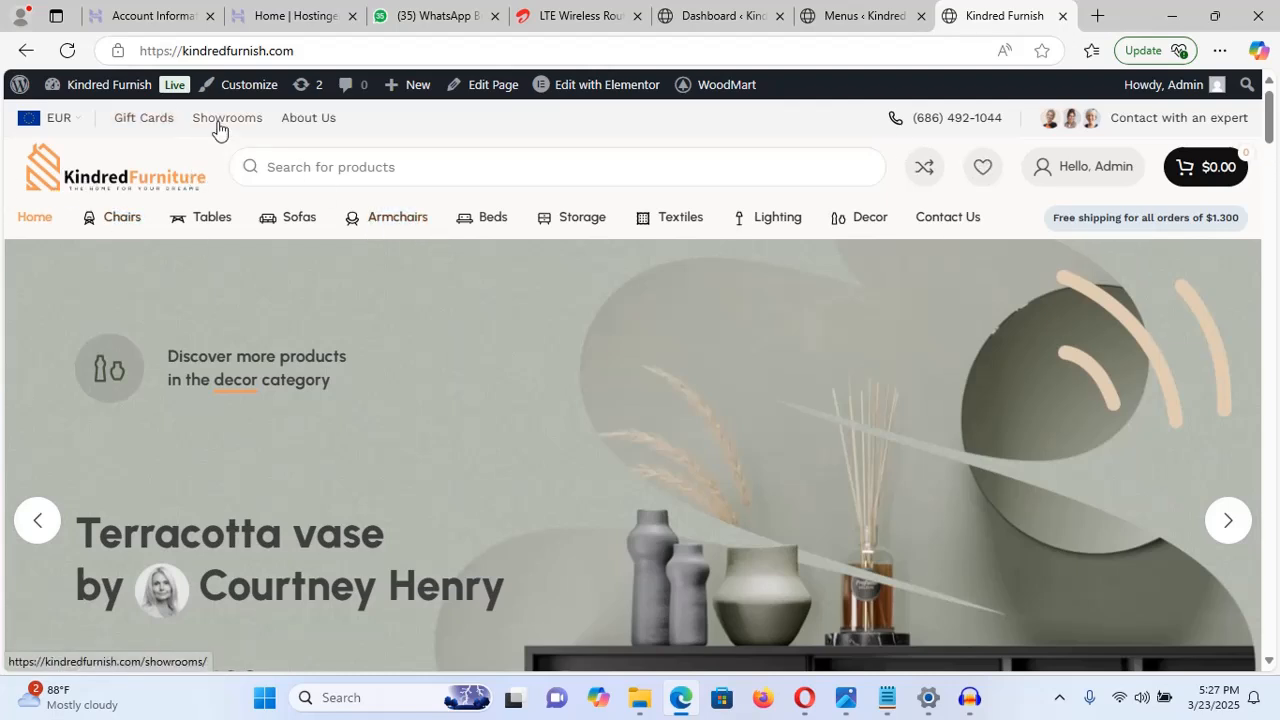
left_click_drag(1270, 118, 1270, 626)
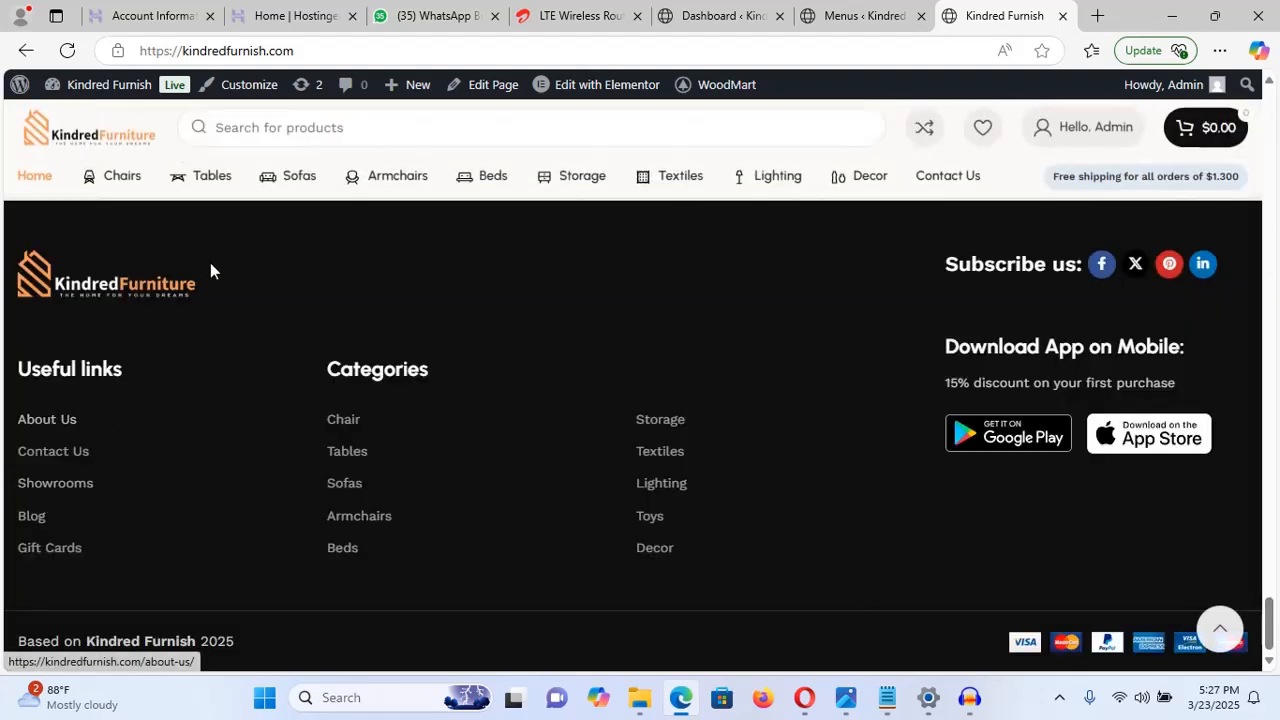
left_click_drag(1270, 626, 1271, 105)
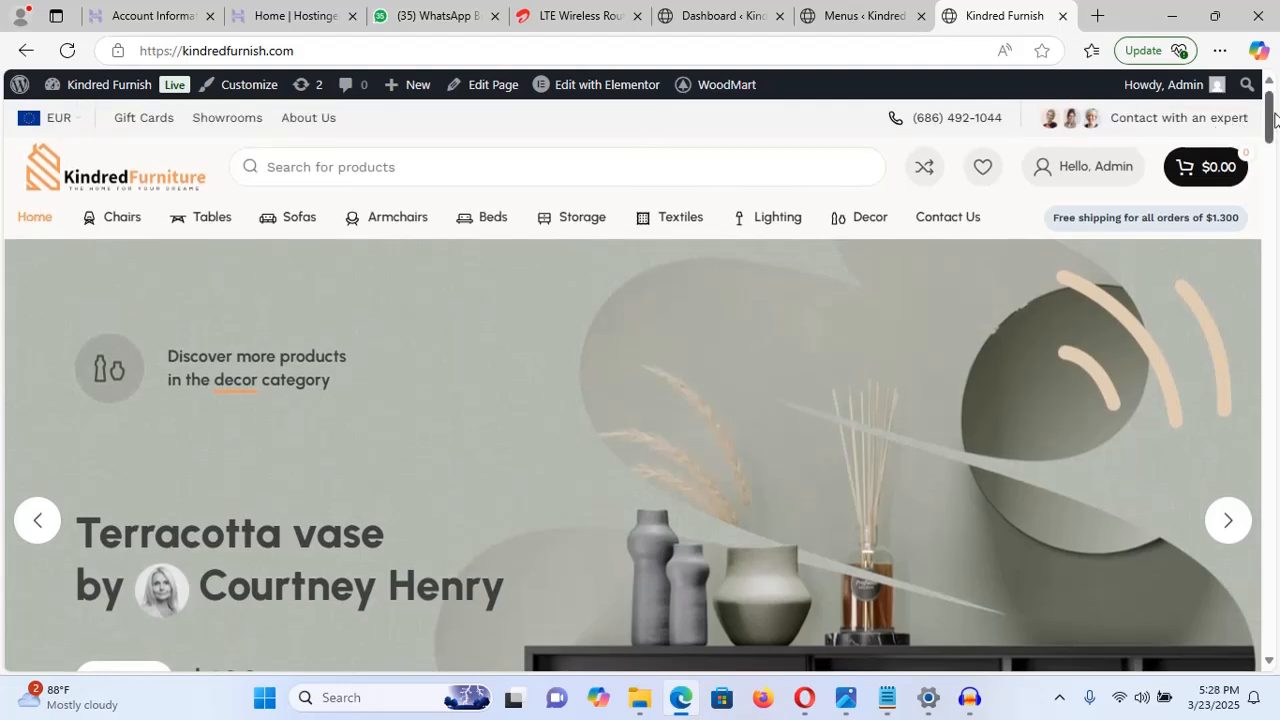
mouse_move(1272, 120)
left_mouse_down()
mouse_move(1264, 174)
mouse_move(1268, 115)
left_mouse_up()
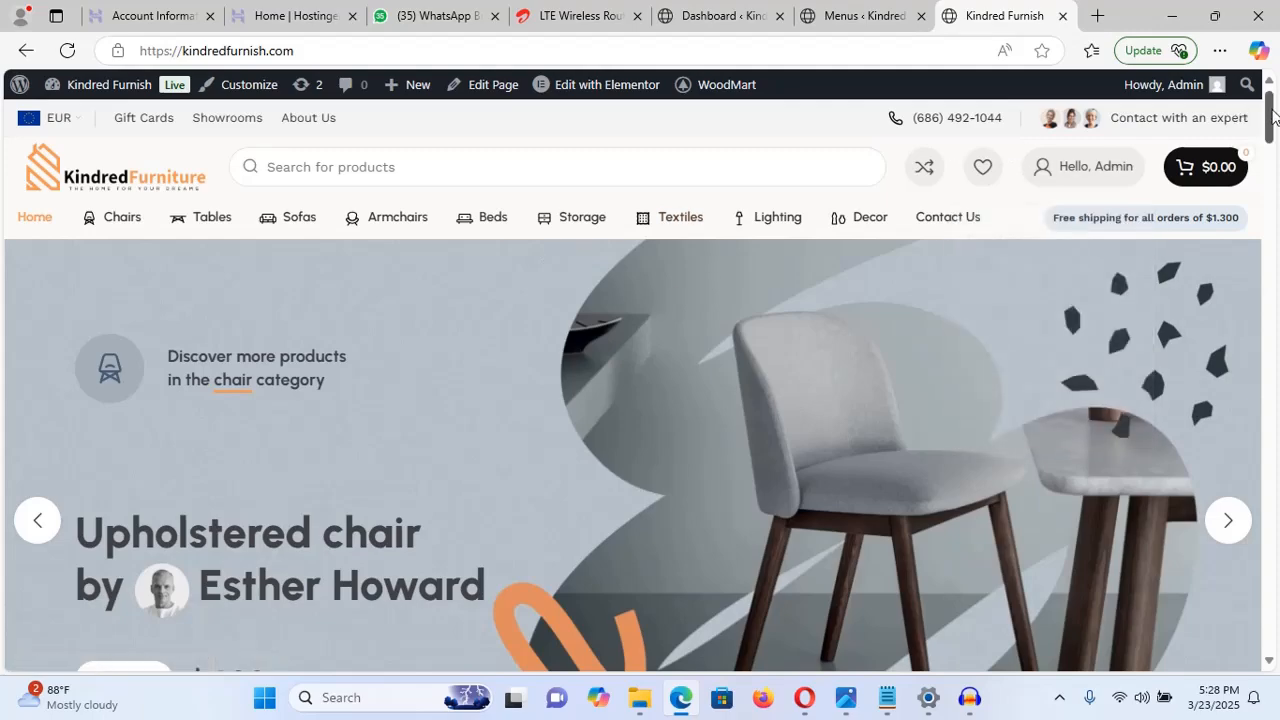
mouse_move(1271, 117)
left_mouse_down()
mouse_move(1270, 332)
mouse_move(1270, 92)
left_mouse_up()
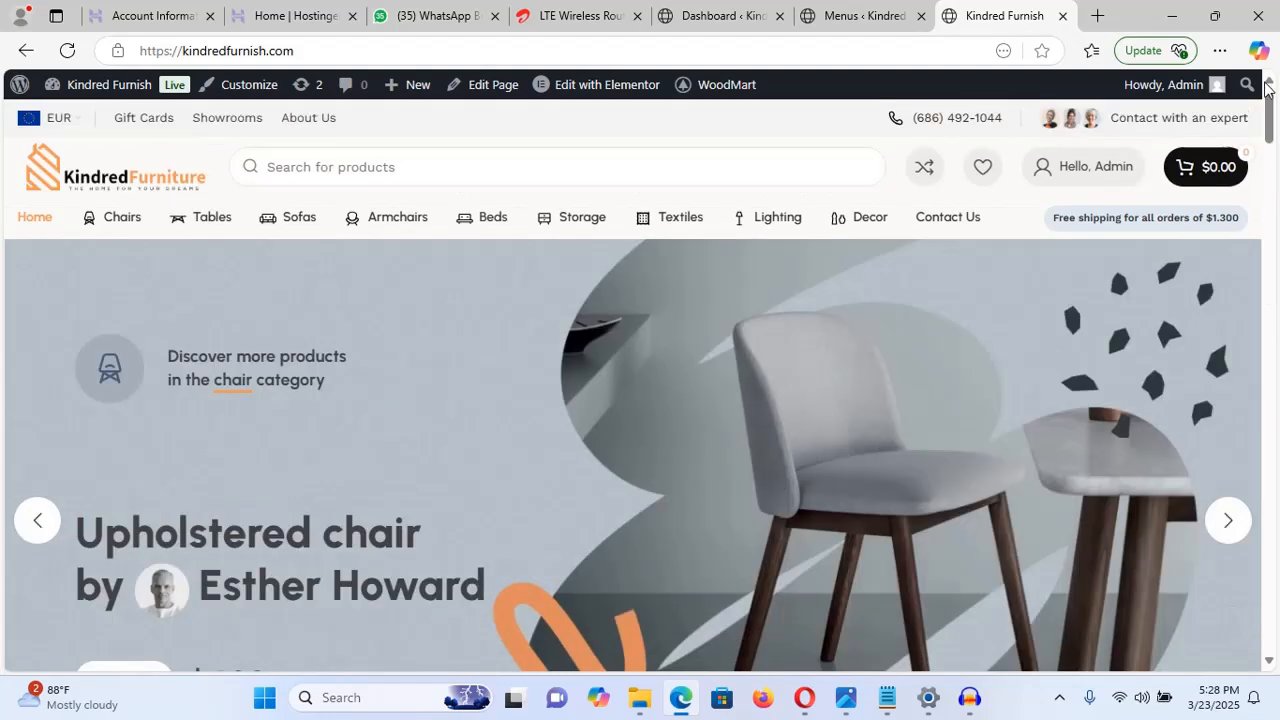
- Leave the menu editor and open the list of all the site's pages
left_click(836, 18)
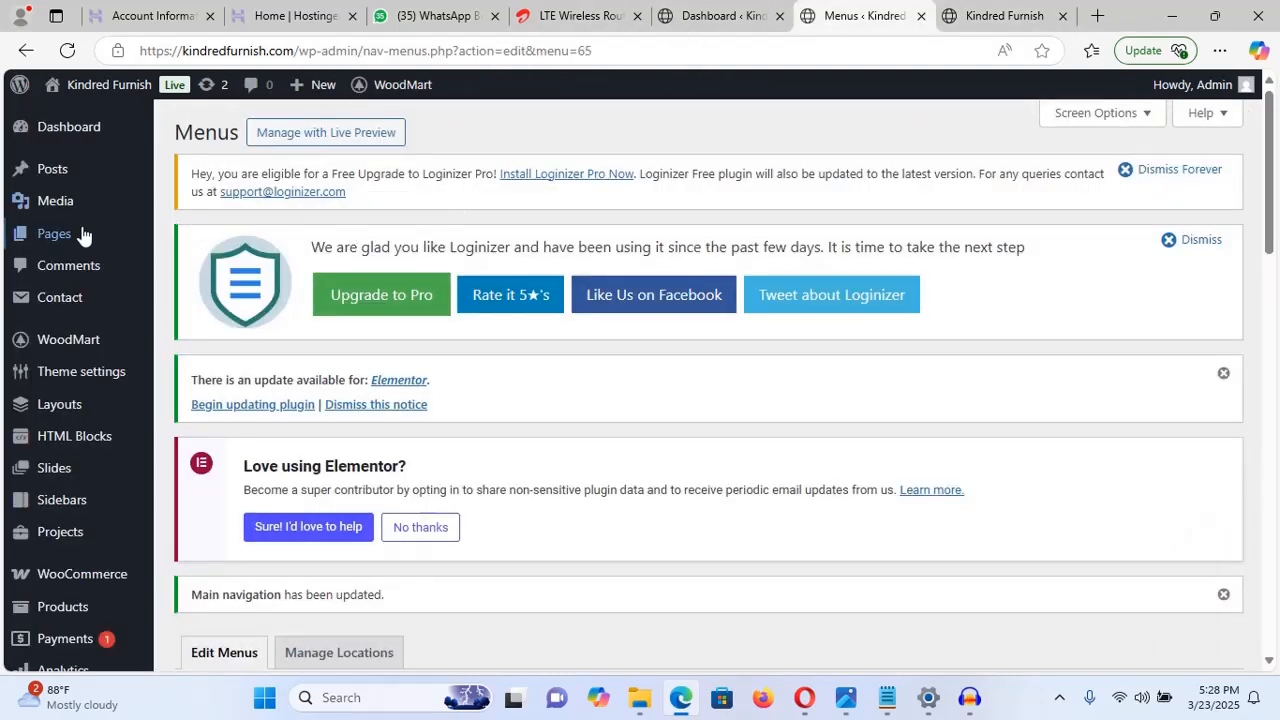
mouse_move(82, 238)
left_click(193, 242)
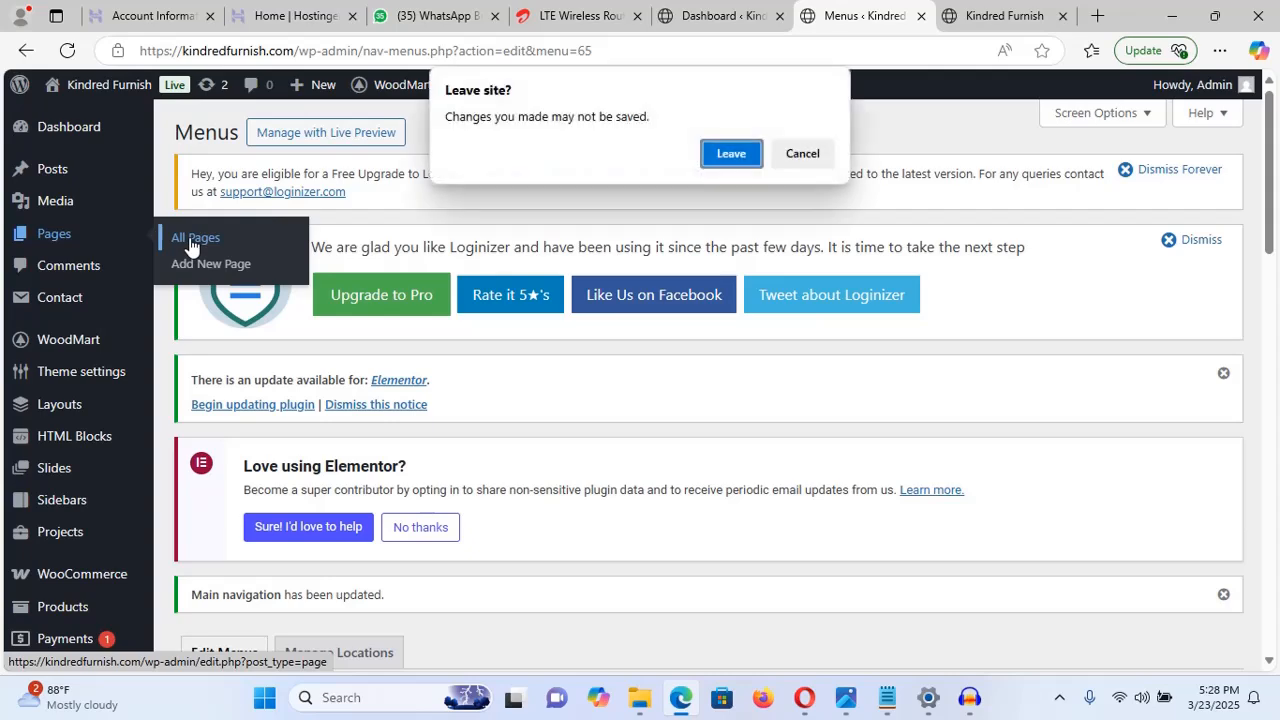
left_click(731, 154)
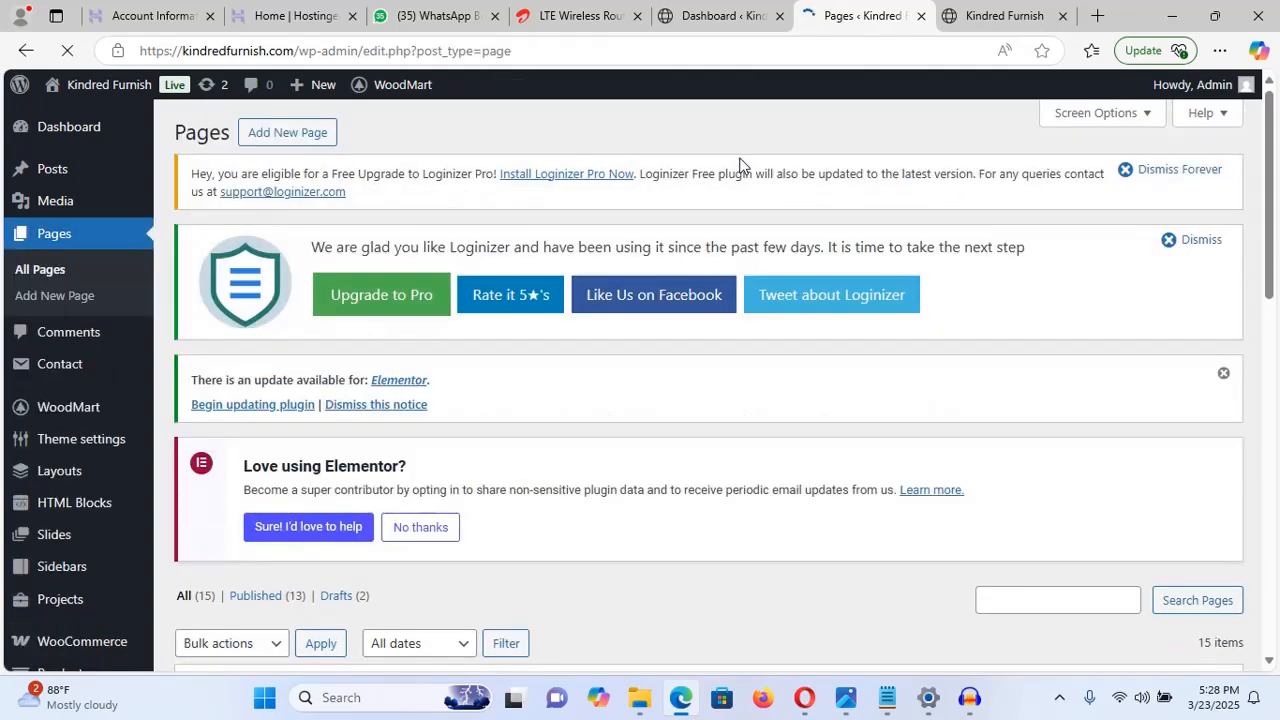
- Look through the full list of pages to see which ones exist and which is the front page
scroll(740, 165, "down", 6)
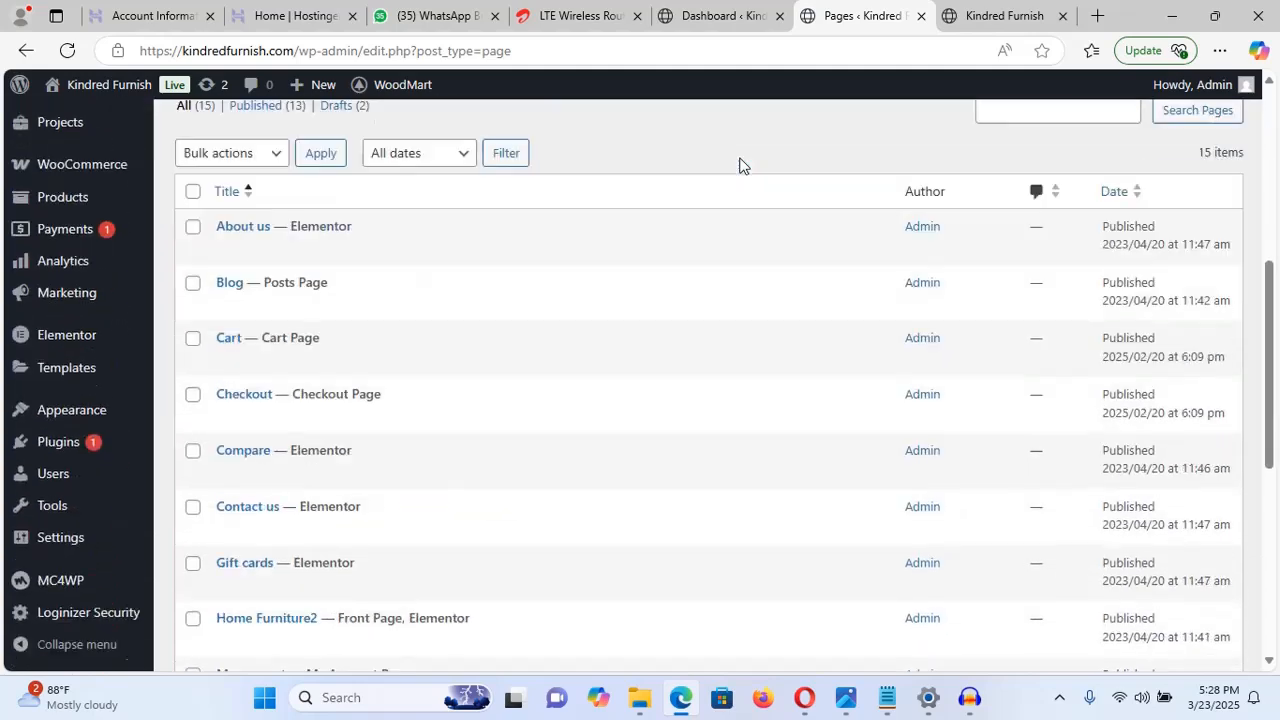
scroll(740, 165, "up", 1)
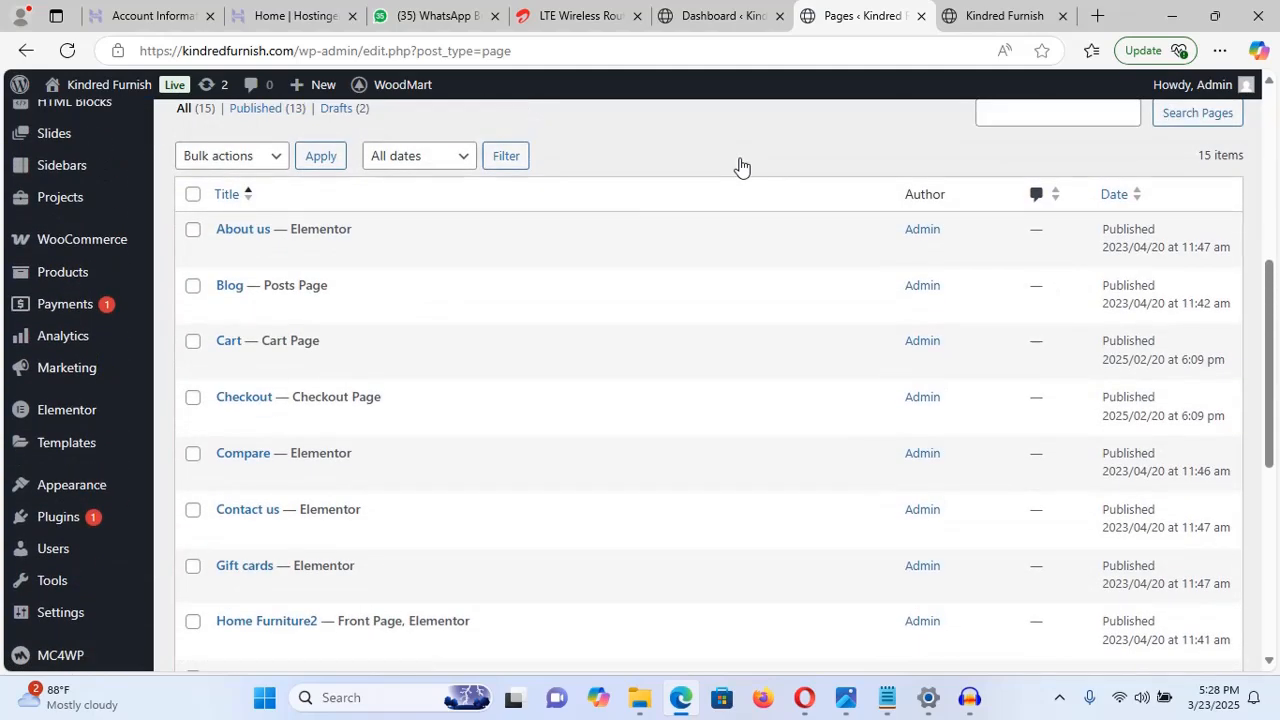
scroll(740, 165, "down", 5)
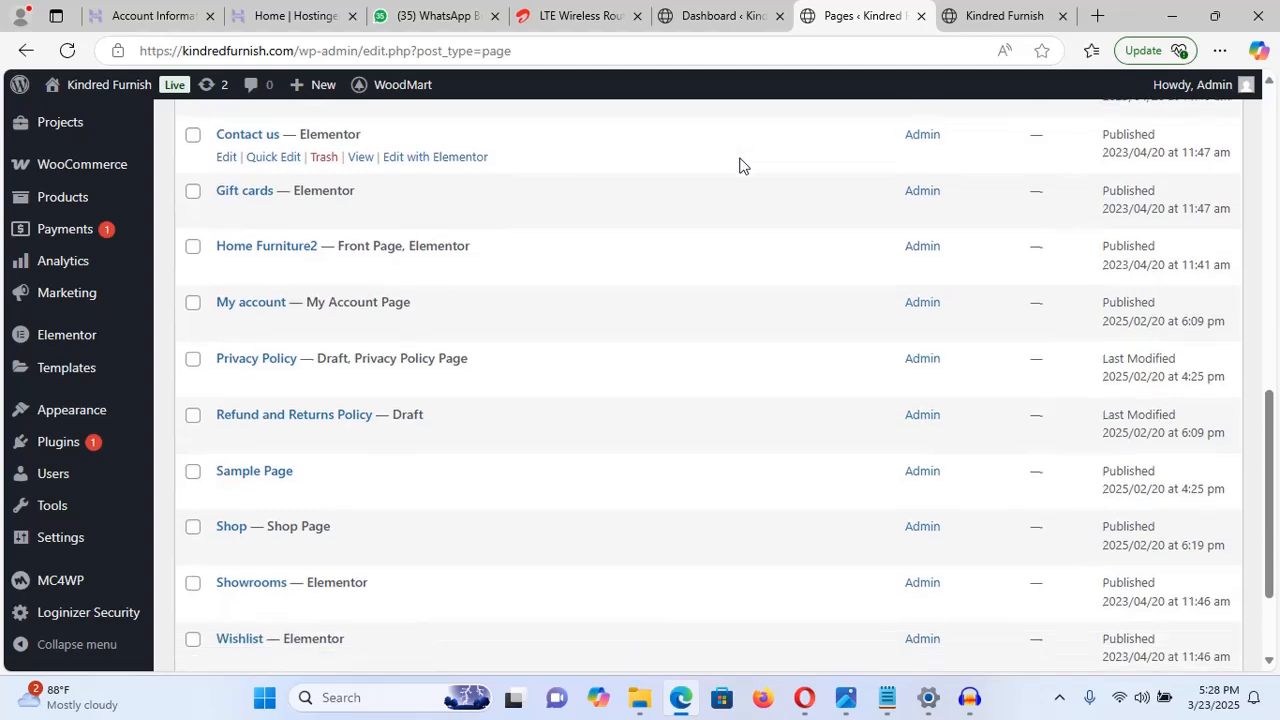
scroll(740, 165, "down", 2)
scroll(740, 165, "up", 1)
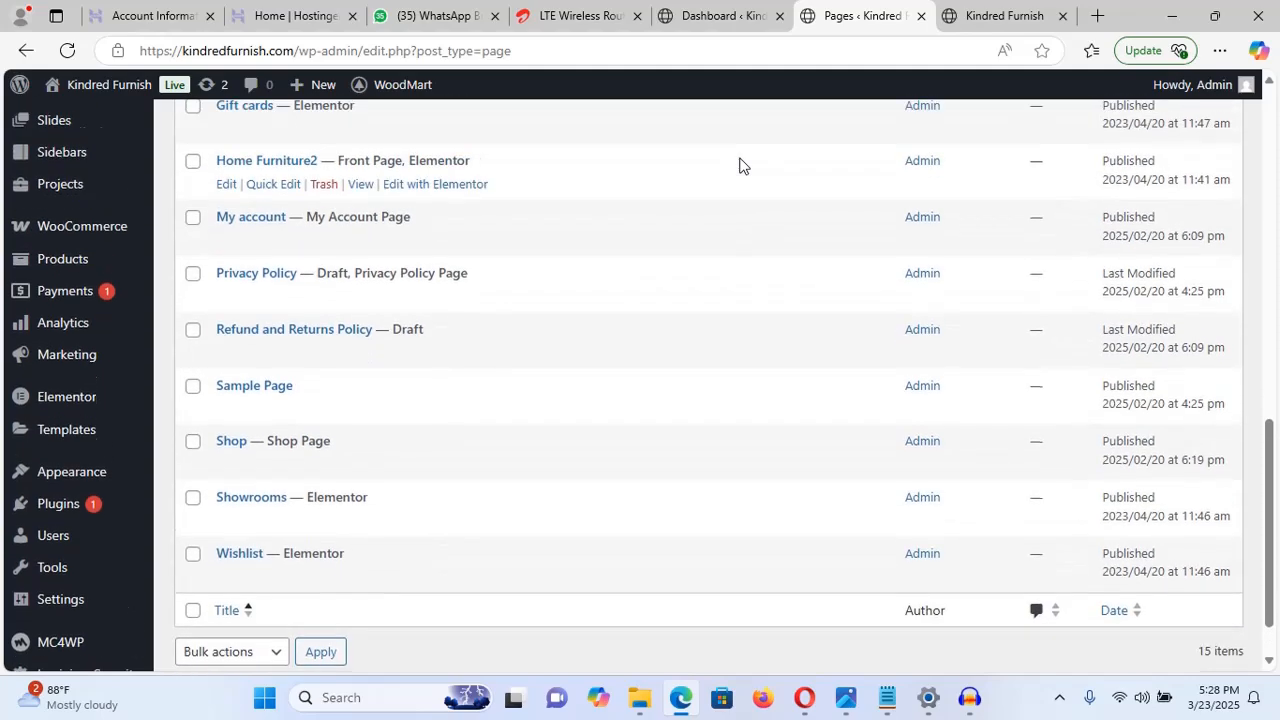
scroll(740, 165, "up", 6)
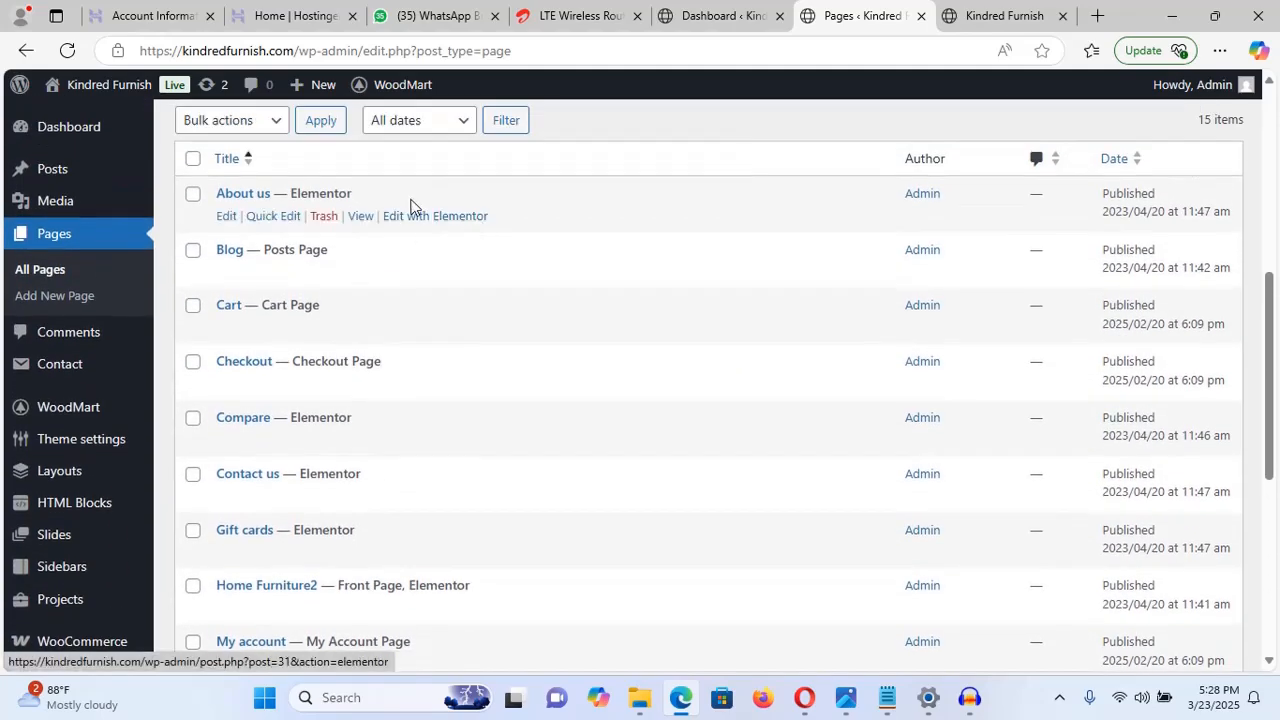
scroll(410, 205, "down", 2)
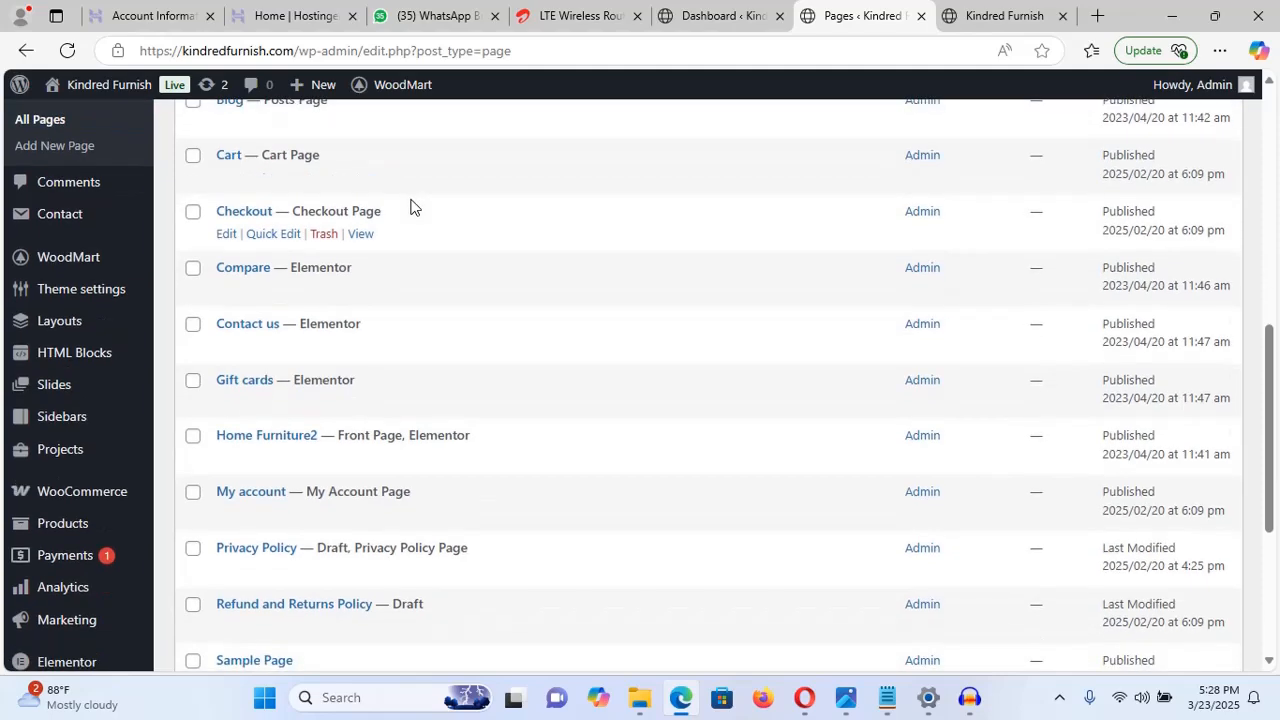
scroll(410, 205, "down", 5)
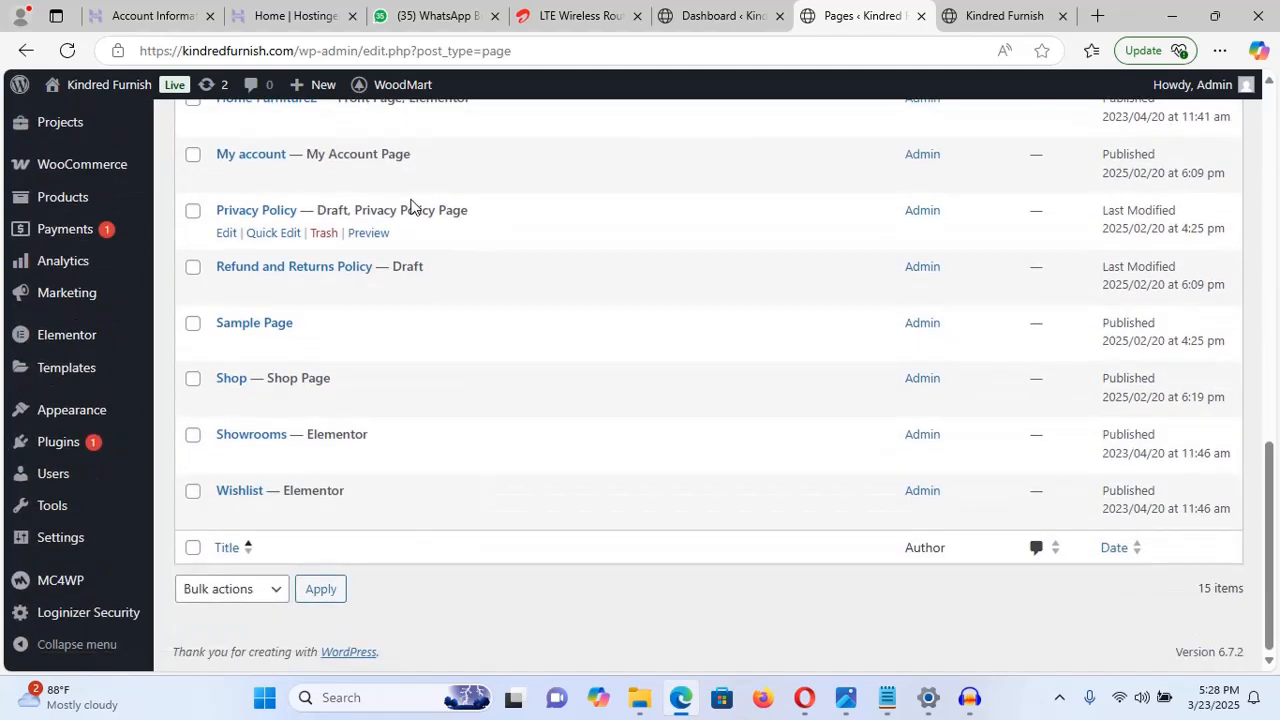
scroll(410, 205, "up", 10)
scroll(410, 205, "down", 1)
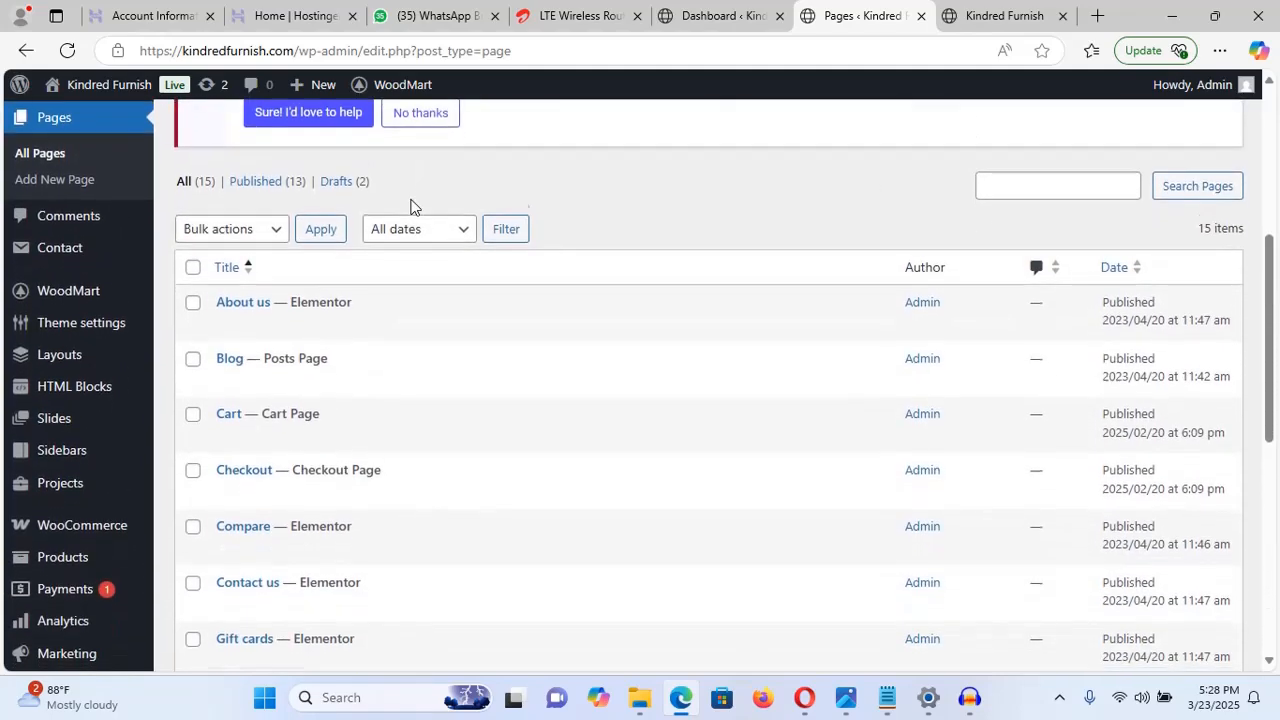
scroll(410, 205, "down", 1)
scroll(410, 205, "down", 1)
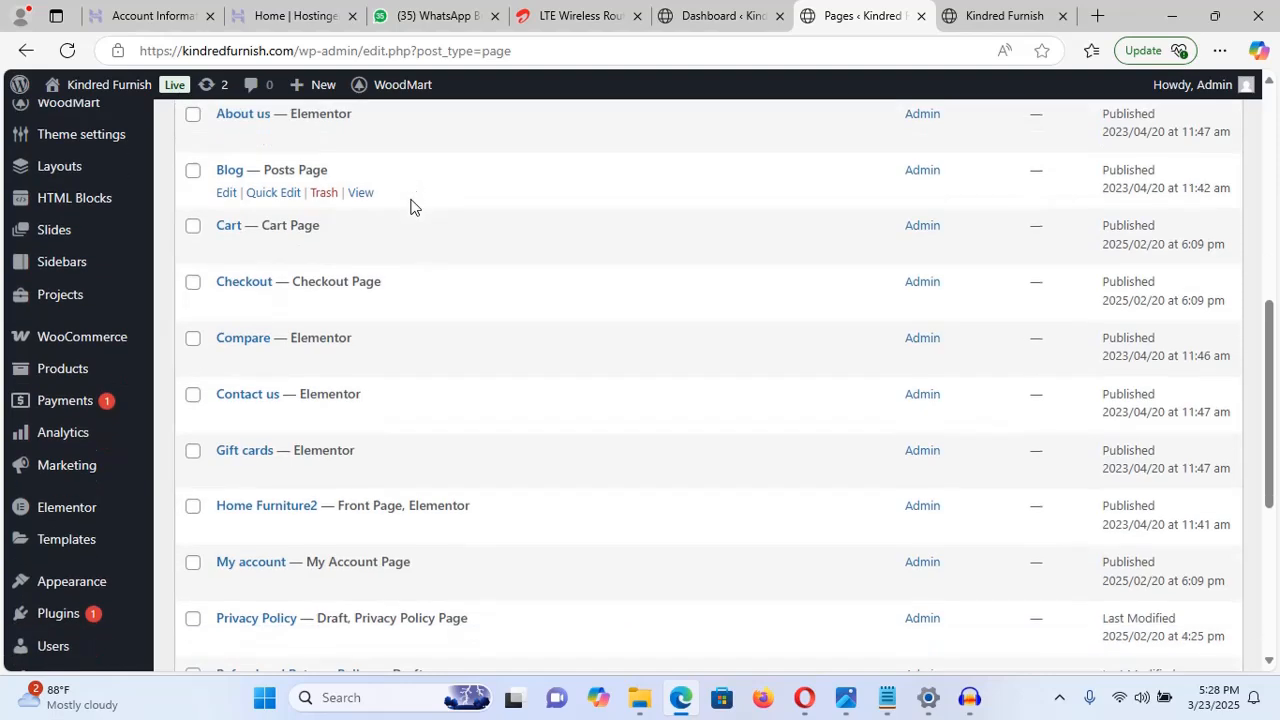
scroll(412, 205, "down", 2)
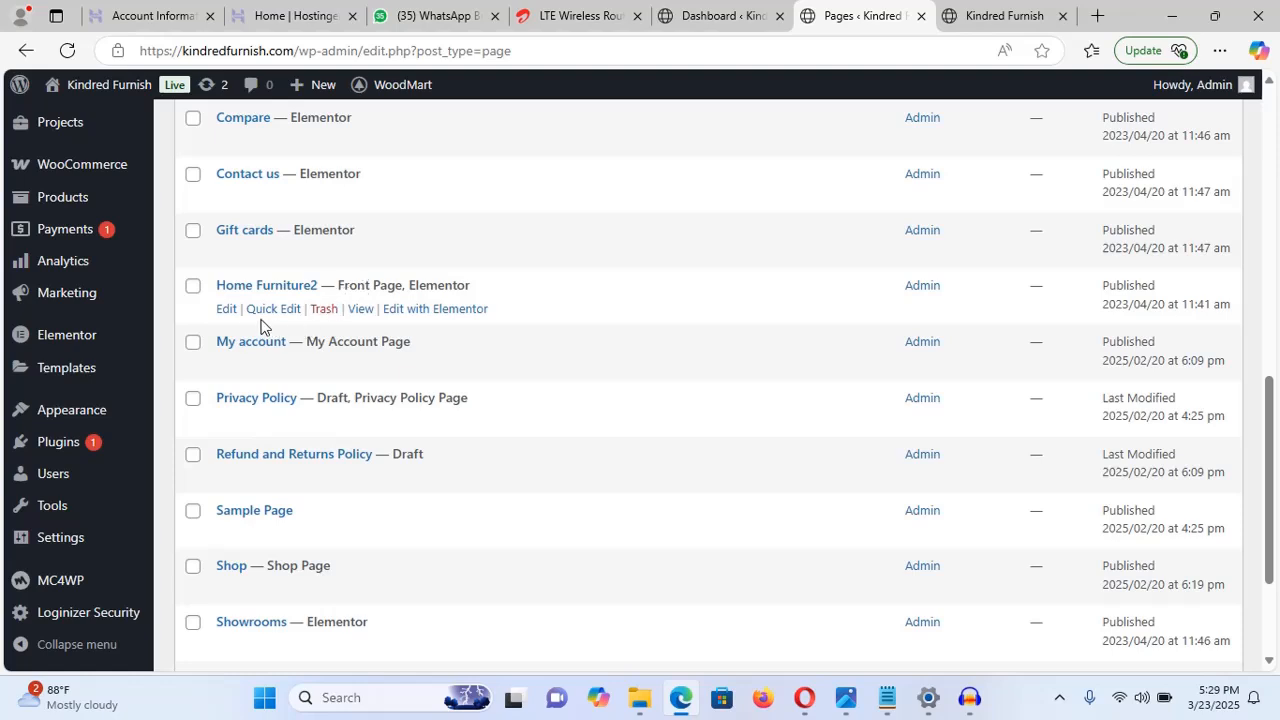
- View the Home Furniture2 front page in a new tab and check where it can be edited with Elementor
right_click(362, 314)
left_click(422, 324)
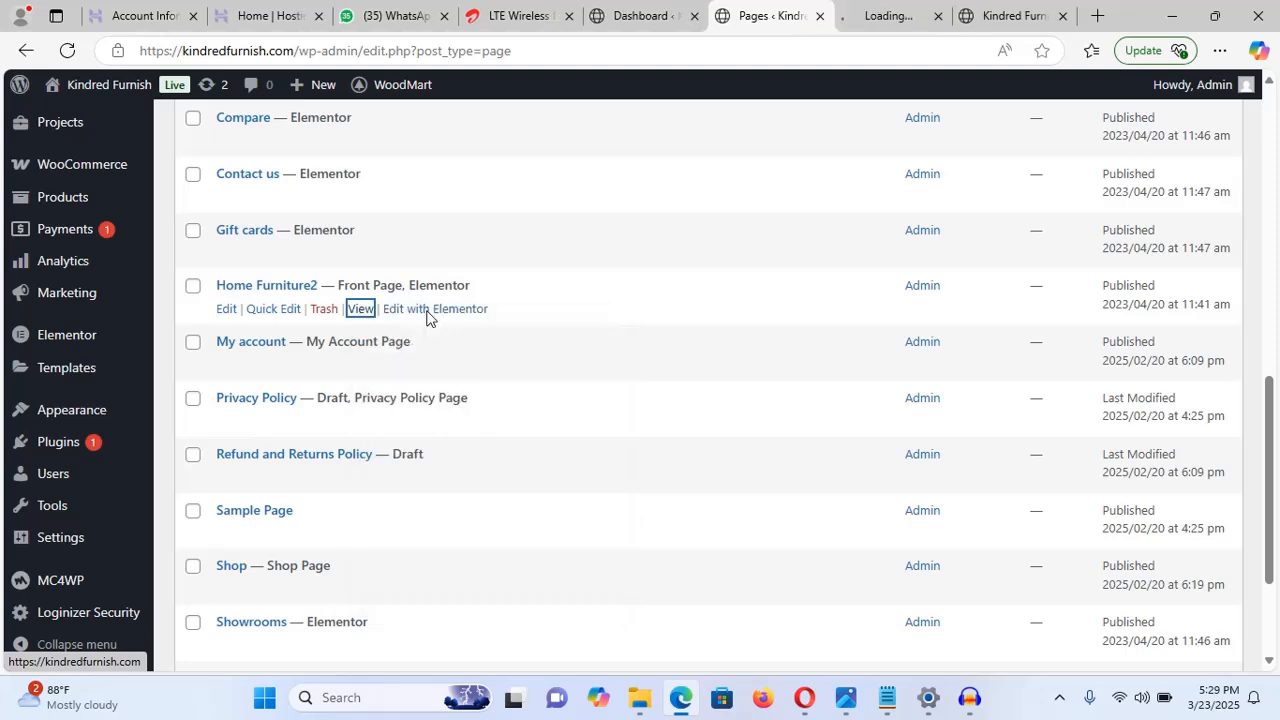
left_click(883, 15)
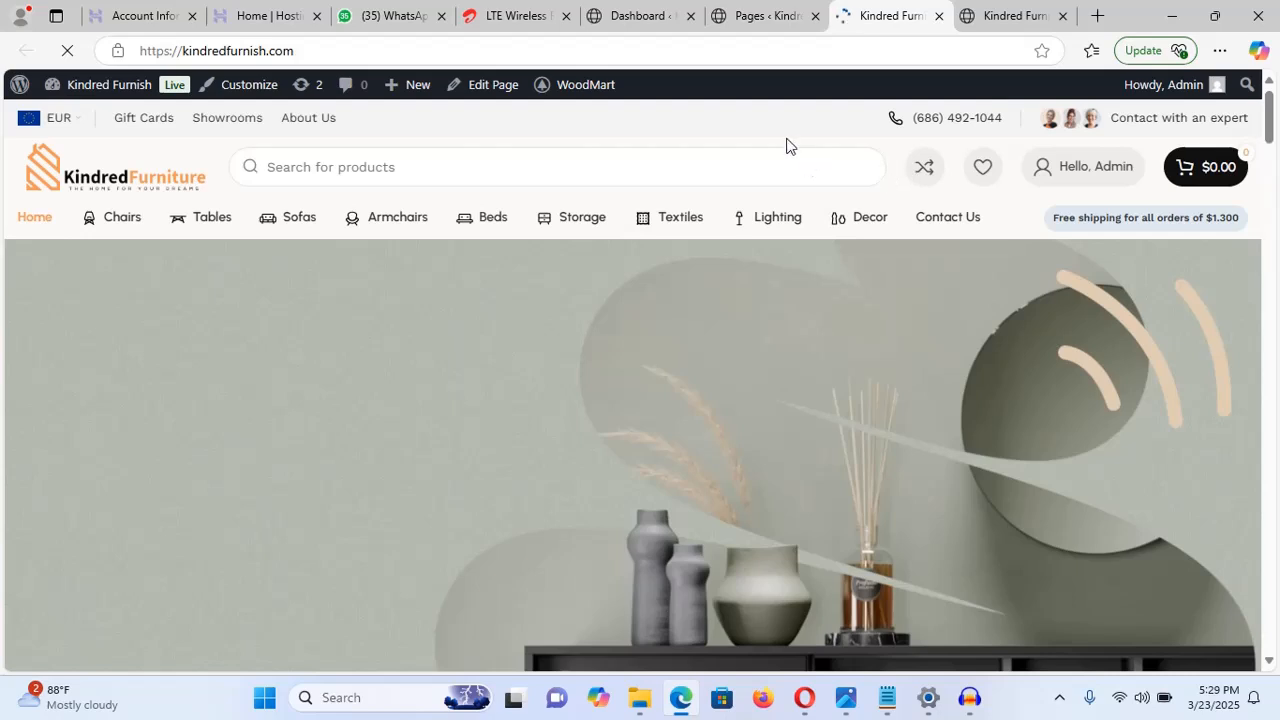
left_click(760, 16)
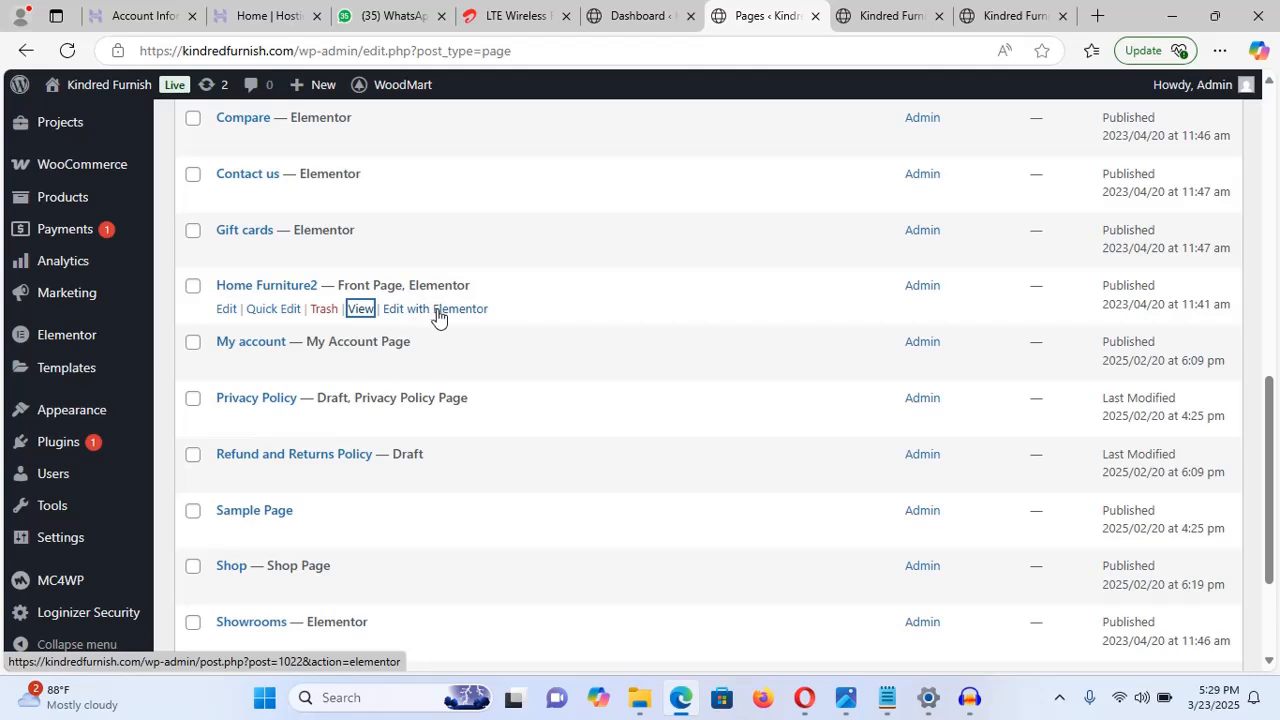
left_click(870, 16)
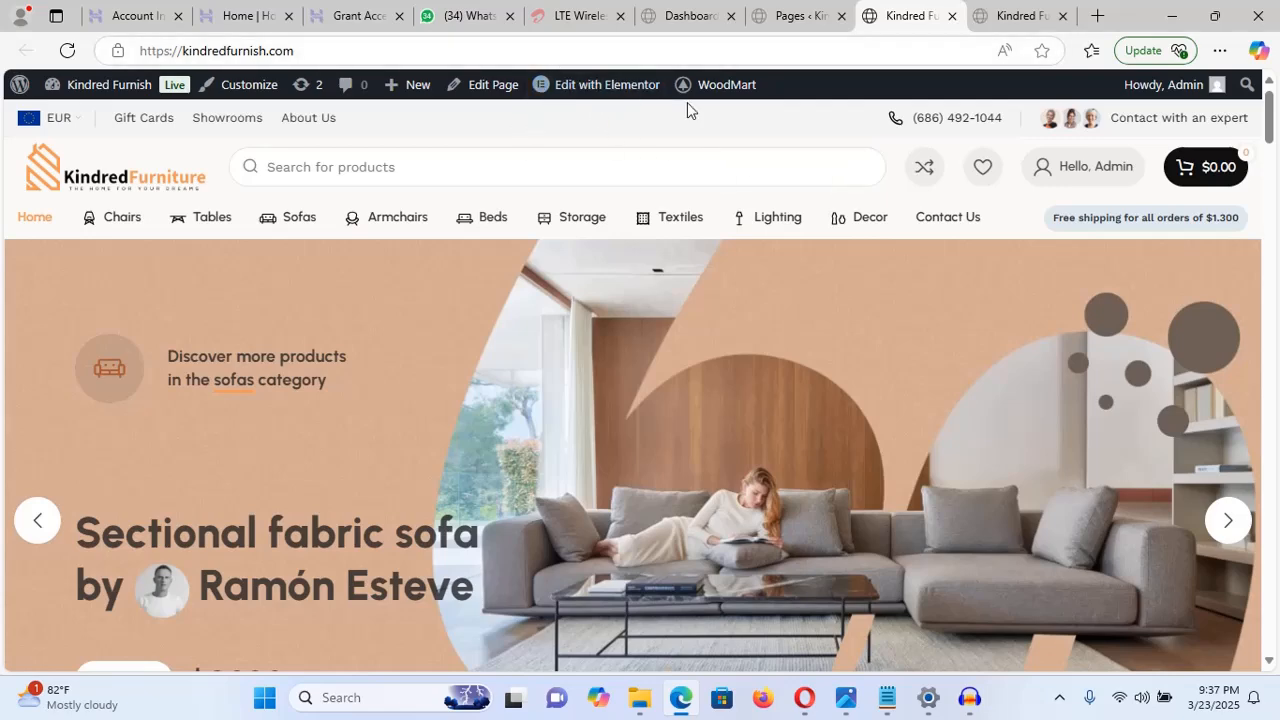
left_click(792, 14)
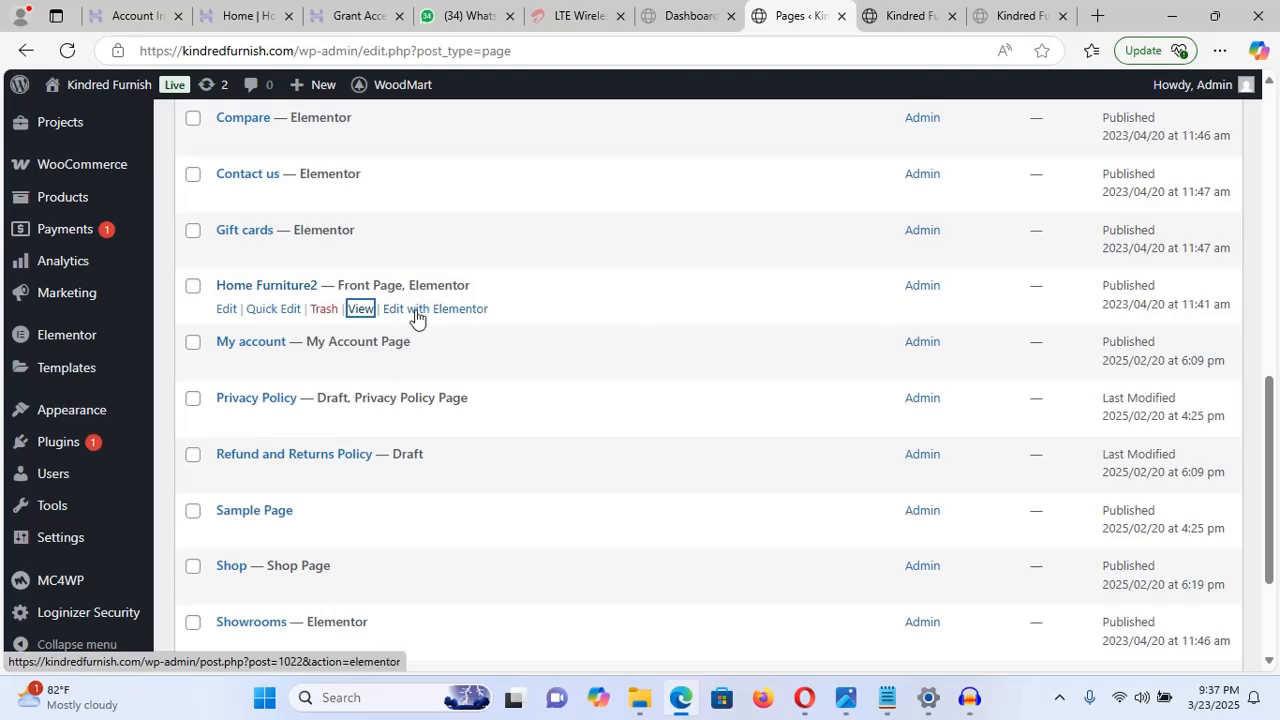
left_click(910, 15)
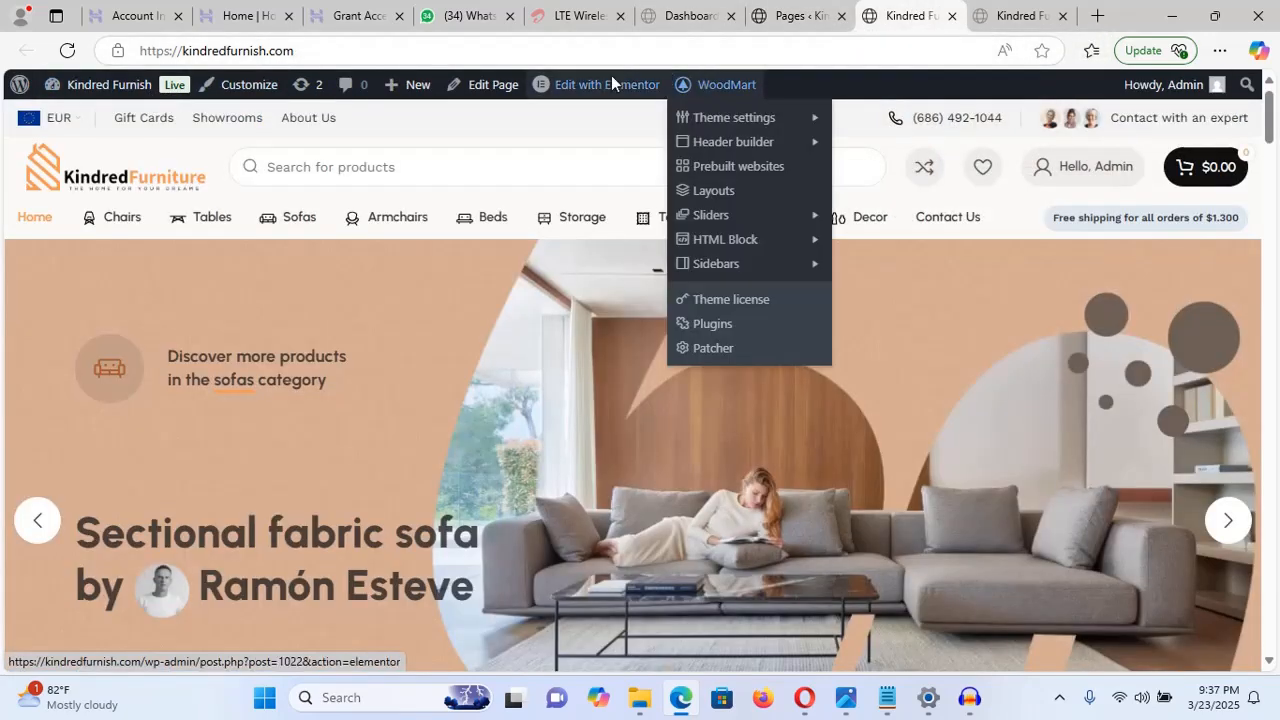
mouse_move(595, 95)
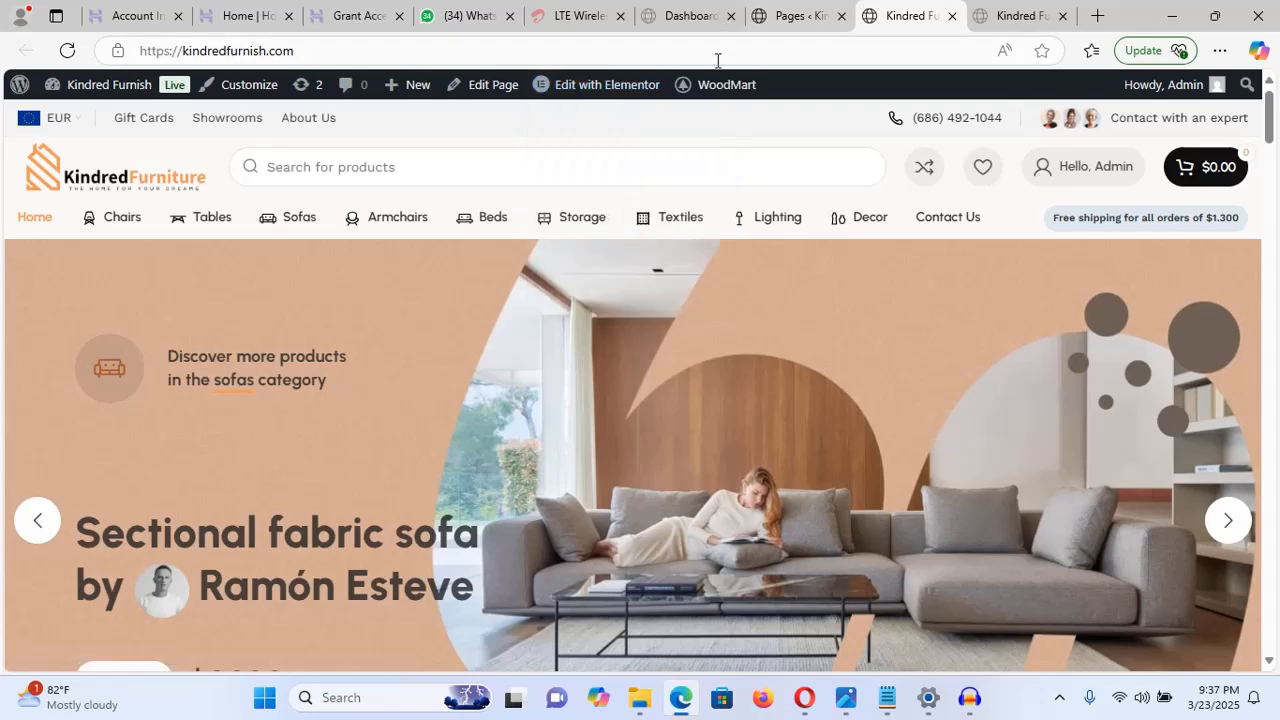
- Open the Home Furniture2 page in Elementor and select its hero slider to show the slider's settings
left_click(790, 30)
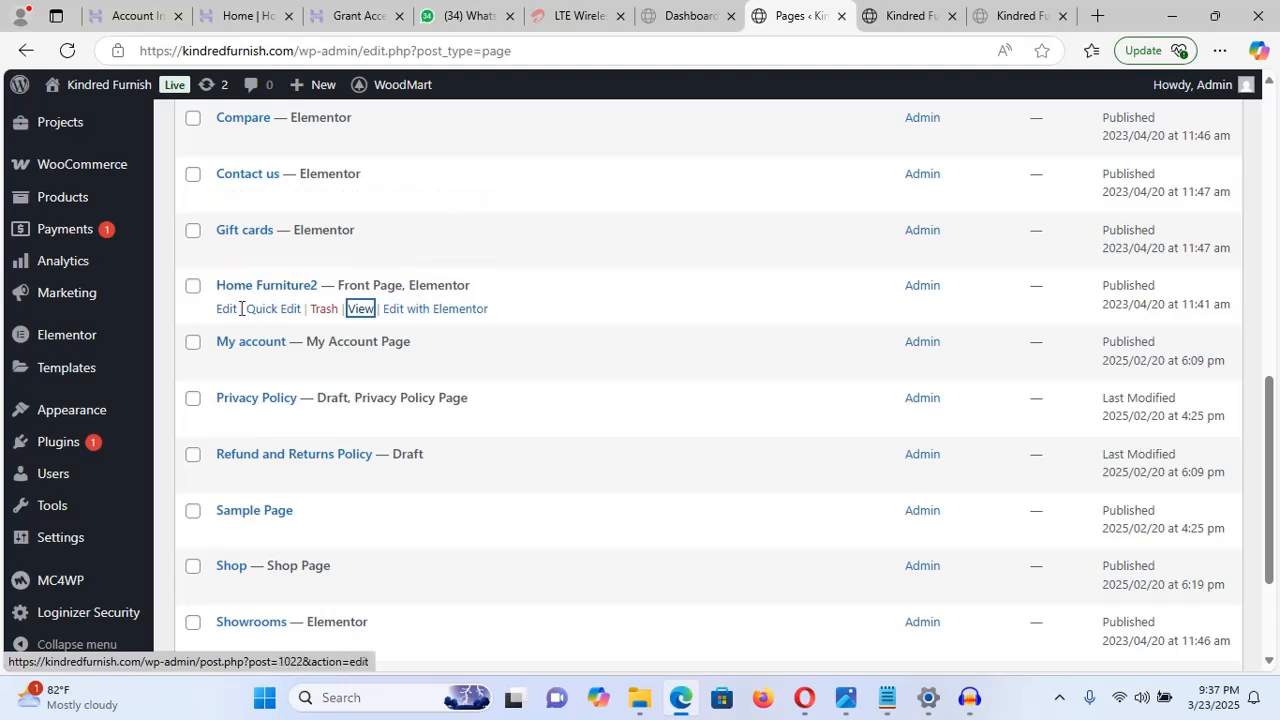
left_click(456, 310)
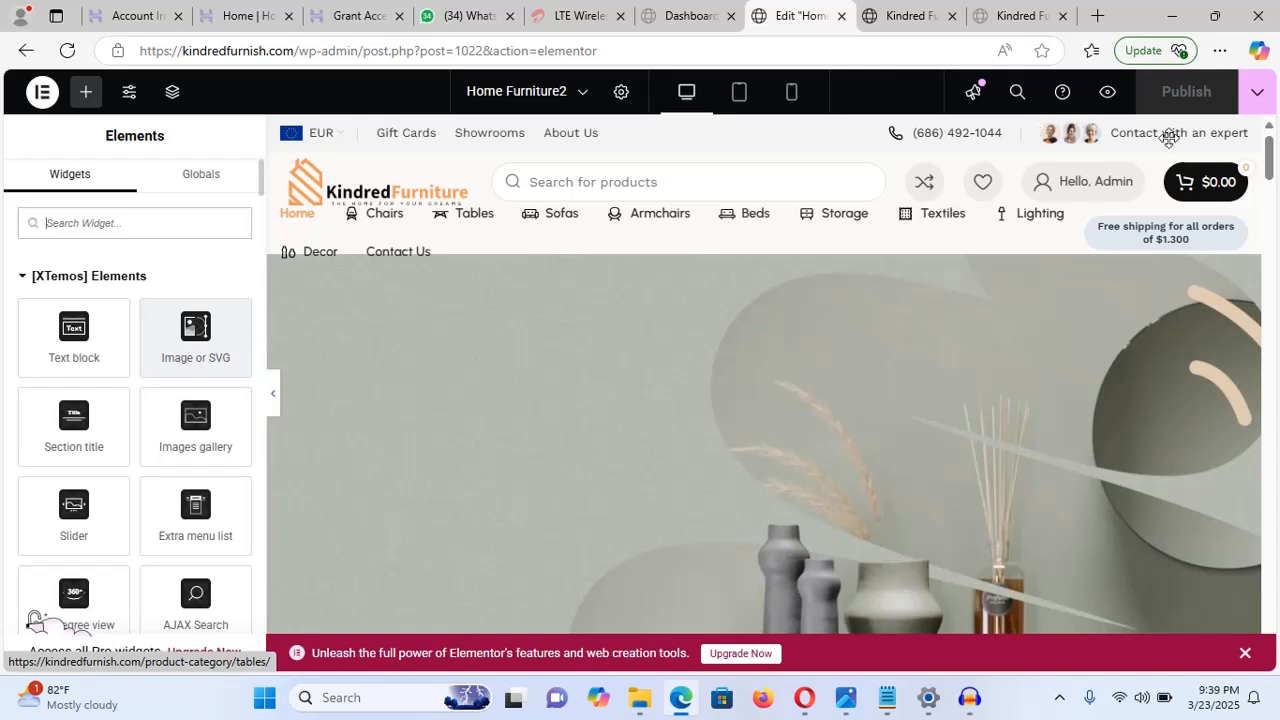
mouse_move(1271, 157)
left_mouse_down()
mouse_move(1271, 176)
mouse_move(1271, 134)
left_mouse_up()
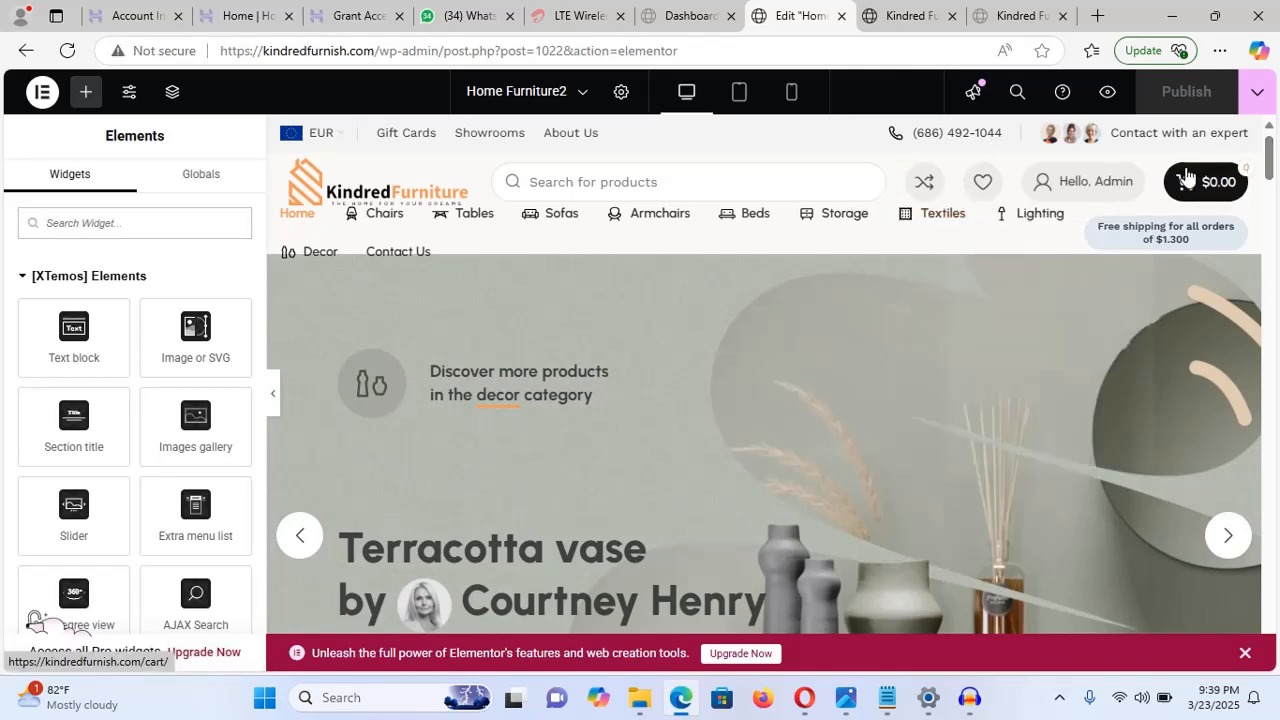
left_click_drag(1270, 165, 1269, 168)
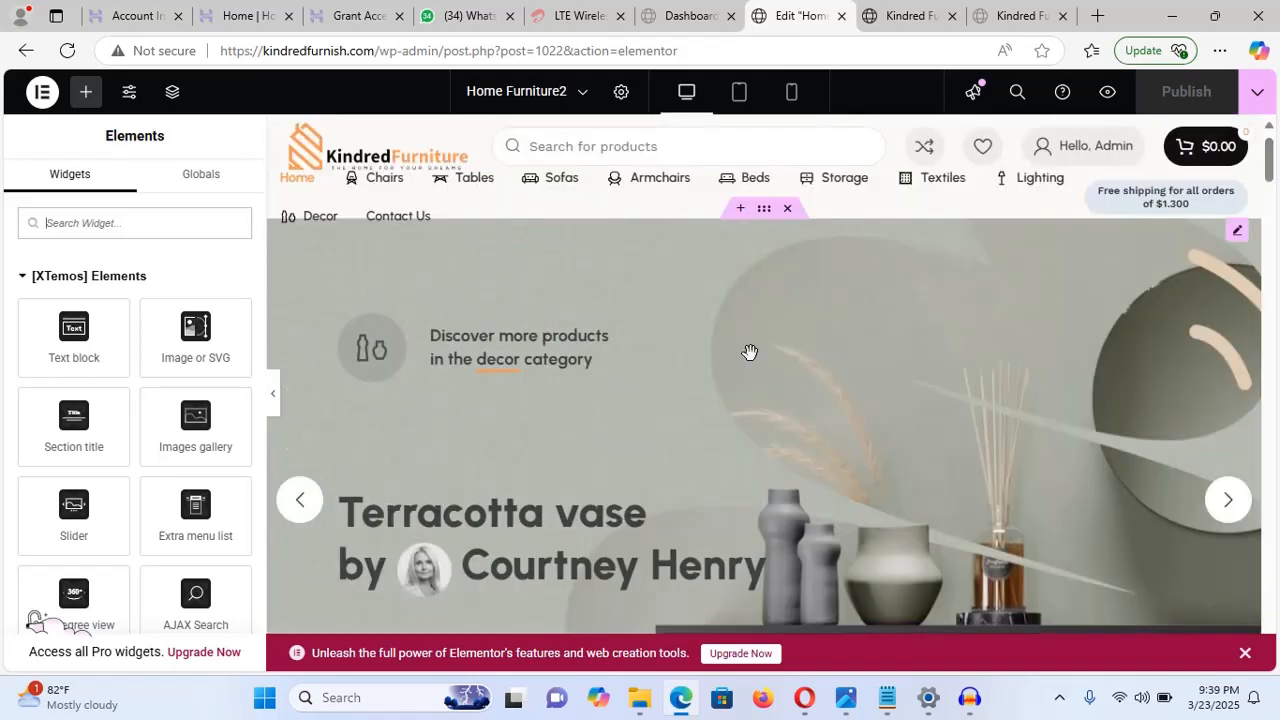
left_click(614, 412)
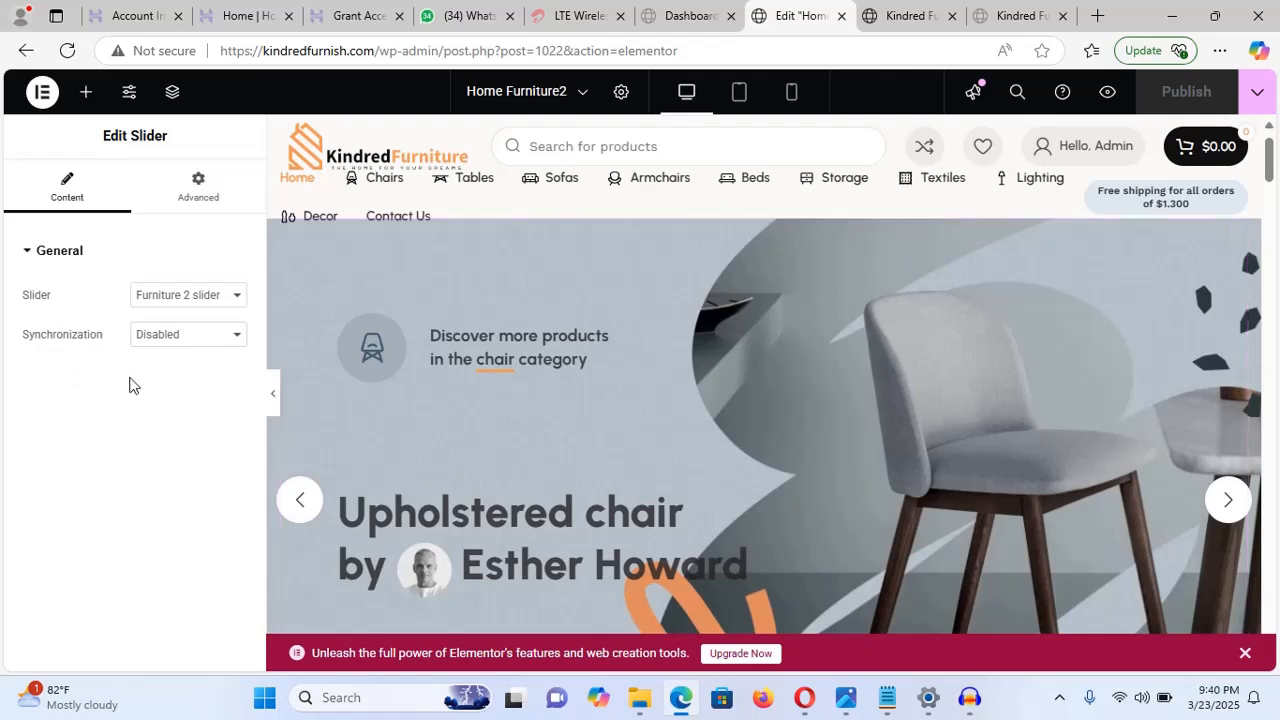
- Return to the WordPress dashboard and open the list of all slides used by the home page slider
left_click(700, 17)
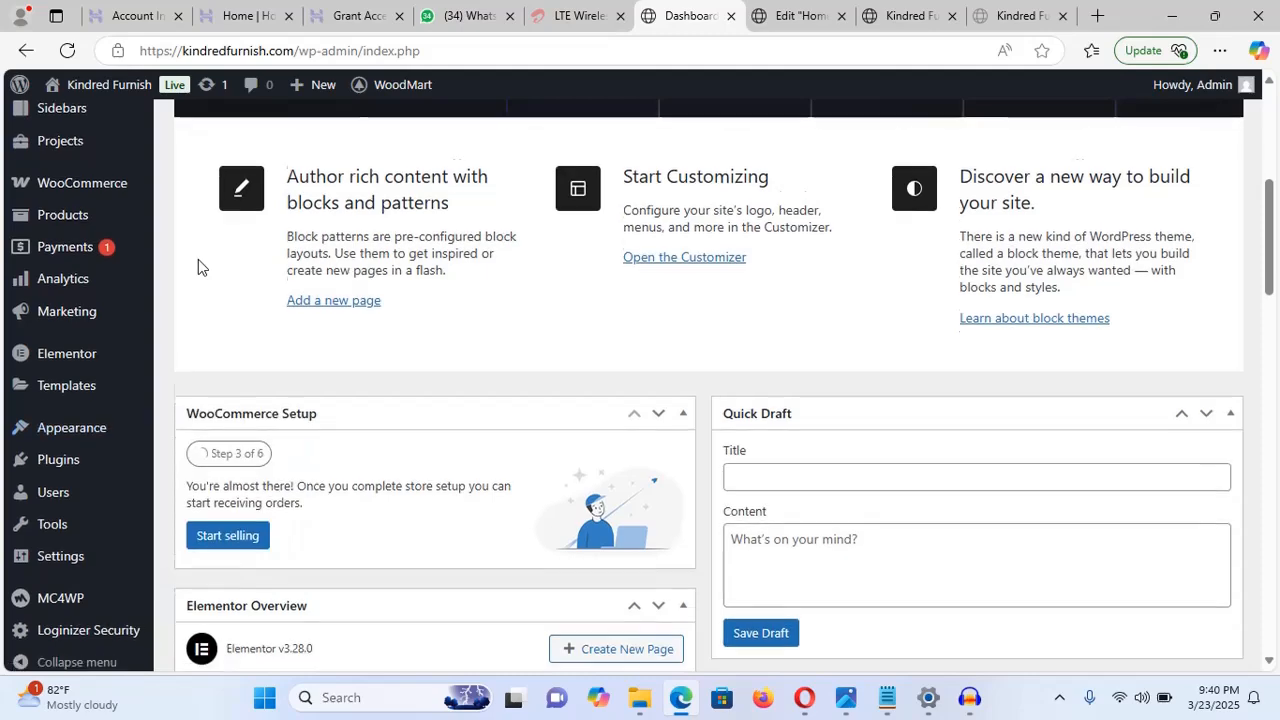
scroll(198, 266, "down", 1)
scroll(198, 262, "up", 3)
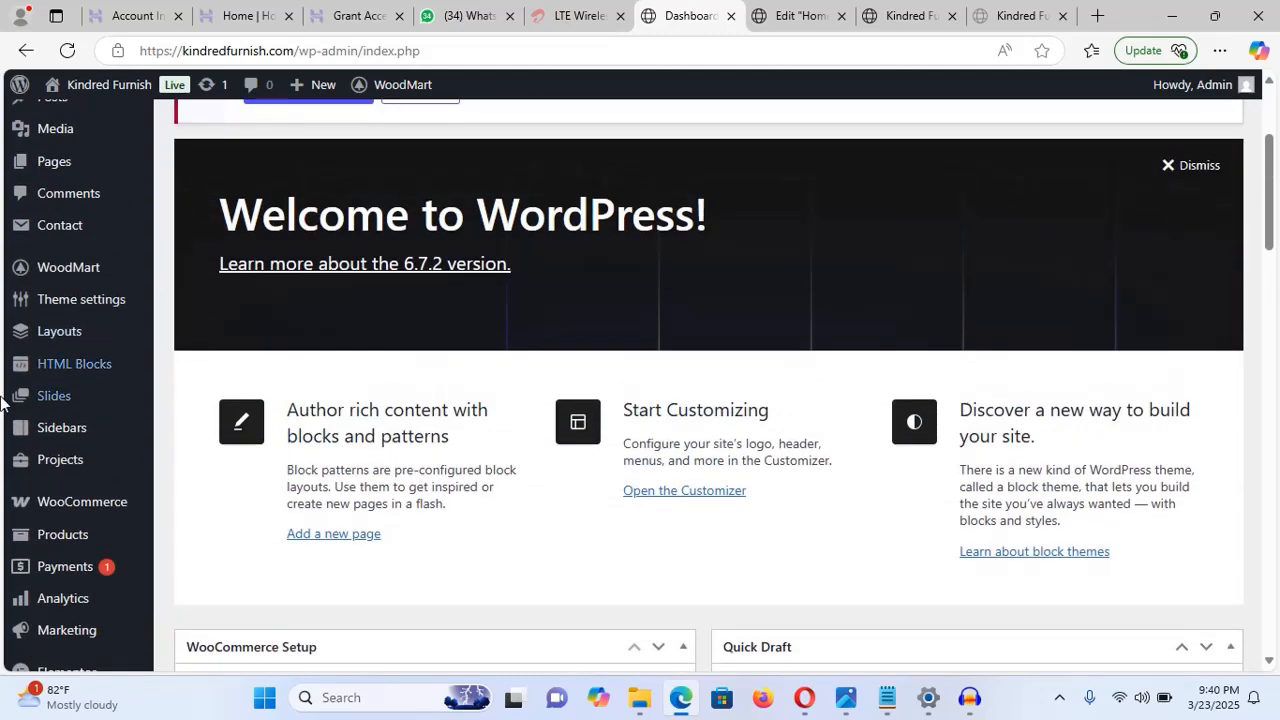
mouse_move(30, 400)
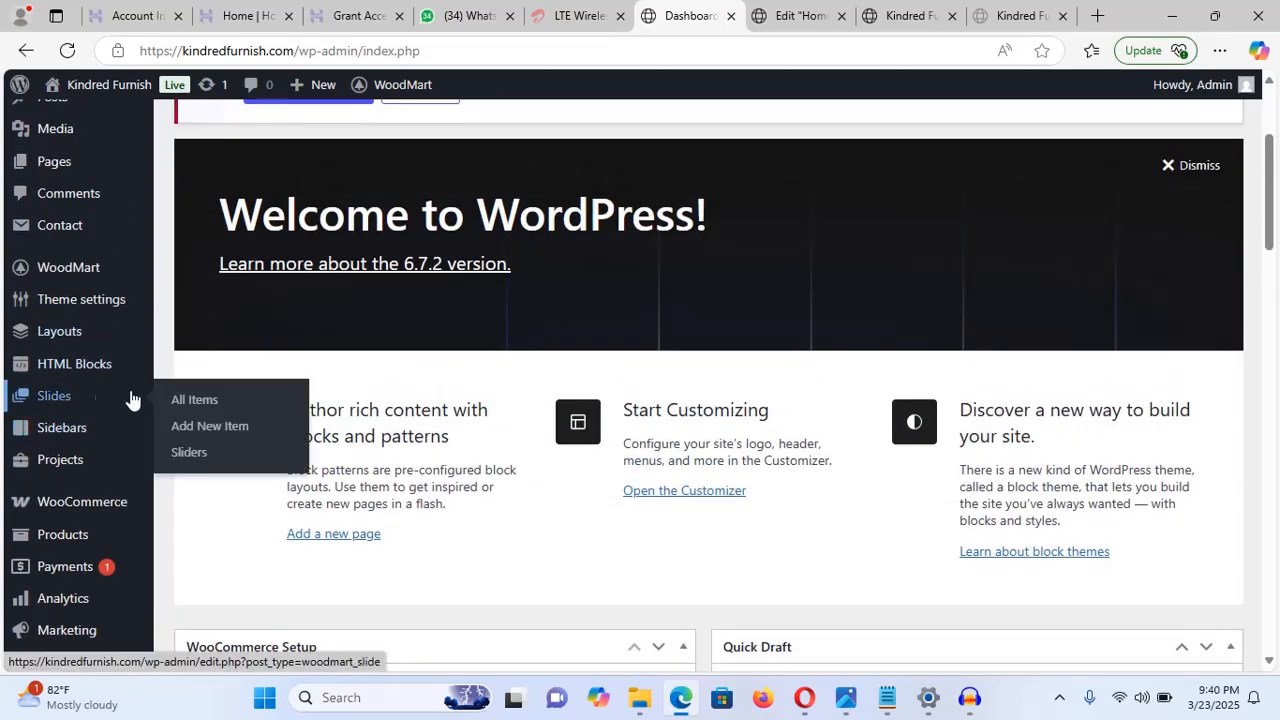
left_click(193, 401)
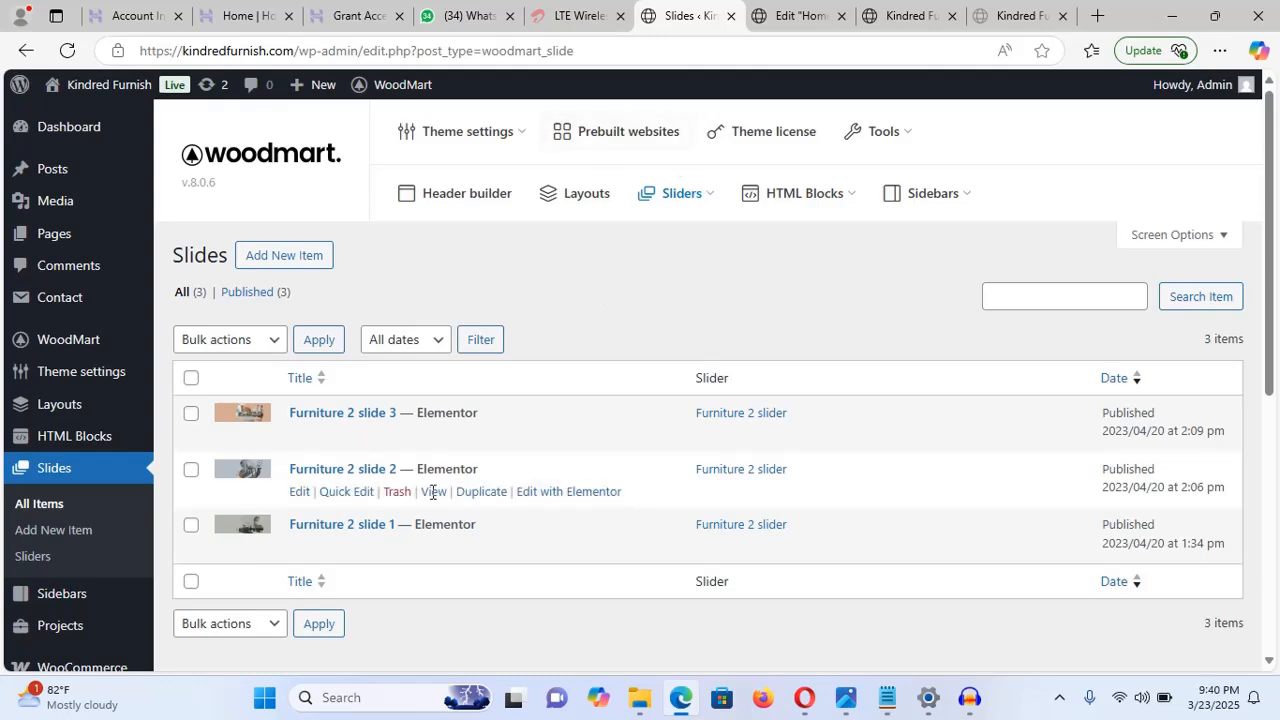
- Go back to the Home Furniture2 page in Elementor and select the Our categories grid to show its settings
left_click(783, 13)
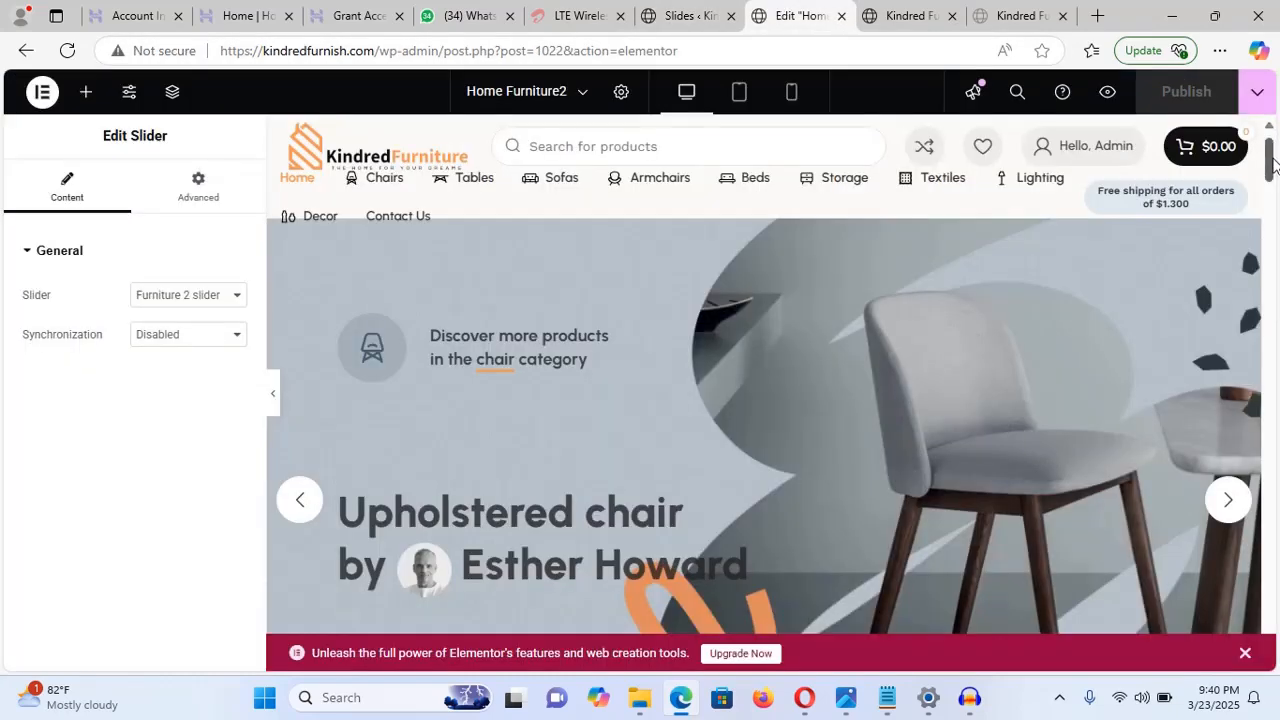
left_click_drag(1270, 153, 1267, 214)
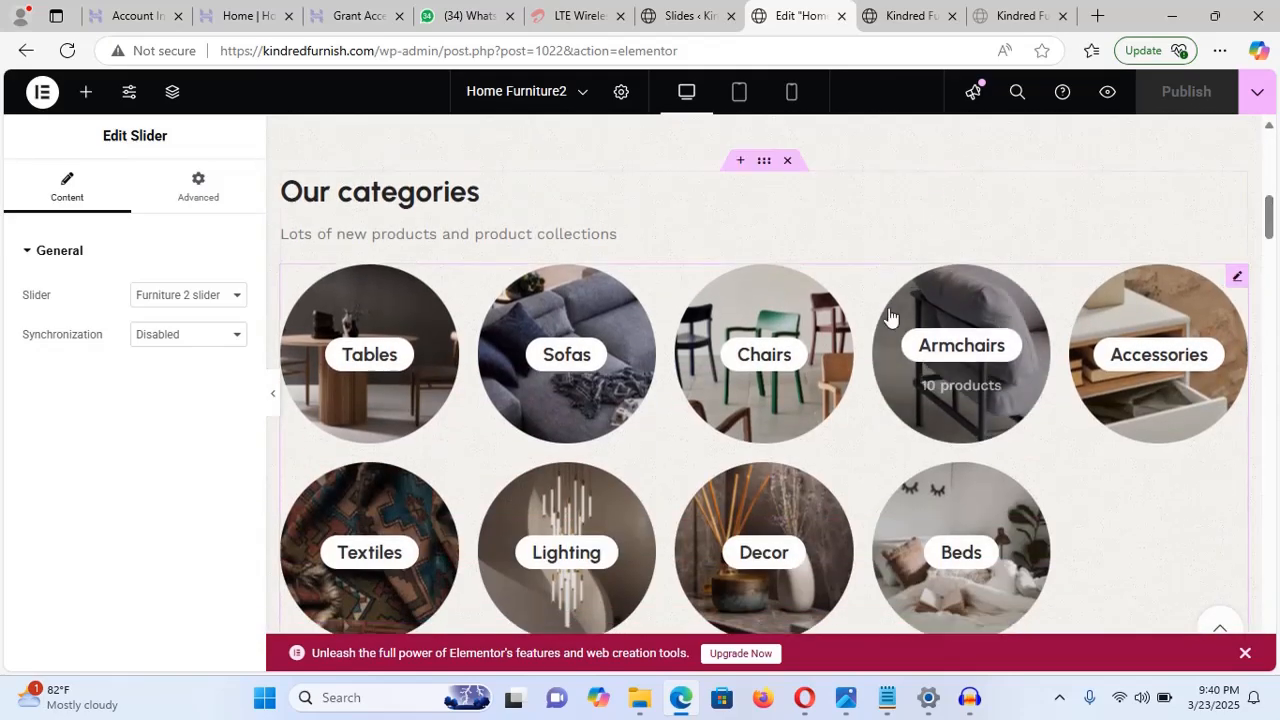
left_click(890, 317)
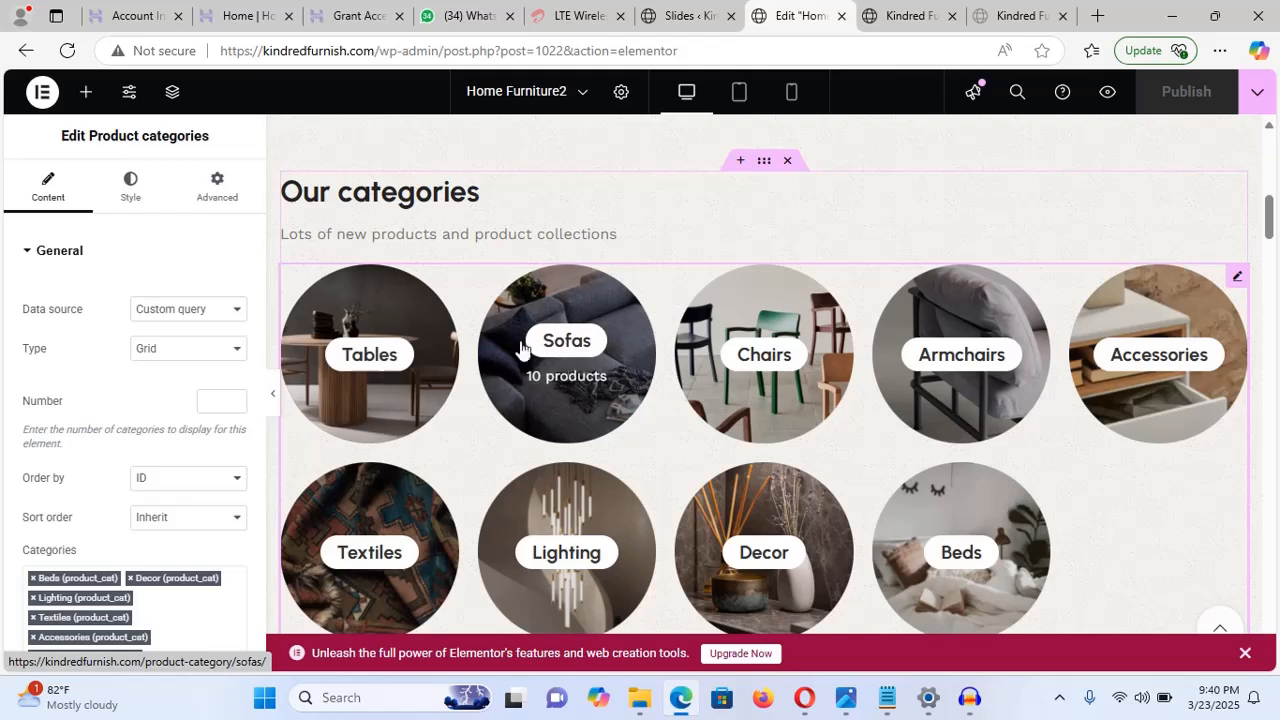
- Switch back to the WordPress dashboard and open the list of all the store's products
left_click(670, 16)
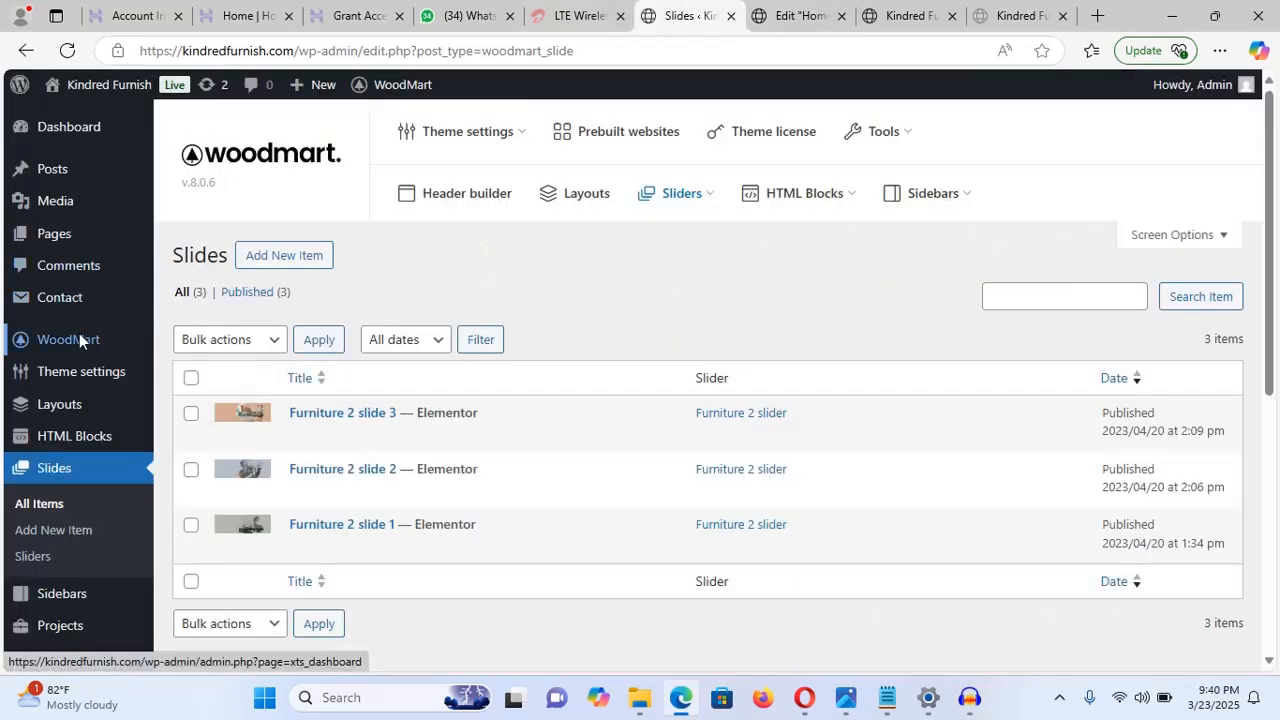
scroll(57, 405, "down", 1)
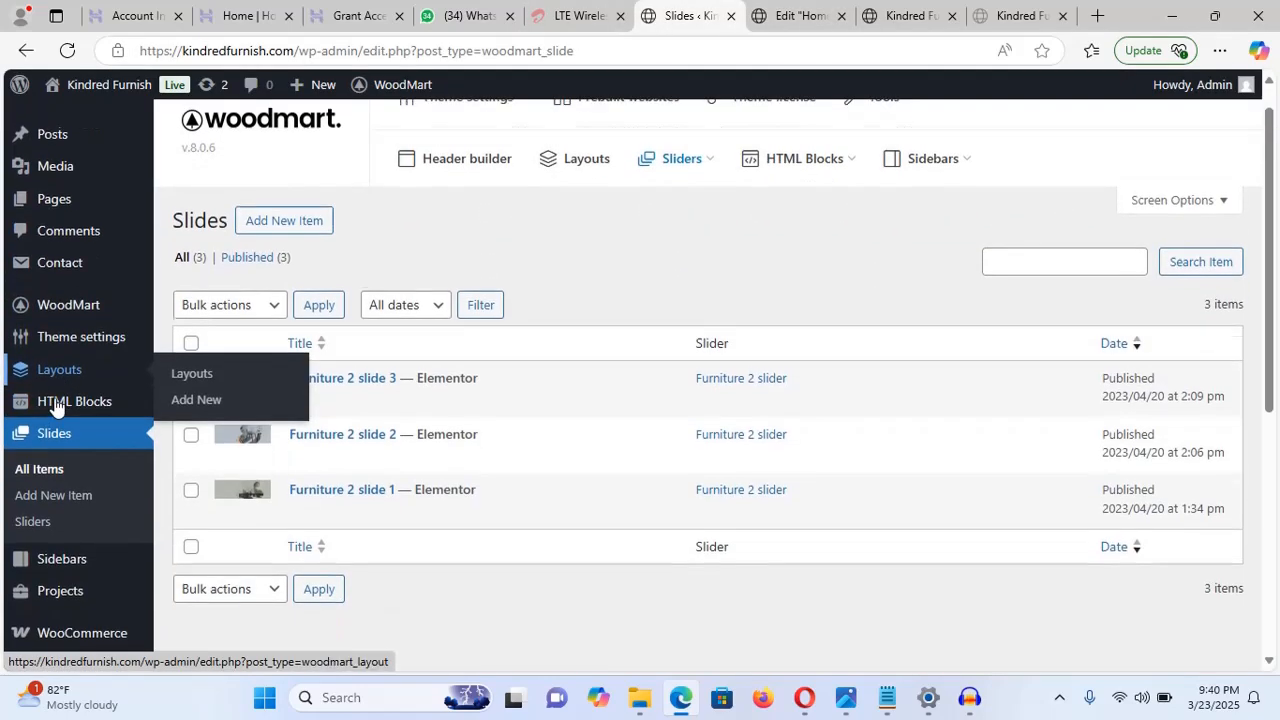
scroll(57, 405, "down", 3)
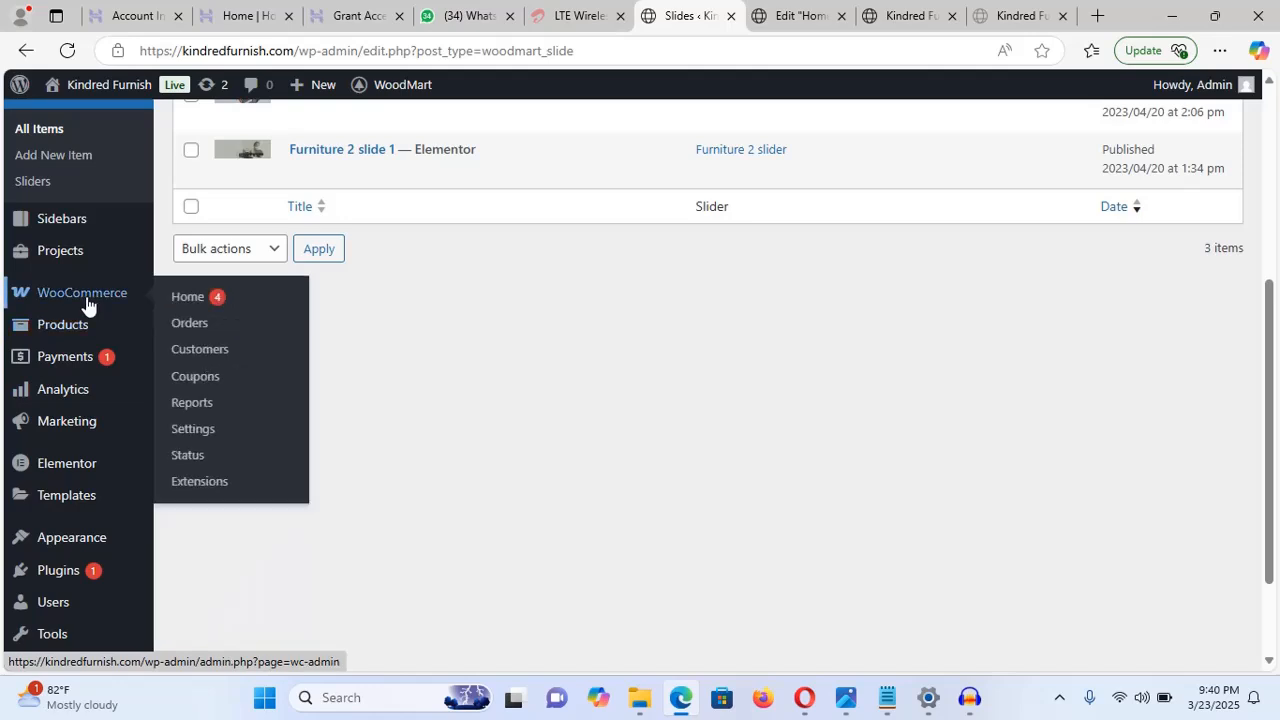
mouse_move(77, 329)
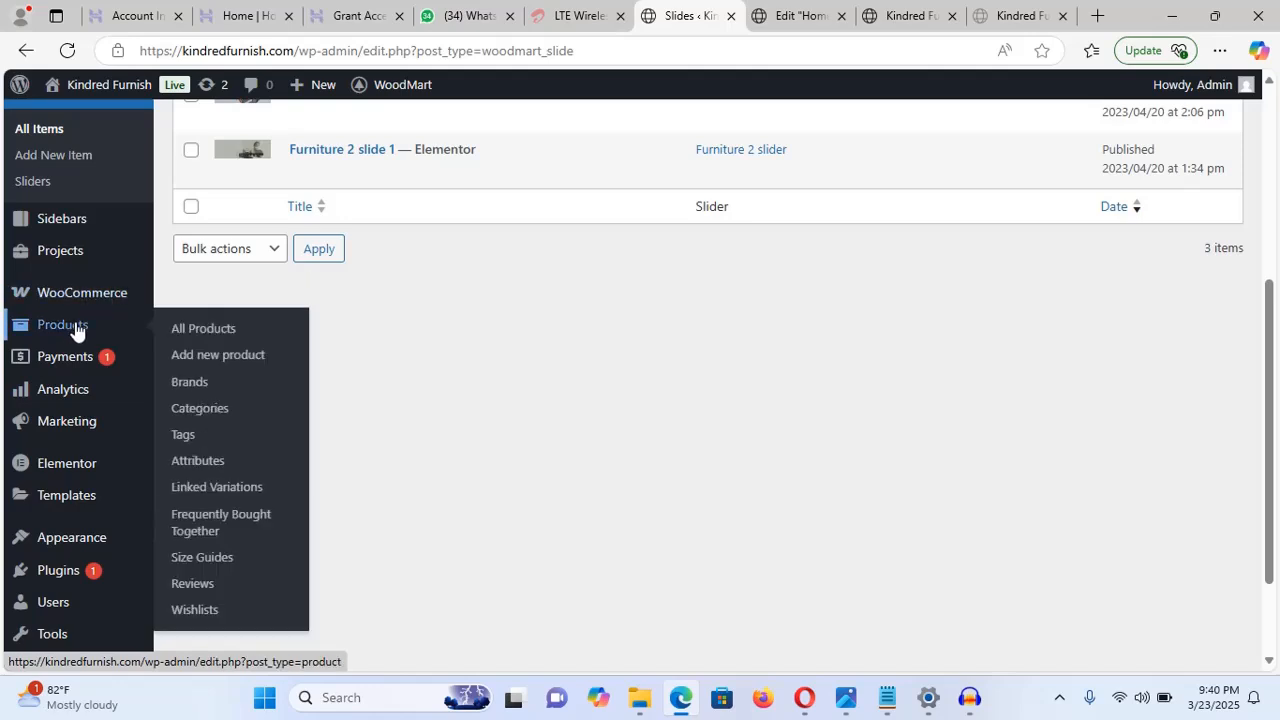
left_click(208, 335)
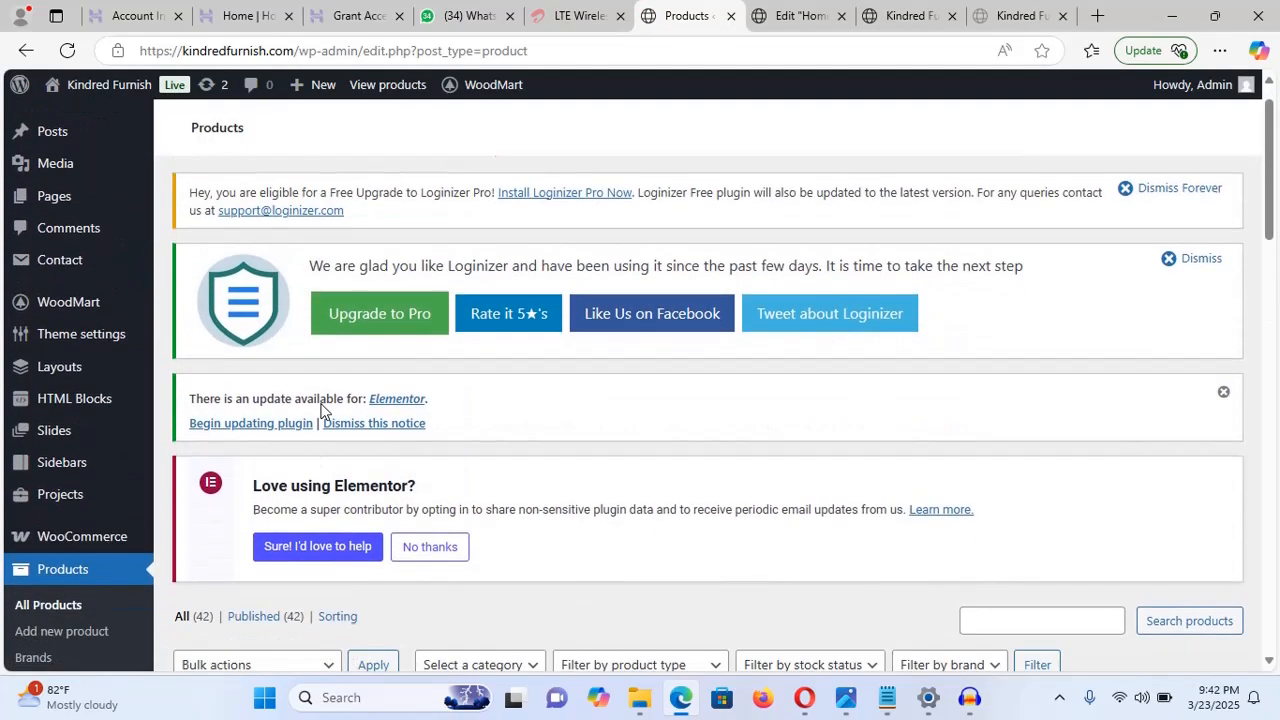
- Look through the product list to see which products exist and which categories they belong to
scroll(323, 412, "down", 3)
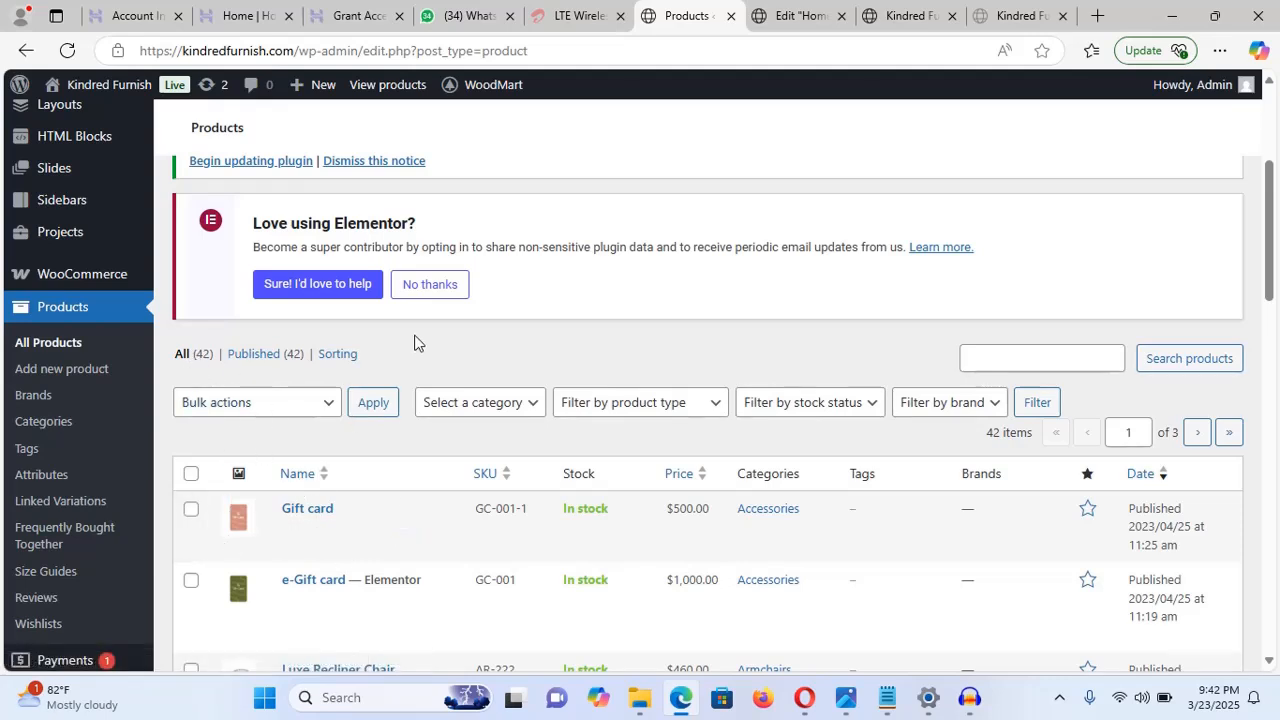
scroll(415, 343, "down", 2)
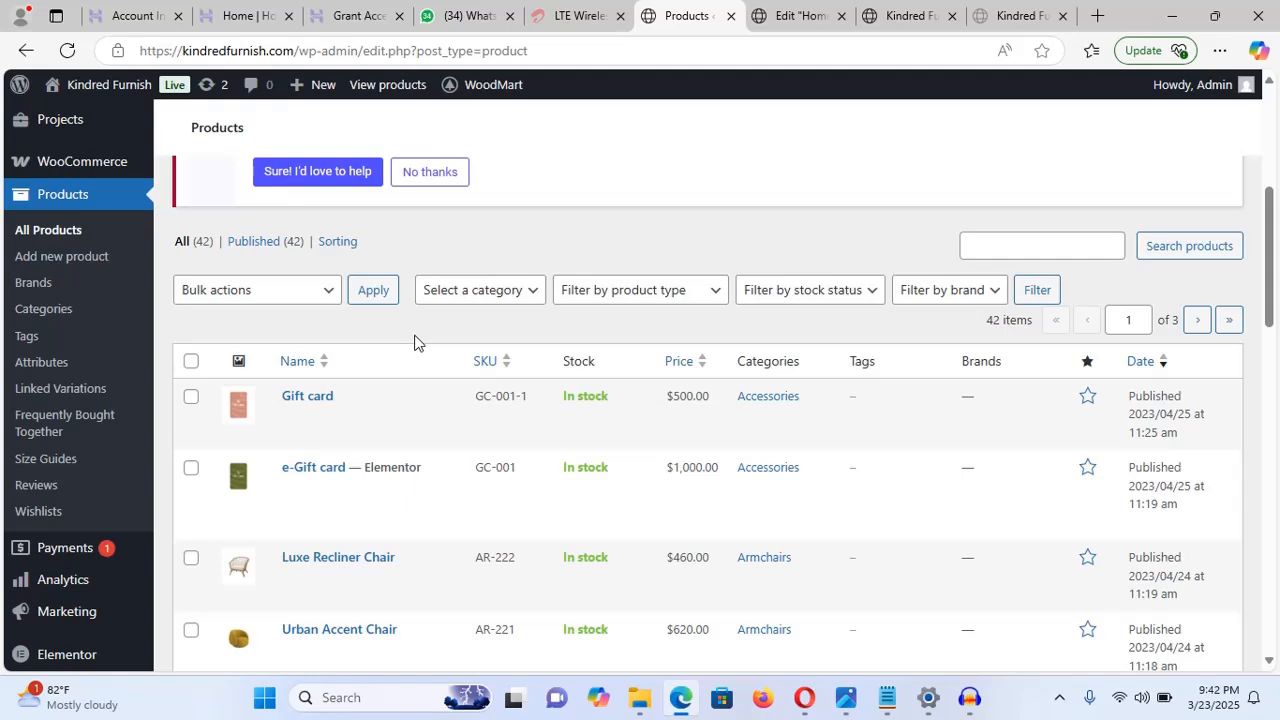
scroll(415, 343, "down", 3)
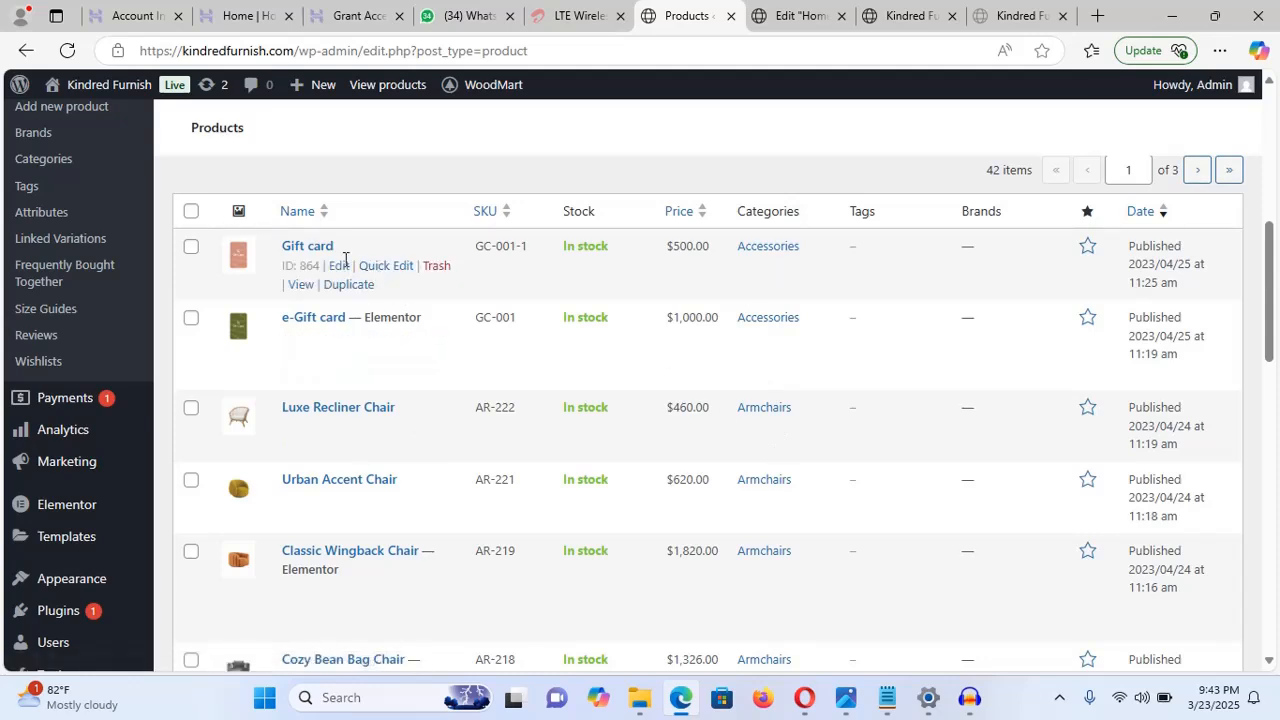
scroll(491, 490, "down", 2)
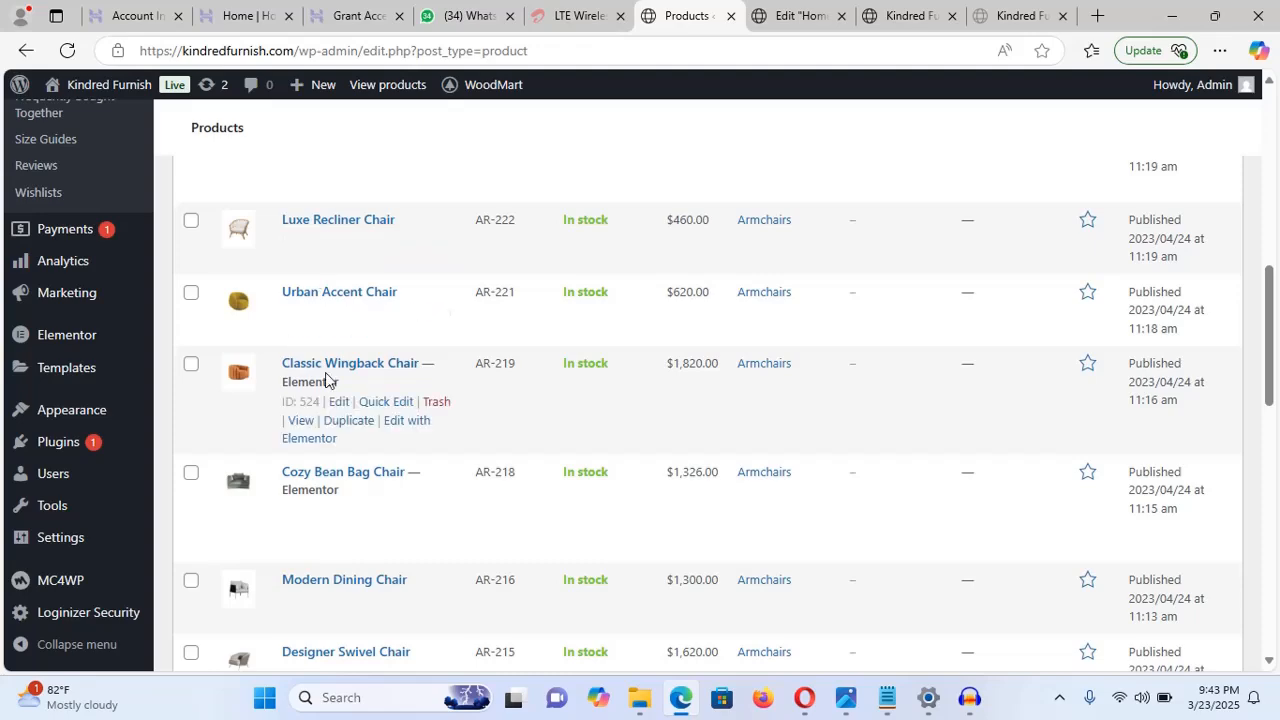
scroll(317, 470, "down", 1)
scroll(317, 470, "down", 7)
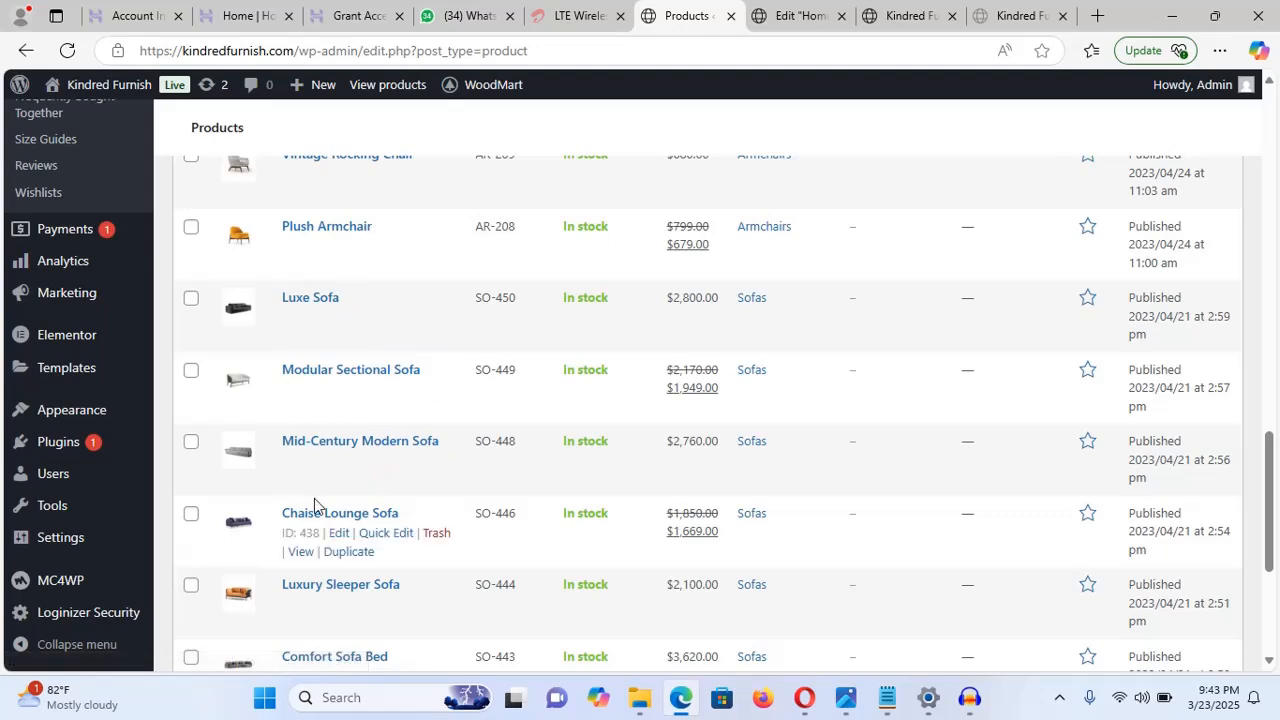
scroll(314, 505, "up", 6)
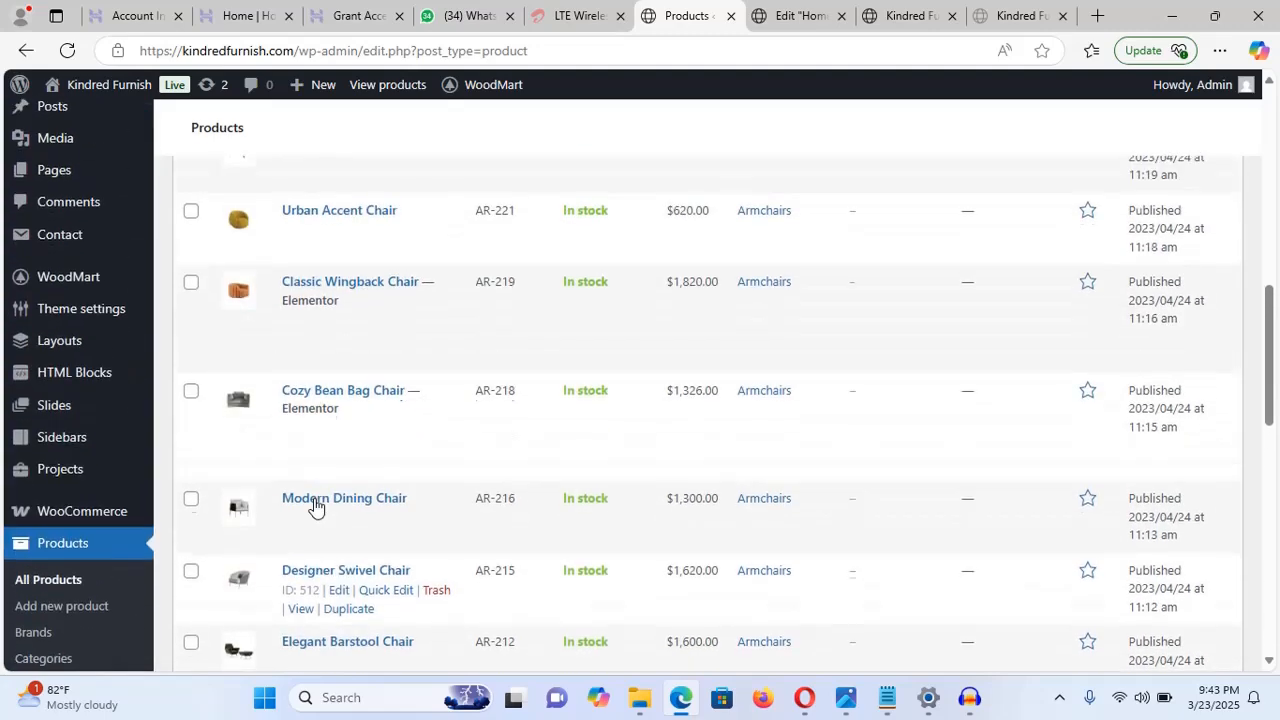
scroll(314, 505, "down", 3)
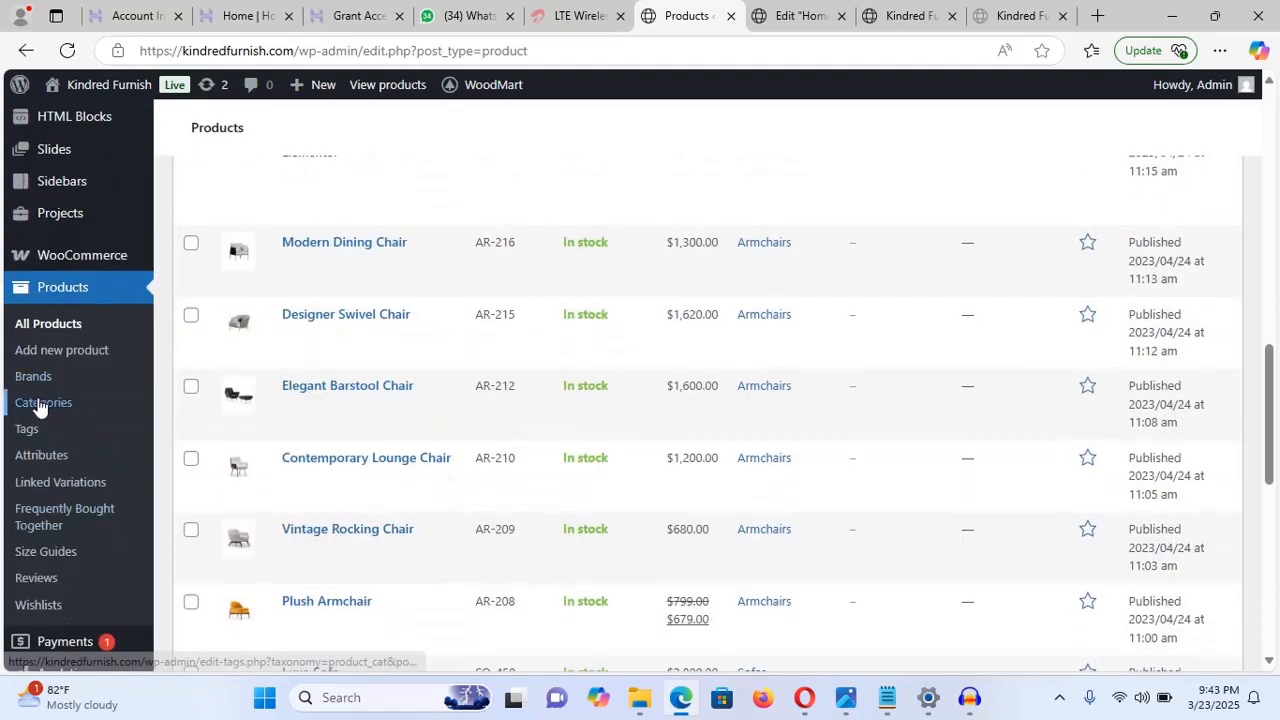
- Open the product categories page and review the existing categories with their images and product counts
left_click(38, 405)
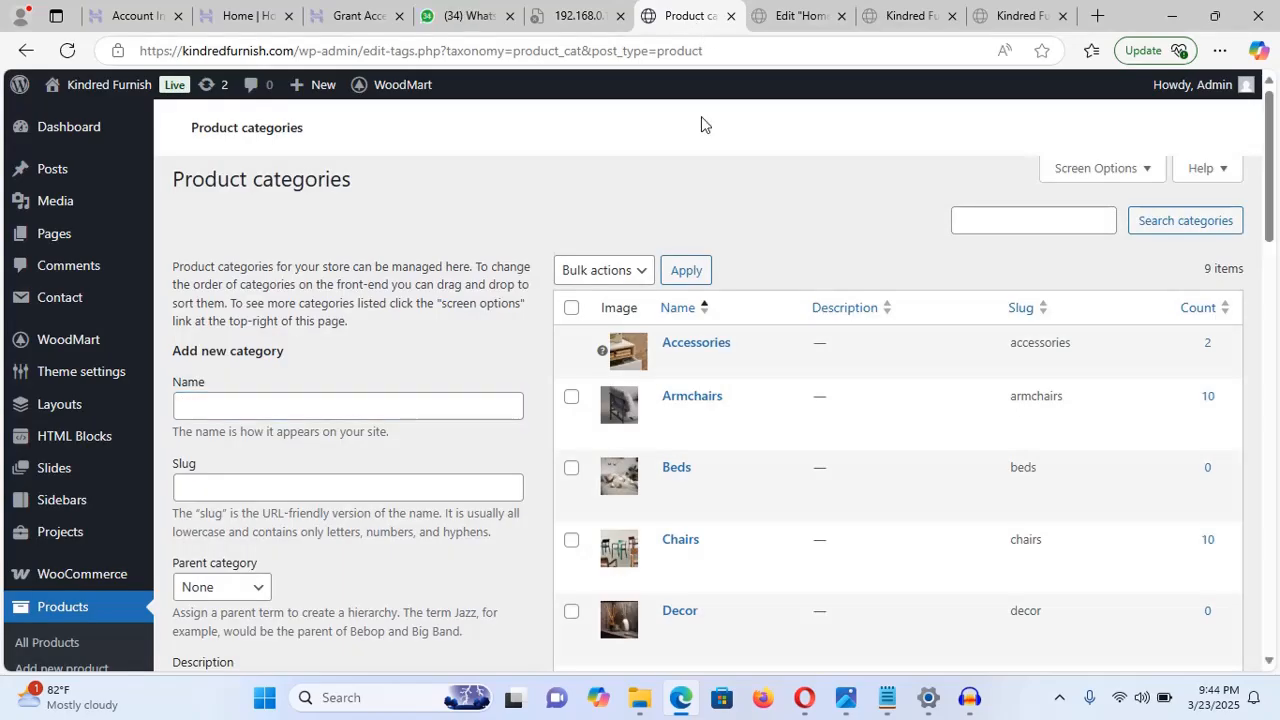
scroll(700, 123, "down", 2)
scroll(701, 123, "up", 1)
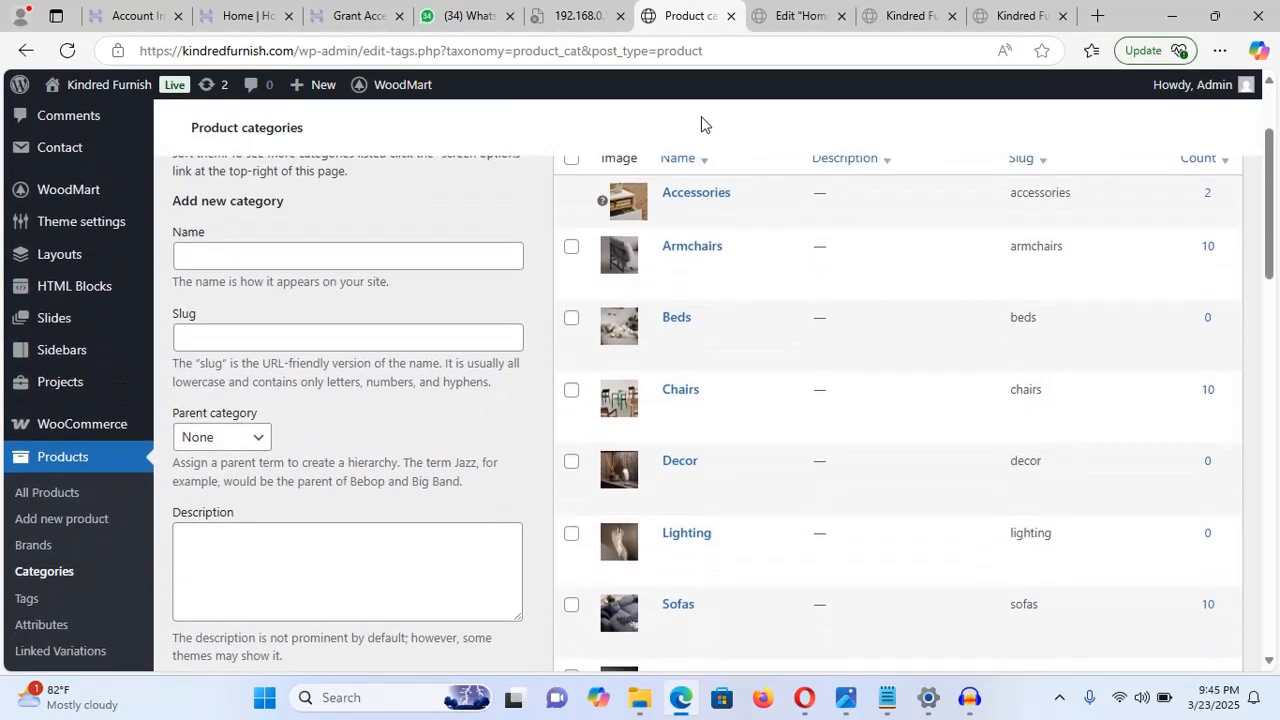
scroll(701, 123, "down", 1)
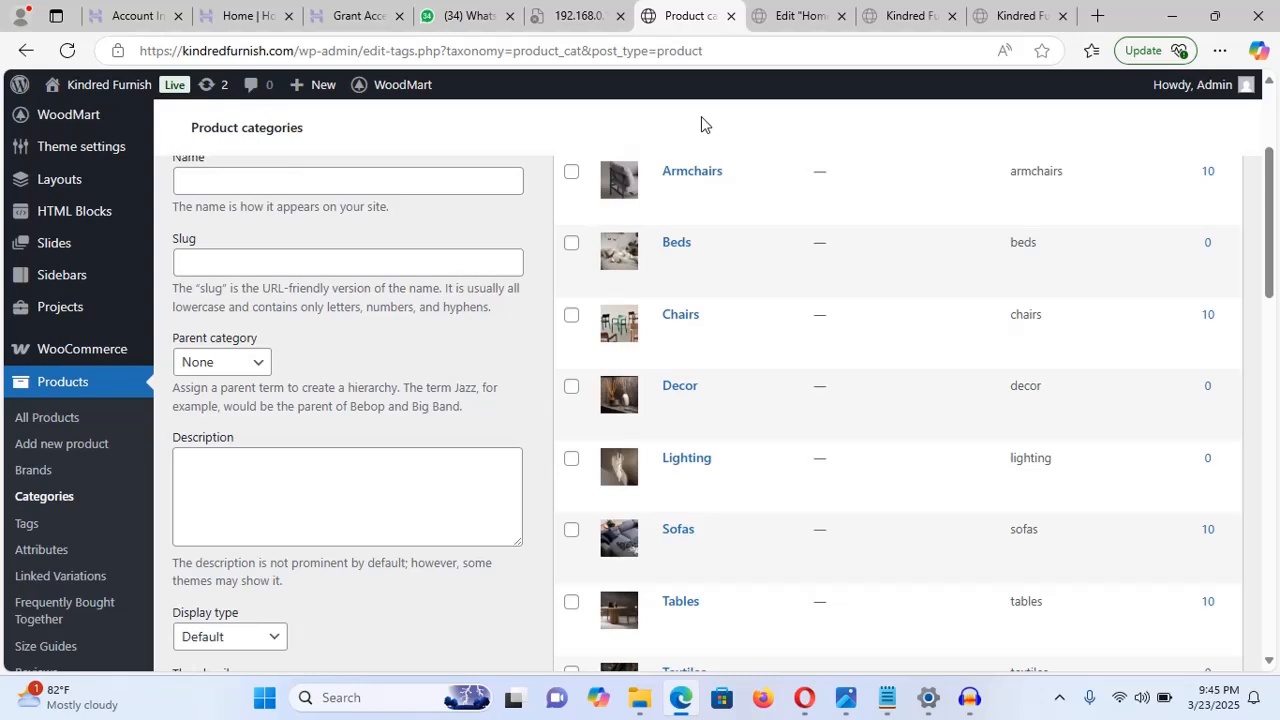
scroll(701, 123, "down", 2)
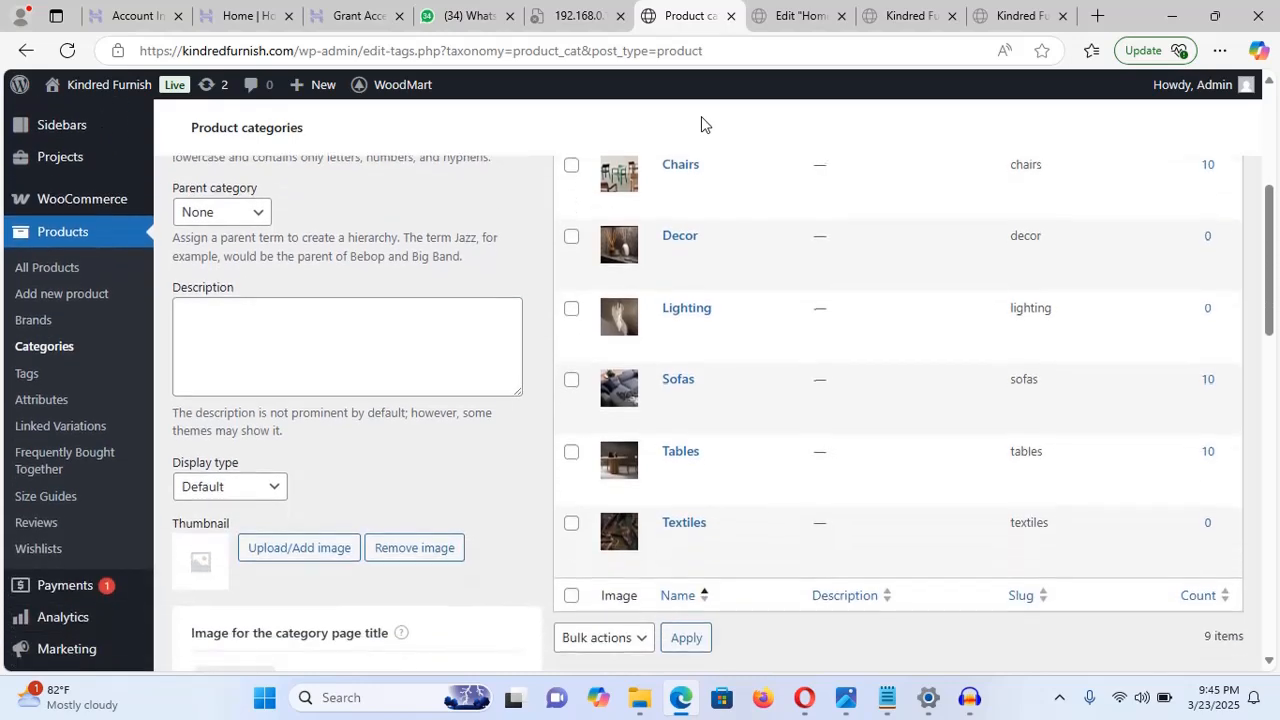
scroll(701, 123, "down", 1)
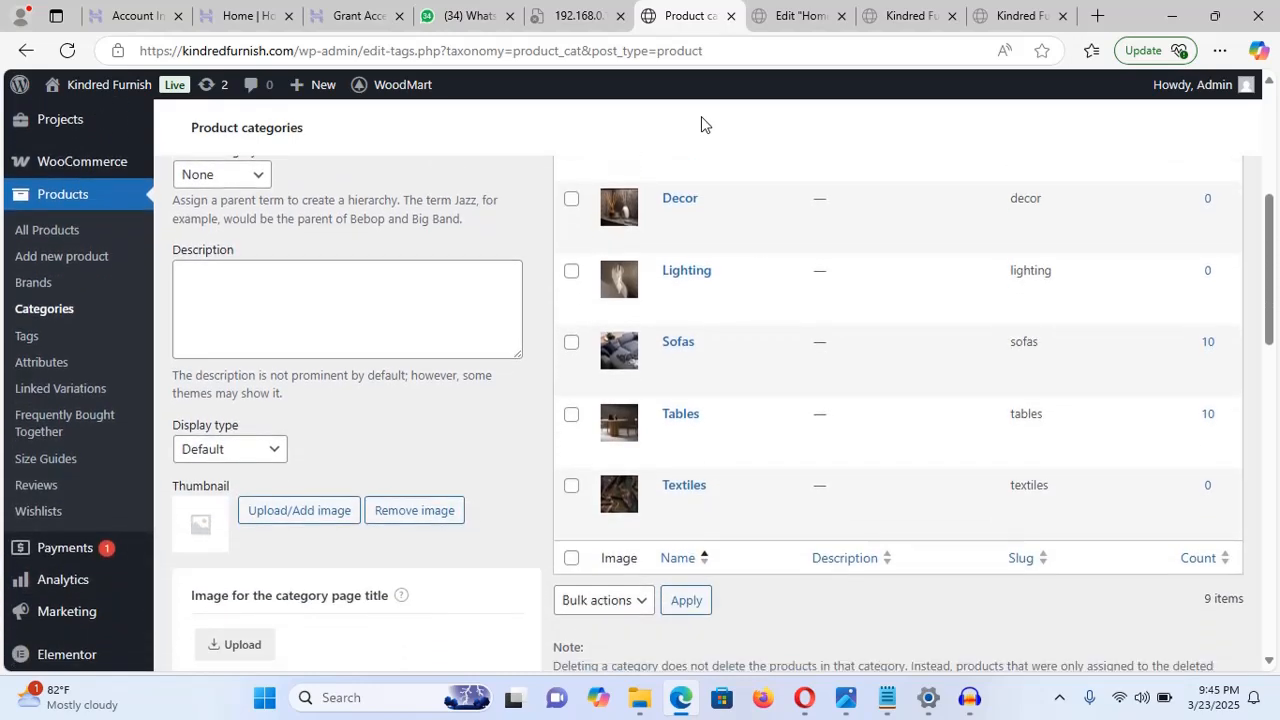
scroll(701, 123, "up", 5)
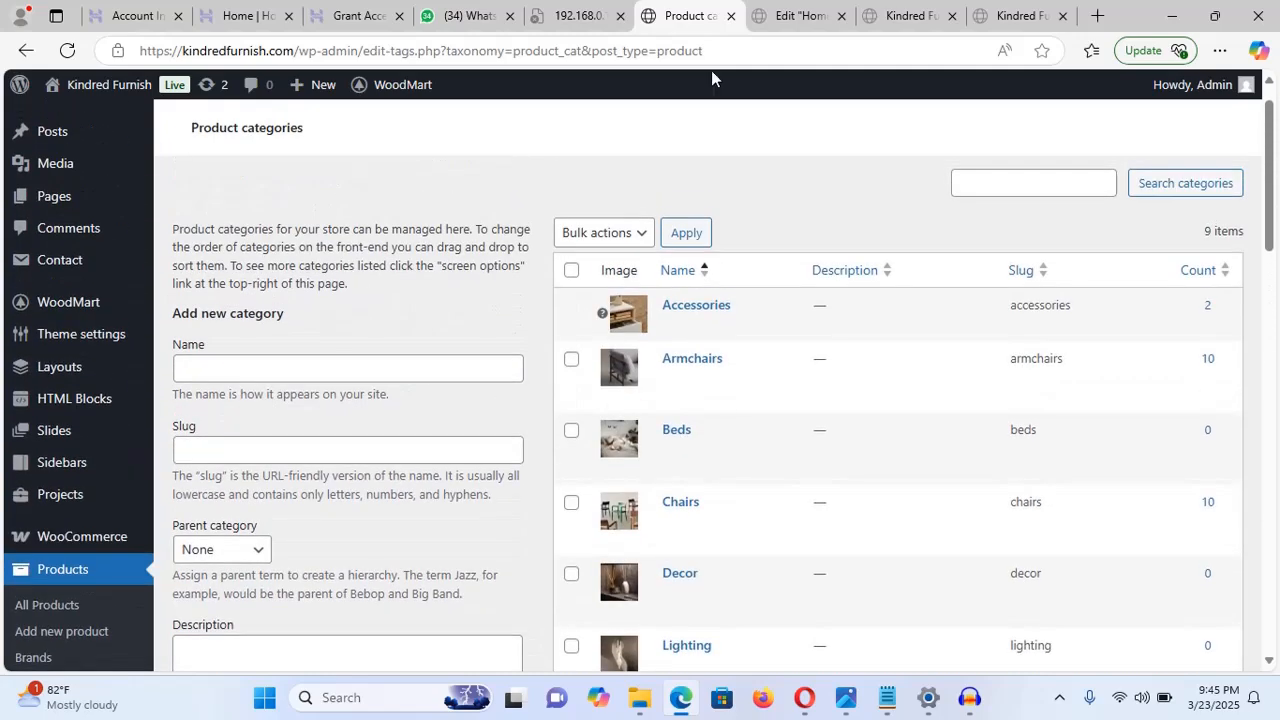
- Compare the live site's navigation and the home page's Our categories grid with the product categories list
left_click(898, 17)
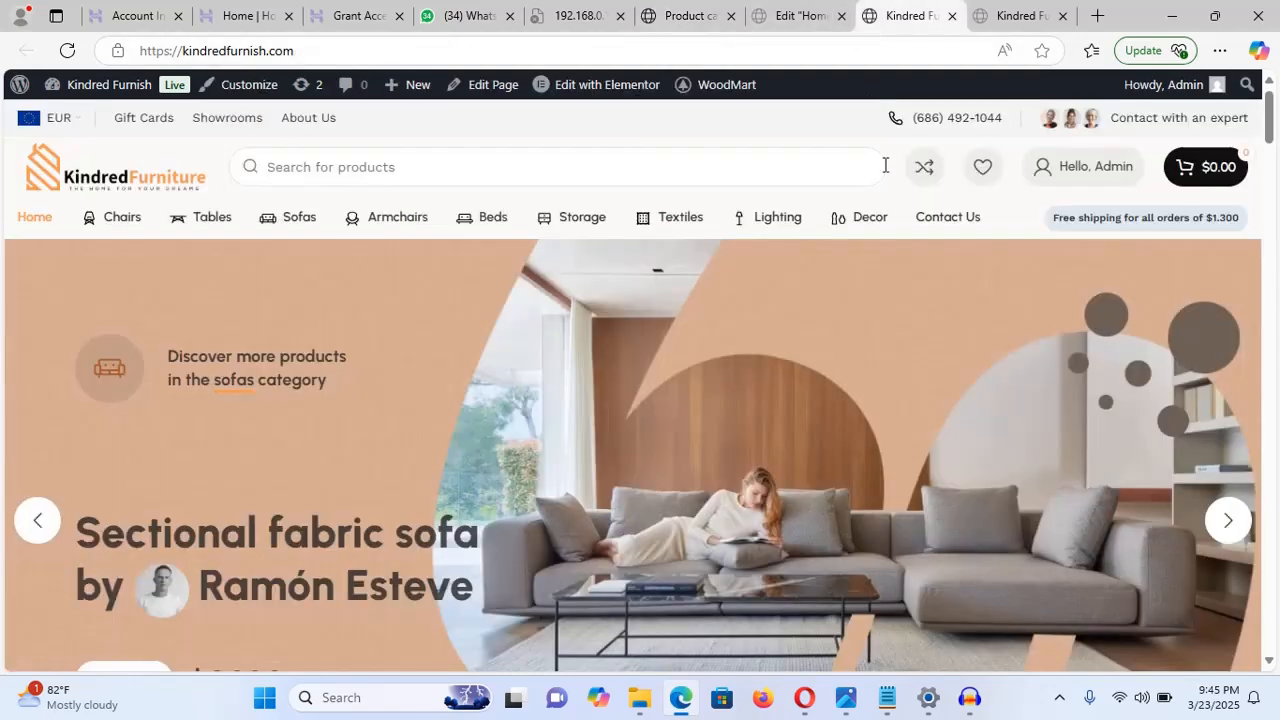
left_click(795, 12)
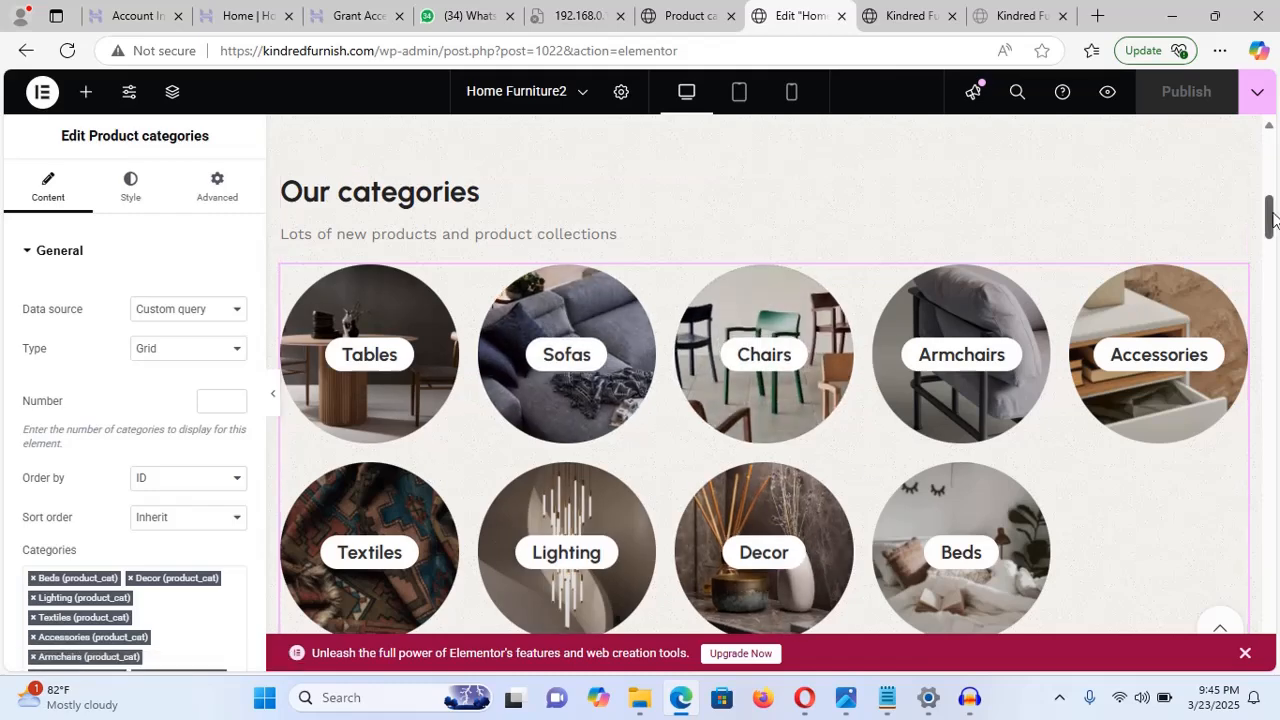
left_click_drag(1272, 220, 1271, 230)
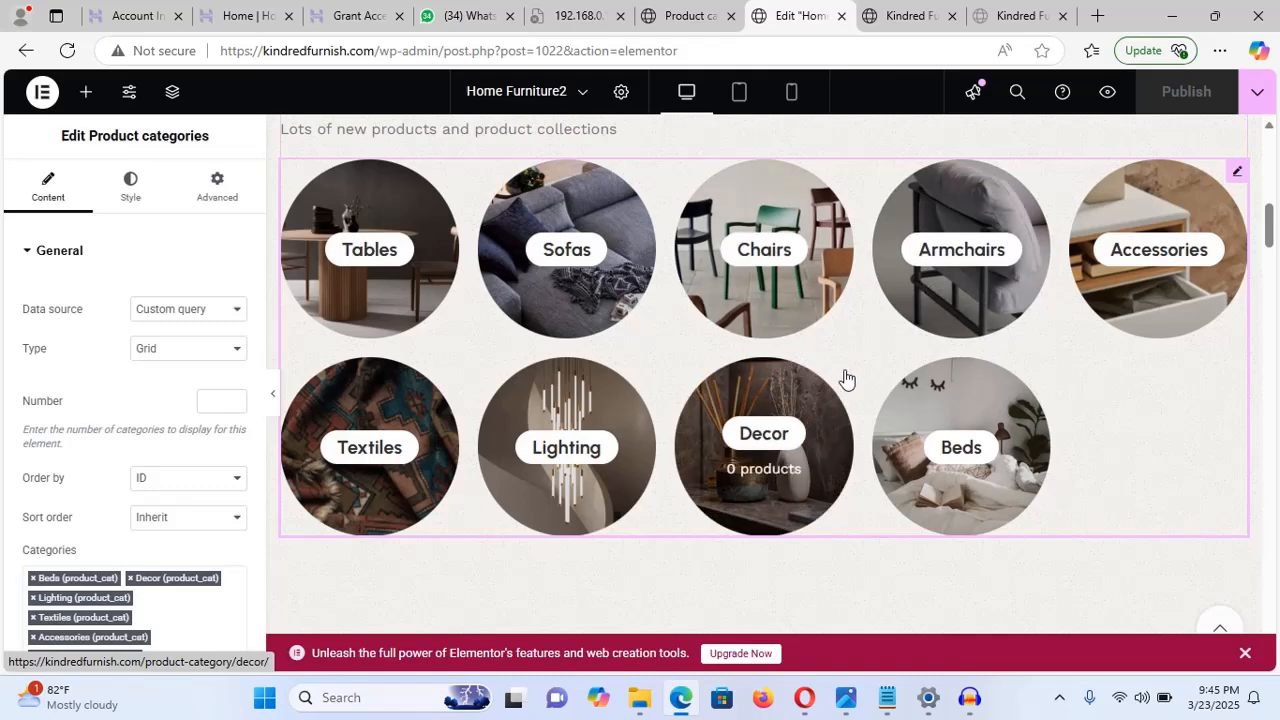
left_click(680, 15)
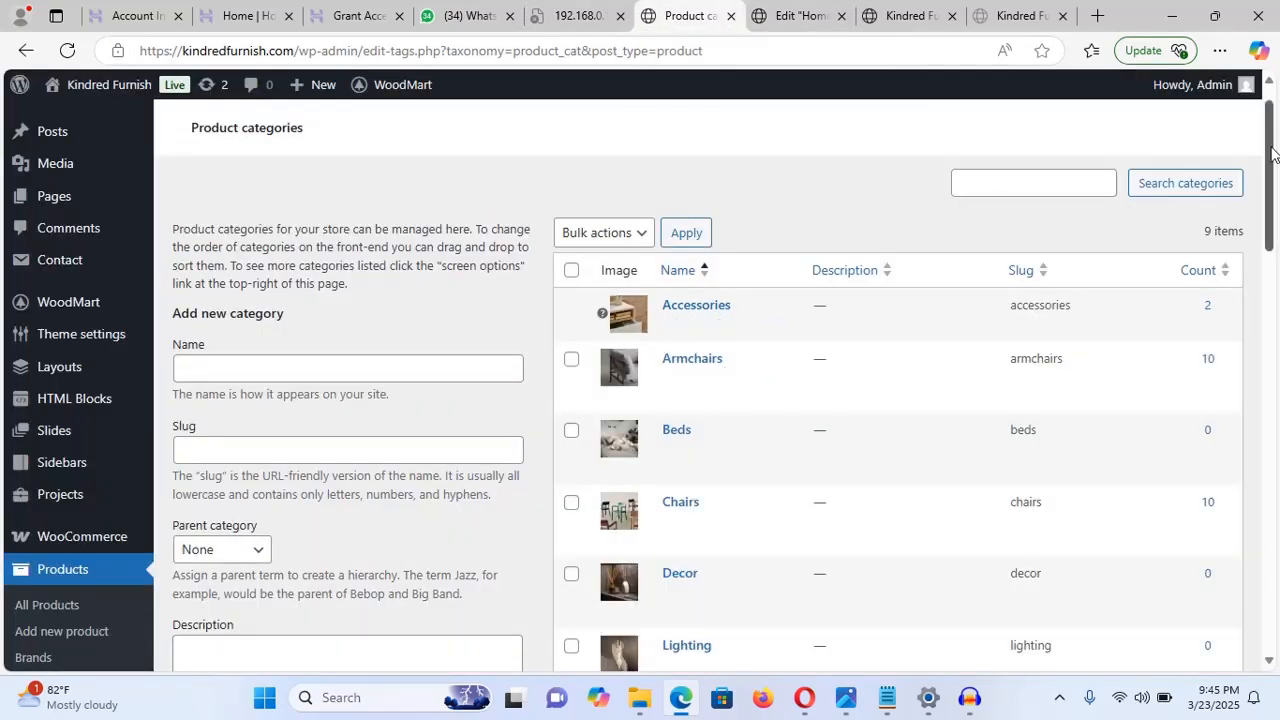
scroll(1272, 150, "down", 2)
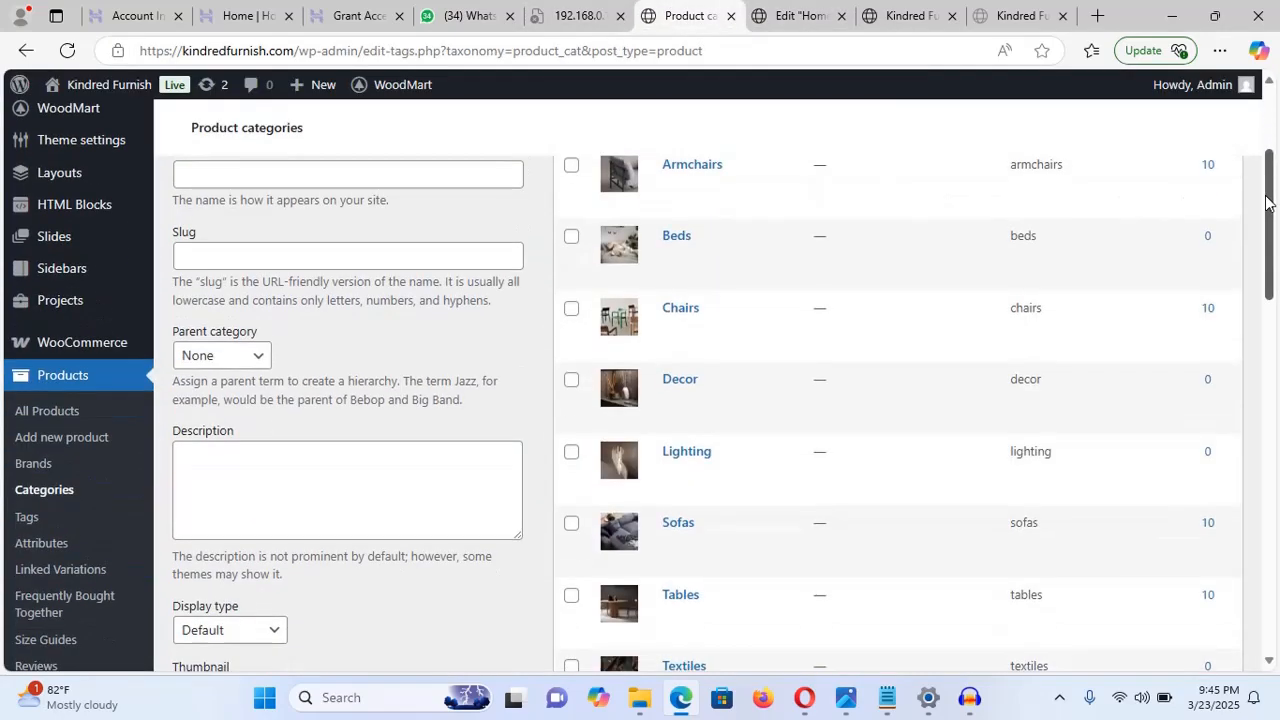
left_click(777, 16)
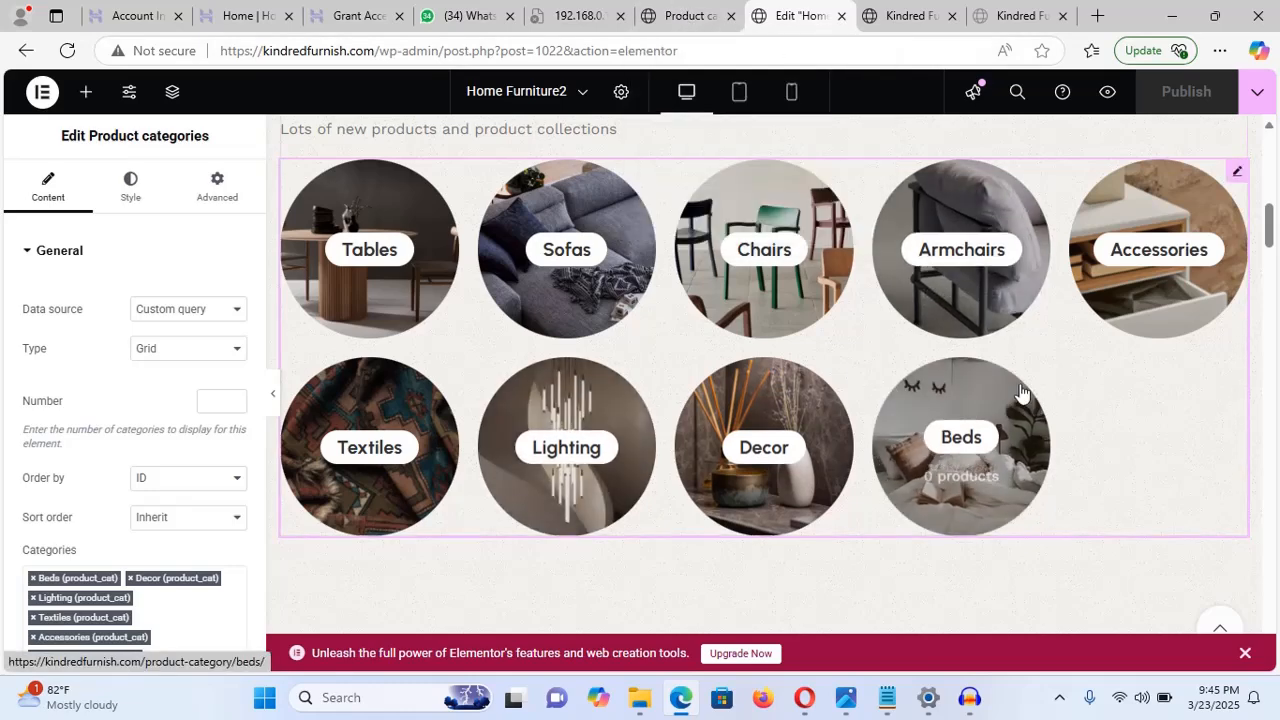
left_click(680, 14)
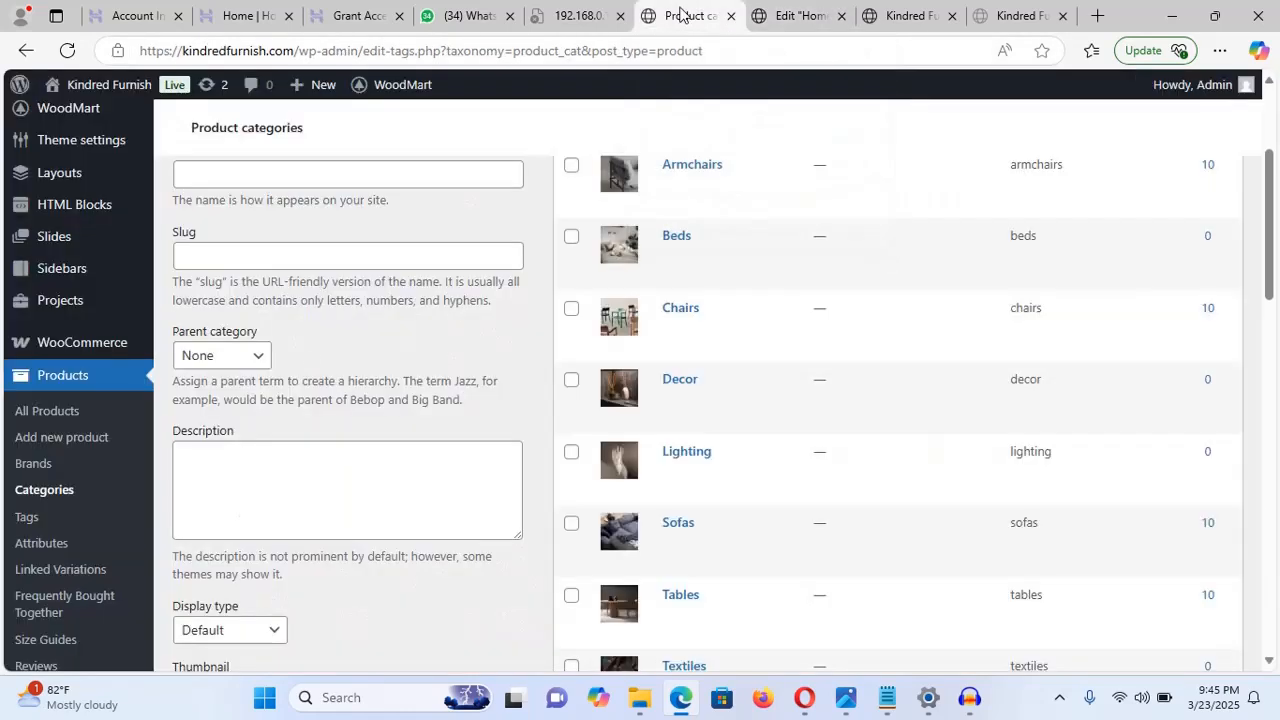
- Start a new product category by activating its Name field in the add-category form
scroll(538, 314, "up", 3)
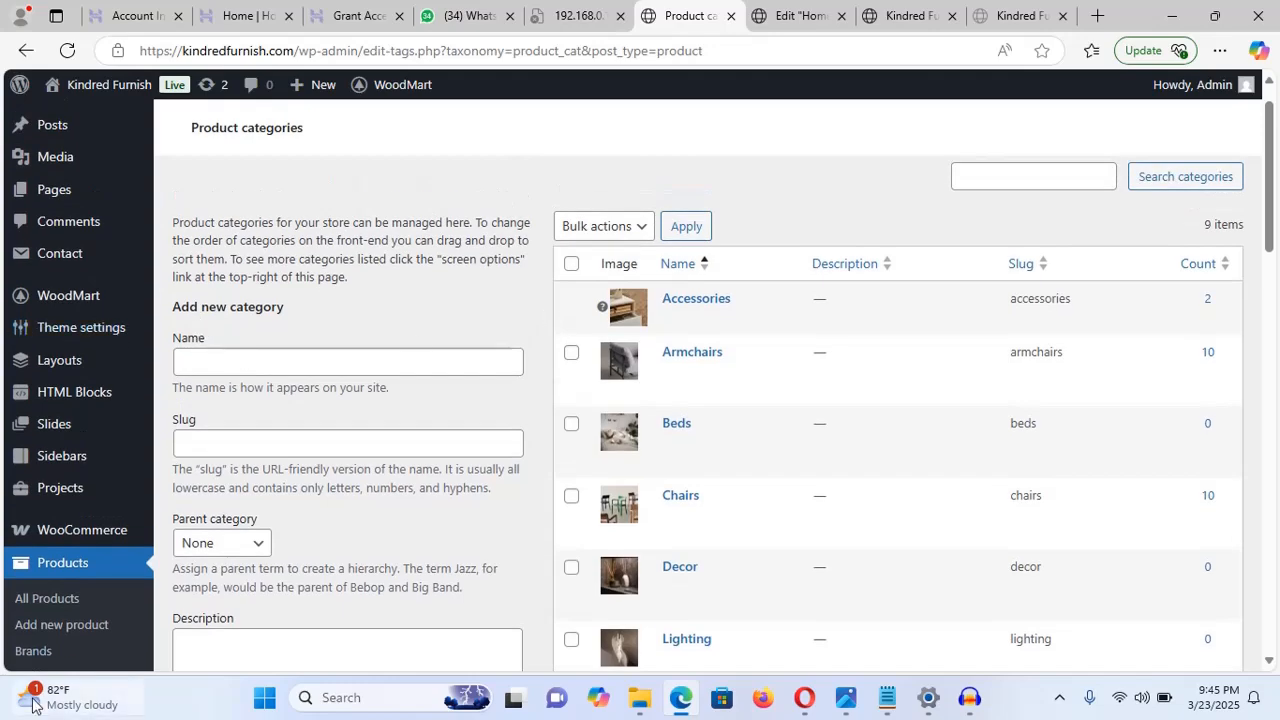
scroll(80, 626, "down", 3)
mouse_move(40, 697)
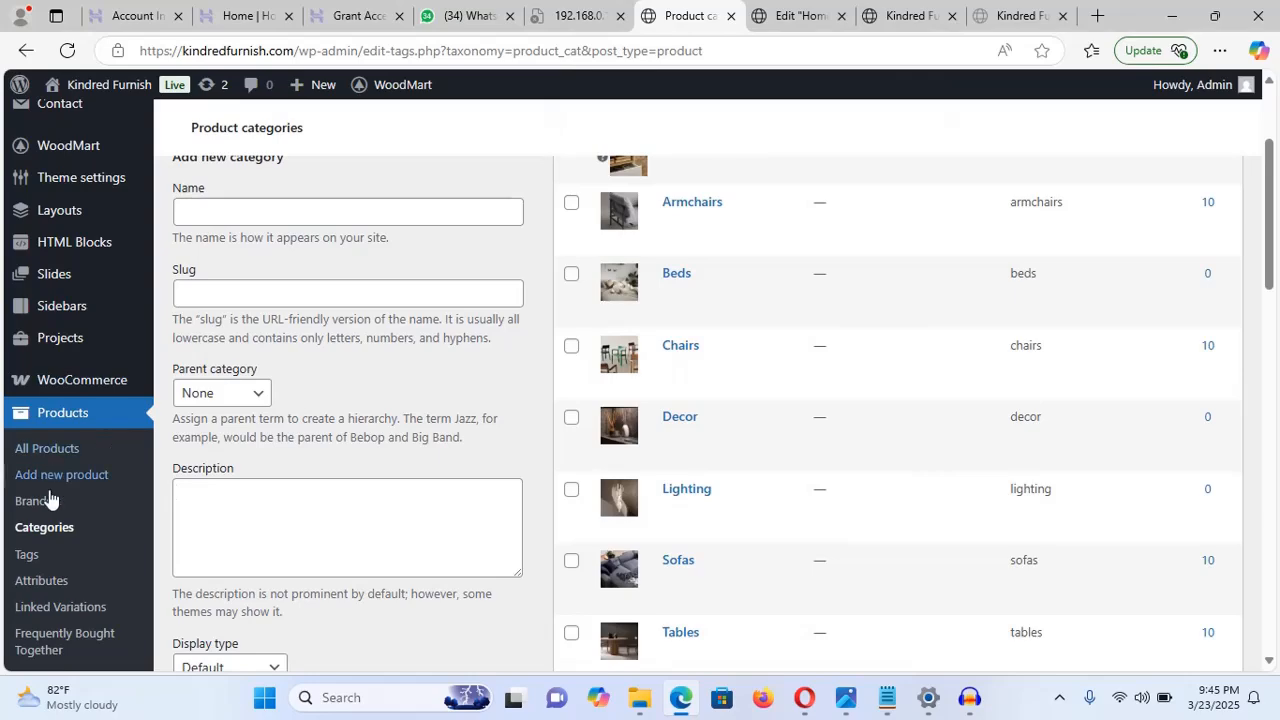
left_click(258, 213)
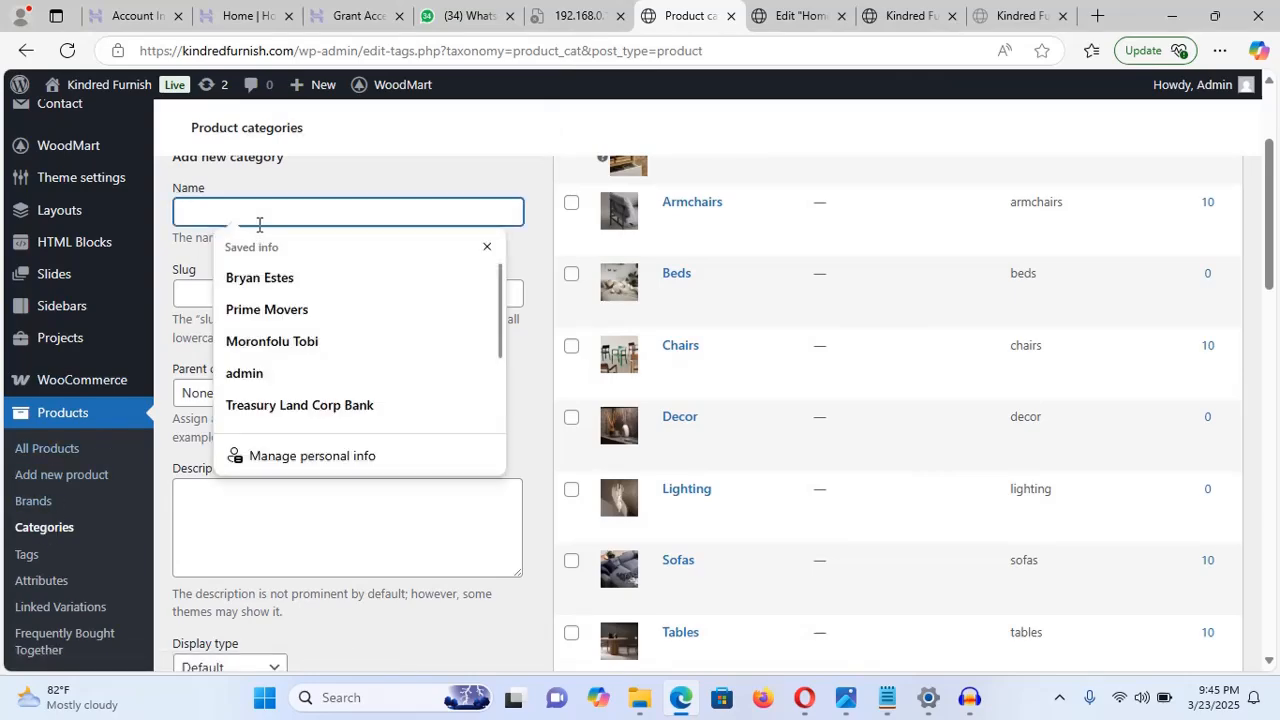
- Enter Cupboard as the name of the new product category
scroll(258, 224, "up", 2)
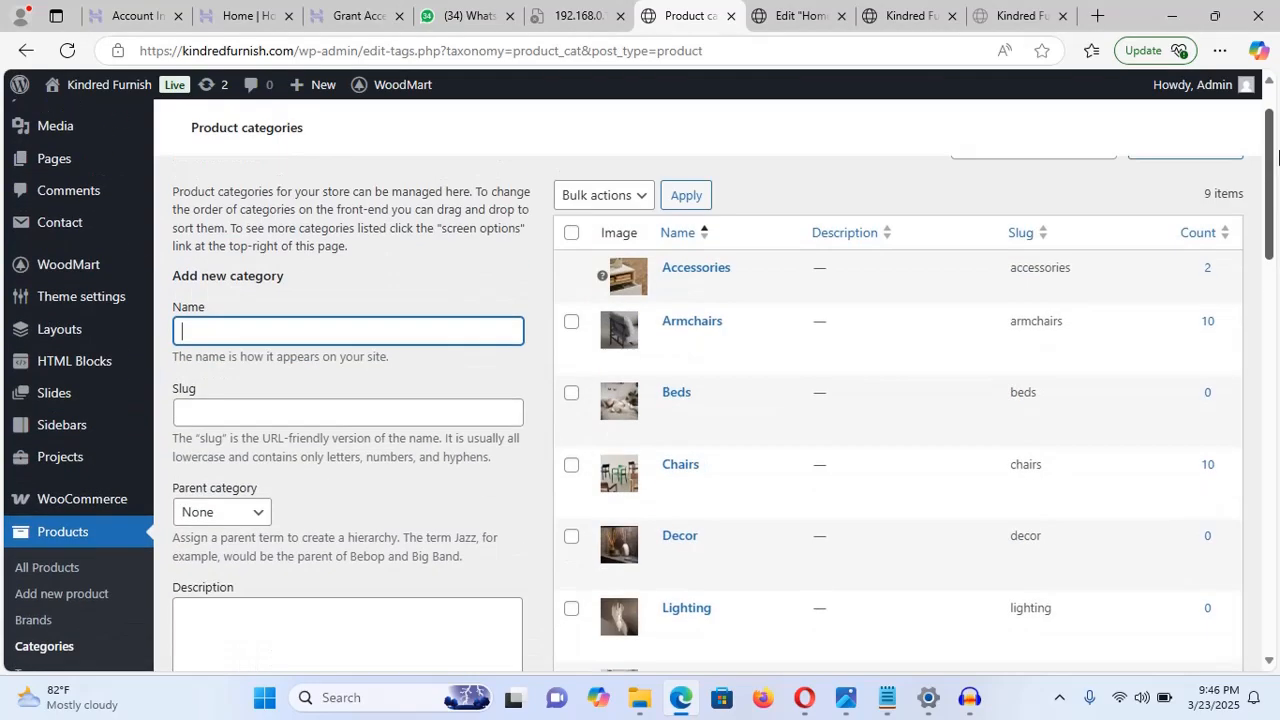
left_click(332, 326)
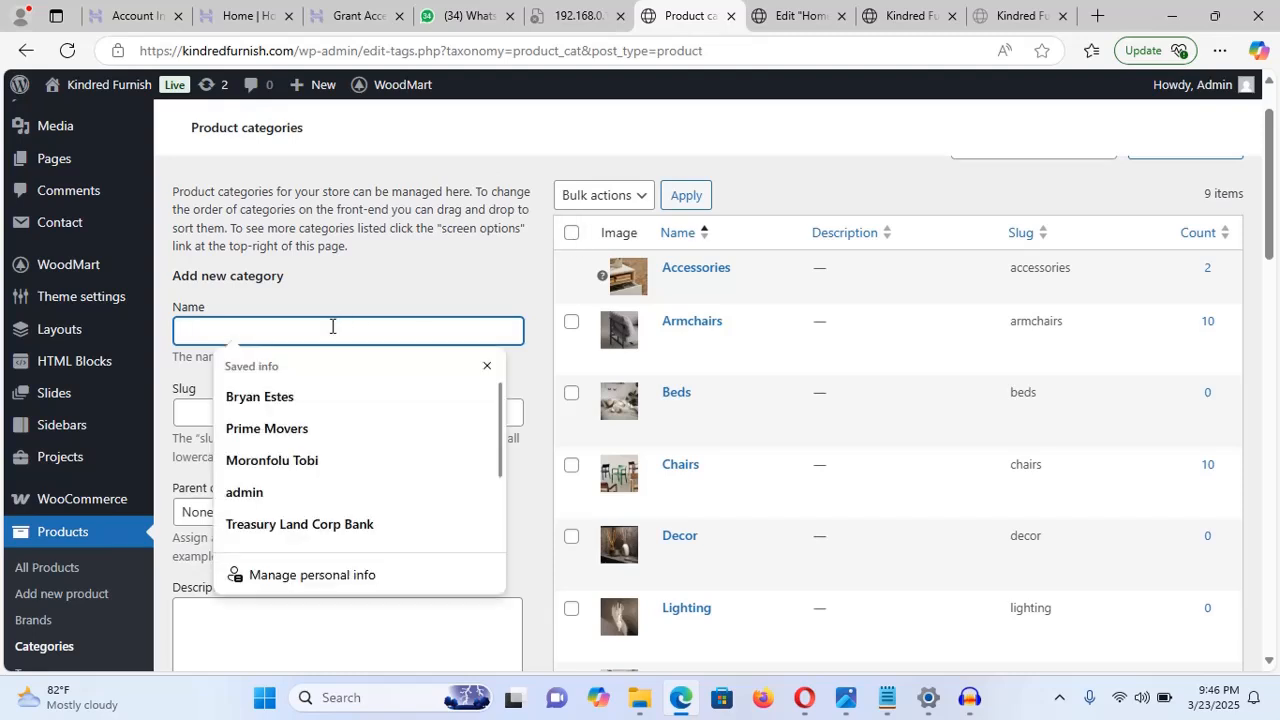
type("Cupboard")
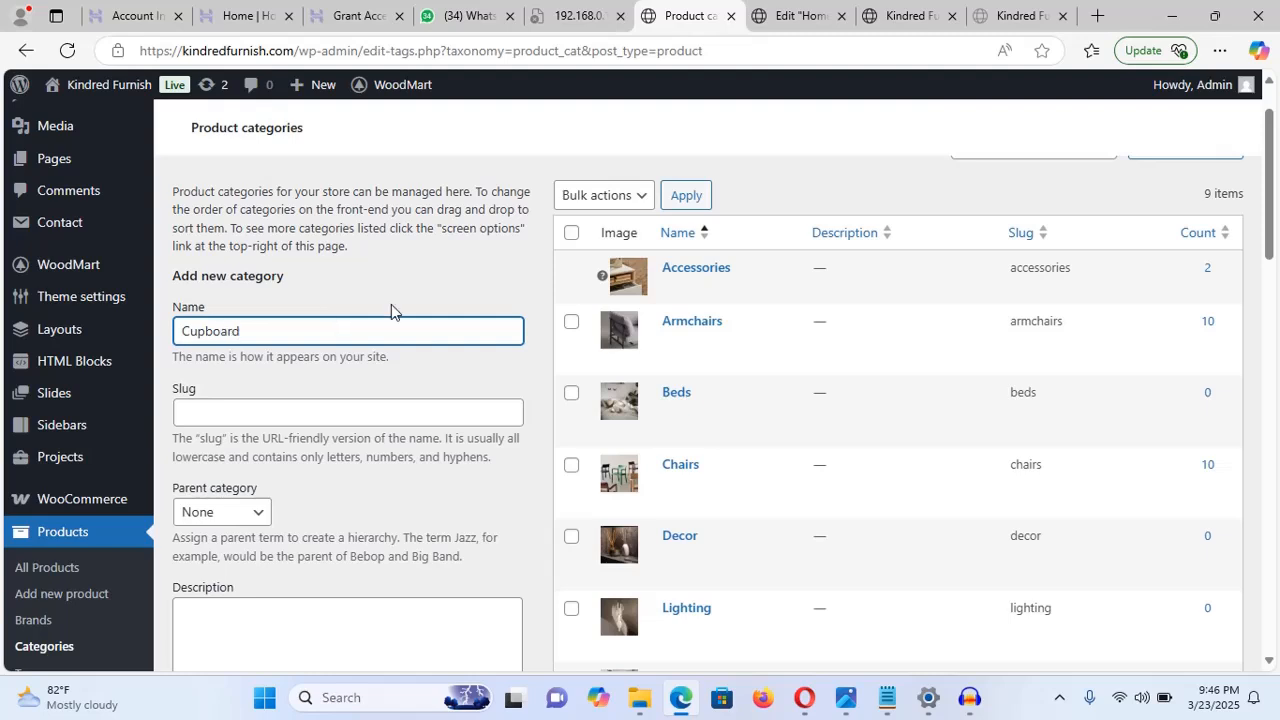
left_click(433, 288)
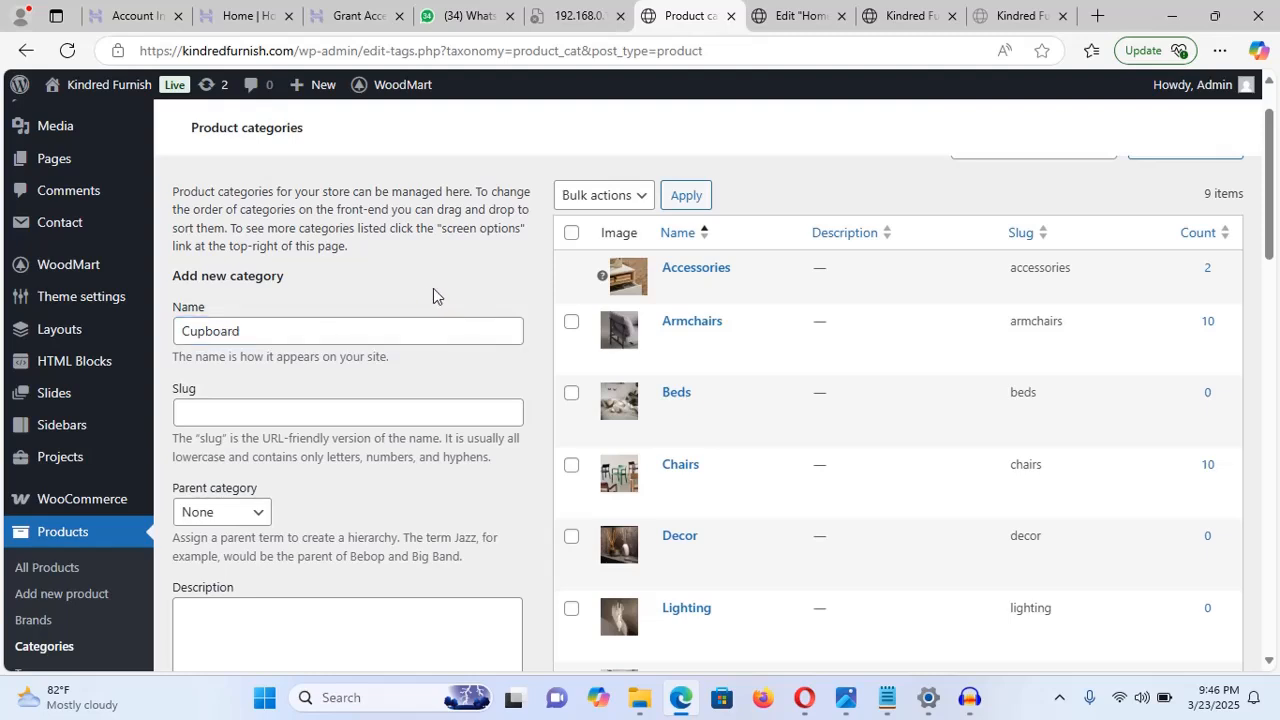
- Examine the thumbnail and image settings in the new category form, and compare the category grid in the Home Furniture2 page editor
scroll(433, 288, "down", 3)
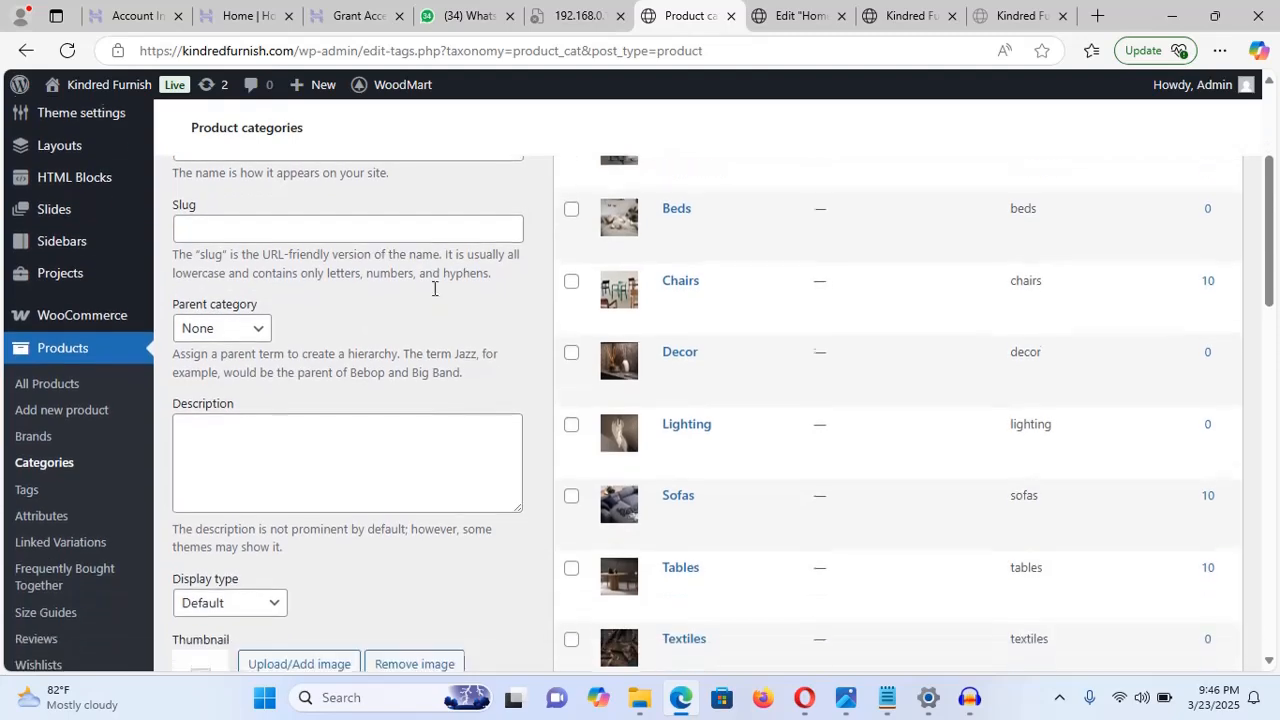
scroll(433, 296, "down", 1)
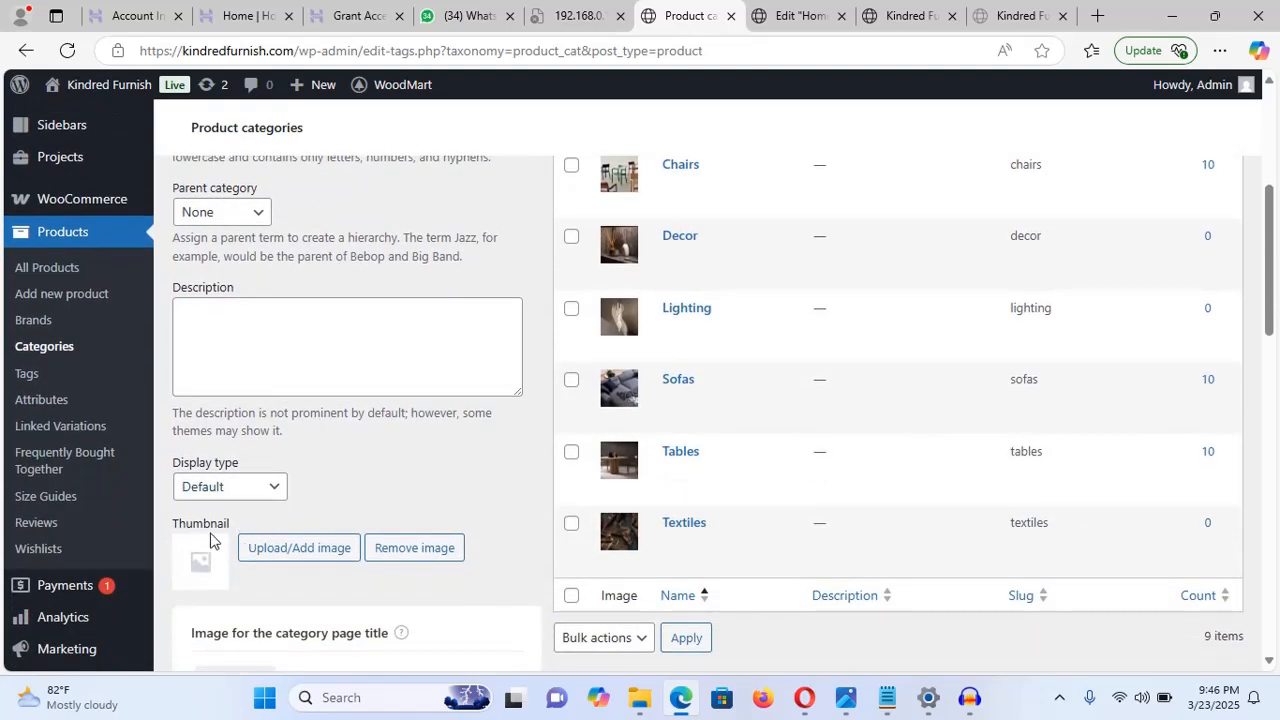
left_click(287, 553)
left_click_drag(1268, 300, 1270, 389)
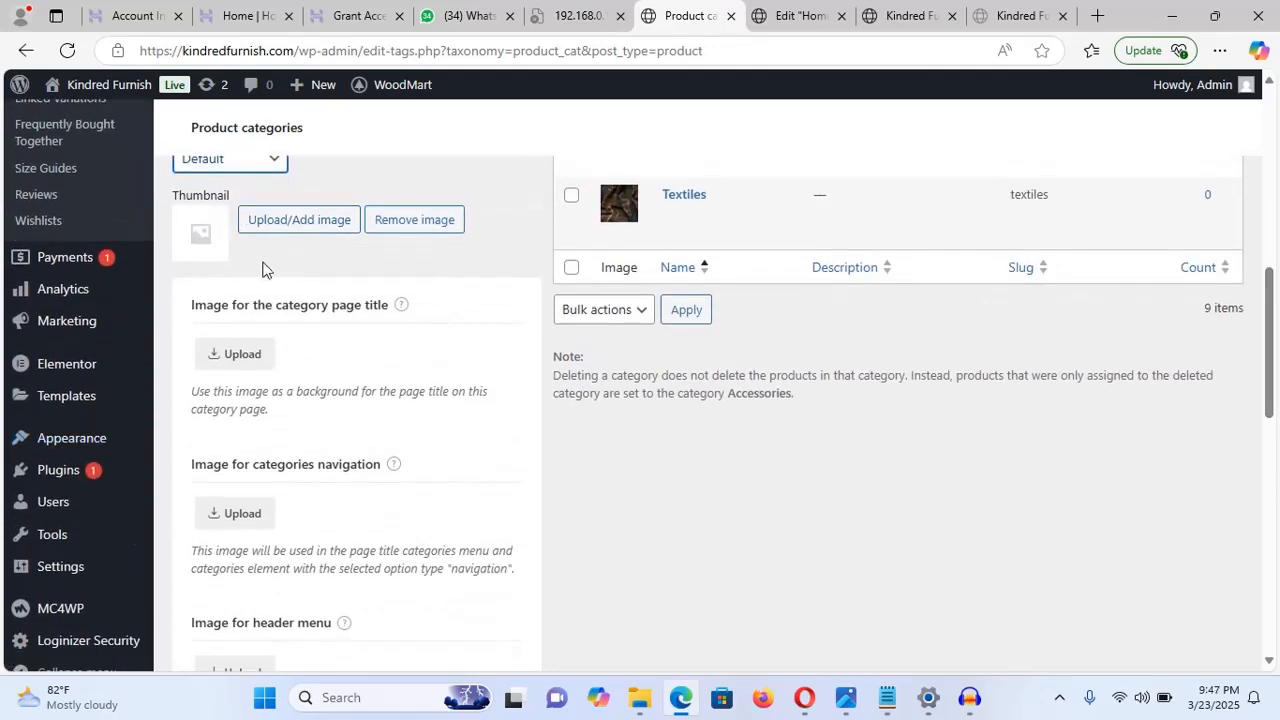
scroll(271, 260, "down", 3)
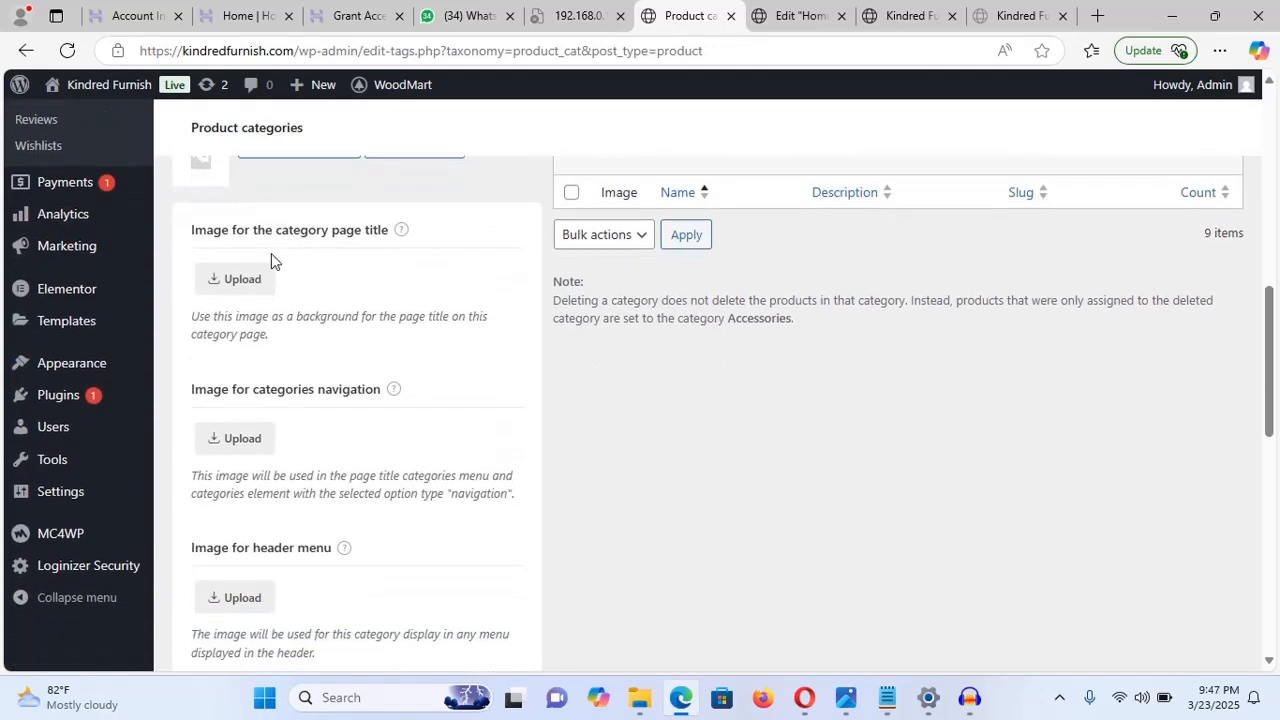
double_click(210, 277)
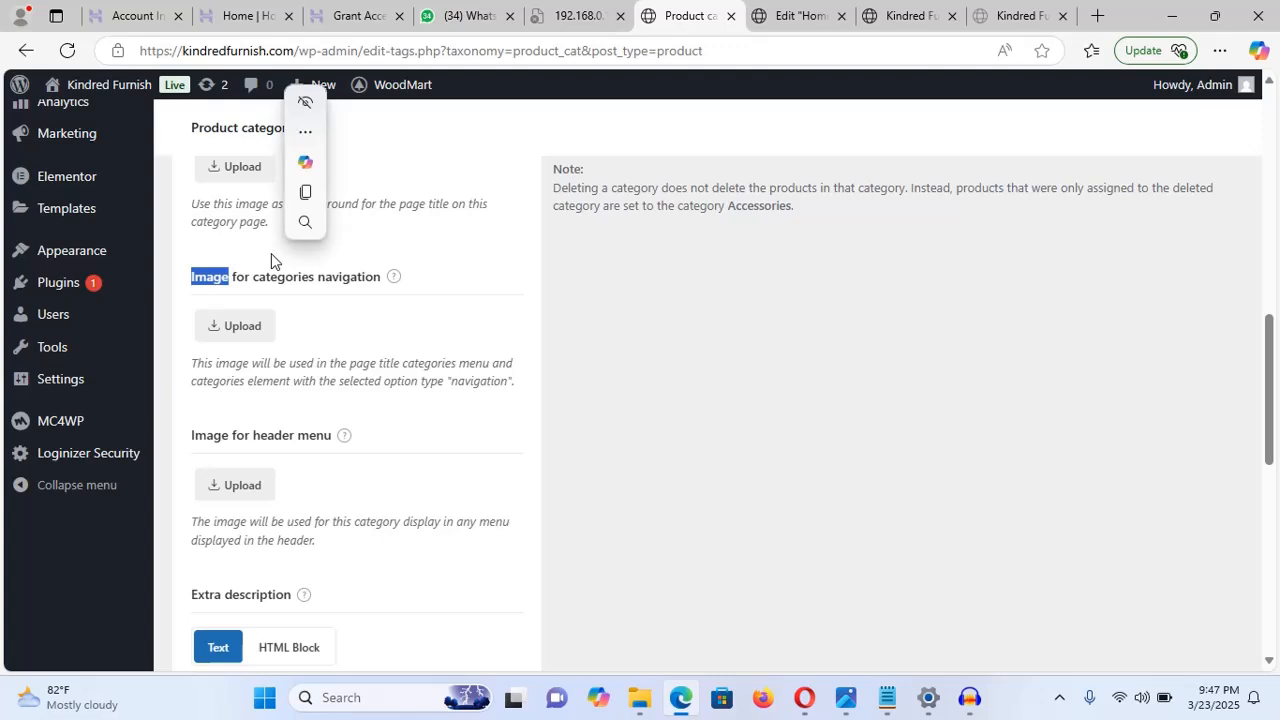
left_click(487, 280)
key("Up")
key("Down")
key("Down")
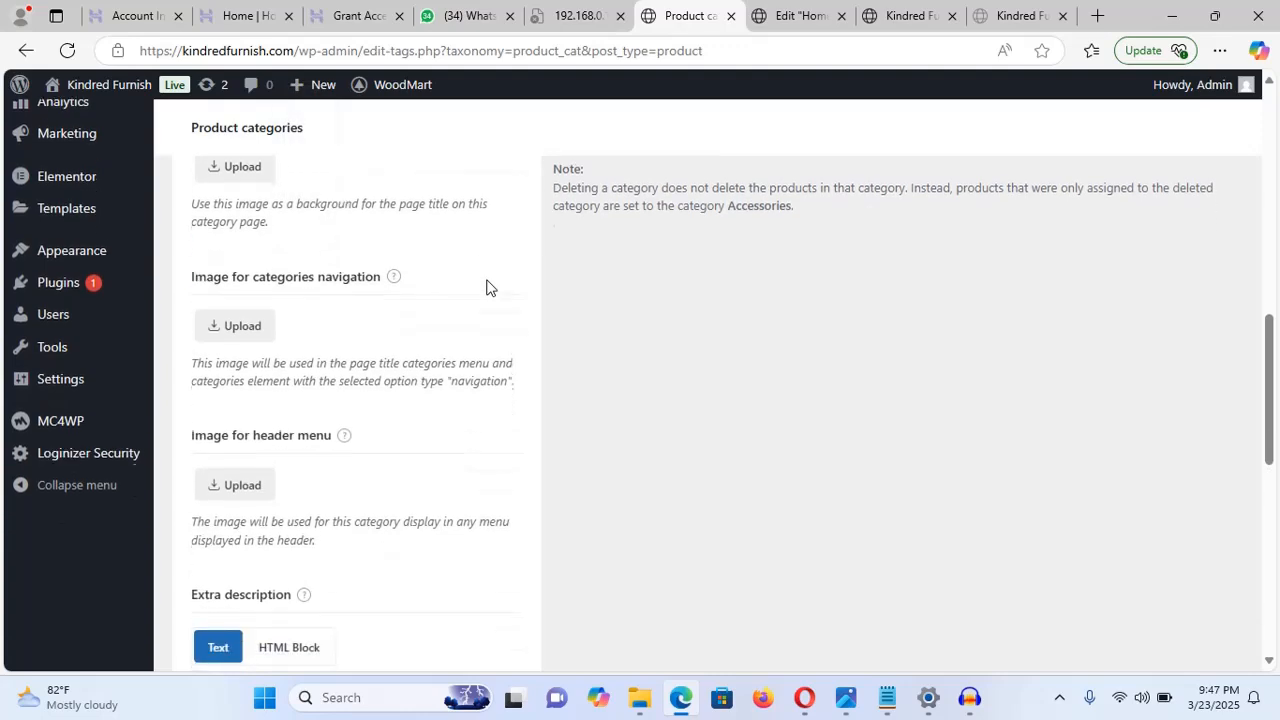
key("Up")
key("Up")
key("Up")
key("Up")
key("Up")
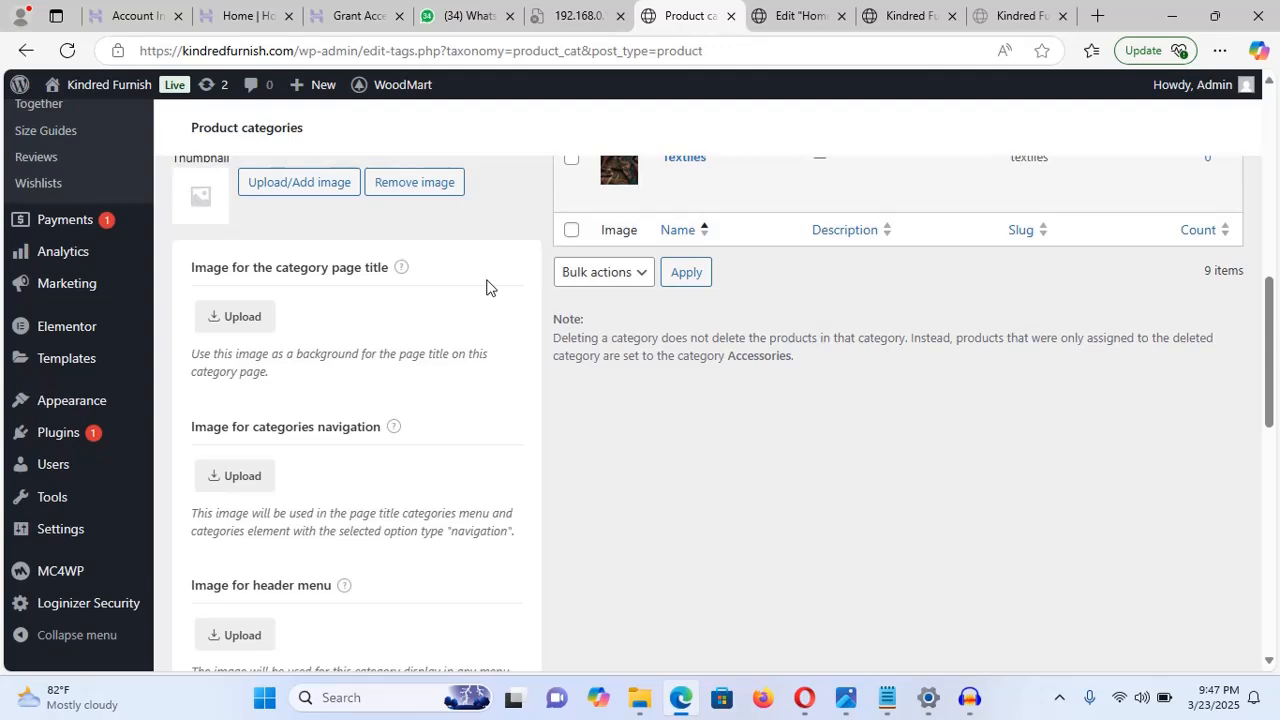
left_click(812, 14)
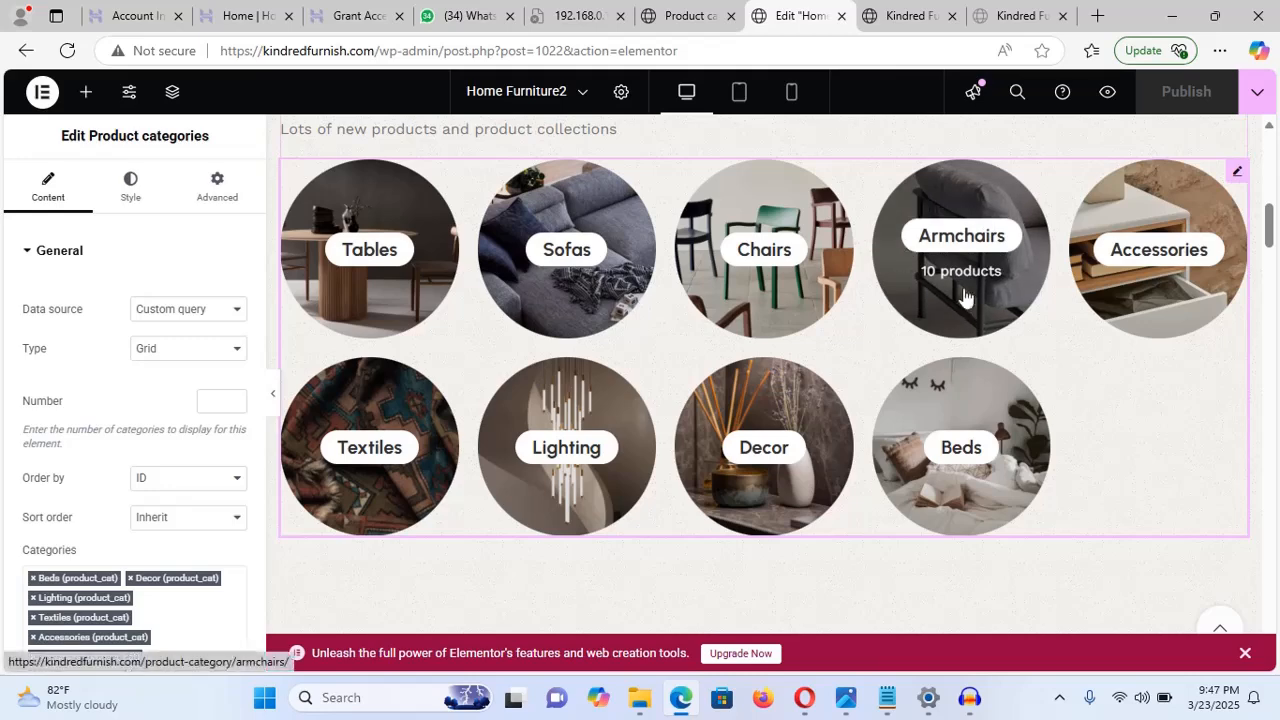
left_click(684, 14)
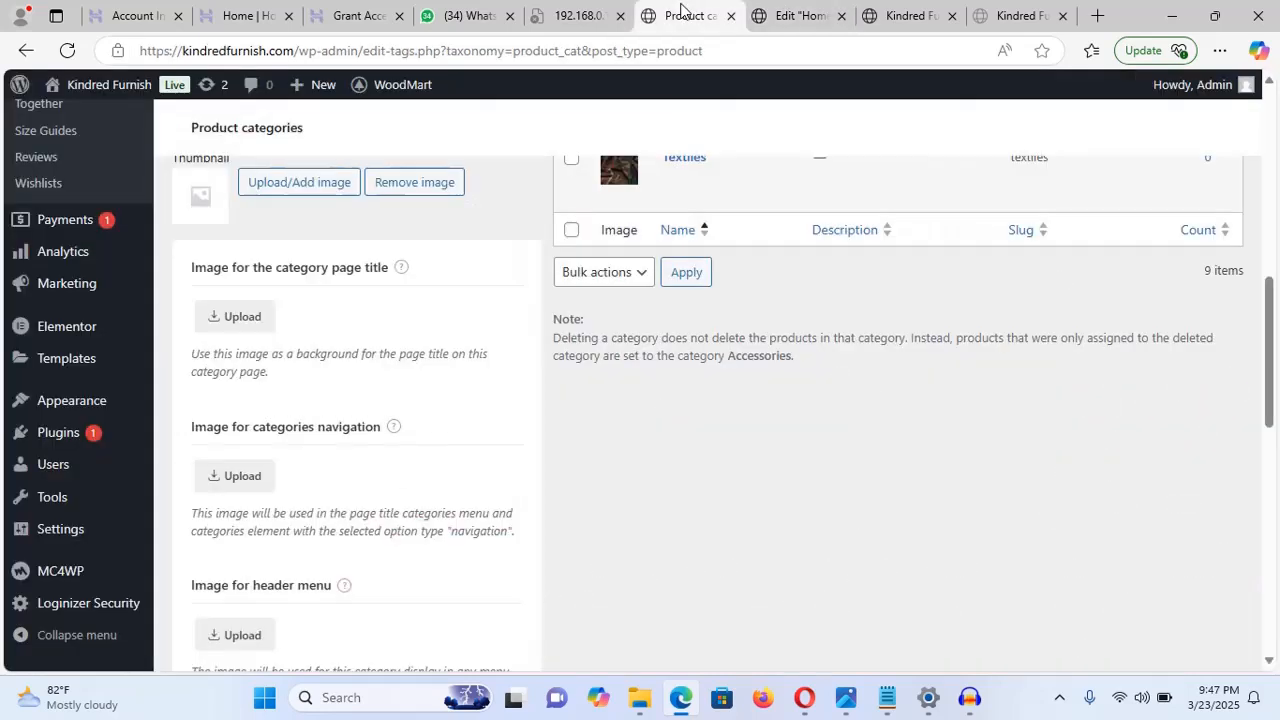
- Set wd-furniture-category-storage.jpg from the media library as the new category's categories navigation image and header menu image
left_click(238, 476)
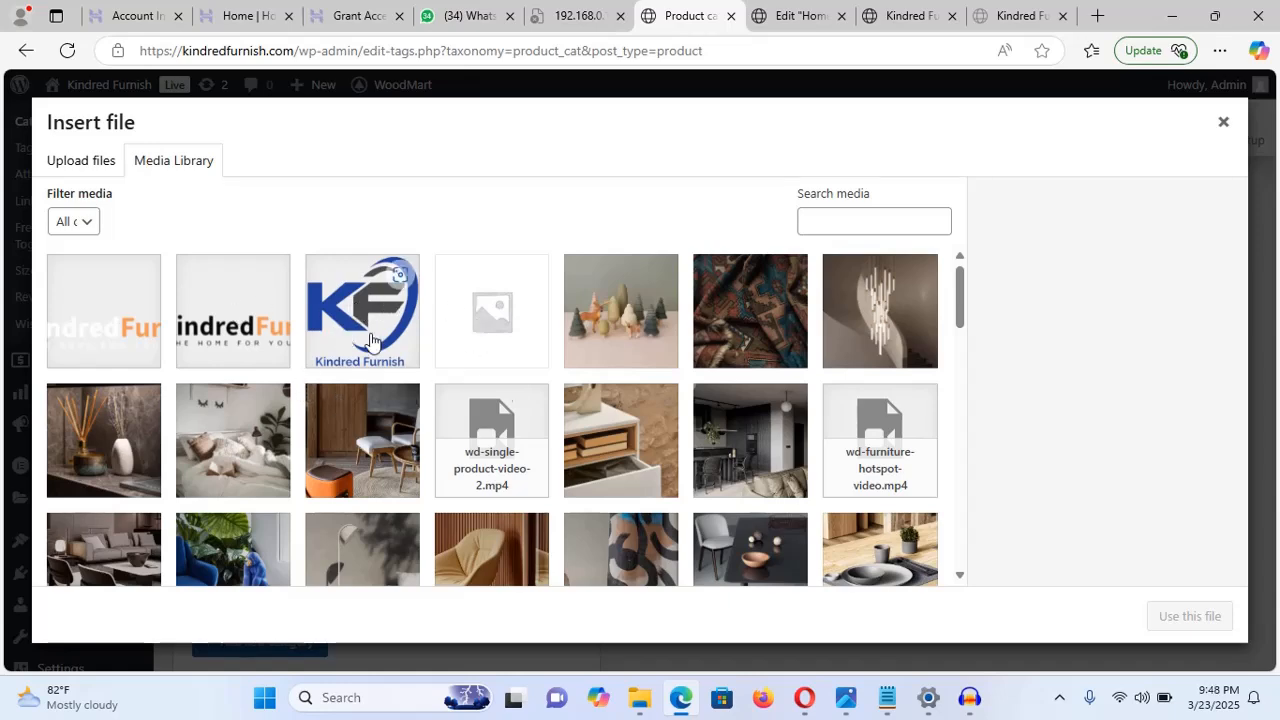
left_click(612, 466)
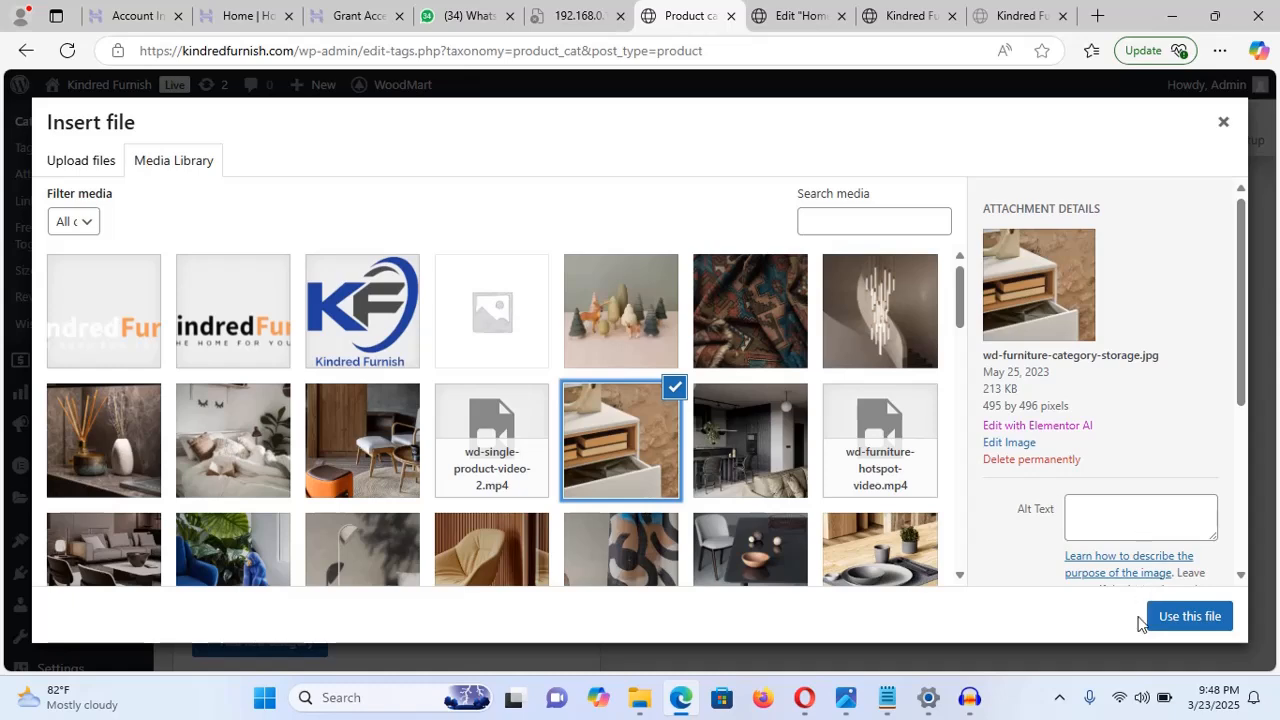
left_click(1178, 618)
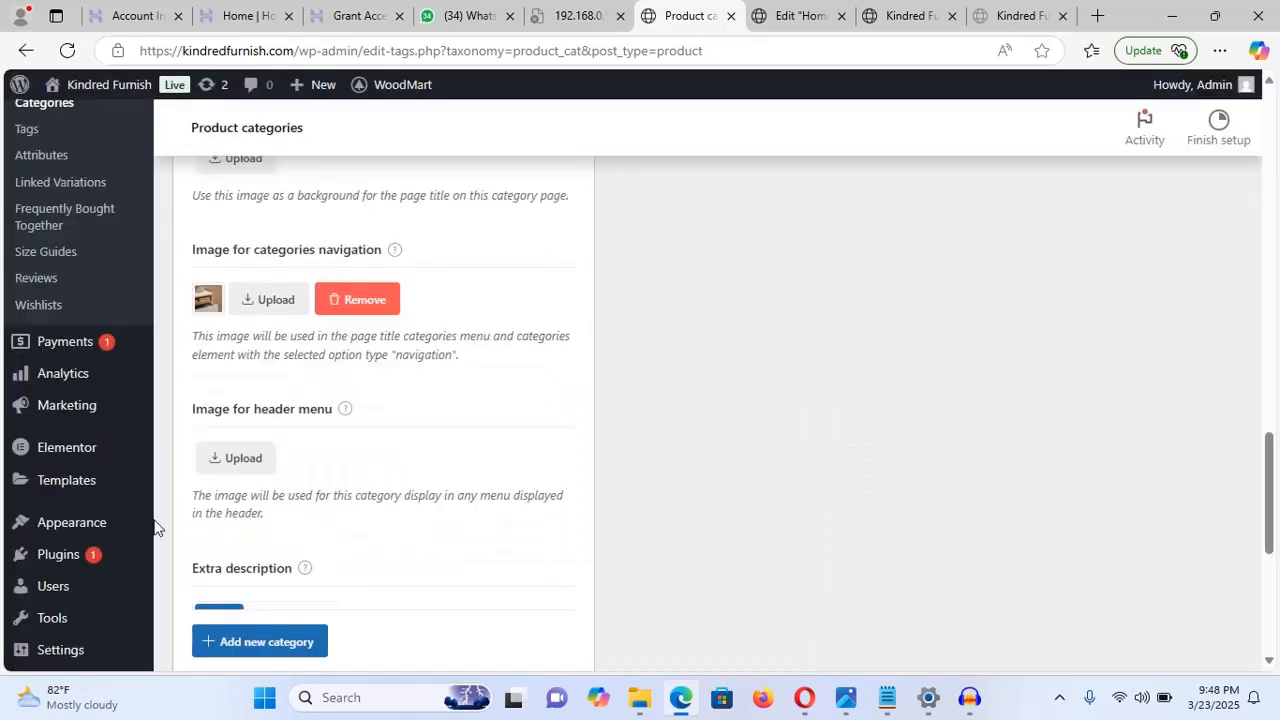
left_click(249, 462)
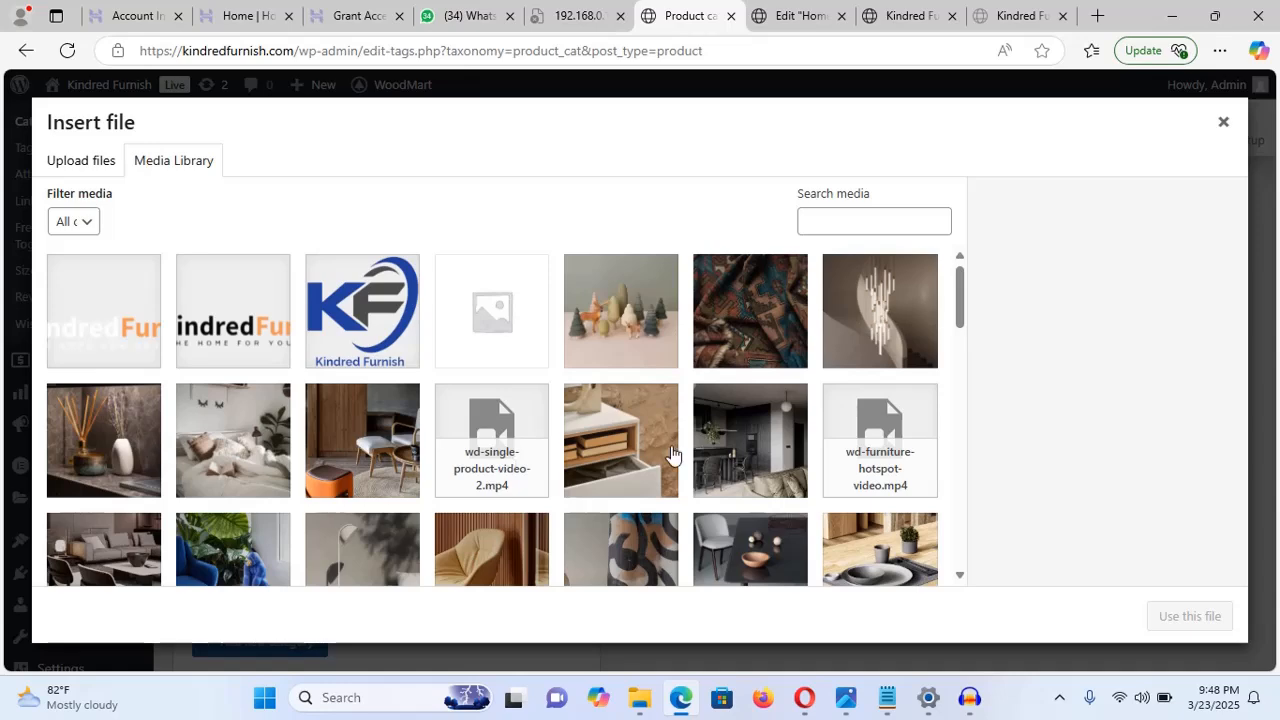
left_click(652, 415)
left_click(1160, 616)
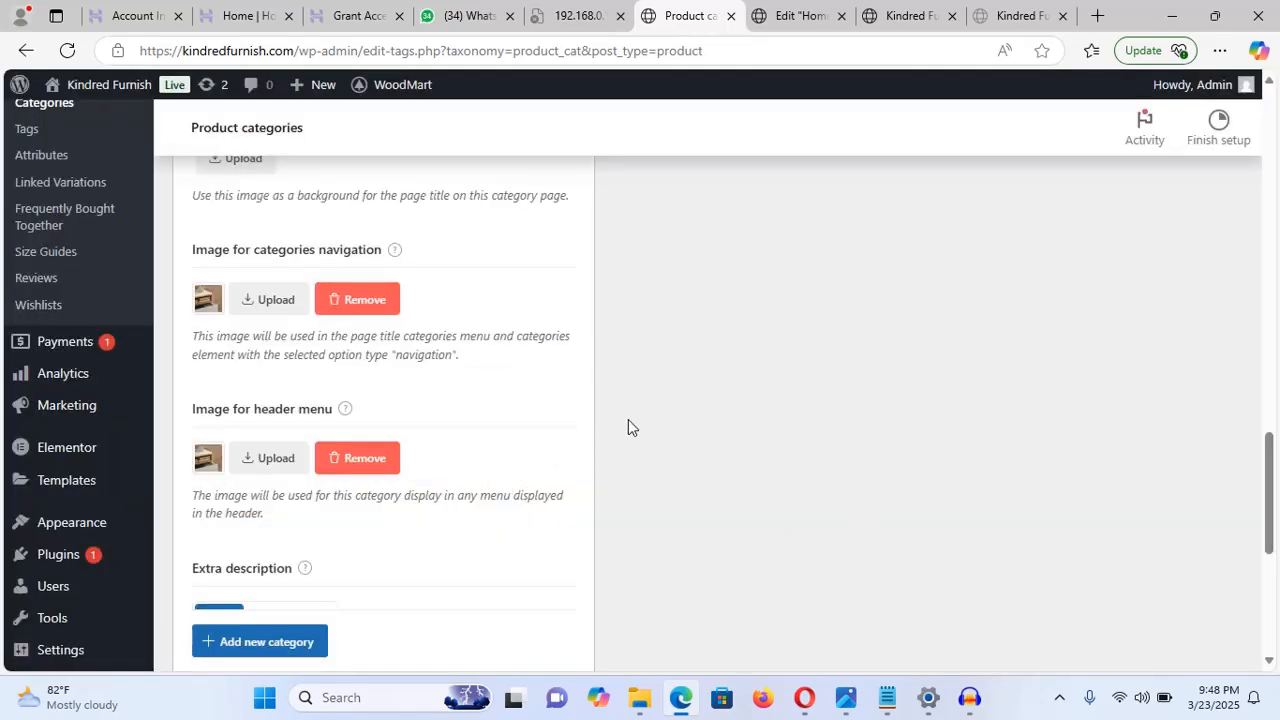
- Set wd-furniture-category-storage.jpg from the media library as the new category's page title image and thumbnail
scroll(628, 428, "down", 1)
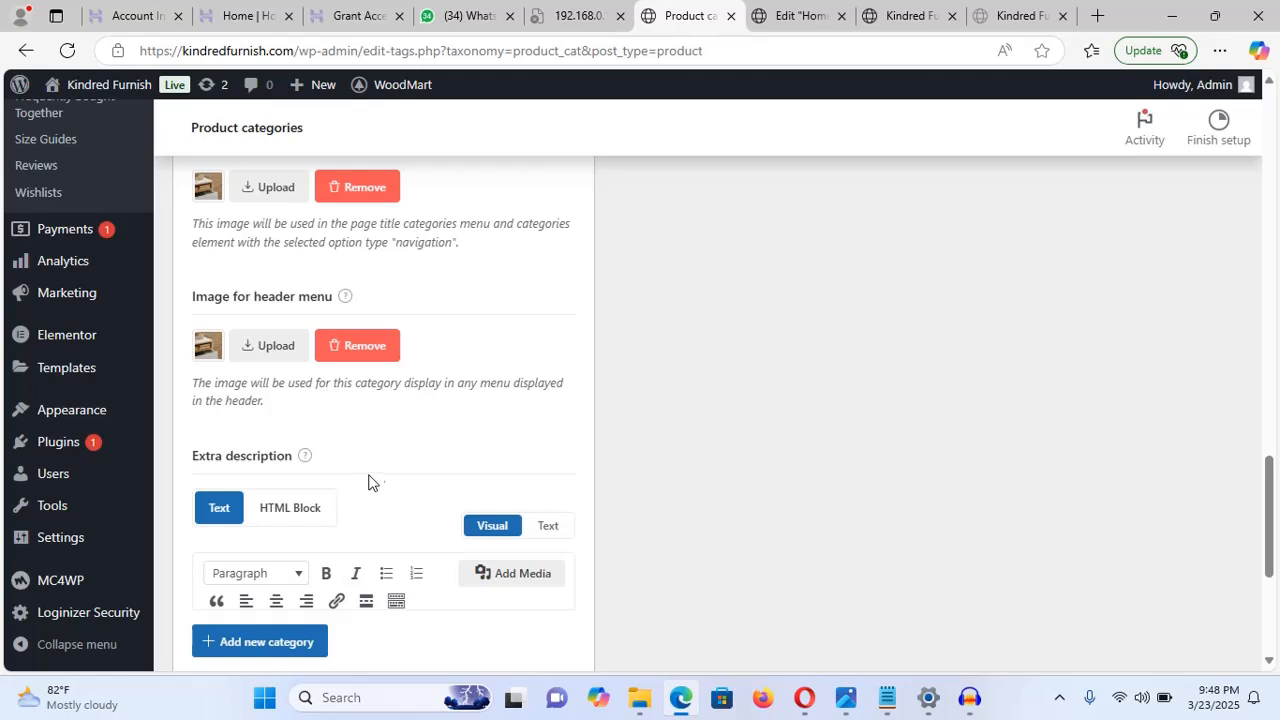
scroll(375, 479, "down", 2)
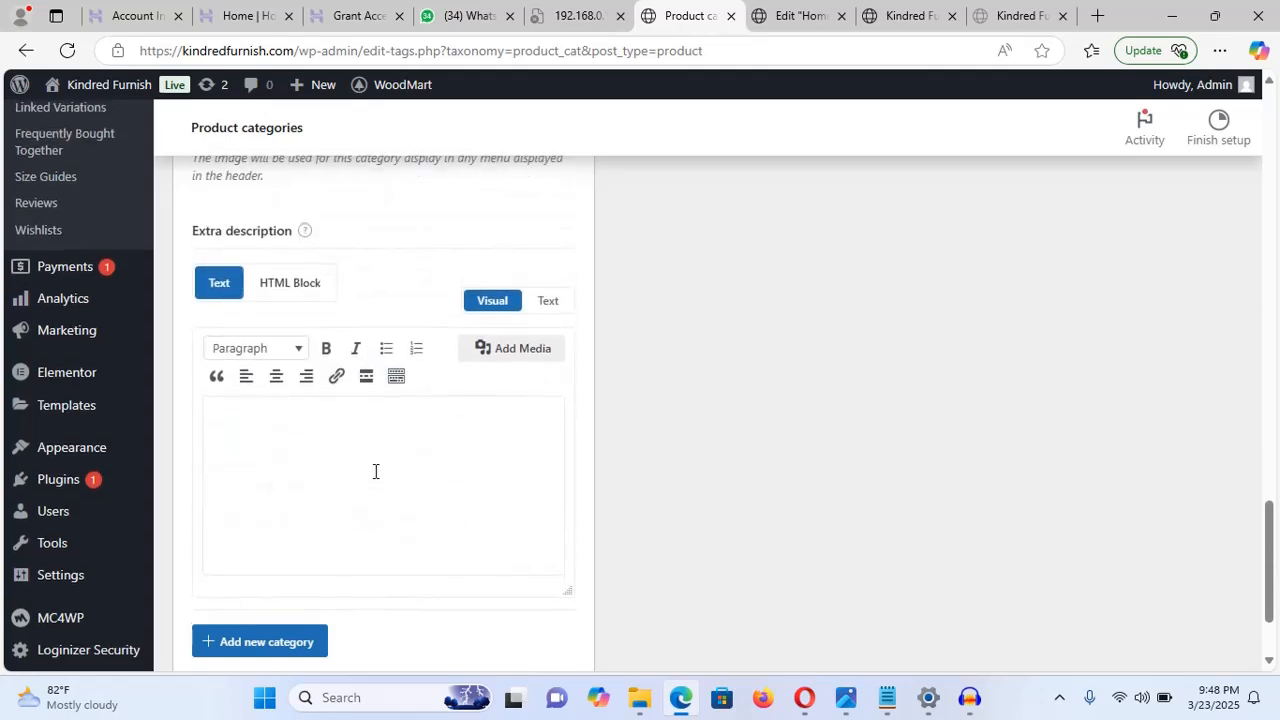
scroll(375, 471, "up", 3)
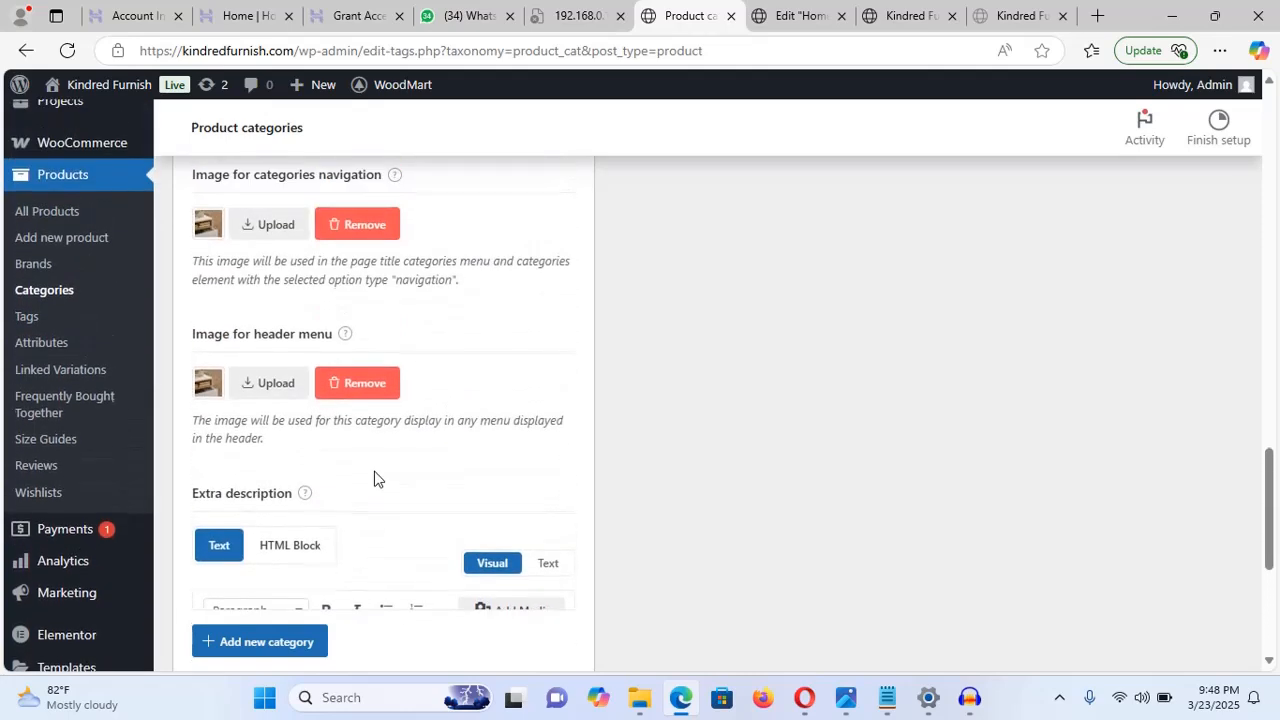
scroll(375, 479, "up", 2)
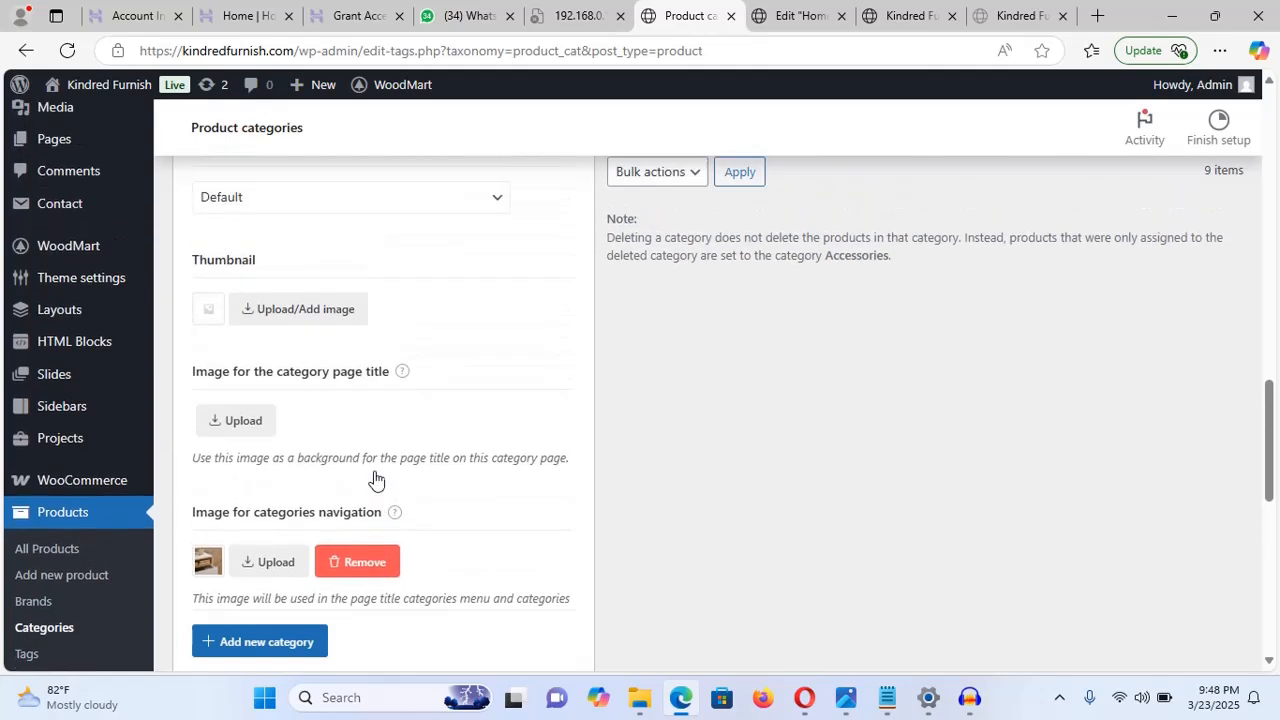
left_click(244, 421)
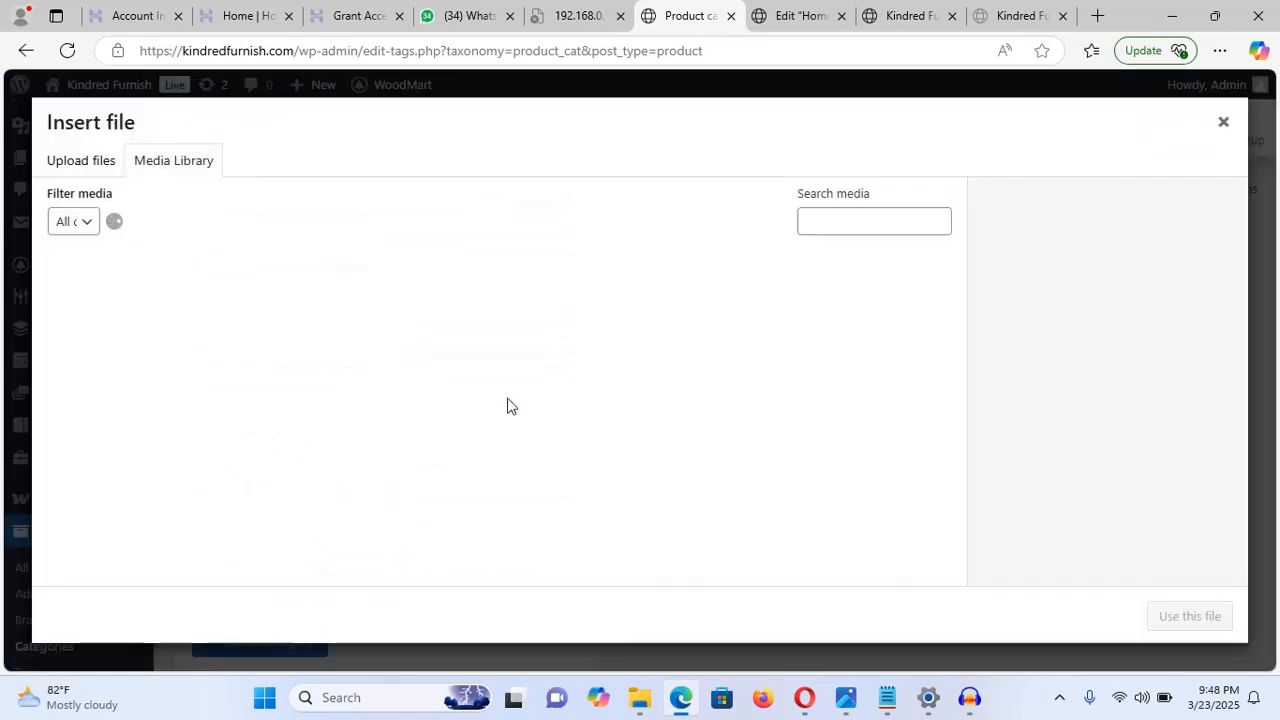
left_click(650, 442)
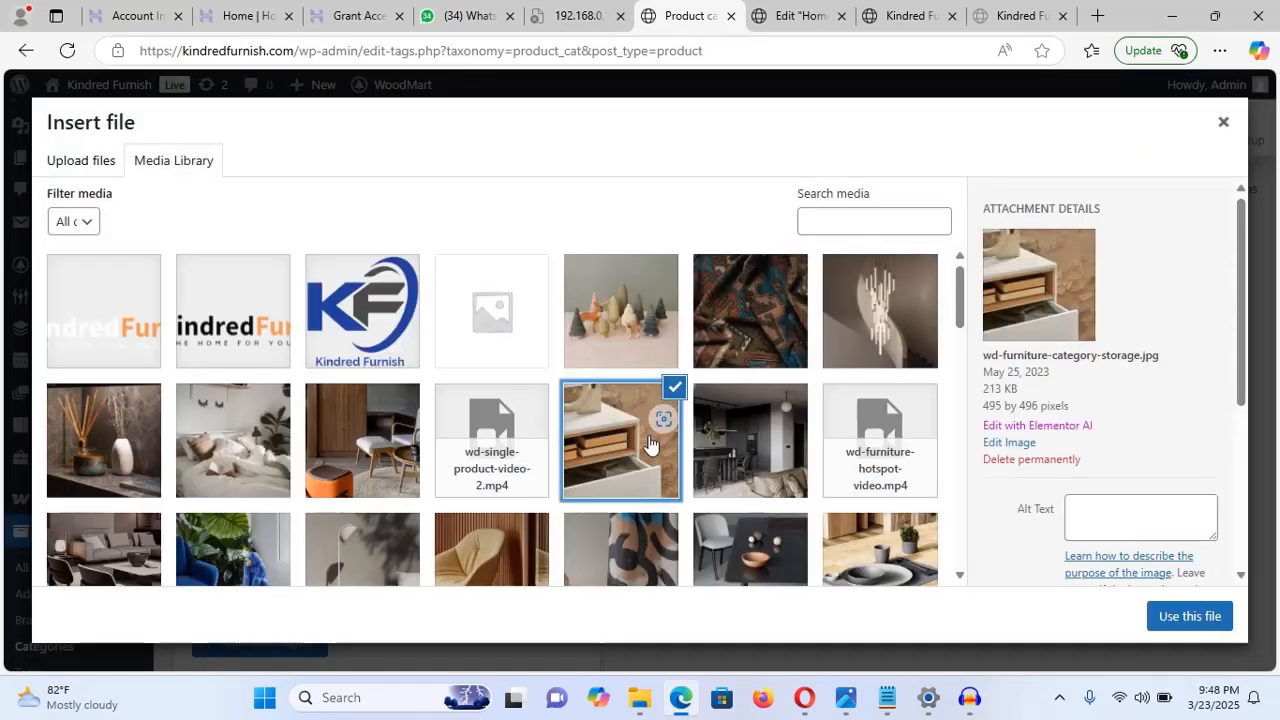
left_click(1190, 616)
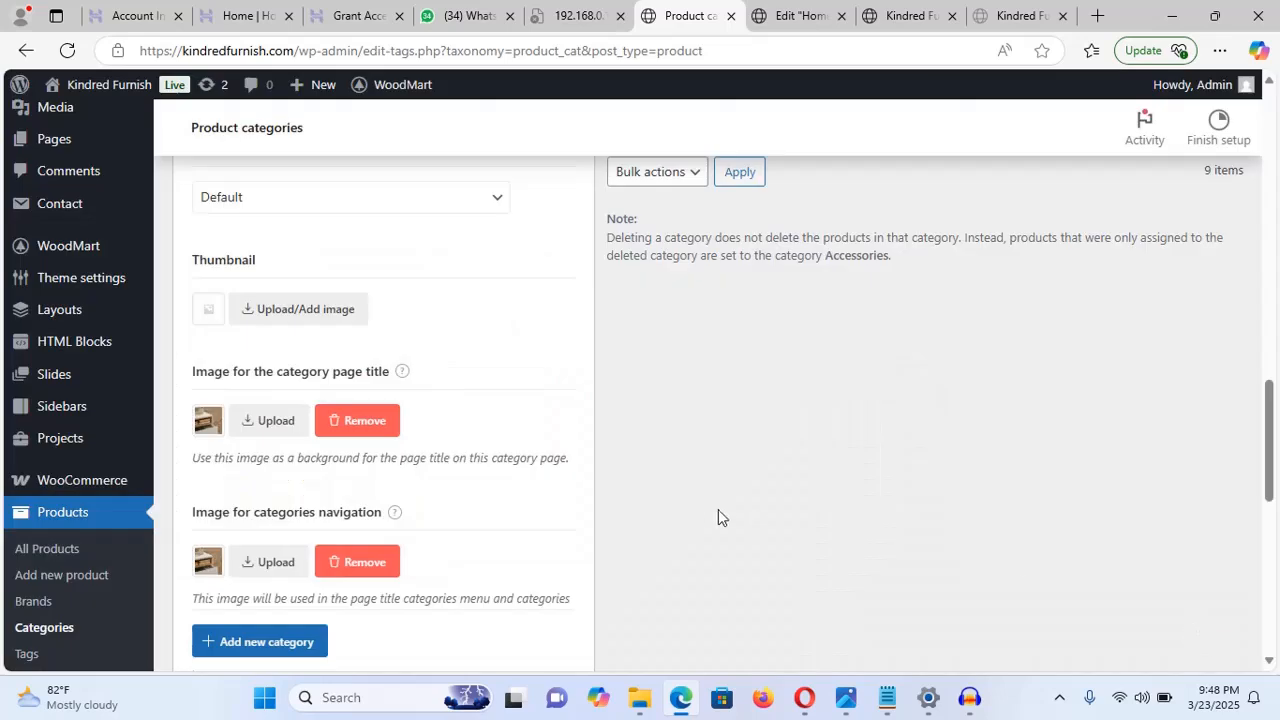
left_click(303, 314)
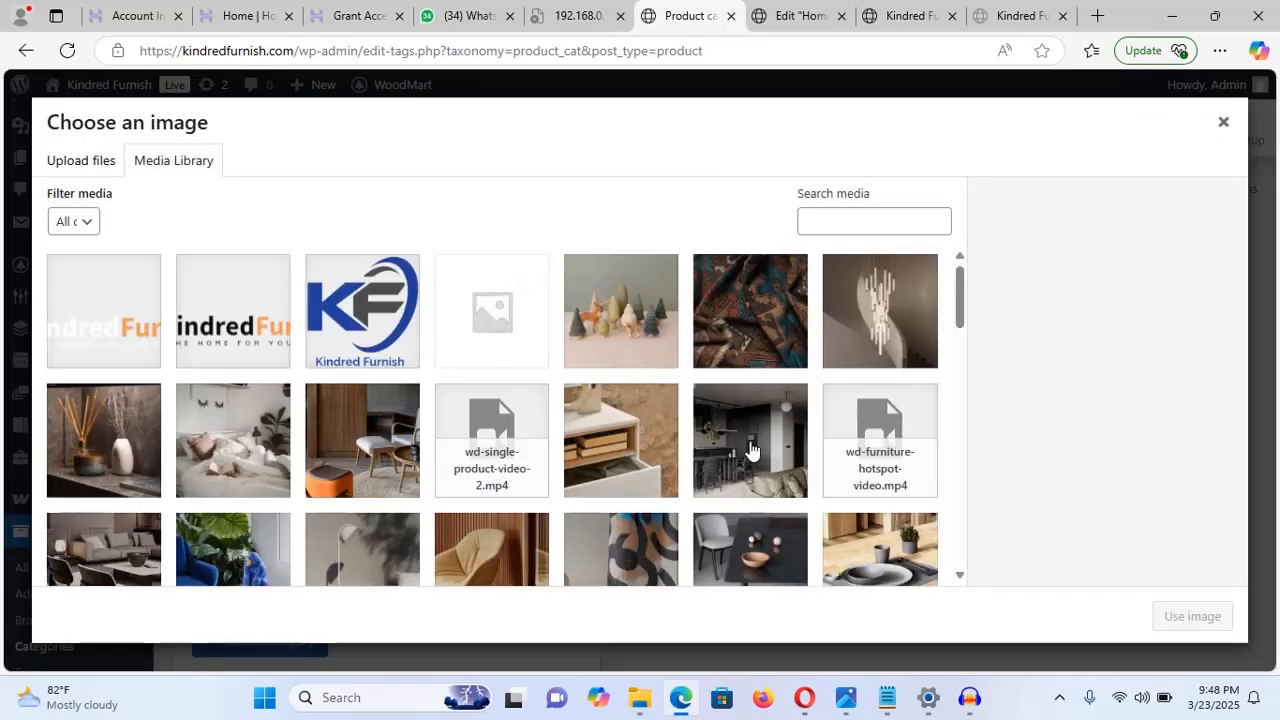
left_click(625, 455)
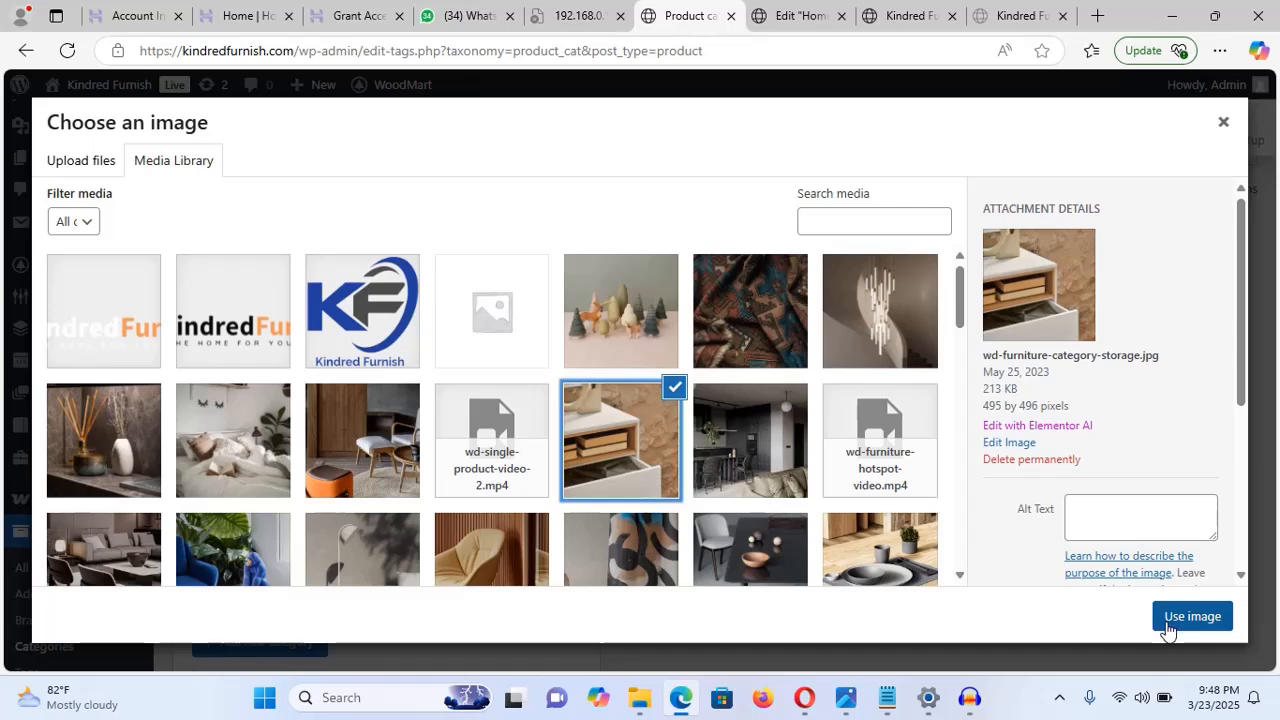
left_click(1167, 628)
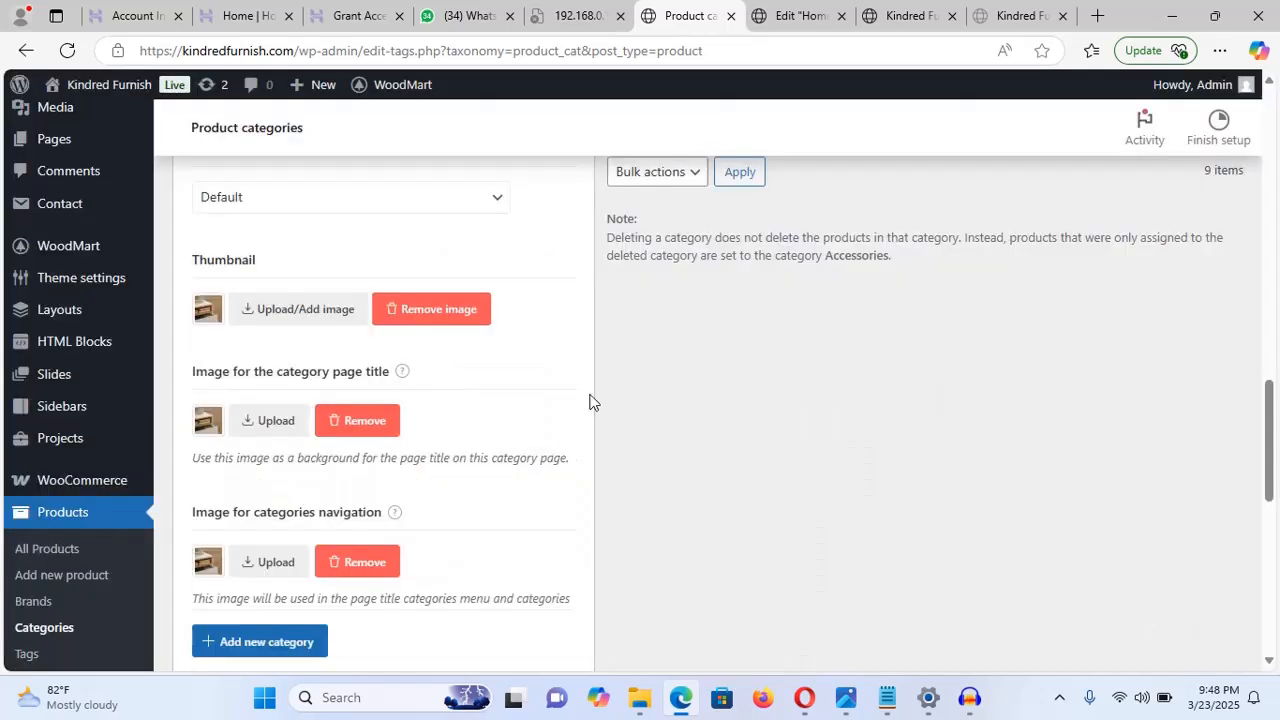
- Add the new Cupboard category with the extra description left empty, and check its entry in the category list
scroll(592, 300, "down", 10)
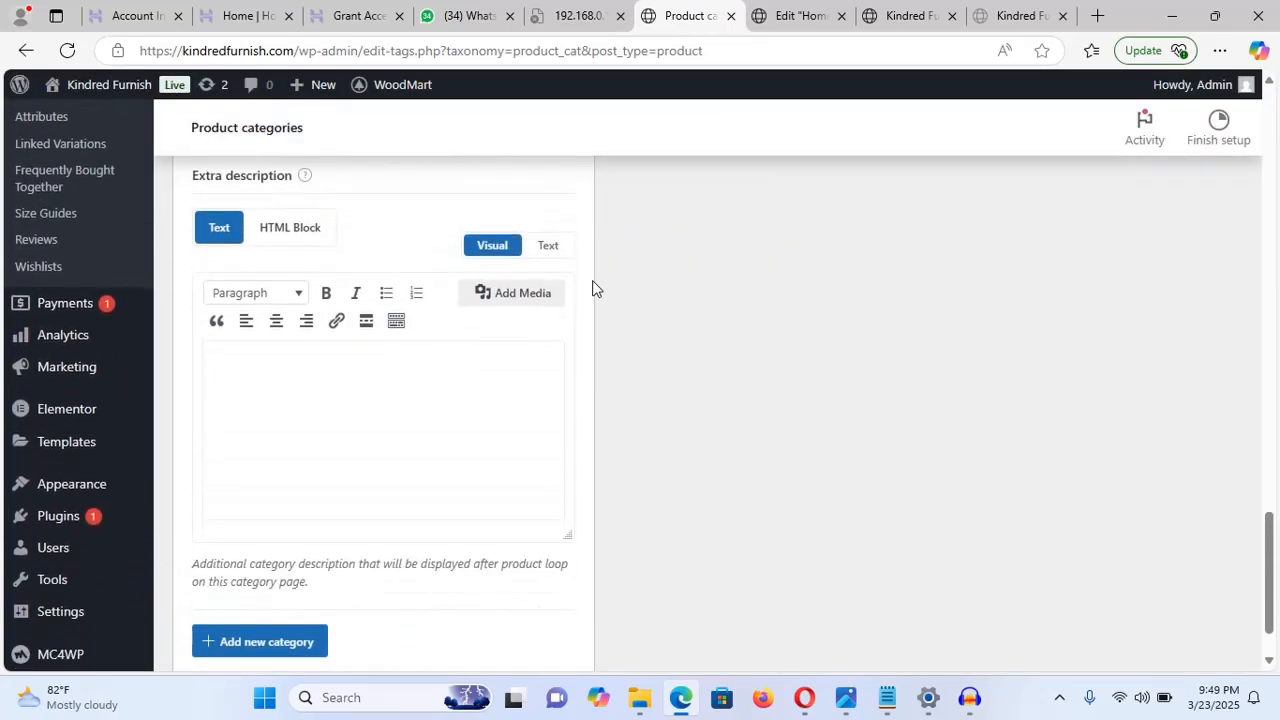
scroll(592, 288, "down", 2)
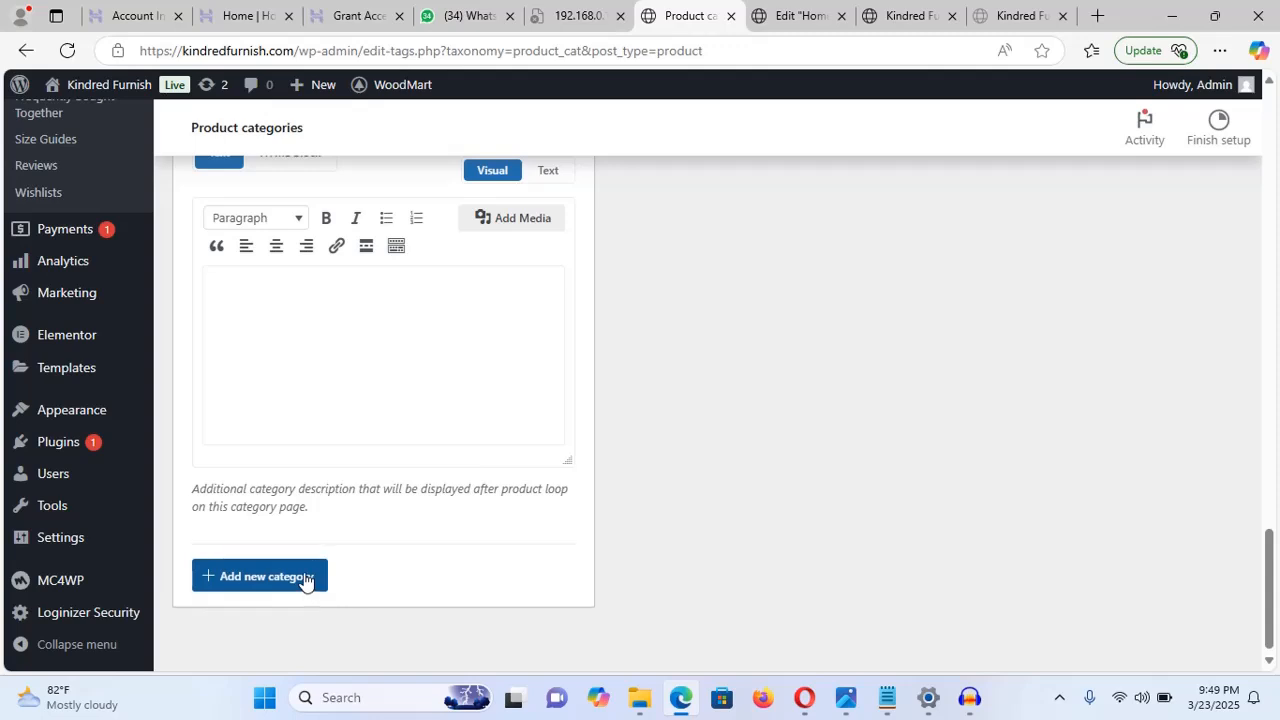
scroll(760, 430, "up", 5)
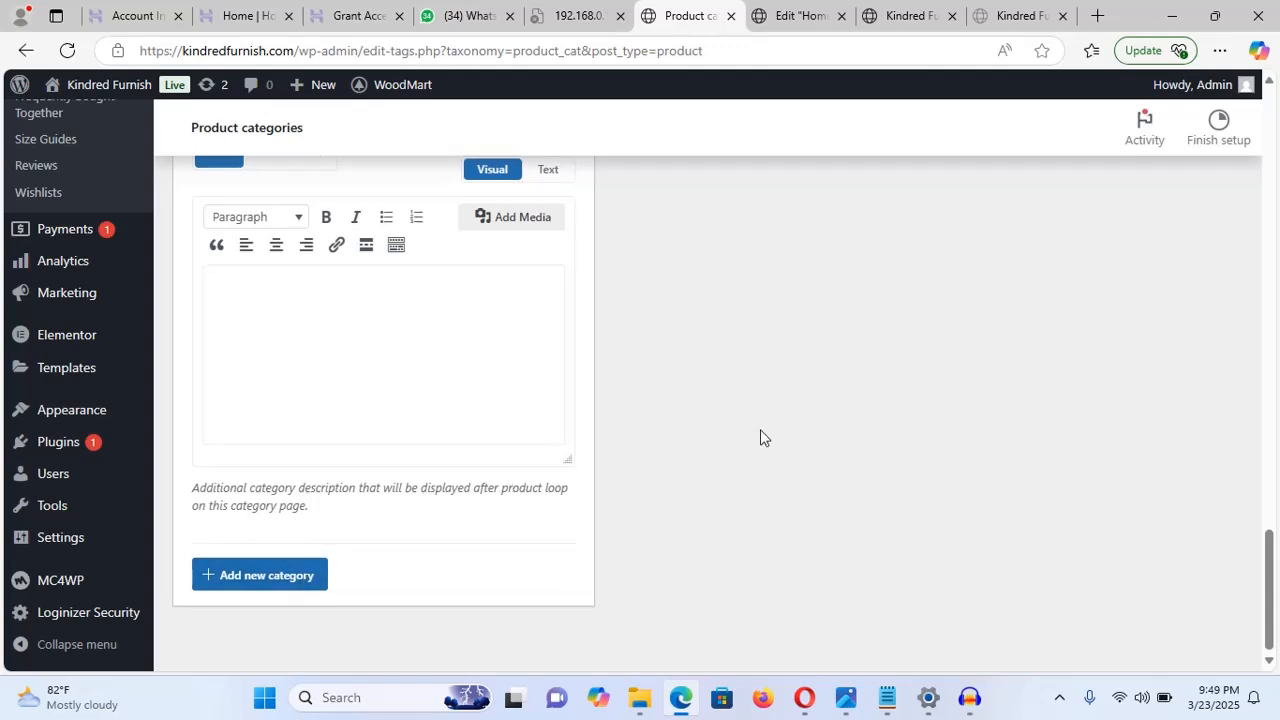
scroll(760, 437, "up", 6)
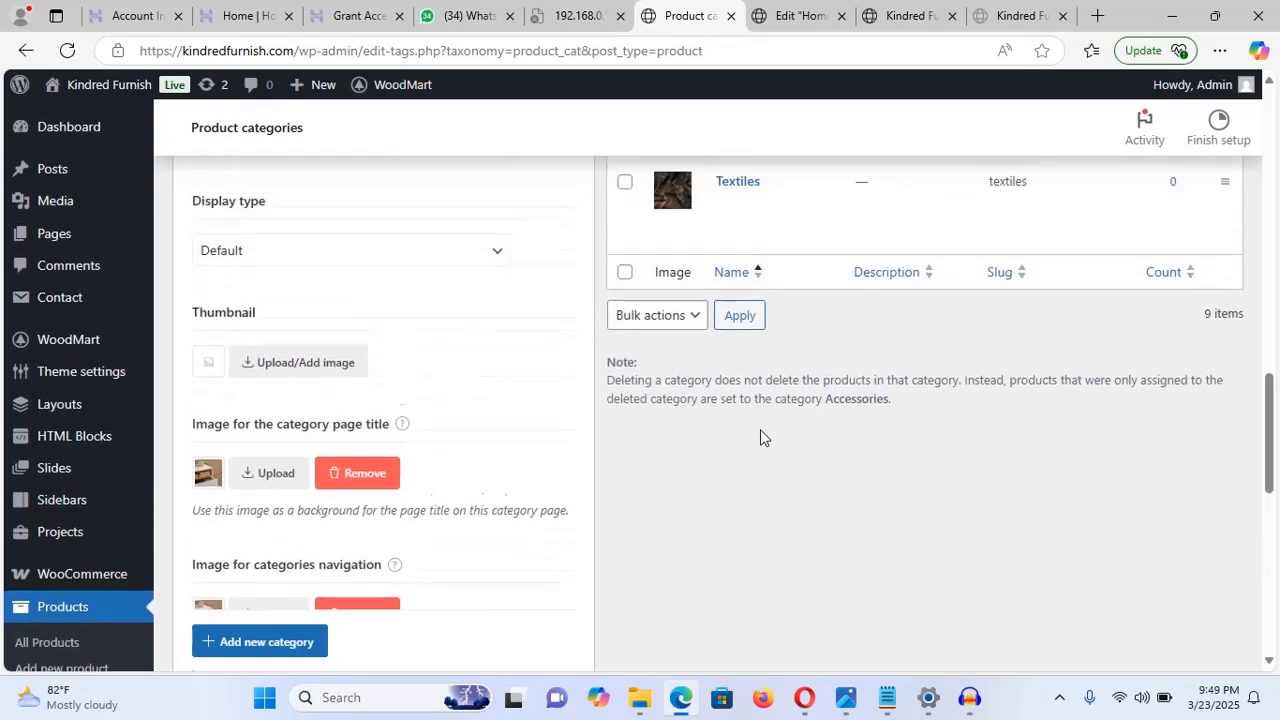
scroll(760, 437, "up", 6)
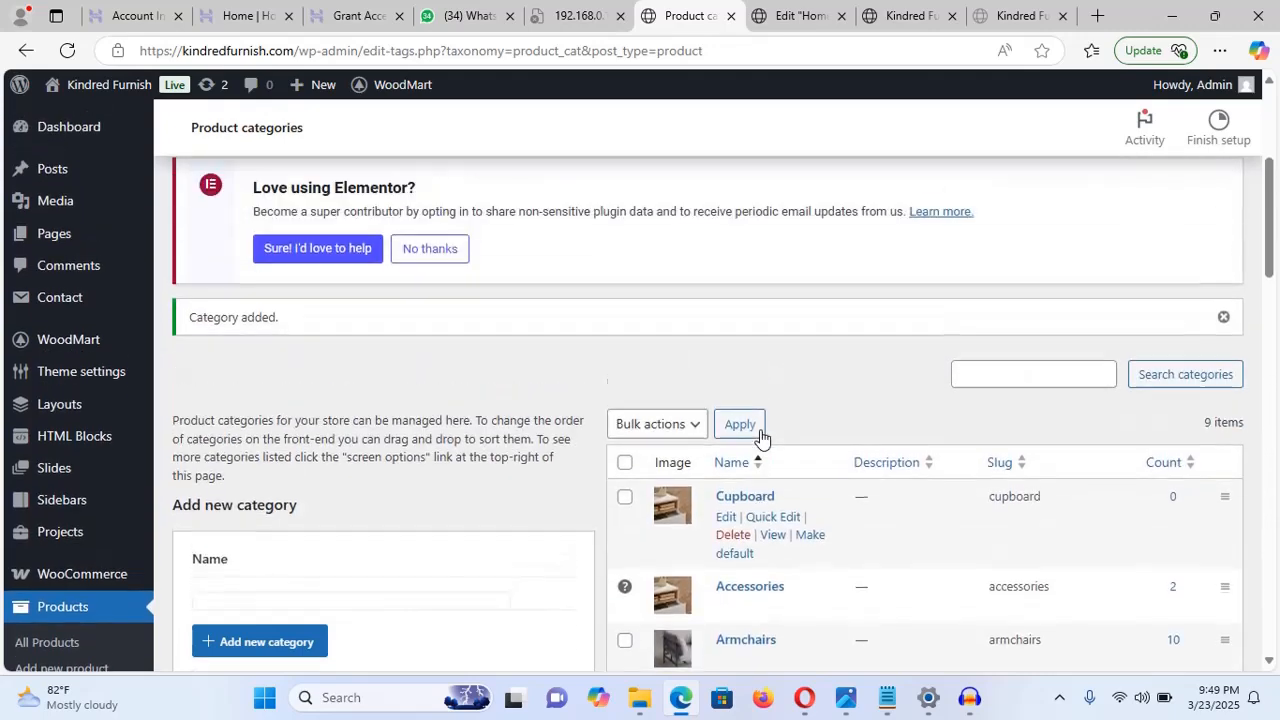
scroll(762, 434, "down", 2)
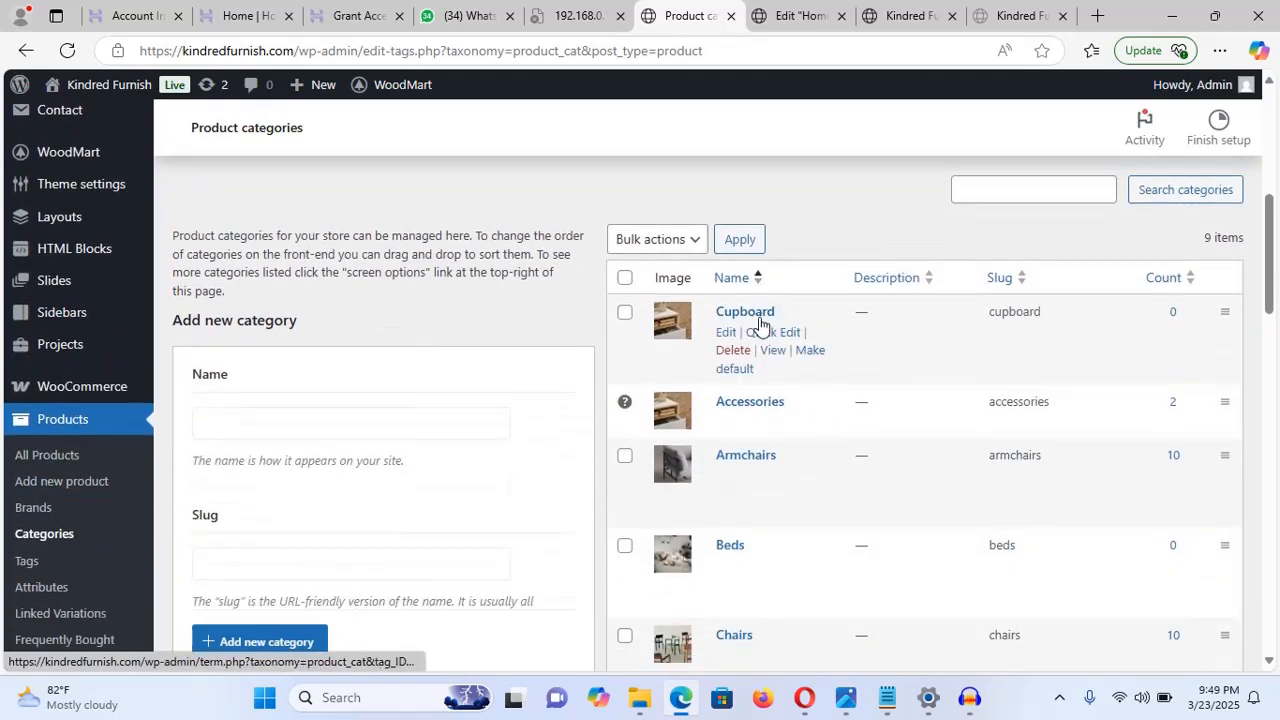
- Preview the Home Furniture2 page and check which product categories its category grid shows
left_click(797, 16)
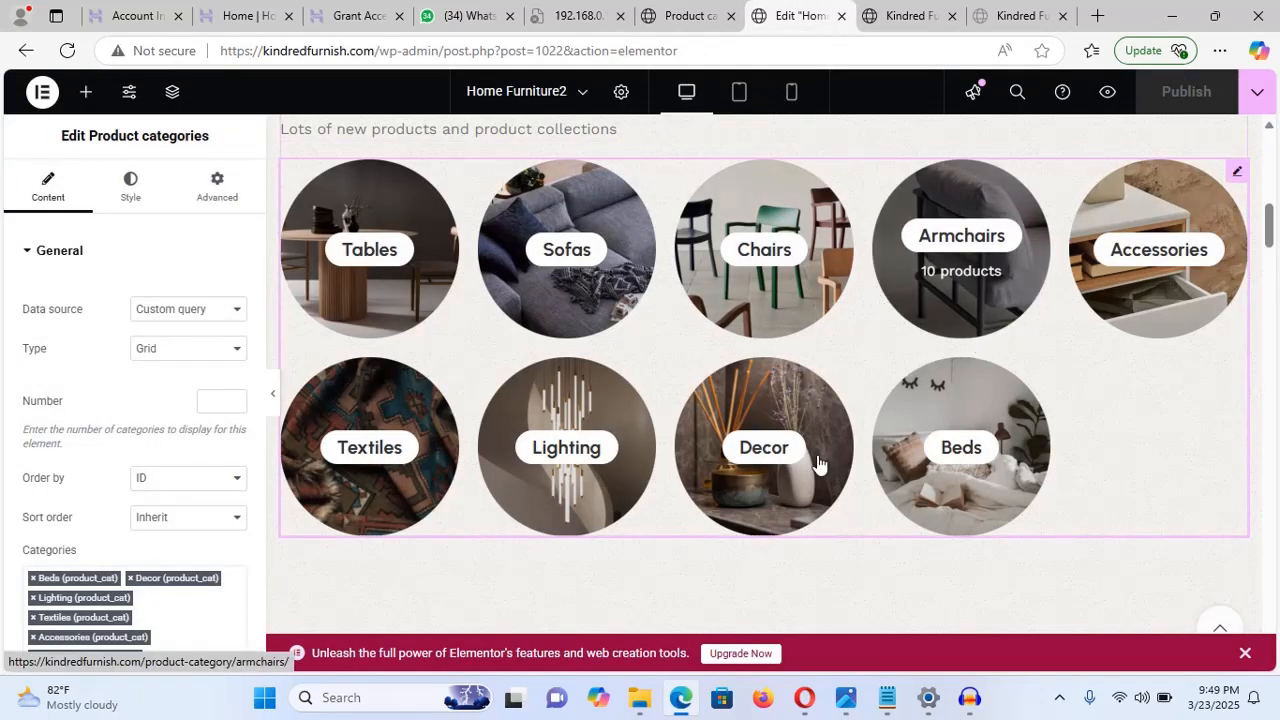
left_click(682, 53)
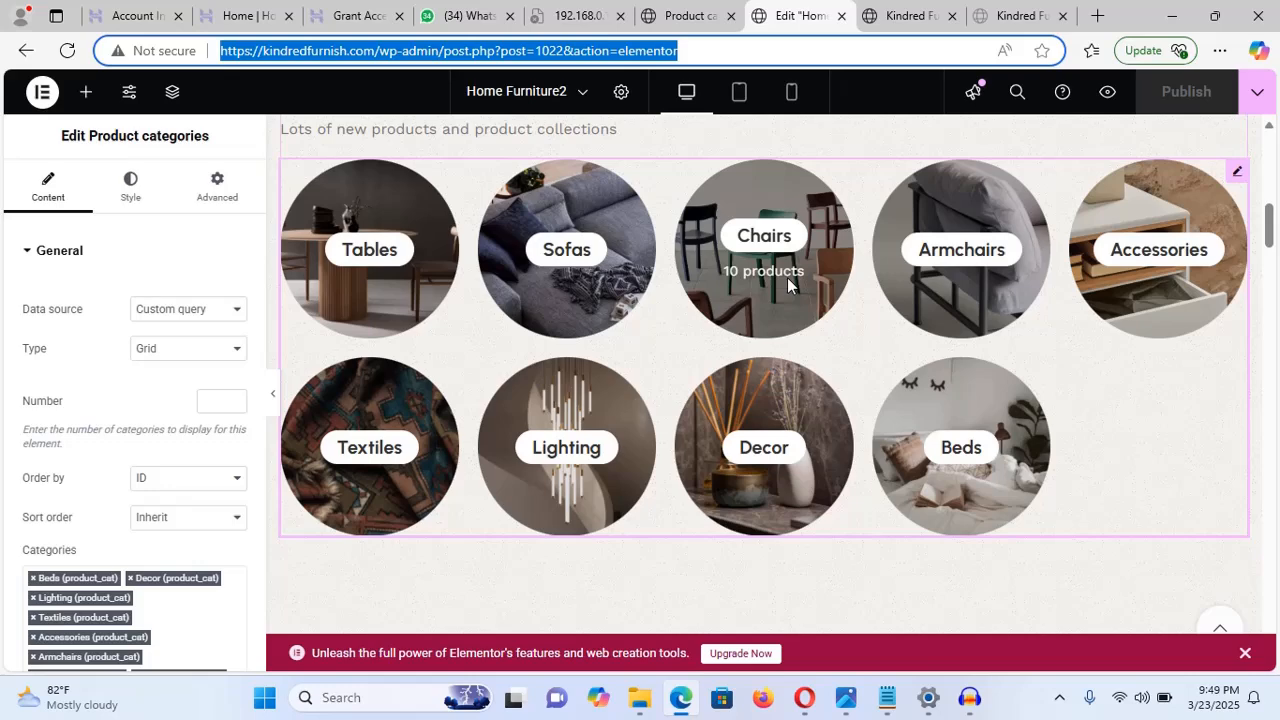
left_click(1175, 420)
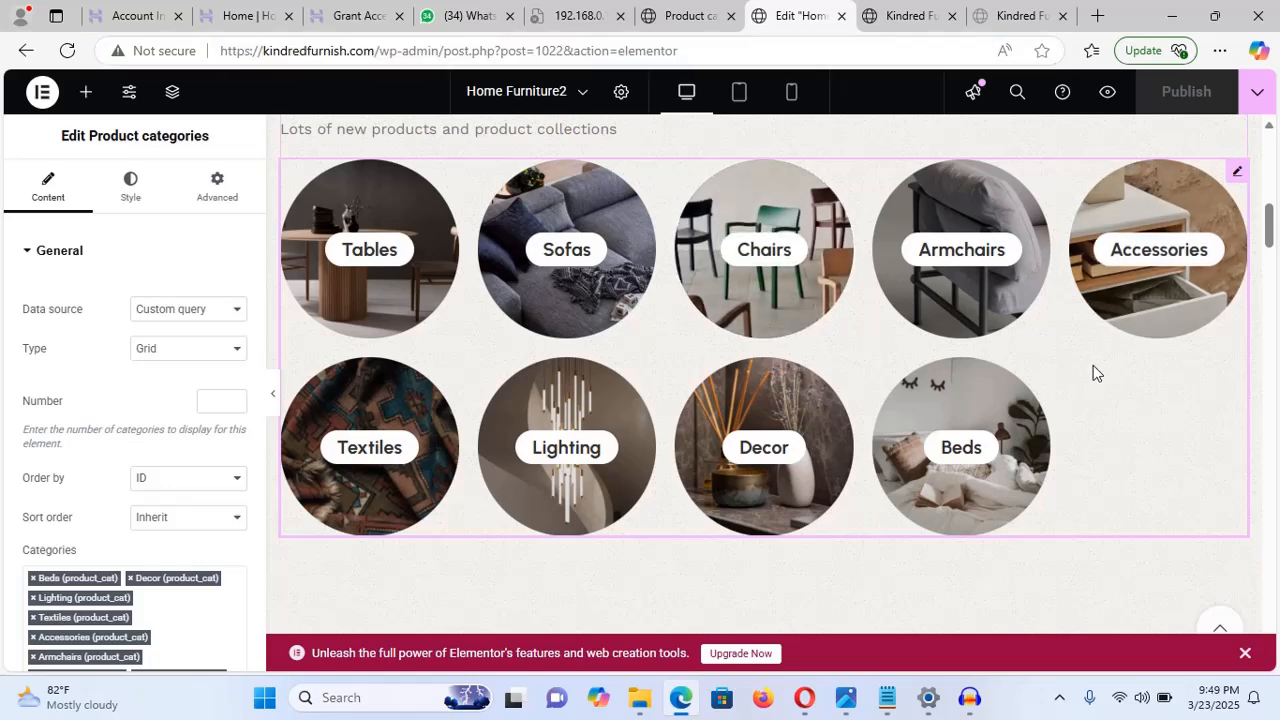
left_click(1108, 94)
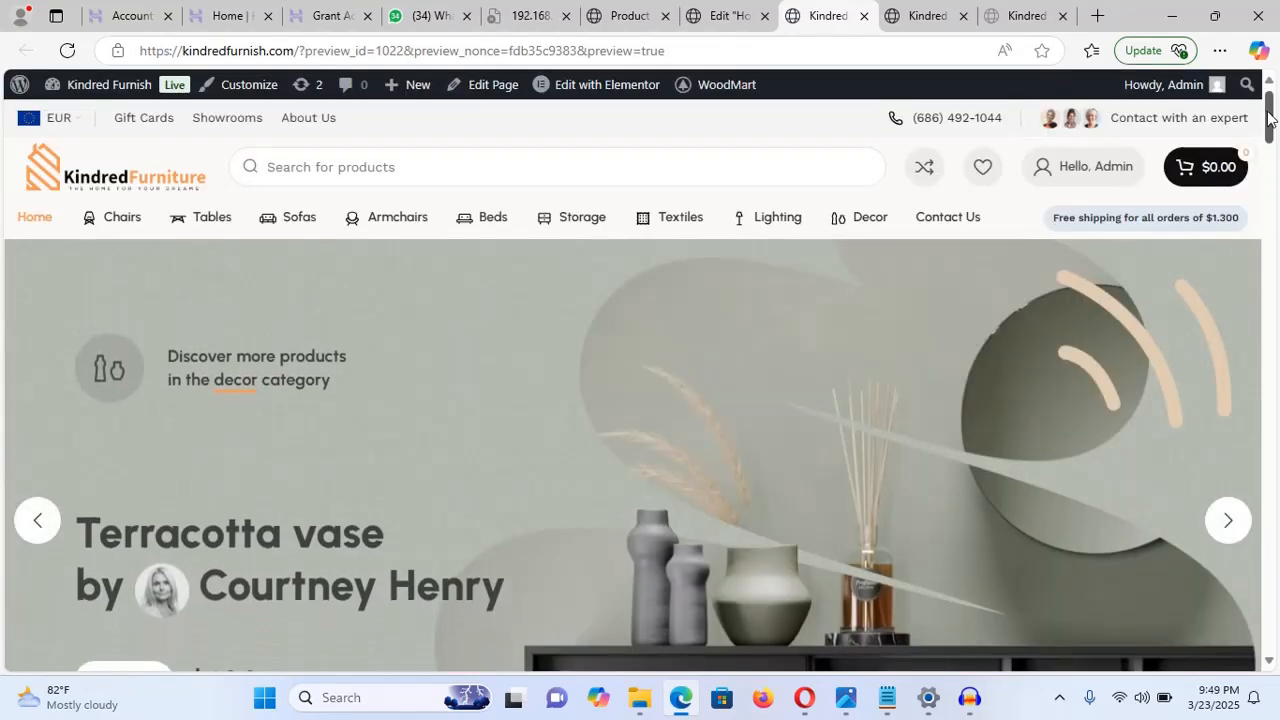
left_click_drag(1271, 117, 1263, 193)
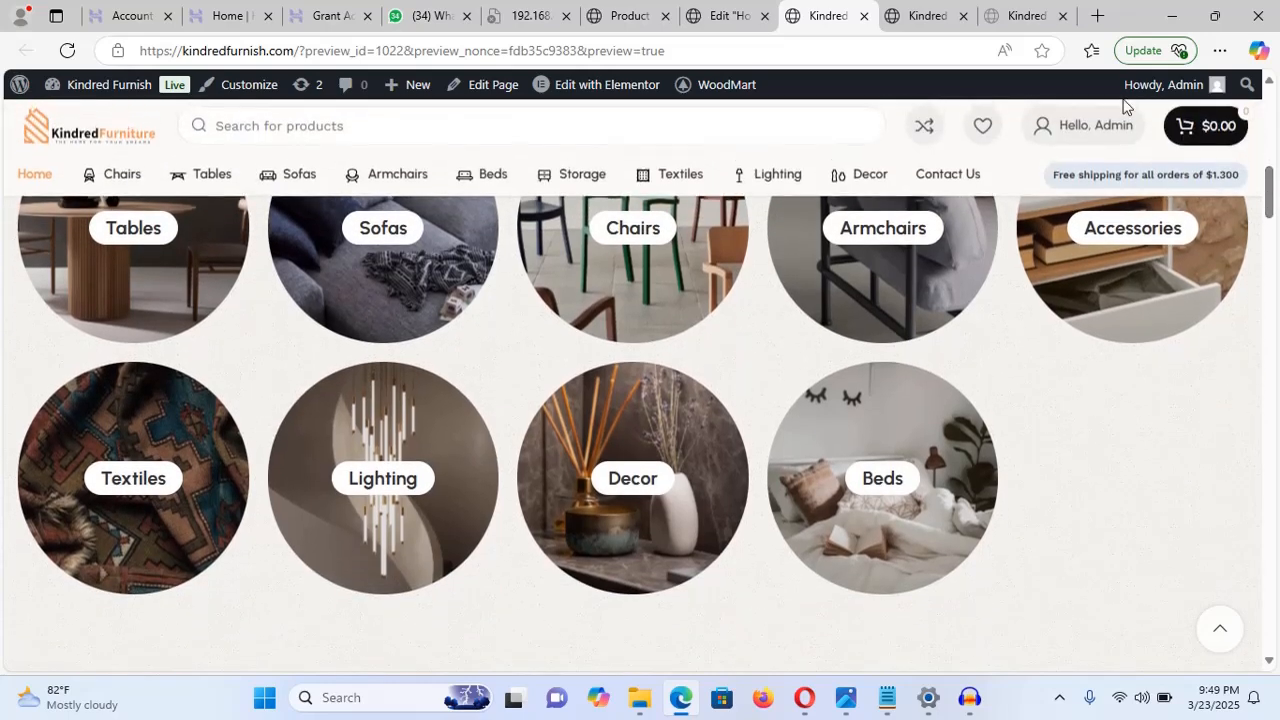
- Add Cupboard (product_cat) to the categories of the Product categories element on the Home Furniture2 page
left_click(740, 15)
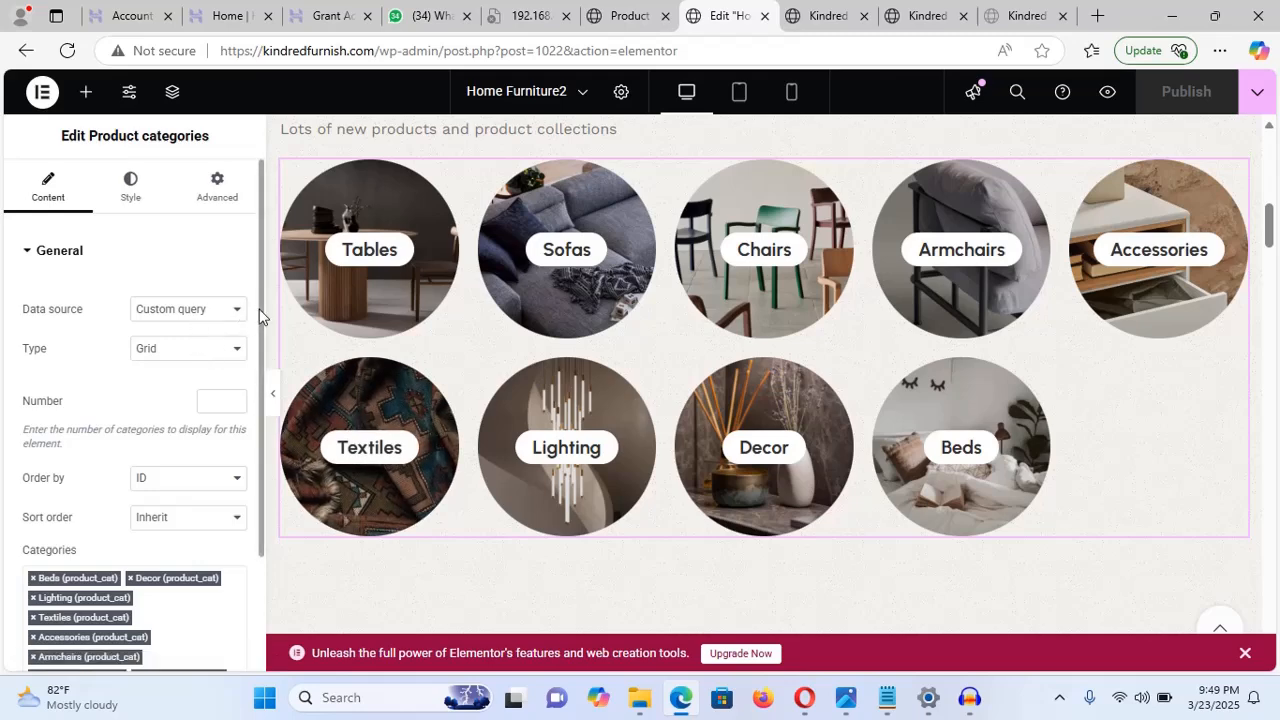
left_click_drag(260, 311, 254, 437)
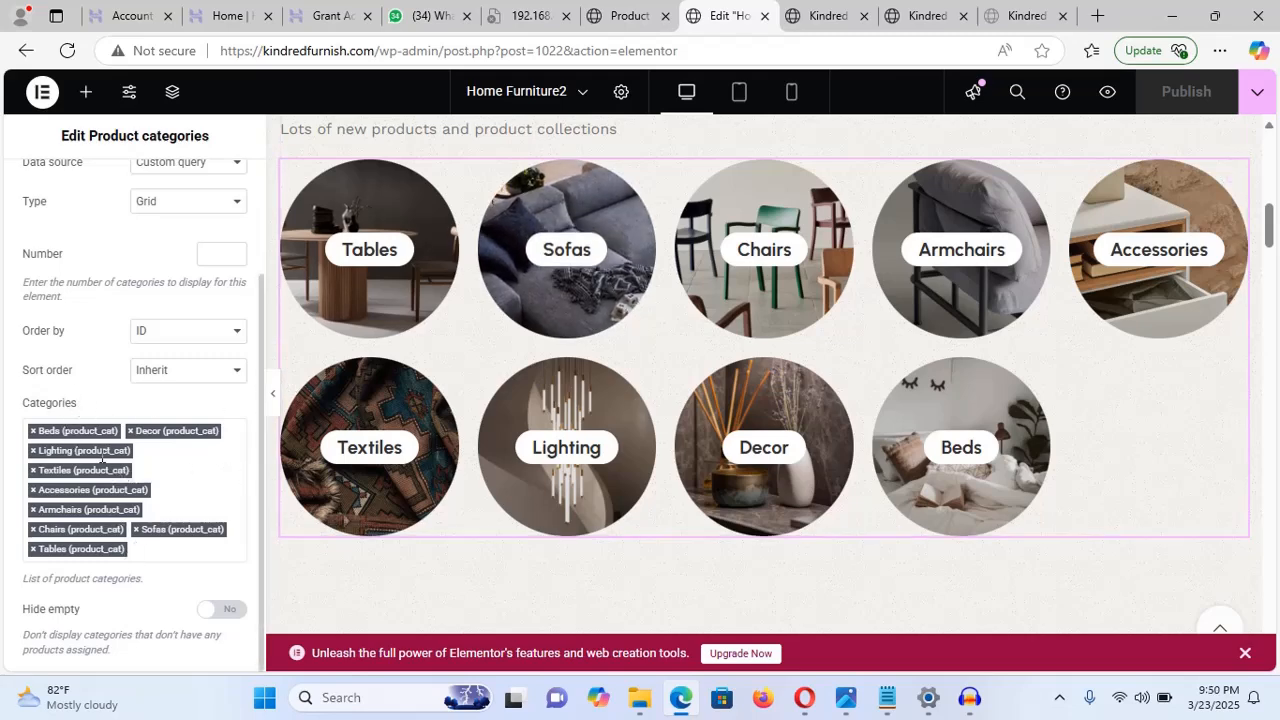
left_click(169, 558)
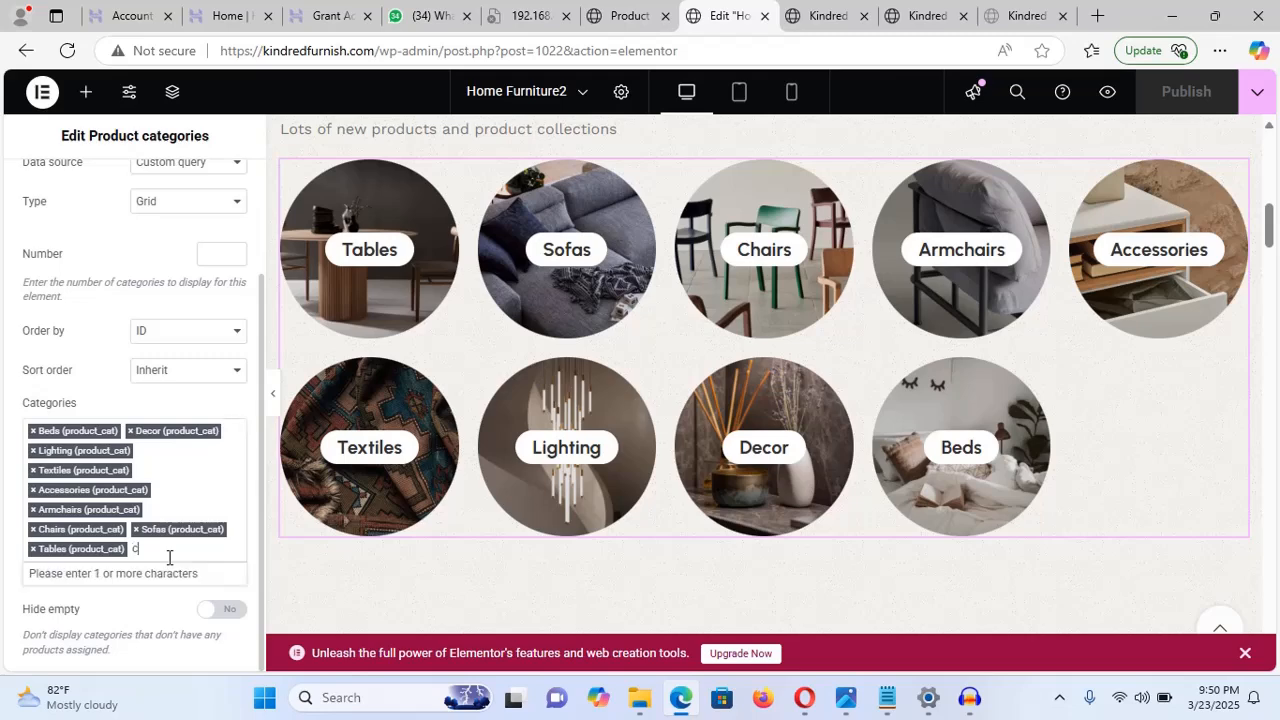
type("cu")
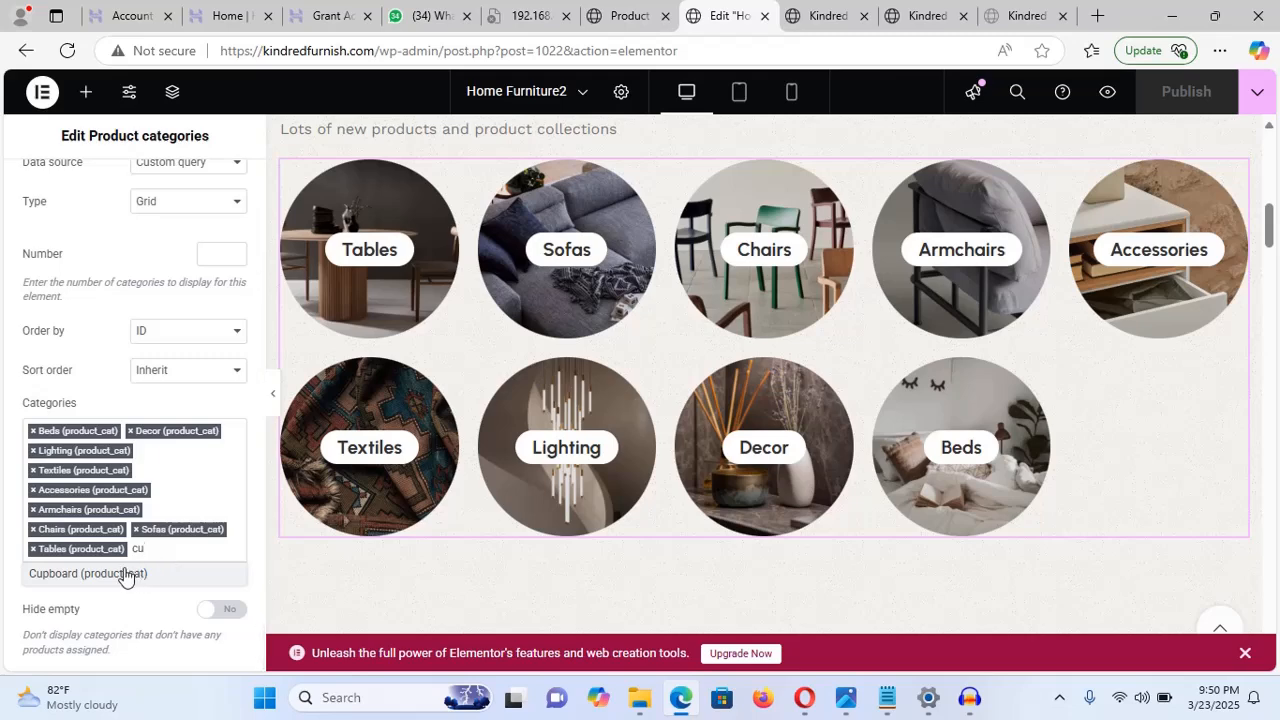
type("p")
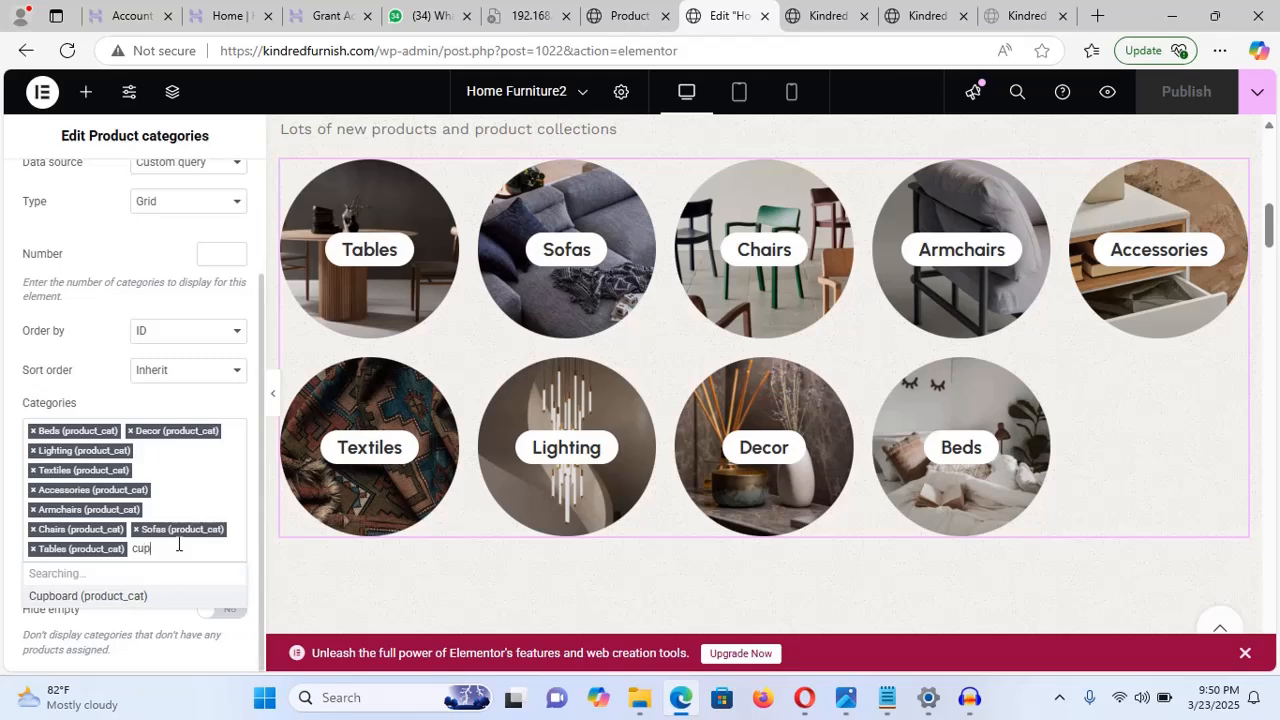
left_click(86, 576)
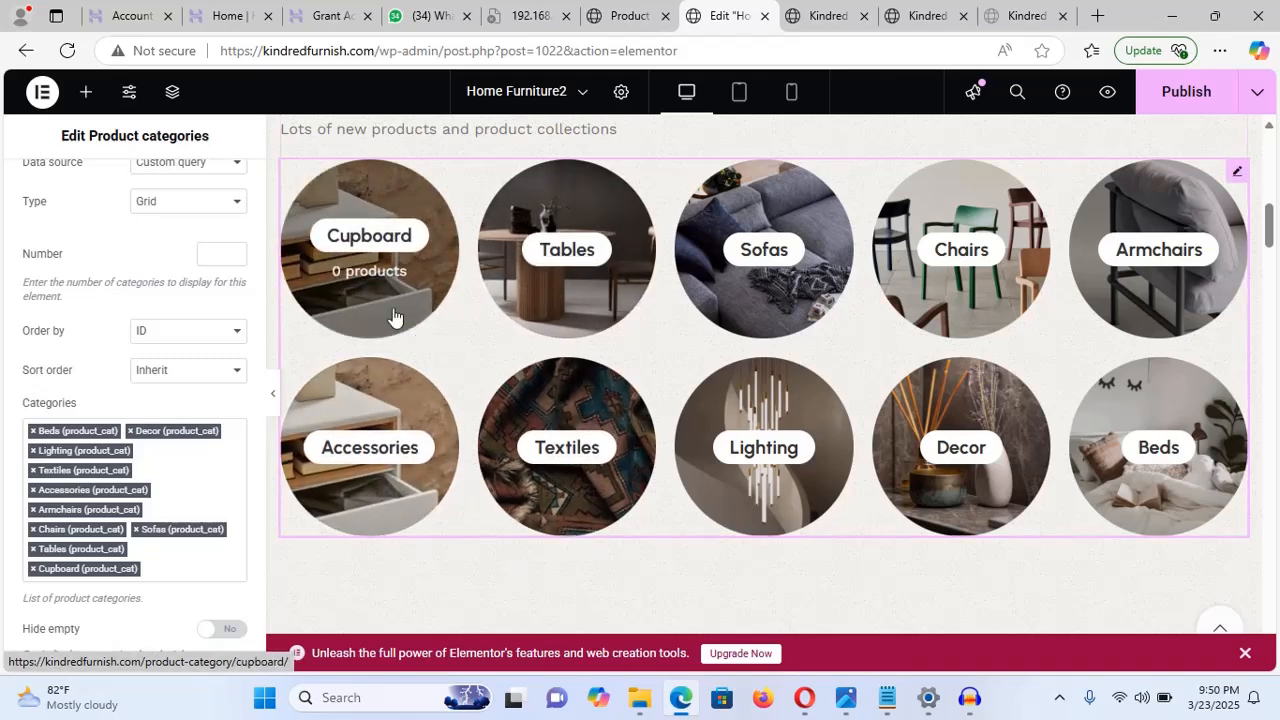
- Publish the Home Furniture2 page and check the Our categories grid in the page preview
left_click(1187, 94)
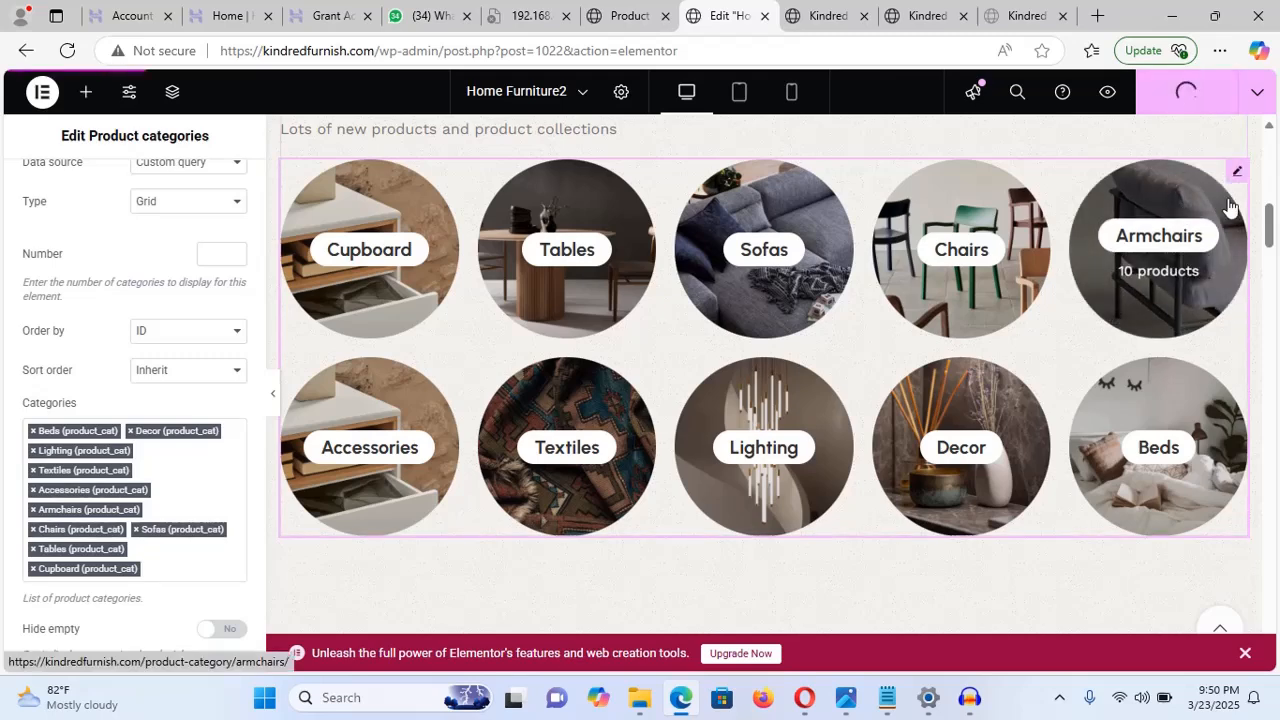
left_click(810, 16)
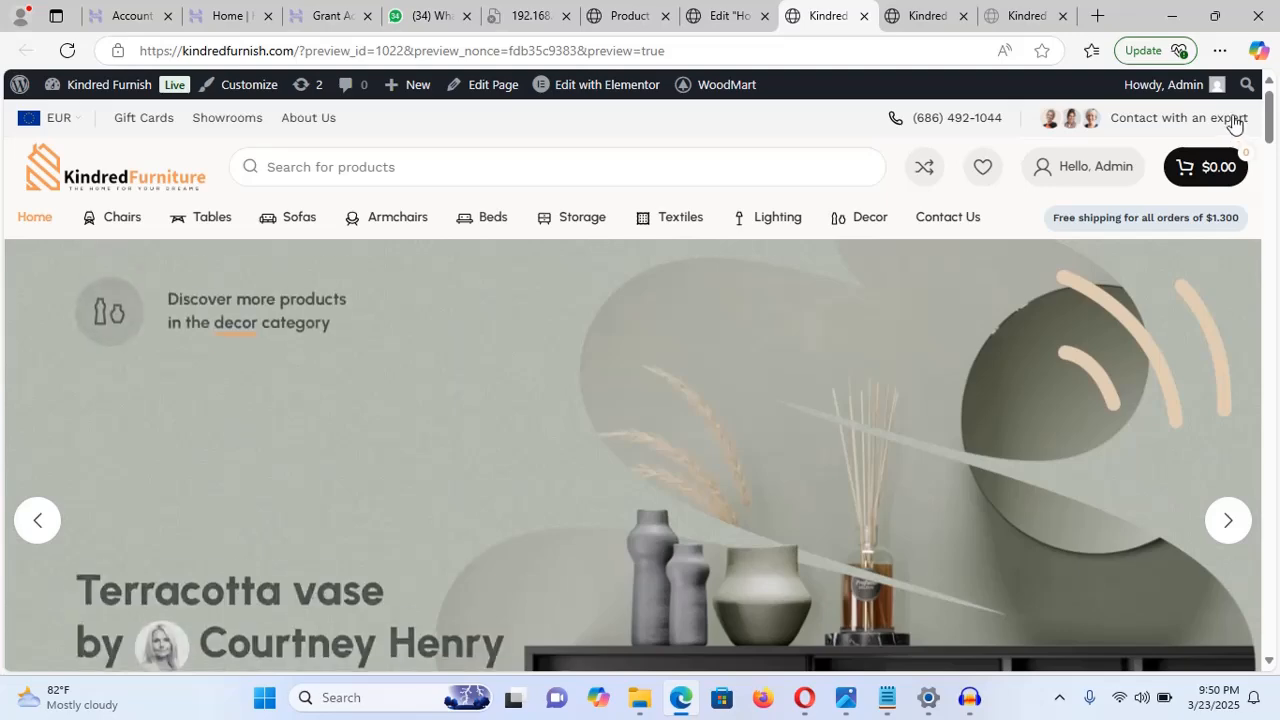
scroll(640, 400, "down", 10)
scroll(257, 294, "up", 3)
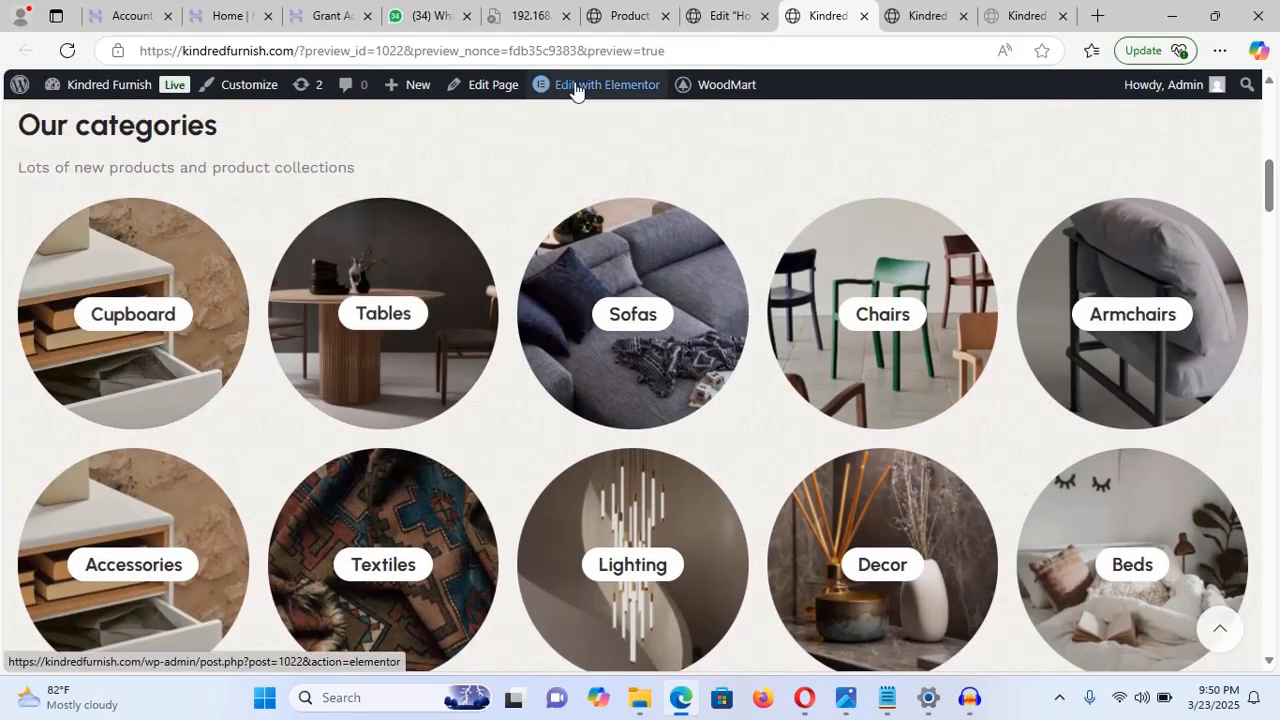
- Open the Weekly Bestsellers AJAX Products tabs element for editing in the Home Furniture2 page
left_click(713, 20)
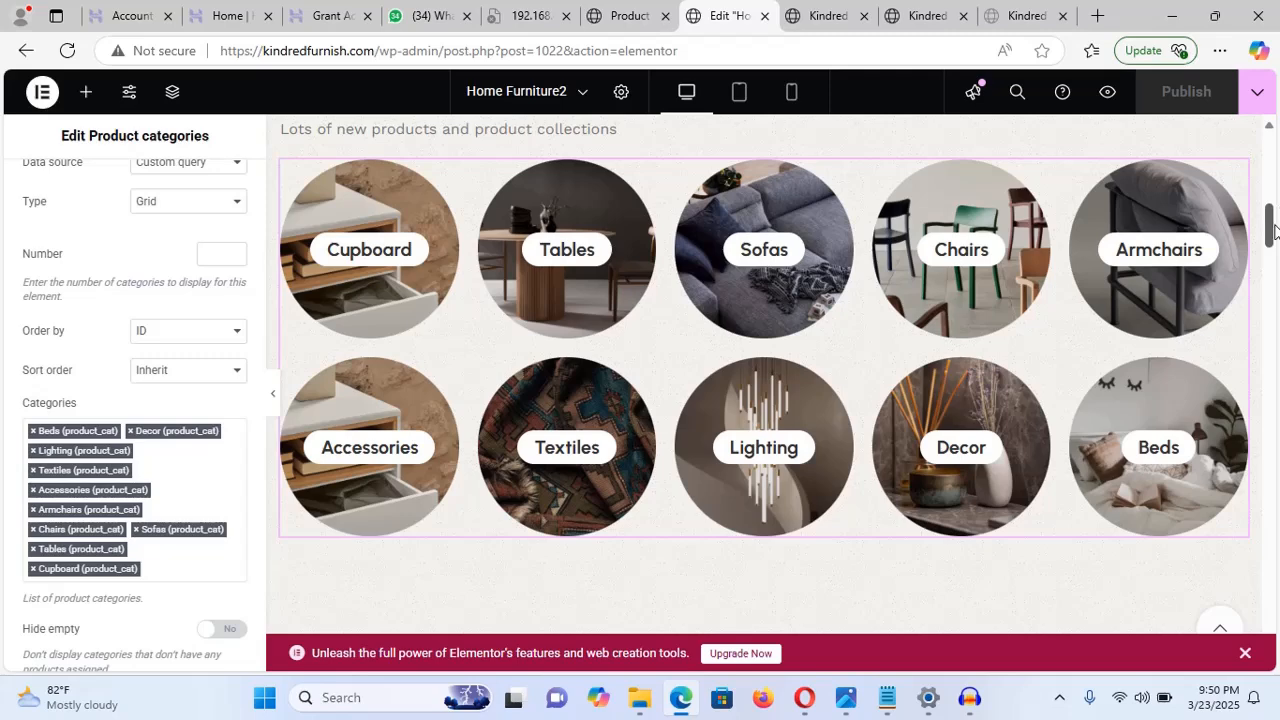
left_click_drag(1270, 225, 1272, 260)
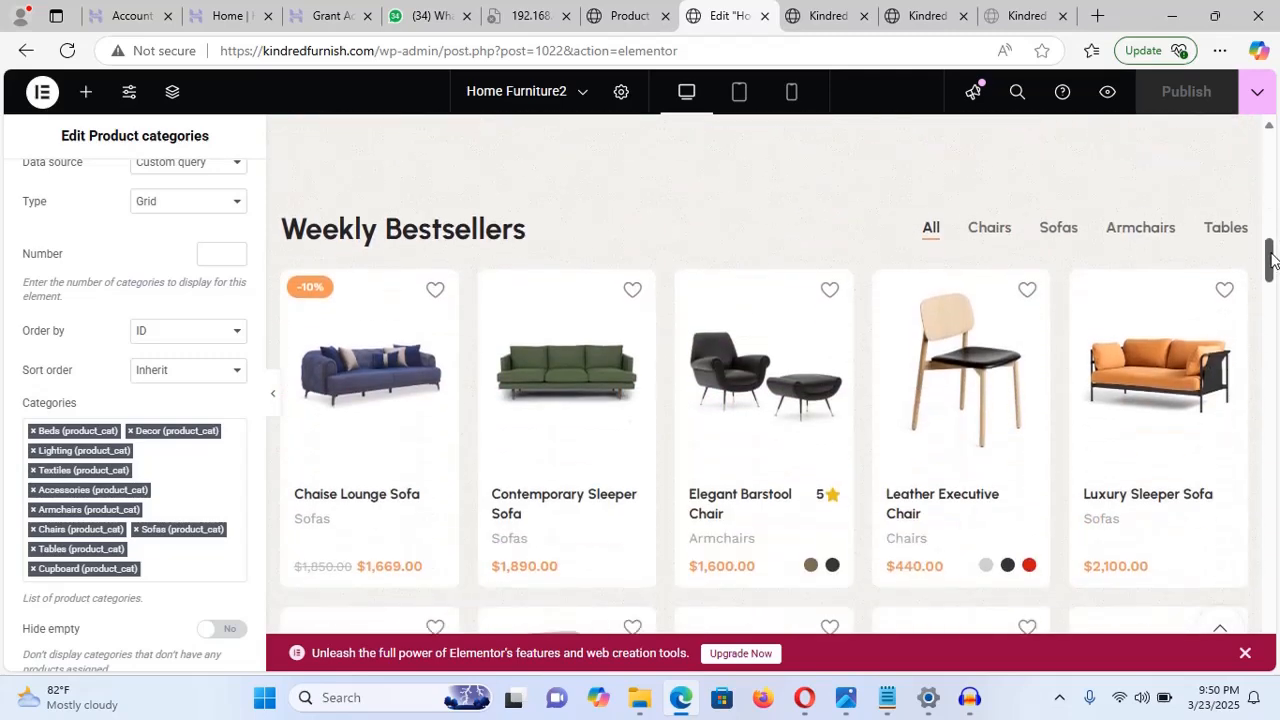
left_click(865, 365)
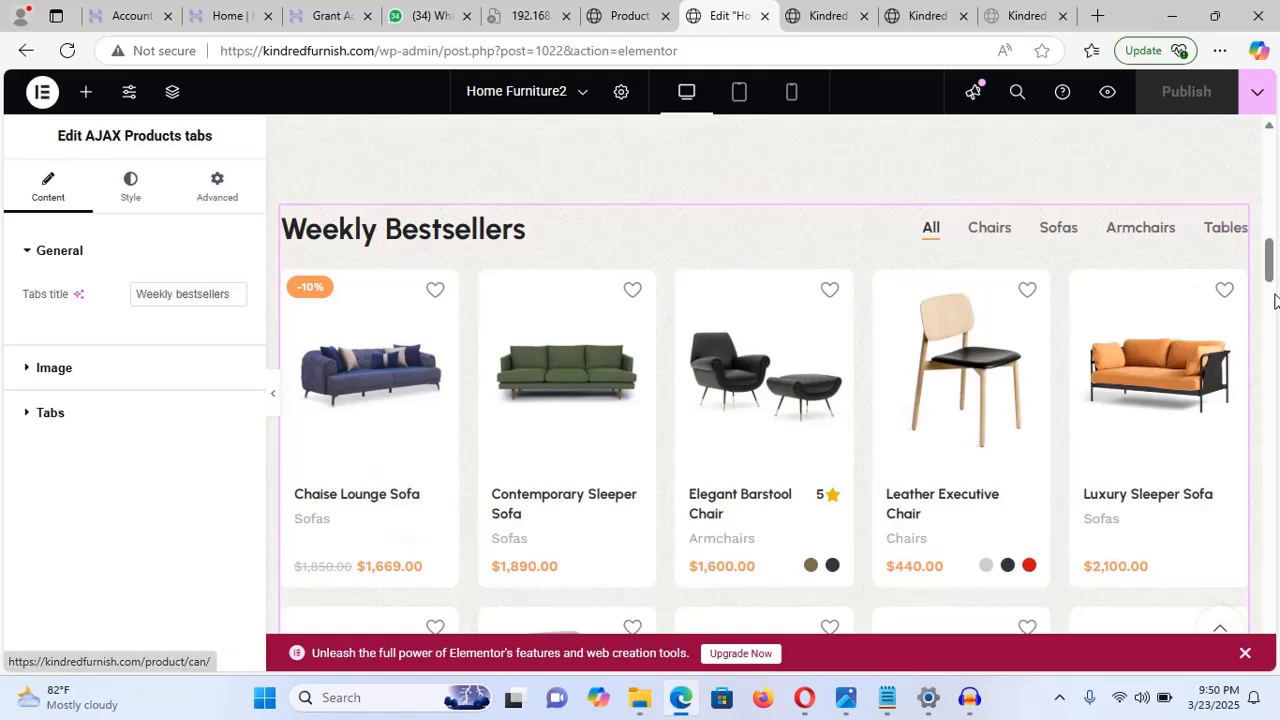
mouse_move(1268, 268)
left_mouse_down()
mouse_move(1268, 325)
mouse_move(1266, 287)
mouse_move(1250, 278)
left_mouse_up()
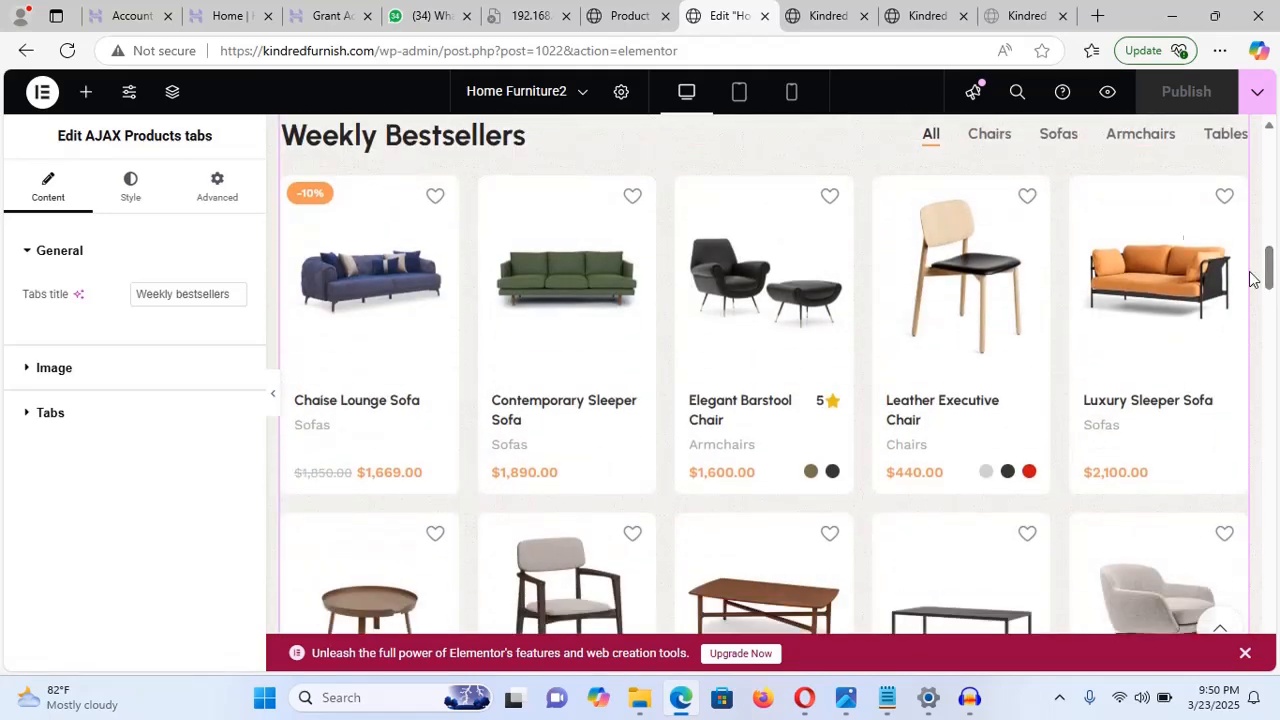
- Open the store's list of all products, and compare the page preview with the Weekly Bestsellers section in the editor
left_click(630, 17)
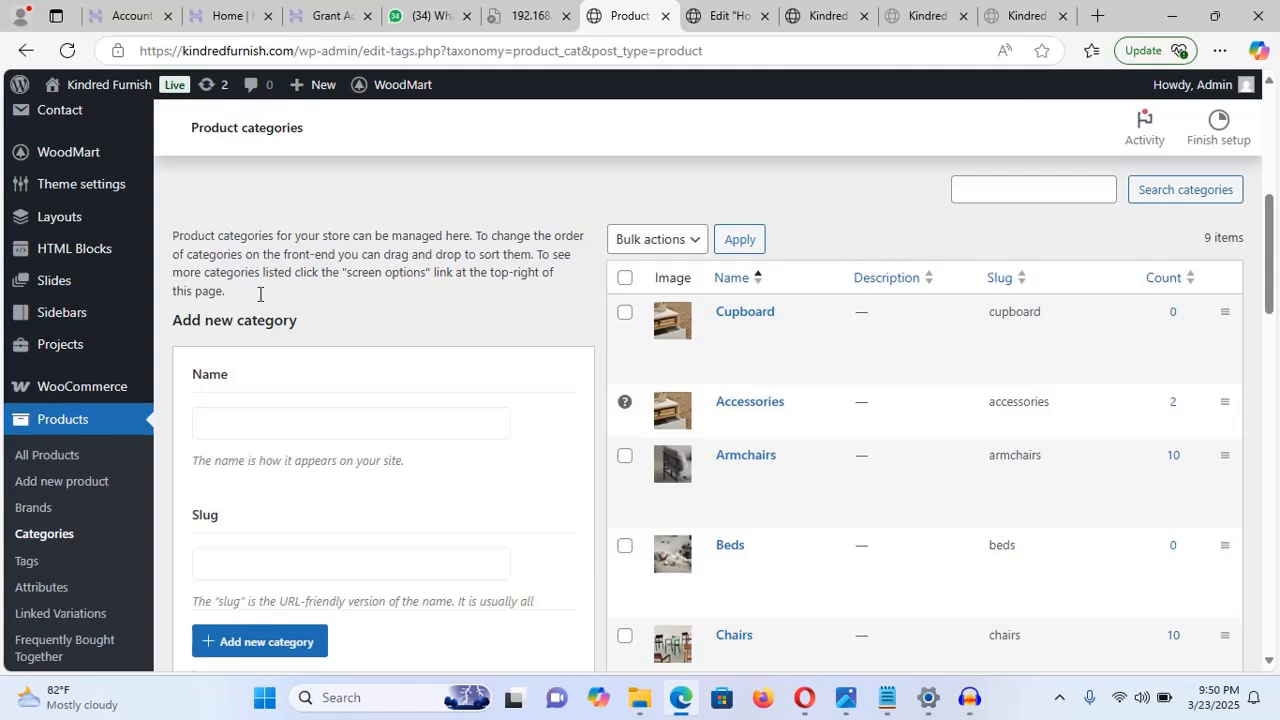
left_click(35, 456)
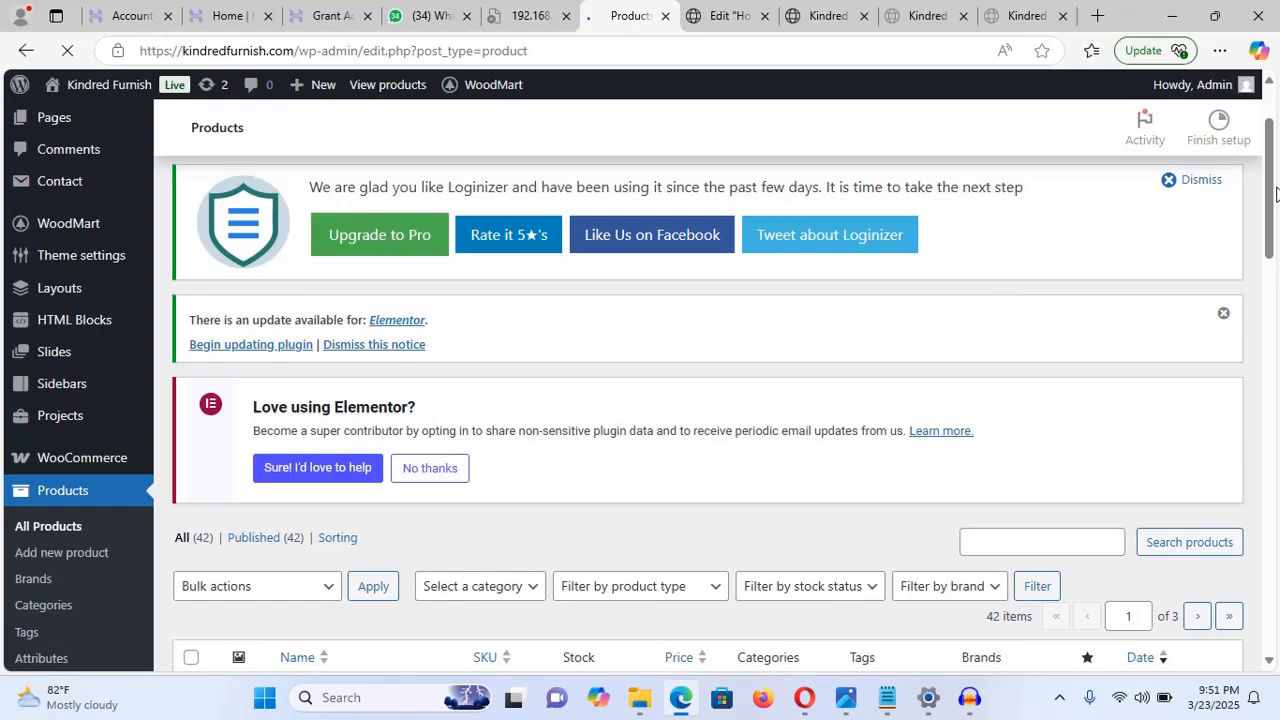
left_click(829, 16)
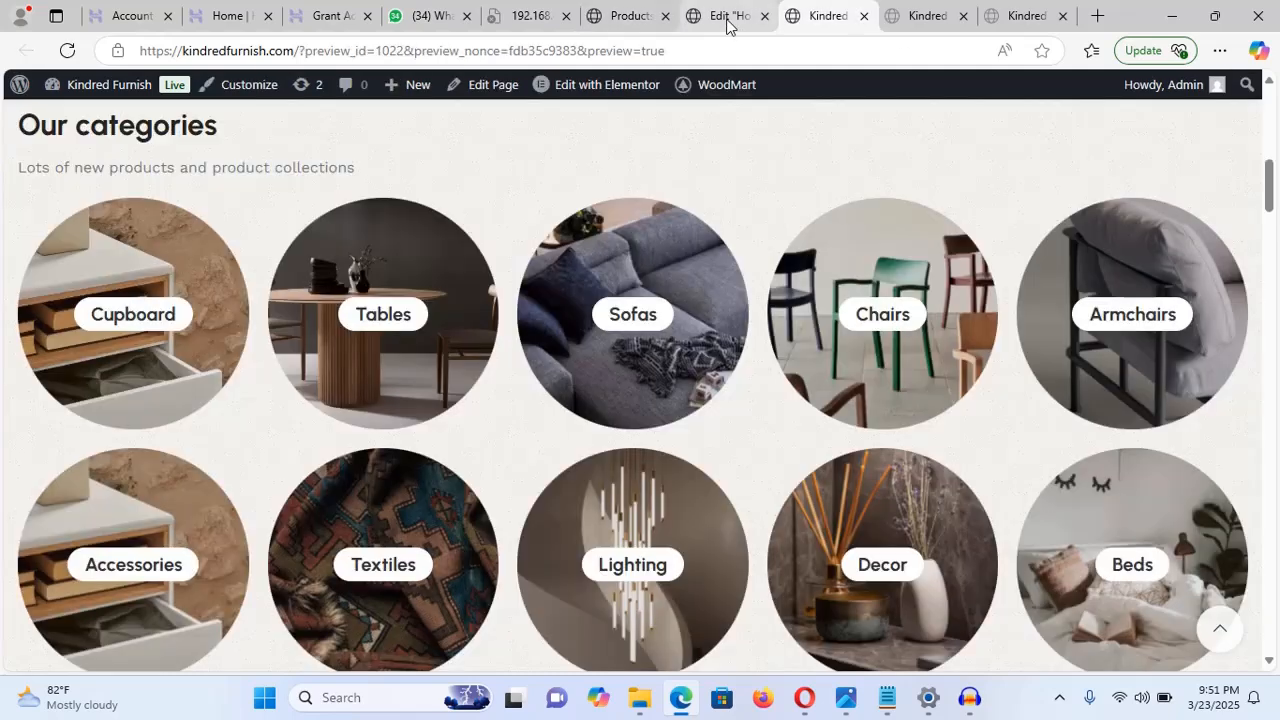
left_click(727, 16)
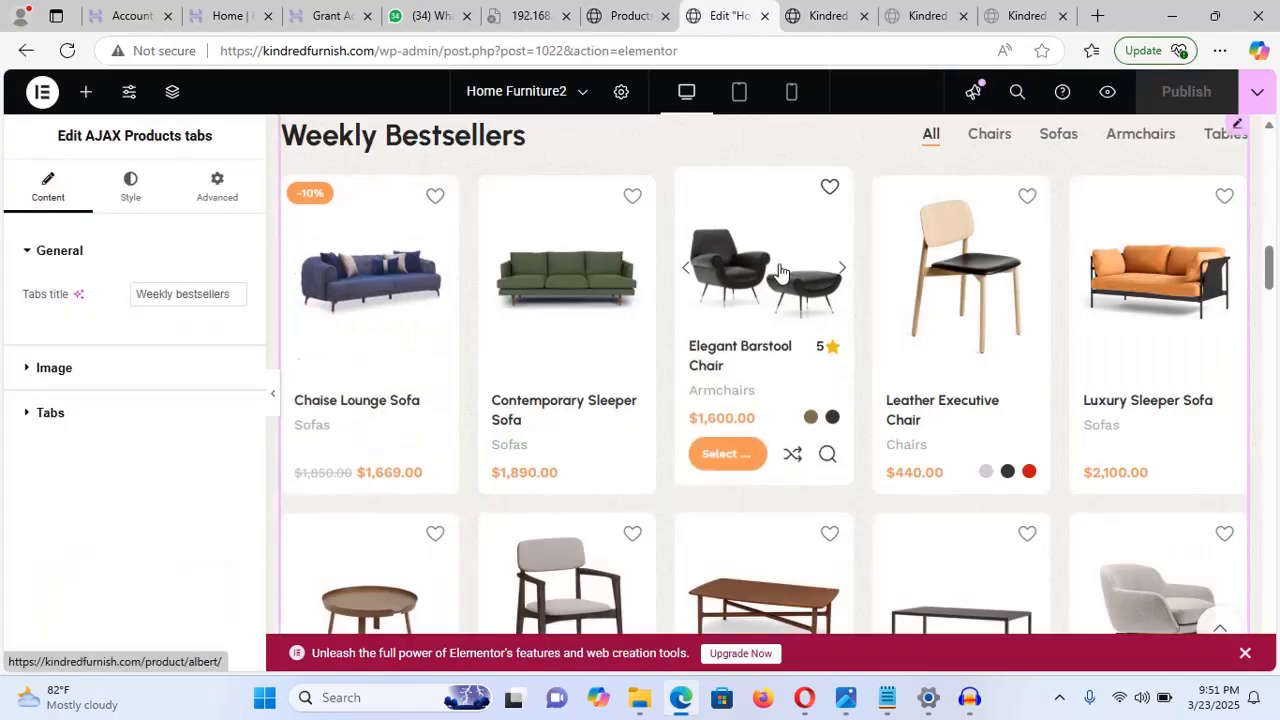
left_click(110, 257)
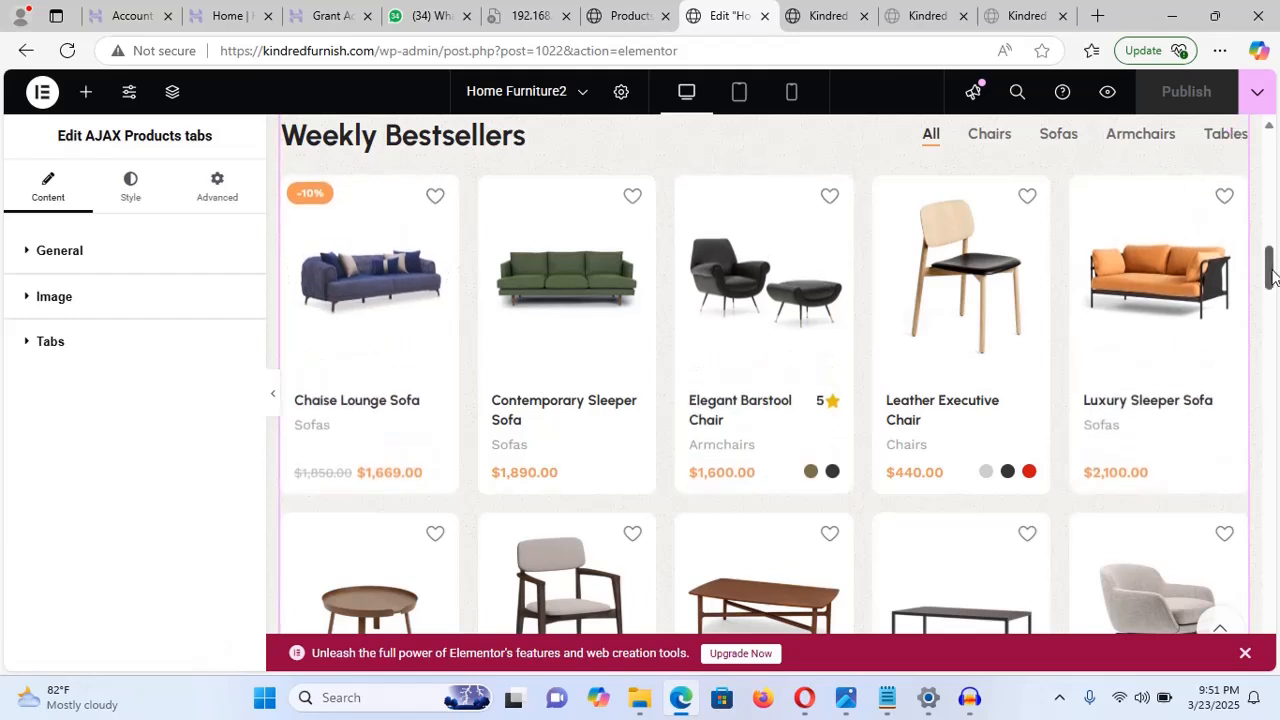
scroll(1272, 277, "up", 1)
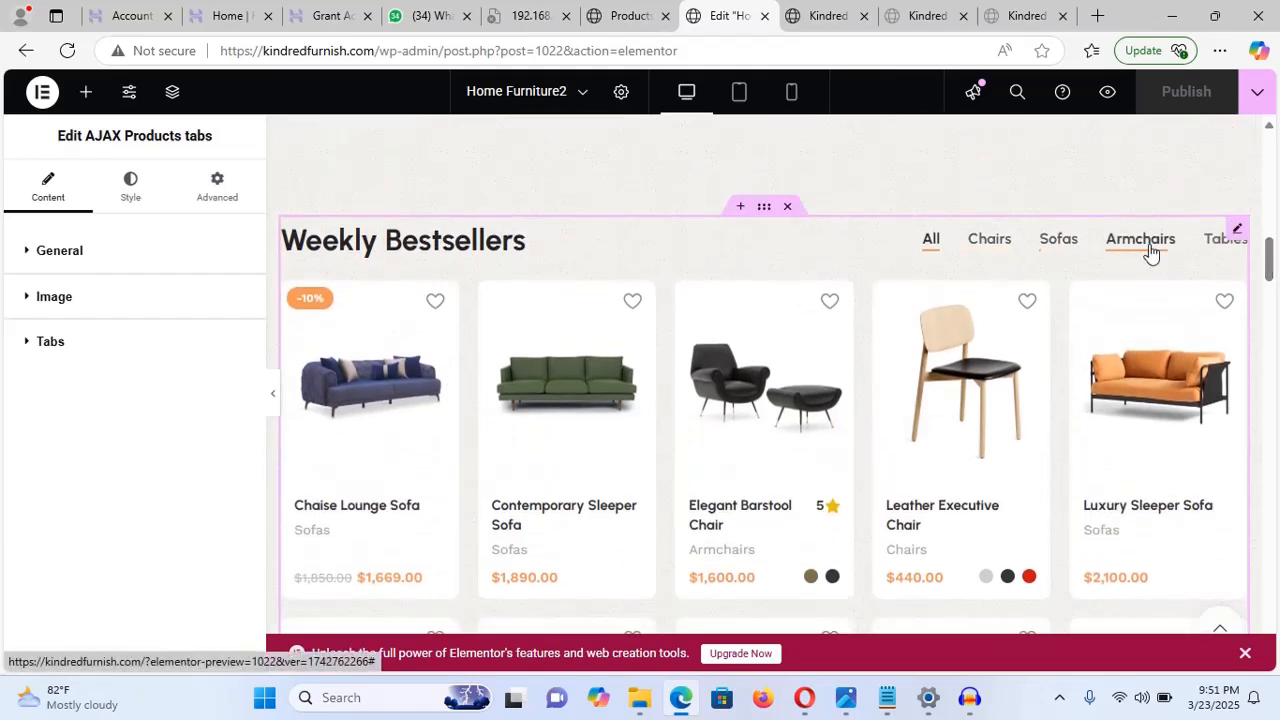
left_click(817, 20)
key("ctrl+shift+Tab")
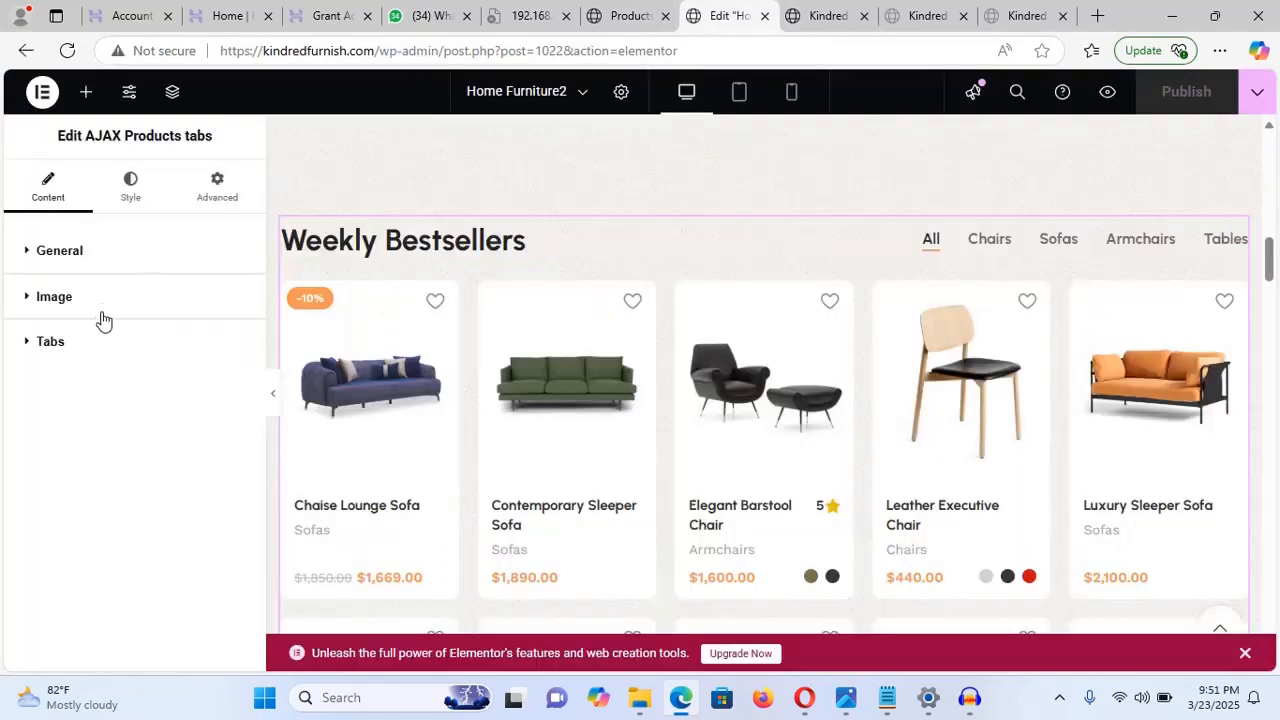
- Examine the query settings of the Chairs and All tabs in the Weekly Bestsellers element
left_click(66, 345)
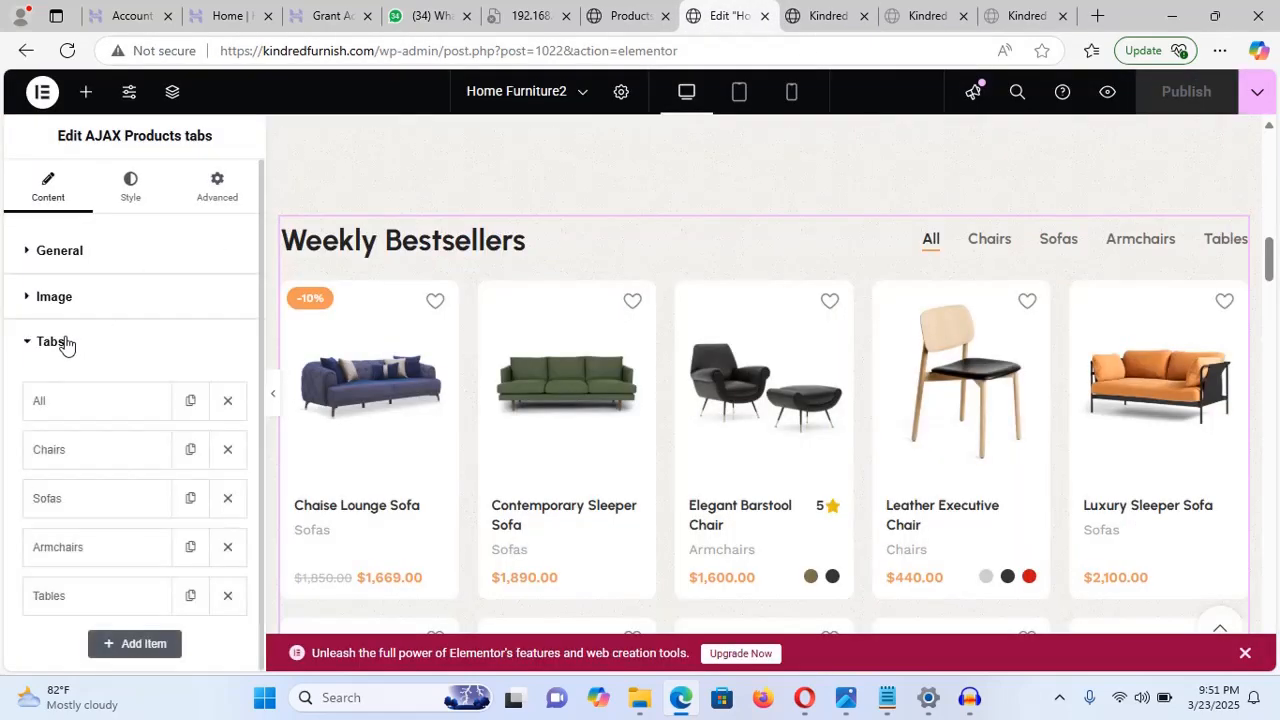
left_click(89, 451)
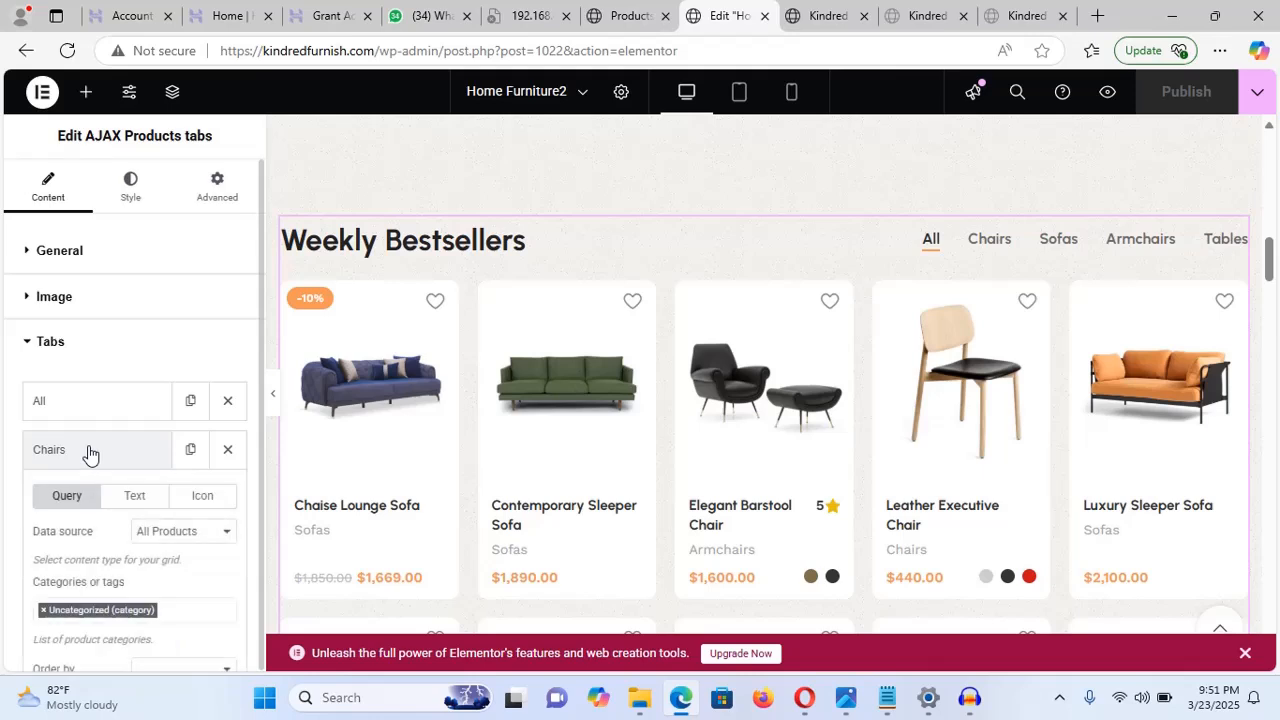
left_click(89, 451)
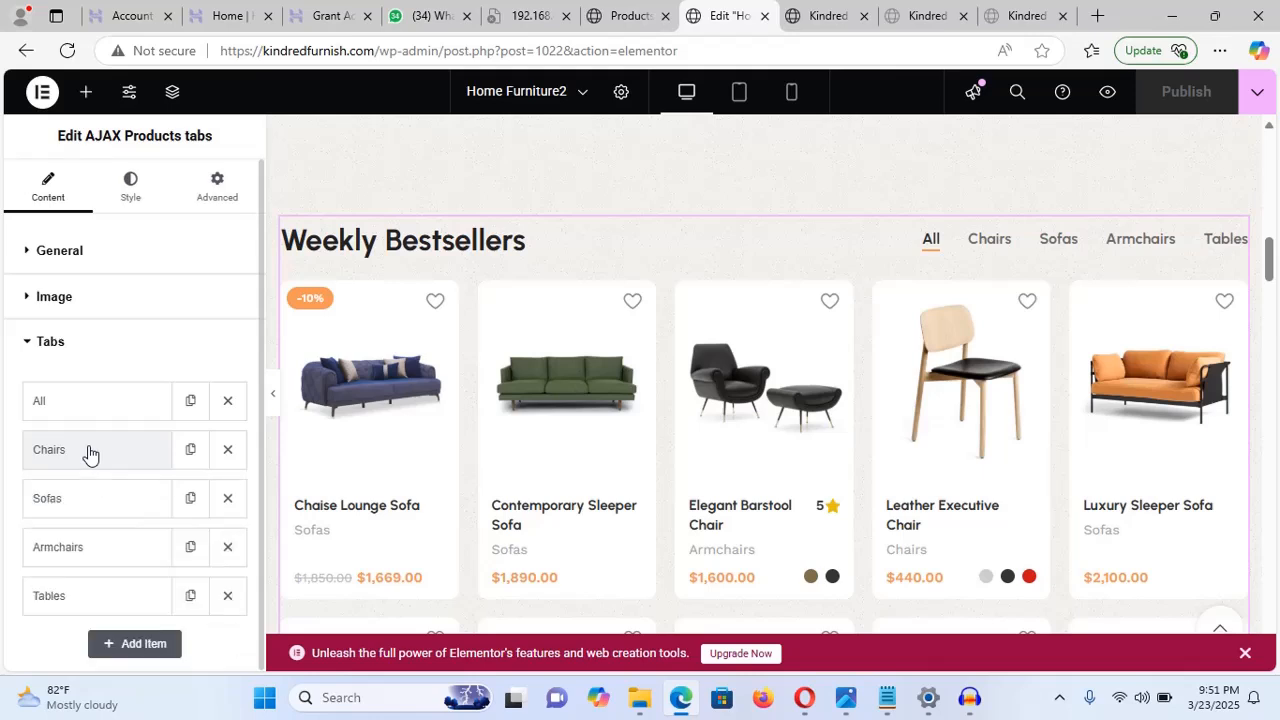
left_click(114, 415)
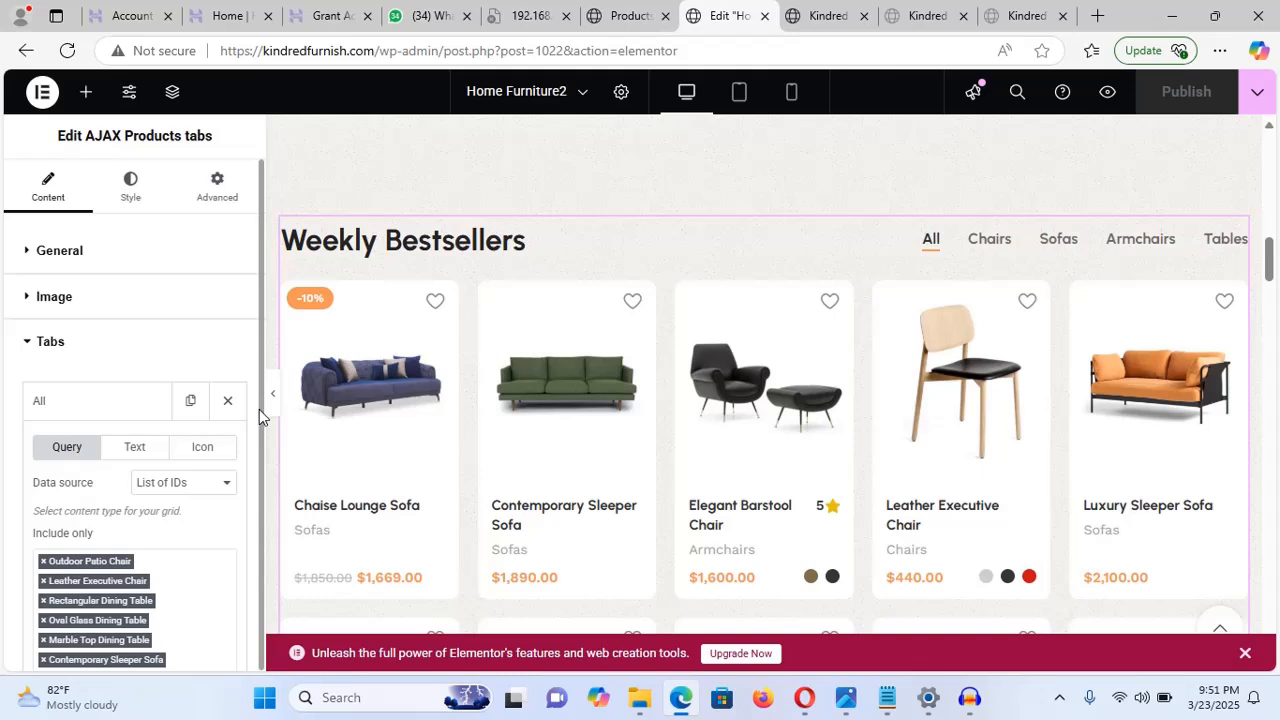
scroll(252, 470, "down", 2)
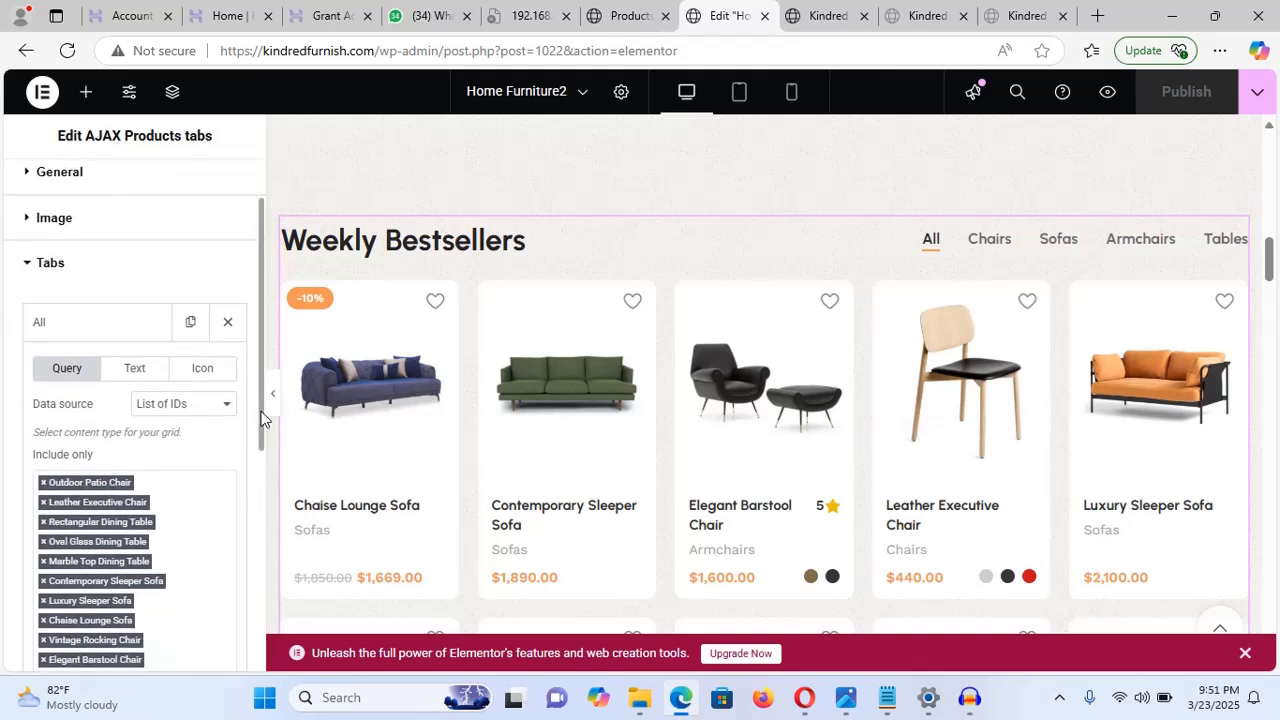
left_click_drag(261, 412, 243, 460)
left_click(102, 255)
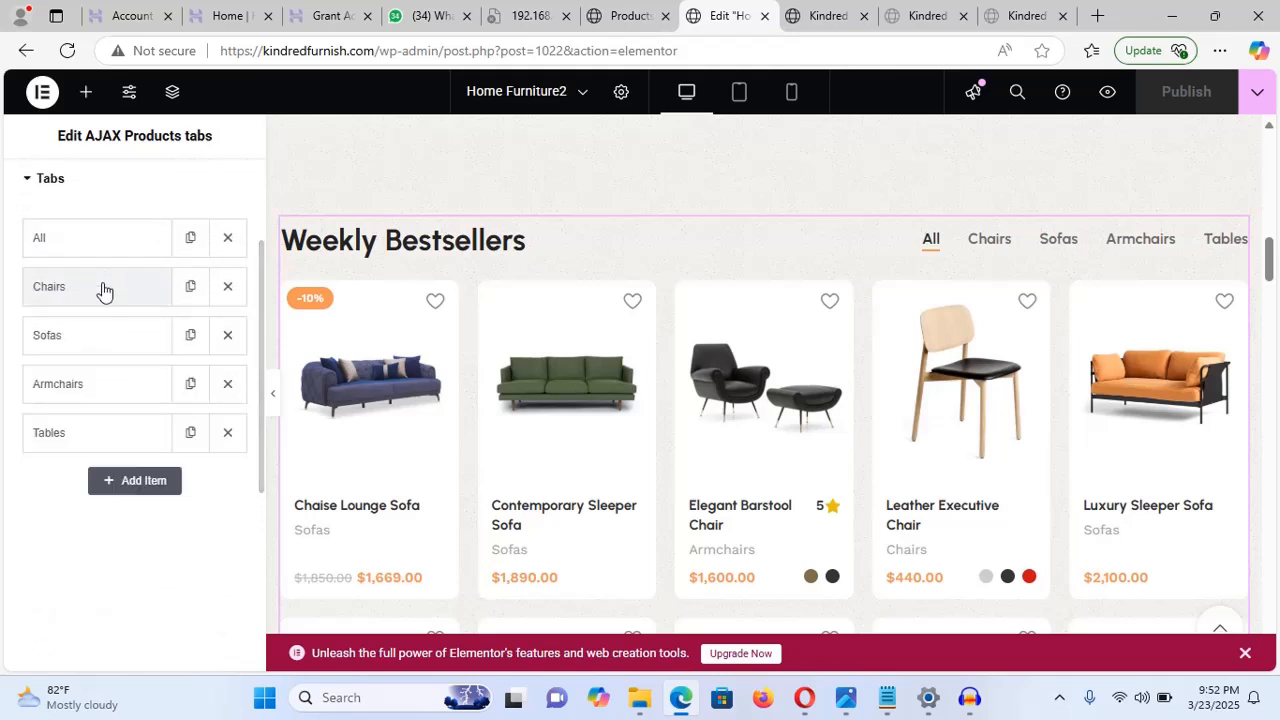
- Replace the Uncategorized category with Chairs (product_cat) in the query of the Chairs tab
left_click(104, 290)
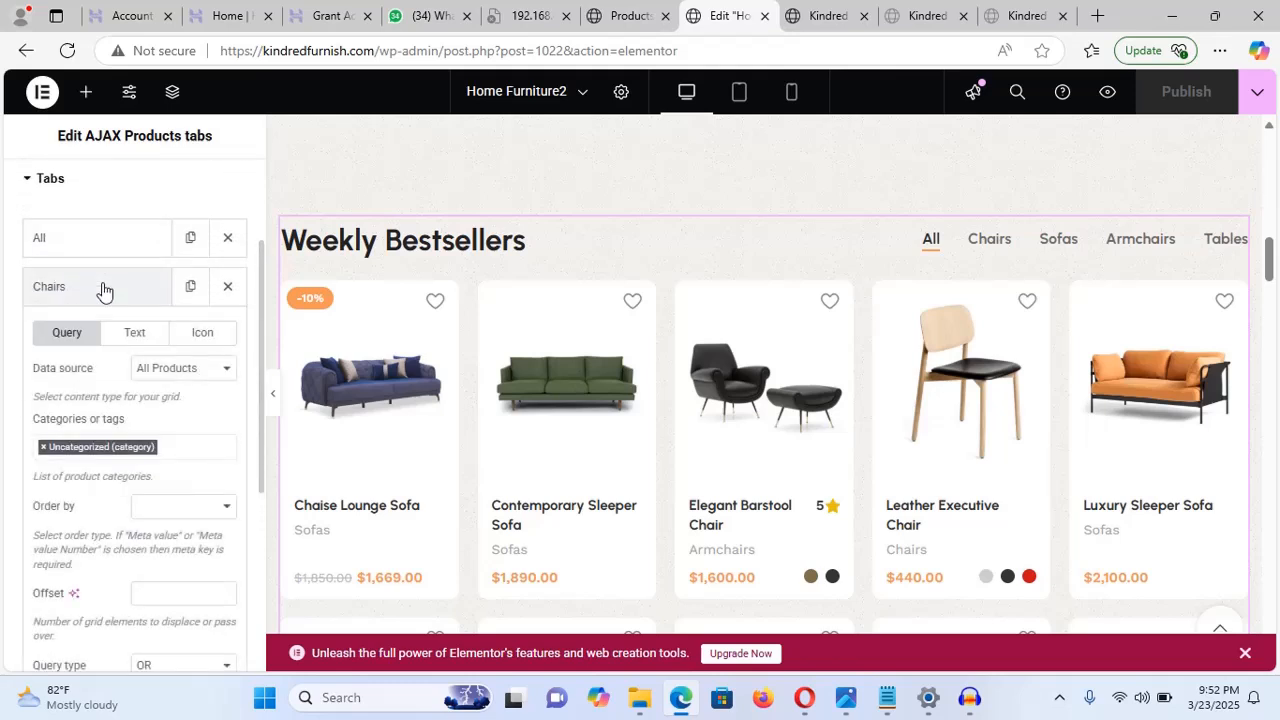
left_click(43, 448)
type("c")
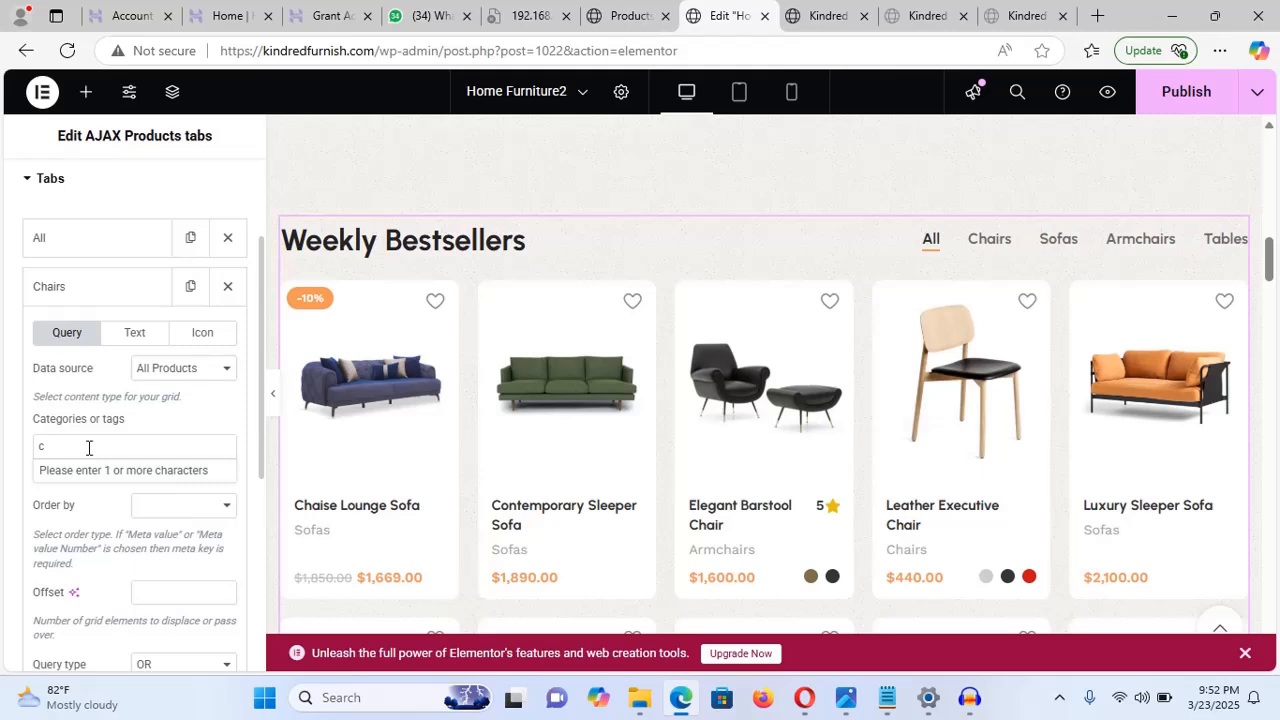
key("BackSpace")
left_click(69, 449)
type("ch")
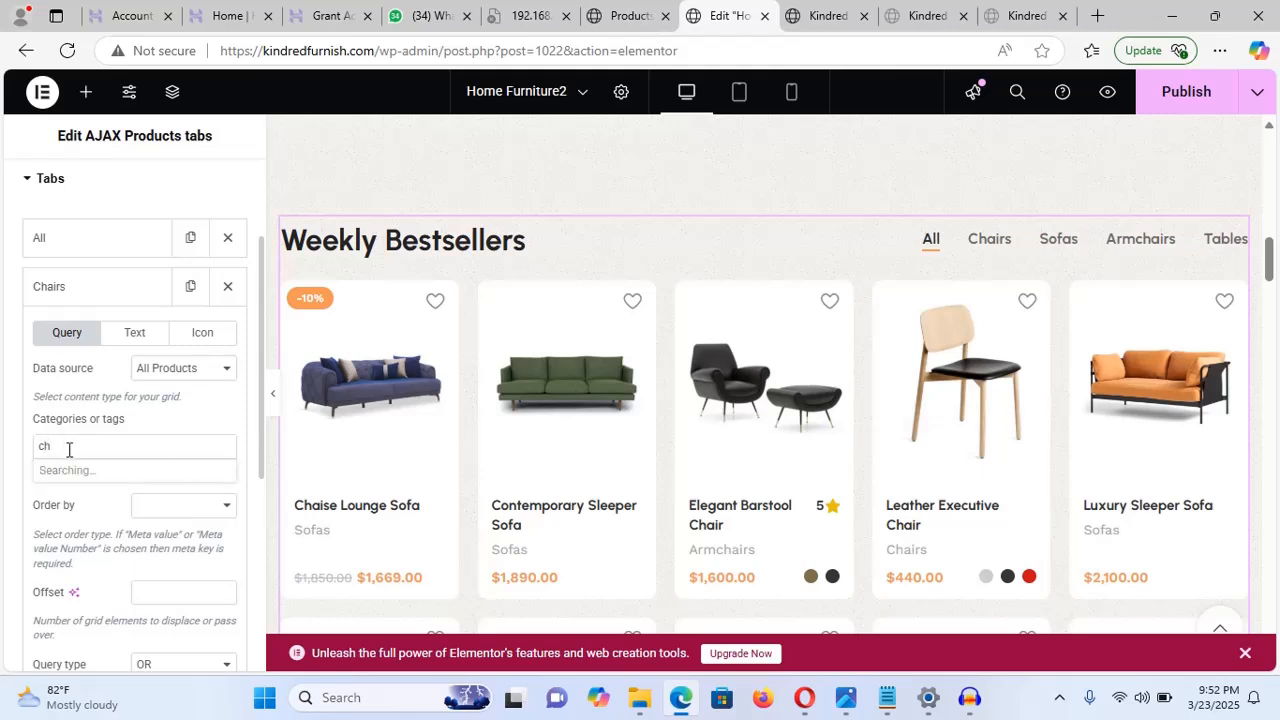
type("a")
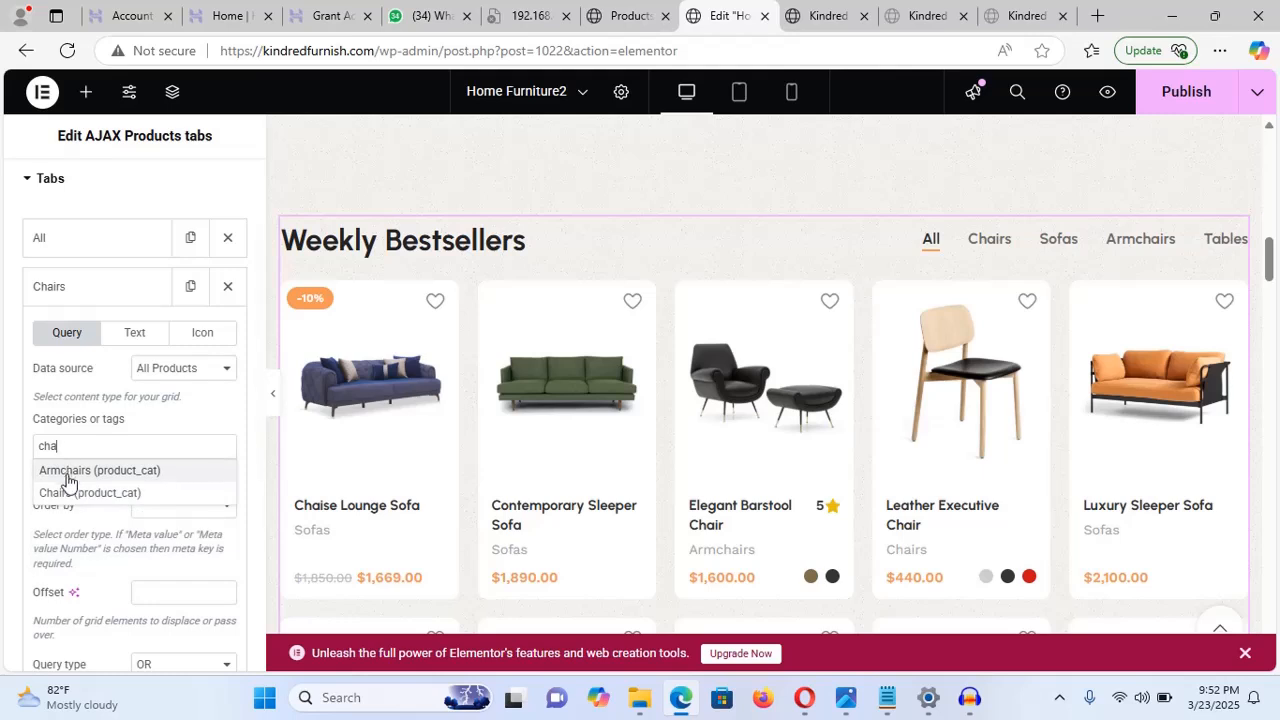
left_click(66, 493)
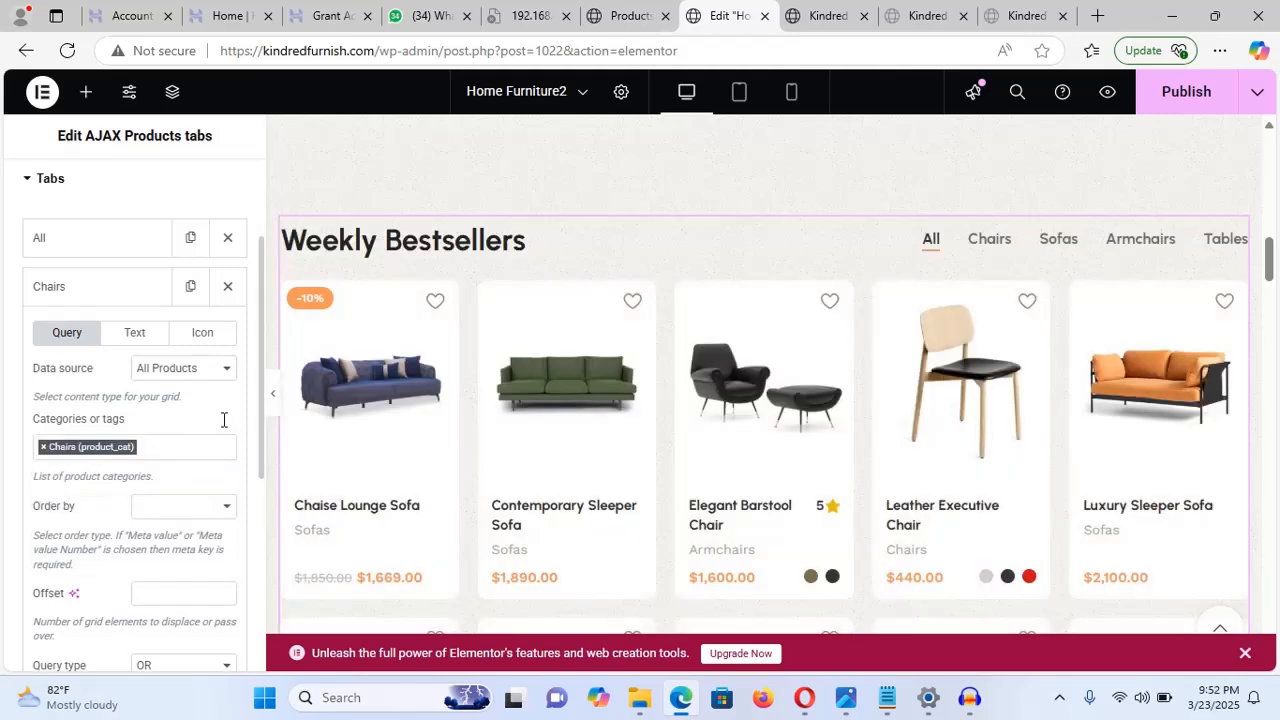
- Publish the page and check the Chairs tab of Weekly Bestsellers in the page preview
left_click(1175, 104)
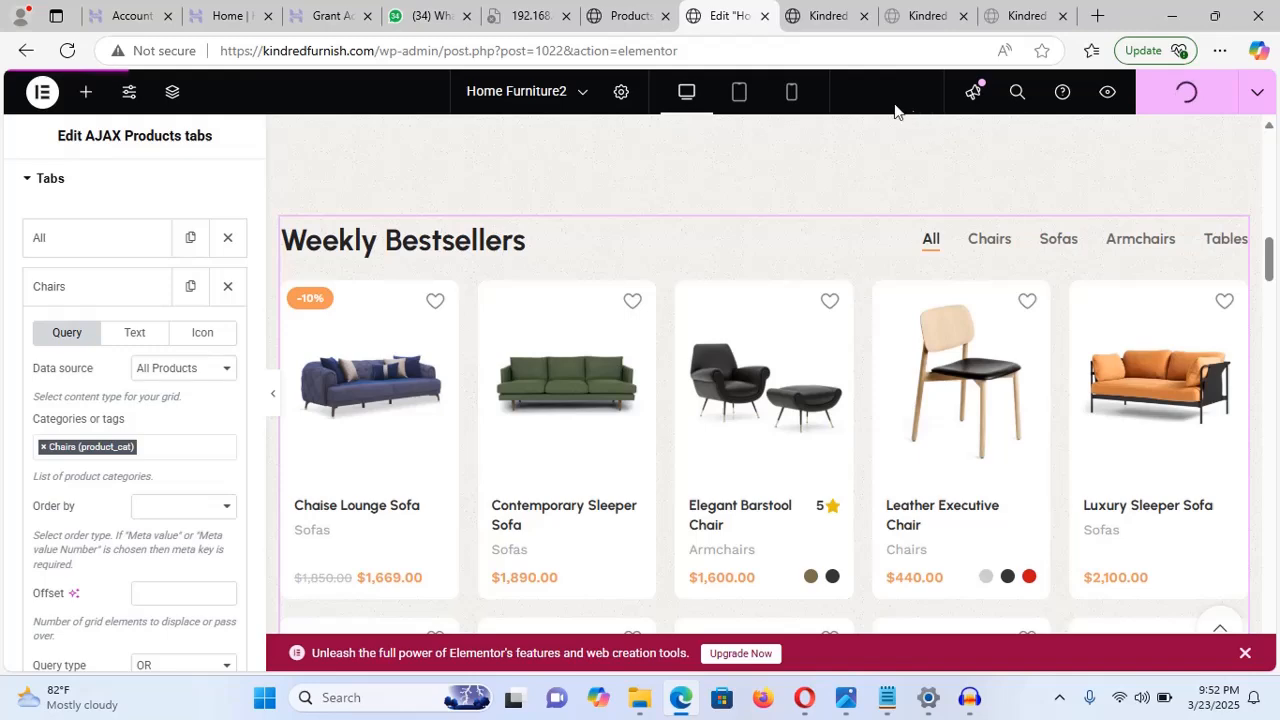
left_click(828, 33)
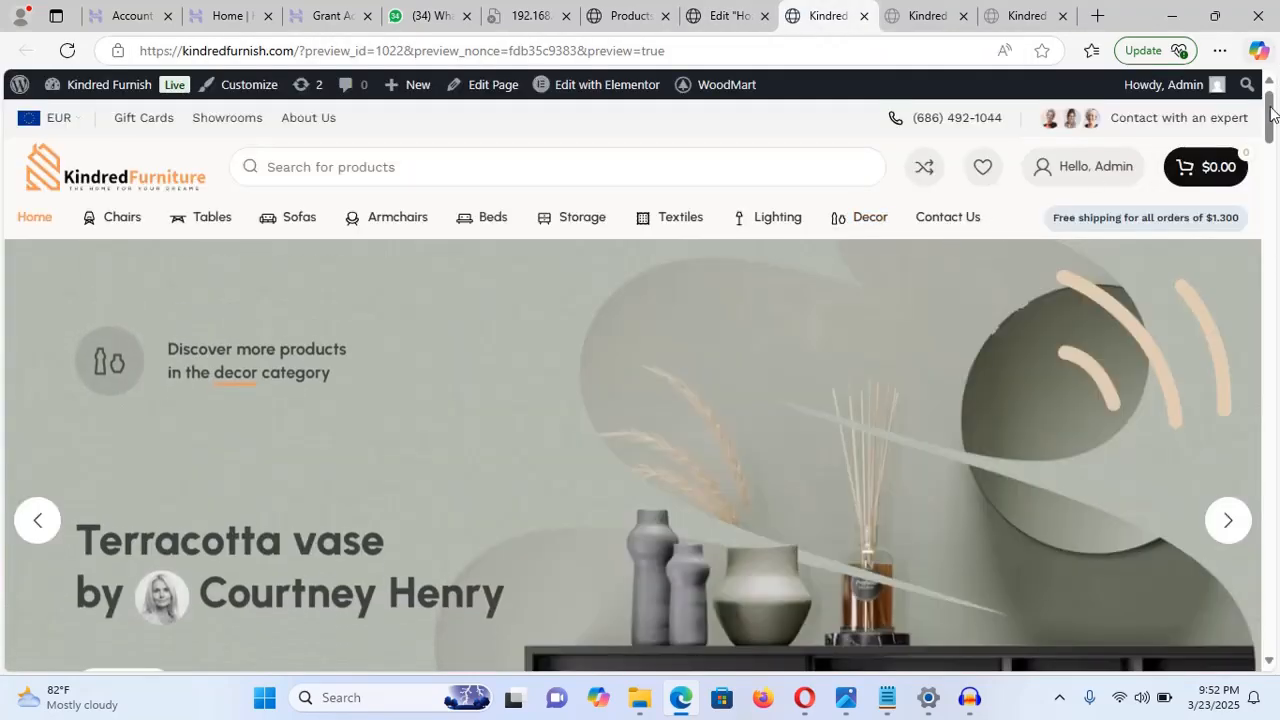
left_click_drag(1270, 113, 1259, 225)
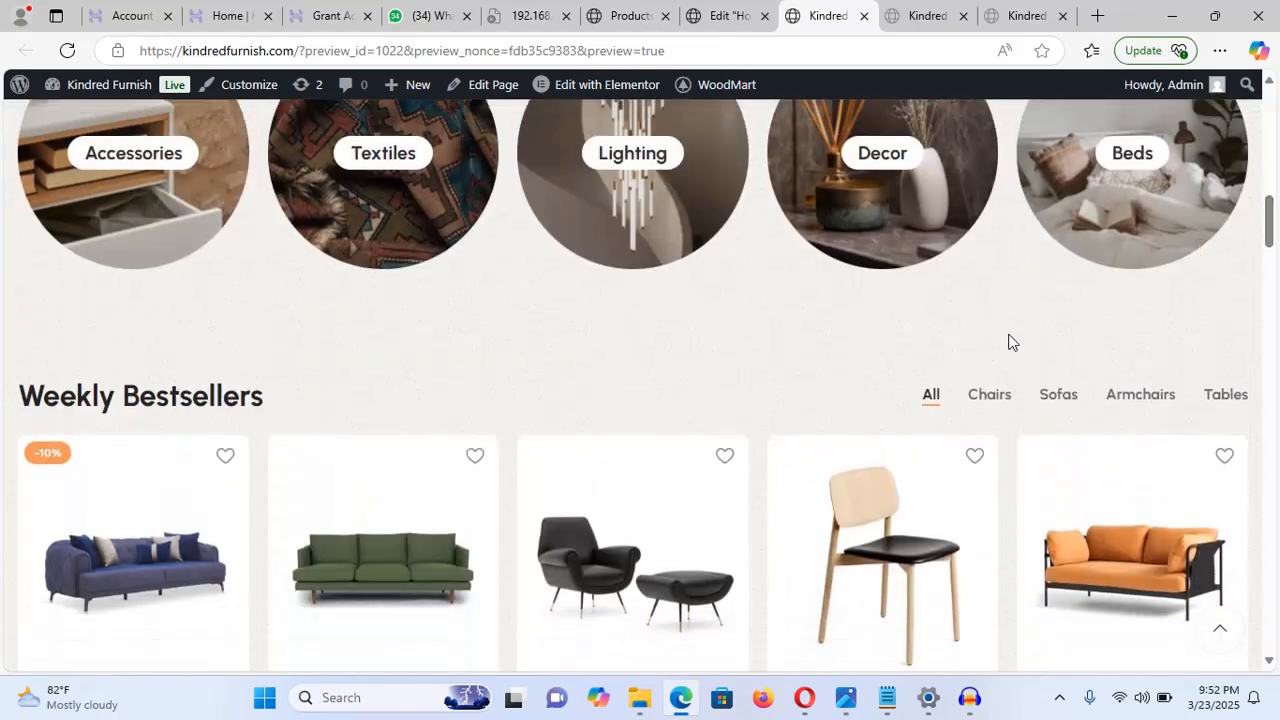
left_click(989, 396)
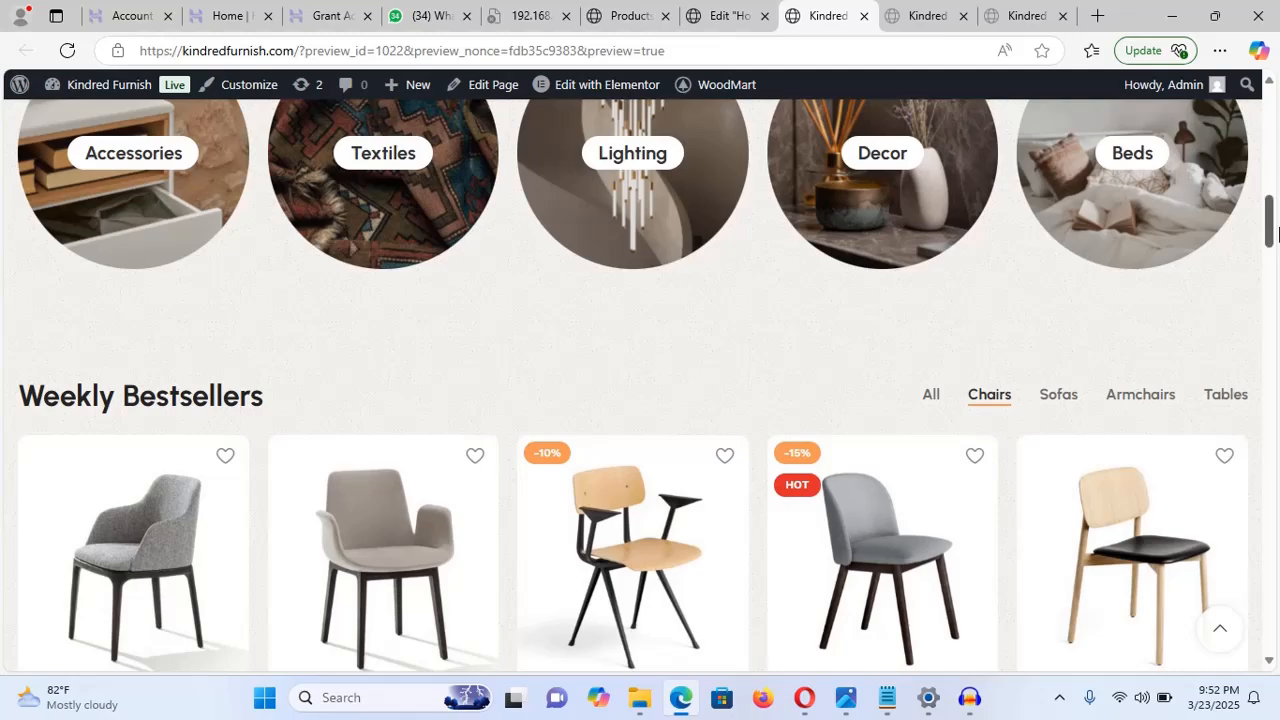
mouse_move(1277, 232)
left_mouse_down()
mouse_move(1276, 302)
mouse_move(1273, 254)
left_mouse_up()
- Back in the Home Furniture2 editor, replace the Uncategorized category with Sofas (product_cat) in the query of the Sofas tab
left_click(728, 16)
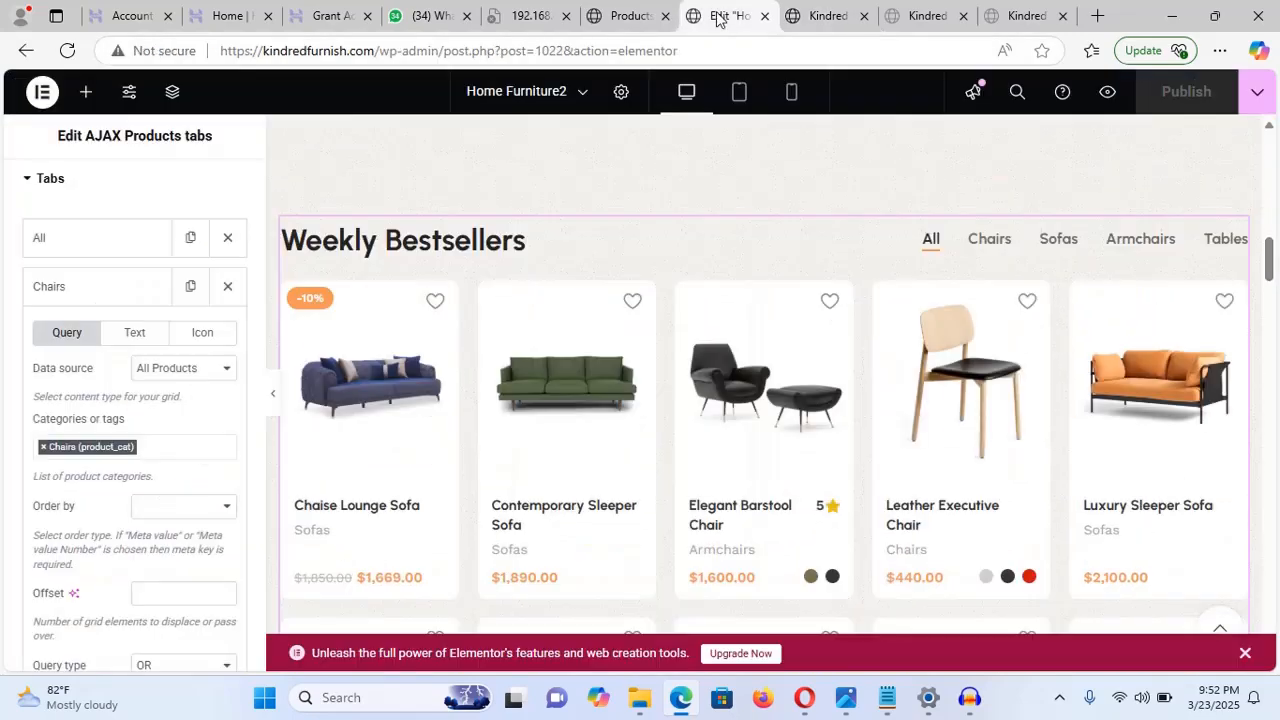
left_click(114, 298)
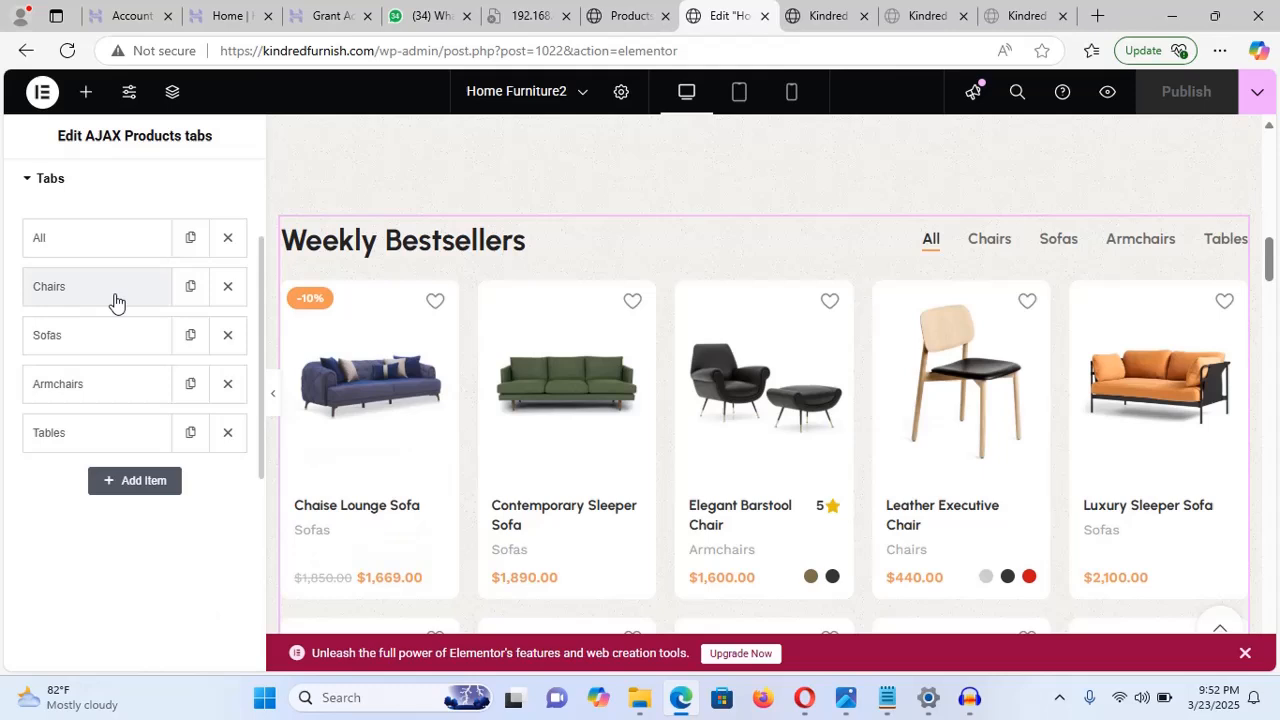
left_click(80, 337)
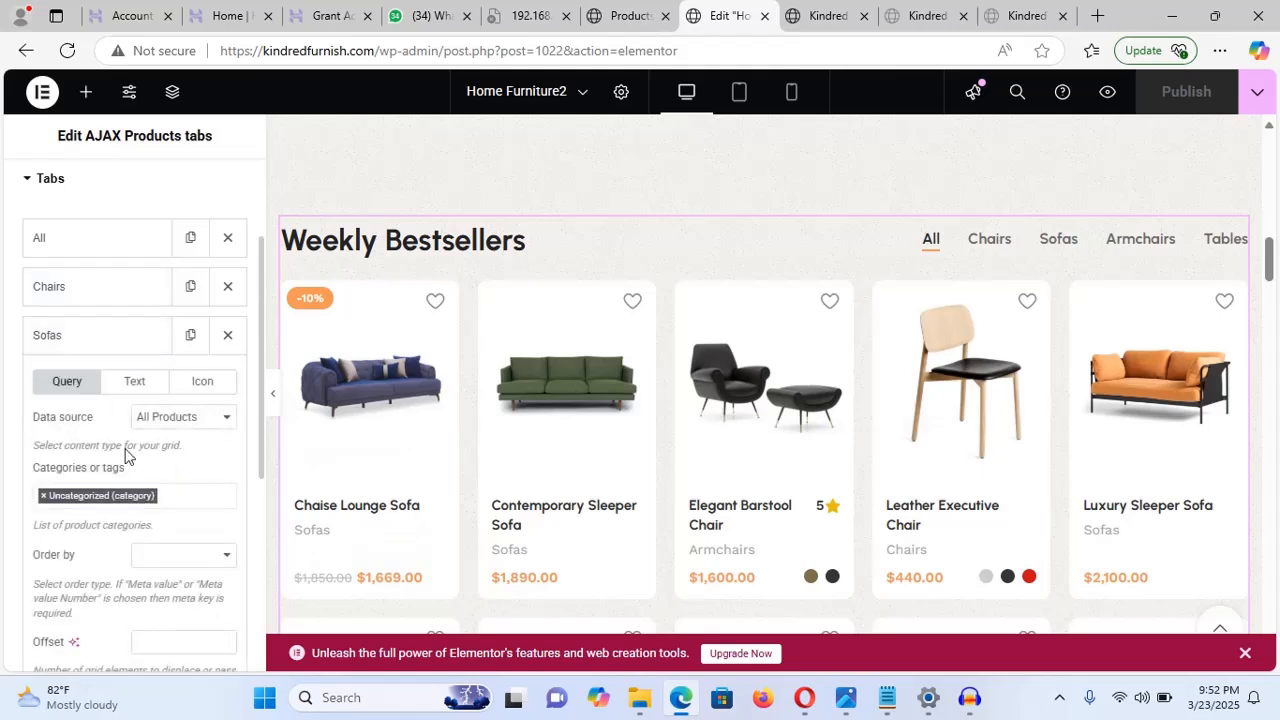
left_click(44, 498)
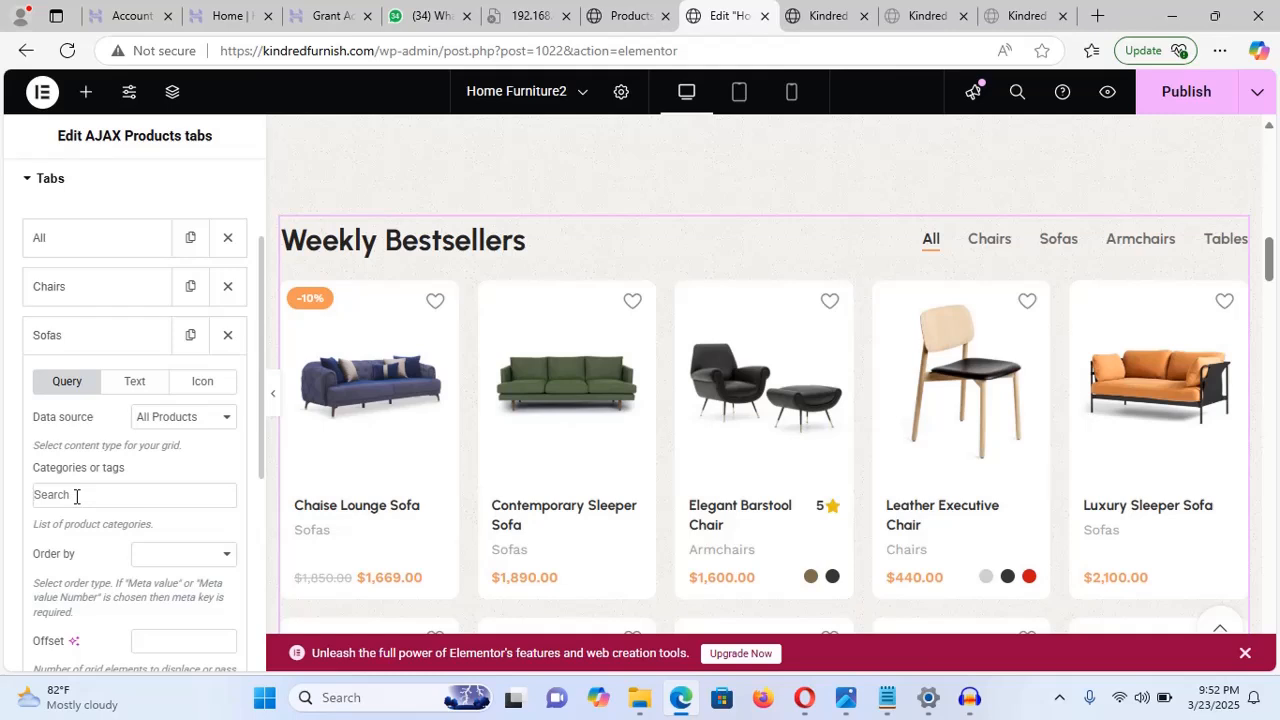
left_click(76, 496)
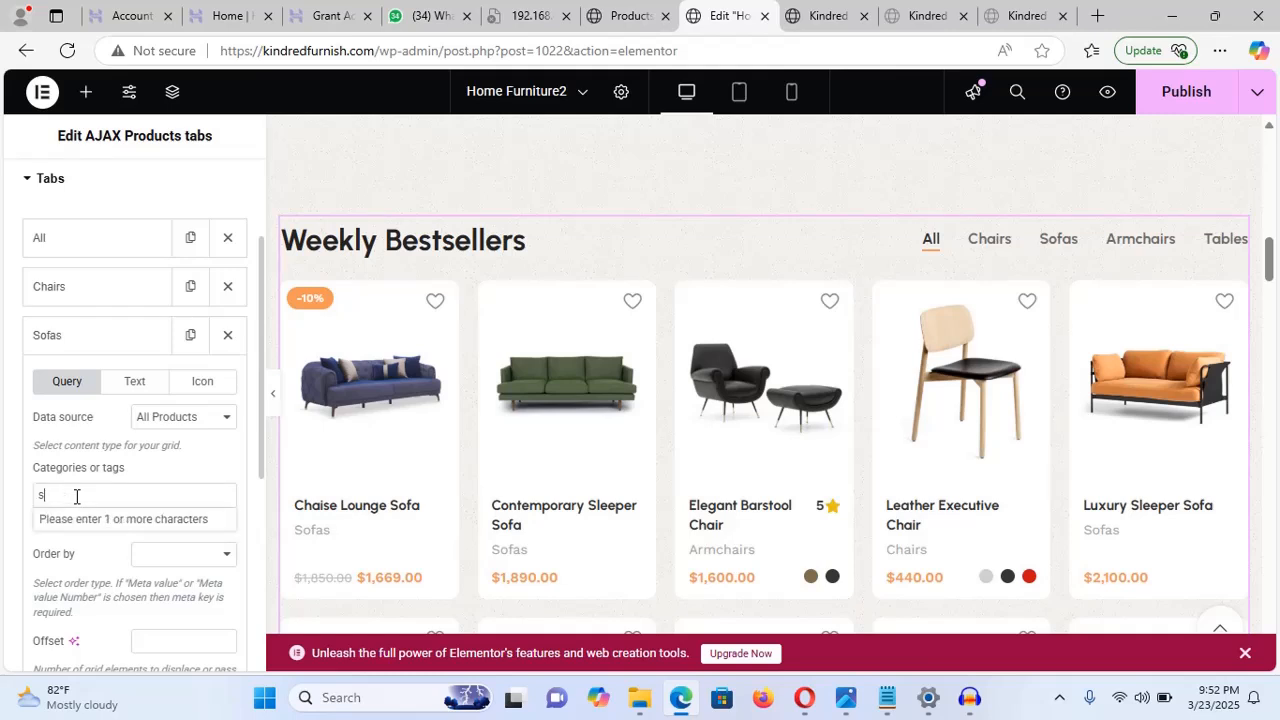
type("so")
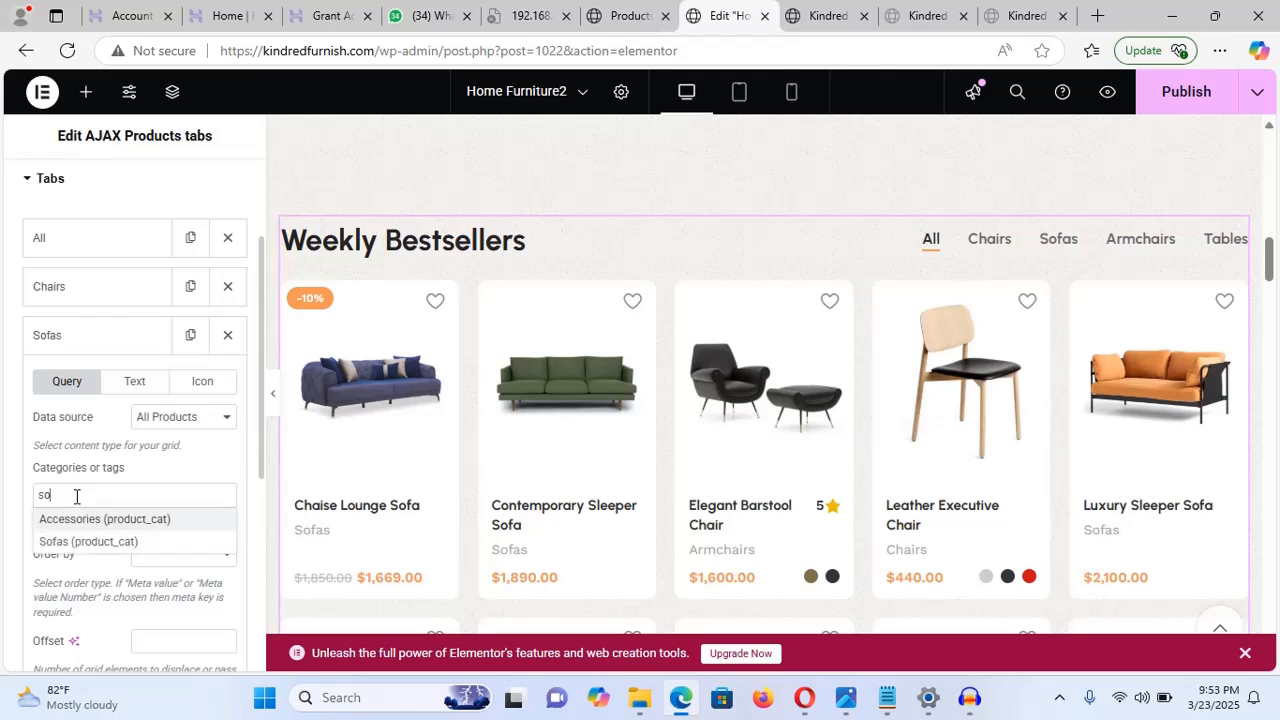
type("f")
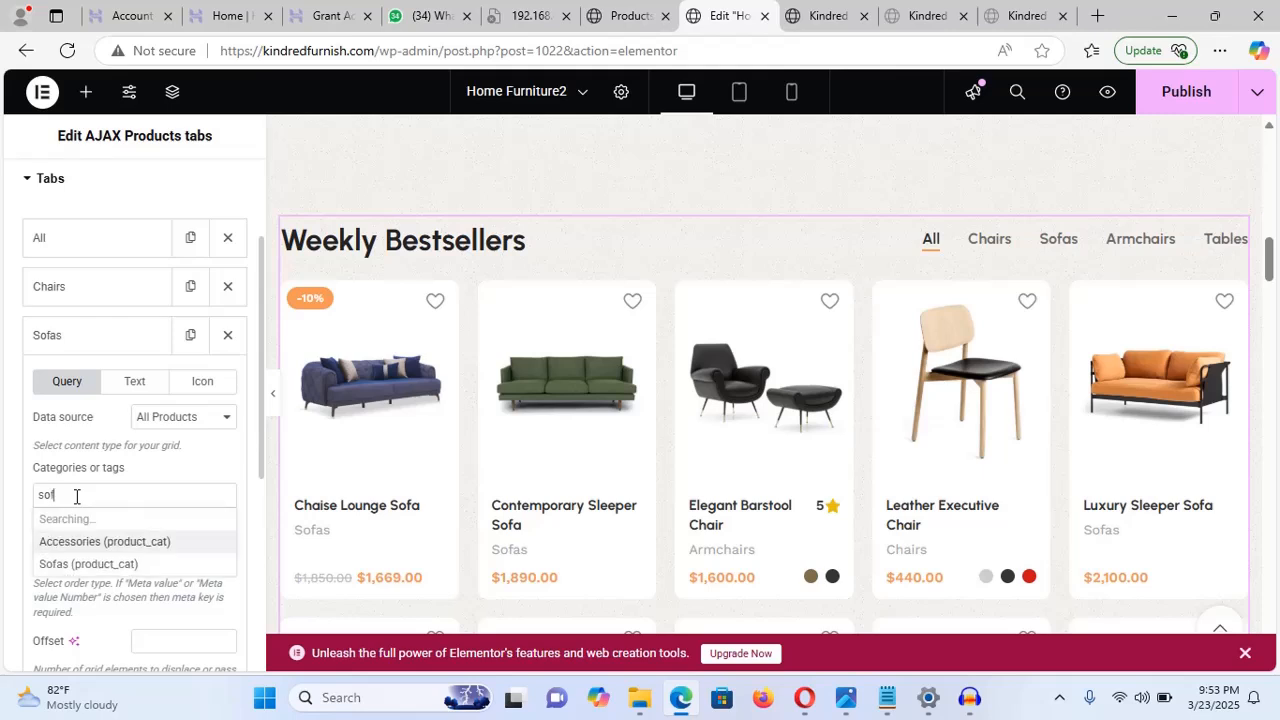
left_click(78, 520)
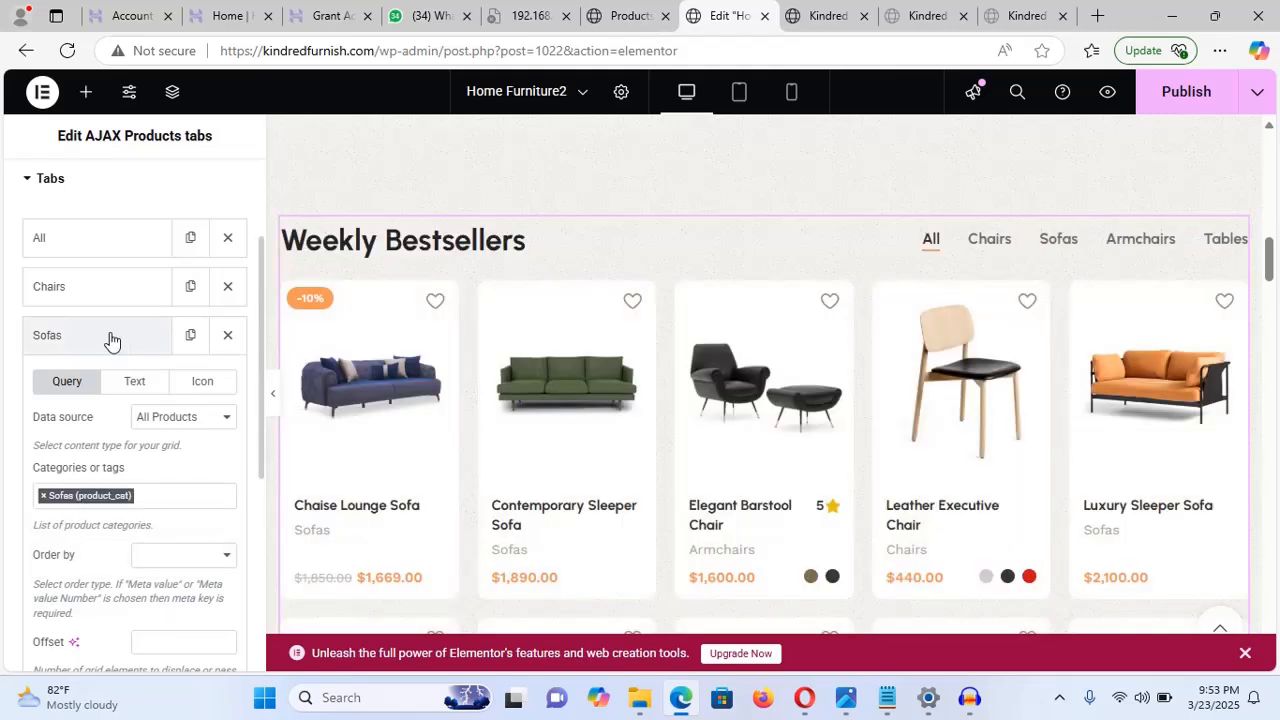
left_click(110, 340)
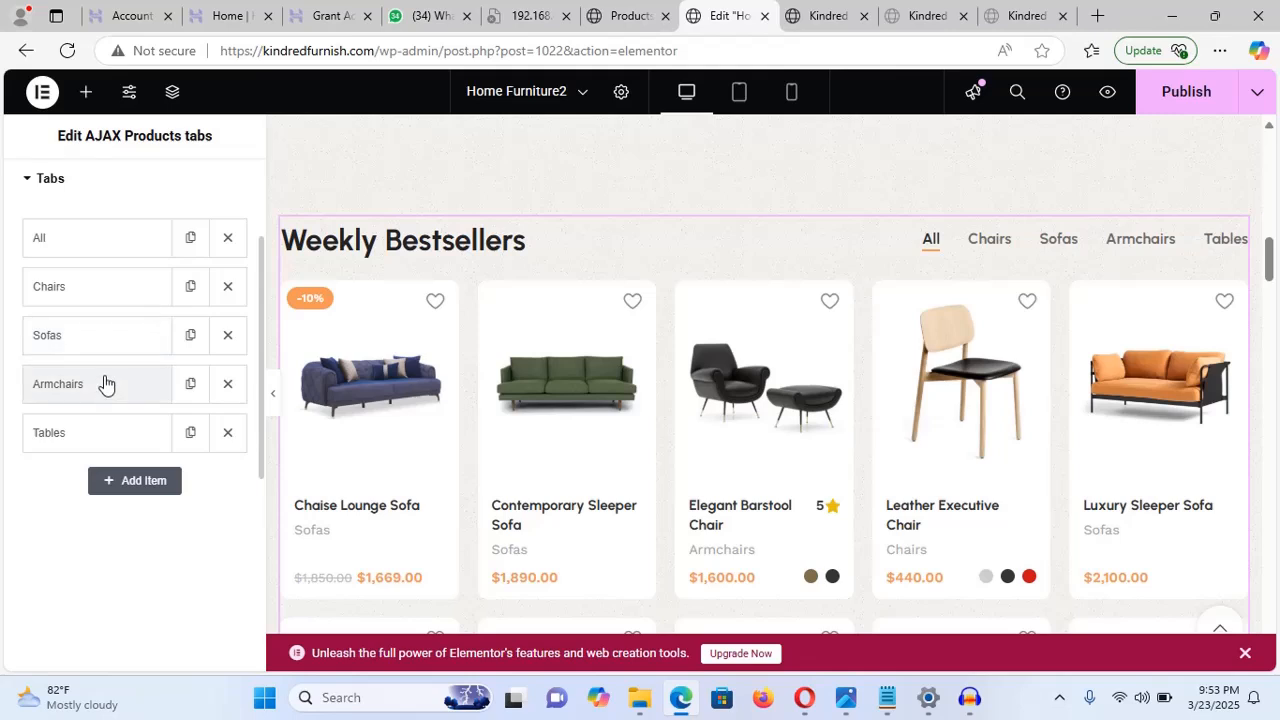
- Glance at the Armchairs tab's settings and publish the Home Furniture2 page
left_click(105, 382)
left_click(105, 383)
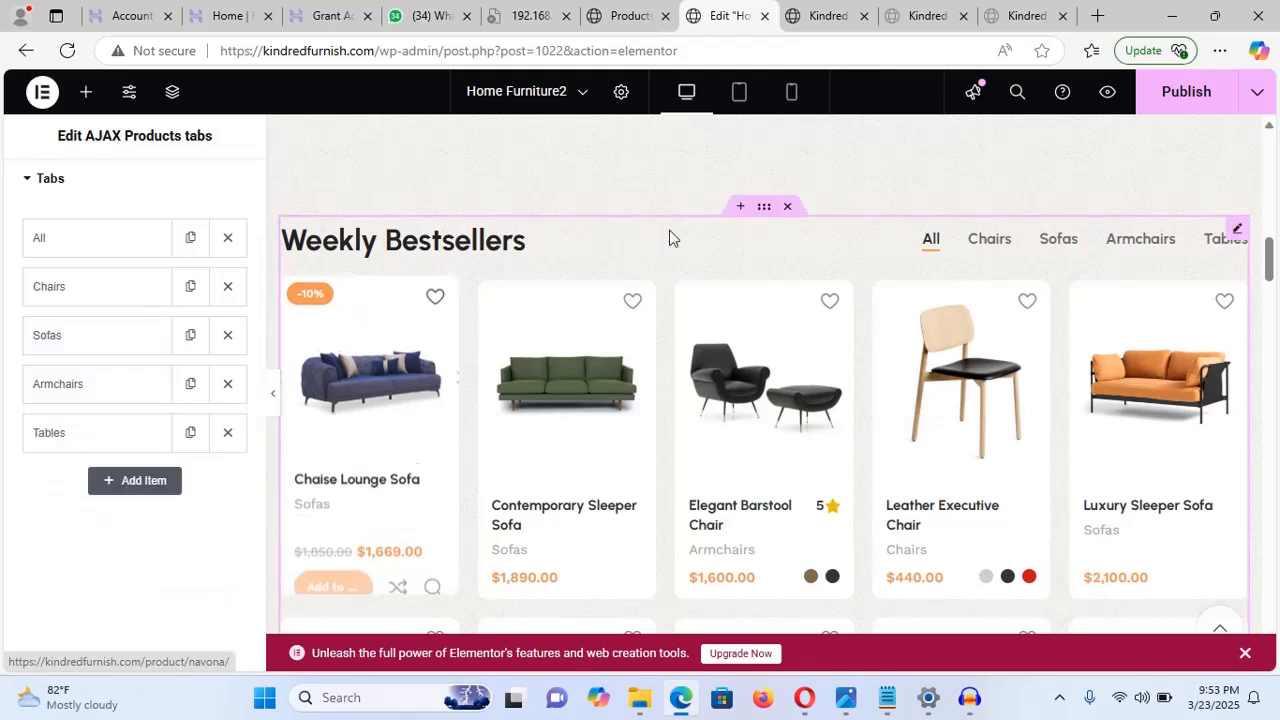
left_click(1185, 89)
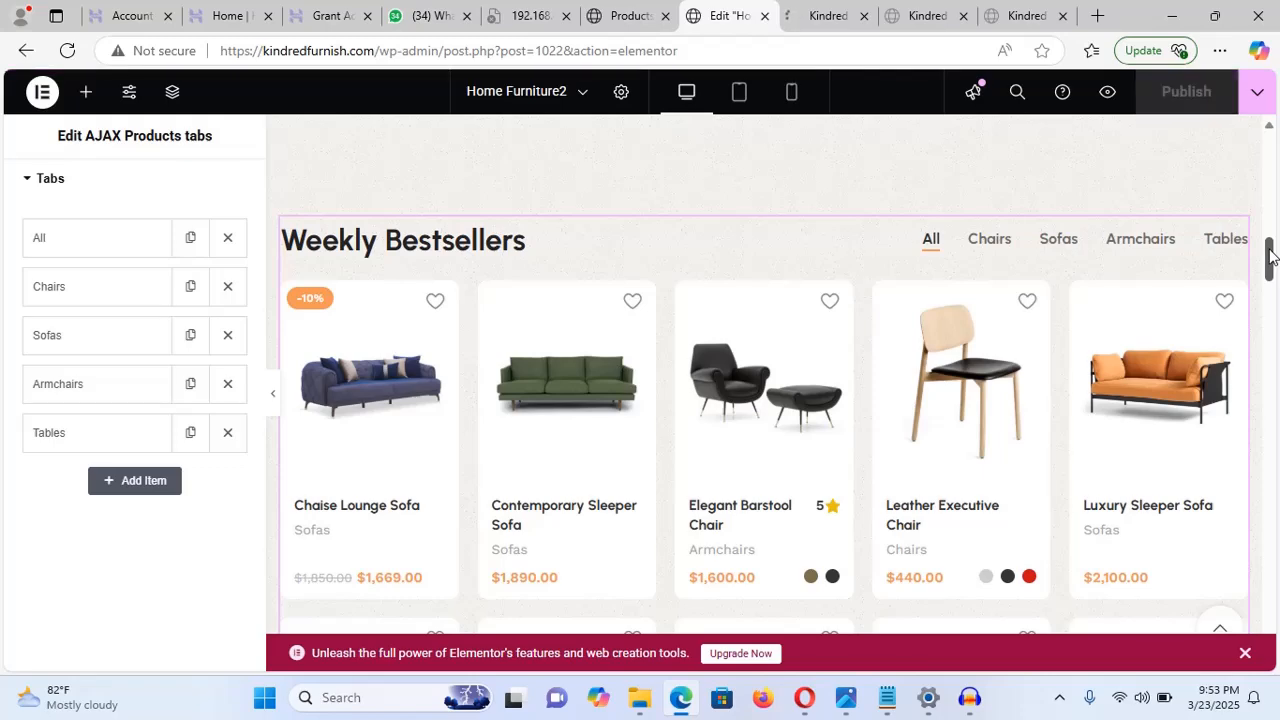
- Open the Elitis information box in the Shopping by brands section for editing
left_click_drag(1270, 258, 1269, 318)
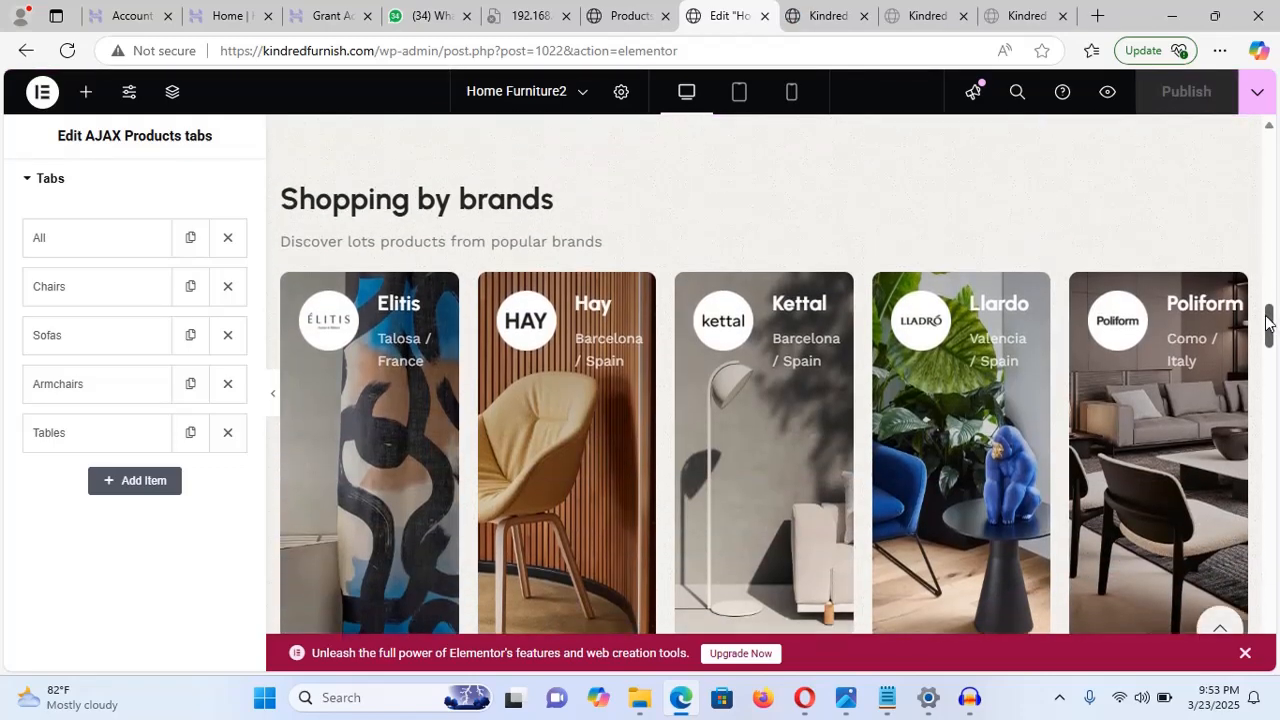
left_click(836, 491)
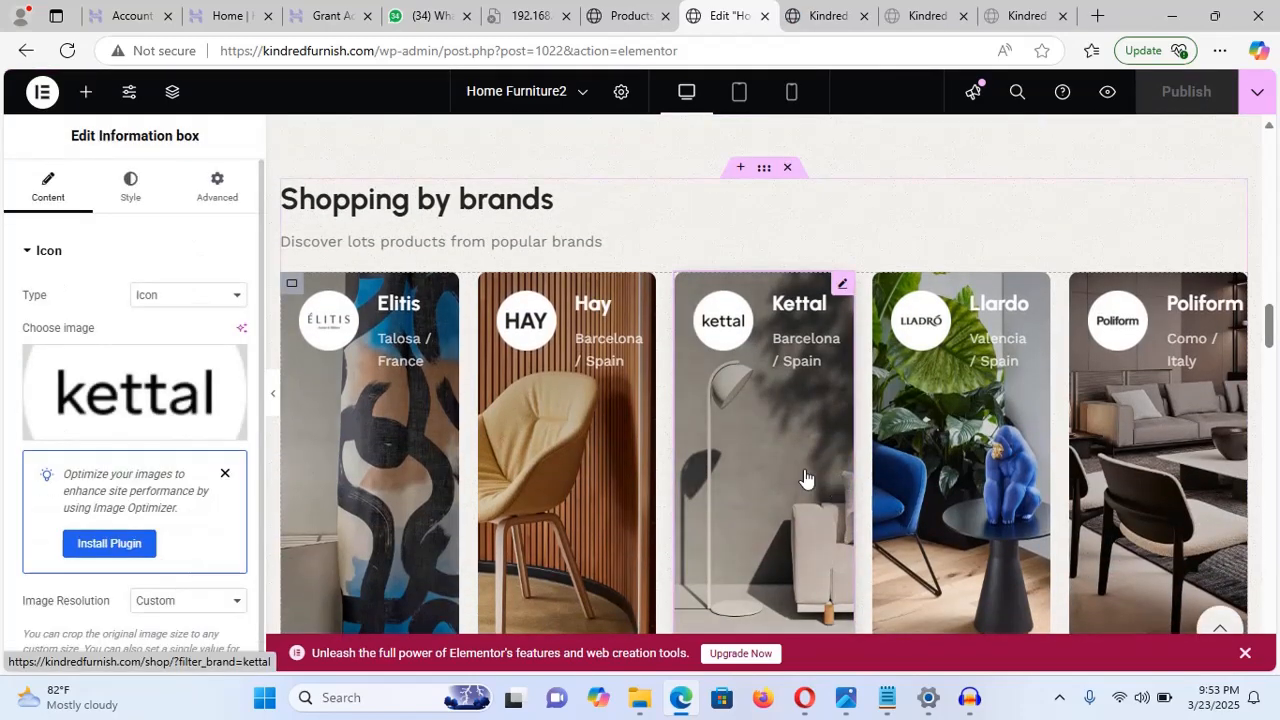
left_click(440, 430)
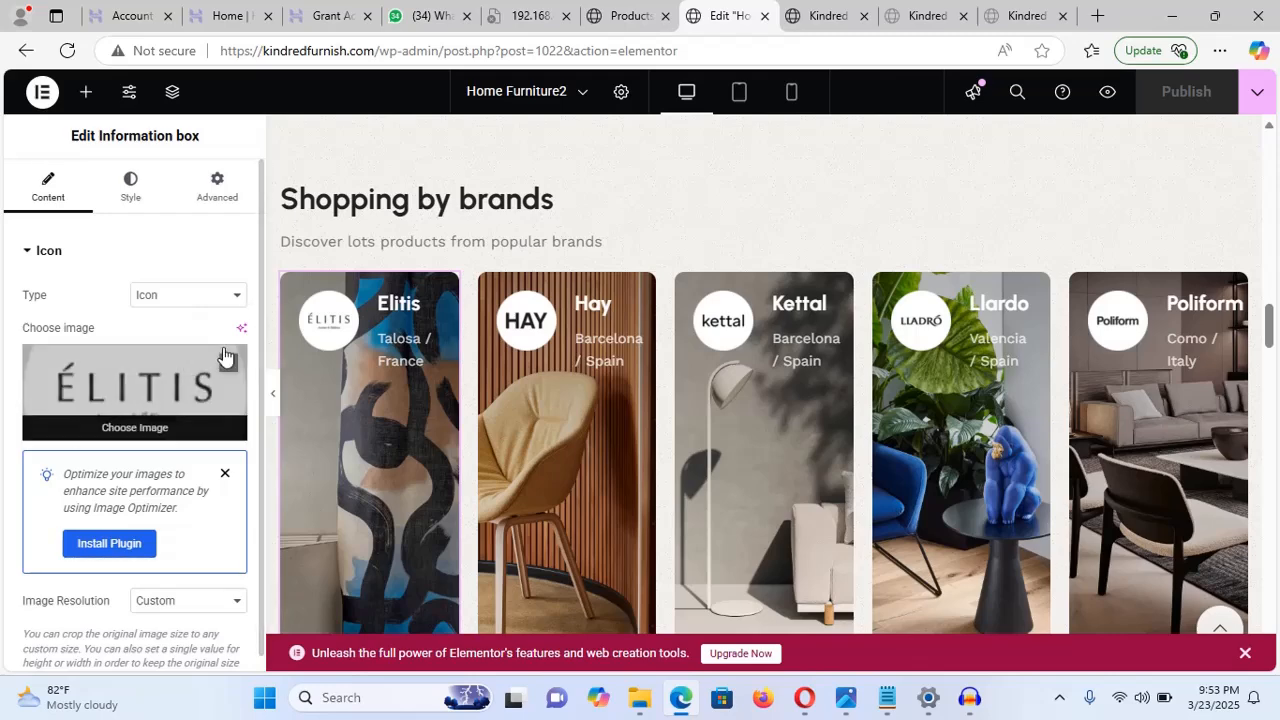
- Examine the Elitis box's icon image, image resolution, title and content text, and look over the sections around Shopping by brands
scroll(238, 482, "down", 2)
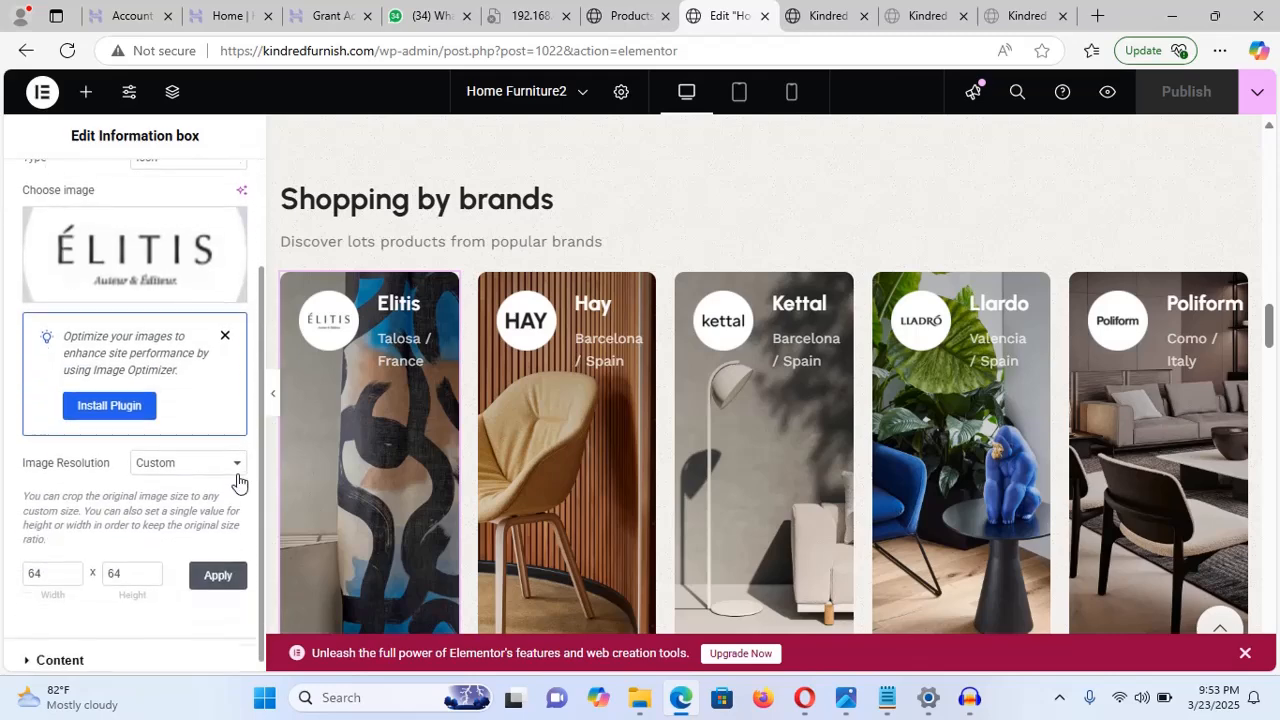
left_click(60, 649)
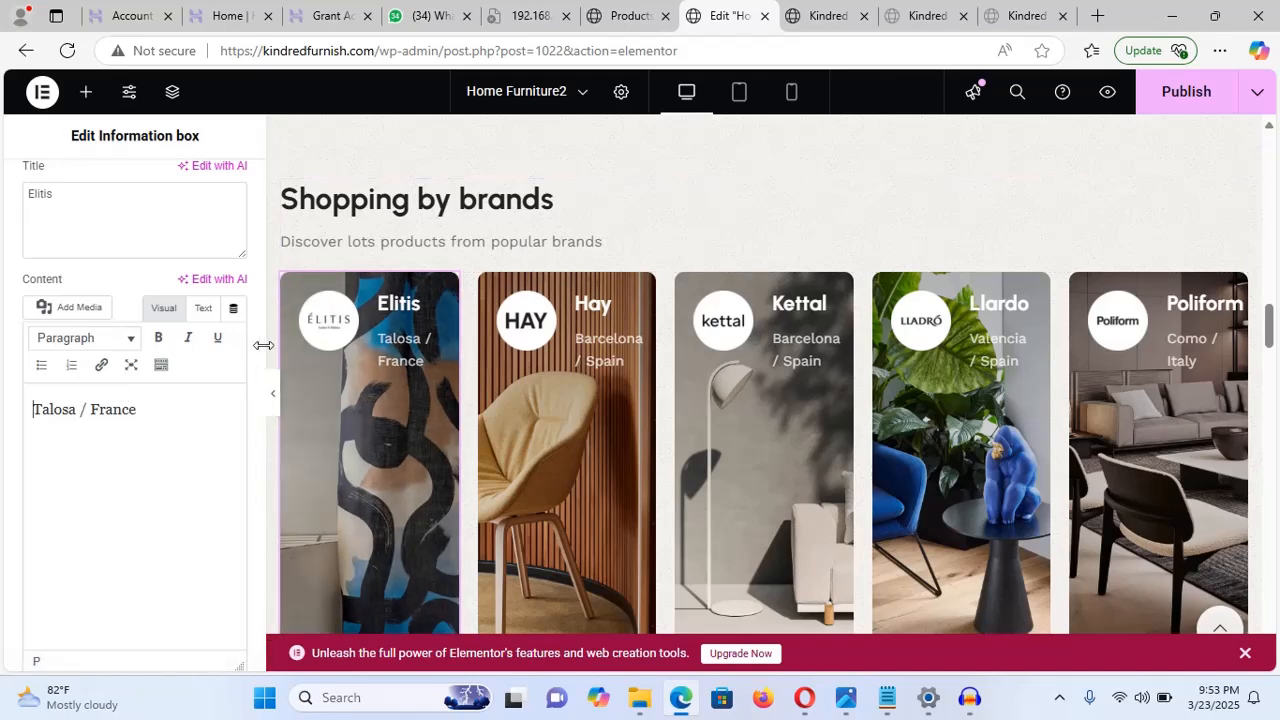
scroll(150, 290, "up", 3)
scroll(117, 246, "down", 1)
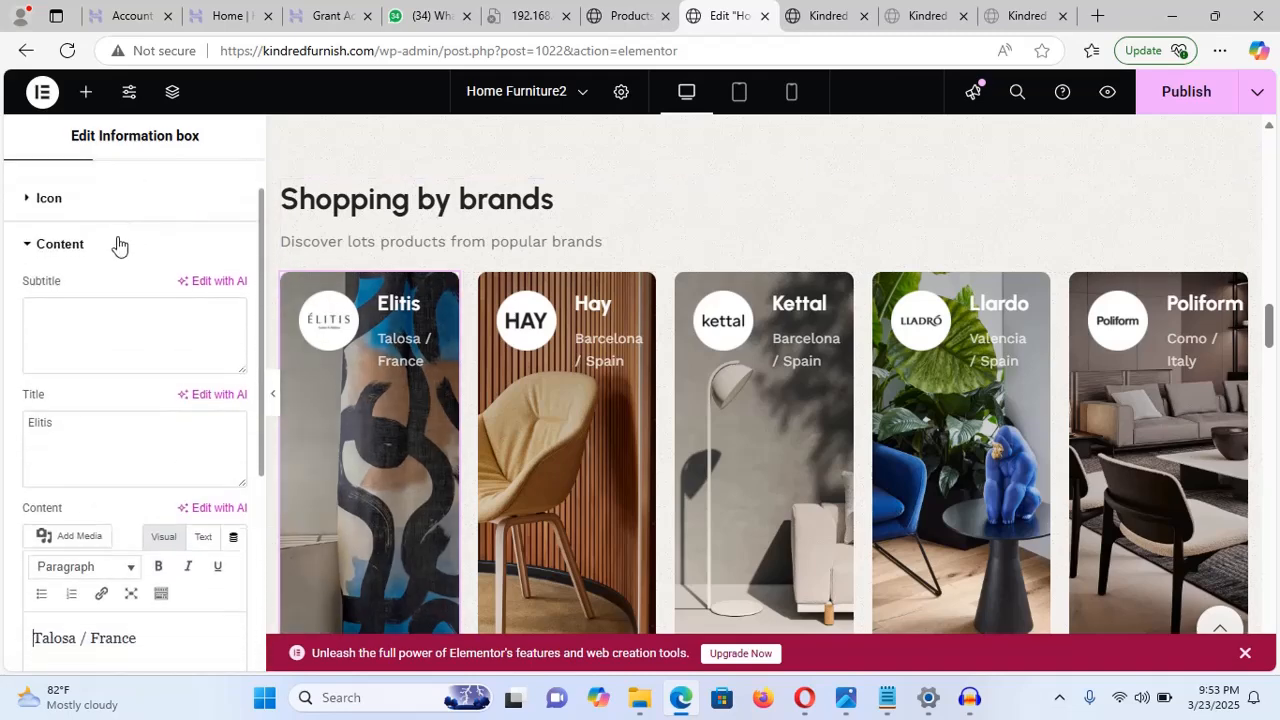
scroll(107, 242, "up", 1)
left_click(110, 235)
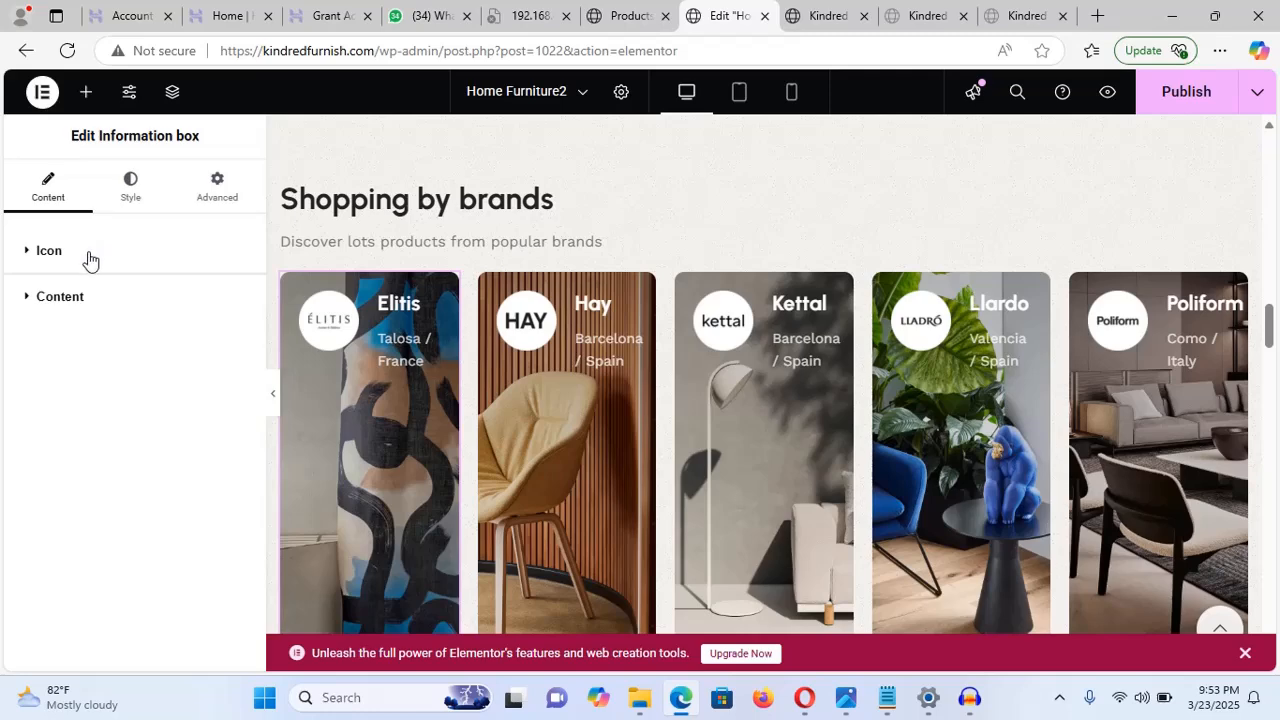
left_click(89, 259)
left_click(92, 257)
left_click(1272, 365)
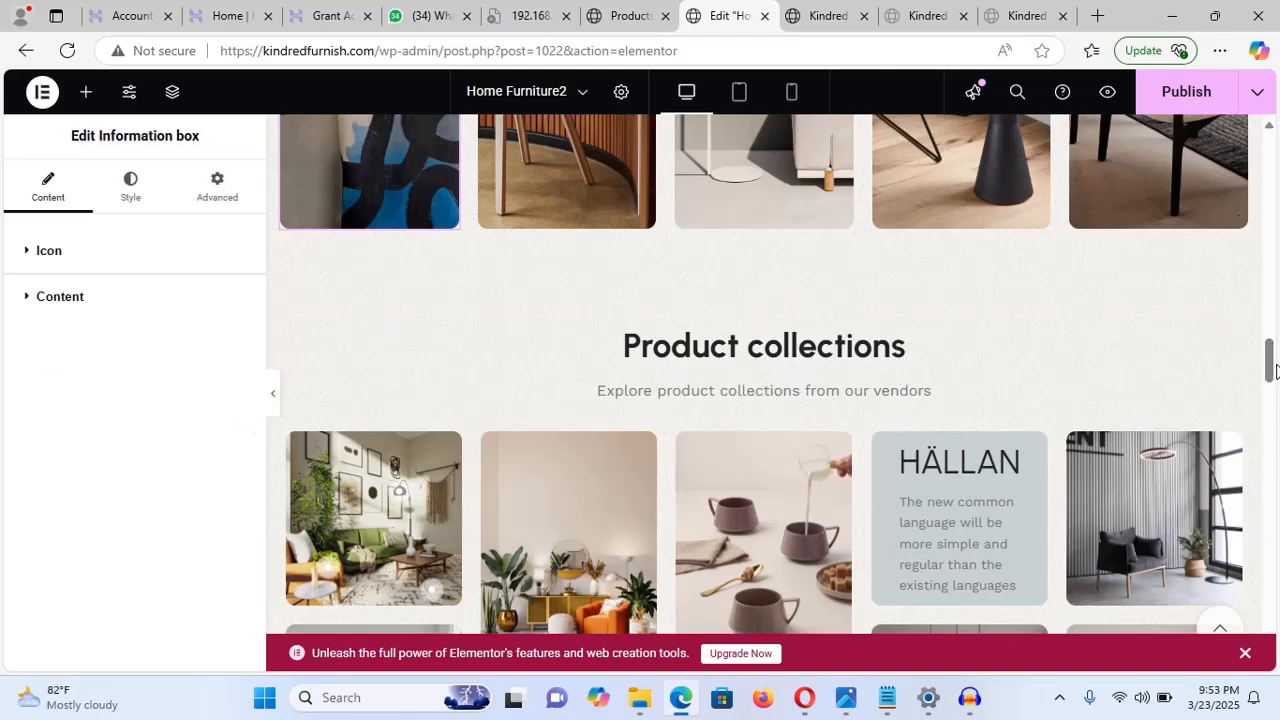
scroll(1272, 362, "up", 1)
scroll(1272, 360, "up", 3)
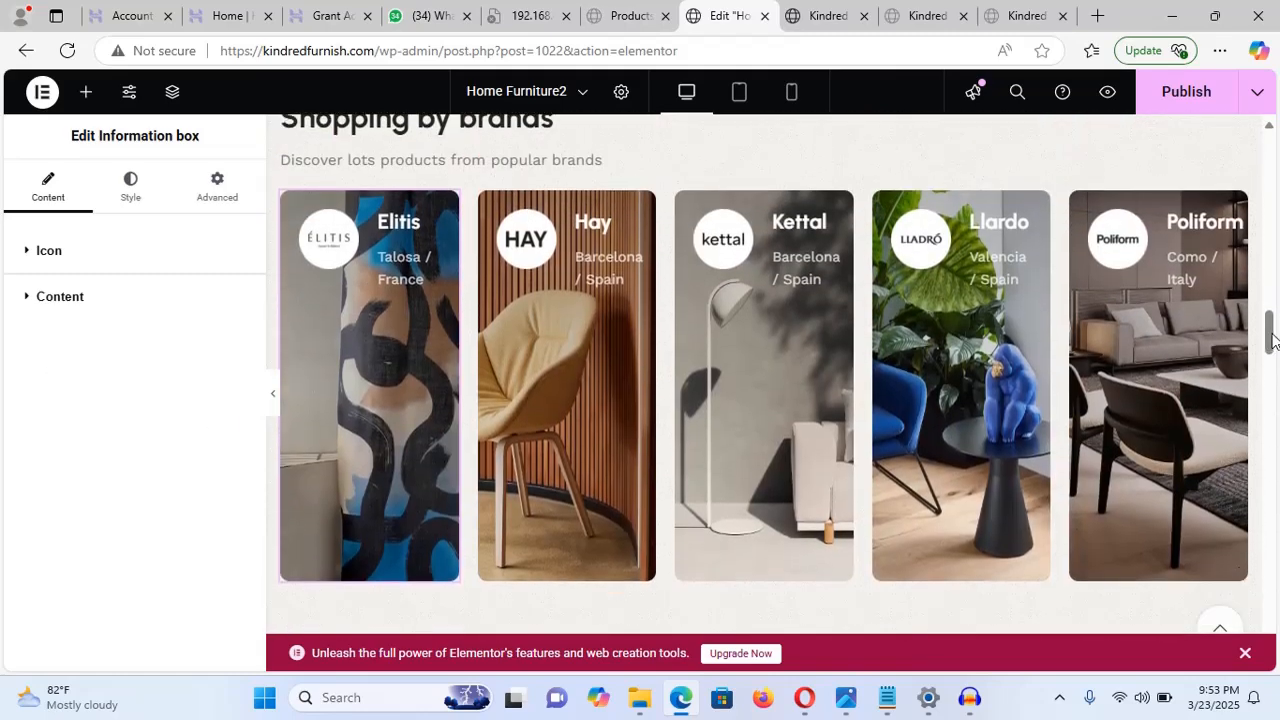
- Replace the background image of the Elitis brand box with the hanging pendant-light picture from the media library
left_click(127, 205)
left_click(78, 245)
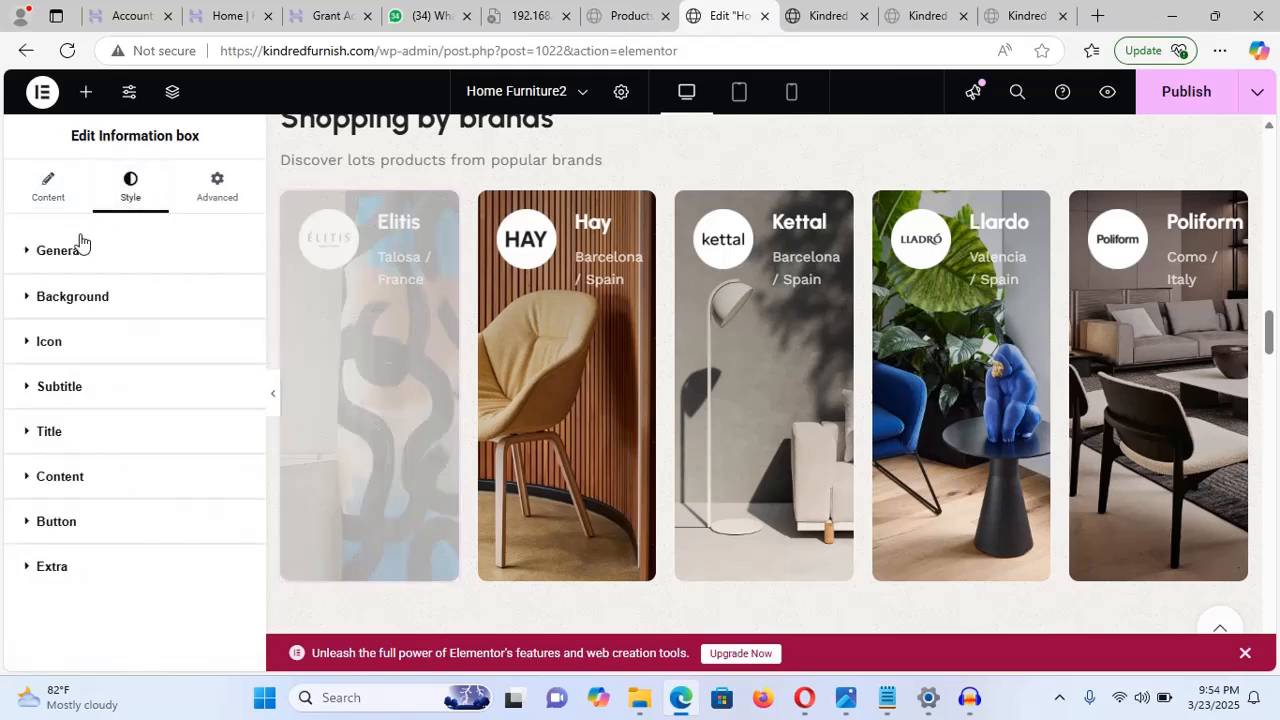
left_click(66, 212)
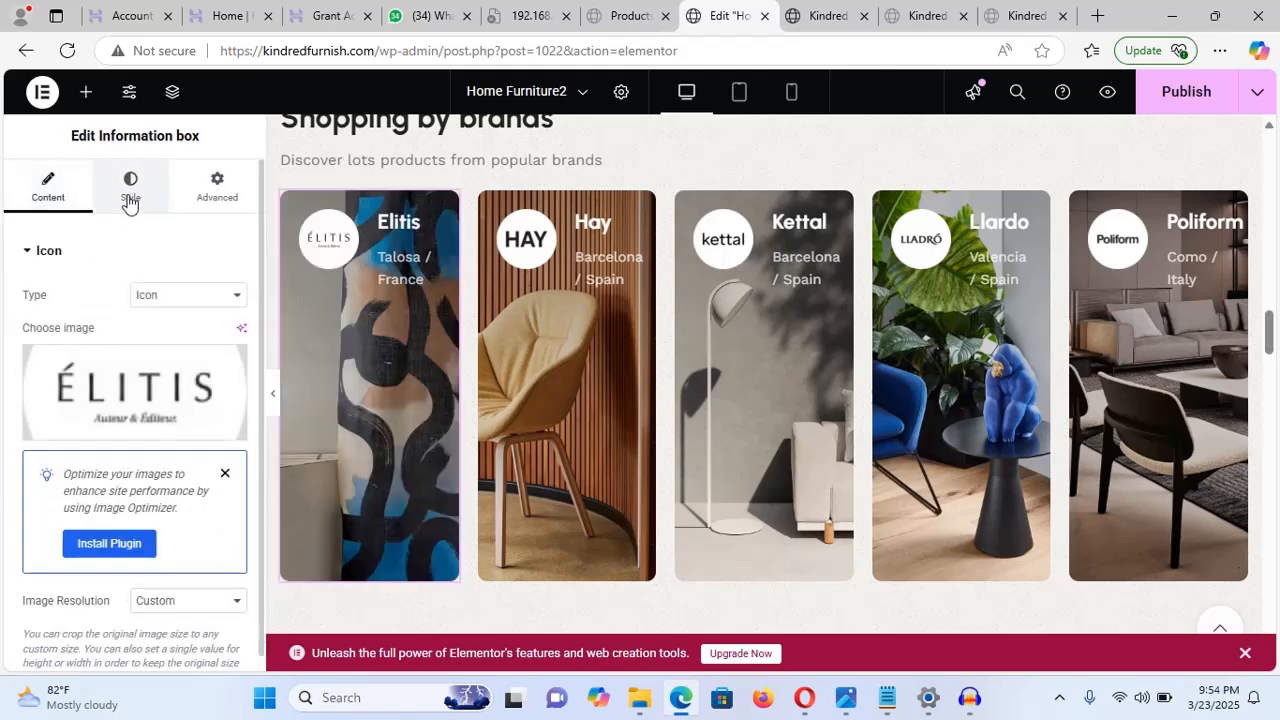
left_click(127, 203)
left_click(88, 254)
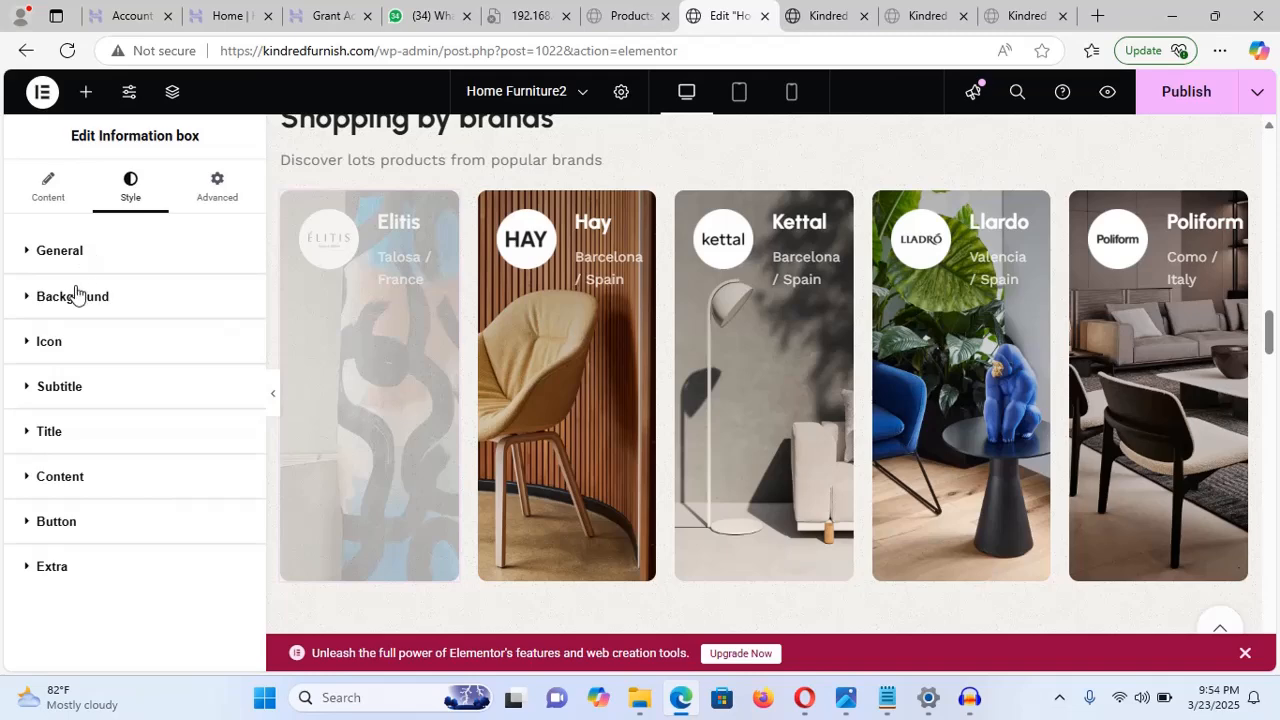
left_click(75, 295)
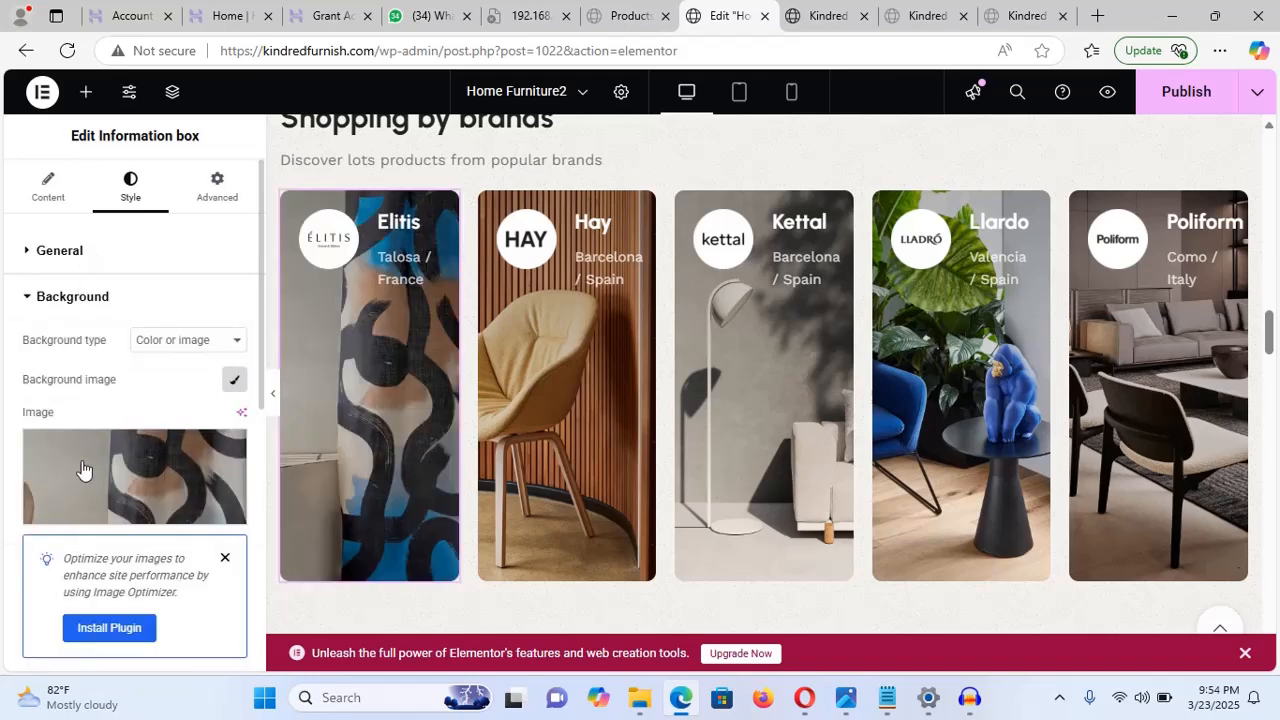
mouse_move(111, 498)
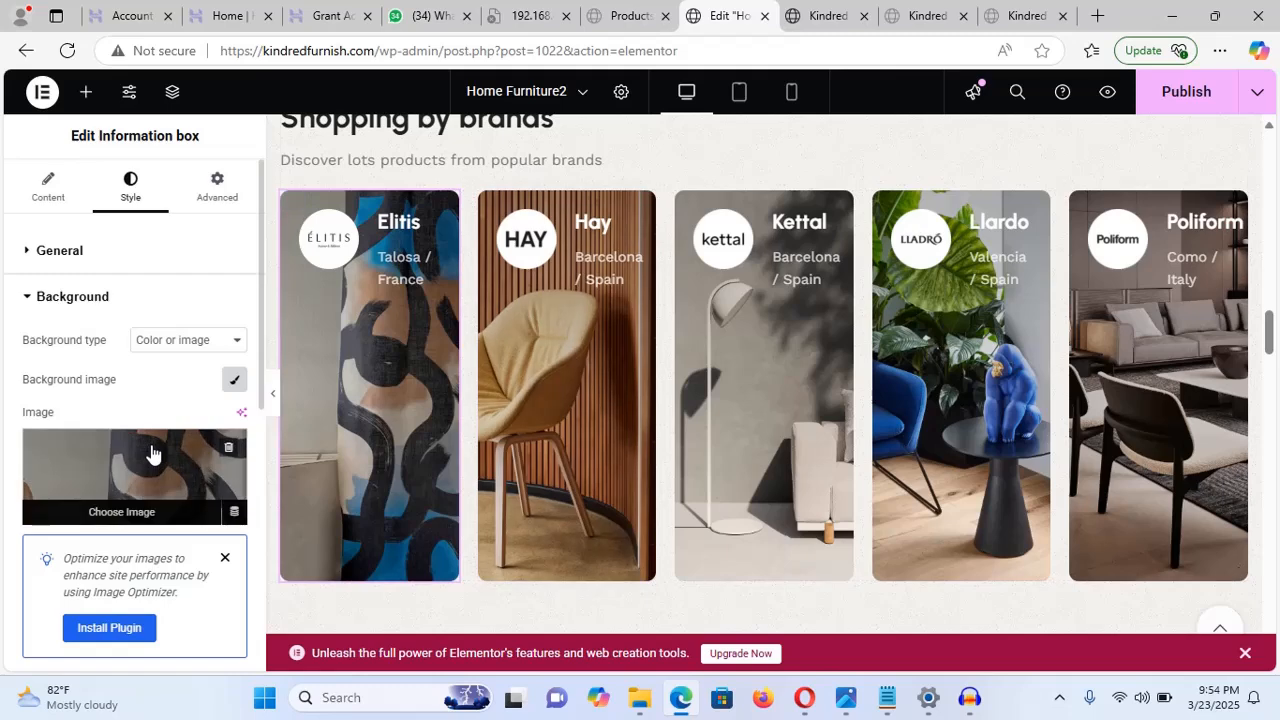
left_click(151, 451)
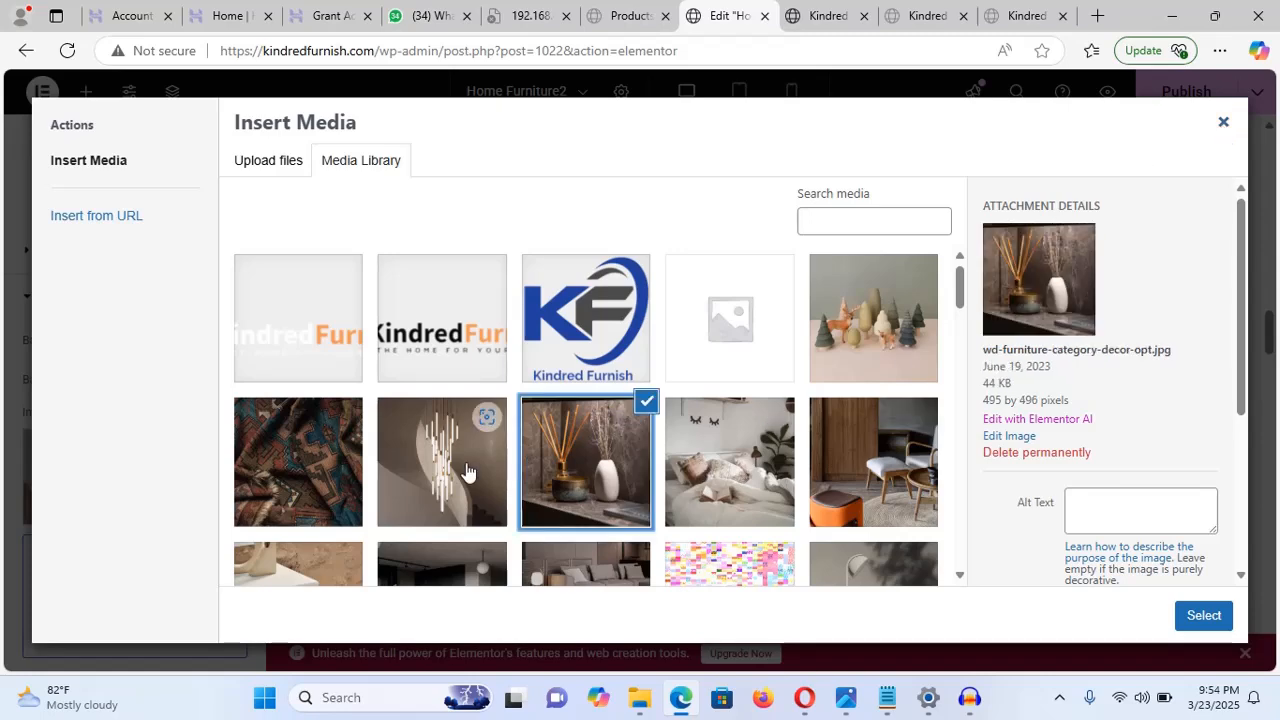
left_click(468, 440)
left_click(1203, 615)
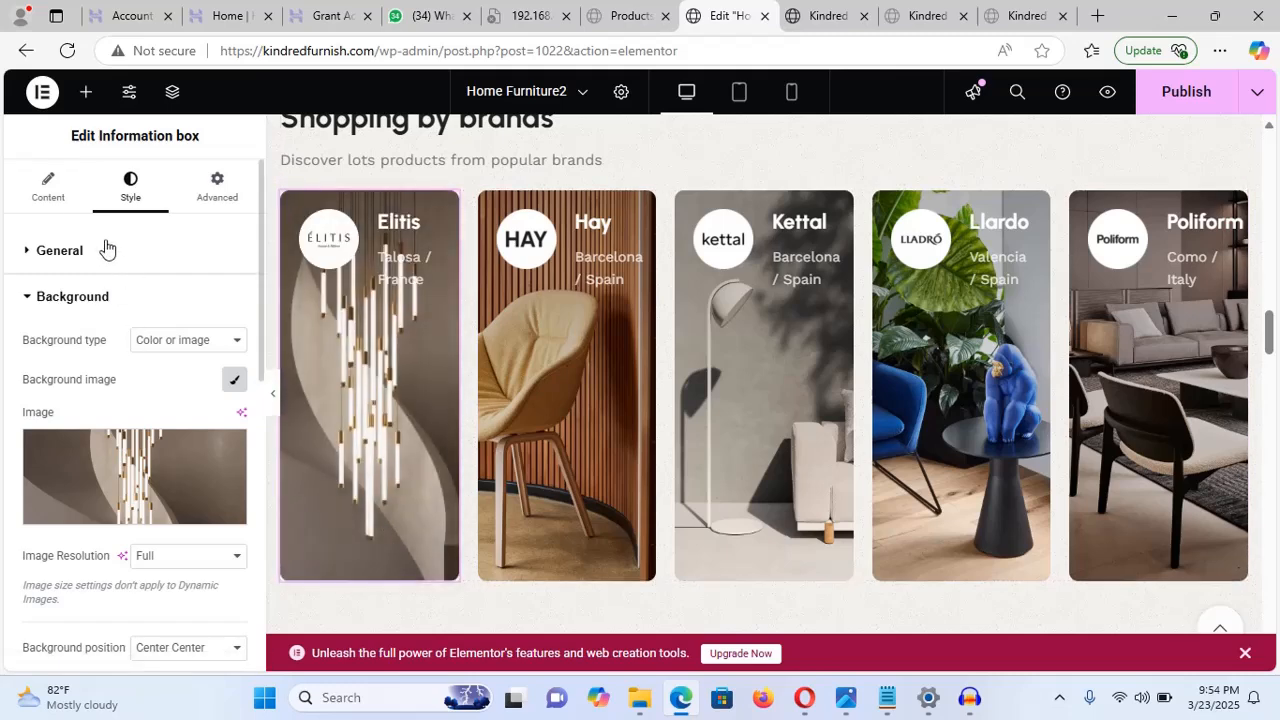
left_click(65, 212)
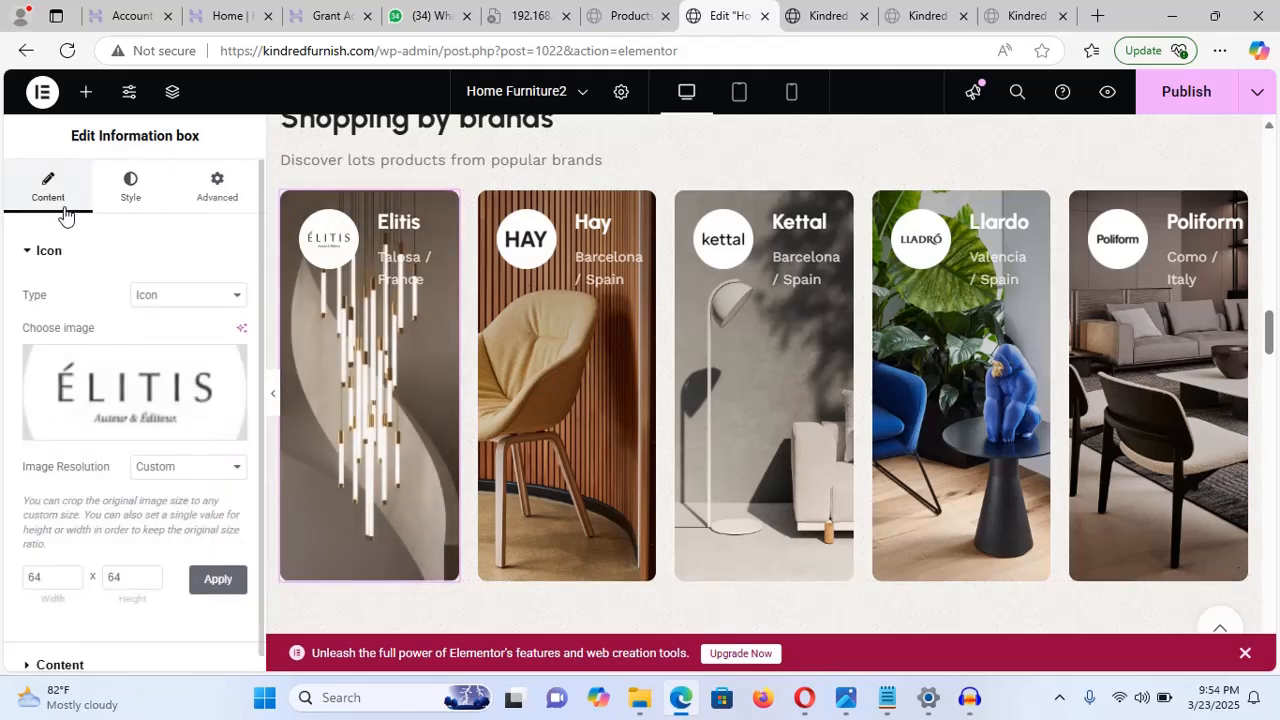
left_click(142, 389)
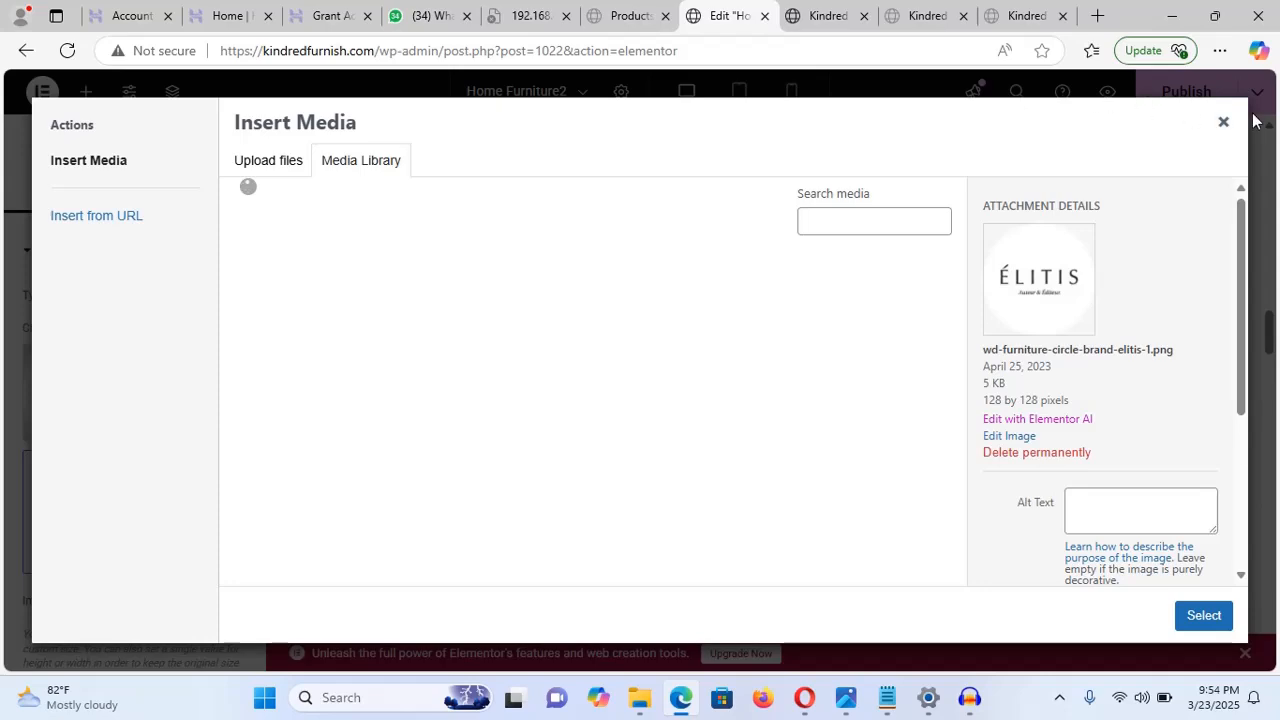
left_click(1224, 123)
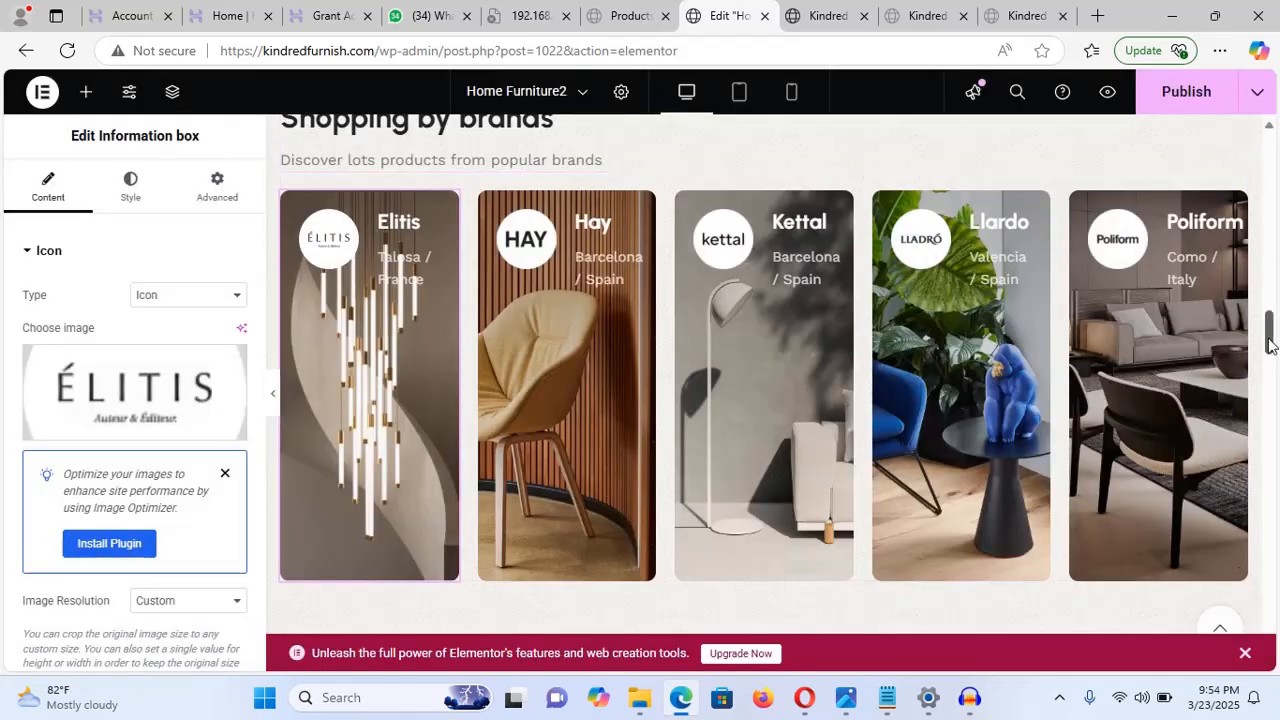
- Inspect the image hotspots and the HÄLLAN promo banner under Product collections, and delete the container holding them
left_click_drag(1270, 345, 1270, 390)
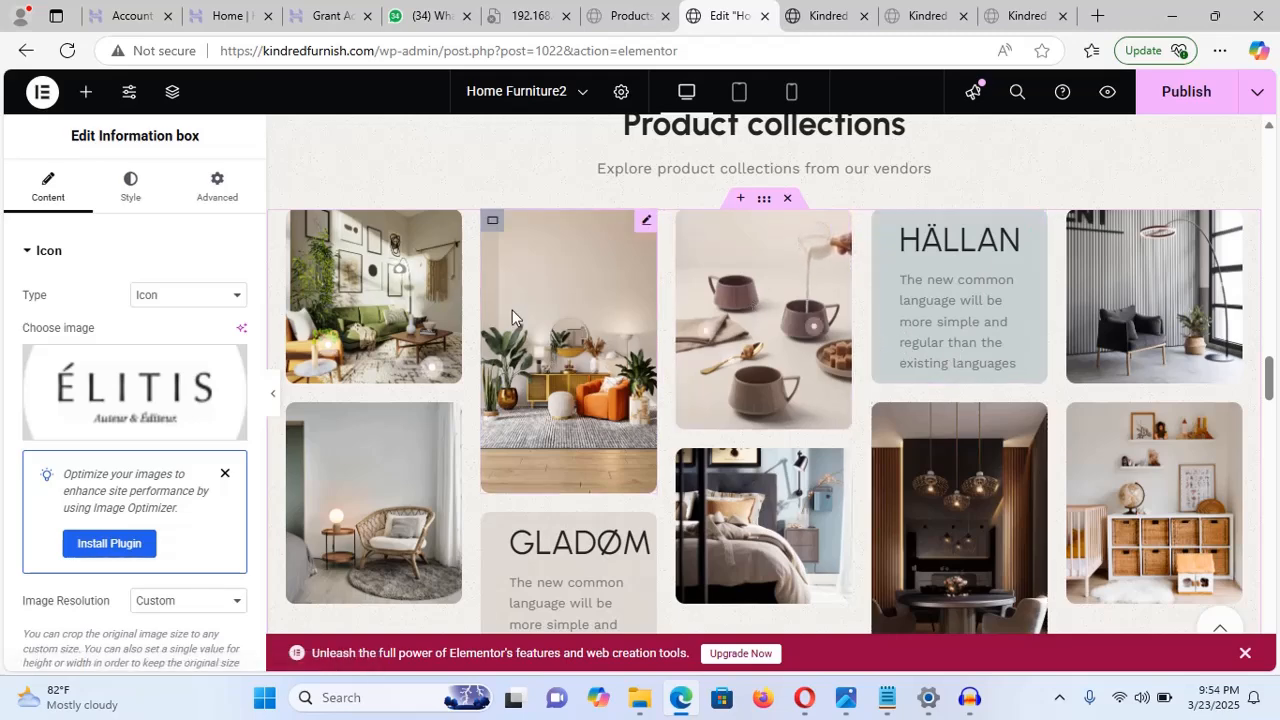
left_click(425, 316)
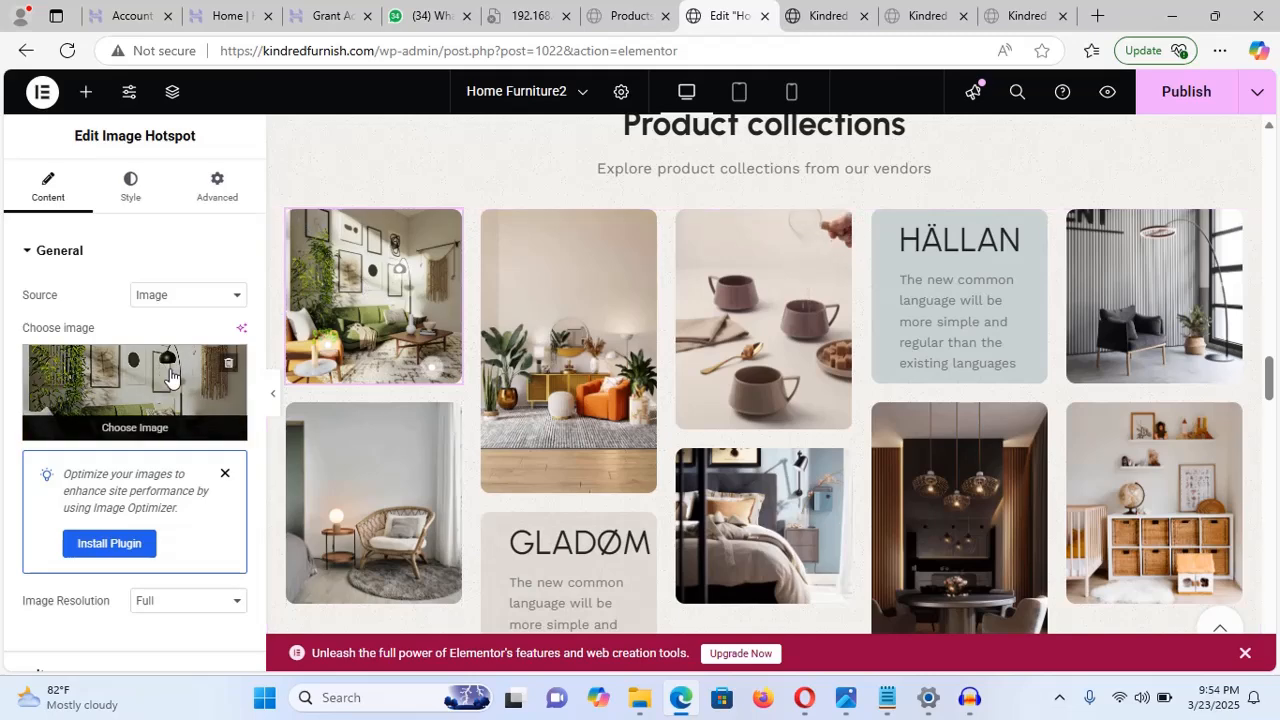
left_click(525, 309)
left_click(702, 335)
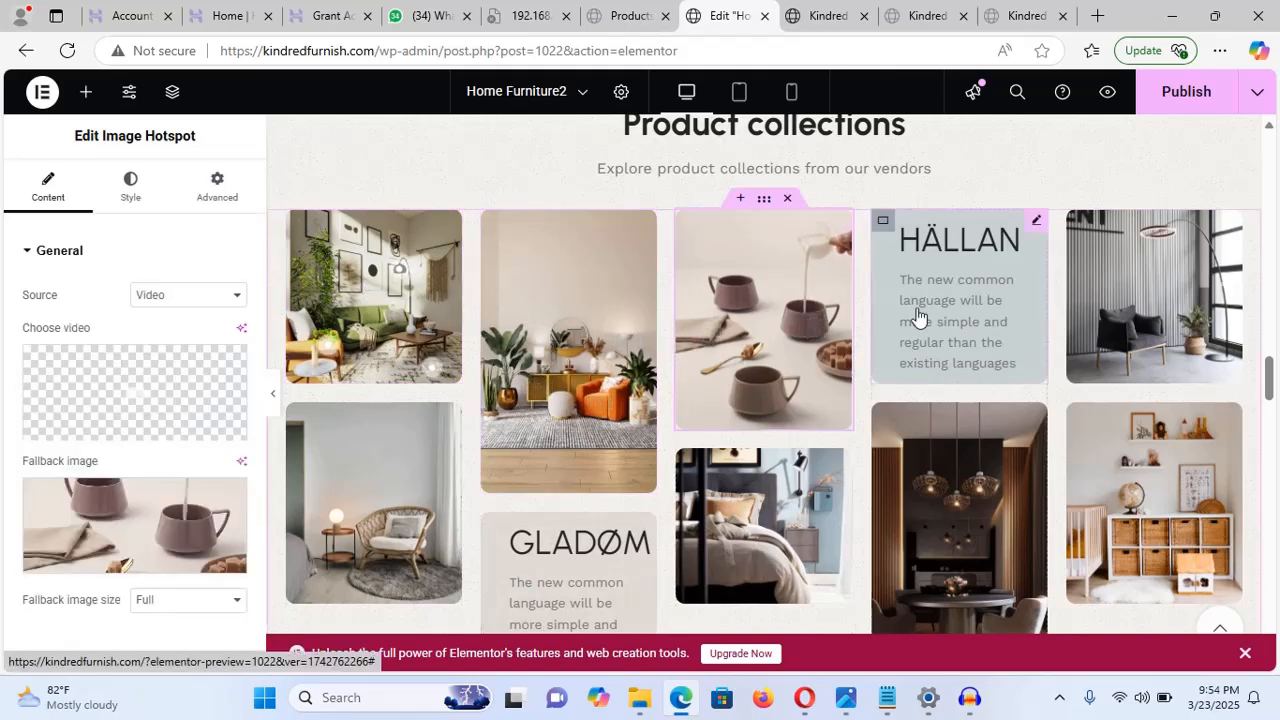
left_click(918, 316)
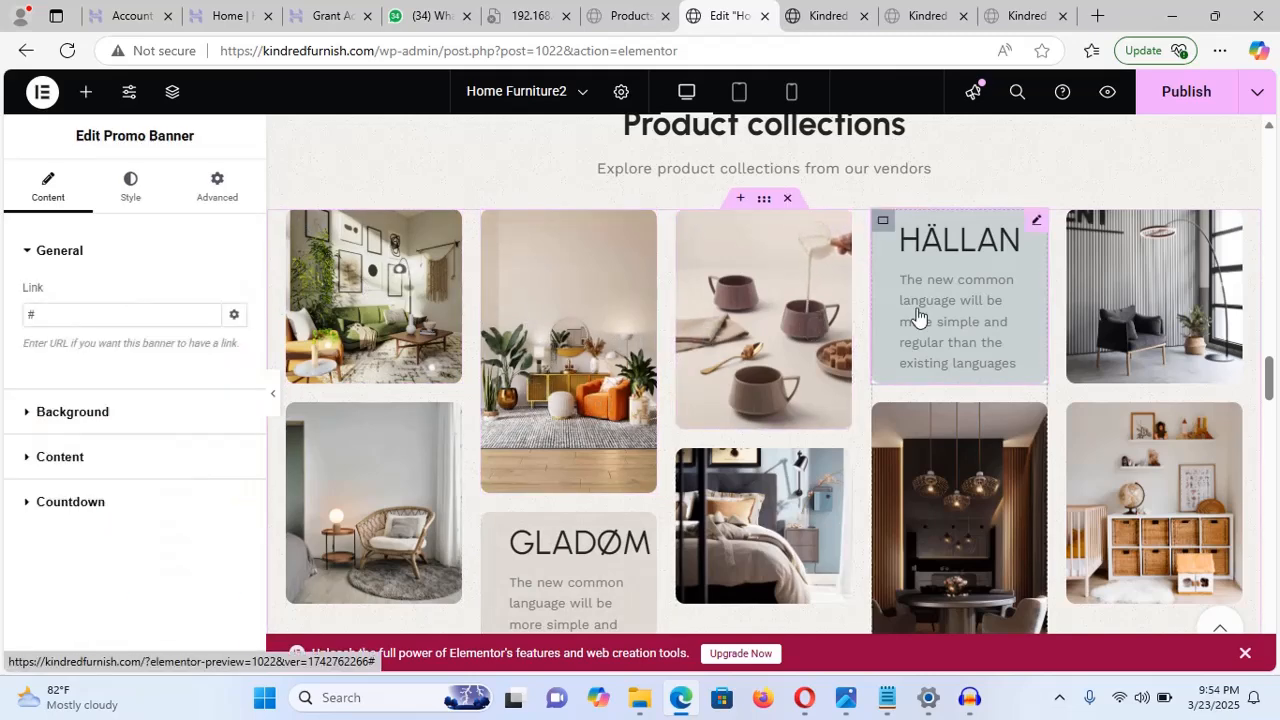
left_click(788, 202)
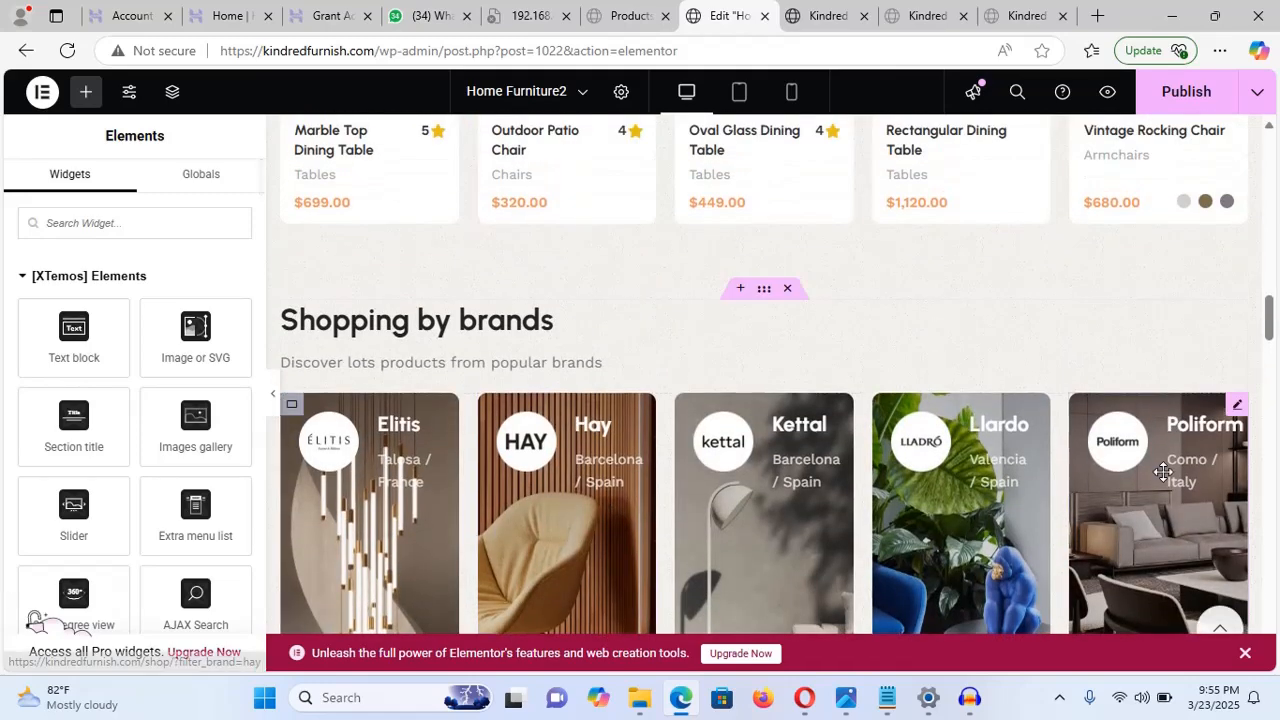
- Examine the settings of the product grid and the image hotspot in the Furniture collection of the week section
left_click_drag(1270, 325, 1272, 438)
left_click(783, 378)
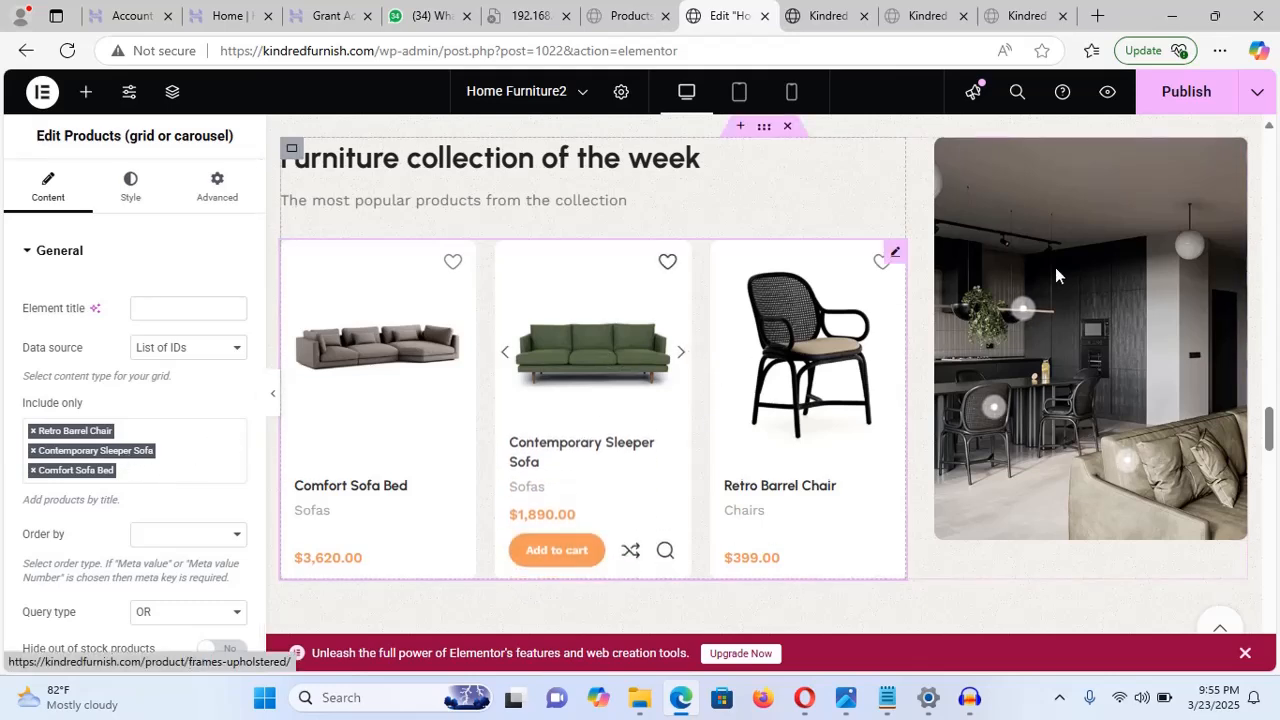
left_click(1090, 259)
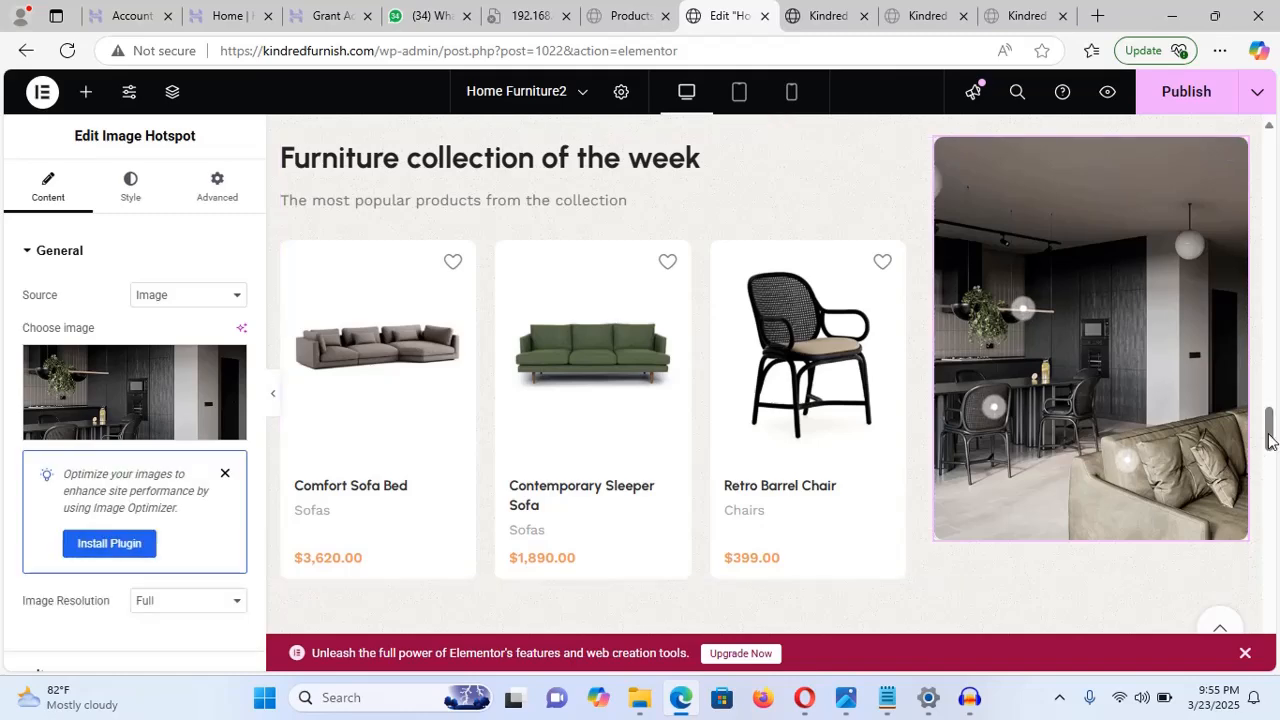
- Replace the bold heading in the text block of the Rules for choosing furniture section with "My Own Test"
left_click_drag(1262, 443, 1265, 479)
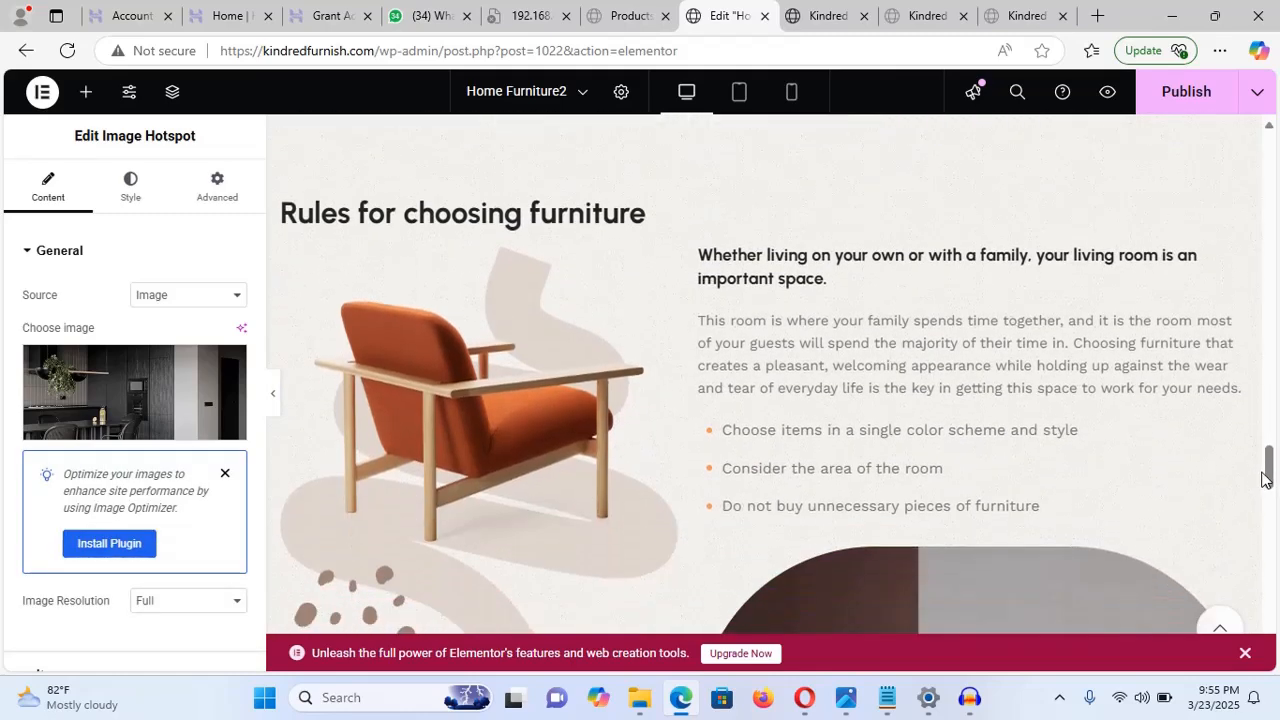
left_click(1063, 409)
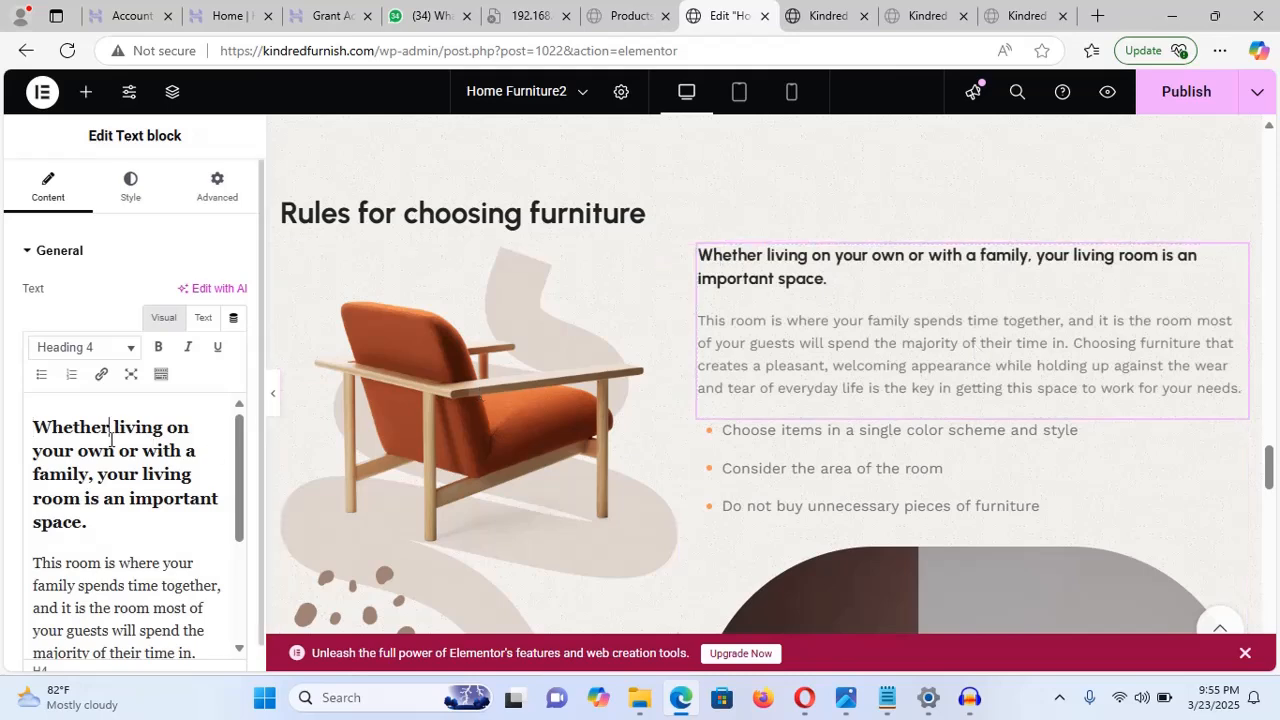
key("Down")
key("Down")
key("Down")
key("Down")
key("Down")
key("Down")
key("Down")
key("Down")
key("Down")
key("Down")
key("Down")
key("Down")
key("Up")
key("Up")
key("Up")
key("Up")
key("Up")
key("Up")
key("Up")
key("Up")
key("Up")
key("Up")
key("Up")
key("Up")
key("Up")
key("Up")
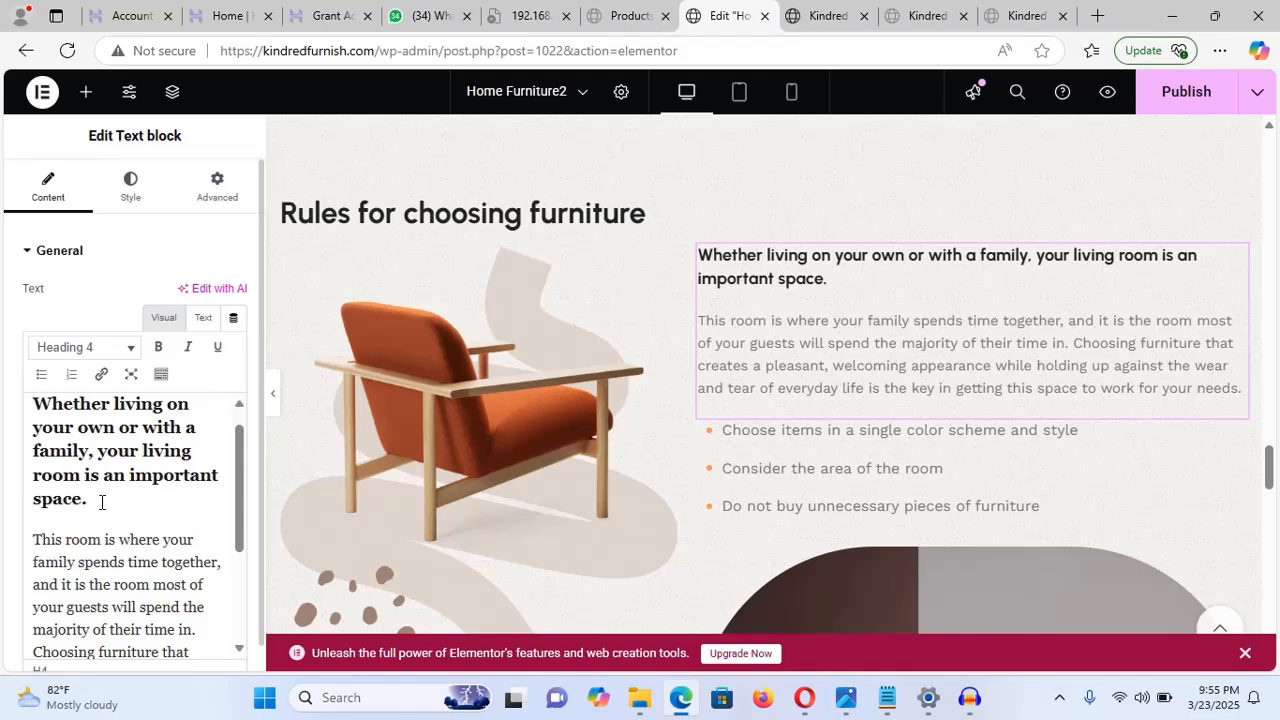
left_click_drag(101, 502, 31, 401)
type("M")
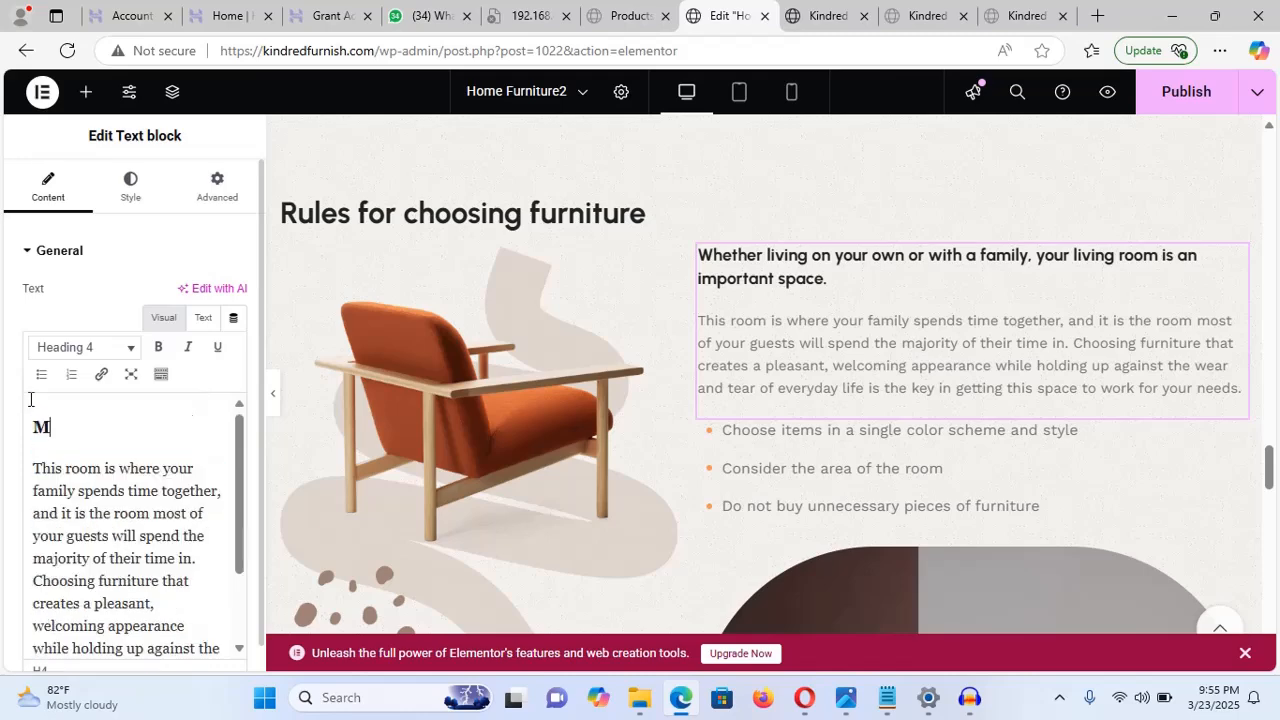
type("y Own Tes")
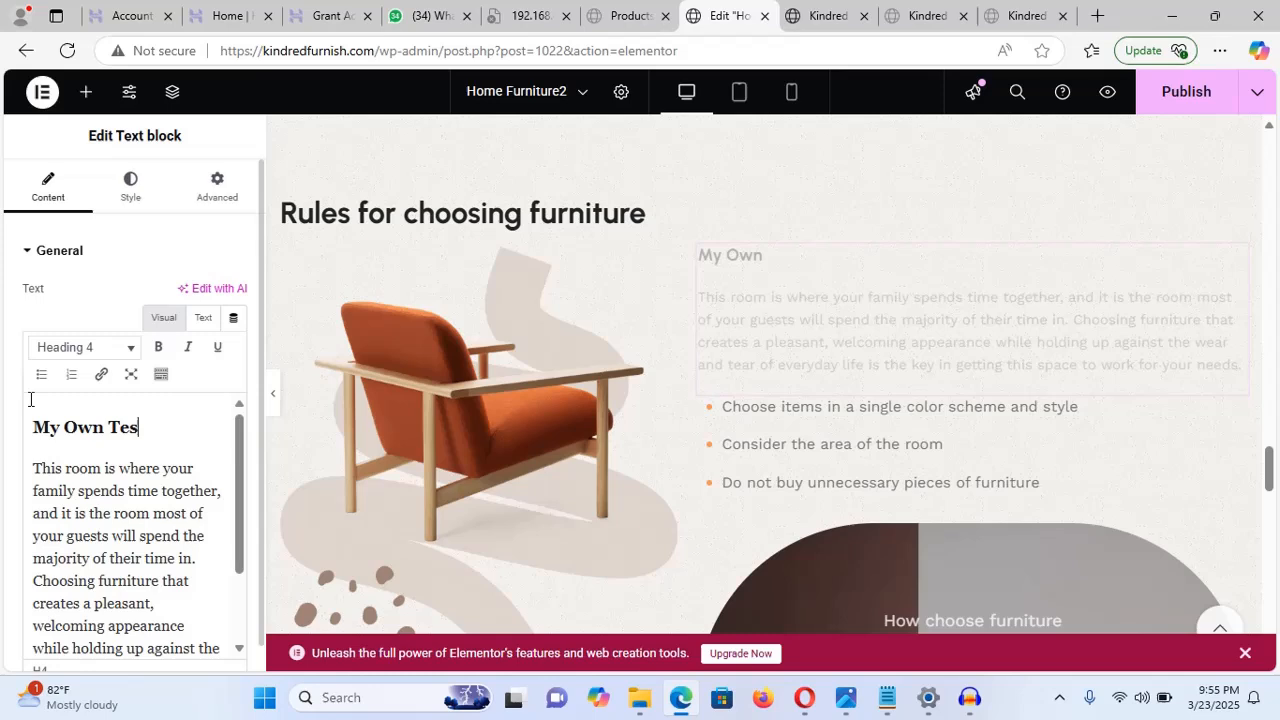
key("BackSpace")
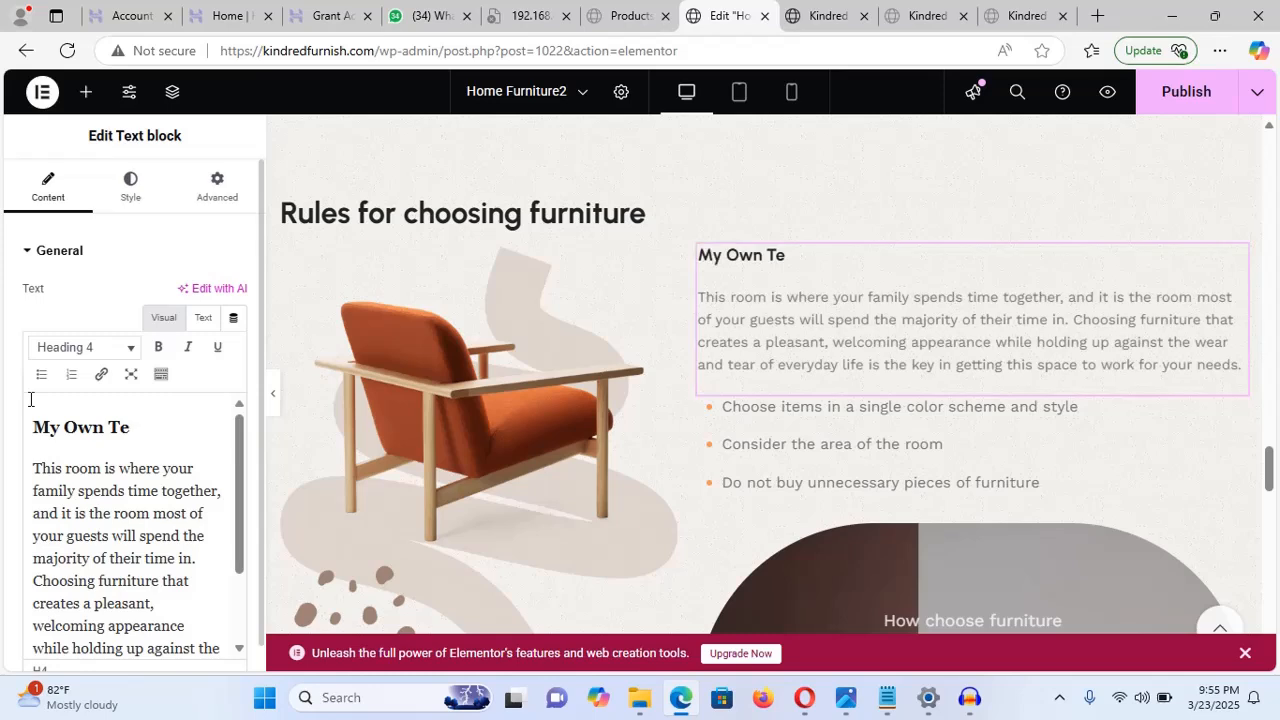
type("st")
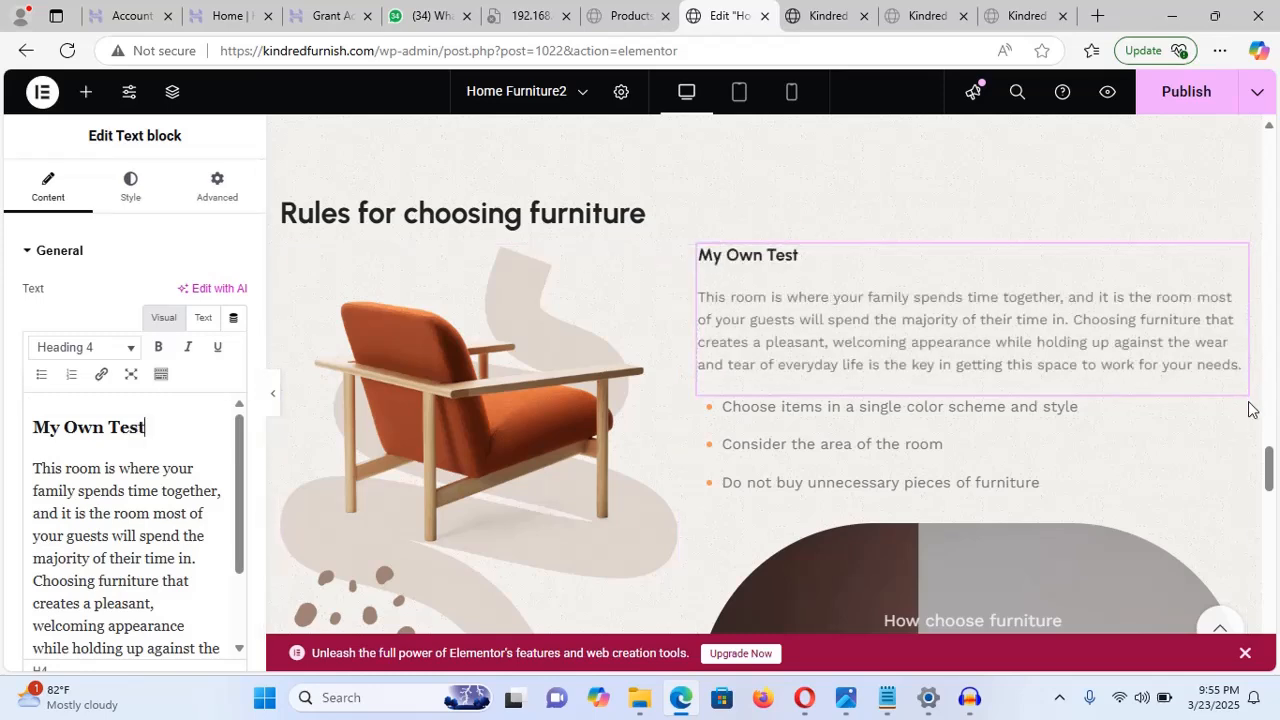
- Check the chair image and the Latest articles section, then publish the page and look through its preview
left_click(388, 369)
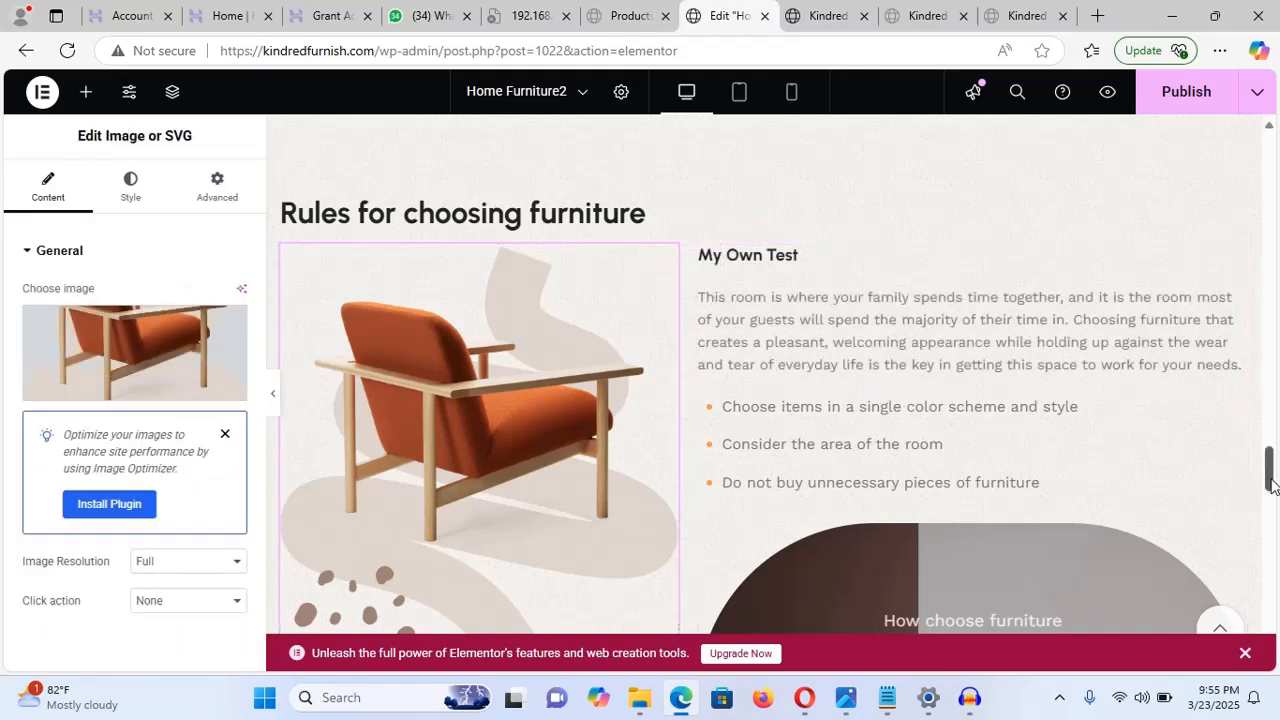
left_click_drag(1270, 470, 1265, 538)
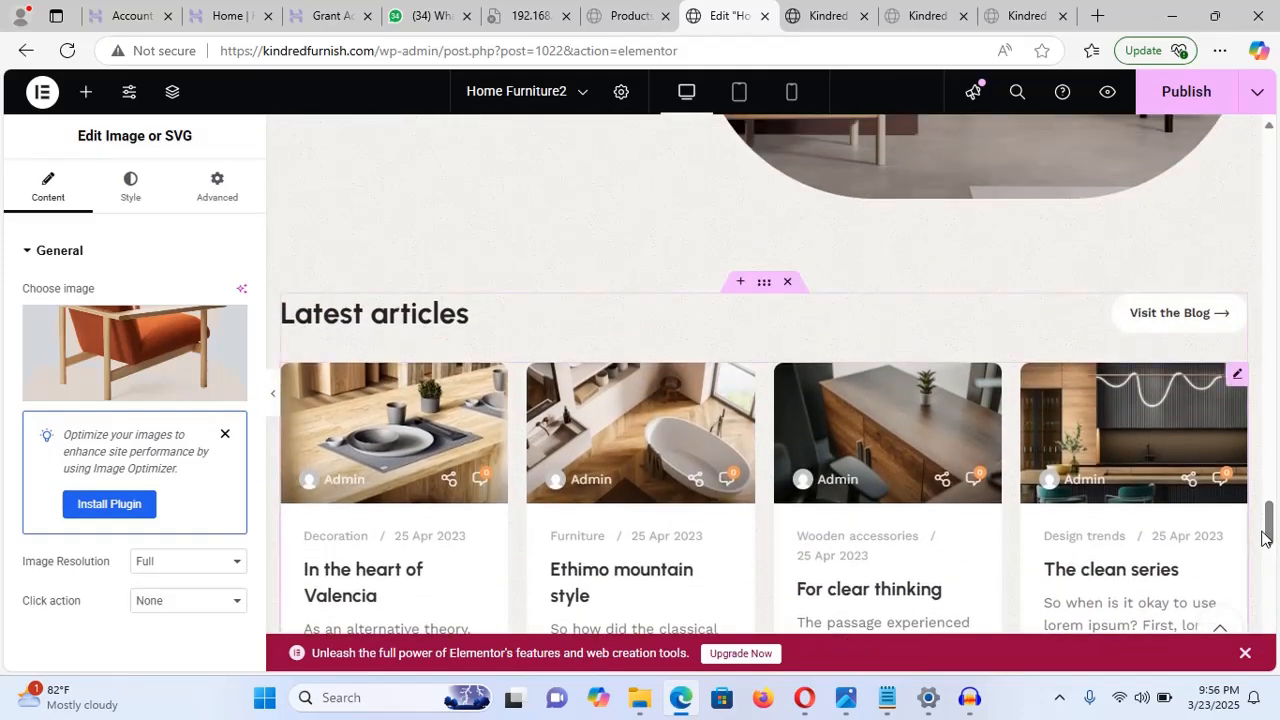
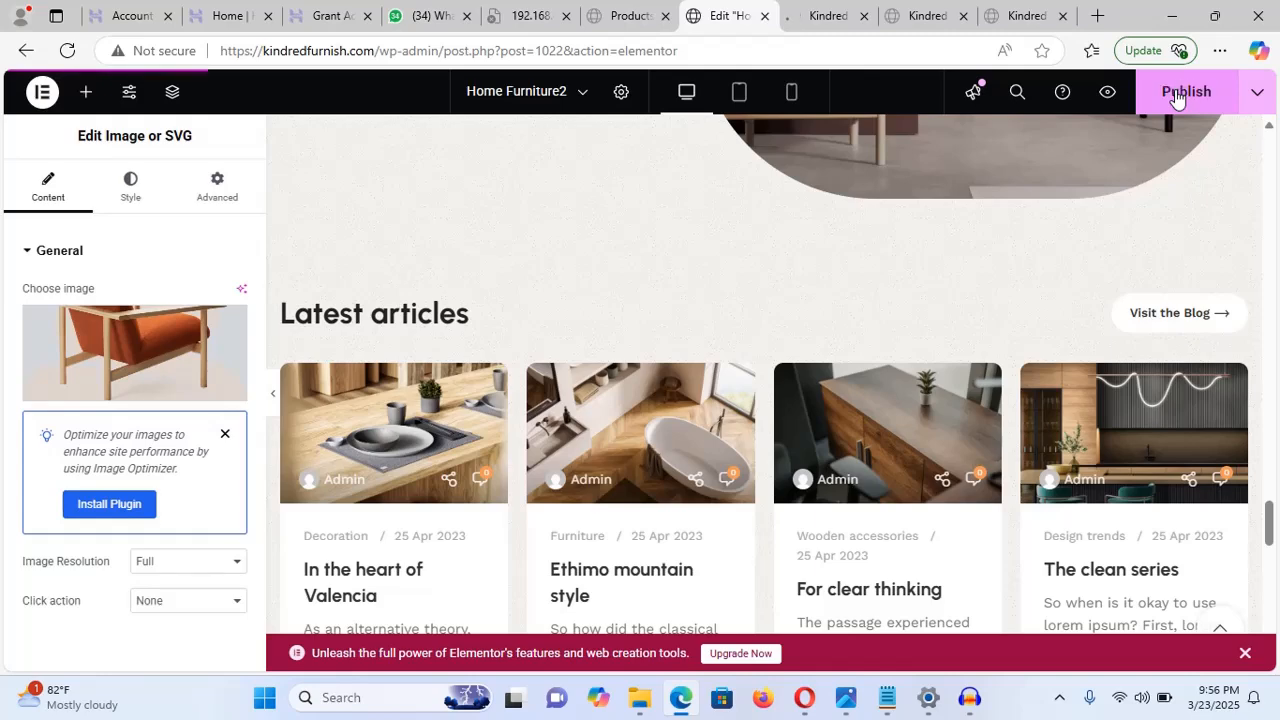
left_click(797, 17)
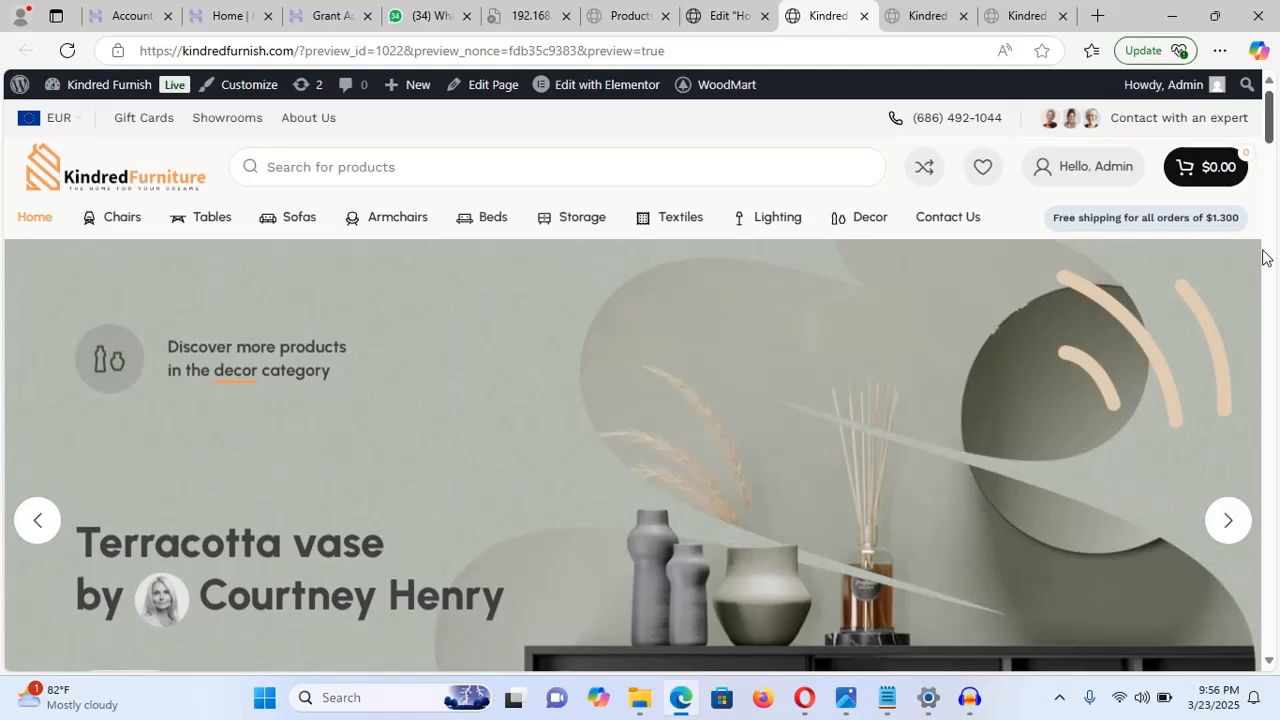
scroll(1262, 258, "down", 10)
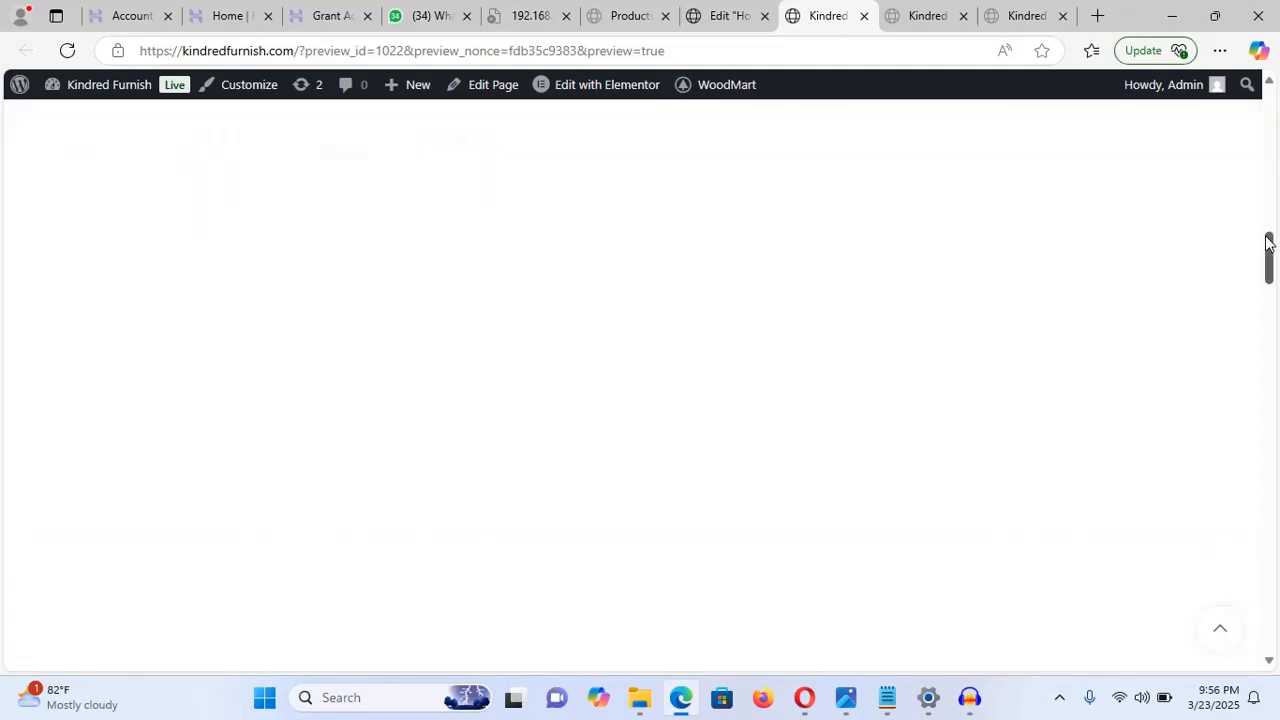
left_click_drag(1272, 252, 1273, 105)
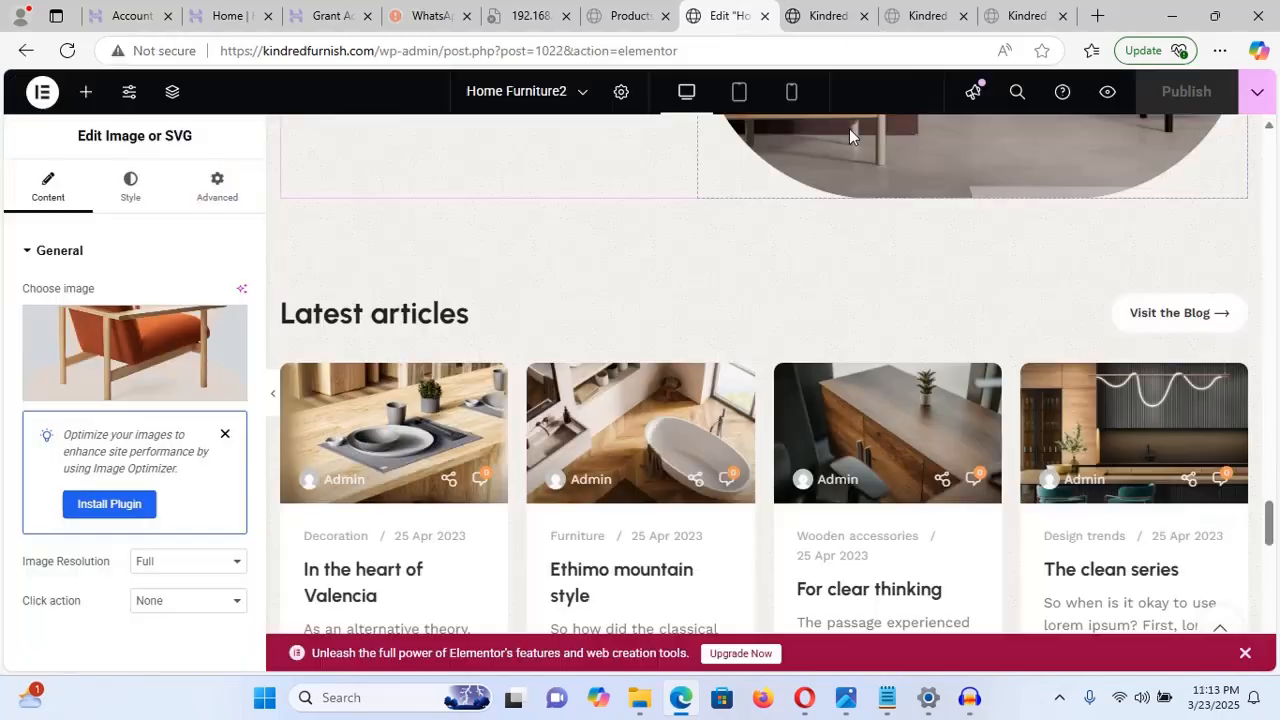
- Return to the WordPress Products admin page and look over its product list and the admin menu entries
left_click(620, 16)
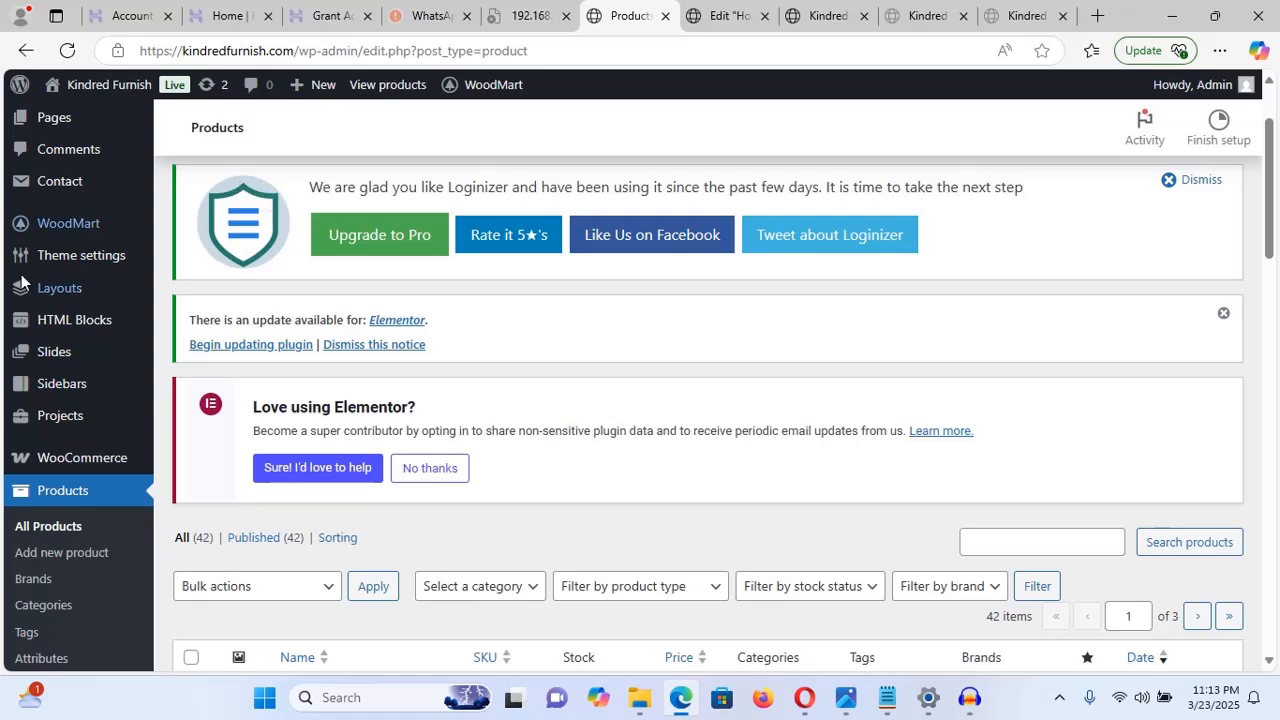
mouse_move(3, 344)
scroll(79, 479, "down", 1)
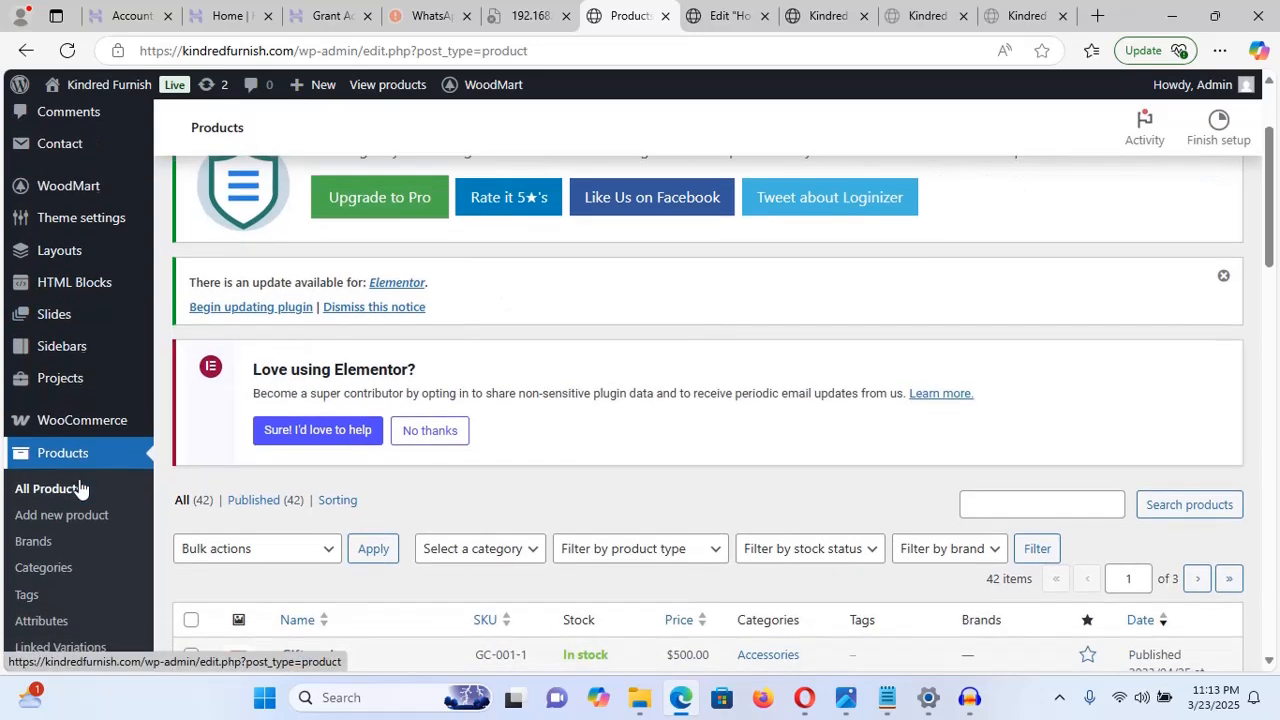
scroll(80, 487, "down", 5)
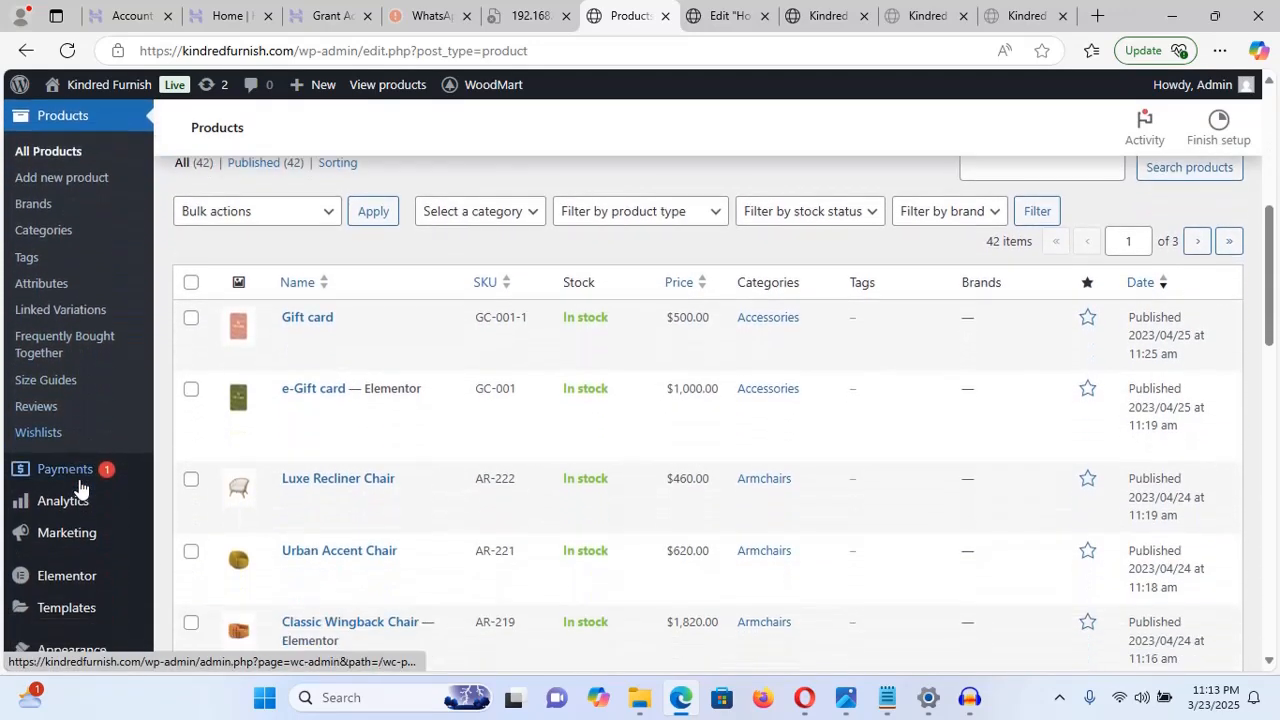
scroll(80, 487, "up", 1)
scroll(80, 487, "up", 1)
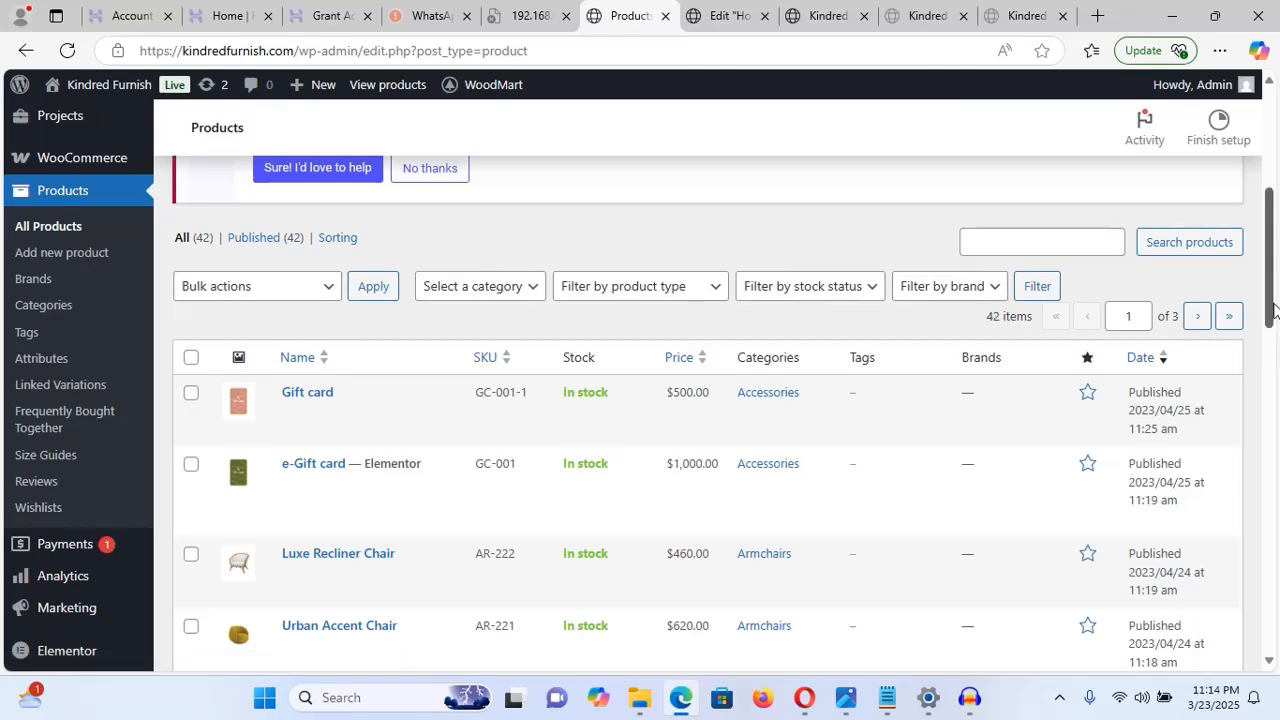
mouse_move(1272, 248)
left_mouse_down()
mouse_move(1272, 520)
mouse_move(1272, 256)
mouse_move(1272, 350)
mouse_move(1274, 272)
left_mouse_up()
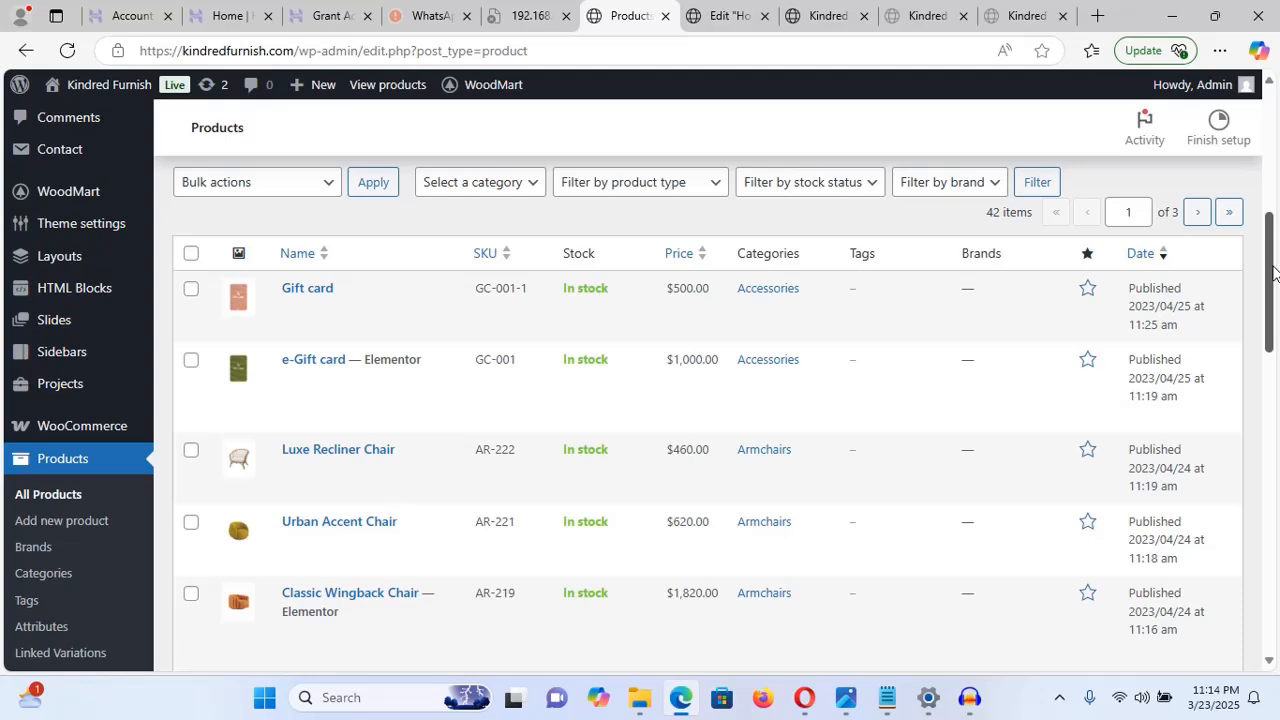
- Switch to the storefront preview and open the store's shop page at kindredfurnish.com/shop
left_click(828, 8)
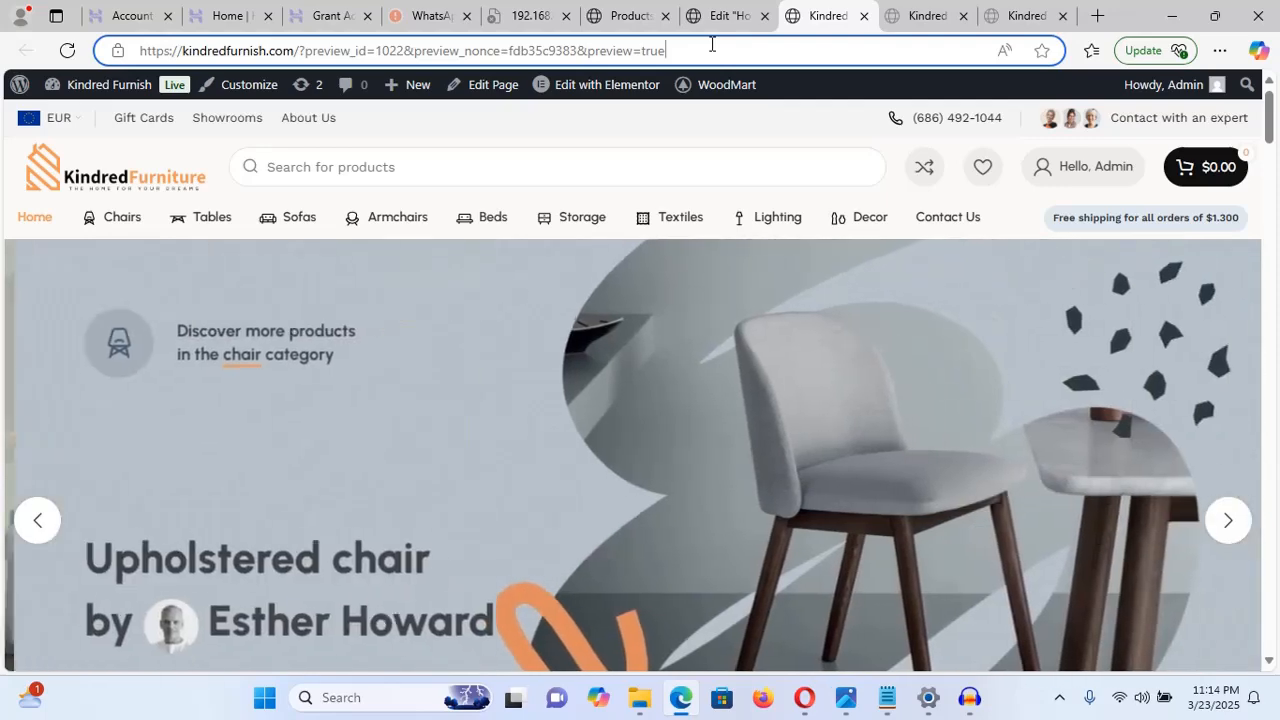
key("BackSpace")
key("BackSpace")
key("BackSpace")
key("BackSpace")
key("BackSpace")
key("BackSpace")
key("BackSpace")
key("BackSpace")
key("BackSpace")
key("BackSpace")
key("BackSpace")
key("BackSpace")
key("BackSpace")
key("BackSpace")
key("BackSpace")
key("BackSpace")
key("BackSpace")
key("BackSpace")
key("BackSpace")
key("BackSpace")
key("BackSpace")
key("BackSpace")
key("BackSpace")
key("BackSpace")
key("BackSpace")
key("BackSpace")
key("BackSpace")
key("BackSpace")
key("BackSpace")
key("BackSpace")
key("BackSpace")
key("BackSpace")
key("BackSpace")
key("BackSpace")
key("BackSpace")
key("BackSpace")
key("BackSpace")
key("BackSpace")
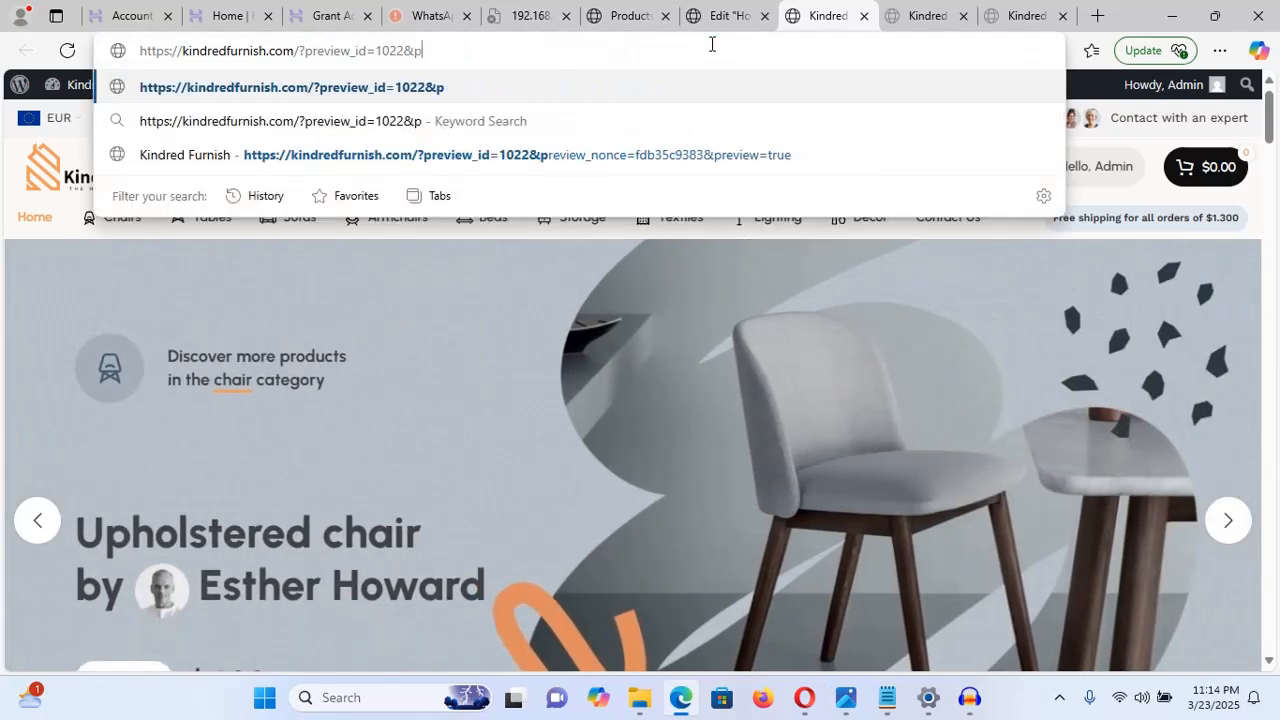
key("BackSpace")
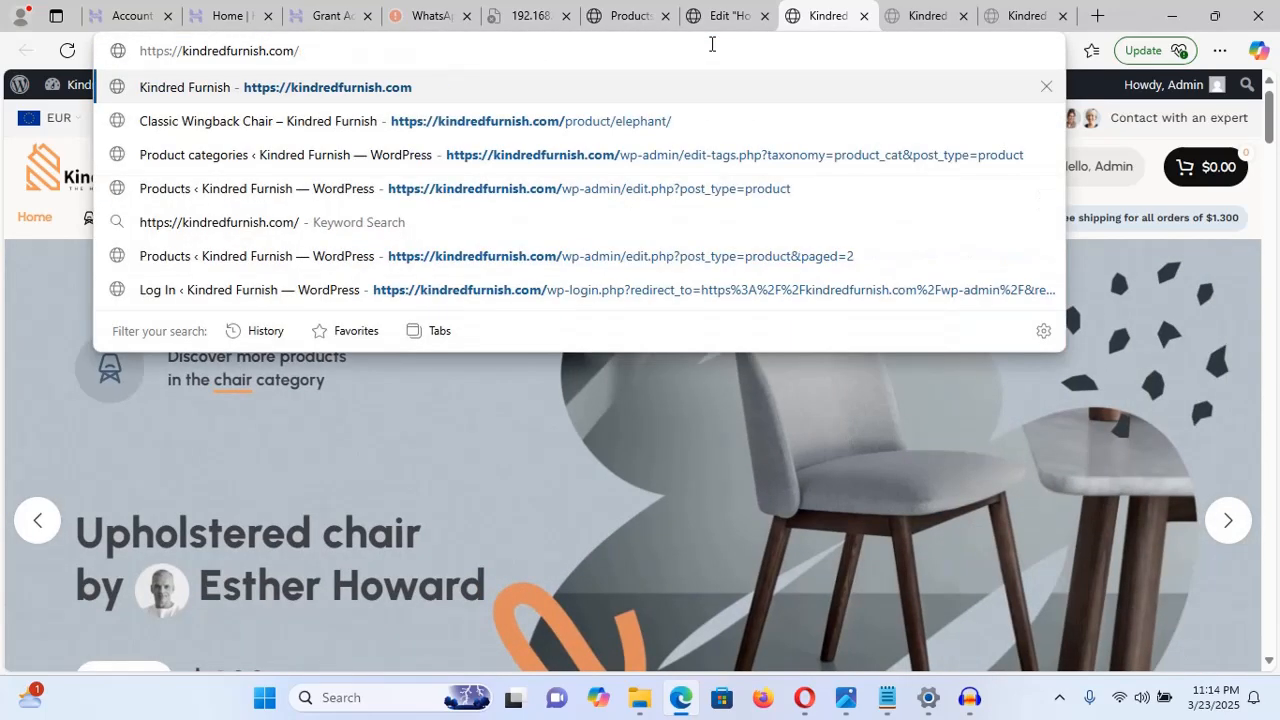
type("shop")
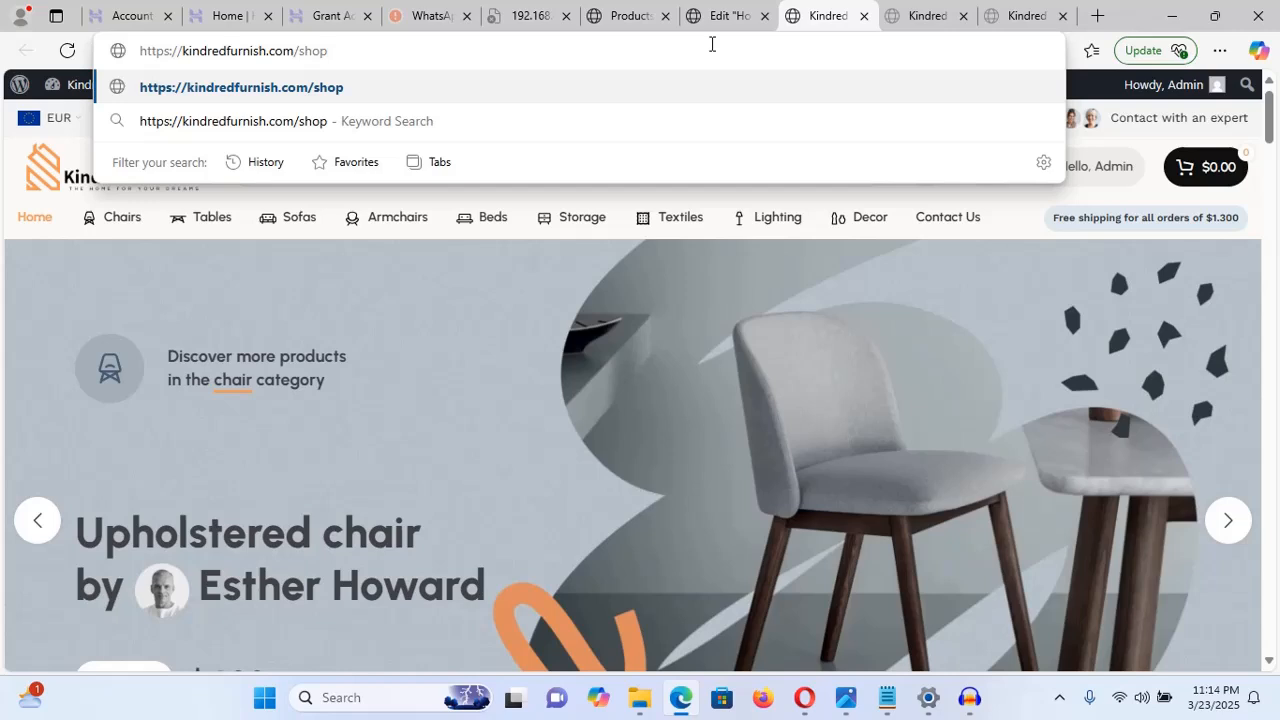
key("Return")
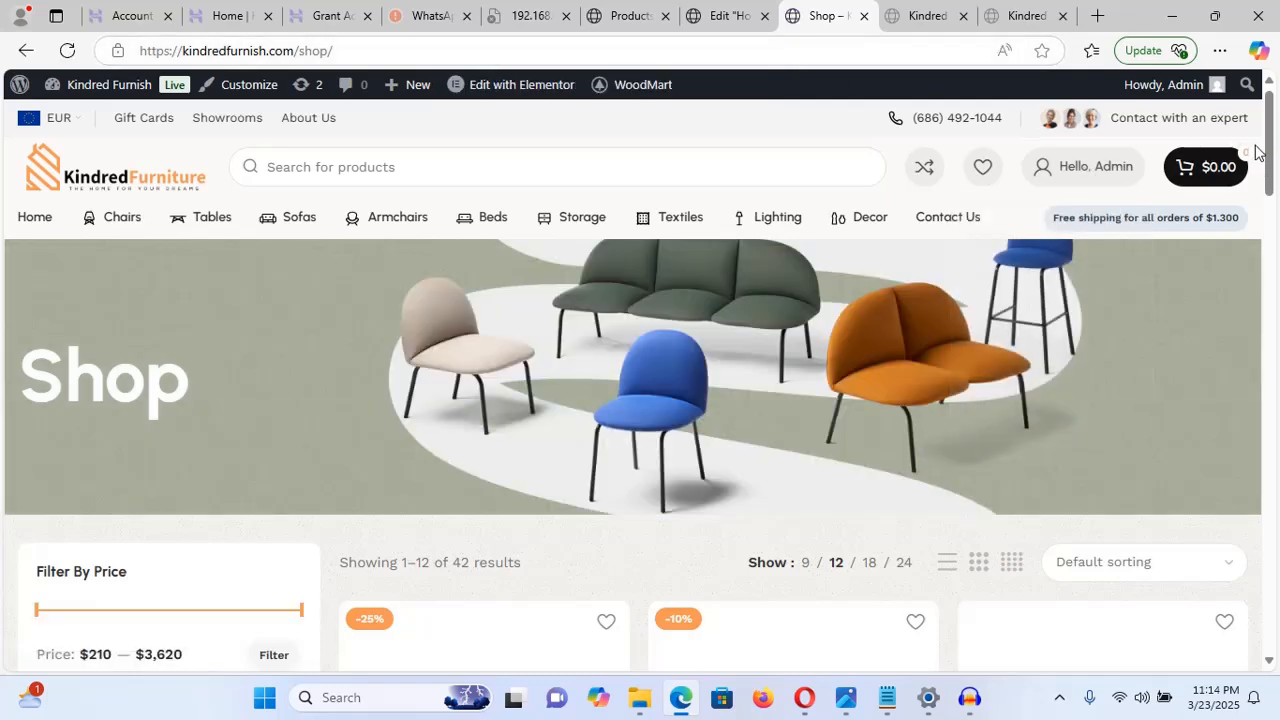
- Look through the shop's product listing, including its second and third pages
left_click_drag(1272, 145, 1272, 507)
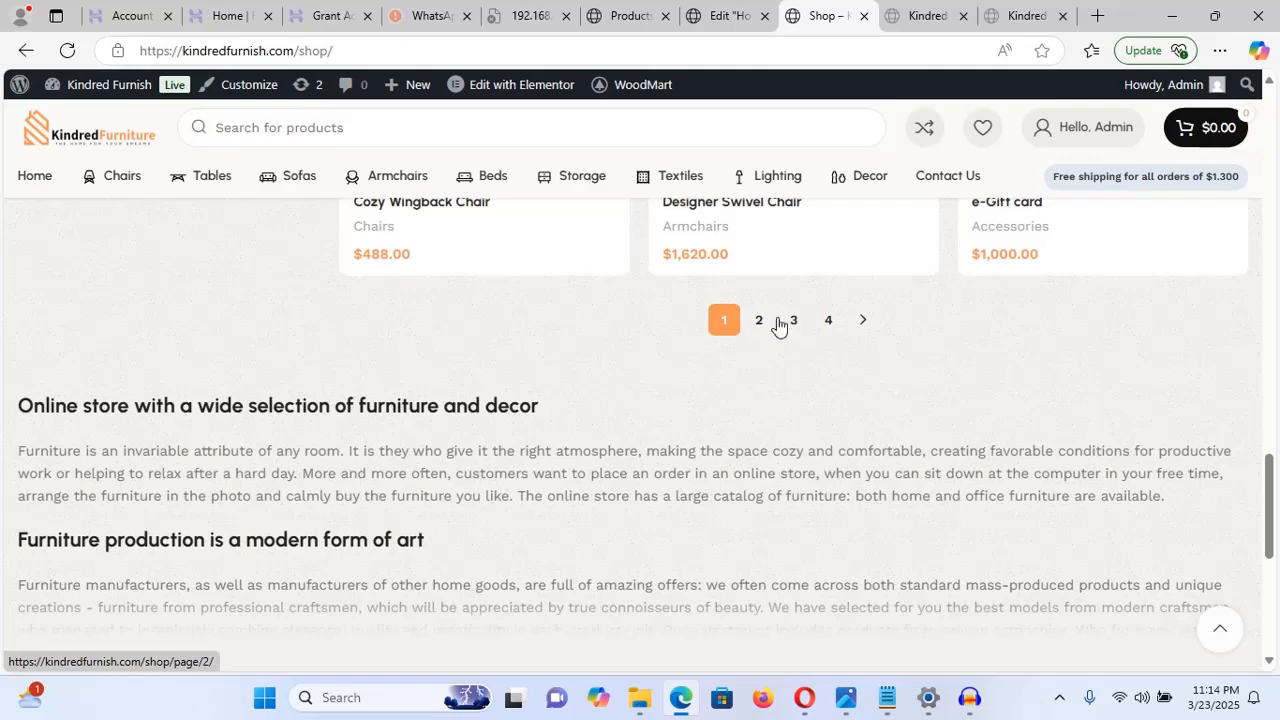
left_click(759, 321)
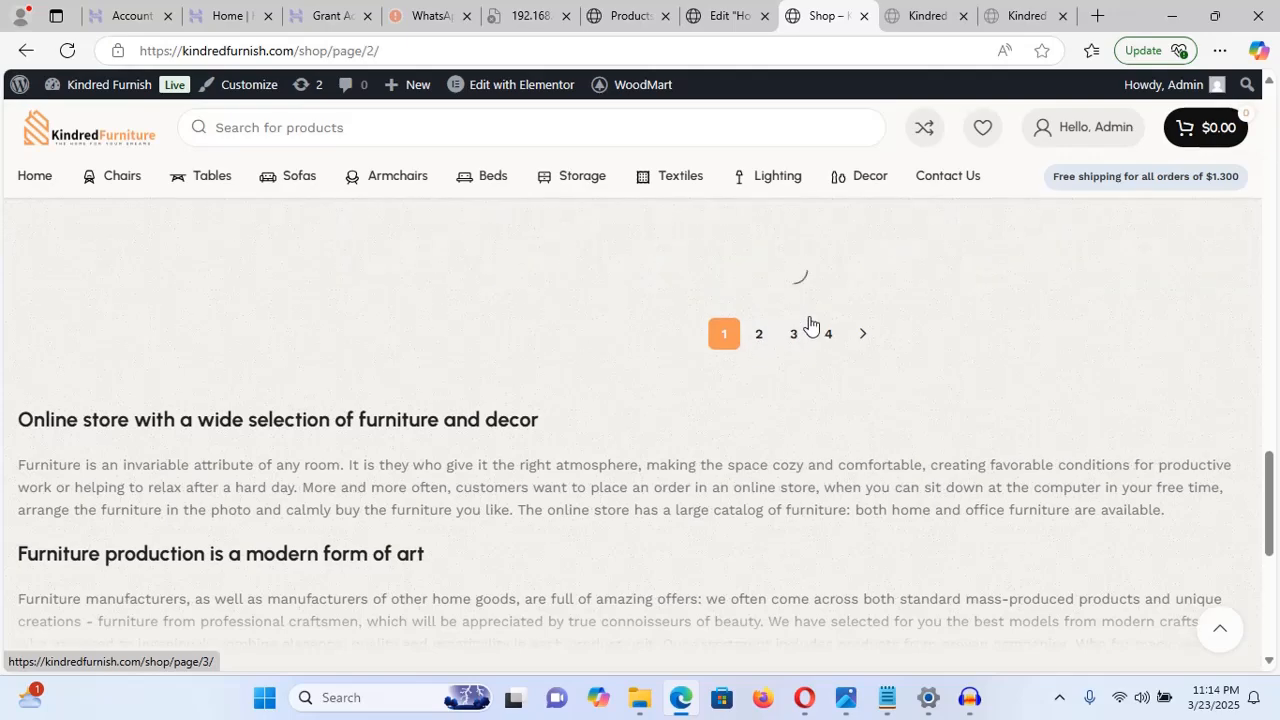
scroll(1272, 165, "down", 20)
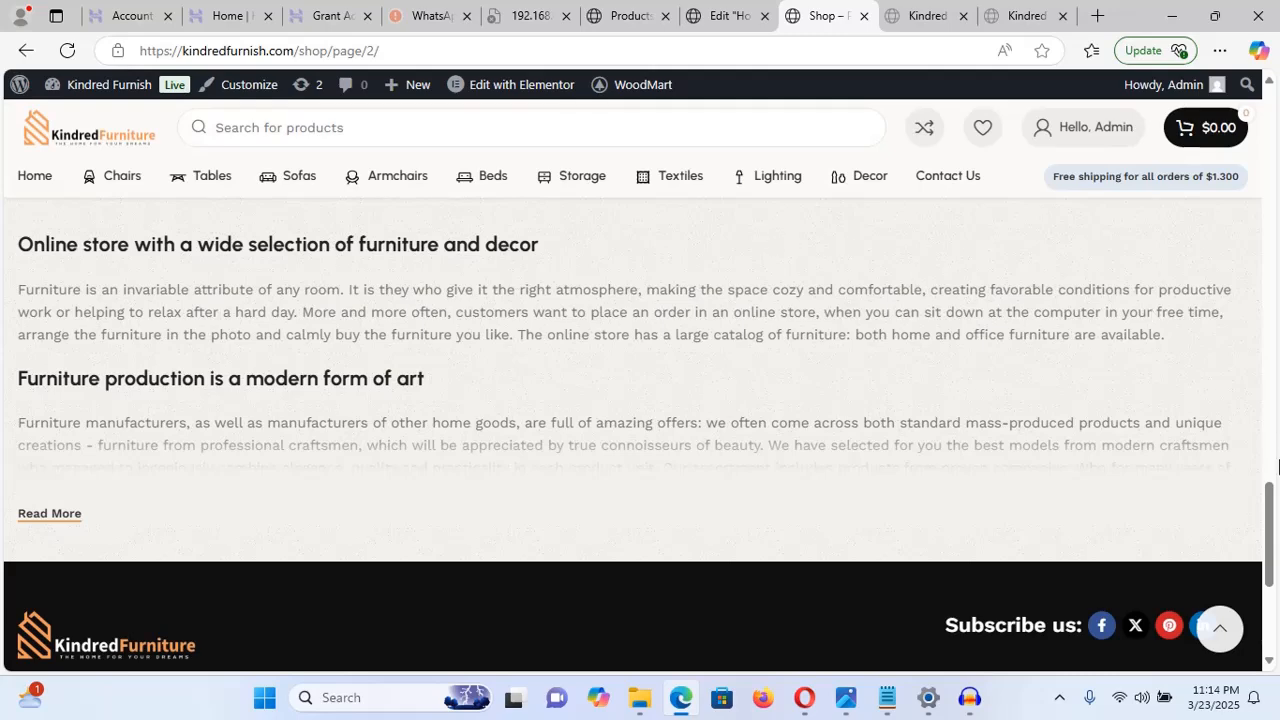
left_click_drag(1273, 505, 1274, 473)
left_click(813, 482)
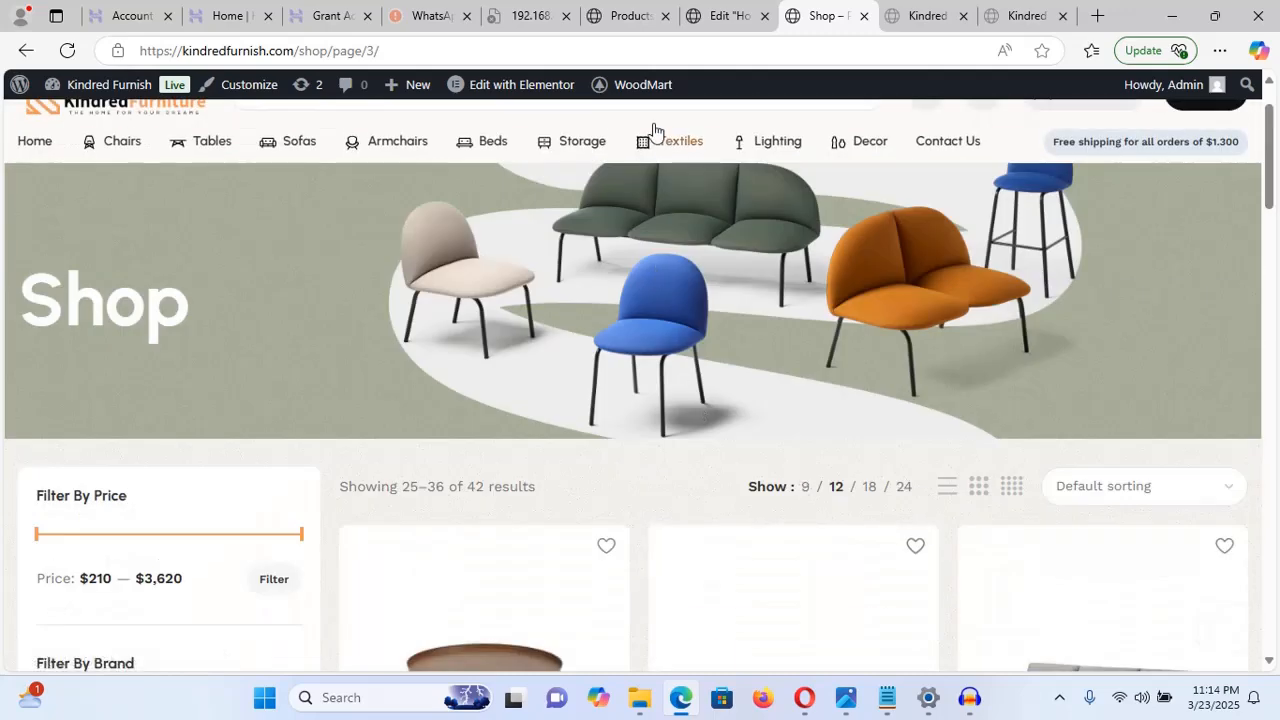
- Return to the WordPress Products admin list and move the Gift card product to the trash
left_click(723, 20)
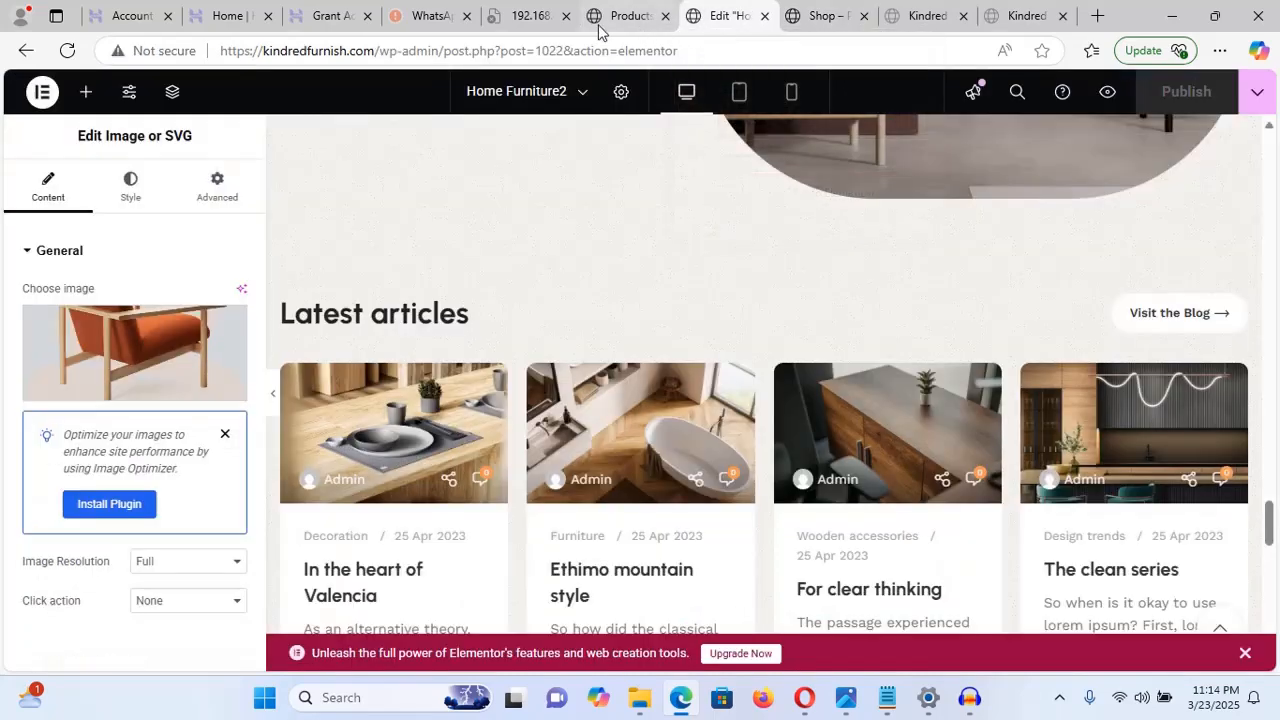
left_click(630, 15)
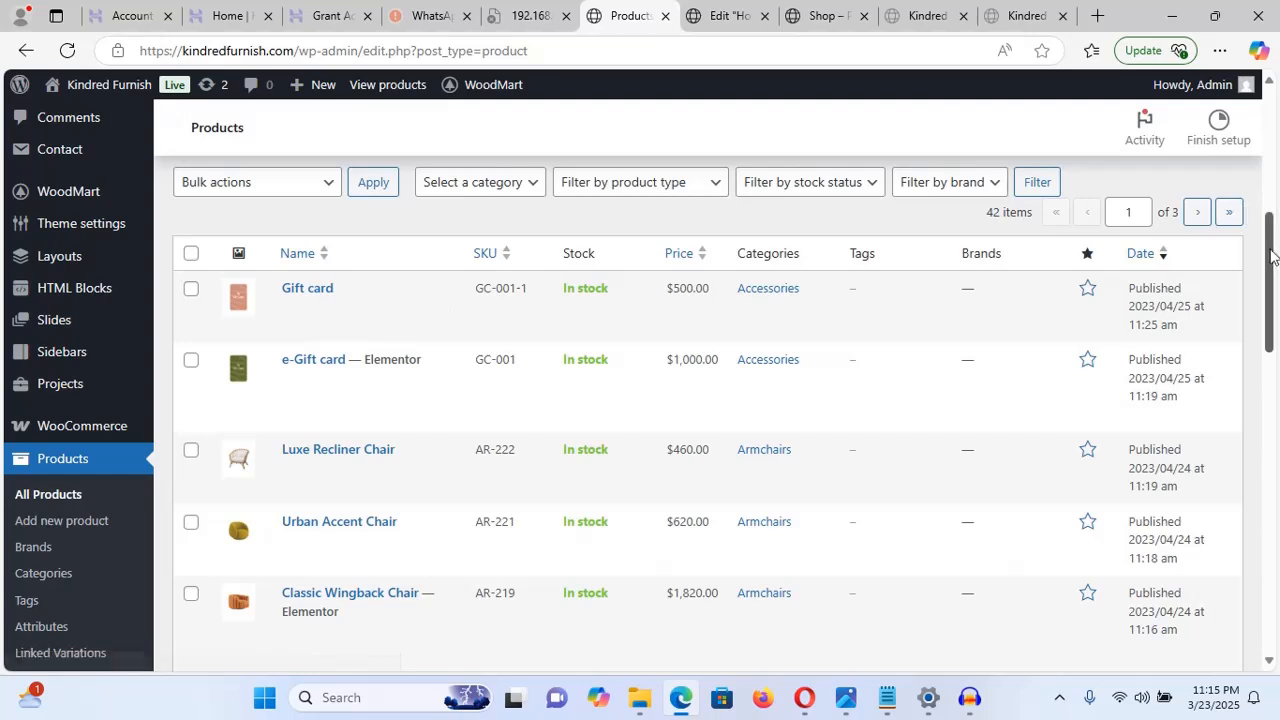
left_click_drag(1268, 270, 1270, 280)
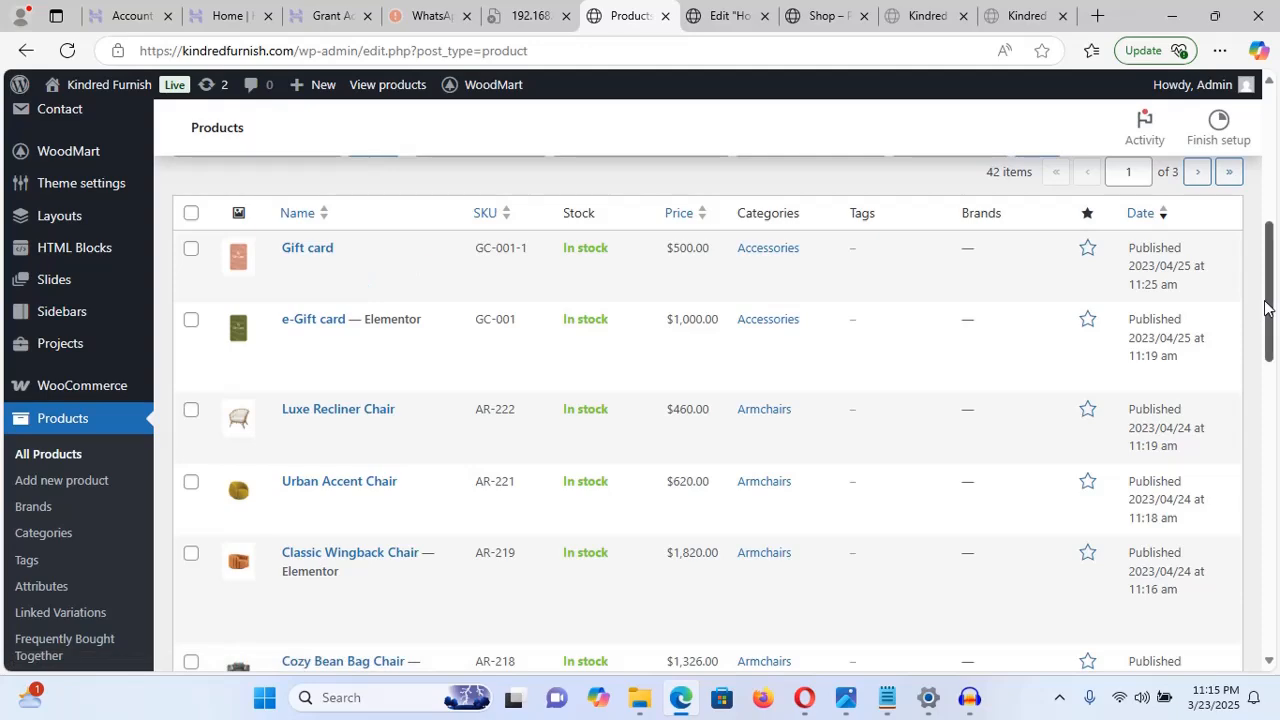
mouse_move(1274, 302)
left_mouse_down()
mouse_move(1274, 266)
mouse_move(1268, 582)
mouse_move(1277, 280)
left_mouse_up()
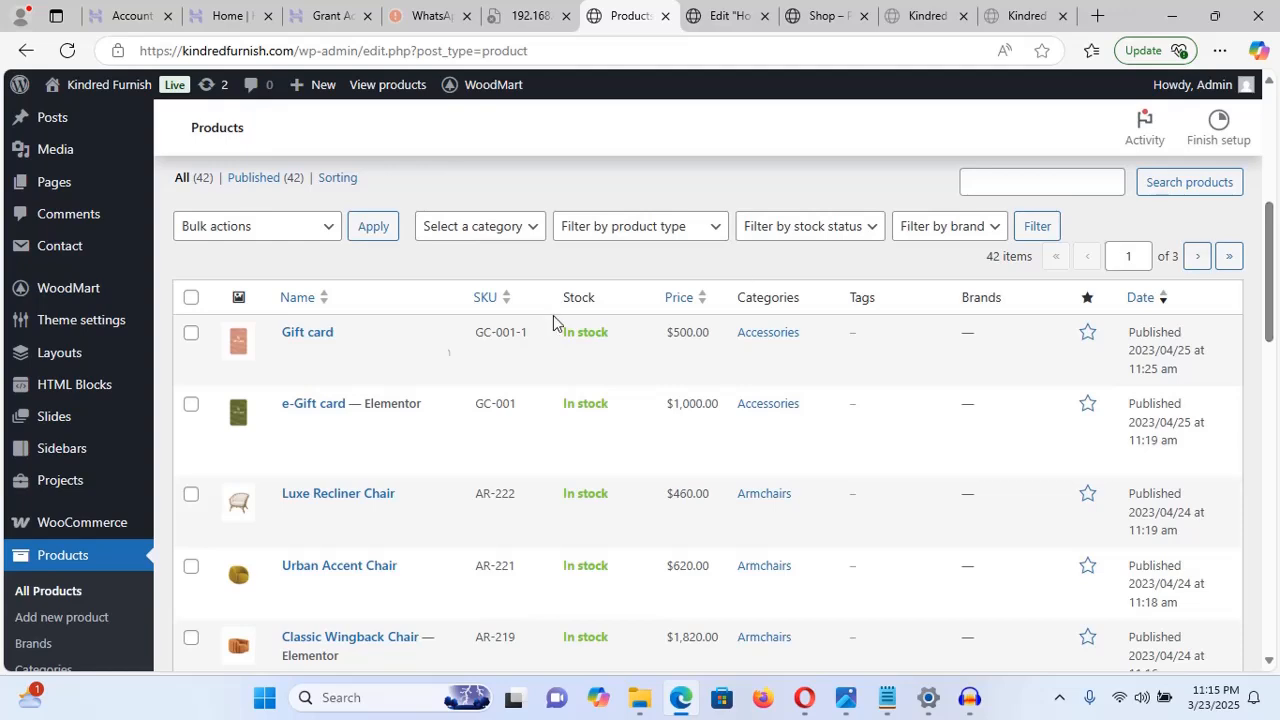
mouse_move(640, 443)
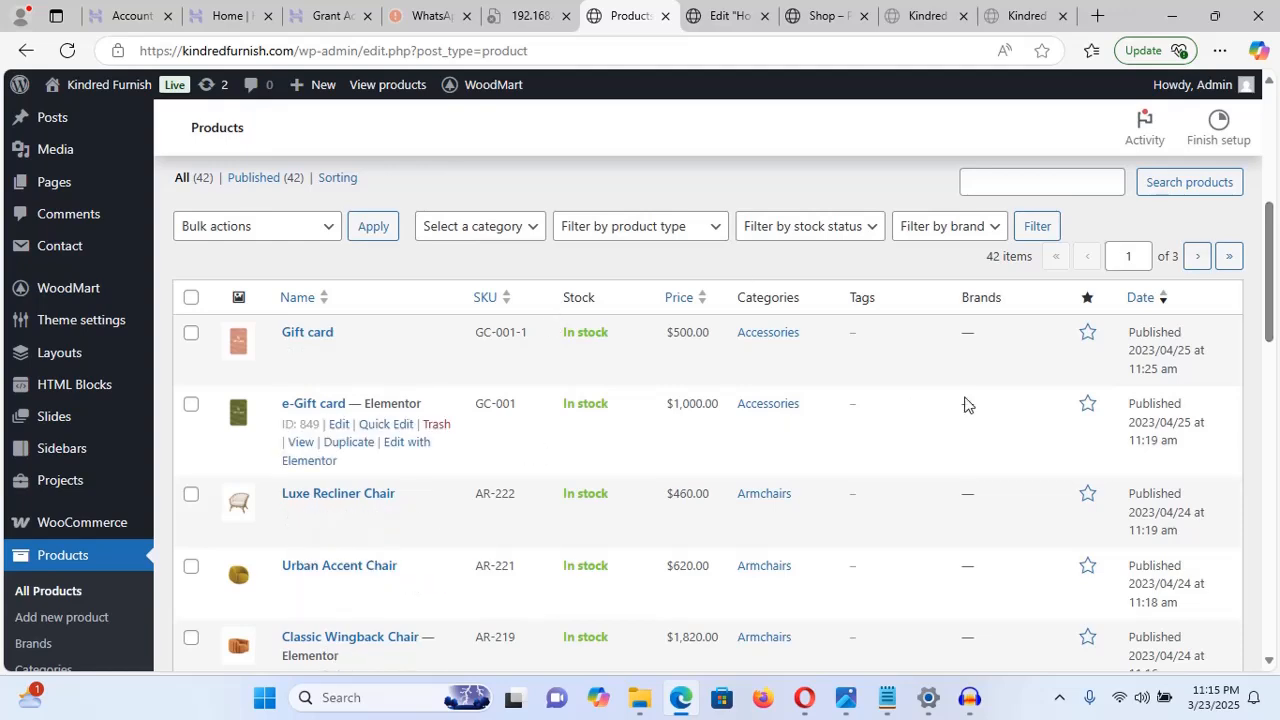
left_click_drag(1277, 286, 1277, 318)
mouse_move(486, 248)
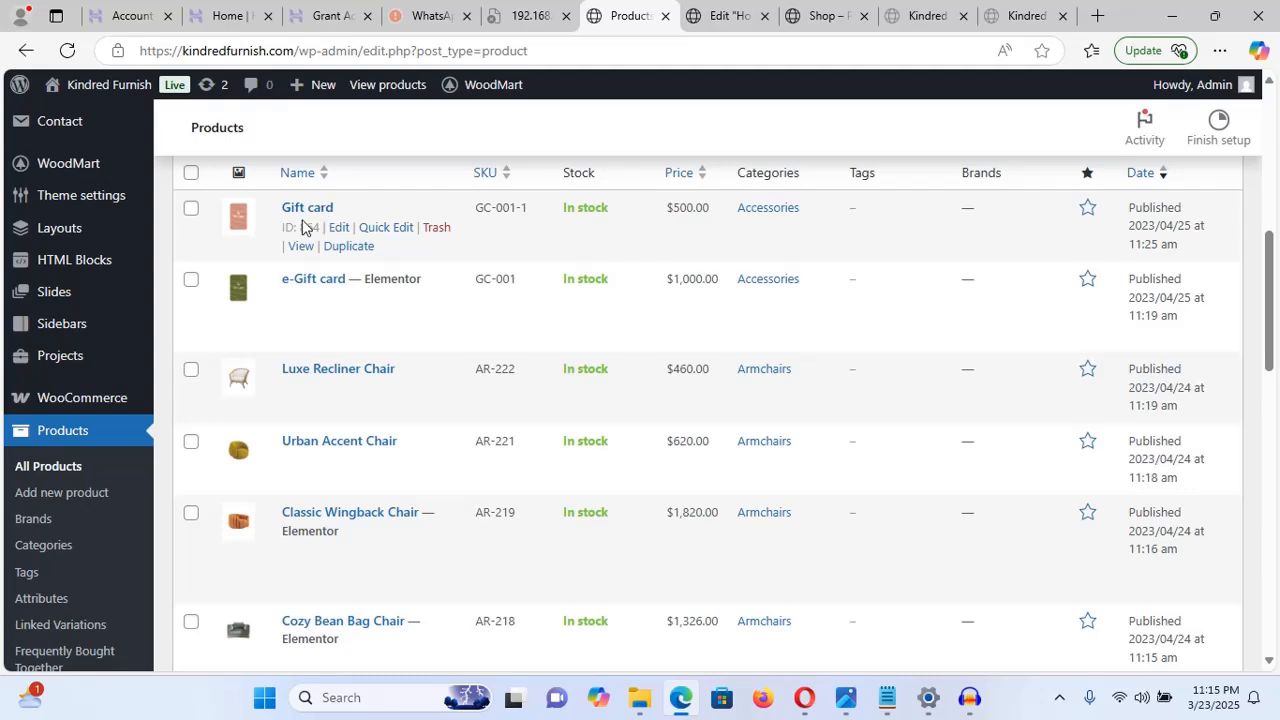
left_click(437, 229)
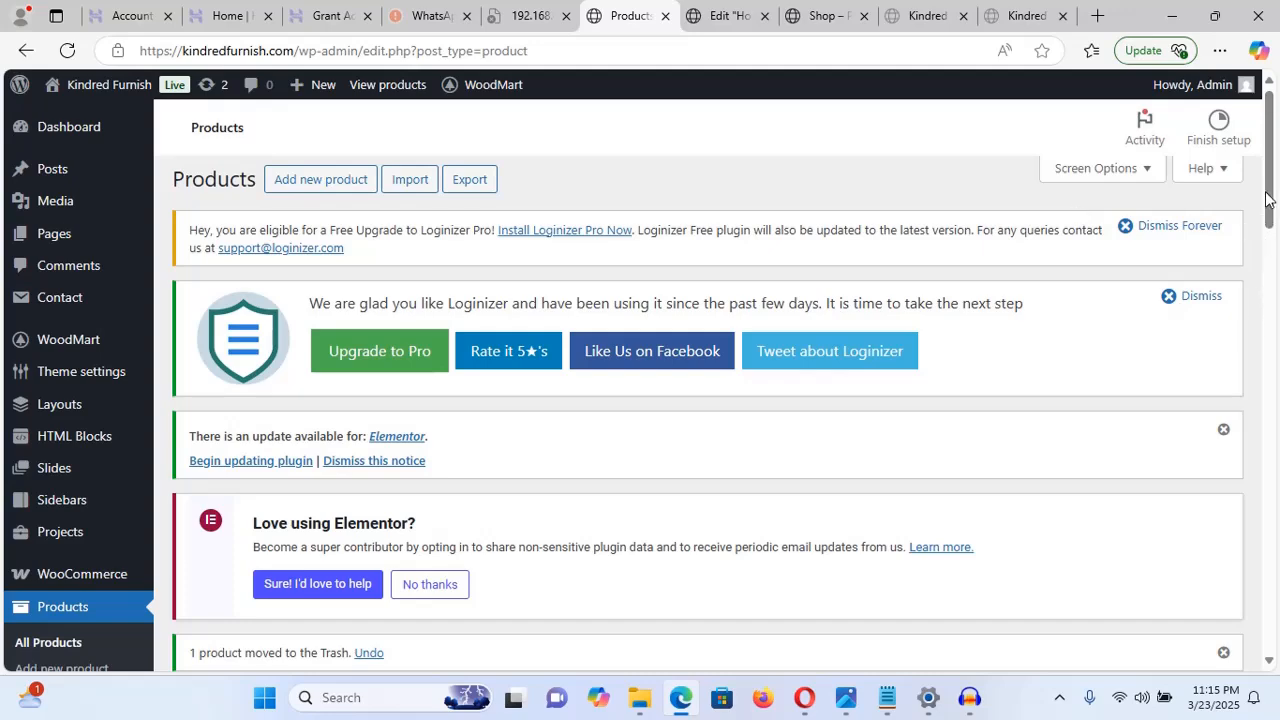
- Select all listed products and choose Move to Trash as the bulk action without applying it
scroll(1270, 190, "down", 5)
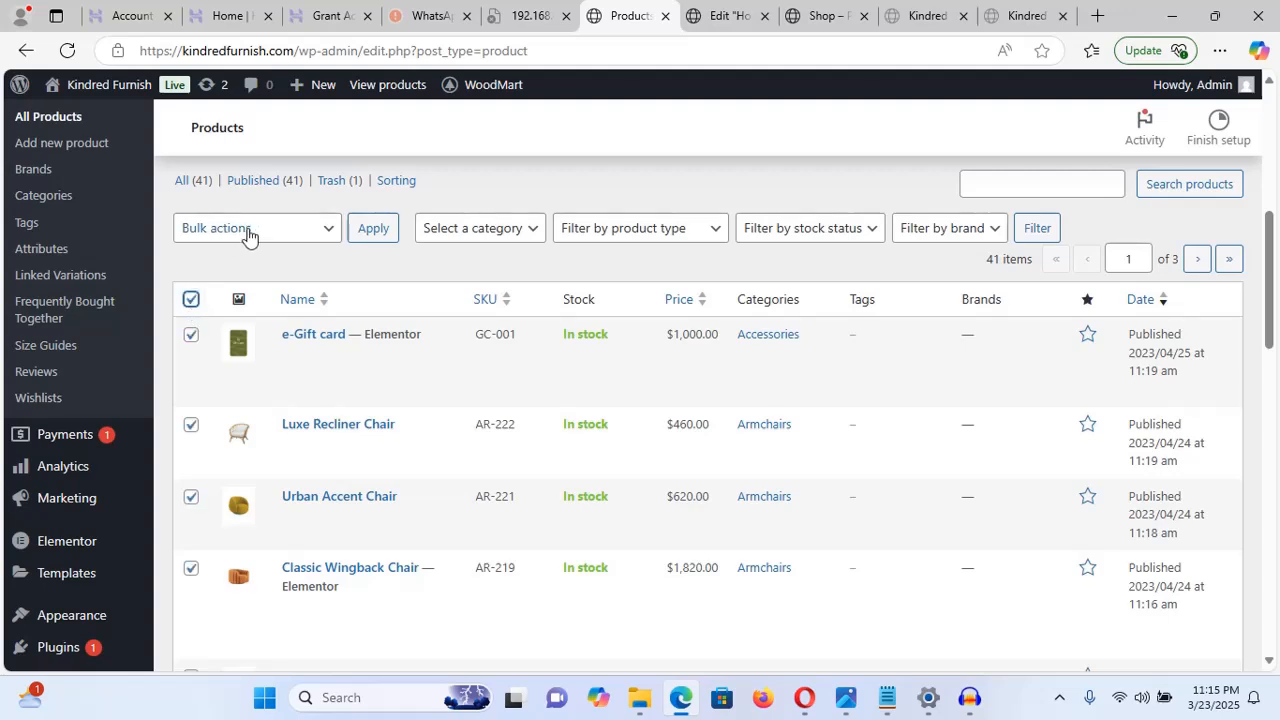
left_click(248, 232)
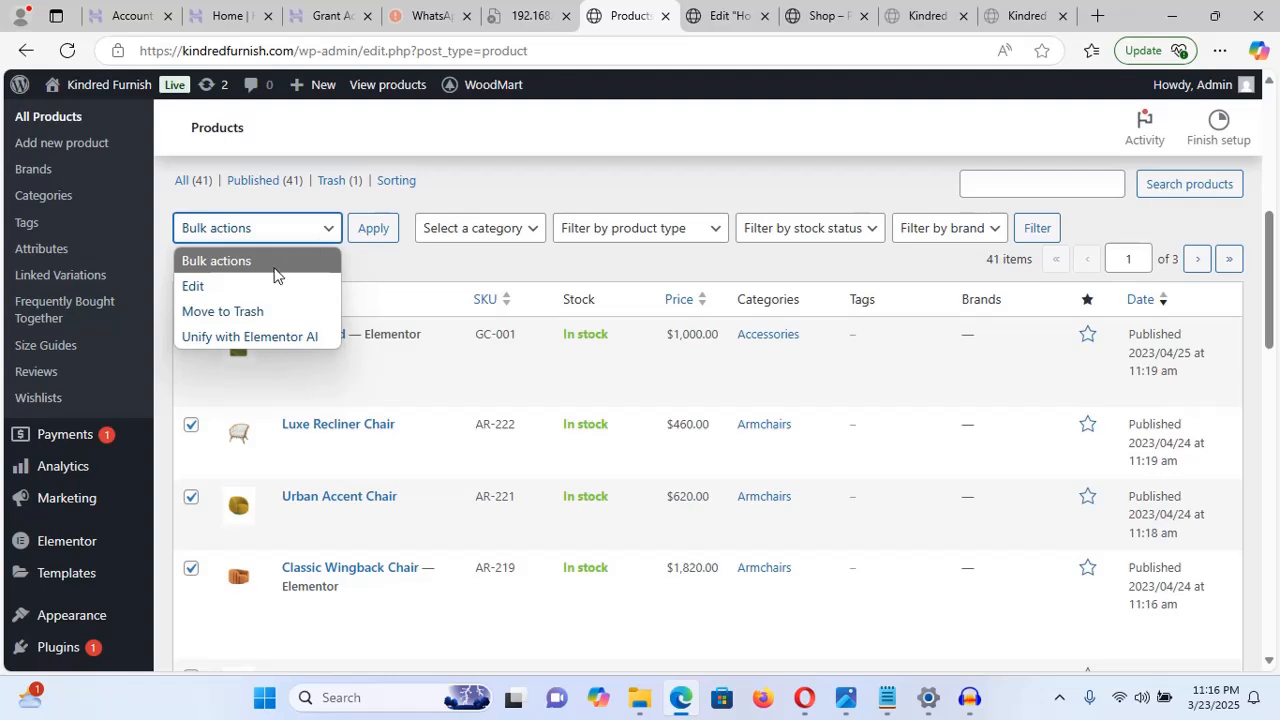
left_click(248, 312)
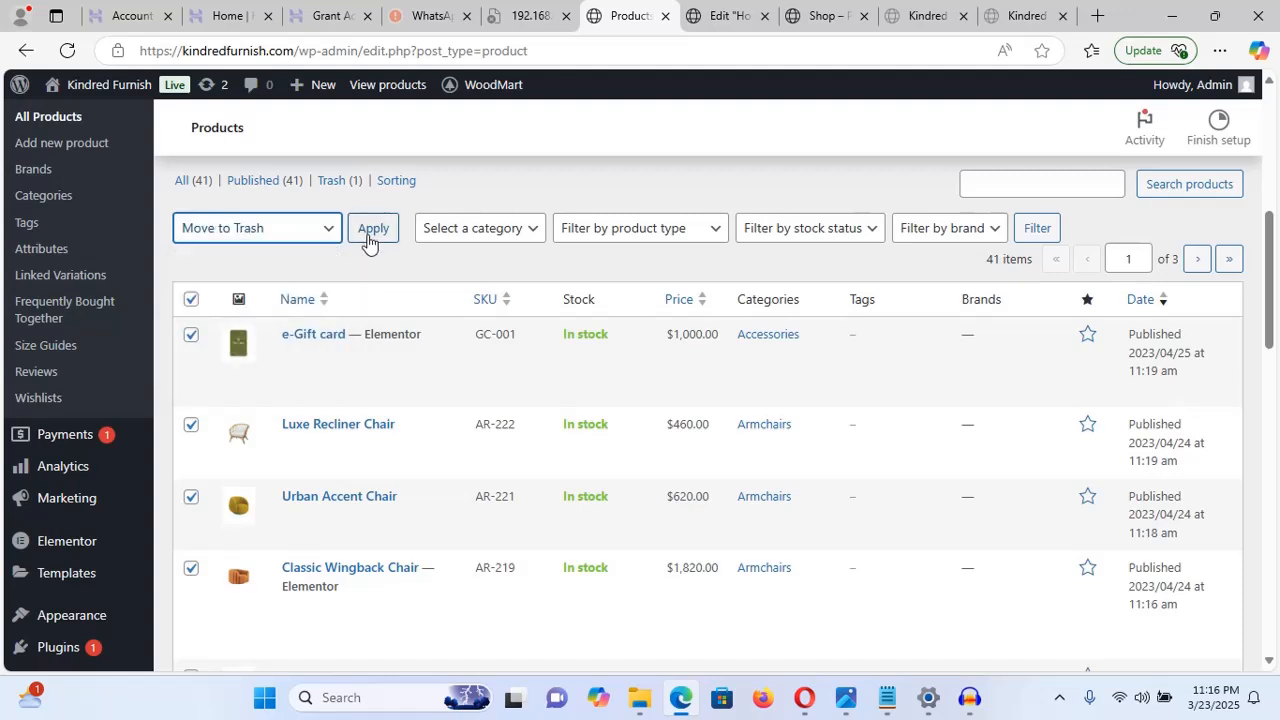
- Look over the products on the third page of the storefront shop
left_click(820, 16)
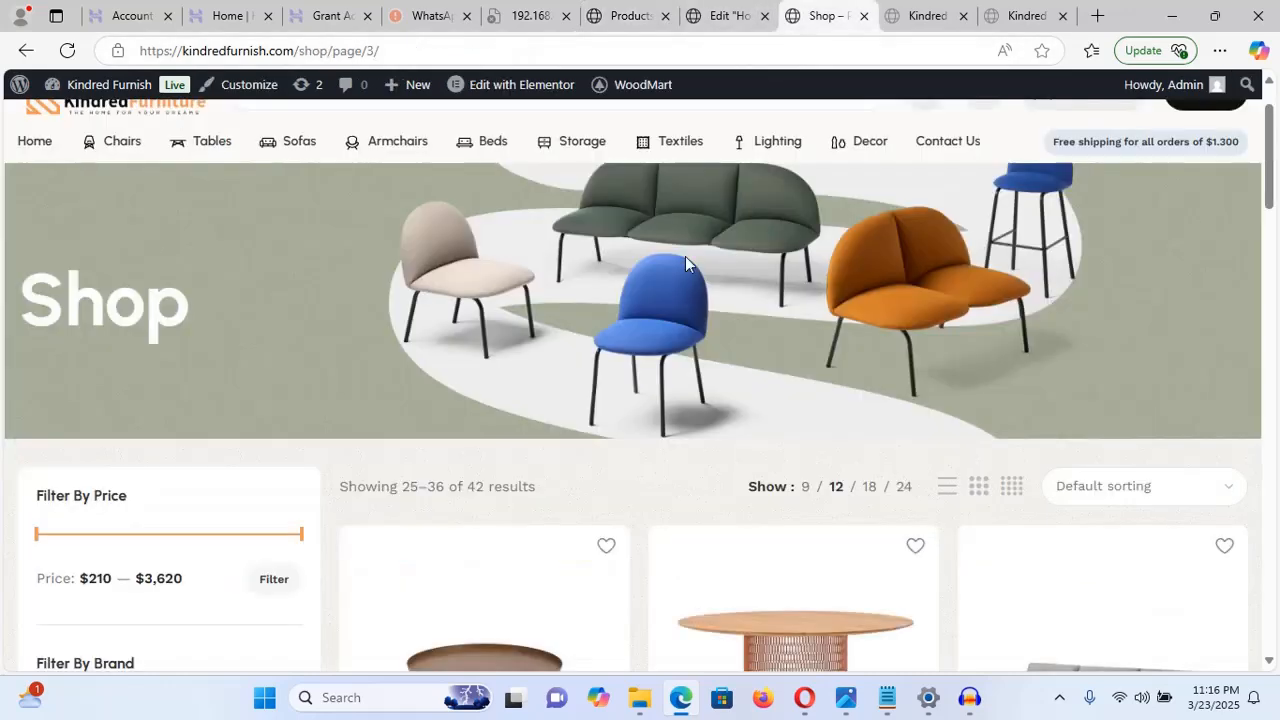
scroll(750, 360, "down", 2)
scroll(750, 360, "down", 3)
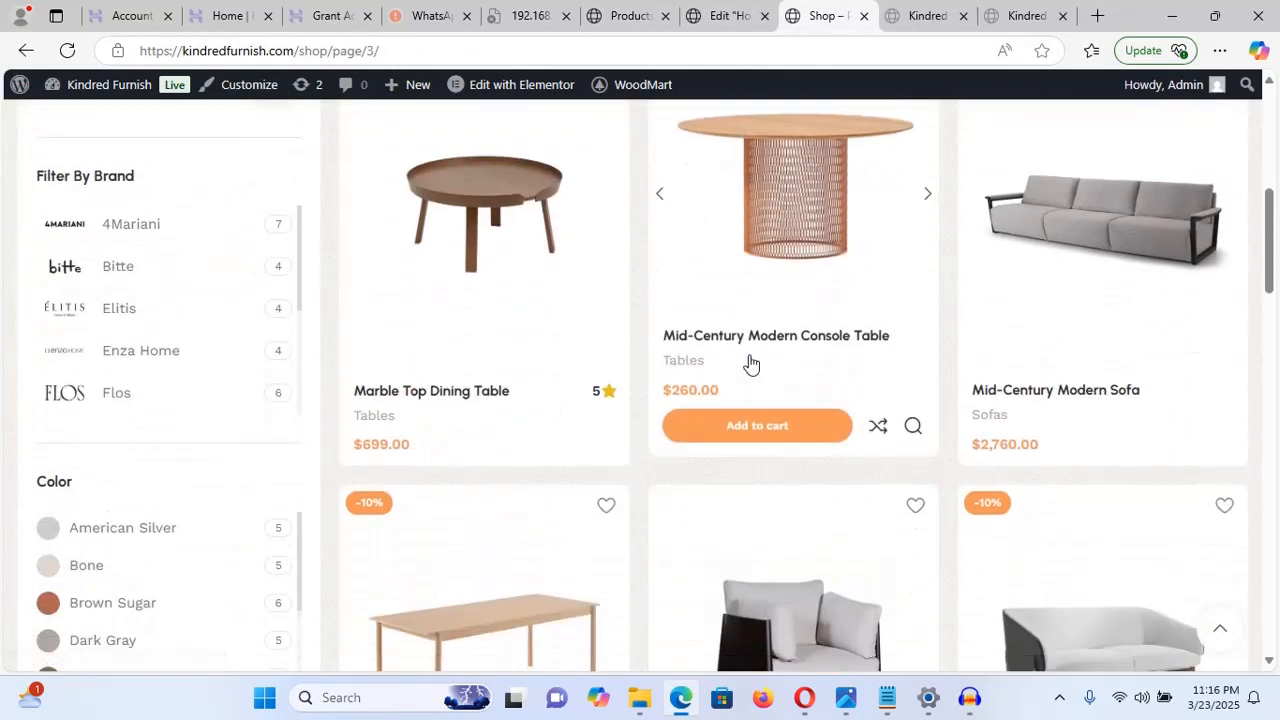
left_click(718, 16)
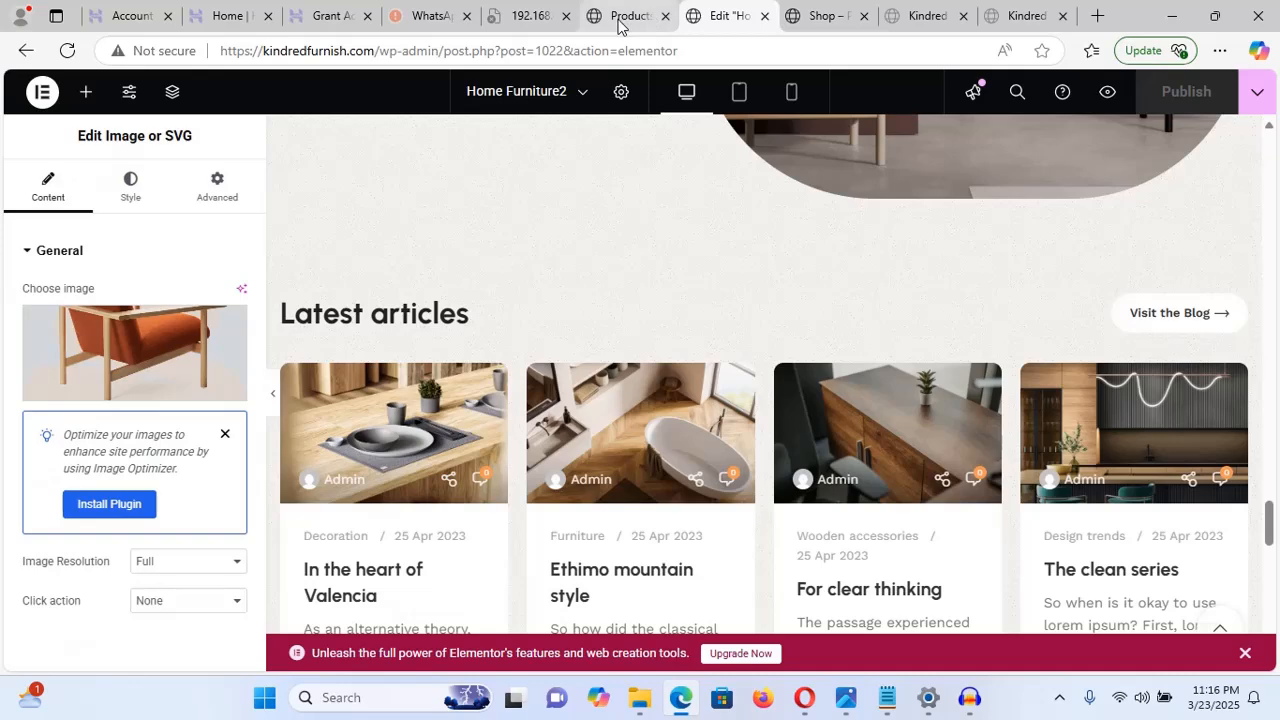
- Clear the selection of all products in the Products admin list and open the Luxe Recliner Chair's product page in a new tab
left_click(648, 18)
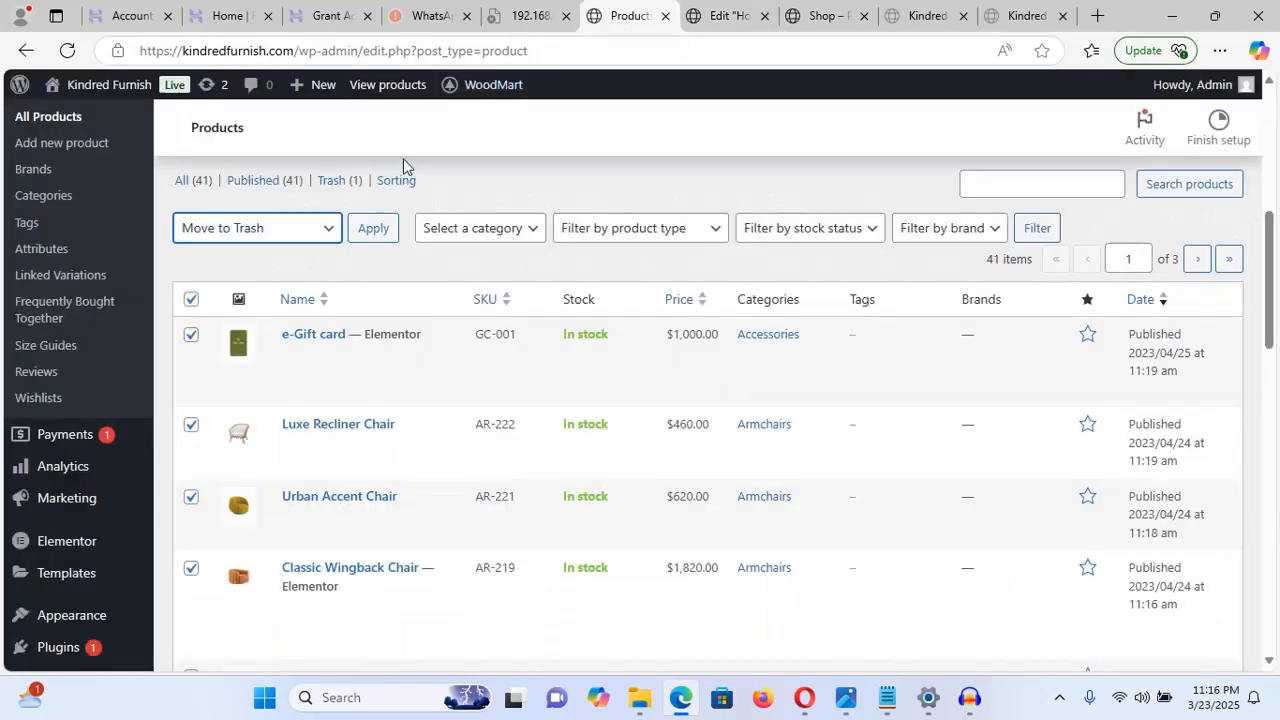
left_click(193, 300)
scroll(430, 277, "down", 3)
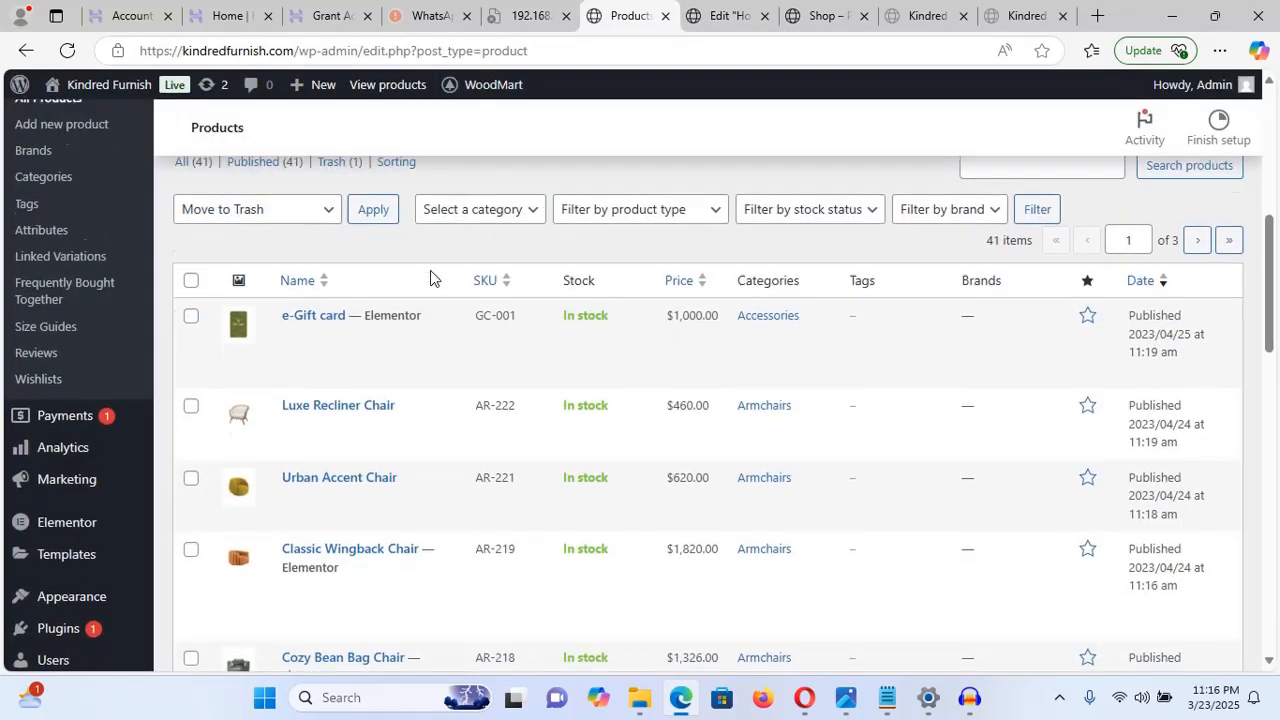
scroll(430, 277, "up", 1)
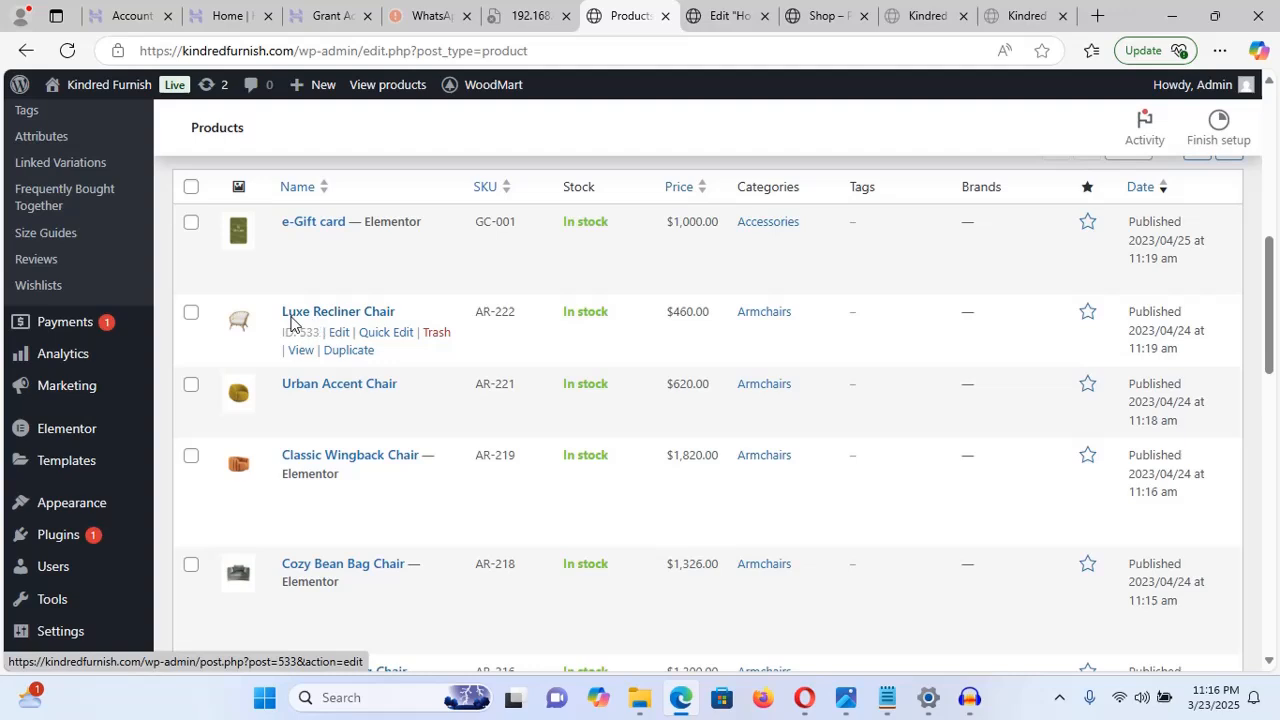
right_click(303, 353)
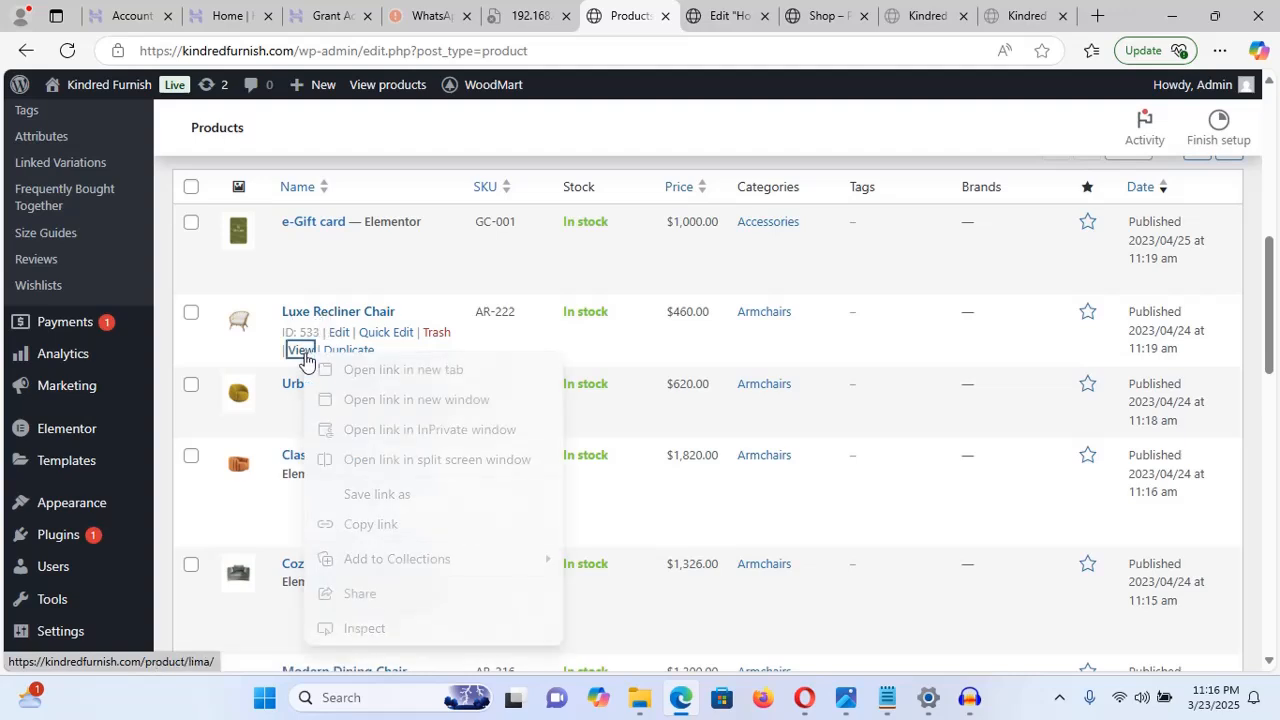
left_click(361, 370)
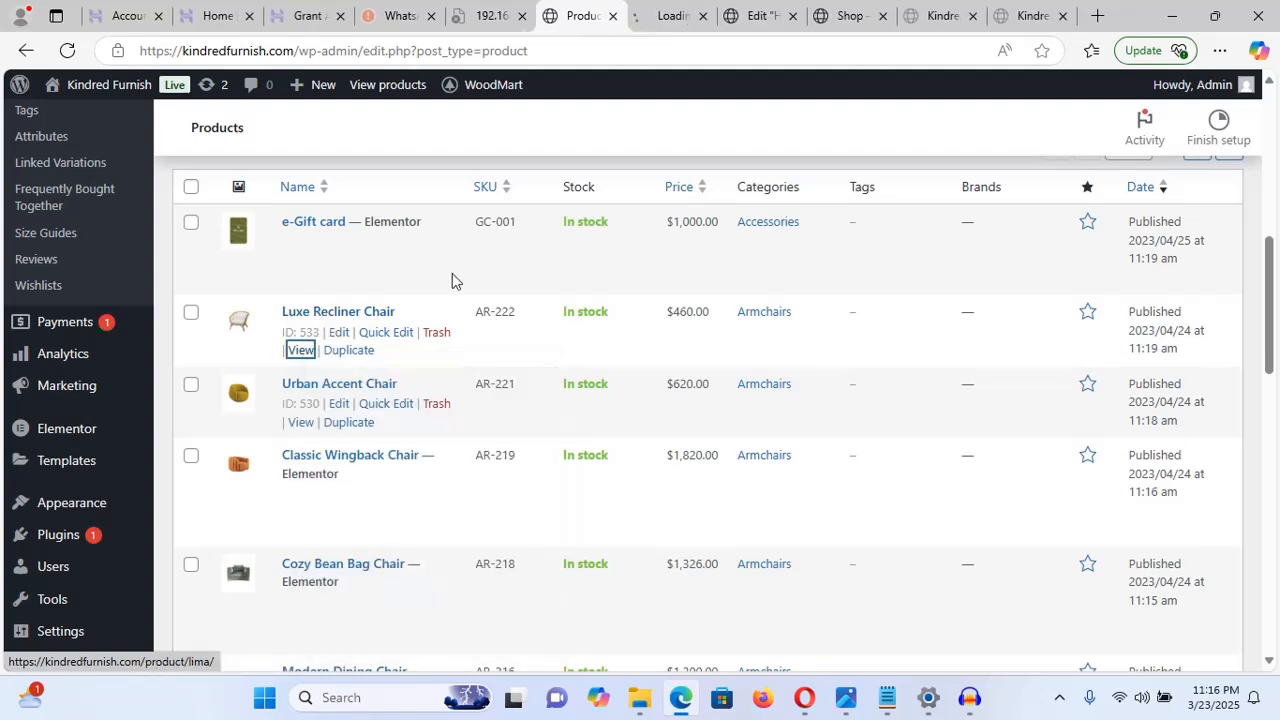
left_click(657, 20)
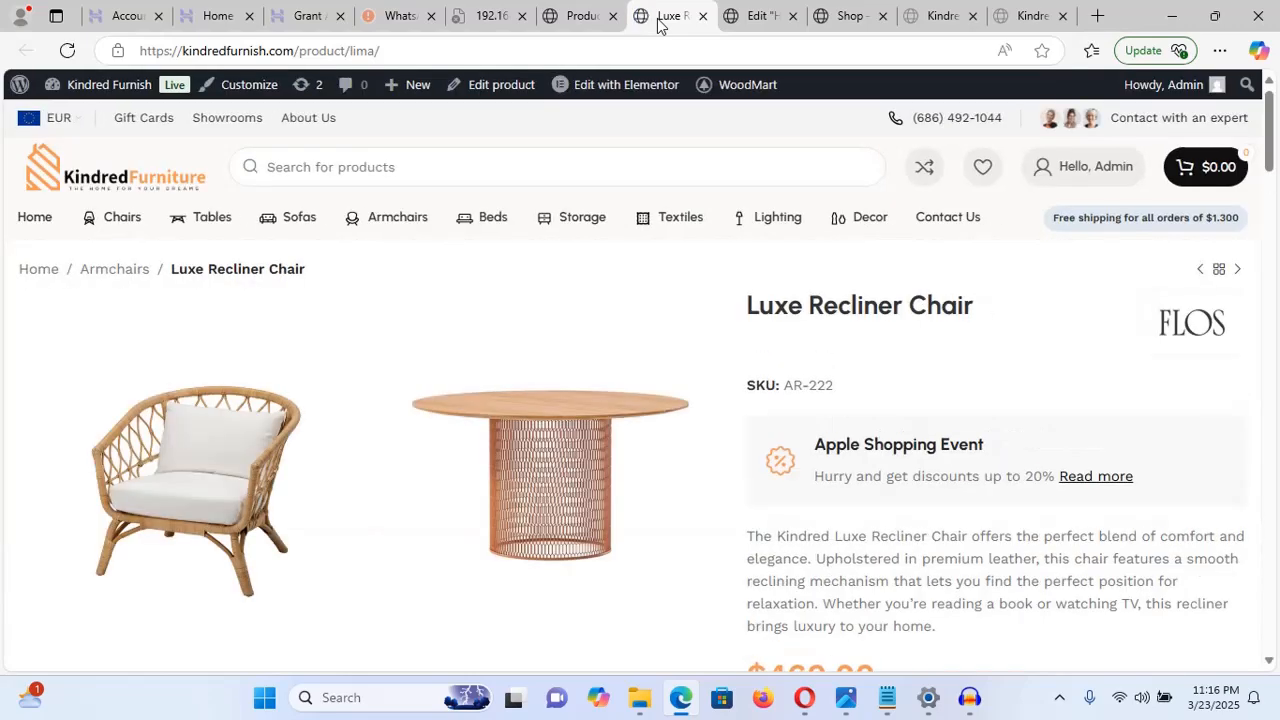
- Examine the Luxe Recliner Chair's product page, including its gallery images, price, product details, description and About brand section
key("Down")
key("Down")
key("Down")
key("Down")
key("Down")
key("Down")
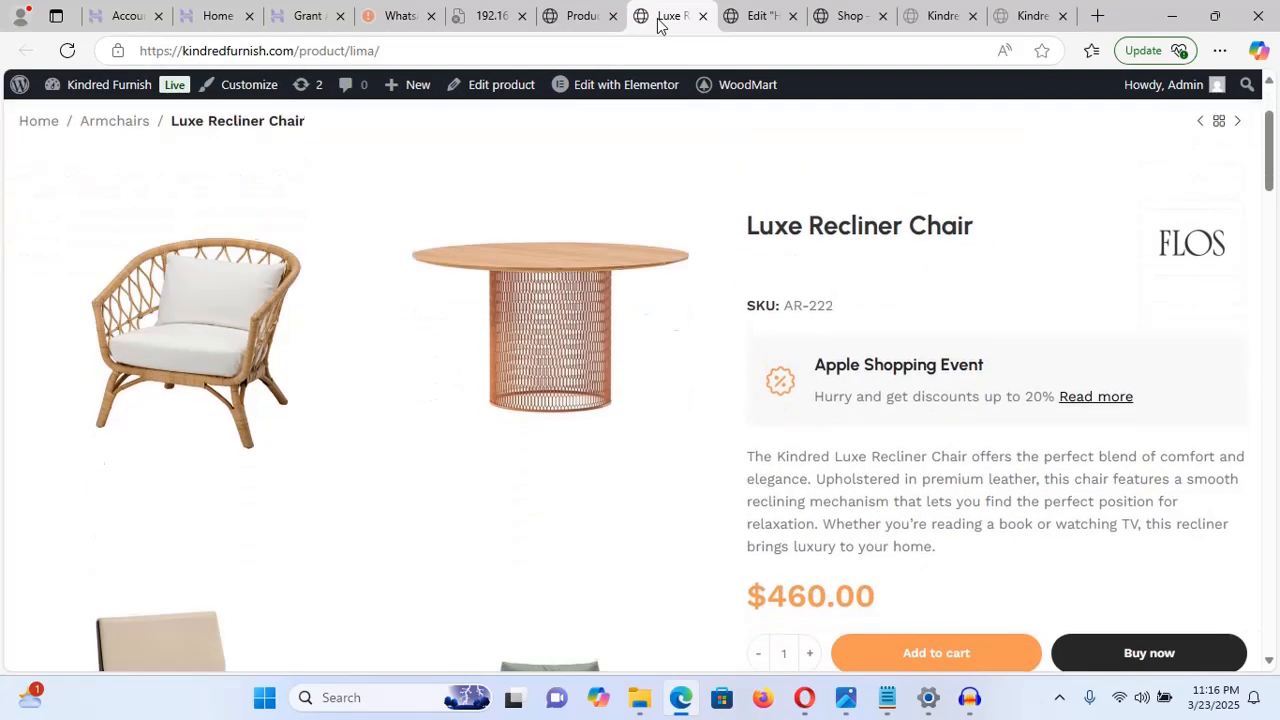
key("Down")
key("Down")
key("Down")
key("Down")
key("Down")
key("Down")
key("Down")
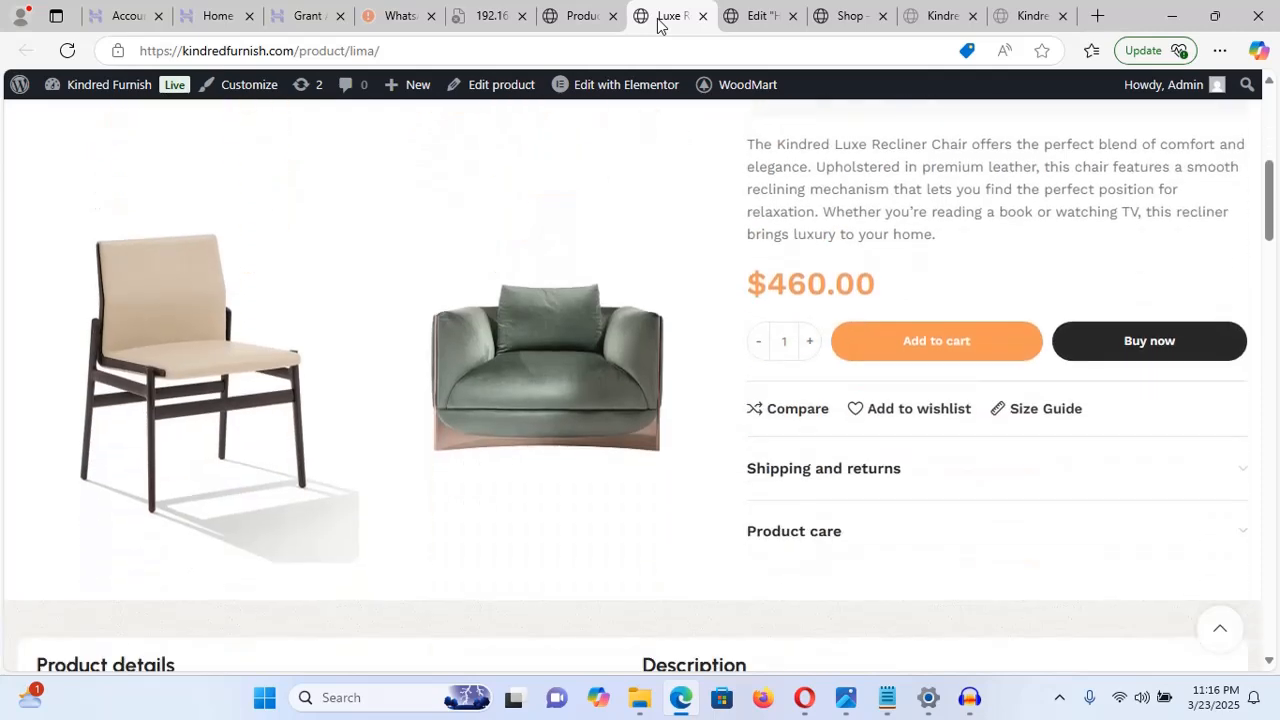
key("Down")
key("Down")
key("Down")
key("Down")
key("Down")
key("Down")
key("Down")
key("Down")
key("Down")
key("Down")
key("Down")
key("Down")
key("Down")
key("Down")
key("Down")
key("Down")
key("Down")
key("Down")
key("Down")
key("Down")
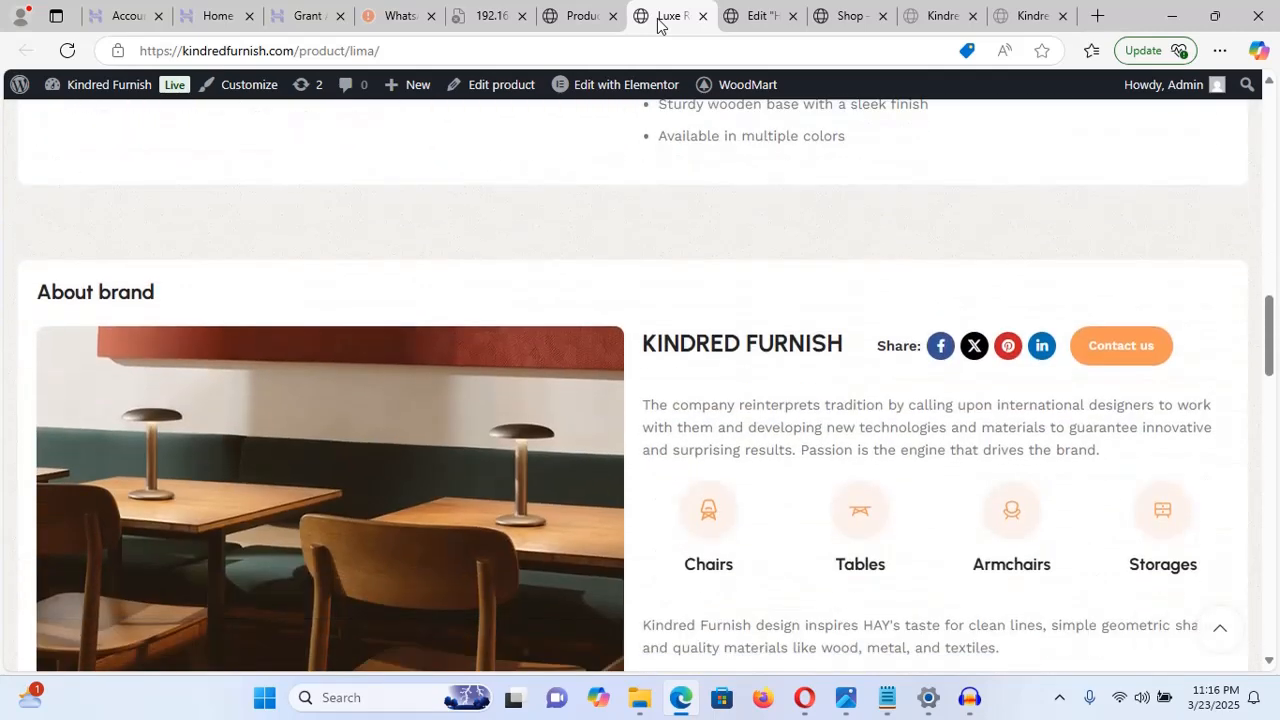
key("Up")
key("Up")
key("Up")
key("Up")
key("Up")
key("Up")
key("Up")
key("Up")
key("Up")
key("Up")
key("Up")
key("Up")
key("Up")
key("Up")
key("Up")
key("Up")
key("Up")
key("Up")
key("Up")
key("Up")
key("Down")
key("Down")
key("Down")
key("Down")
key("Down")
key("Down")
key("Down")
key("Down")
key("Down")
key("Down")
key("Down")
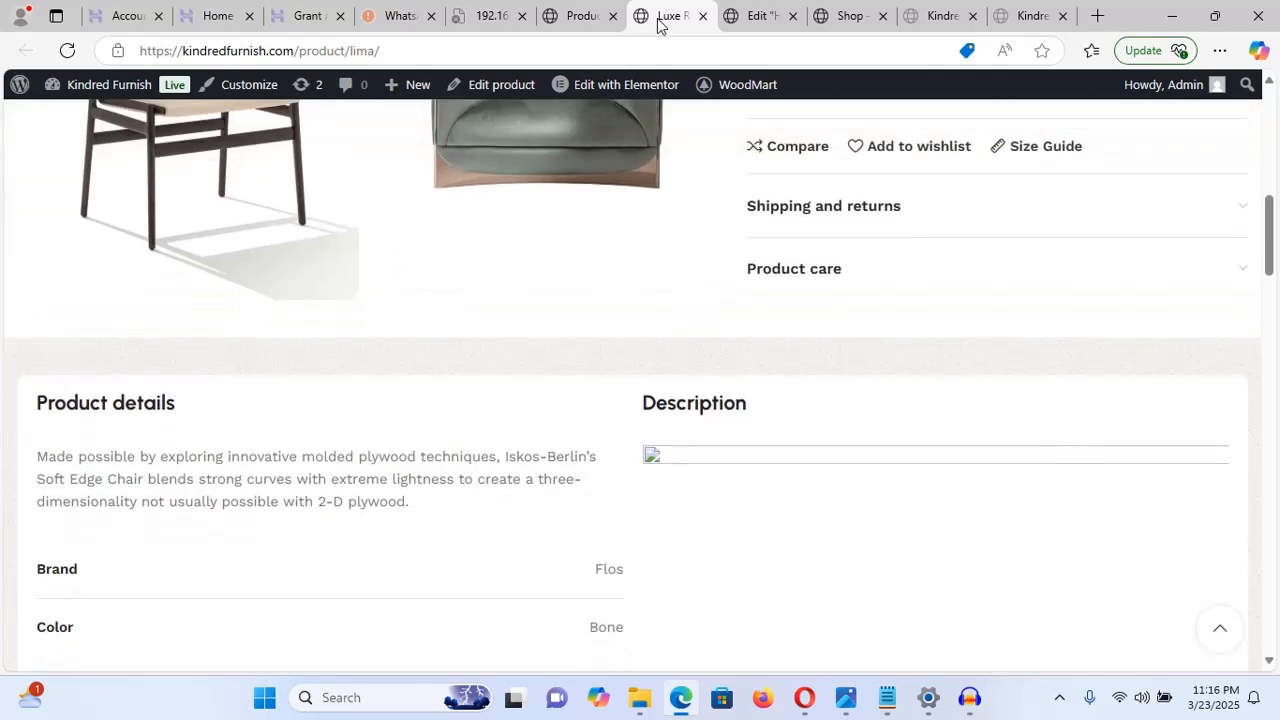
key("Up")
key("Up")
key("Up")
key("Up")
key("Up")
key("Up")
key("Up")
key("Up")
key("Up")
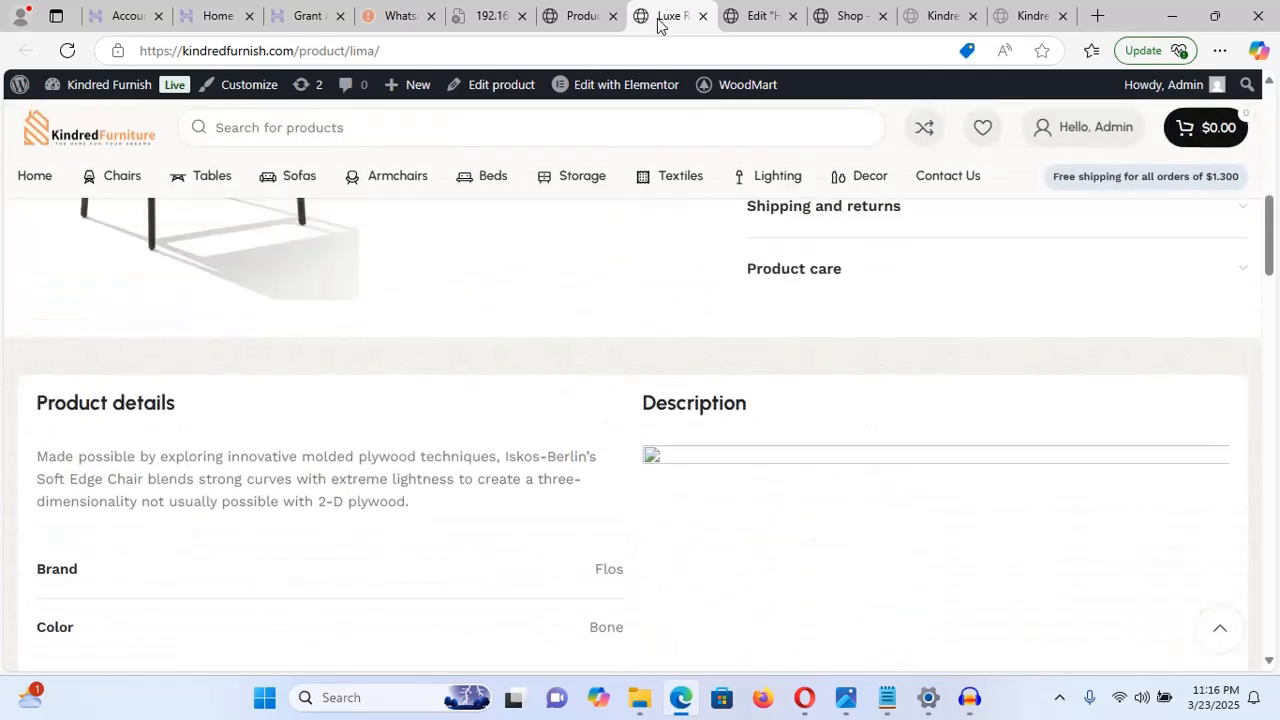
- Review the rest of the Luxe Recliner Chair's product page, including the About brand section, Related Products and the store text, and return to the product summary
key("Down")
key("Down")
key("Down")
key("Down")
key("Down")
key("Down")
key("Down")
key("Down")
key("Down")
key("Down")
key("Down")
key("Down")
key("Down")
key("Down")
key("Down")
key("Down")
key("Down")
key("Down")
key("Down")
key("Down")
key("Down")
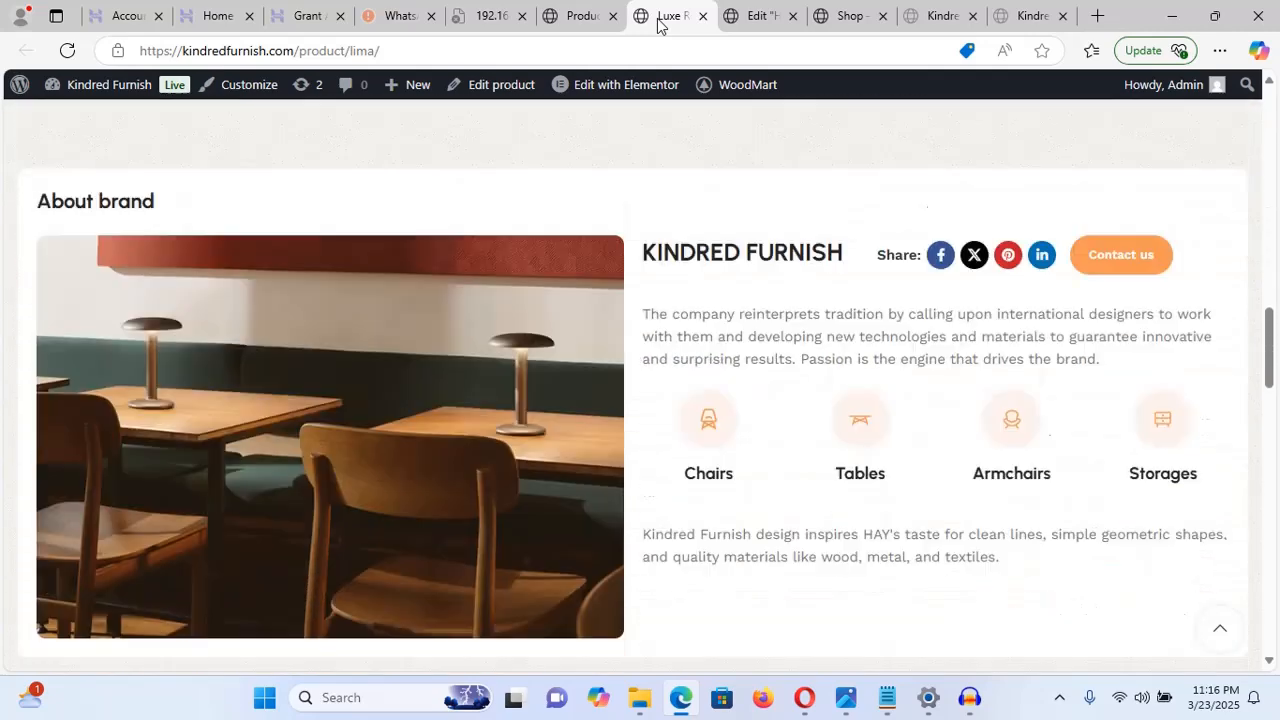
key("Down")
key("Down")
key("Down")
key("Down")
key("Down")
key("Down")
key("Down")
key("Down")
key("Down")
key("Down")
key("Down")
key("Down")
key("Down")
key("Down")
key("Down")
key("Down")
key("Down")
key("Down")
key("Down")
key("Down")
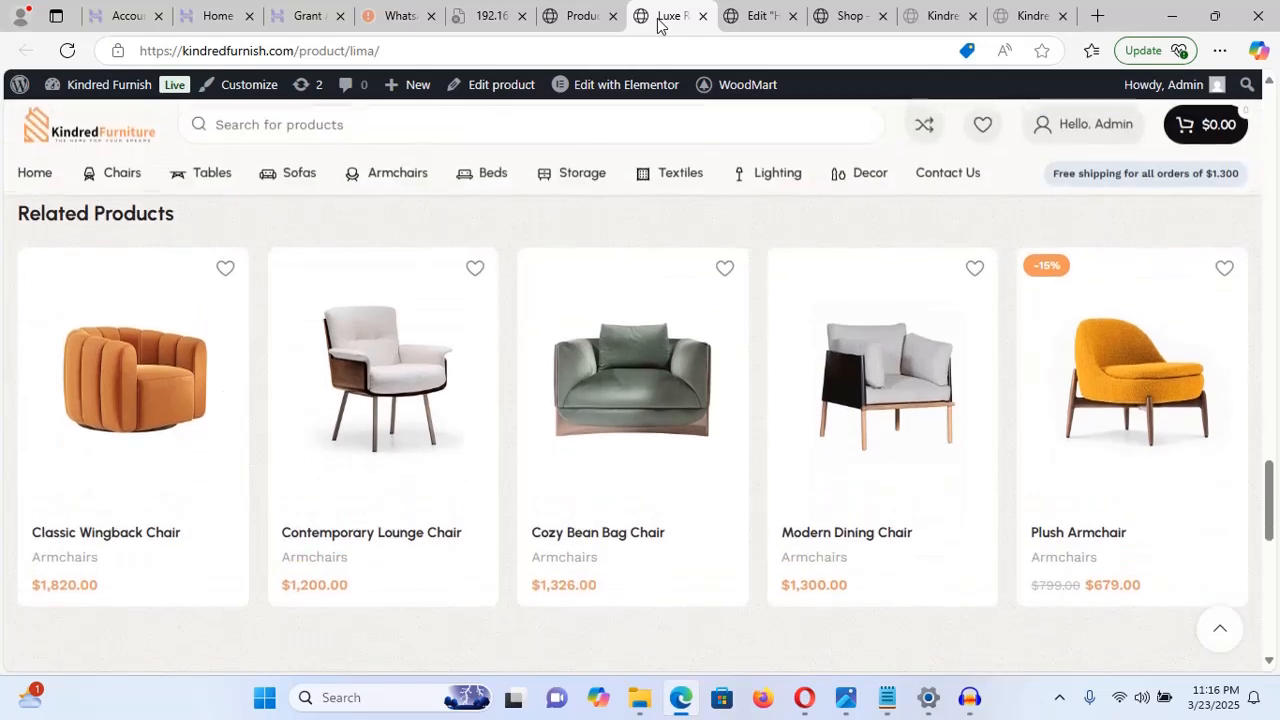
key("Down")
key("Down")
key("Down")
key("Down")
key("Down")
key("Down")
key("Down")
key("Down")
key("Down")
key("Down")
key("Down")
key("Up")
key("Up")
key("Up")
key("Up")
key("Up")
key("Up")
key("Up")
key("Up")
key("Up")
key("Up")
key("Up")
key("Up")
key("Up")
key("Up")
key("Up")
key("Up")
key("Up")
key("Up")
key("Up")
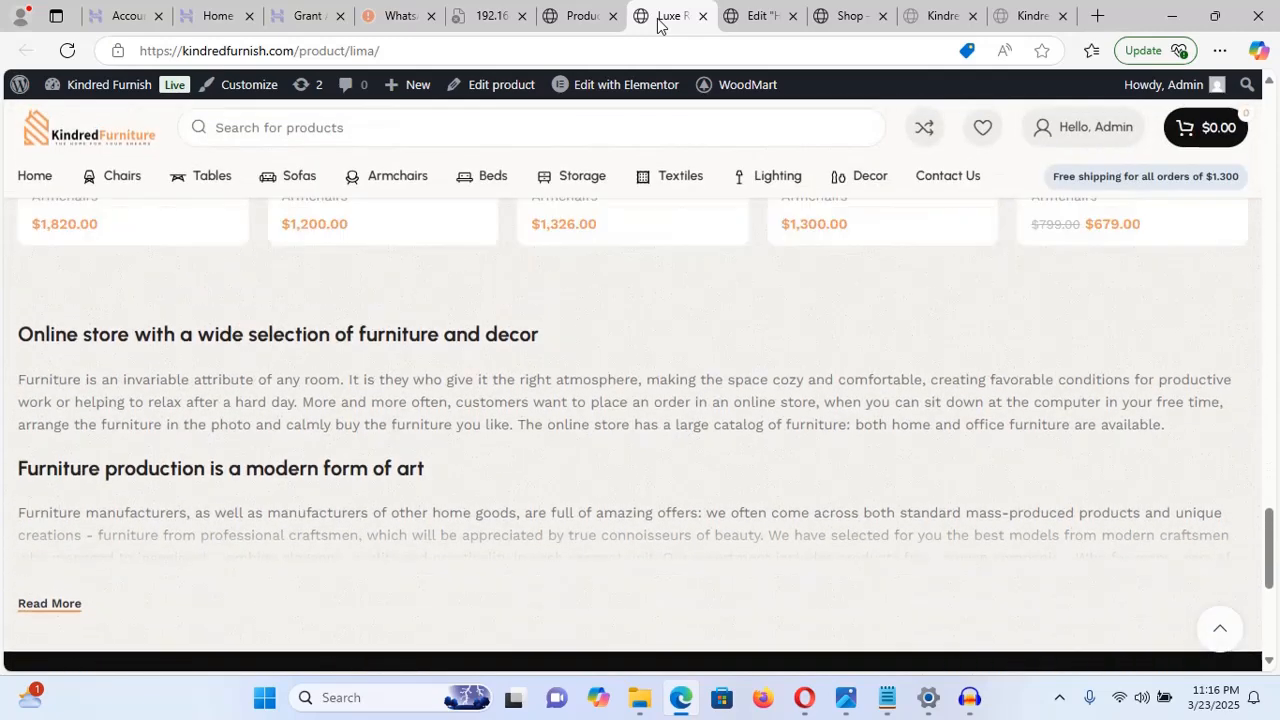
key("Up")
key("Up")
key("Up")
key("Up")
key("Up")
key("Up")
key("Up")
key("Up")
key("Up")
key("Up")
key("Up")
key("Up")
key("Up")
key("Up")
key("Up")
key("Up")
key("Up")
key("Up")
key("Up")
key("Up")
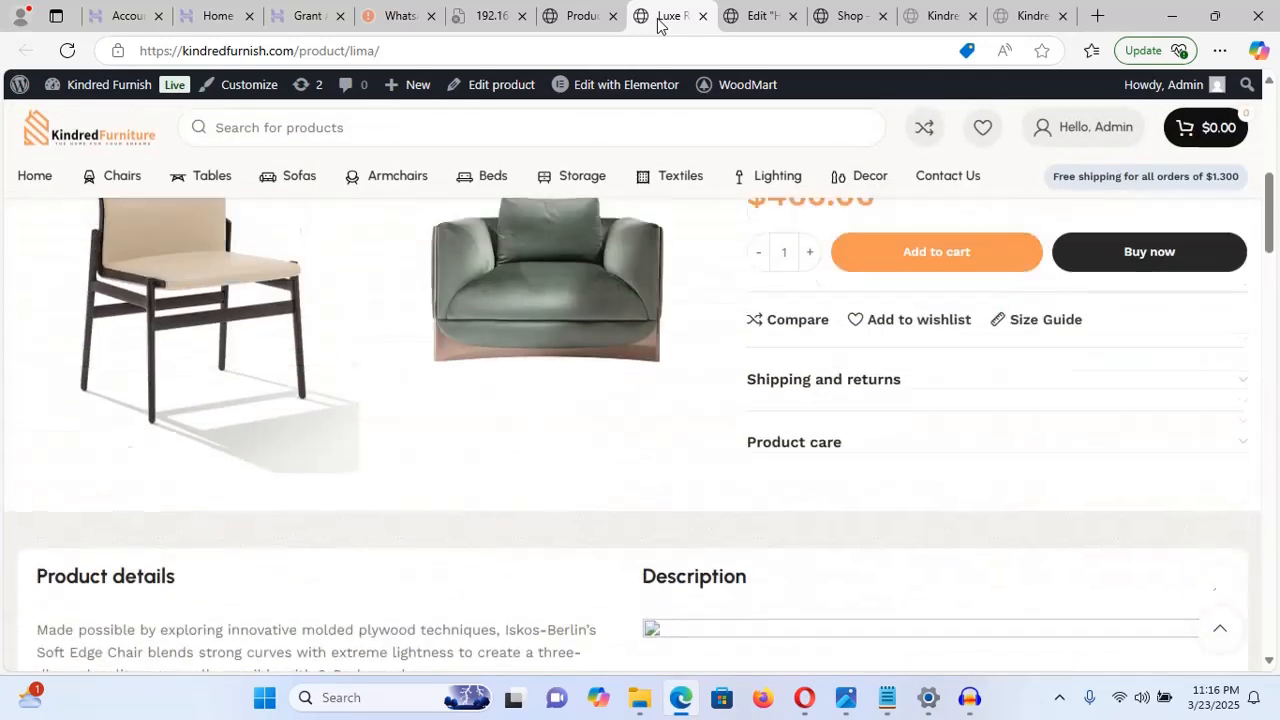
key("Up")
key("Down")
key("Up")
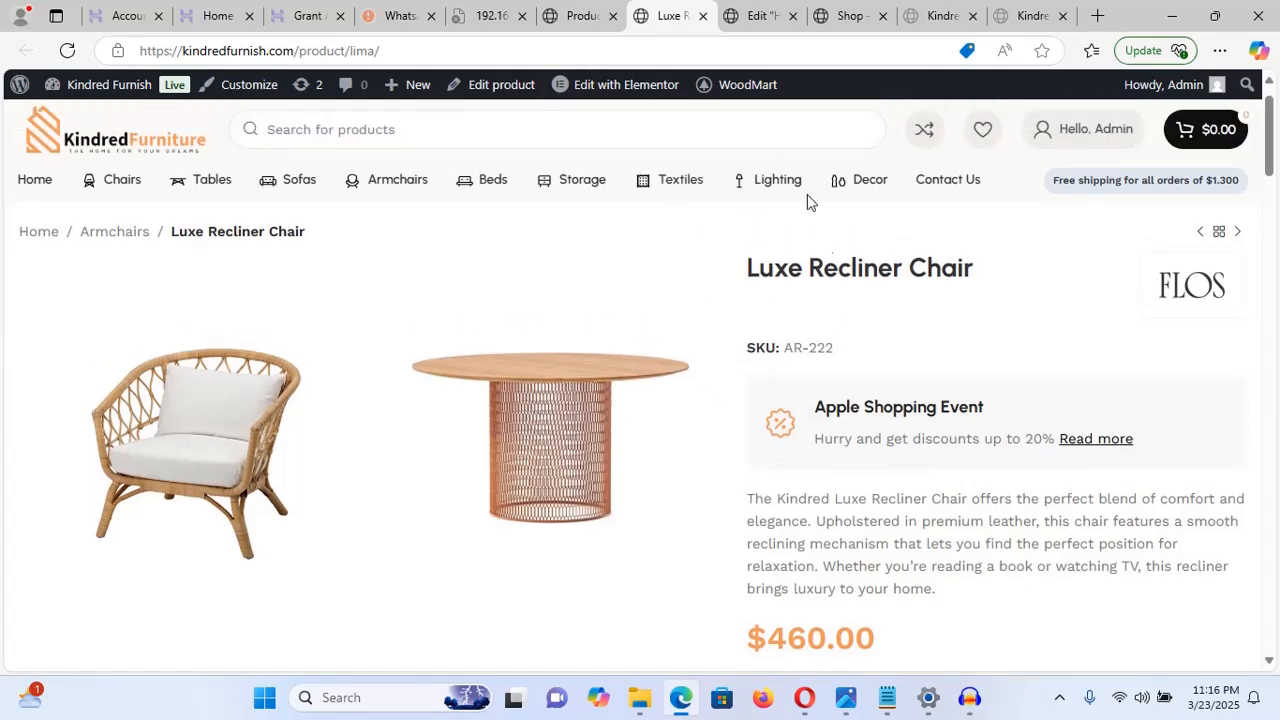
- Open the Marble Top Dining Table's product page from the third page of the storefront shop and view its gallery
left_click(828, 22)
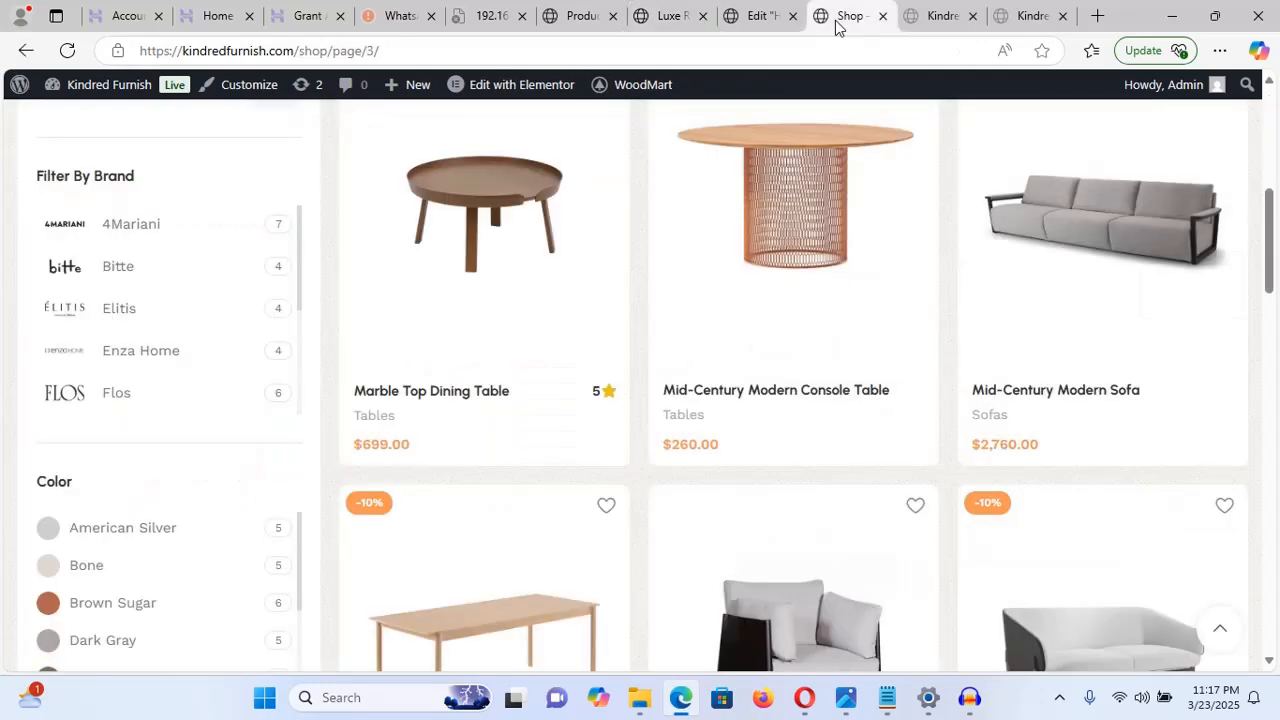
scroll(768, 195, "up", 5)
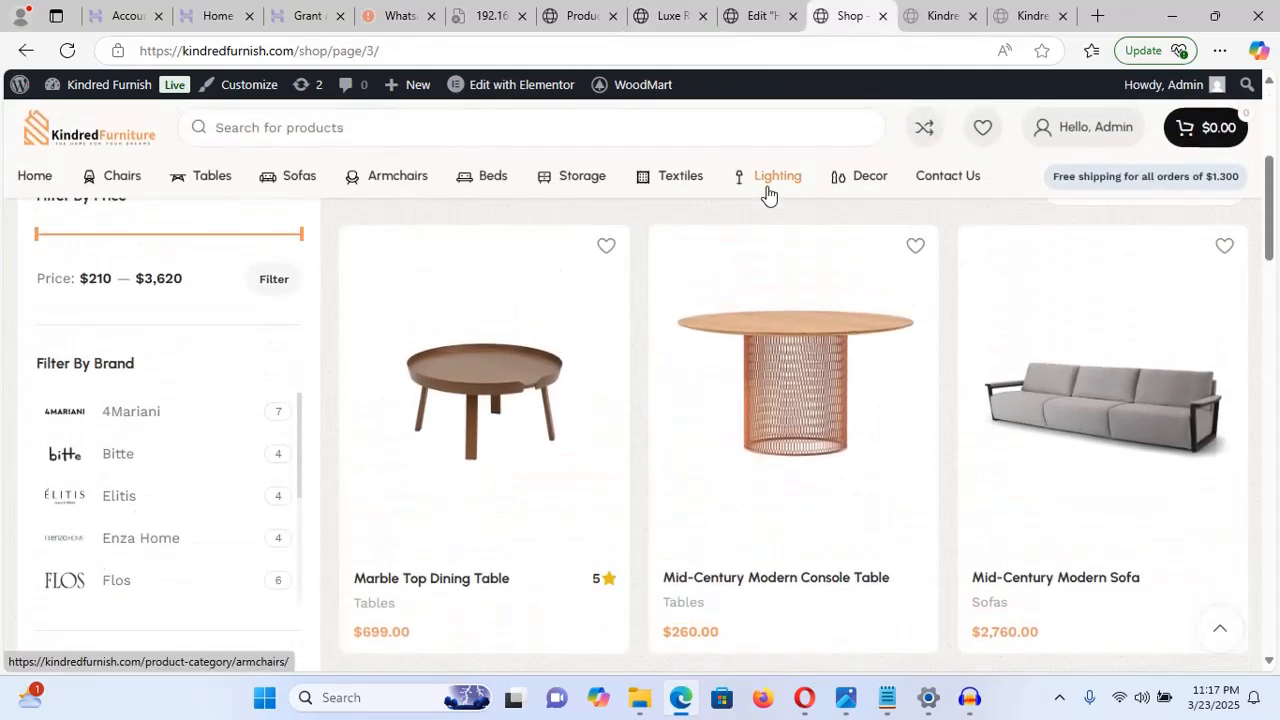
scroll(768, 186, "down", 4)
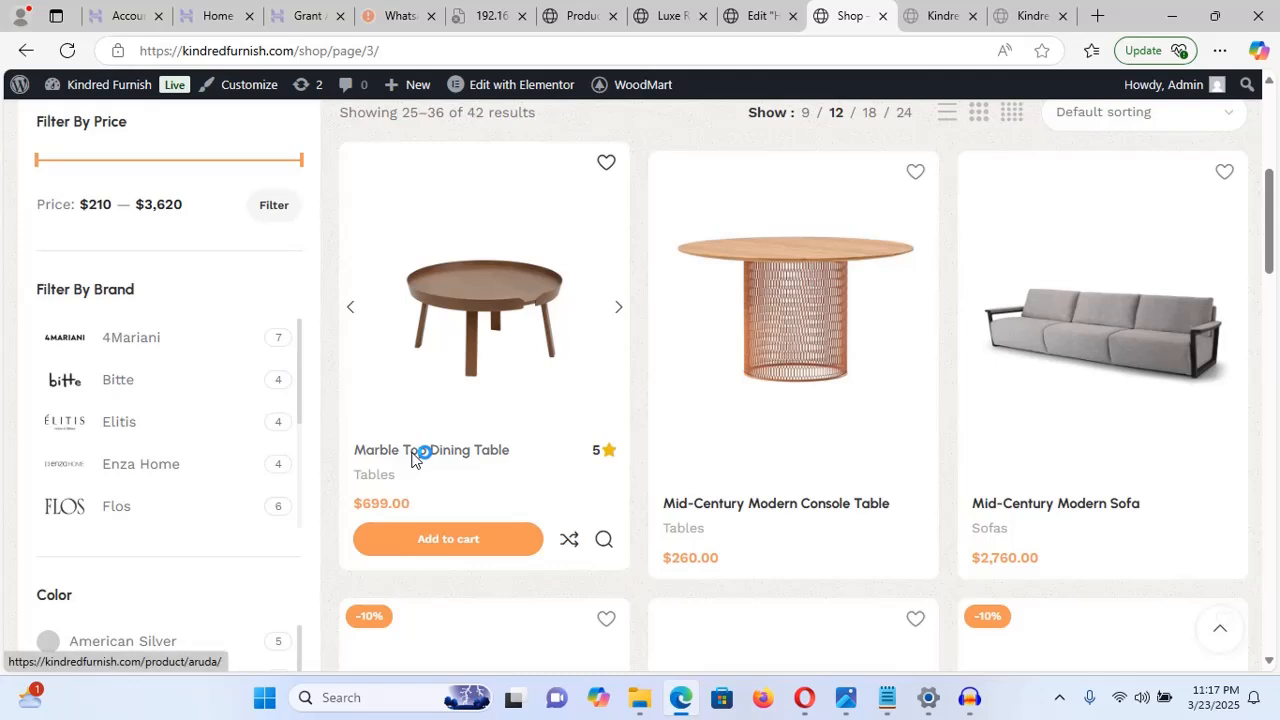
left_click(414, 458)
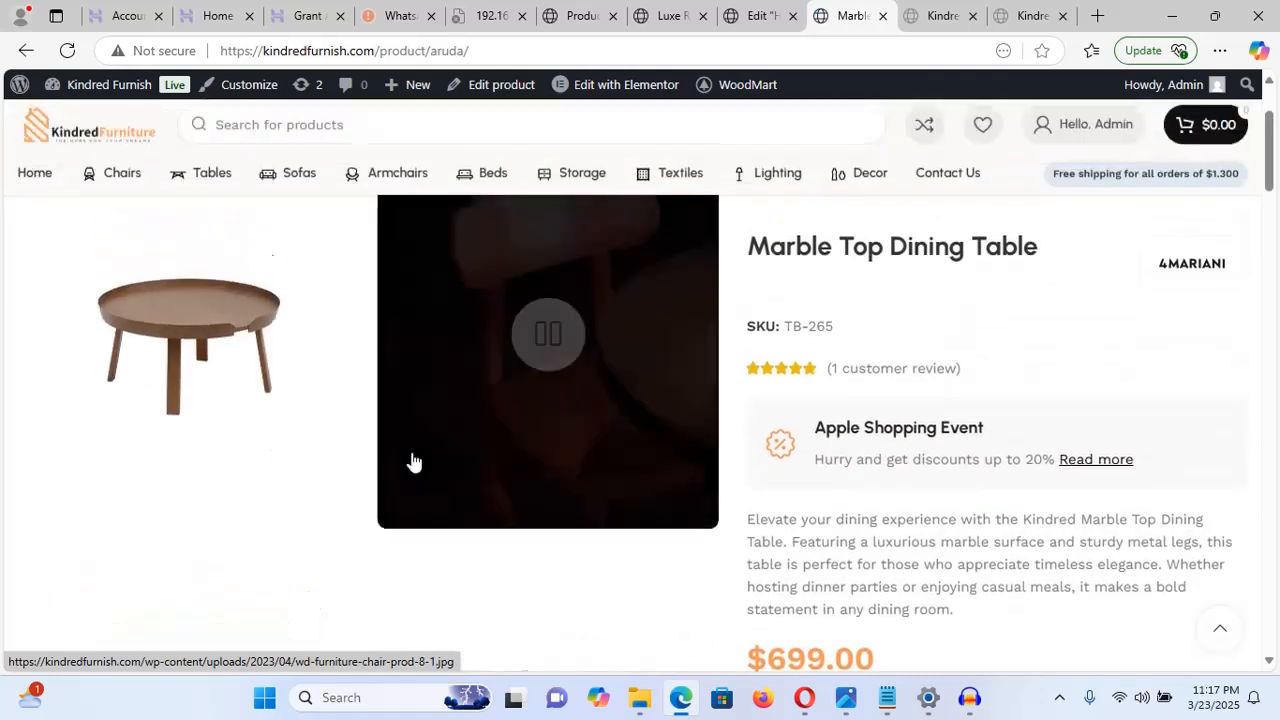
scroll(414, 462, "up", 2)
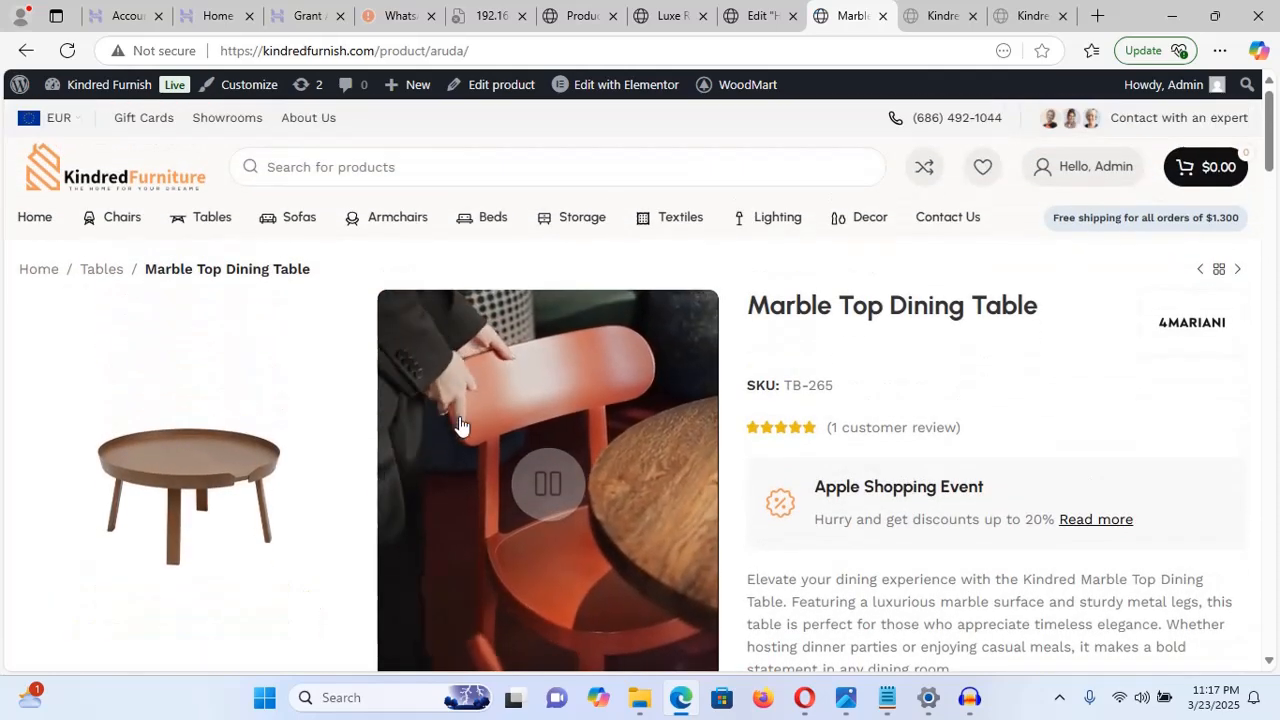
- Return to the Products admin list and open the Luxe Recliner Chair for editing
left_click(665, 16)
left_click(575, 17)
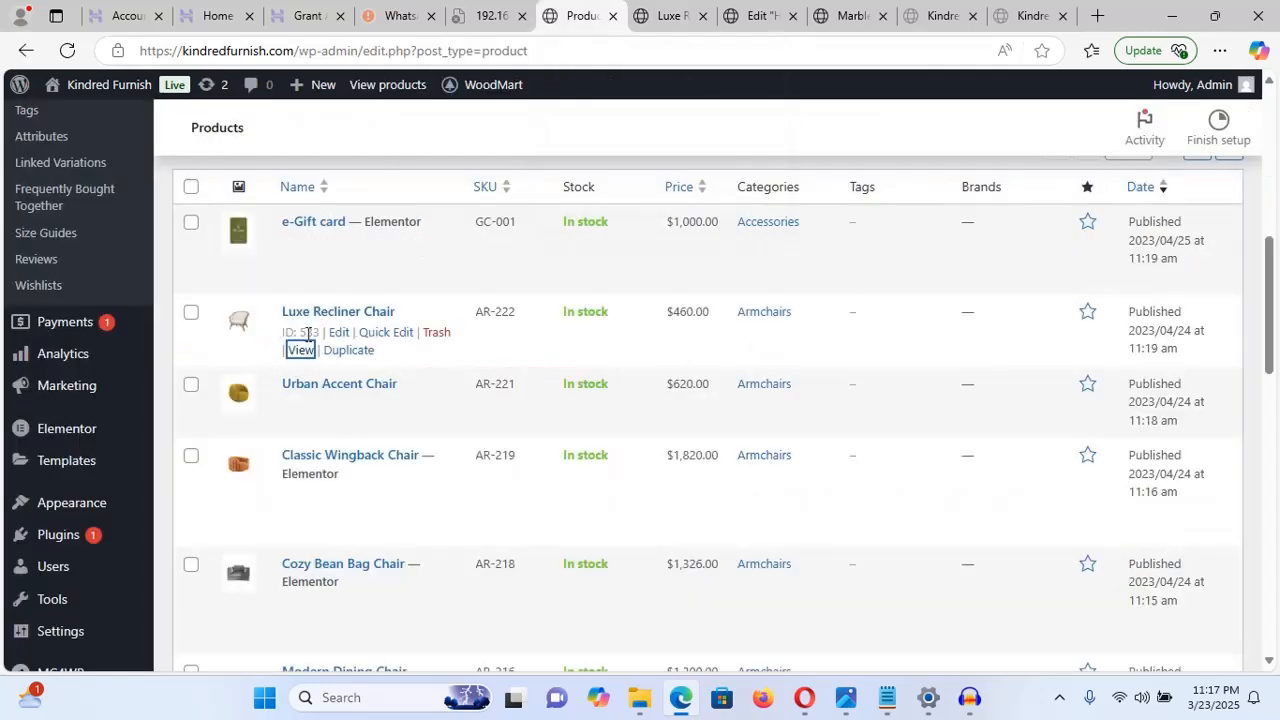
scroll(378, 333, "down", 1)
scroll(378, 333, "up", 2)
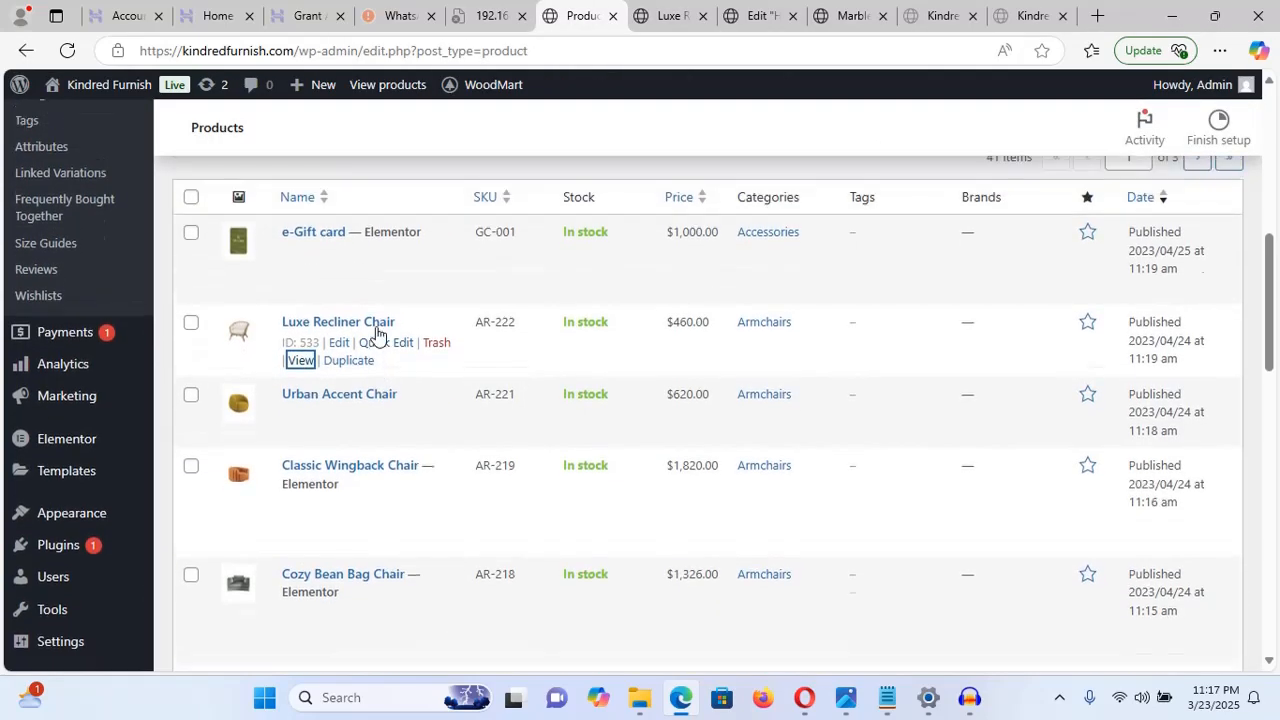
scroll(378, 333, "down", 5)
scroll(378, 333, "down", 5)
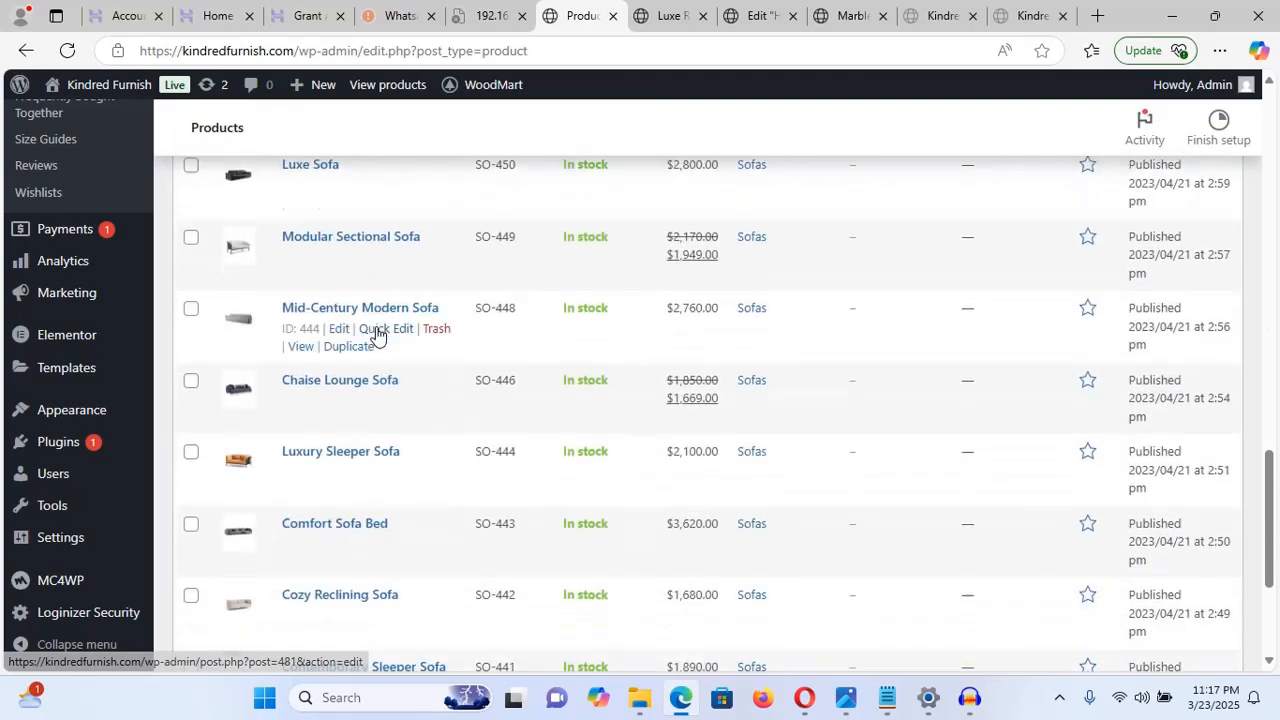
scroll(378, 333, "up", 8)
scroll(378, 333, "up", 1)
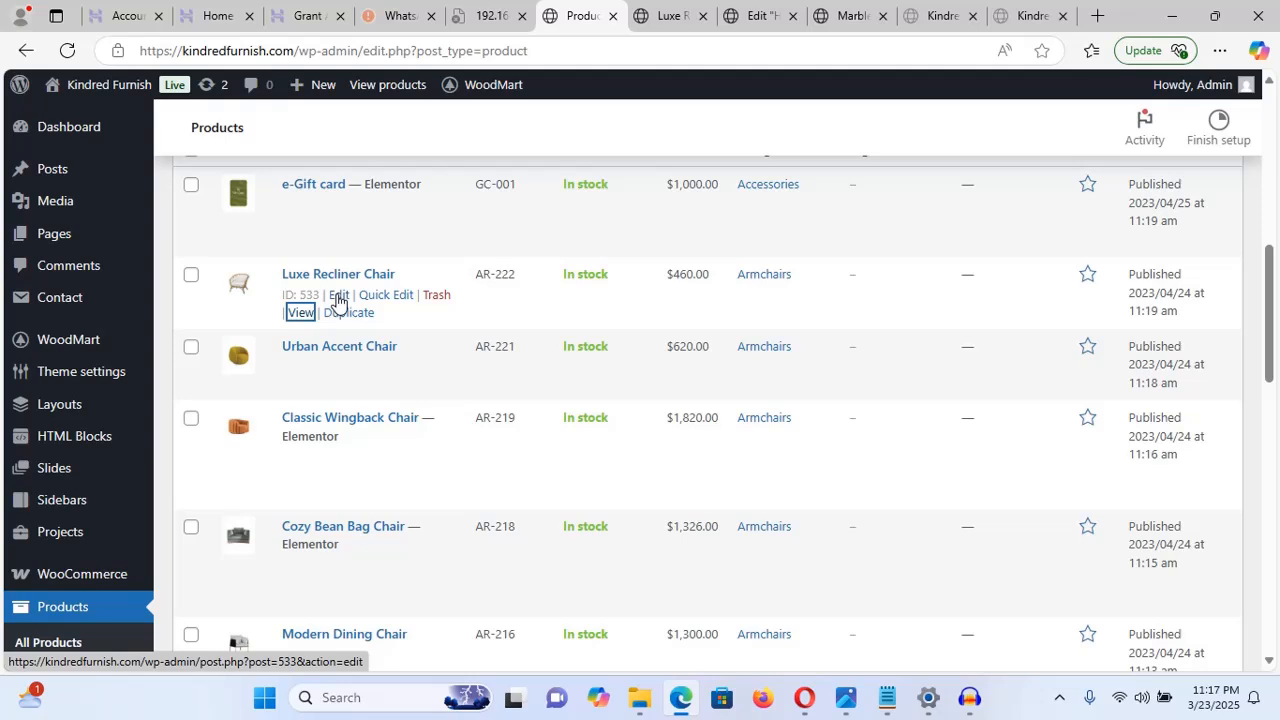
left_click(338, 296)
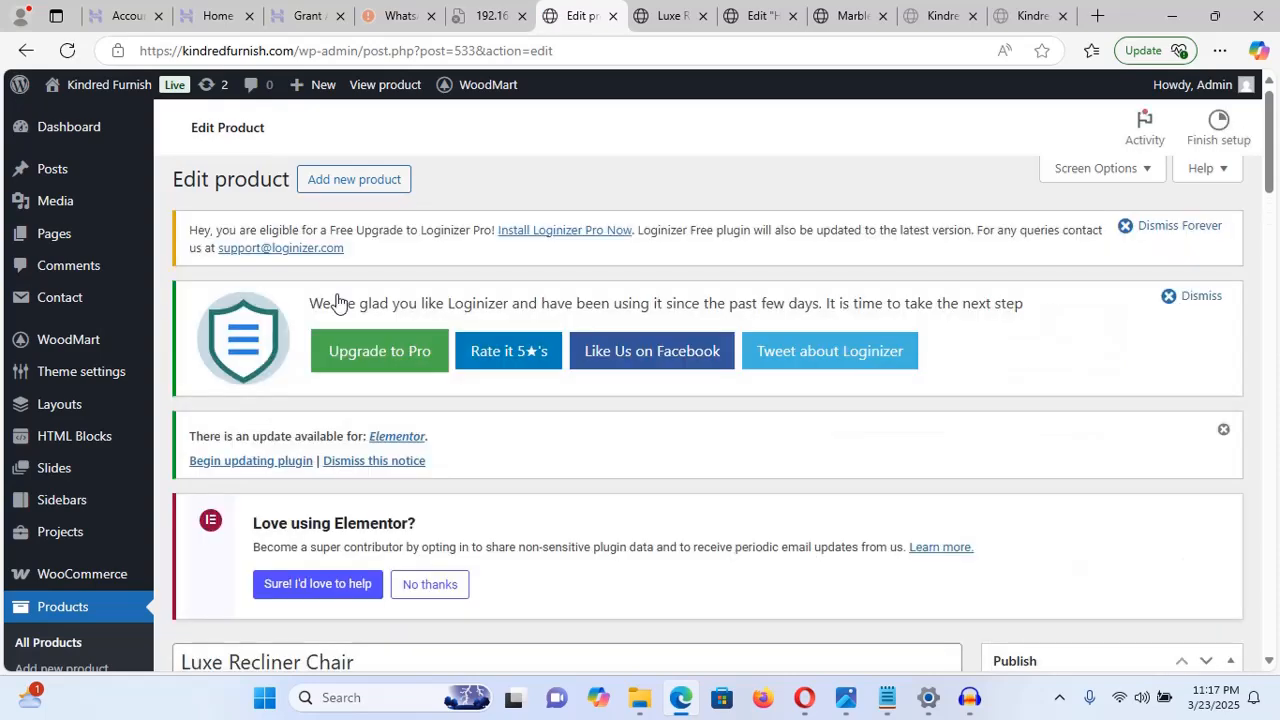
- Examine the Luxe Recliner Chair's edit page, including its product description, key features, product data, product image and gallery
scroll(337, 302, "down", 5)
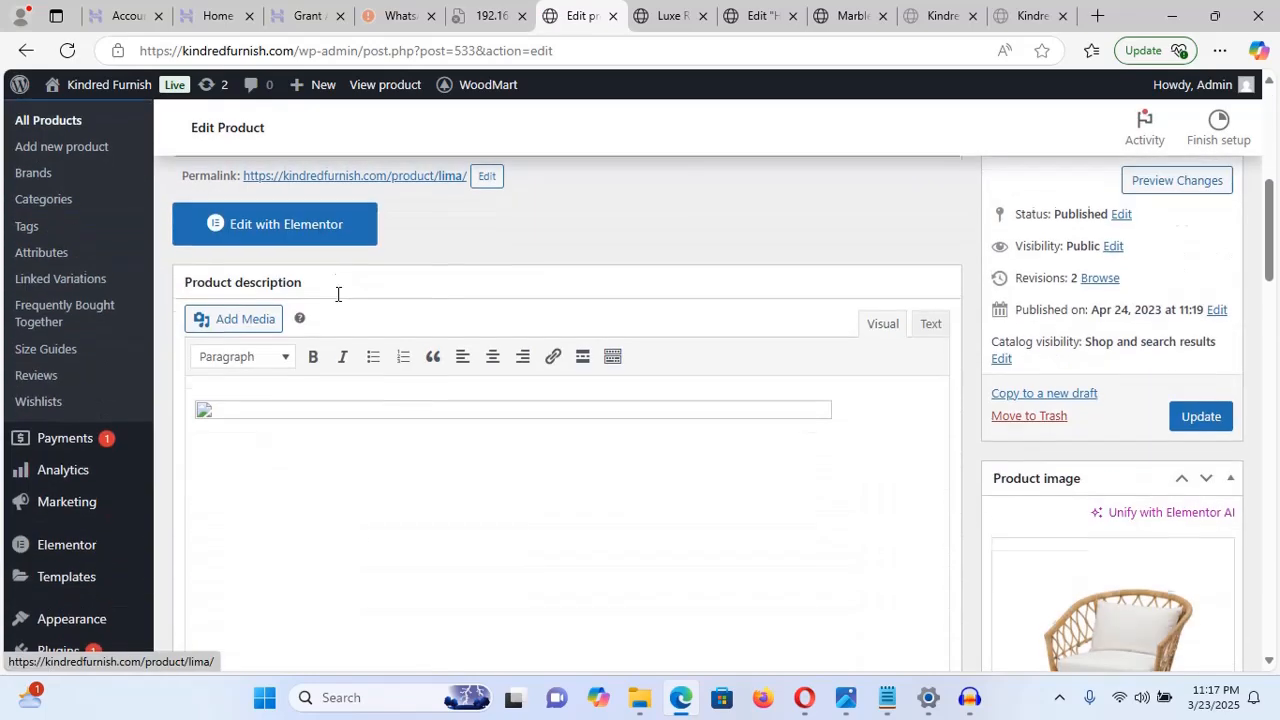
scroll(337, 300, "down", 6)
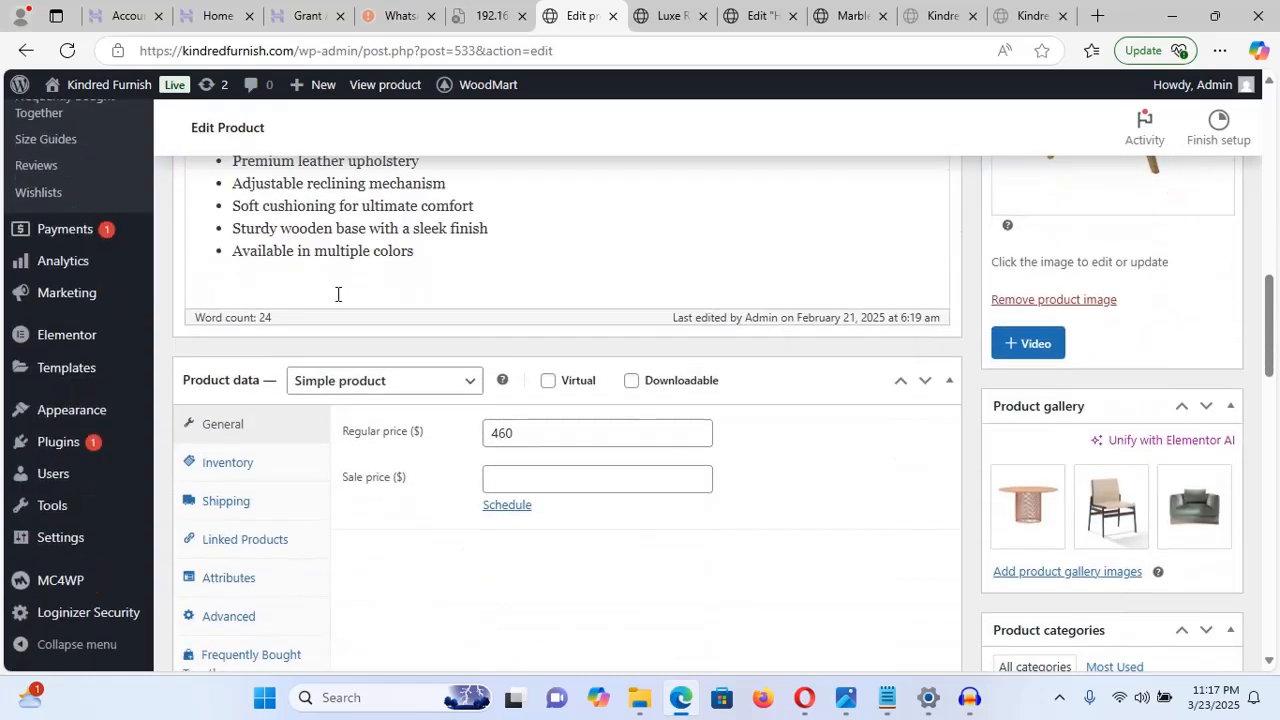
scroll(337, 293, "up", 2)
scroll(338, 294, "up", 2)
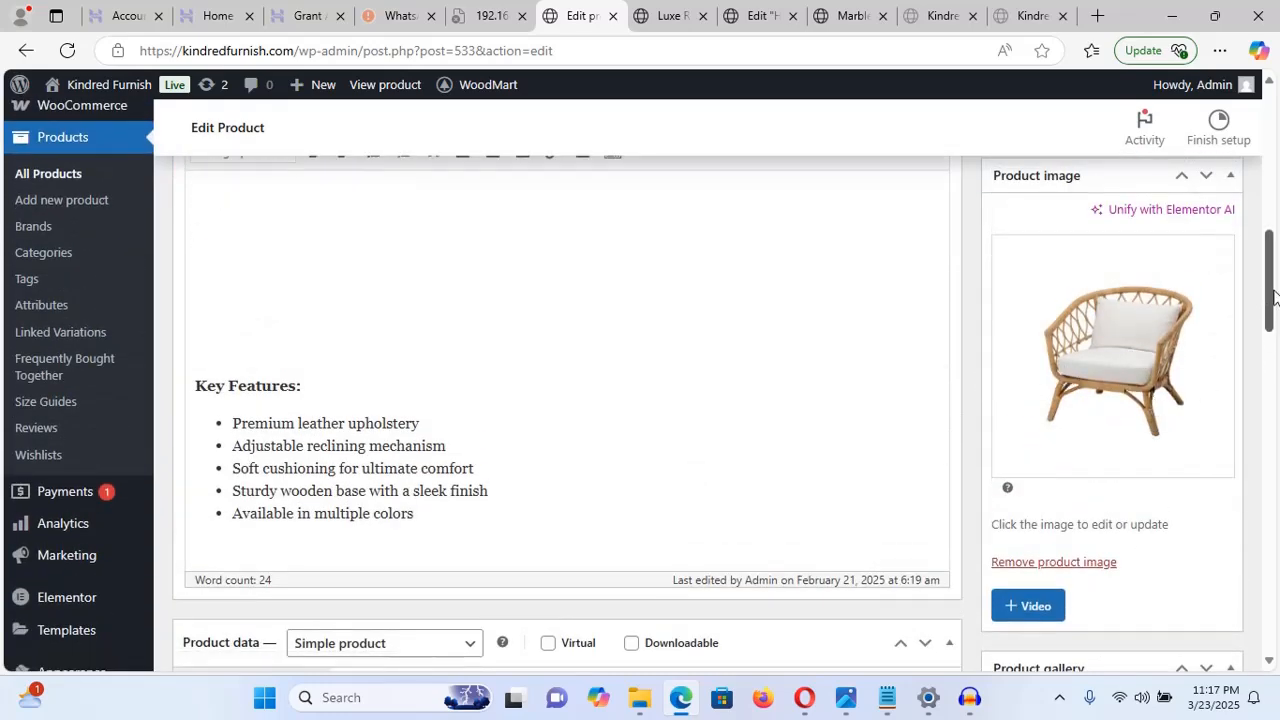
left_click_drag(1274, 297, 1265, 272)
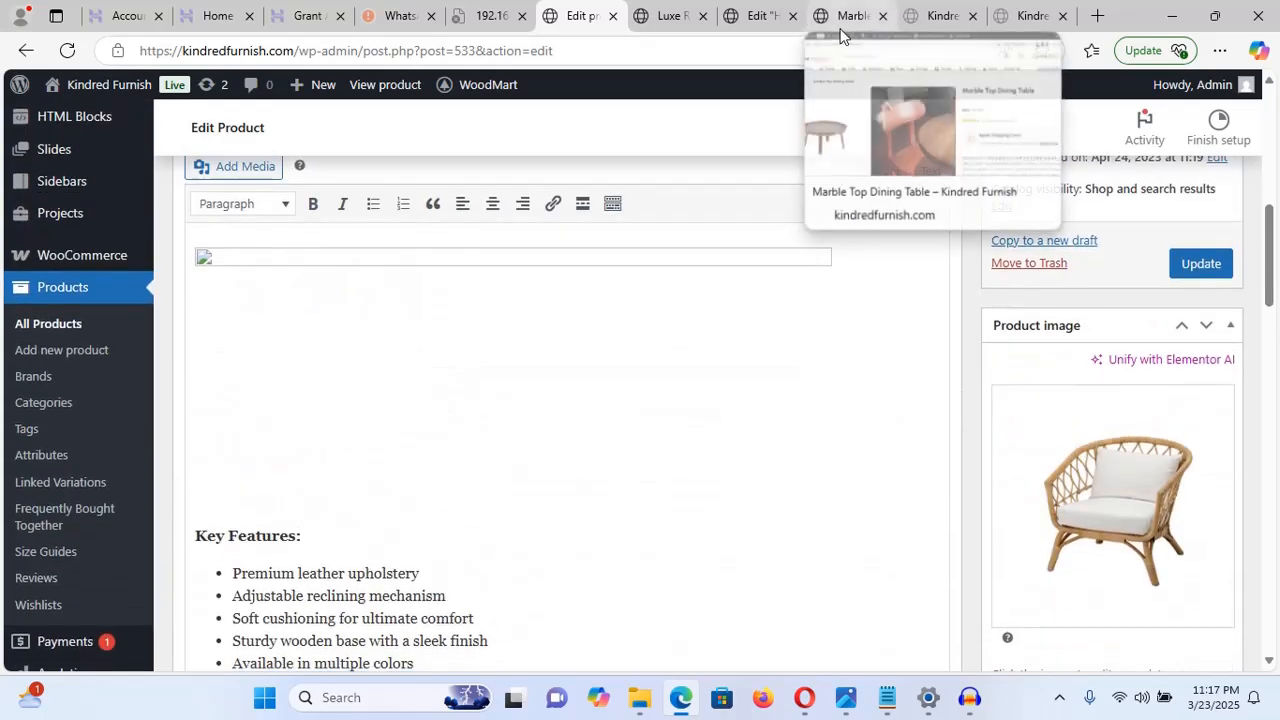
- Go back to the third page of the storefront shop and browse through the Modular Sectional Sofa's product images
mouse_move(935, 17)
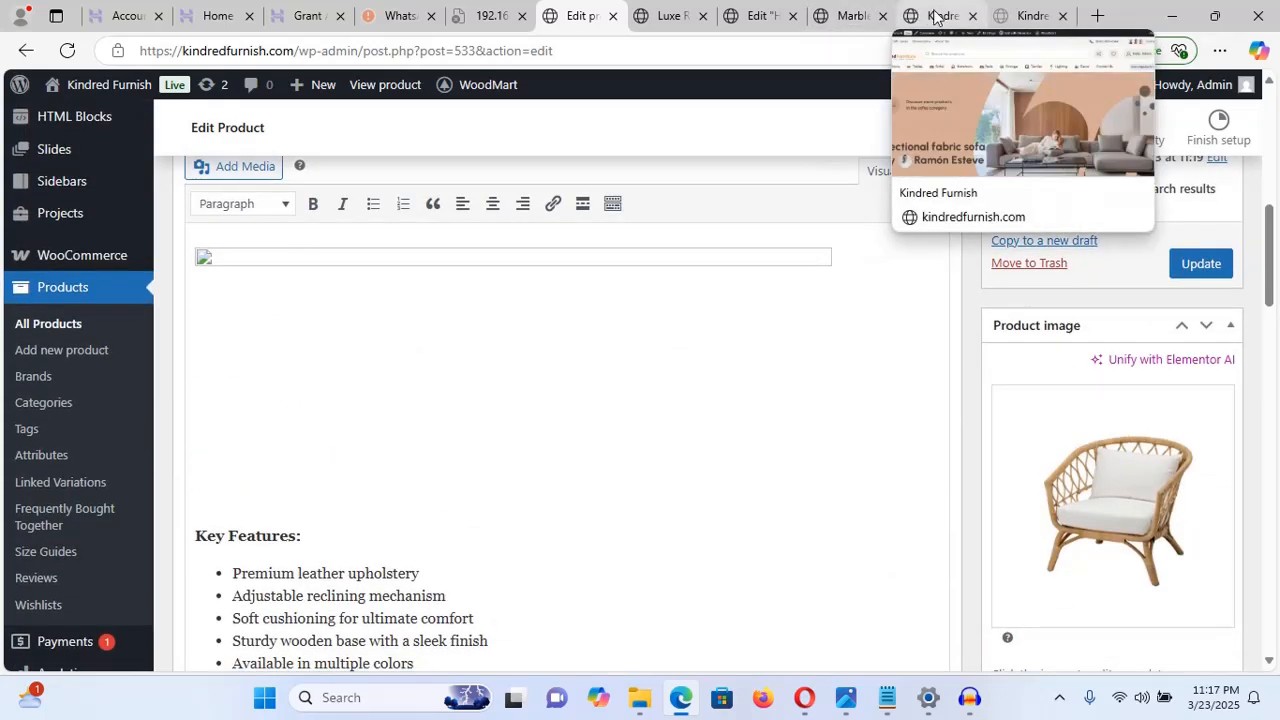
left_click(849, 15)
left_click(921, 13)
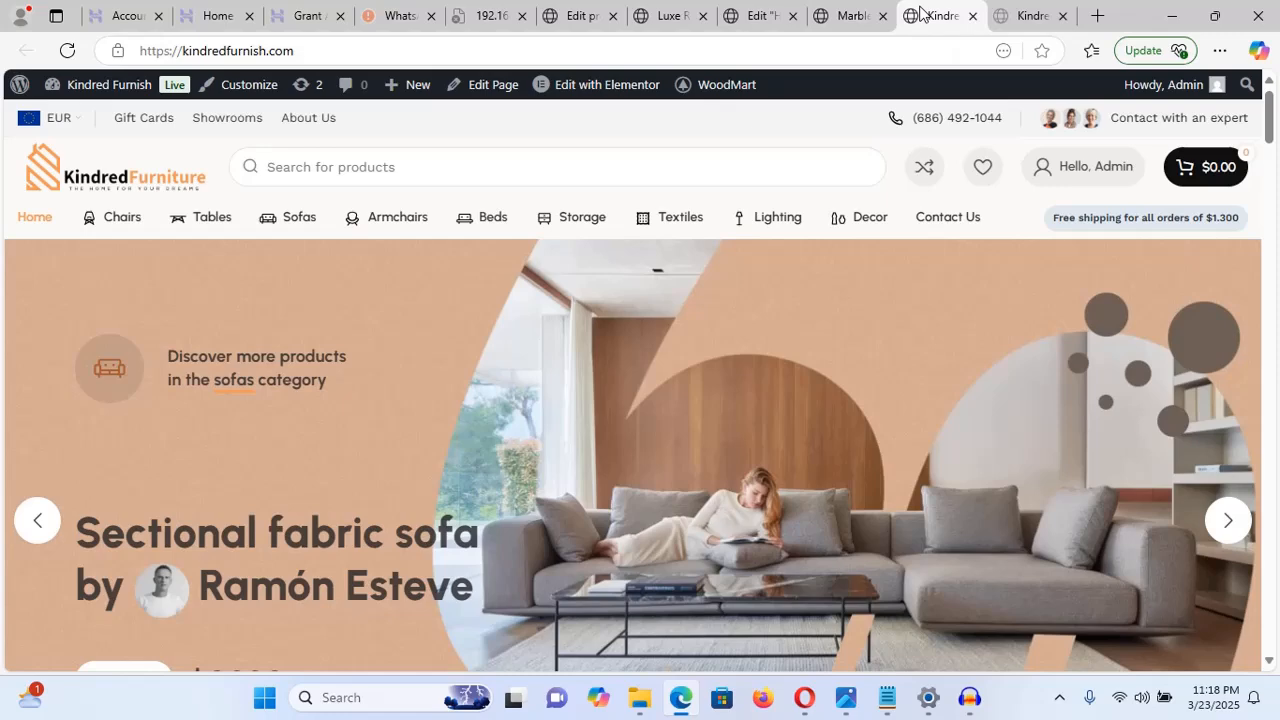
left_click(825, 15)
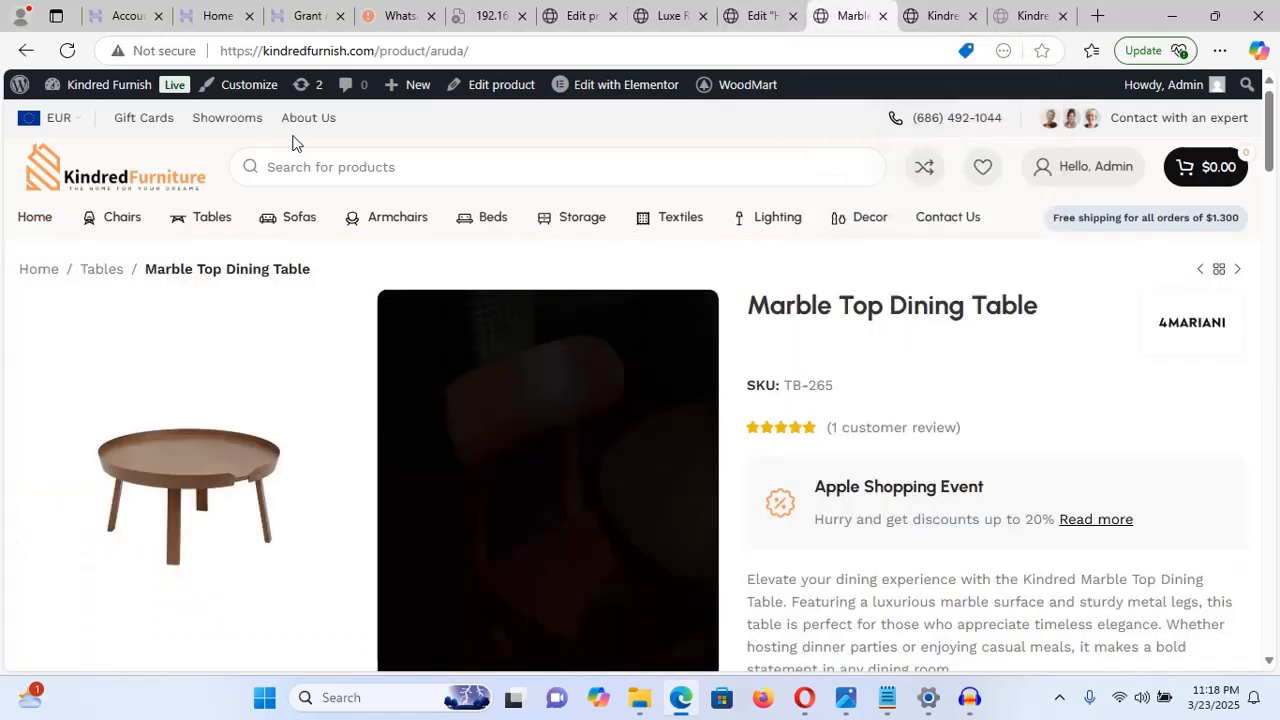
left_click(26, 50)
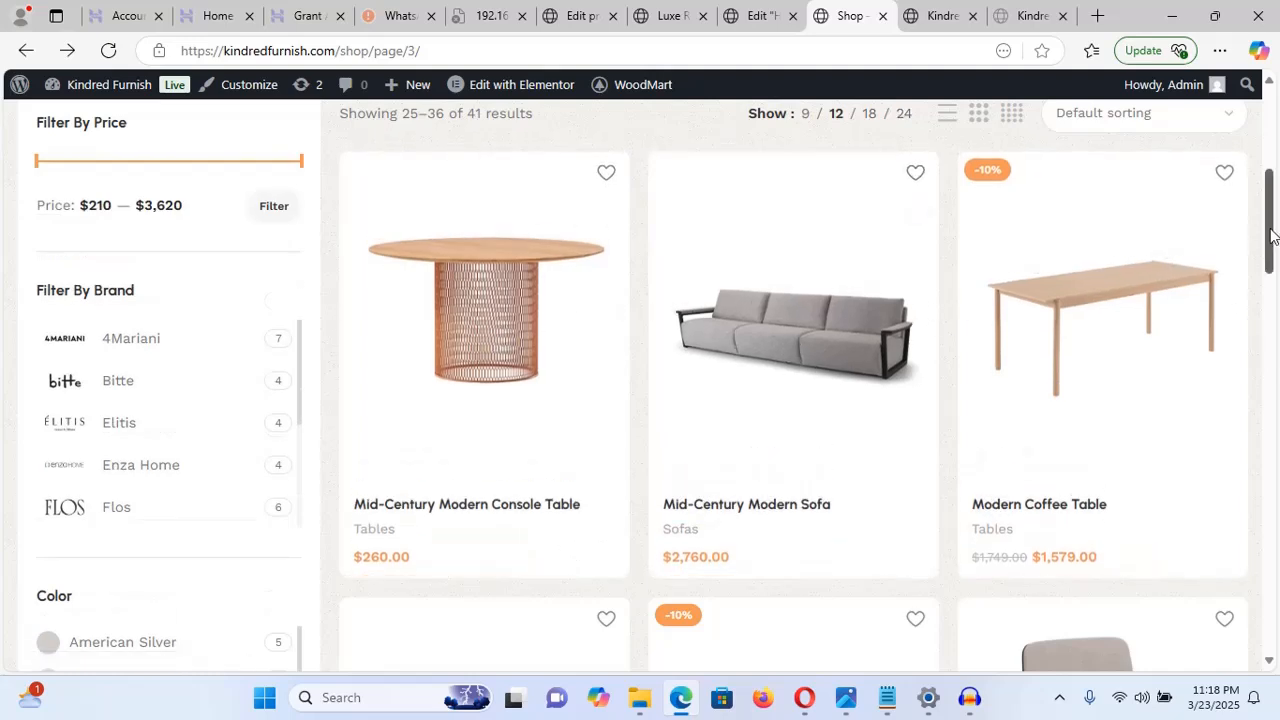
left_click_drag(1273, 235, 1273, 308)
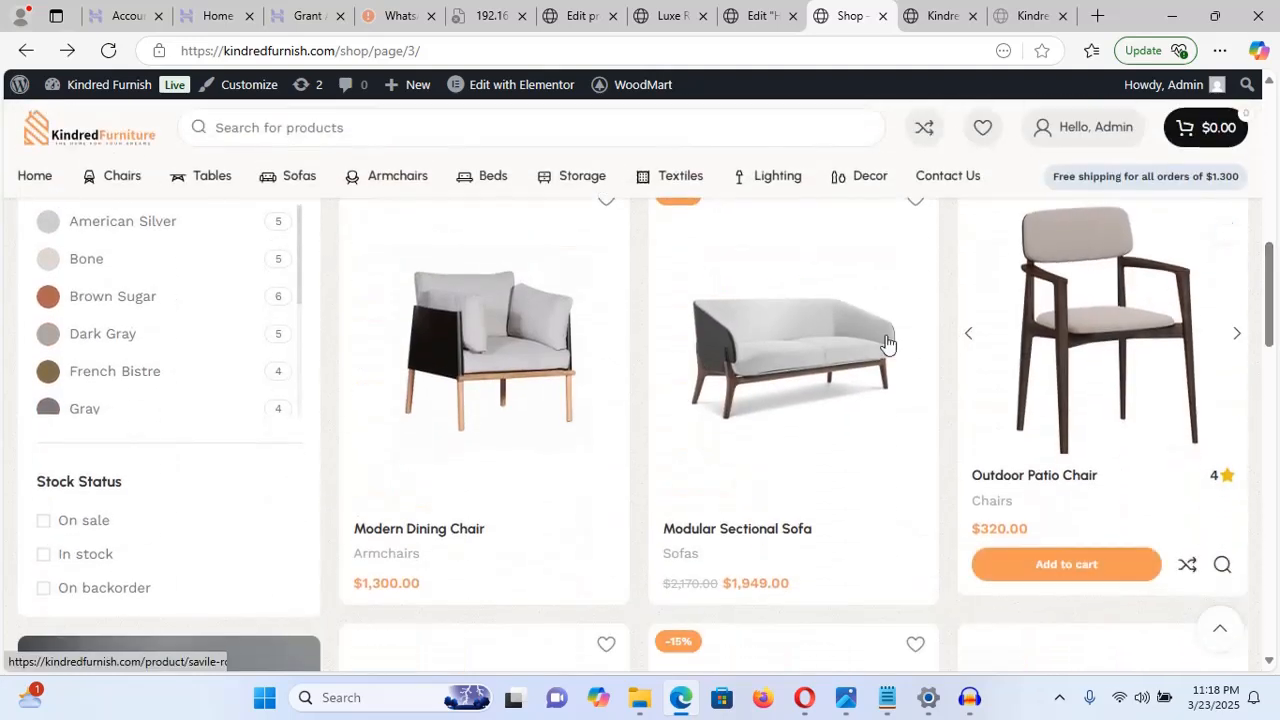
left_click(930, 336)
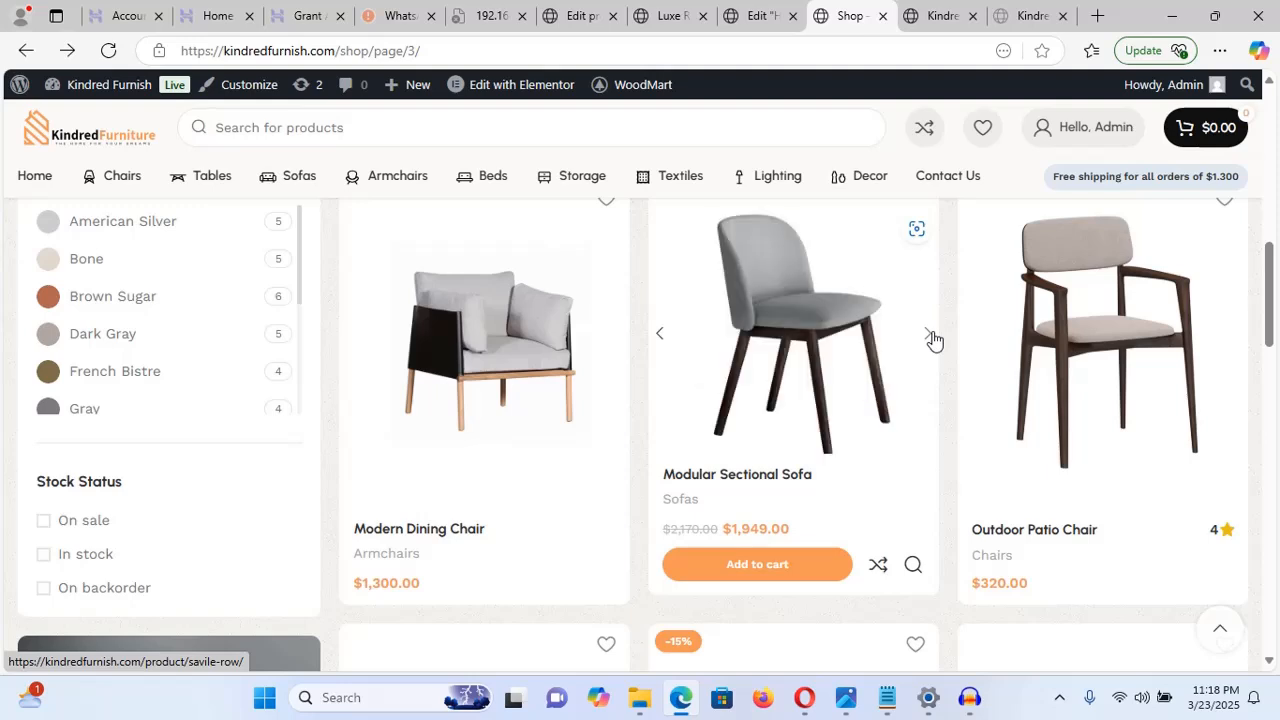
left_click(930, 337)
left_click(930, 337)
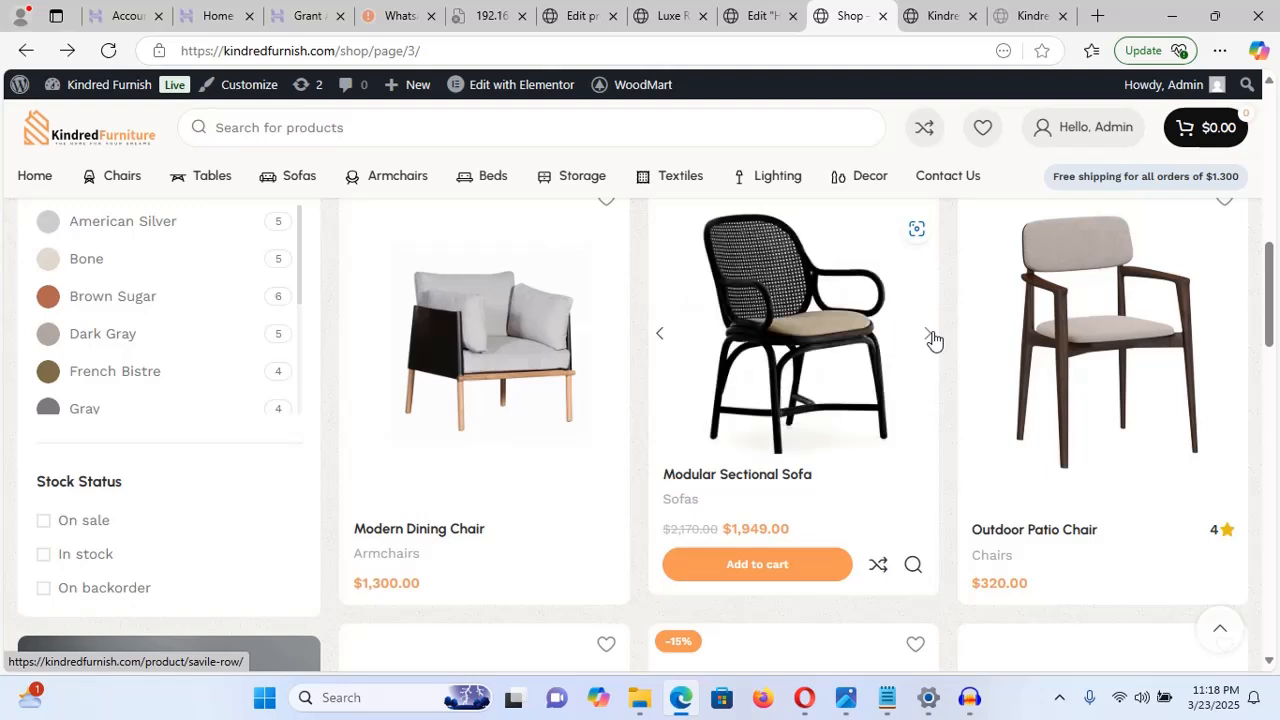
left_click(930, 337)
left_click(930, 337)
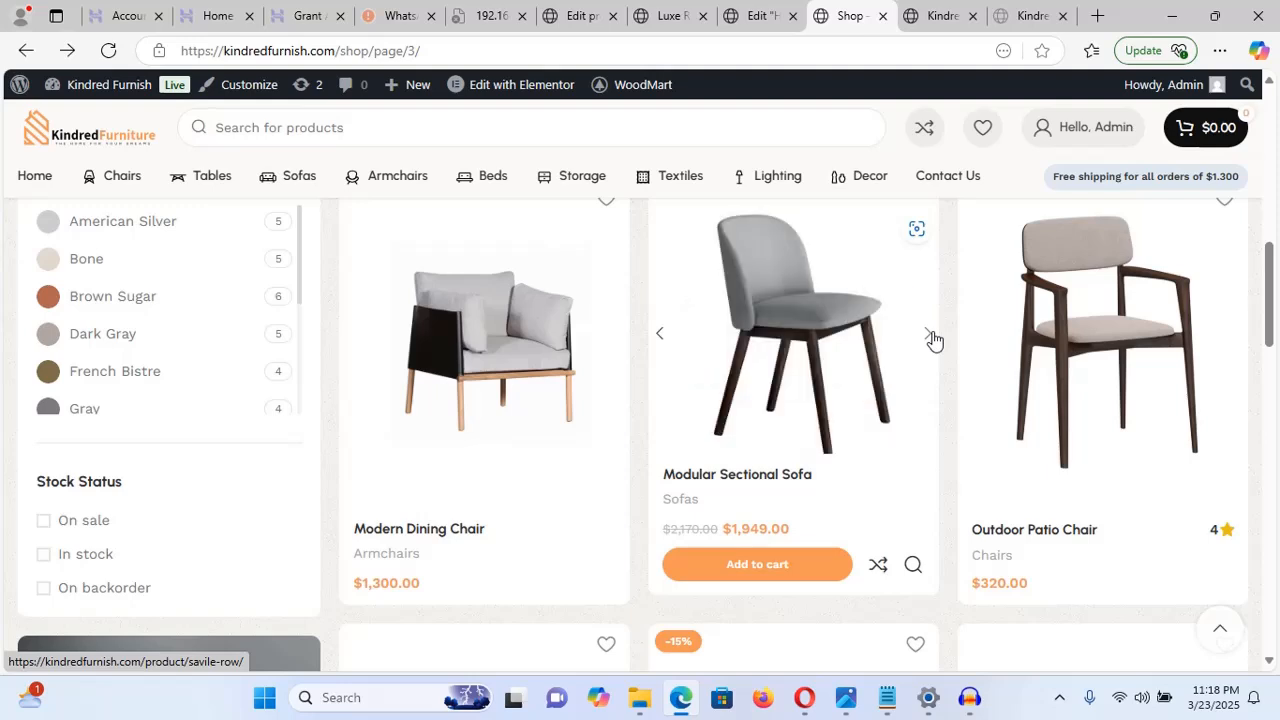
left_click(930, 337)
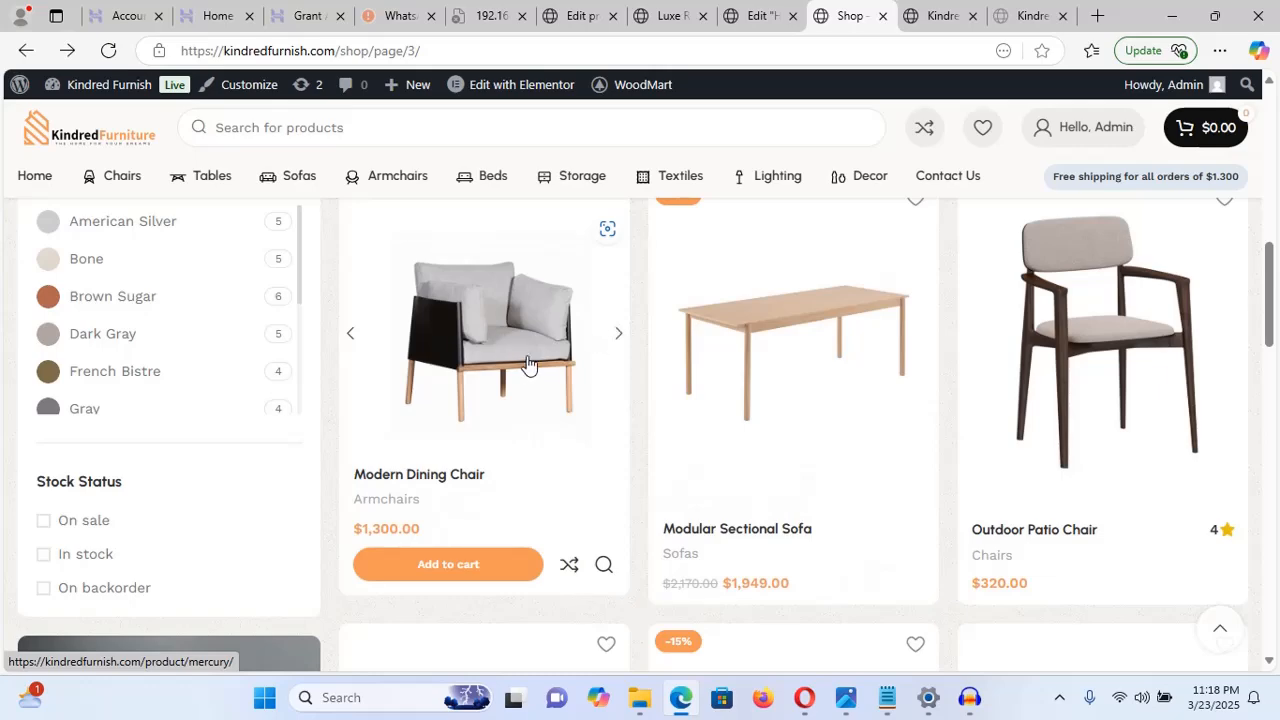
- Return to the Luxe Recliner Chair's edit page and open its permalink in a new tab
left_click(762, 16)
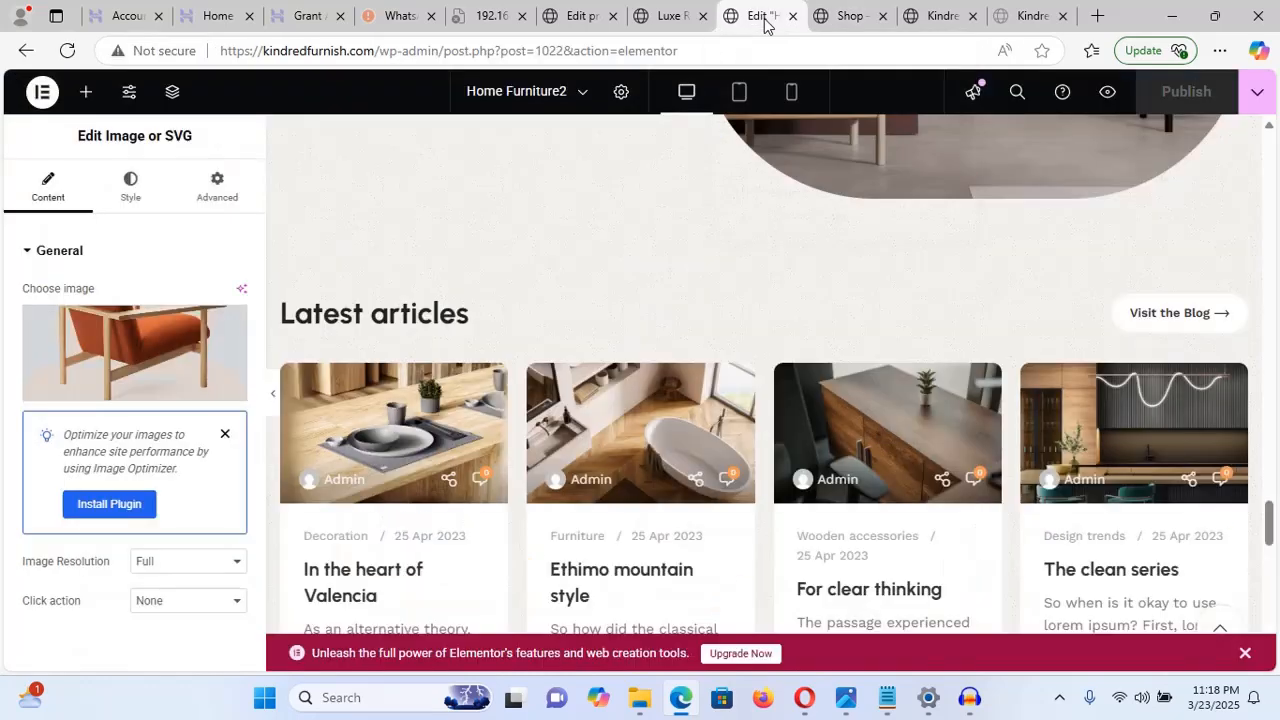
left_click(668, 18)
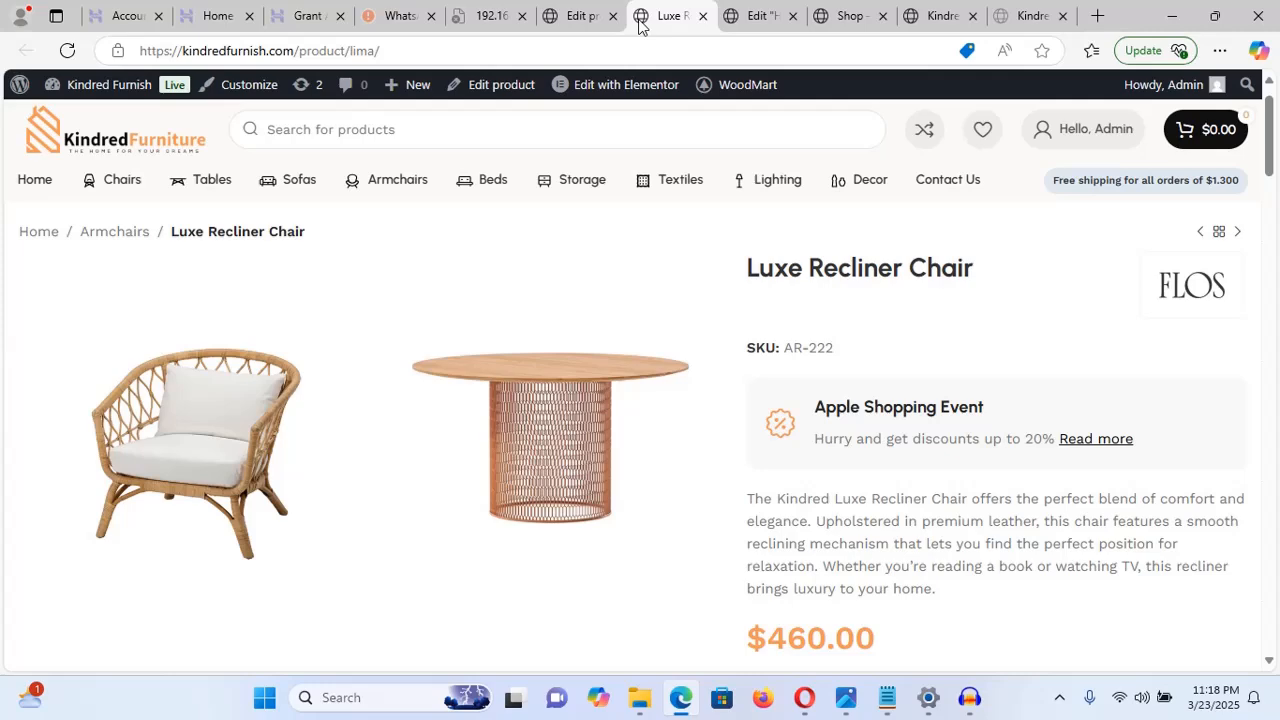
left_click(588, 18)
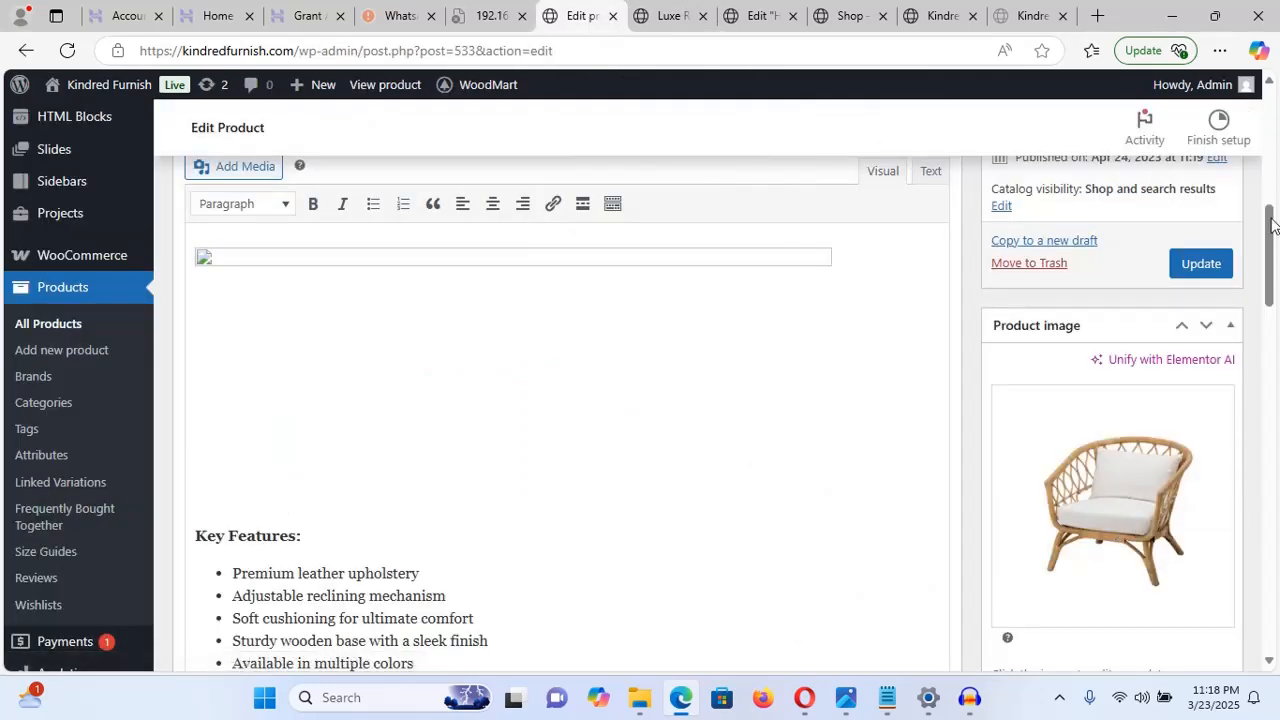
left_click_drag(1271, 248, 1267, 168)
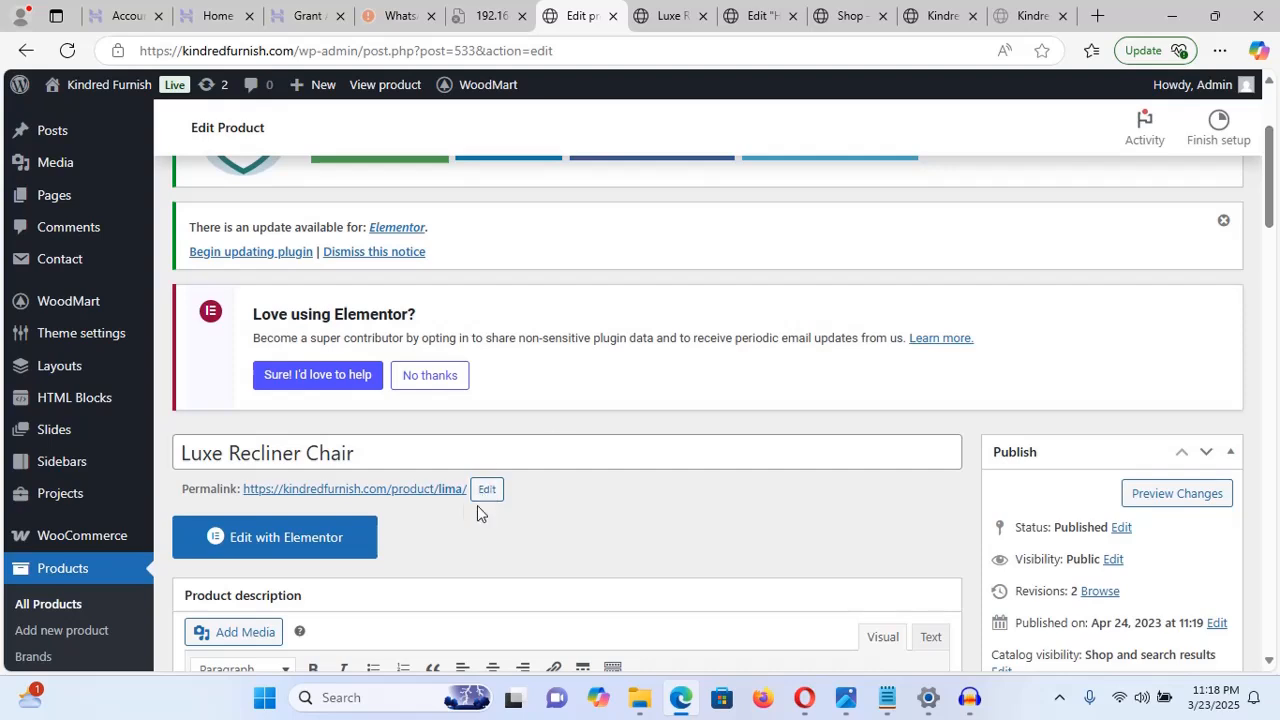
right_click(441, 503)
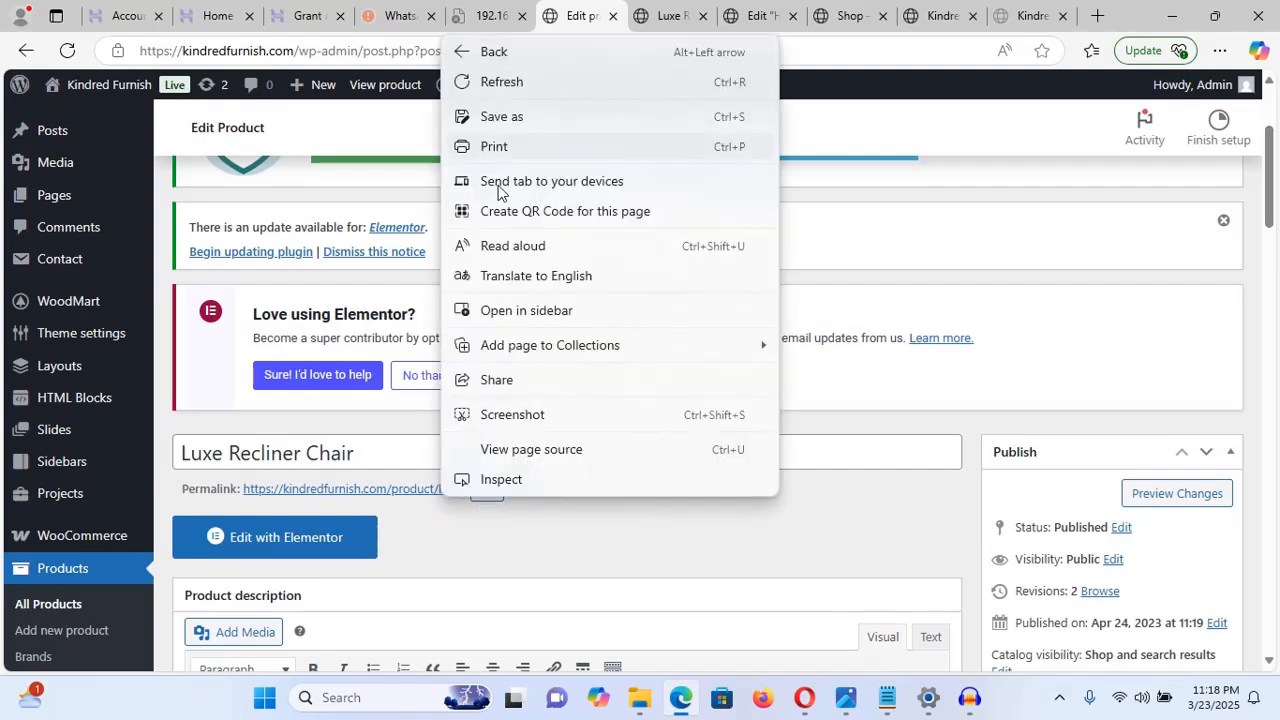
right_click(380, 489)
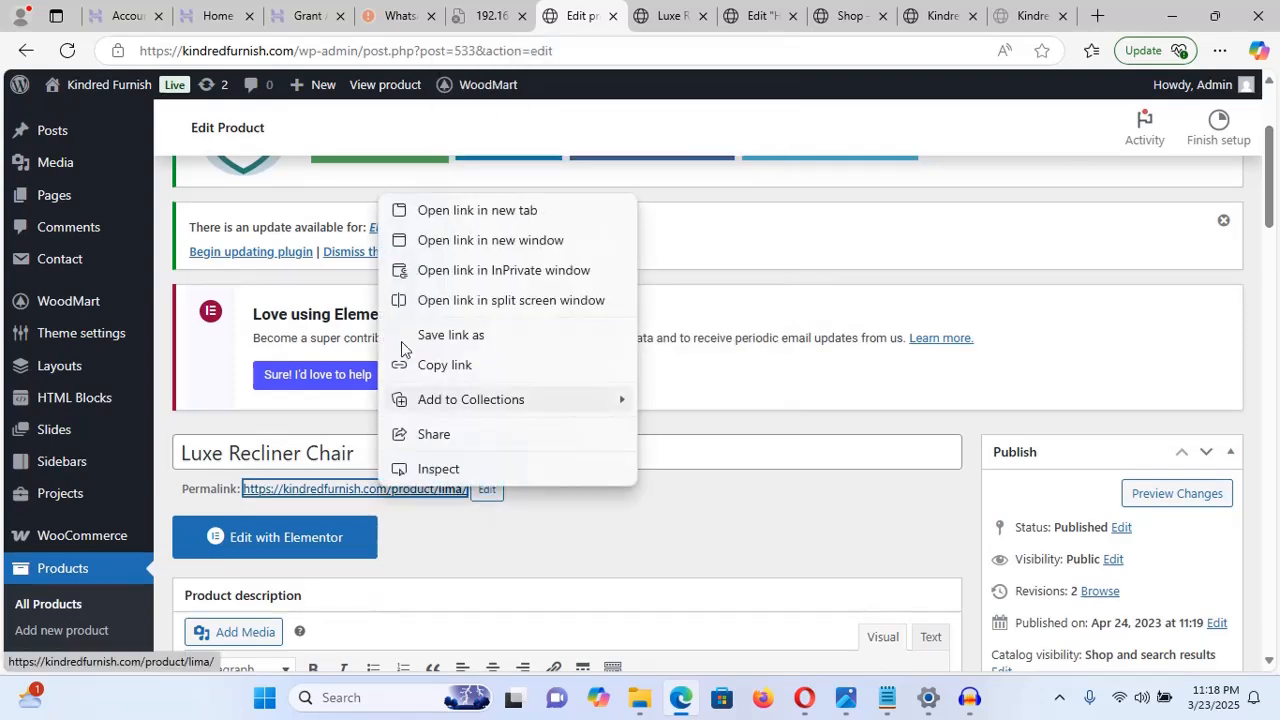
left_click(446, 216)
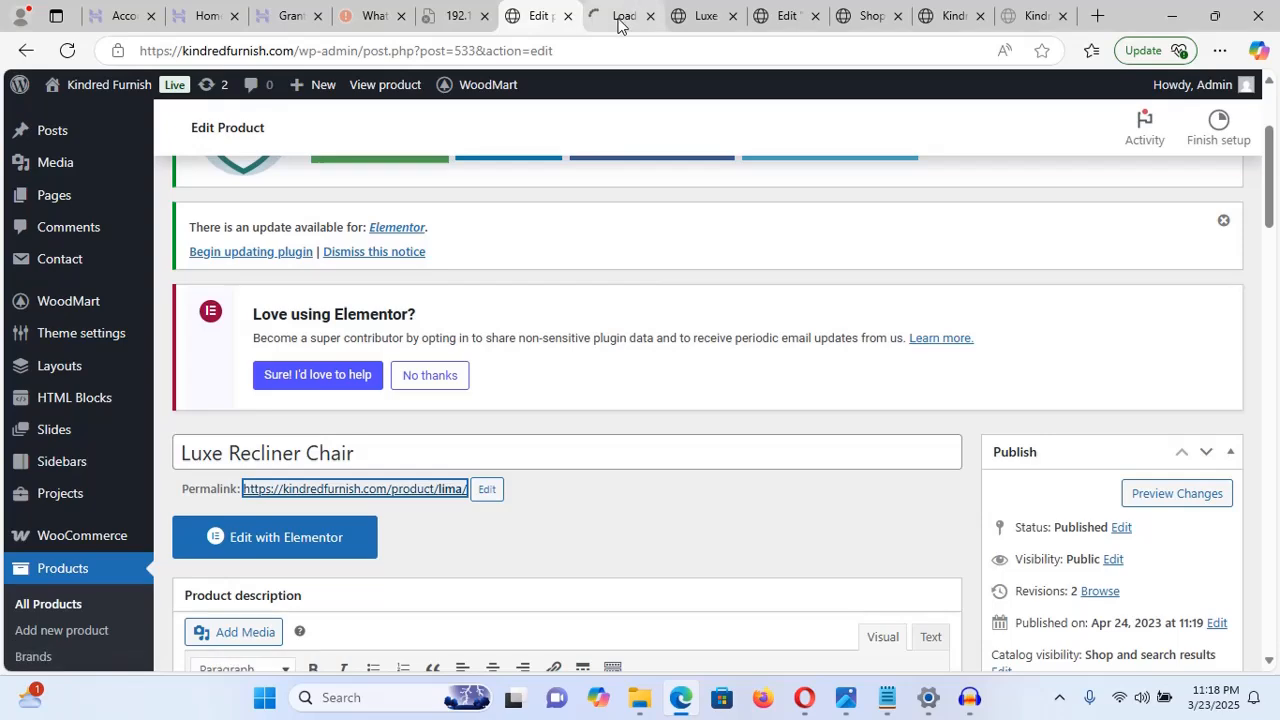
- Replace the Luxe Recliner Chair's product image with wd-furniture-brand-bg-poliform.jpg from the media library
left_click(620, 20)
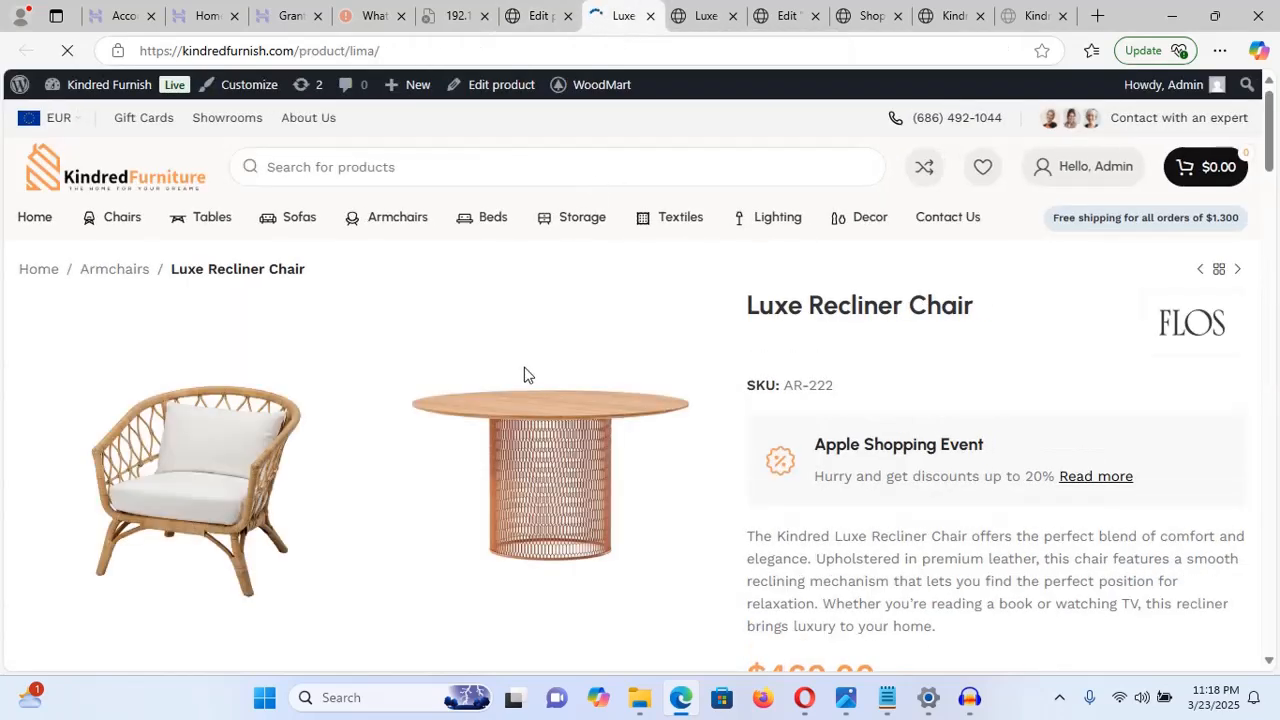
left_click(535, 16)
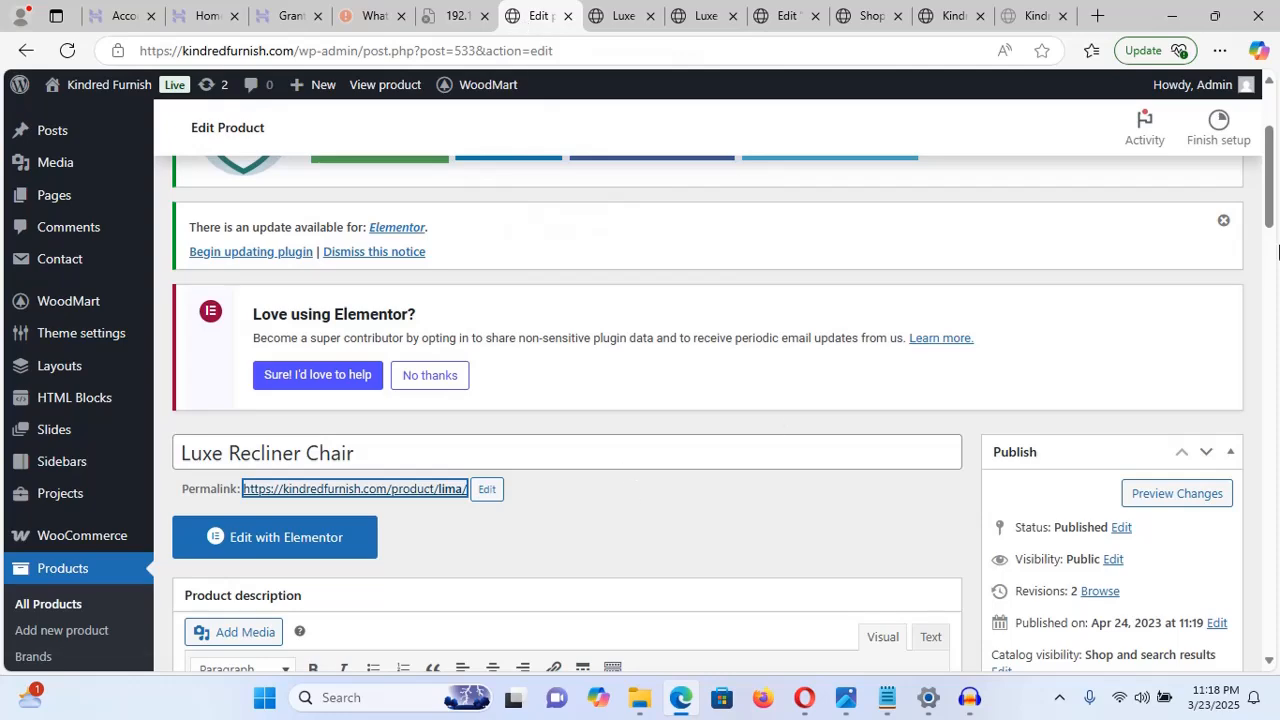
left_click_drag(1277, 190, 1257, 306)
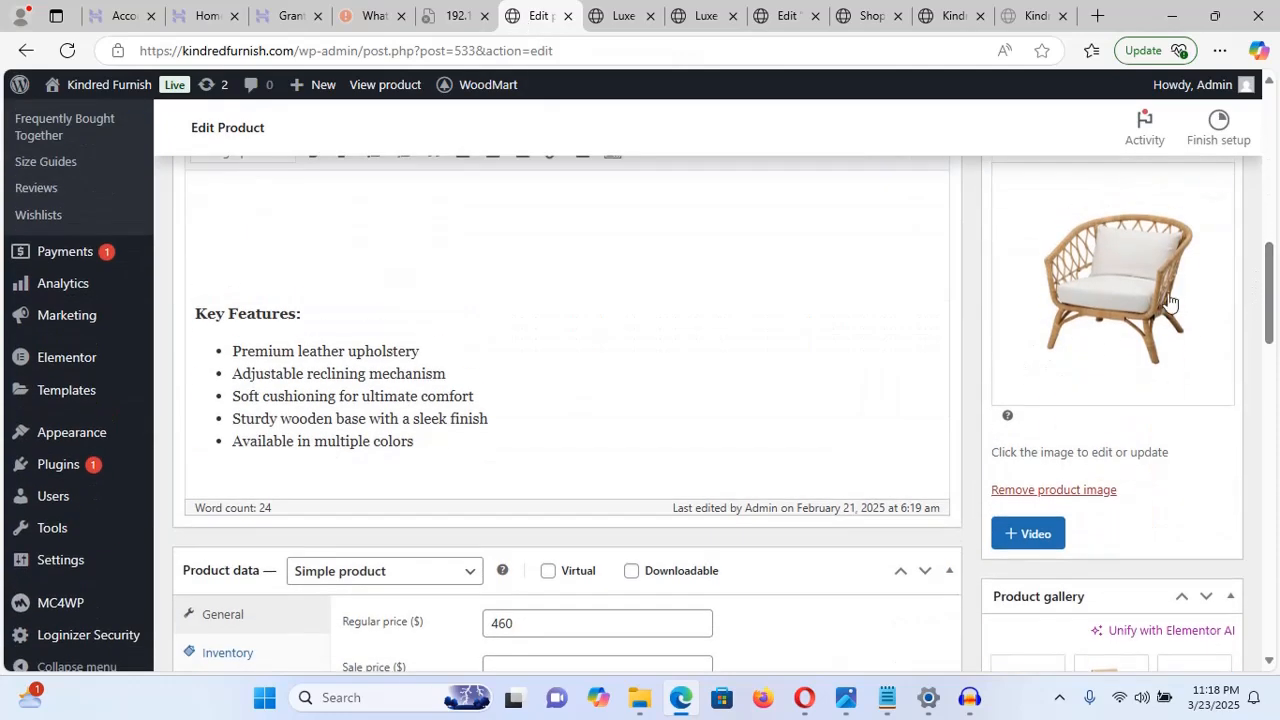
left_click(997, 297)
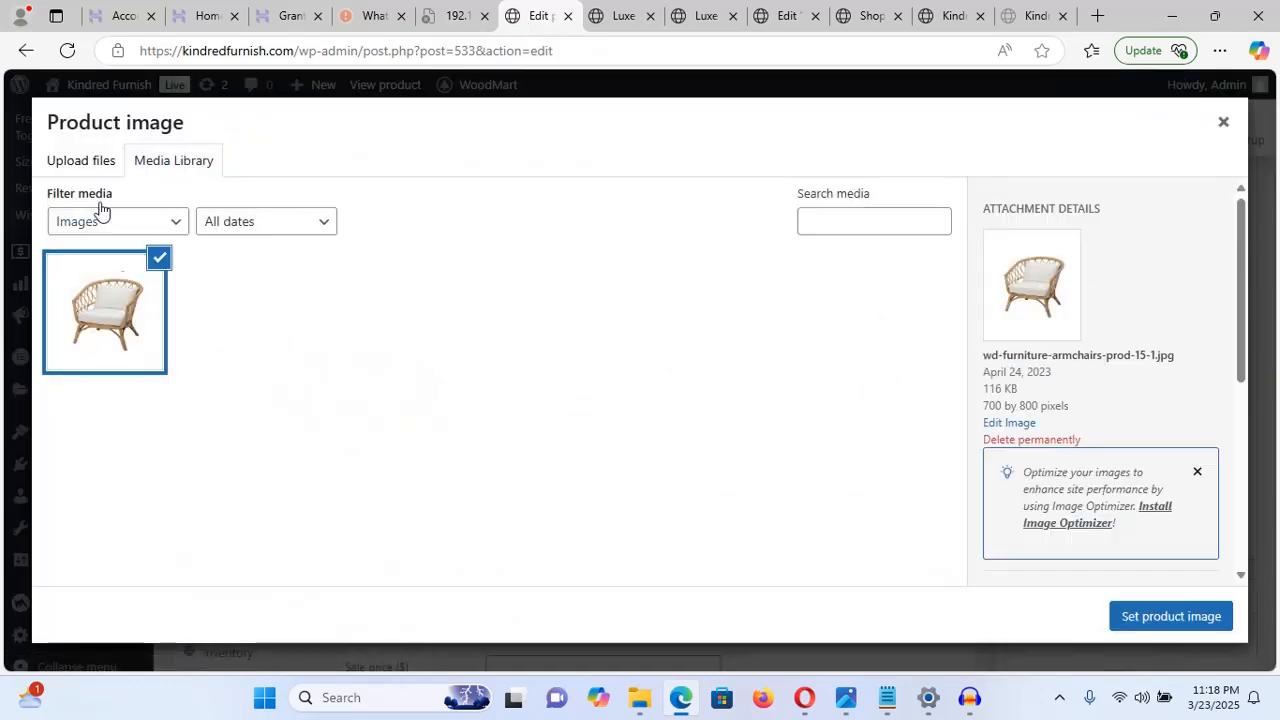
left_click(168, 171)
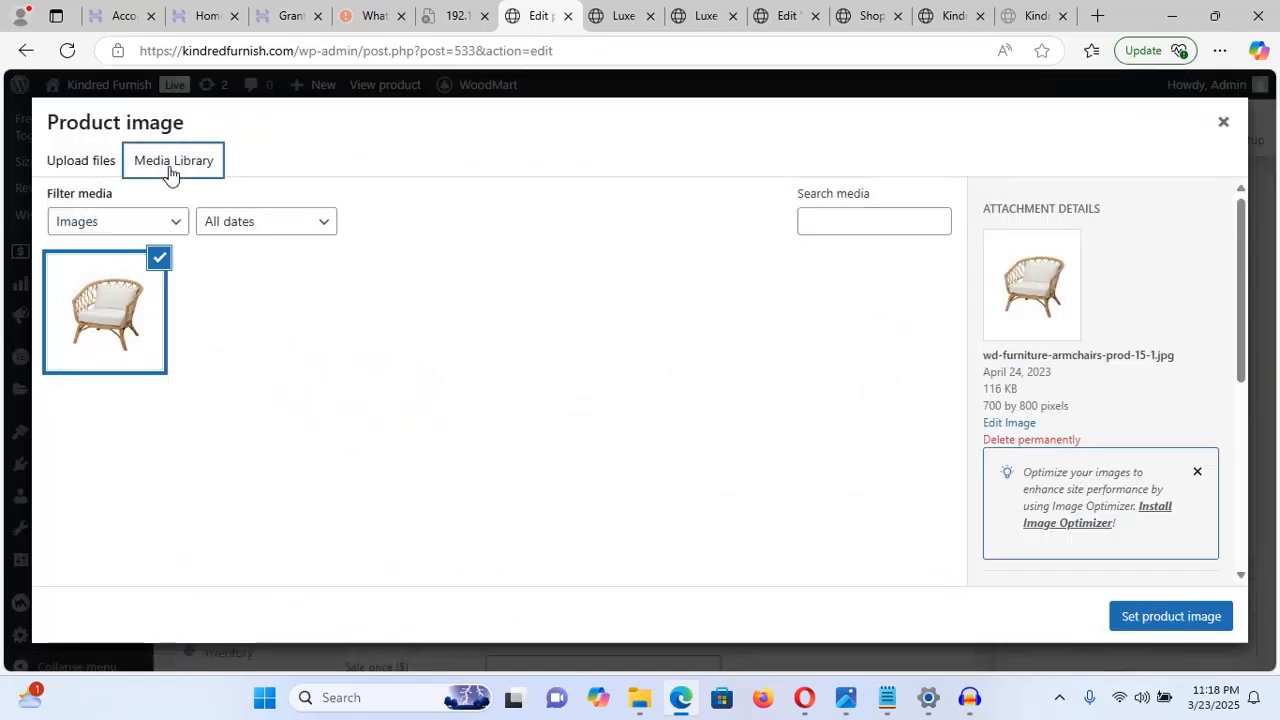
left_click(157, 262)
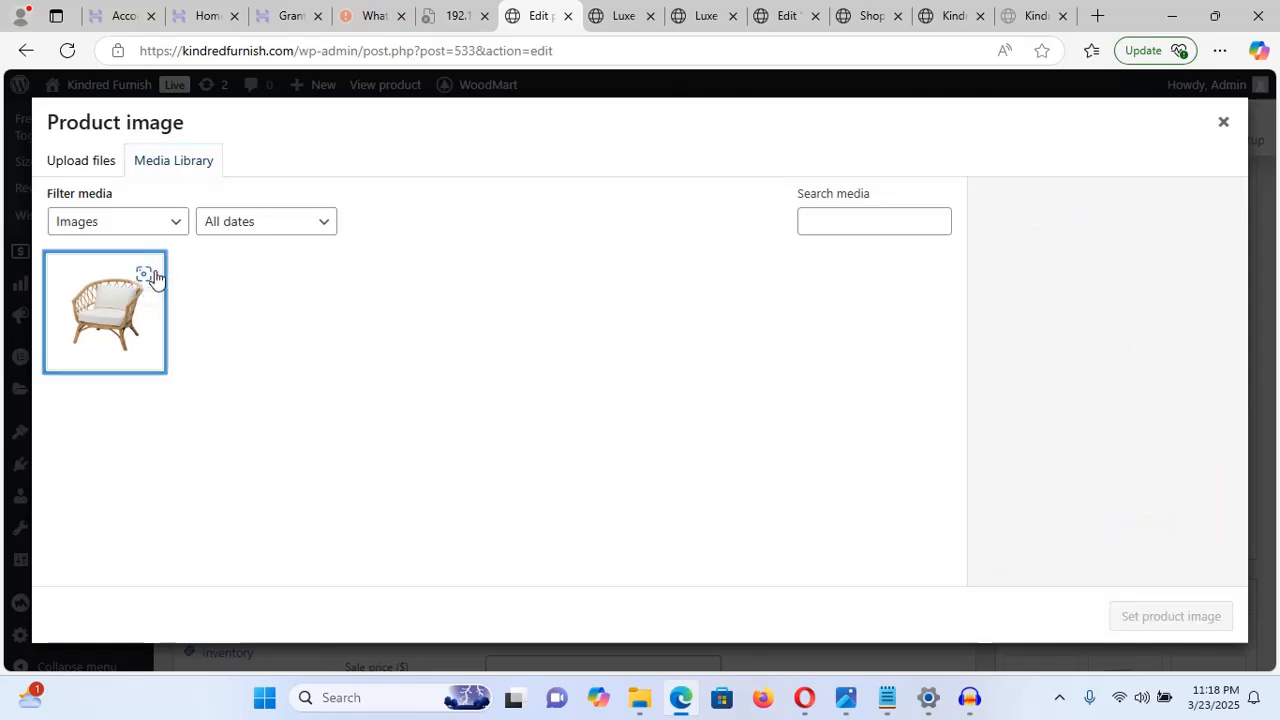
left_click(87, 169)
left_click(155, 164)
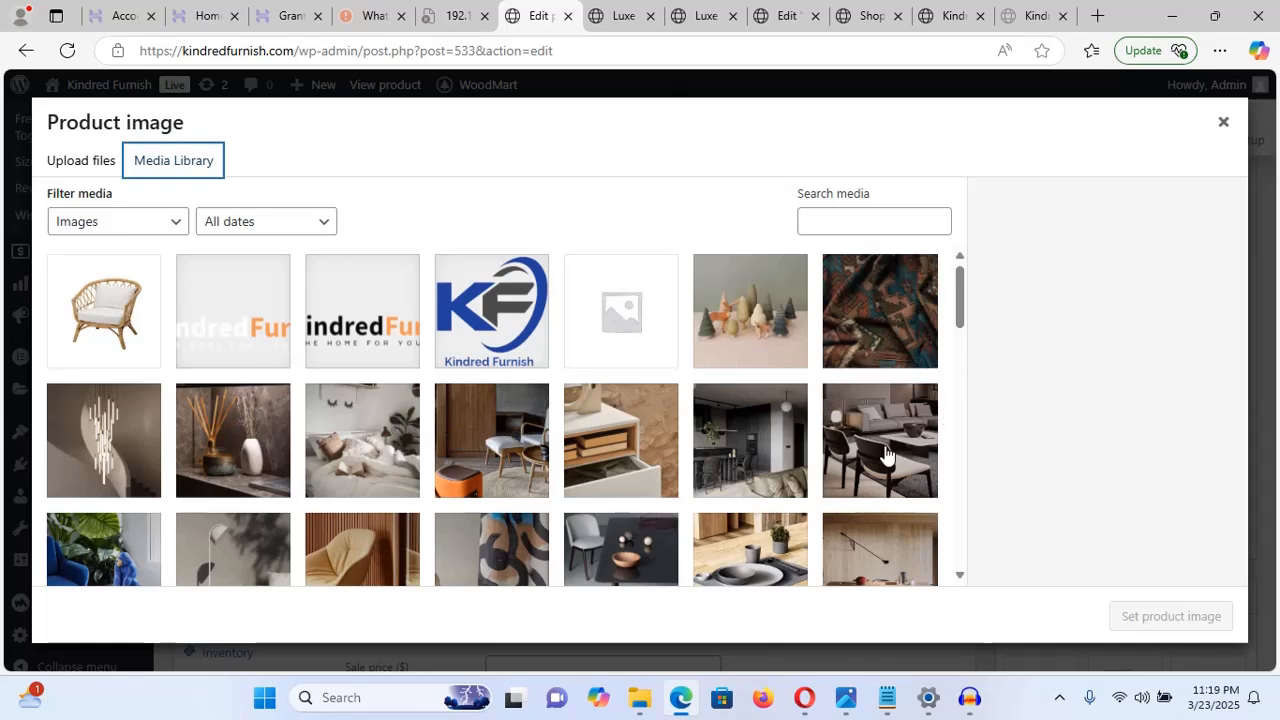
left_click(885, 450)
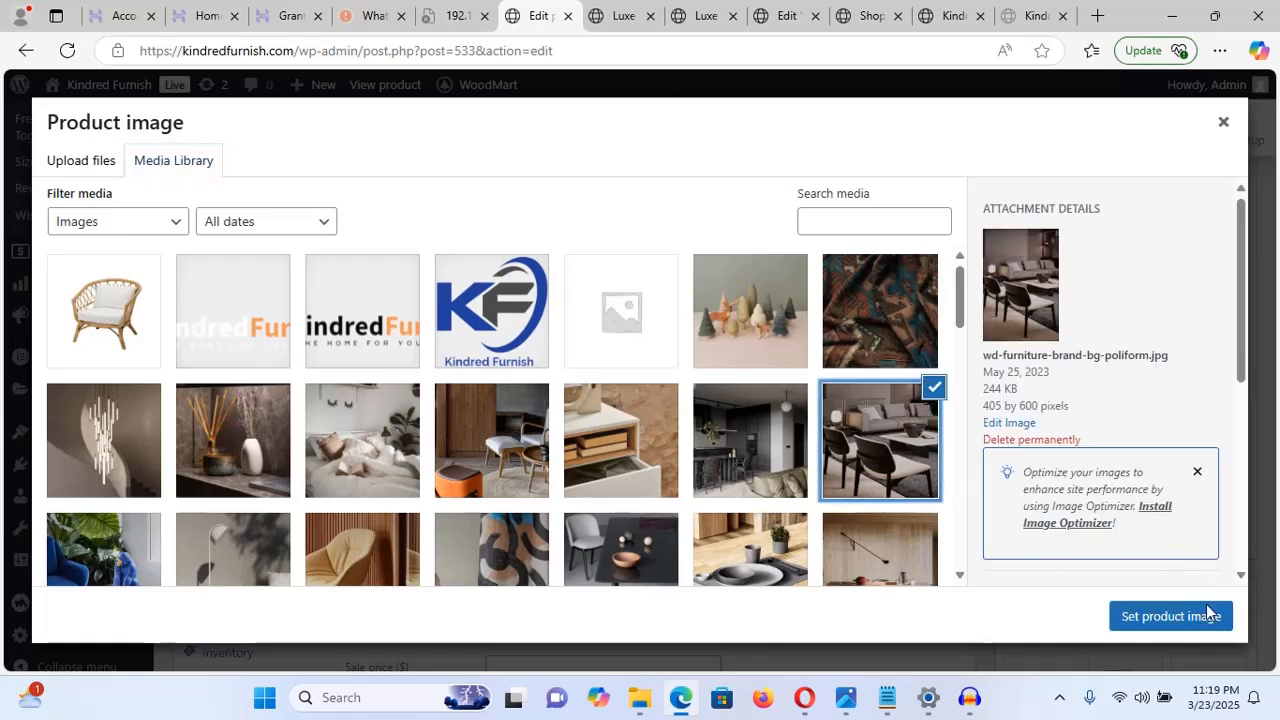
left_click(1165, 617)
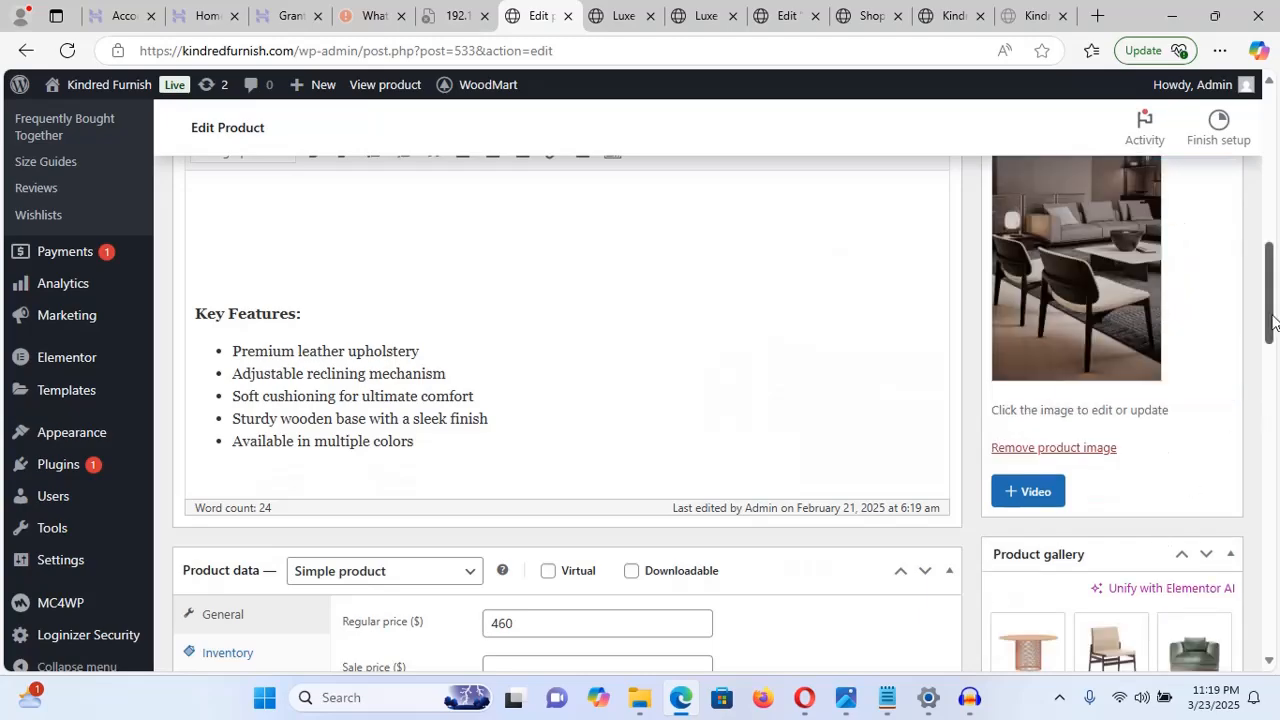
- Update the Luxe Recliner Chair product to save its new product image
left_click_drag(1270, 322, 1273, 215)
scroll(1273, 215, "down", 5)
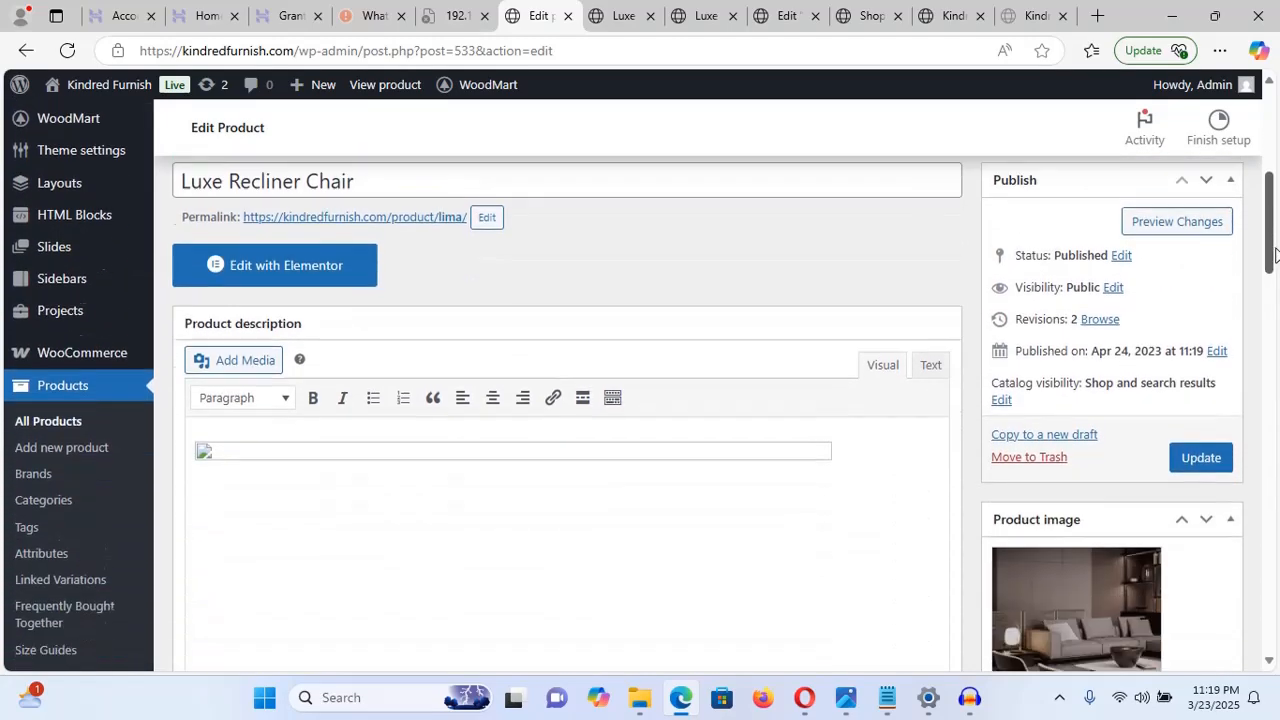
left_click(1201, 209)
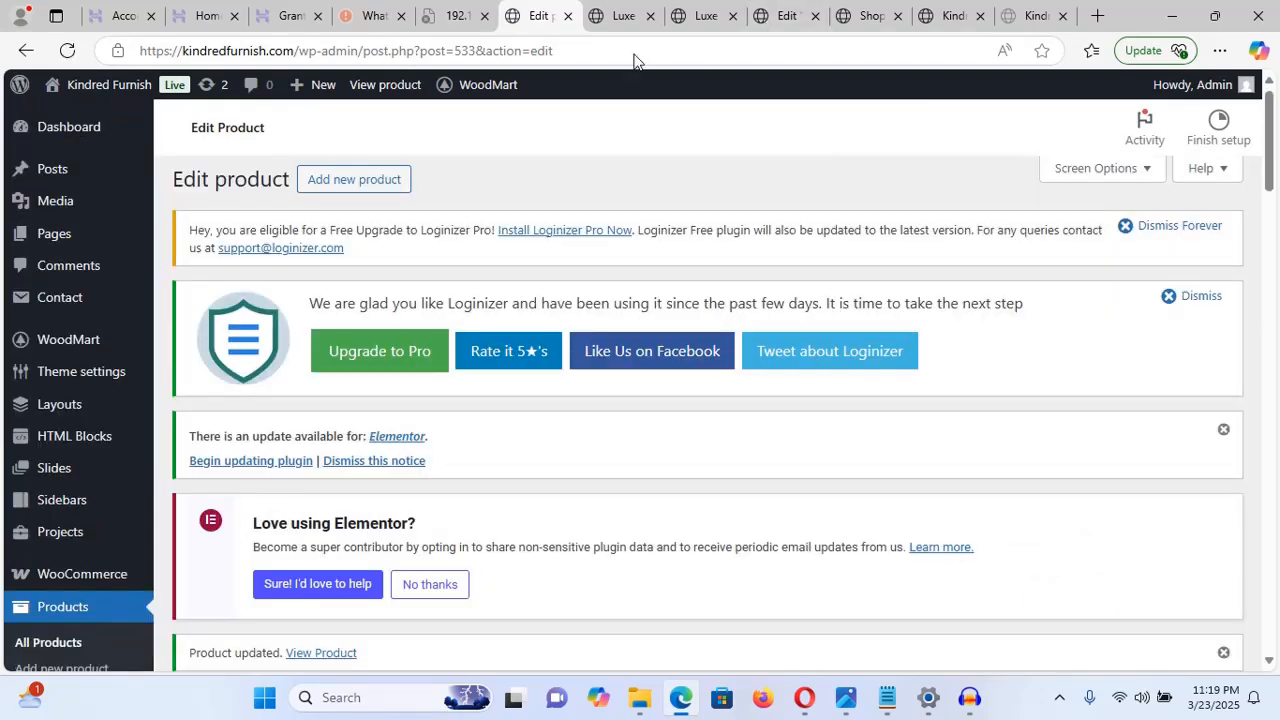
- Reload the Luxe Recliner Chair's storefront page and check its main image and gallery
left_click(600, 12)
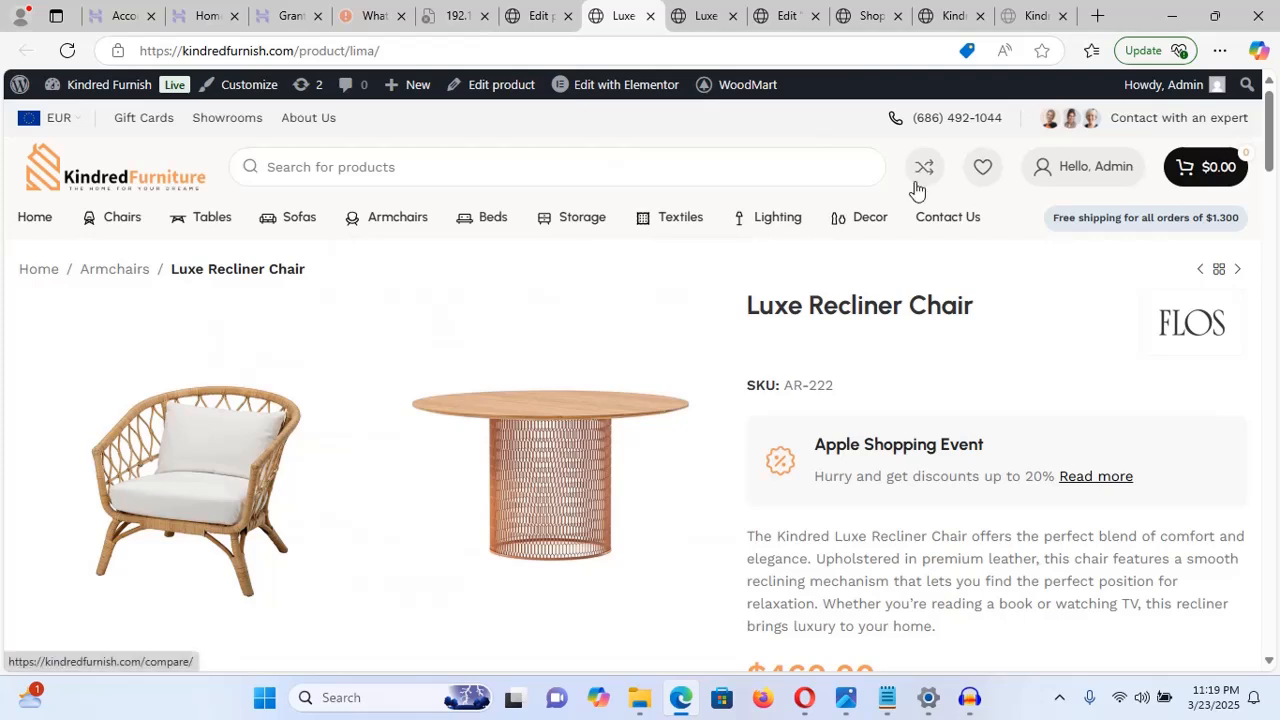
left_click(723, 47)
key("Return")
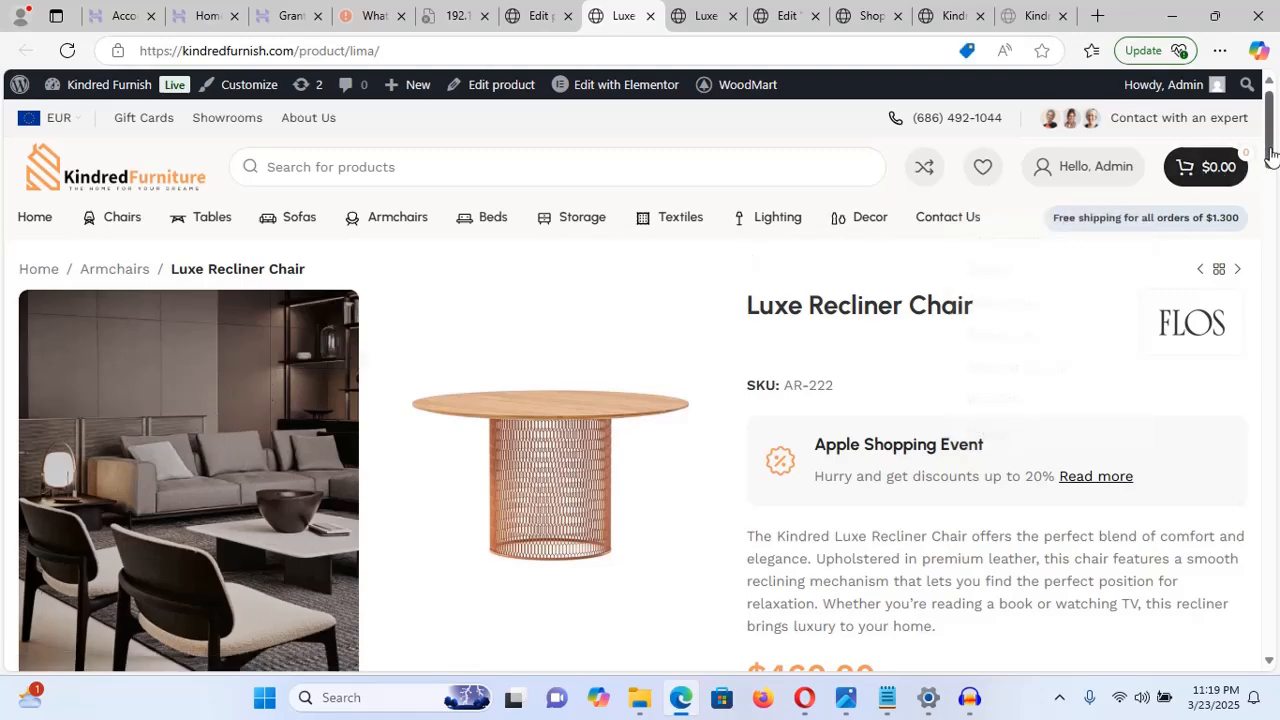
left_click_drag(1269, 148, 1254, 182)
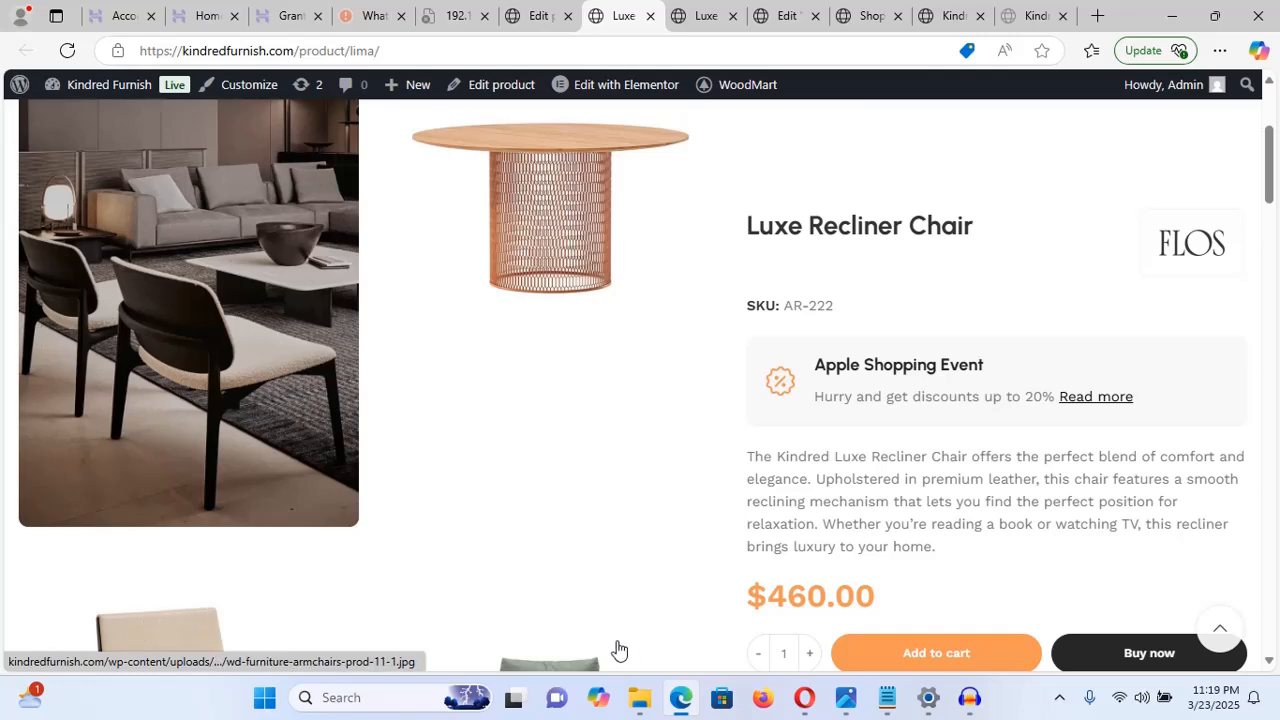
- Add wd-furniture-category-decor-opt.jpg from the media library to the Luxe Recliner Chair's product gallery
left_click(537, 13)
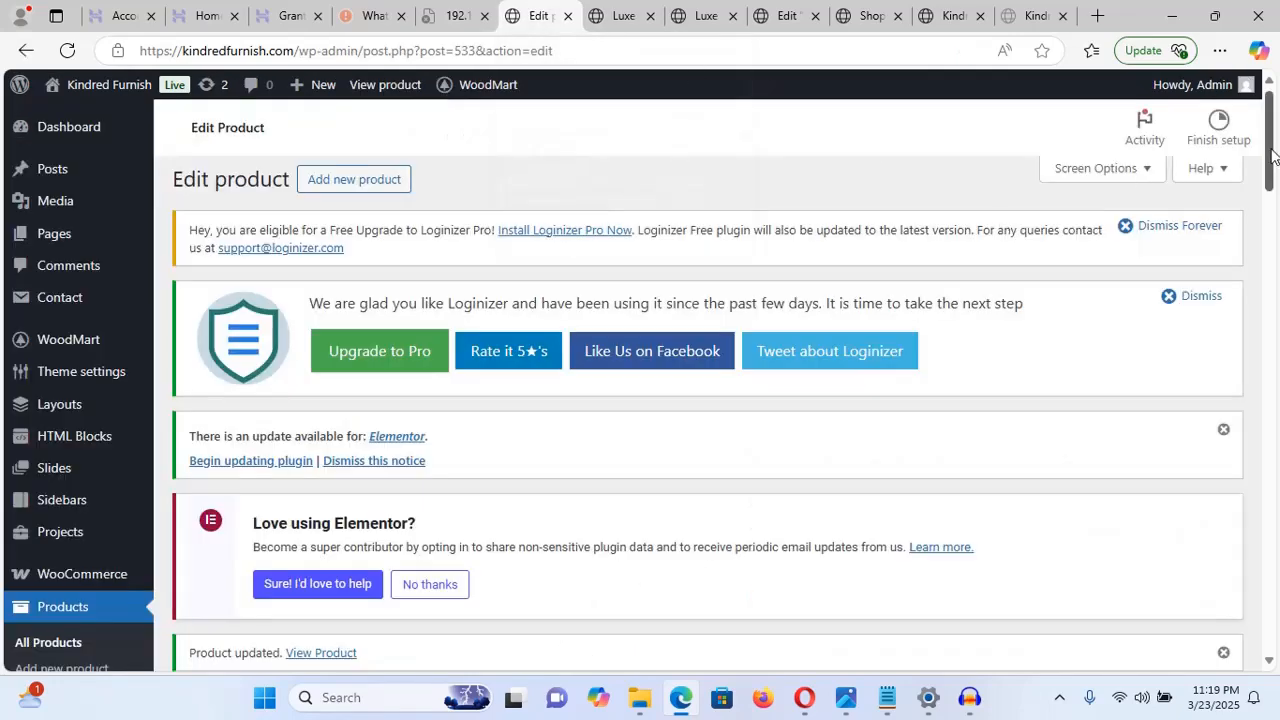
left_click_drag(1272, 155, 1275, 366)
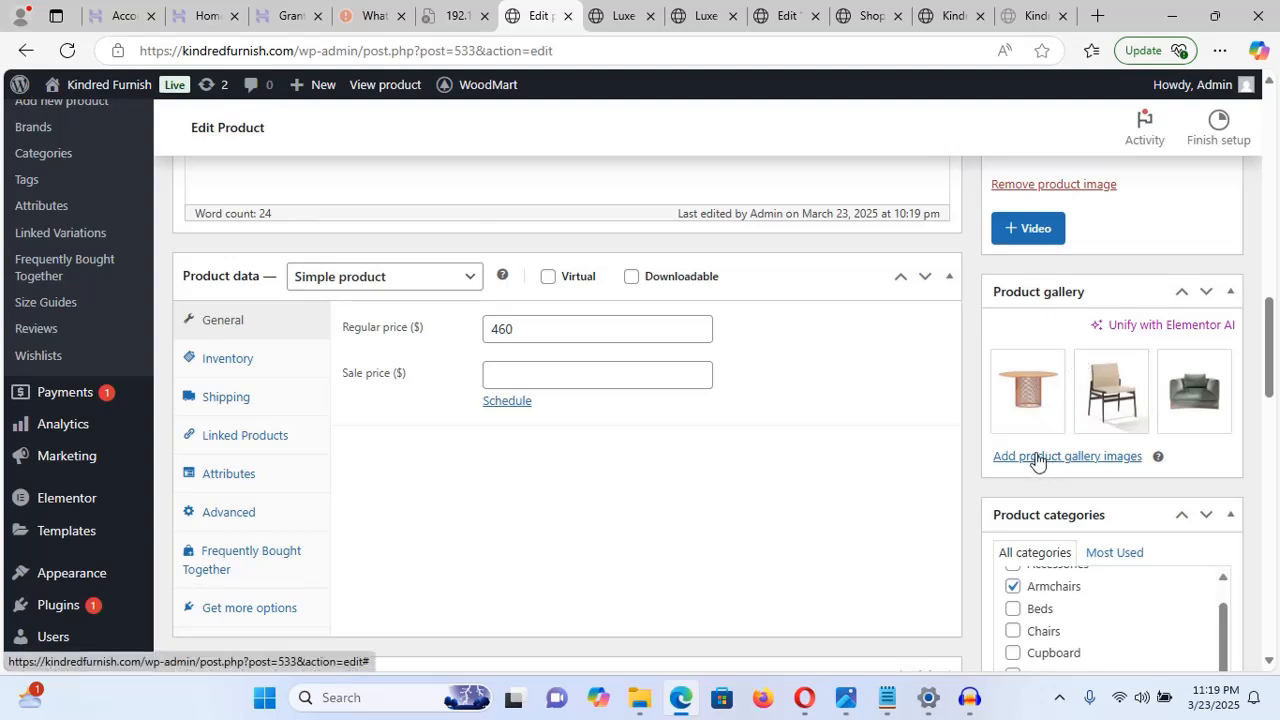
left_click(1089, 466)
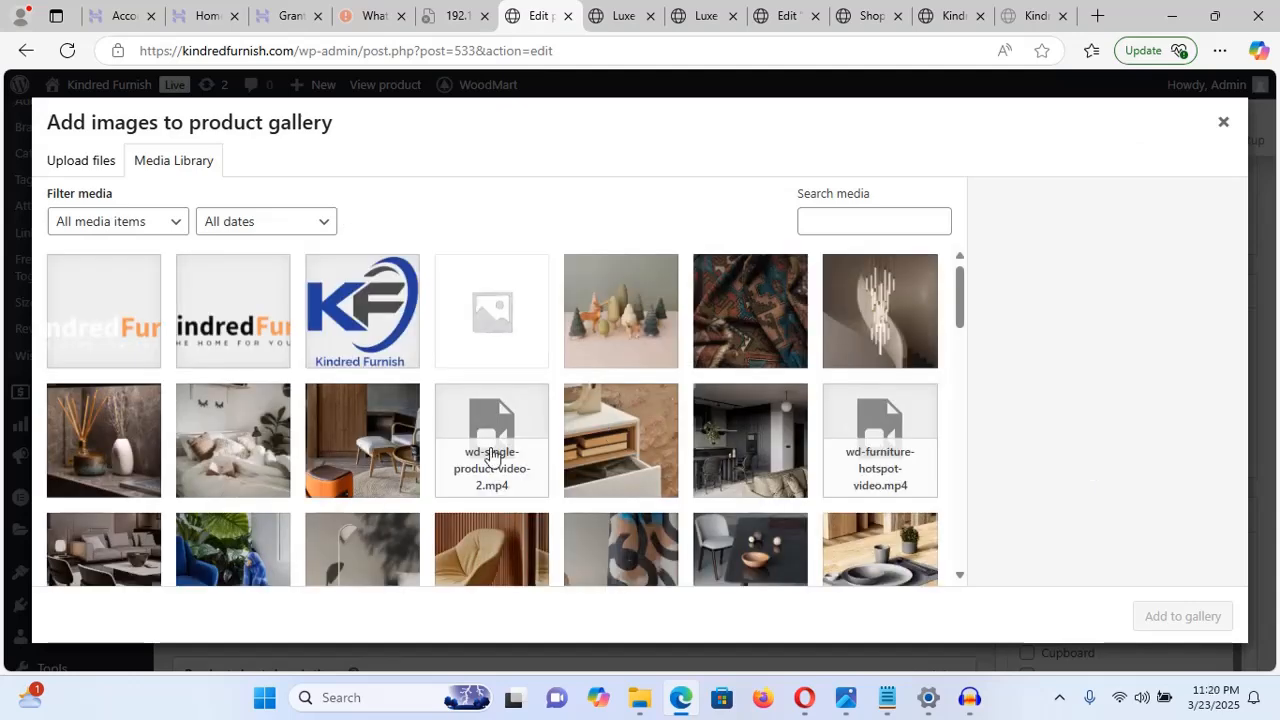
left_click(130, 445)
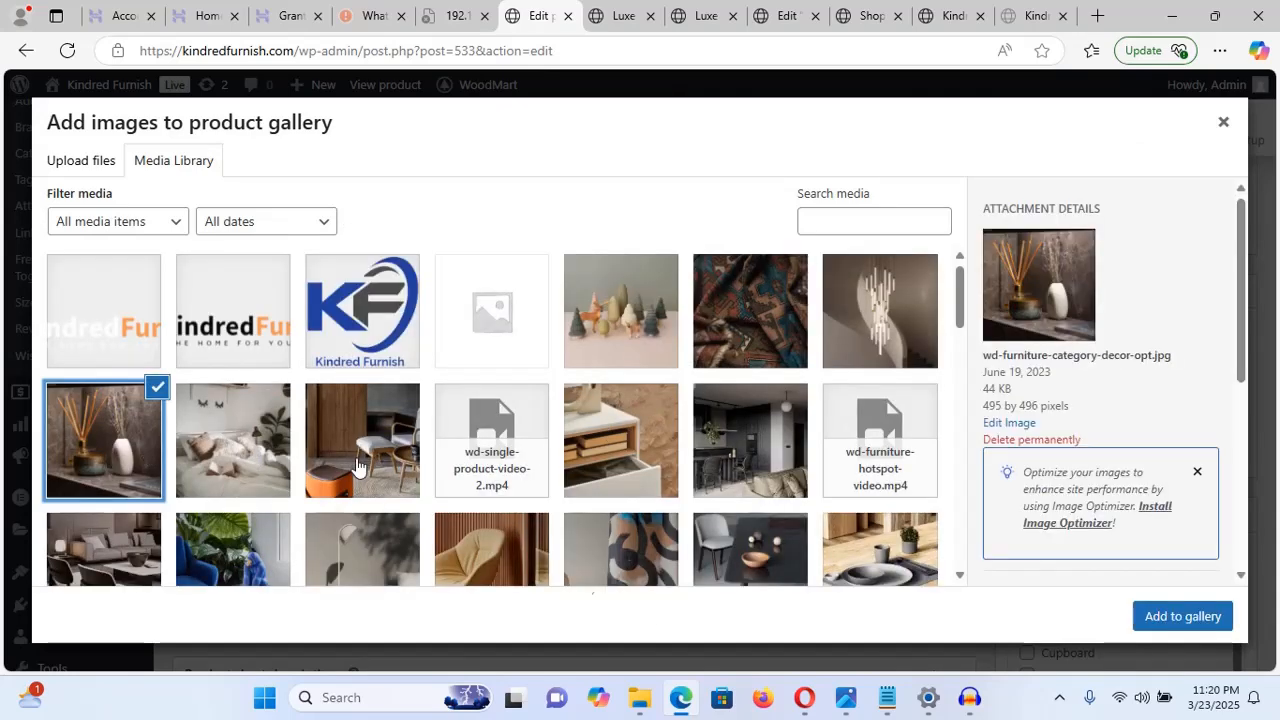
left_click(1173, 622)
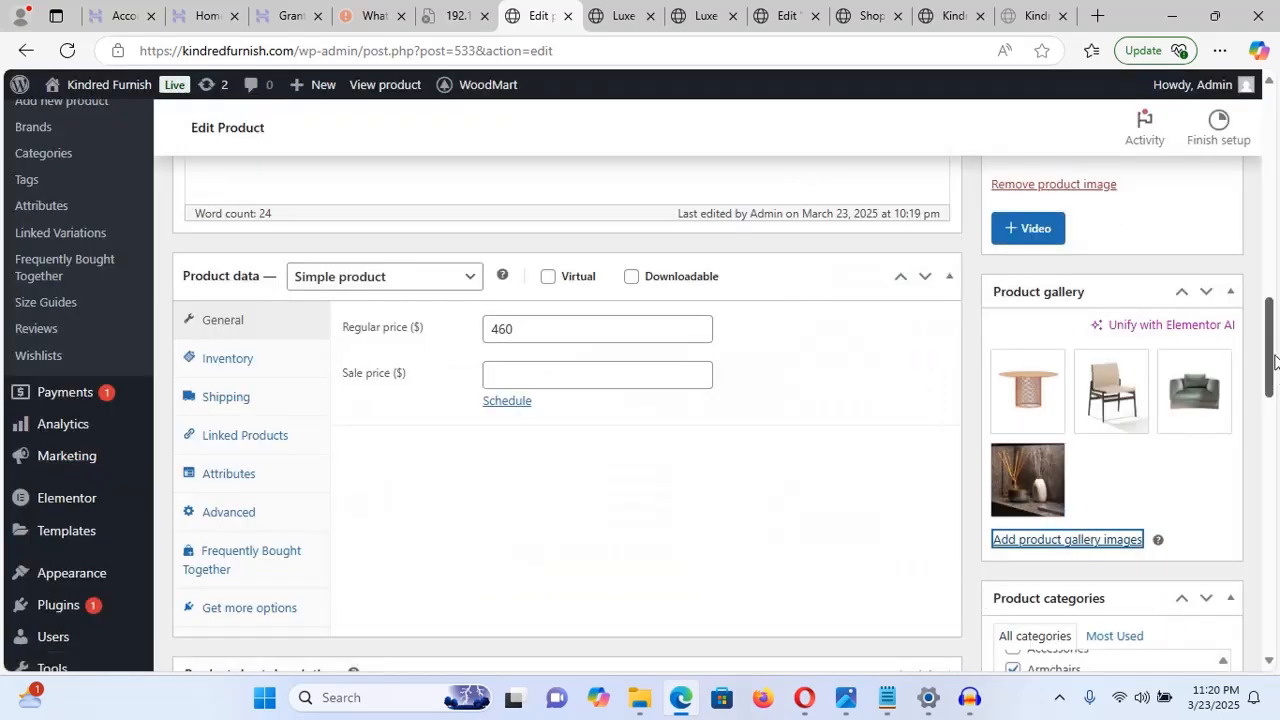
- Delete the beige dining chair image from the product gallery and update the product
mouse_move(1270, 368)
left_mouse_down()
mouse_move(1269, 430)
mouse_move(1269, 226)
mouse_move(1270, 358)
left_mouse_up()
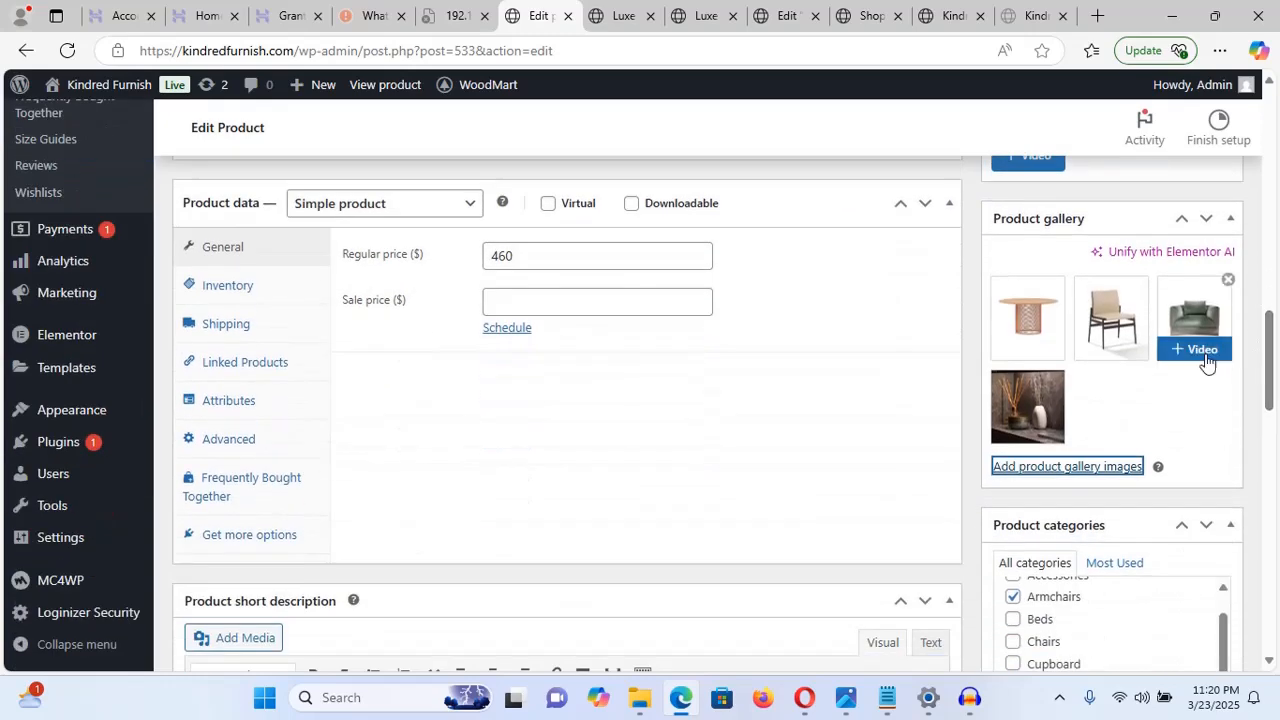
left_click(1145, 281)
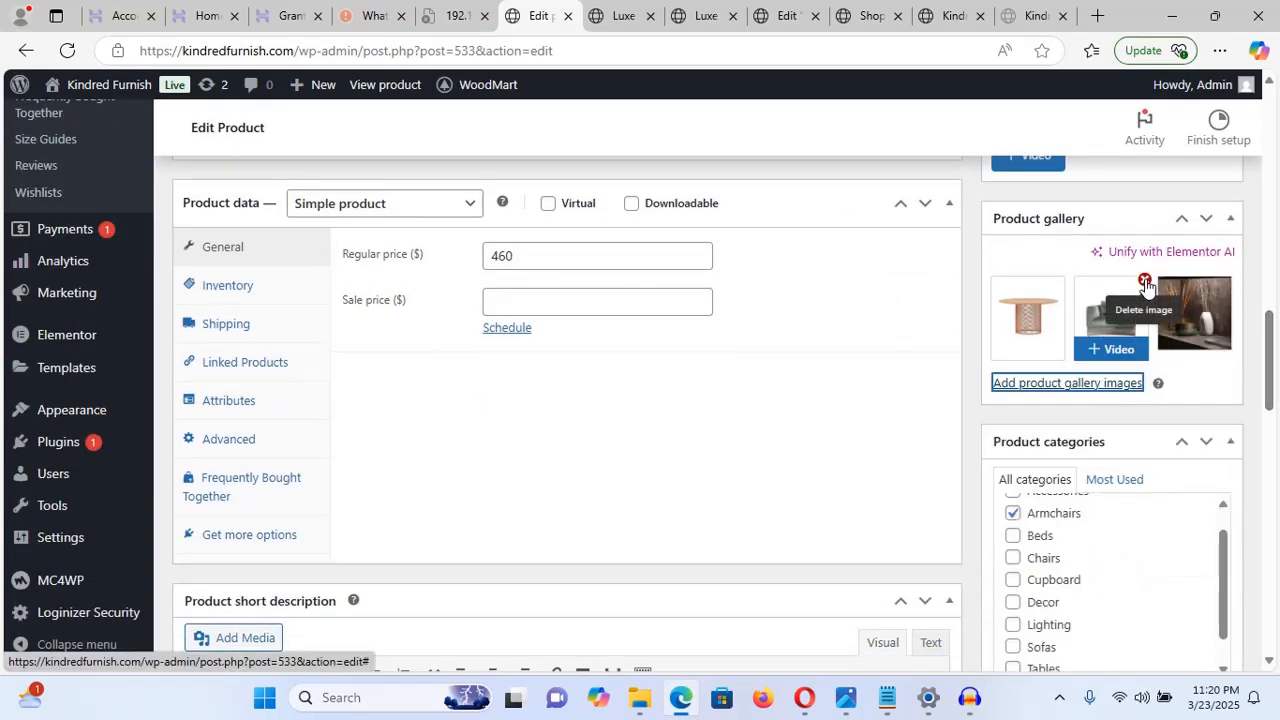
left_click_drag(1275, 372, 1272, 266)
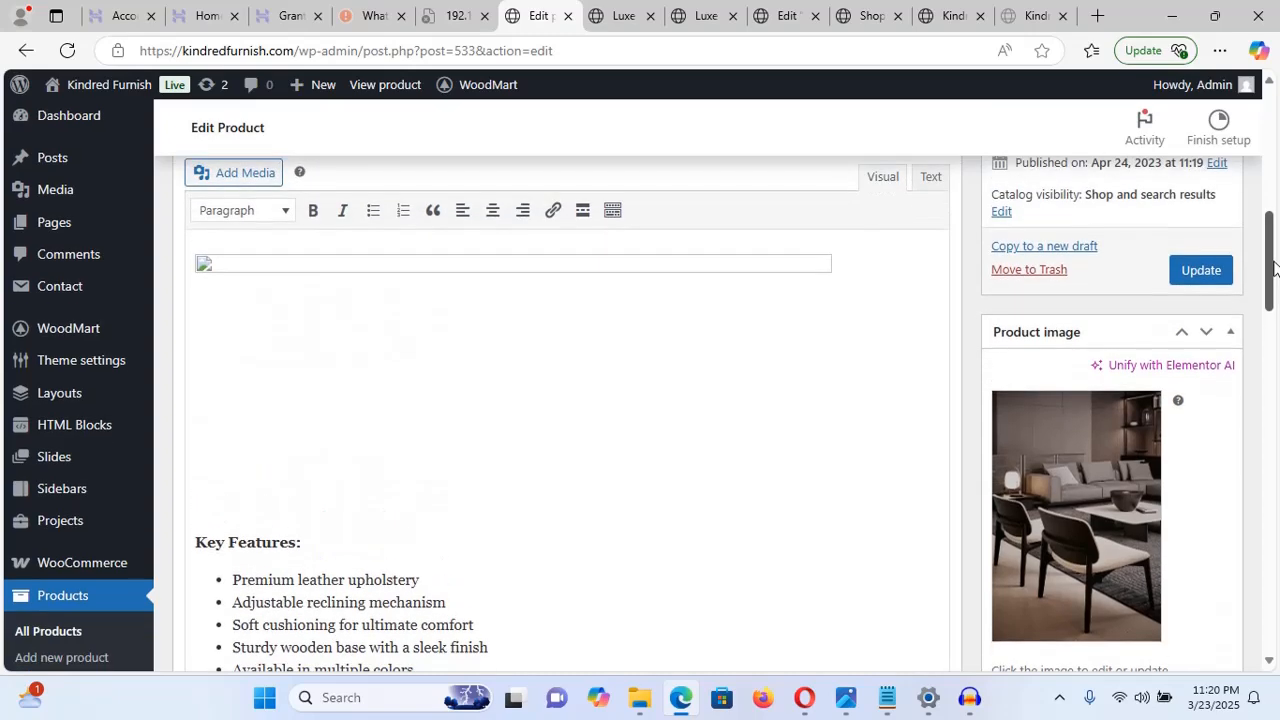
left_click(1201, 270)
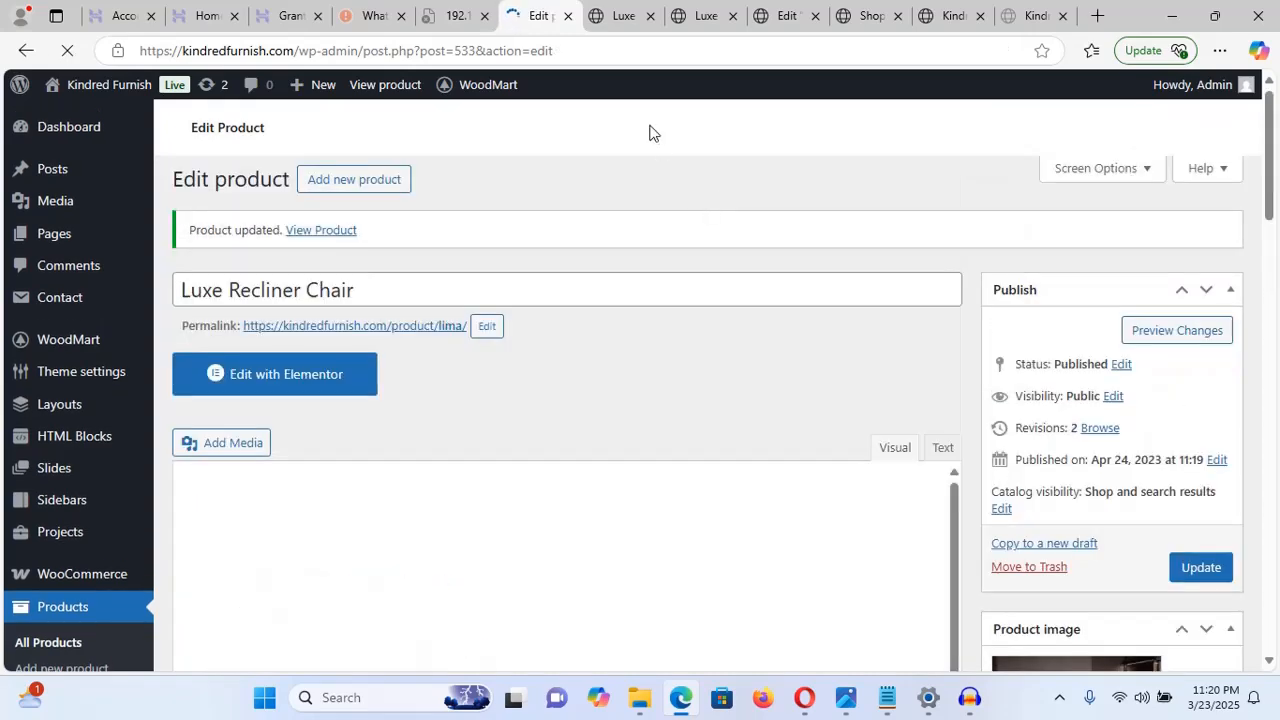
- Reload the Luxe Recliner Chair's storefront page and check its gallery images, product details and description
left_click(614, 16)
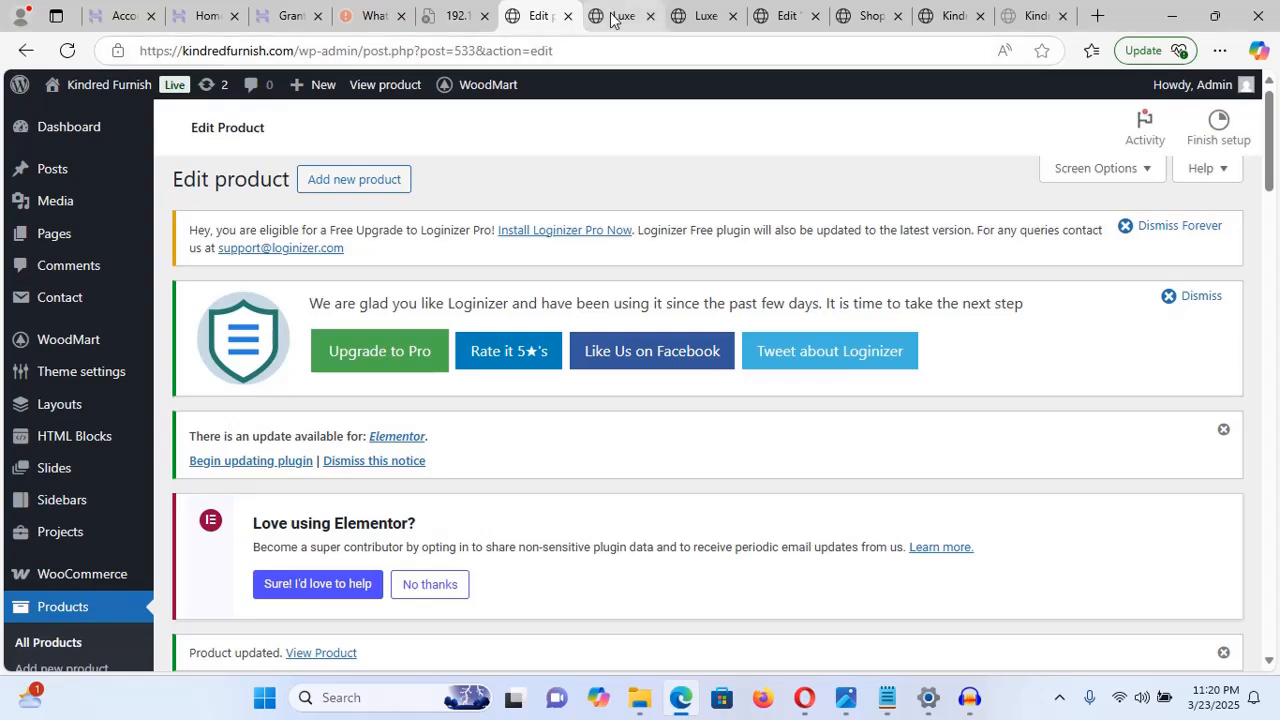
left_click(558, 50)
key("Return")
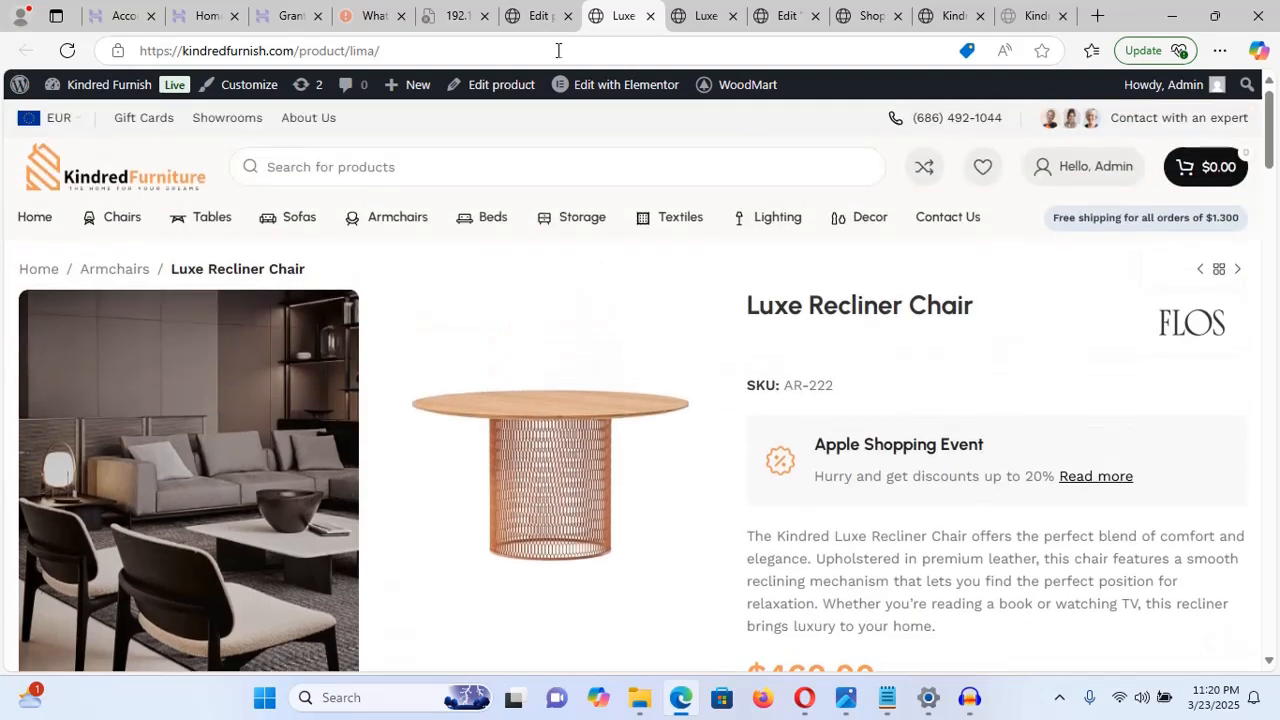
scroll(1025, 472, "down", 3)
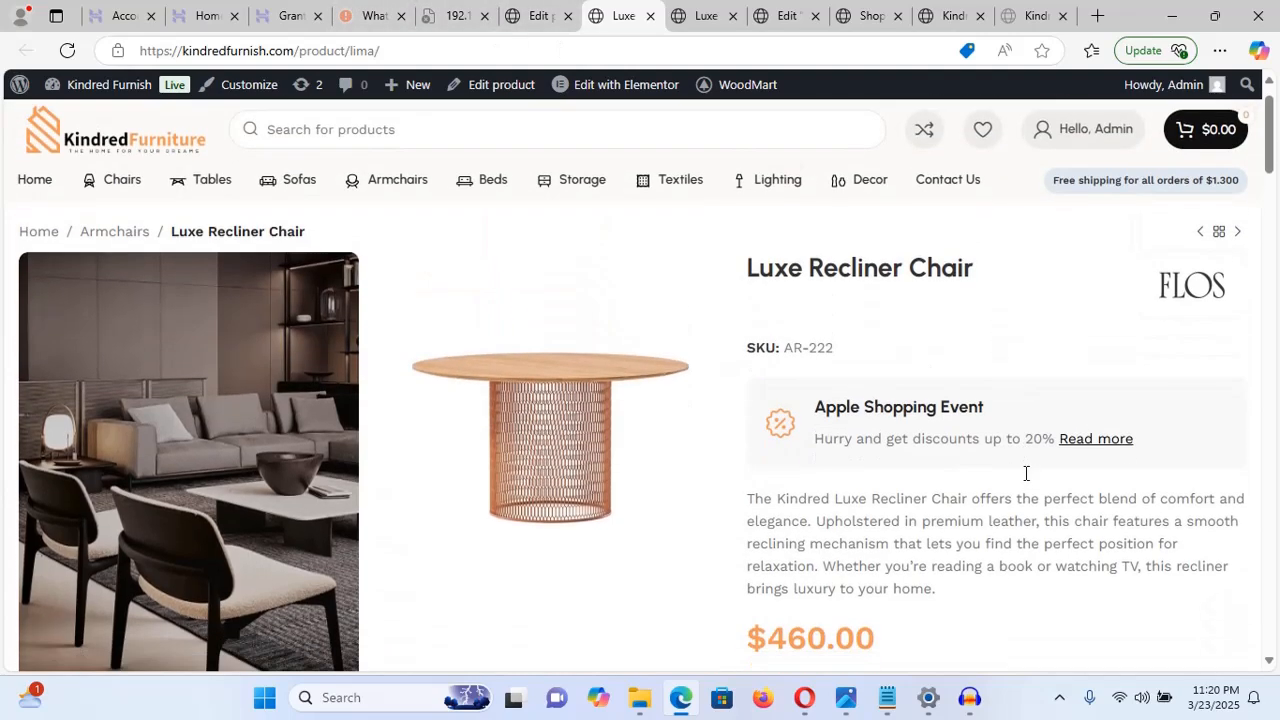
scroll(1025, 472, "down", 3)
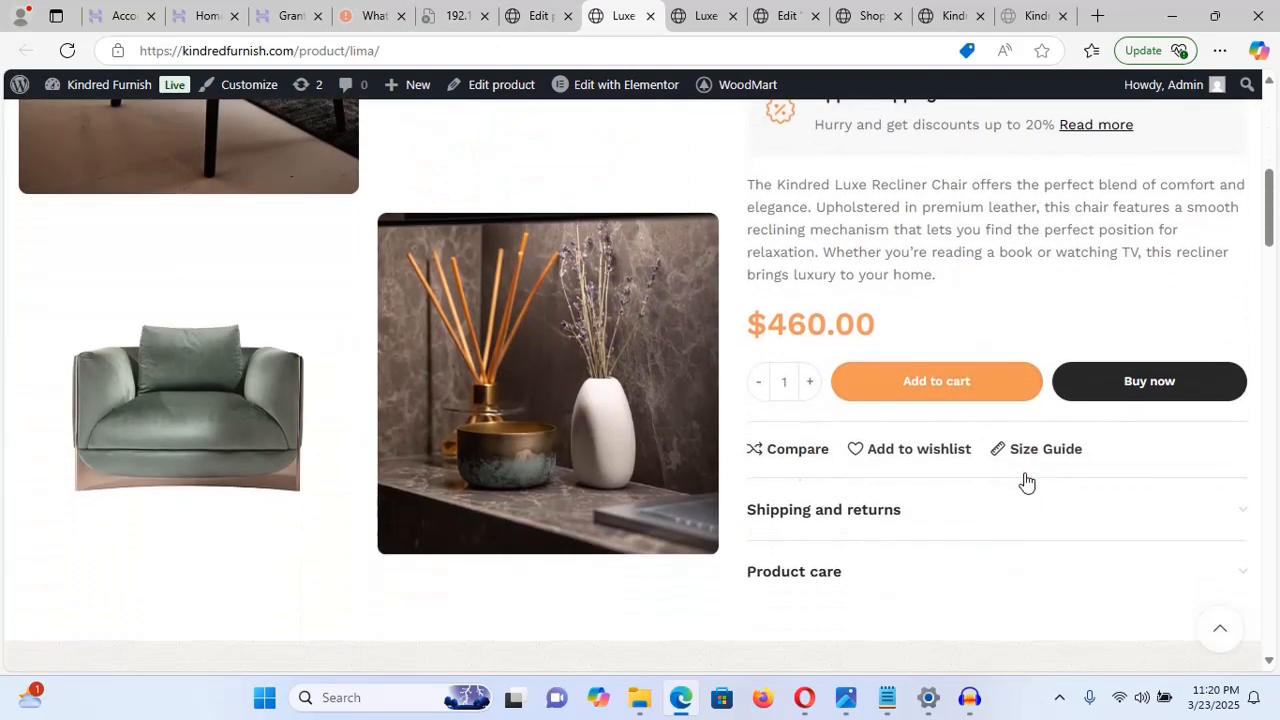
scroll(950, 287, "down", 6)
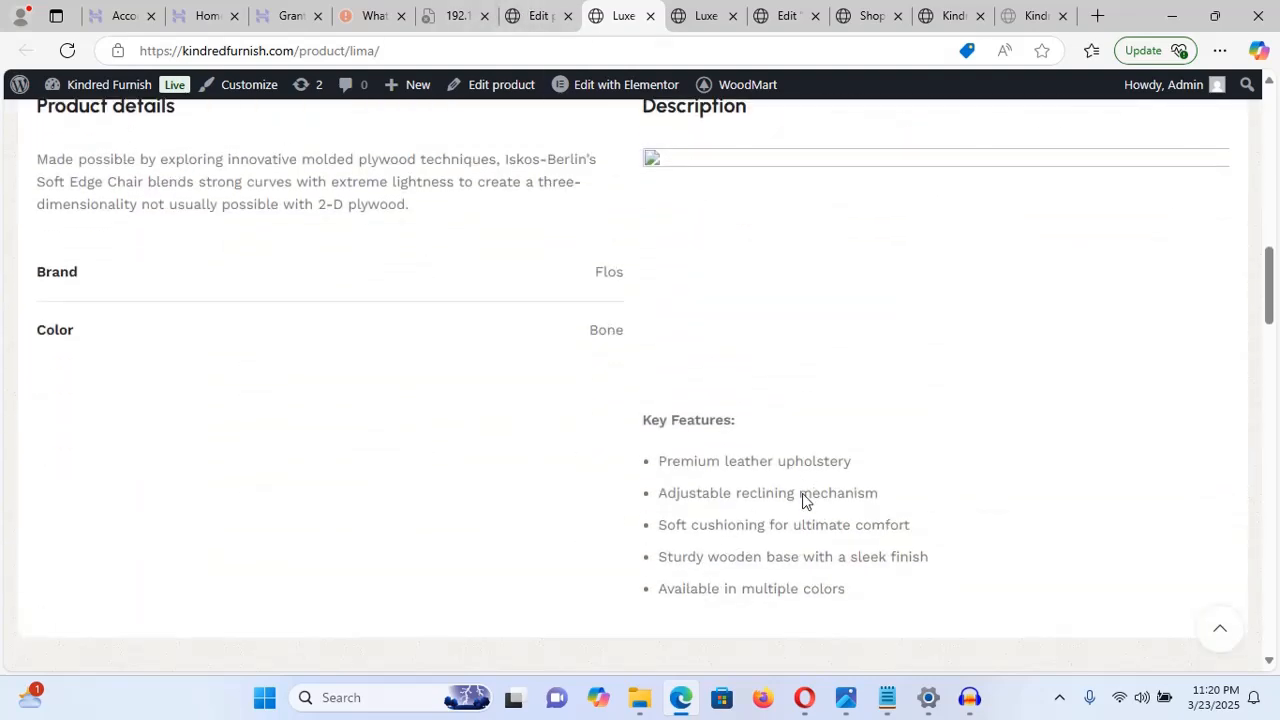
- Compare the short description and key features on the Luxe Recliner Chair's edit page with the text on its storefront page
left_click(535, 16)
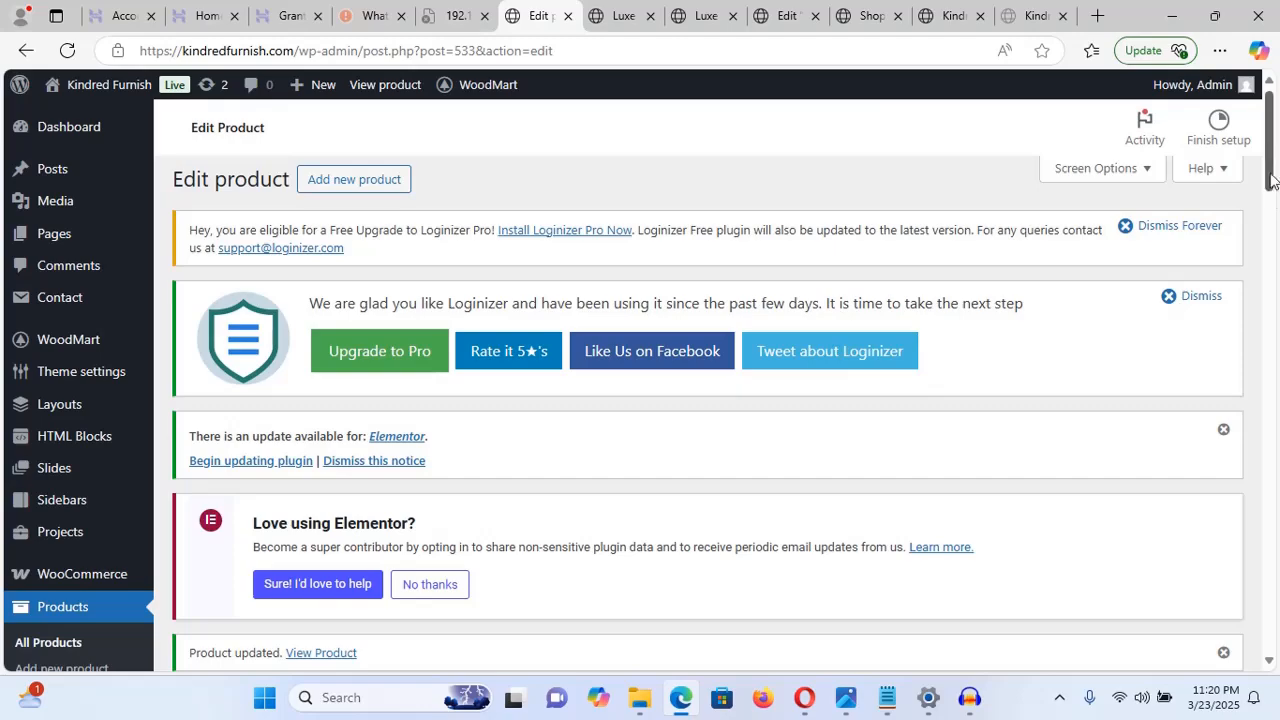
left_click_drag(1268, 142, 1276, 415)
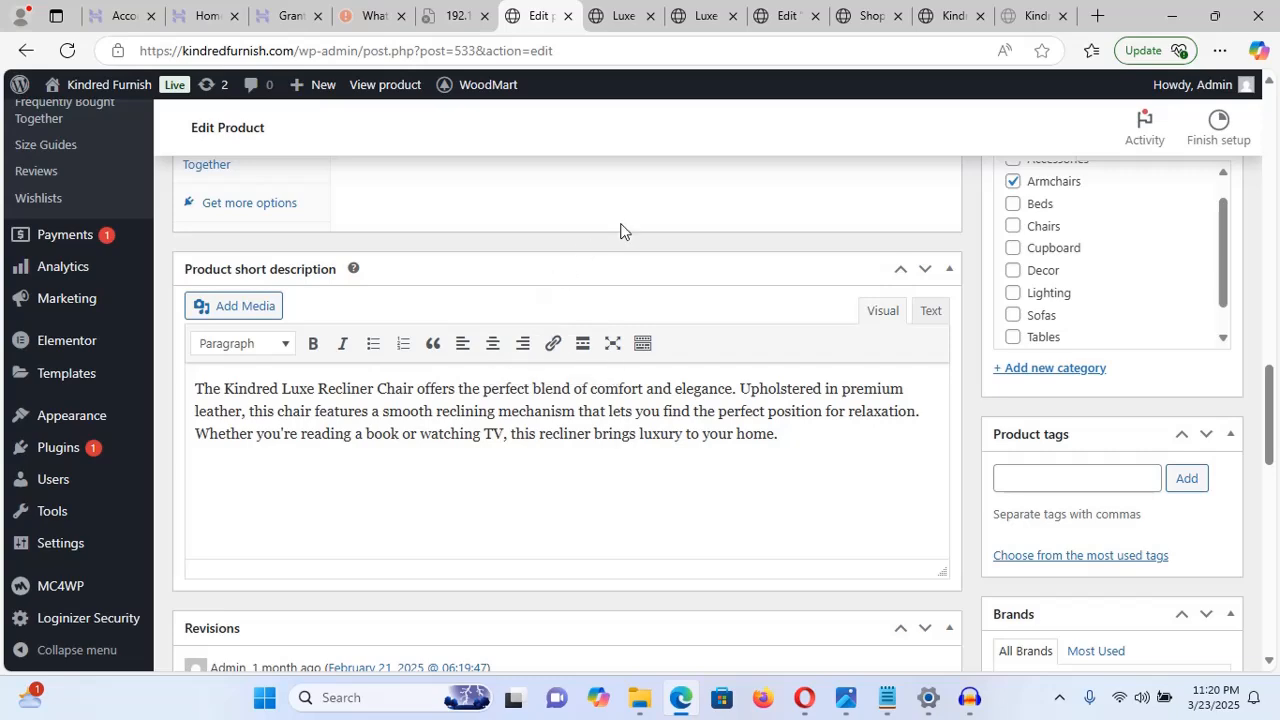
left_click(614, 28)
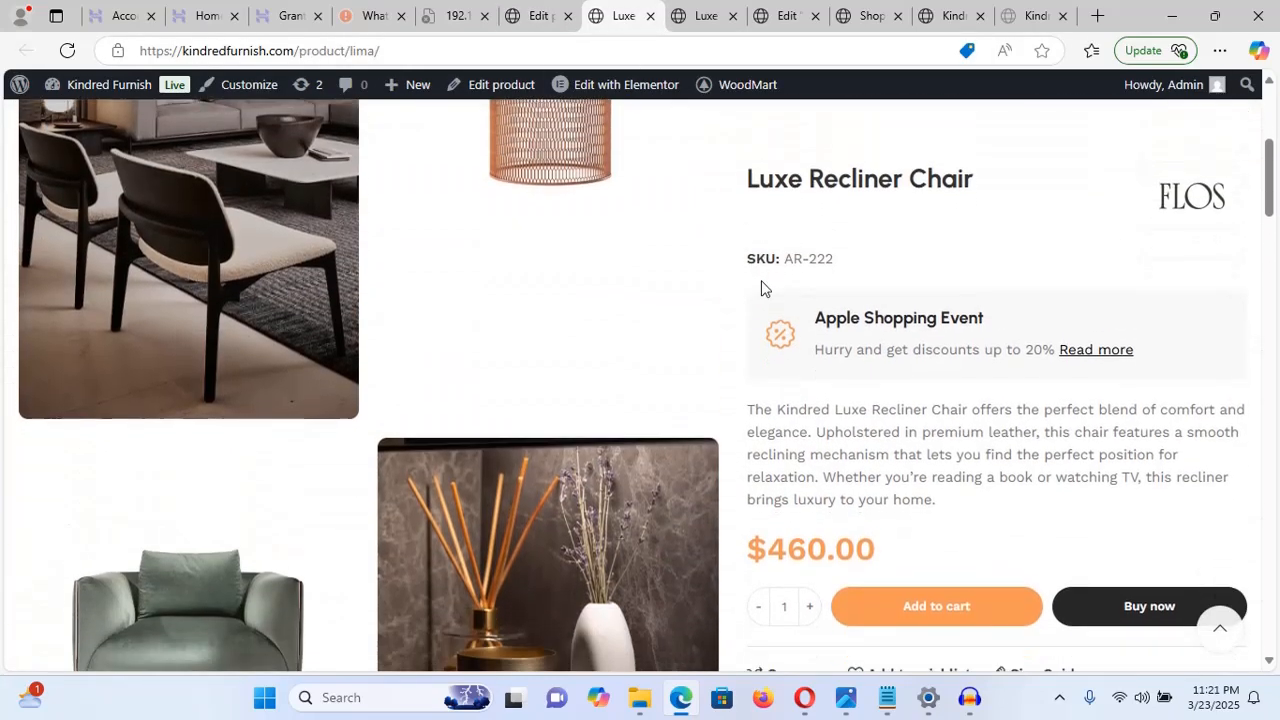
left_click(541, 10)
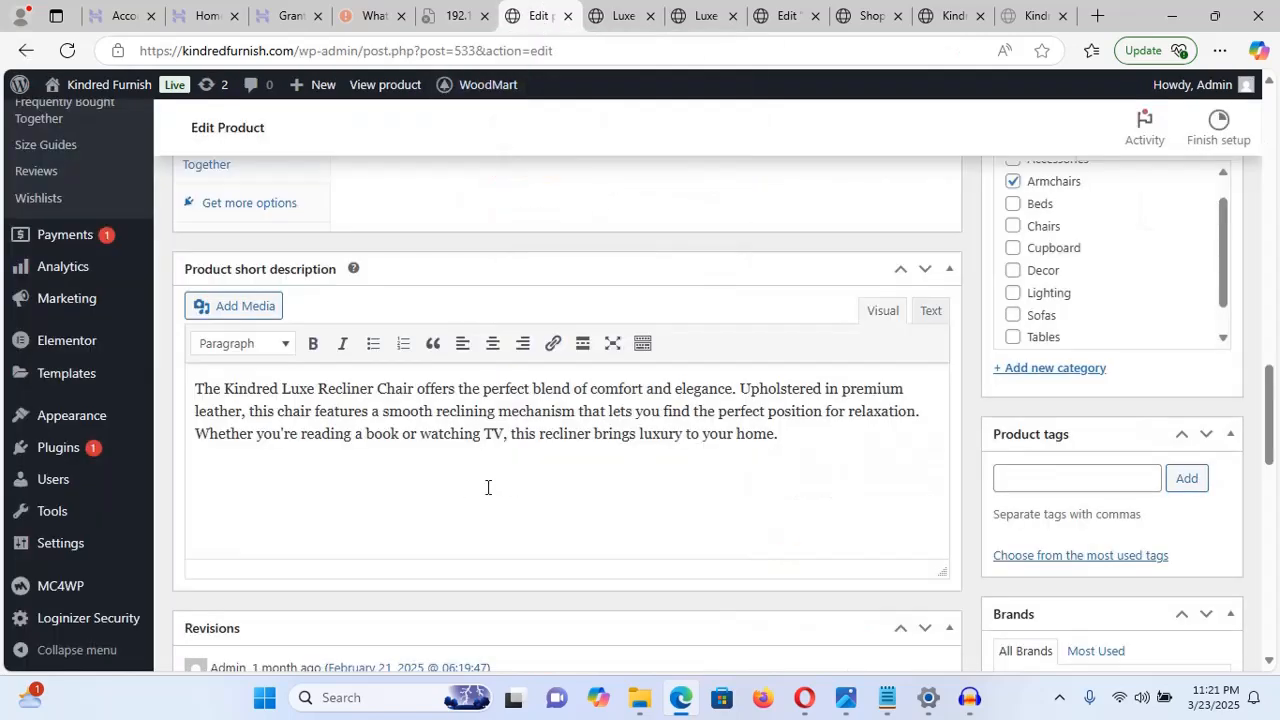
left_click(618, 16)
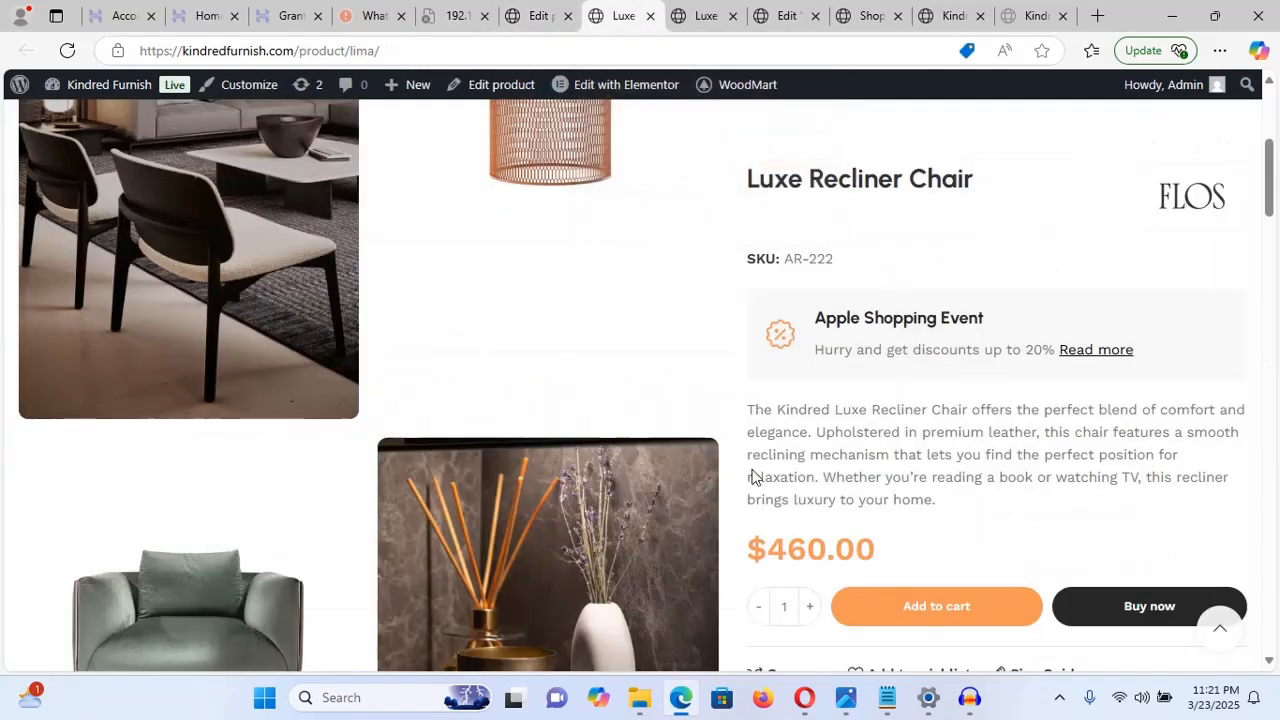
left_click(536, 17)
left_click_drag(1274, 392, 1273, 265)
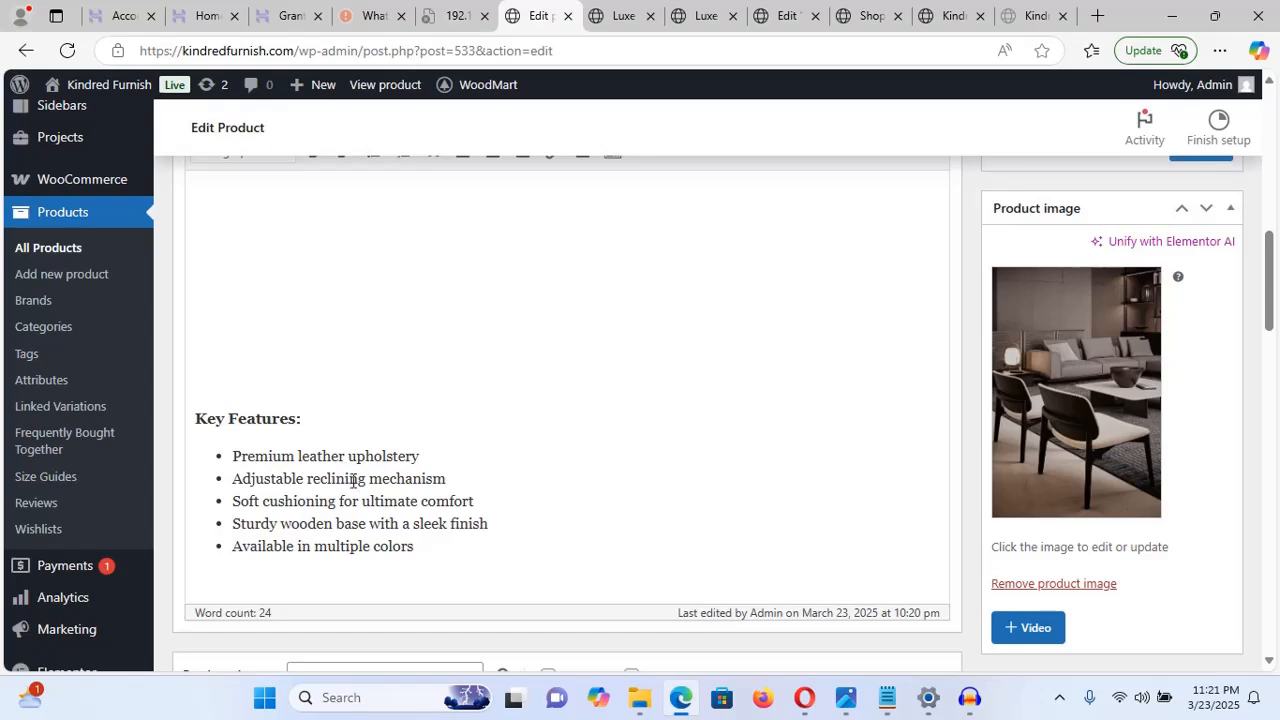
left_click(614, 24)
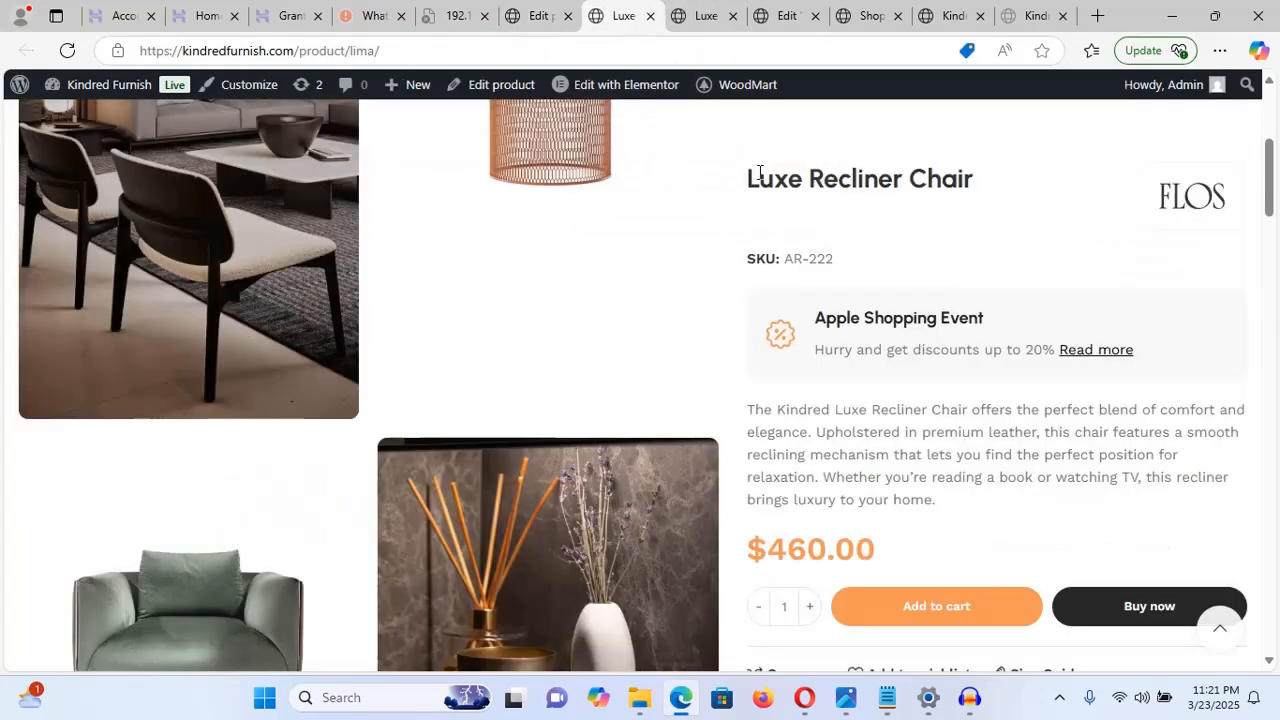
- Compare the Luxe Recliner Chair's key features and regular price on its edit page with those on its storefront page
left_click_drag(1274, 187, 1271, 294)
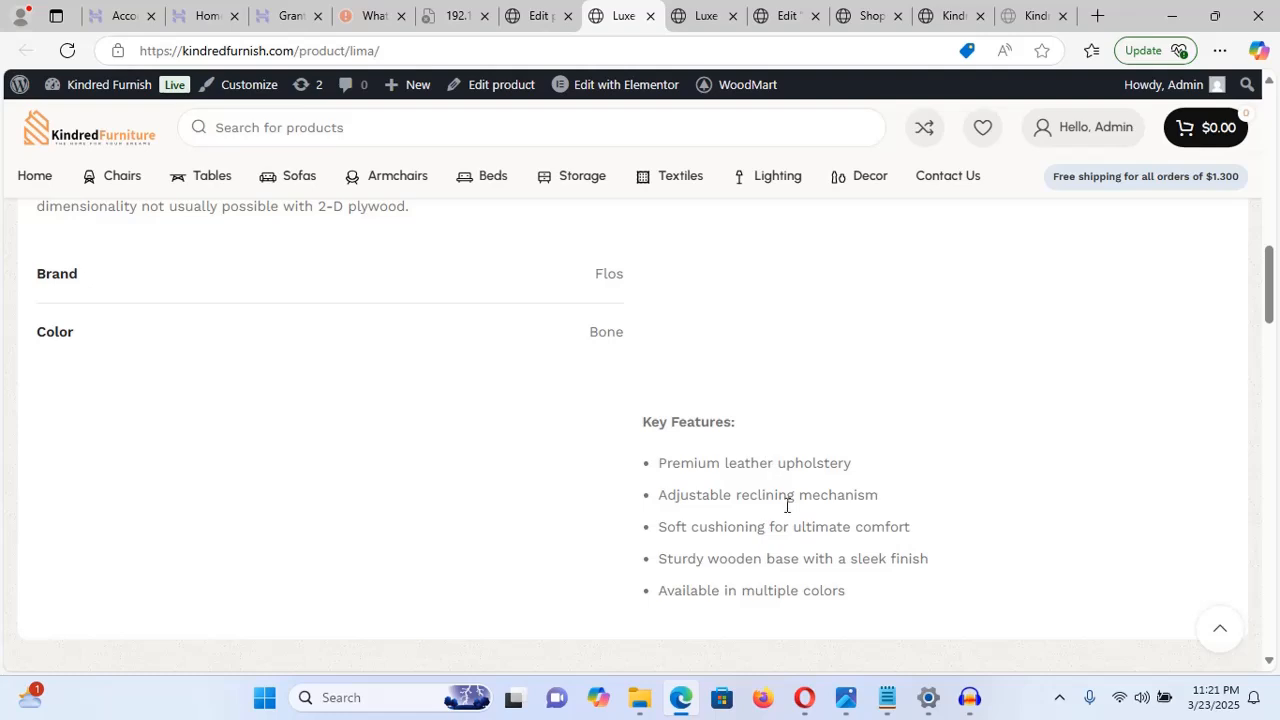
left_click_drag(1272, 240, 1271, 263)
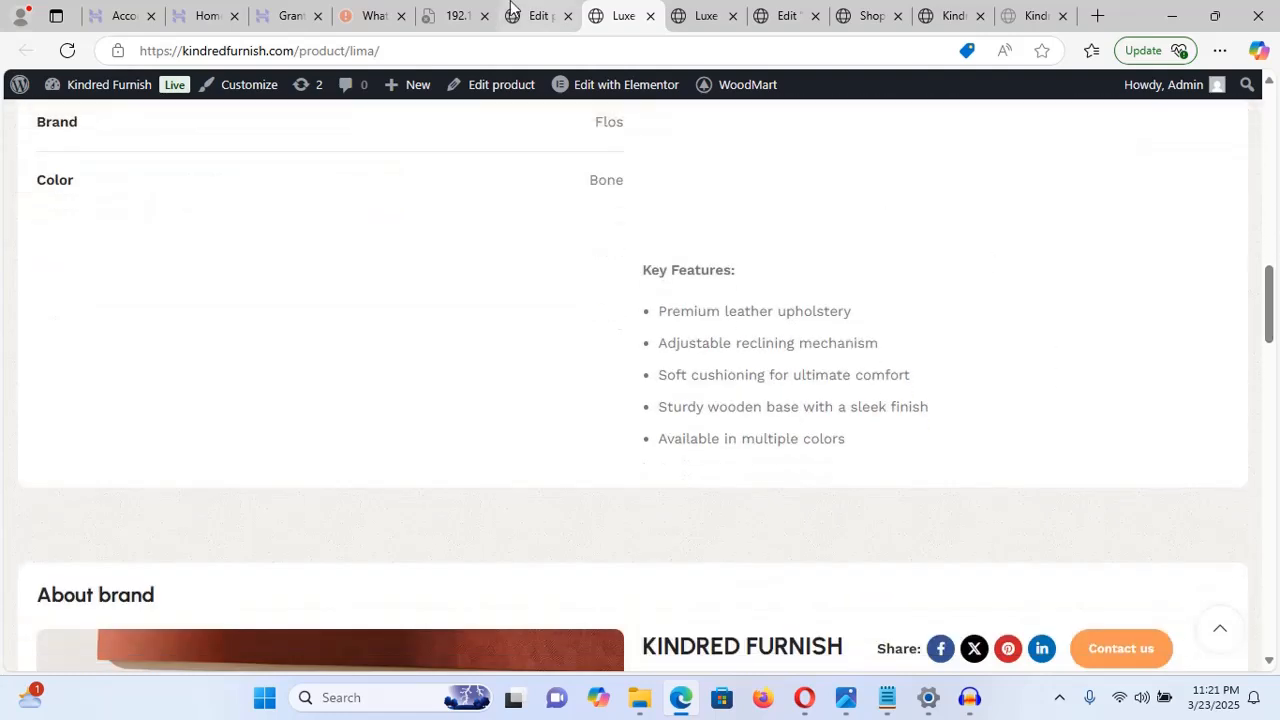
left_click(530, 16)
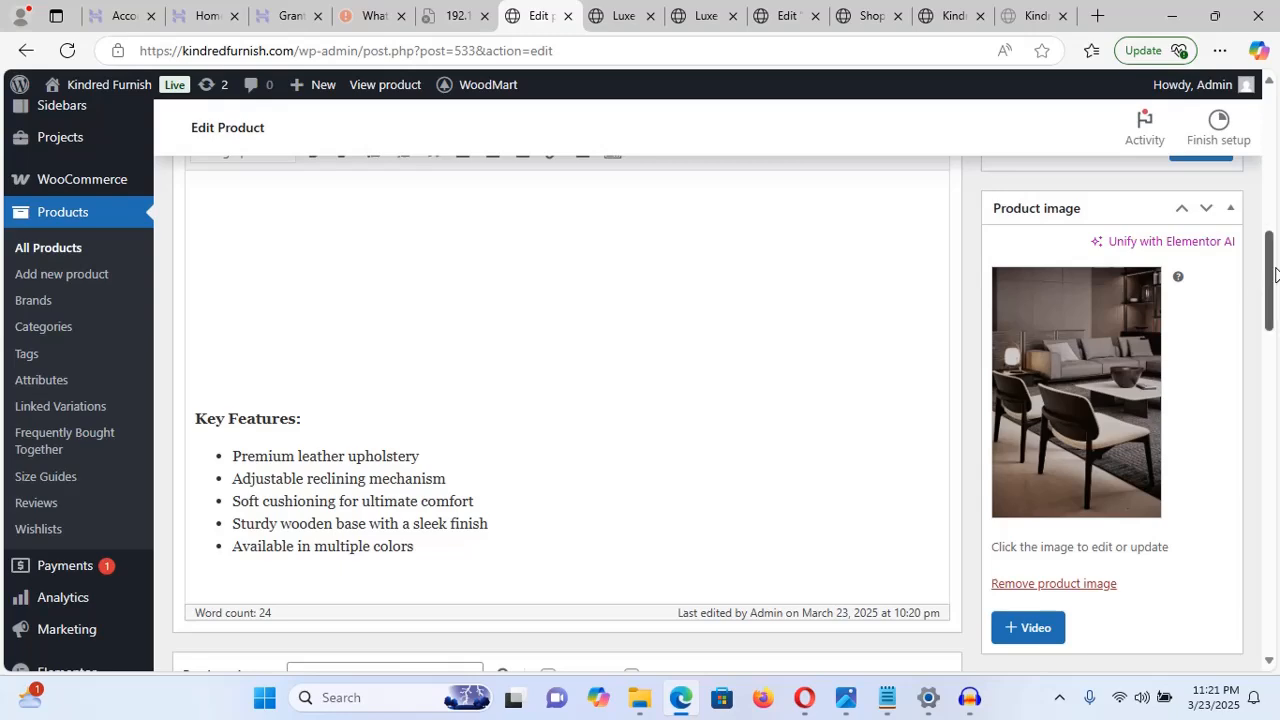
left_click_drag(1270, 285, 1266, 348)
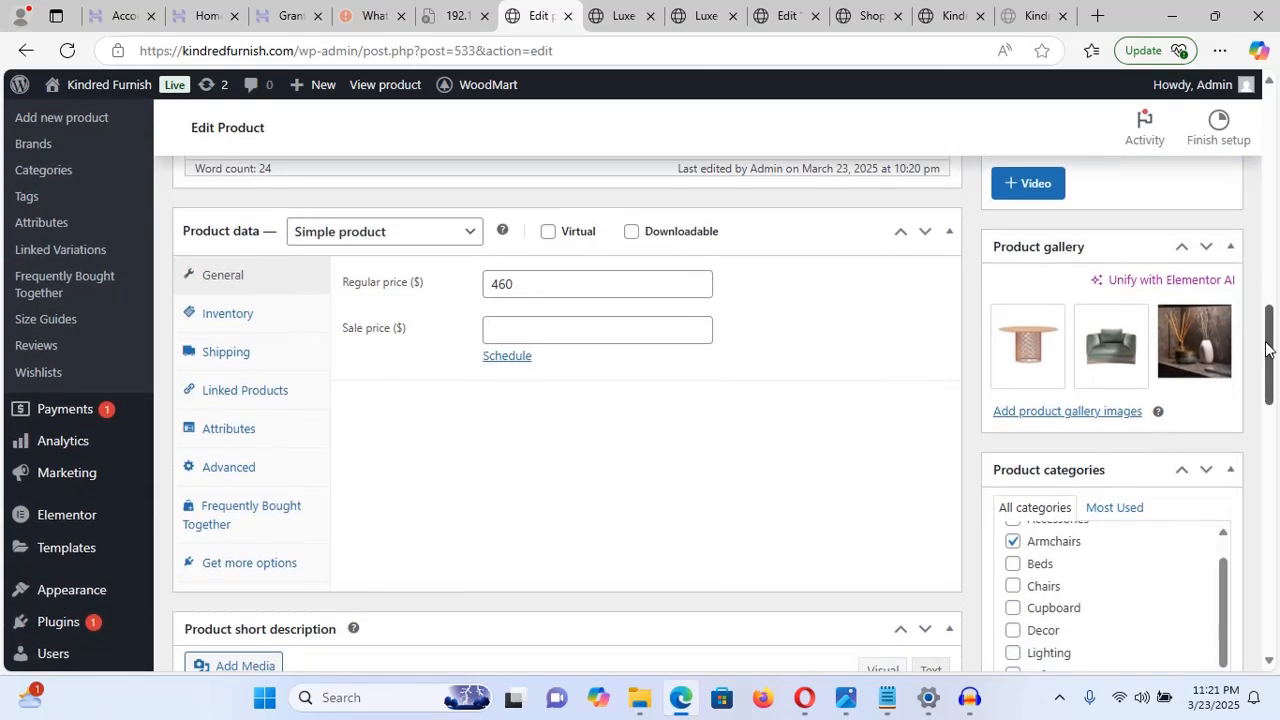
left_click(523, 283)
key("ctrl+a")
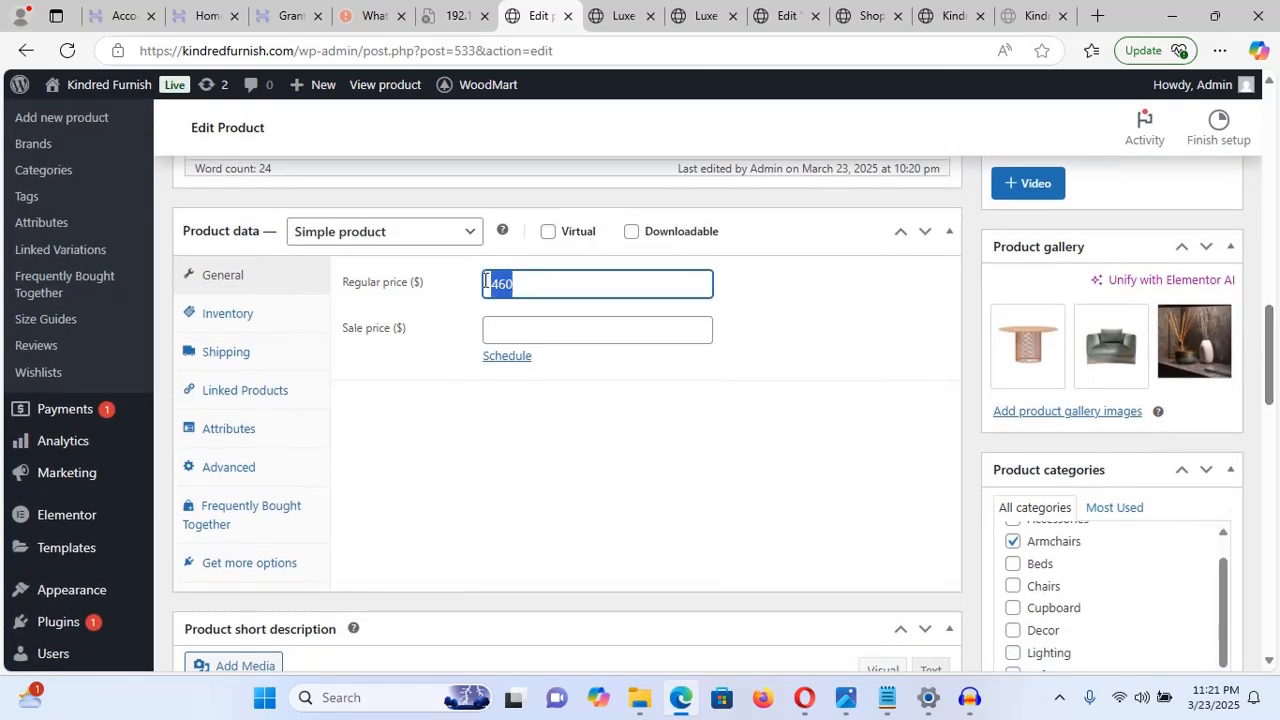
left_click(614, 16)
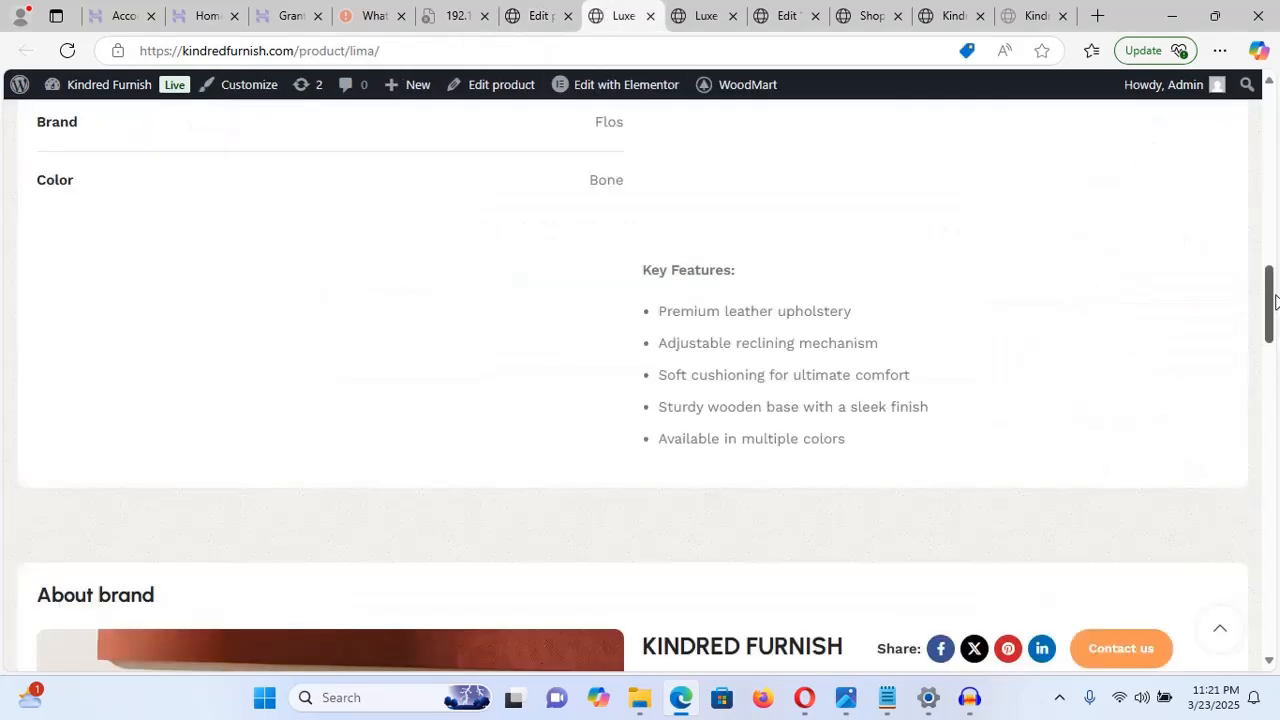
left_click_drag(1271, 305, 1274, 197)
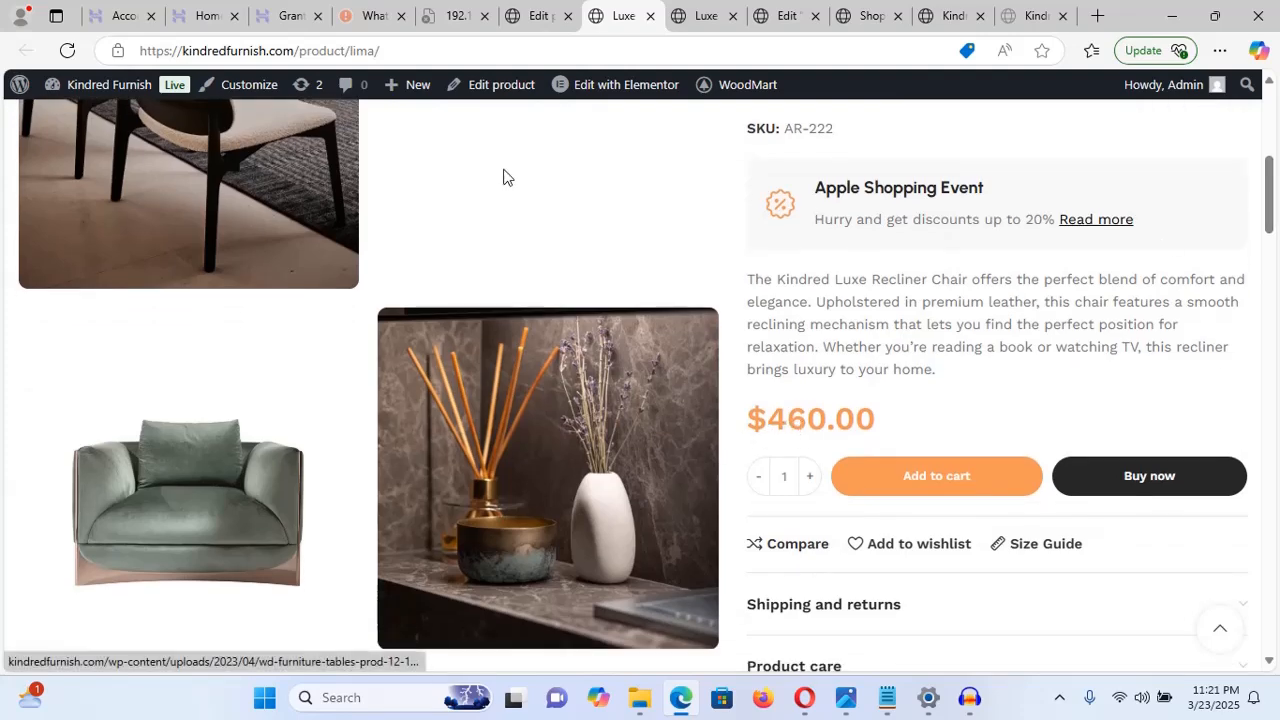
- Set the Luxe Recliner Chair's regular price to $500 and update the product
left_click(537, 17)
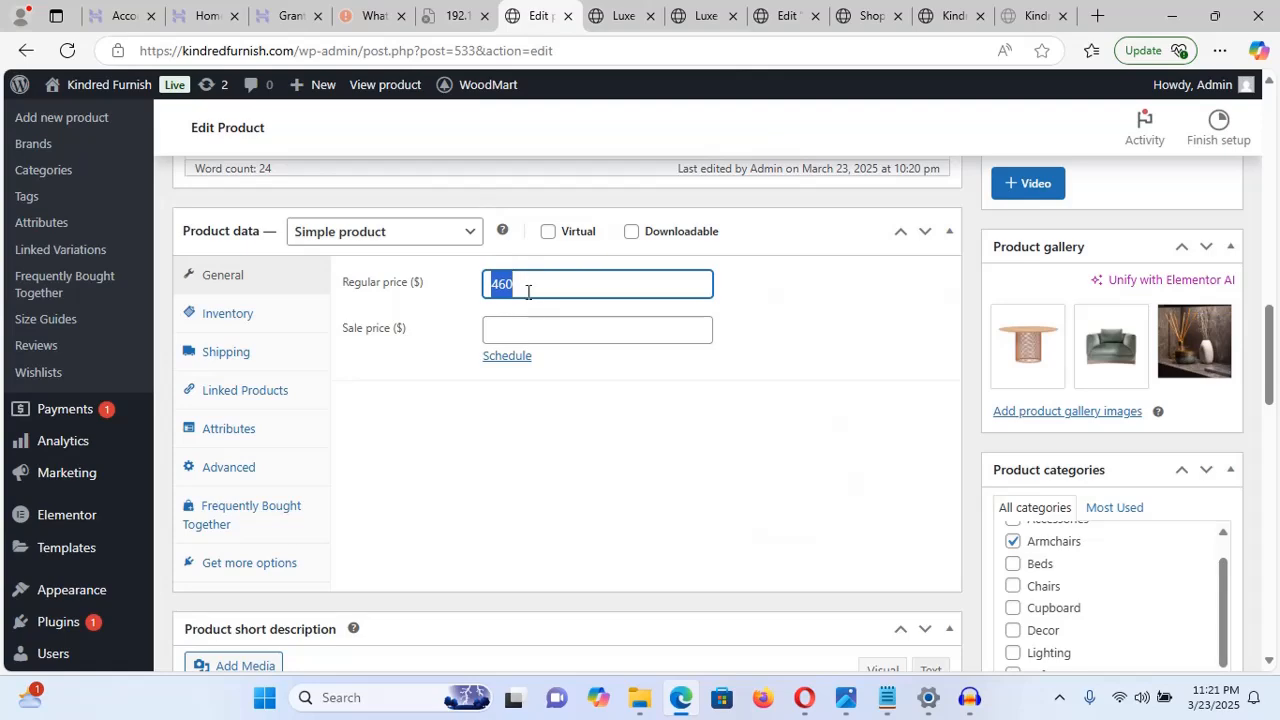
type("500")
left_click_drag(1270, 359, 1270, 247)
left_click(1201, 386)
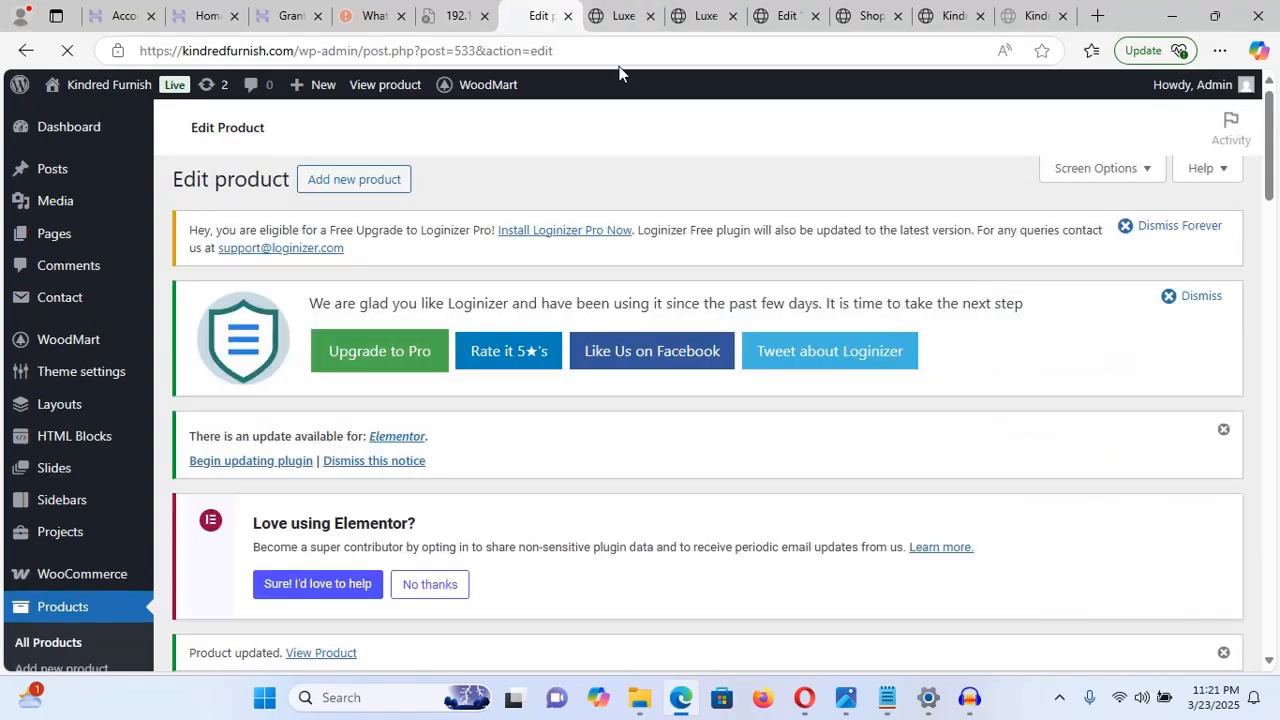
- Reload the Luxe Recliner Chair's storefront page and check its price
left_click(614, 16)
key("F5")
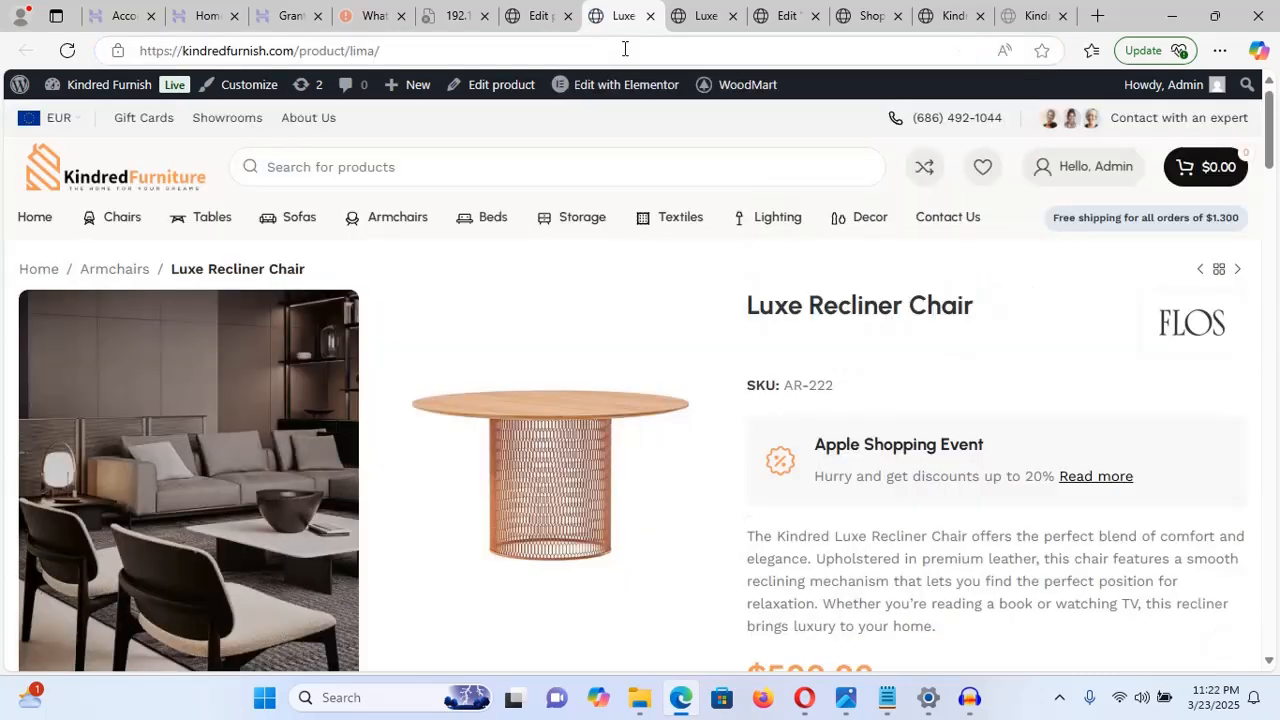
scroll(689, 403, "down", 5)
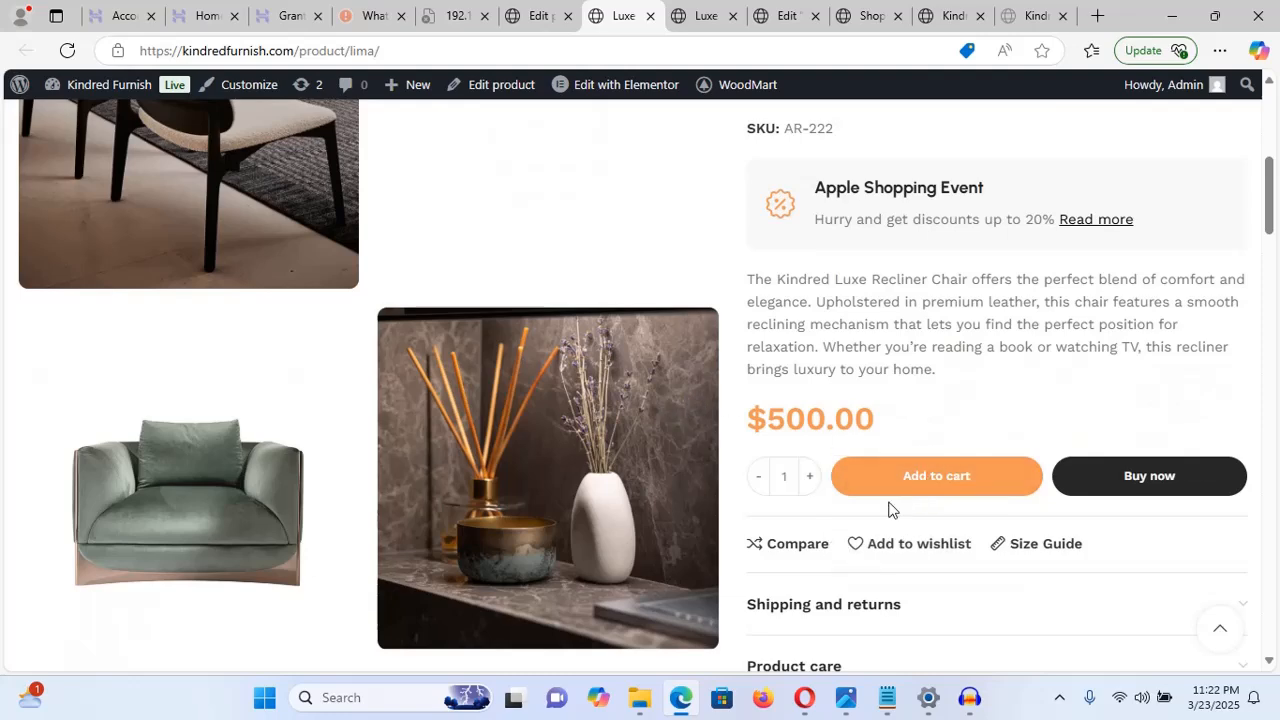
- Add one Luxe Recliner Chair to the cart and review its order summary and payment section on the checkout page
left_click(932, 494)
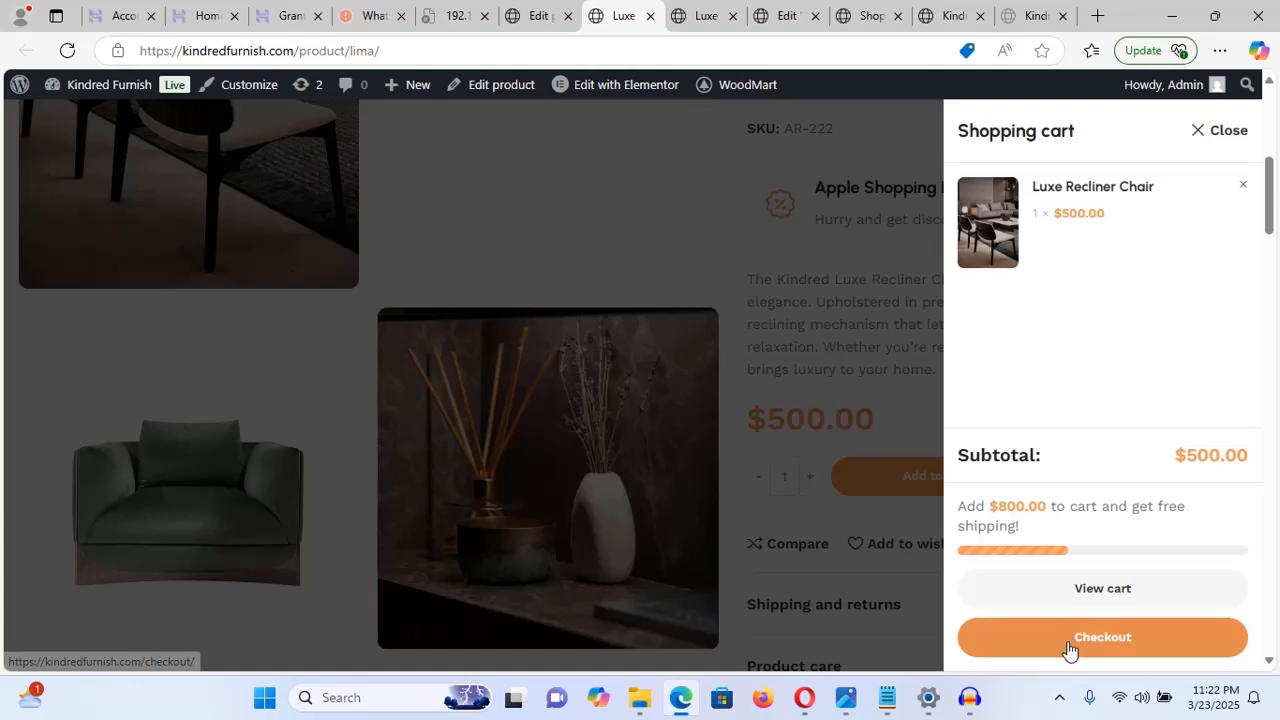
left_click(1068, 646)
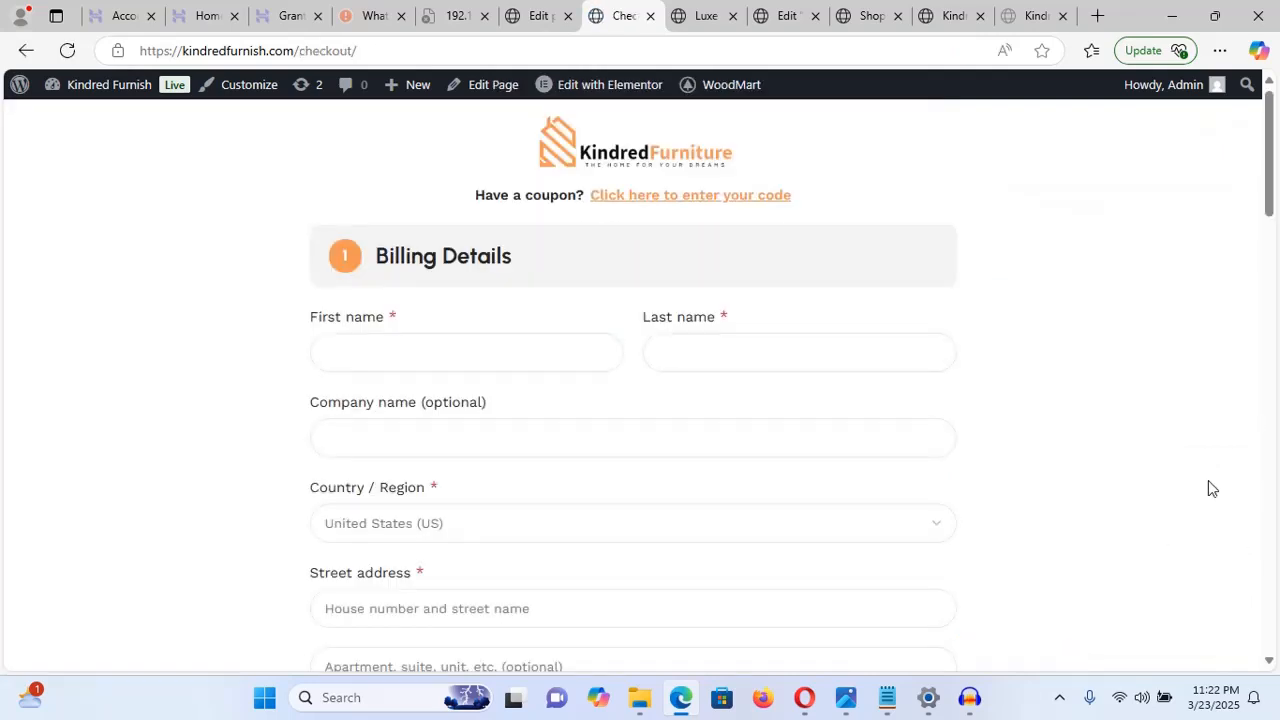
left_click_drag(1266, 200, 1257, 437)
triple_click(1257, 475)
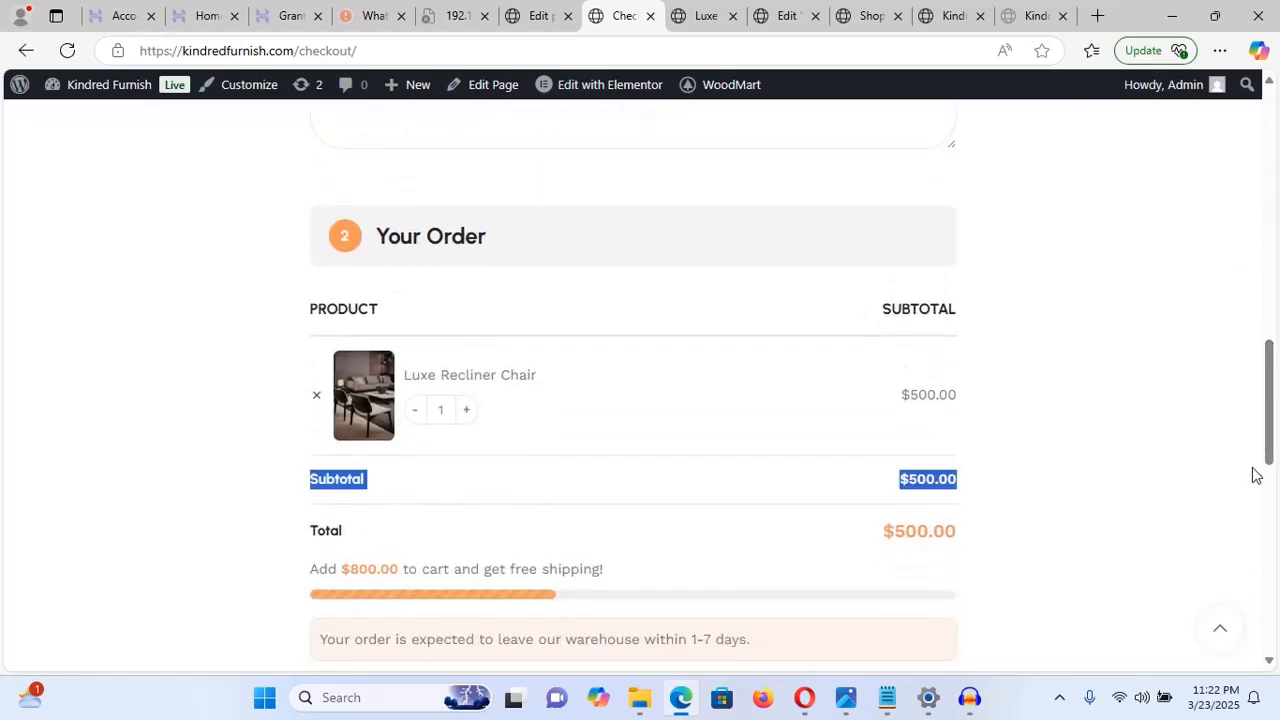
left_click(1256, 490)
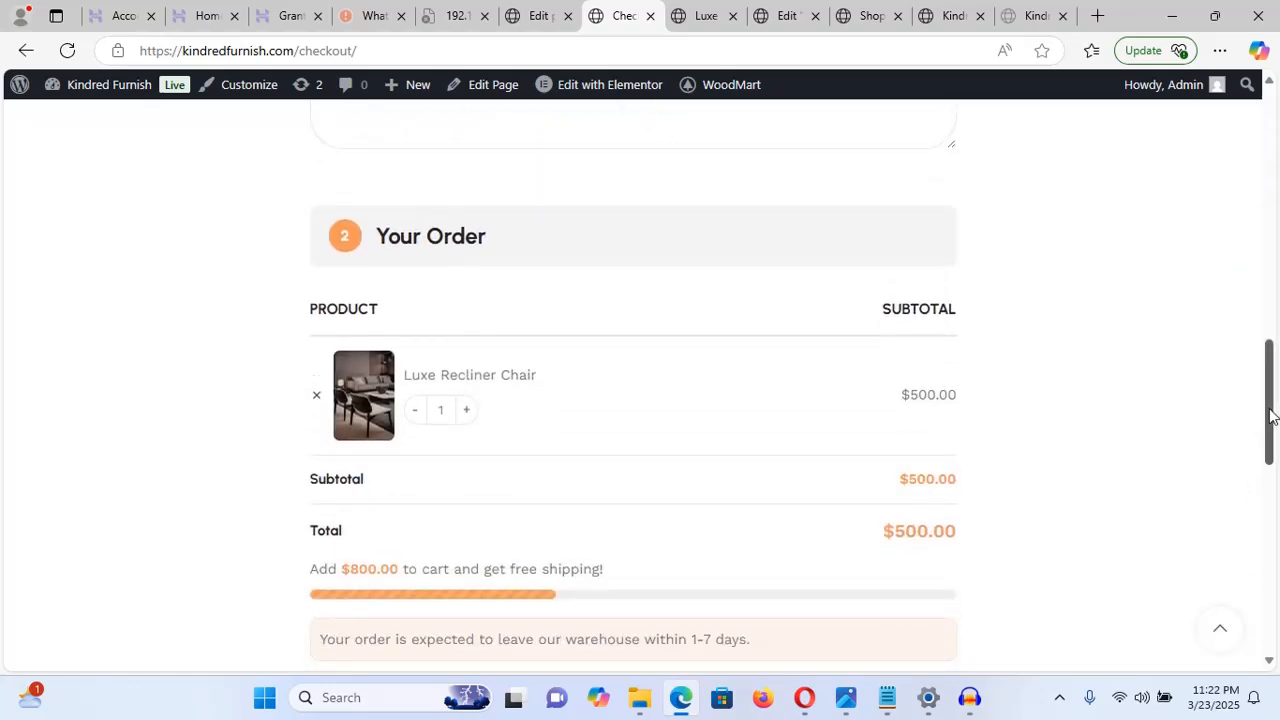
left_click_drag(1272, 417, 1264, 484)
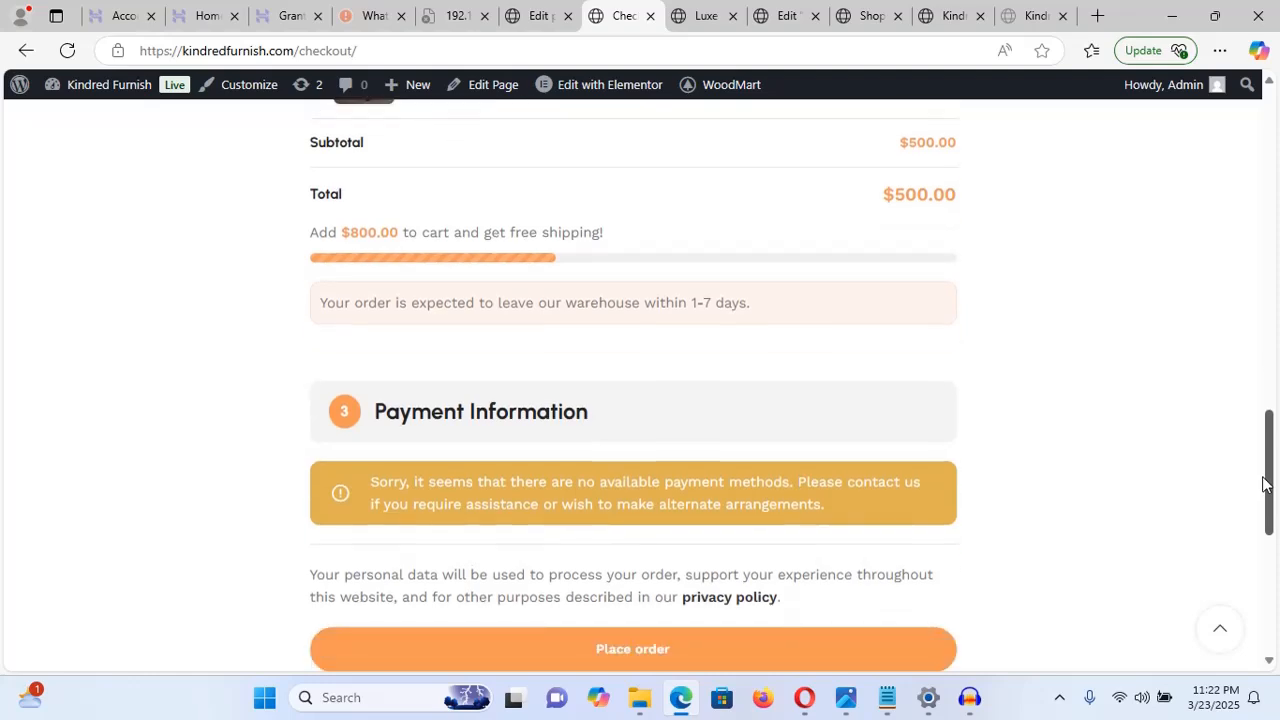
- Return to the WordPress admin and look through the first page of the list of all products
left_click(519, 20)
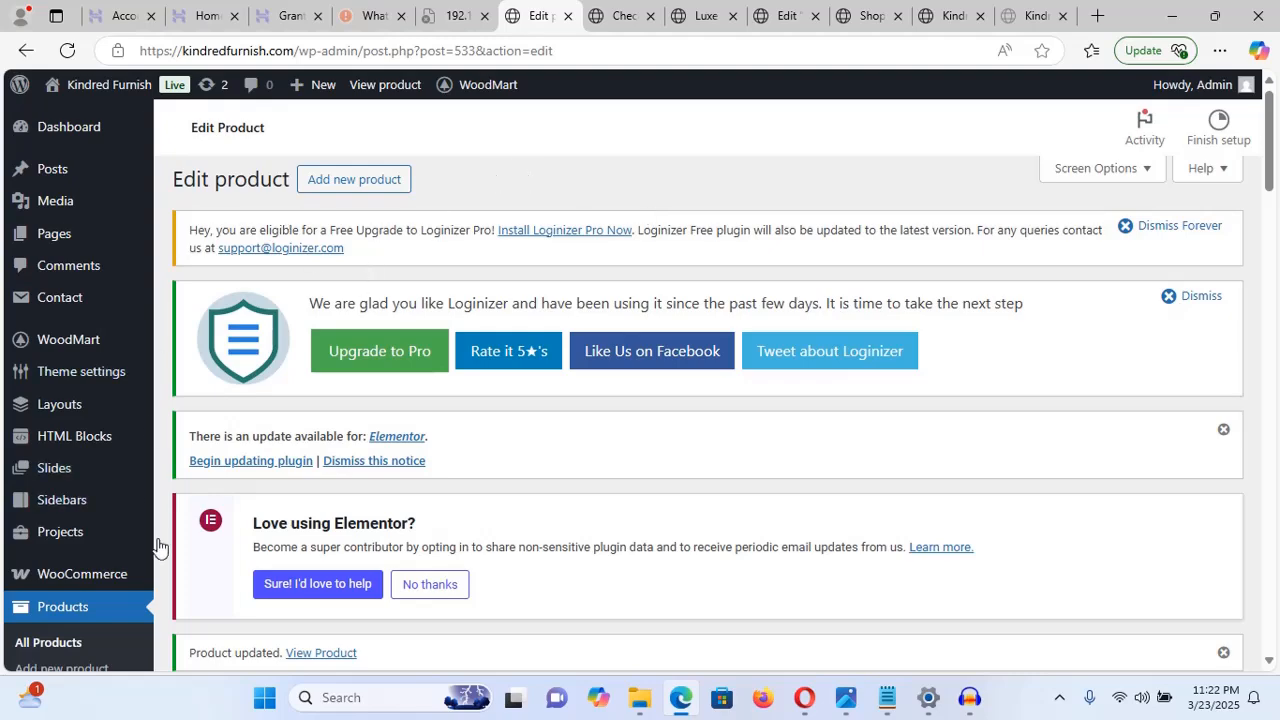
scroll(64, 612, "down", 3)
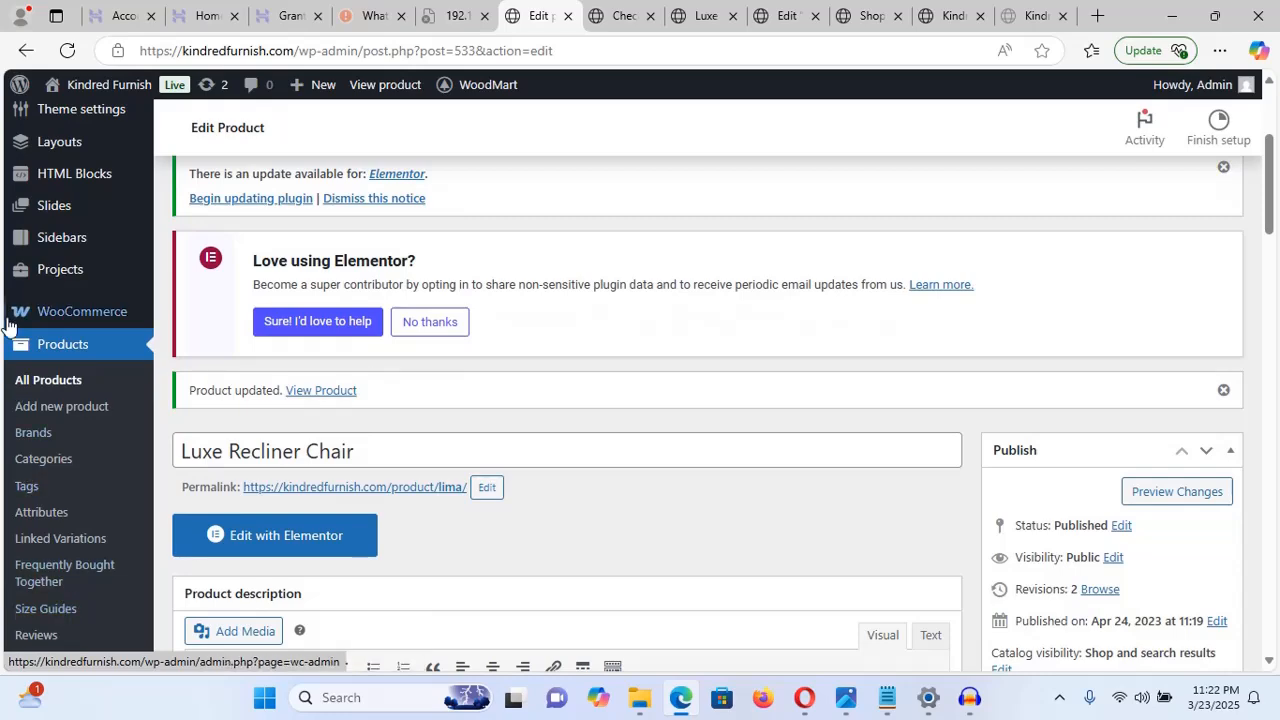
left_click(45, 380)
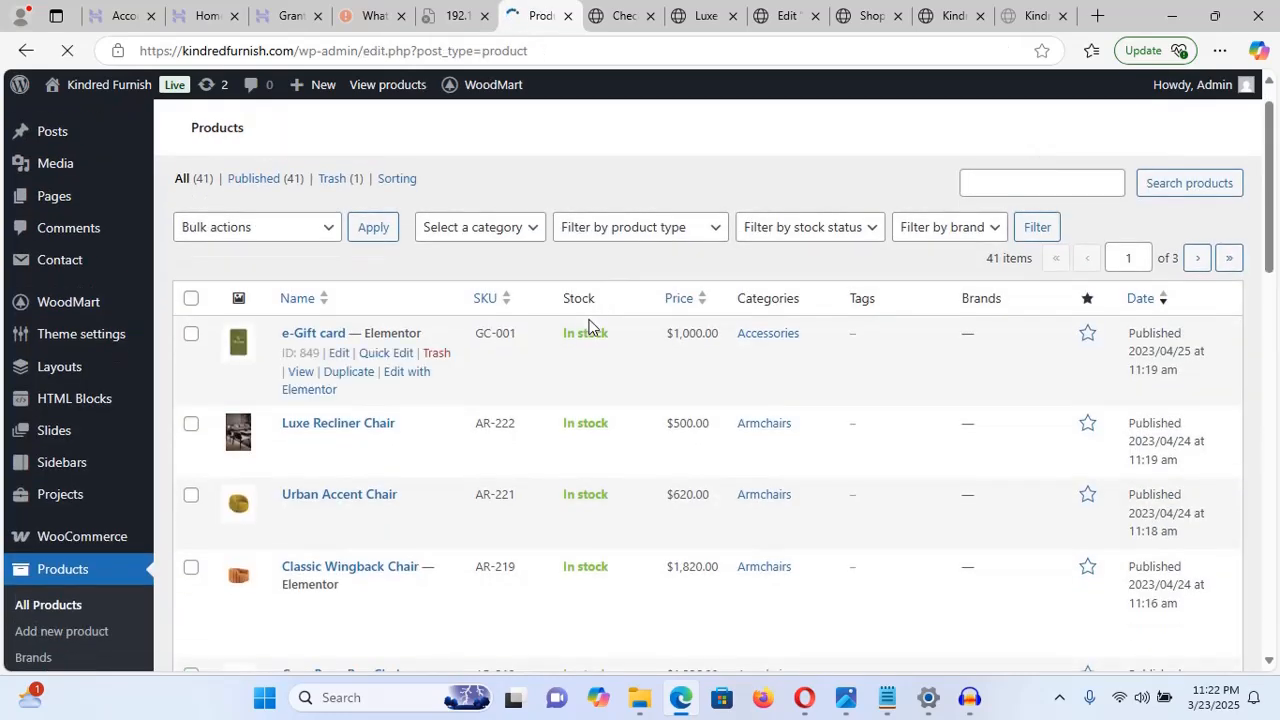
scroll(588, 327, "down", 10)
scroll(588, 327, "down", 5)
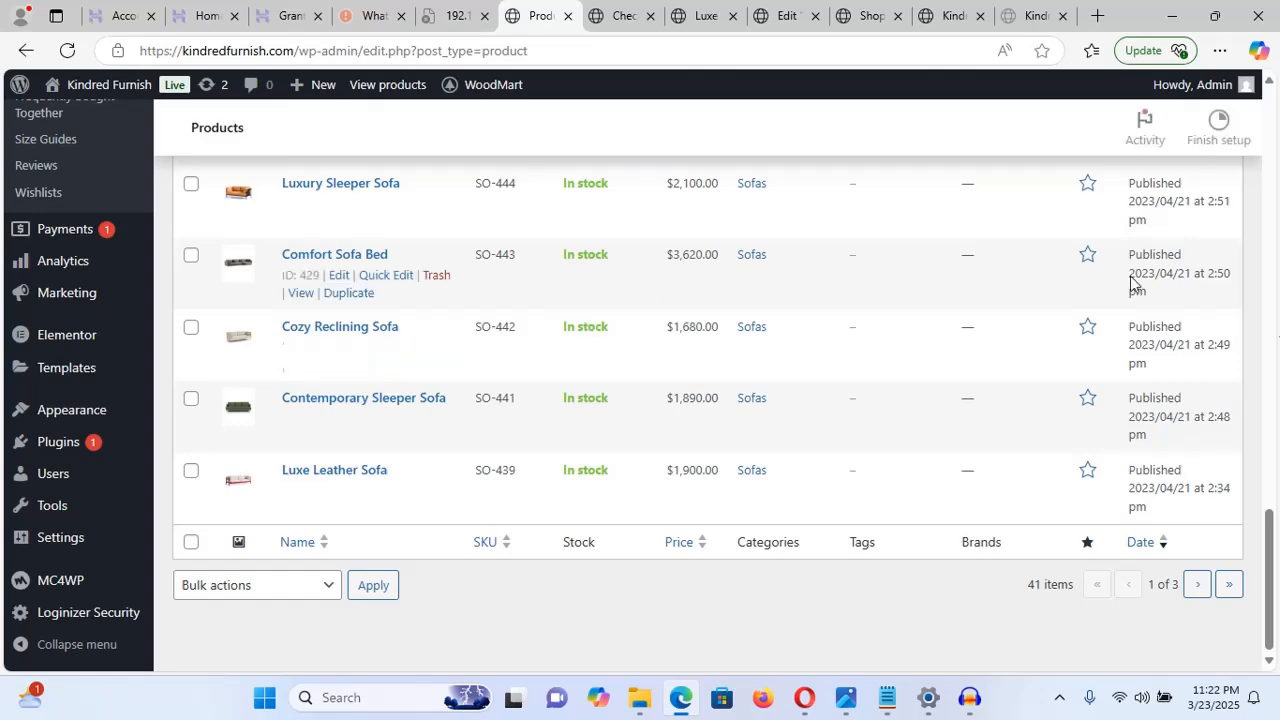
scroll(1205, 580, "up", 7)
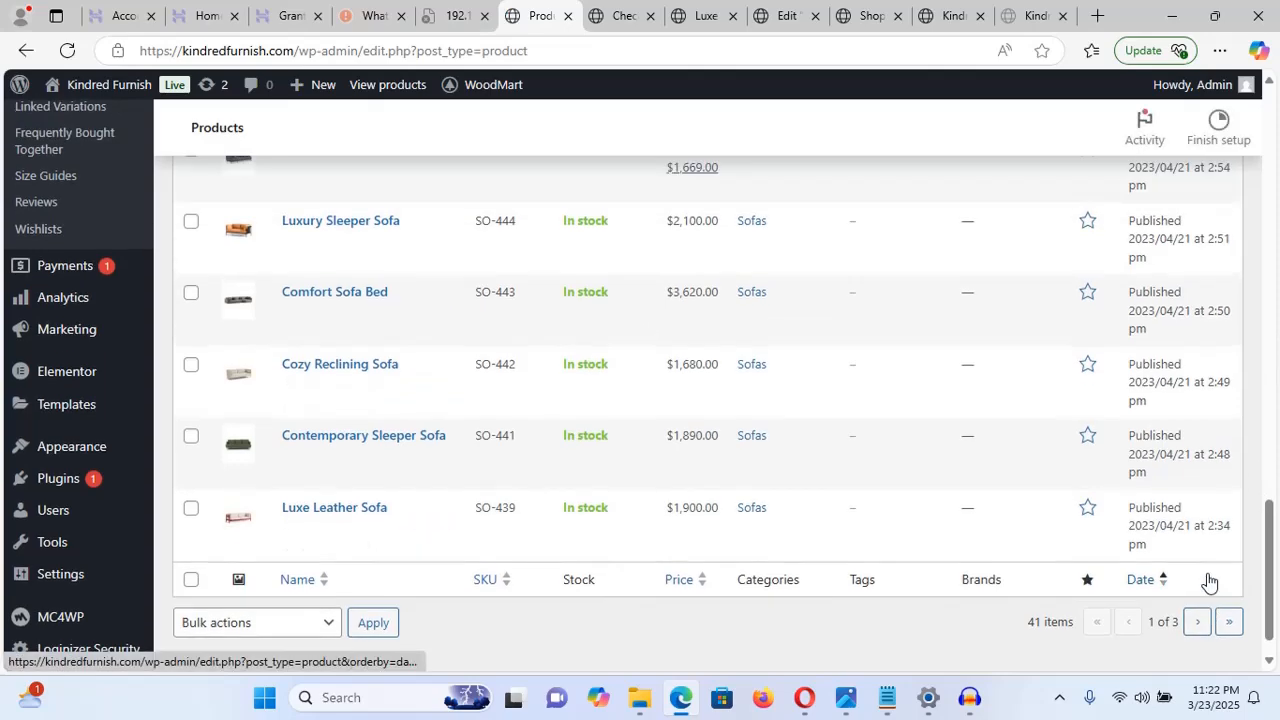
scroll(1207, 573, "down", 3)
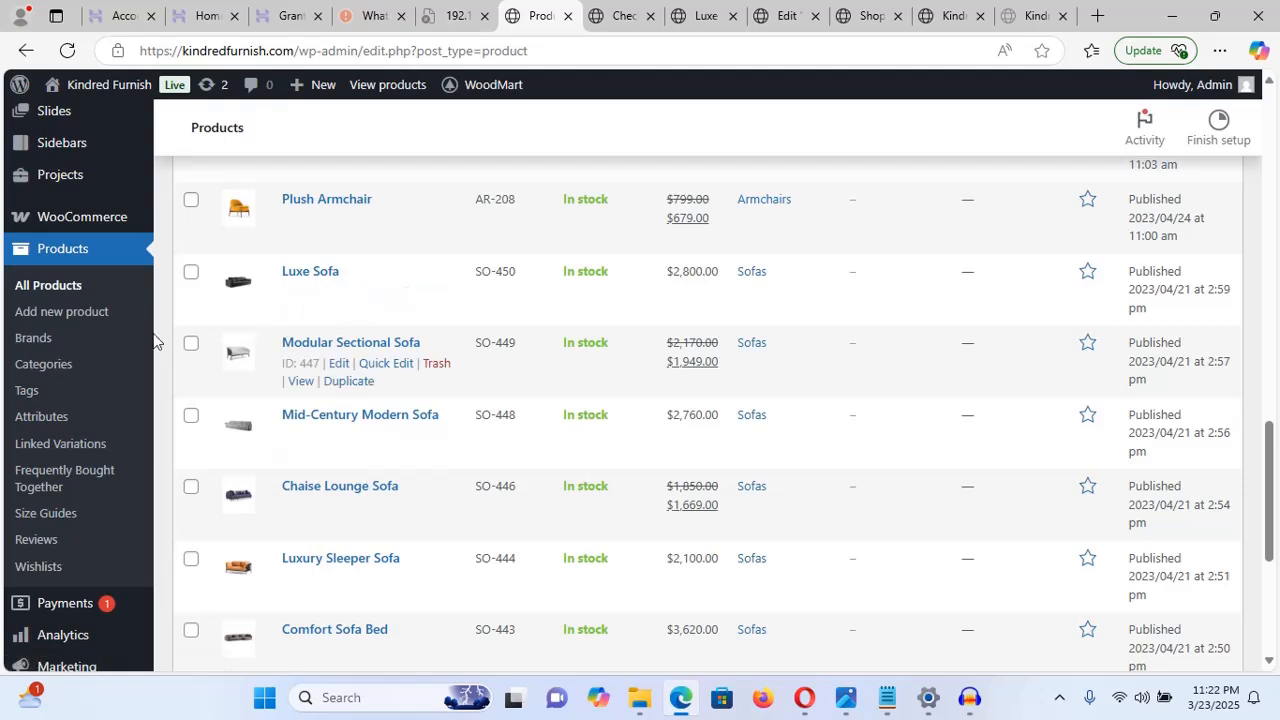
- Start a new product and name it "My New Chair"
left_click(63, 314)
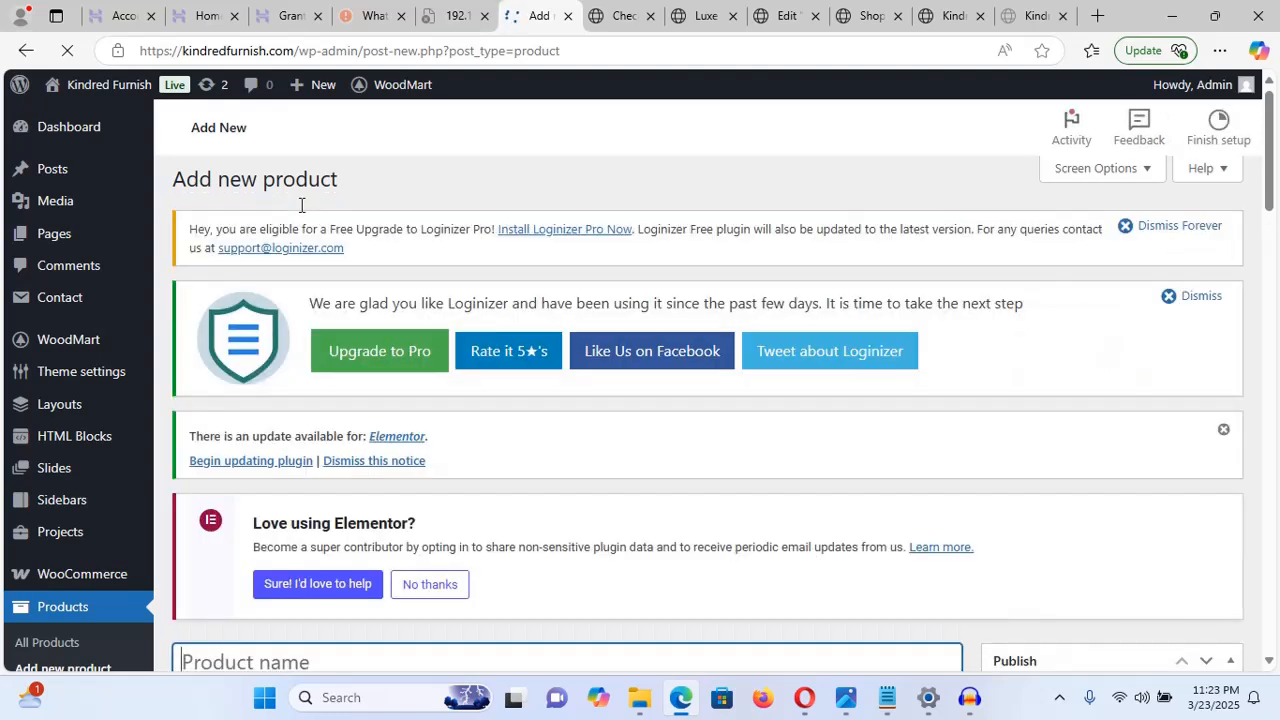
left_click_drag(1270, 155, 1254, 234)
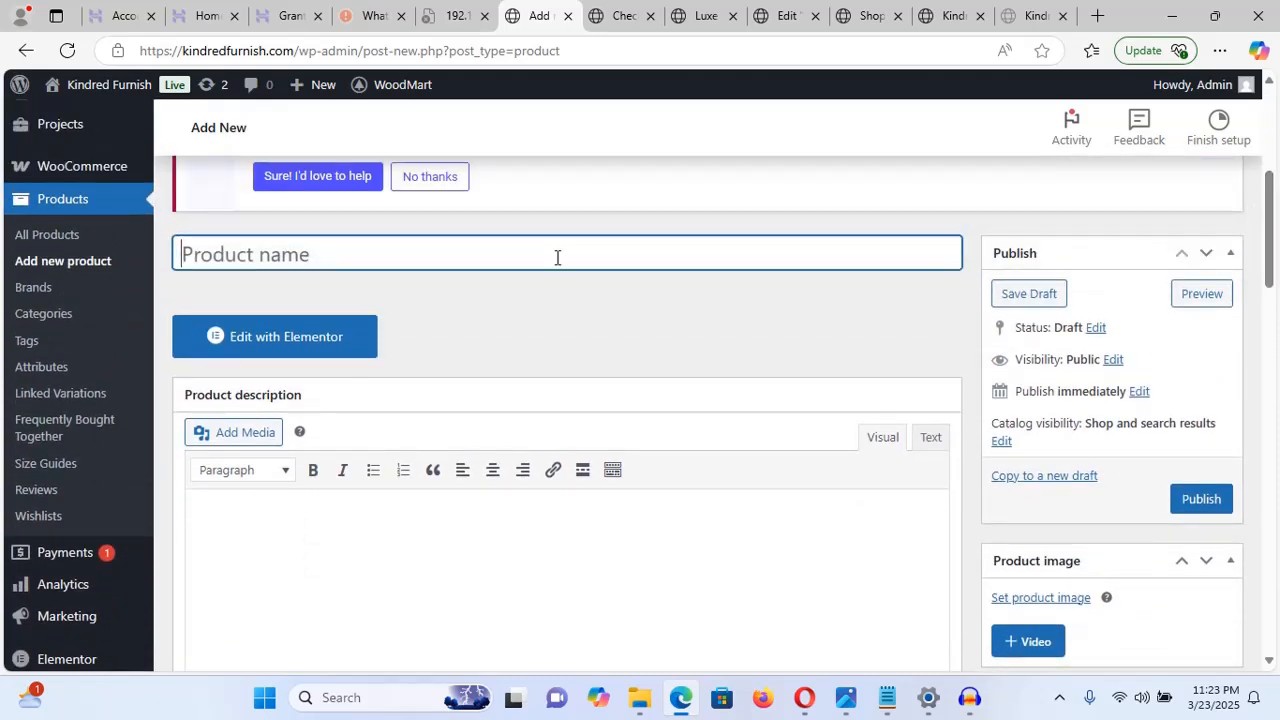
type("My ")
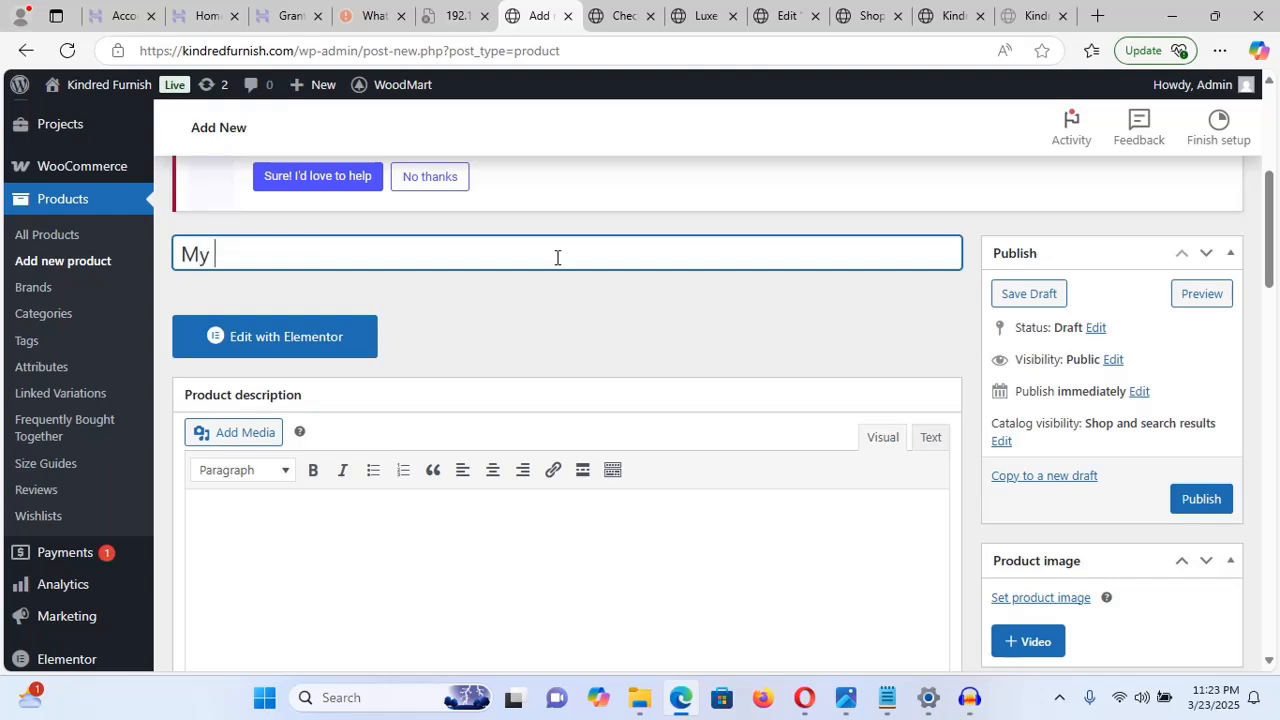
type("New Char")
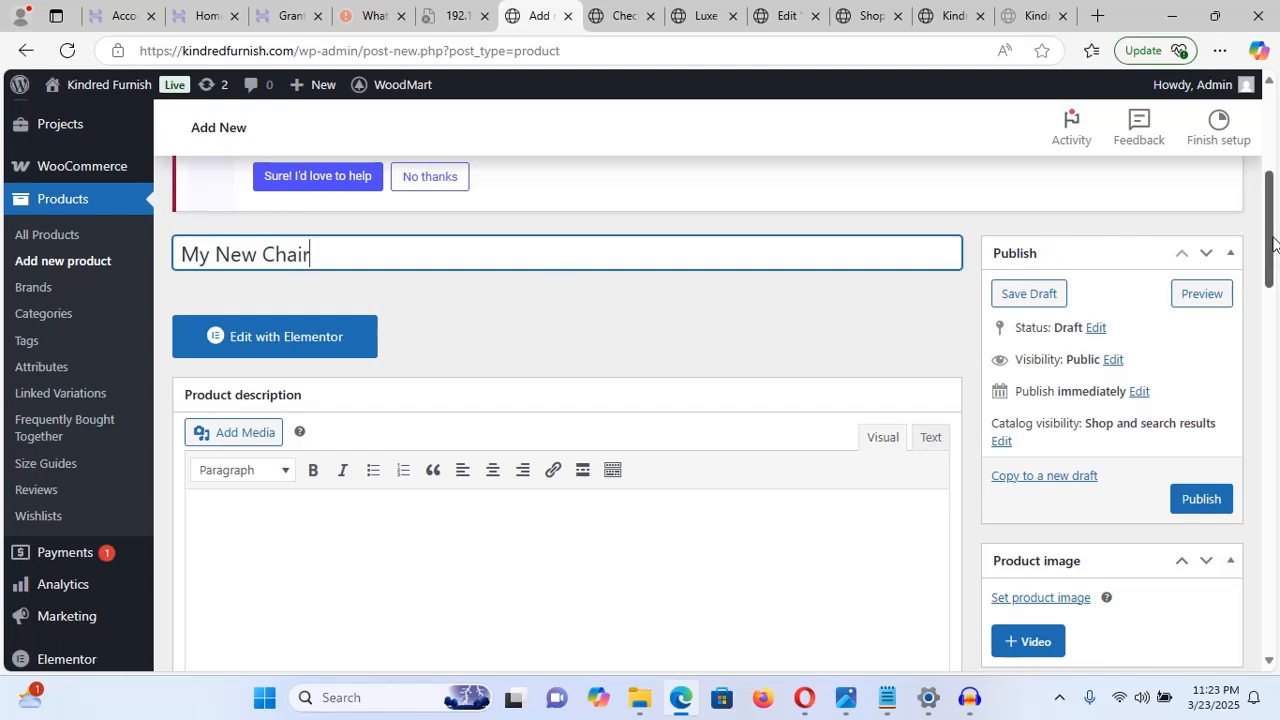
- Set wd-furniture-category-toys-opt.jpg from the media library as the new product's main image
scroll(1272, 240, "down", 2)
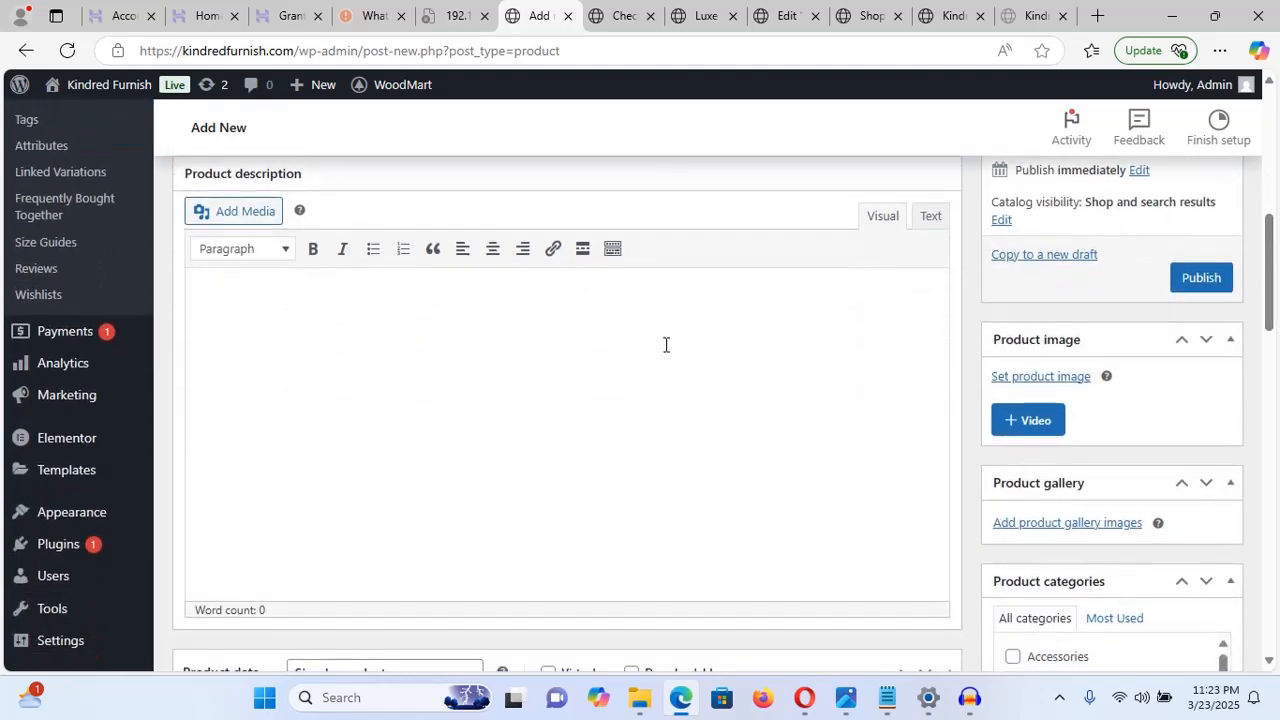
left_click_drag(1267, 256, 1267, 342)
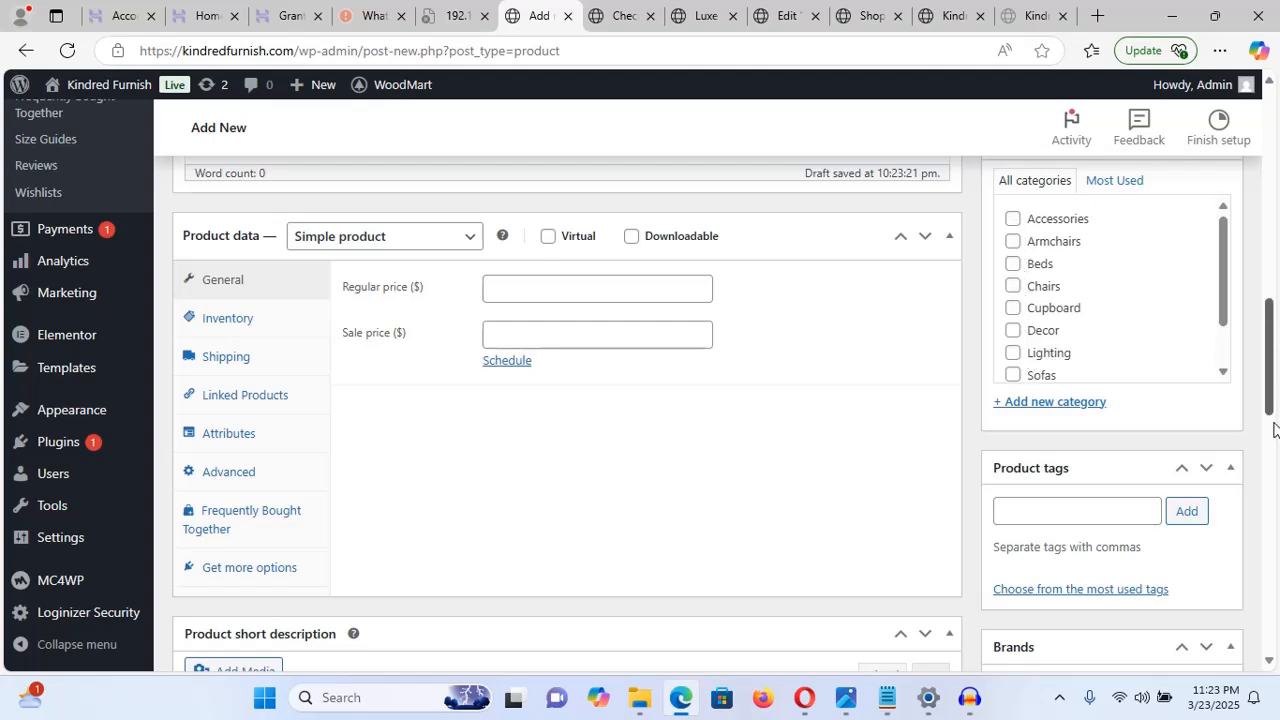
left_click_drag(1272, 375, 1275, 261)
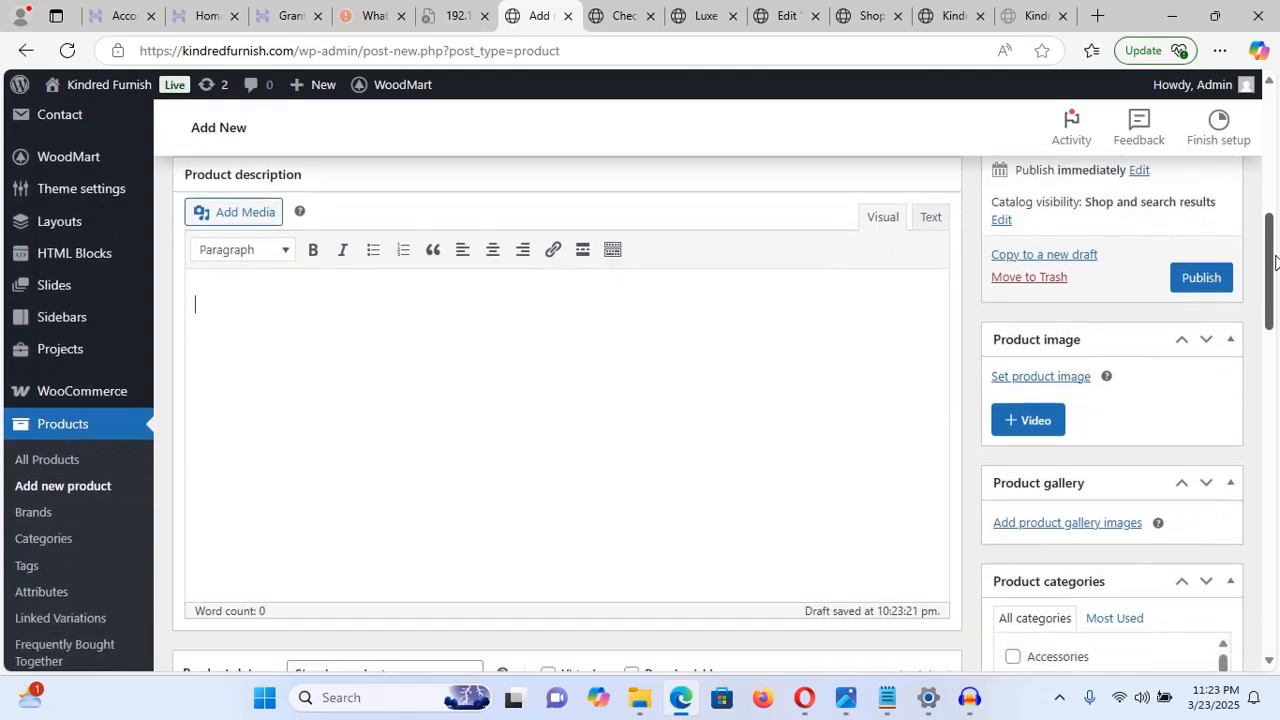
left_click(1040, 378)
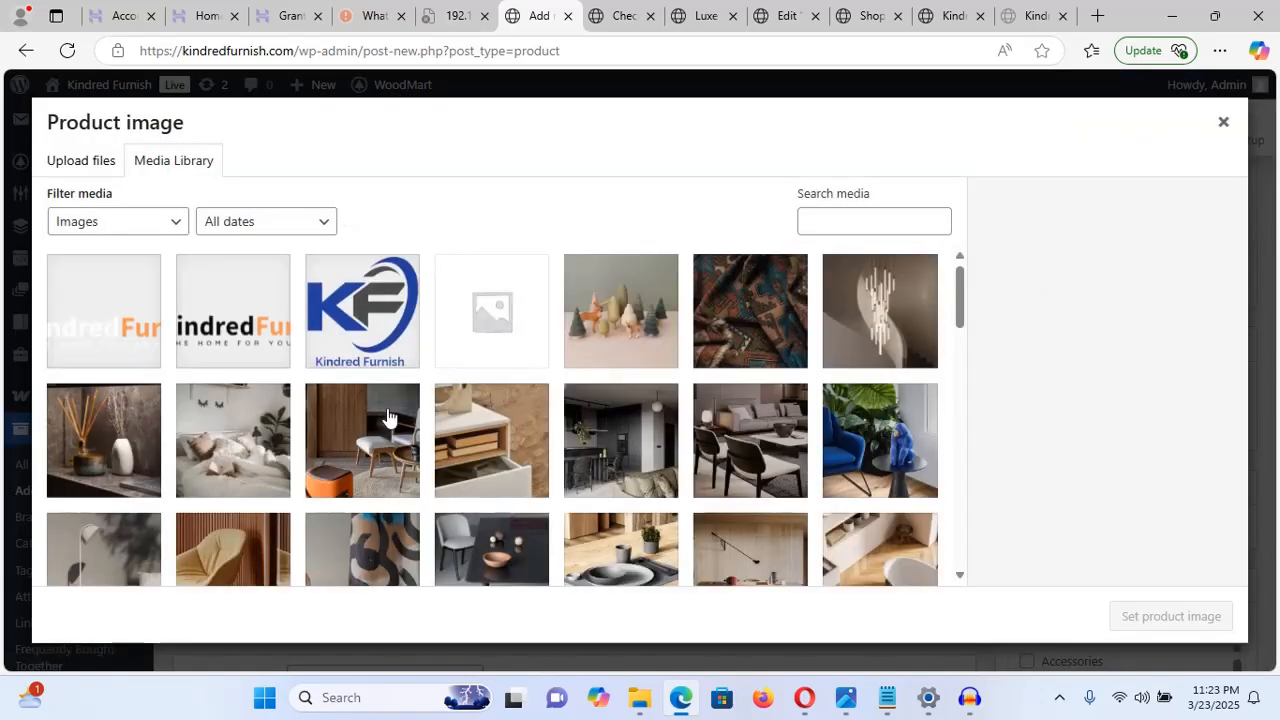
left_click(265, 341)
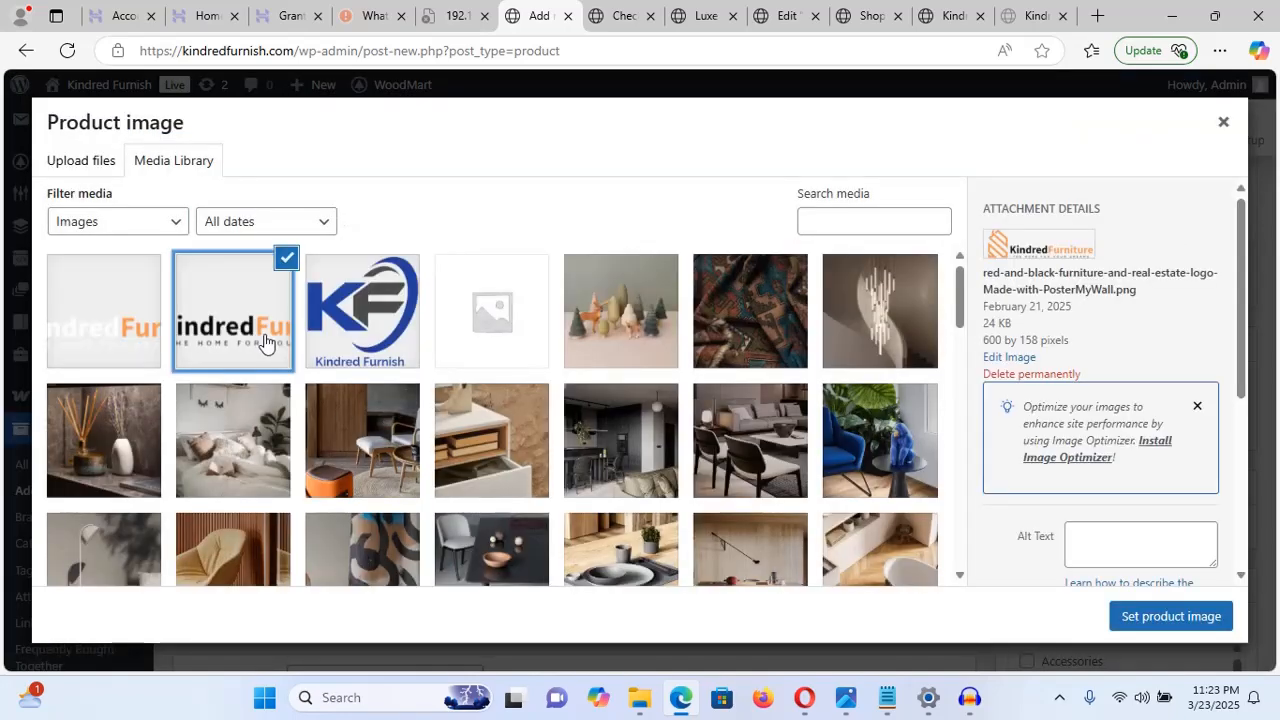
left_click(641, 336)
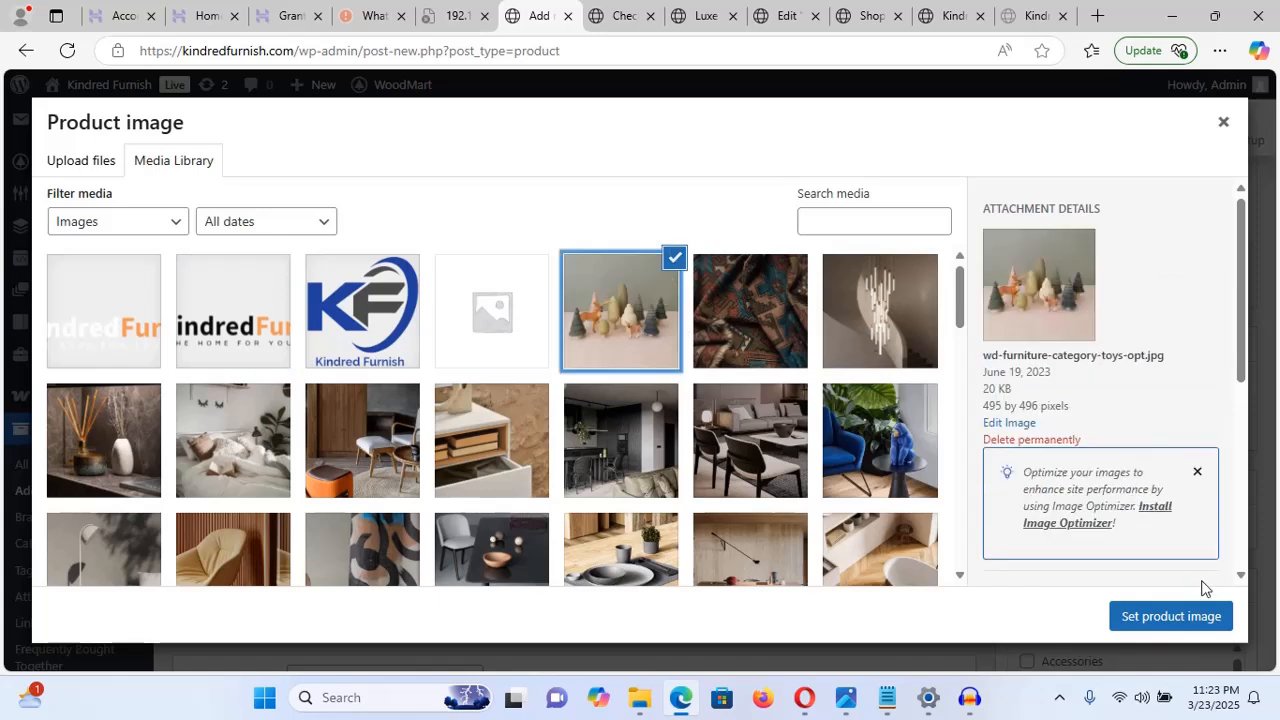
left_click(1168, 618)
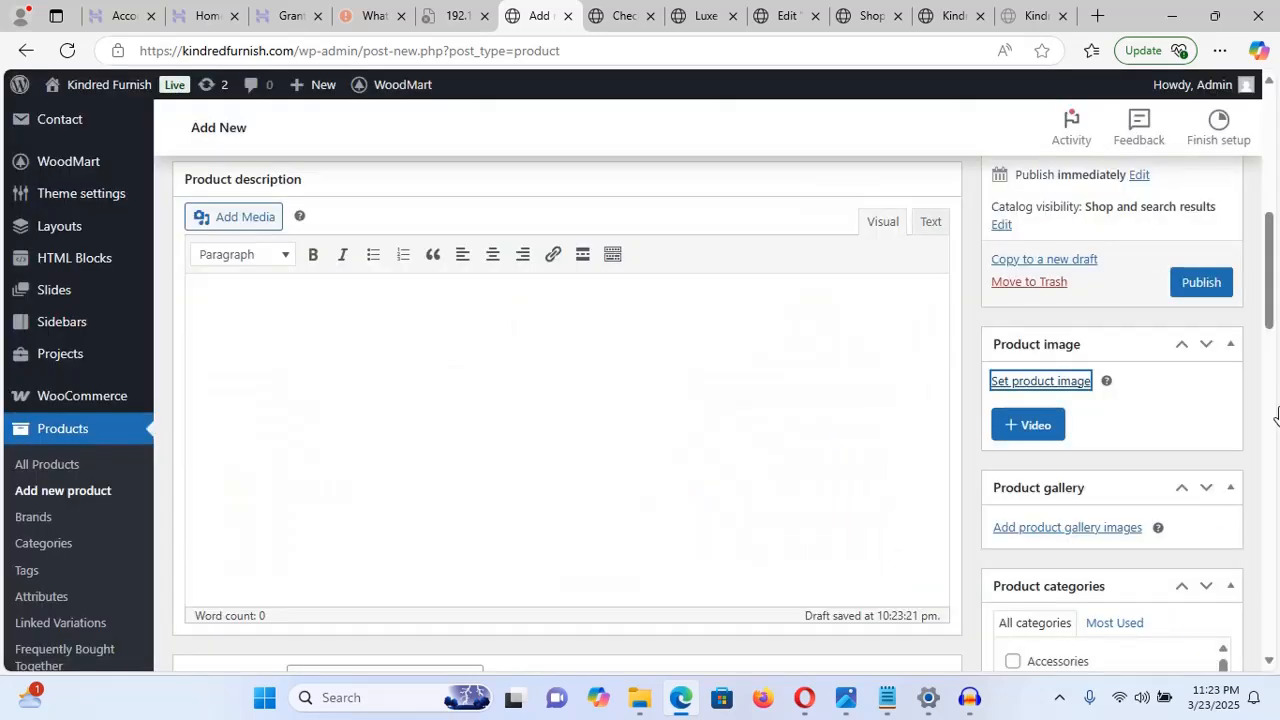
left_click(1263, 337)
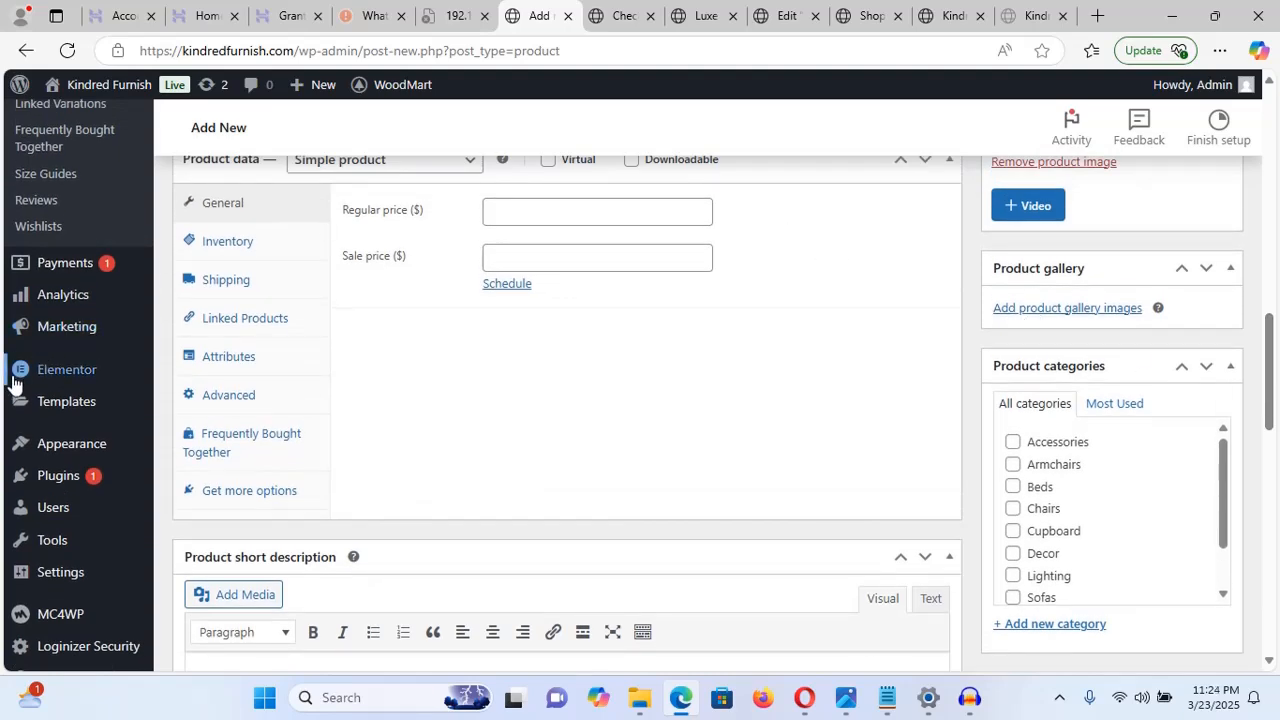
mouse_move(33, 468)
mouse_move(63, 405)
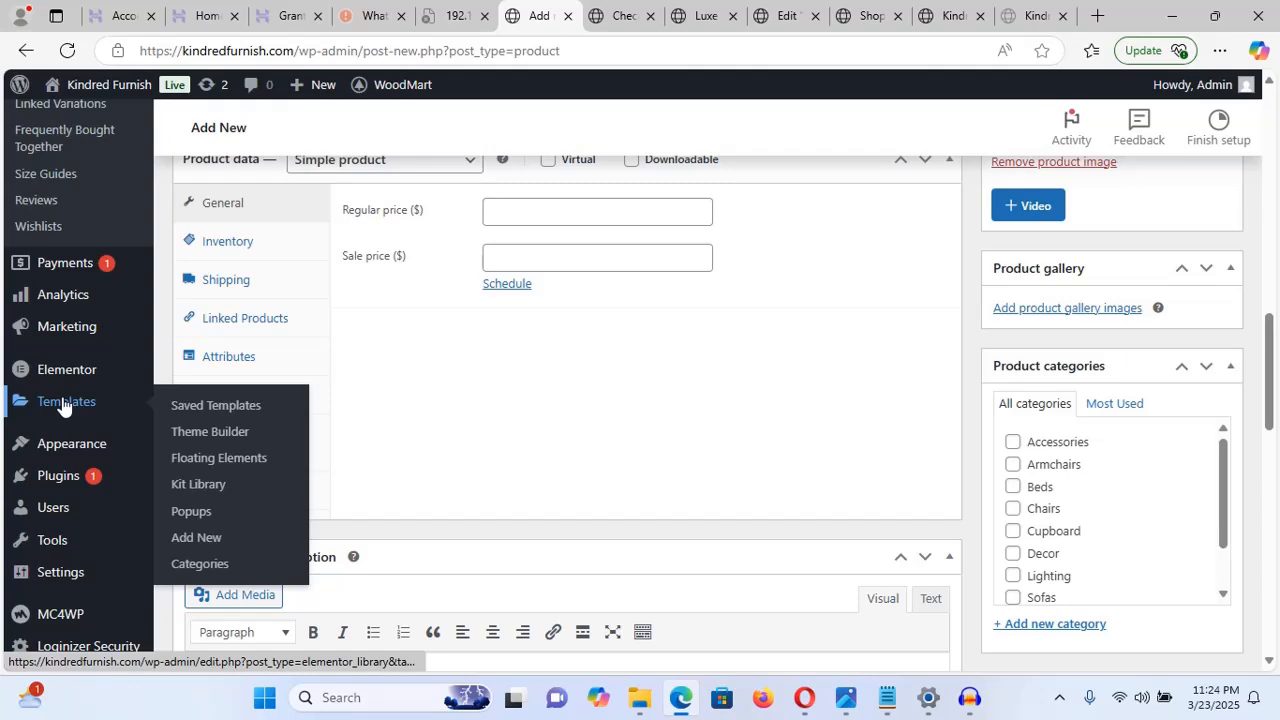
- Leave the new product page without saving its changes and open the WooCommerce settings
scroll(63, 405, "down", 1)
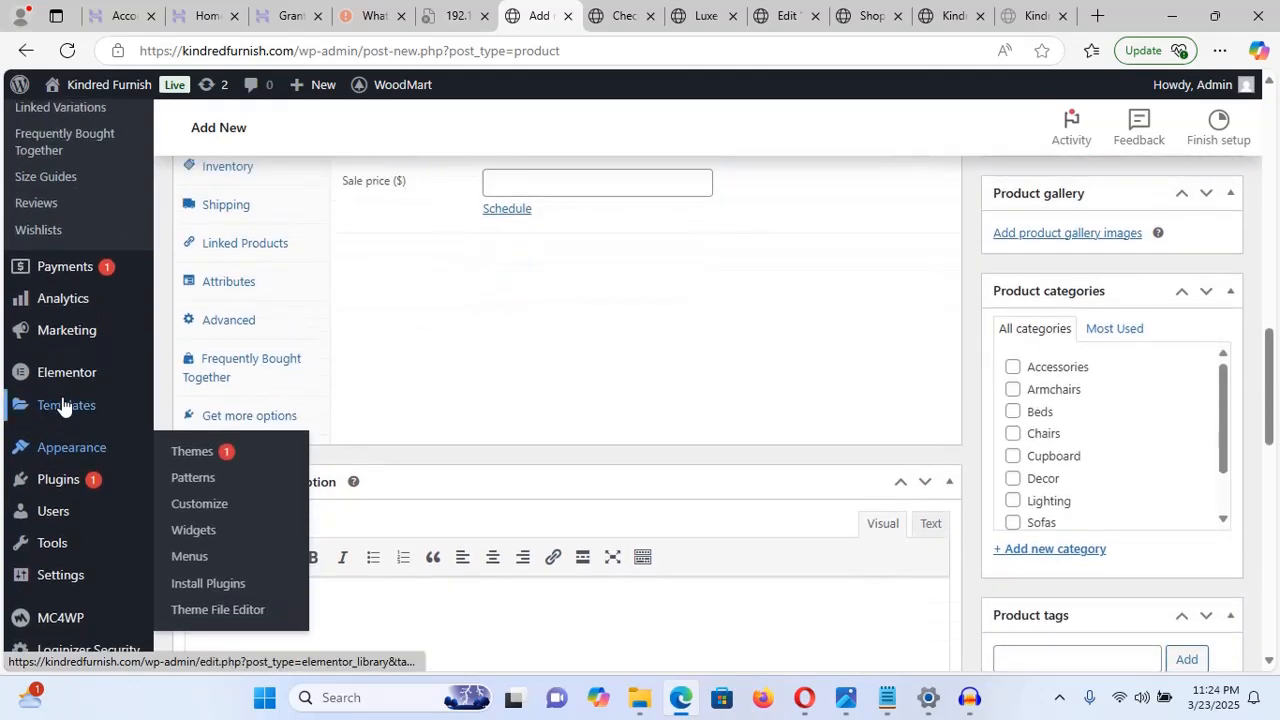
scroll(63, 405, "up", 5)
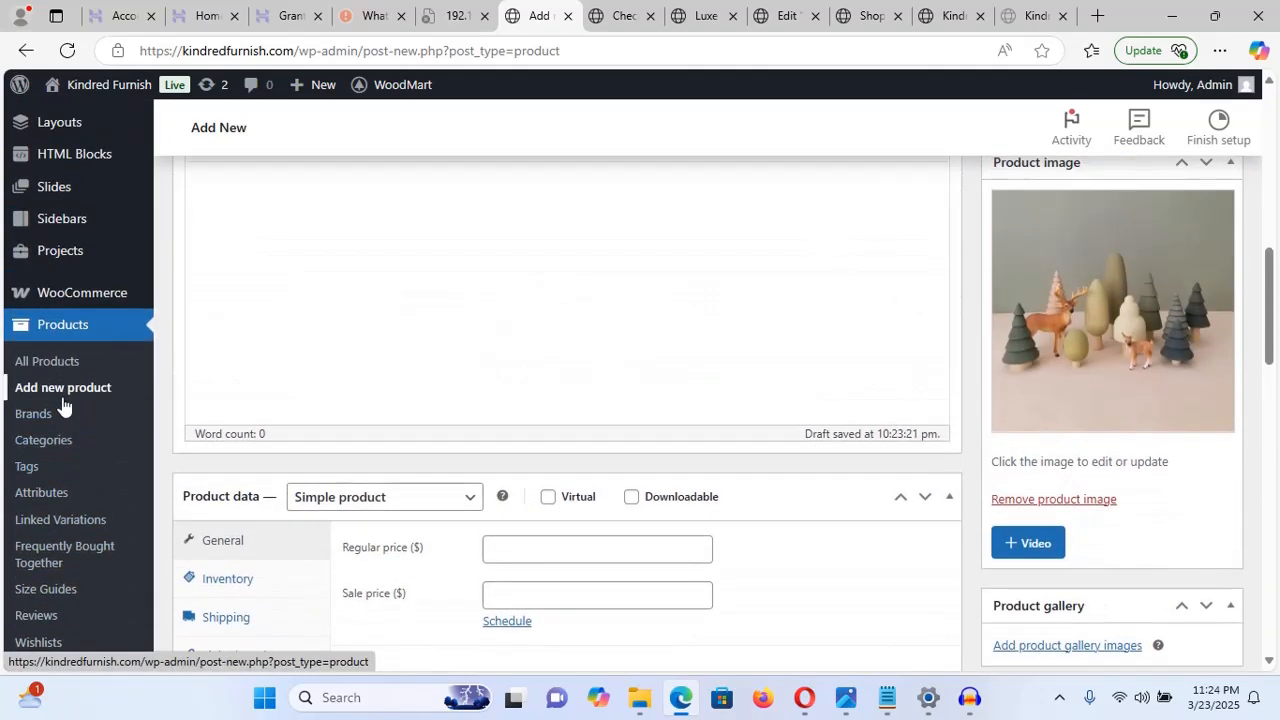
left_click(62, 399)
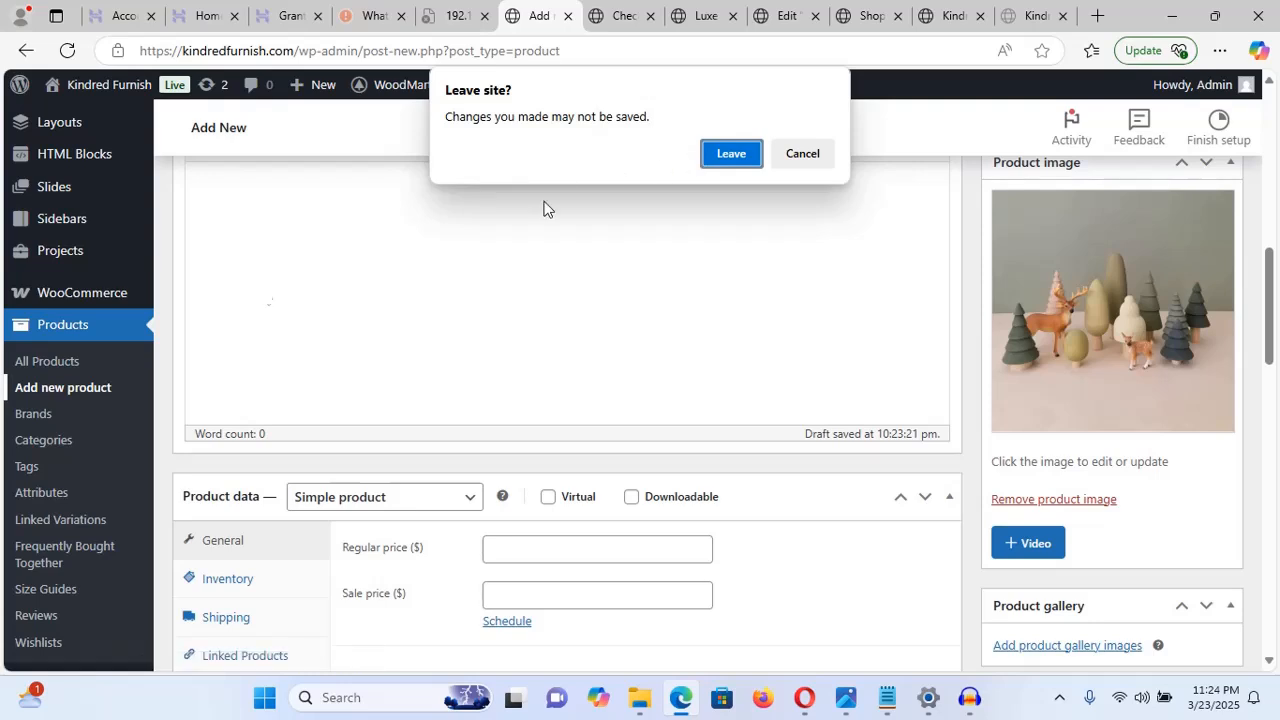
left_click(794, 150)
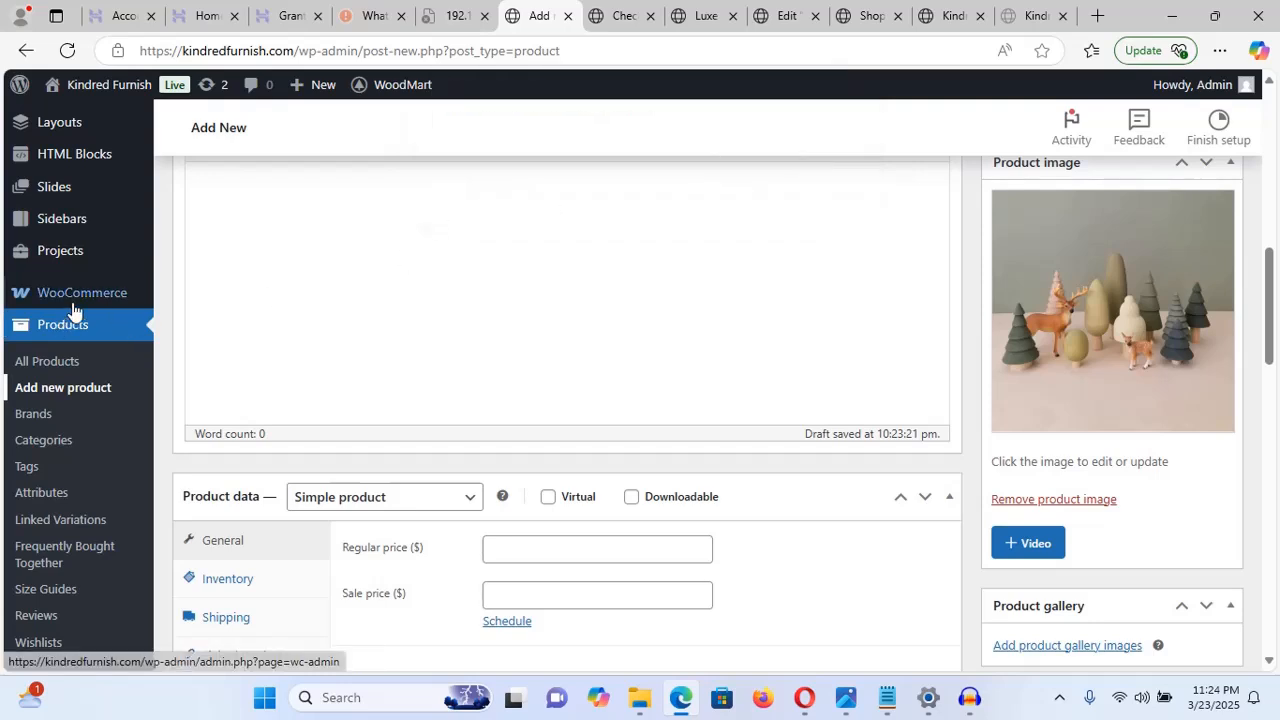
mouse_move(100, 294)
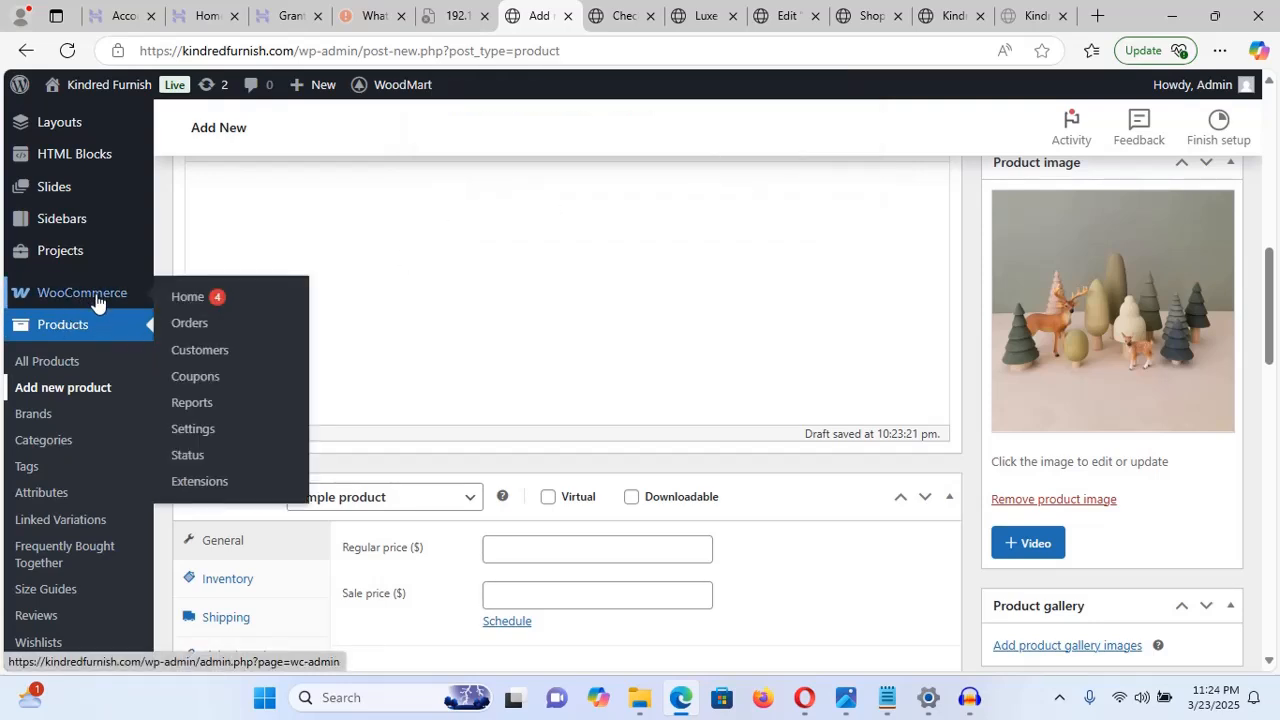
left_click(193, 429)
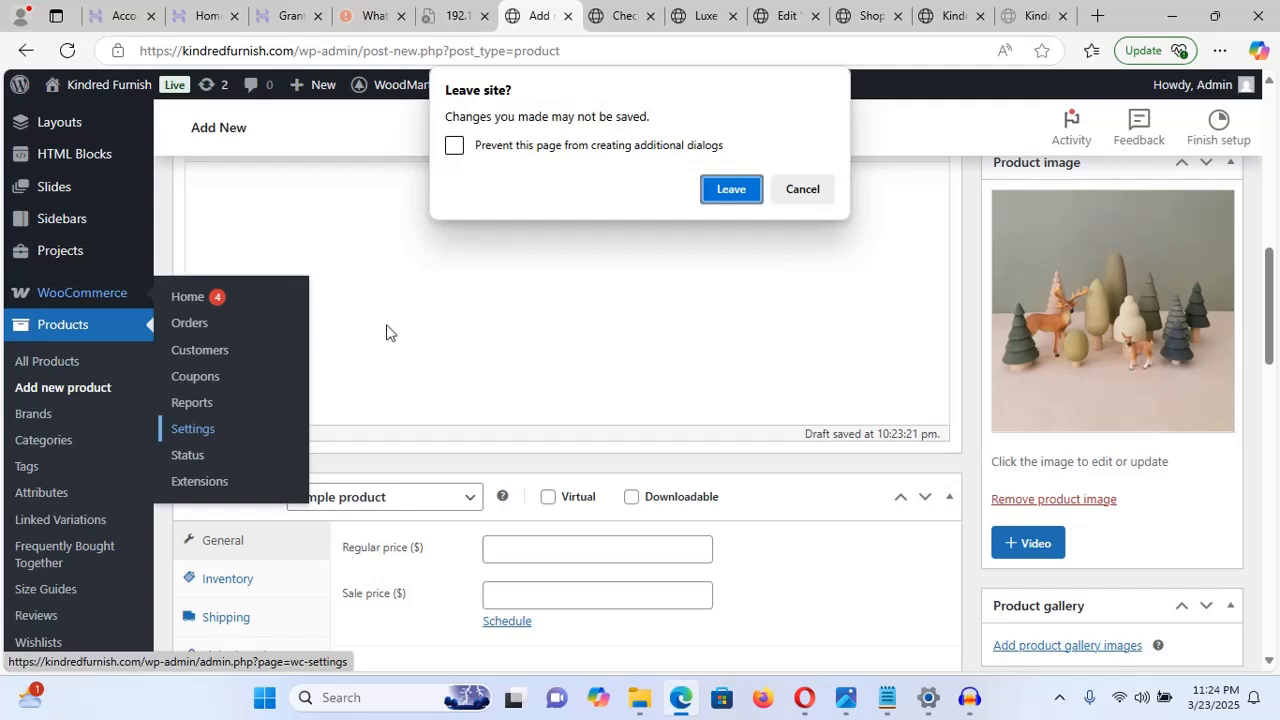
left_click(724, 192)
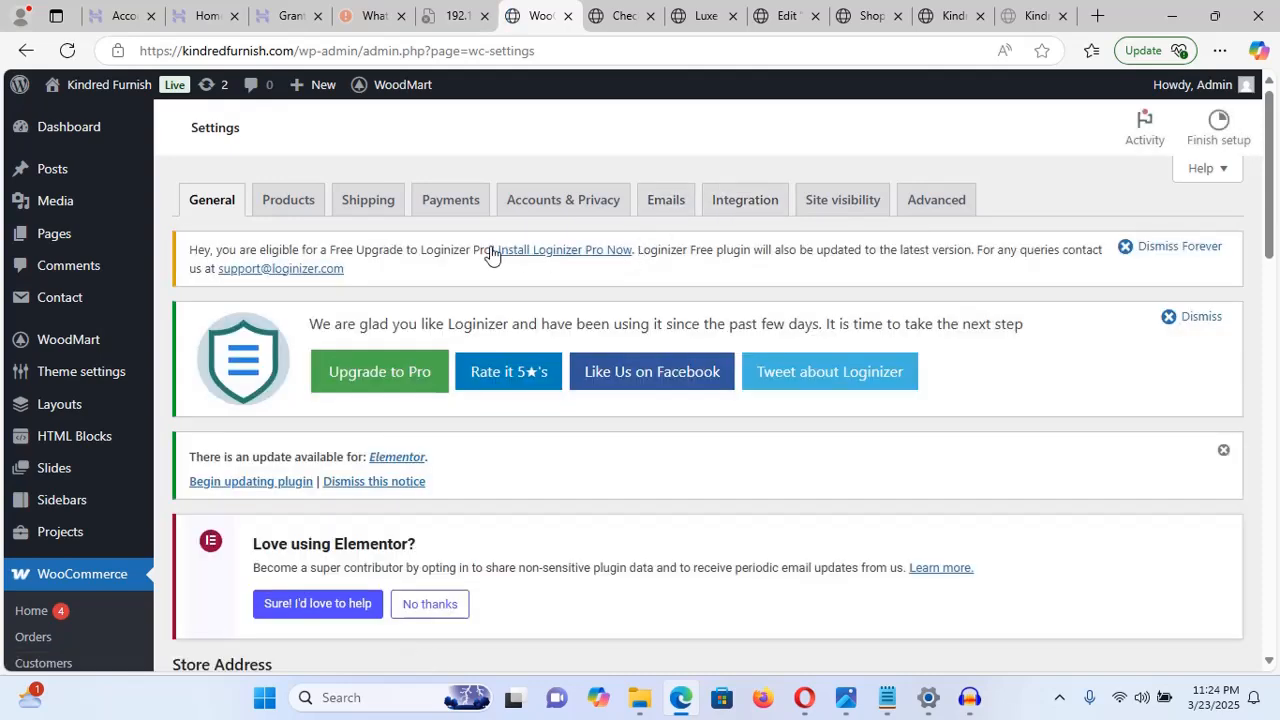
- Examine the installed payment methods and their enabled state in the WooCommerce payment settings
left_click(437, 200)
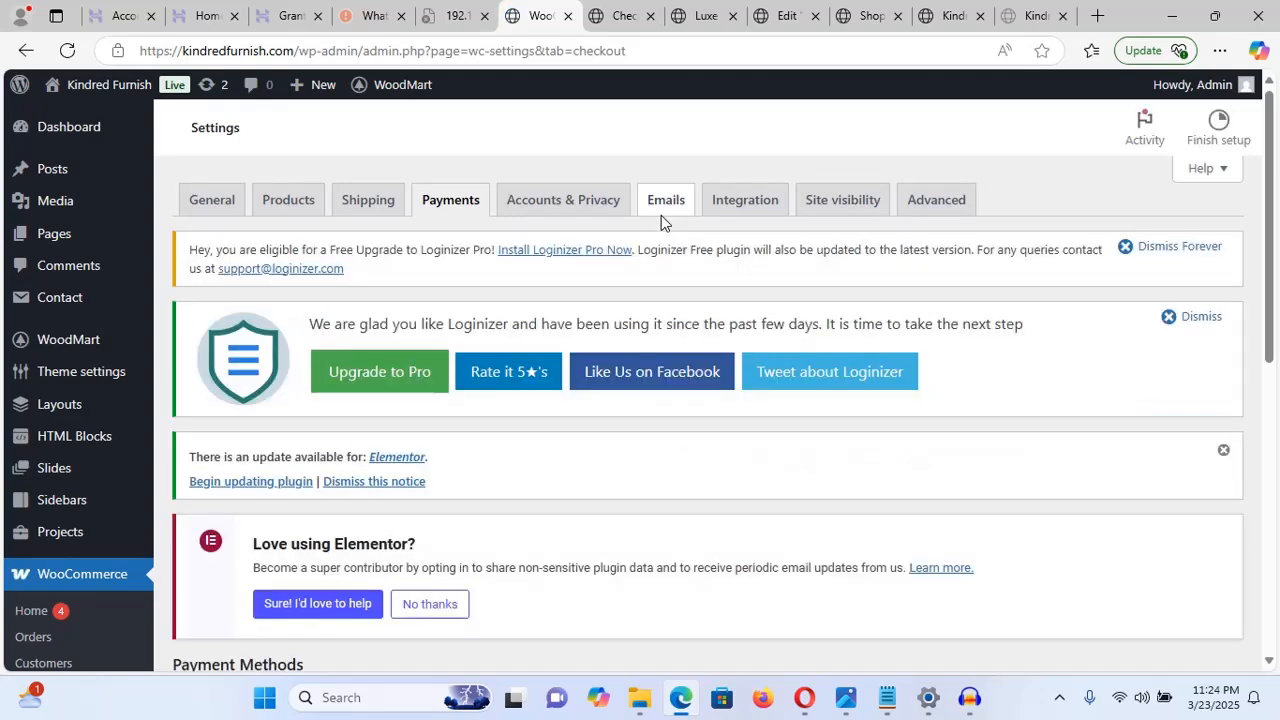
scroll(661, 215, "down", 6)
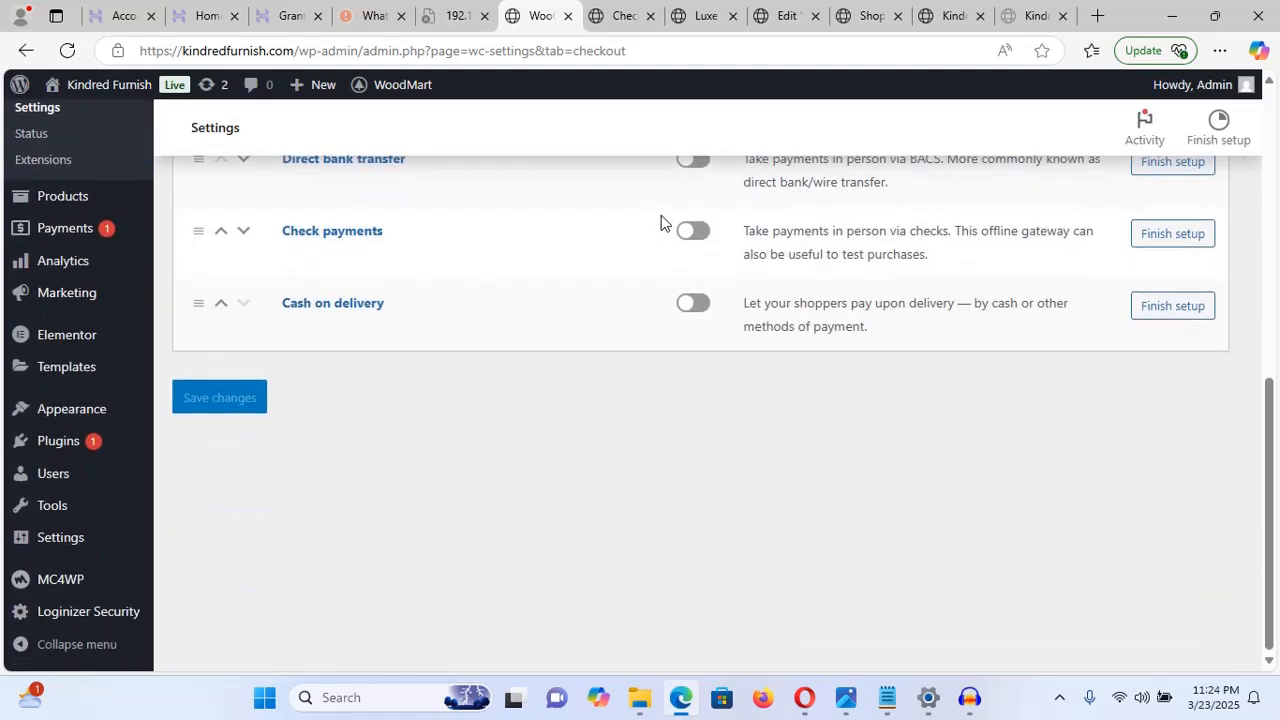
scroll(661, 222, "up", 1)
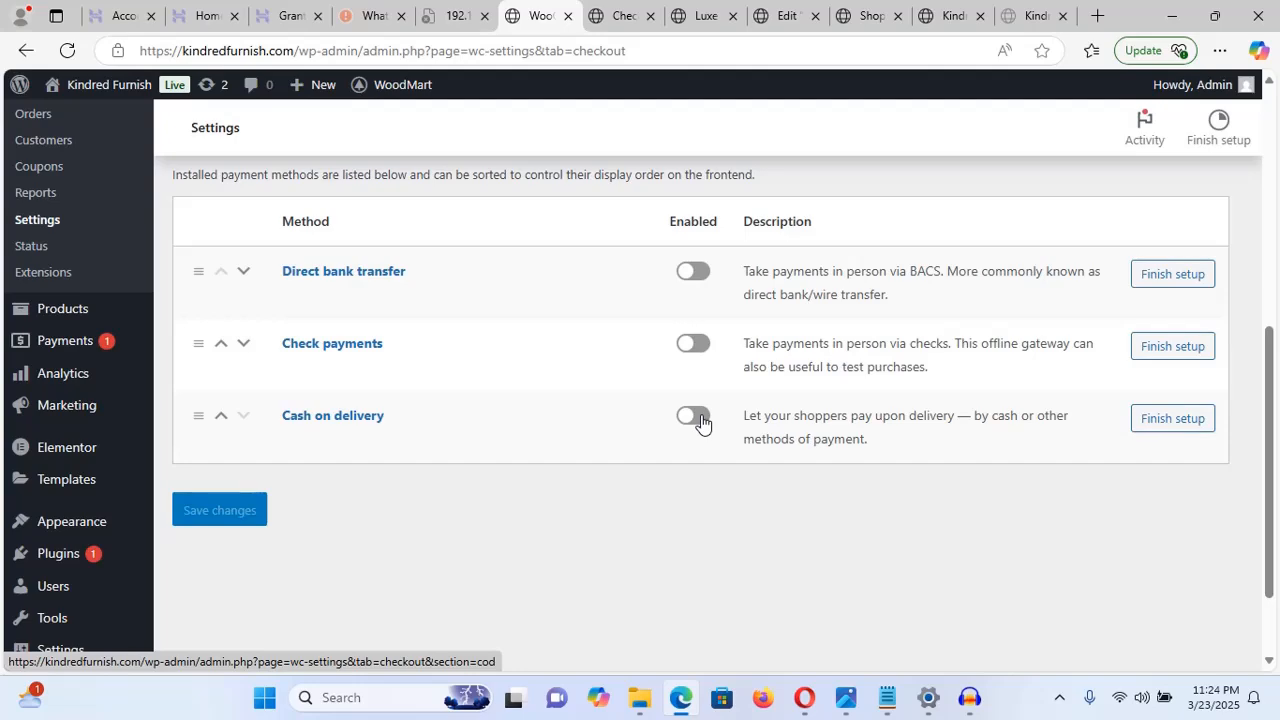
scroll(702, 420, "up", 3)
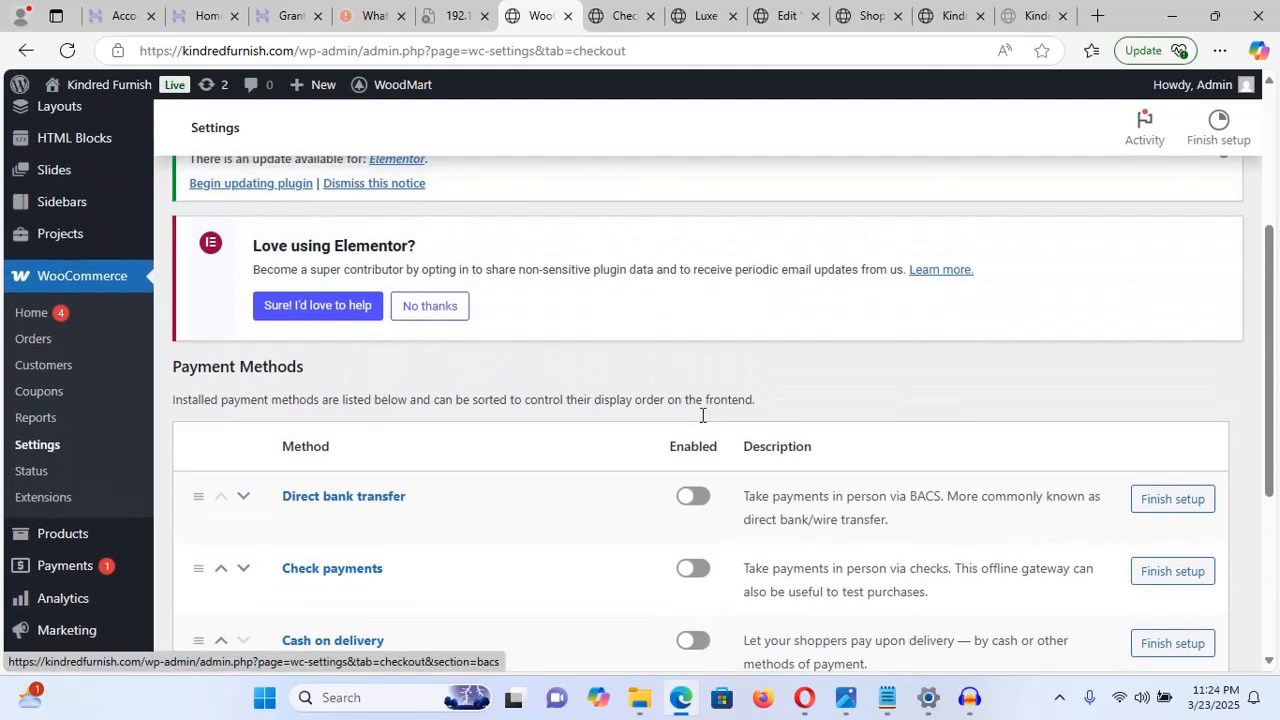
scroll(702, 414, "up", 2)
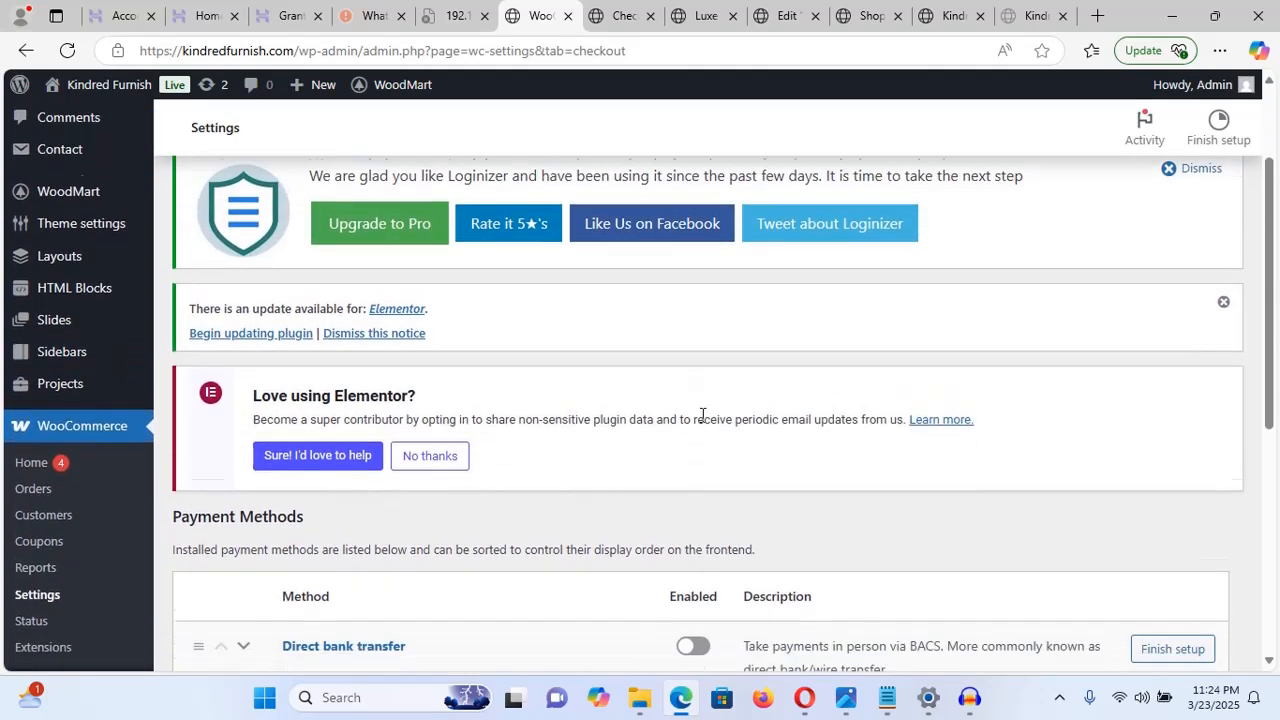
scroll(702, 414, "down", 3)
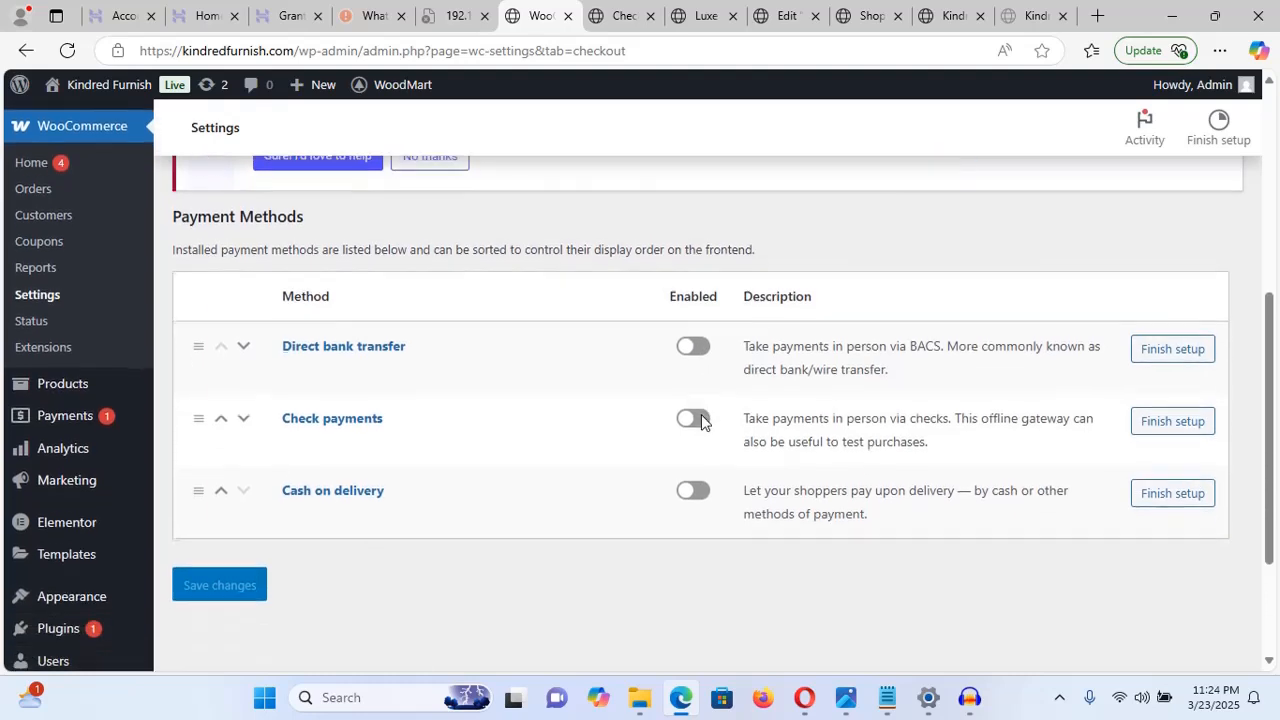
scroll(701, 420, "down", 2)
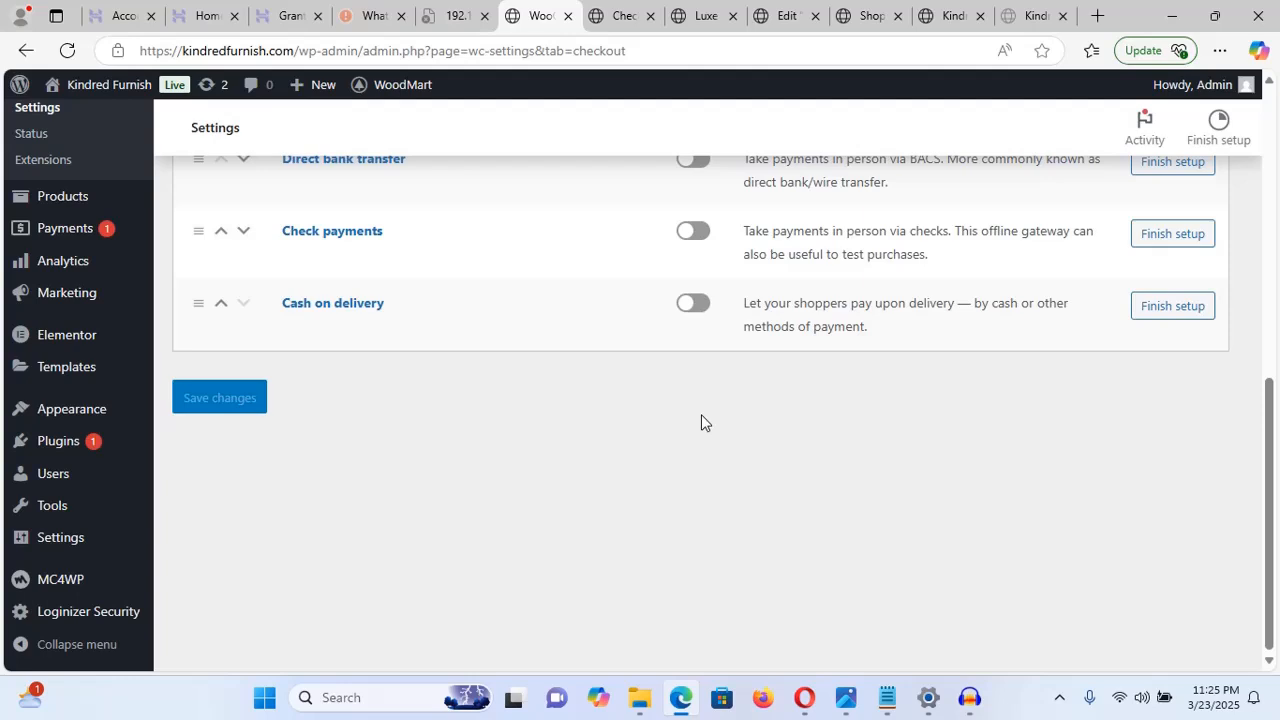
- Go to the page for adding new plugins and search for "paystack"
mouse_move(43, 448)
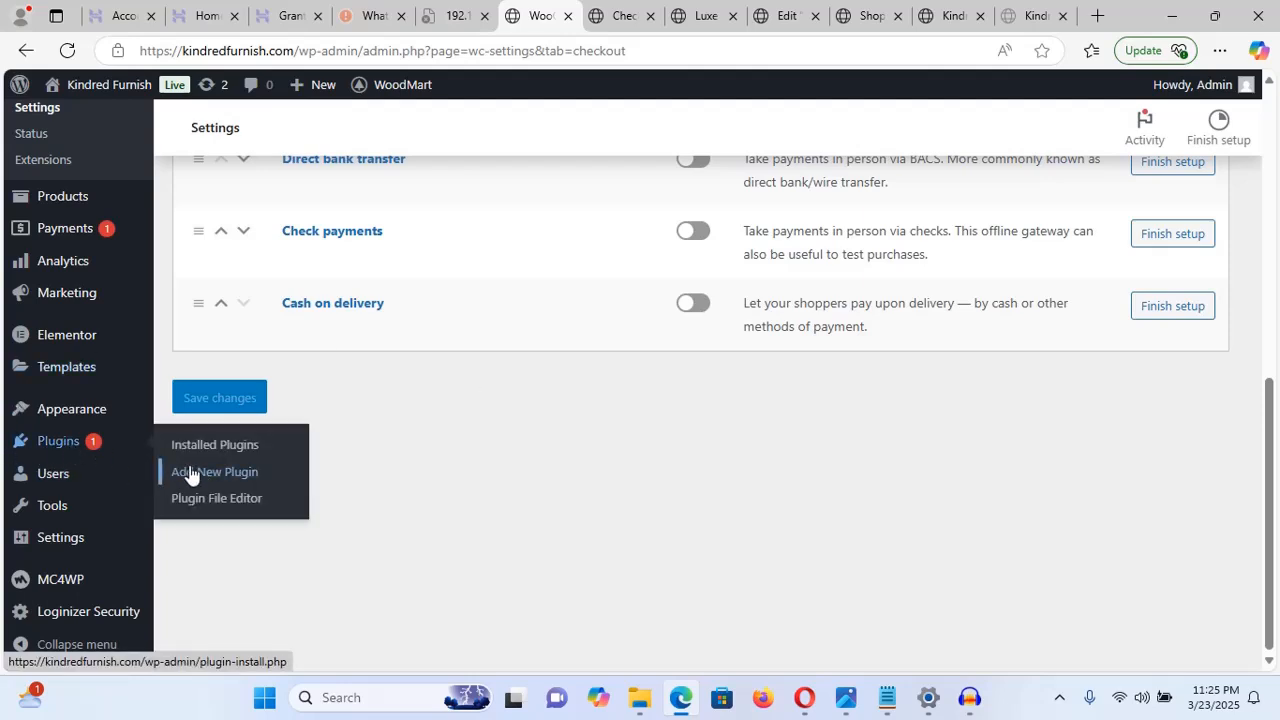
left_click(190, 473)
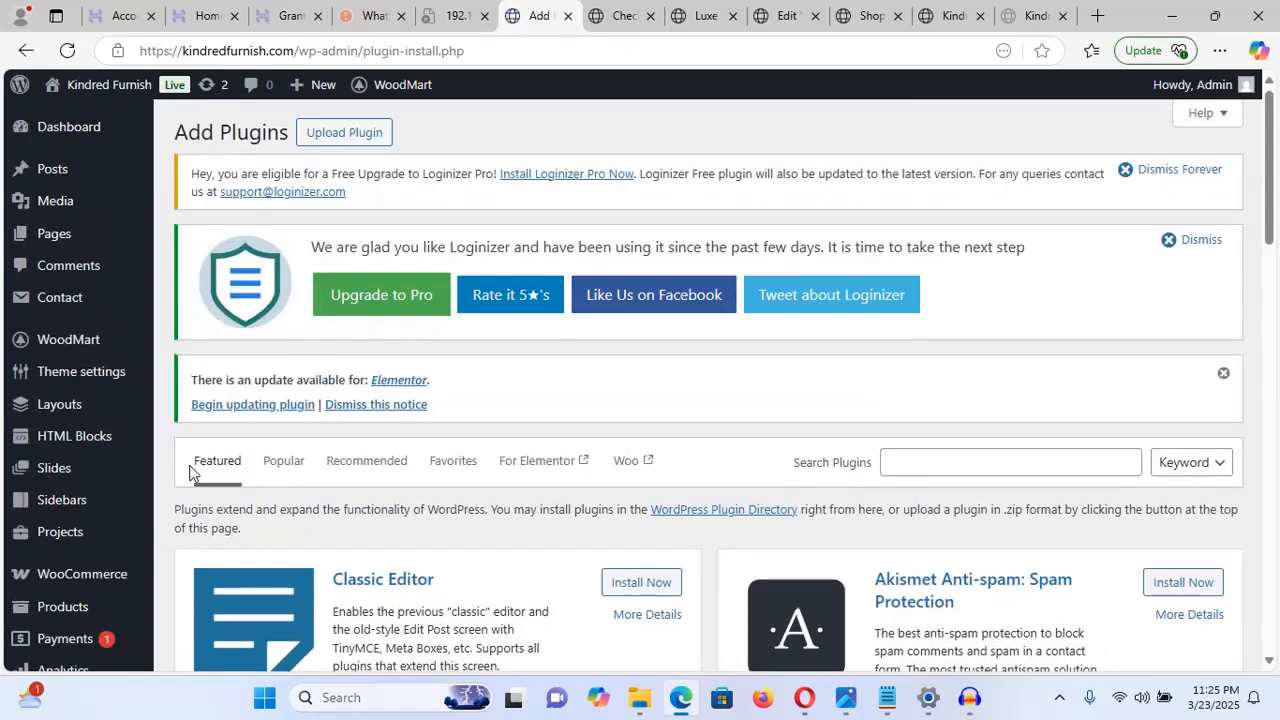
scroll(190, 473, "down", 3)
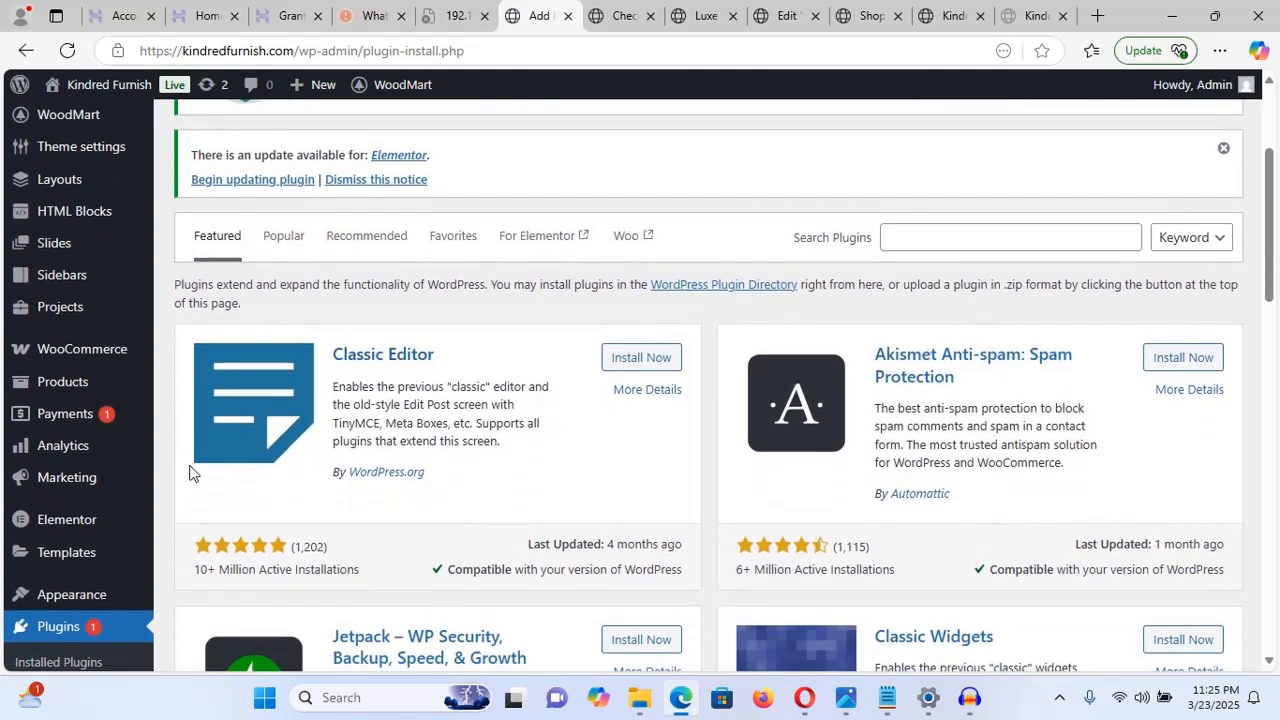
left_click(966, 234)
type("pays")
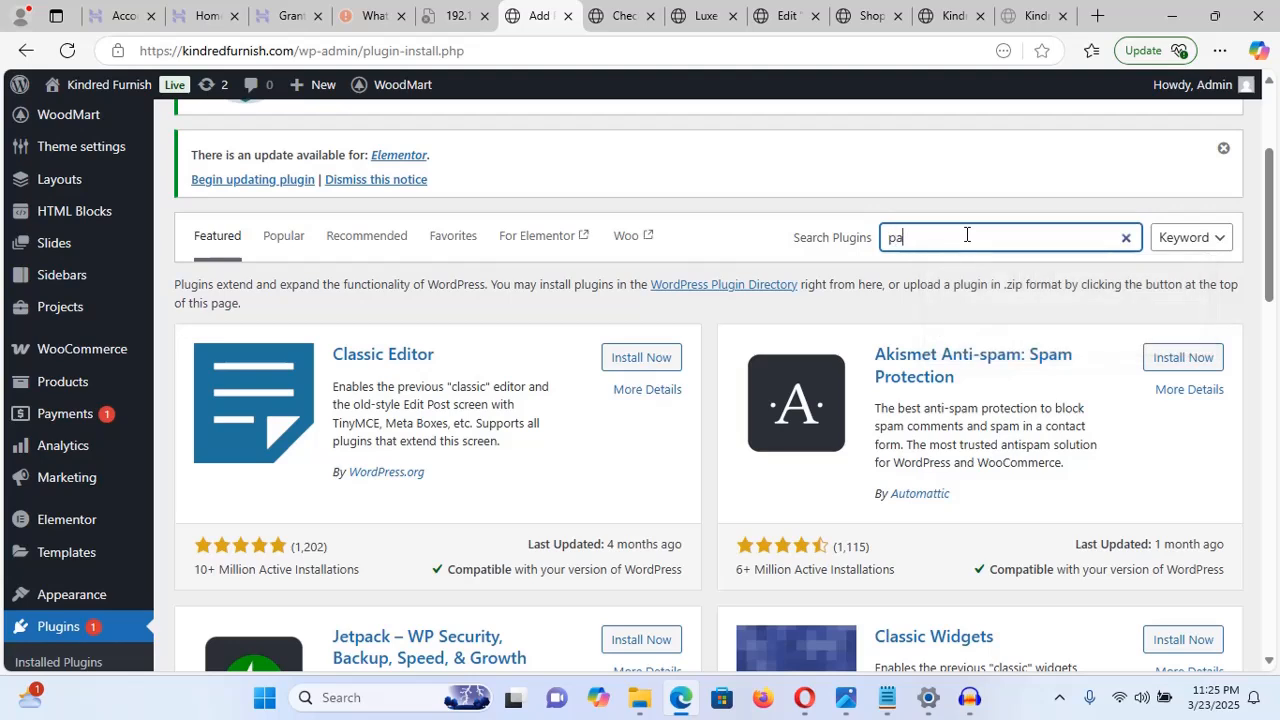
type("tack")
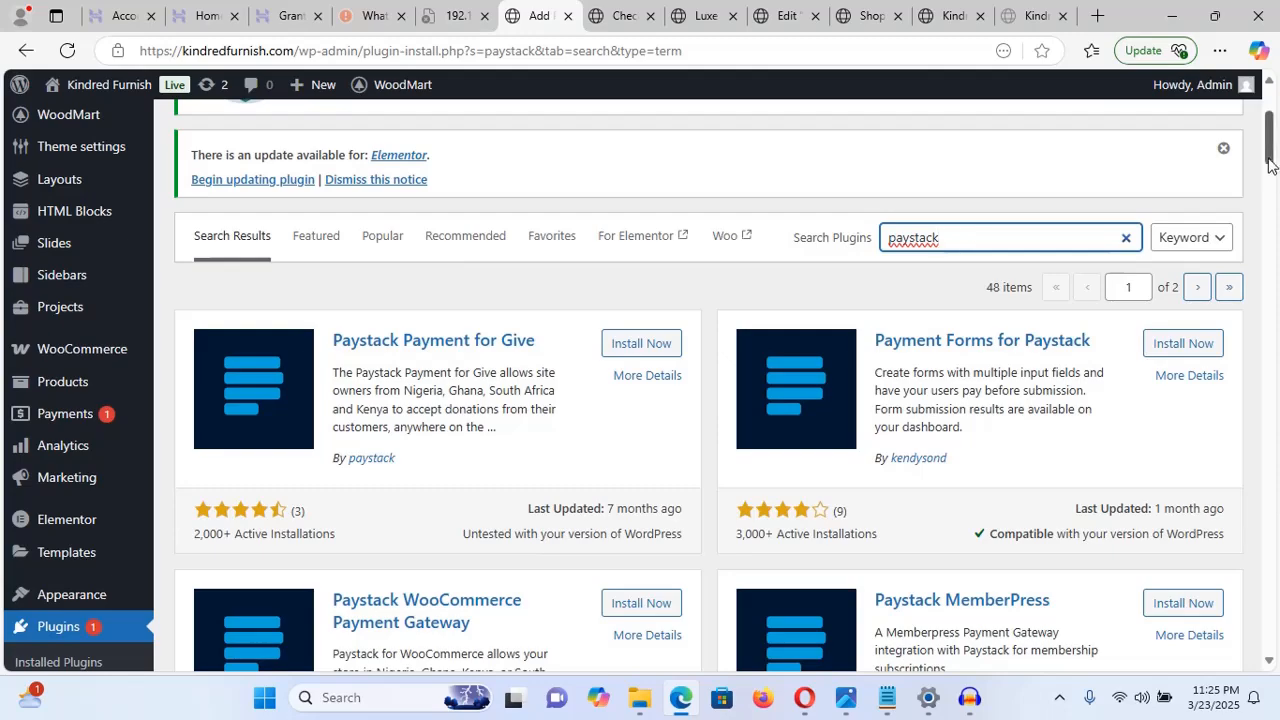
- Install and activate the Paystack WooCommerce Payment Gateway plugin
mouse_move(1271, 136)
left_mouse_down()
mouse_move(1272, 185)
mouse_move(1273, 122)
mouse_move(1273, 157)
left_mouse_up()
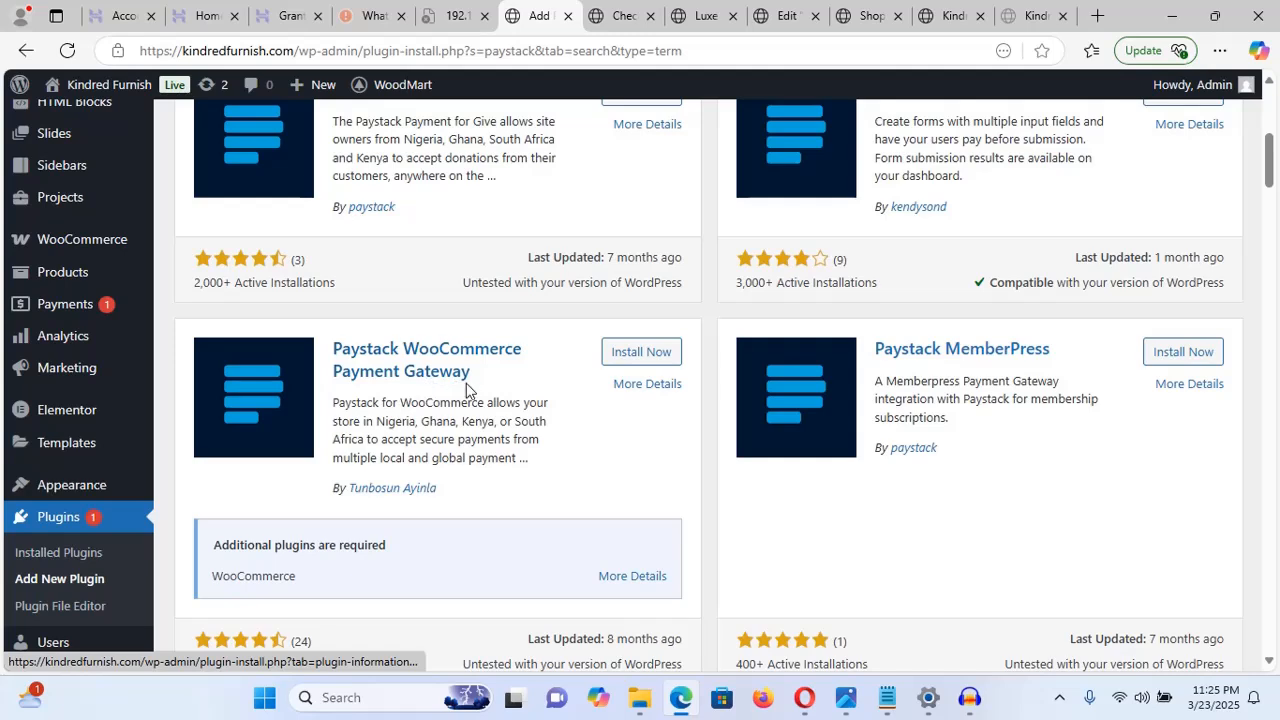
left_click(640, 355)
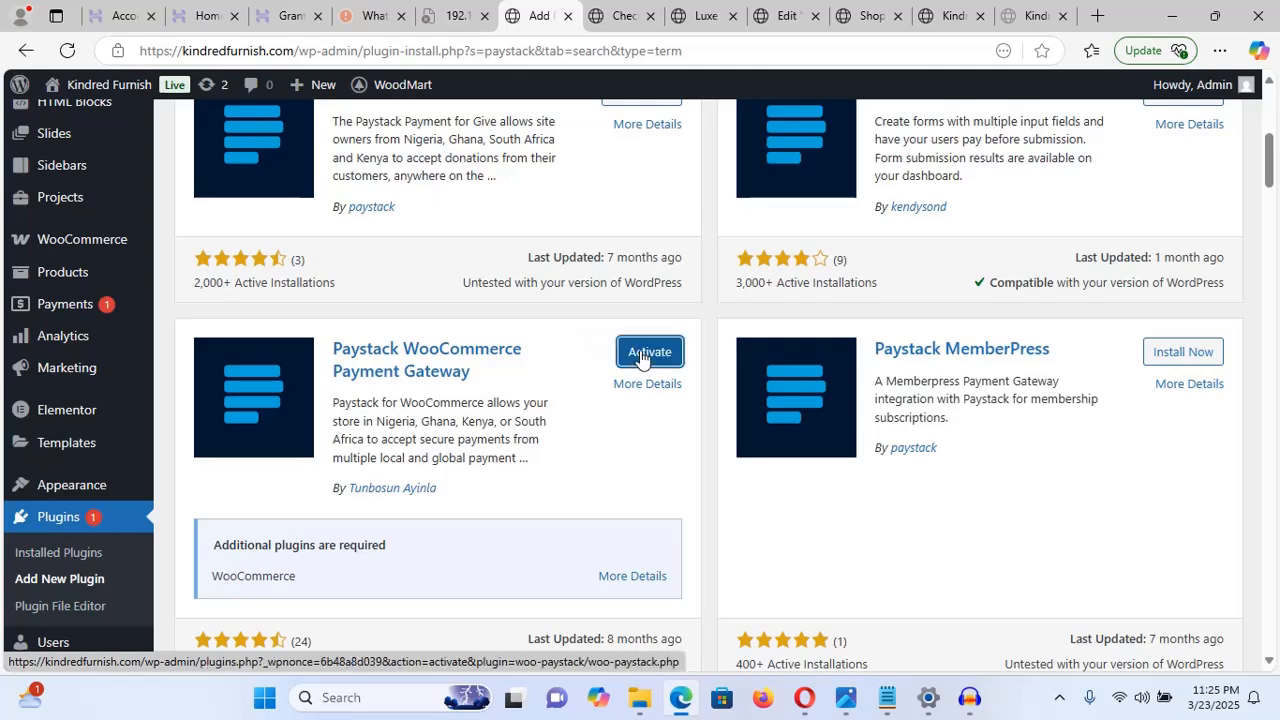
left_click(641, 355)
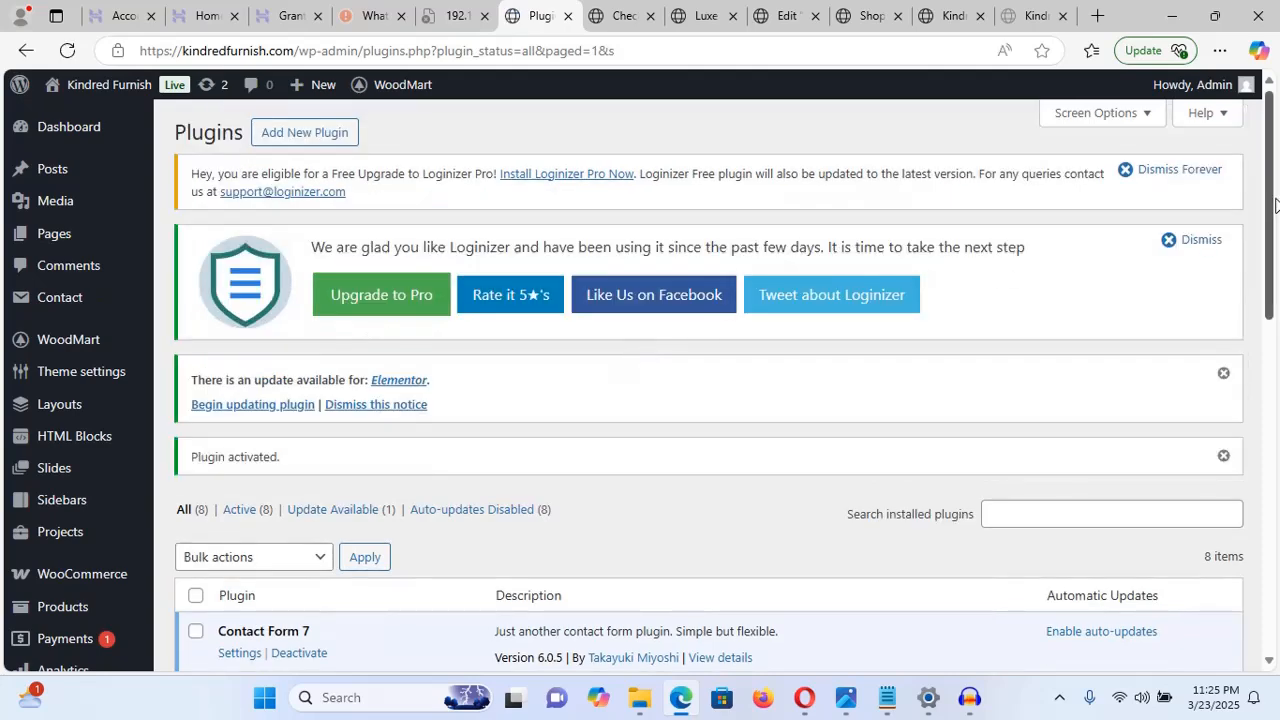
- Enable Paystack as a payment method in the WooCommerce payment settings and open its setup page
left_click_drag(1275, 205, 1272, 307)
mouse_move(93, 330)
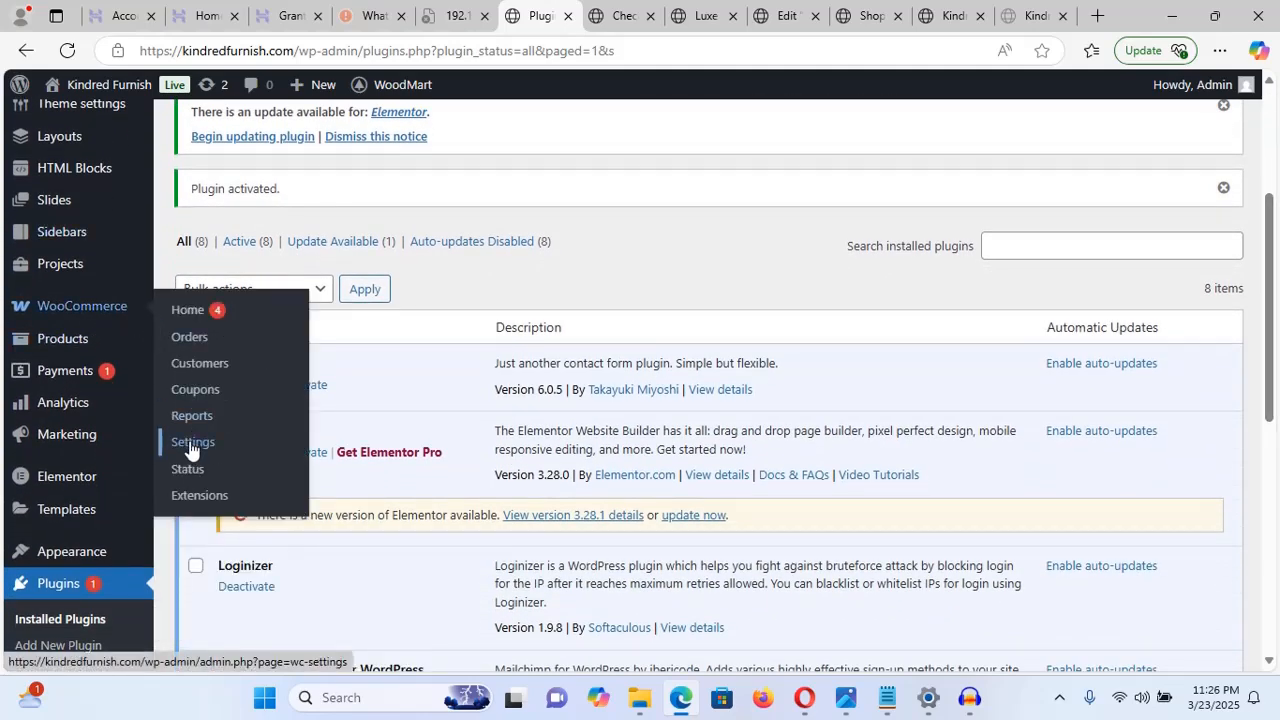
left_click(190, 450)
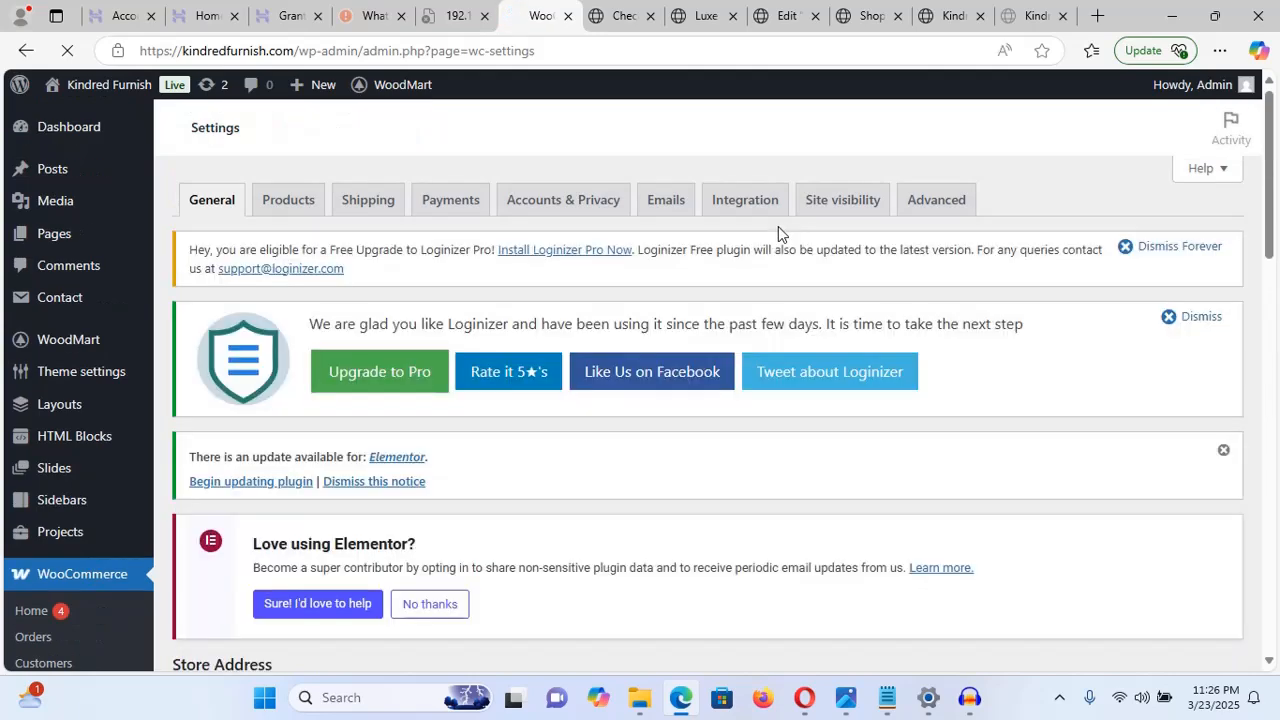
left_click(451, 201)
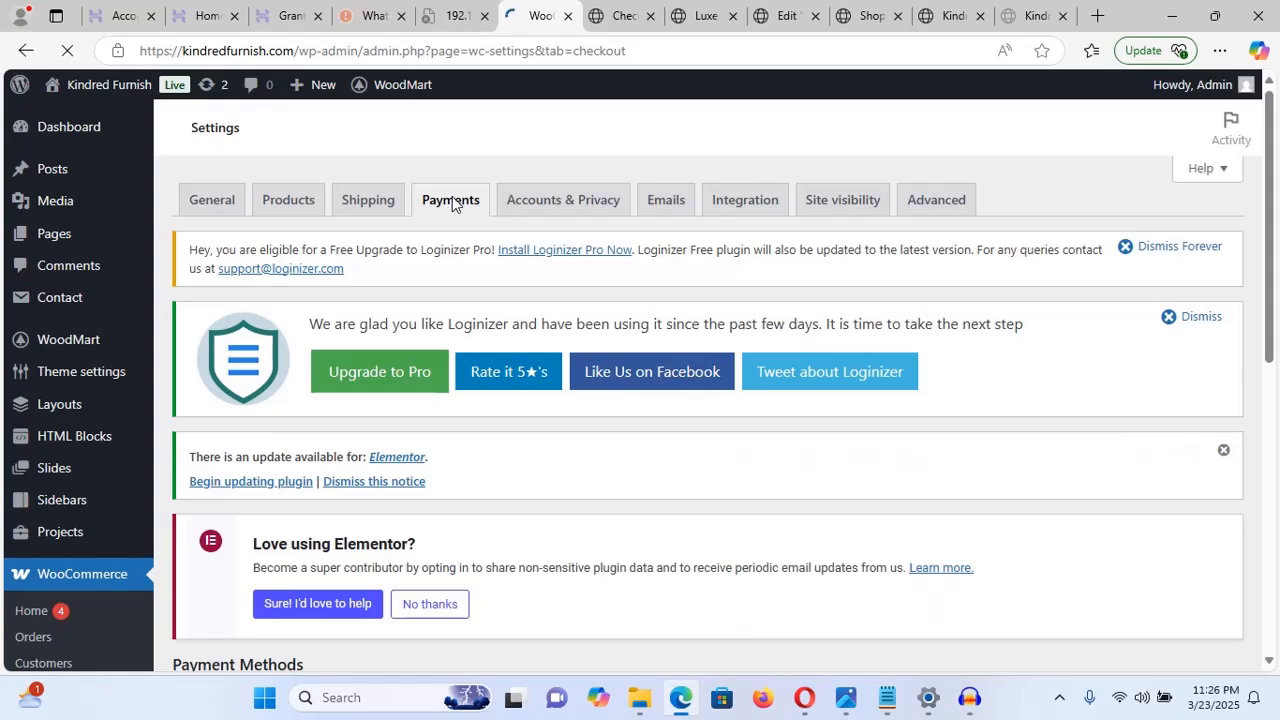
scroll(451, 201, "down", 5)
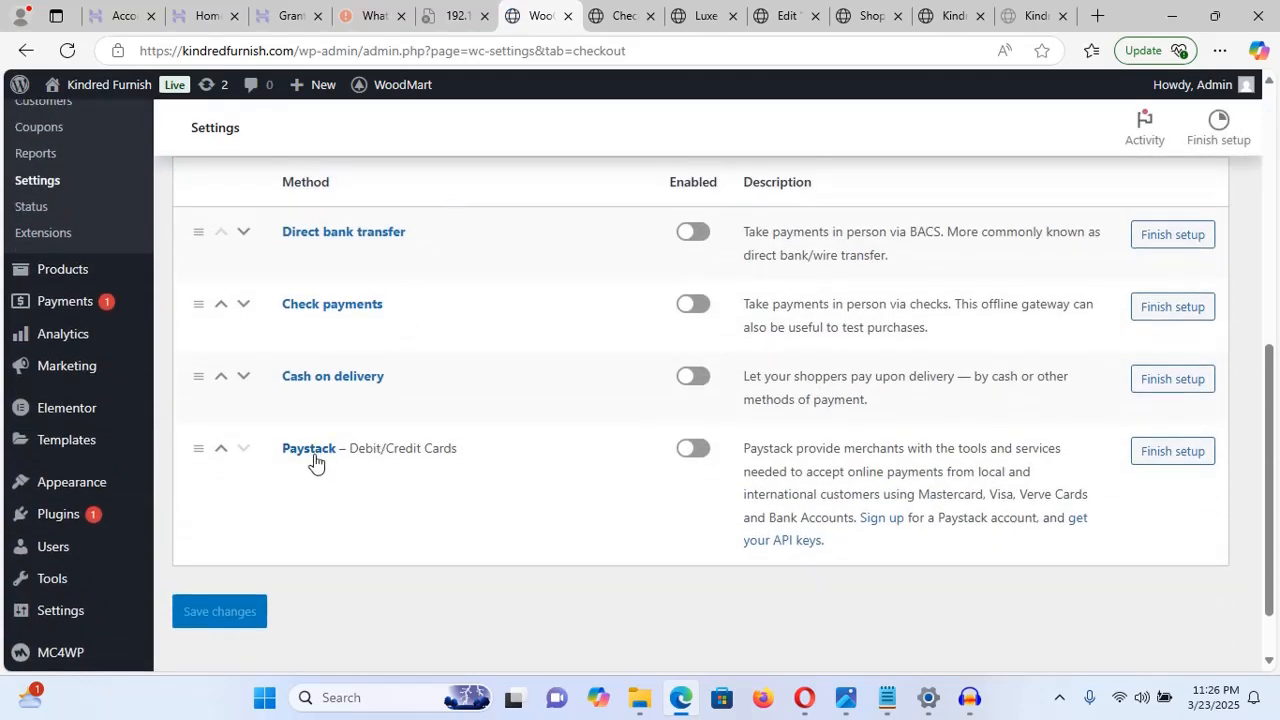
left_click(698, 456)
left_click(1141, 457)
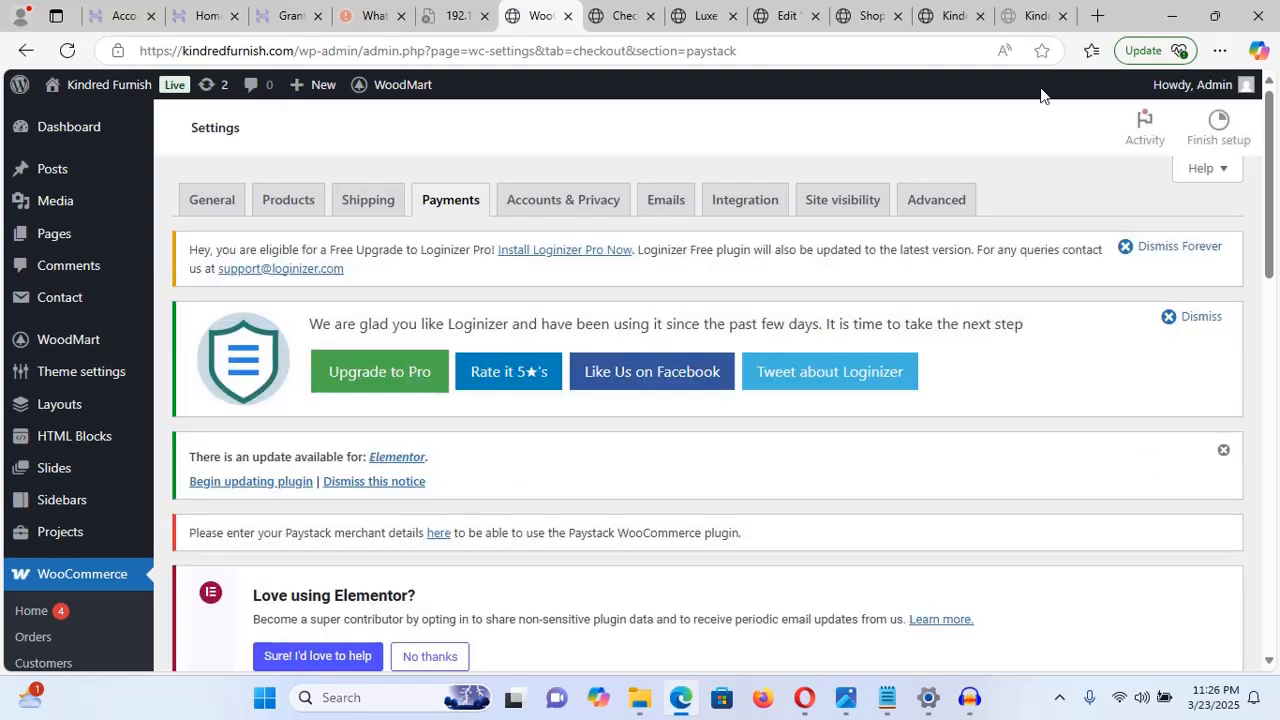
- Open the paystack.com website in a new browser tab
left_click(1097, 16)
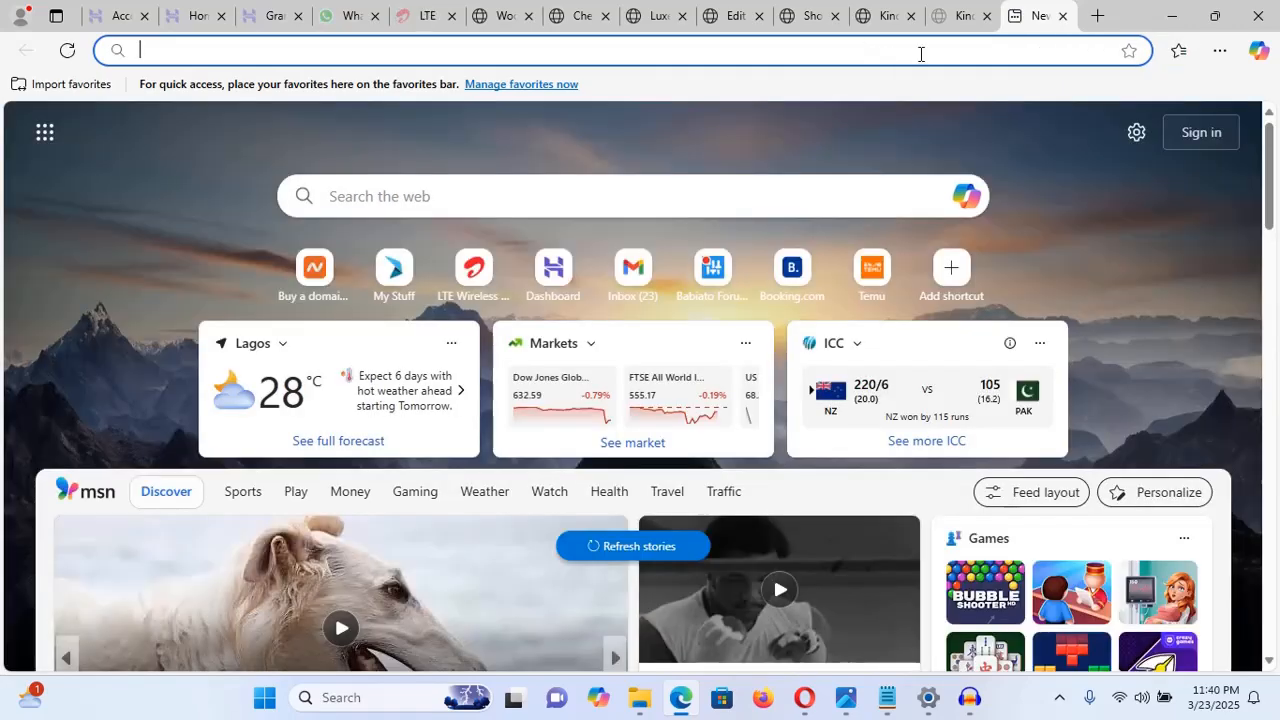
type("pay")
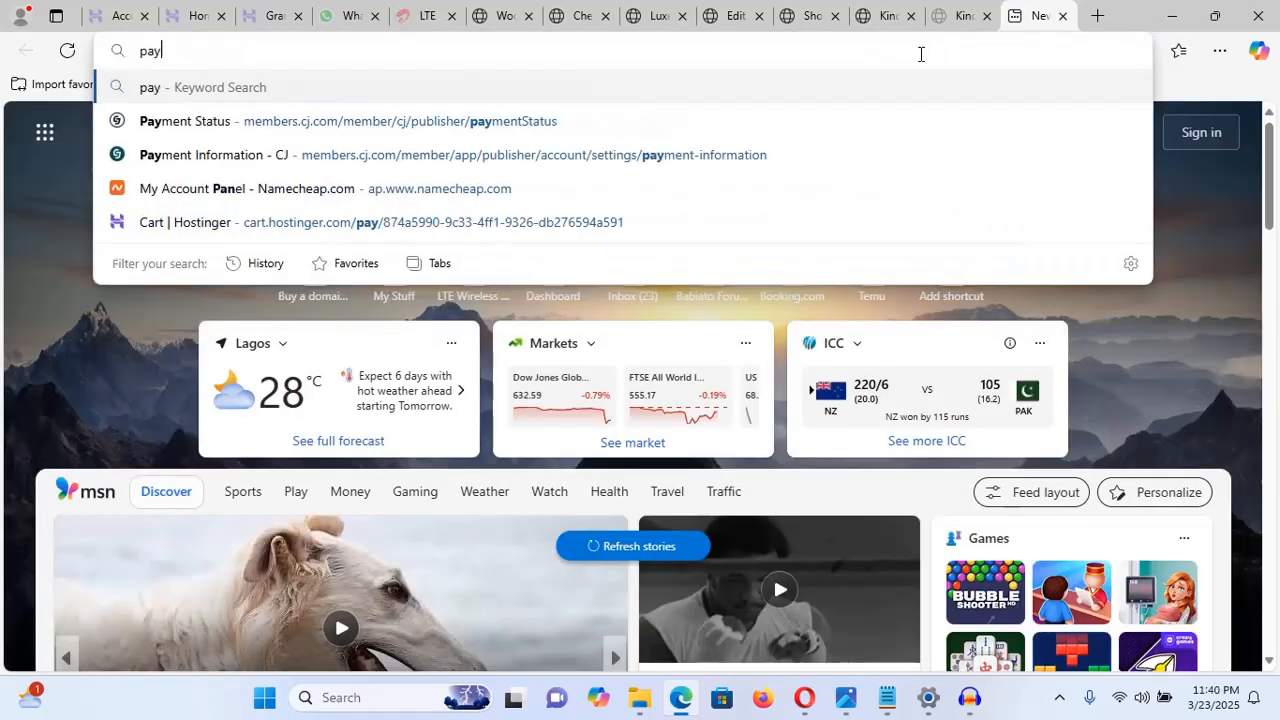
type("stack")
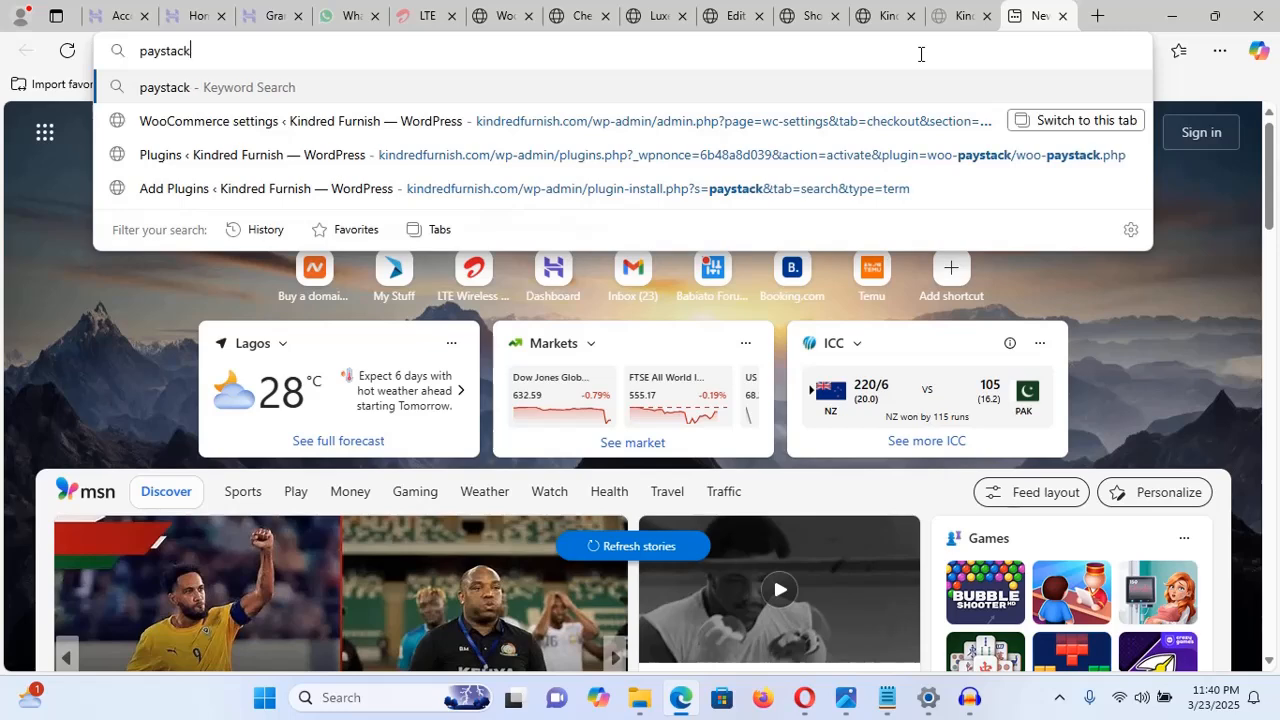
type(".com")
key("Return")
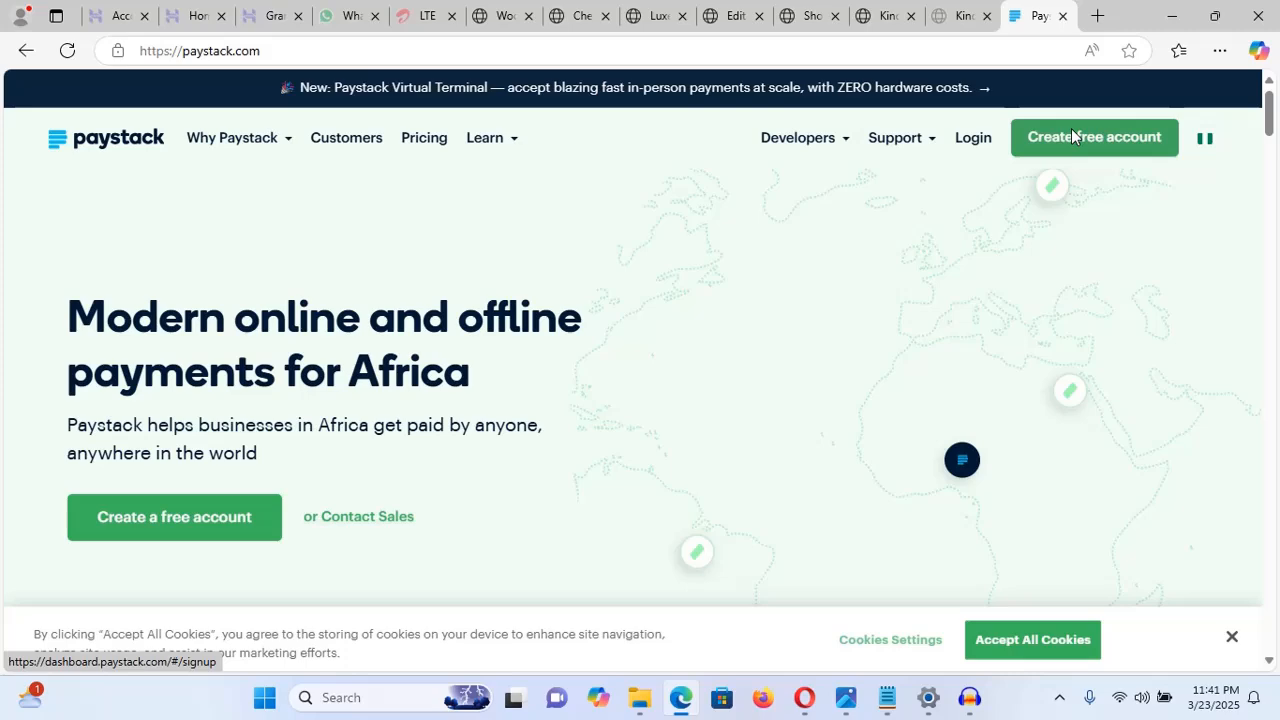
- Return to the already open WooCommerce settings page for the Paystack payment method
left_click(948, 15)
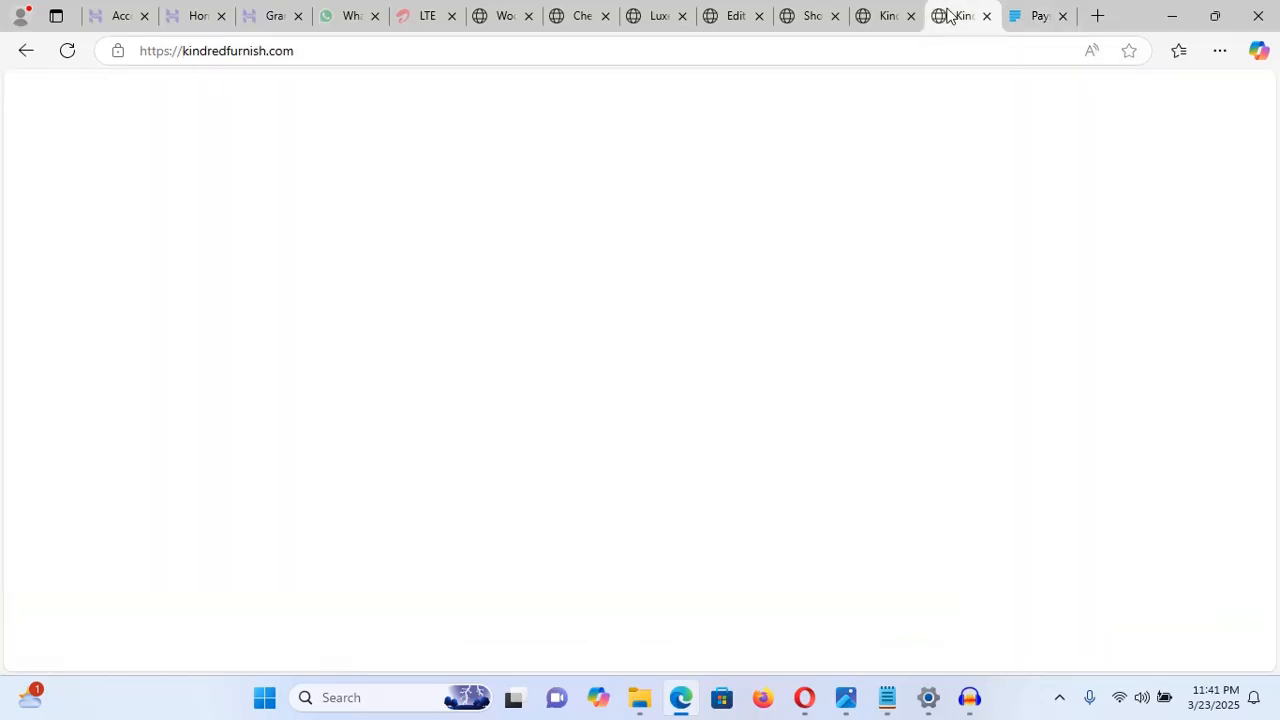
left_click(884, 20)
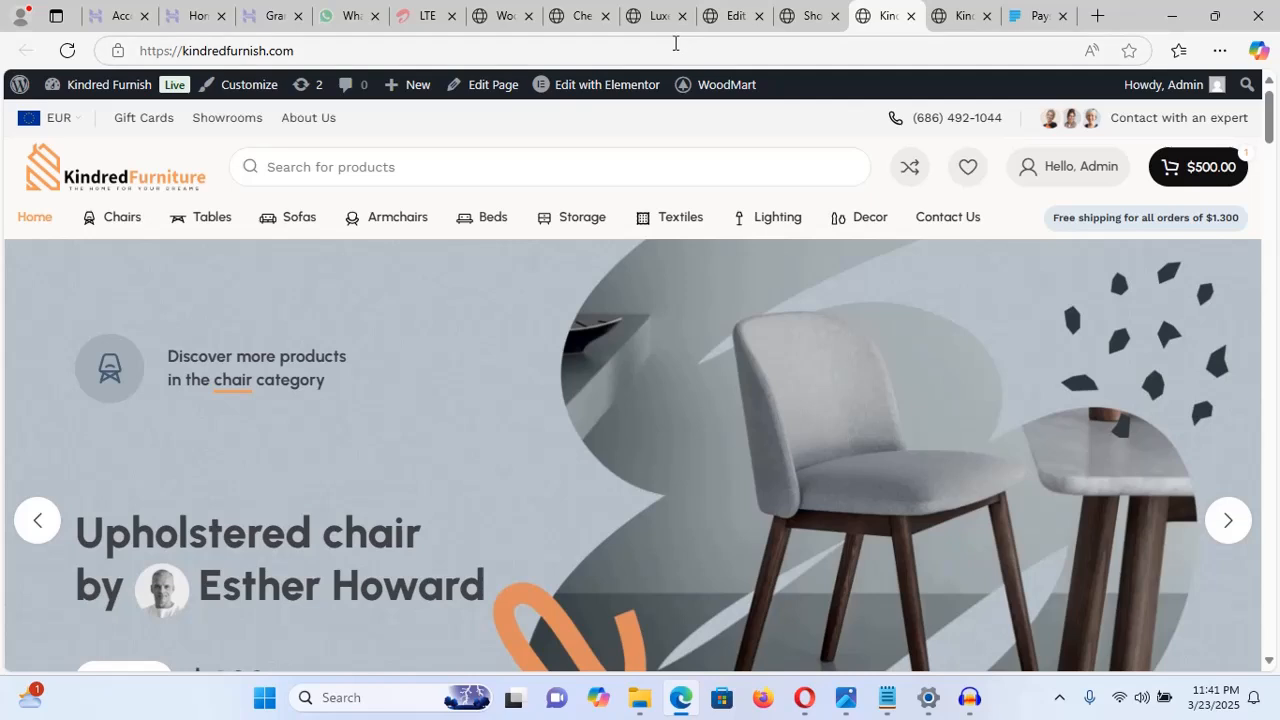
left_click(577, 17)
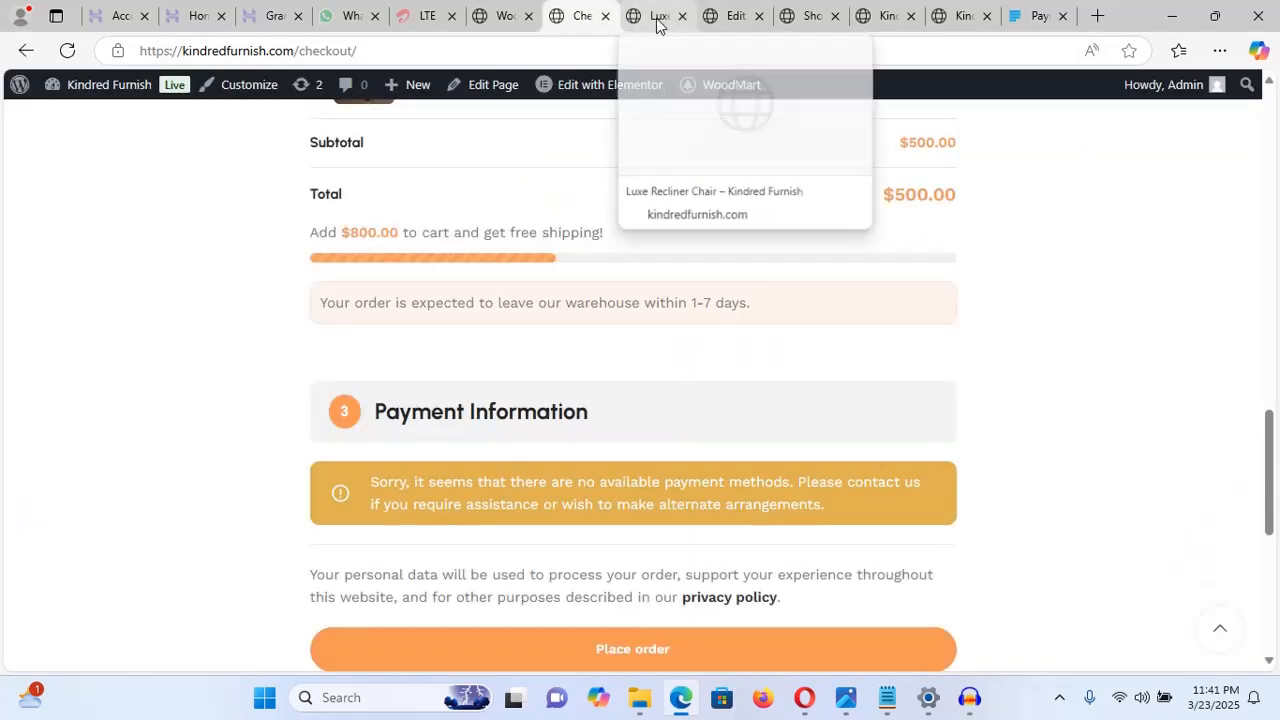
left_click(493, 17)
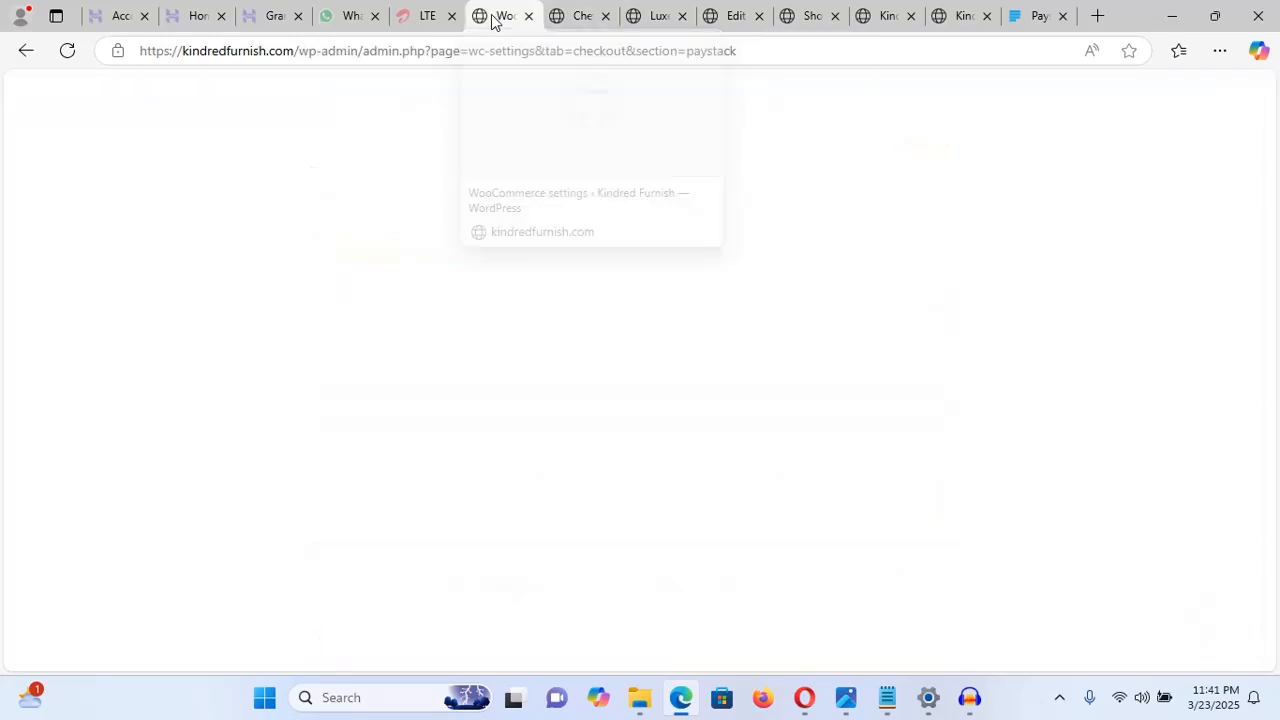
- Disable test mode in the Paystack settings and go to the Live Secret Key and Live Public Key fields
scroll(707, 139, "down", 7)
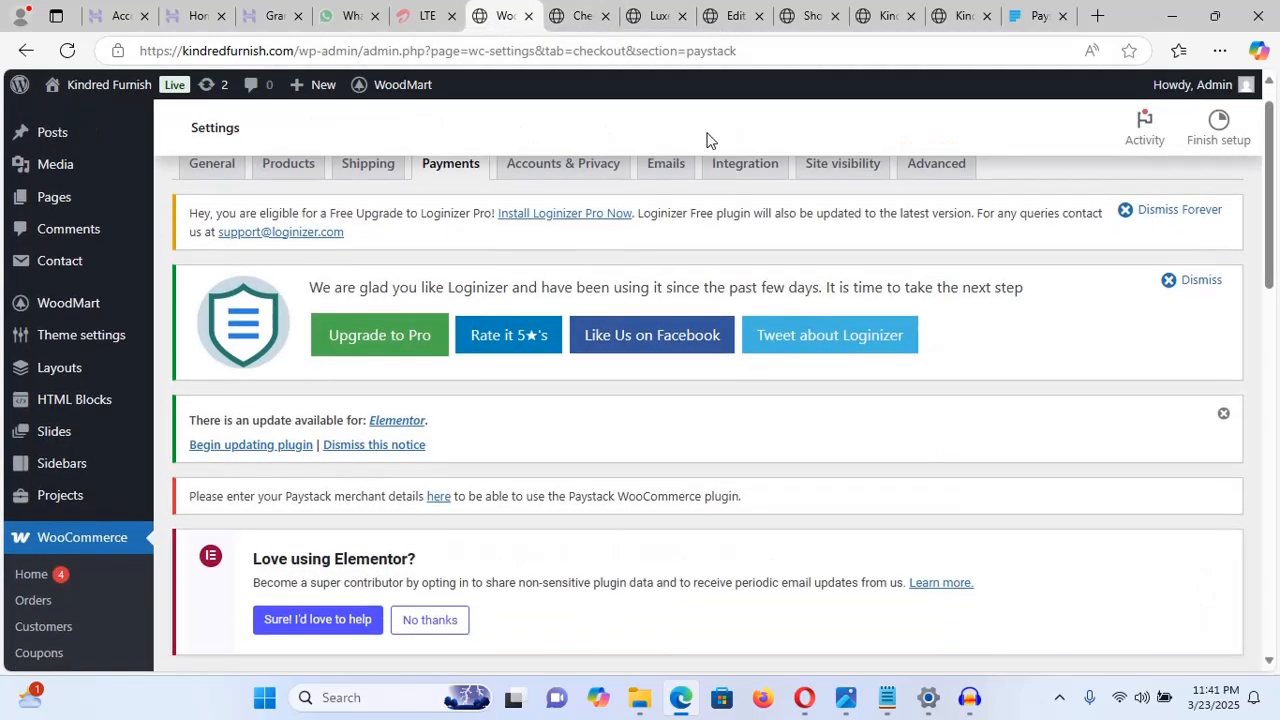
scroll(707, 139, "up", 4)
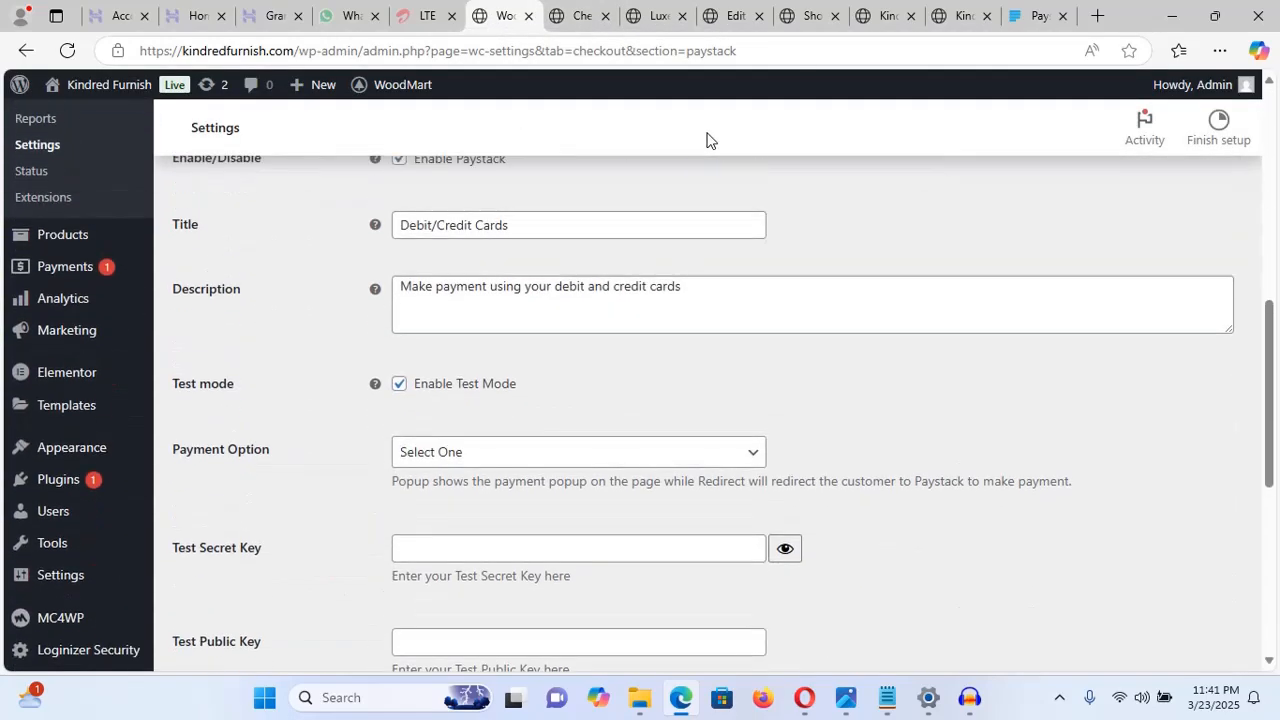
scroll(707, 139, "down", 8)
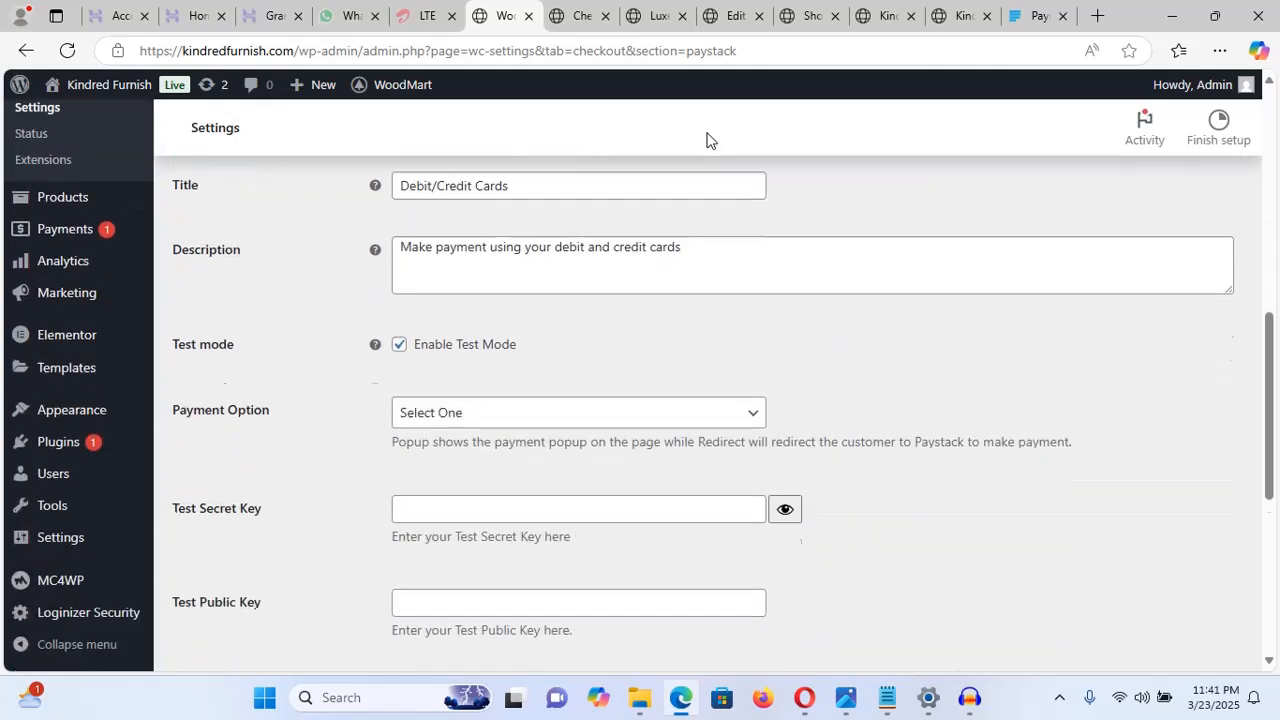
scroll(707, 139, "down", 2)
scroll(707, 139, "up", 3)
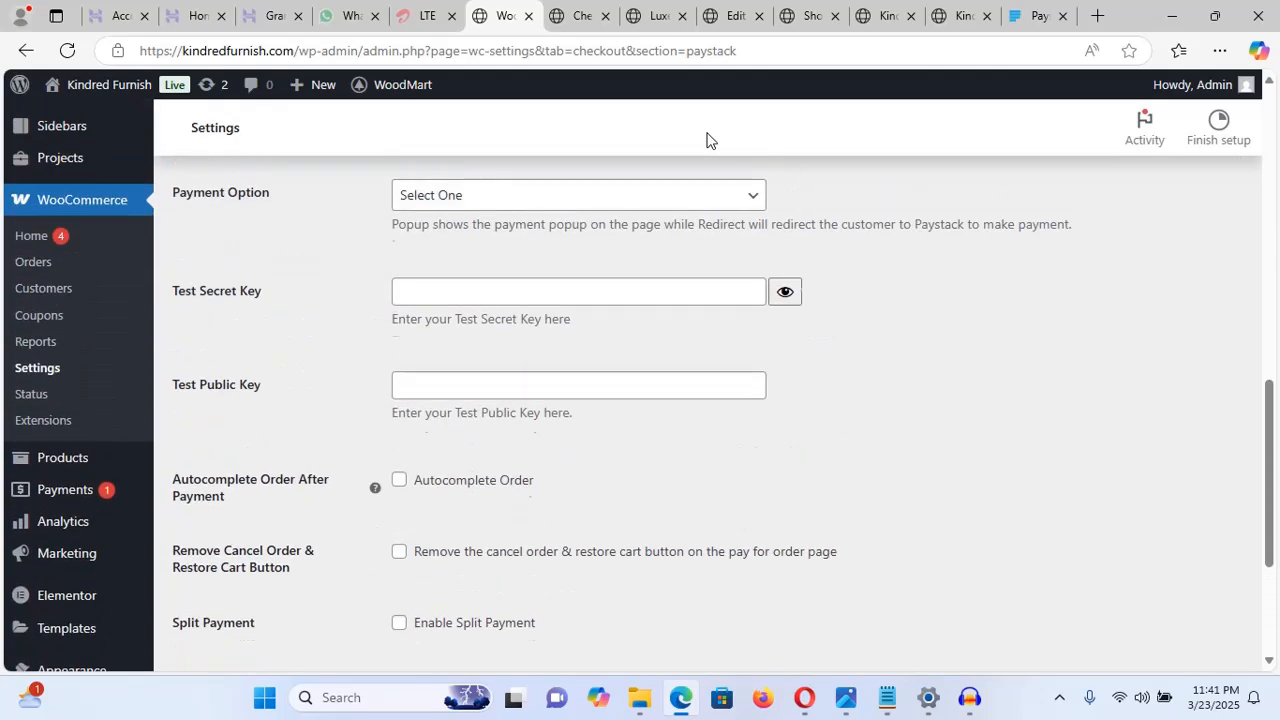
scroll(707, 139, "up", 2)
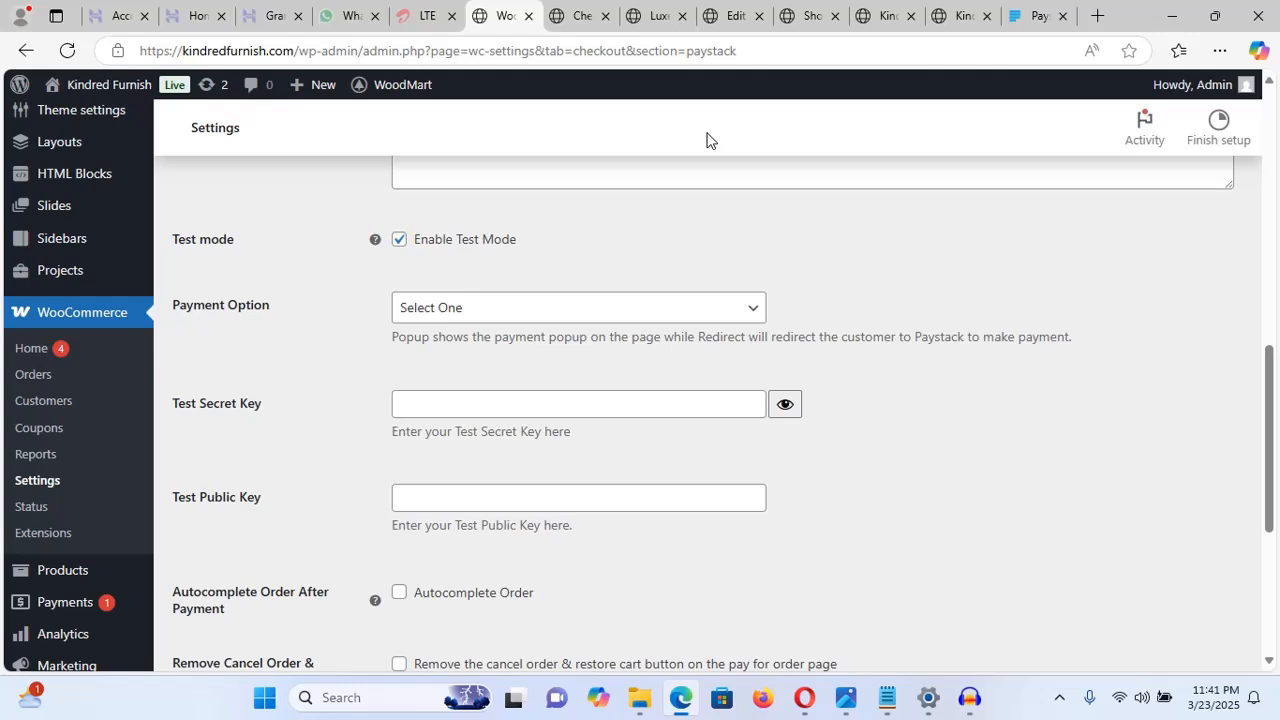
left_click(400, 248)
scroll(400, 248, "down", 3)
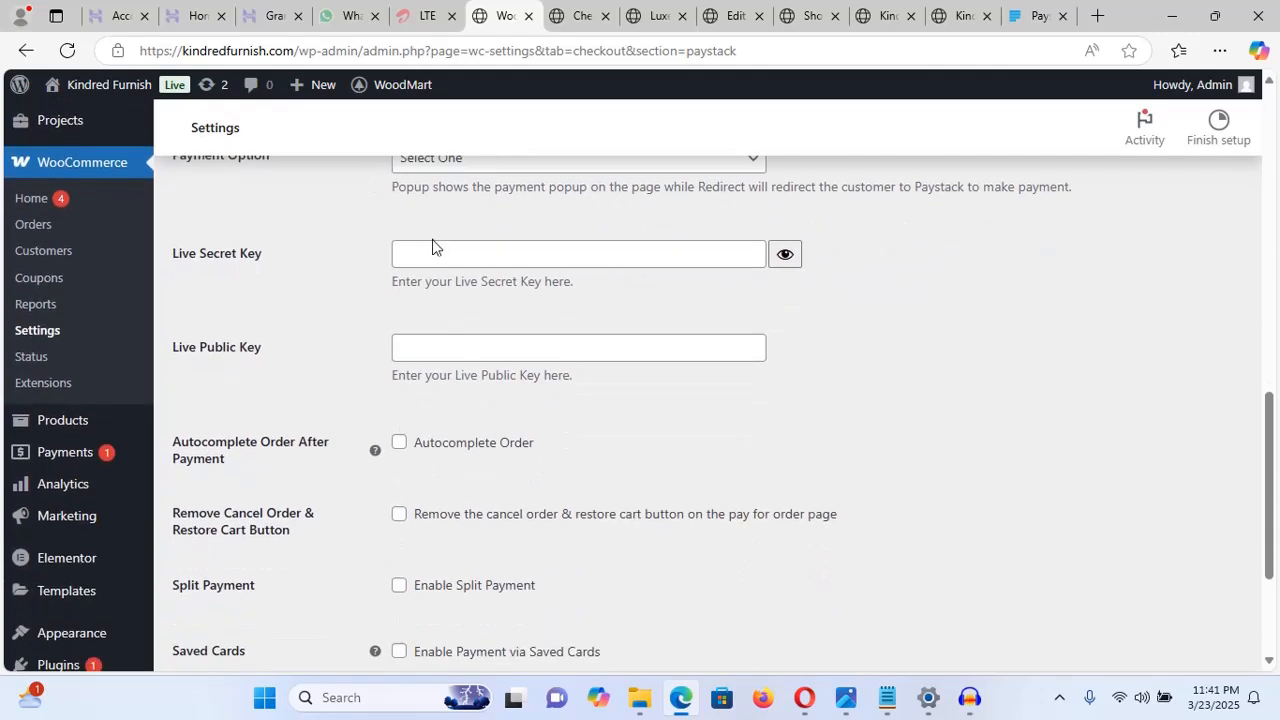
left_click(432, 250)
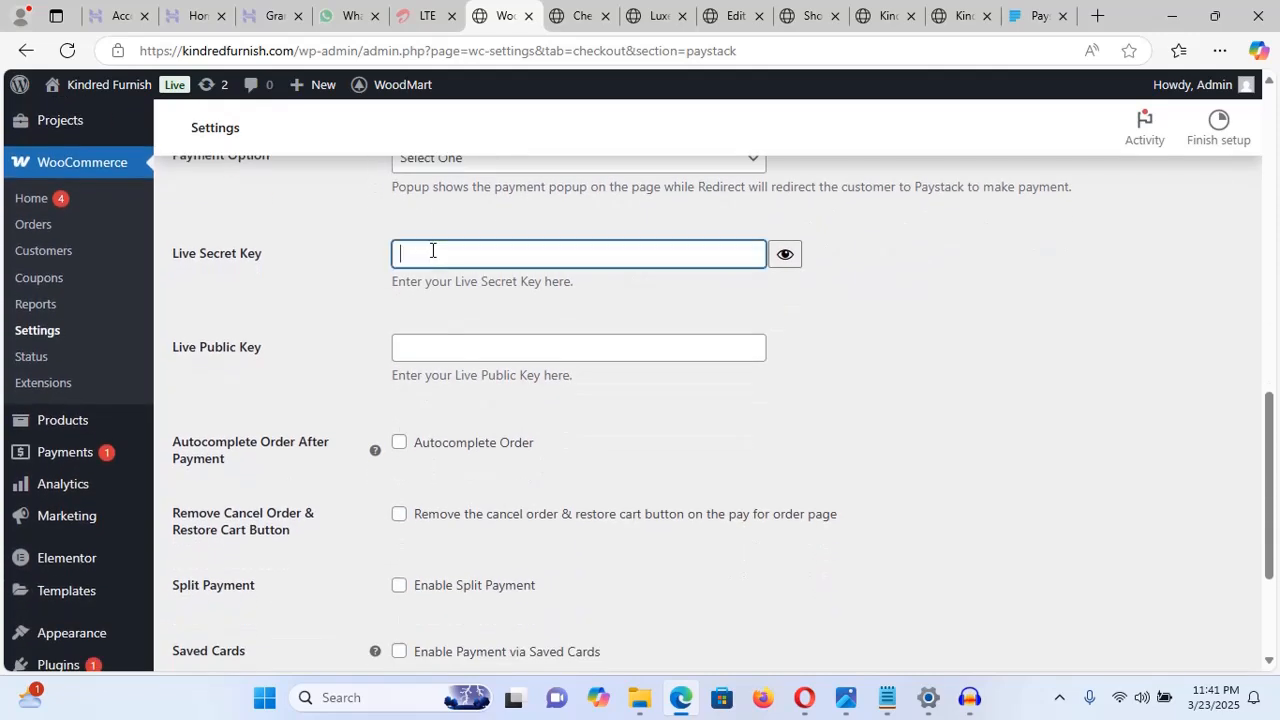
left_click(455, 362)
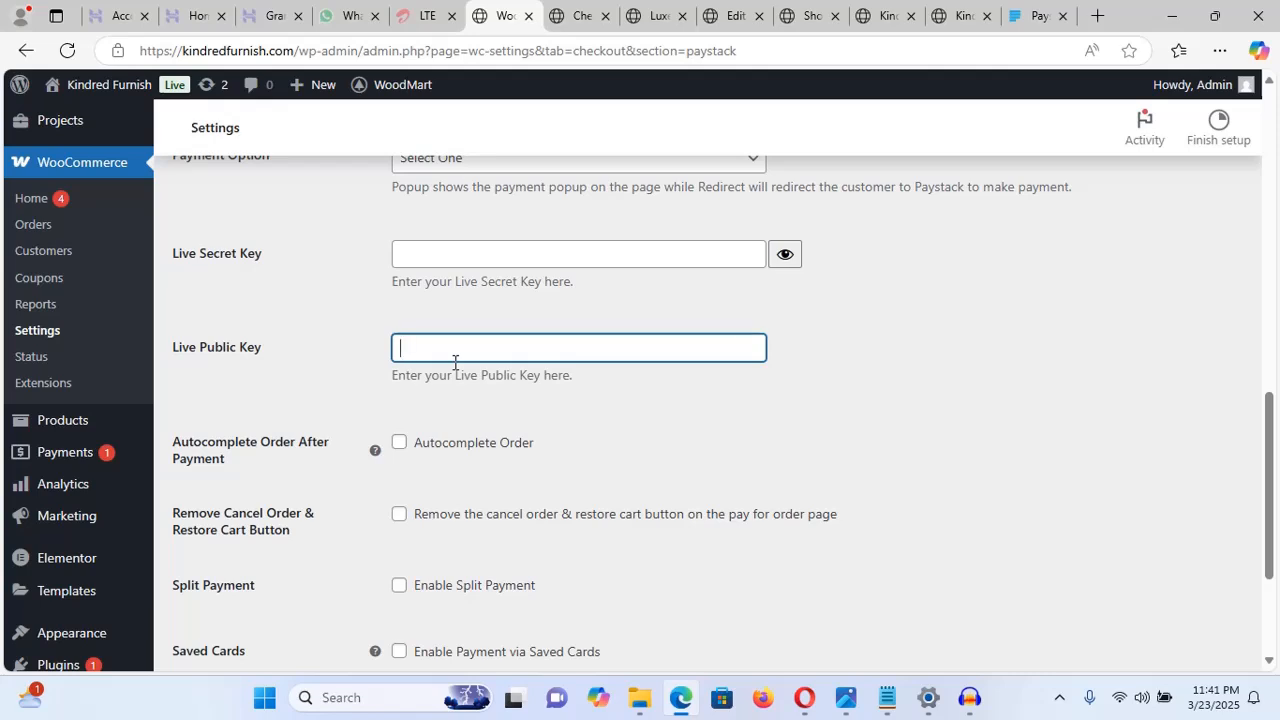
- Switch to the already open storefront home page and look over its header and hero banner
left_click(726, 20)
left_click(884, 16)
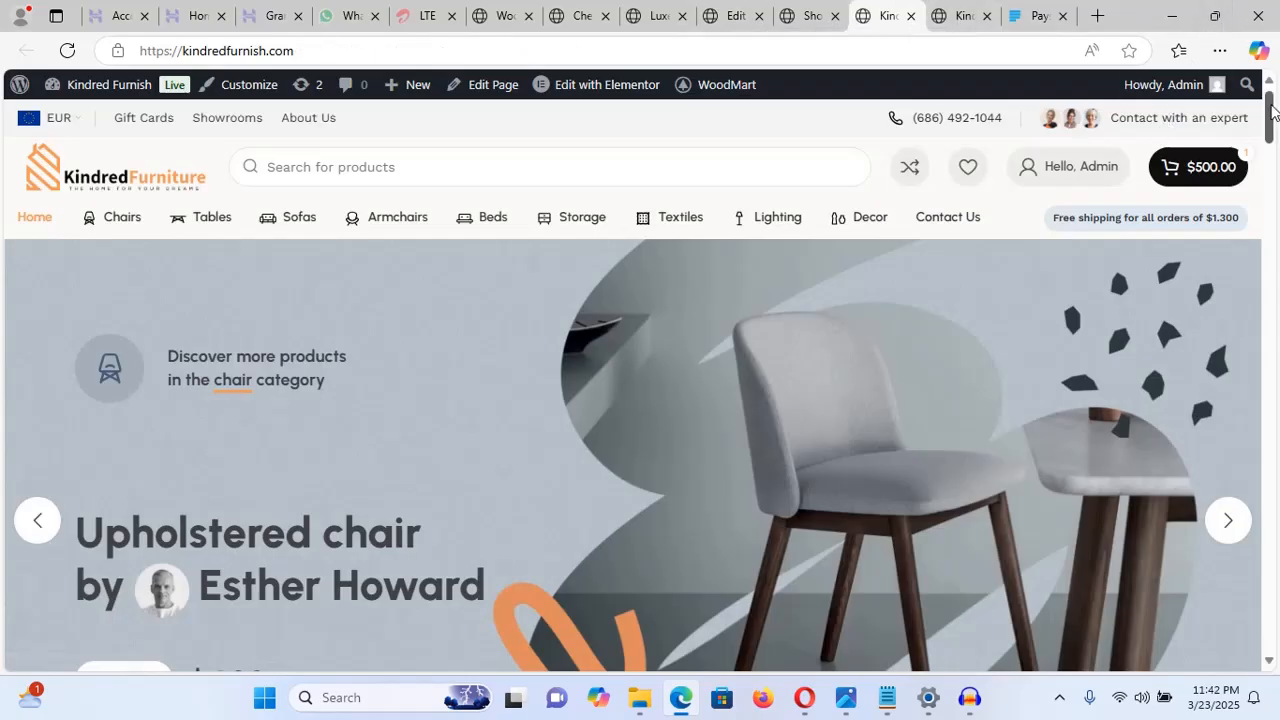
scroll(1270, 125, "down", 2)
left_click_drag(1270, 125, 1278, 70)
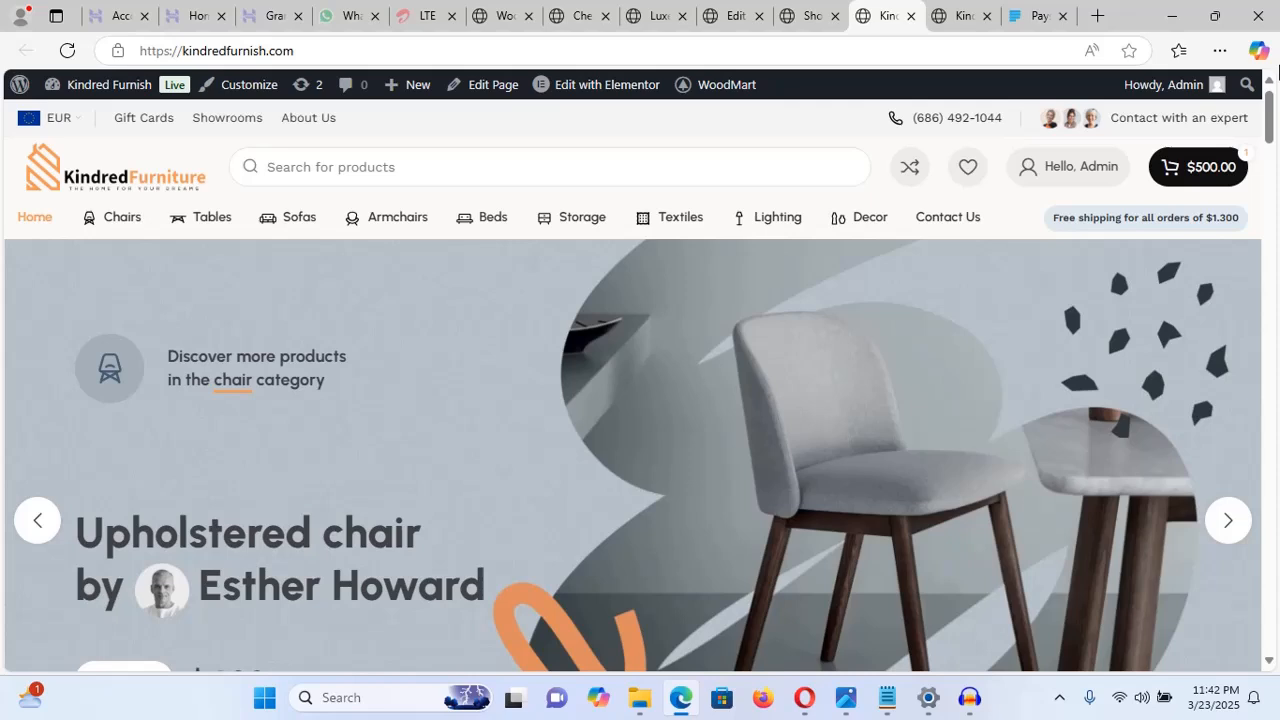